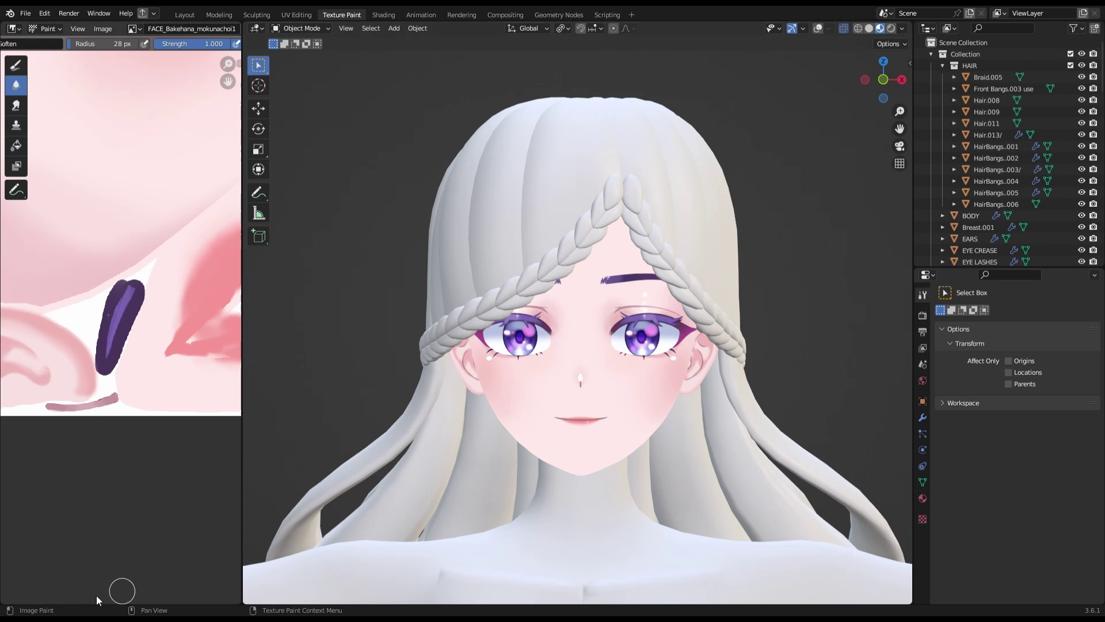
- Select an edge path along the arm for a seam, checking it from front and side views
{"action": "middle_click_drag", "start_coordinate": [644, 571], "coordinate": [714, 521]}
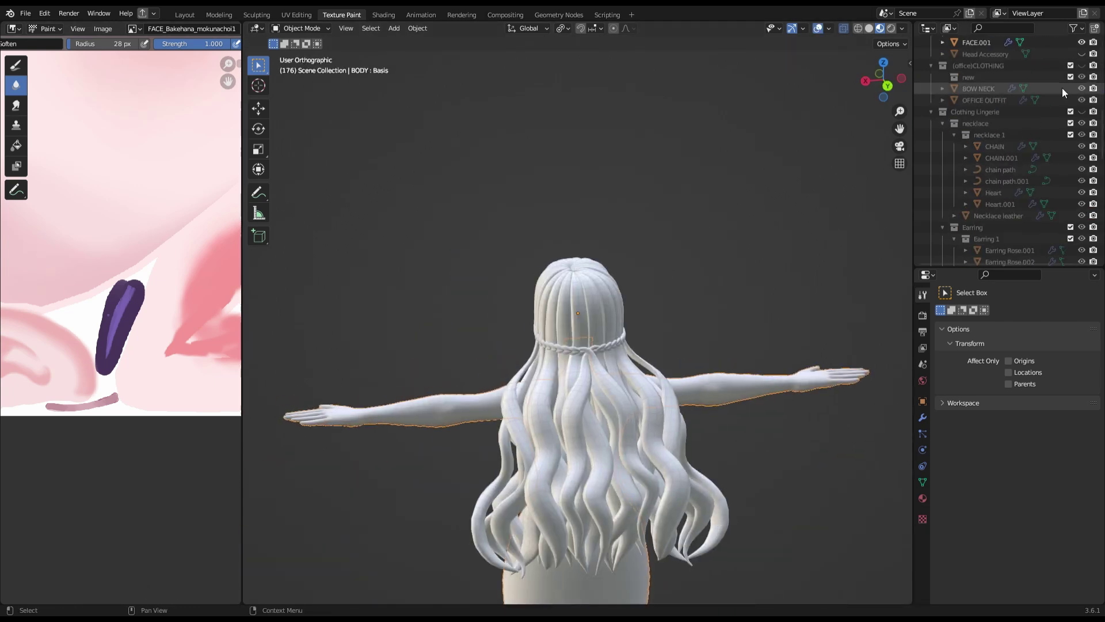
{"action": "key", "text": "KP_1"}
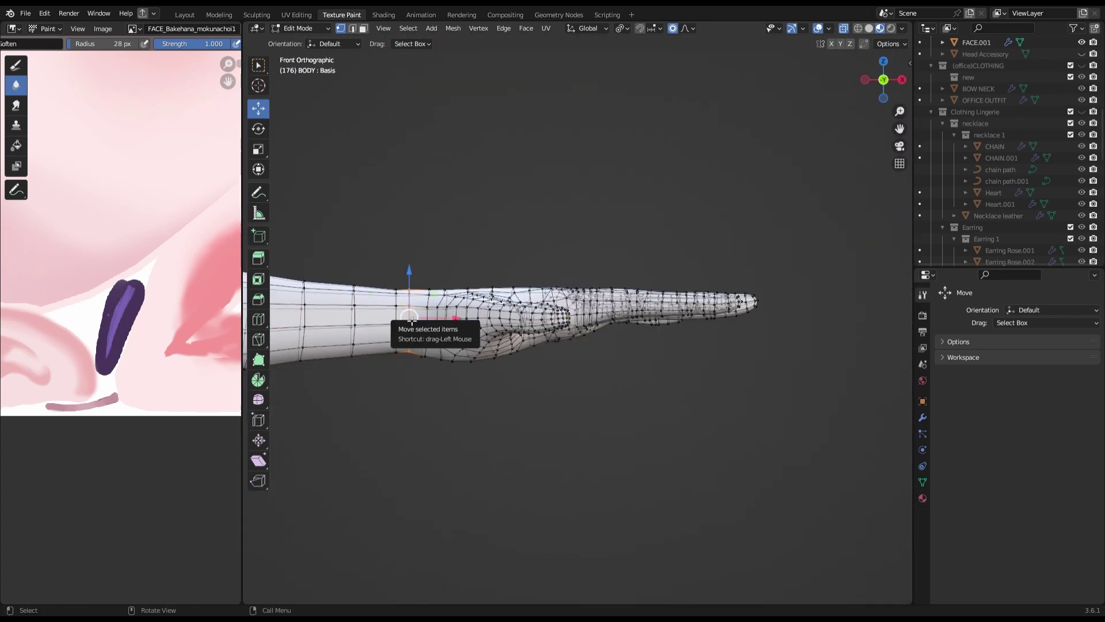
{"action": "middle_click_drag", "start_coordinate": [410, 318], "coordinate": [518, 173]}
{"action": "left_click", "coordinate": [548, 120], "text": "ctrl"}
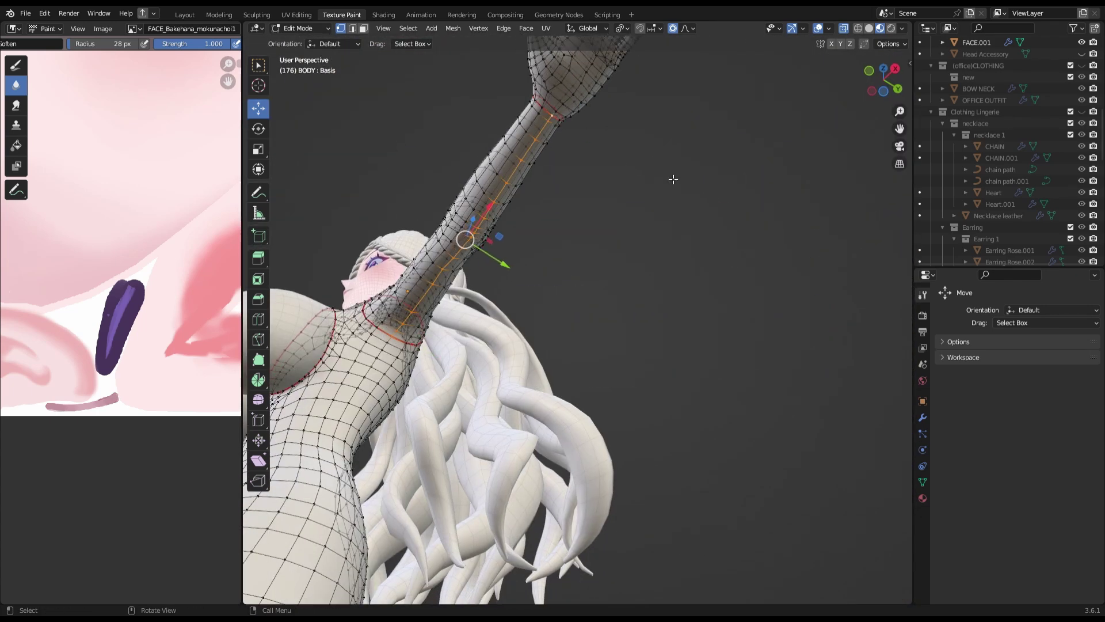
{"action": "key", "text": "KP_1"}
{"action": "key", "text": "KP_Decimal"}
{"action": "mouse_move", "coordinate": [679, 175]}
{"action": "middle_mouse_down"}
{"action": "mouse_move", "coordinate": [711, 163]}
{"action": "mouse_move", "coordinate": [640, 352]}
{"action": "mouse_move", "coordinate": [758, 343]}
{"action": "mouse_move", "coordinate": [616, 288]}
{"action": "mouse_move", "coordinate": [610, 302]}
{"action": "mouse_move", "coordinate": [748, 288]}
{"action": "middle_mouse_up"}
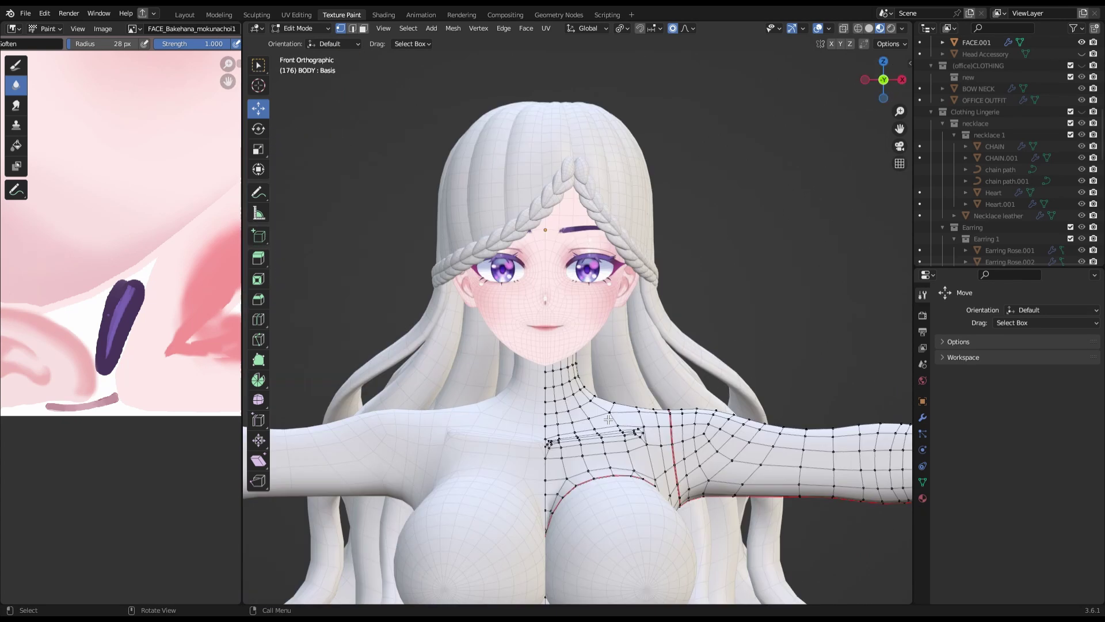
- Hide the HAIR collection and select an edge path down the side of the torso
{"action": "scroll", "coordinate": [1013, 173], "scroll_direction": "up", "scroll_amount": 10}
{"action": "left_click", "coordinate": [1082, 65]}
{"action": "left_click", "coordinate": [902, 79]}
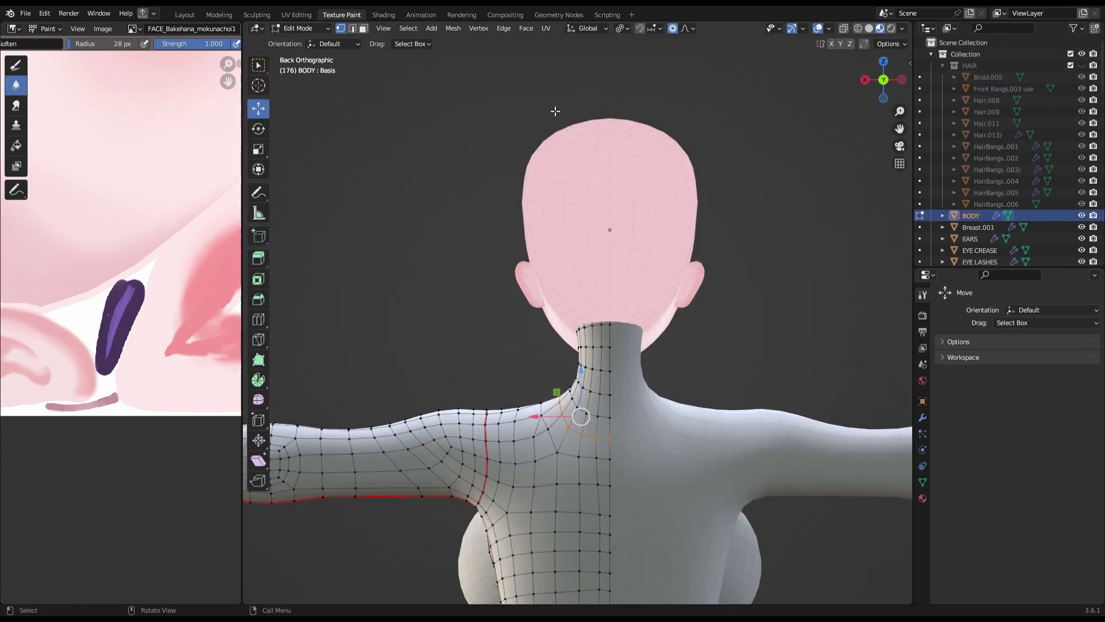
{"action": "middle_click_drag", "start_coordinate": [683, 391], "coordinate": [629, 433]}
{"action": "mouse_move", "coordinate": [741, 231]}
{"action": "middle_mouse_down"}
{"action": "mouse_move", "coordinate": [588, 418]}
{"action": "mouse_move", "coordinate": [593, 402]}
{"action": "middle_mouse_up"}
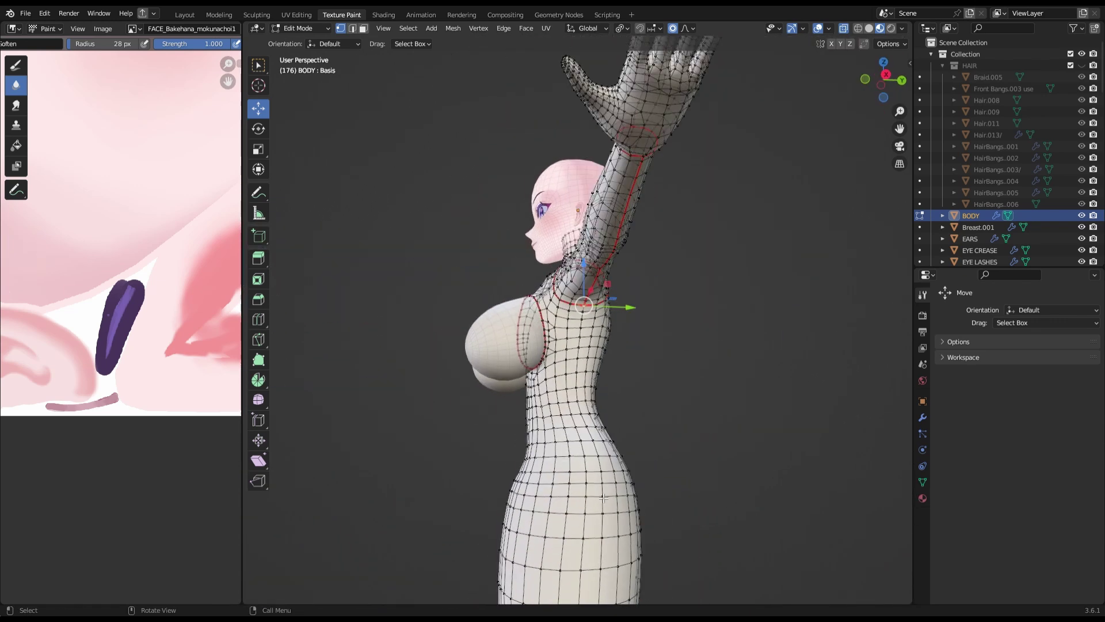
{"action": "left_click", "coordinate": [589, 407], "text": "ctrl"}
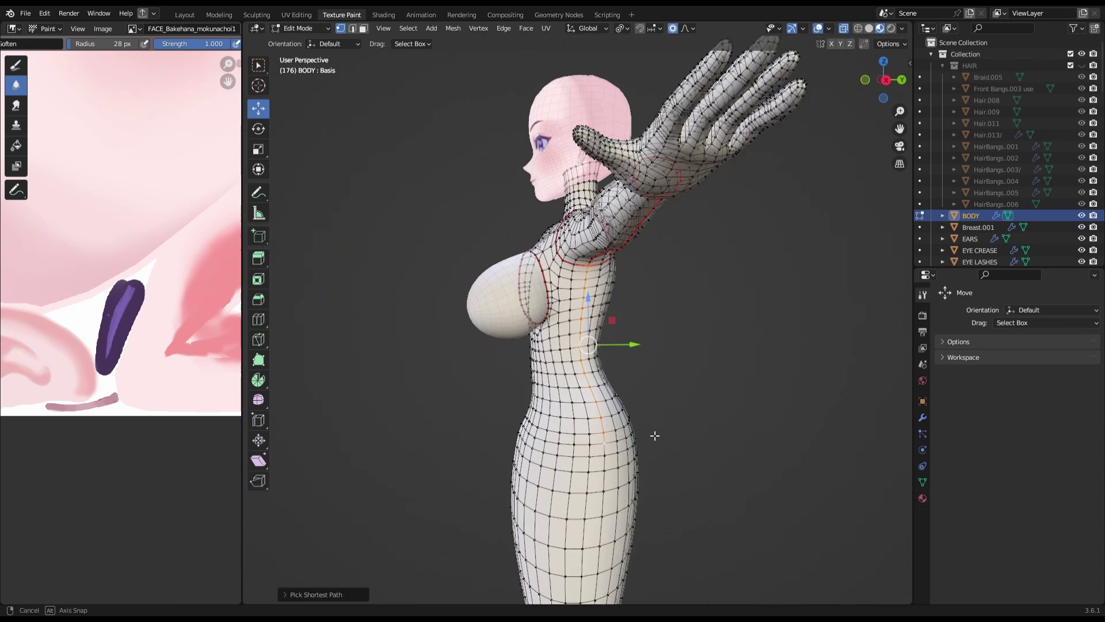
- Save as BakehanaKamini_mokunachoi8.blend and return to Object Mode in front view
{"action": "mouse_move", "coordinate": [592, 415]}
{"action": "middle_mouse_down"}
{"action": "mouse_move", "coordinate": [655, 437]}
{"action": "mouse_move", "coordinate": [742, 385]}
{"action": "middle_mouse_up"}
{"action": "key", "text": "ctrl+s"}
{"action": "key", "text": "KP_1"}
{"action": "key", "text": "Tab"}
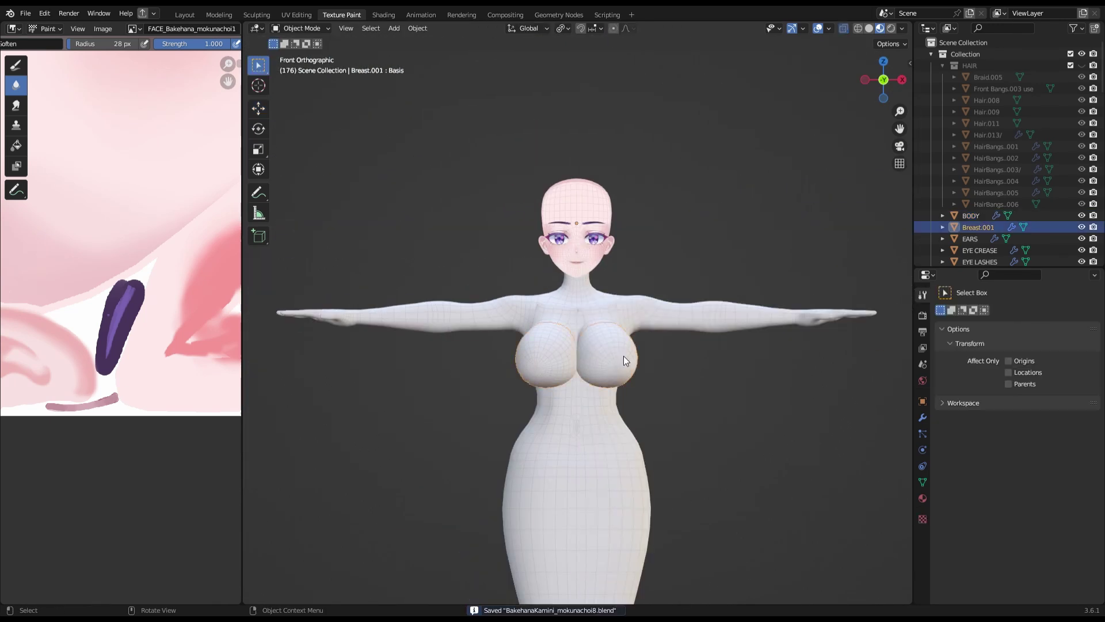
- Add Ambient Occlusion and Color Ramp nodes to the body material and link them to the output
{"action": "left_click", "coordinate": [781, 325]}
{"action": "key", "text": "ctrl+Page_Up"}
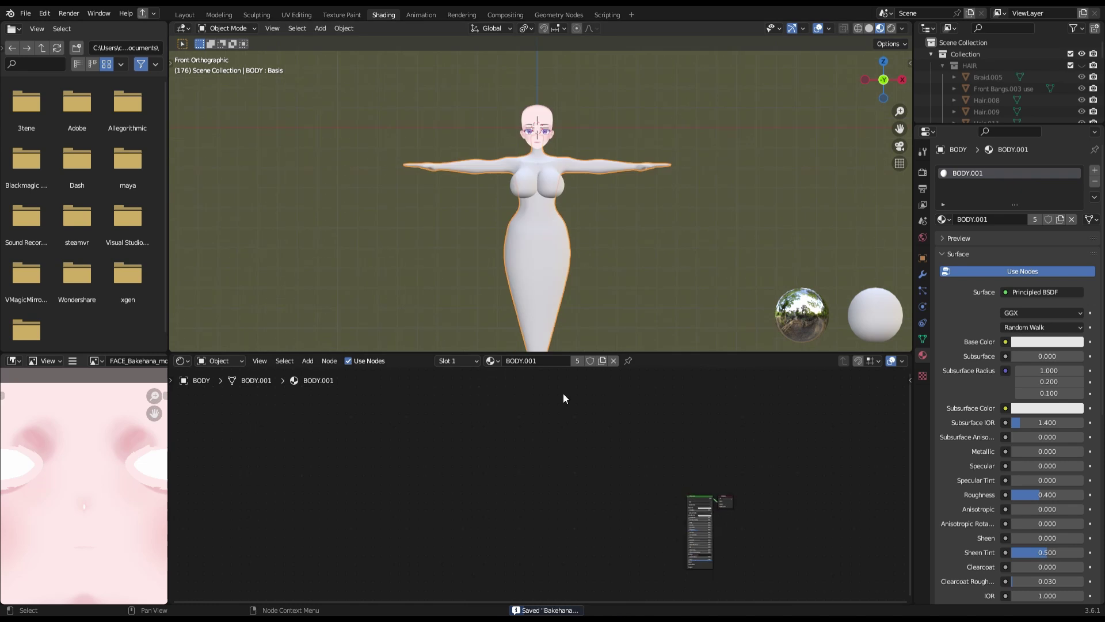
{"action": "key", "text": "shift+a"}
{"action": "type", "text": "ad"}
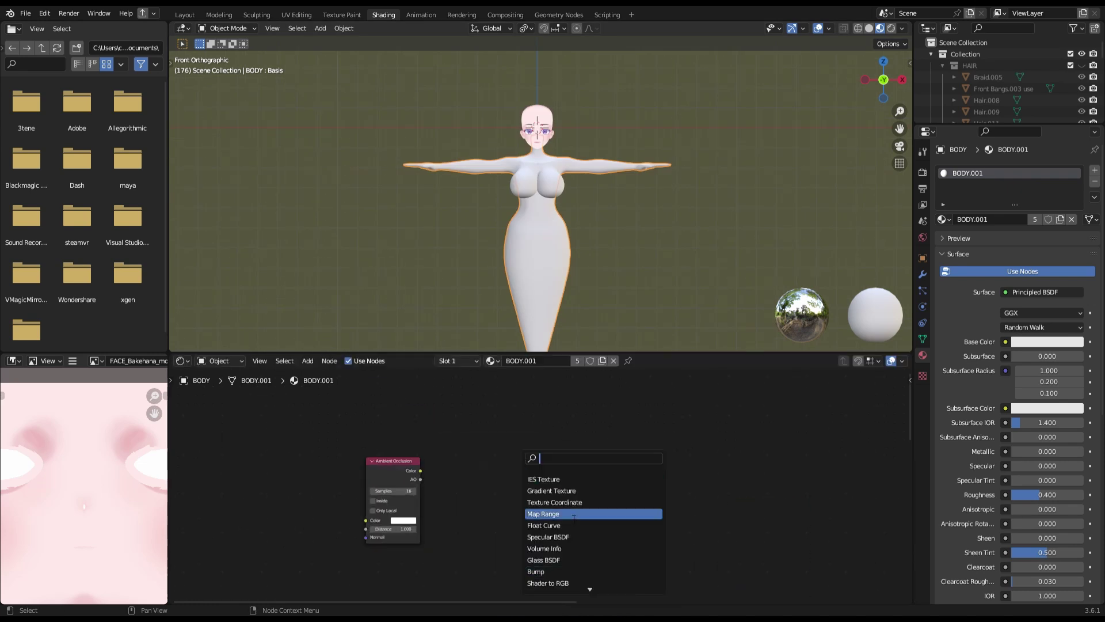
{"action": "left_click", "coordinate": [540, 491]}
{"action": "scroll", "coordinate": [540, 492], "scroll_direction": "up", "scroll_amount": 4}
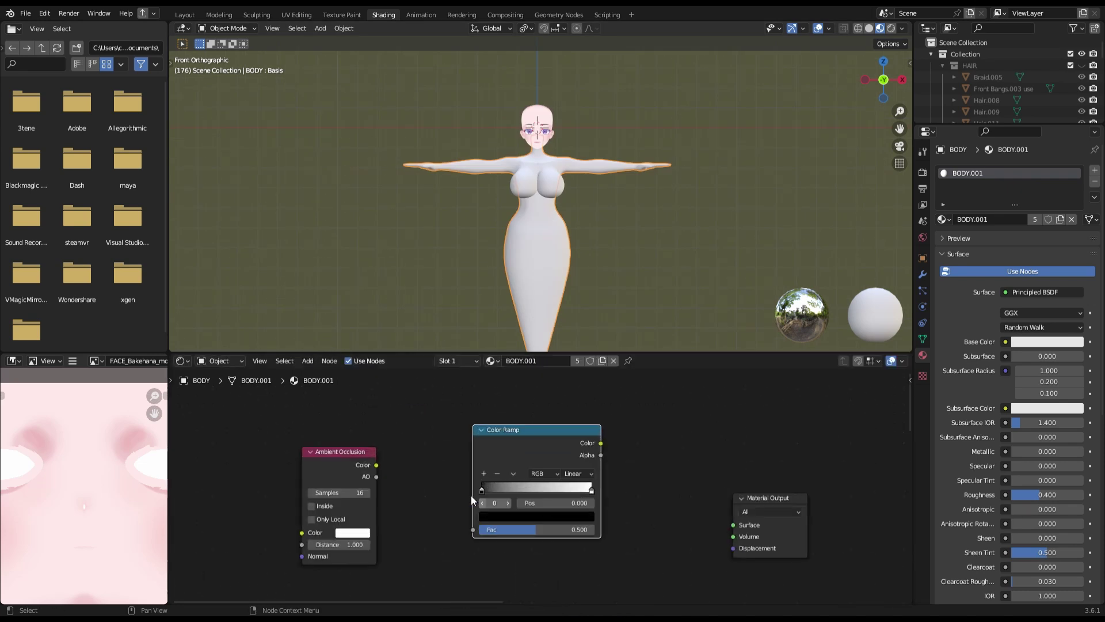
{"action": "left_click_drag", "start_coordinate": [712, 503], "coordinate": [733, 525]}
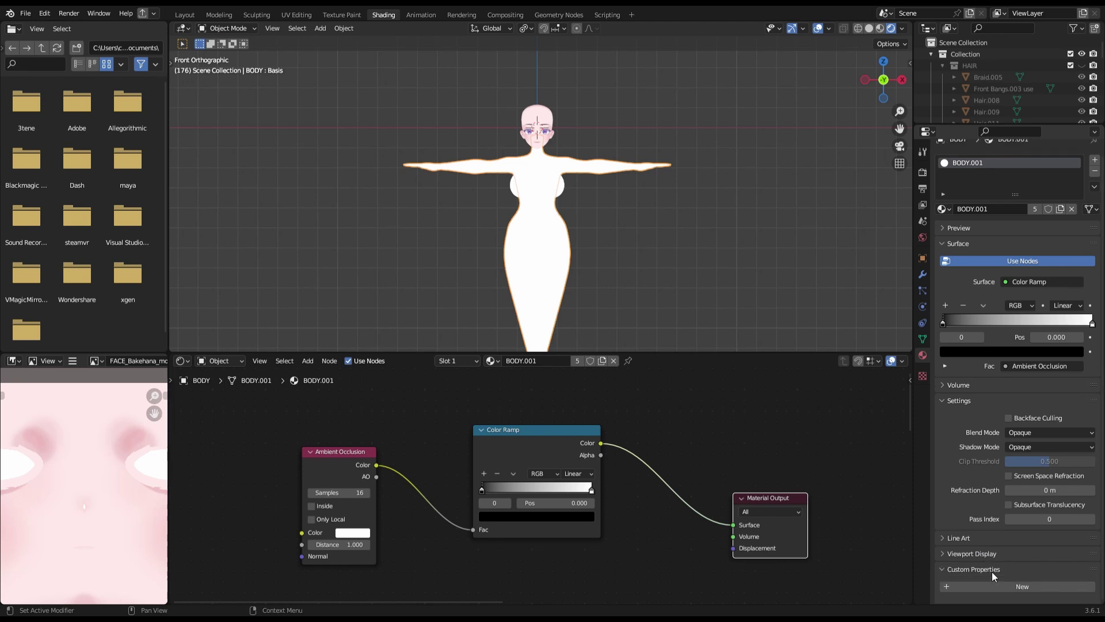
- Rename the body's material to BODY in the Material properties
{"action": "left_click", "coordinate": [923, 150]}
{"action": "left_click", "coordinate": [922, 172]}
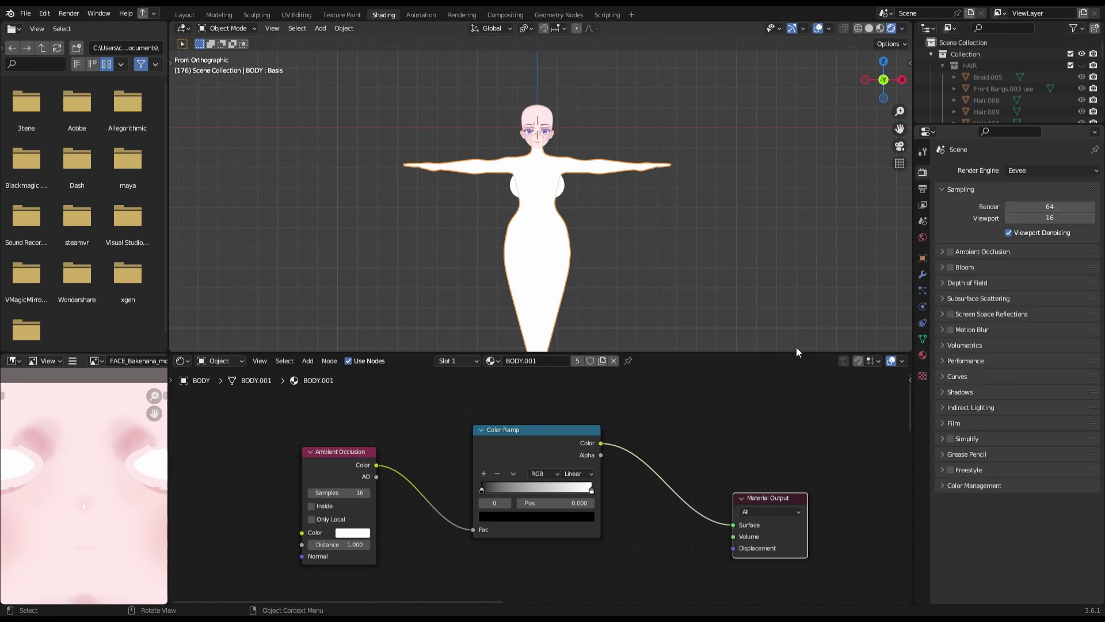
{"action": "left_click", "coordinate": [923, 355]}
{"action": "key", "text": "BackSpace"}
{"action": "key", "text": "BackSpace"}
{"action": "key", "text": "BackSpace"}
{"action": "key", "text": "Return"}
{"action": "scroll", "coordinate": [749, 458], "scroll_direction": "down", "scroll_amount": 1}
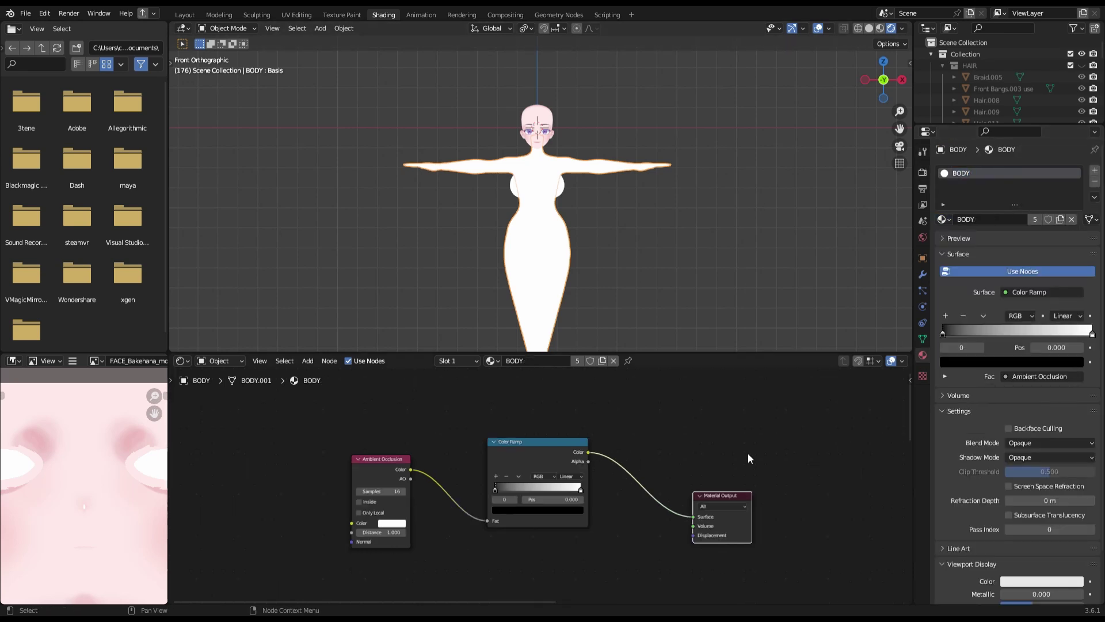
- Try pasting the node setup onto the FACE and Breast.001 materials, then reselect BODY
{"action": "key", "text": "ctrl+z"}
{"action": "key", "text": "ctrl+shift+z"}
{"action": "key", "text": "ctrl+v"}
{"action": "key", "text": "ctrl+z"}
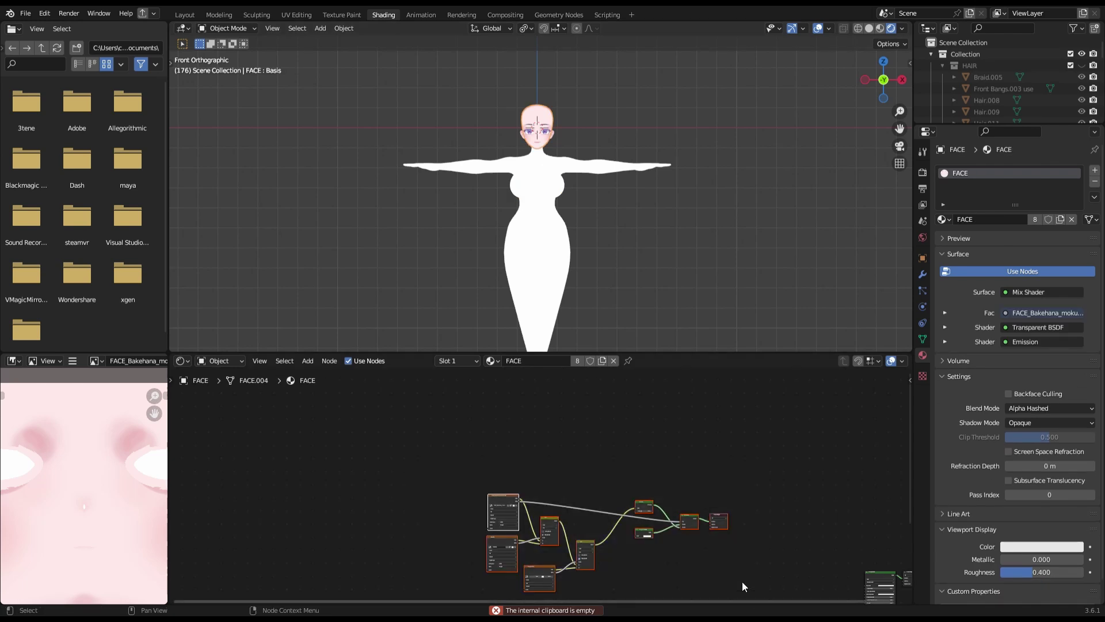
{"action": "left_click", "coordinate": [535, 183]}
{"action": "right_click", "coordinate": [567, 458]}
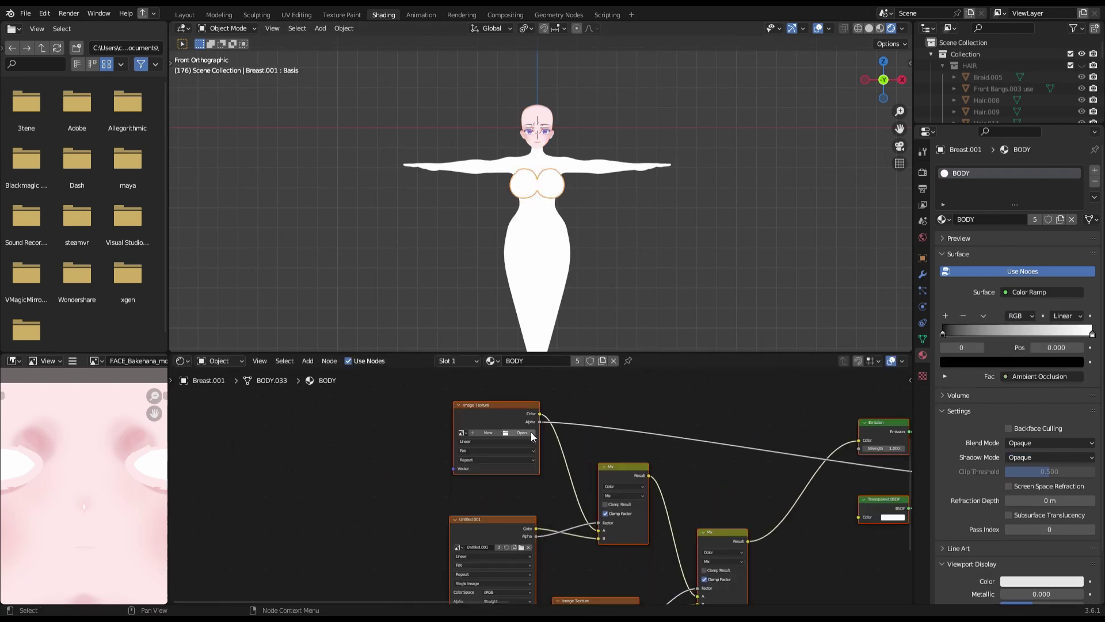
{"action": "left_click", "coordinate": [557, 239]}
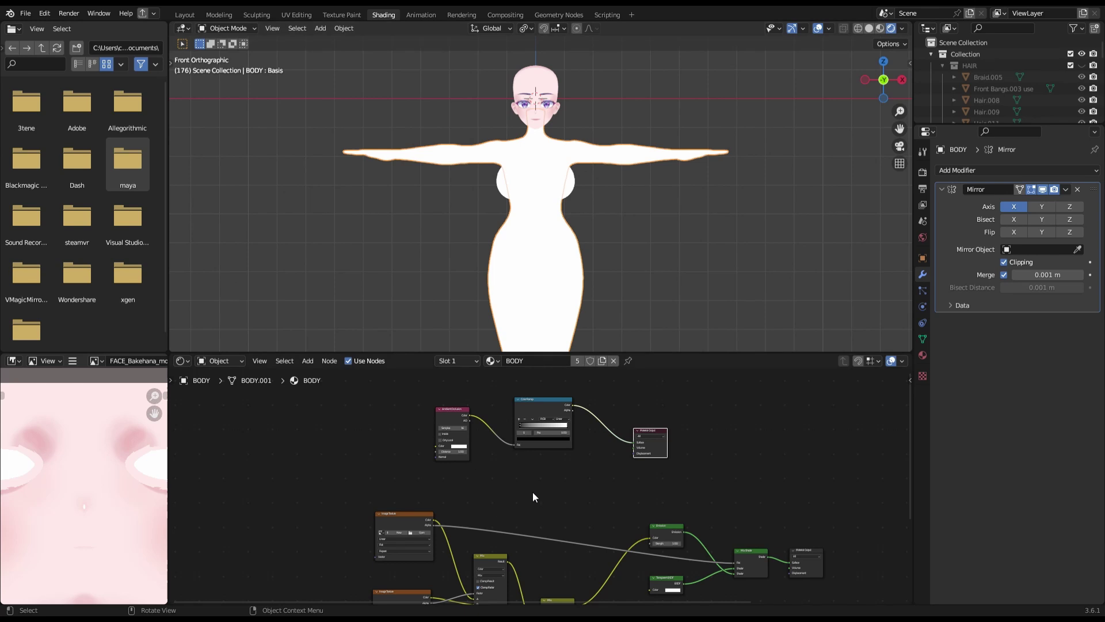
{"action": "scroll", "coordinate": [657, 486], "scroll_direction": "up", "scroll_amount": 5}
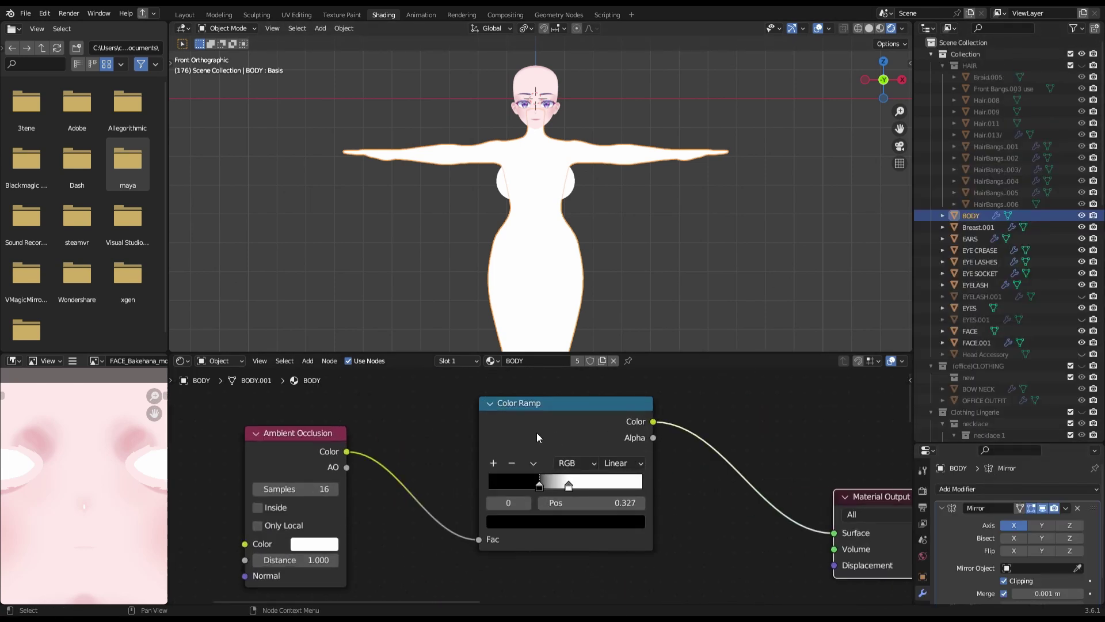
{"action": "scroll", "coordinate": [538, 437], "scroll_direction": "down", "scroll_amount": 3}
- Move the Color Ramp's stop to 0.495 and save the file
{"action": "middle_click_drag", "start_coordinate": [633, 259], "coordinate": [686, 233]}
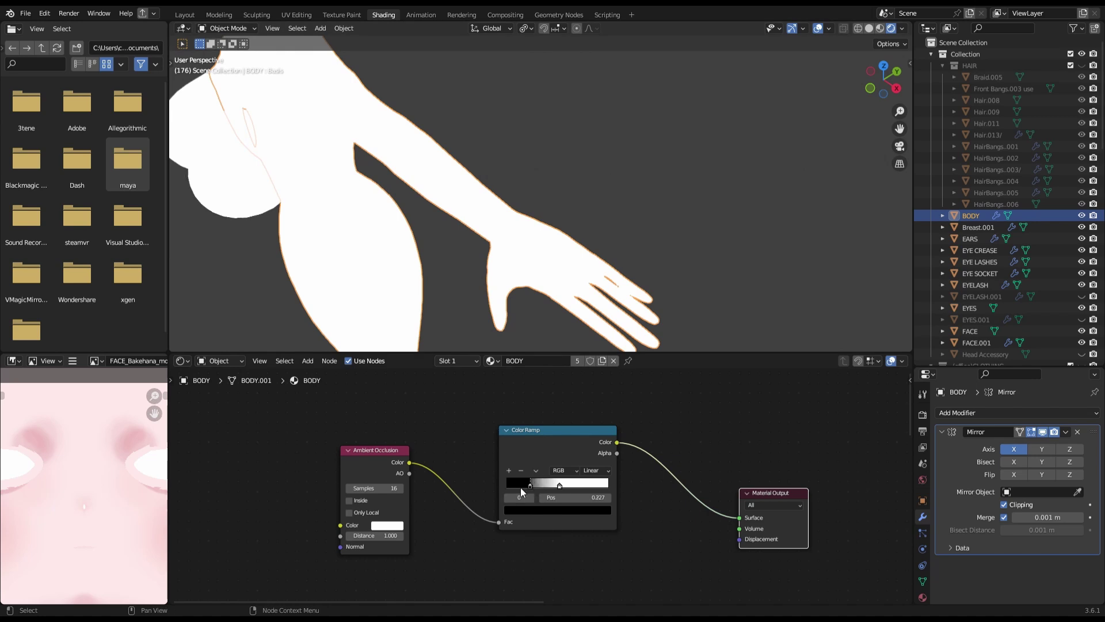
{"action": "left_click_drag", "start_coordinate": [577, 487], "coordinate": [560, 487]}
{"action": "left_click", "coordinate": [870, 88]}
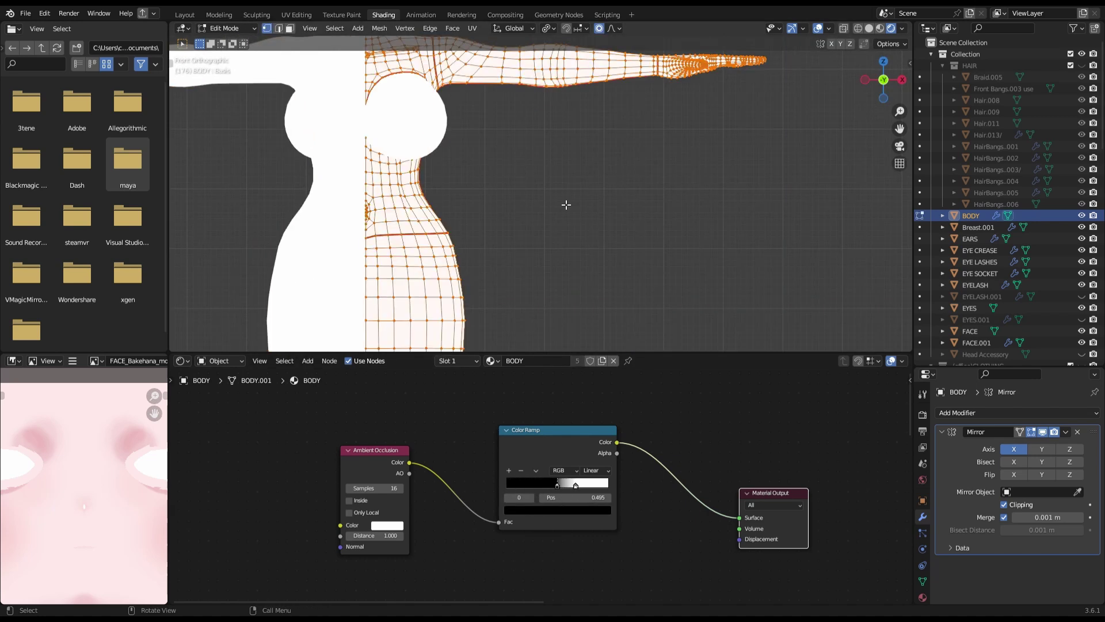
{"action": "key", "text": "ctrl+s"}
{"action": "key", "text": "ctrl+Page_Up"}
{"action": "key", "text": "ctrl+Page_Down"}
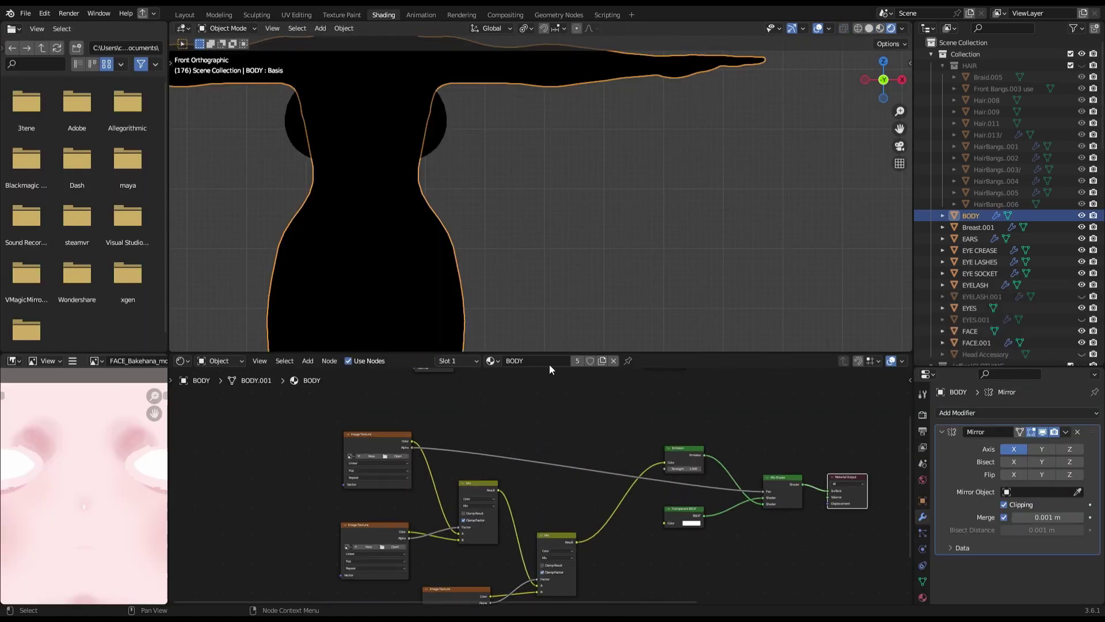
- Create blank white 4096 px image Untitled.009 on the texture node, display it, and save
{"action": "left_click", "coordinate": [386, 483]}
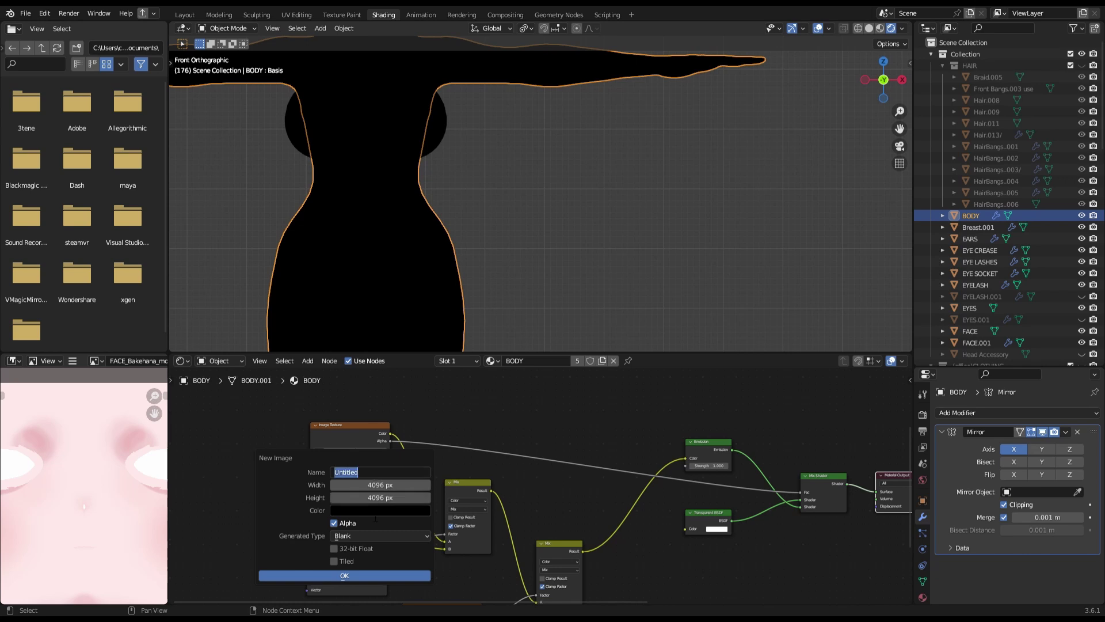
{"action": "left_click_drag", "start_coordinate": [426, 369], "coordinate": [429, 344]}
{"action": "left_click", "coordinate": [344, 575]}
{"action": "left_click", "coordinate": [127, 444]}
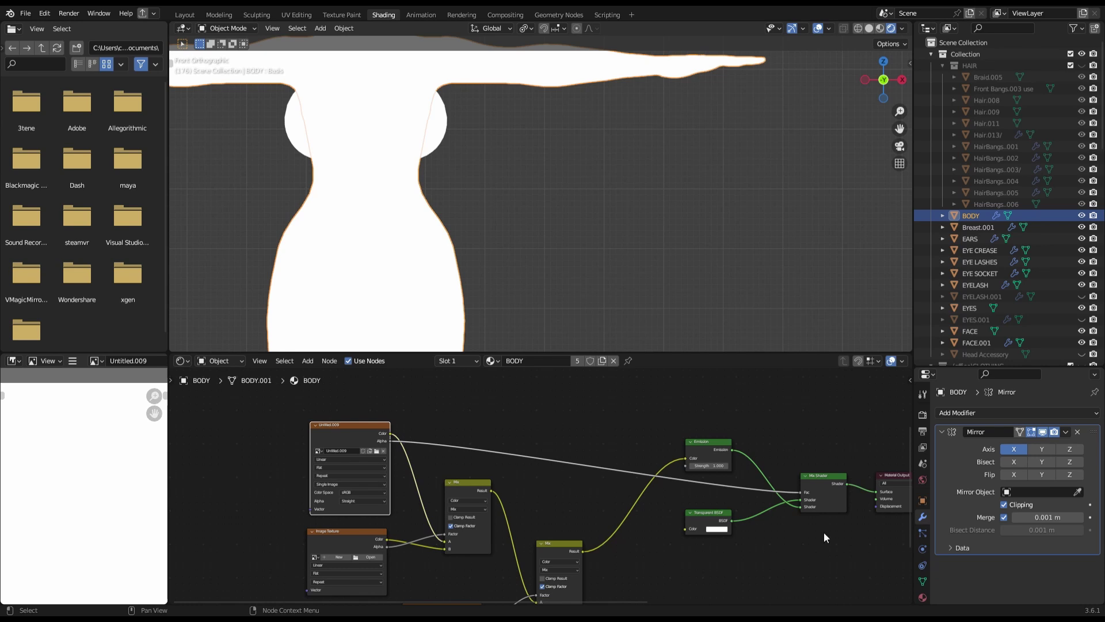
{"action": "scroll", "coordinate": [557, 271], "scroll_direction": "down", "scroll_amount": 8}
{"action": "key", "text": "ctrl+s"}
{"action": "key", "text": "ctrl+Page_Up"}
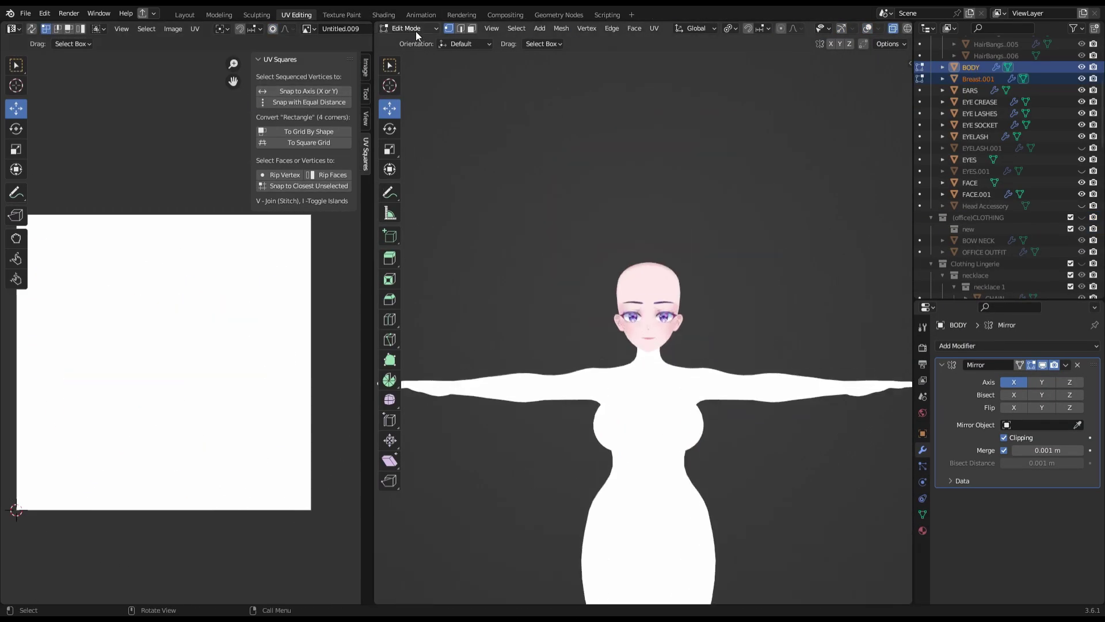
- Remove a shape key from the body, apply the mirror modifier, and save
{"action": "key", "text": "ctrl+a"}
{"action": "left_click", "coordinate": [922, 514]}
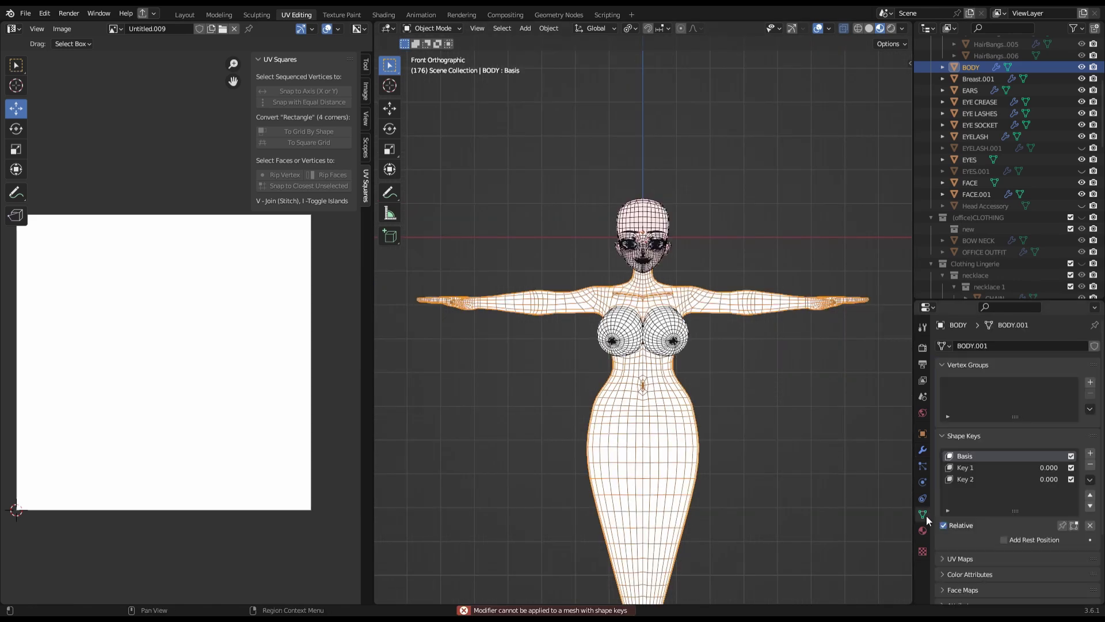
{"action": "left_click", "coordinate": [1089, 465]}
{"action": "left_click", "coordinate": [922, 450]}
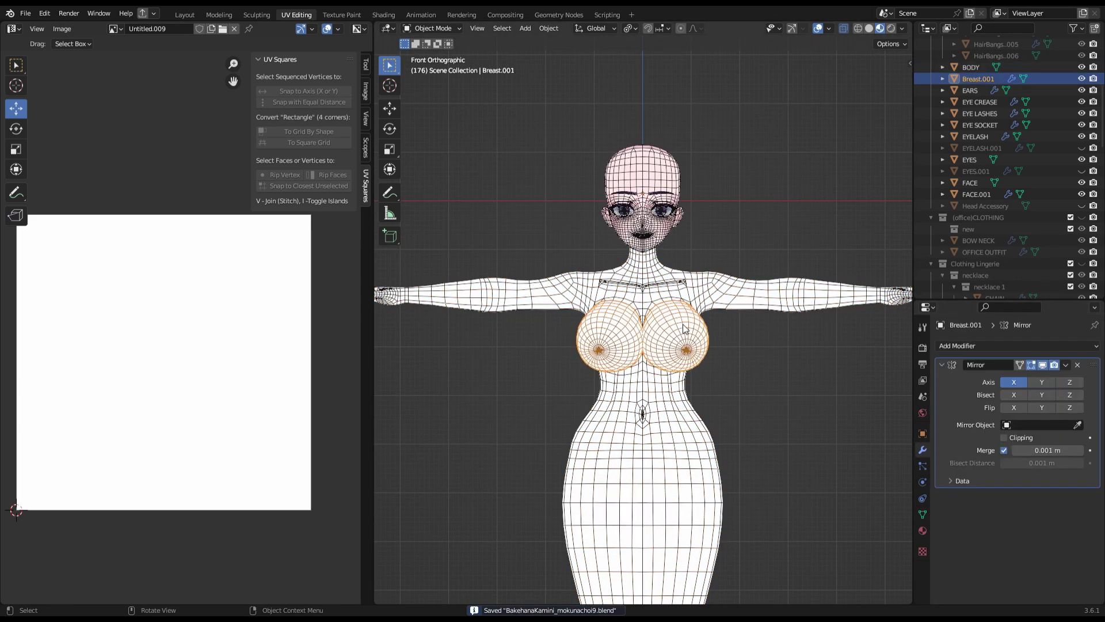
{"action": "key", "text": "ctrl+a"}
{"action": "key", "text": "ctrl+s"}
- Try unwrapping the whole mesh, then undo back to the mirrored mesh
{"action": "key", "text": "Tab"}
{"action": "middle_click_drag", "start_coordinate": [615, 495], "coordinate": [661, 288]}
{"action": "key", "text": "a"}
{"action": "key", "text": "u"}
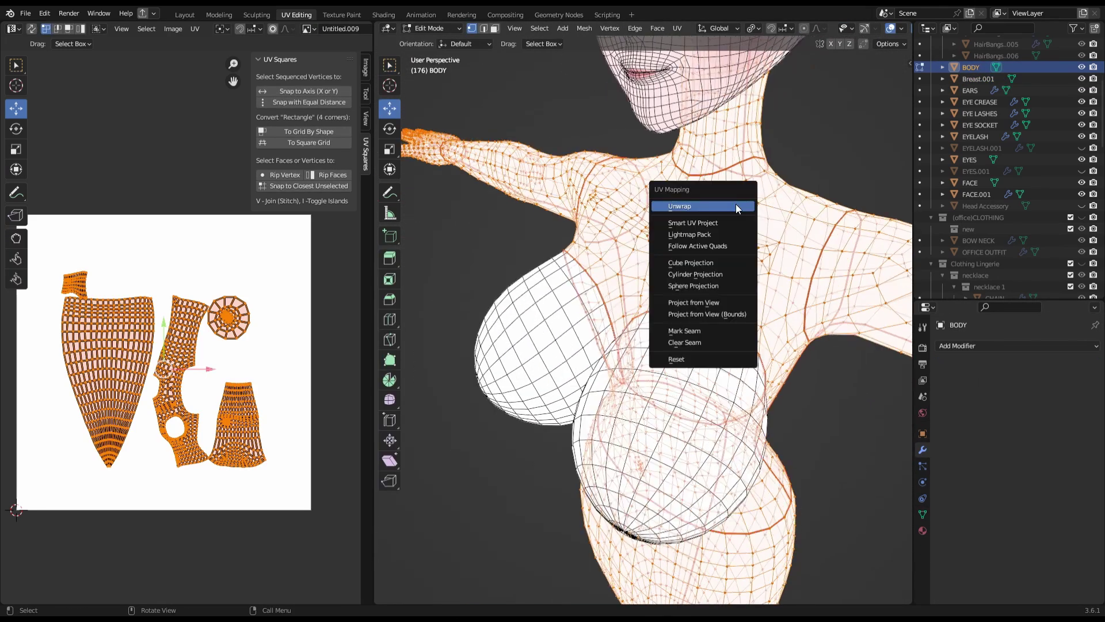
{"action": "left_click", "coordinate": [698, 202]}
{"action": "middle_click_drag", "start_coordinate": [698, 202], "coordinate": [708, 487]}
{"action": "key", "text": "ctrl+z"}
{"action": "key", "text": "ctrl+z"}
{"action": "key", "text": "ctrl+z"}
{"action": "key", "text": "ctrl+z"}
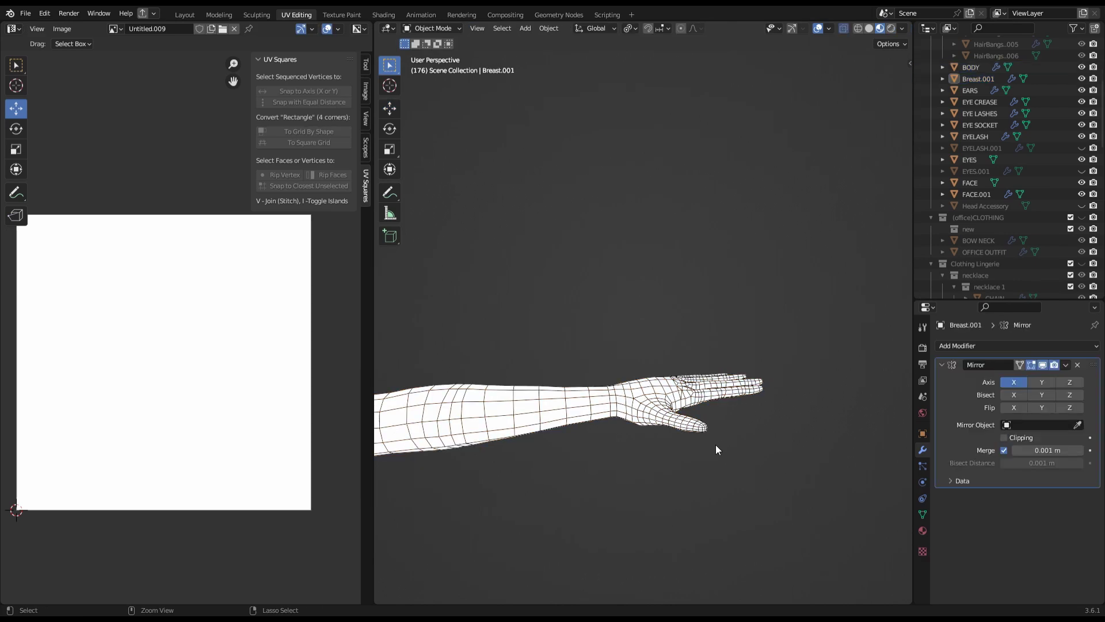
{"action": "key", "text": "ctrl+z"}
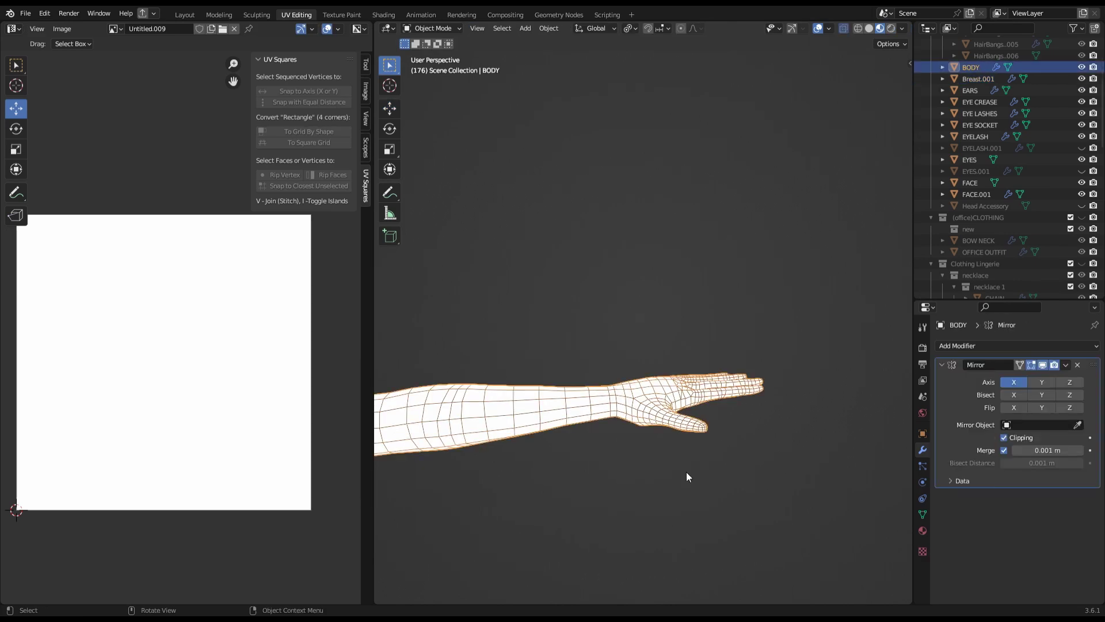
{"action": "scroll", "coordinate": [489, 442], "scroll_direction": "up", "scroll_amount": 2}
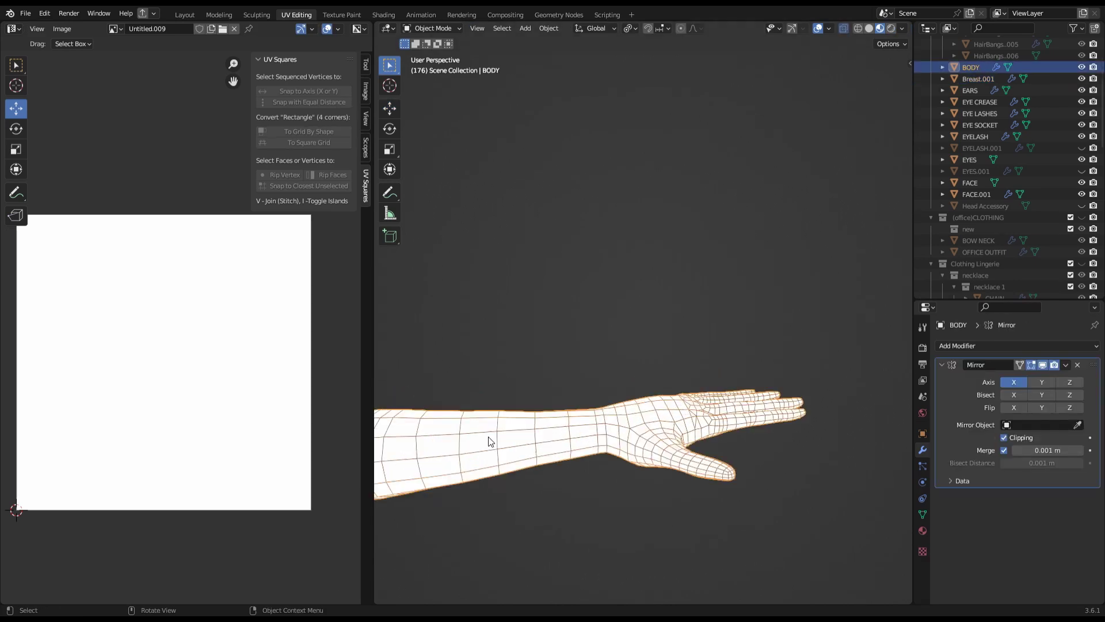
- Dissolve the surplus edge loop on the upper arm
{"action": "key", "text": "Tab"}
{"action": "mouse_move", "coordinate": [604, 468]}
{"action": "middle_mouse_down"}
{"action": "mouse_move", "coordinate": [562, 497]}
{"action": "mouse_move", "coordinate": [478, 397]}
{"action": "middle_mouse_up"}
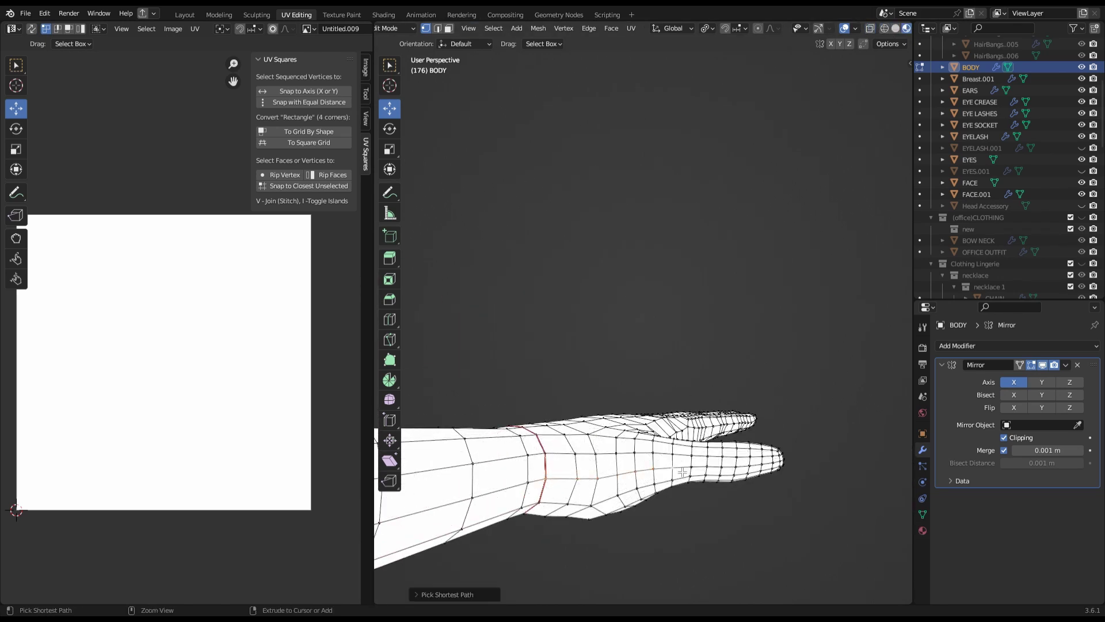
{"action": "middle_click_drag", "start_coordinate": [682, 472], "coordinate": [635, 413]}
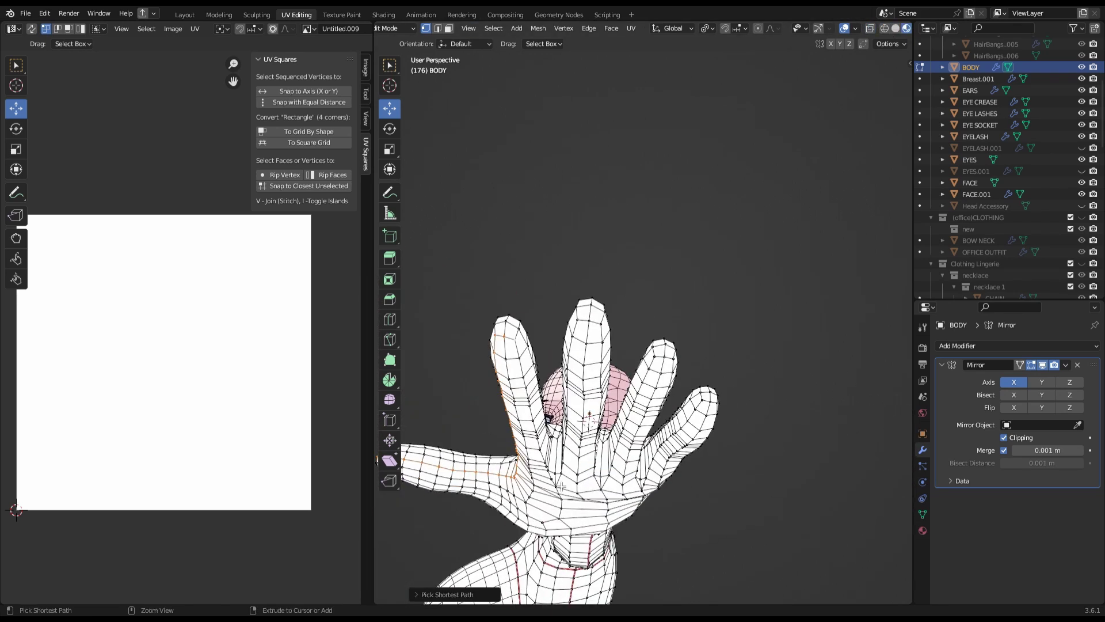
{"action": "middle_click_drag", "start_coordinate": [562, 486], "coordinate": [723, 482]}
{"action": "scroll", "coordinate": [723, 481], "scroll_direction": "down", "scroll_amount": 3}
{"action": "scroll", "coordinate": [543, 448], "scroll_direction": "up", "scroll_amount": 4}
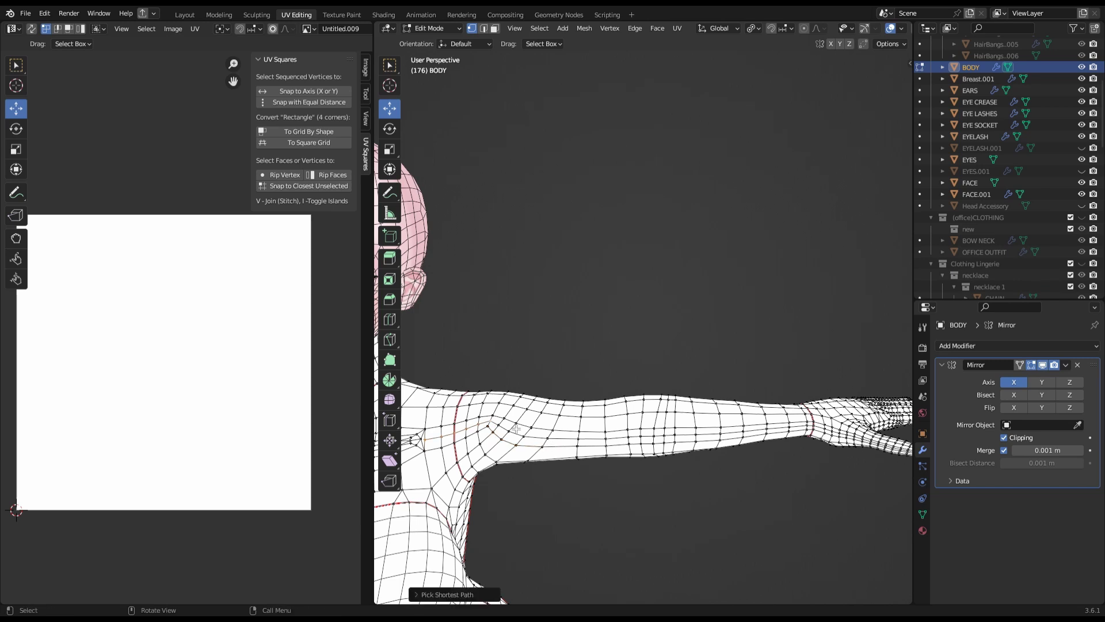
{"action": "key", "text": "x"}
{"action": "left_click", "coordinate": [749, 362]}
{"action": "middle_click_drag", "start_coordinate": [748, 361], "coordinate": [836, 407]}
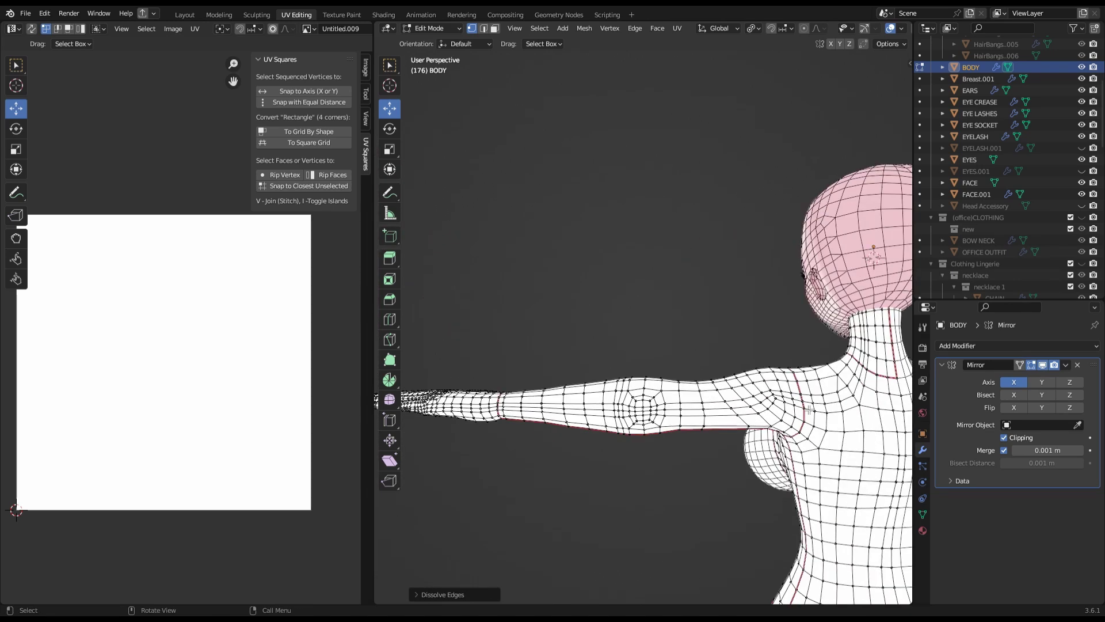
- With X-ray on, box-select and dissolve the hand's edge loops, saving as BakehanaKamini_mokunachoi9.blend
{"action": "left_click", "coordinate": [844, 28]}
{"action": "scroll", "coordinate": [633, 403], "scroll_direction": "down", "scroll_amount": 3}
{"action": "scroll", "coordinate": [518, 403], "scroll_direction": "up", "scroll_amount": 5}
{"action": "left_click_drag", "start_coordinate": [505, 363], "coordinate": [674, 470]}
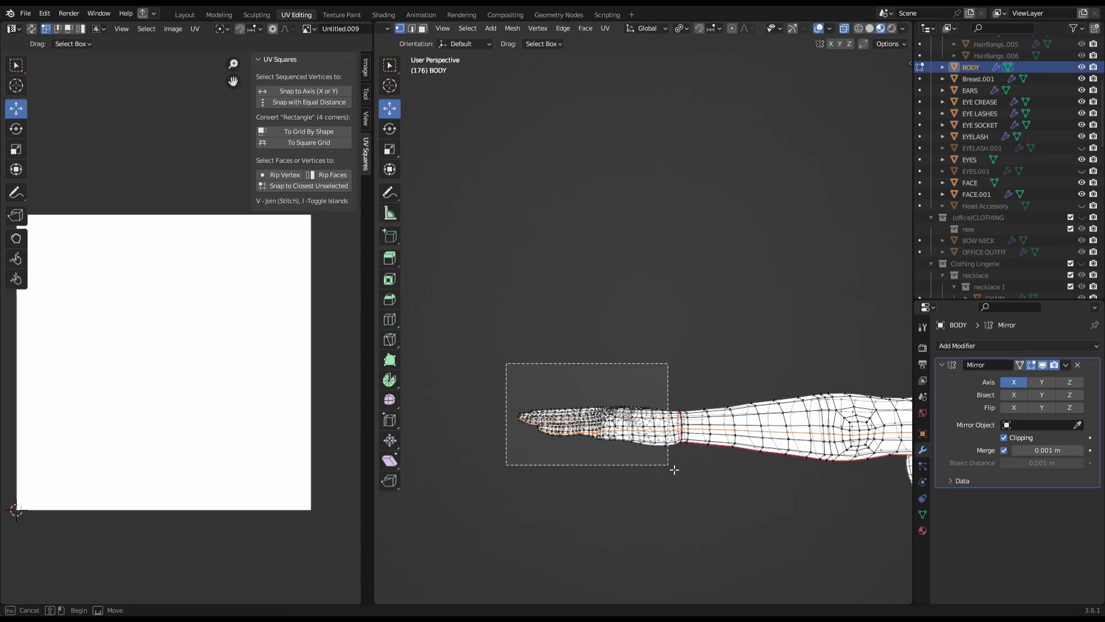
{"action": "left_click", "coordinate": [715, 384]}
{"action": "key", "text": "ctrl+s"}
{"action": "middle_click_drag", "start_coordinate": [715, 383], "coordinate": [728, 407]}
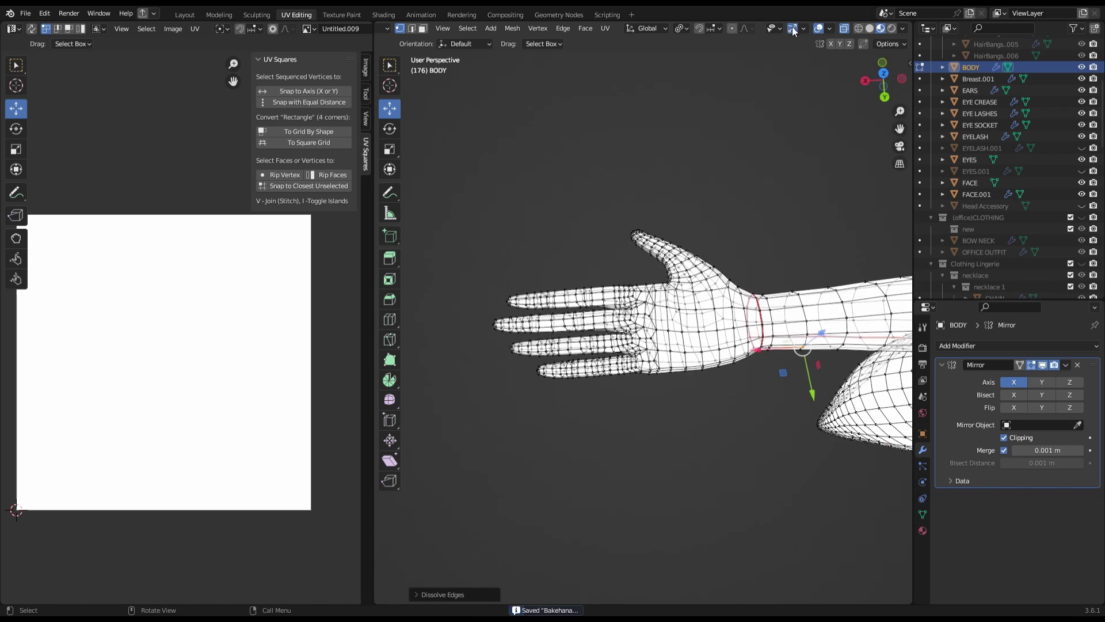
- Merge the stray selected vertices on the arm
{"action": "middle_click_drag", "start_coordinate": [793, 31], "coordinate": [858, 328]}
{"action": "key", "text": "KP_1"}
{"action": "scroll", "coordinate": [745, 261], "scroll_direction": "up", "scroll_amount": 4}
{"action": "right_click", "coordinate": [675, 533]}
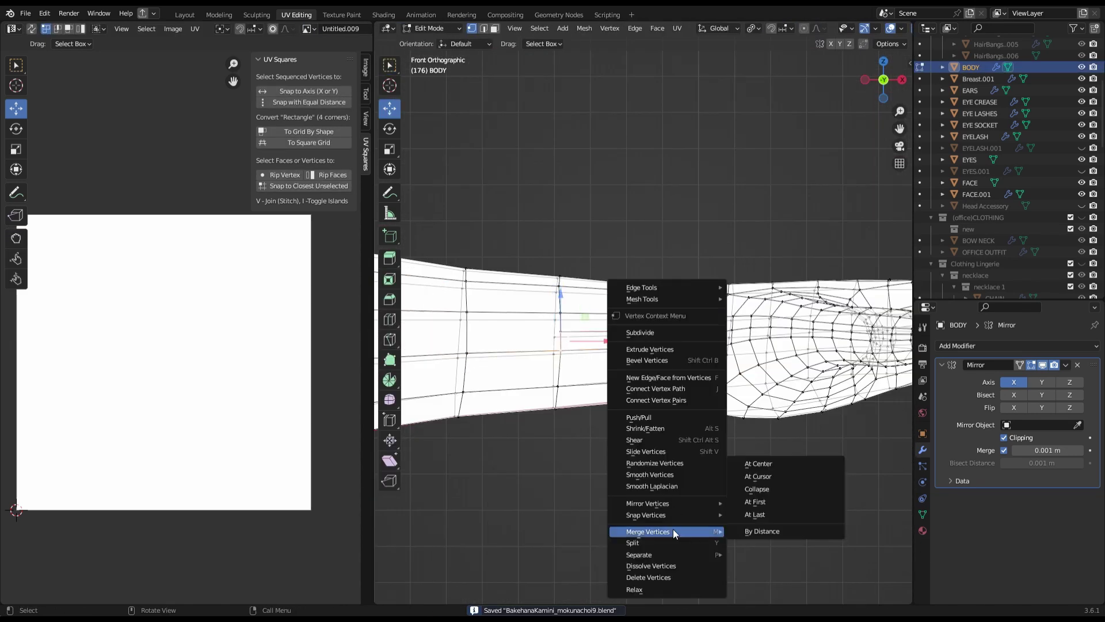
{"action": "left_click", "coordinate": [762, 530]}
{"action": "mouse_move", "coordinate": [762, 531]}
{"action": "middle_mouse_down"}
{"action": "mouse_move", "coordinate": [696, 476]}
{"action": "mouse_move", "coordinate": [570, 475]}
{"action": "mouse_move", "coordinate": [689, 291]}
{"action": "mouse_move", "coordinate": [662, 322]}
{"action": "middle_mouse_up"}
{"action": "key", "text": "KP_1"}
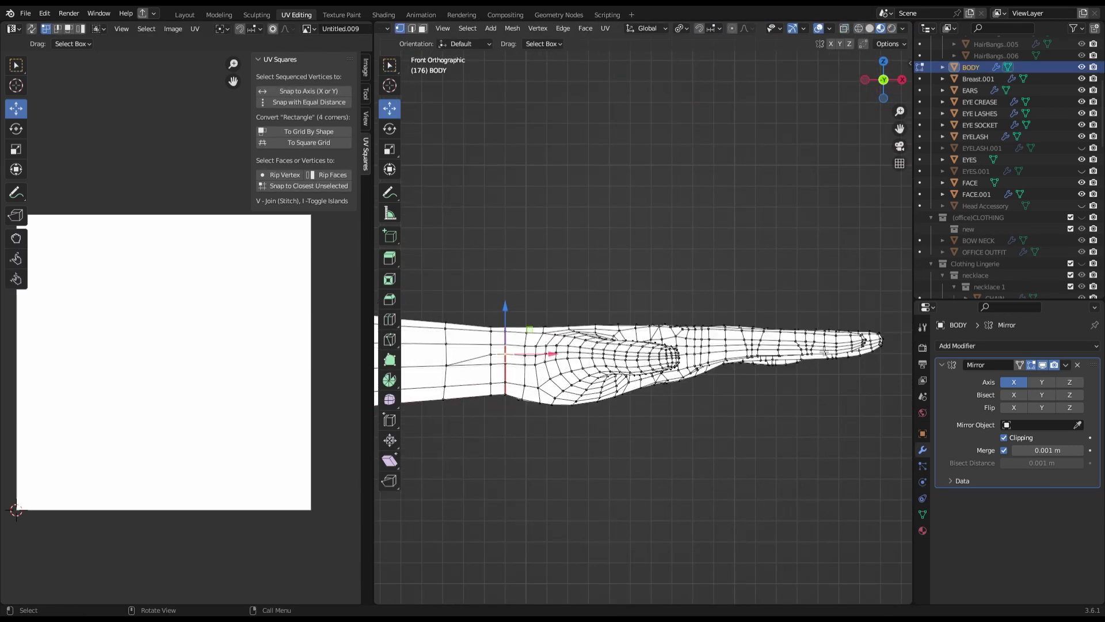
- Select shortest edge paths along the arm and across the shoulders
{"action": "left_click", "coordinate": [505, 359], "text": "ctrl"}
{"action": "mouse_move", "coordinate": [506, 359]}
{"action": "middle_mouse_down"}
{"action": "mouse_move", "coordinate": [576, 372]}
{"action": "mouse_move", "coordinate": [522, 367]}
{"action": "middle_mouse_up"}
{"action": "left_click", "coordinate": [552, 374], "text": "ctrl"}
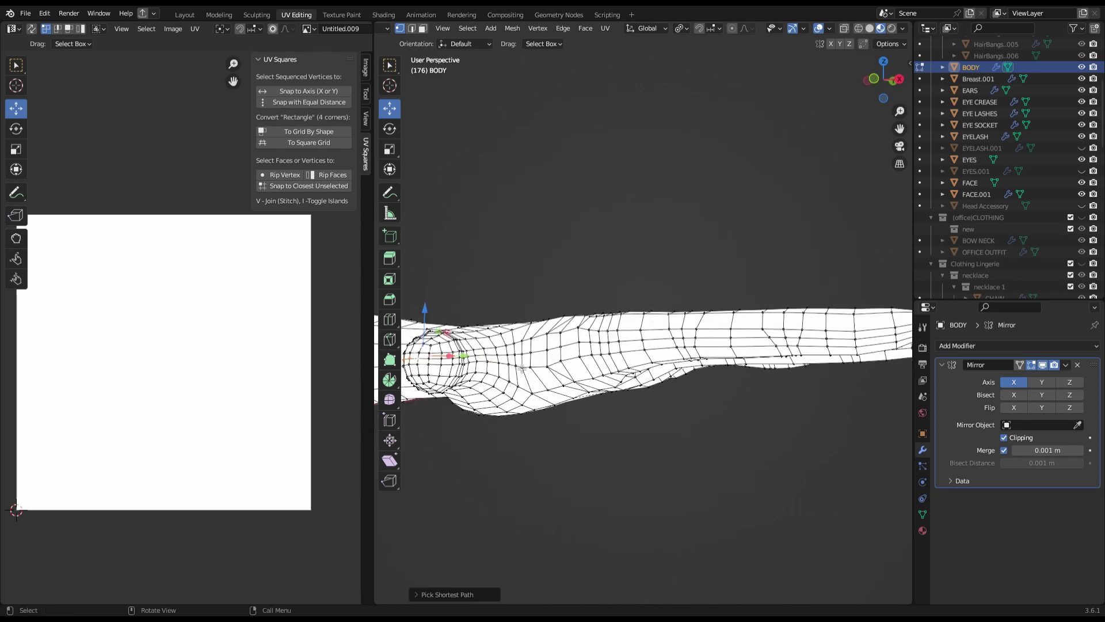
{"action": "mouse_move", "coordinate": [755, 347]}
{"action": "middle_mouse_down"}
{"action": "mouse_move", "coordinate": [570, 343]}
{"action": "mouse_move", "coordinate": [617, 360]}
{"action": "mouse_move", "coordinate": [646, 444]}
{"action": "mouse_move", "coordinate": [490, 447]}
{"action": "mouse_move", "coordinate": [567, 382]}
{"action": "mouse_move", "coordinate": [316, 387]}
{"action": "middle_mouse_up"}
{"action": "left_click", "coordinate": [576, 354], "text": "ctrl"}
- Select a shortest edge path along the index finger
{"action": "key", "text": "a"}
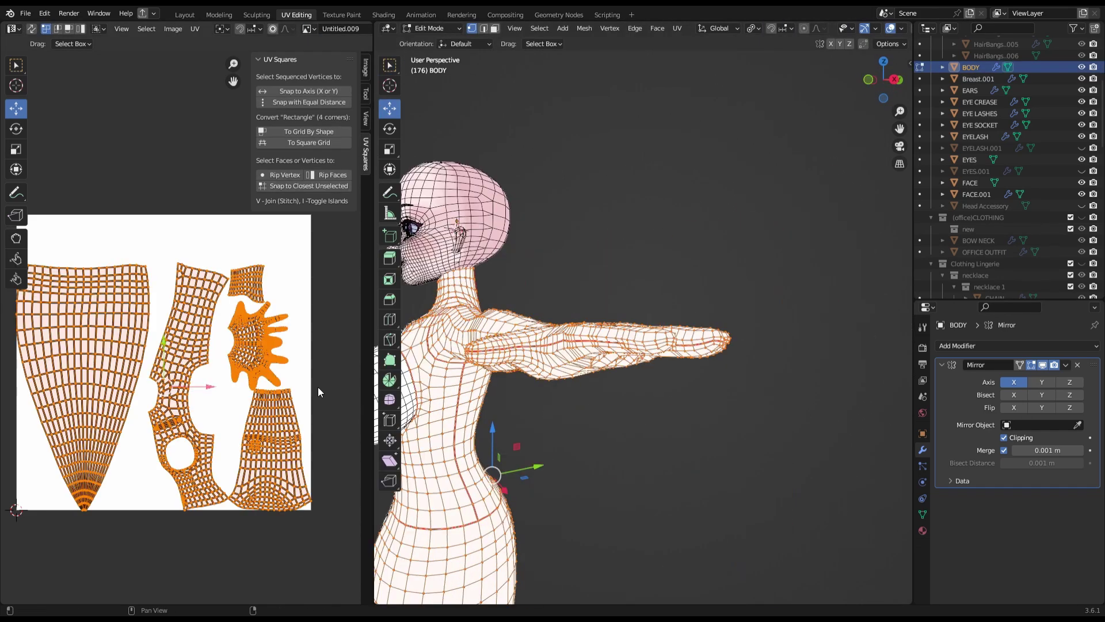
{"action": "scroll", "coordinate": [265, 419], "scroll_direction": "up", "scroll_amount": 5}
{"action": "mouse_move", "coordinate": [576, 345]}
{"action": "middle_mouse_down"}
{"action": "mouse_move", "coordinate": [636, 375]}
{"action": "mouse_move", "coordinate": [572, 239]}
{"action": "middle_mouse_up"}
{"action": "key", "text": "alt+a"}
{"action": "left_click", "coordinate": [577, 291], "text": "ctrl"}
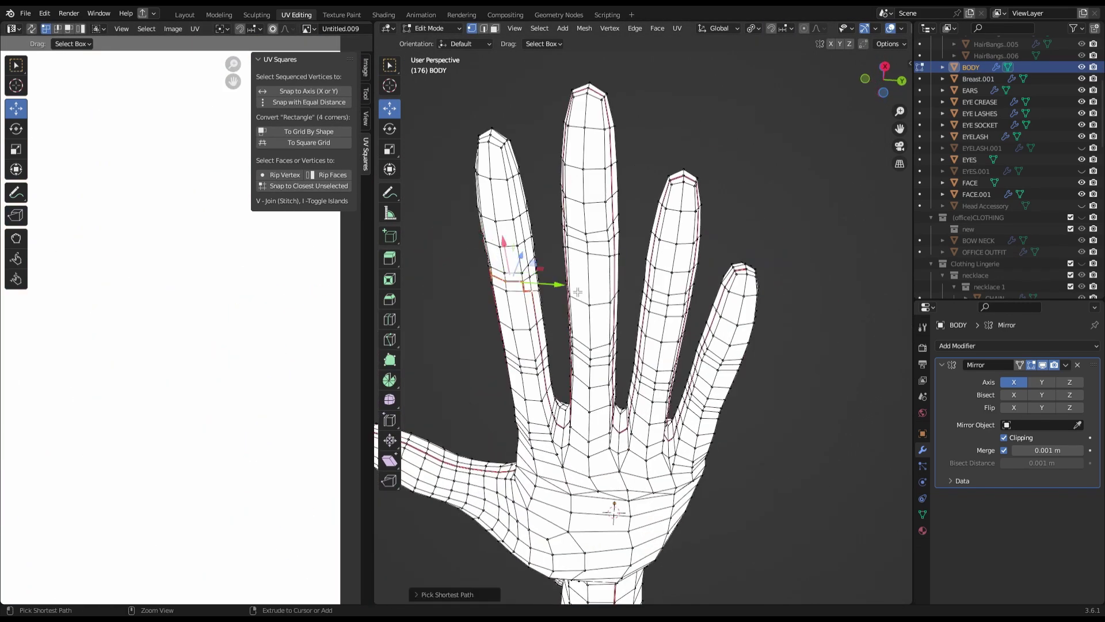
- Unwrap the whole BODY mesh into UV islands, return to Object Mode, and save
{"action": "middle_click_drag", "start_coordinate": [535, 295], "coordinate": [690, 172]}
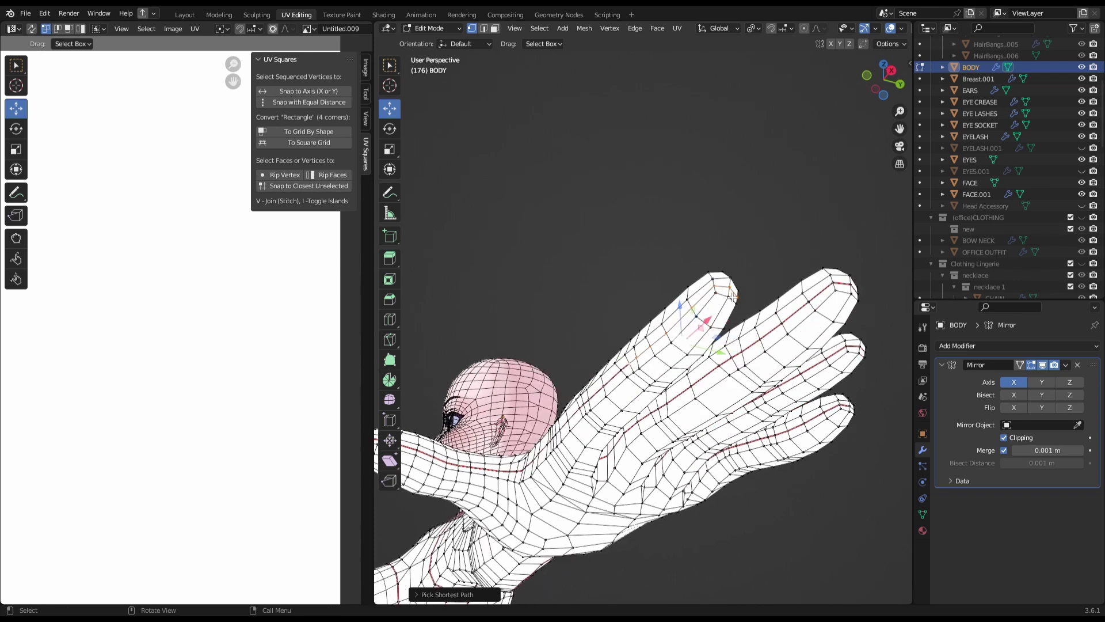
{"action": "key", "text": "a"}
{"action": "key", "text": "u"}
{"action": "left_click", "coordinate": [728, 165]}
{"action": "key", "text": "KP_1"}
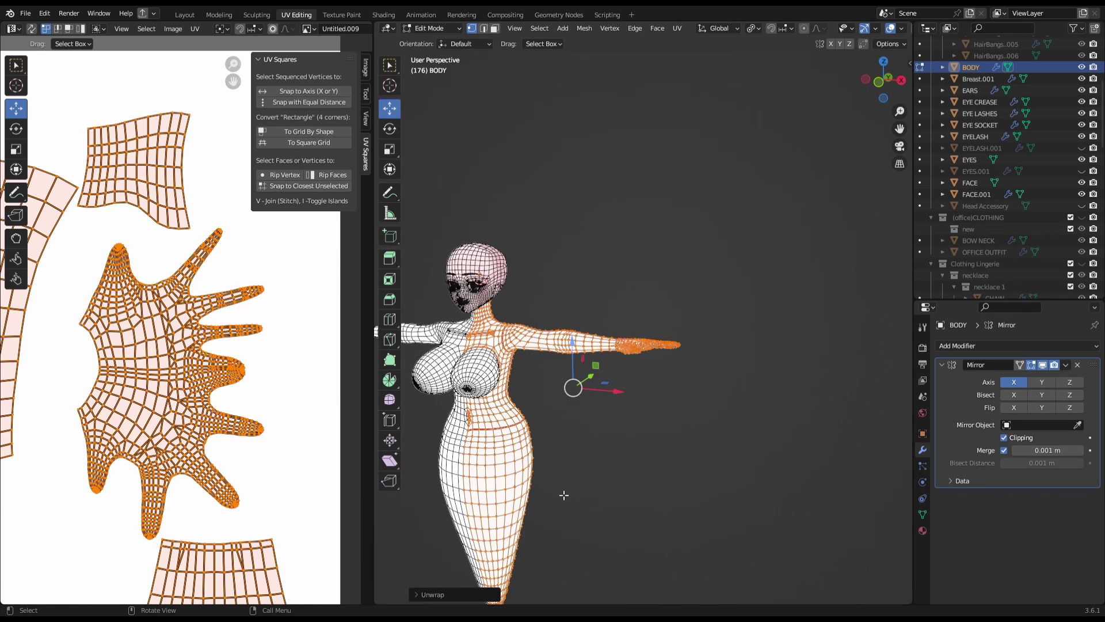
{"action": "key", "text": "Tab"}
{"action": "key", "text": "ctrl+s"}
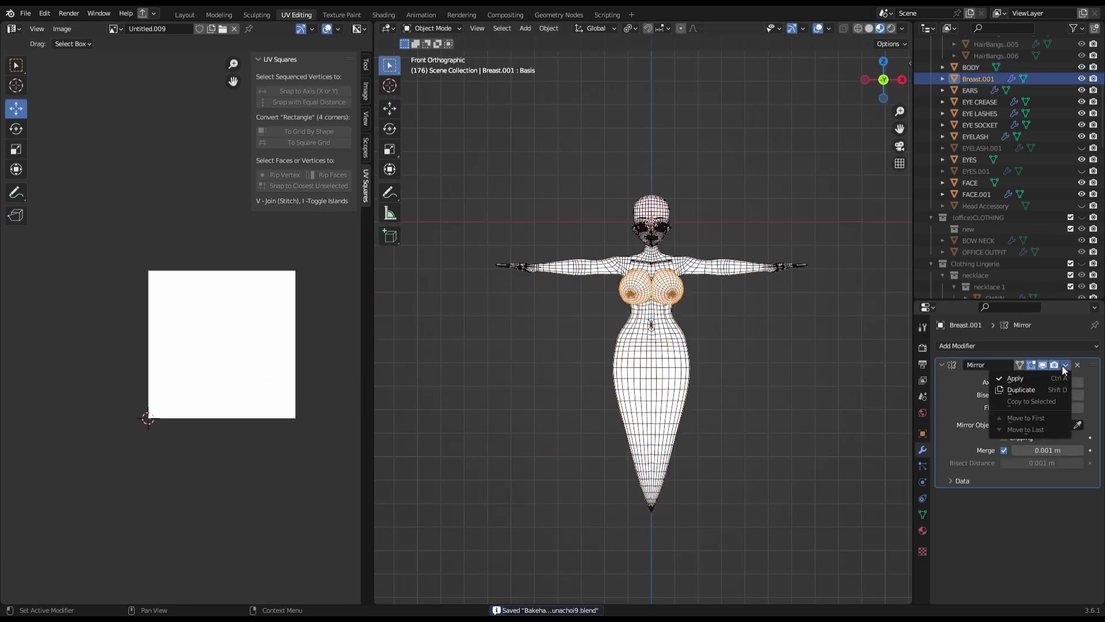
- Back in Edit Mode, select an edge loop on the chest
{"action": "scroll", "coordinate": [789, 320], "scroll_direction": "up", "scroll_amount": 3}
{"action": "right_click", "coordinate": [789, 320]}
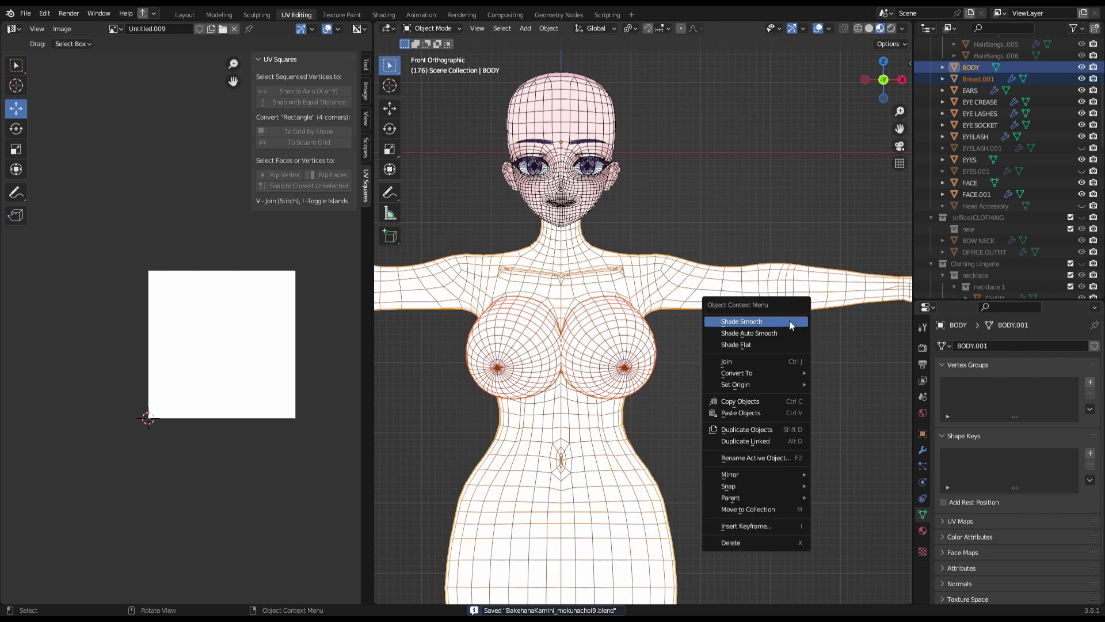
{"action": "key", "text": "Escape"}
{"action": "key", "text": "Tab"}
{"action": "middle_click_drag", "start_coordinate": [720, 374], "coordinate": [762, 424]}
{"action": "left_click", "coordinate": [669, 374], "text": "alt"}
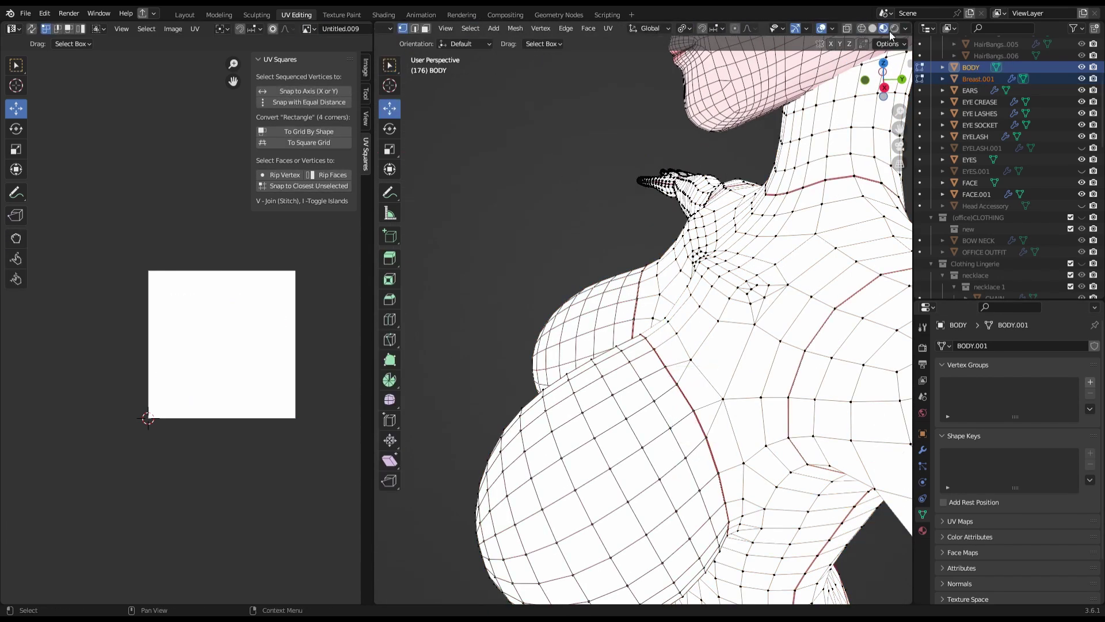
- Select the loop where breast meets body in X-ray view and check the edge and object menus
{"action": "left_click", "coordinate": [652, 349], "text": "alt"}
{"action": "key", "text": "alt+z"}
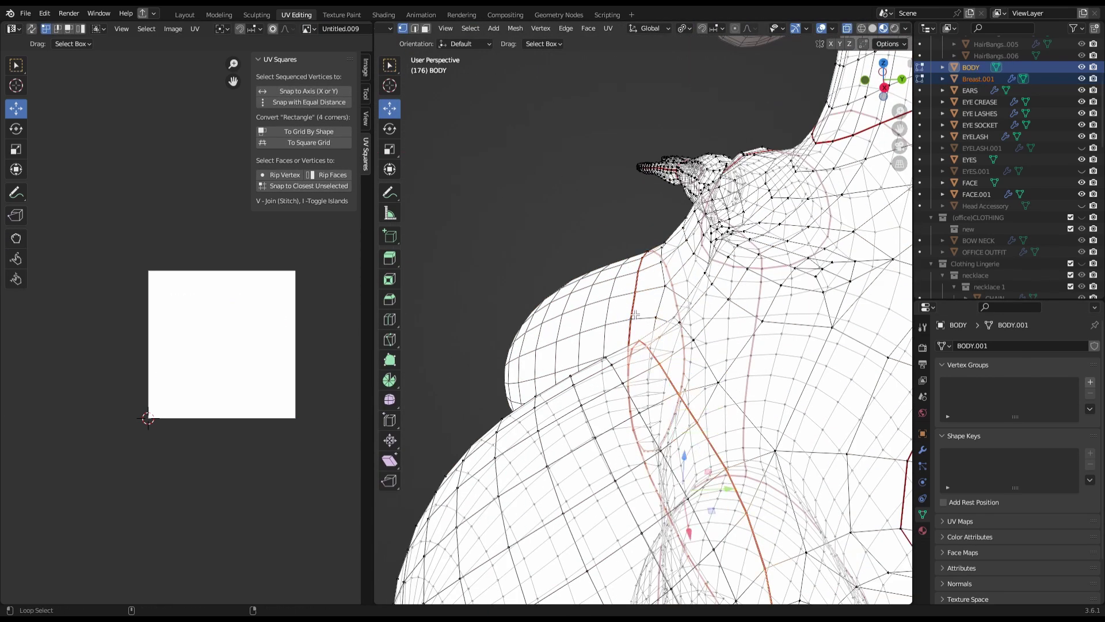
{"action": "right_click", "coordinate": [604, 555]}
{"action": "left_click", "coordinate": [605, 557]}
{"action": "key", "text": "Tab"}
{"action": "right_click", "coordinate": [604, 322]}
{"action": "key", "text": "Escape"}
{"action": "key", "text": "Tab"}
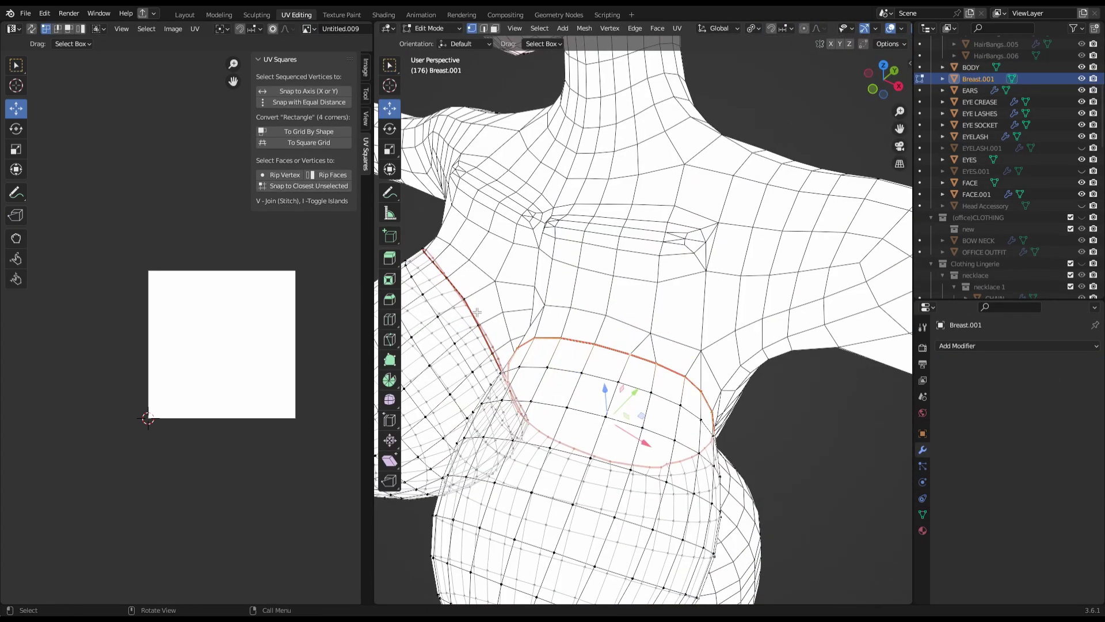
- Join Breast.001 into BODY and merge the 62 overlapping vertices by distance
{"action": "left_click", "coordinate": [971, 68]}
{"action": "key", "text": "Tab"}
{"action": "right_click", "coordinate": [598, 468]}
{"action": "left_click", "coordinate": [599, 518]}
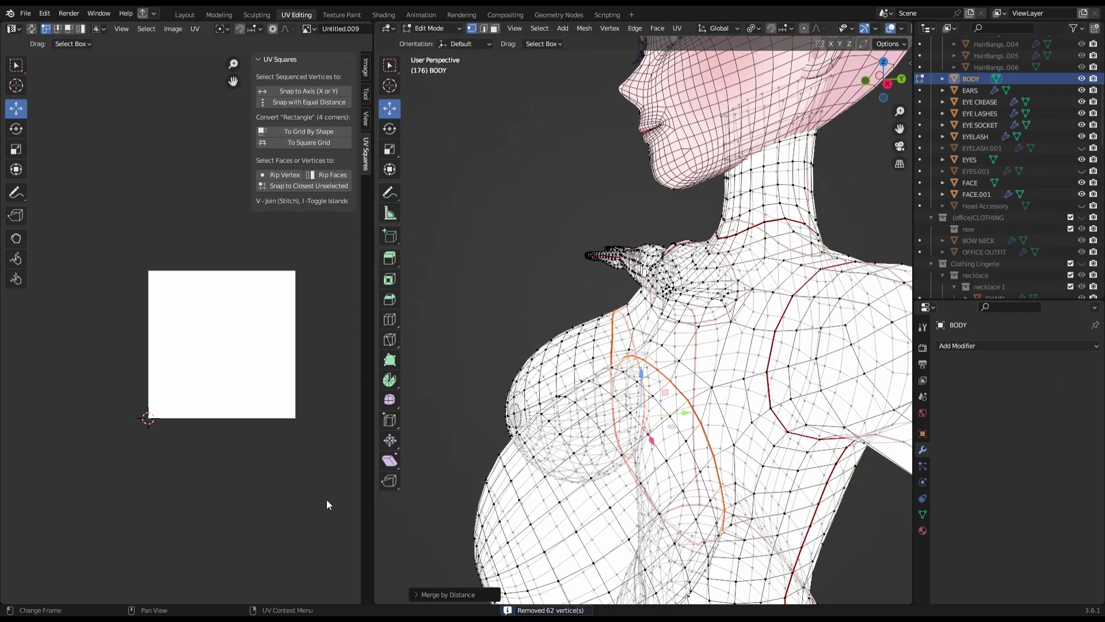
{"action": "scroll", "coordinate": [633, 403], "scroll_direction": "down", "scroll_amount": 5}
{"action": "middle_click_drag", "start_coordinate": [633, 403], "coordinate": [695, 422]}
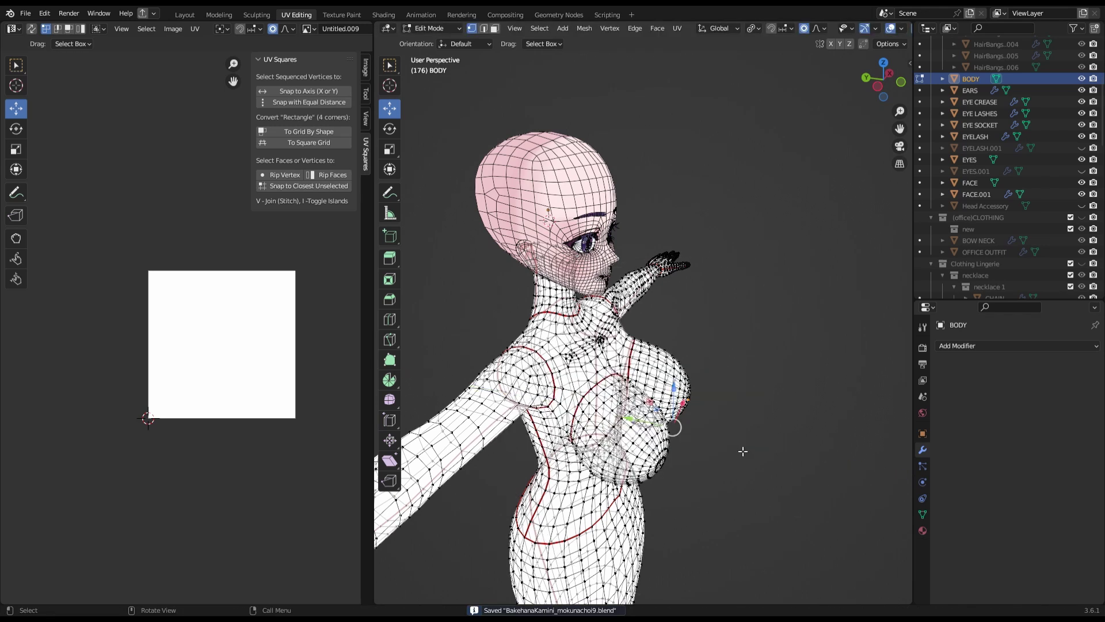
- Return to Object Mode in front view and deselect the body
{"action": "key", "text": "Tab"}
{"action": "left_click", "coordinate": [897, 53]}
{"action": "left_click", "coordinate": [860, 76]}
{"action": "left_click", "coordinate": [760, 223]}
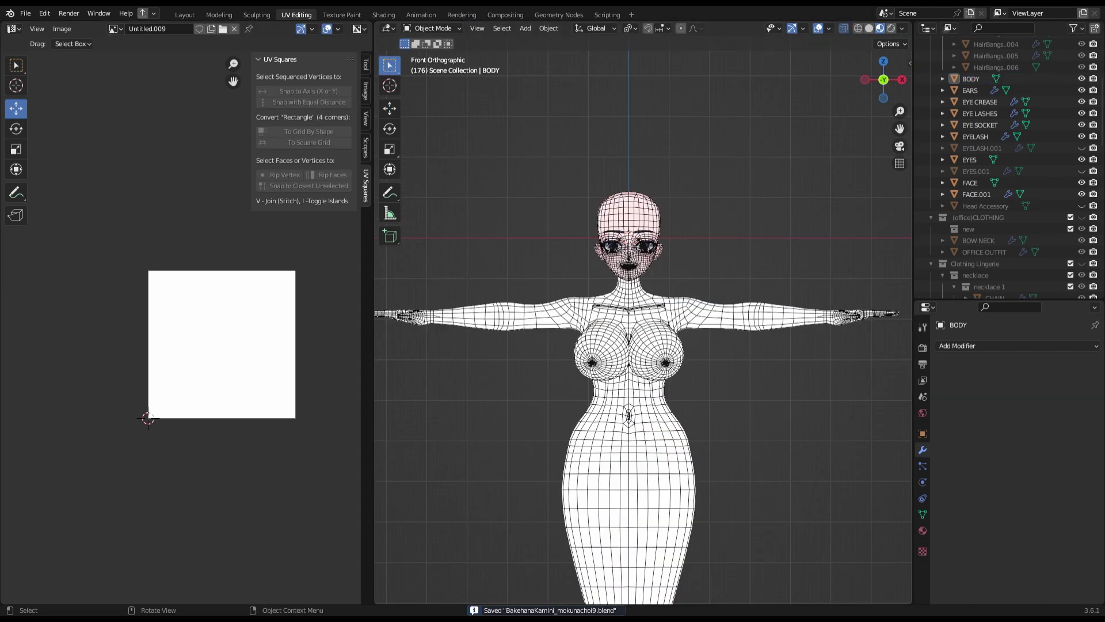
- Select FACE.001 and EYE CREASE and inspect the mirror modifier, saving the file
{"action": "left_click", "coordinate": [638, 237]}
{"action": "scroll", "coordinate": [637, 233], "scroll_direction": "up", "scroll_amount": 8}
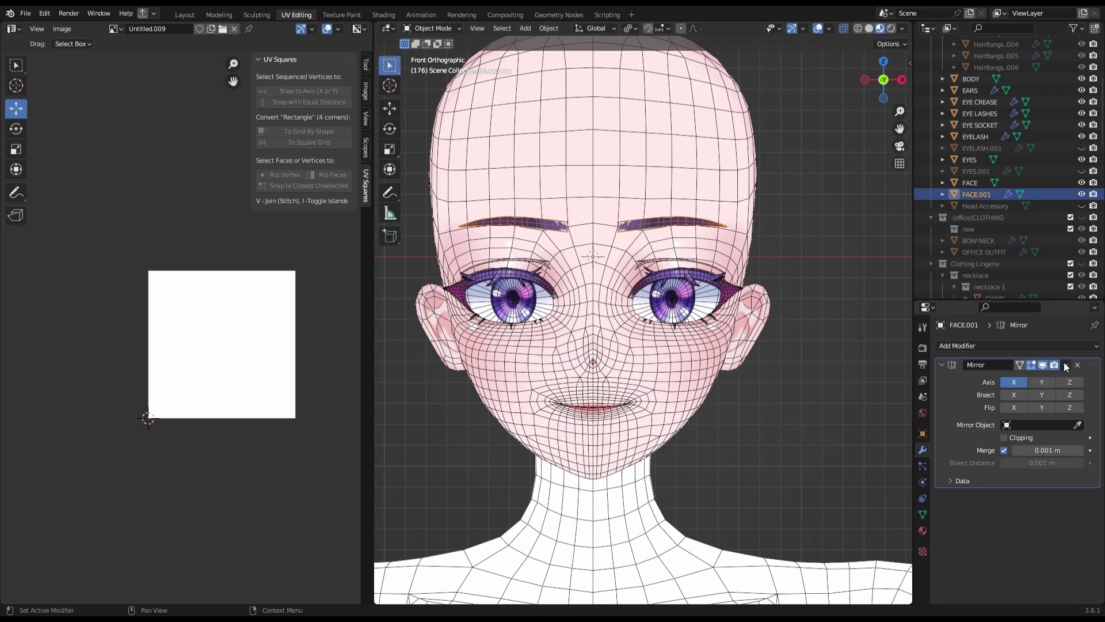
{"action": "key", "text": "ctrl+s"}
{"action": "left_click", "coordinate": [975, 137]}
{"action": "key", "text": "KP_Decimal"}
{"action": "left_click", "coordinate": [829, 288]}
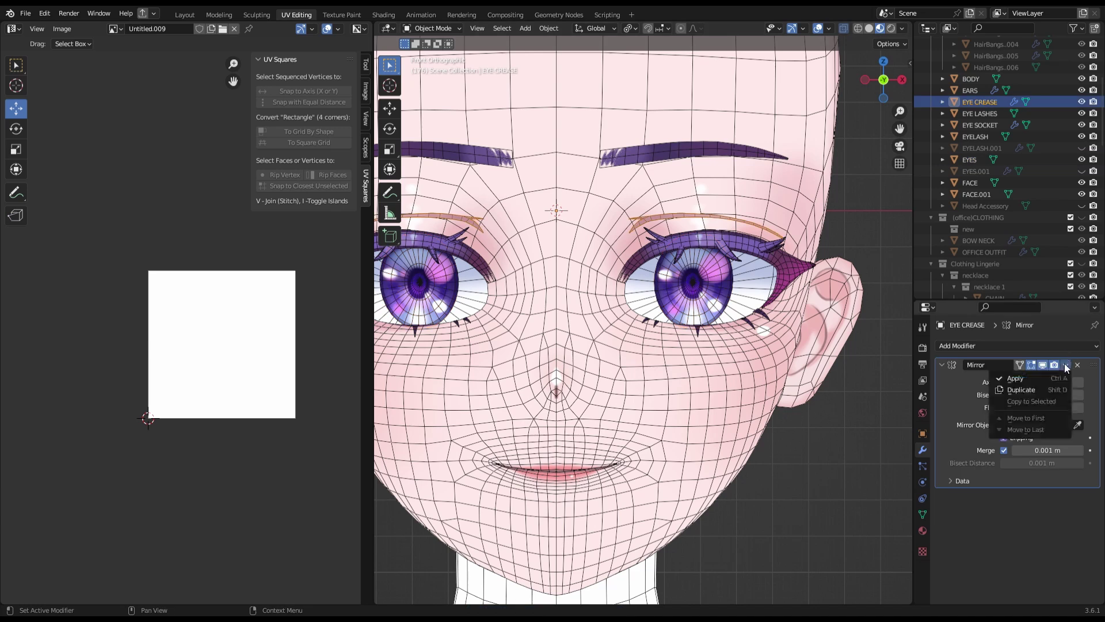
- Join the ears into the FACE mesh with Ctrl+J after saving
{"action": "left_click", "coordinate": [702, 355]}
{"action": "scroll", "coordinate": [749, 442], "scroll_direction": "down", "scroll_amount": 1}
{"action": "key", "text": "ctrl+s"}
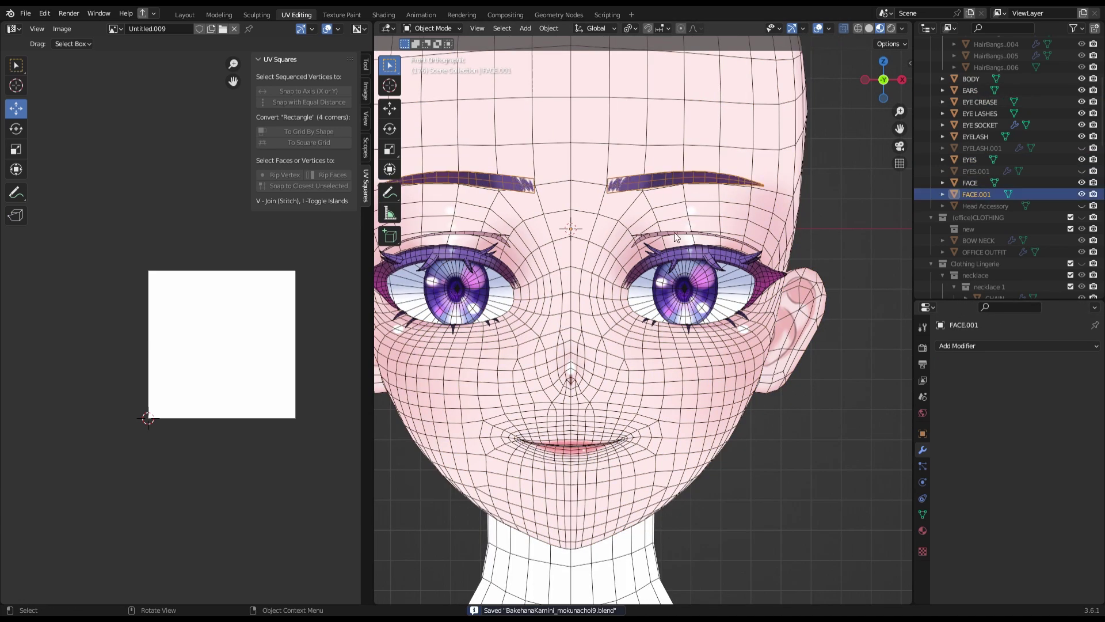
{"action": "left_click", "coordinate": [792, 212], "text": "shift"}
{"action": "left_click", "coordinate": [770, 329], "text": "shift"}
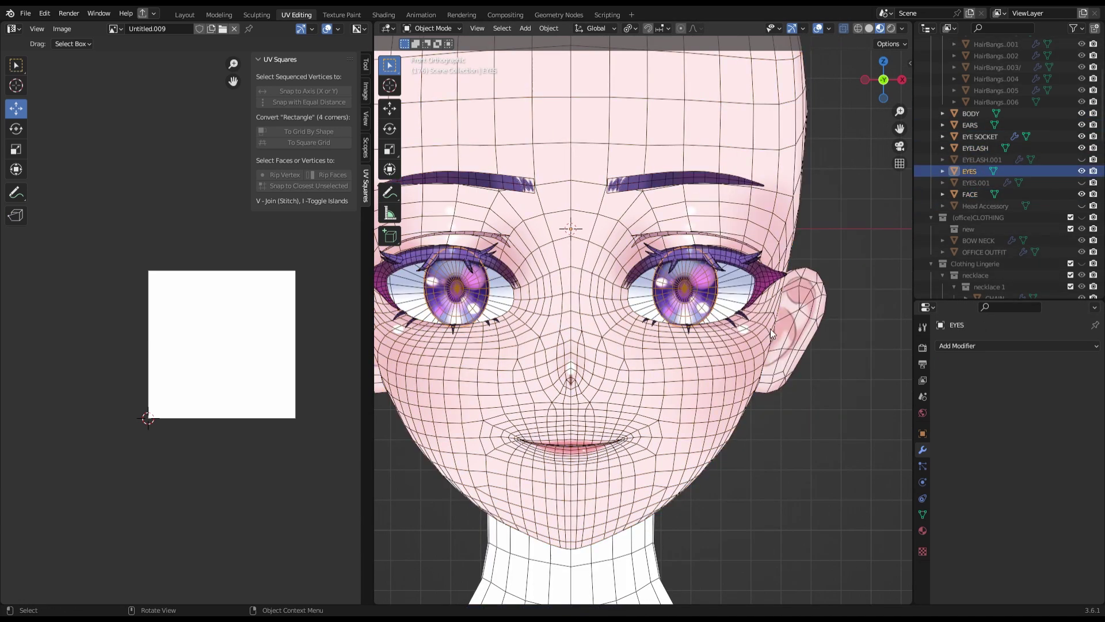
{"action": "right_click", "coordinate": [784, 248]}
{"action": "key", "text": "ctrl+j"}
{"action": "scroll", "coordinate": [810, 343], "scroll_direction": "down", "scroll_amount": 2}
- Select the EYE SOCKET part and edit it, viewing the eye socket up close
{"action": "left_click", "coordinate": [765, 330]}
{"action": "scroll", "coordinate": [766, 330], "scroll_direction": "down", "scroll_amount": 2}
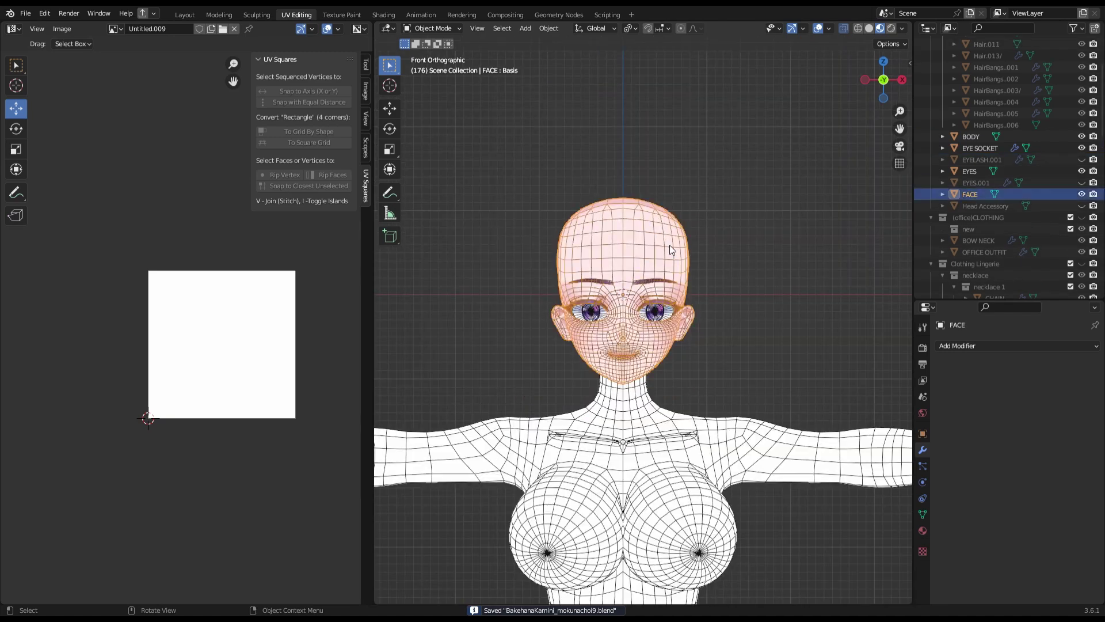
{"action": "scroll", "coordinate": [765, 330], "scroll_direction": "up", "scroll_amount": 4}
{"action": "key", "text": "Tab"}
{"action": "middle_click_drag", "start_coordinate": [604, 346], "coordinate": [646, 391]}
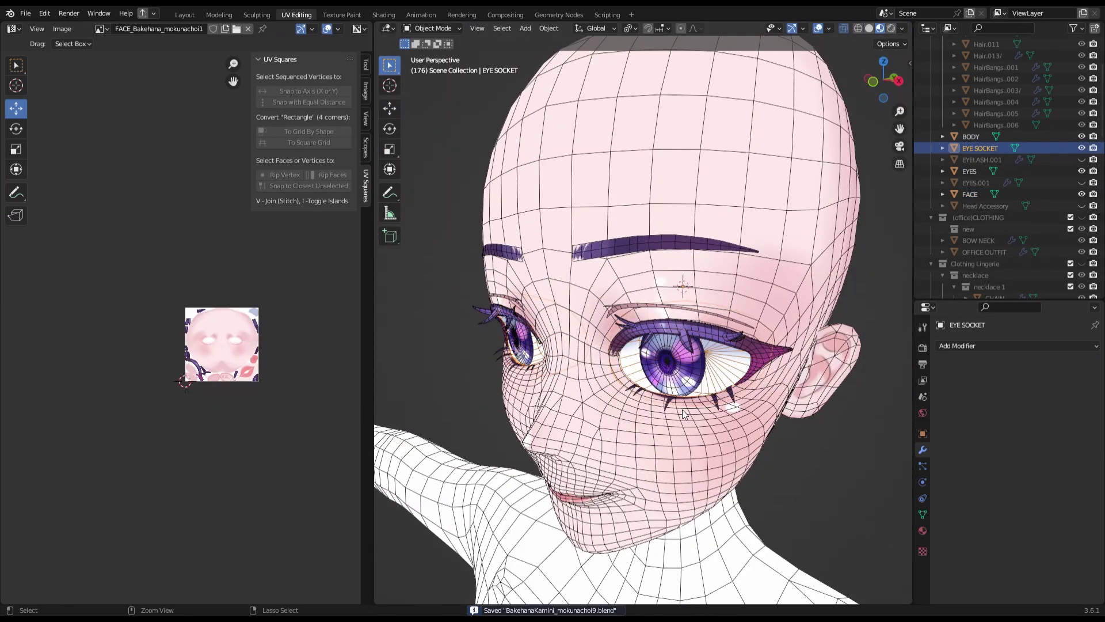
{"action": "scroll", "coordinate": [646, 392], "scroll_direction": "up", "scroll_amount": 4}
{"action": "scroll", "coordinate": [646, 391], "scroll_direction": "up", "scroll_amount": 4}
{"action": "scroll", "coordinate": [646, 392], "scroll_direction": "down", "scroll_amount": 3}
{"action": "scroll", "coordinate": [646, 392], "scroll_direction": "down", "scroll_amount": 3}
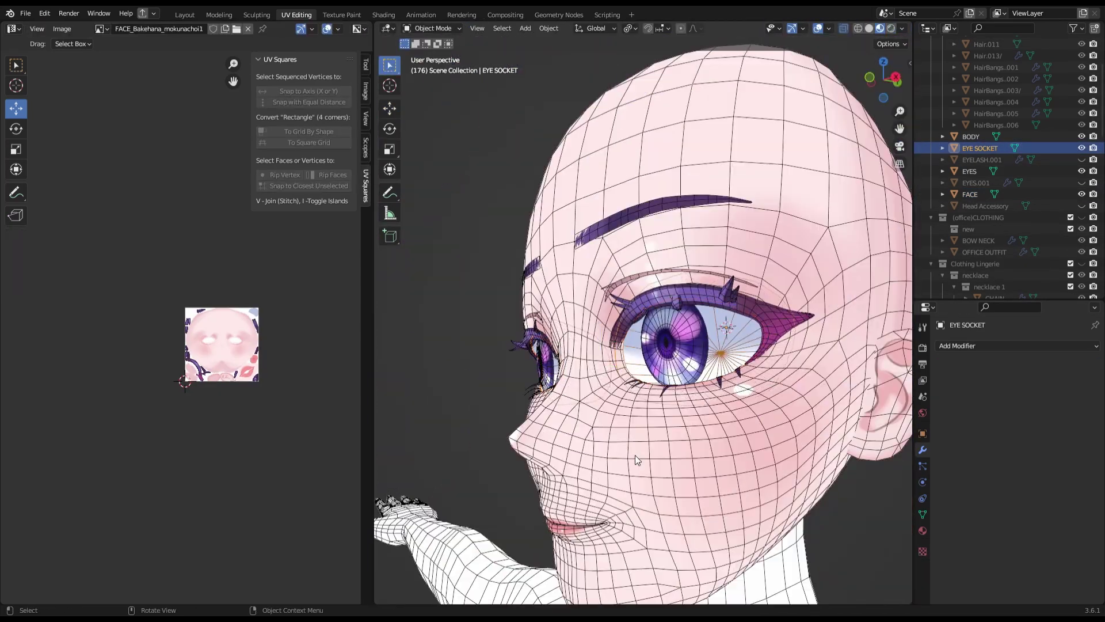
{"action": "scroll", "coordinate": [662, 374], "scroll_direction": "up", "scroll_amount": 5}
- Switch editing to the FACE mesh and merge its 56 overlapping vertices by distance
{"action": "key", "text": "alt+q"}
{"action": "scroll", "coordinate": [674, 354], "scroll_direction": "down", "scroll_amount": 2}
{"action": "scroll", "coordinate": [675, 354], "scroll_direction": "down", "scroll_amount": 5}
{"action": "middle_click_drag", "start_coordinate": [674, 354], "coordinate": [753, 309]}
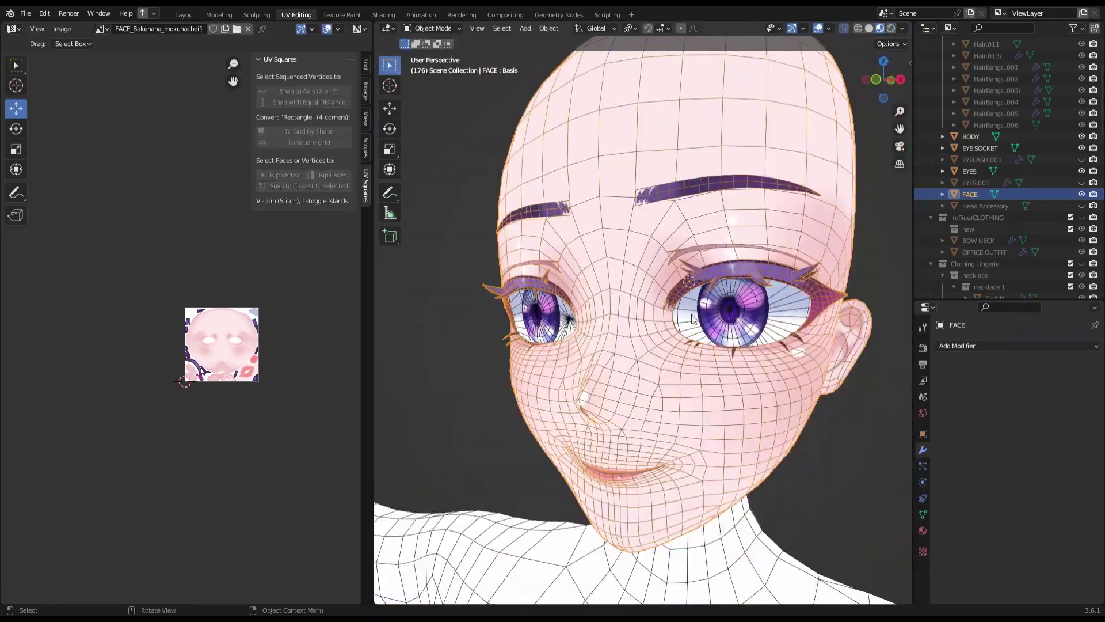
{"action": "scroll", "coordinate": [752, 309], "scroll_direction": "up", "scroll_amount": 3}
{"action": "right_click", "coordinate": [610, 538]}
{"action": "left_click", "coordinate": [742, 586]}
{"action": "scroll", "coordinate": [719, 403], "scroll_direction": "up", "scroll_amount": 5}
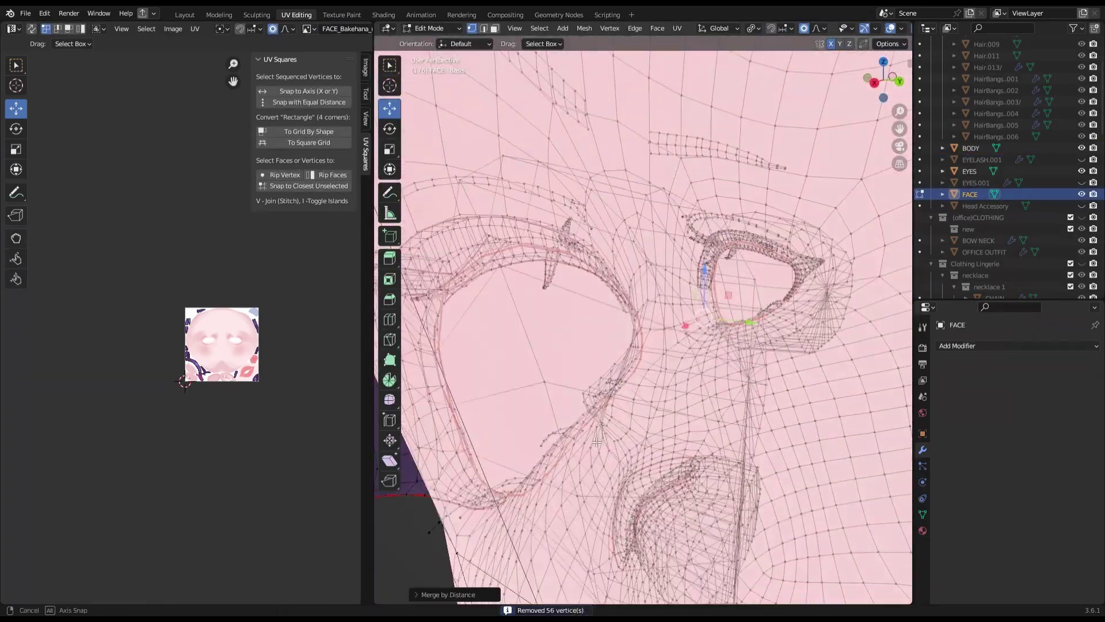
{"action": "middle_click_drag", "start_coordinate": [719, 402], "coordinate": [721, 394]}
{"action": "scroll", "coordinate": [721, 394], "scroll_direction": "down", "scroll_amount": 5}
{"action": "key", "text": "Tab"}
- Save the file, then select the BODY mesh and enter Edit Mode
{"action": "key", "text": "ctrl+s"}
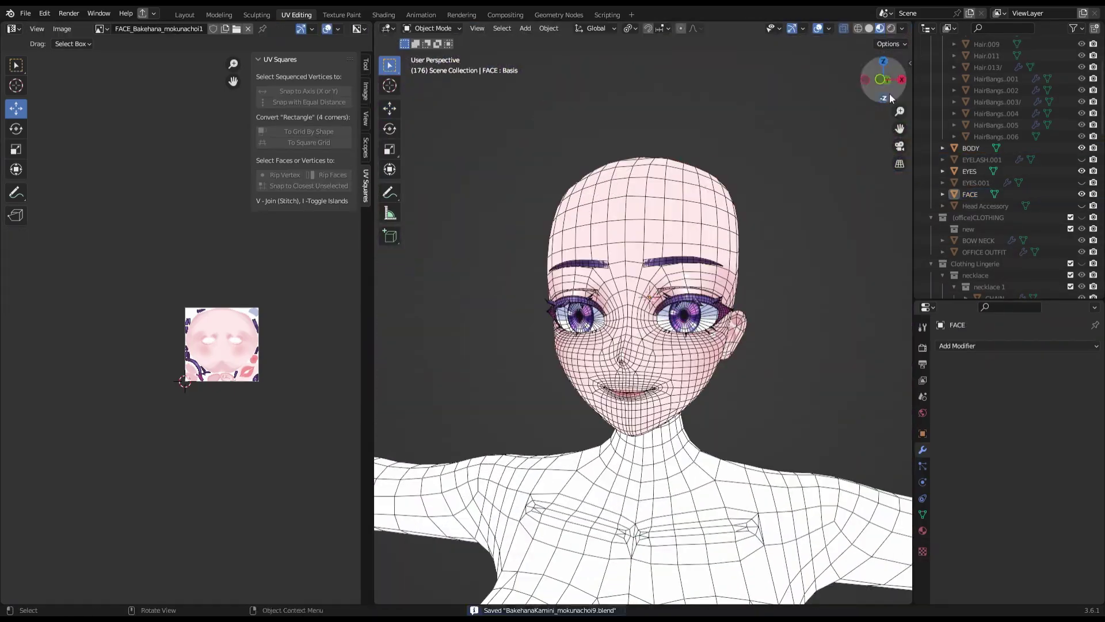
{"action": "left_click", "coordinate": [890, 92]}
{"action": "scroll", "coordinate": [817, 204], "scroll_direction": "up", "scroll_amount": 3}
{"action": "scroll", "coordinate": [824, 267], "scroll_direction": "down", "scroll_amount": 3}
{"action": "left_click", "coordinate": [818, 29]}
{"action": "key", "text": "Tab"}
{"action": "scroll", "coordinate": [820, 173], "scroll_direction": "up", "scroll_amount": 3}
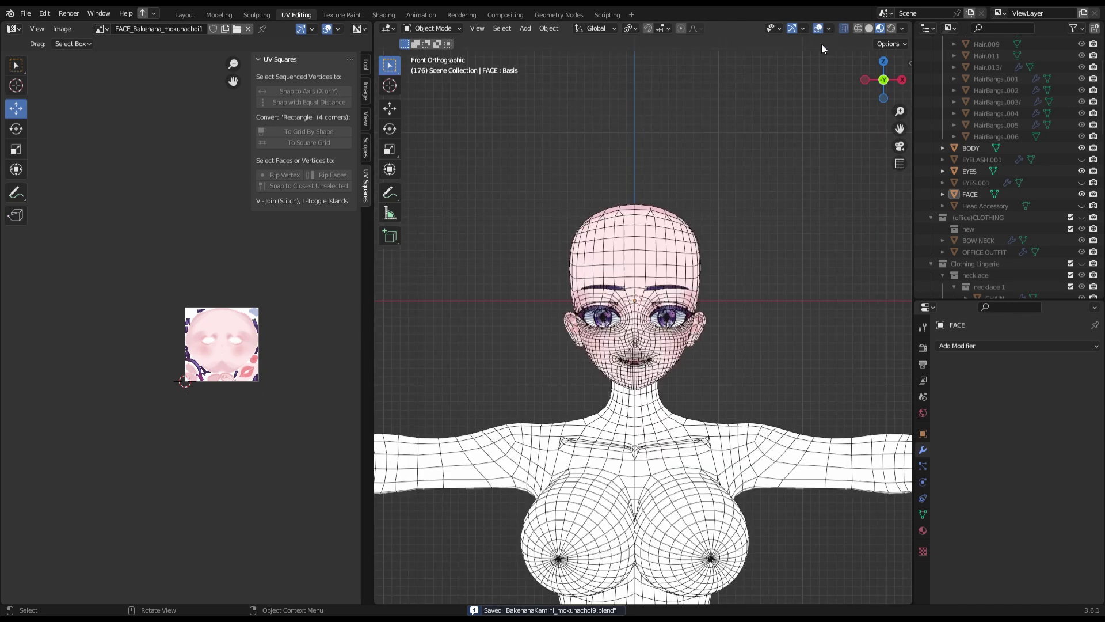
- Select an edge path along the shoulder, then unwrap the whole body mesh
{"action": "middle_click_drag", "start_coordinate": [662, 403], "coordinate": [622, 403]}
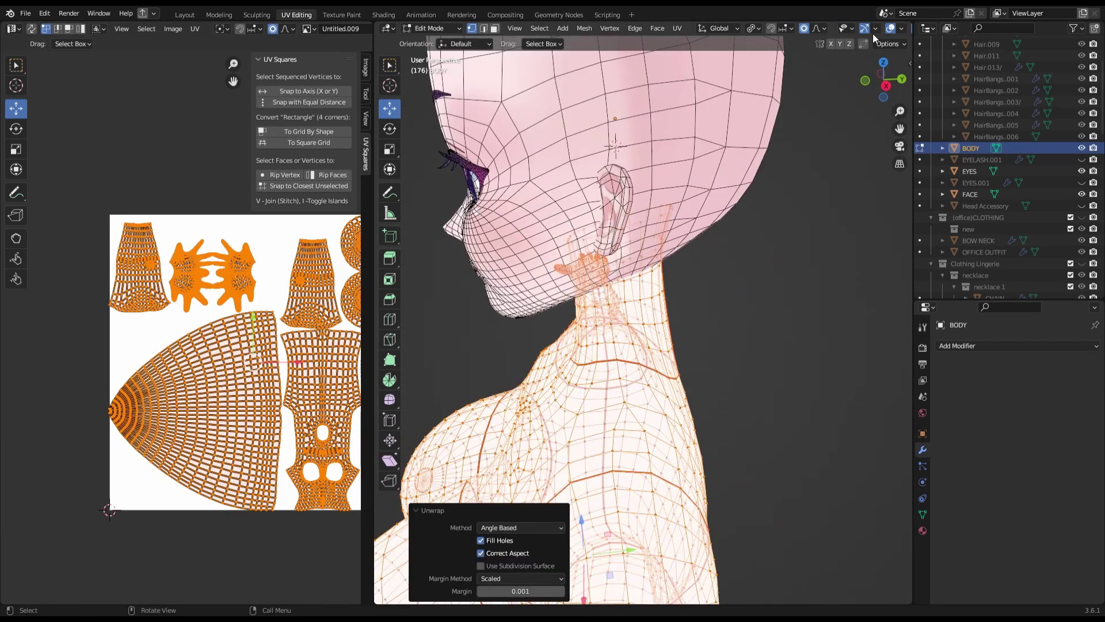
{"action": "key", "text": "alt+a"}
{"action": "left_click", "coordinate": [588, 352]}
{"action": "left_click", "coordinate": [655, 358], "text": "ctrl"}
{"action": "middle_click_drag", "start_coordinate": [622, 451], "coordinate": [547, 403]}
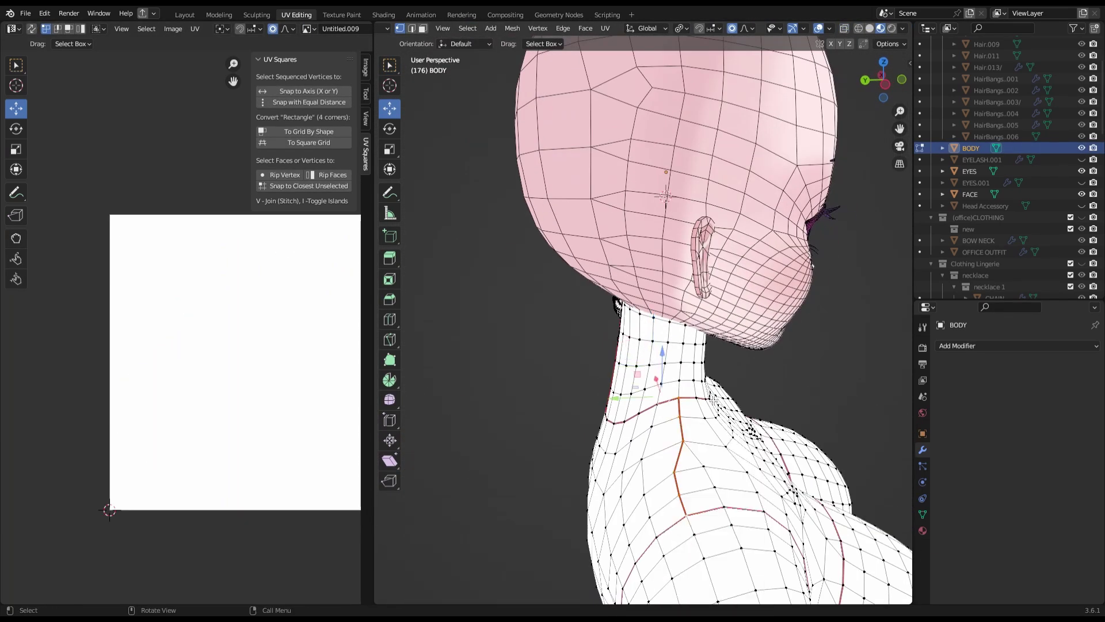
{"action": "key", "text": "a"}
{"action": "key", "text": "u"}
{"action": "scroll", "coordinate": [518, 337], "scroll_direction": "down", "scroll_amount": 3}
{"action": "key", "text": "KP_1"}
- Save the file, then select the torso UV island and scale it smaller
{"action": "key", "text": "Tab"}
{"action": "key", "text": "ctrl+s"}
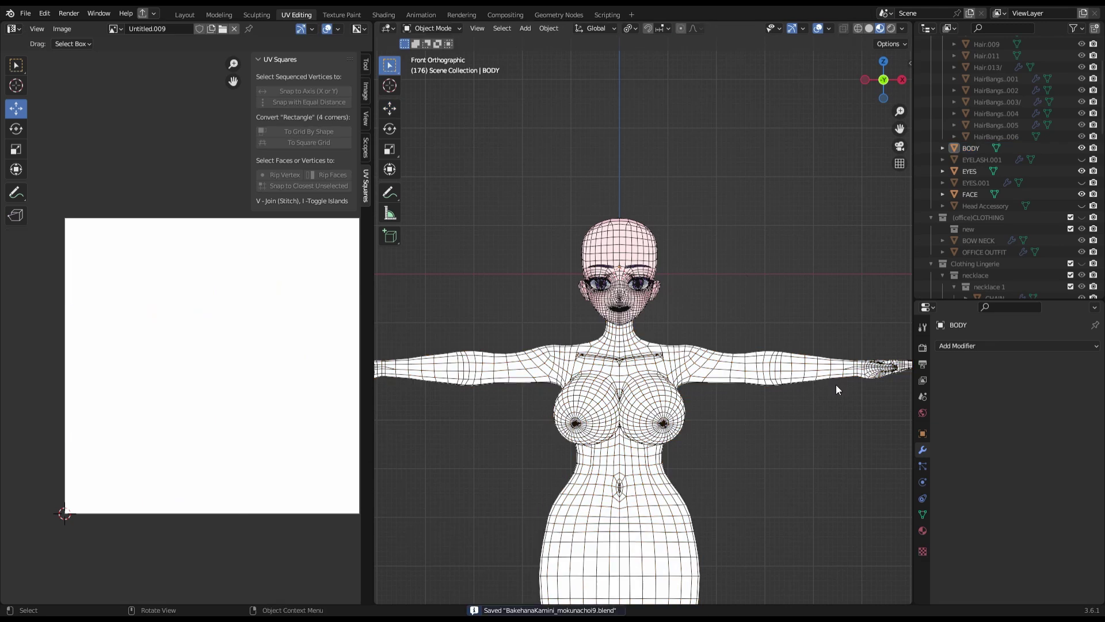
{"action": "key", "text": "Tab"}
{"action": "scroll", "coordinate": [836, 384], "scroll_direction": "down", "scroll_amount": 2}
{"action": "scroll", "coordinate": [253, 365], "scroll_direction": "down", "scroll_amount": 2}
{"action": "key", "text": "g"}
{"action": "left_click", "coordinate": [212, 216]}
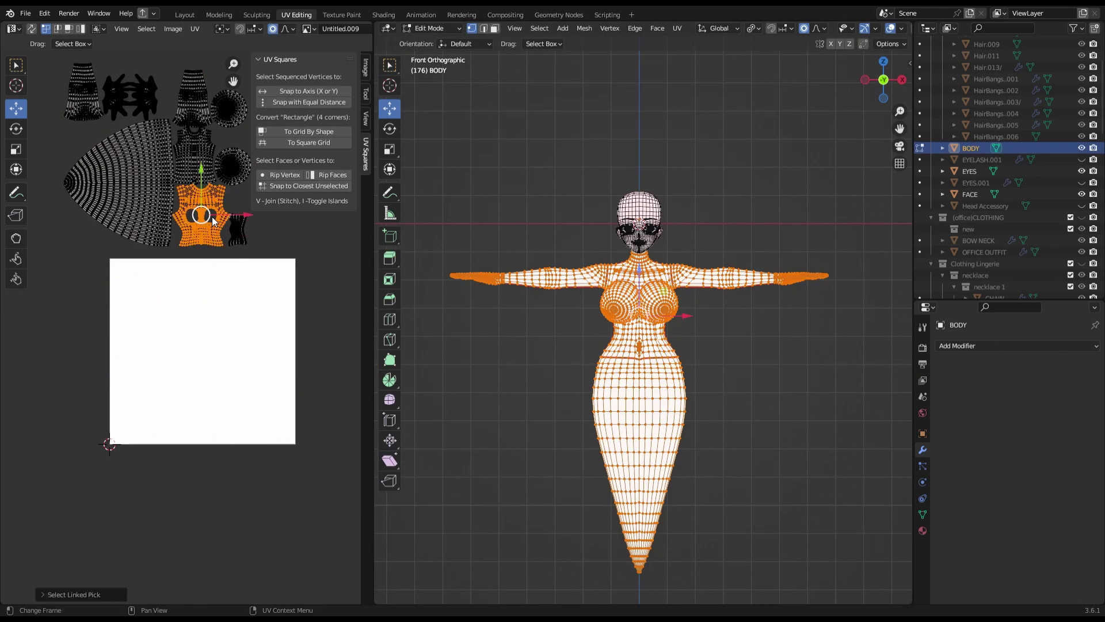
{"action": "scroll", "coordinate": [172, 345], "scroll_direction": "up", "scroll_amount": 3}
{"action": "key", "text": "s"}
{"action": "left_click", "coordinate": [182, 284]}
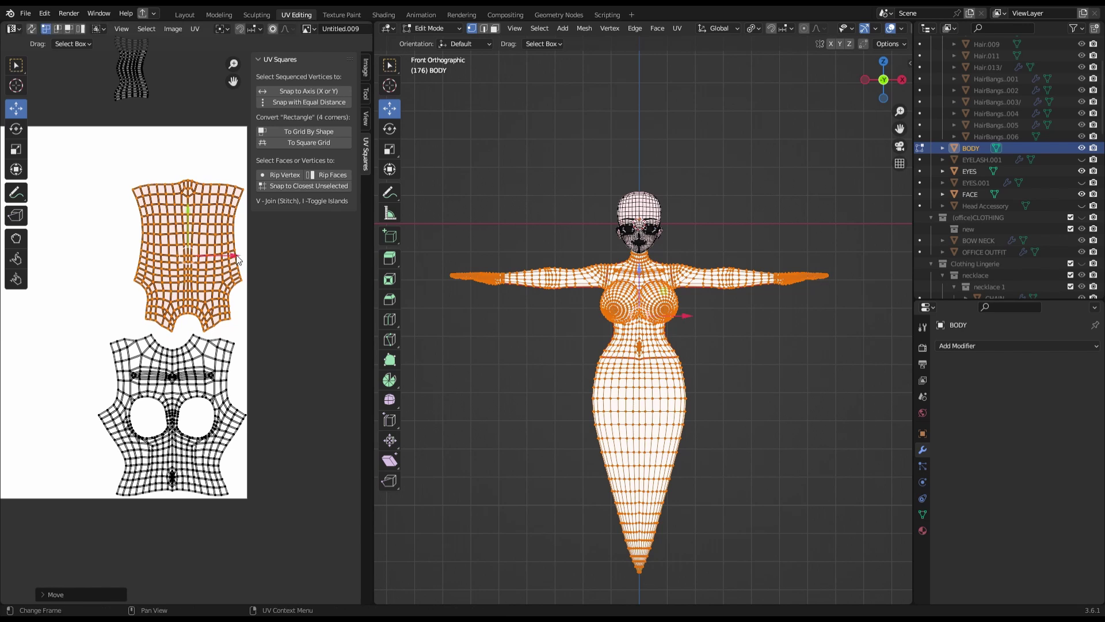
- Move and resize the small shoulder UV island toward the texture
{"action": "scroll", "coordinate": [207, 362], "scroll_direction": "down", "scroll_amount": 3}
{"action": "key", "text": "l"}
{"action": "type", "text": "90"}
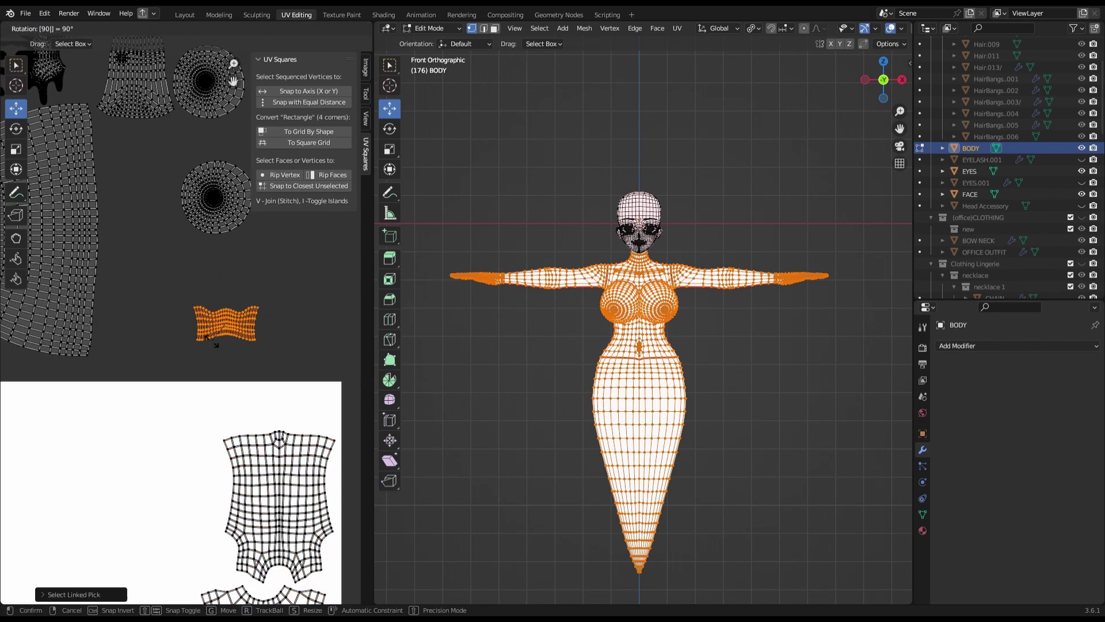
{"action": "left_click_drag", "start_coordinate": [230, 314], "coordinate": [195, 357]}
{"action": "scroll", "coordinate": [195, 354], "scroll_direction": "up", "scroll_amount": 2}
{"action": "key", "text": "s"}
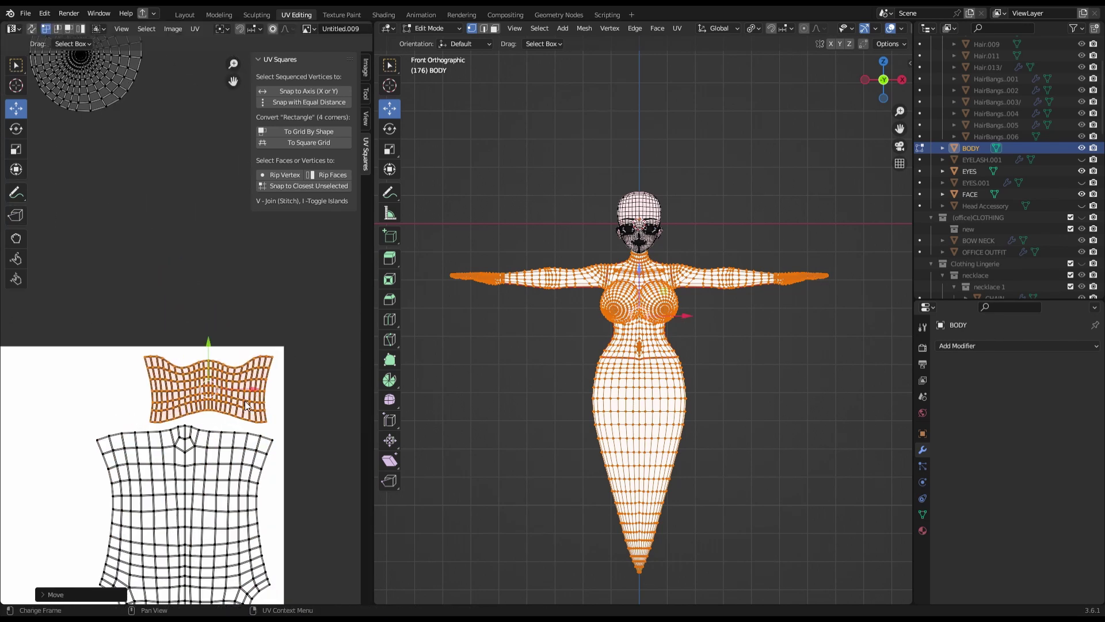
{"action": "scroll", "coordinate": [151, 292], "scroll_direction": "down", "scroll_amount": 5}
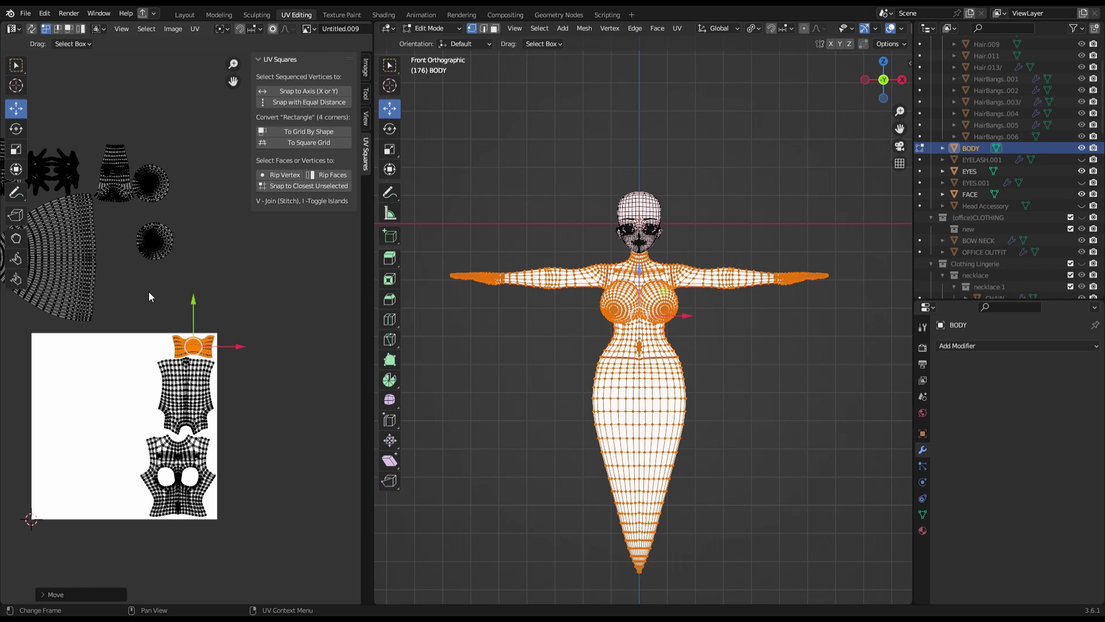
{"action": "scroll", "coordinate": [121, 252], "scroll_direction": "up", "scroll_amount": 2}
- Move the hands UV island onto the texture
{"action": "key", "text": "l"}
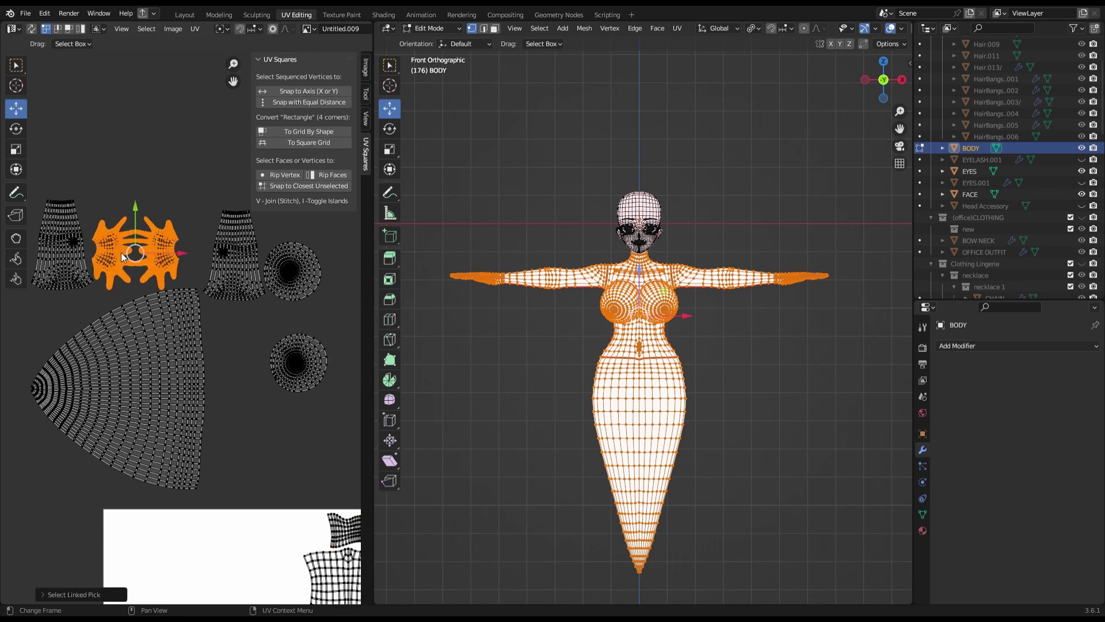
{"action": "scroll", "coordinate": [120, 252], "scroll_direction": "up", "scroll_amount": 3}
{"action": "scroll", "coordinate": [167, 426], "scroll_direction": "up", "scroll_amount": 2}
{"action": "key", "text": "g"}
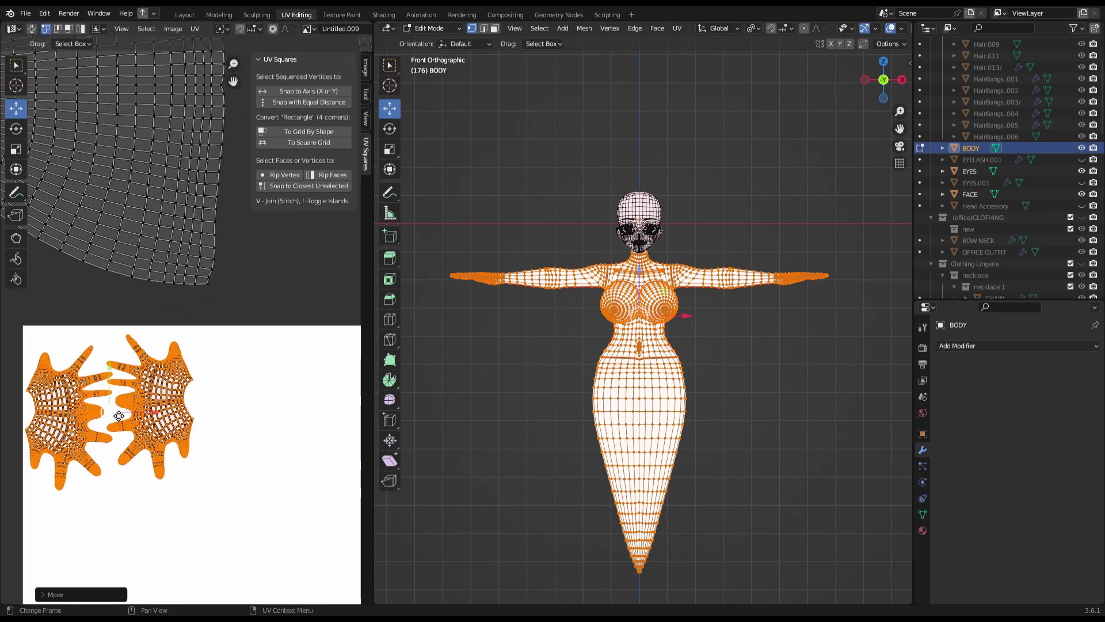
{"action": "left_click", "coordinate": [158, 418]}
{"action": "scroll", "coordinate": [158, 417], "scroll_direction": "down", "scroll_amount": 3}
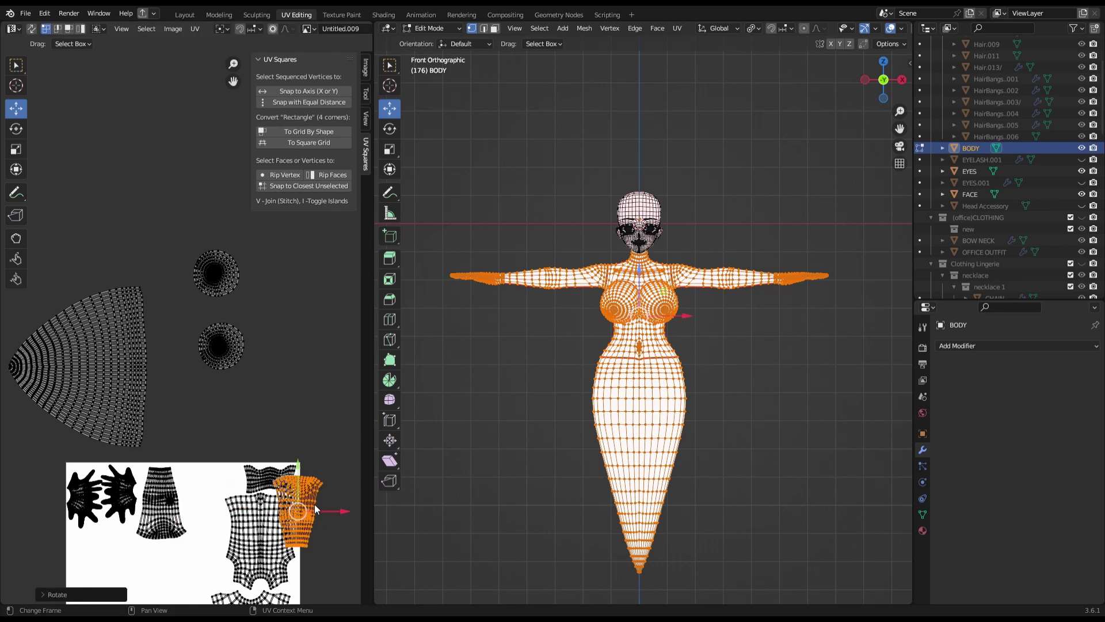
- Scale the skirt UV island and reposition it
{"action": "scroll", "coordinate": [232, 396], "scroll_direction": "up", "scroll_amount": 1}
{"action": "scroll", "coordinate": [157, 361], "scroll_direction": "up", "scroll_amount": 2}
{"action": "scroll", "coordinate": [157, 361], "scroll_direction": "up", "scroll_amount": 2}
{"action": "scroll", "coordinate": [244, 319], "scroll_direction": "down", "scroll_amount": 5}
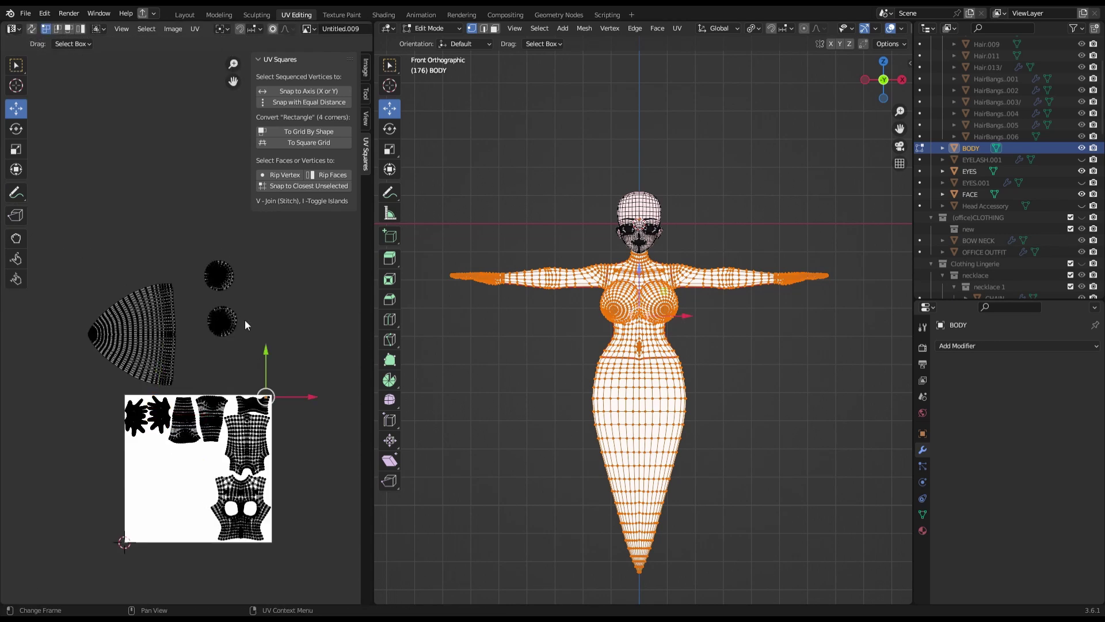
{"action": "scroll", "coordinate": [145, 463], "scroll_direction": "up", "scroll_amount": 3}
{"action": "key", "text": "s"}
{"action": "key", "text": "Return"}
{"action": "key", "text": "g"}
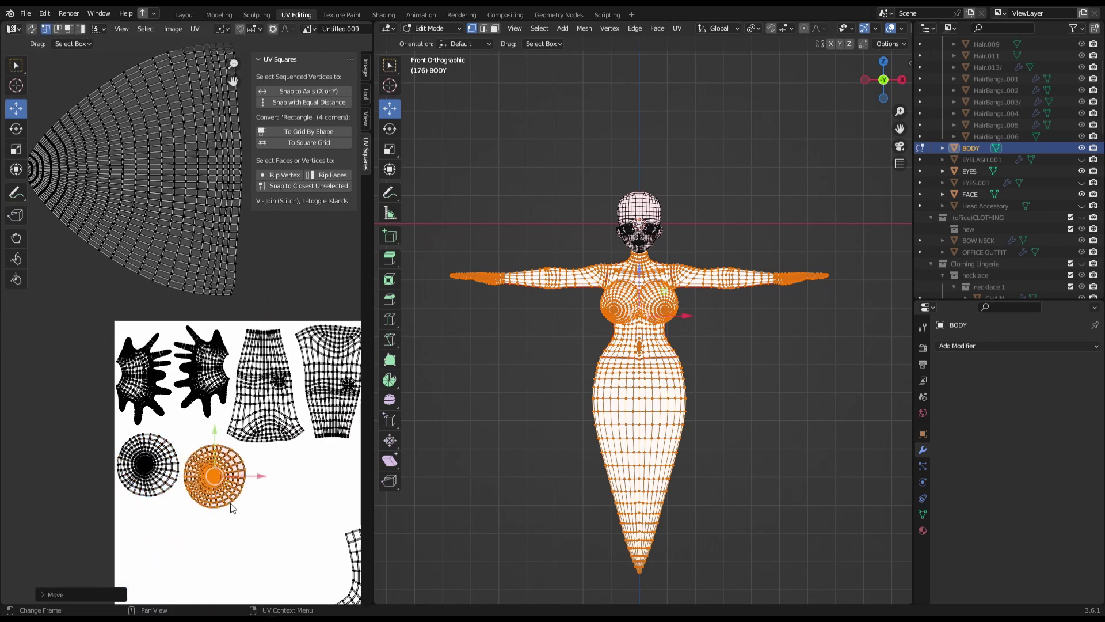
- Rotate, shrink and move the strip UV island inside the texture square
{"action": "scroll", "coordinate": [233, 507], "scroll_direction": "down", "scroll_amount": 1}
{"action": "scroll", "coordinate": [295, 455], "scroll_direction": "down", "scroll_amount": 3}
{"action": "key", "text": "l"}
{"action": "key", "text": "Return"}
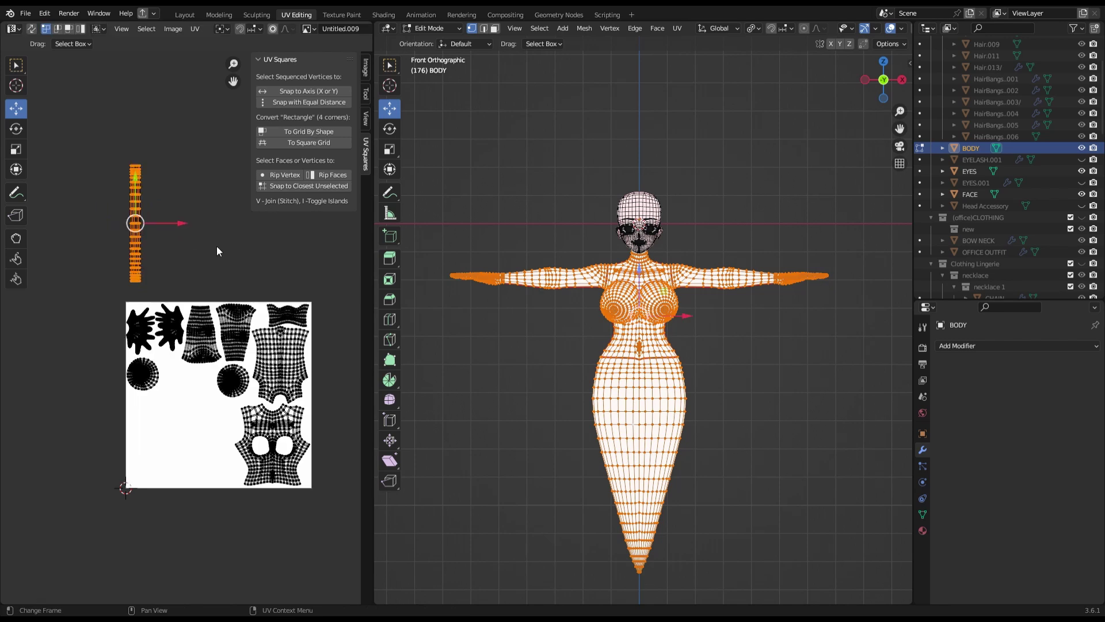
{"action": "scroll", "coordinate": [167, 178], "scroll_direction": "up", "scroll_amount": 2}
{"action": "key", "text": "g"}
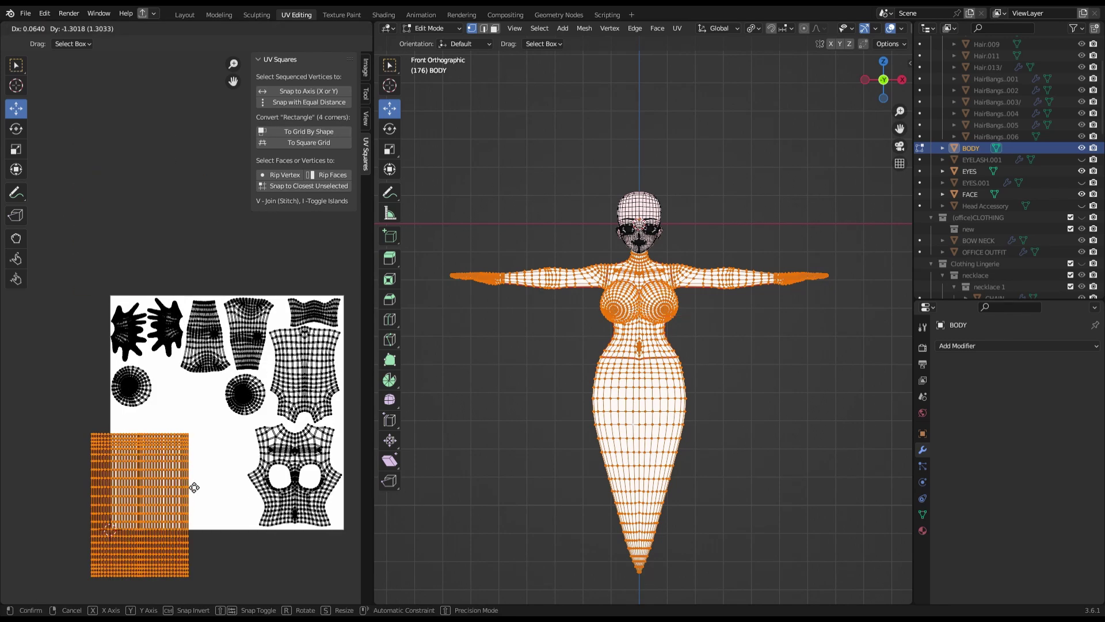
{"action": "key", "text": "s"}
{"action": "key", "text": "Return"}
{"action": "scroll", "coordinate": [763, 269], "scroll_direction": "up", "scroll_amount": 2}
- Move the Empty.003 reference image out of the way in Object Mode
{"action": "key", "text": "Tab"}
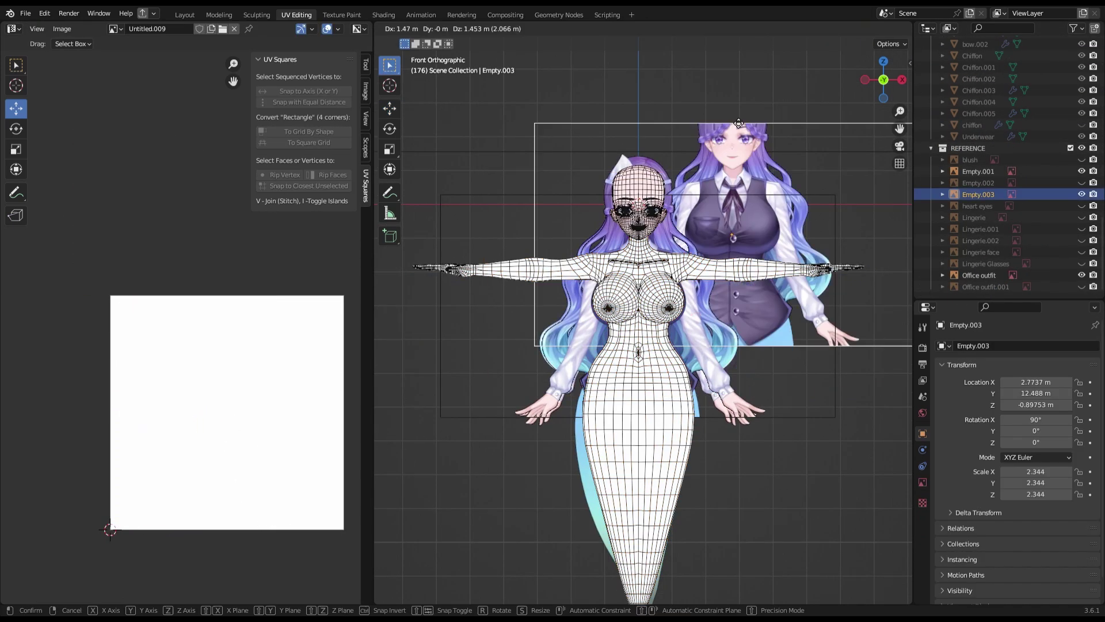
{"action": "left_click", "coordinate": [978, 194]}
{"action": "key", "text": "g"}
{"action": "left_click", "coordinate": [891, 233]}
{"action": "scroll", "coordinate": [595, 286], "scroll_direction": "up", "scroll_amount": 3}
- Edit BODY again, hiding the Lingerie reference and showing Office outfit.001
{"action": "left_click", "coordinate": [588, 390]}
{"action": "key", "text": "Tab"}
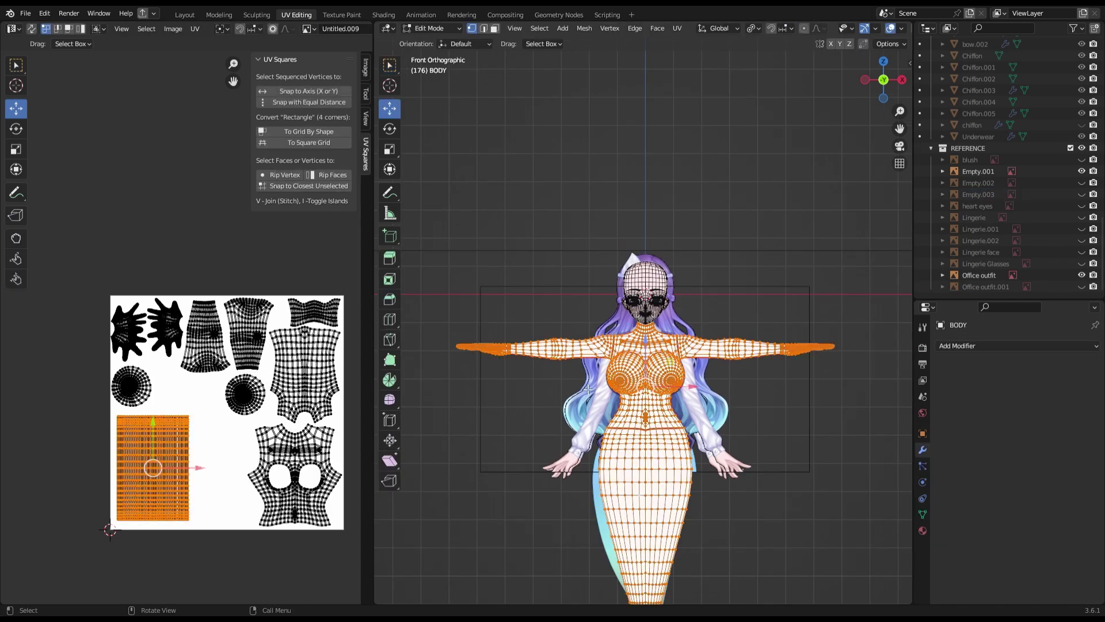
{"action": "left_click", "coordinate": [1081, 182]}
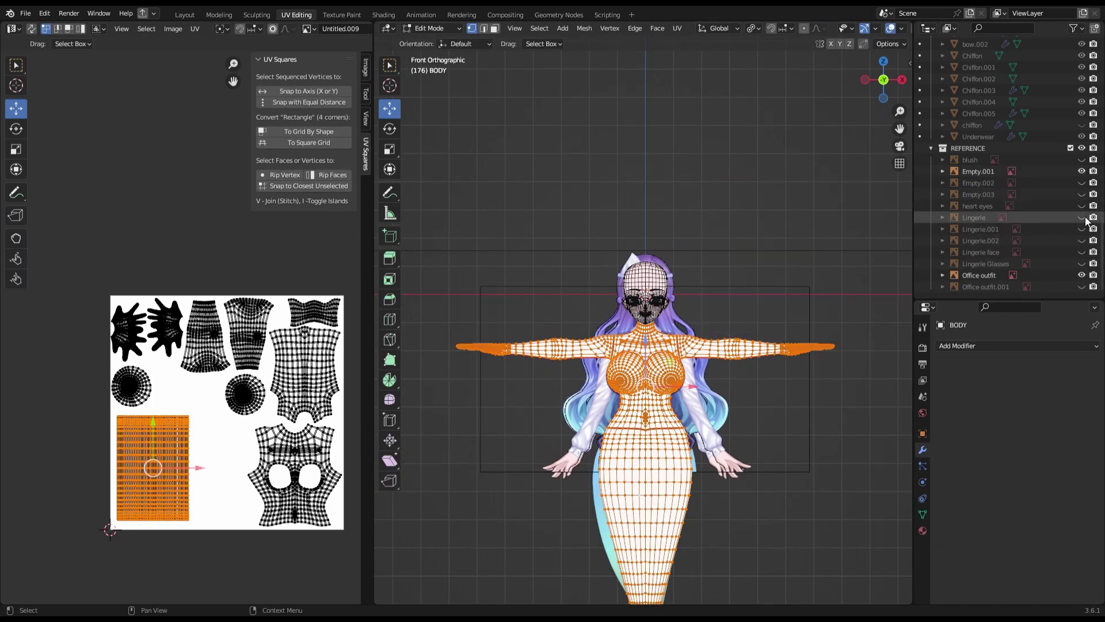
{"action": "left_click", "coordinate": [1082, 287]}
- Shrink the rectangular strip island to about three quarters and rotate it horizontal
{"action": "left_click", "coordinate": [986, 286]}
{"action": "key", "text": "ctrl+z"}
{"action": "key", "text": "l"}
{"action": "scroll", "coordinate": [236, 453], "scroll_direction": "up", "scroll_amount": 2}
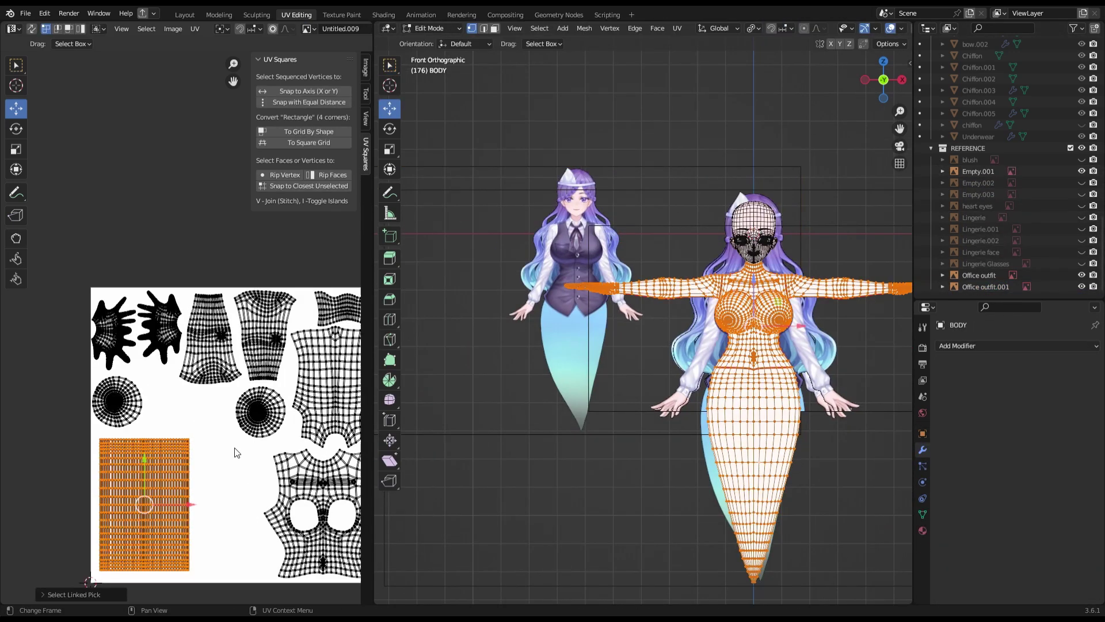
{"action": "key", "text": "s"}
{"action": "key", "text": "g"}
{"action": "left_click", "coordinate": [296, 375]}
{"action": "scroll", "coordinate": [313, 396], "scroll_direction": "up", "scroll_amount": 2}
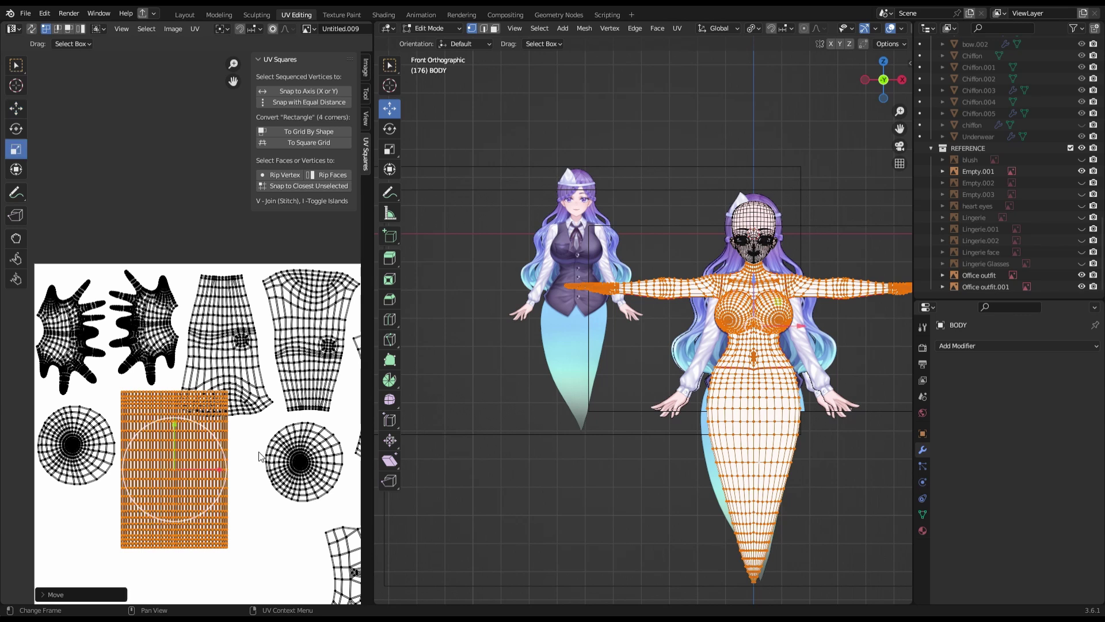
{"action": "key", "text": "r"}
{"action": "key", "text": "g"}
- Place the second circle UV island beside the first circle, then deselect all
{"action": "left_click", "coordinate": [76, 444]}
{"action": "key", "text": "l"}
{"action": "key", "text": "g"}
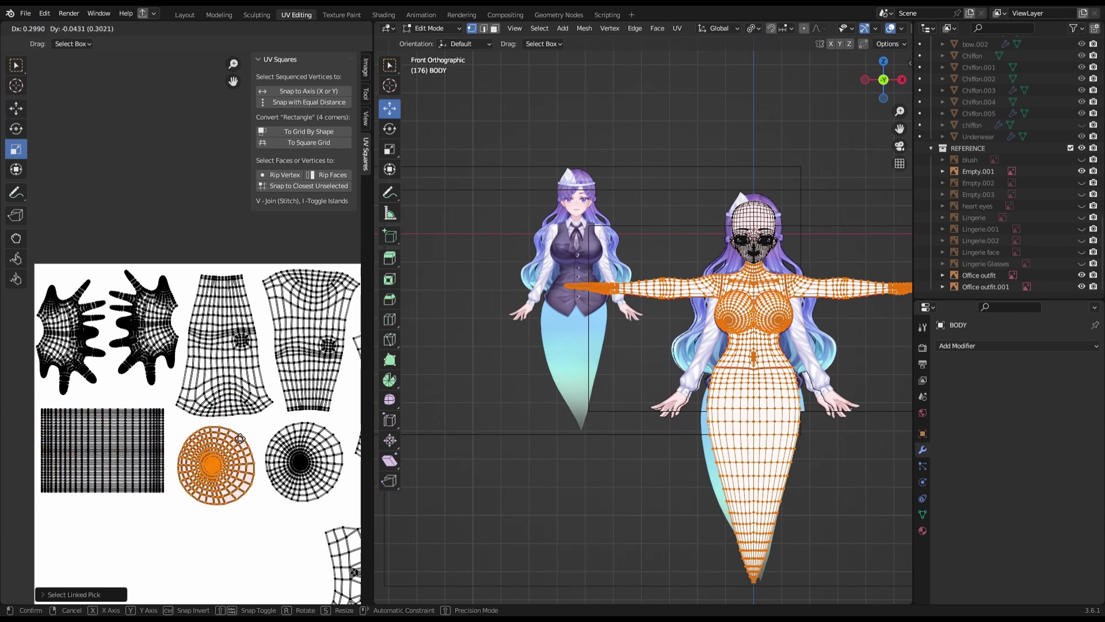
{"action": "left_click", "coordinate": [240, 439]}
{"action": "key", "text": "alt+a"}
{"action": "scroll", "coordinate": [230, 414], "scroll_direction": "down", "scroll_amount": 2}
{"action": "scroll", "coordinate": [647, 322], "scroll_direction": "up", "scroll_amount": 6}
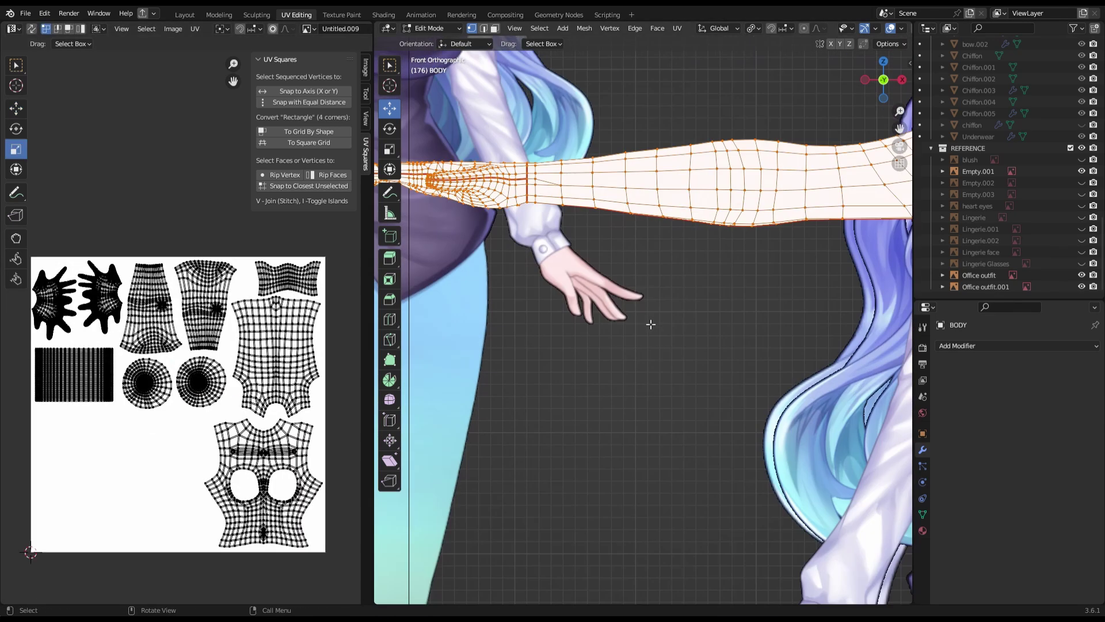
{"action": "scroll", "coordinate": [650, 344], "scroll_direction": "down", "scroll_amount": 8}
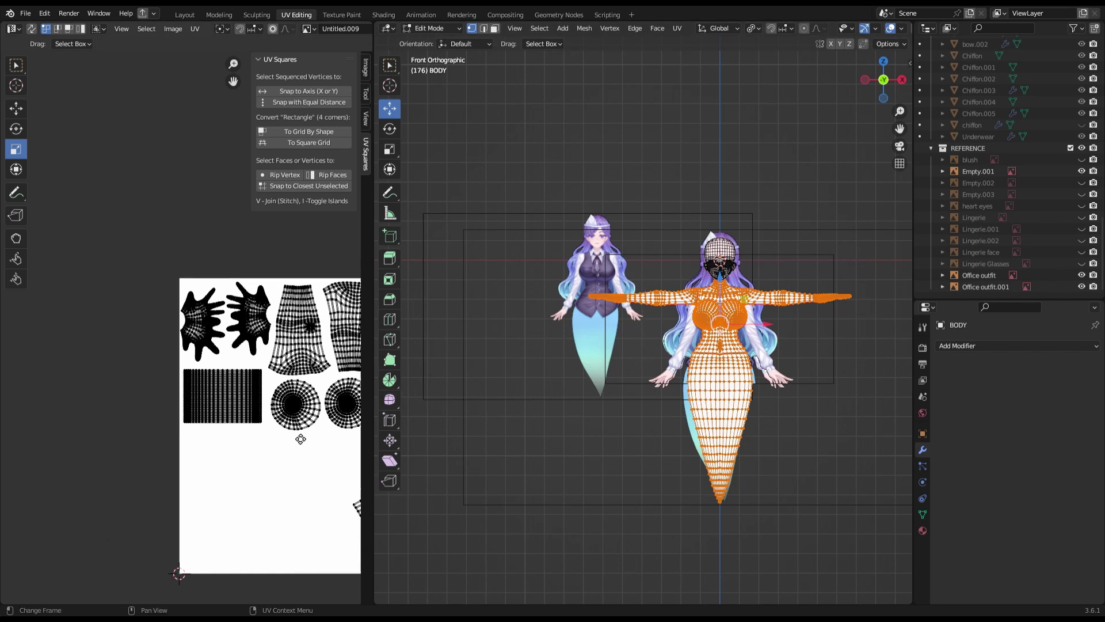
- Switch the BODY to Texture Paint mode and bring up the paint brush options
{"action": "left_click", "coordinate": [432, 28]}
{"action": "left_click", "coordinate": [424, 131]}
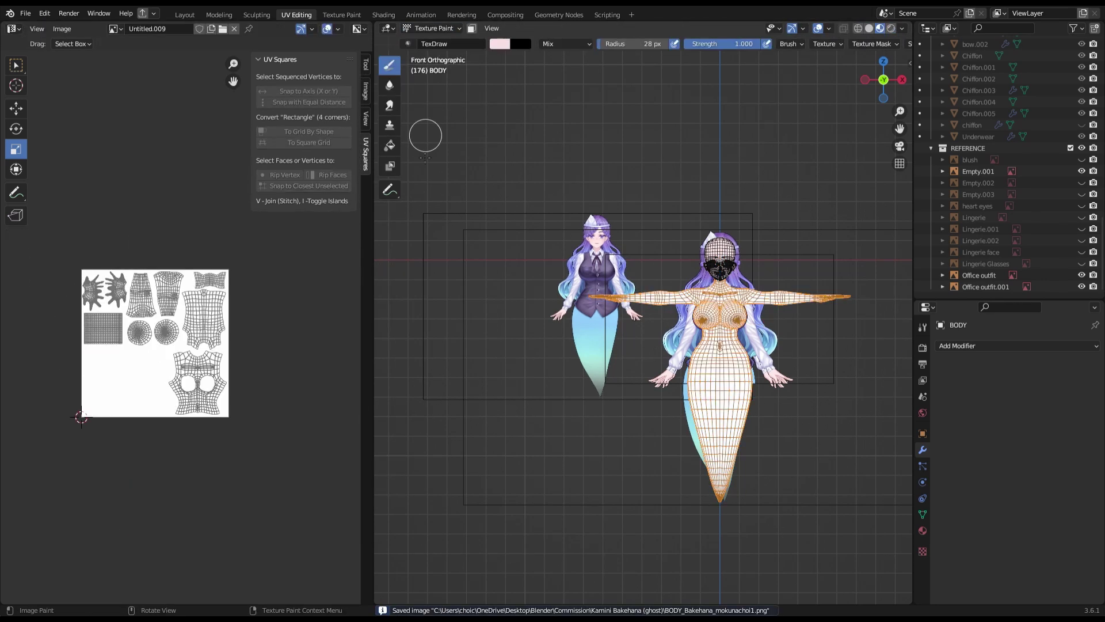
{"action": "scroll", "coordinate": [633, 334], "scroll_direction": "up", "scroll_amount": 4}
{"action": "scroll", "coordinate": [633, 334], "scroll_direction": "up", "scroll_amount": 3}
{"action": "left_click", "coordinate": [922, 327]}
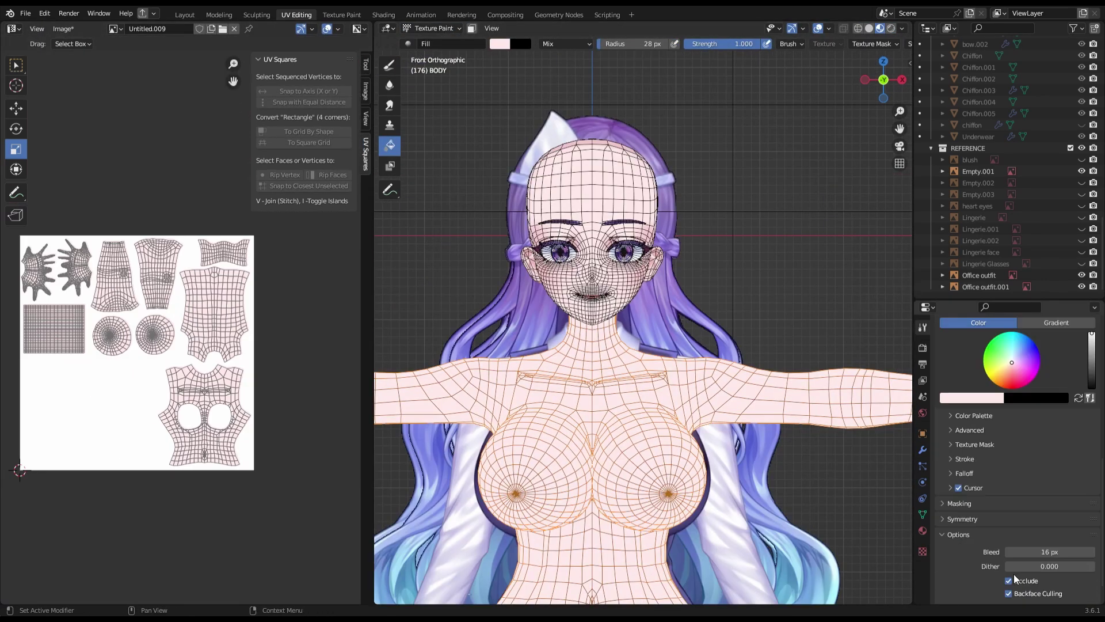
{"action": "scroll", "coordinate": [978, 403], "scroll_direction": "down", "scroll_amount": 5}
{"action": "scroll", "coordinate": [190, 375], "scroll_direction": "up", "scroll_amount": 1}
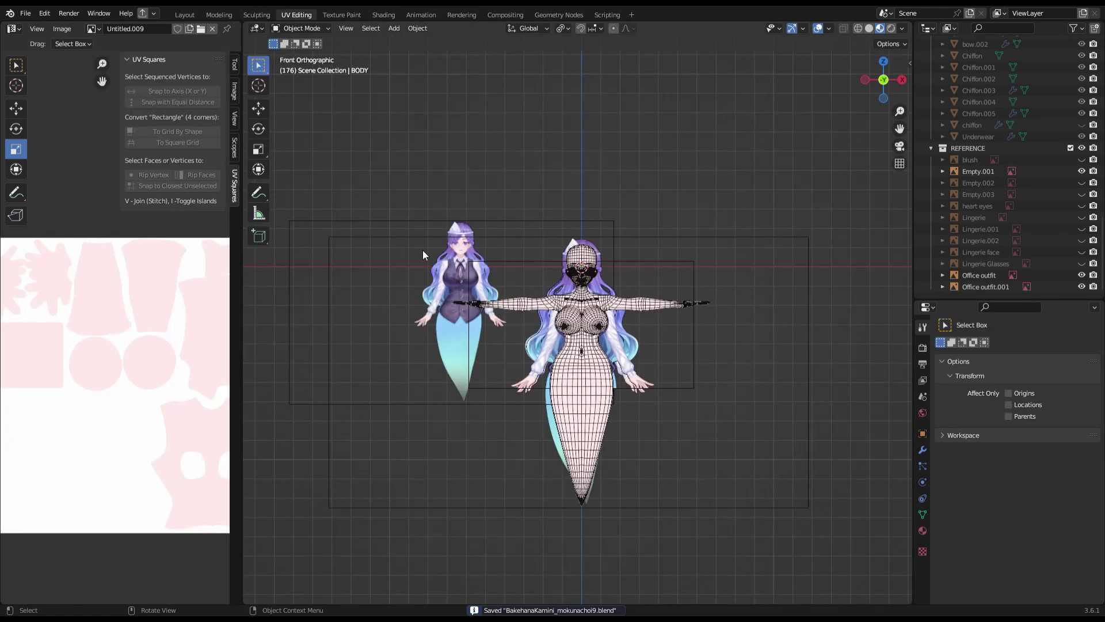
- Create a BONES collection and add an armature into it
{"action": "left_click", "coordinate": [569, 348]}
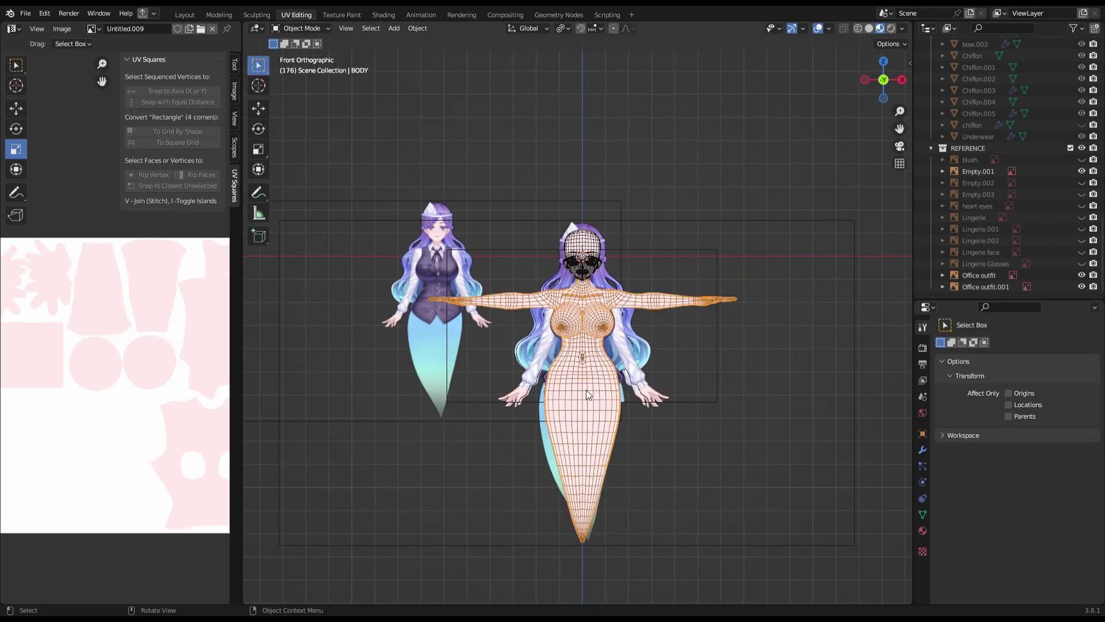
{"action": "right_click", "coordinate": [1023, 226]}
{"action": "left_click", "coordinate": [933, 82]}
{"action": "double_click", "coordinate": [973, 238]}
{"action": "type", "text": "BONES"}
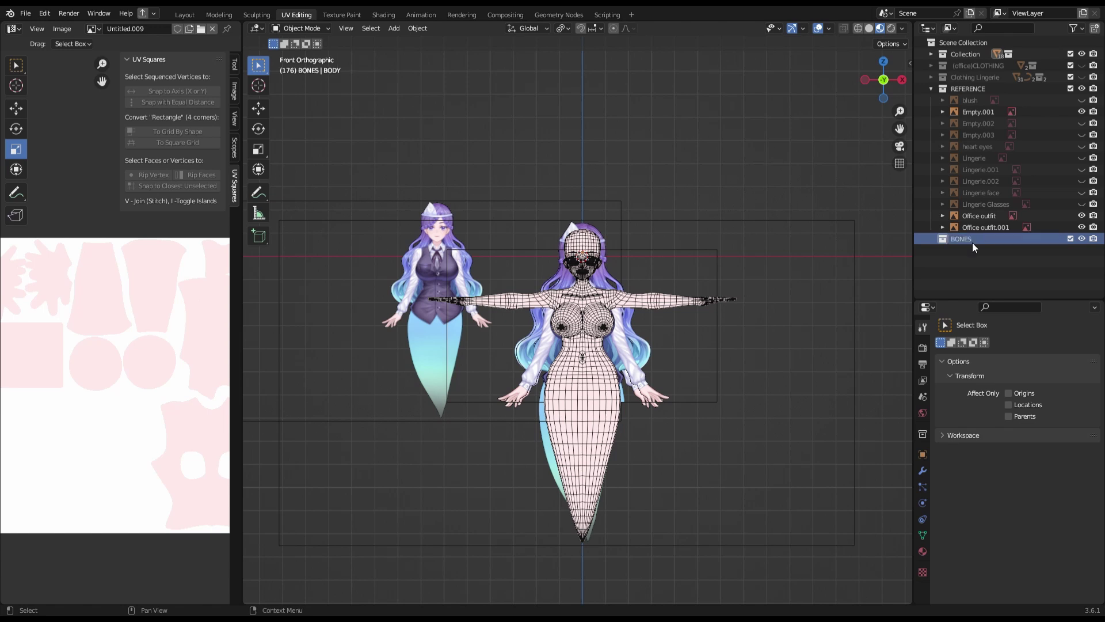
{"action": "left_click", "coordinate": [394, 28]}
{"action": "left_click", "coordinate": [403, 133]}
{"action": "left_click", "coordinate": [922, 503]}
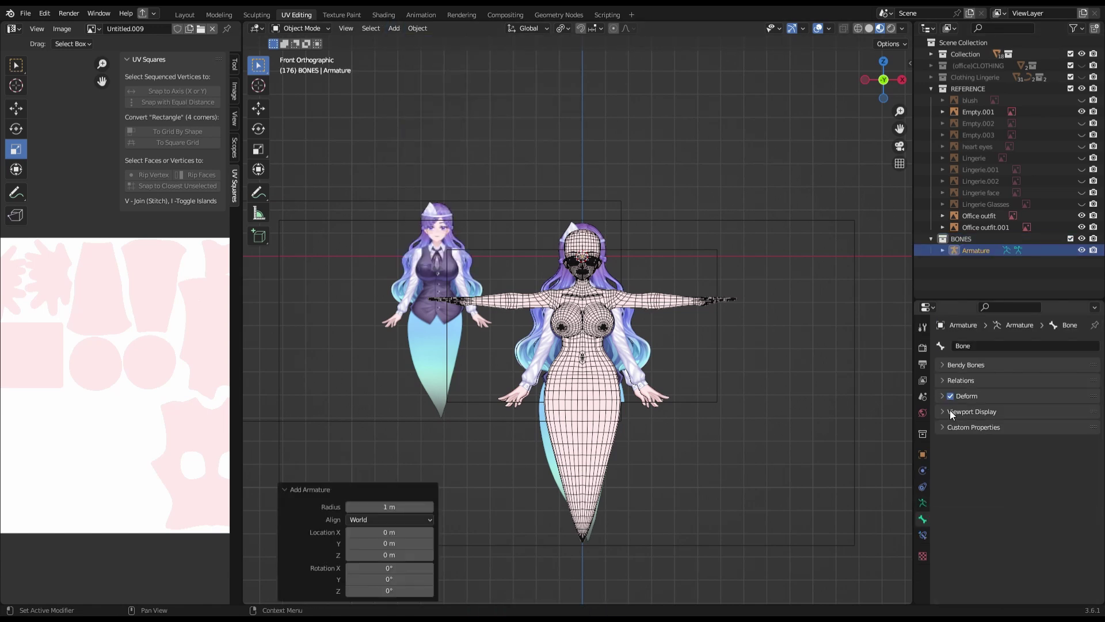
{"action": "left_click", "coordinate": [1011, 516]}
- In armature Edit Mode, extrude spine and chest bones upward
{"action": "key", "text": "Tab"}
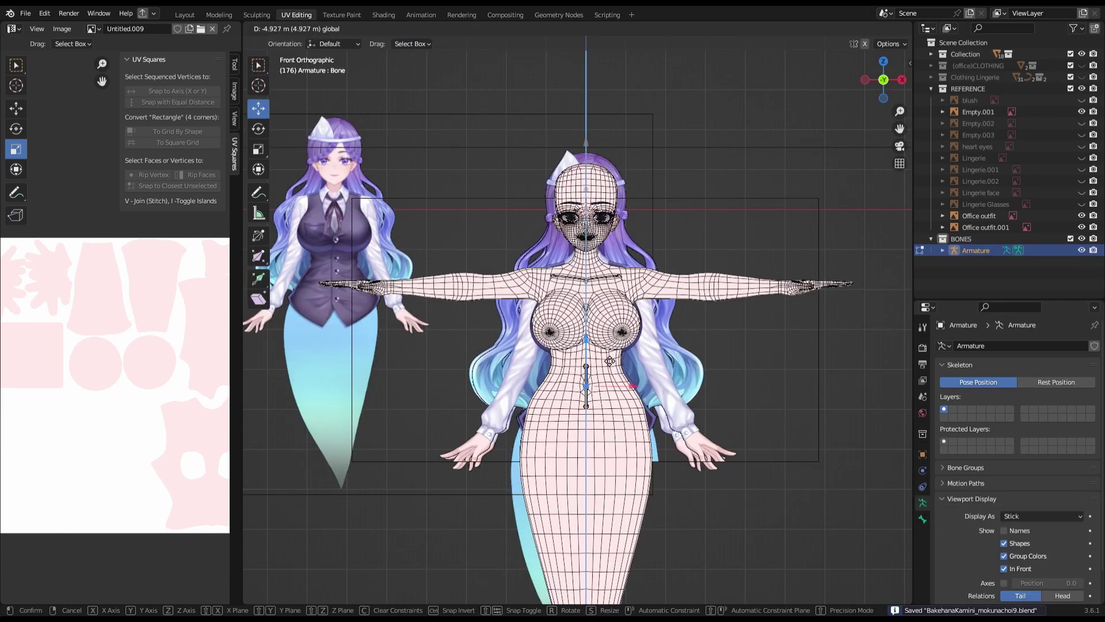
{"action": "scroll", "coordinate": [606, 428], "scroll_direction": "up", "scroll_amount": 5}
{"action": "key", "text": "e"}
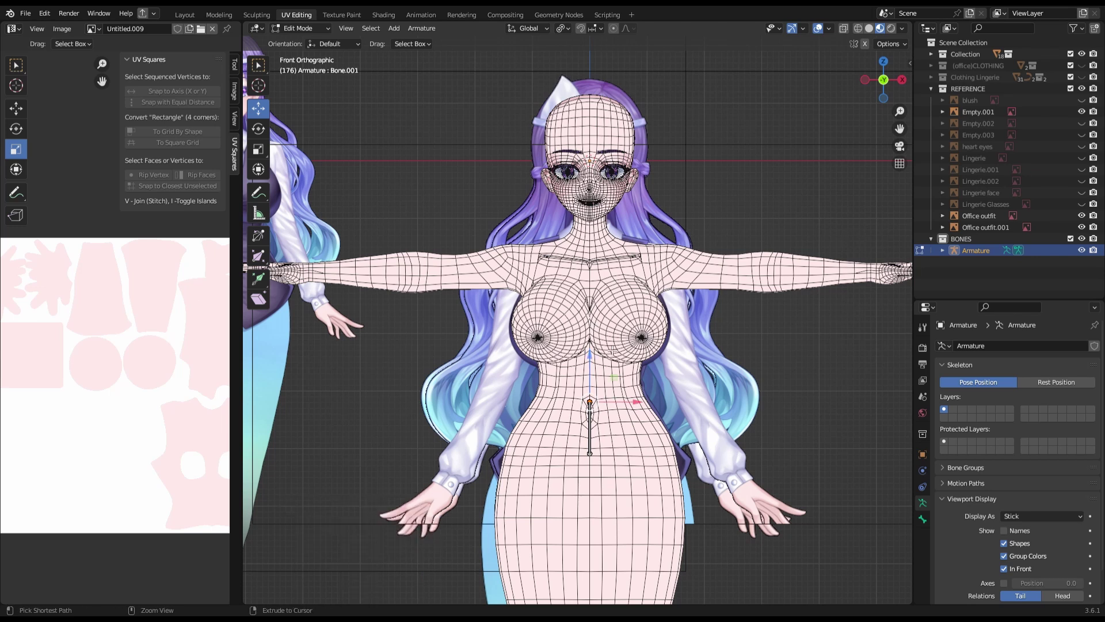
{"action": "left_click", "coordinate": [598, 314]}
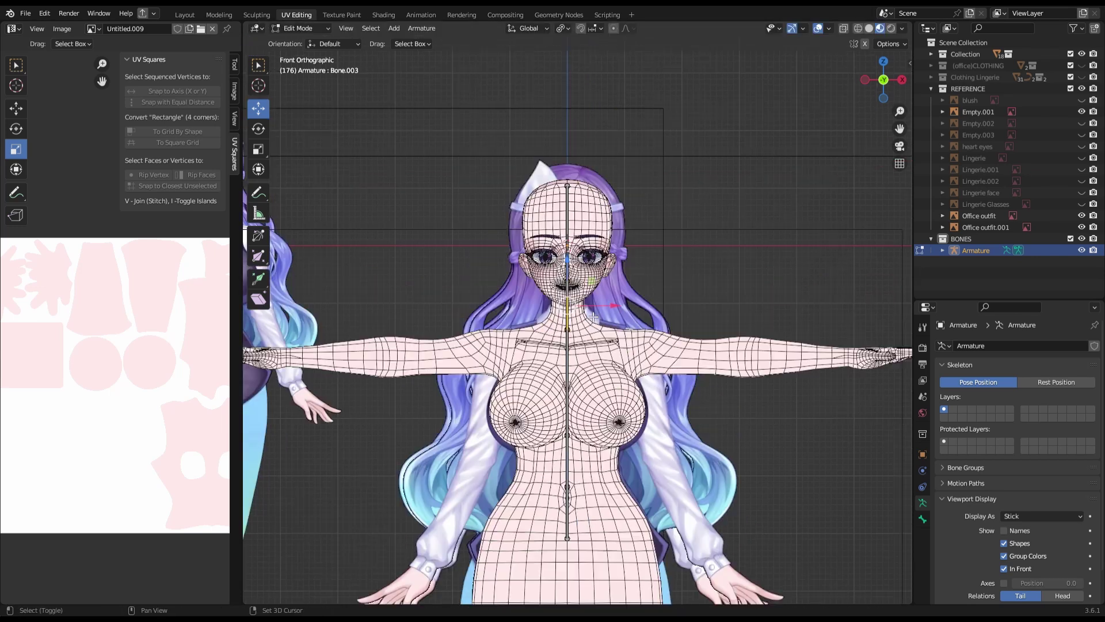
{"action": "scroll", "coordinate": [600, 151], "scroll_direction": "up", "scroll_amount": 3}
{"action": "key", "text": "e"}
{"action": "left_click", "coordinate": [655, 361]}
- Extrude the shoulder, arm and hand bones out to the wrist
{"action": "key", "text": "g"}
{"action": "left_click", "coordinate": [707, 371]}
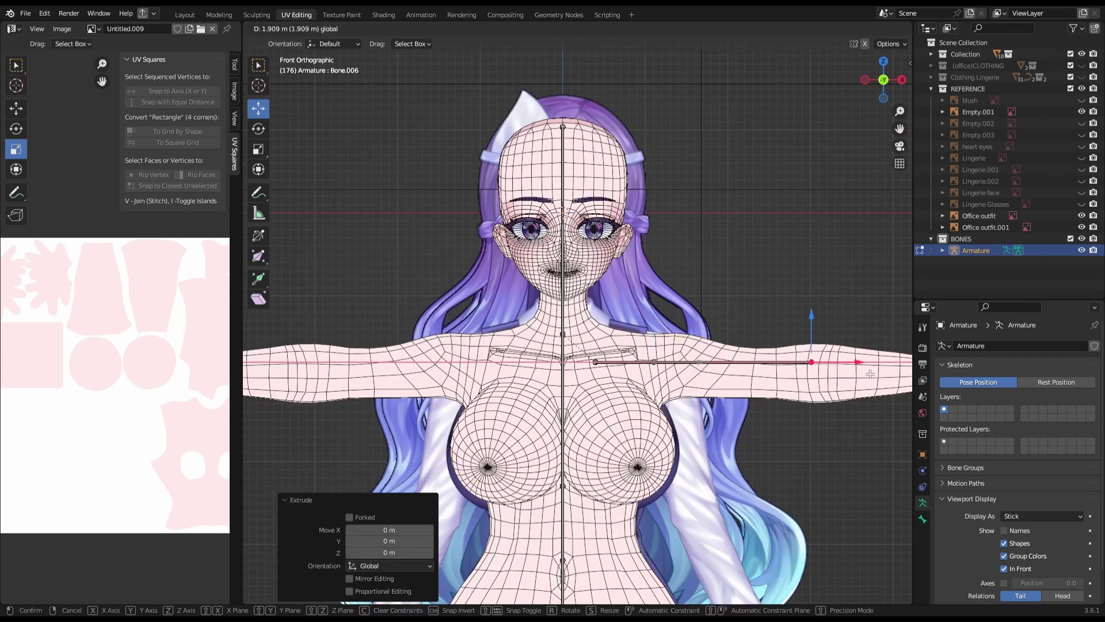
{"action": "scroll", "coordinate": [707, 371], "scroll_direction": "down", "scroll_amount": 3}
{"action": "key", "text": "e"}
{"action": "left_click", "coordinate": [804, 294]}
{"action": "key", "text": "KP_7"}
{"action": "middle_click_drag", "start_coordinate": [804, 294], "coordinate": [732, 349], "text": "shift"}
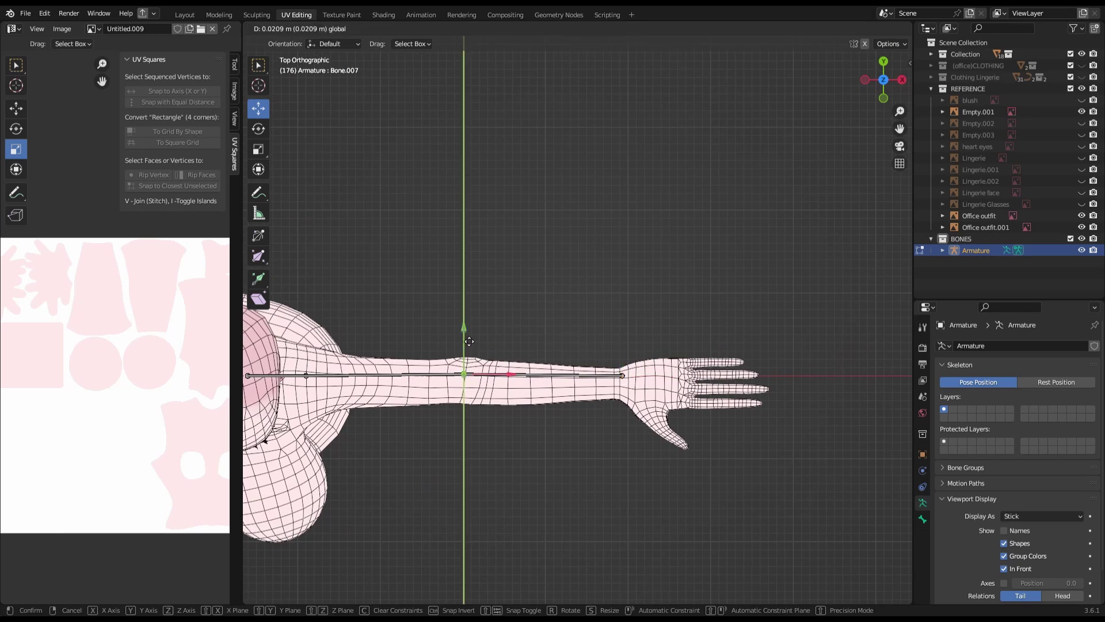
{"action": "key", "text": "e"}
{"action": "left_click", "coordinate": [754, 351]}
{"action": "key", "text": "KP_1"}
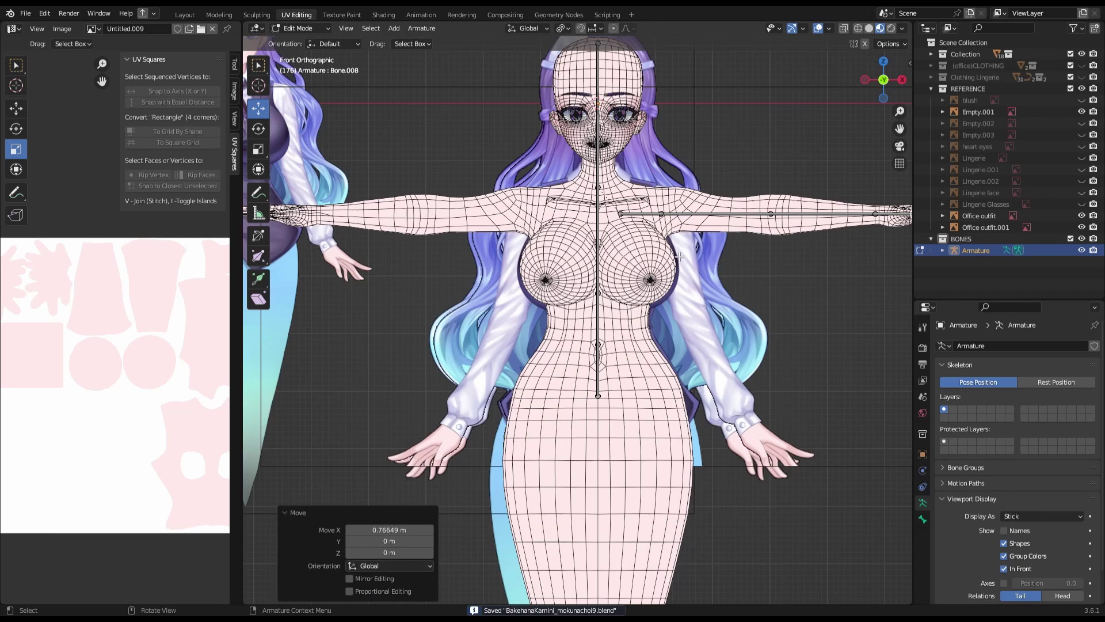
- Extrude upper and lower leg bones down from the hips
{"action": "scroll", "coordinate": [666, 416], "scroll_direction": "down", "scroll_amount": 2}
{"action": "key", "text": "e"}
{"action": "left_click", "coordinate": [666, 416]}
{"action": "key", "text": "e"}
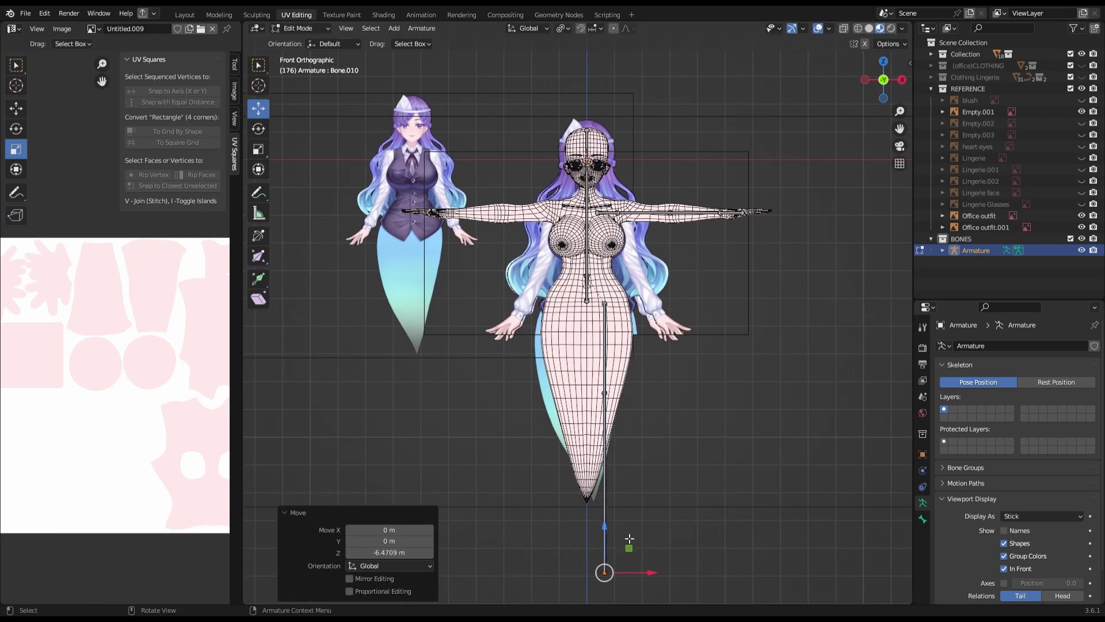
{"action": "left_click", "coordinate": [666, 587]}
{"action": "left_click_drag", "start_coordinate": [889, 81], "coordinate": [903, 83]}
{"action": "left_click", "coordinate": [902, 81]}
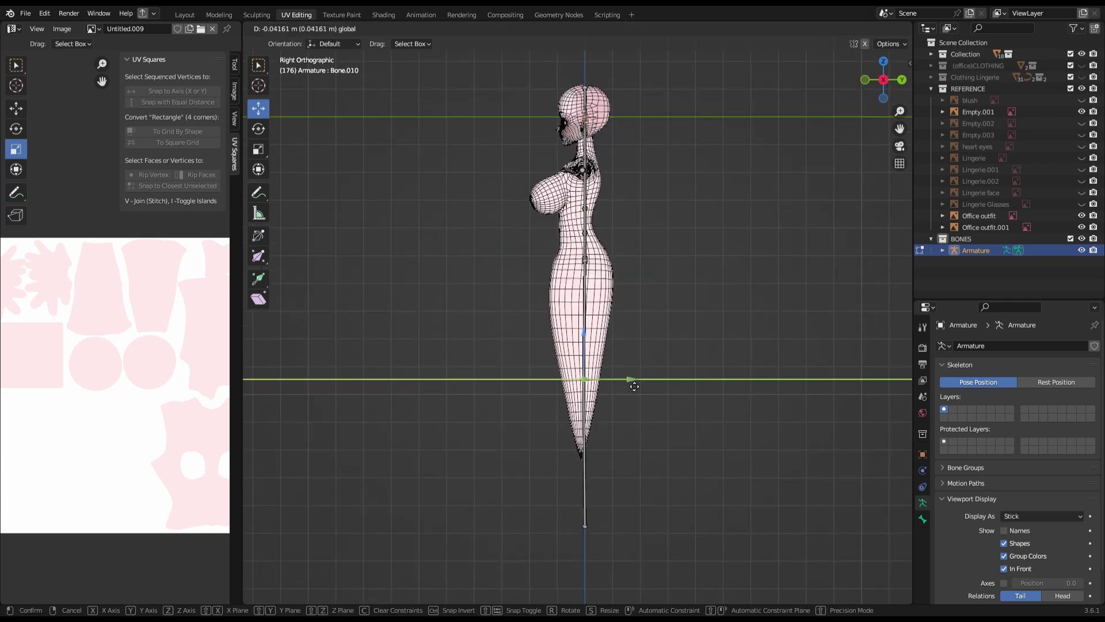
- Extrude the ankle and forward foot bones, then leave armature Edit Mode
{"action": "key", "text": "e"}
{"action": "left_click", "coordinate": [592, 492]}
{"action": "key", "text": "e"}
{"action": "left_click", "coordinate": [540, 513]}
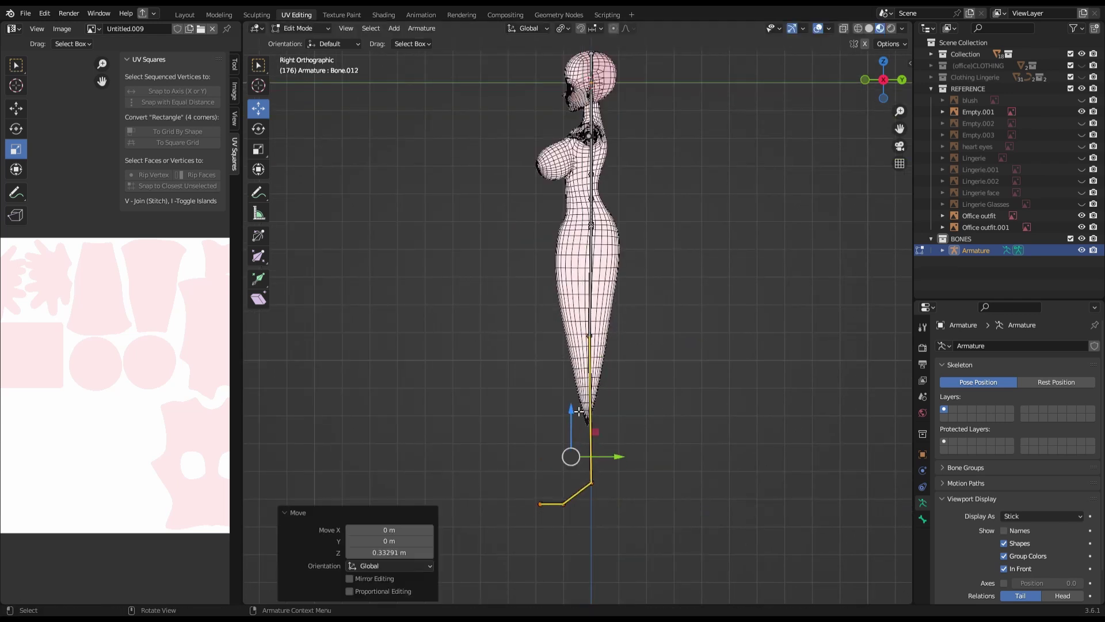
{"action": "key", "text": "Tab"}
{"action": "left_click", "coordinate": [865, 79]}
{"action": "middle_click_drag", "start_coordinate": [865, 80], "coordinate": [630, 332], "text": "ctrl"}
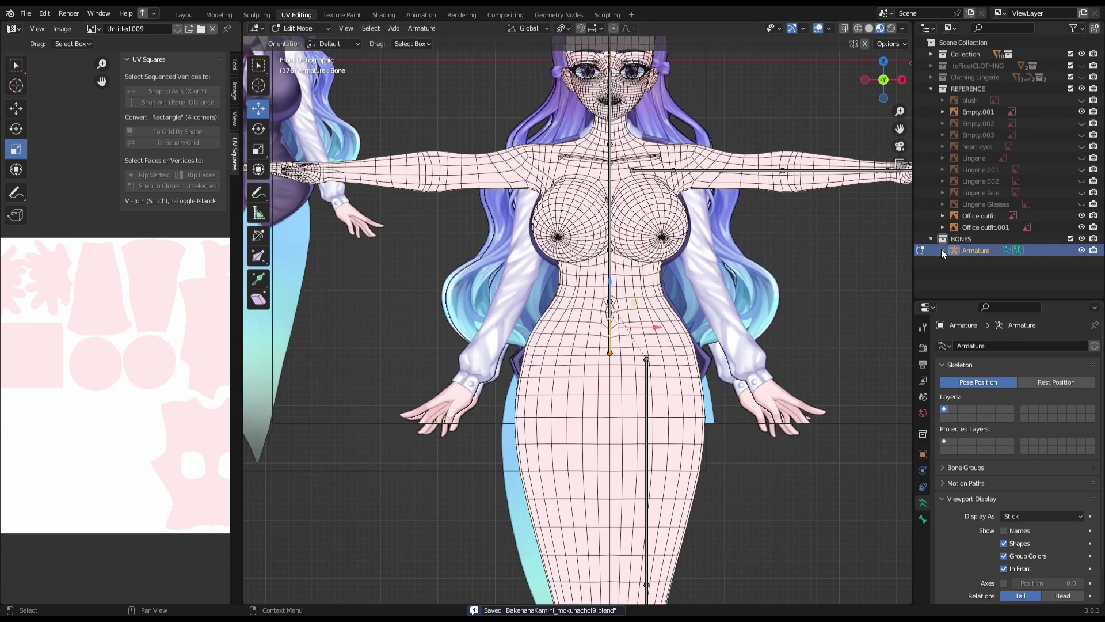
{"action": "left_click", "coordinate": [942, 250]}
- Extrude a middle-finger bone and subdivide it into a three-bone chain
{"action": "left_click_drag", "start_coordinate": [915, 275], "coordinate": [713, 275]}
{"action": "key", "text": "KP_7"}
{"action": "scroll", "coordinate": [575, 276], "scroll_direction": "up", "scroll_amount": 5}
{"action": "key", "text": "e"}
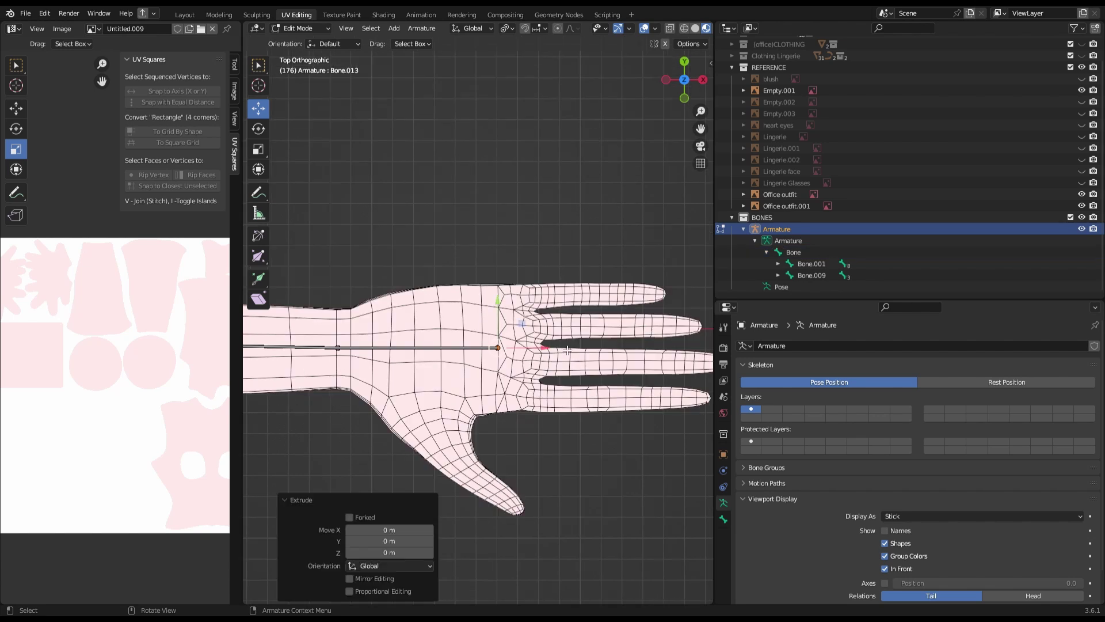
{"action": "right_click", "coordinate": [566, 349]}
{"action": "left_click", "coordinate": [572, 423]}
{"action": "right_click", "coordinate": [601, 340]}
{"action": "left_click", "coordinate": [601, 341]}
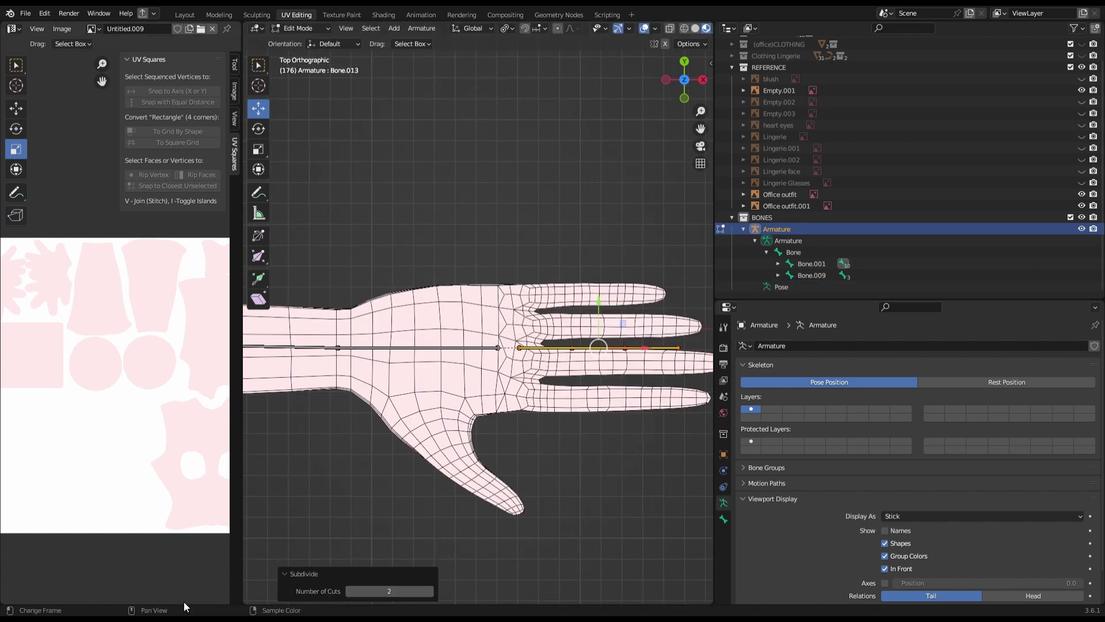
- Move and stretch the three-bone chain to fit the middle finger
{"action": "left_click_drag", "start_coordinate": [715, 340], "coordinate": [832, 339]}
{"action": "key", "text": "g"}
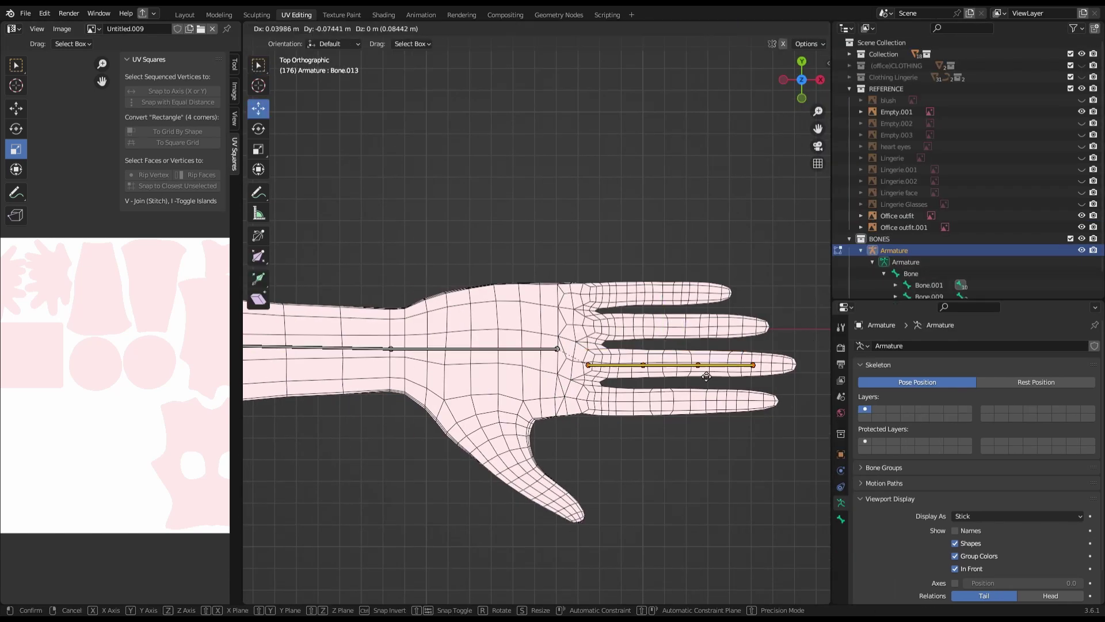
{"action": "left_click", "coordinate": [706, 376]}
{"action": "left_click_drag", "start_coordinate": [754, 364], "coordinate": [802, 365]}
{"action": "left_click", "coordinate": [639, 365]}
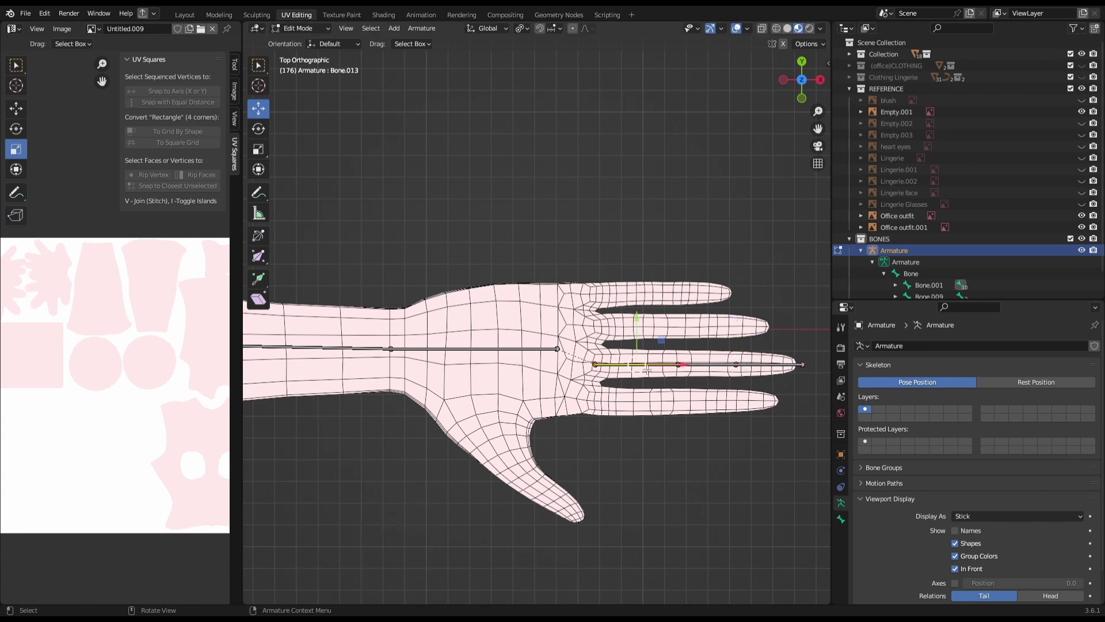
{"action": "left_click", "coordinate": [677, 344]}
- Duplicate the chain, then scale and rotate copies onto the other fingers and thumb
{"action": "key", "text": "s"}
{"action": "key", "text": "shift+d"}
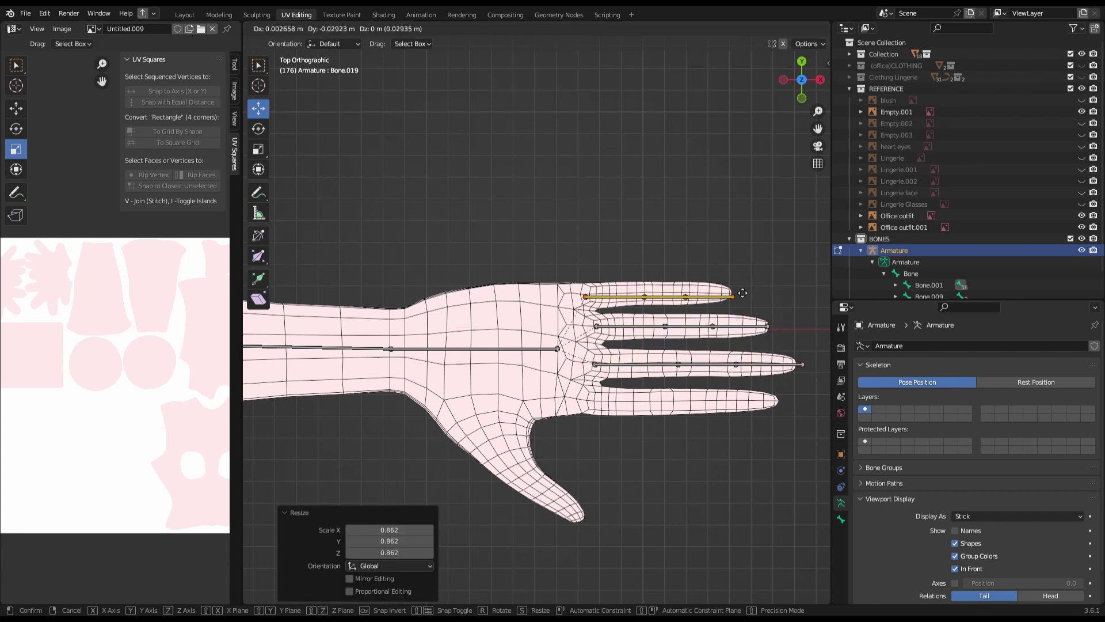
{"action": "left_click", "coordinate": [724, 402]}
{"action": "key", "text": "s"}
{"action": "left_click", "coordinate": [717, 405]}
{"action": "key", "text": "r"}
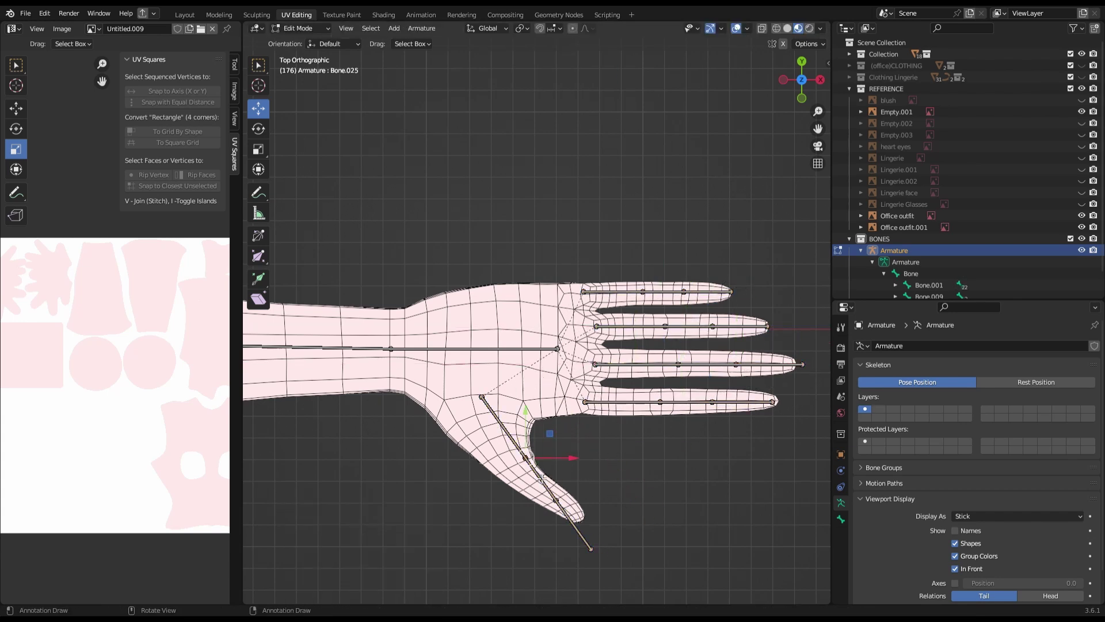
{"action": "left_click", "coordinate": [556, 461]}
{"action": "key", "text": "g"}
{"action": "left_click", "coordinate": [552, 460]}
- Locate the finger bones and the palm bone Bone.008 in the Outliner hierarchy
{"action": "scroll", "coordinate": [820, 125], "scroll_direction": "down", "scroll_amount": 3}
{"action": "scroll", "coordinate": [820, 125], "scroll_direction": "up", "scroll_amount": 1}
{"action": "key", "text": "KP_Decimal"}
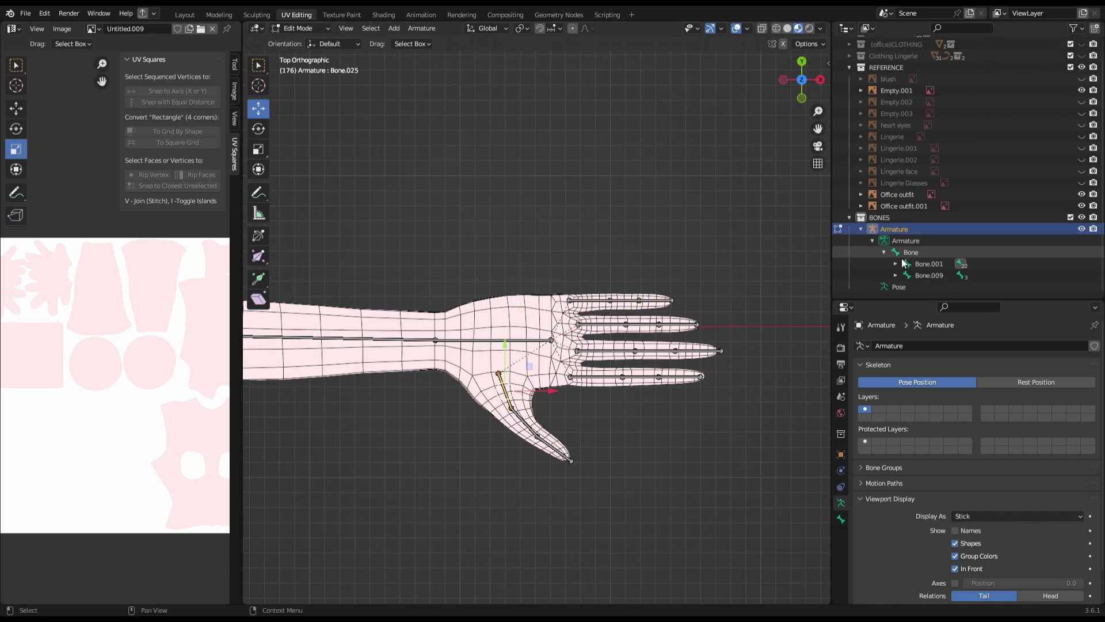
{"action": "left_click", "coordinate": [953, 217], "text": "shift"}
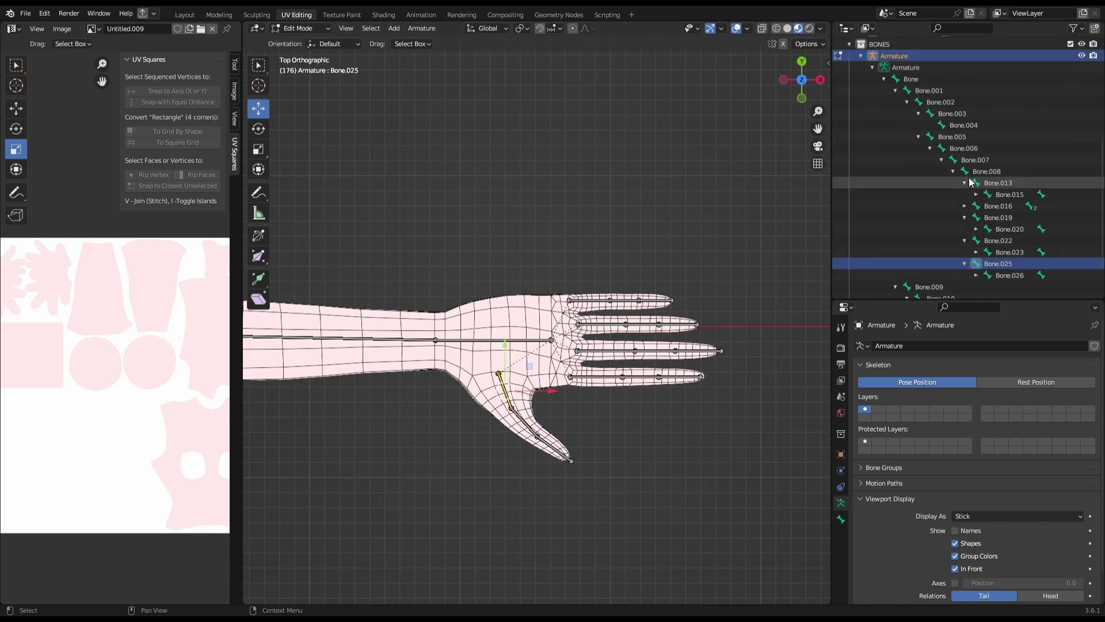
{"action": "left_click", "coordinate": [986, 102]}
{"action": "key", "text": "KP_Decimal"}
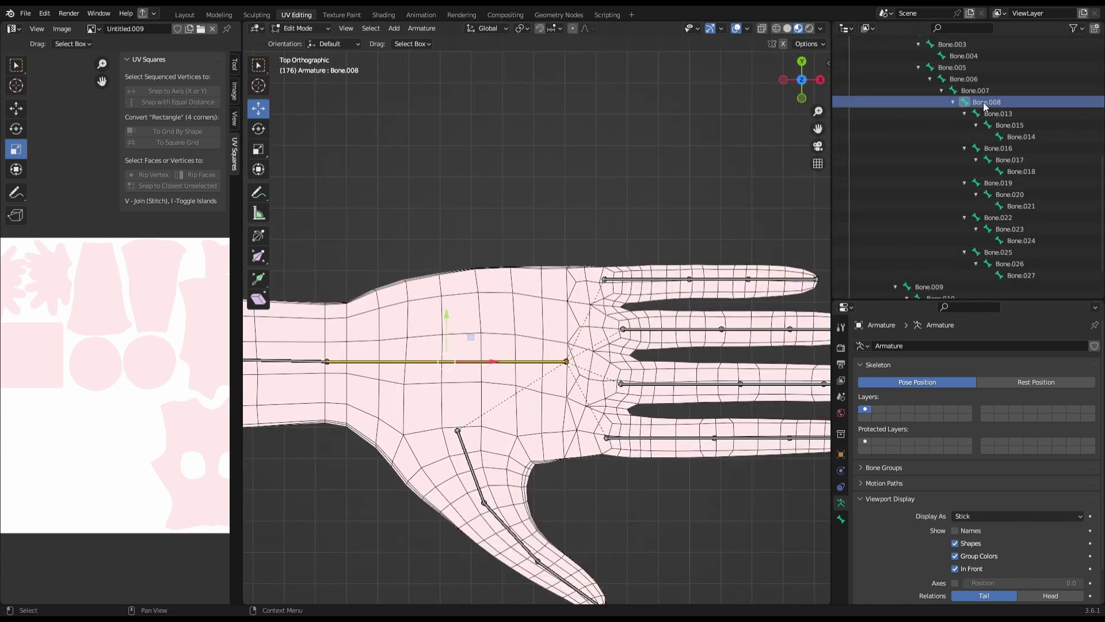
{"action": "scroll", "coordinate": [986, 105], "scroll_direction": "down", "scroll_amount": 2}
- Rename the outer finger's bone to Pinky.L.002
{"action": "left_click", "coordinate": [985, 207]}
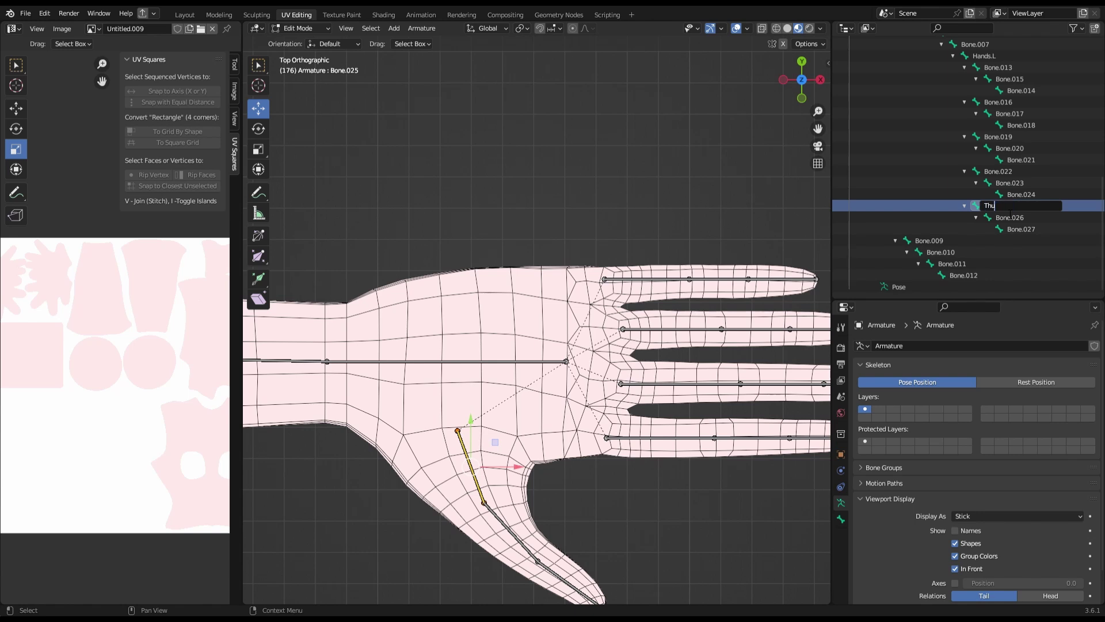
{"action": "key", "text": "Down"}
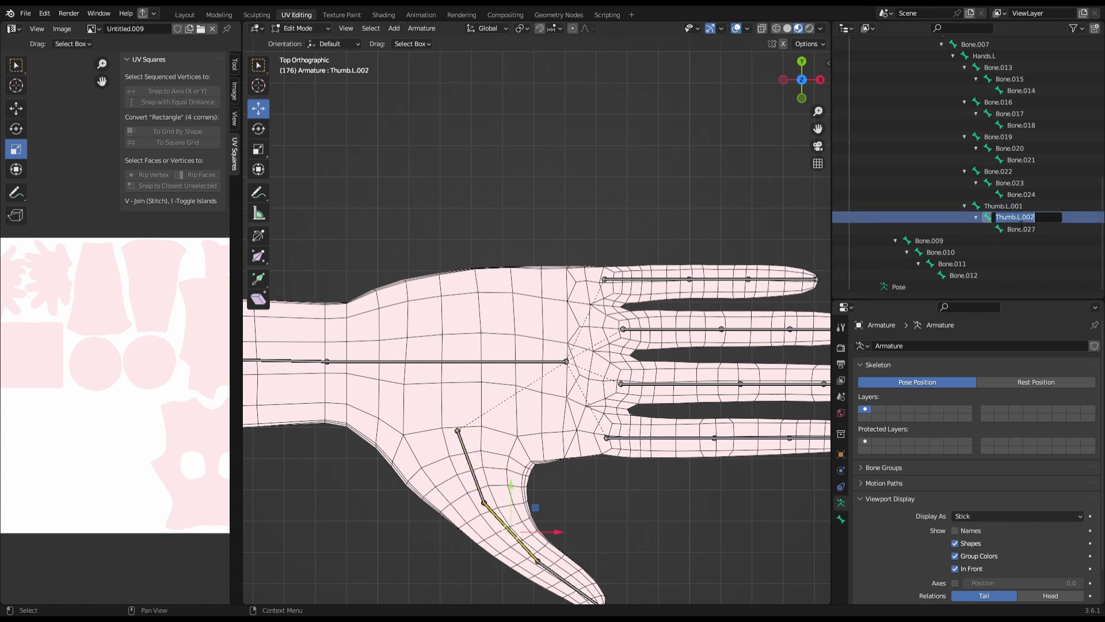
{"action": "left_click", "coordinate": [633, 279]}
{"action": "double_click", "coordinate": [998, 162]}
{"action": "type", "text": "Pinky.L"}
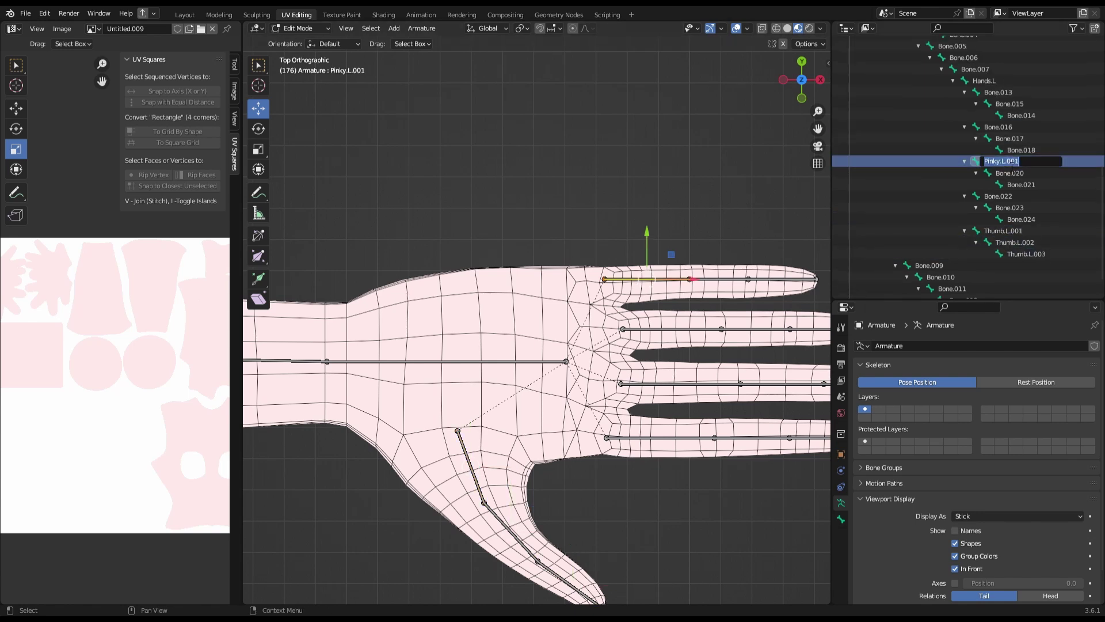
{"action": "type", "text": "Pinky.L.002"}
{"action": "key", "text": "Return"}
- Rename the index finger chain to Index.L.001–Index.L.003
{"action": "double_click", "coordinate": [1007, 115]}
{"action": "type", "text": "Ind"}
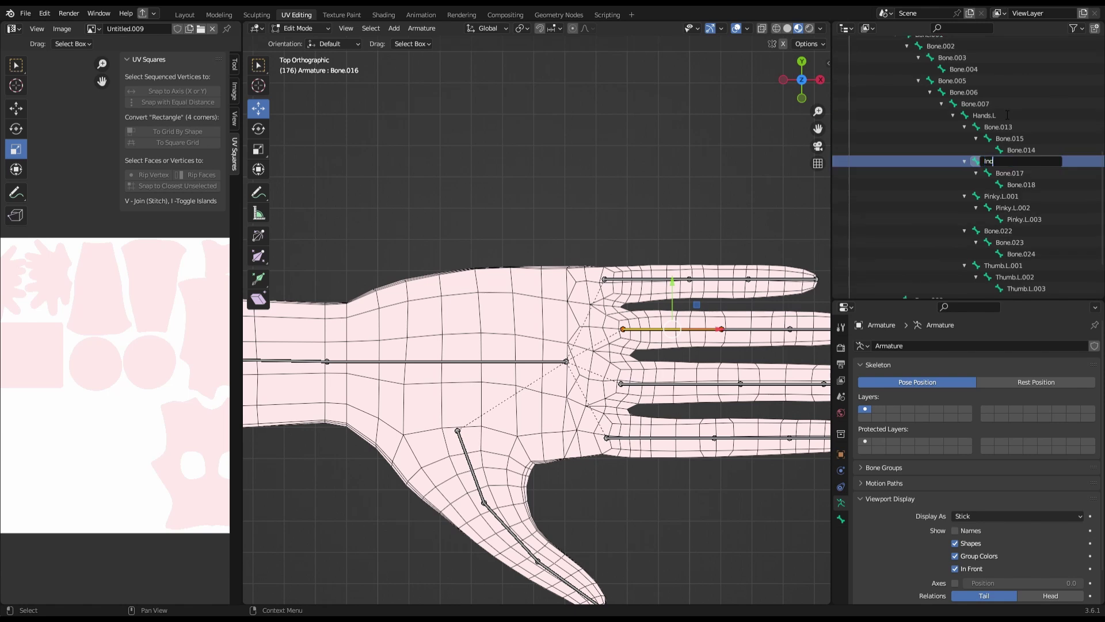
{"action": "double_click", "coordinate": [1016, 173]}
{"action": "type", "text": "Index.L.002"}
{"action": "key", "text": "Return"}
{"action": "type", "text": "Index.L.003"}
{"action": "key", "text": "Return"}
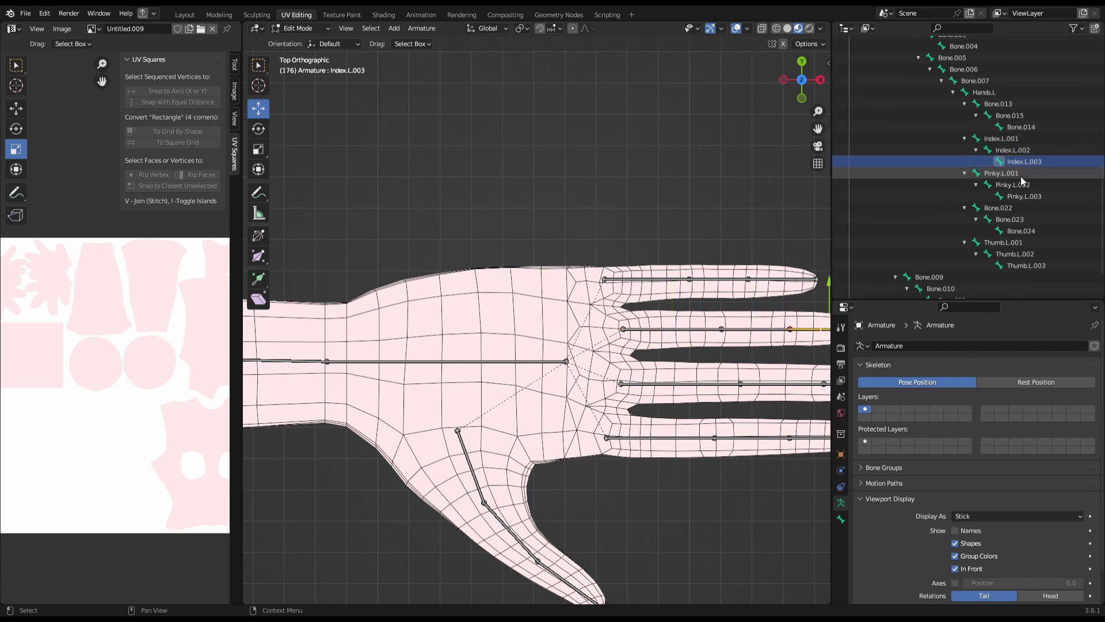
- Rename the middle finger chain to Middle.L.001–Middle.L.003
{"action": "double_click", "coordinate": [1001, 105]}
{"action": "type", "text": "Middl"}
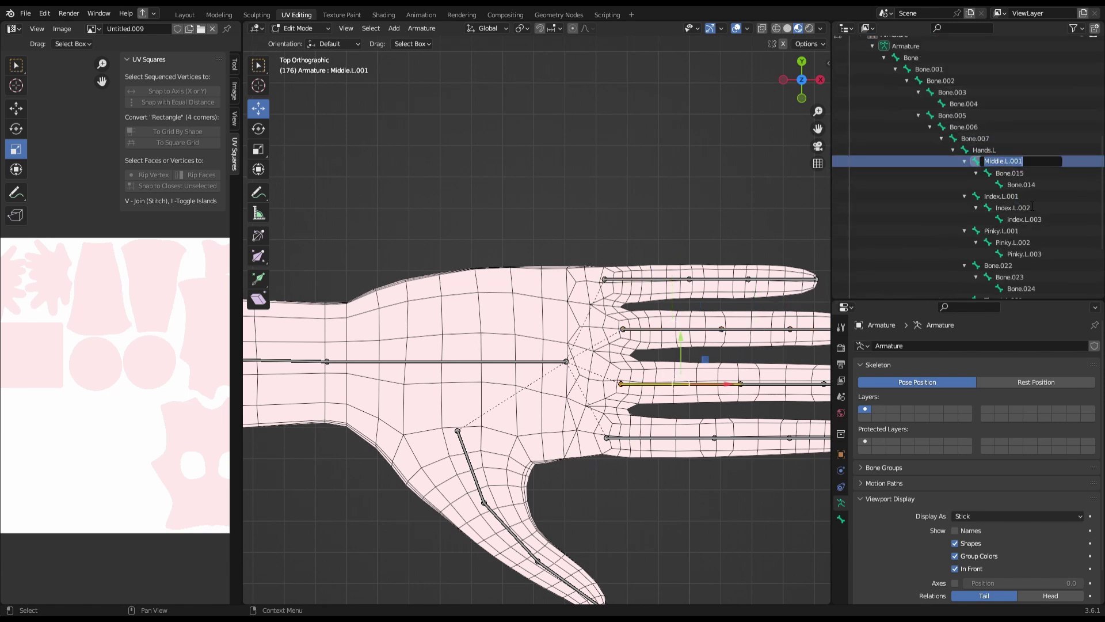
{"action": "double_click", "coordinate": [1025, 174]}
{"action": "type", "text": "Middle.L.003"}
{"action": "key", "text": "Return"}
- Rename the ring finger chain to Ring.L.001–Ring.L.003, fixing misnamed bones
{"action": "double_click", "coordinate": [998, 254]}
{"action": "scroll", "coordinate": [1009, 249], "scroll_direction": "down", "scroll_amount": 3}
{"action": "type", "text": "Index"}
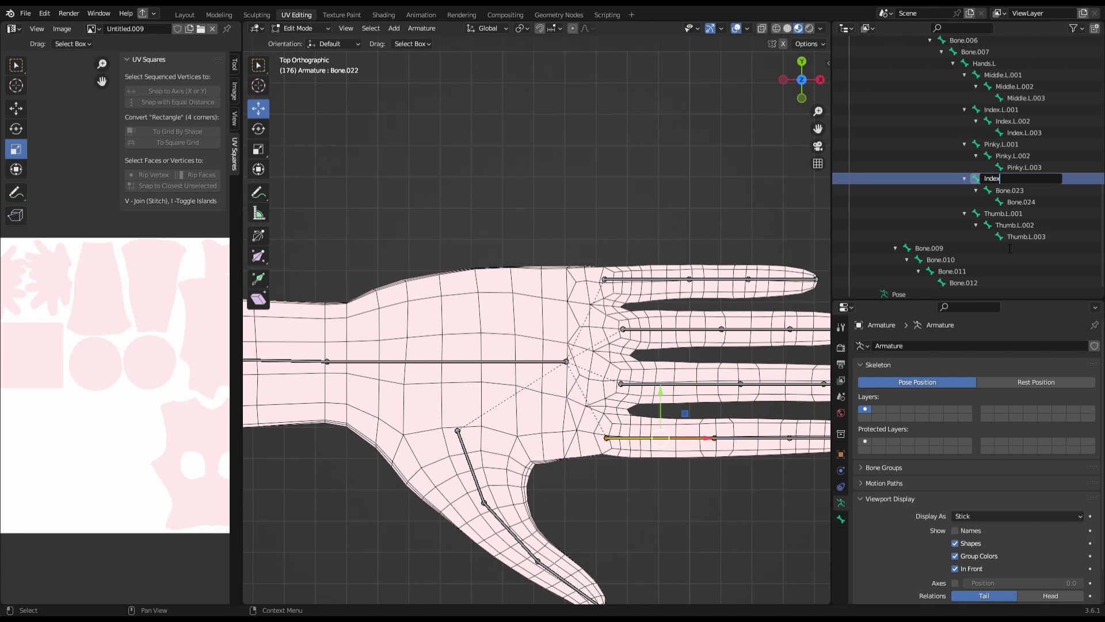
{"action": "key", "text": "Return"}
{"action": "double_click", "coordinate": [1011, 108]}
{"action": "scroll", "coordinate": [1010, 105], "scroll_direction": "up", "scroll_amount": 3}
{"action": "type", "text": "Ring.L.001"}
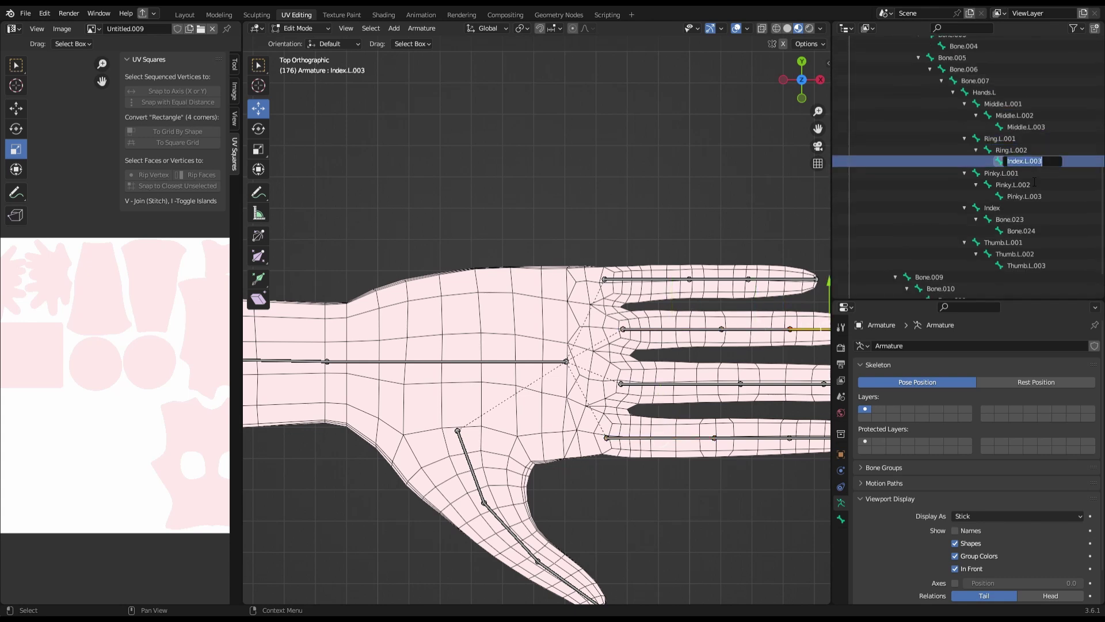
{"action": "type", "text": "Ring.L.003"}
{"action": "key", "text": "Return"}
{"action": "double_click", "coordinate": [1001, 208]}
{"action": "scroll", "coordinate": [1005, 213], "scroll_direction": "down", "scroll_amount": 2}
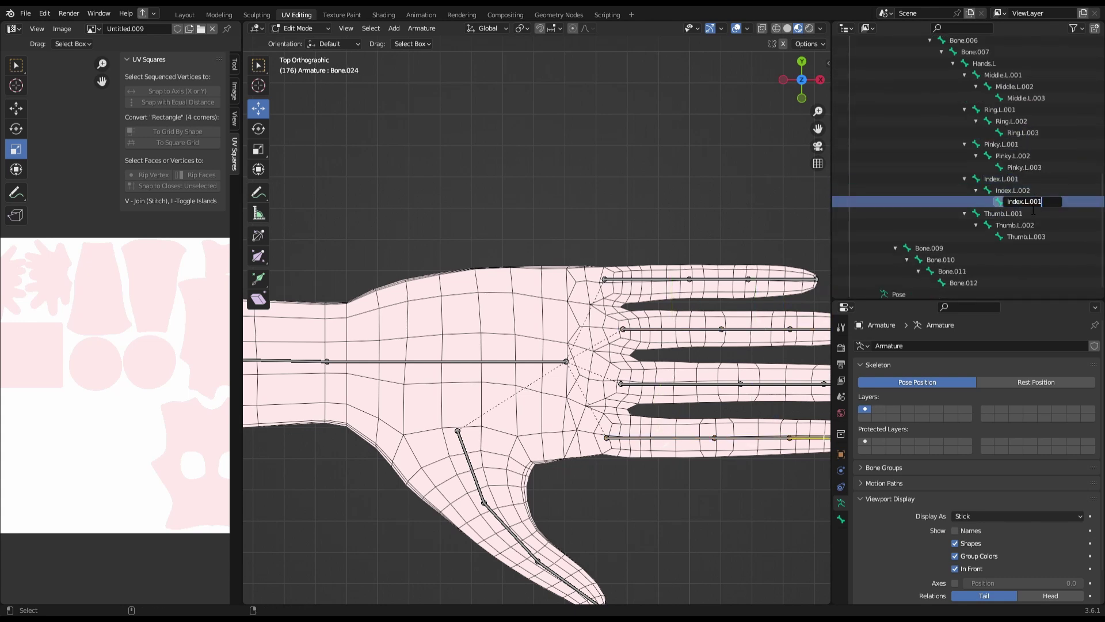
{"action": "key", "text": "Return"}
{"action": "left_click", "coordinate": [1002, 144]}
- Select the four finger chains and raise them along Z into the fingers
{"action": "left_click_drag", "start_coordinate": [719, 242], "coordinate": [719, 246]}
{"action": "scroll", "coordinate": [978, 173], "scroll_direction": "up", "scroll_amount": 5}
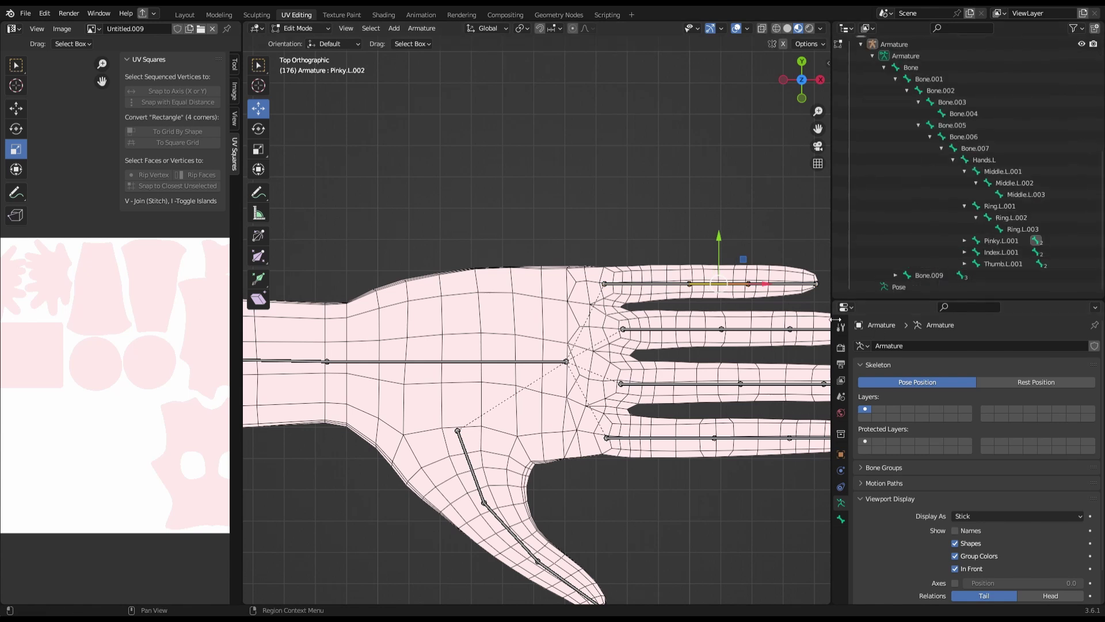
{"action": "mouse_move", "coordinate": [473, 464]}
{"action": "middle_mouse_down"}
{"action": "mouse_move", "coordinate": [624, 366]}
{"action": "mouse_move", "coordinate": [576, 322]}
{"action": "middle_mouse_up"}
{"action": "left_click_drag", "start_coordinate": [691, 345], "coordinate": [449, 455]}
{"action": "key", "text": "KP_1"}
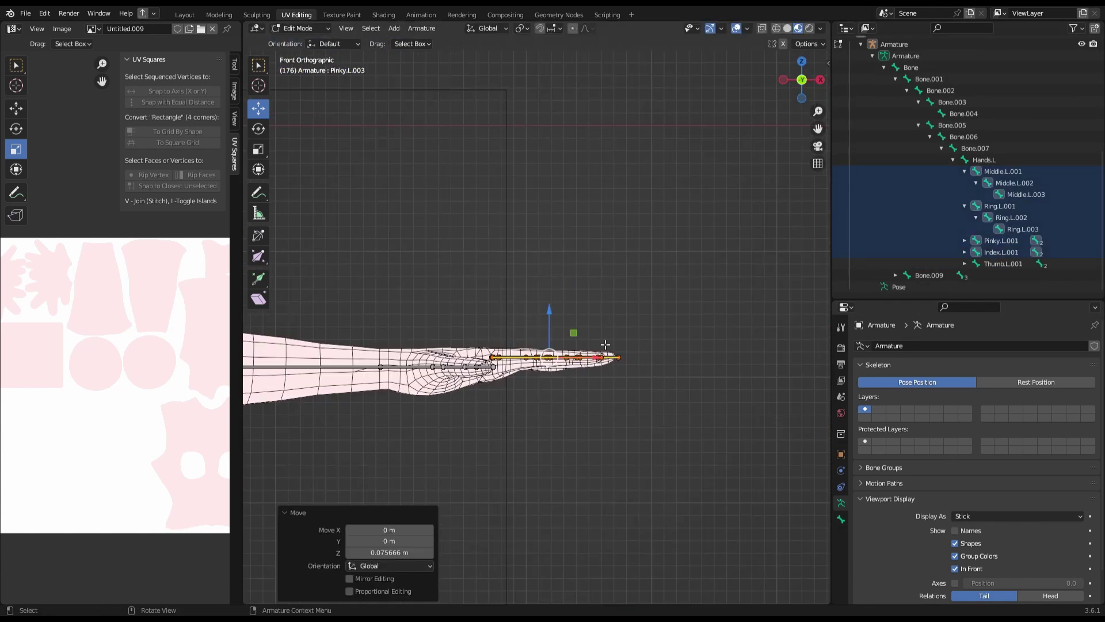
{"action": "key", "text": "g"}
{"action": "key", "text": "z"}
{"action": "left_click", "coordinate": [594, 354]}
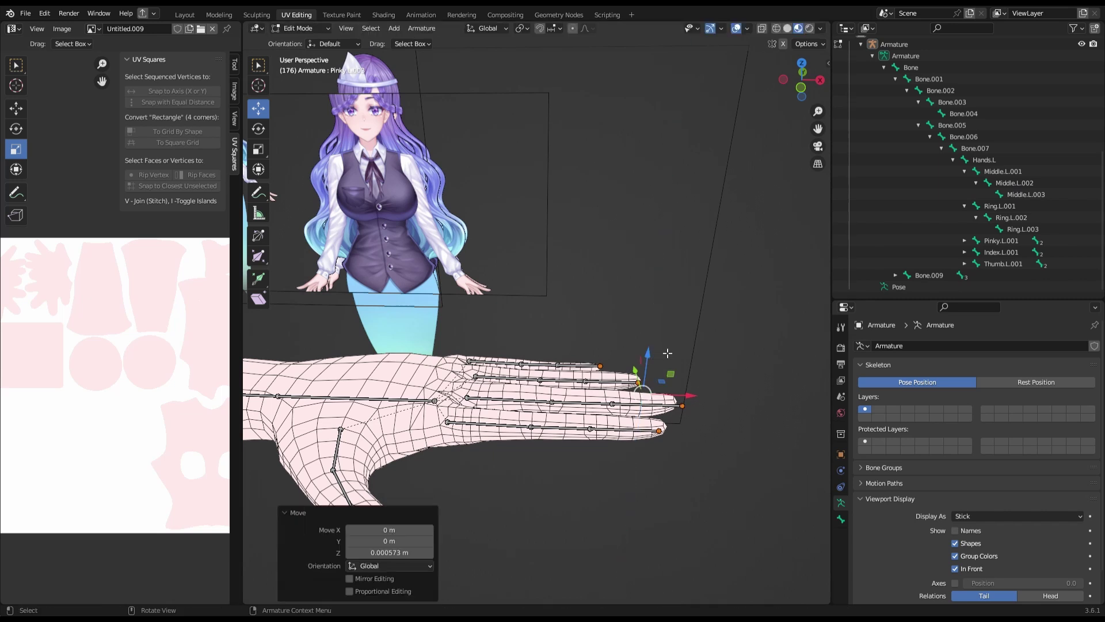
{"action": "key", "text": "Tab"}
- Rename the arm bones to Forearm.L and Shoulder.L
{"action": "double_click", "coordinate": [973, 148]}
{"action": "type", "text": "Forearm.L"}
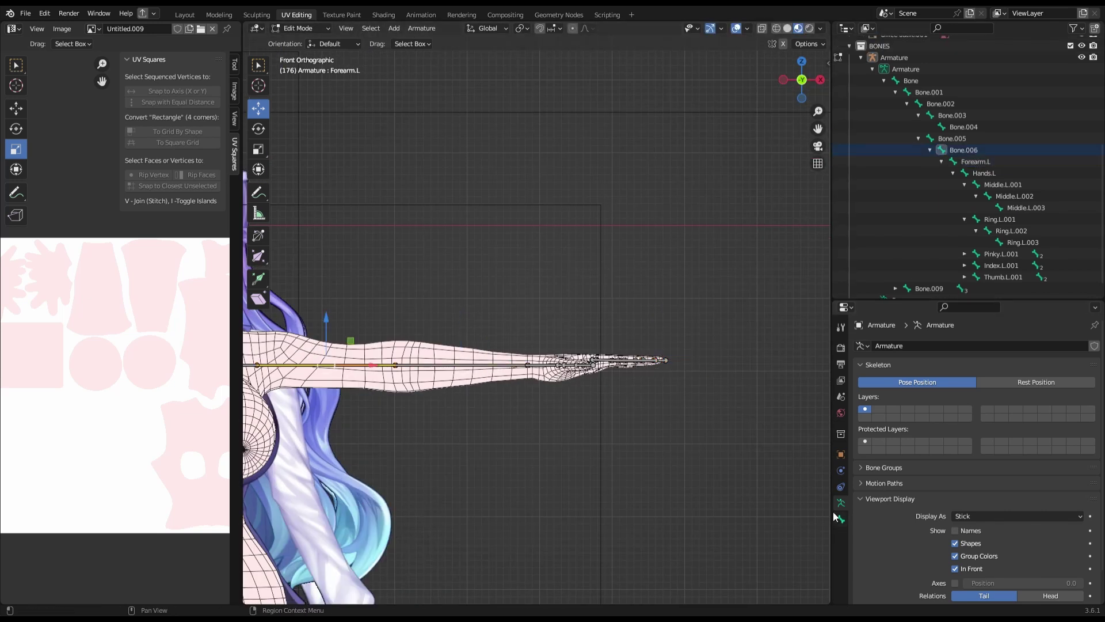
{"action": "left_click", "coordinate": [840, 518]}
{"action": "left_click", "coordinate": [851, 150]}
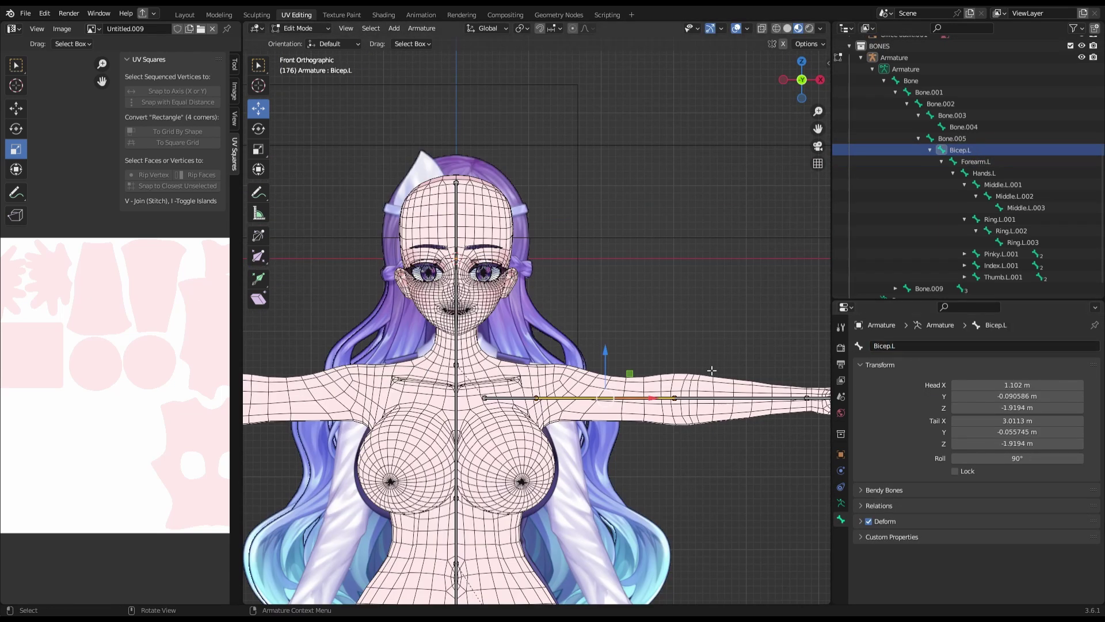
{"action": "type", "text": "ulder.L"}
{"action": "key", "text": "Return"}
{"action": "key", "text": "KP_3"}
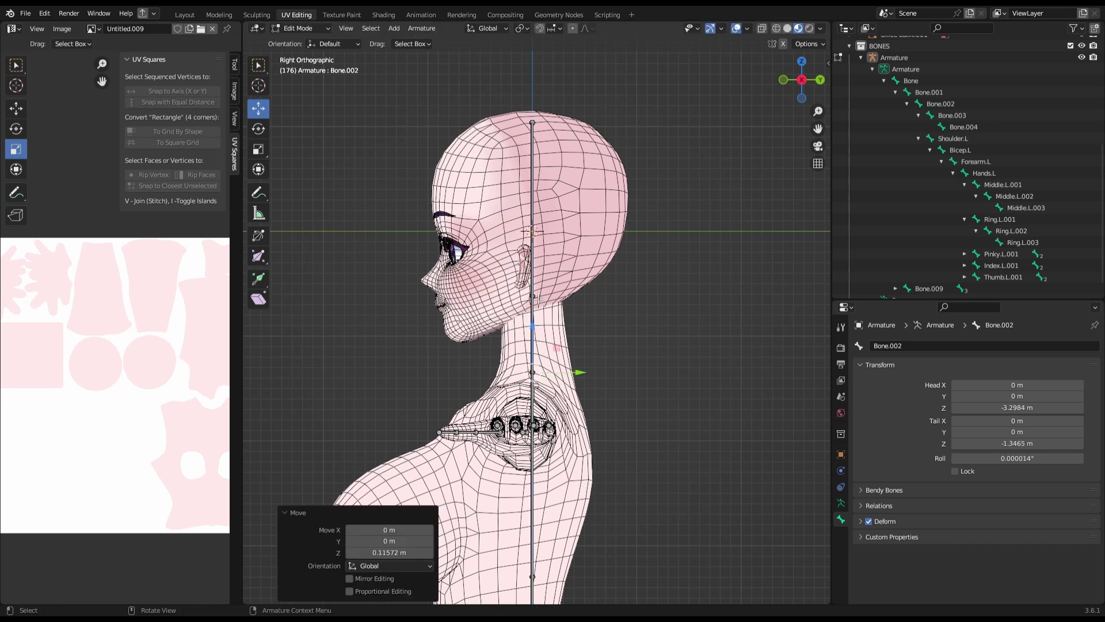
- Select the spine chain and shift it along the Y axis in side view
{"action": "left_click", "coordinate": [533, 345]}
{"action": "type", "text": "Head"}
{"action": "scroll", "coordinate": [579, 424], "scroll_direction": "down", "scroll_amount": 5}
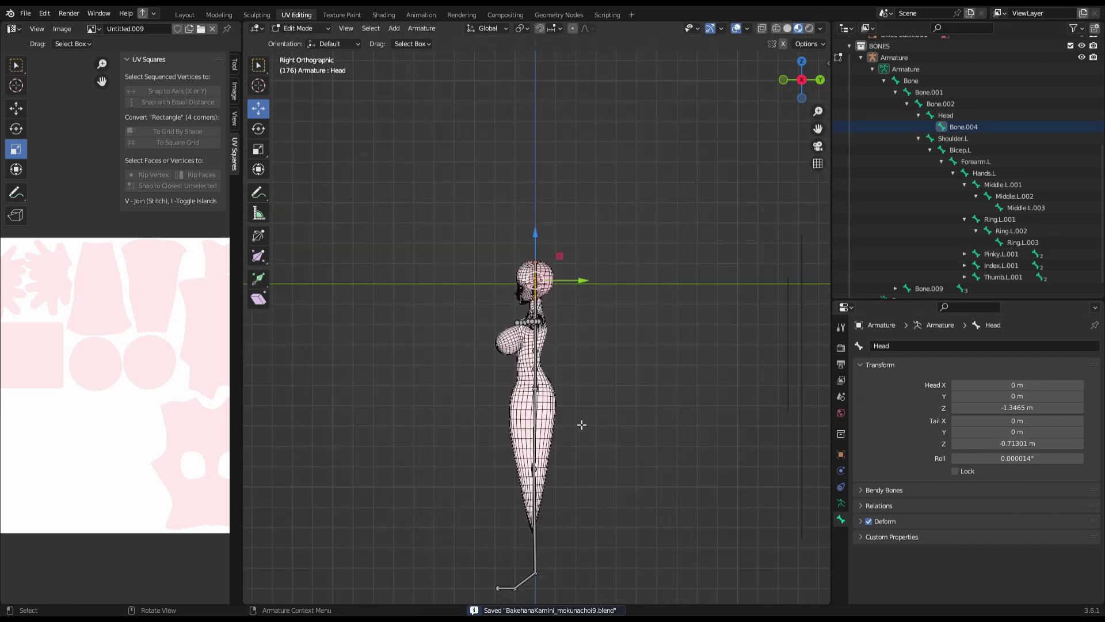
{"action": "left_click", "coordinate": [574, 345]}
{"action": "middle_click_drag", "start_coordinate": [575, 345], "coordinate": [541, 442]}
{"action": "key", "text": "KP_3"}
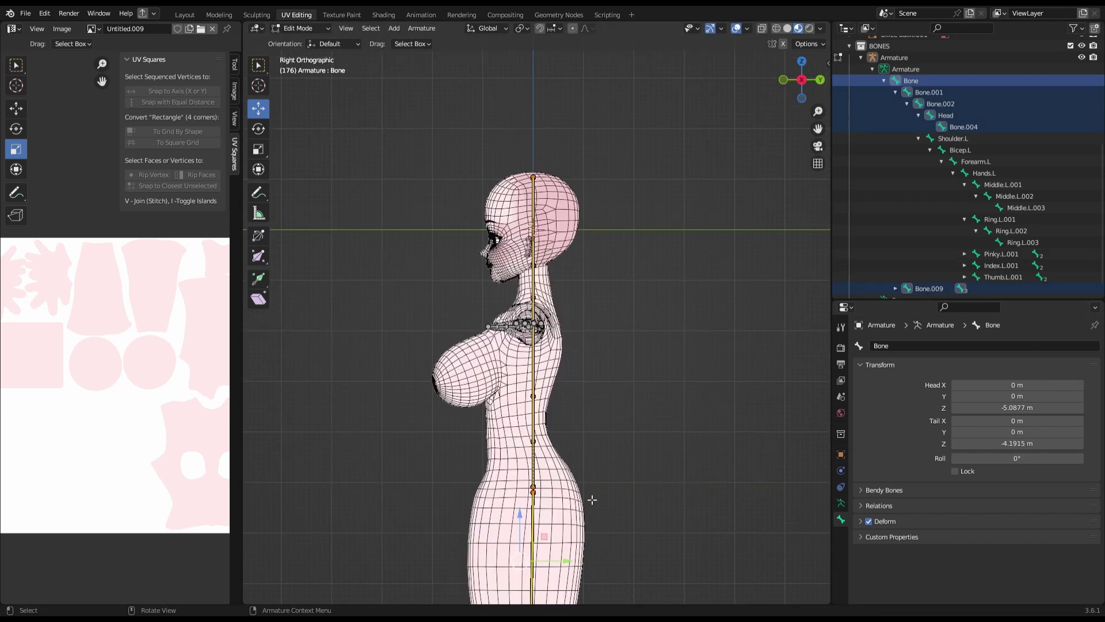
{"action": "key", "text": "g"}
{"action": "key", "text": "y"}
{"action": "key", "text": "Return"}
- Rename the spine bones to Spine and Chest, then save the file
{"action": "scroll", "coordinate": [535, 346], "scroll_direction": "up", "scroll_amount": 3}
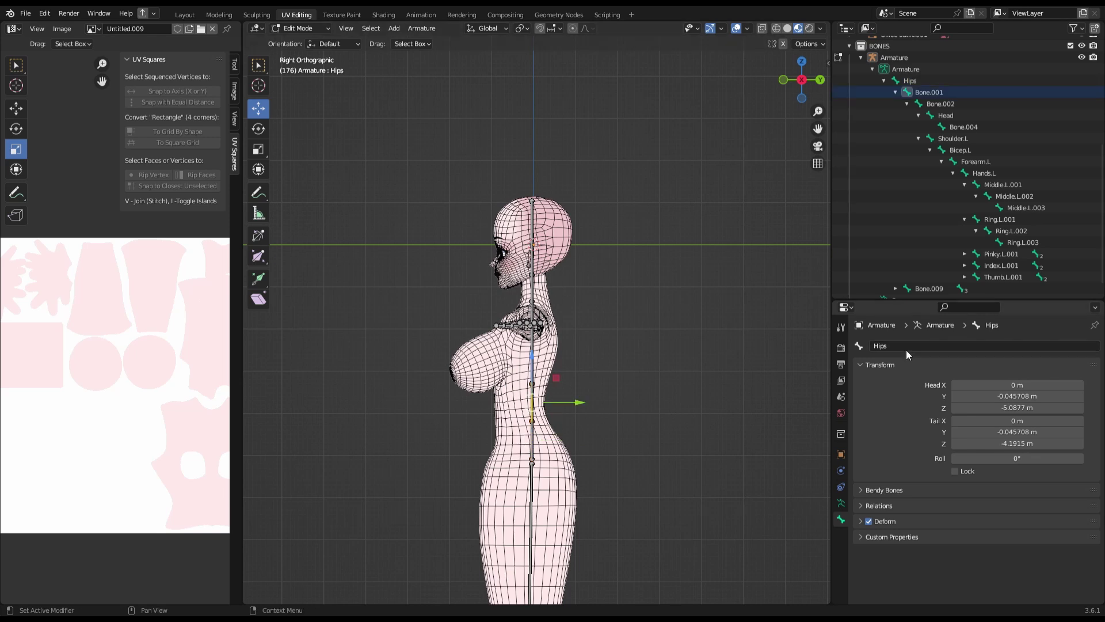
{"action": "type", "text": "e"}
{"action": "key", "text": "Return"}
{"action": "key", "text": "bracketright"}
{"action": "key", "text": "KP_Decimal"}
{"action": "left_click", "coordinate": [962, 345]}
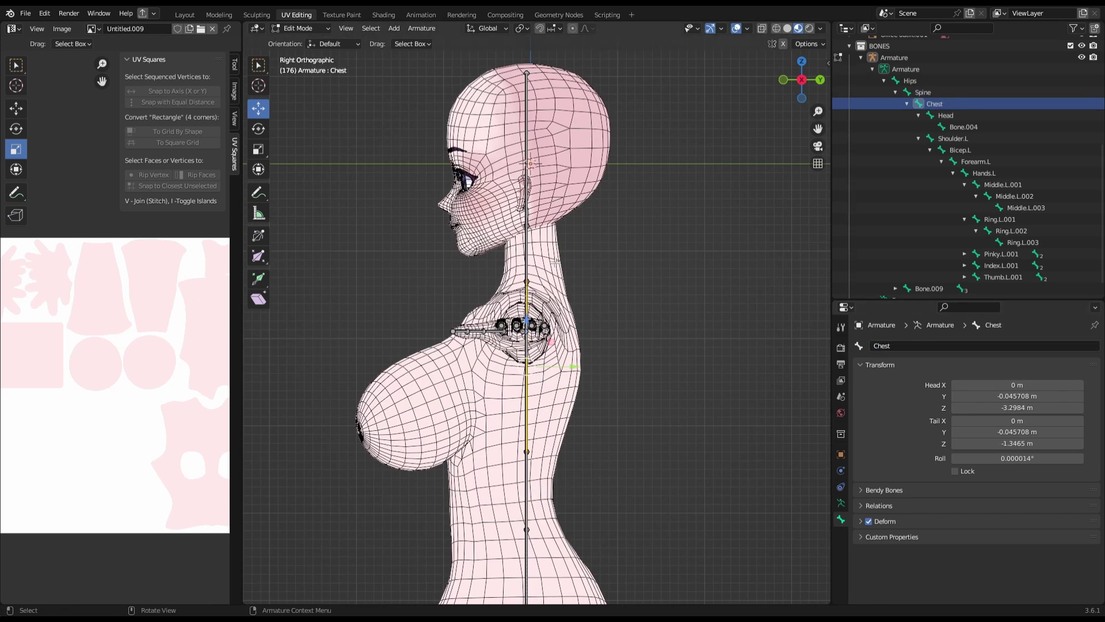
{"action": "middle_click_drag", "start_coordinate": [633, 345], "coordinate": [576, 356]}
{"action": "key", "text": "bracketleft"}
{"action": "key", "text": "bracketright"}
{"action": "key", "text": "ctrl+s"}
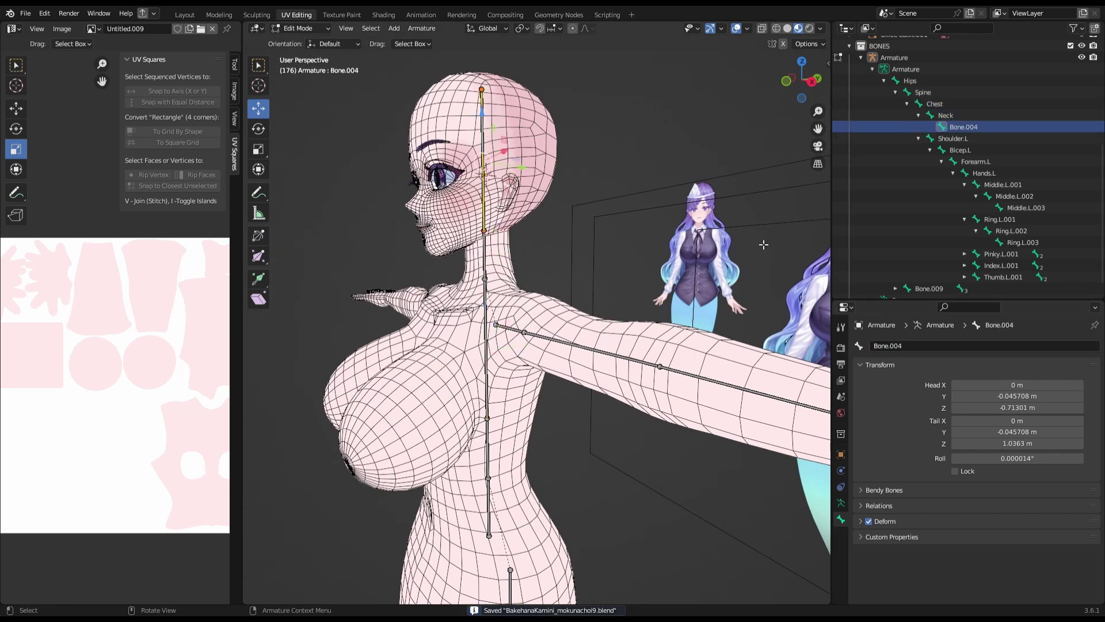
- Rename the upper leg bone Bone.009 to Thigh.L
{"action": "left_click", "coordinate": [929, 288]}
{"action": "key", "text": "KP_Decimal"}
{"action": "left_click", "coordinate": [931, 348]}
{"action": "type", "text": "Thigh.L"}
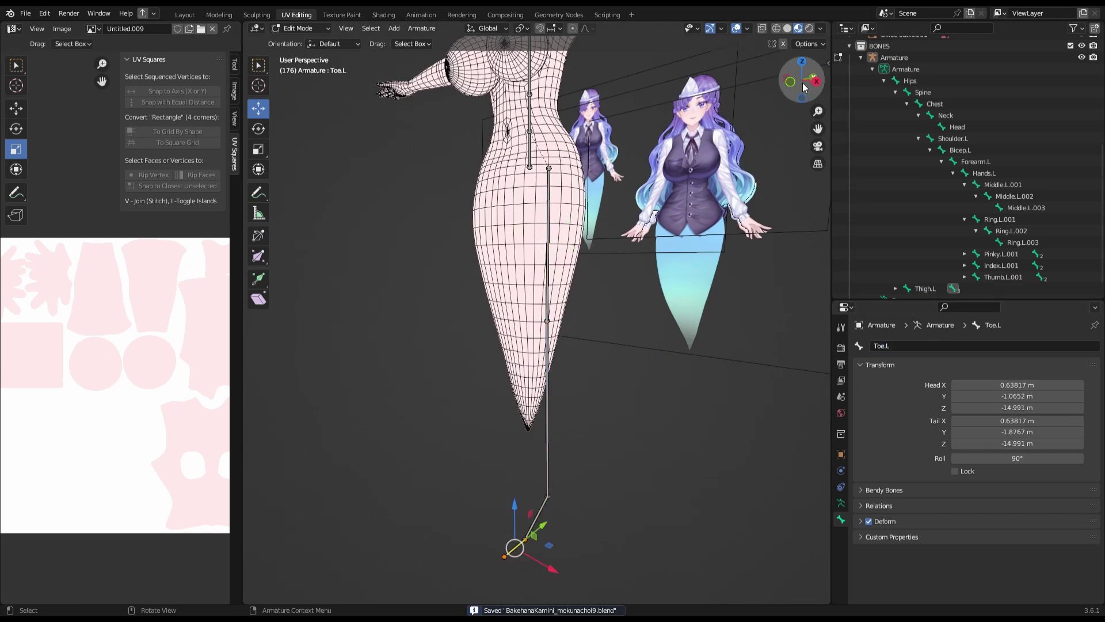
{"action": "key", "text": "KP_1"}
- Symmetrize the selected left-side bones onto the right side of the armature
{"action": "key", "text": "a"}
{"action": "right_click", "coordinate": [637, 281]}
{"action": "left_click", "coordinate": [636, 280]}
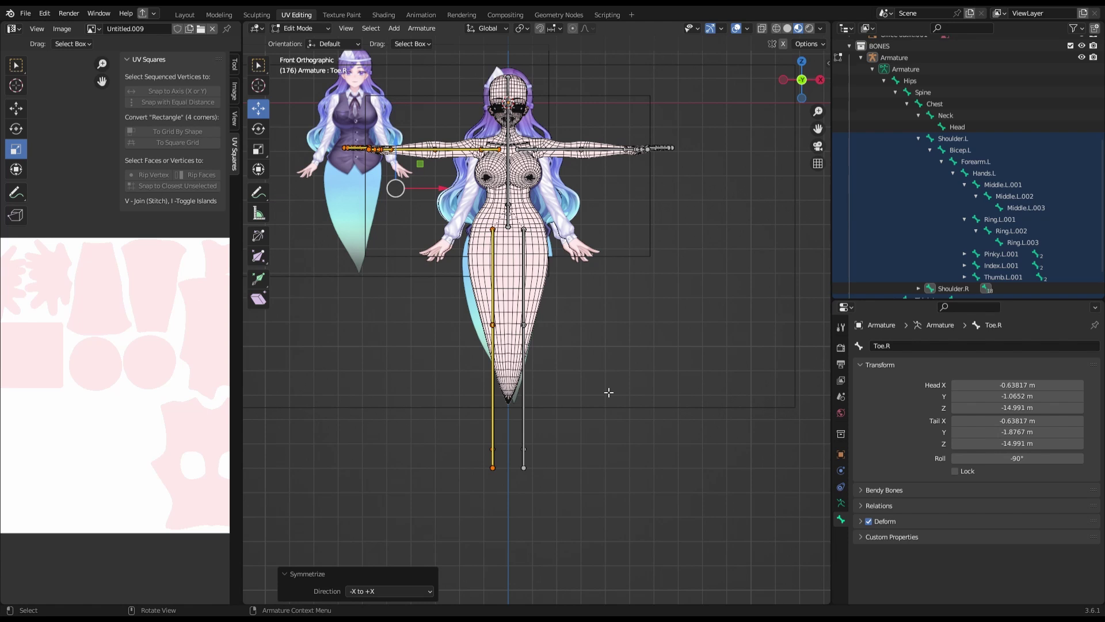
{"action": "key", "text": "Tab"}
- Parent the FACE mesh to the armature with automatic weights
{"action": "scroll", "coordinate": [606, 484], "scroll_direction": "up", "scroll_amount": 3}
{"action": "left_click", "coordinate": [483, 486]}
{"action": "key", "text": "Tab"}
{"action": "scroll", "coordinate": [598, 563], "scroll_direction": "up", "scroll_amount": 3}
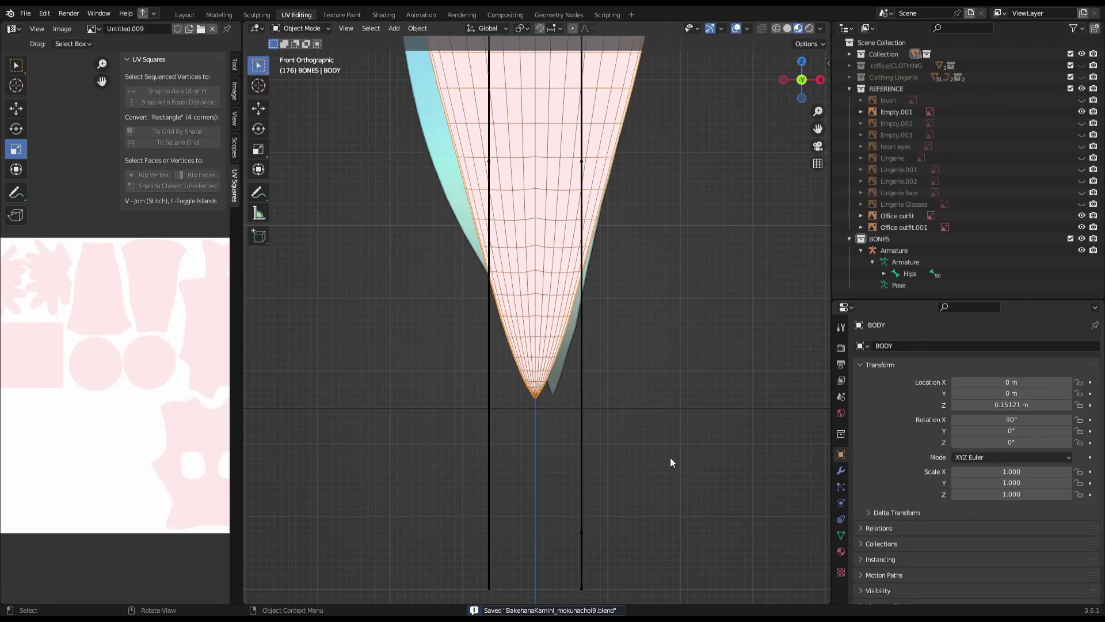
{"action": "scroll", "coordinate": [512, 209], "scroll_direction": "up", "scroll_amount": 3}
{"action": "left_click", "coordinate": [578, 352]}
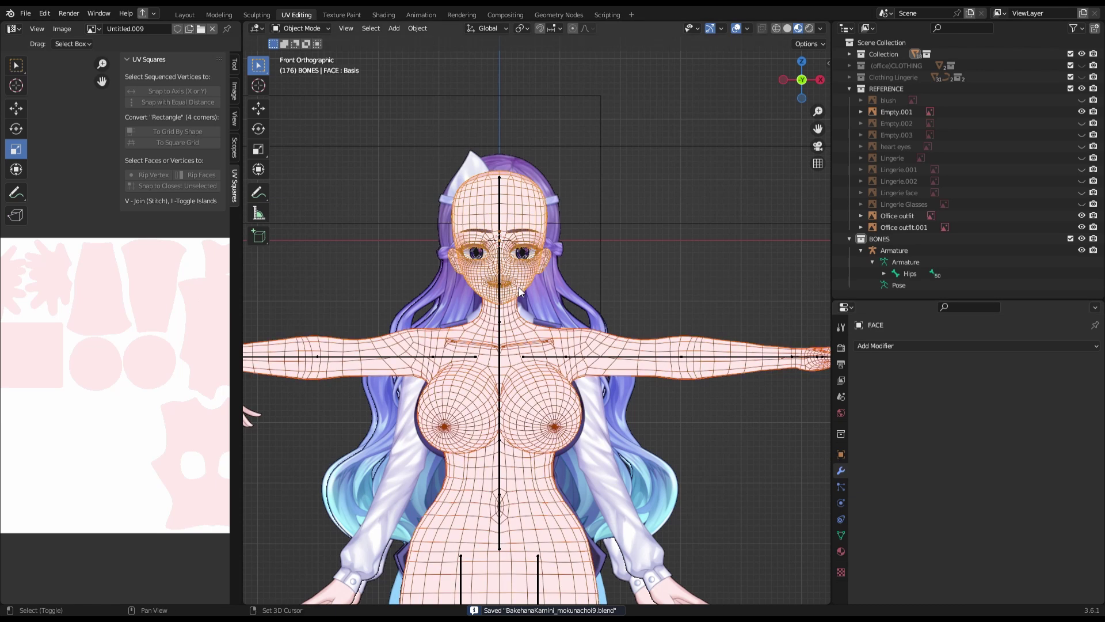
{"action": "left_click", "coordinate": [577, 352], "text": "shift"}
{"action": "right_click", "coordinate": [567, 406]}
{"action": "left_click", "coordinate": [639, 322]}
- Check the armature in pose mode, return to object mode, save, and reselect FACE
{"action": "key", "text": "ctrl+Tab"}
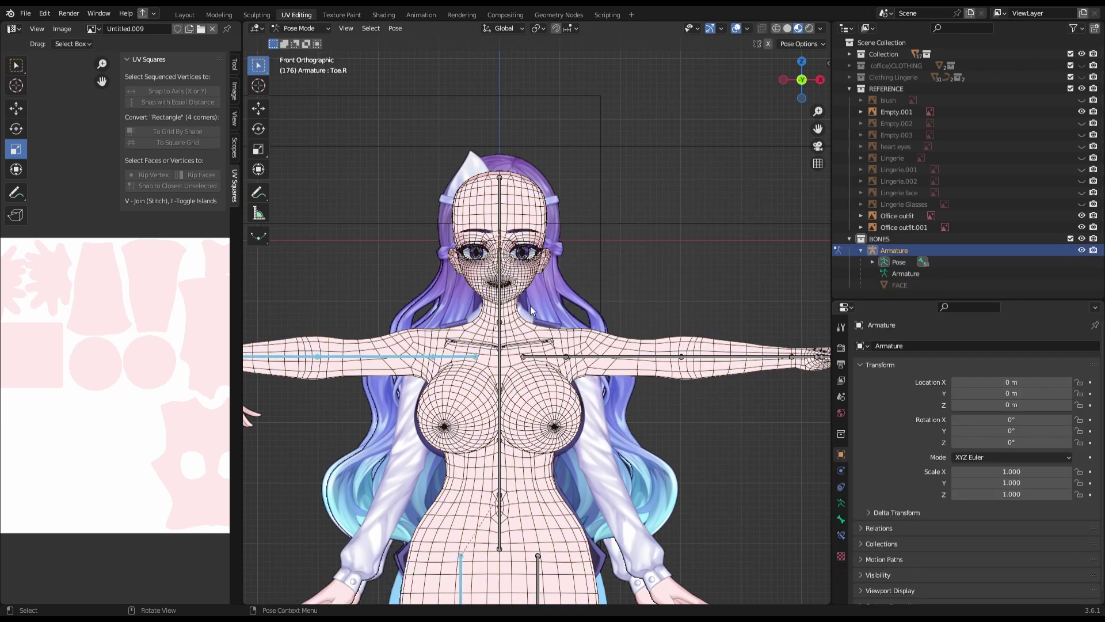
{"action": "scroll", "coordinate": [613, 327], "scroll_direction": "down", "scroll_amount": 8}
{"action": "scroll", "coordinate": [612, 327], "scroll_direction": "up", "scroll_amount": 8}
{"action": "key", "text": "ctrl+Tab"}
{"action": "key", "text": "ctrl+s"}
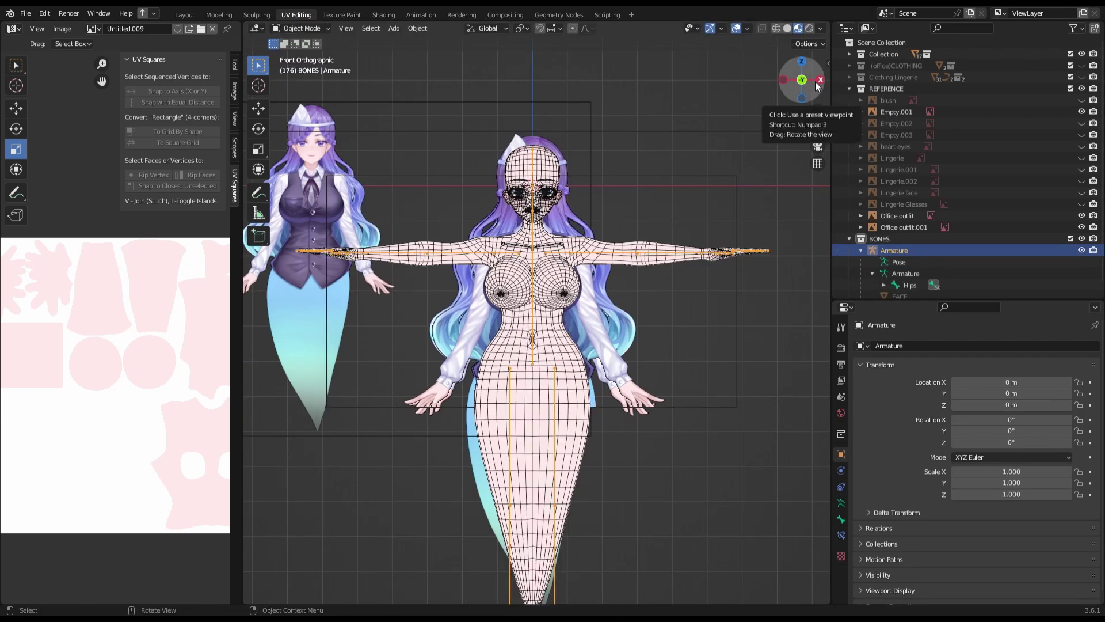
{"action": "left_click", "coordinate": [532, 322], "text": "shift"}
- Paint full Hips weight onto FACE's lower body with Projected brush falloff
{"action": "key", "text": "ctrl+Tab"}
{"action": "left_click", "coordinate": [532, 345], "text": "ctrl"}
{"action": "scroll", "coordinate": [533, 345], "scroll_direction": "down", "scroll_amount": 3}
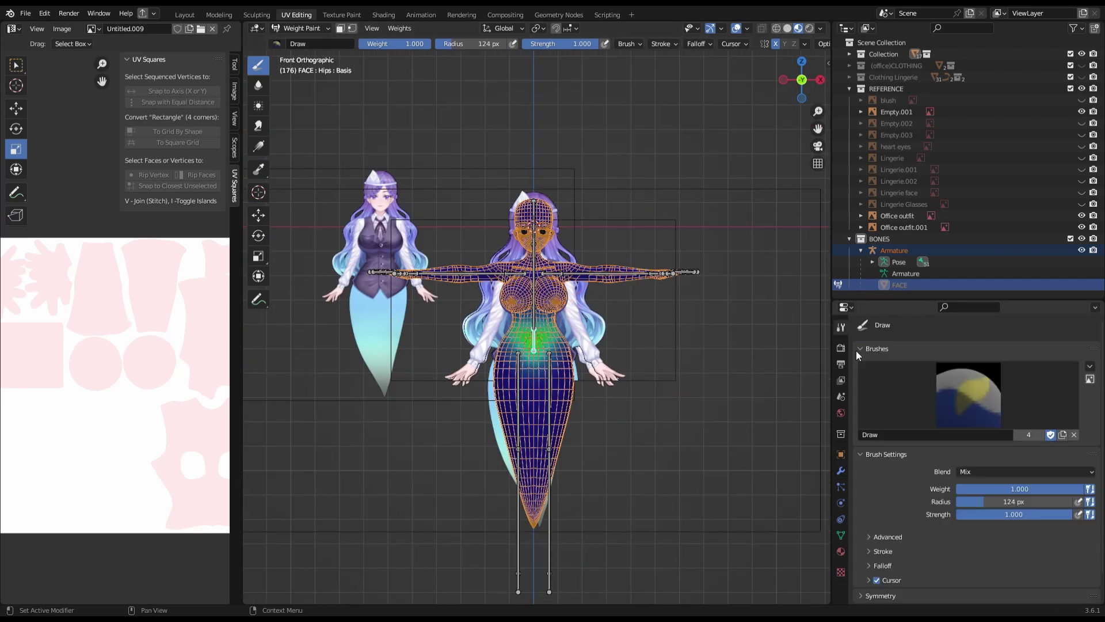
{"action": "left_click", "coordinate": [859, 348]}
{"action": "left_click_drag", "start_coordinate": [527, 415], "coordinate": [541, 460]}
{"action": "scroll", "coordinate": [870, 525], "scroll_direction": "down", "scroll_amount": 5}
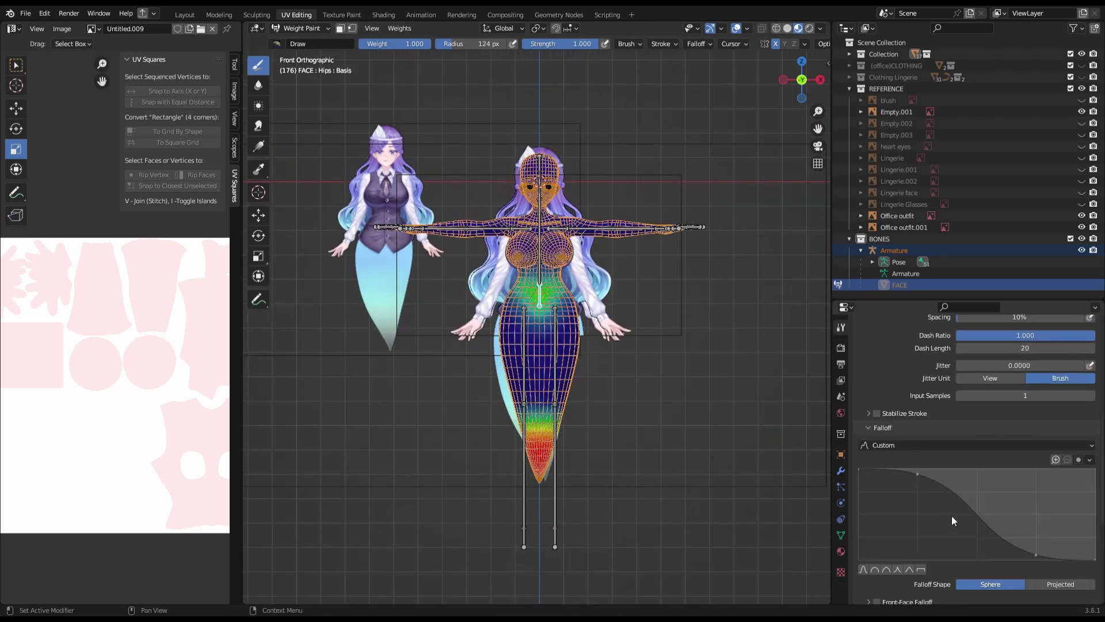
{"action": "left_click", "coordinate": [1060, 584]}
{"action": "scroll", "coordinate": [1060, 584], "scroll_direction": "down", "scroll_amount": 4}
- Inspect the Thigh.L weights from the side, then return to the front view
{"action": "left_click_drag", "start_coordinate": [809, 84], "coordinate": [803, 86]}
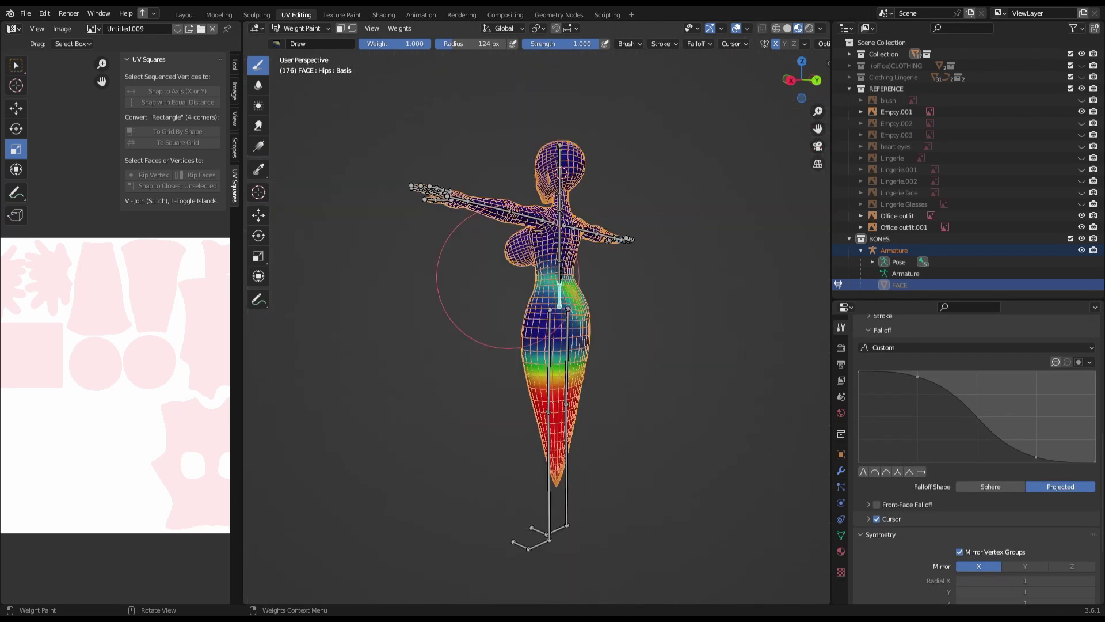
{"action": "scroll", "coordinate": [703, 247], "scroll_direction": "up", "scroll_amount": 3}
{"action": "scroll", "coordinate": [603, 365], "scroll_direction": "down", "scroll_amount": 2}
{"action": "left_click", "coordinate": [603, 365], "text": "ctrl"}
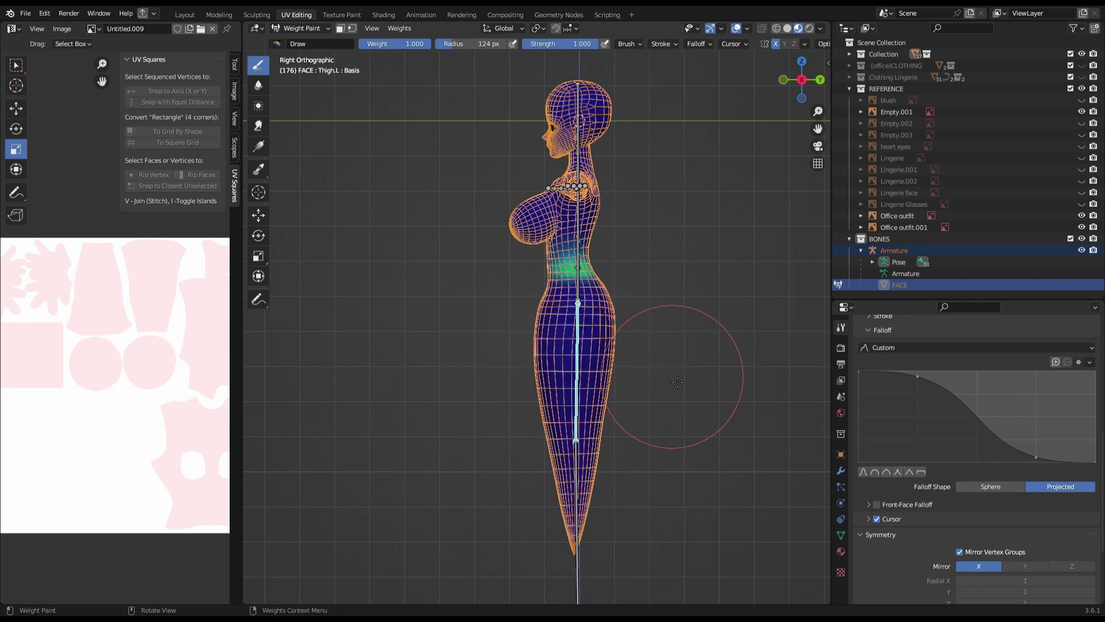
{"action": "middle_click_drag", "start_coordinate": [522, 257], "coordinate": [576, 259]}
{"action": "key", "text": "ctrl+s"}
{"action": "key", "text": "KP_1"}
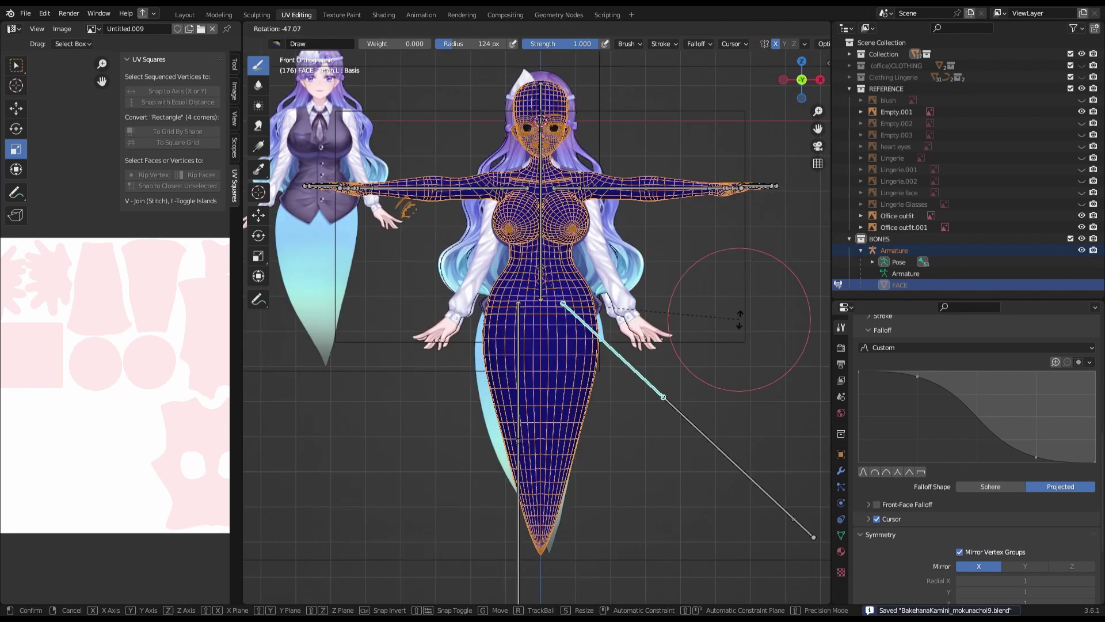
- Paint the head fully into the Head group at weight 1.000
{"action": "left_click", "coordinate": [526, 92], "text": "ctrl"}
{"action": "scroll", "coordinate": [517, 399], "scroll_direction": "up", "scroll_amount": 4}
{"action": "right_click", "coordinate": [517, 398], "text": "ctrl"}
{"action": "middle_click_drag", "start_coordinate": [516, 399], "coordinate": [552, 295], "text": "shift"}
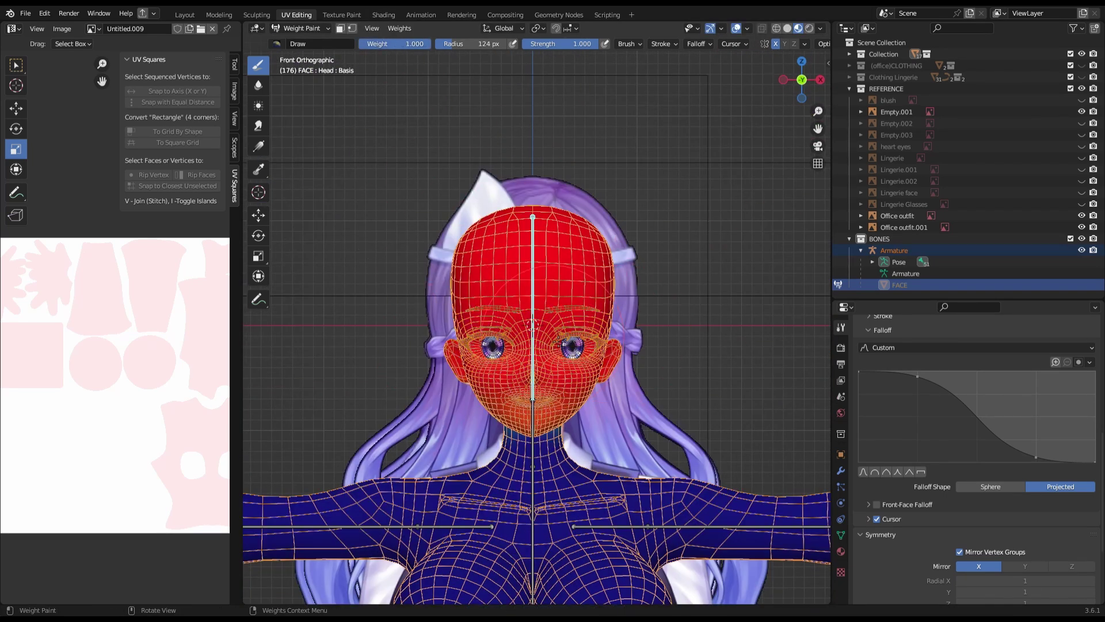
{"action": "scroll", "coordinate": [557, 341], "scroll_direction": "down", "scroll_amount": 3}
{"action": "key", "text": "KP_3"}
{"action": "scroll", "coordinate": [532, 396], "scroll_direction": "up", "scroll_amount": 4}
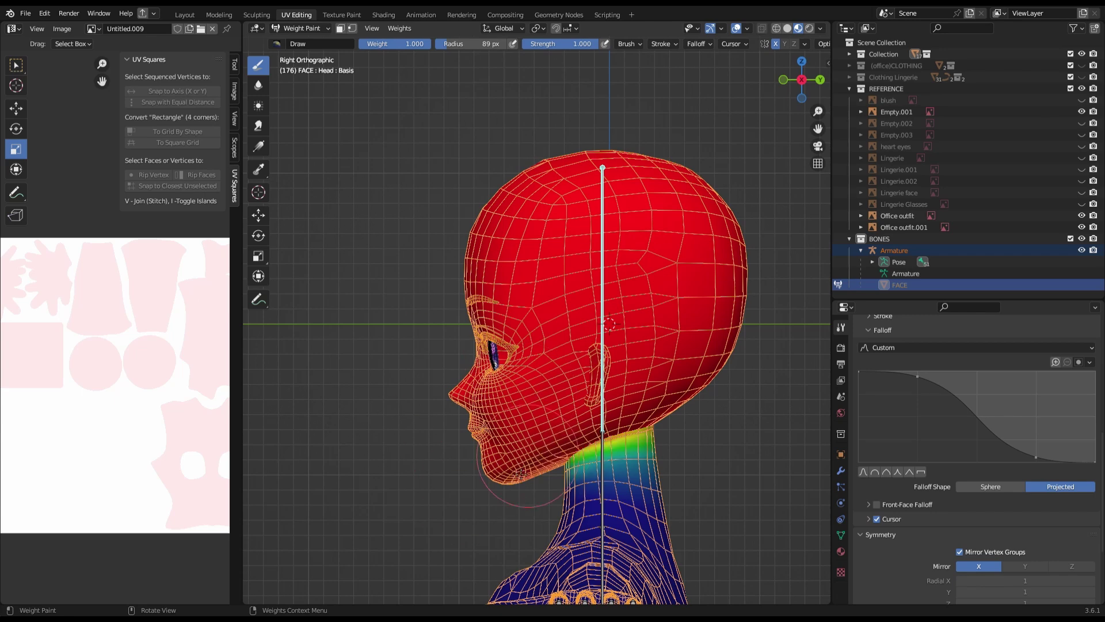
{"action": "middle_click_drag", "start_coordinate": [561, 148], "coordinate": [576, 173]}
- Reselect the FACE mesh, return to weight painting, and save
{"action": "key", "text": "ctrl+Tab"}
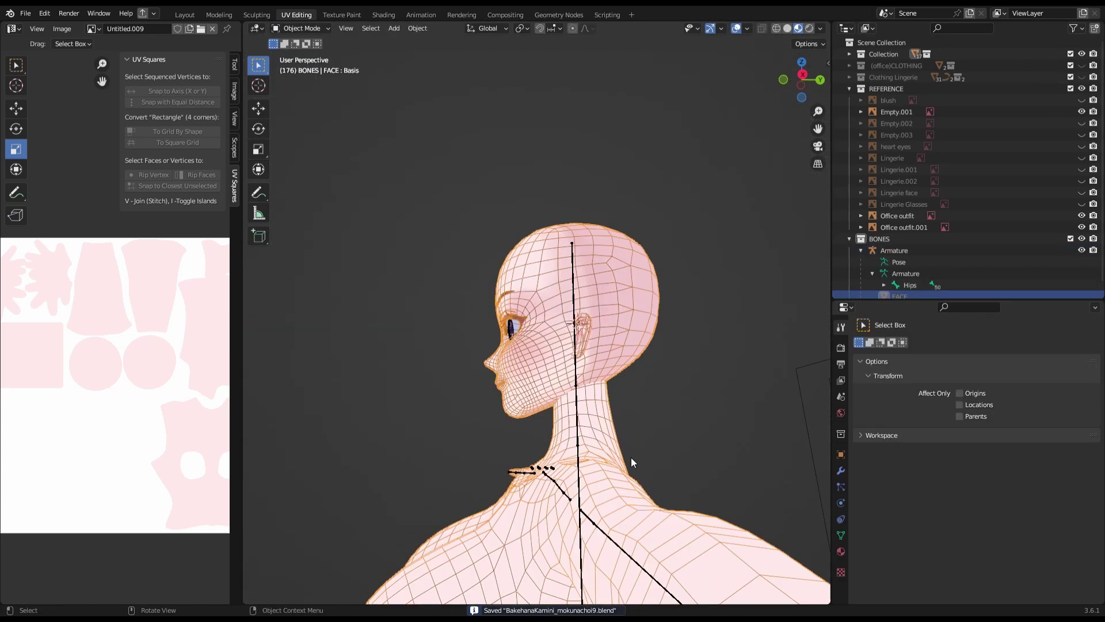
{"action": "middle_click_drag", "start_coordinate": [631, 457], "coordinate": [674, 405]}
{"action": "key", "text": "KP_1"}
{"action": "left_click", "coordinate": [568, 276], "text": "shift"}
{"action": "key", "text": "ctrl+Tab"}
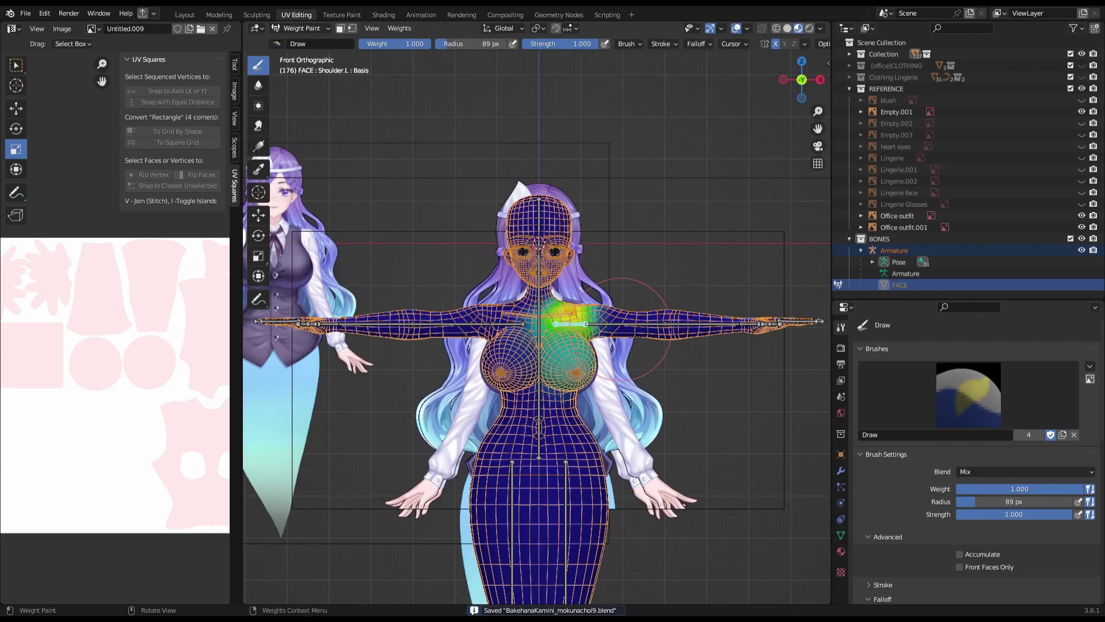
{"action": "key", "text": "ctrl+s"}
{"action": "middle_click_drag", "start_coordinate": [545, 351], "coordinate": [666, 457]}
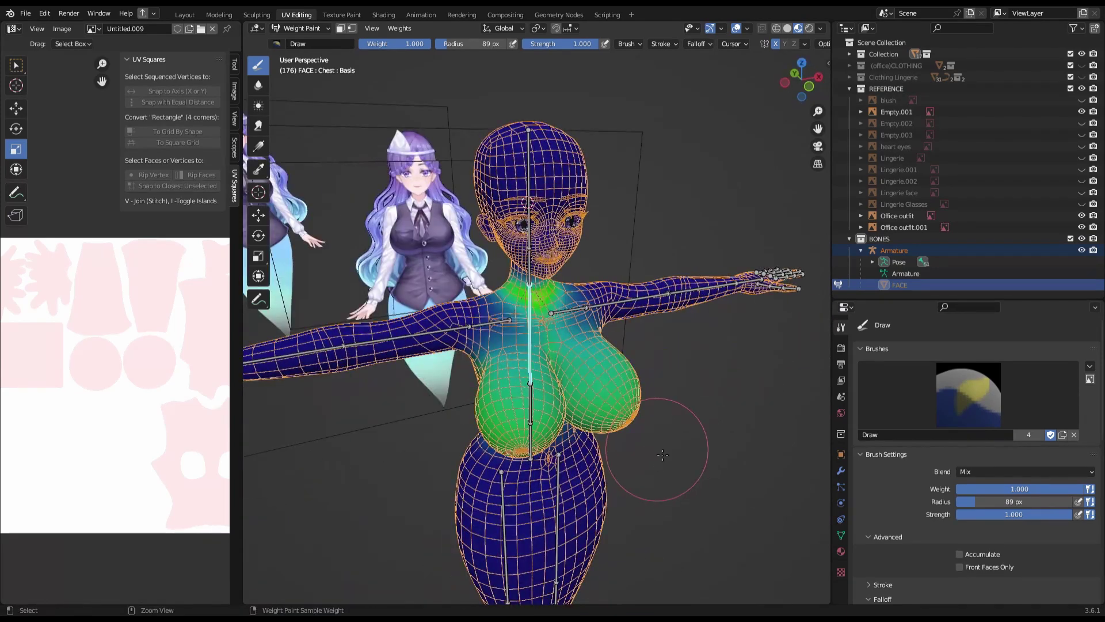
- Inspect a chest vertex of FACE in edit mode, then save
{"action": "key", "text": "Tab"}
{"action": "scroll", "coordinate": [604, 402], "scroll_direction": "up", "scroll_amount": 3}
{"action": "left_click", "coordinate": [603, 401]}
{"action": "right_click", "coordinate": [621, 302]}
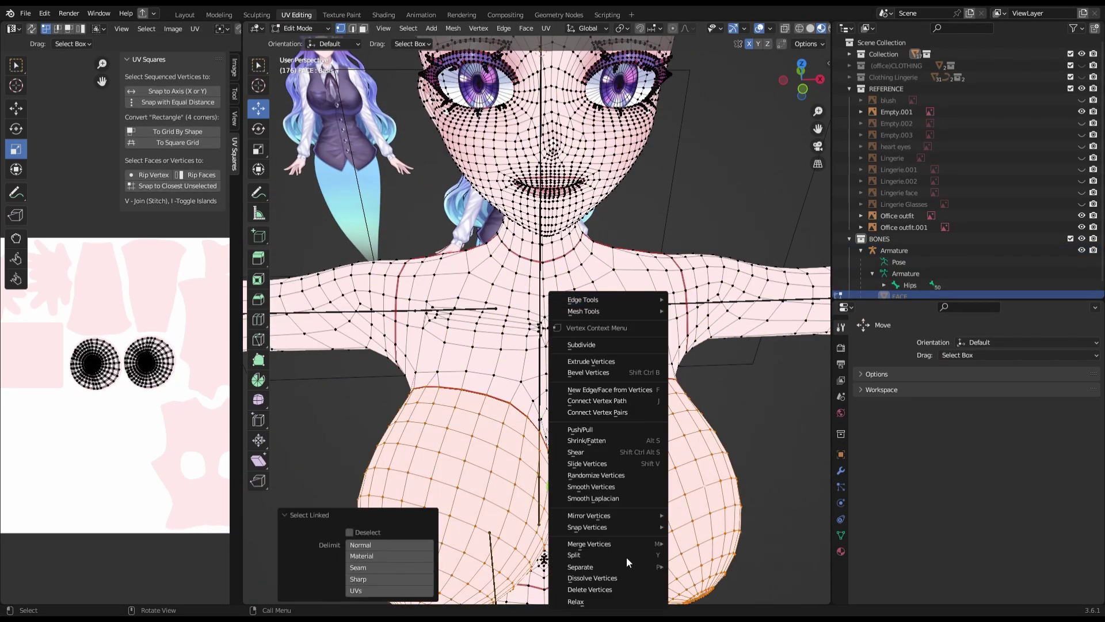
{"action": "key", "text": "Escape"}
{"action": "key", "text": "Tab"}
{"action": "key", "text": "ctrl+s"}
- Review the torso weights from the front, then select the armature in object mode
{"action": "left_click", "coordinate": [305, 92]}
{"action": "middle_click_drag", "start_coordinate": [322, 115], "coordinate": [344, 141]}
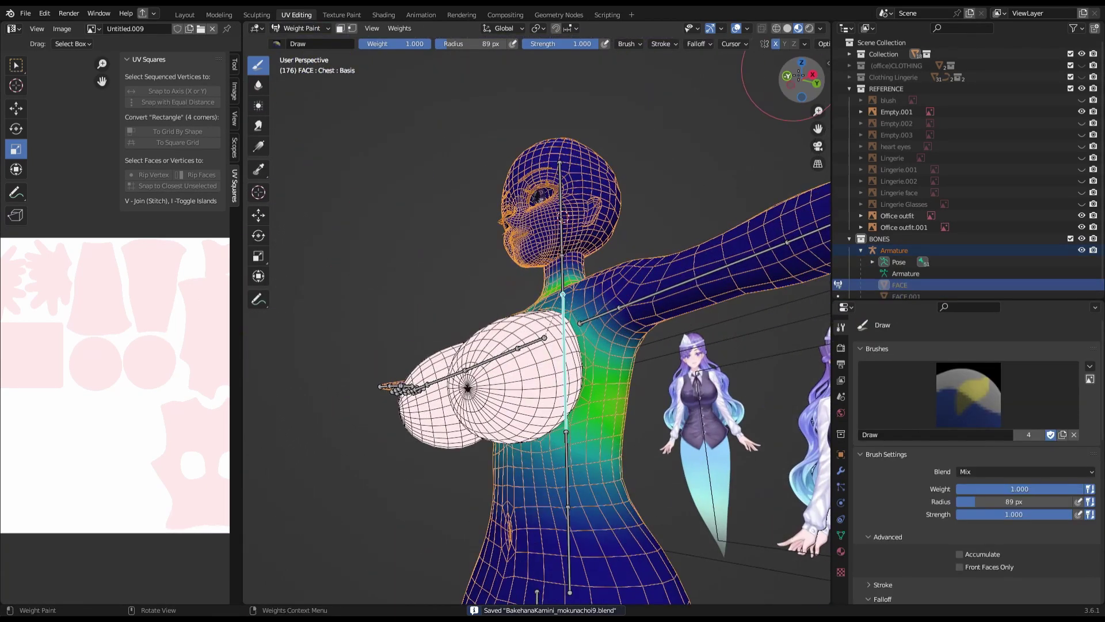
{"action": "key", "text": "KP_1"}
{"action": "key", "text": "ctrl+Tab"}
{"action": "left_click", "coordinate": [302, 28]}
- Raise the arms on Shoulder.L to test shoulder deformation, then save
{"action": "left_click", "coordinate": [305, 67]}
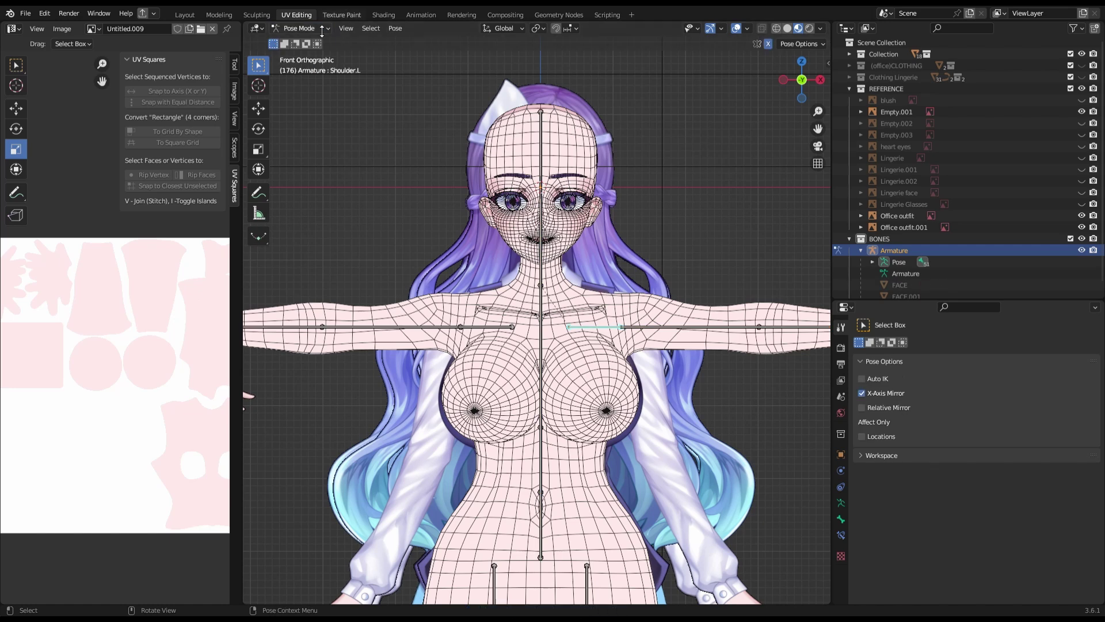
{"action": "left_click", "coordinate": [617, 328], "text": "ctrl"}
{"action": "key", "text": "r"}
{"action": "key", "text": "Return"}
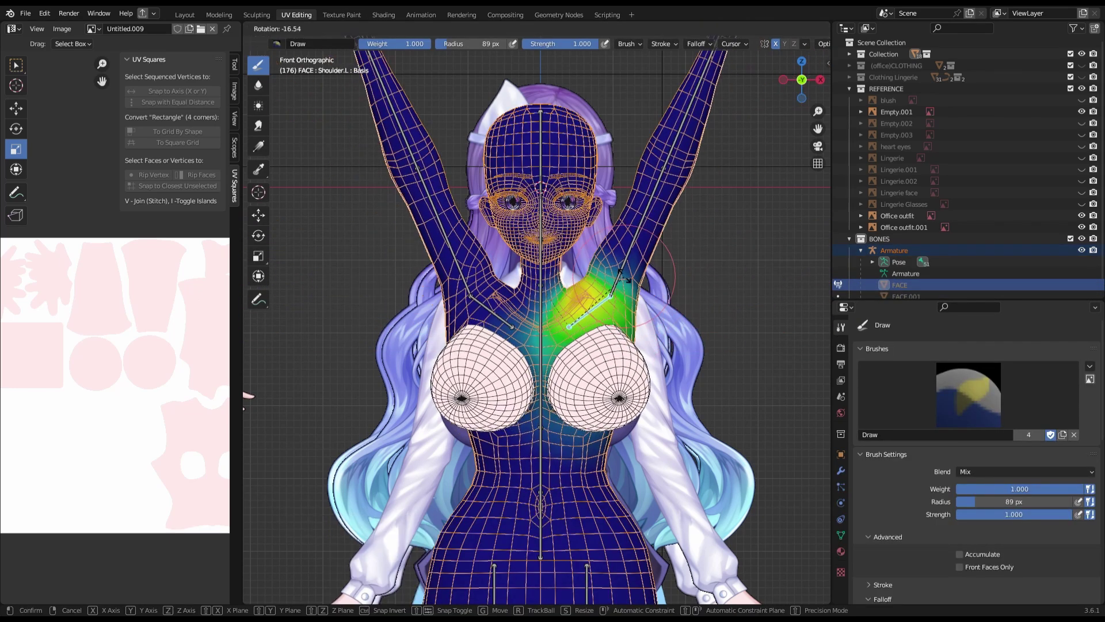
{"action": "key", "text": "ctrl+Tab"}
{"action": "key", "text": "ctrl+z"}
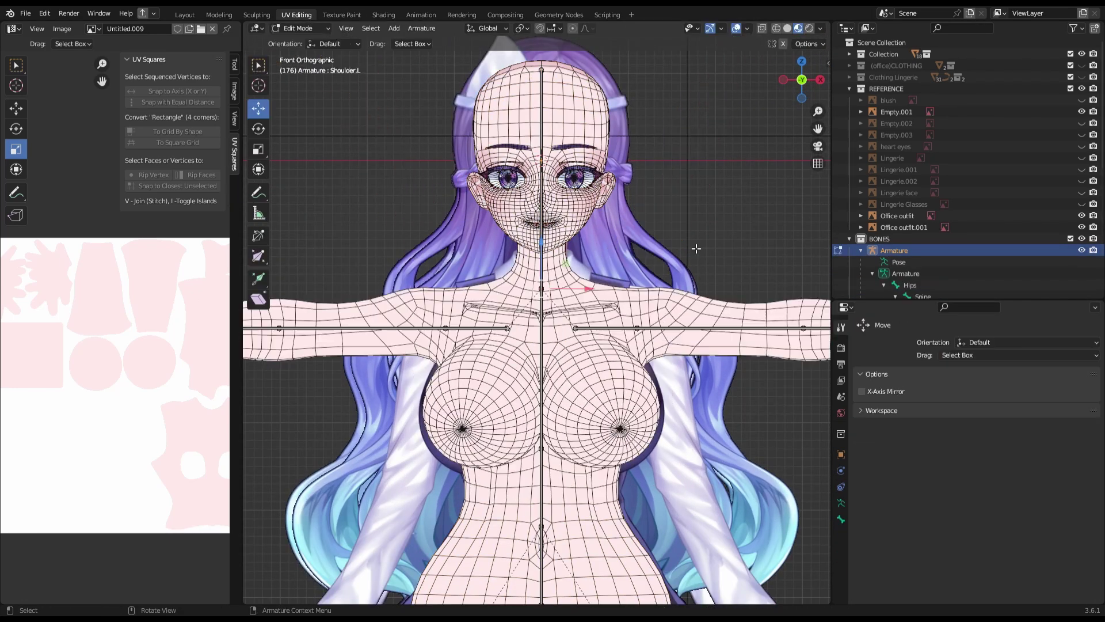
{"action": "key", "text": "ctrl+shift+z"}
{"action": "key", "text": "ctrl+s"}
- Add the FACE mesh to the selection and enter weight painting
{"action": "left_click", "coordinate": [604, 387], "text": "shift"}
{"action": "left_click", "coordinate": [301, 28]}
{"action": "left_click", "coordinate": [305, 84]}
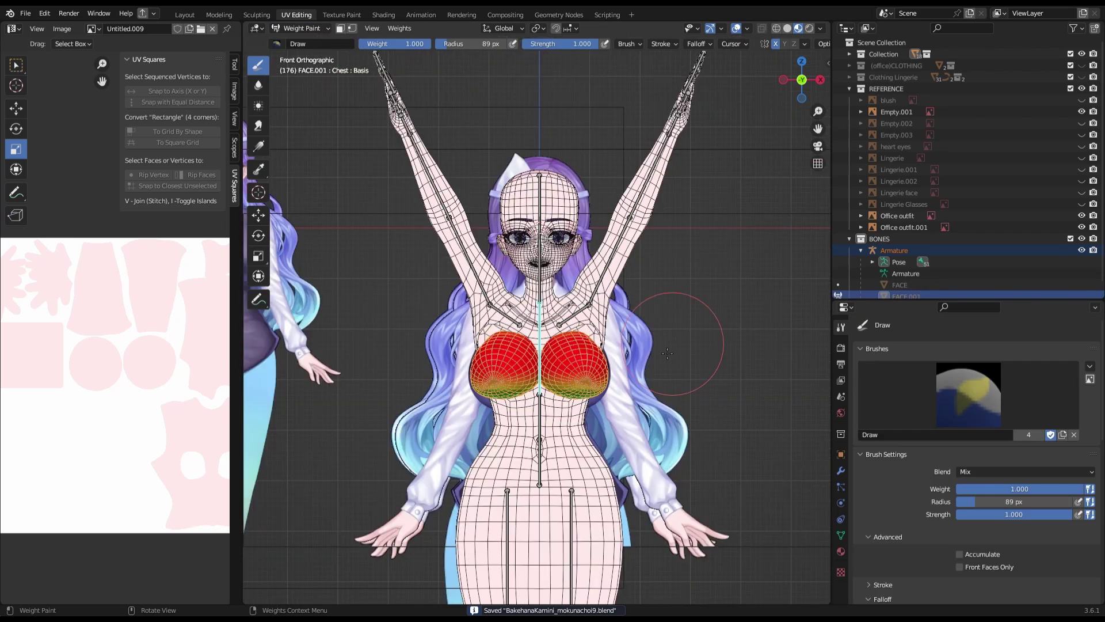
{"action": "scroll", "coordinate": [618, 404], "scroll_direction": "down", "scroll_amount": 3}
{"action": "middle_click_drag", "start_coordinate": [618, 404], "coordinate": [518, 346]}
- Check the back weights, return to the front view, and save
{"action": "key", "text": "ctrl+Tab"}
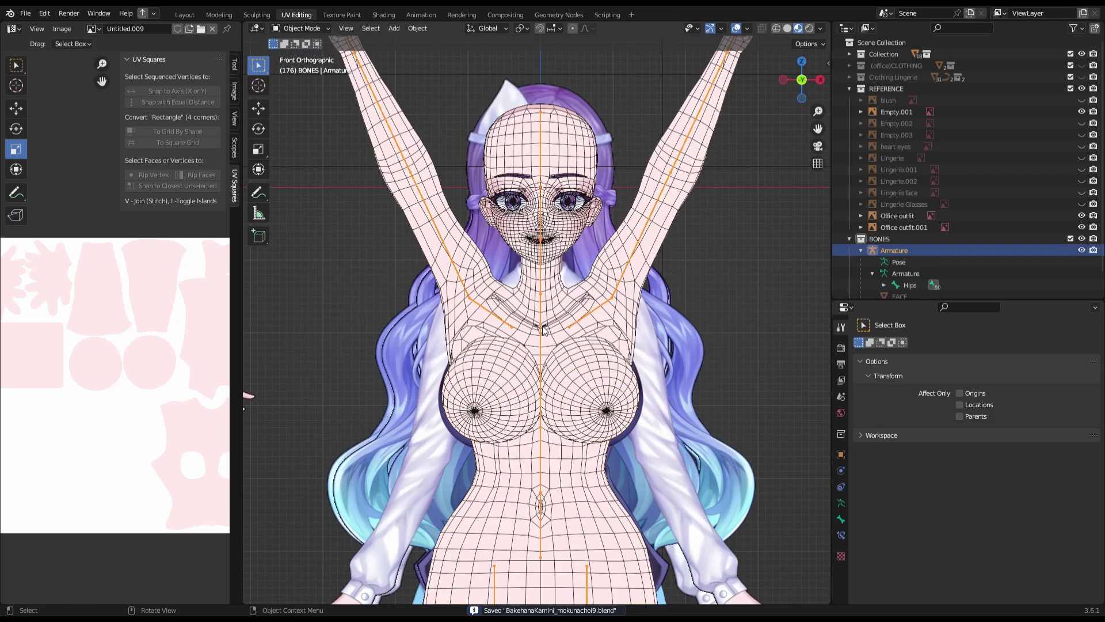
{"action": "scroll", "coordinate": [518, 345], "scroll_direction": "up", "scroll_amount": 2}
{"action": "key", "text": "ctrl+Tab"}
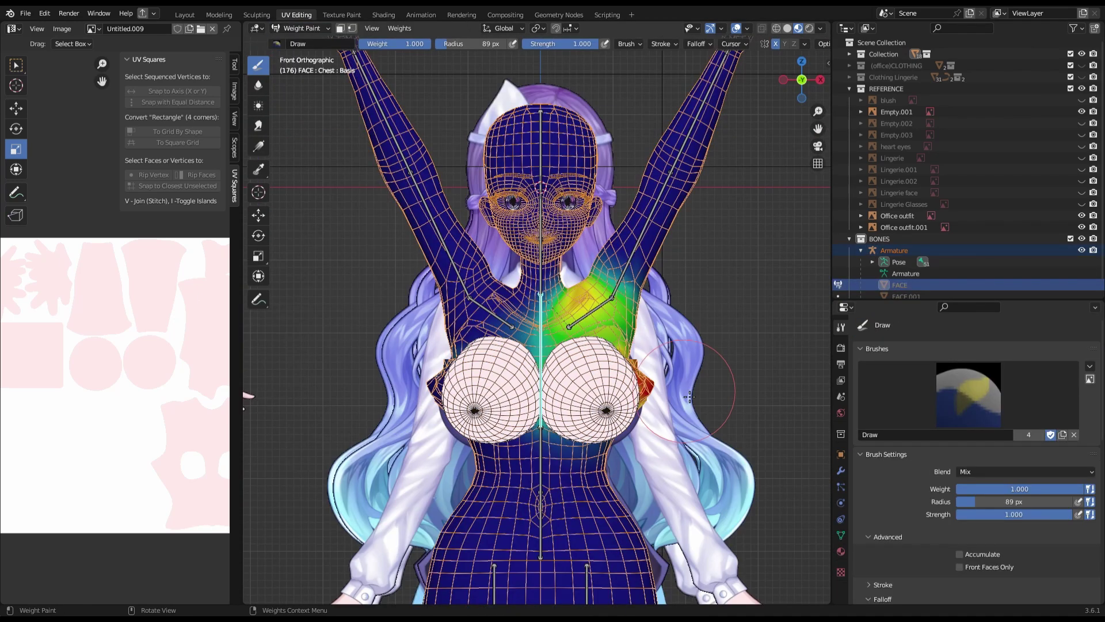
{"action": "mouse_move", "coordinate": [689, 396]}
{"action": "middle_mouse_down"}
{"action": "mouse_move", "coordinate": [467, 374]}
{"action": "mouse_move", "coordinate": [518, 345]}
{"action": "middle_mouse_up"}
{"action": "key", "text": "KP_1"}
{"action": "key", "text": "ctrl+s"}
- Smooth the Shoulder.L weights with Blur and Draw brushes, then save
{"action": "left_click", "coordinate": [258, 85]}
{"action": "left_click", "coordinate": [486, 309], "text": "ctrl"}
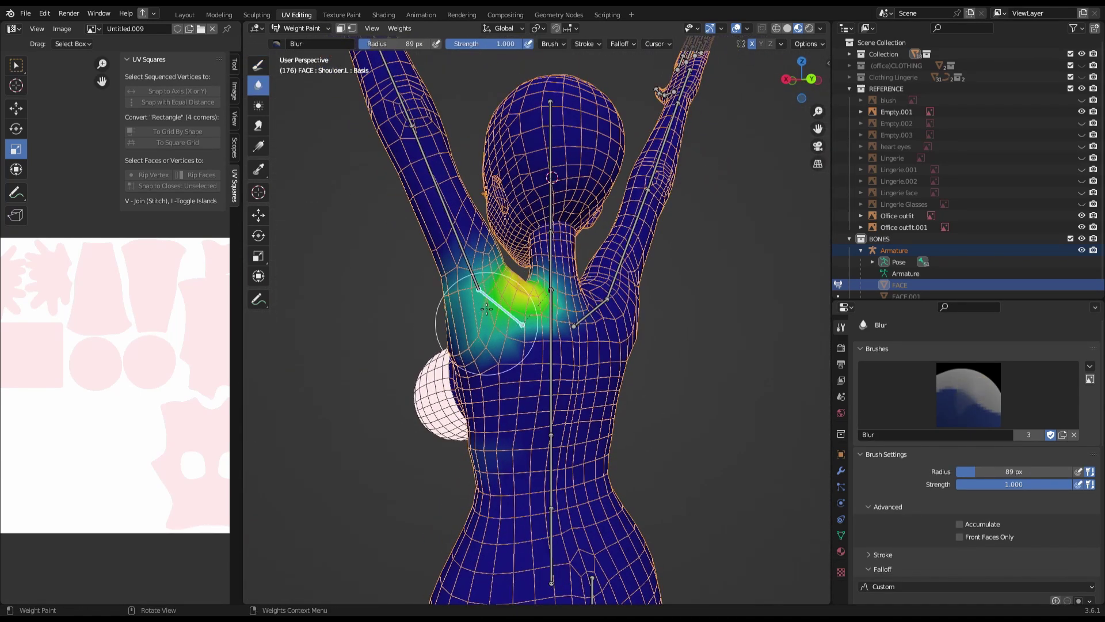
{"action": "left_click", "coordinate": [258, 65]}
{"action": "middle_click_drag", "start_coordinate": [299, 116], "coordinate": [386, 60]}
{"action": "middle_click_drag", "start_coordinate": [514, 380], "coordinate": [403, 369]}
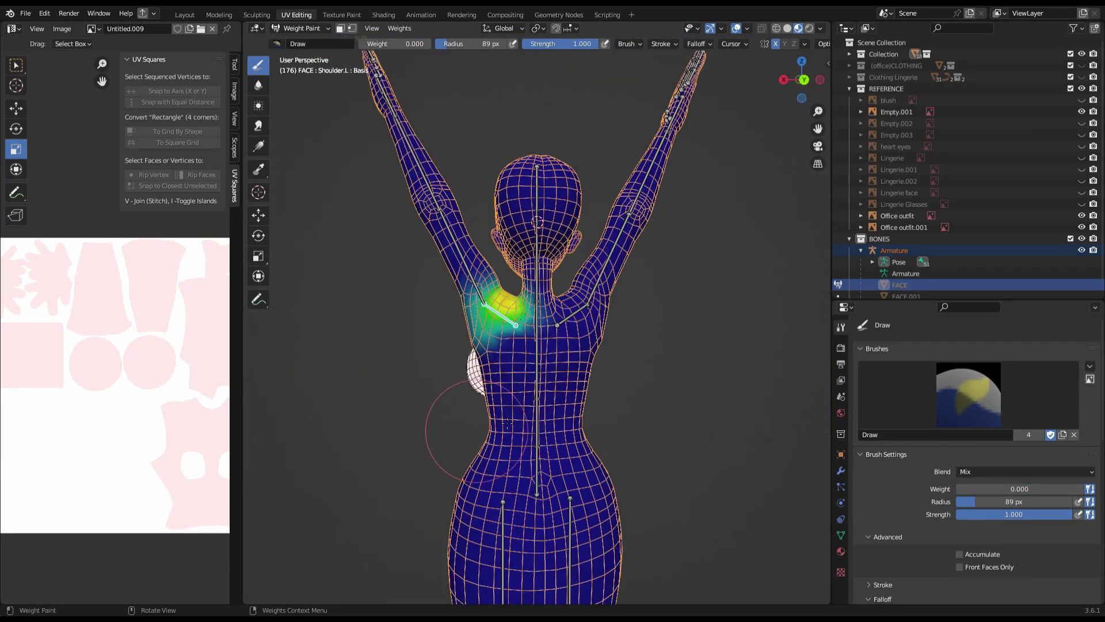
{"action": "key", "text": "KP_1"}
{"action": "key", "text": "ctrl+s"}
{"action": "scroll", "coordinate": [538, 287], "scroll_direction": "up", "scroll_amount": 2}
{"action": "left_click", "coordinate": [538, 230], "text": "ctrl"}
- Extrude a copy of the head bone and clear its parent
{"action": "key", "text": "Tab"}
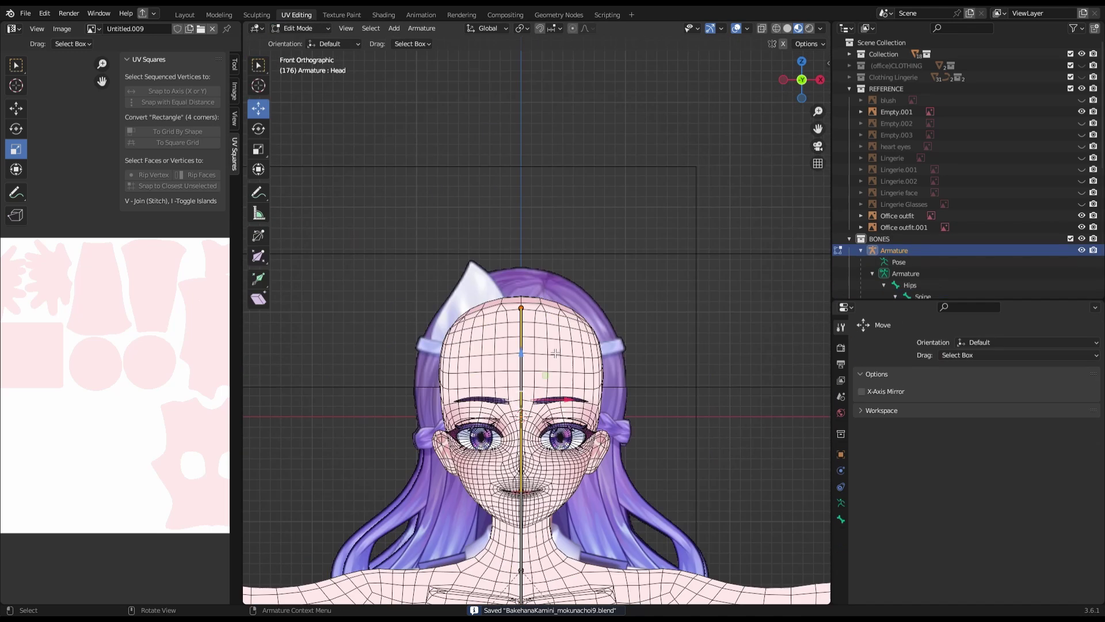
{"action": "key", "text": "e"}
{"action": "right_click", "coordinate": [575, 172]}
{"action": "left_click", "coordinate": [720, 319]}
{"action": "key", "text": "KP_3"}
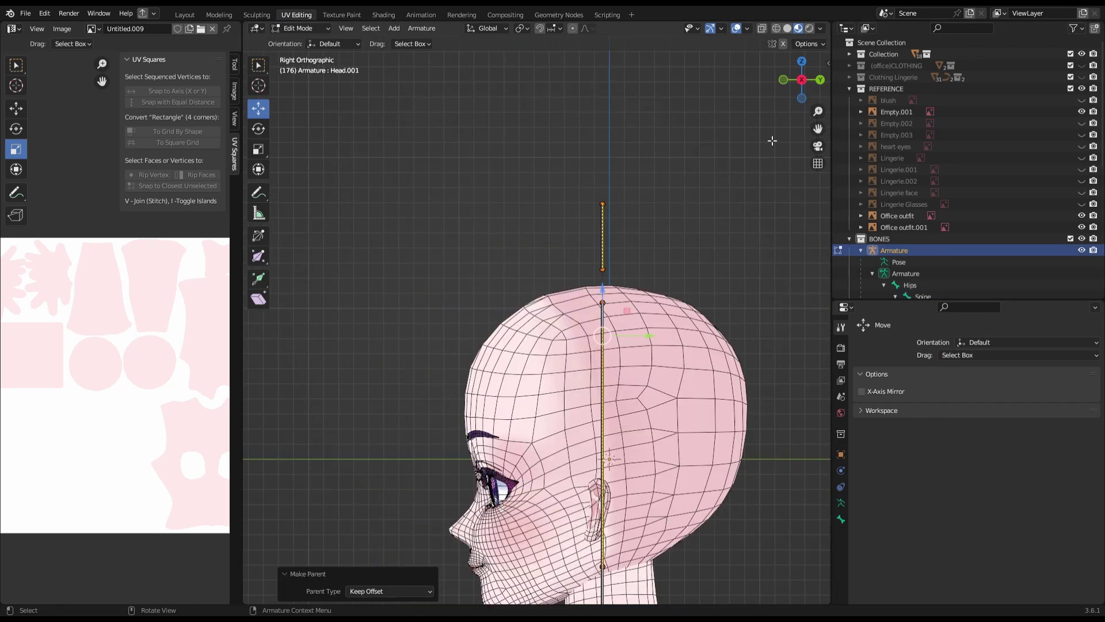
{"action": "left_click", "coordinate": [602, 269]}
{"action": "right_click", "coordinate": [604, 278]}
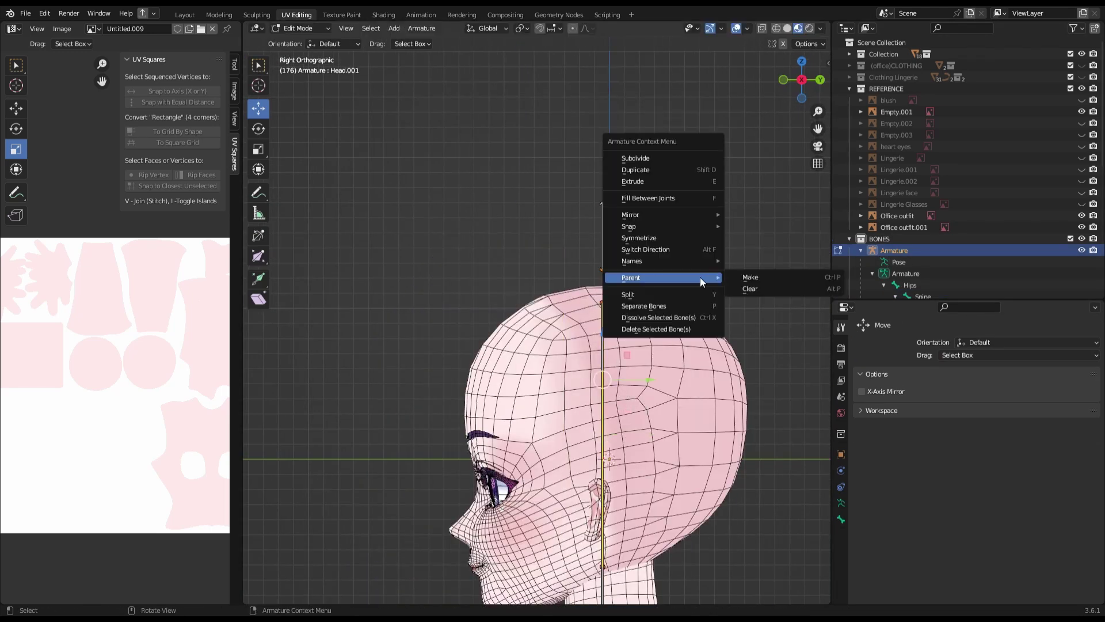
{"action": "left_click", "coordinate": [617, 305], "text": "shift"}
- Rename the new bone Hair.Root and move it down inside the head
{"action": "left_click", "coordinate": [841, 518]}
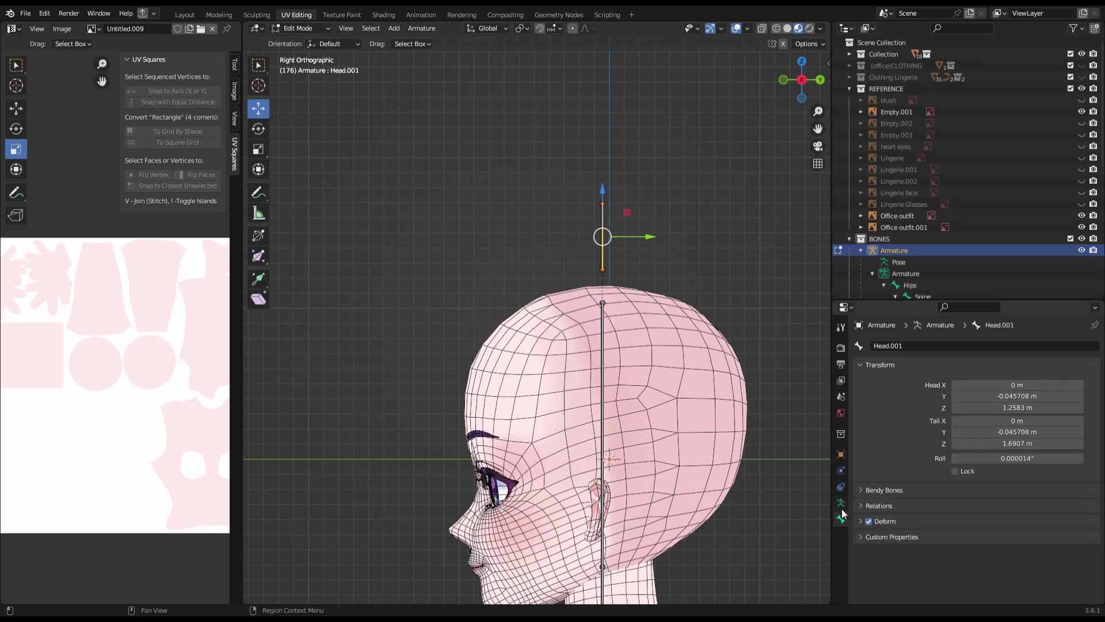
{"action": "left_click", "coordinate": [899, 346]}
{"action": "type", "text": "Hair.Root"}
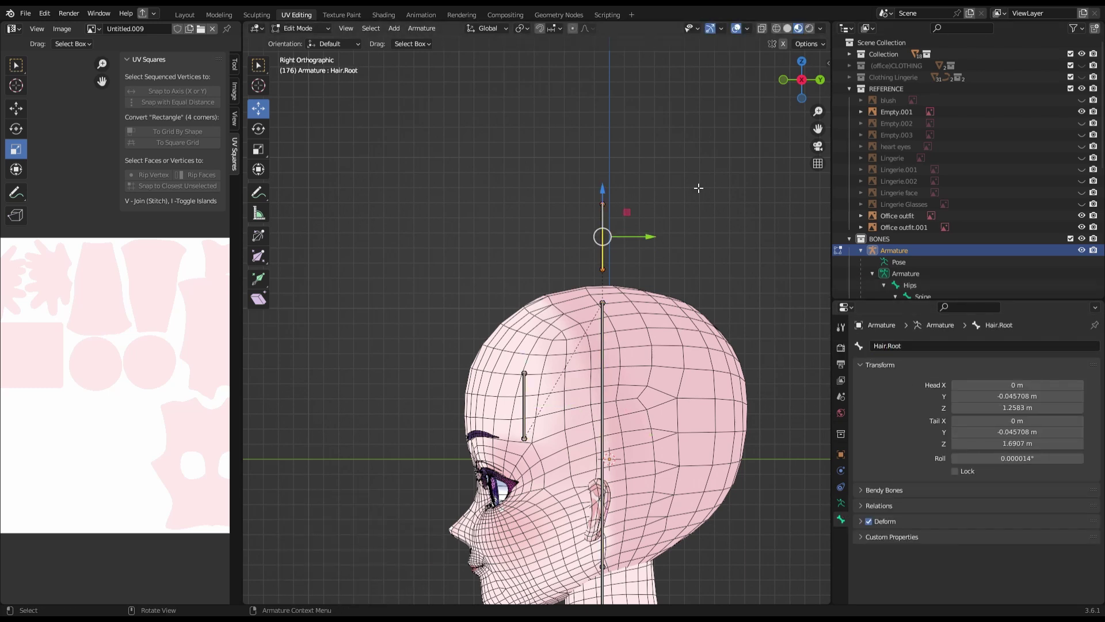
{"action": "key", "text": "g"}
{"action": "left_click", "coordinate": [702, 412]}
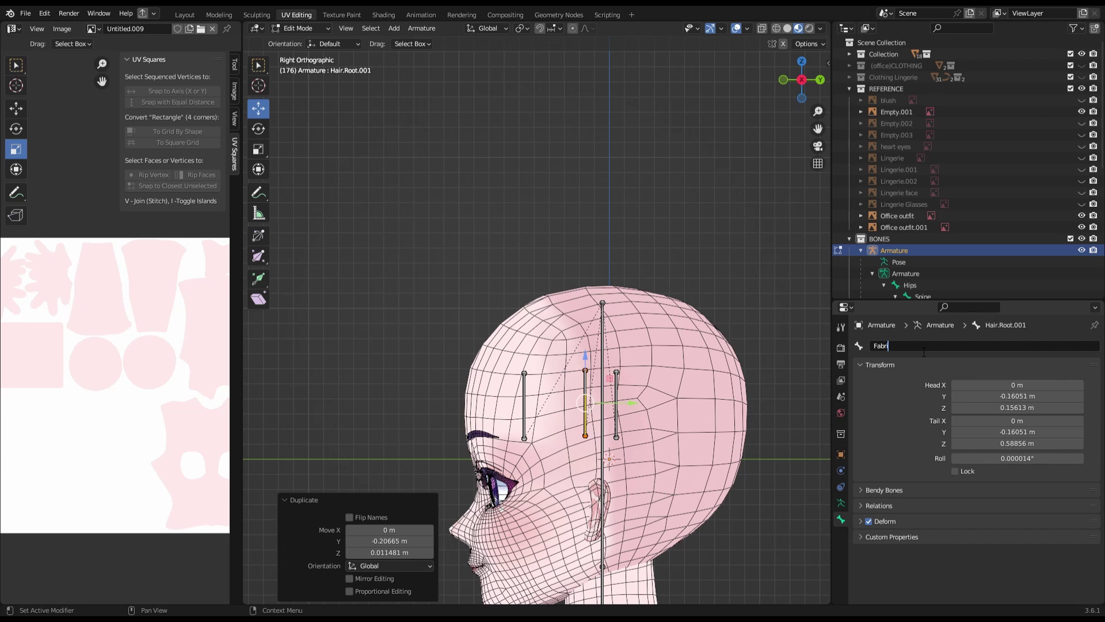
{"action": "scroll", "coordinate": [729, 382], "scroll_direction": "down", "scroll_amount": 5}
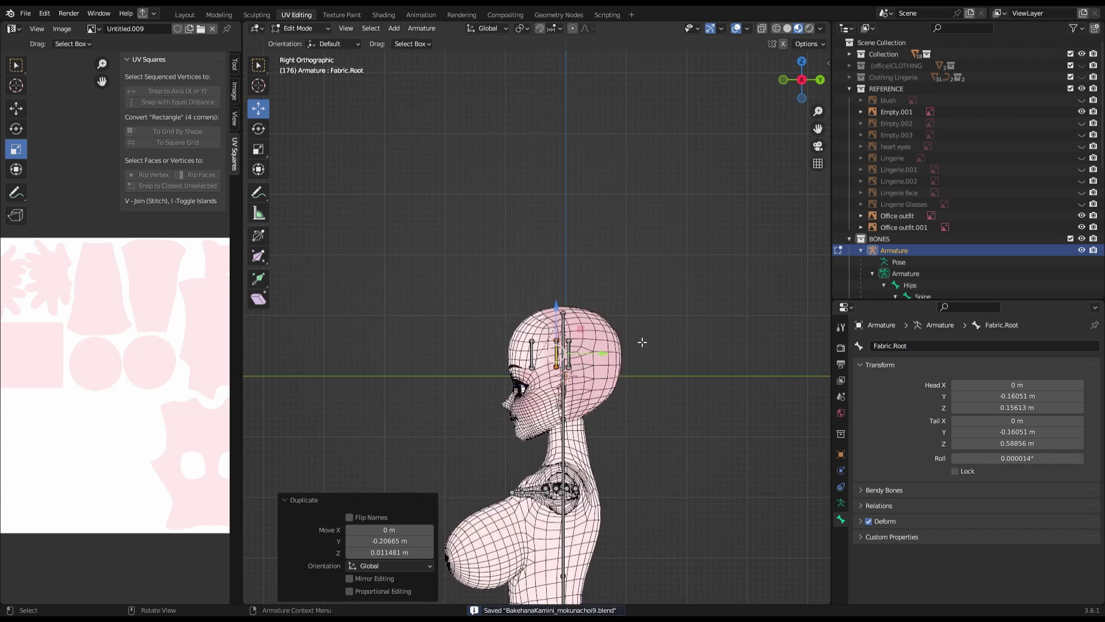
{"action": "scroll", "coordinate": [642, 342], "scroll_direction": "down", "scroll_amount": 2}
{"action": "scroll", "coordinate": [607, 353], "scroll_direction": "up", "scroll_amount": 6}
{"action": "left_click", "coordinate": [630, 274]}
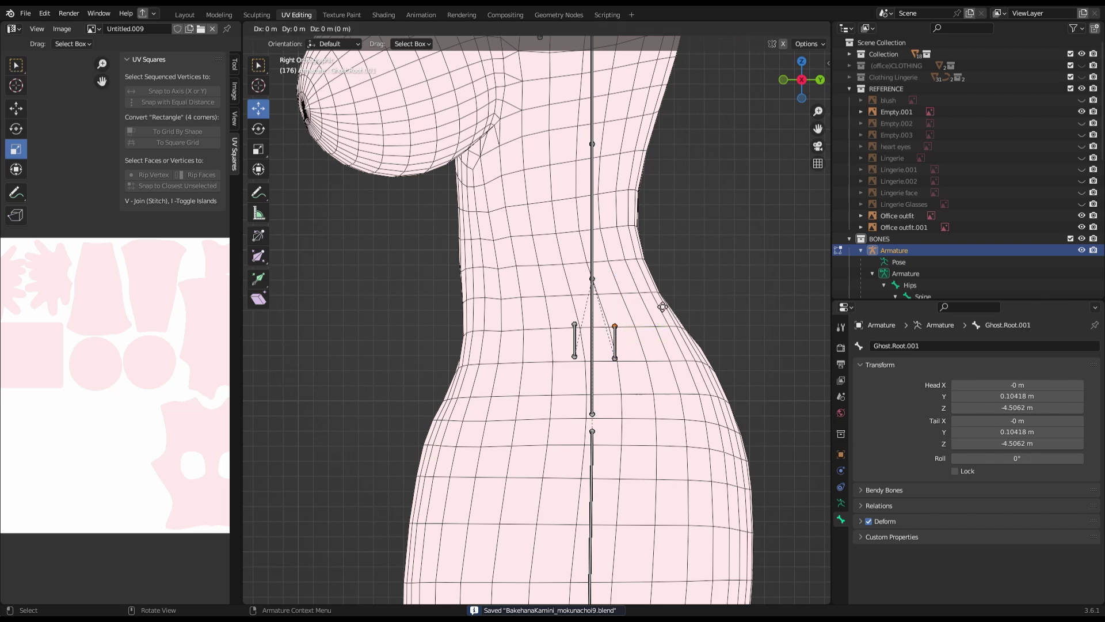
- Parent the Ghost bone to Ghost.Root with Keep Offset and stretch it down the tail
{"action": "right_click", "coordinate": [663, 306]}
{"action": "left_click", "coordinate": [765, 321]}
{"action": "left_click", "coordinate": [676, 325]}
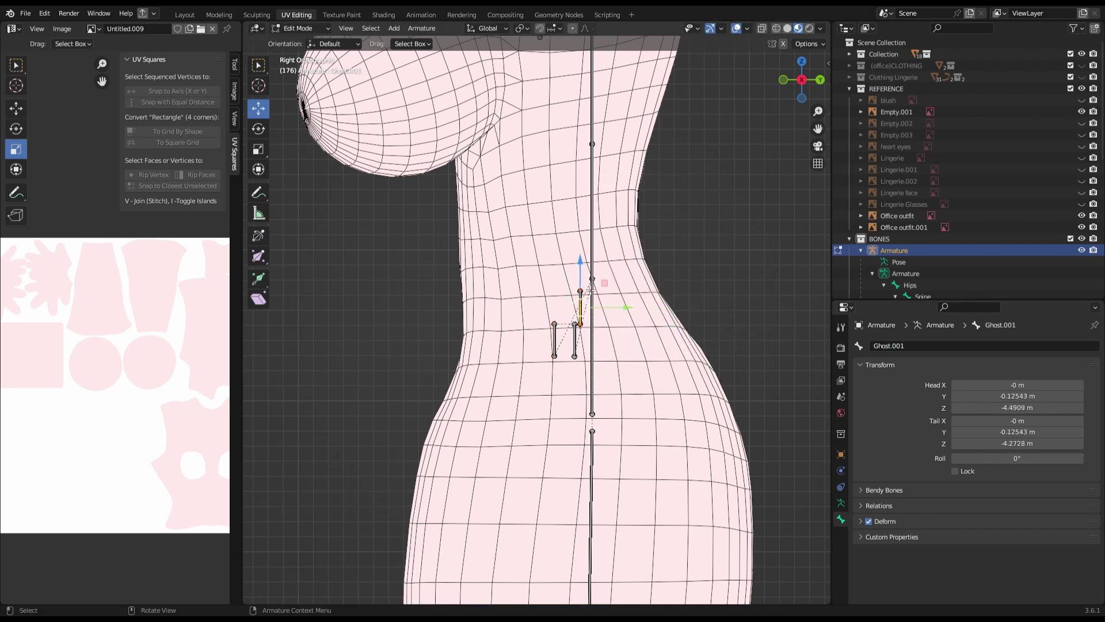
{"action": "left_click_drag", "start_coordinate": [599, 326], "coordinate": [595, 546]}
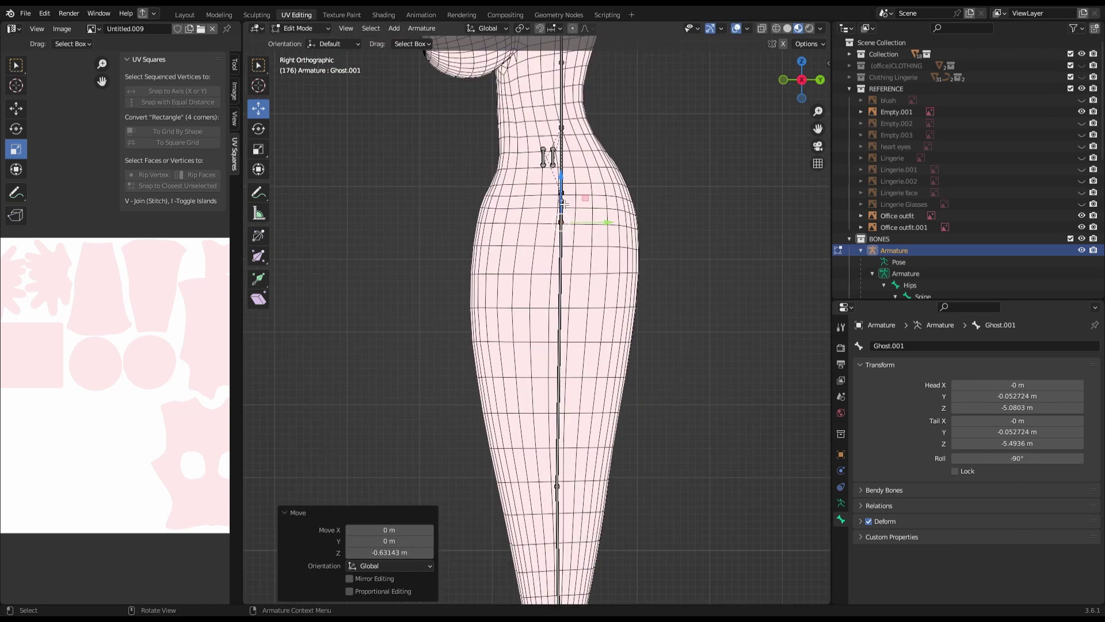
{"action": "scroll", "coordinate": [575, 345], "scroll_direction": "down", "scroll_amount": 3}
{"action": "middle_click_drag", "start_coordinate": [576, 345], "coordinate": [662, 288]}
- From the side view, move the Ghost bone along Y to the tail's centre, then save
{"action": "left_click", "coordinate": [816, 81]}
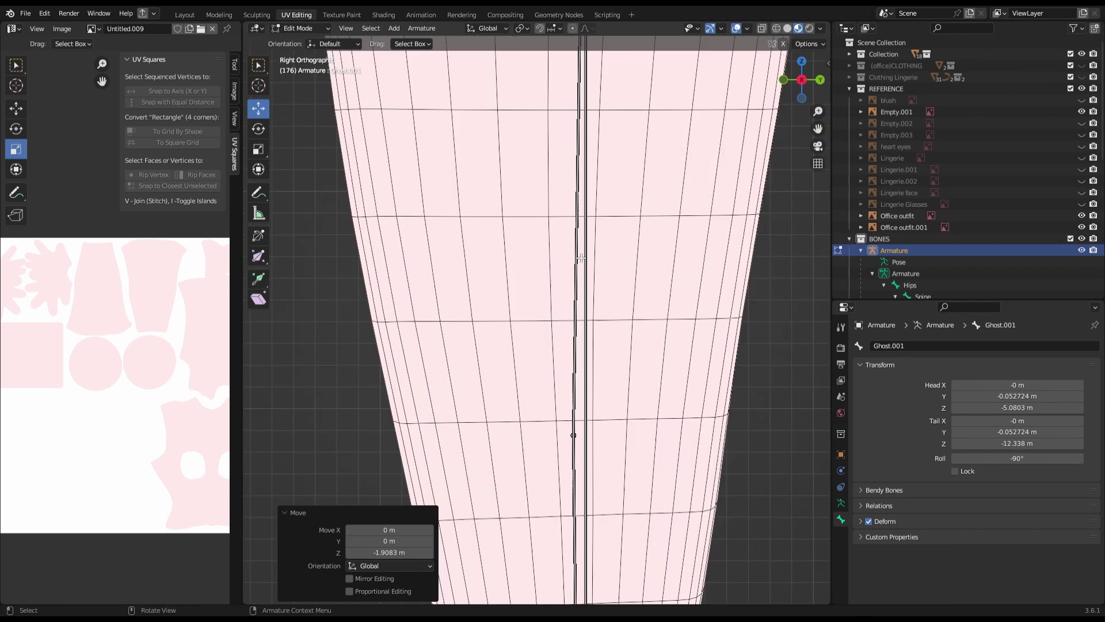
{"action": "key", "text": "g"}
{"action": "key", "text": "y"}
{"action": "left_click", "coordinate": [683, 358]}
{"action": "scroll", "coordinate": [684, 358], "scroll_direction": "up", "scroll_amount": 3}
{"action": "key", "text": "ctrl+s"}
{"action": "scroll", "coordinate": [684, 358], "scroll_direction": "down", "scroll_amount": 3}
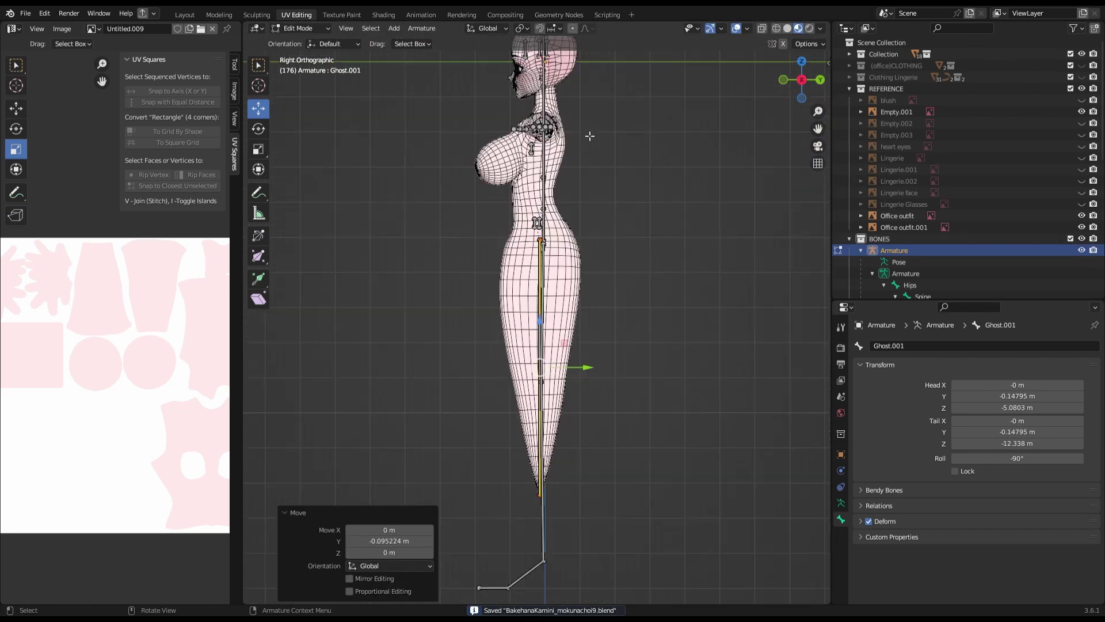
{"action": "scroll", "coordinate": [626, 282], "scroll_direction": "up", "scroll_amount": 3}
{"action": "mouse_move", "coordinate": [683, 358]}
{"action": "middle_mouse_down"}
{"action": "mouse_move", "coordinate": [626, 282]}
{"action": "mouse_move", "coordinate": [675, 286]}
{"action": "middle_mouse_up"}
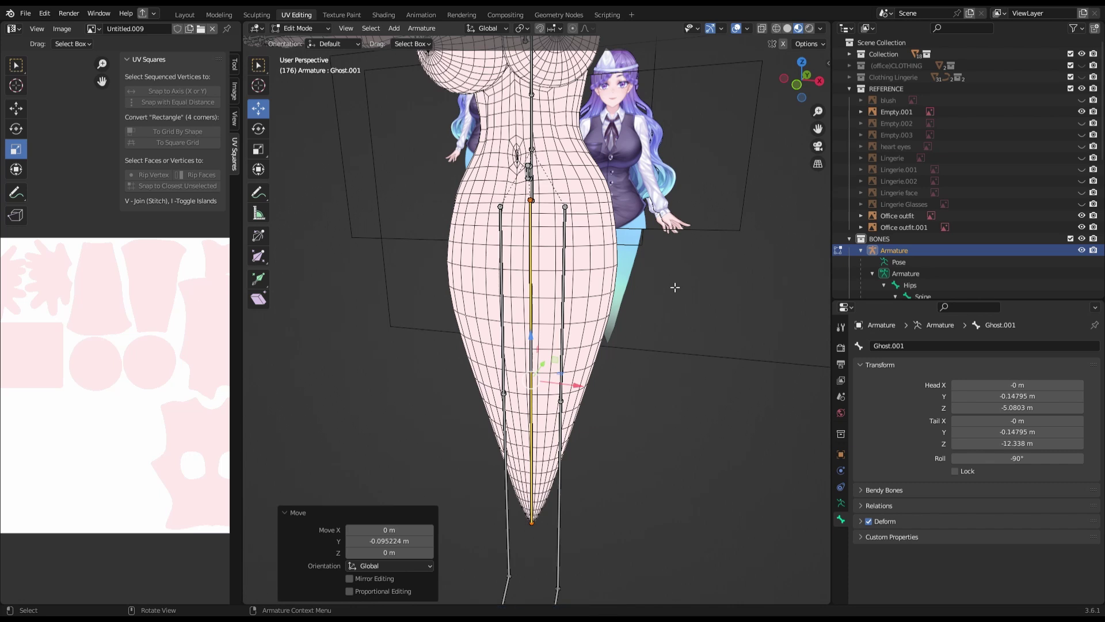
- Subdivide the Ghost bone into a chain with 7 cuts
{"action": "right_click", "coordinate": [664, 118]}
{"action": "left_click", "coordinate": [665, 119]}
{"action": "double_click", "coordinate": [433, 590]}
{"action": "type", "text": "7"}
{"action": "key", "text": "Return"}
{"action": "left_click", "coordinate": [797, 85]}
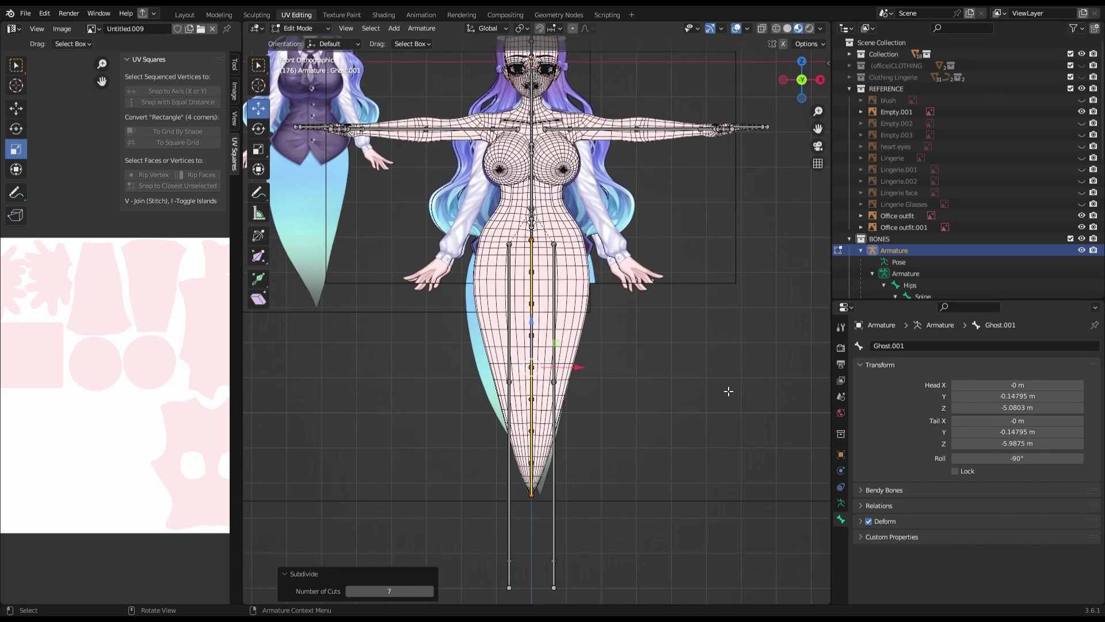
{"action": "scroll", "coordinate": [728, 390], "scroll_direction": "up", "scroll_amount": 3}
{"action": "middle_click_drag", "start_coordinate": [728, 391], "coordinate": [720, 229], "text": "shift"}
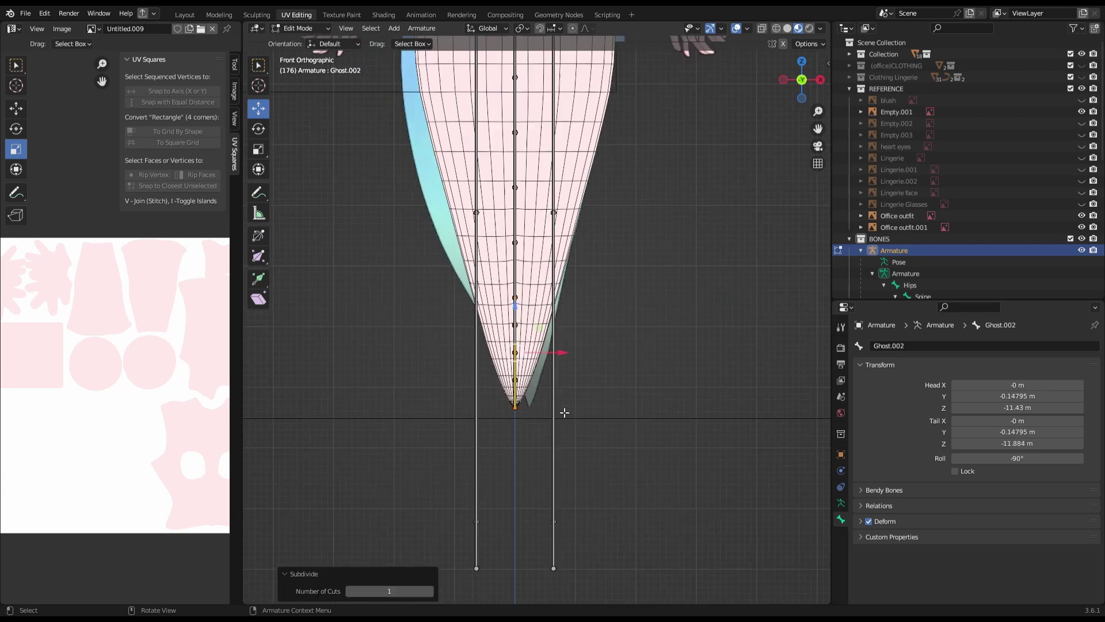
{"action": "scroll", "coordinate": [564, 412], "scroll_direction": "down", "scroll_amount": 3}
- Select the body mesh and enter Weight Paint mode
{"action": "key", "text": "Tab"}
{"action": "left_click", "coordinate": [523, 298]}
{"action": "key", "text": "ctrl+Tab"}
{"action": "middle_click_drag", "start_coordinate": [524, 298], "coordinate": [553, 288]}
- In Front view, paint weight bands for the hip ghost bone, the next bone down and Ghost.005, with a 147 px brush
{"action": "scroll", "coordinate": [541, 287], "scroll_direction": "up", "scroll_amount": 3}
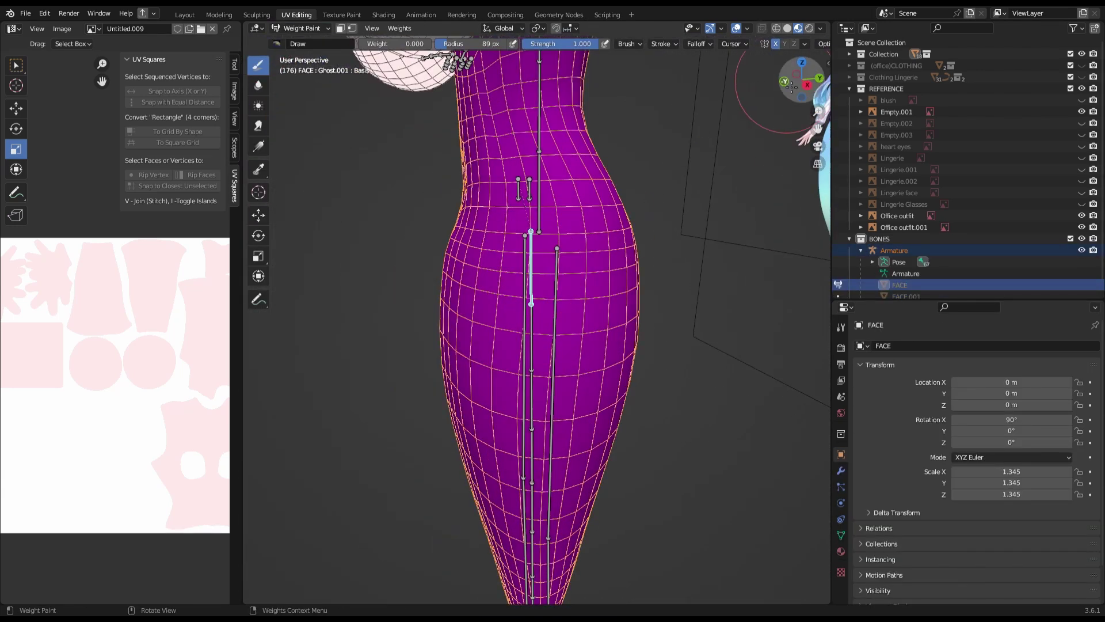
{"action": "key", "text": "KP_1"}
{"action": "scroll", "coordinate": [491, 311], "scroll_direction": "up", "scroll_amount": 3}
{"action": "left_click", "coordinate": [491, 276], "text": "ctrl"}
{"action": "left_click_drag", "start_coordinate": [628, 311], "coordinate": [360, 348]}
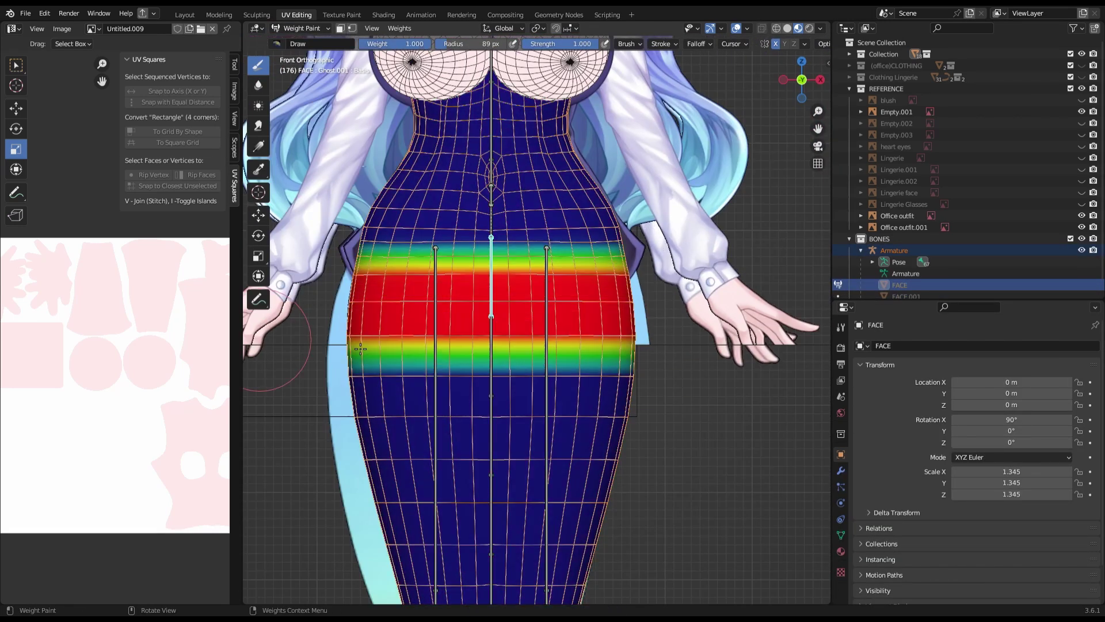
{"action": "scroll", "coordinate": [917, 324], "scroll_direction": "down", "scroll_amount": 5}
{"action": "scroll", "coordinate": [498, 345], "scroll_direction": "down", "scroll_amount": 2}
{"action": "left_click", "coordinate": [498, 414], "text": "ctrl"}
{"action": "left_click_drag", "start_coordinate": [616, 438], "coordinate": [375, 437]}
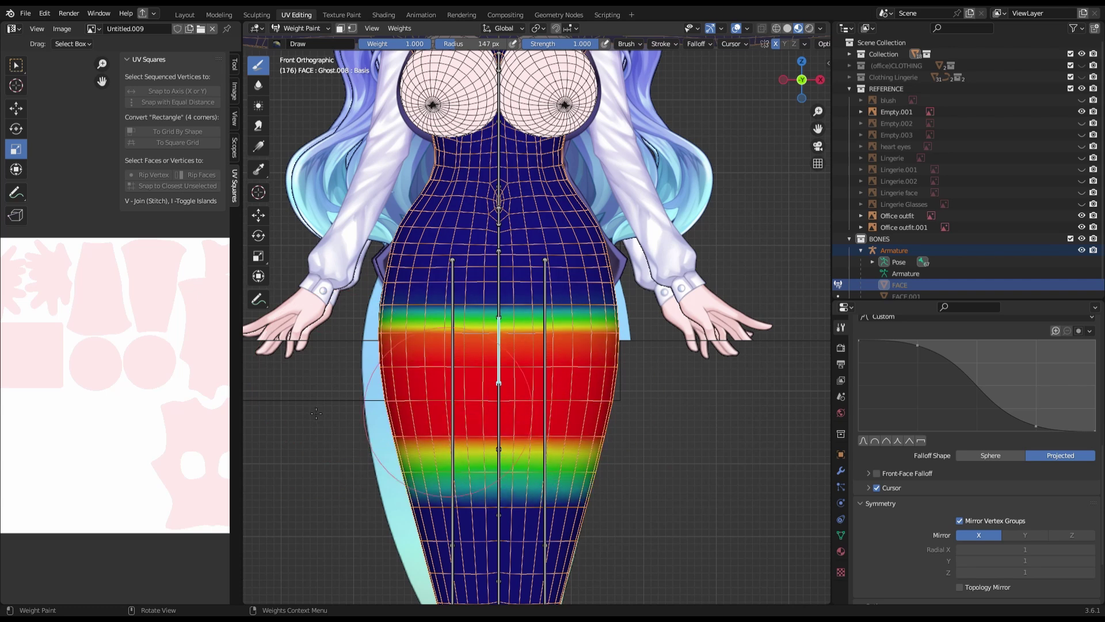
{"action": "key", "text": "f"}
{"action": "left_click", "coordinate": [498, 541], "text": "ctrl"}
{"action": "middle_click_drag", "start_coordinate": [472, 555], "coordinate": [485, 381], "text": "shift"}
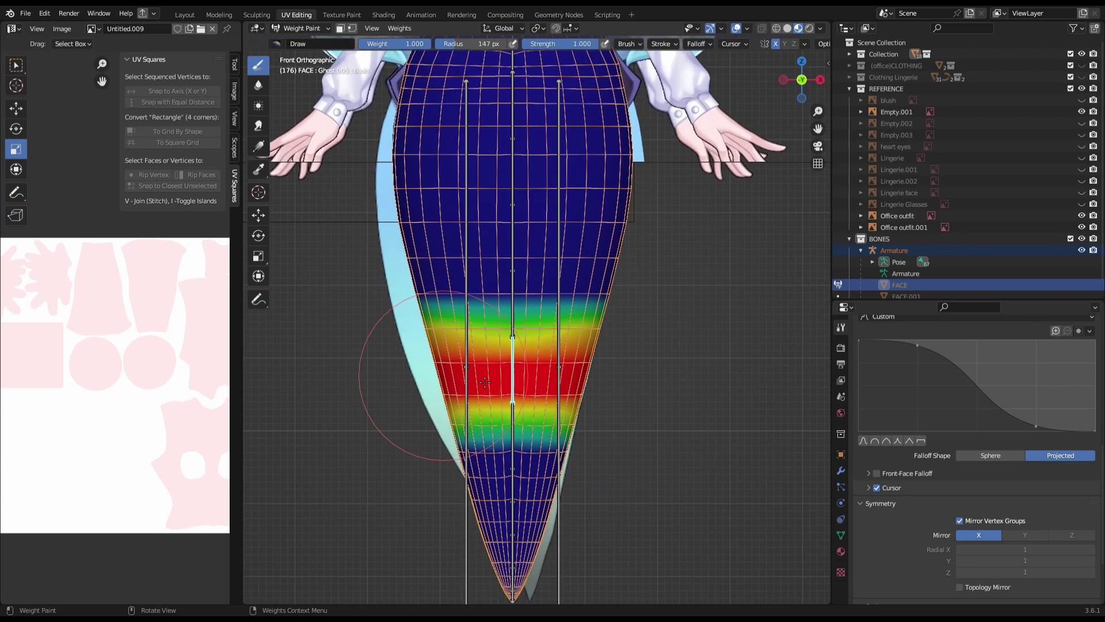
- Paint weights for Ghost.010, for Ghost.009 near the tail tip, and for Ghost.001 over the hip band
{"action": "scroll", "coordinate": [486, 459], "scroll_direction": "up", "scroll_amount": 2}
{"action": "left_click", "coordinate": [488, 477], "text": "ctrl"}
{"action": "scroll", "coordinate": [488, 489], "scroll_direction": "down", "scroll_amount": 1}
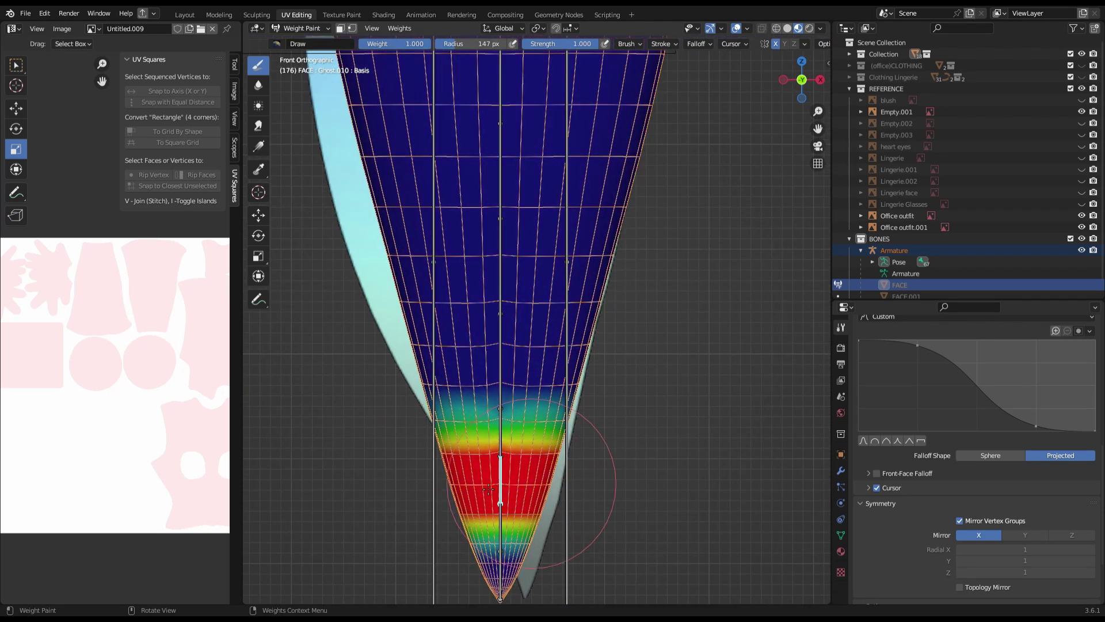
{"action": "left_click", "coordinate": [501, 572], "text": "ctrl"}
{"action": "middle_click_drag", "start_coordinate": [528, 594], "coordinate": [554, 516], "text": "shift"}
{"action": "scroll", "coordinate": [540, 464], "scroll_direction": "down", "scroll_amount": 4}
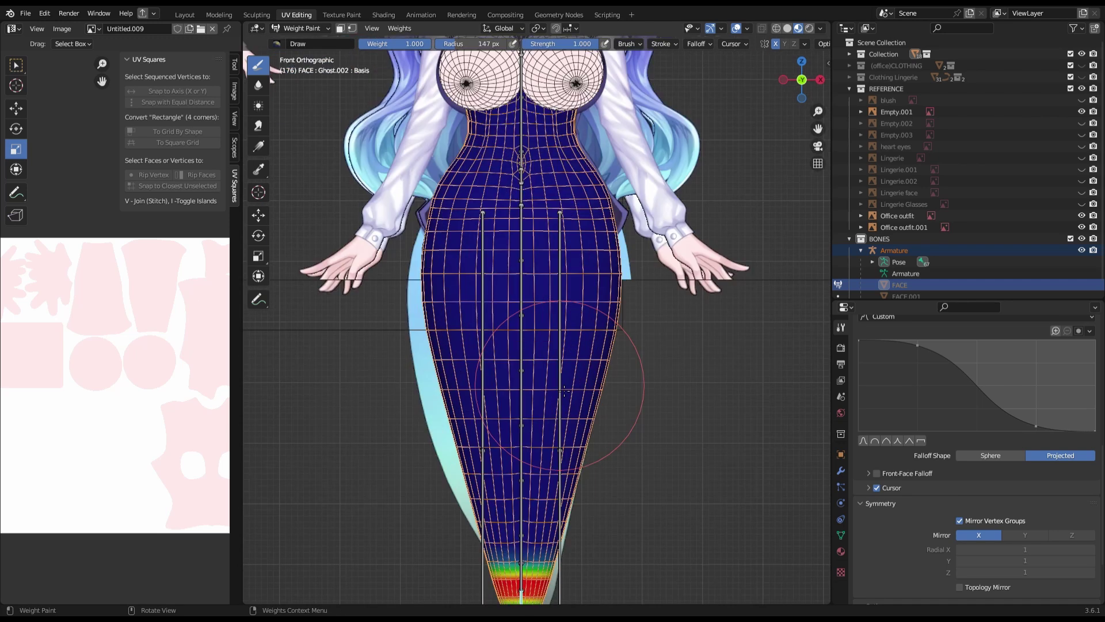
{"action": "left_click", "coordinate": [526, 299], "text": "ctrl"}
{"action": "middle_click_drag", "start_coordinate": [527, 299], "coordinate": [513, 346]}
- Smooth the lower-skirt weights, save, and select the Ghost.004 and Ghost.003 bones
{"action": "key", "text": "KP_1"}
{"action": "scroll", "coordinate": [513, 377], "scroll_direction": "up", "scroll_amount": 1}
{"action": "key", "text": "ctrl+s"}
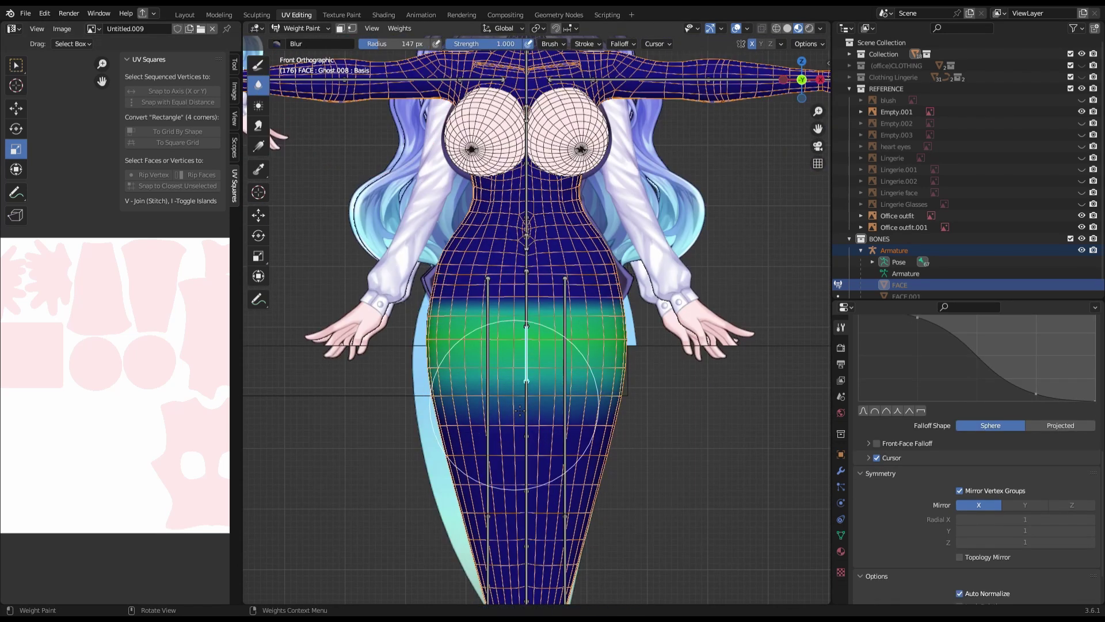
{"action": "middle_click_drag", "start_coordinate": [532, 446], "coordinate": [549, 293], "text": "shift"}
{"action": "left_click", "coordinate": [468, 416], "text": "ctrl"}
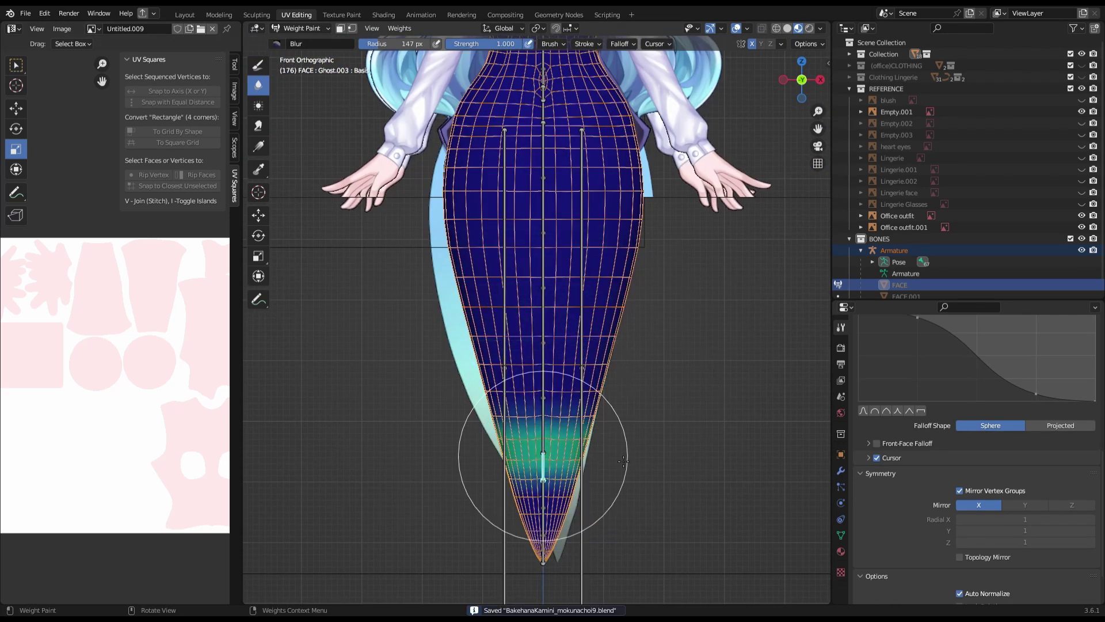
{"action": "left_click", "coordinate": [543, 463], "text": "ctrl"}
{"action": "scroll", "coordinate": [543, 463], "scroll_direction": "down", "scroll_amount": 1}
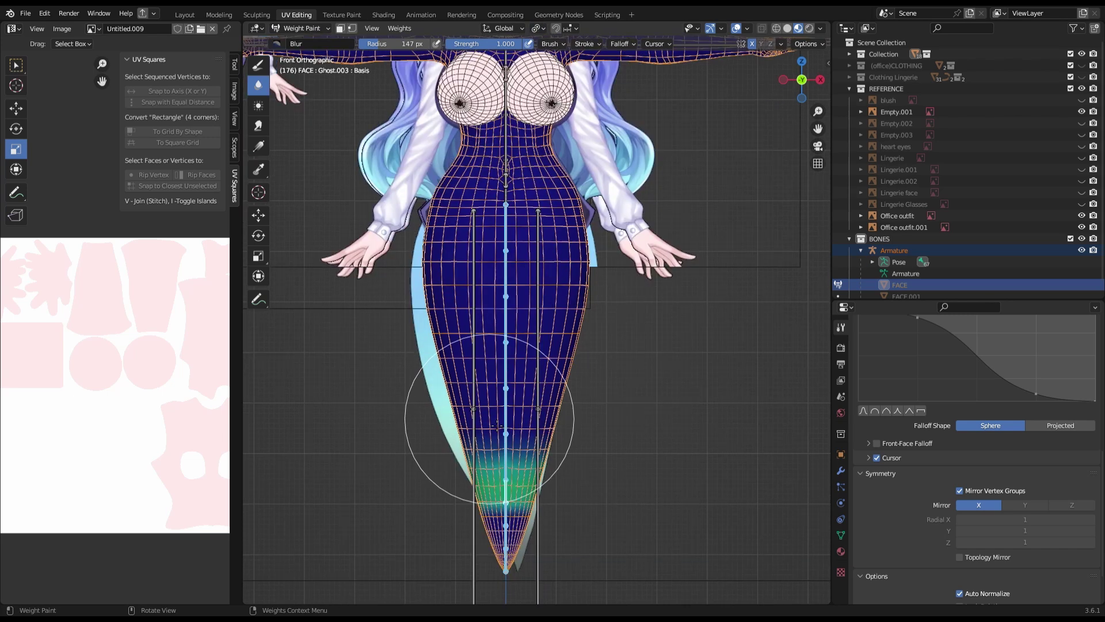
- Rotate a skirt bone to test the bend, check another bone's weights, and save
{"action": "key", "text": "r"}
{"action": "right_click", "coordinate": [531, 451]}
{"action": "left_click", "coordinate": [562, 291], "text": "ctrl"}
{"action": "scroll", "coordinate": [468, 370], "scroll_direction": "up", "scroll_amount": 2}
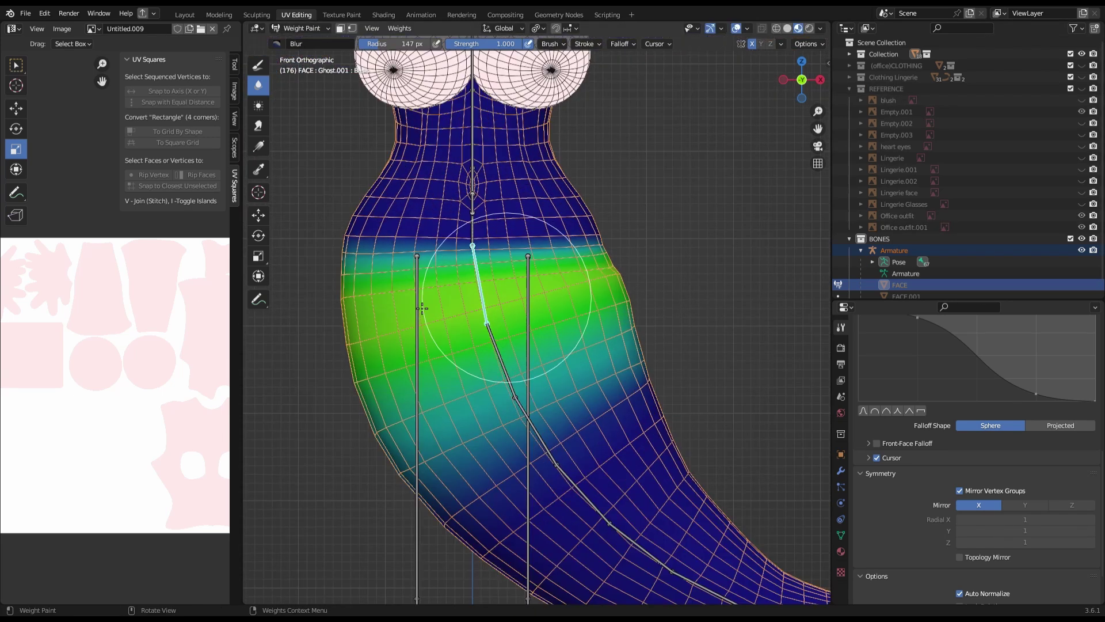
{"action": "left_click", "coordinate": [472, 218], "text": "ctrl"}
{"action": "key", "text": "ctrl+s"}
- Soften the Ghost.007 weights on the bent skirt and select Ghost.003 on the tail
{"action": "left_click", "coordinate": [500, 357], "text": "ctrl"}
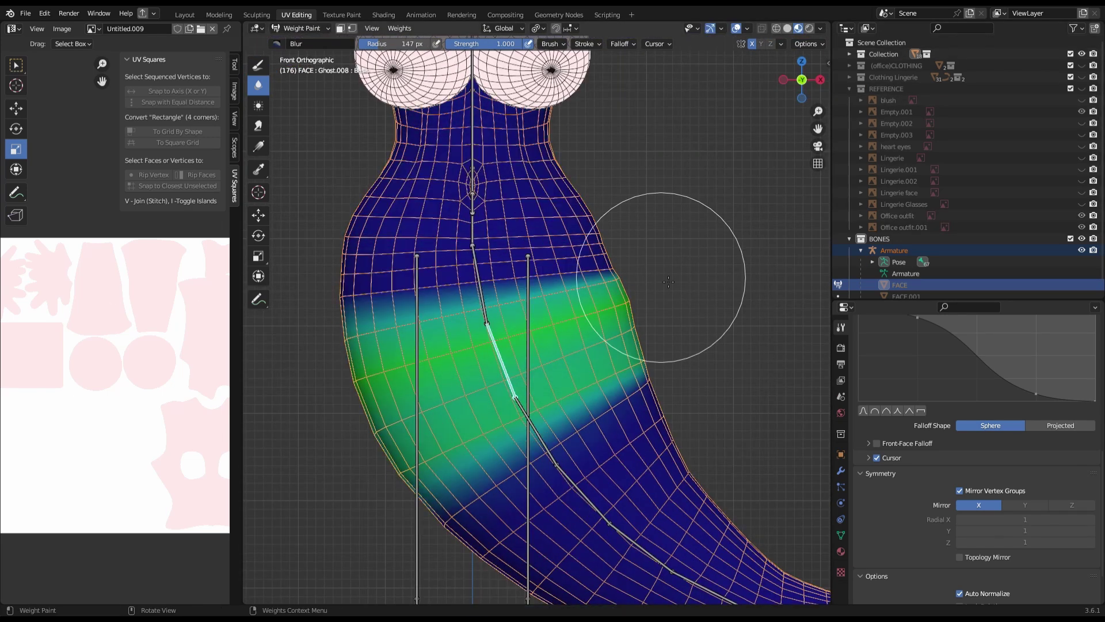
{"action": "left_click", "coordinate": [553, 440], "text": "ctrl"}
{"action": "scroll", "coordinate": [667, 448], "scroll_direction": "down", "scroll_amount": 1}
{"action": "left_click", "coordinate": [685, 458], "text": "ctrl"}
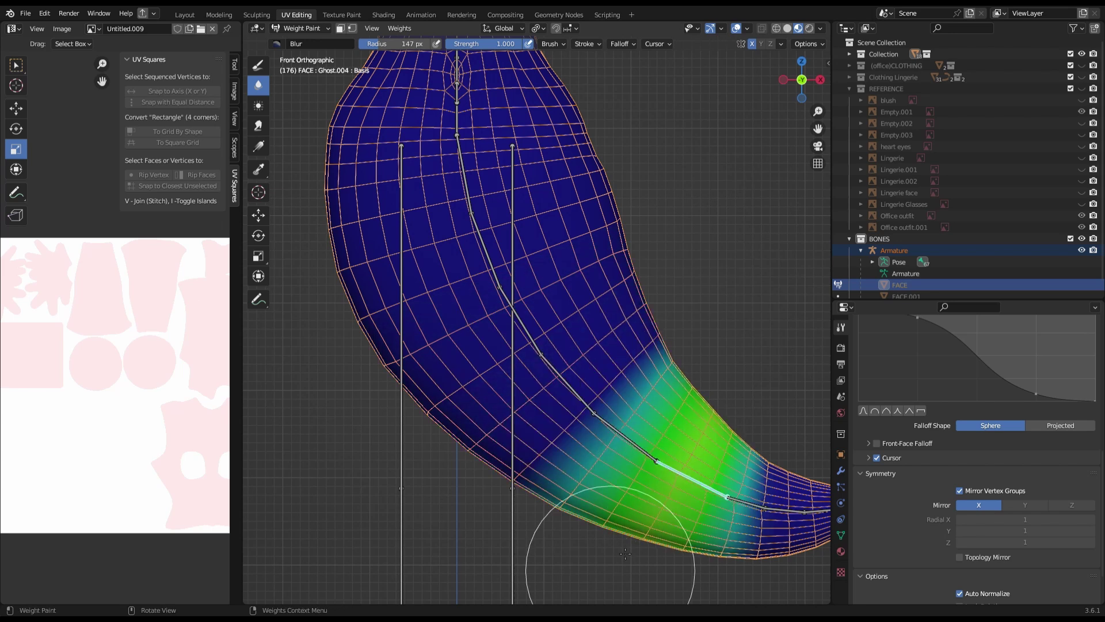
{"action": "scroll", "coordinate": [616, 457], "scroll_direction": "up", "scroll_amount": 2}
{"action": "scroll", "coordinate": [605, 456], "scroll_direction": "down", "scroll_amount": 2}
- Bend the Ghost.010 tail bone, curl the tail with another rotation, and soften the Ghost.008 weights
{"action": "left_click", "coordinate": [584, 383], "text": "ctrl"}
{"action": "key", "text": "r"}
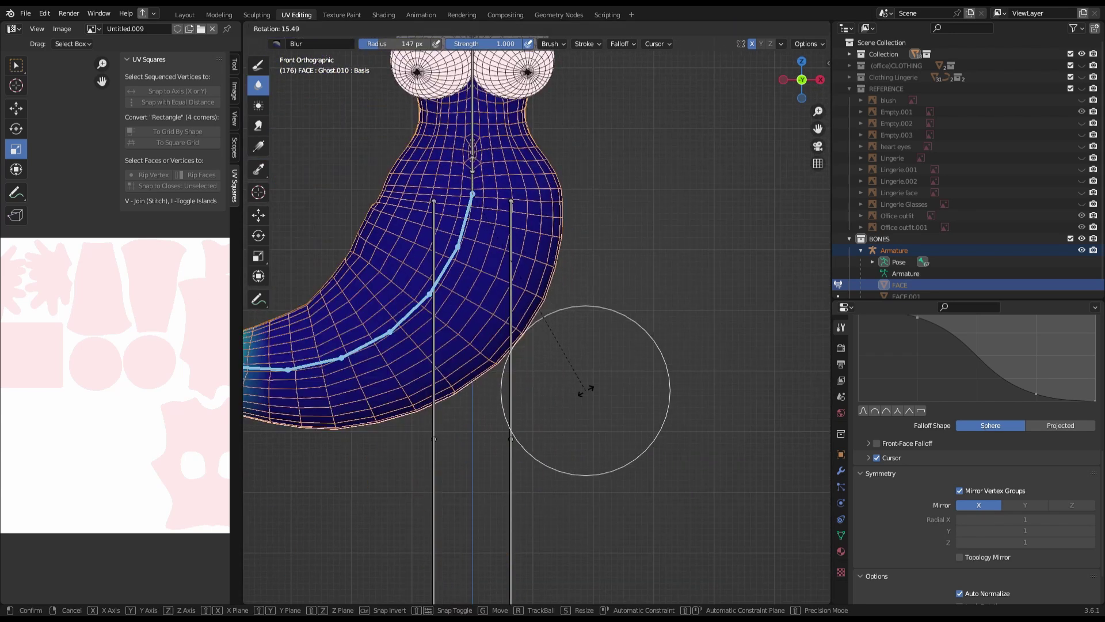
{"action": "left_click", "coordinate": [456, 468]}
{"action": "scroll", "coordinate": [456, 469], "scroll_direction": "up", "scroll_amount": 1}
{"action": "key", "text": "r"}
{"action": "left_click", "coordinate": [575, 460]}
{"action": "scroll", "coordinate": [576, 461], "scroll_direction": "down", "scroll_amount": 1}
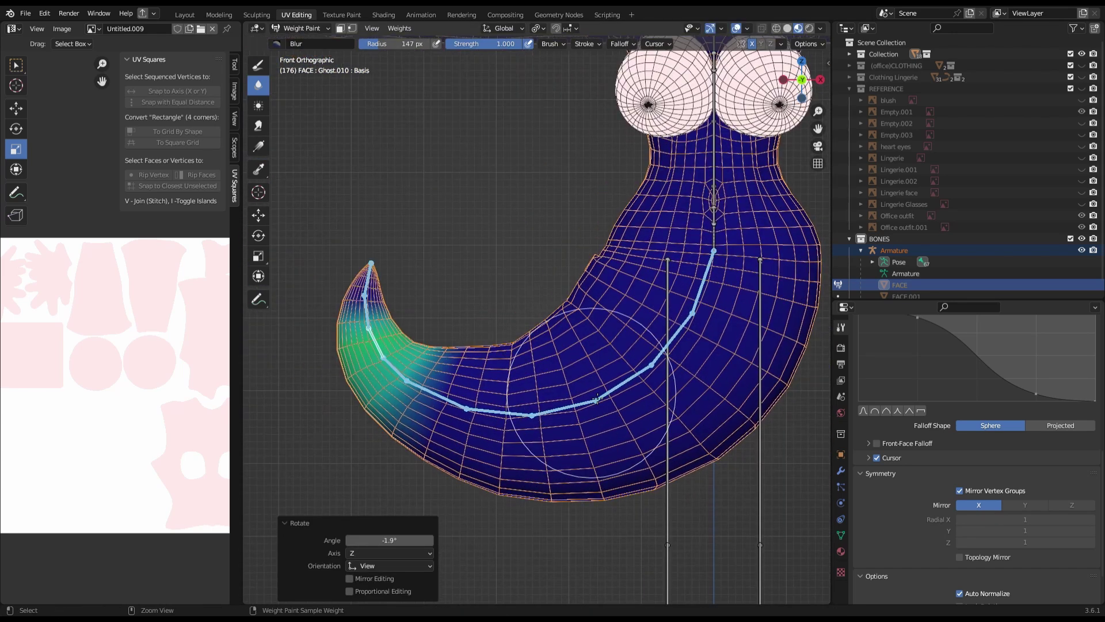
{"action": "left_click", "coordinate": [622, 380], "text": "ctrl"}
{"action": "scroll", "coordinate": [556, 348], "scroll_direction": "up", "scroll_amount": 2}
- Set the brush Falloff Shape to Projected, then test-bend a skirt bone and reset it with Alt+R
{"action": "left_click", "coordinate": [1060, 425]}
{"action": "scroll", "coordinate": [978, 403], "scroll_direction": "up", "scroll_amount": 5}
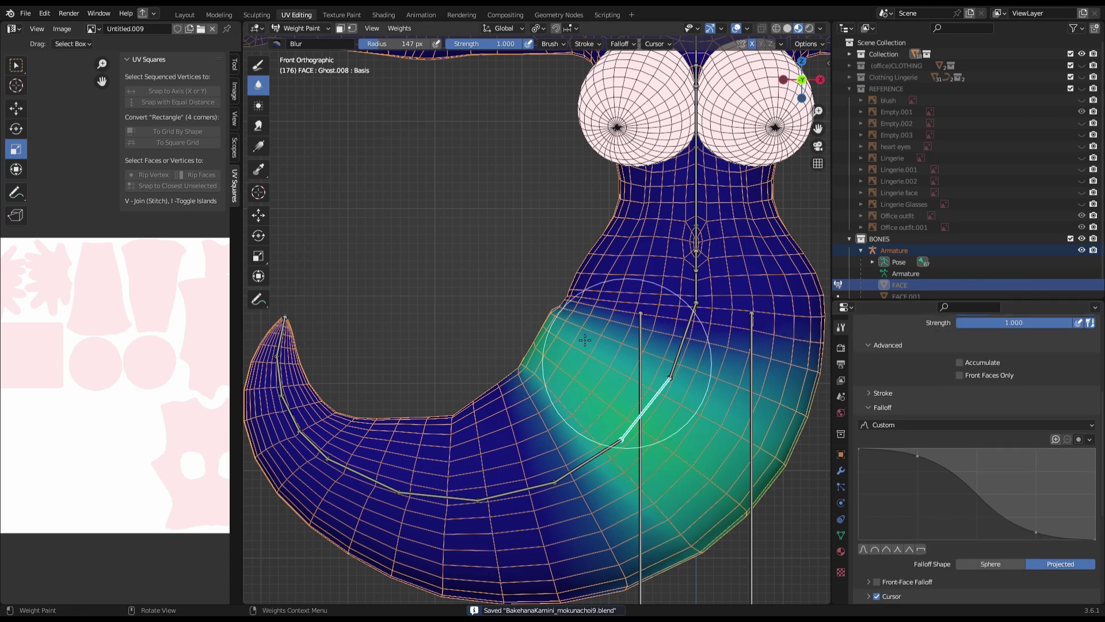
{"action": "scroll", "coordinate": [661, 403], "scroll_direction": "down", "scroll_amount": 1}
{"action": "left_click", "coordinate": [670, 374], "text": "ctrl"}
{"action": "key", "text": "alt+r"}
{"action": "key", "text": "r"}
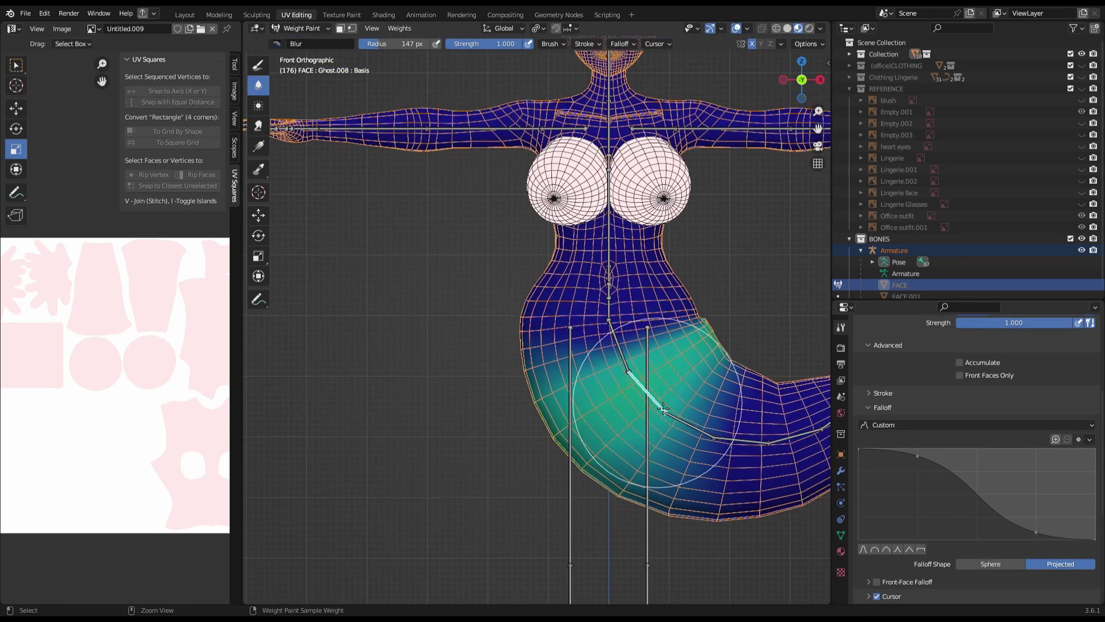
{"action": "scroll", "coordinate": [679, 417], "scroll_direction": "up", "scroll_amount": 2}
{"action": "key", "text": "alt+r"}
{"action": "scroll", "coordinate": [670, 432], "scroll_direction": "down", "scroll_amount": 2}
- Select the next skirt bone down, save, and move on to the Blur brush
{"action": "key", "text": "ctrl+s"}
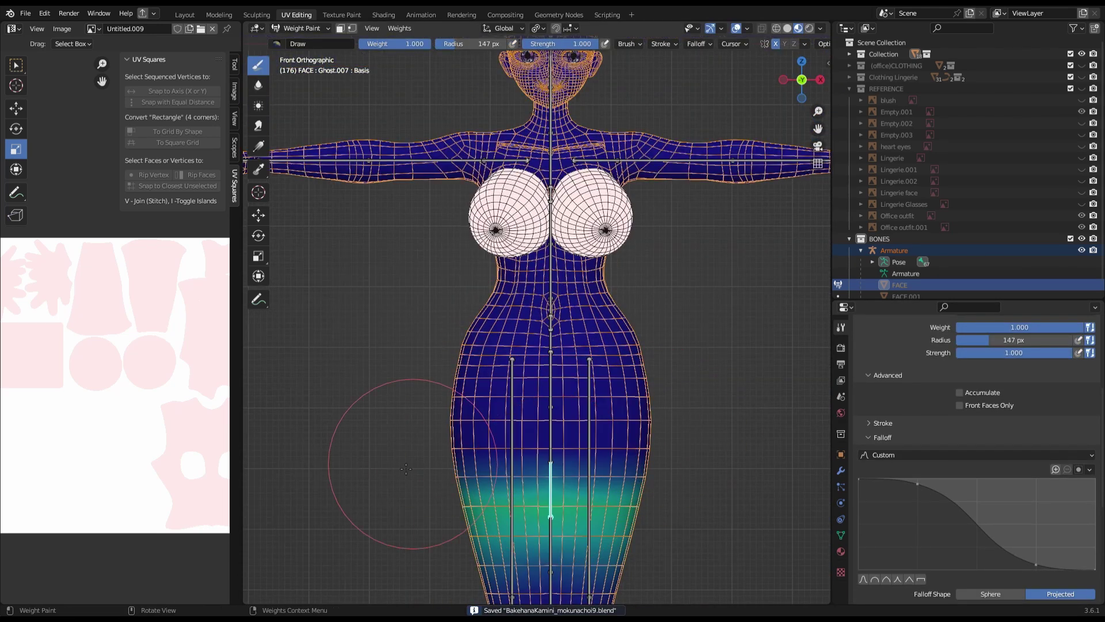
{"action": "left_click", "coordinate": [550, 541], "text": "ctrl"}
{"action": "scroll", "coordinate": [679, 421], "scroll_direction": "down", "scroll_amount": 2, "text": "shift"}
{"action": "key", "text": "ctrl+s"}
{"action": "left_click", "coordinate": [258, 86]}
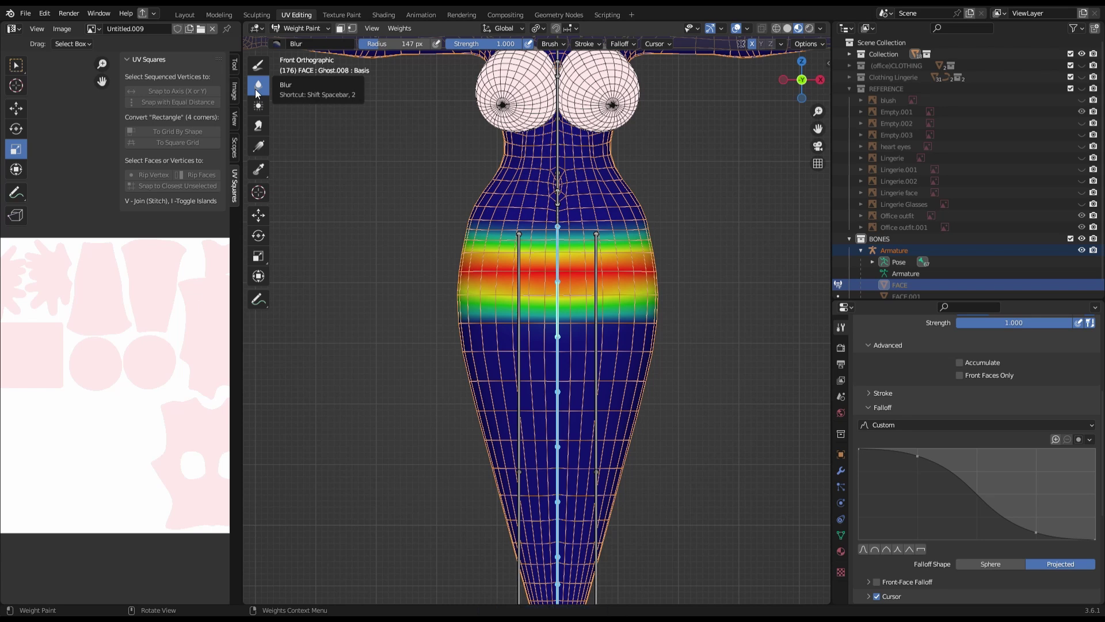
- Blur the hard Ghost.008 band on the hips, then test the tail bend with a −24.2° rotation in Right view
{"action": "left_click_drag", "start_coordinate": [535, 276], "coordinate": [577, 279]}
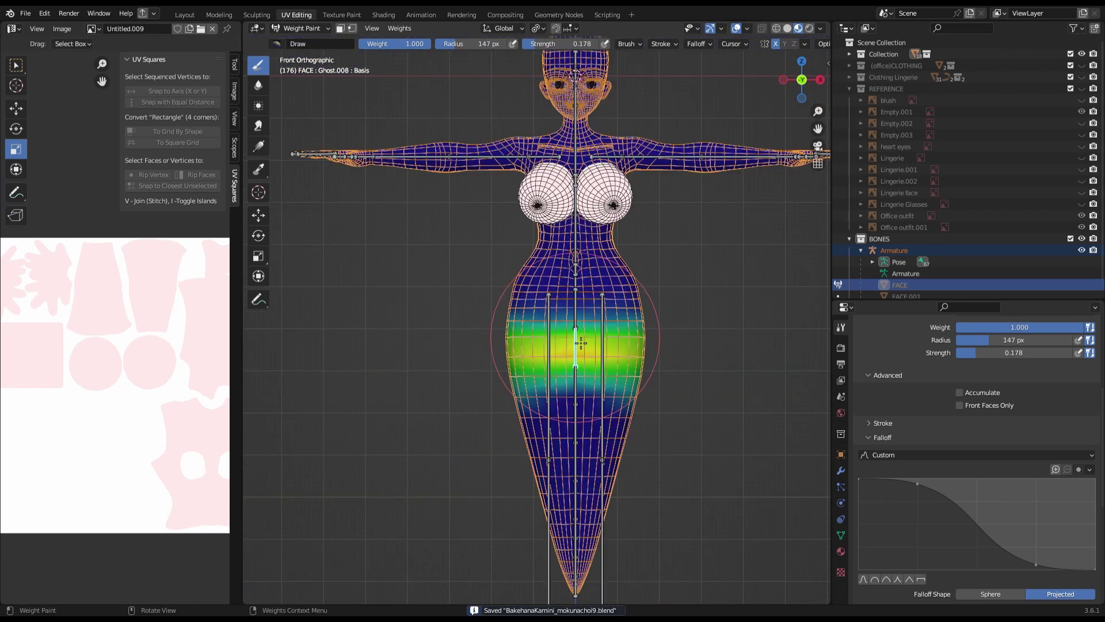
{"action": "key", "text": "KP_3"}
{"action": "key", "text": "r"}
{"action": "left_click", "coordinate": [645, 495]}
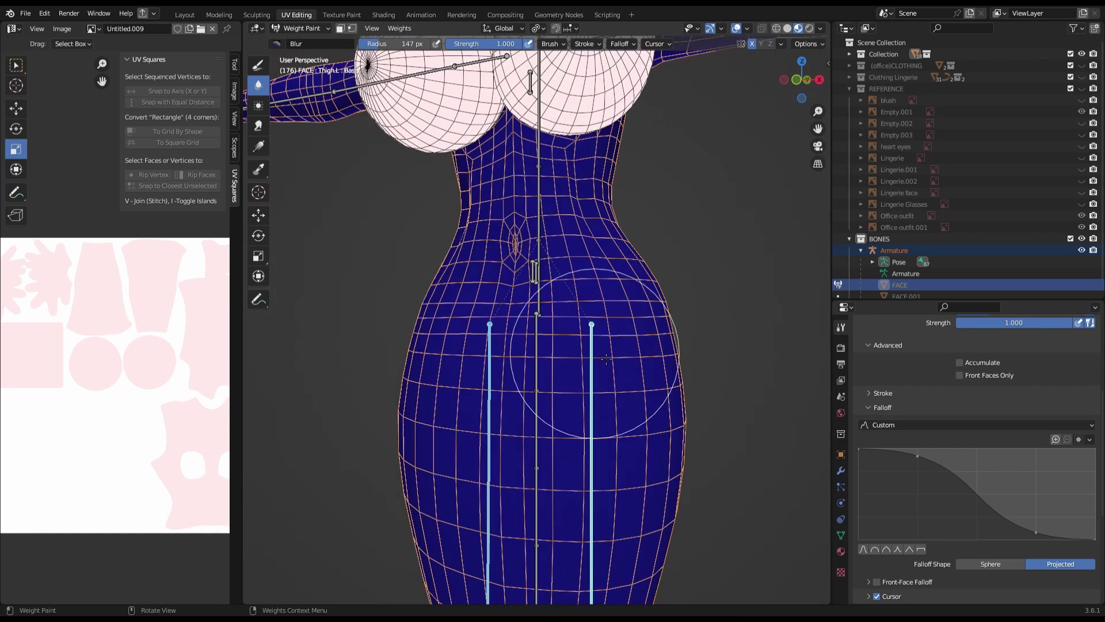
{"action": "key", "text": "ctrl+s"}
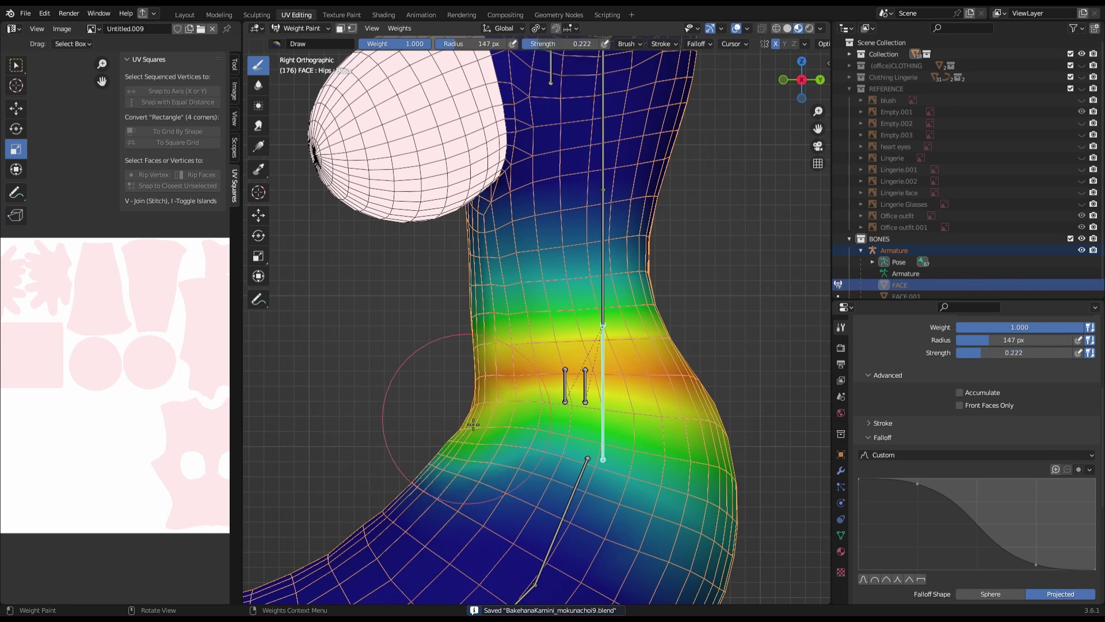
{"action": "scroll", "coordinate": [473, 424], "scroll_direction": "down", "scroll_amount": 5}
- In Front view, paint weight along the middle of the tail and step back to earlier bones in the chain
{"action": "left_click", "coordinate": [796, 81]}
{"action": "scroll", "coordinate": [686, 398], "scroll_direction": "up", "scroll_amount": 2}
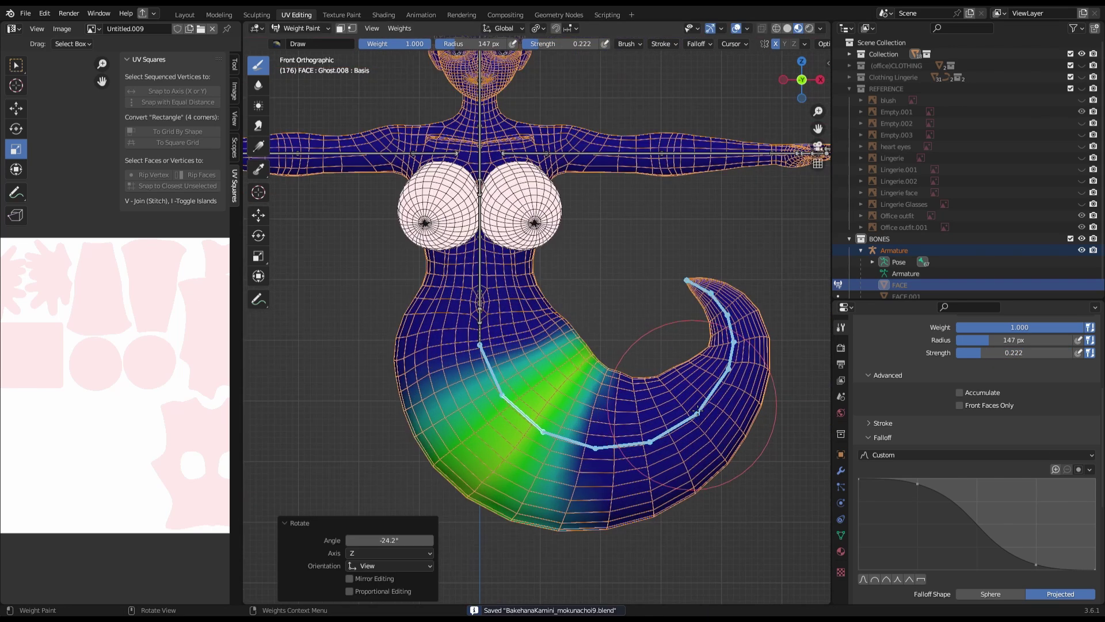
{"action": "scroll", "coordinate": [687, 397], "scroll_direction": "up", "scroll_amount": 3}
{"action": "left_click_drag", "start_coordinate": [707, 450], "coordinate": [659, 421]}
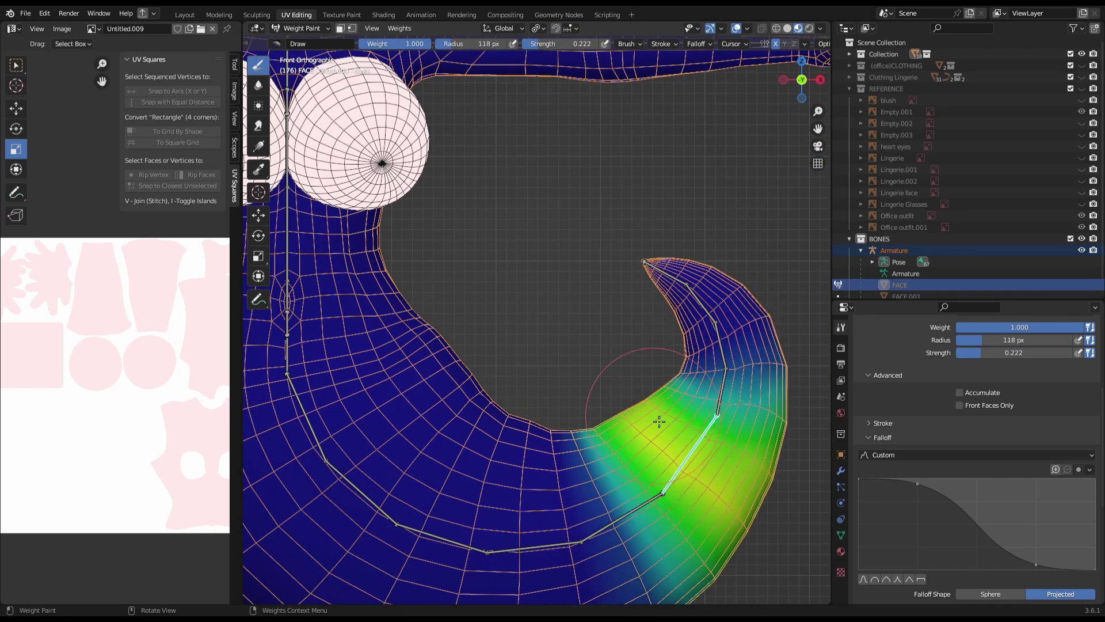
{"action": "key", "text": "bracketleft"}
{"action": "key", "text": "bracketleft"}
{"action": "key", "text": "bracketleft"}
{"action": "scroll", "coordinate": [552, 403], "scroll_direction": "up", "scroll_amount": 2}
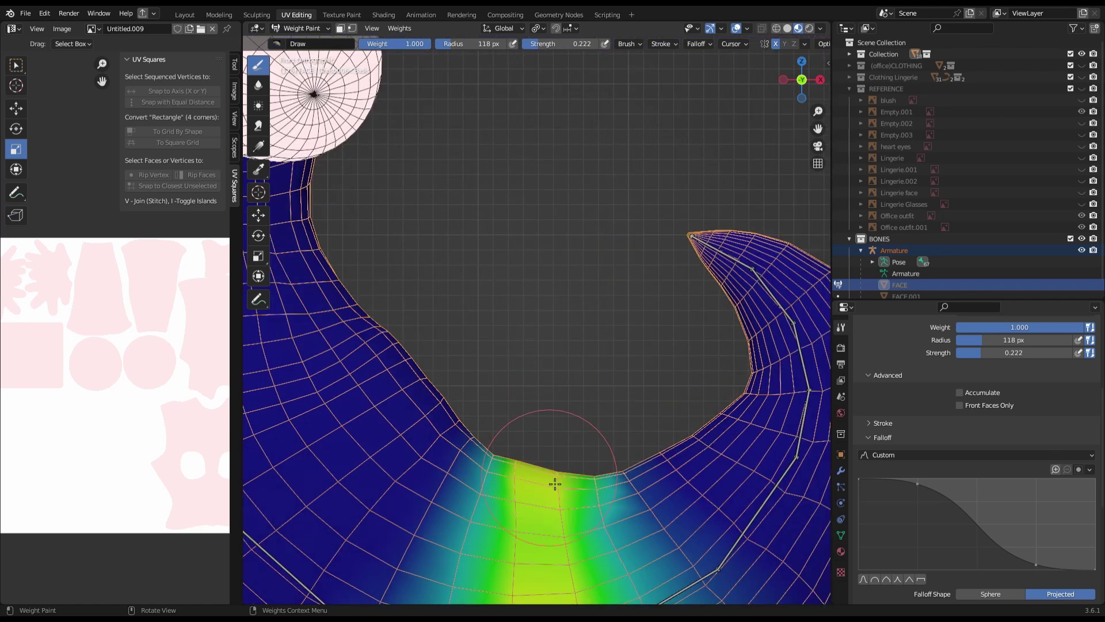
{"action": "scroll", "coordinate": [569, 393], "scroll_direction": "down", "scroll_amount": 2}
{"action": "key", "text": "bracketleft"}
{"action": "scroll", "coordinate": [503, 362], "scroll_direction": "down", "scroll_amount": 3}
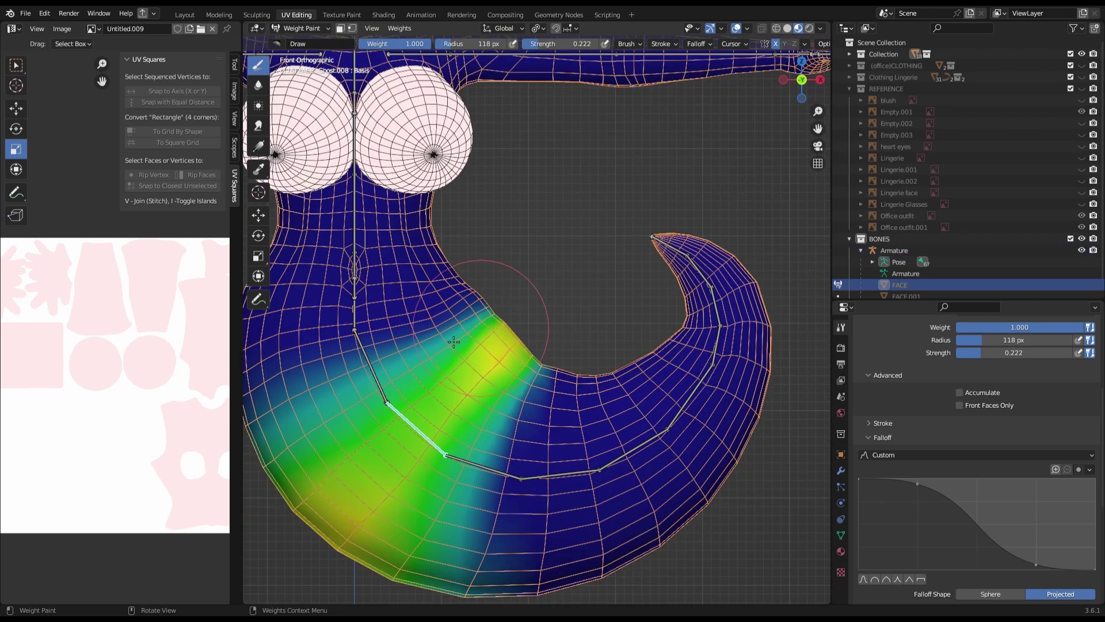
- Blur and save, move to the next tail bone, and lower the Draw brush strength to 0.341
{"action": "key", "text": "ctrl+s"}
{"action": "scroll", "coordinate": [500, 354], "scroll_direction": "up", "scroll_amount": 2}
{"action": "key", "text": "shift+space"}
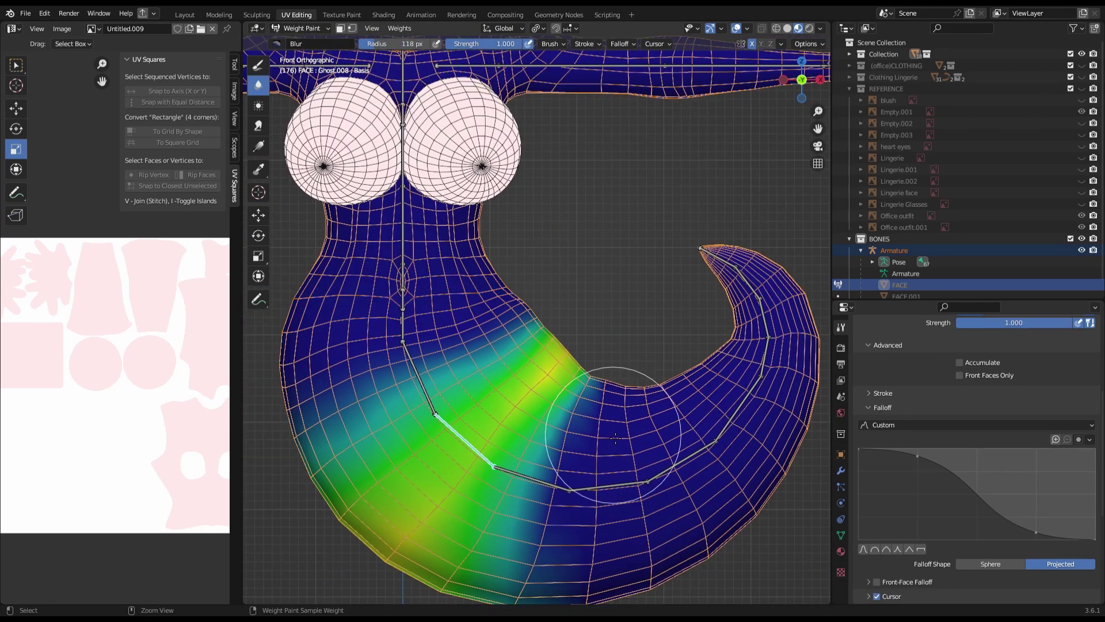
{"action": "key", "text": "bracketright"}
{"action": "key", "text": "bracketright"}
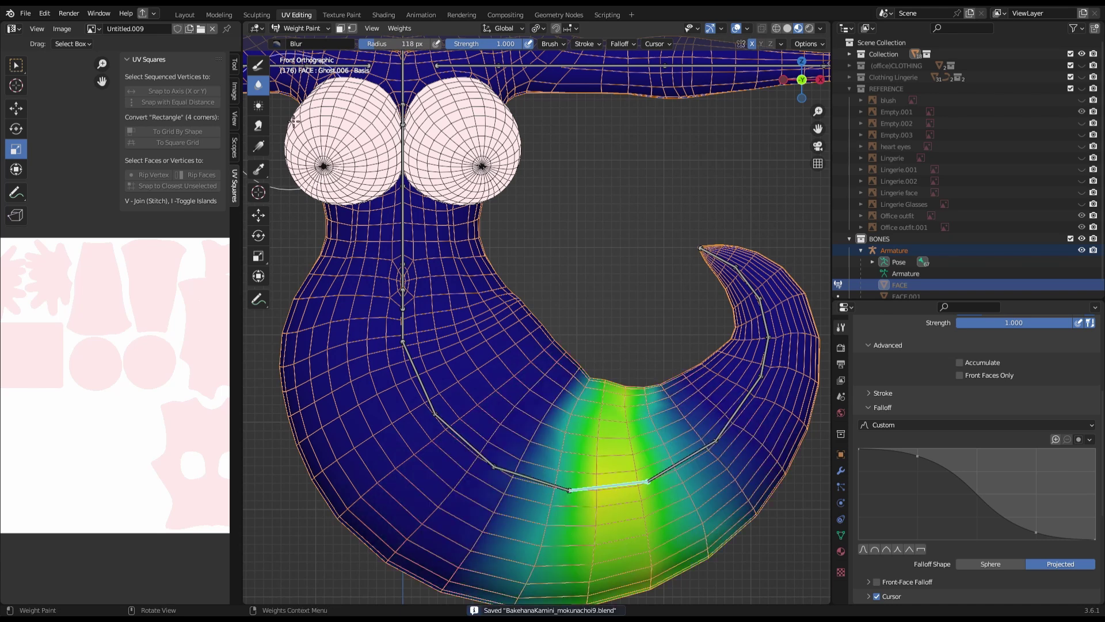
{"action": "left_click", "coordinate": [257, 66]}
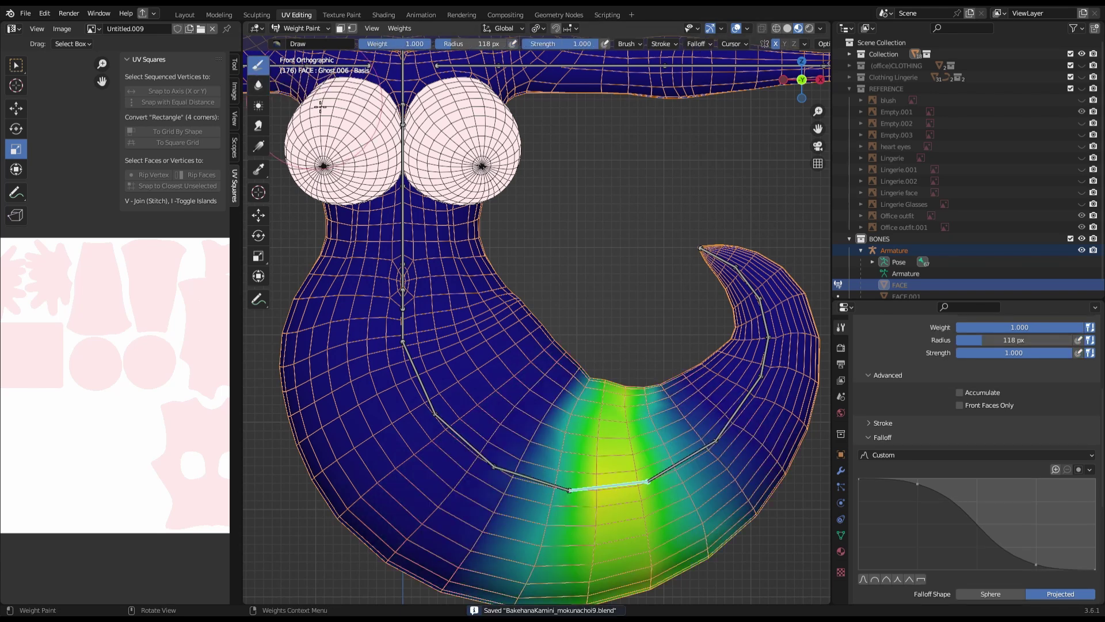
{"action": "key", "text": "shift+f"}
{"action": "left_click", "coordinate": [643, 423]}
- Blur the previous tail bone's weights, check the tail bend, and save the file
{"action": "key", "text": "bracketleft"}
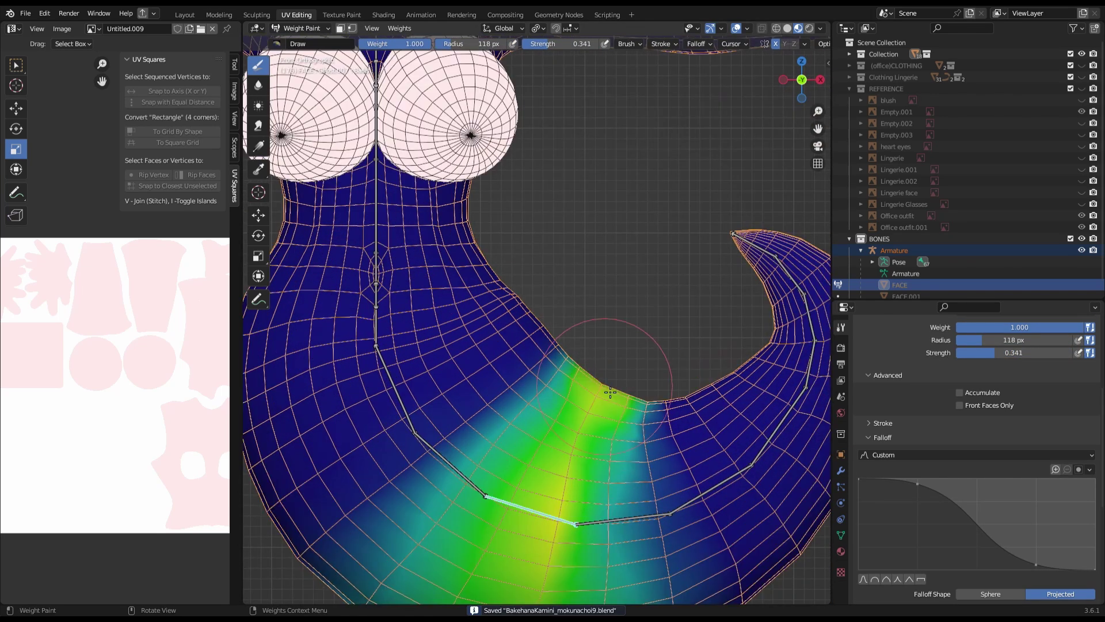
{"action": "left_click", "coordinate": [259, 86]}
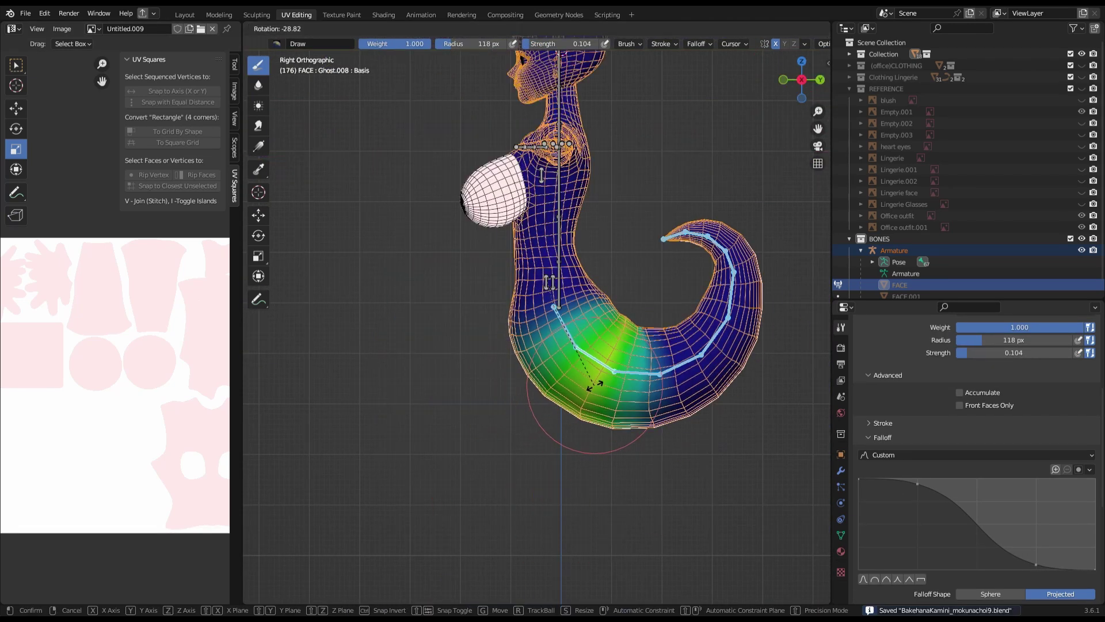
{"action": "left_click", "coordinate": [253, 84]}
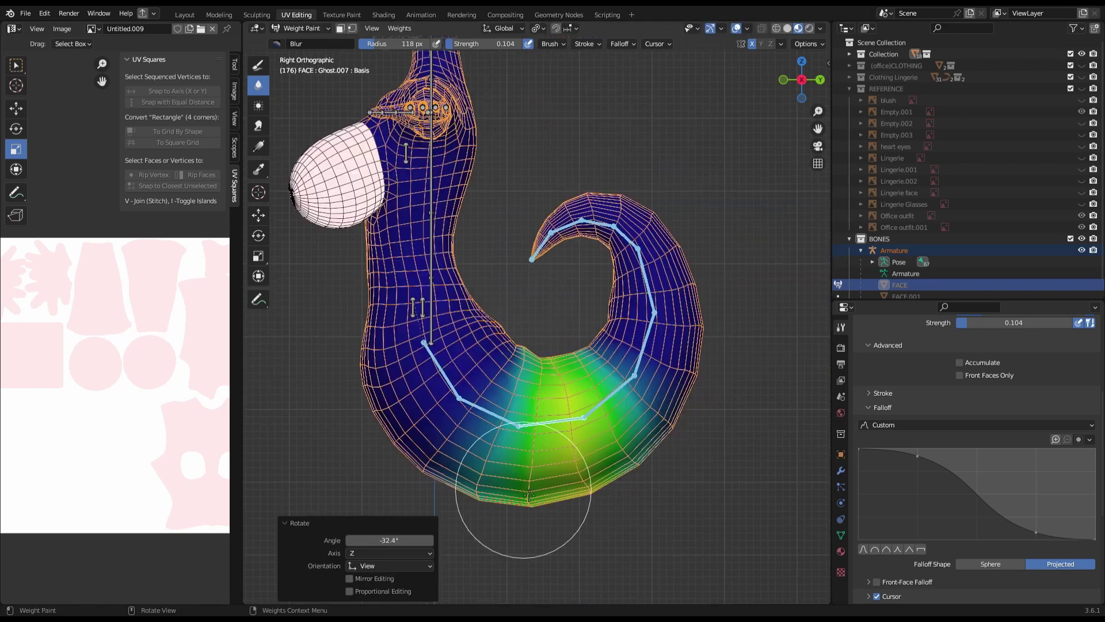
{"action": "scroll", "coordinate": [593, 445], "scroll_direction": "up", "scroll_amount": 5}
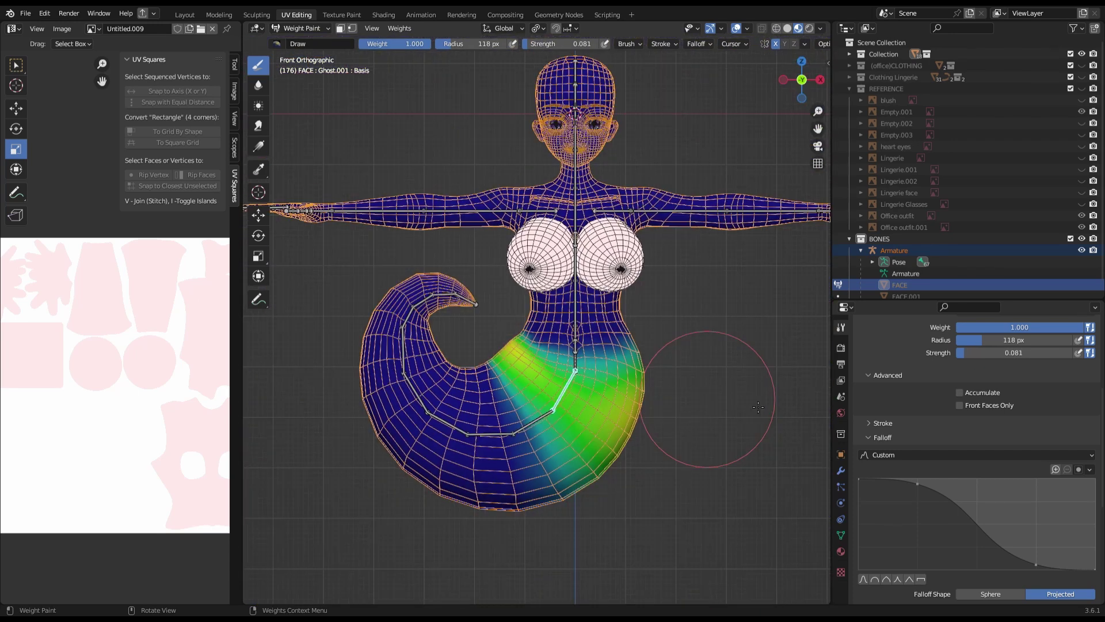
{"action": "key", "text": "ctrl+s"}
- Parent Breast.L to Breast.Root with Keep Offset and move it 0.37254 m along X
{"action": "left_click", "coordinate": [326, 29]}
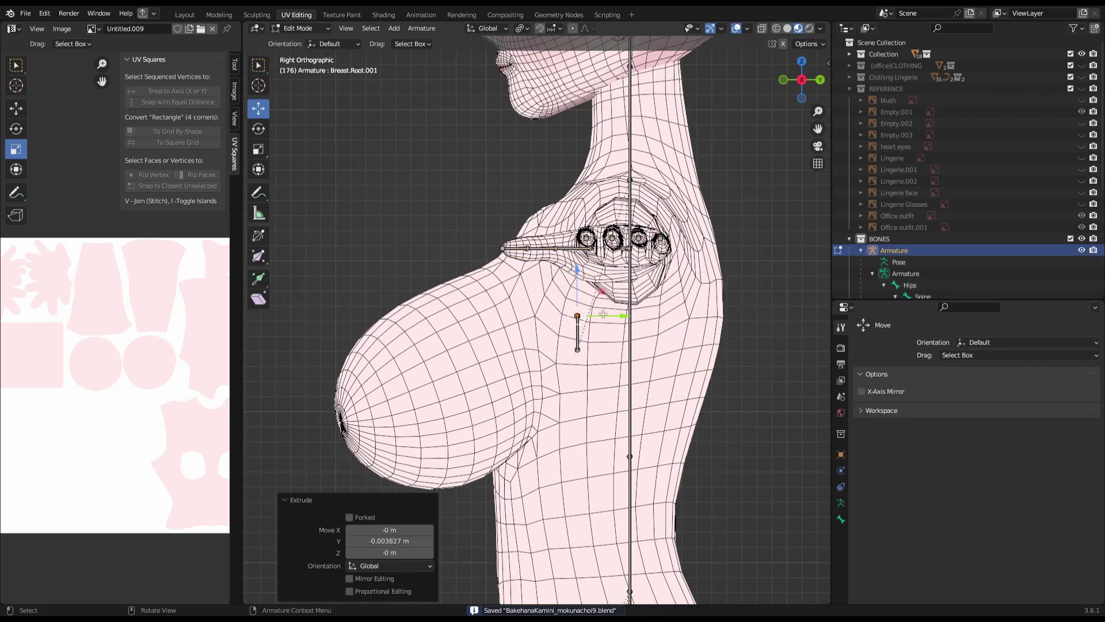
{"action": "right_click", "coordinate": [645, 281]}
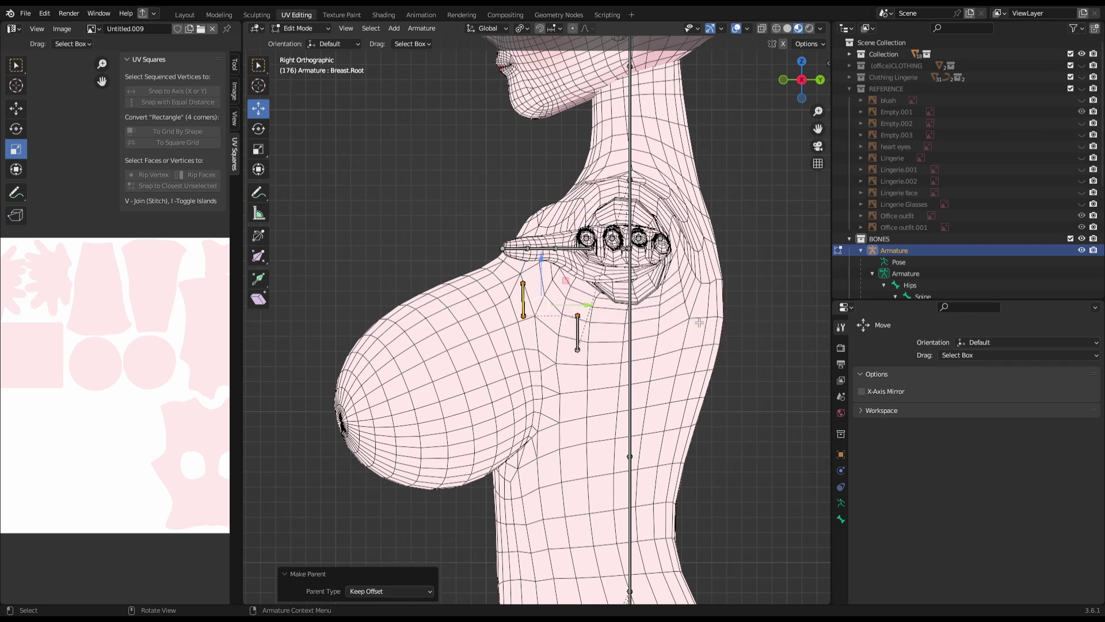
{"action": "key", "text": "KP_7"}
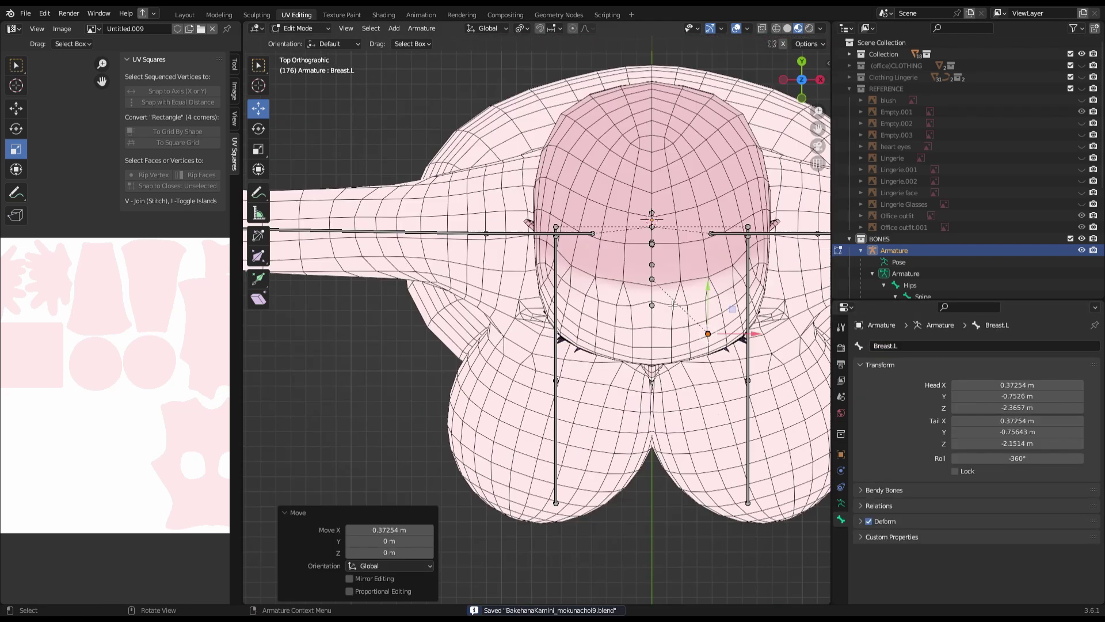
{"action": "key", "text": "KP_3"}
{"action": "key", "text": "g"}
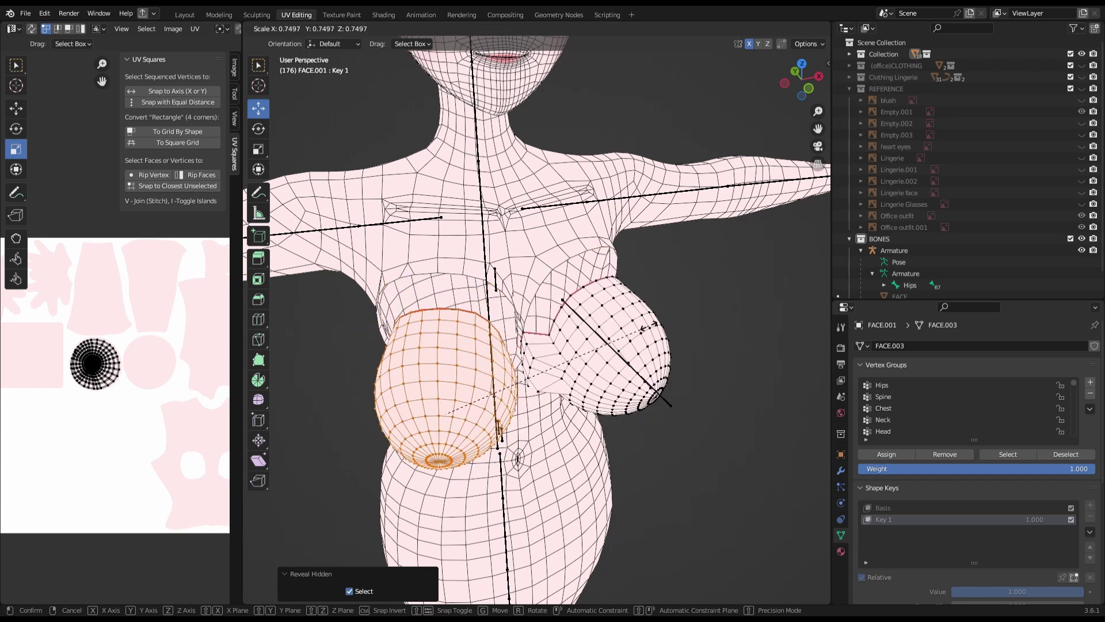
- Weight paint the body, test-rotate the breast bone, then reselect the body and make Breast.R the active group
{"action": "left_click", "coordinate": [305, 90]}
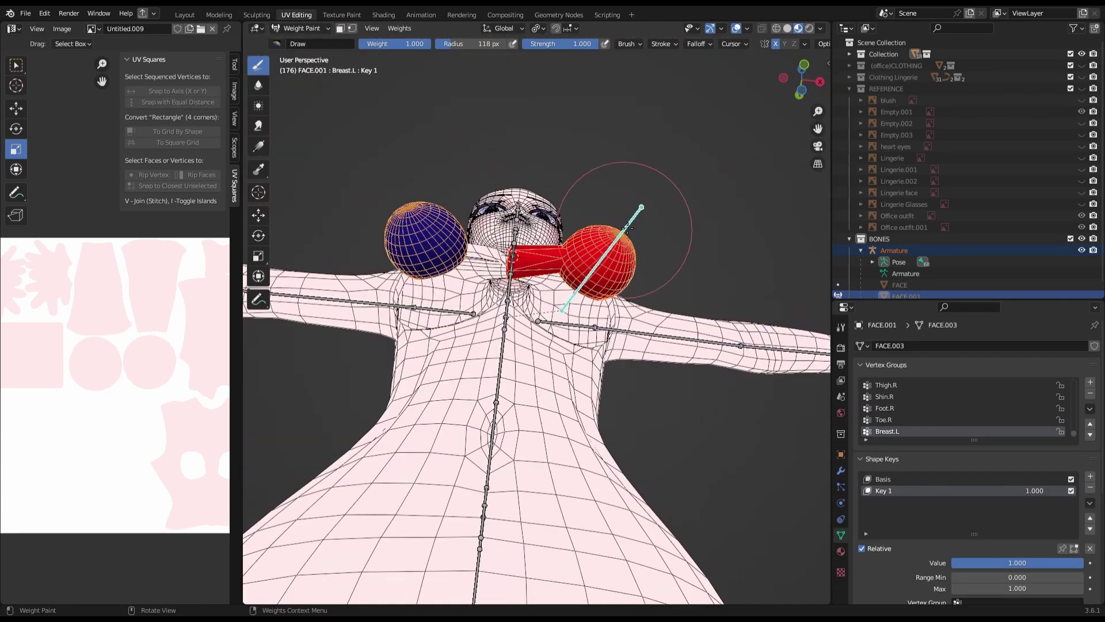
{"action": "key", "text": "ctrl+s"}
{"action": "key", "text": "ctrl+z"}
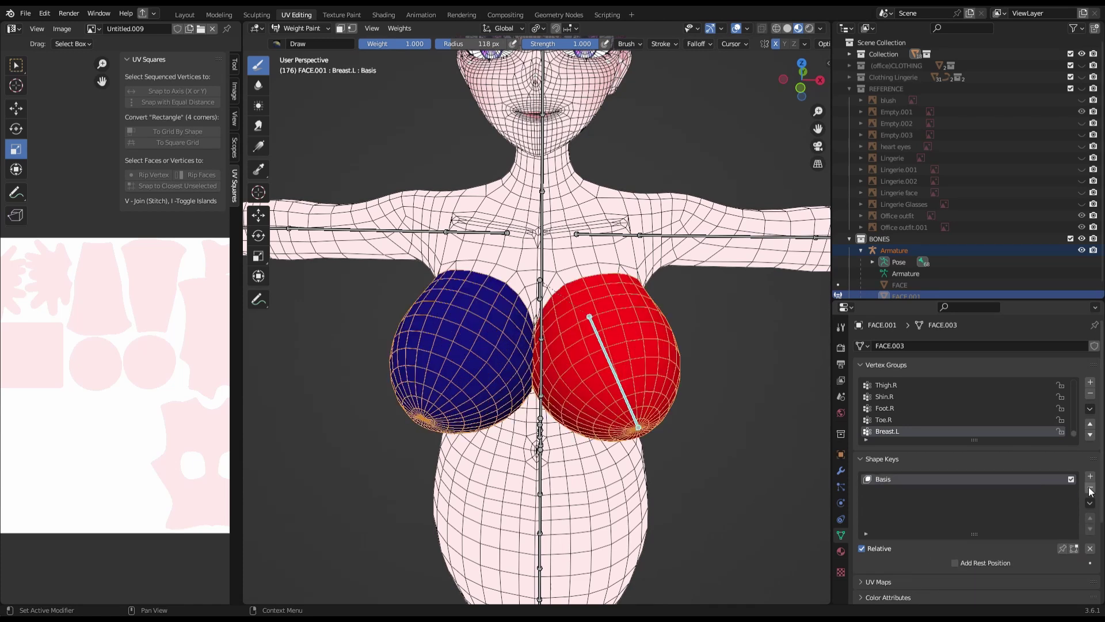
{"action": "key", "text": "r"}
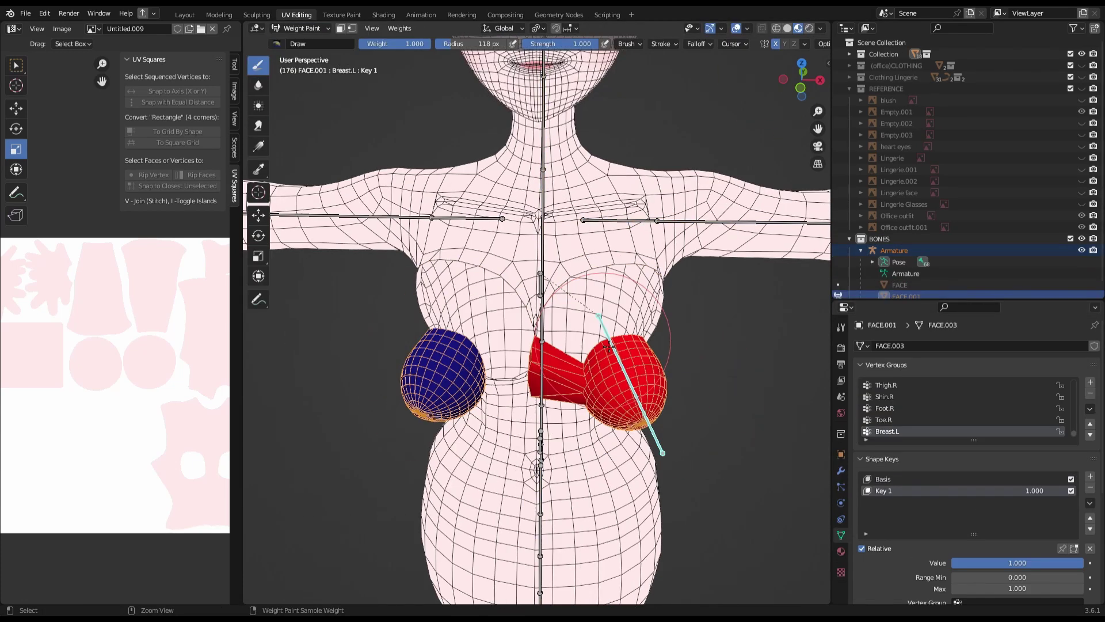
{"action": "right_click", "coordinate": [650, 270]}
{"action": "left_click", "coordinate": [657, 259]}
{"action": "scroll", "coordinate": [362, 474], "scroll_direction": "up", "scroll_amount": 2}
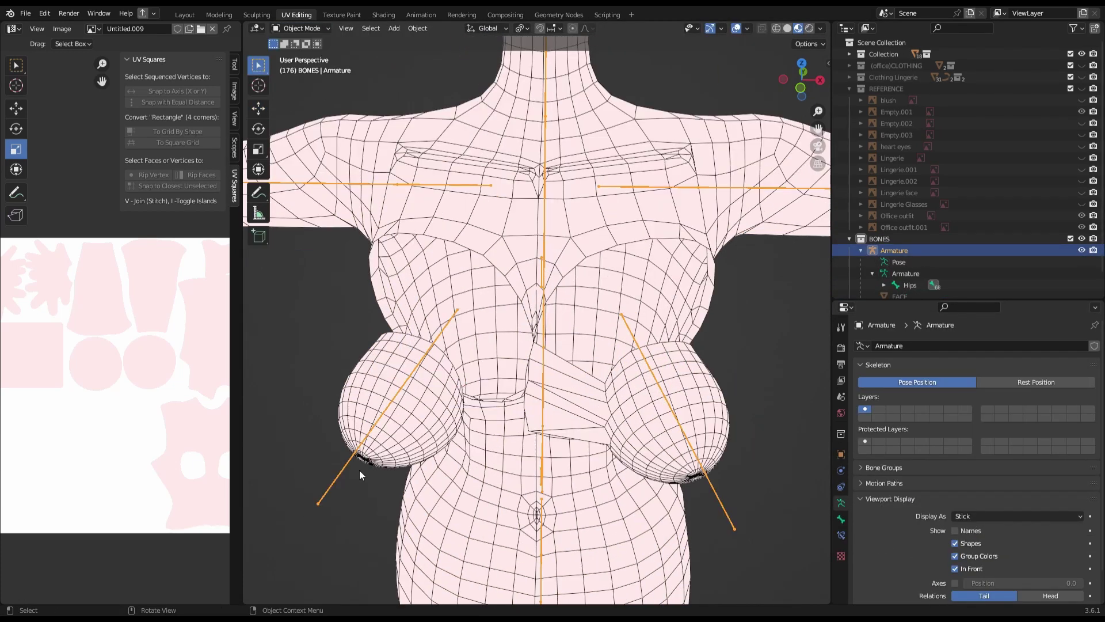
{"action": "left_click", "coordinate": [458, 396], "text": "shift"}
{"action": "left_click", "coordinate": [302, 28]}
{"action": "left_click", "coordinate": [306, 88]}
{"action": "scroll", "coordinate": [633, 397], "scroll_direction": "down", "scroll_amount": 3}
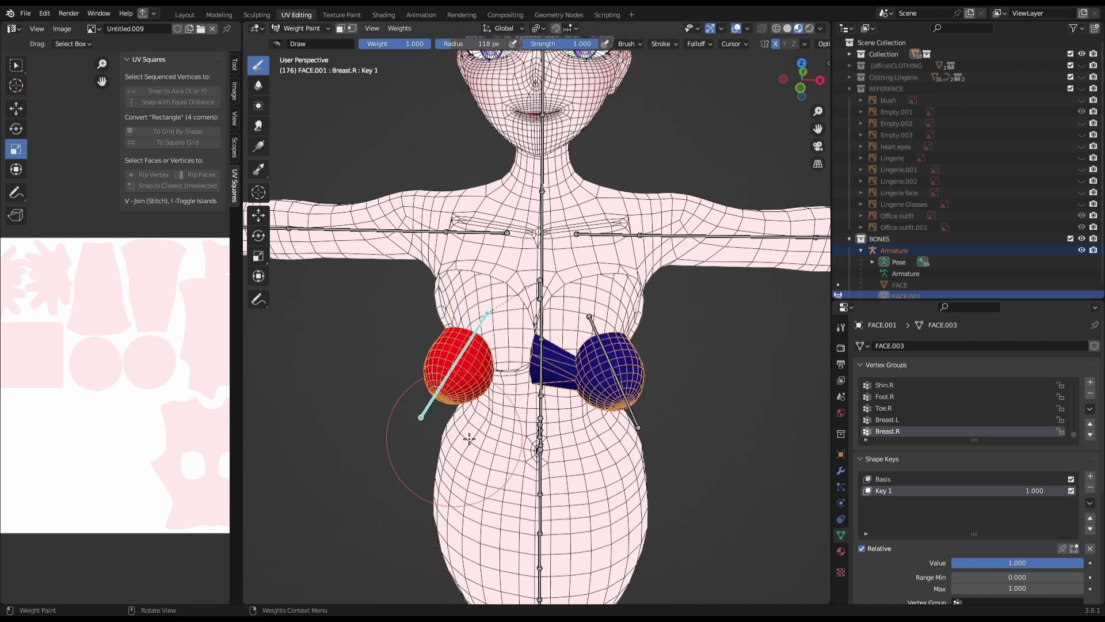
- Test-rotate the breast bones with the brush settings visible, save, and inspect the chest weights
{"action": "left_click", "coordinate": [841, 326]}
{"action": "scroll", "coordinate": [972, 449], "scroll_direction": "down", "scroll_amount": 5}
{"action": "scroll", "coordinate": [518, 345], "scroll_direction": "up", "scroll_amount": 3}
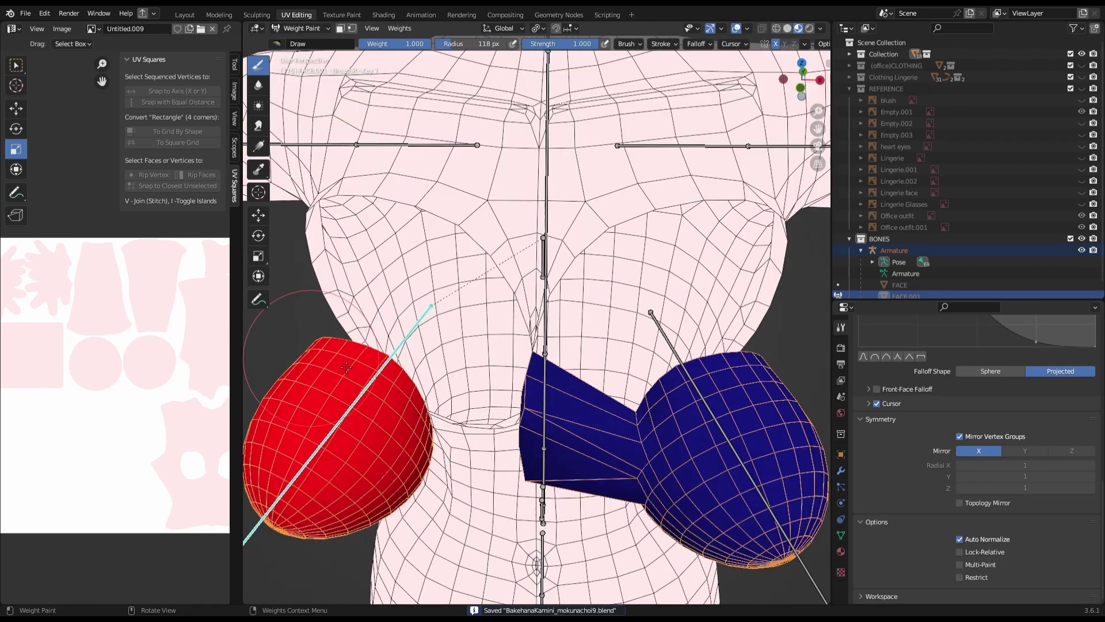
{"action": "scroll", "coordinate": [518, 345], "scroll_direction": "down", "scroll_amount": 2}
{"action": "key", "text": "r"}
{"action": "left_click", "coordinate": [380, 511]}
{"action": "scroll", "coordinate": [576, 345], "scroll_direction": "up", "scroll_amount": 5}
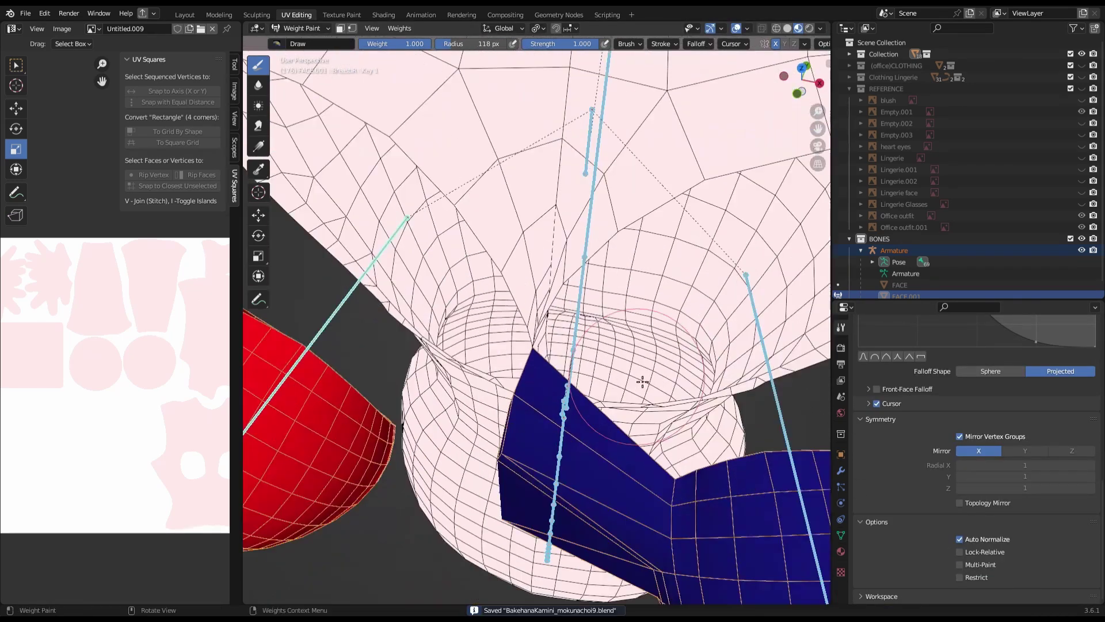
{"action": "key", "text": "ctrl+s"}
{"action": "mouse_move", "coordinate": [575, 345]}
{"action": "middle_mouse_down"}
{"action": "mouse_move", "coordinate": [728, 333]}
{"action": "mouse_move", "coordinate": [633, 317]}
{"action": "middle_mouse_up"}
{"action": "scroll", "coordinate": [728, 332], "scroll_direction": "down", "scroll_amount": 5}
- Delete the Basis shape key and merge the FACE mesh's vertices by distance, removing 62 duplicates
{"action": "key", "text": "ctrl+Tab"}
{"action": "scroll", "coordinate": [633, 316], "scroll_direction": "up", "scroll_amount": 2}
{"action": "left_click", "coordinate": [841, 536]}
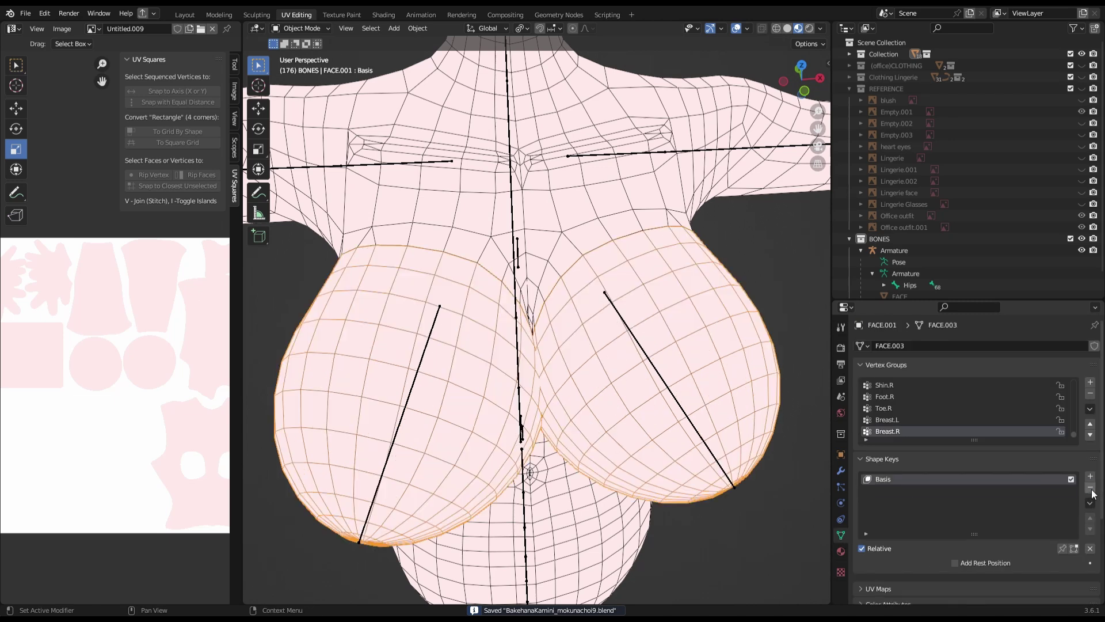
{"action": "scroll", "coordinate": [645, 295], "scroll_direction": "down", "scroll_amount": 3}
{"action": "key", "text": "Tab"}
{"action": "scroll", "coordinate": [576, 288], "scroll_direction": "up", "scroll_amount": 4}
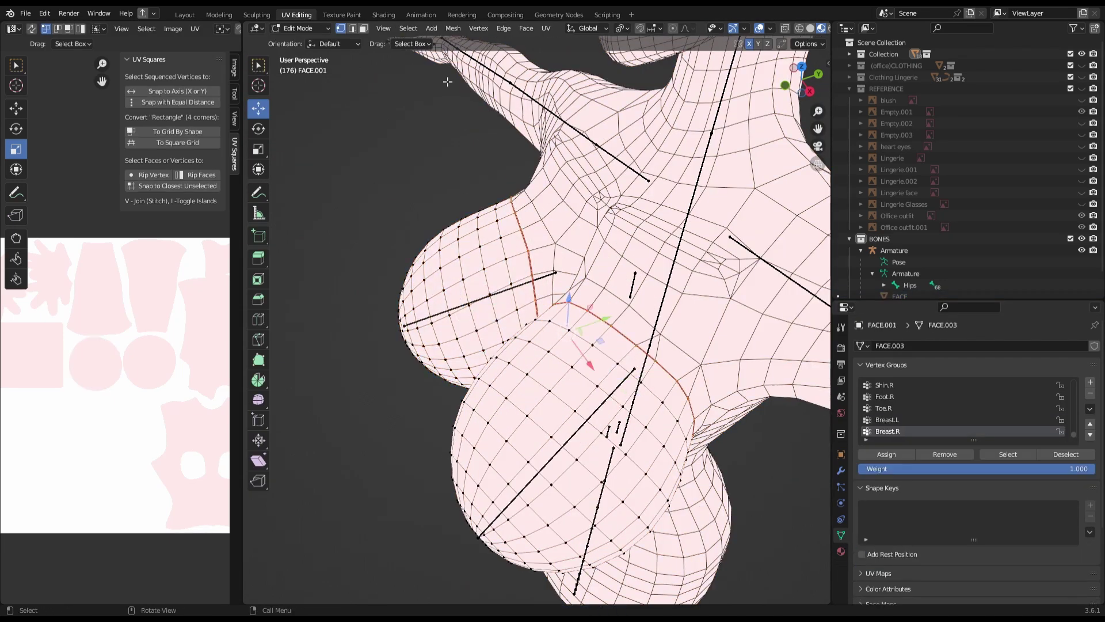
{"action": "middle_click_drag", "start_coordinate": [575, 287], "coordinate": [528, 250]}
{"action": "key", "text": "a"}
{"action": "right_click", "coordinate": [613, 277]}
{"action": "left_click", "coordinate": [679, 283]}
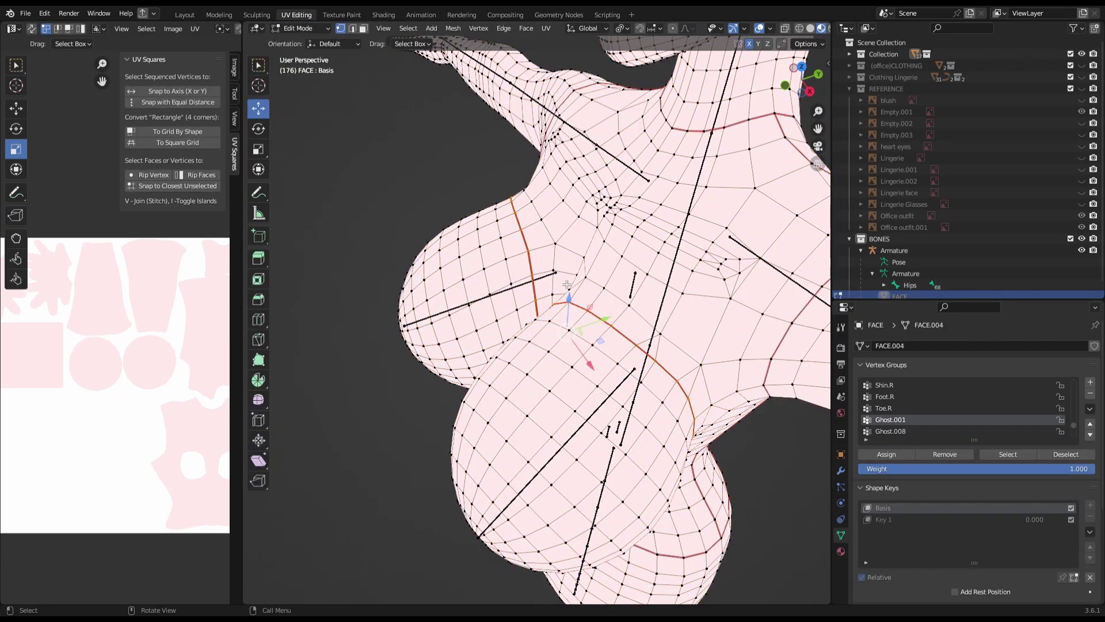
{"action": "key", "text": "Tab"}
{"action": "scroll", "coordinate": [631, 367], "scroll_direction": "down", "scroll_amount": 3}
- In Pose Mode, test-rotate Breast.L, reset it with Alt+R, and save the file
{"action": "middle_click_drag", "start_coordinate": [631, 346], "coordinate": [632, 366]}
{"action": "left_click", "coordinate": [631, 367]}
{"action": "key", "text": "ctrl+Tab"}
{"action": "scroll", "coordinate": [612, 354], "scroll_direction": "up", "scroll_amount": 2}
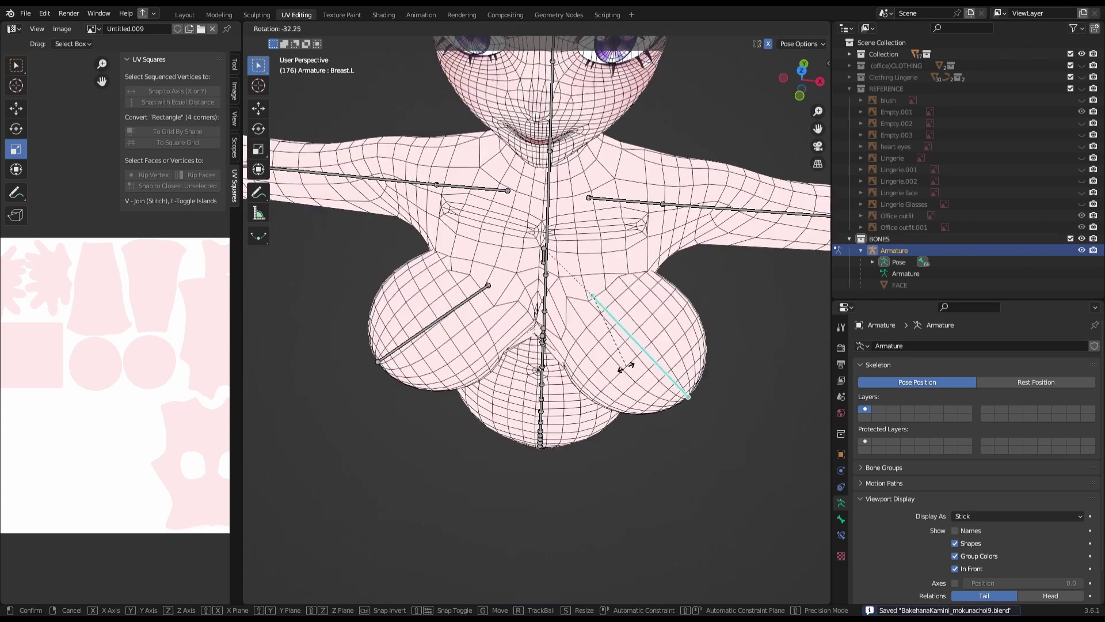
{"action": "scroll", "coordinate": [624, 365], "scroll_direction": "up", "scroll_amount": 2}
{"action": "key", "text": "r"}
{"action": "left_click", "coordinate": [658, 337]}
{"action": "key", "text": "alt+r"}
{"action": "key", "text": "KP_1"}
{"action": "key", "text": "ctrl+s"}
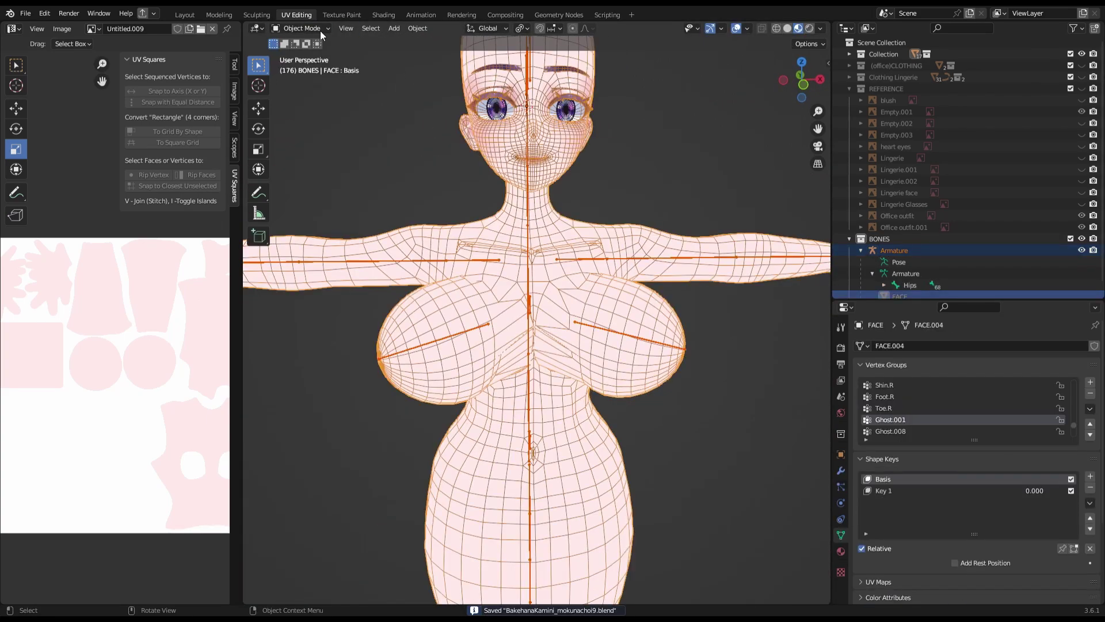
{"action": "key", "text": "ctrl+Tab"}
- Enter Weight Paint on the body mesh and display the Breast.L vertex group weights
{"action": "scroll", "coordinate": [685, 311], "scroll_direction": "up", "scroll_amount": 2}
{"action": "left_click", "coordinate": [604, 270], "text": "ctrl"}
{"action": "scroll", "coordinate": [685, 311], "scroll_direction": "up", "scroll_amount": 2}
{"action": "left_click", "coordinate": [662, 354], "text": "ctrl"}
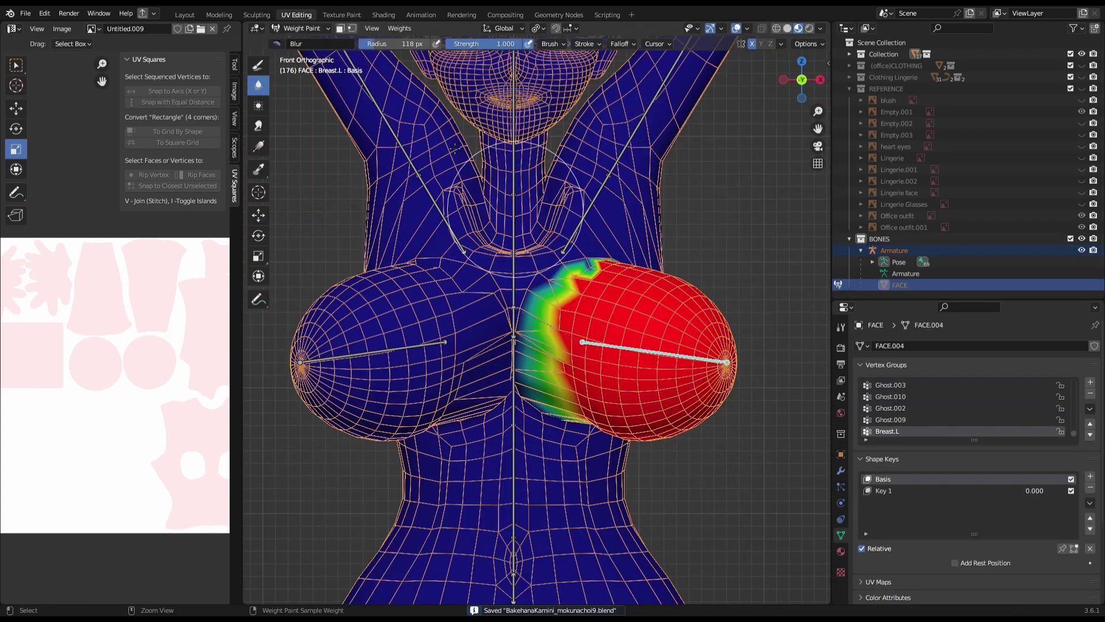
{"action": "scroll", "coordinate": [568, 358], "scroll_direction": "up", "scroll_amount": 2}
{"action": "scroll", "coordinate": [548, 425], "scroll_direction": "up", "scroll_amount": 3}
{"action": "scroll", "coordinate": [549, 425], "scroll_direction": "down", "scroll_amount": 4}
- Set the brush falloff to Projected and make Breast.L the active vertex group
{"action": "mouse_move", "coordinate": [548, 426]}
{"action": "middle_mouse_down"}
{"action": "mouse_move", "coordinate": [624, 481]}
{"action": "mouse_move", "coordinate": [553, 405]}
{"action": "mouse_move", "coordinate": [600, 365]}
{"action": "mouse_move", "coordinate": [599, 341]}
{"action": "mouse_move", "coordinate": [582, 454]}
{"action": "mouse_move", "coordinate": [650, 353]}
{"action": "mouse_move", "coordinate": [611, 321]}
{"action": "mouse_move", "coordinate": [543, 321]}
{"action": "mouse_move", "coordinate": [530, 242]}
{"action": "mouse_move", "coordinate": [549, 282]}
{"action": "mouse_move", "coordinate": [552, 346]}
{"action": "mouse_move", "coordinate": [604, 375]}
{"action": "mouse_move", "coordinate": [633, 408]}
{"action": "mouse_move", "coordinate": [593, 403]}
{"action": "mouse_move", "coordinate": [602, 351]}
{"action": "middle_mouse_up"}
{"action": "scroll", "coordinate": [846, 325], "scroll_direction": "down", "scroll_amount": 4}
{"action": "key", "text": "ctrl+s"}
{"action": "left_click", "coordinate": [844, 327]}
{"action": "scroll", "coordinate": [949, 402], "scroll_direction": "down", "scroll_amount": 3}
{"action": "left_click", "coordinate": [543, 369], "text": "ctrl"}
{"action": "key", "text": "ctrl+s"}
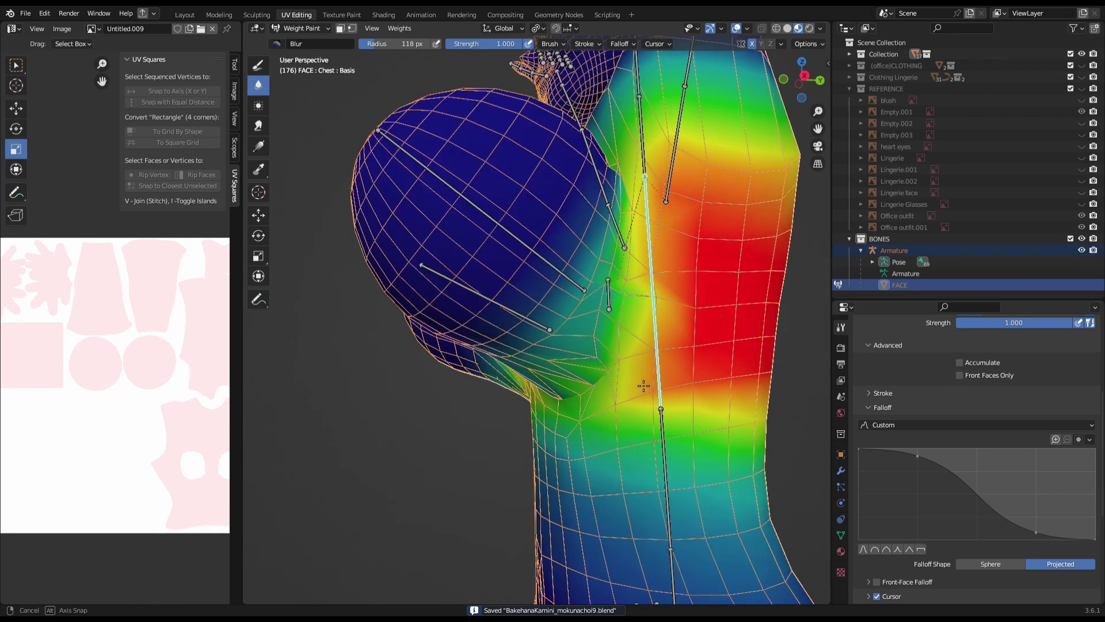
- Blur the Breast.L weights across the chest, checking from front and side angles
{"action": "middle_click_drag", "start_coordinate": [644, 386], "coordinate": [608, 386]}
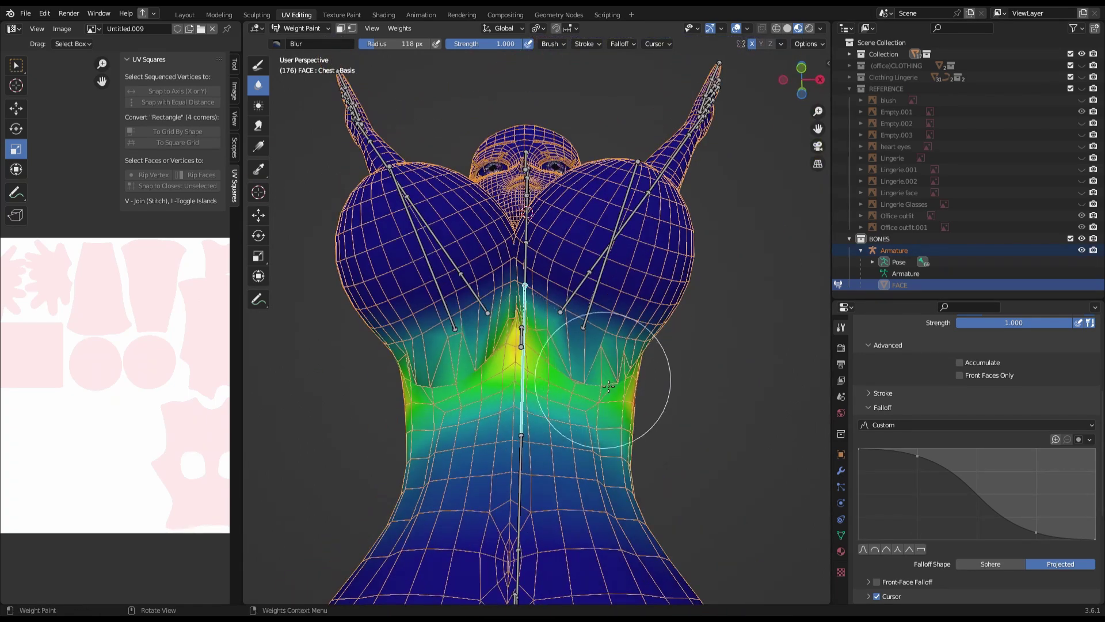
{"action": "left_click", "coordinate": [587, 323], "text": "ctrl"}
{"action": "mouse_move", "coordinate": [587, 322]}
{"action": "middle_mouse_down"}
{"action": "mouse_move", "coordinate": [604, 285]}
{"action": "mouse_move", "coordinate": [607, 330]}
{"action": "middle_mouse_up"}
{"action": "left_click_drag", "start_coordinate": [815, 68], "coordinate": [716, 493]}
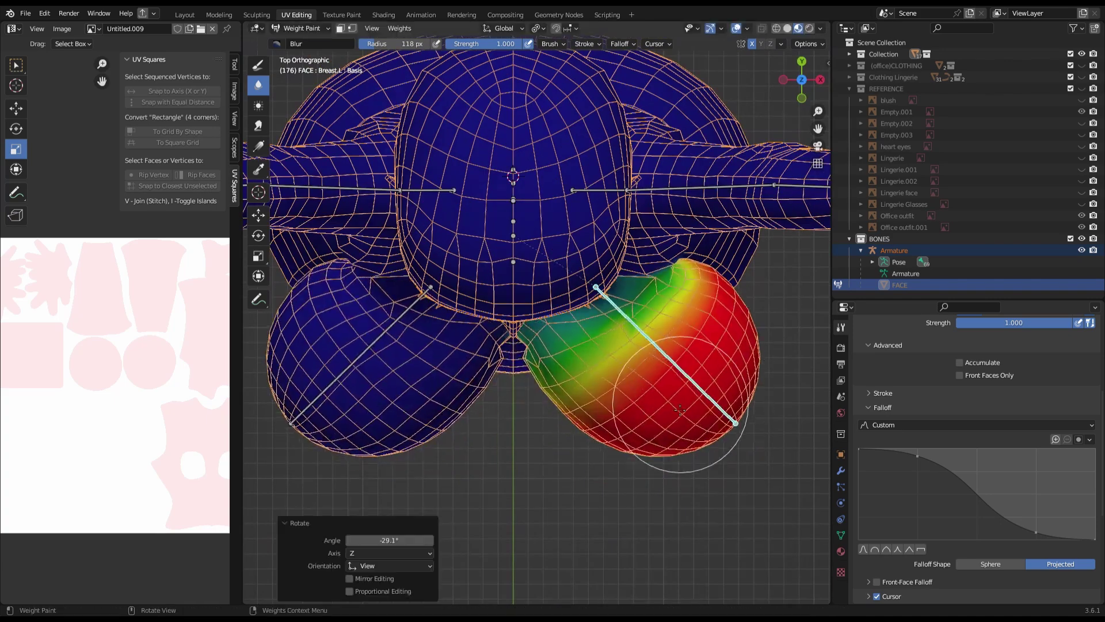
{"action": "scroll", "coordinate": [591, 370], "scroll_direction": "up", "scroll_amount": 3}
{"action": "key", "text": "ctrl+s"}
{"action": "mouse_move", "coordinate": [591, 370]}
{"action": "middle_mouse_down"}
{"action": "mouse_move", "coordinate": [597, 337]}
{"action": "mouse_move", "coordinate": [657, 341]}
{"action": "middle_mouse_up"}
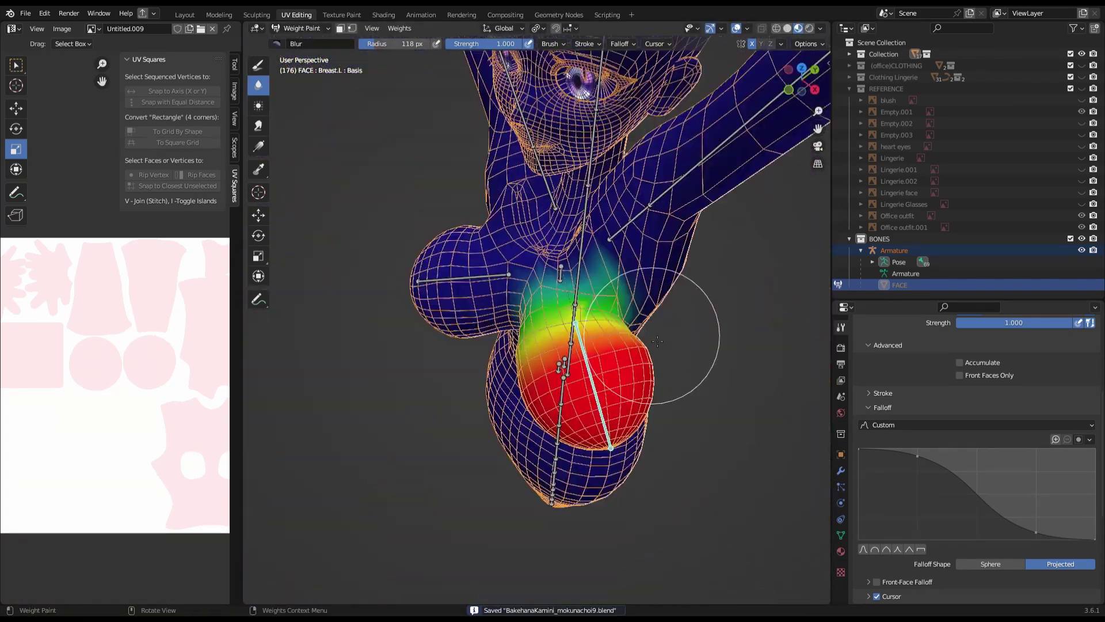
{"action": "mouse_move", "coordinate": [583, 308]}
{"action": "middle_mouse_down"}
{"action": "mouse_move", "coordinate": [547, 389]}
{"action": "mouse_move", "coordinate": [585, 254]}
{"action": "mouse_move", "coordinate": [634, 342]}
{"action": "mouse_move", "coordinate": [610, 322]}
{"action": "middle_mouse_up"}
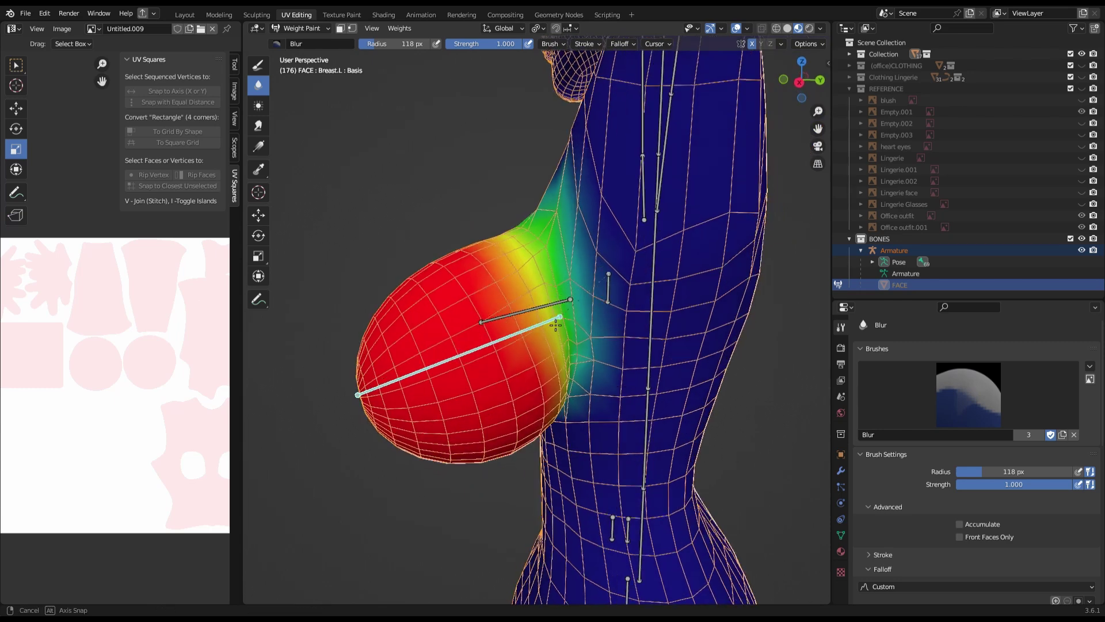
- Smooth the Chest group weights, then return to Breast.L in a front torso view
{"action": "left_click", "coordinate": [645, 259], "text": "ctrl"}
{"action": "mouse_move", "coordinate": [644, 259]}
{"action": "middle_mouse_down"}
{"action": "mouse_move", "coordinate": [565, 306]}
{"action": "mouse_move", "coordinate": [629, 346]}
{"action": "mouse_move", "coordinate": [637, 407]}
{"action": "mouse_move", "coordinate": [612, 294]}
{"action": "middle_mouse_up"}
{"action": "key", "text": "ctrl+s"}
{"action": "left_click", "coordinate": [637, 407], "text": "ctrl"}
{"action": "scroll", "coordinate": [612, 295], "scroll_direction": "down", "scroll_amount": 3}
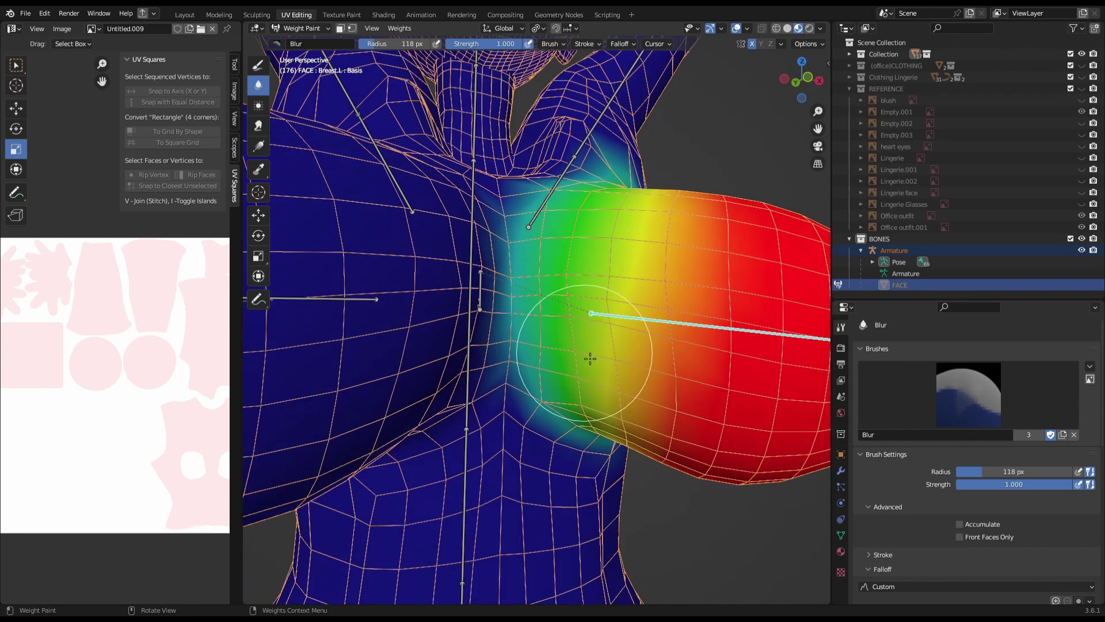
{"action": "mouse_move", "coordinate": [593, 358]}
{"action": "middle_mouse_down"}
{"action": "mouse_move", "coordinate": [592, 420]}
{"action": "mouse_move", "coordinate": [699, 312]}
{"action": "mouse_move", "coordinate": [704, 362]}
{"action": "mouse_move", "coordinate": [575, 231]}
{"action": "middle_mouse_up"}
{"action": "scroll", "coordinate": [699, 312], "scroll_direction": "down", "scroll_amount": 2}
- In Edit Mode, knife-cut new edges at the chest centre and dissolve the extra edges
{"action": "key", "text": "Tab"}
{"action": "scroll", "coordinate": [574, 230], "scroll_direction": "up", "scroll_amount": 5}
{"action": "scroll", "coordinate": [574, 230], "scroll_direction": "up", "scroll_amount": 3}
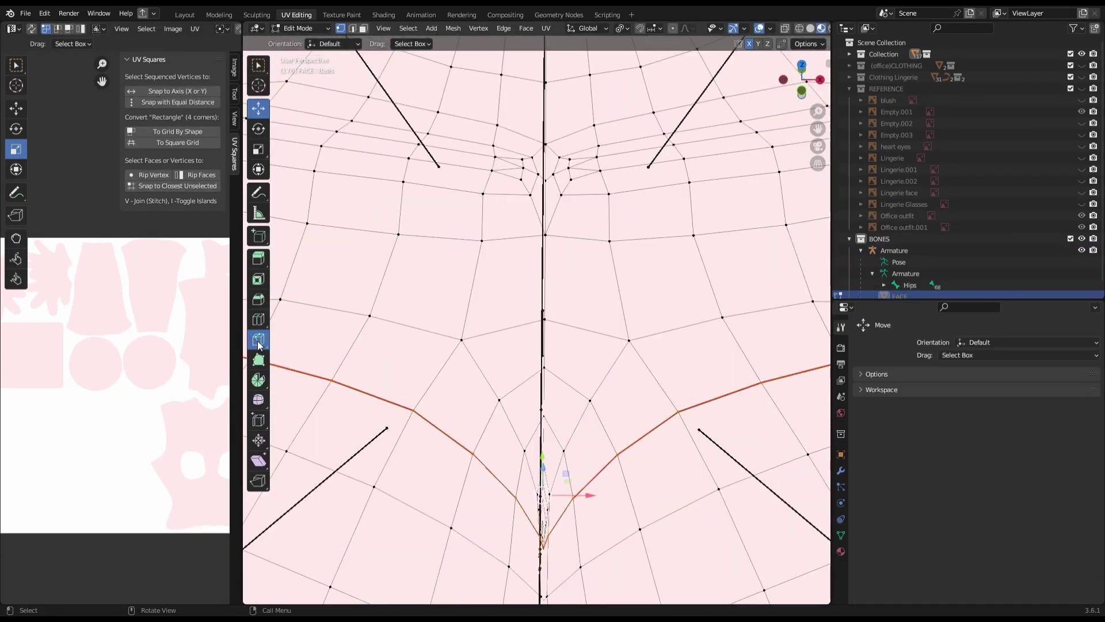
{"action": "key", "text": "k"}
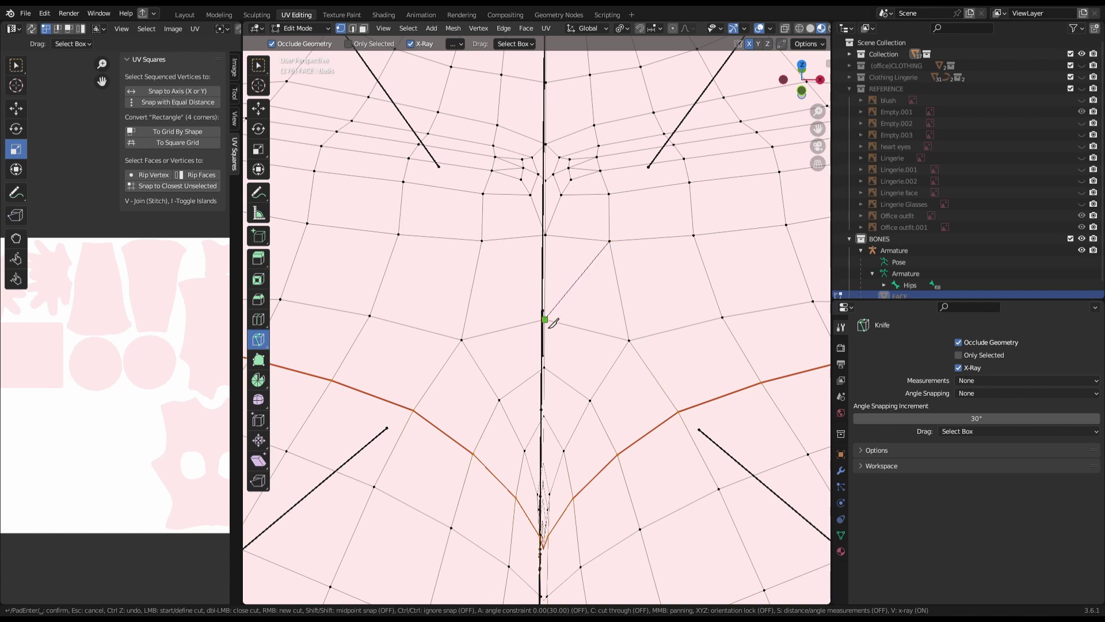
{"action": "scroll", "coordinate": [553, 323], "scroll_direction": "down", "scroll_amount": 5}
{"action": "scroll", "coordinate": [534, 414], "scroll_direction": "up", "scroll_amount": 5}
{"action": "key", "text": "Return"}
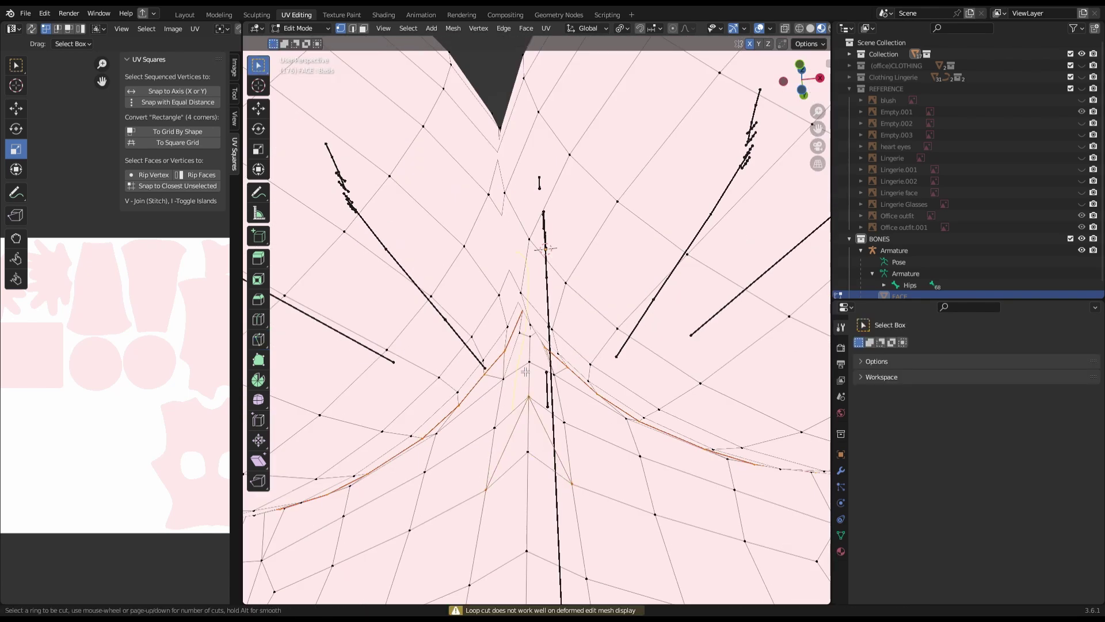
{"action": "key", "text": "ctrl+s"}
- Begin a second knife cut across the chest, placing its first point
{"action": "scroll", "coordinate": [631, 421], "scroll_direction": "down", "scroll_amount": 2}
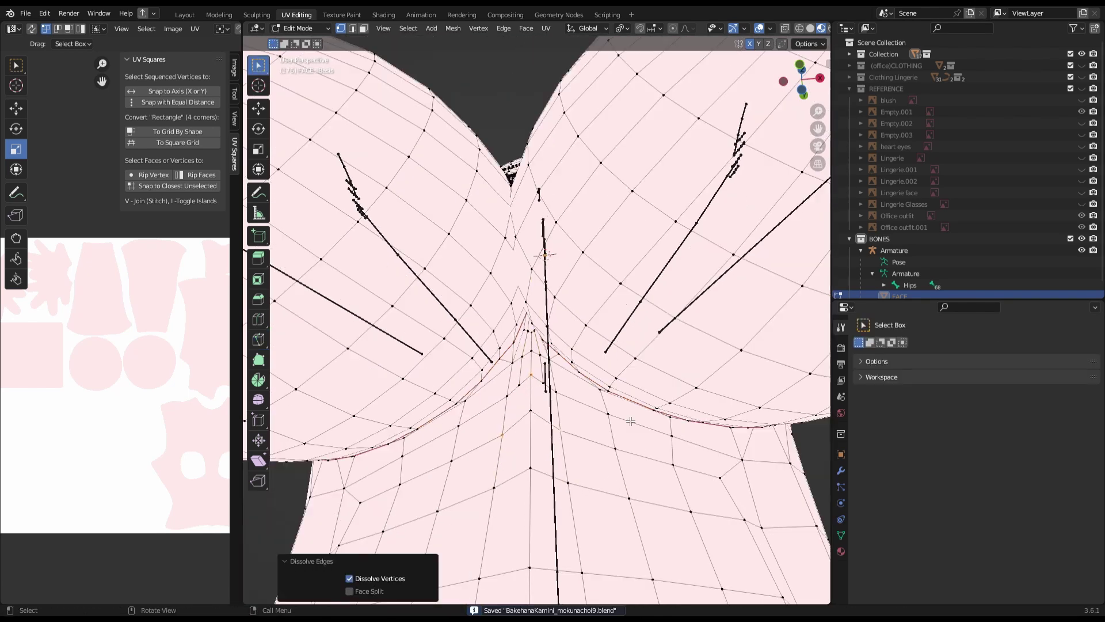
{"action": "scroll", "coordinate": [631, 421], "scroll_direction": "down", "scroll_amount": 3}
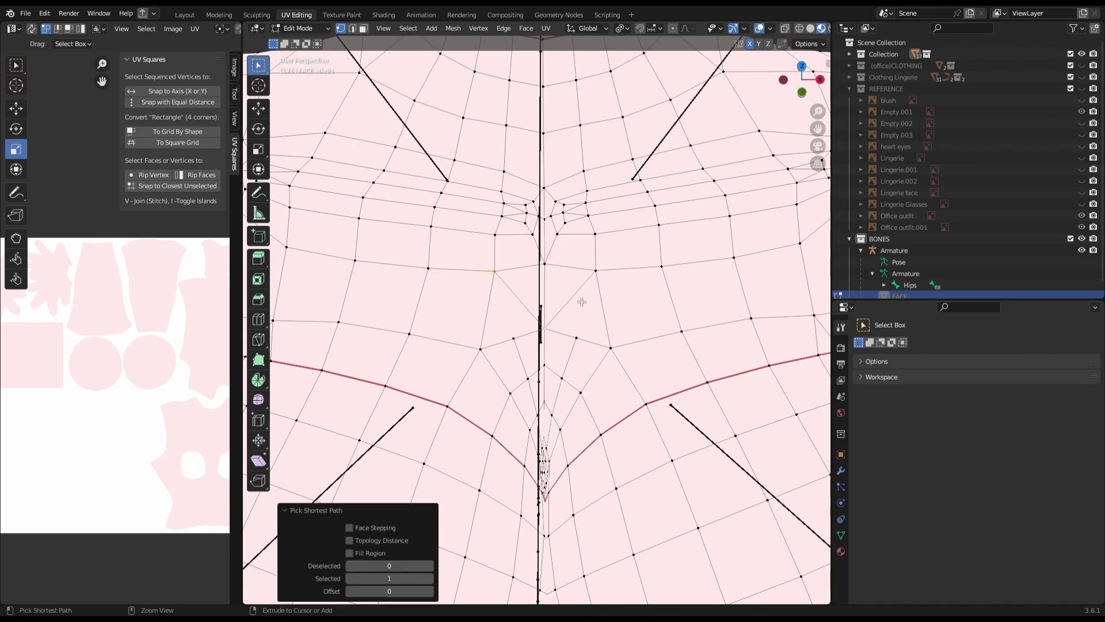
{"action": "key", "text": "k"}
{"action": "scroll", "coordinate": [626, 247], "scroll_direction": "down", "scroll_amount": 4}
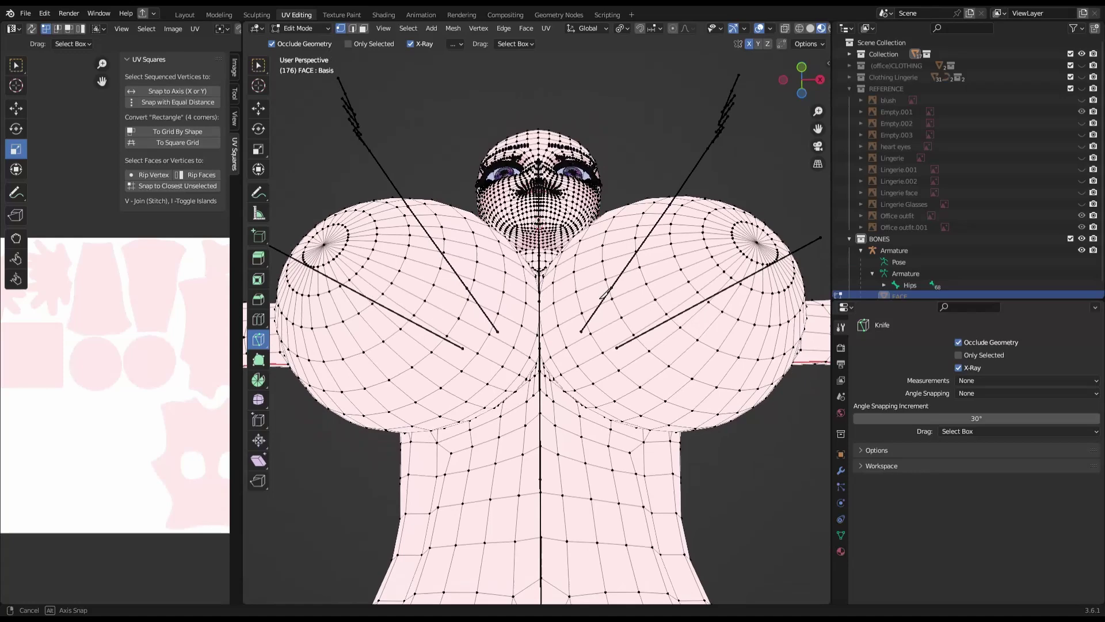
{"action": "scroll", "coordinate": [605, 293], "scroll_direction": "up", "scroll_amount": 5}
{"action": "left_click", "coordinate": [564, 416]}
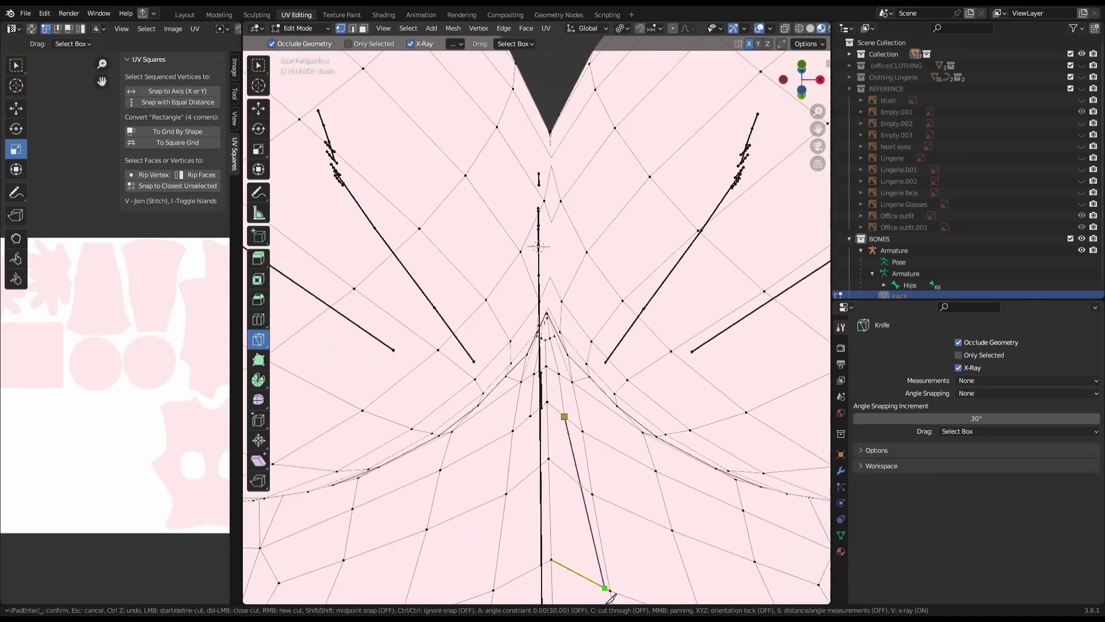
- Finish the knife cut and return the body to Weight Paint mode
{"action": "key", "text": "Return"}
{"action": "scroll", "coordinate": [633, 448], "scroll_direction": "down", "scroll_amount": 5}
{"action": "key", "text": "ctrl+s"}
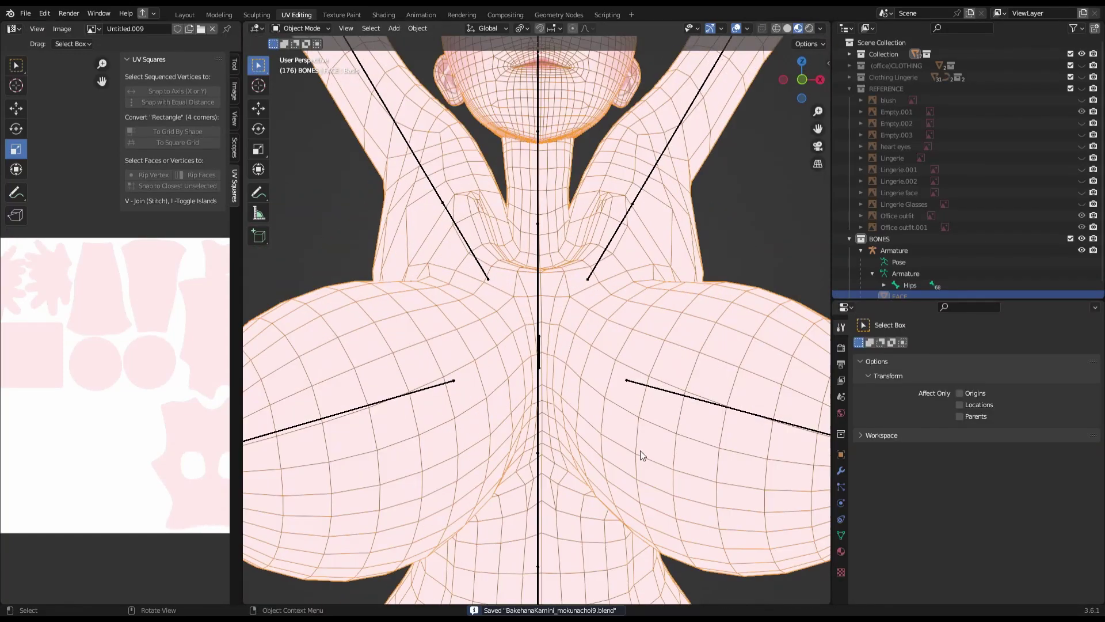
{"action": "key", "text": "ctrl+Tab"}
{"action": "scroll", "coordinate": [599, 345], "scroll_direction": "down", "scroll_amount": 2}
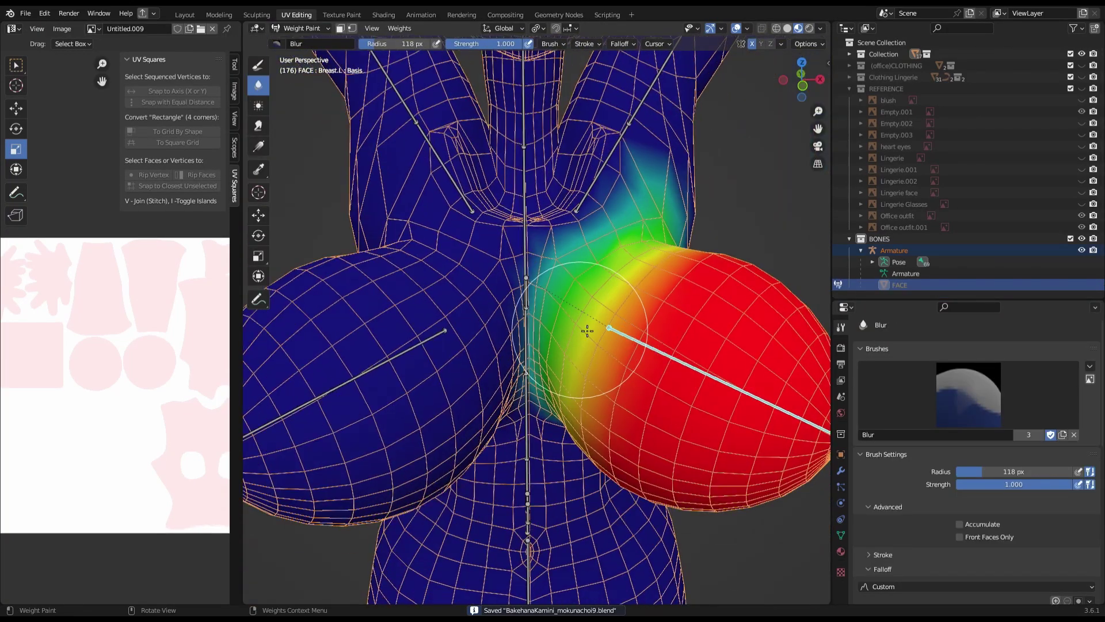
{"action": "scroll", "coordinate": [587, 320], "scroll_direction": "down", "scroll_amount": 3}
{"action": "scroll", "coordinate": [592, 308], "scroll_direction": "up", "scroll_amount": 3}
{"action": "mouse_move", "coordinate": [592, 308]}
{"action": "middle_mouse_down"}
{"action": "mouse_move", "coordinate": [665, 444]}
{"action": "mouse_move", "coordinate": [633, 374]}
{"action": "mouse_move", "coordinate": [518, 346]}
{"action": "mouse_move", "coordinate": [686, 469]}
{"action": "middle_mouse_up"}
- Paint Breast.L weights with the Draw brush, restricted to front faces only
{"action": "key", "text": "ctrl+s"}
{"action": "scroll", "coordinate": [633, 374], "scroll_direction": "down", "scroll_amount": 2}
{"action": "scroll", "coordinate": [509, 333], "scroll_direction": "up", "scroll_amount": 2}
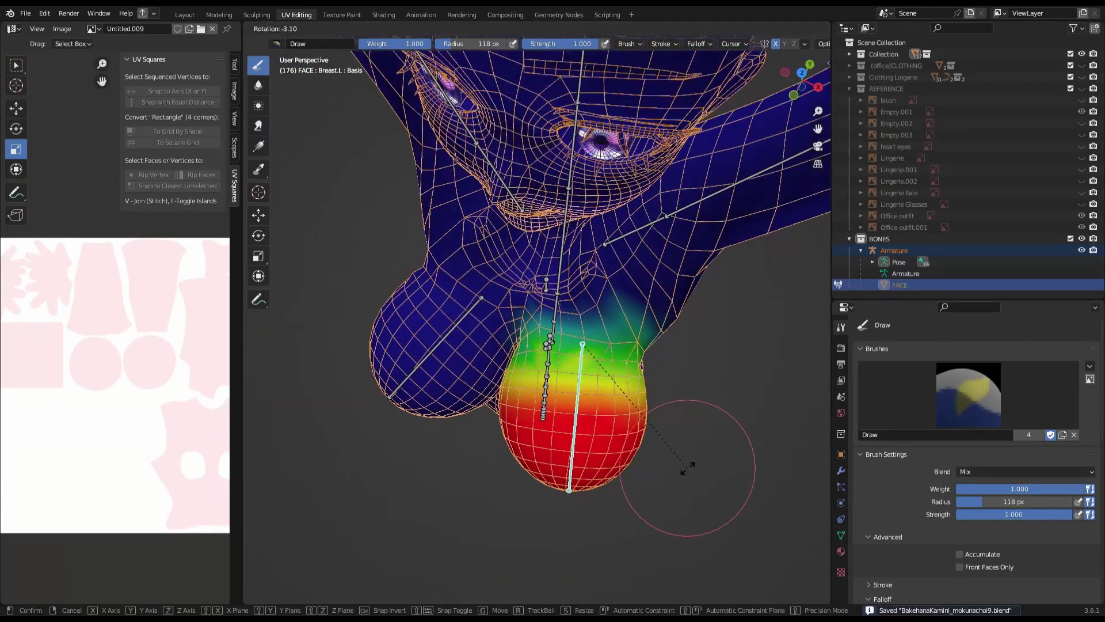
{"action": "left_click", "coordinate": [659, 323], "text": "ctrl"}
{"action": "mouse_move", "coordinate": [658, 324]}
{"action": "middle_mouse_down"}
{"action": "mouse_move", "coordinate": [633, 345]}
{"action": "mouse_move", "coordinate": [727, 395]}
{"action": "mouse_move", "coordinate": [551, 356]}
{"action": "mouse_move", "coordinate": [460, 388]}
{"action": "middle_mouse_up"}
{"action": "scroll", "coordinate": [1057, 531], "scroll_direction": "down", "scroll_amount": 1}
{"action": "scroll", "coordinate": [1058, 531], "scroll_direction": "down", "scroll_amount": 3}
{"action": "left_click", "coordinate": [959, 344]}
{"action": "scroll", "coordinate": [727, 394], "scroll_direction": "up", "scroll_amount": 4}
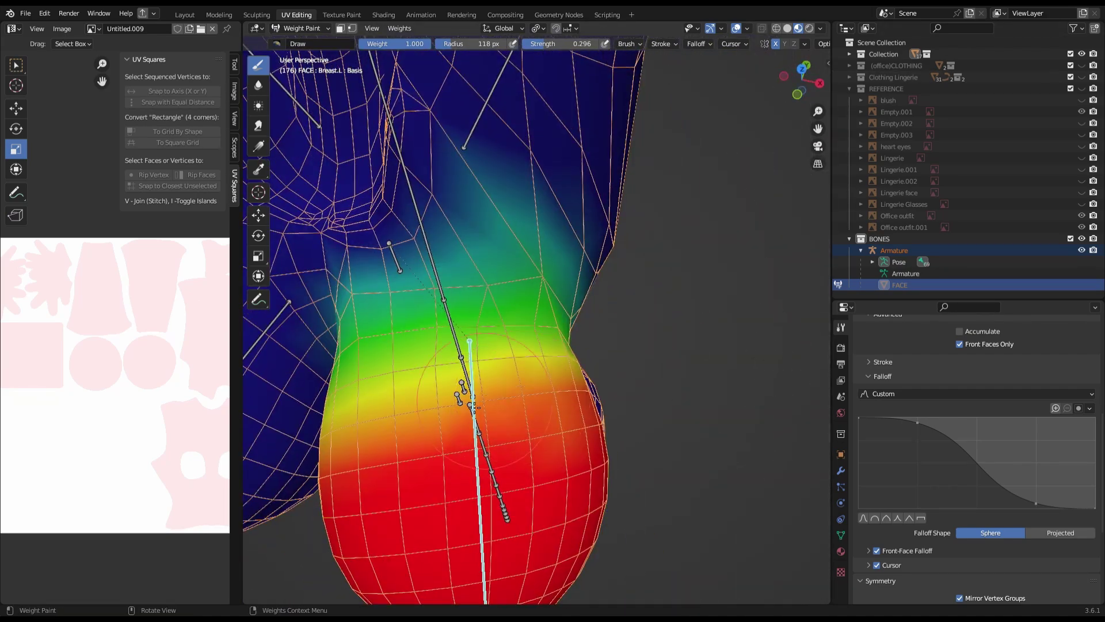
{"action": "scroll", "coordinate": [459, 387], "scroll_direction": "down", "scroll_amount": 3}
{"action": "scroll", "coordinate": [492, 321], "scroll_direction": "up", "scroll_amount": 3}
- Paint and blur the Shoulder.L weights into the neighbouring chest area
{"action": "key", "text": "ctrl+s"}
{"action": "mouse_move", "coordinate": [492, 321]}
{"action": "middle_mouse_down"}
{"action": "mouse_move", "coordinate": [566, 312]}
{"action": "mouse_move", "coordinate": [507, 327]}
{"action": "mouse_move", "coordinate": [552, 420]}
{"action": "mouse_move", "coordinate": [592, 222]}
{"action": "middle_mouse_up"}
{"action": "scroll", "coordinate": [565, 312], "scroll_direction": "down", "scroll_amount": 3}
{"action": "scroll", "coordinate": [535, 315], "scroll_direction": "up", "scroll_amount": 3}
{"action": "left_click", "coordinate": [536, 315], "text": "ctrl"}
{"action": "key", "text": "shift+space"}
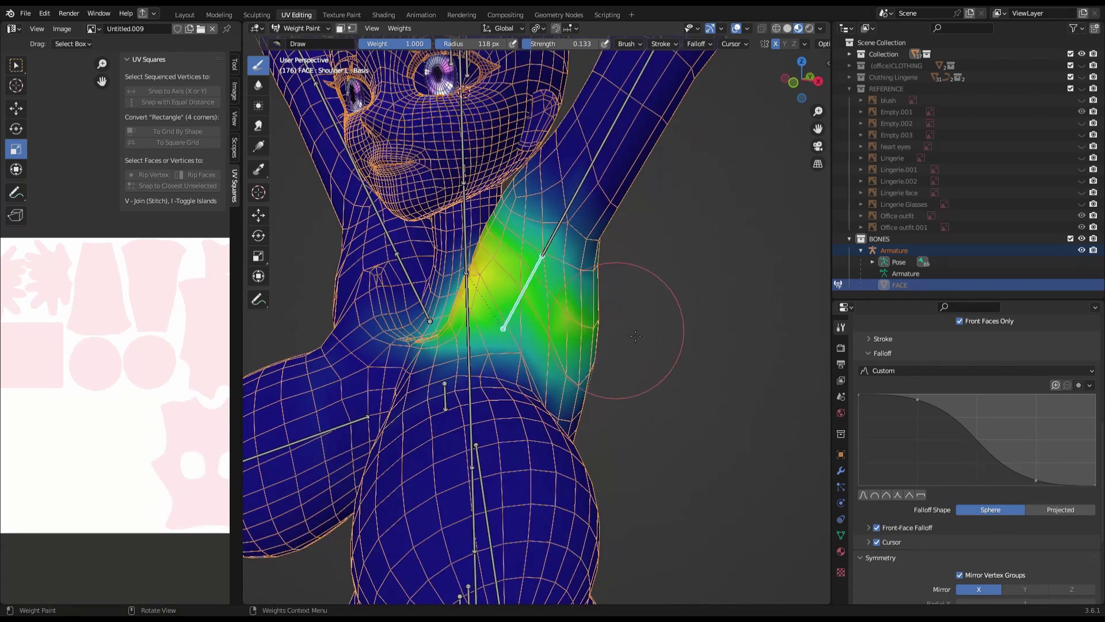
{"action": "key", "text": "shift+space"}
- Blur the Bicep.L weights, checking the result from rear and front views
{"action": "left_click", "coordinate": [568, 322], "text": "ctrl"}
{"action": "scroll", "coordinate": [466, 311], "scroll_direction": "up", "scroll_amount": 3}
{"action": "middle_click_drag", "start_coordinate": [466, 311], "coordinate": [506, 284]}
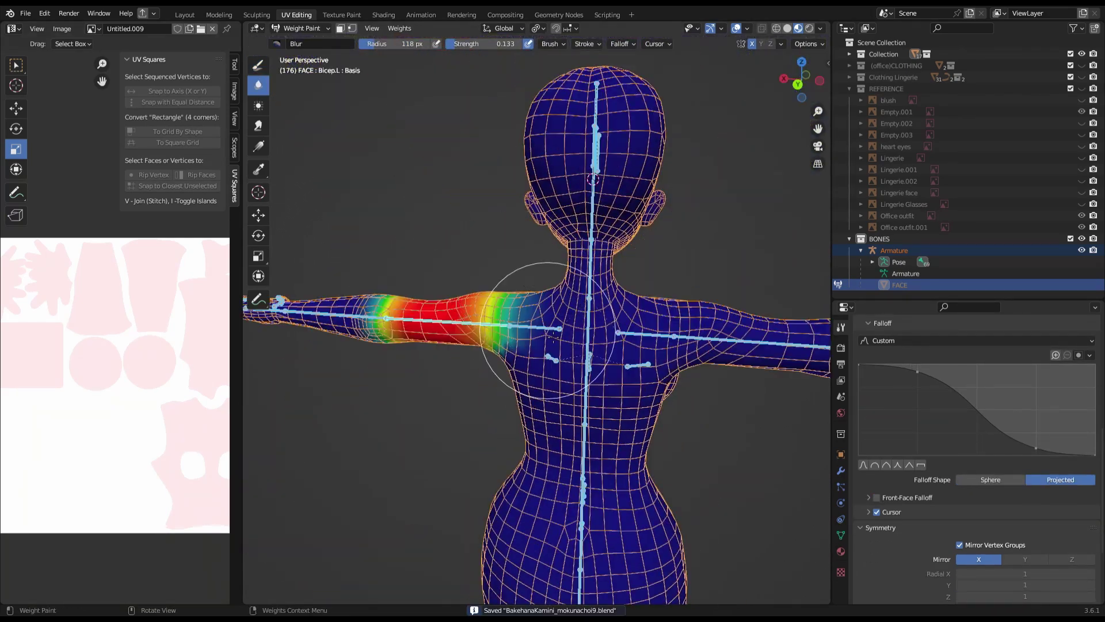
{"action": "scroll", "coordinate": [469, 333], "scroll_direction": "up", "scroll_amount": 3}
{"action": "scroll", "coordinate": [469, 322], "scroll_direction": "up", "scroll_amount": 2}
{"action": "middle_click_drag", "start_coordinate": [469, 323], "coordinate": [769, 193]}
{"action": "key", "text": "KP_1"}
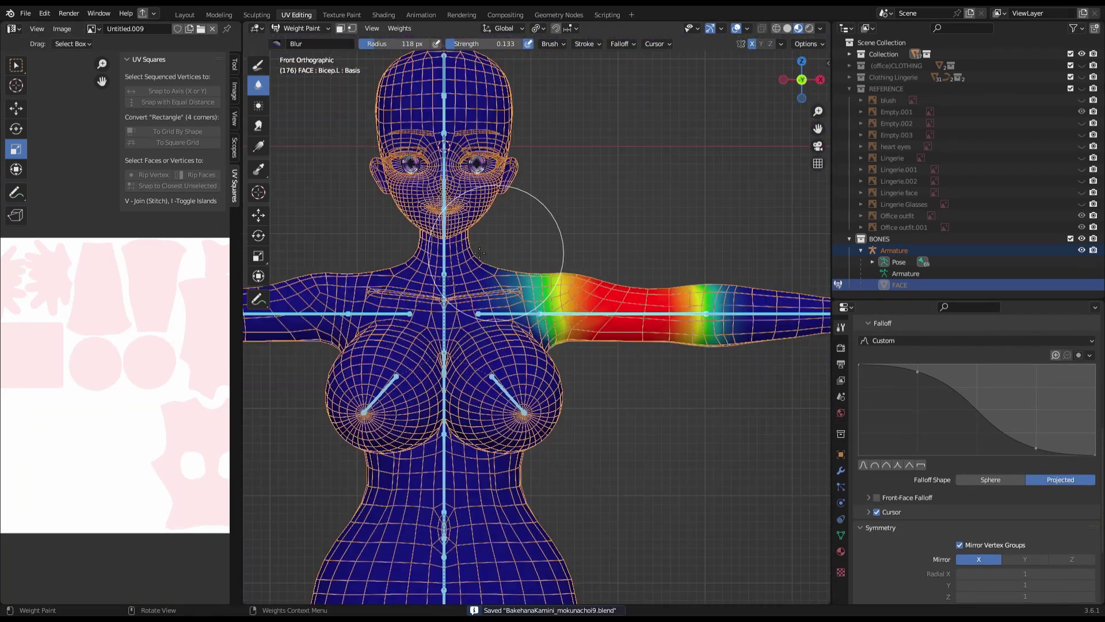
{"action": "key", "text": "Tab"}
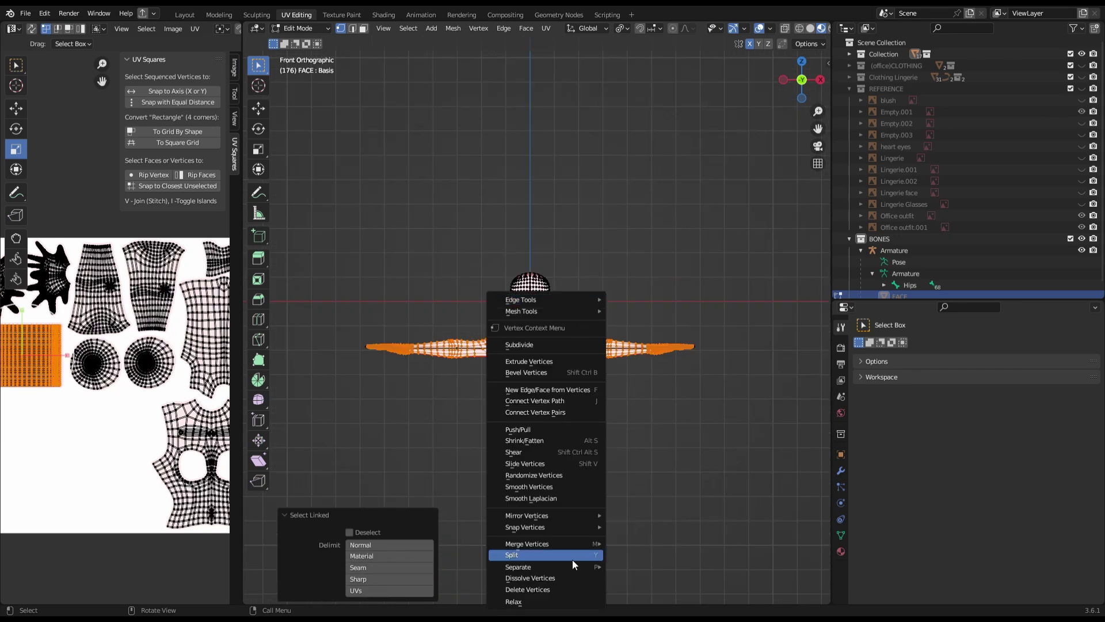
- Return to Object Mode, select the armature and frame the head
{"action": "key", "text": "Tab"}
{"action": "left_click", "coordinate": [906, 262]}
{"action": "key", "text": "ctrl+z"}
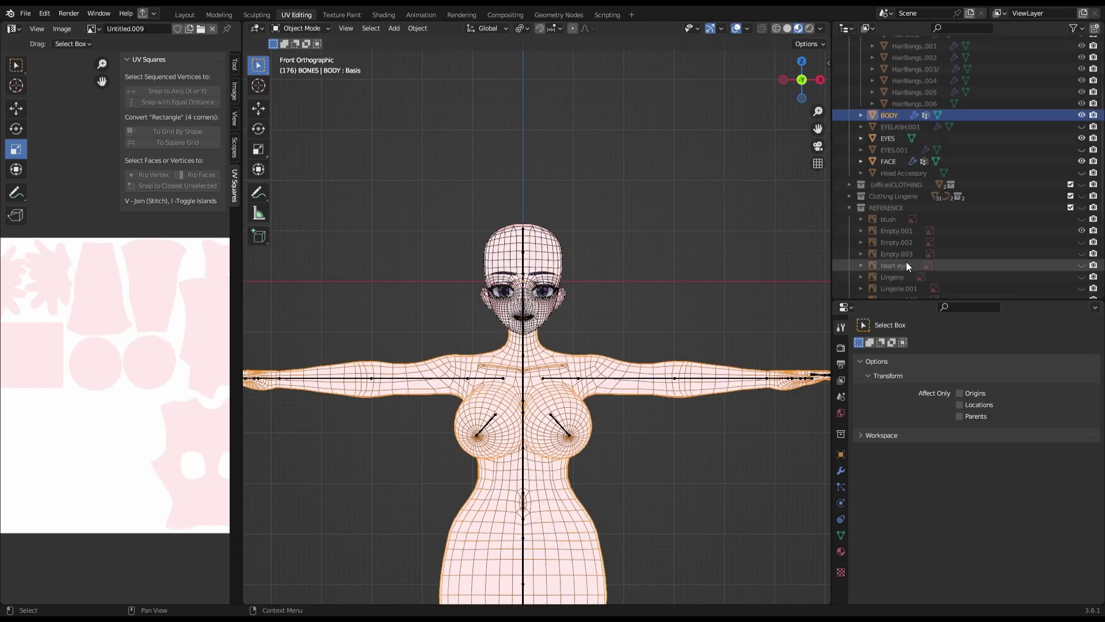
{"action": "key", "text": "ctrl+s"}
{"action": "key", "text": "ctrl+Tab"}
{"action": "scroll", "coordinate": [503, 230], "scroll_direction": "up", "scroll_amount": 4}
{"action": "key", "text": "ctrl+Tab"}
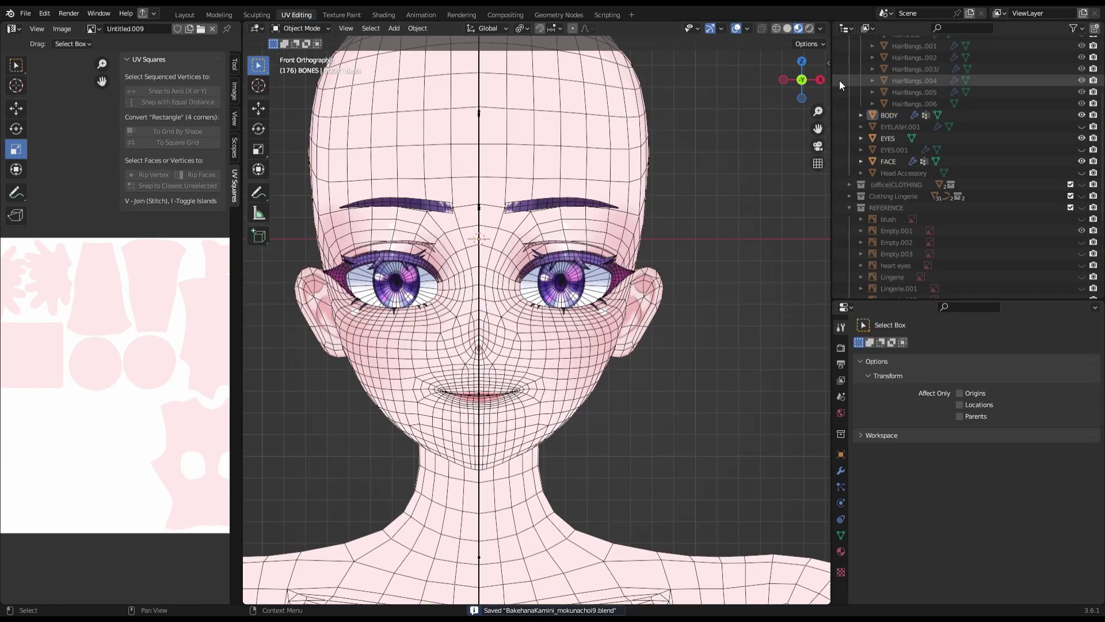
- Symmetrize the eye bone in armature Edit Mode to create Eye.R
{"action": "key", "text": "KP_3"}
{"action": "key", "text": "Tab"}
{"action": "middle_click_drag", "start_coordinate": [518, 288], "coordinate": [552, 297]}
{"action": "left_click", "coordinate": [553, 296]}
{"action": "left_click", "coordinate": [841, 519]}
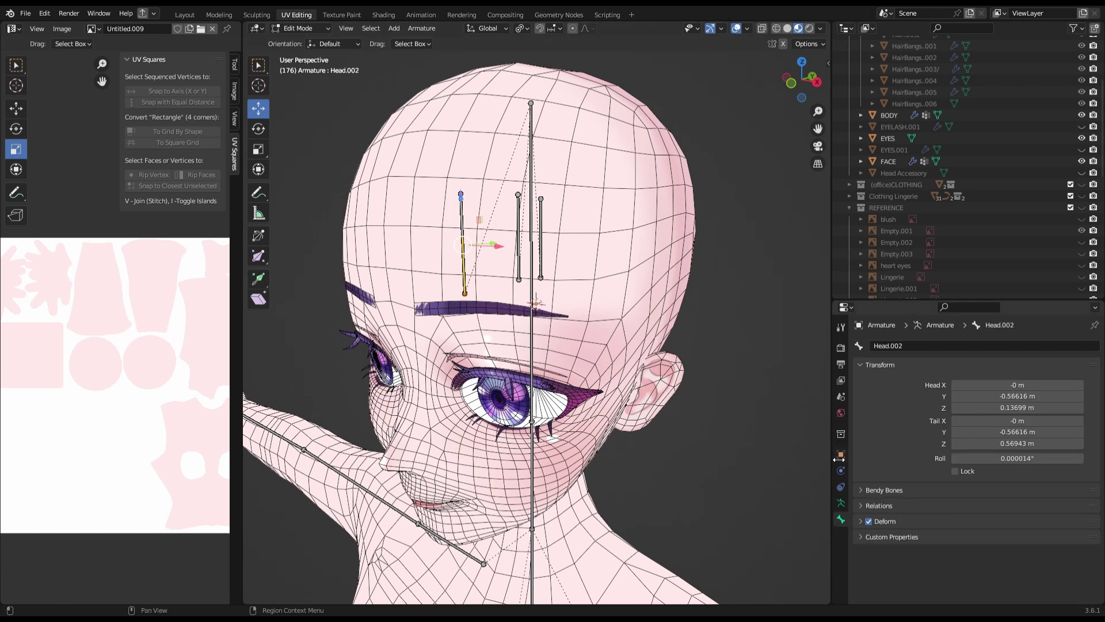
{"action": "key", "text": "KP_1"}
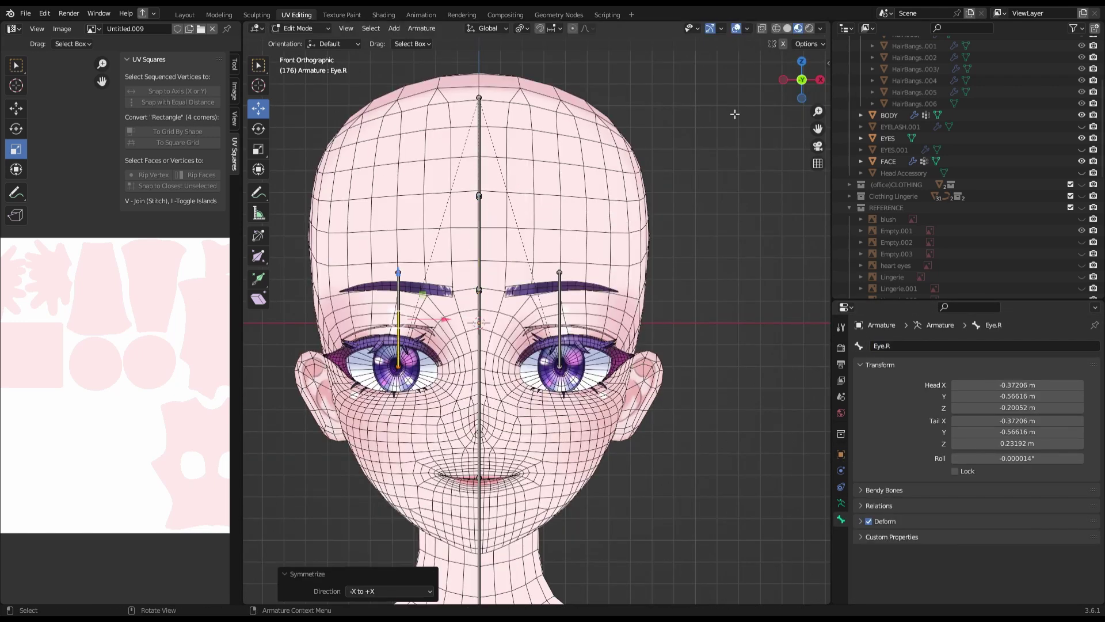
{"action": "key", "text": "KP_3"}
{"action": "key", "text": "Tab"}
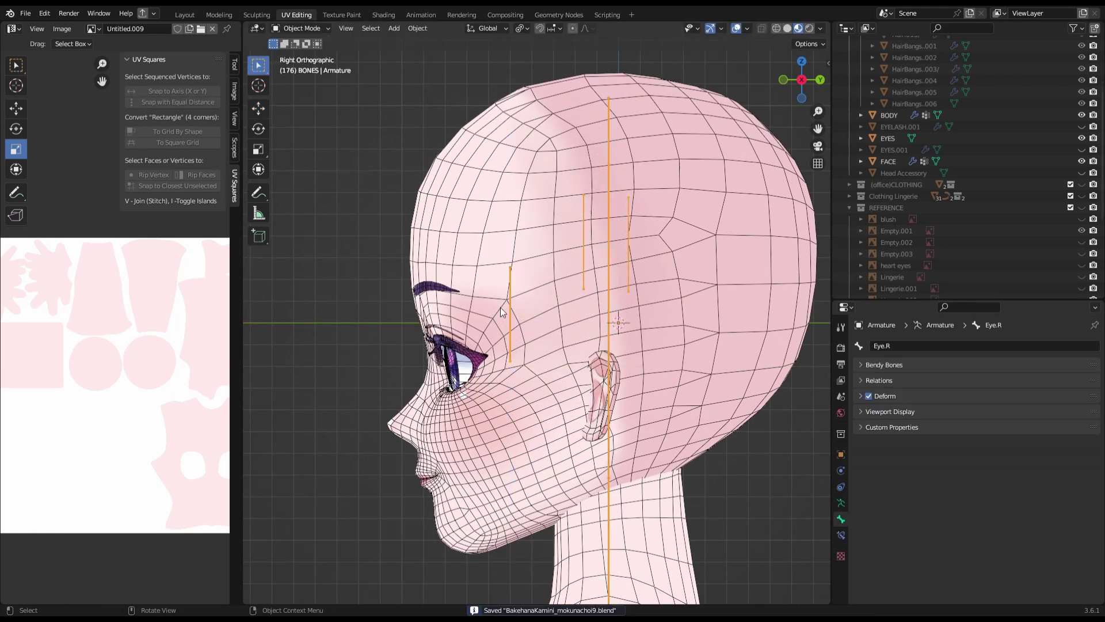
- Select the EYES mesh, add FACE to the selection, and enter Weight Paint
{"action": "left_click", "coordinate": [500, 307]}
{"action": "middle_click_drag", "start_coordinate": [500, 306], "coordinate": [610, 346]}
{"action": "left_click", "coordinate": [888, 161], "text": "ctrl"}
{"action": "left_click", "coordinate": [300, 28]}
- Transfer vertex groups from FACE to EYES using Nearest Vertex mapping
{"action": "left_click", "coordinate": [296, 86]}
{"action": "left_click", "coordinate": [399, 28]}
{"action": "left_click", "coordinate": [426, 173]}
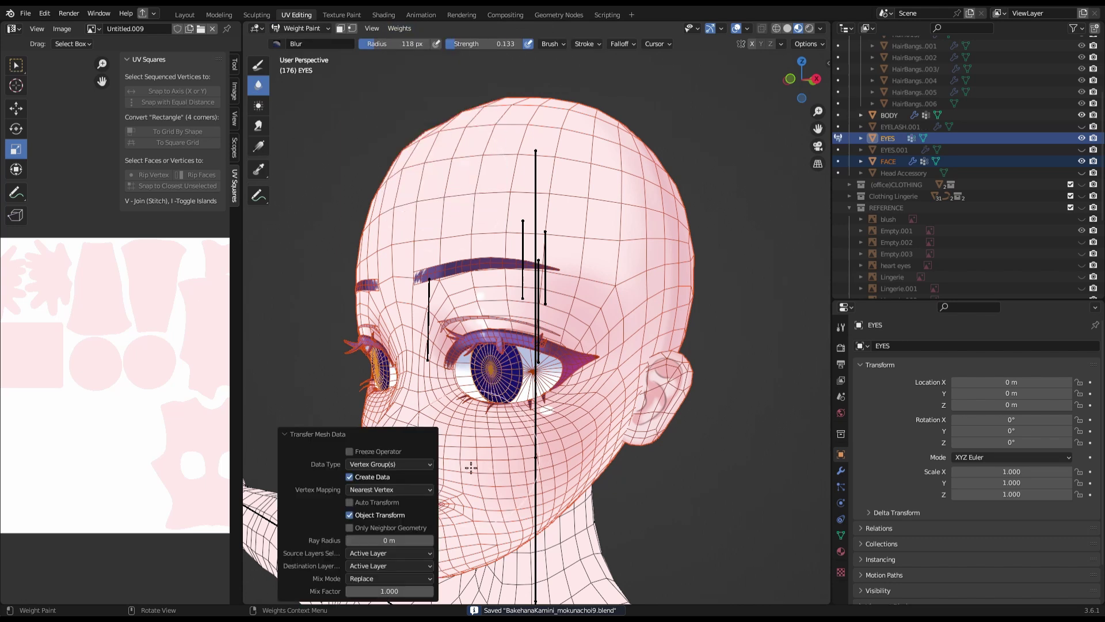
{"action": "scroll", "coordinate": [536, 345], "scroll_direction": "down", "scroll_amount": 3}
{"action": "key", "text": "ctrl+Tab"}
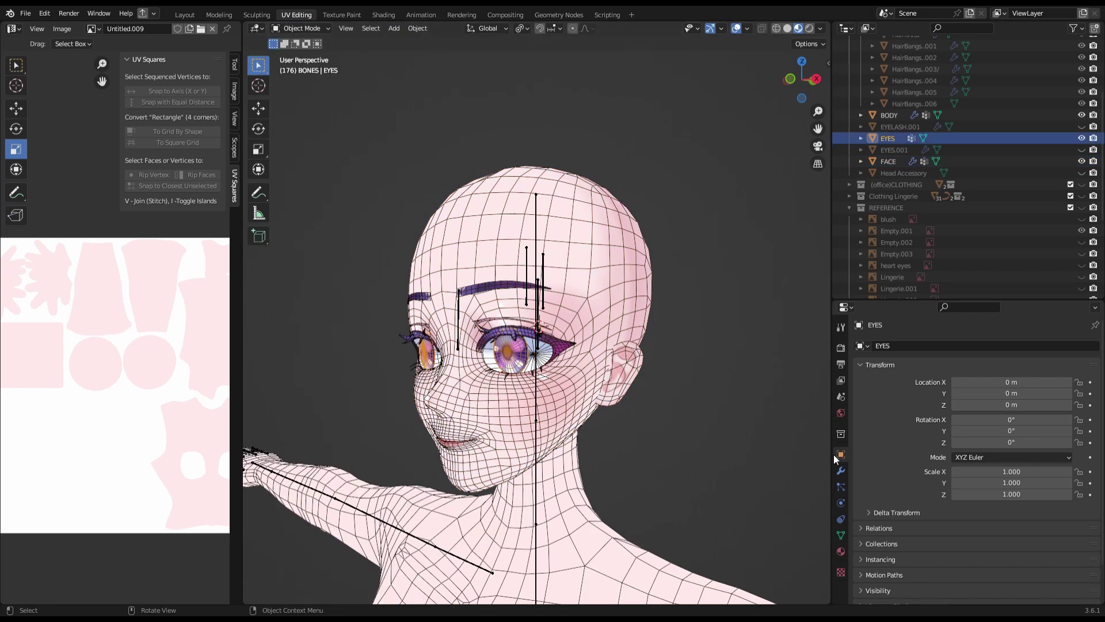
- Add an Armature modifier to EYES bound to the Armature object and check its weights
{"action": "left_click", "coordinate": [840, 470]}
{"action": "left_click", "coordinate": [977, 345]}
{"action": "left_click", "coordinate": [950, 104]}
{"action": "middle_click_drag", "start_coordinate": [627, 305], "coordinate": [518, 299]}
{"action": "key", "text": "ctrl+s"}
{"action": "left_click", "coordinate": [888, 139], "text": "ctrl"}
{"action": "left_click", "coordinate": [301, 28]}
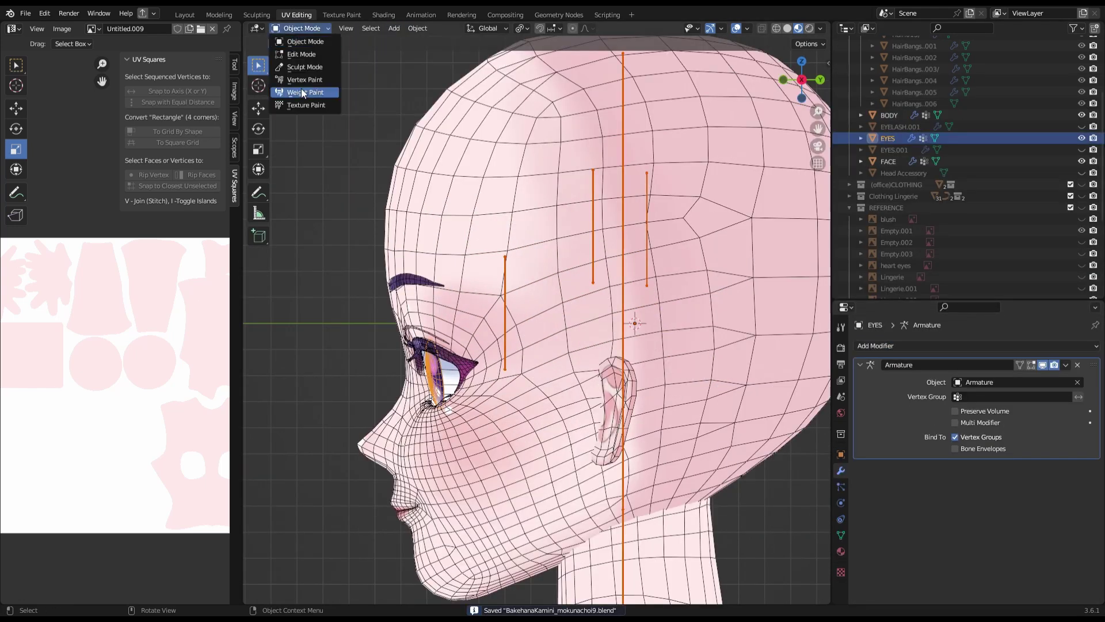
{"action": "left_click", "coordinate": [302, 88]}
- Select the armature and put it in Pose Mode with the rotate tool
{"action": "middle_click_drag", "start_coordinate": [403, 230], "coordinate": [511, 68]}
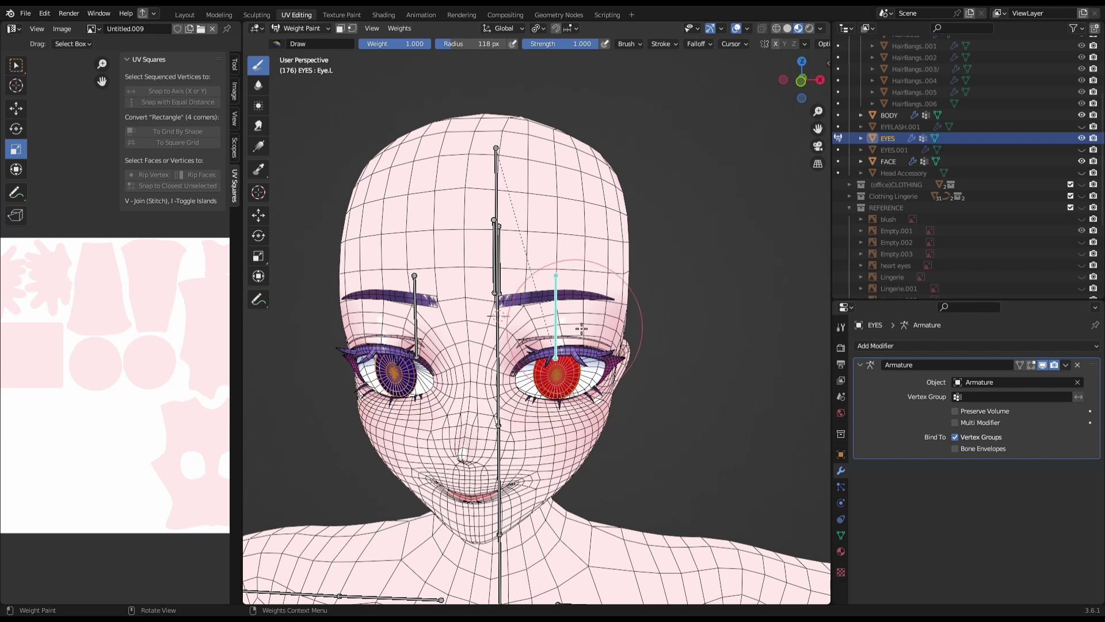
{"action": "middle_click_drag", "start_coordinate": [582, 329], "coordinate": [578, 299]}
{"action": "scroll", "coordinate": [400, 395], "scroll_direction": "down", "scroll_amount": 3}
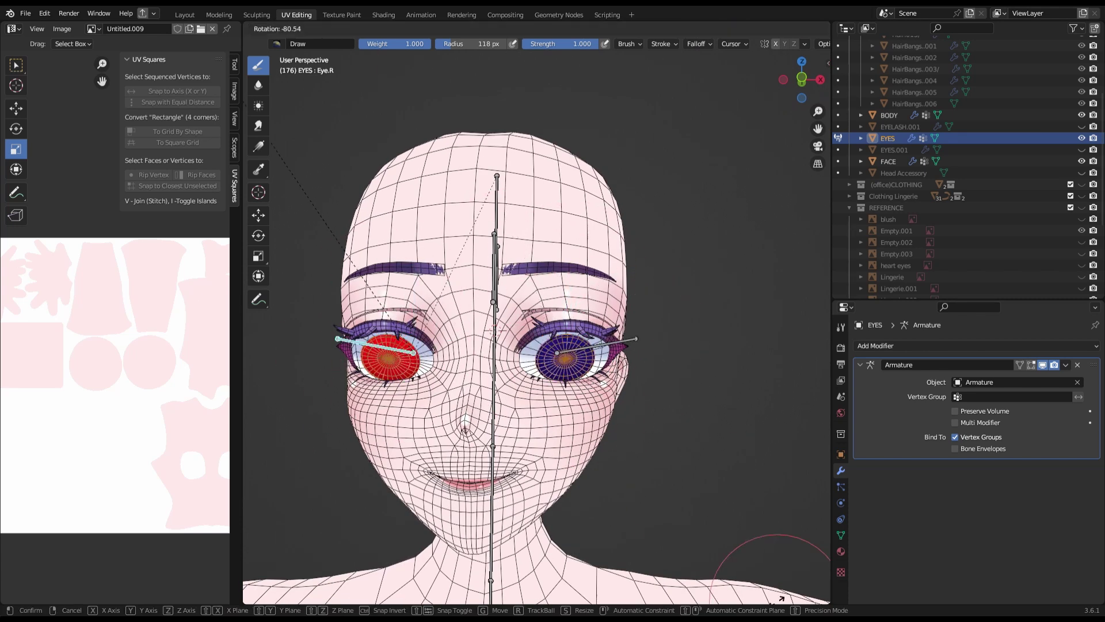
{"action": "left_click", "coordinate": [819, 80]}
{"action": "scroll", "coordinate": [510, 336], "scroll_direction": "up", "scroll_amount": 5}
{"action": "key", "text": "ctrl+s"}
{"action": "key", "text": "ctrl+Tab"}
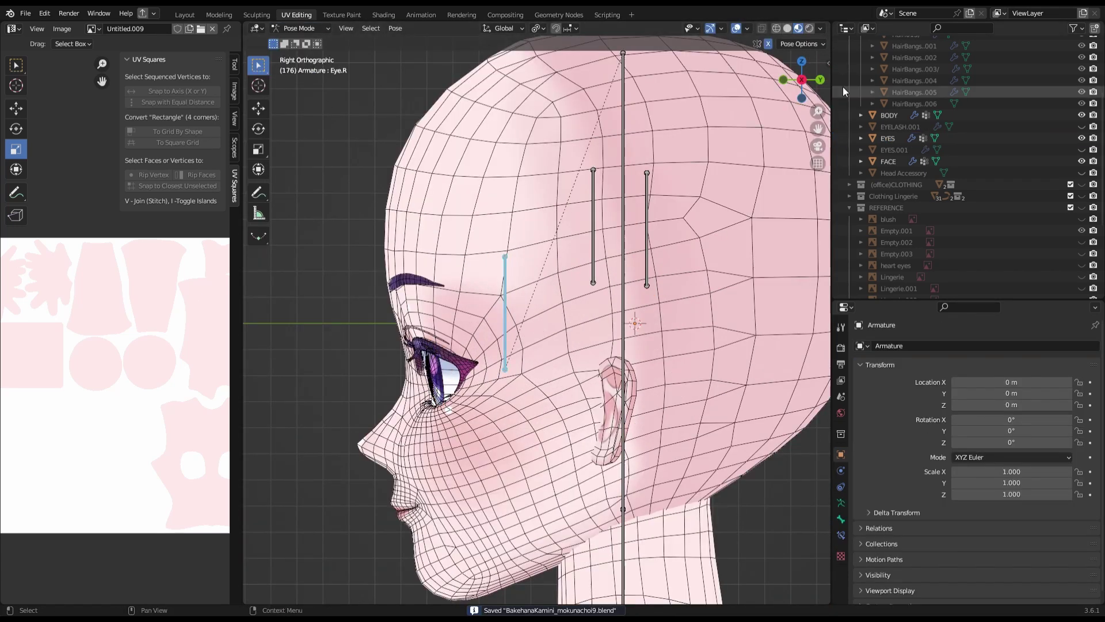
{"action": "left_click", "coordinate": [784, 79]}
- Fade the wireframe overlay, test-rotate Eye.R and undo it, then select FACE
{"action": "left_click", "coordinate": [259, 128]}
{"action": "scroll", "coordinate": [564, 316], "scroll_direction": "up", "scroll_amount": 3}
{"action": "left_click", "coordinate": [747, 28]}
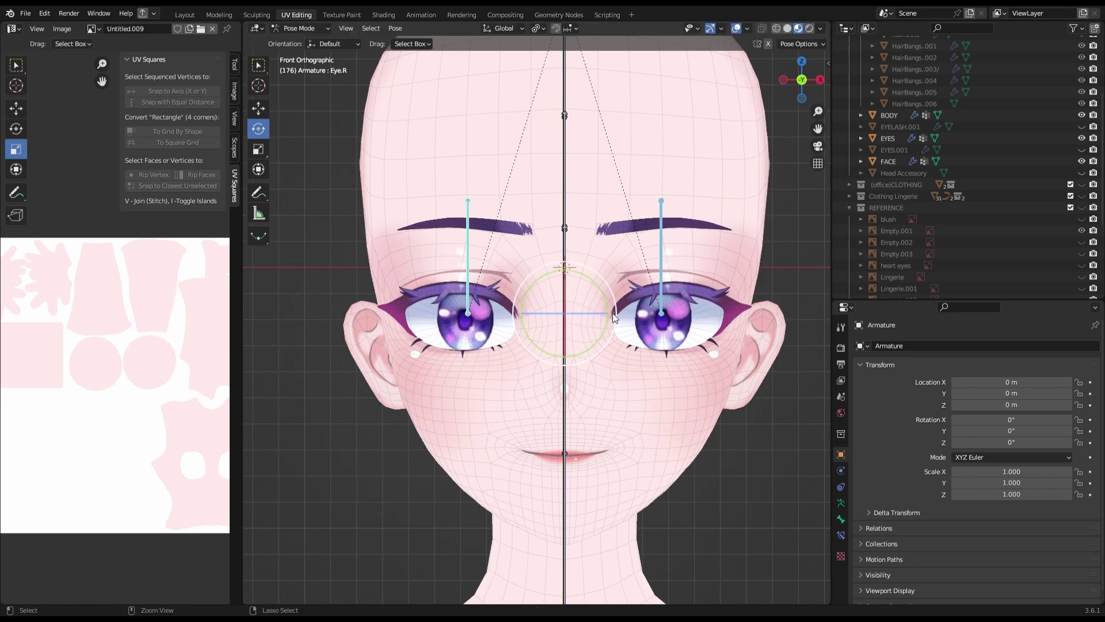
{"action": "middle_click_drag", "start_coordinate": [613, 318], "coordinate": [647, 340]}
{"action": "key", "text": "KP_3"}
{"action": "scroll", "coordinate": [599, 226], "scroll_direction": "up", "scroll_amount": 3}
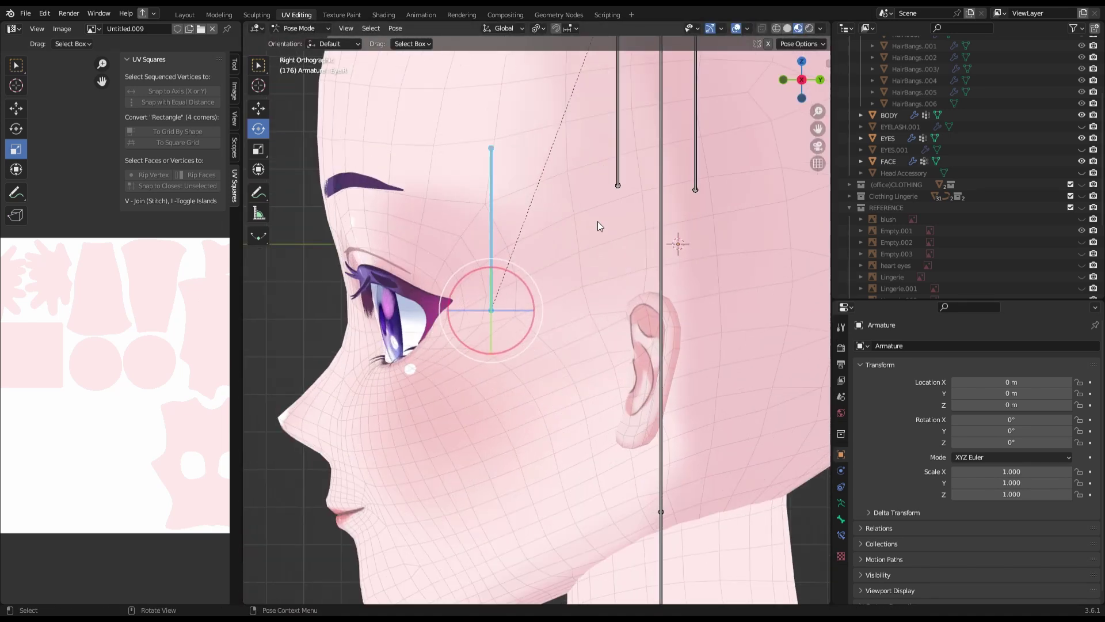
{"action": "key", "text": "r"}
{"action": "key", "text": "Return"}
{"action": "middle_click_drag", "start_coordinate": [599, 226], "coordinate": [711, 153]}
{"action": "key", "text": "ctrl+z"}
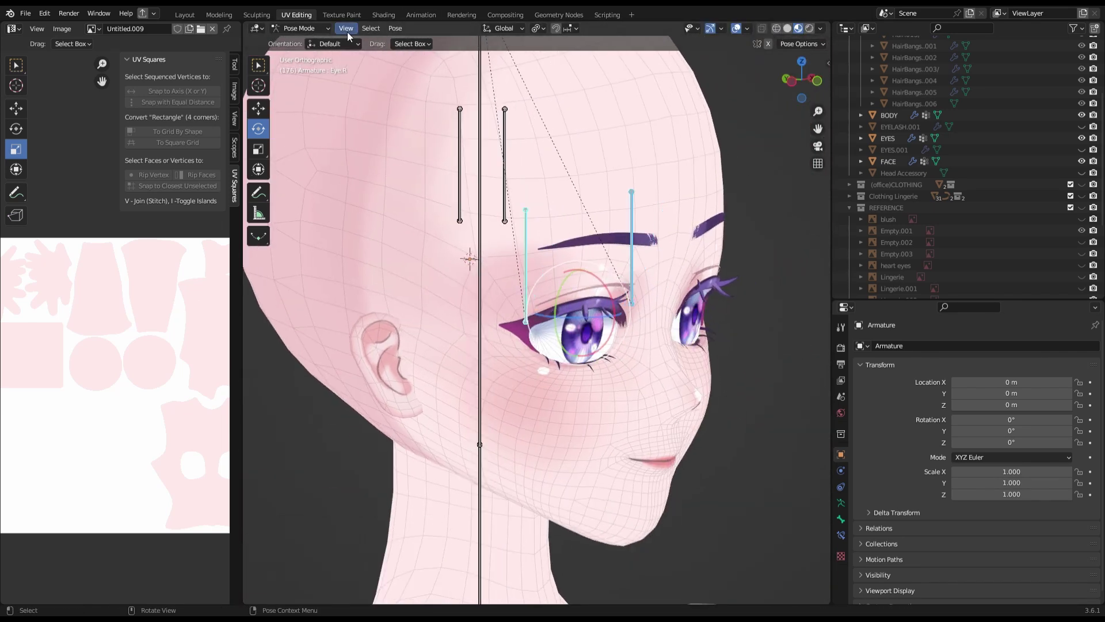
{"action": "left_click", "coordinate": [888, 161]}
{"action": "scroll", "coordinate": [647, 277], "scroll_direction": "up", "scroll_amount": 2}
- Grab-sculpt the skin and eyelids around both eyes
{"action": "scroll", "coordinate": [647, 277], "scroll_direction": "up", "scroll_amount": 2}
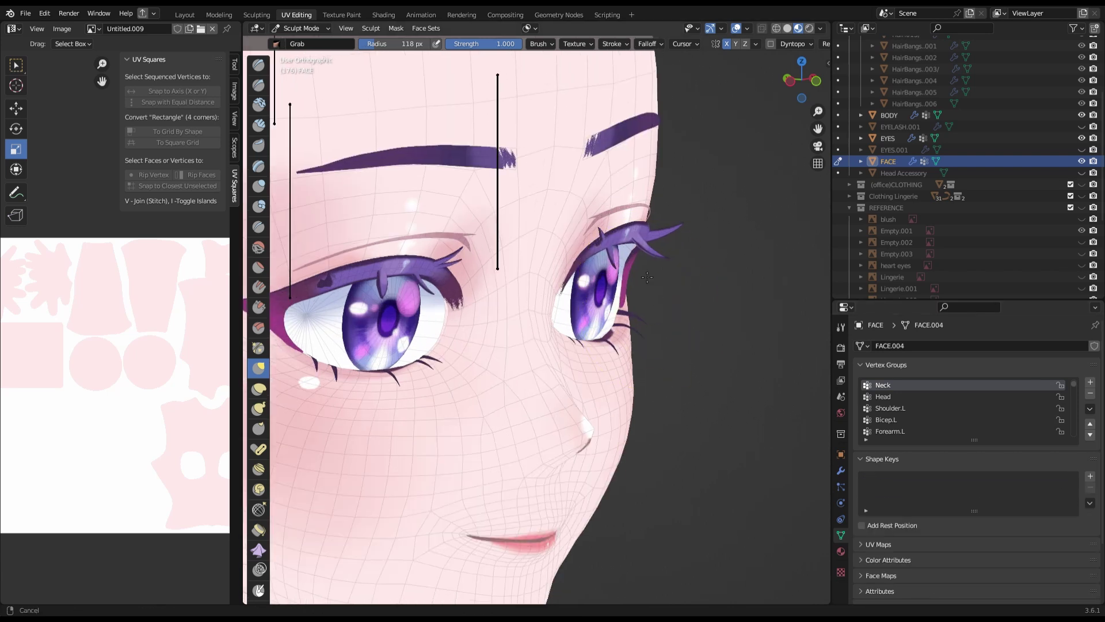
{"action": "scroll", "coordinate": [647, 277], "scroll_direction": "up", "scroll_amount": 2}
{"action": "middle_click_drag", "start_coordinate": [644, 272], "coordinate": [717, 229], "text": "ctrl"}
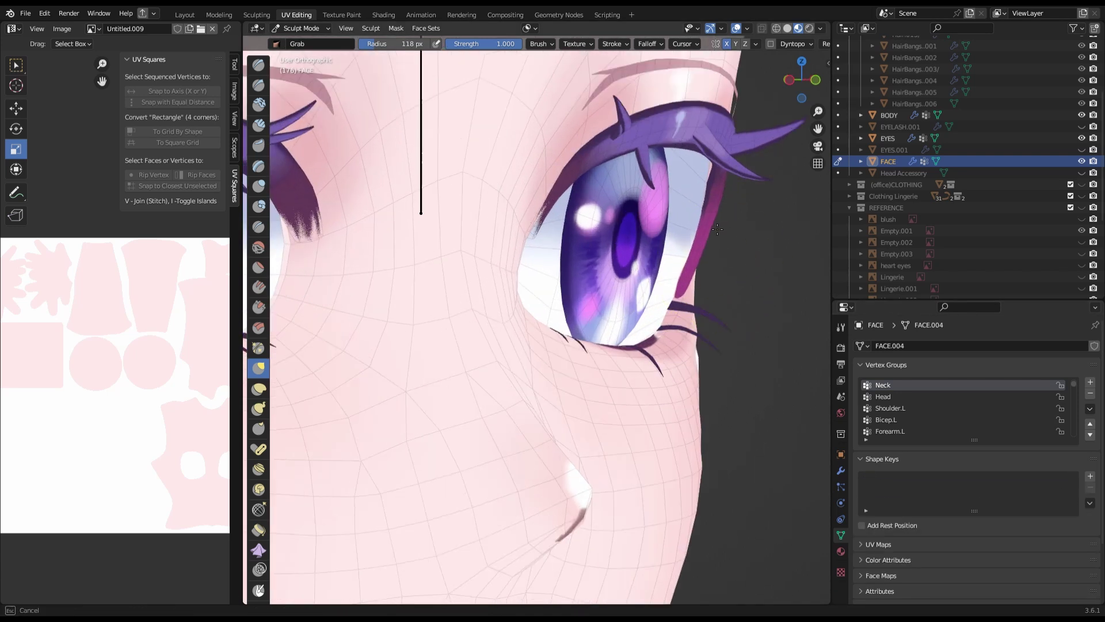
{"action": "scroll", "coordinate": [737, 277], "scroll_direction": "down", "scroll_amount": 3}
{"action": "middle_click_drag", "start_coordinate": [680, 286], "coordinate": [533, 241]}
{"action": "scroll", "coordinate": [534, 240], "scroll_direction": "up", "scroll_amount": 3}
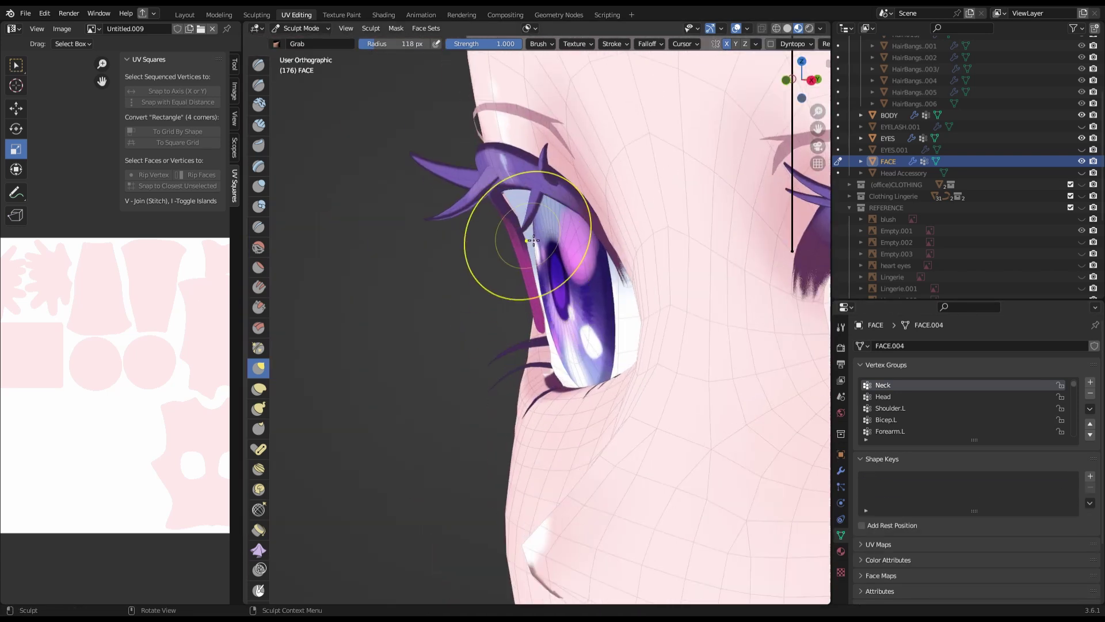
{"action": "scroll", "coordinate": [517, 232], "scroll_direction": "down", "scroll_amount": 3}
{"action": "scroll", "coordinate": [592, 259], "scroll_direction": "up", "scroll_amount": 3}
- Save the file, check the face from the front, and leave Sculpt Mode
{"action": "key", "text": "ctrl+s"}
{"action": "scroll", "coordinate": [592, 259], "scroll_direction": "down", "scroll_amount": 3}
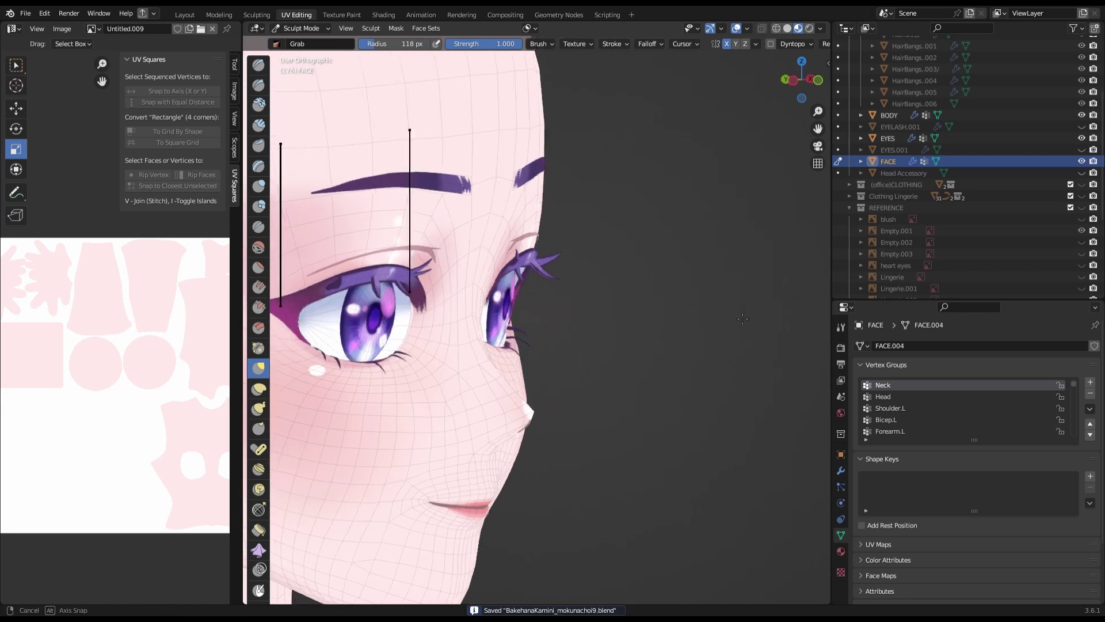
{"action": "middle_click_drag", "start_coordinate": [592, 259], "coordinate": [734, 328]}
{"action": "key", "text": "KP_1"}
{"action": "key", "text": "ctrl+Tab"}
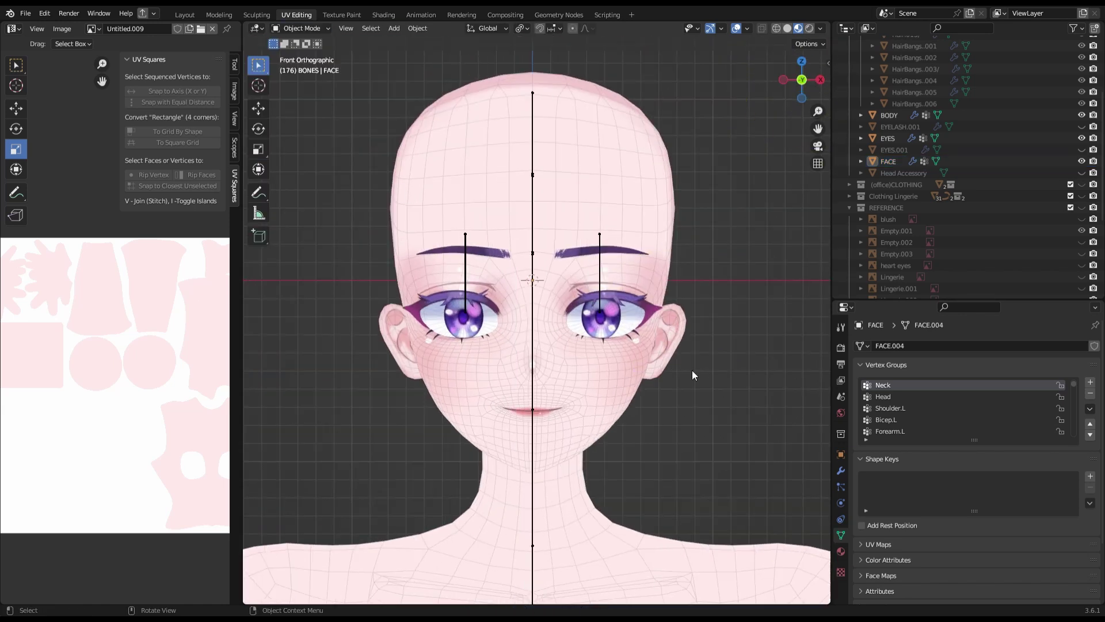
- Select the armature and test-rotate the eye bones in Pose Mode
{"action": "scroll", "coordinate": [661, 322], "scroll_direction": "up", "scroll_amount": 2}
{"action": "left_click", "coordinate": [599, 287]}
{"action": "key", "text": "ctrl+Tab"}
{"action": "left_click_drag", "start_coordinate": [566, 284], "coordinate": [575, 311]}
{"action": "scroll", "coordinate": [575, 310], "scroll_direction": "up", "scroll_amount": 2}
{"action": "middle_click_drag", "start_coordinate": [575, 310], "coordinate": [602, 325]}
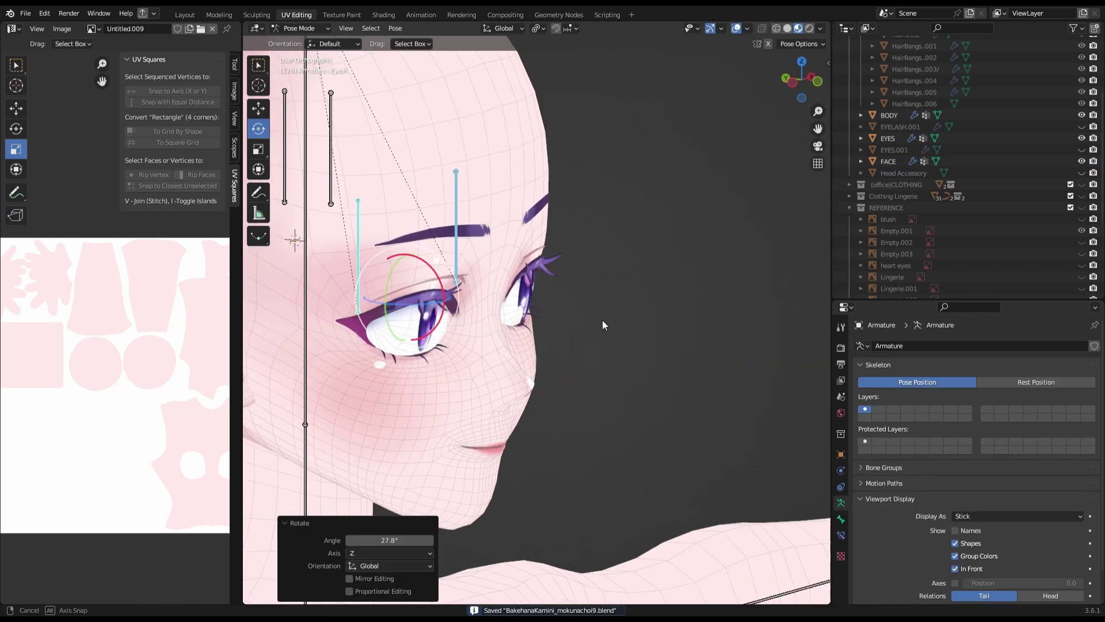
{"action": "key", "text": "KP_3"}
{"action": "key", "text": "ctrl+Tab"}
- Enter and leave Edit Mode on the EYES mesh, checking it from the side
{"action": "key", "text": "KP_1"}
{"action": "left_click", "coordinate": [666, 403]}
{"action": "key", "text": "Tab"}
{"action": "key", "text": "KP_3"}
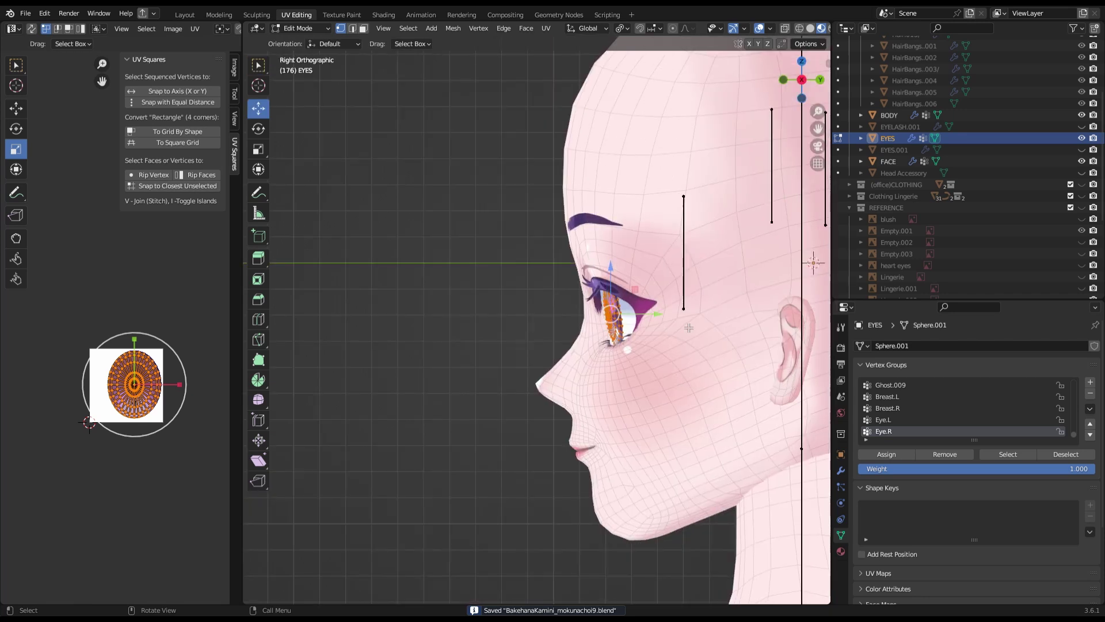
{"action": "key", "text": "Tab"}
- Swing an eye bone sideways in Pose Mode to retest the eyes
{"action": "left_click", "coordinate": [665, 258]}
{"action": "key", "text": "ctrl+Tab"}
{"action": "key", "text": "KP_1"}
{"action": "left_click_drag", "start_coordinate": [492, 248], "coordinate": [500, 252]}
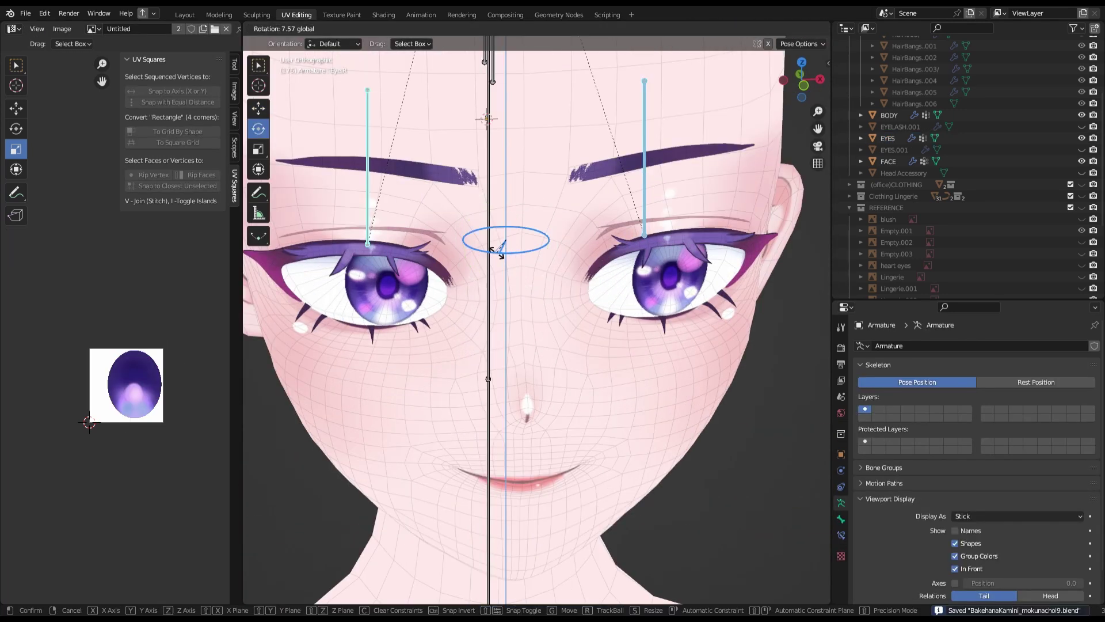
{"action": "left_click", "coordinate": [499, 252]}
{"action": "middle_click_drag", "start_coordinate": [499, 251], "coordinate": [647, 267]}
{"action": "key", "text": "ctrl+Tab"}
- Return to a front view of the whole rigged body
{"action": "key", "text": "KP_1"}
{"action": "key", "text": "KP_3"}
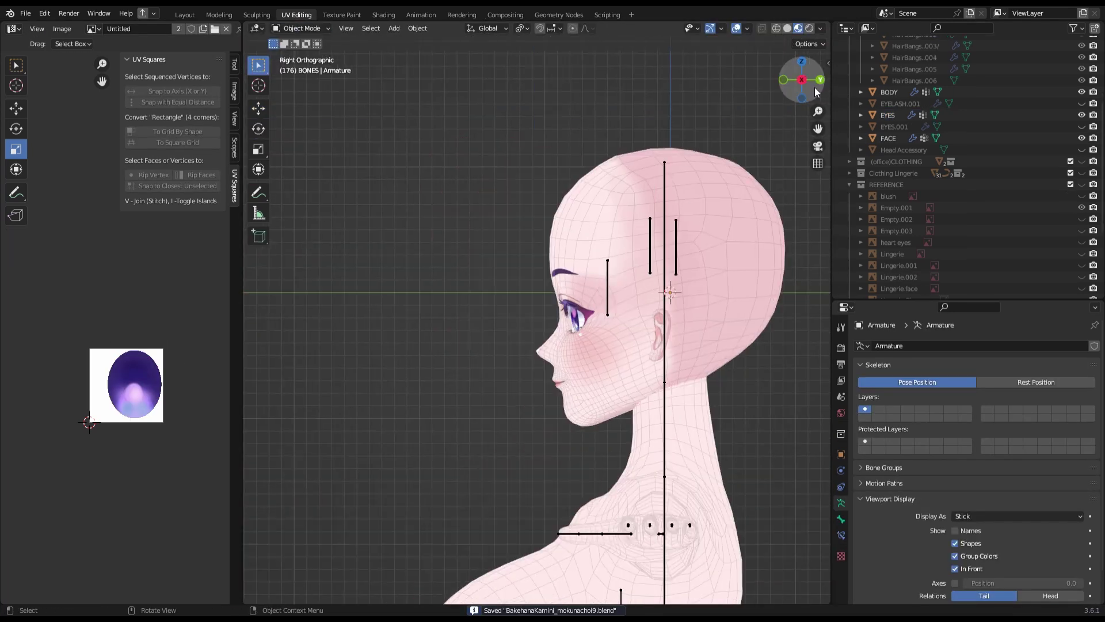
{"action": "key", "text": "KP_1"}
{"action": "scroll", "coordinate": [637, 234], "scroll_direction": "up", "scroll_amount": 2}
{"action": "scroll", "coordinate": [675, 387], "scroll_direction": "down", "scroll_amount": 1}
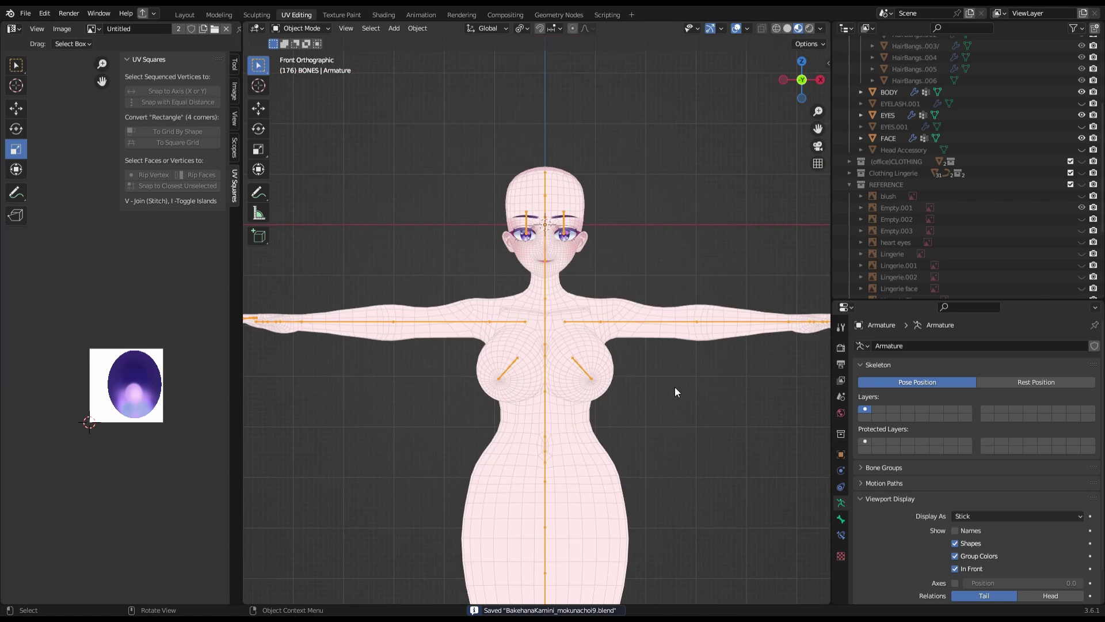
{"action": "scroll", "coordinate": [1000, 230], "scroll_direction": "up", "scroll_amount": 5}
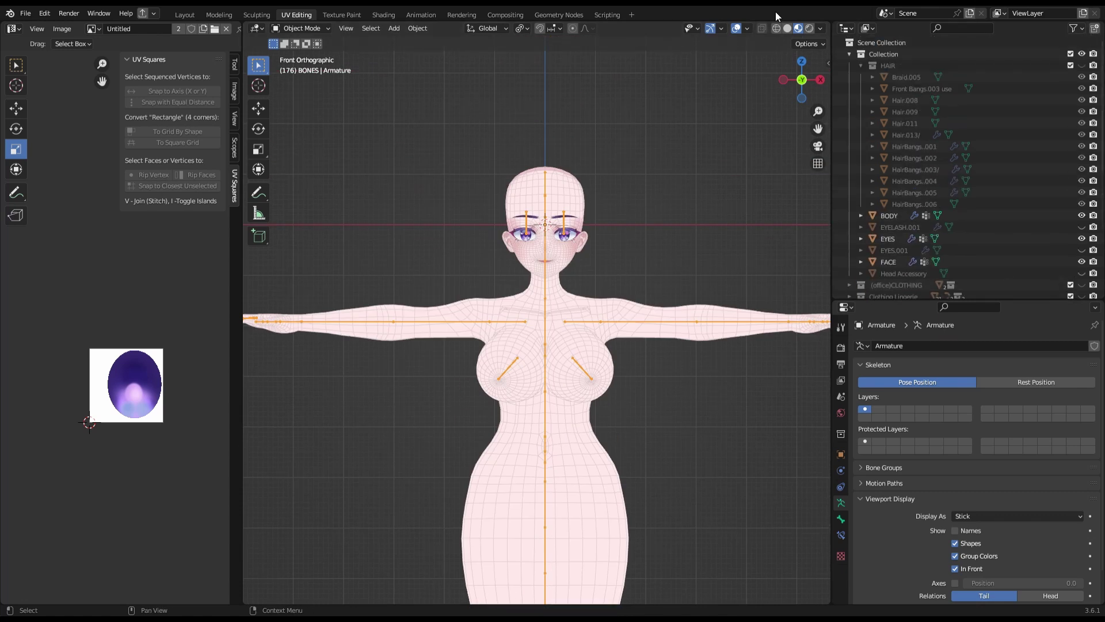
- Show the HAIR collection, then select and frame the Braid.005 piece
{"action": "left_click", "coordinate": [1082, 65]}
{"action": "left_click", "coordinate": [907, 76]}
{"action": "key", "text": "KP_Decimal"}
{"action": "key", "text": "Tab"}
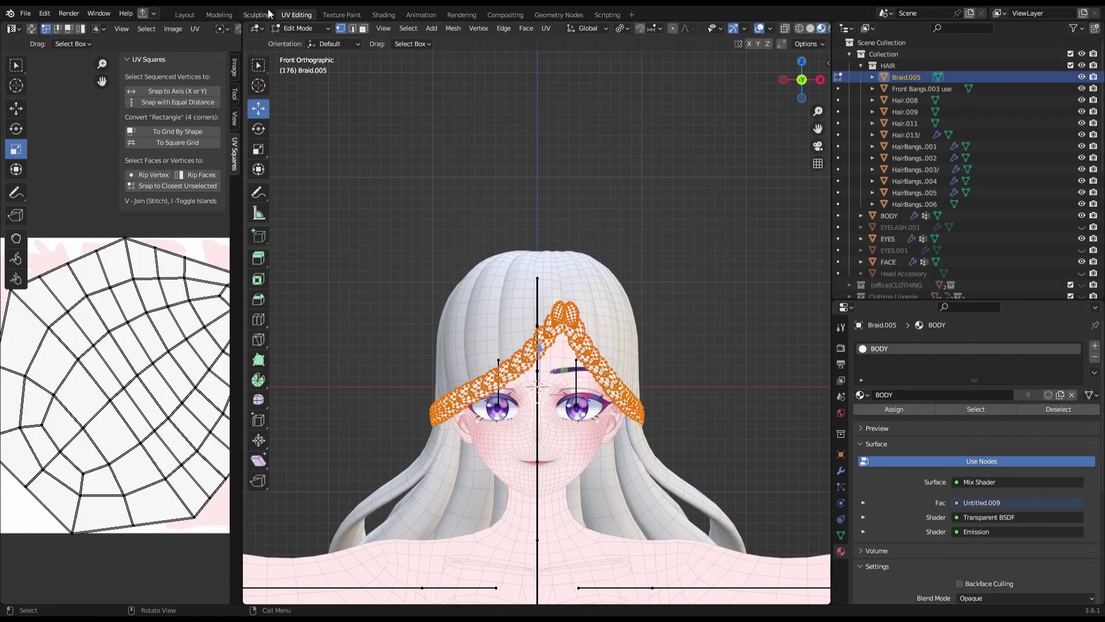
{"action": "key", "text": "Tab"}
{"action": "scroll", "coordinate": [978, 173], "scroll_direction": "down", "scroll_amount": 10}
{"action": "scroll", "coordinate": [530, 197], "scroll_direction": "down", "scroll_amount": 2}
- Move the Office outfit.001 reference beside the model
{"action": "left_click", "coordinate": [903, 252]}
{"action": "key", "text": "g"}
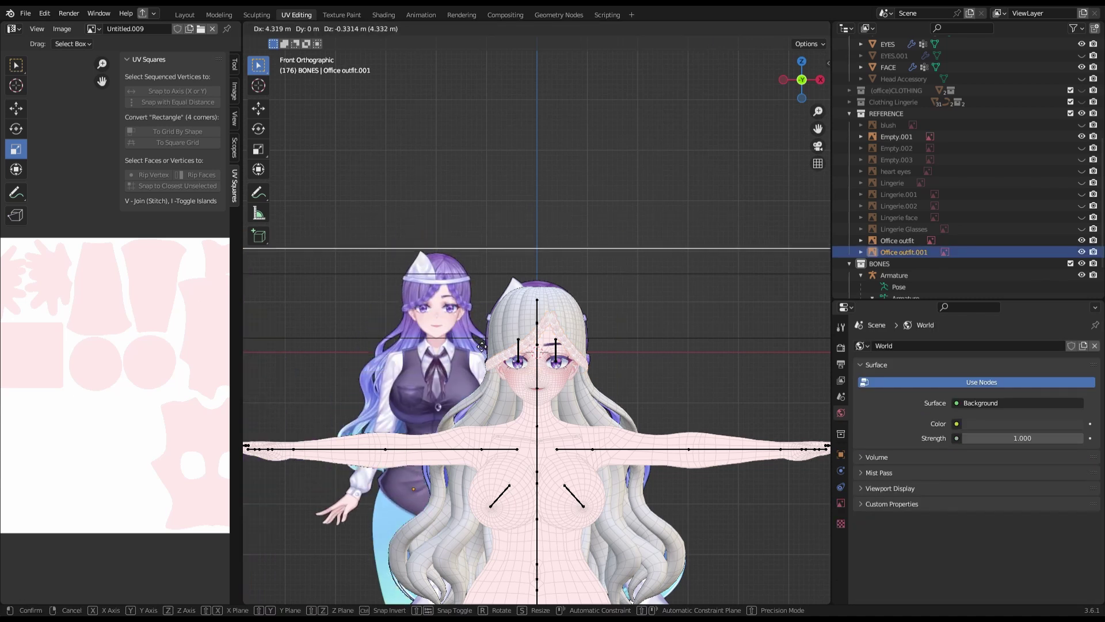
{"action": "left_click", "coordinate": [482, 345]}
{"action": "scroll", "coordinate": [482, 346], "scroll_direction": "up", "scroll_amount": 4}
- Scale the braid's UV island and switch to the Texture Paint workspace
{"action": "key", "text": "ctrl+z"}
{"action": "key", "text": "ctrl+z"}
{"action": "left_click_drag", "start_coordinate": [242, 346], "coordinate": [354, 345]}
{"action": "key", "text": "s"}
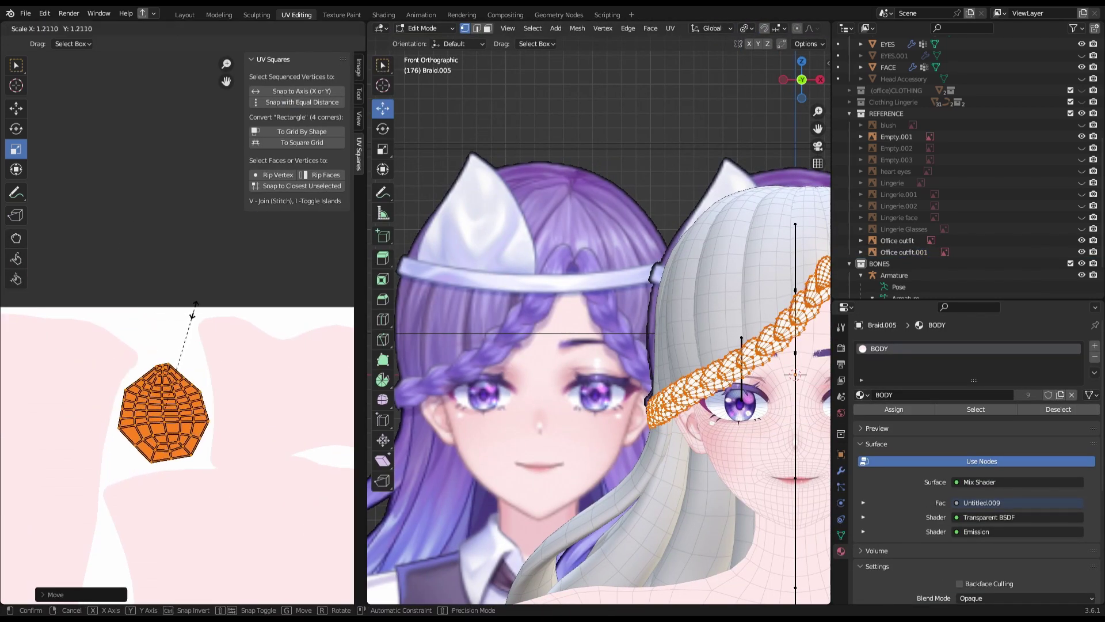
{"action": "key", "text": "ctrl+Page_Down"}
{"action": "key", "text": "KP_Decimal"}
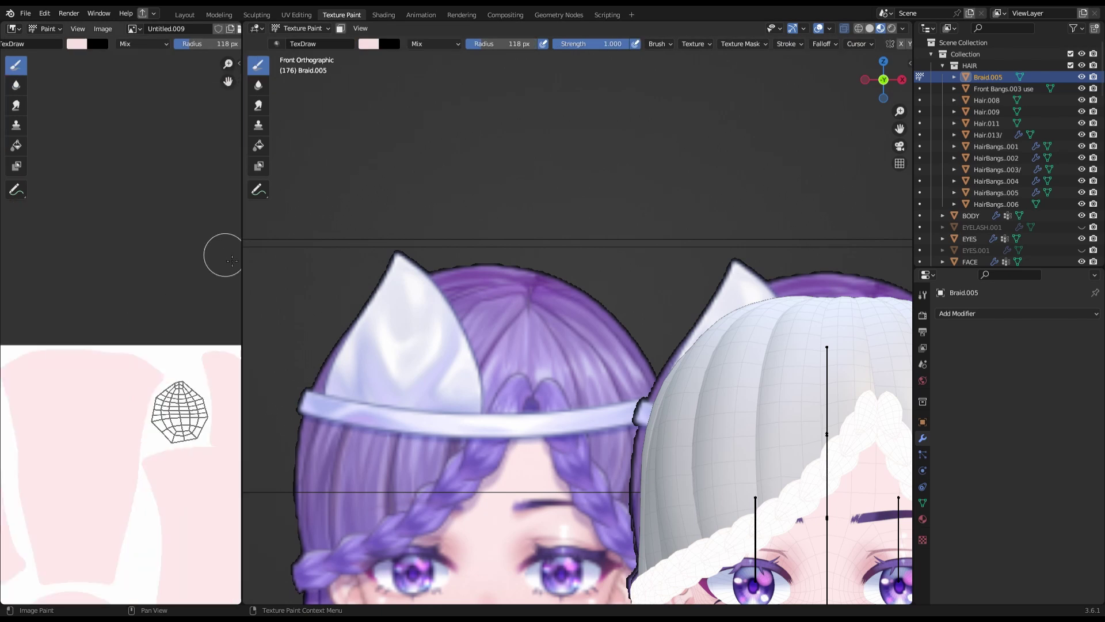
- Paint the braid's UV island solid purple
{"action": "left_click", "coordinate": [922, 294]}
{"action": "scroll", "coordinate": [975, 437], "scroll_direction": "down", "scroll_amount": 5}
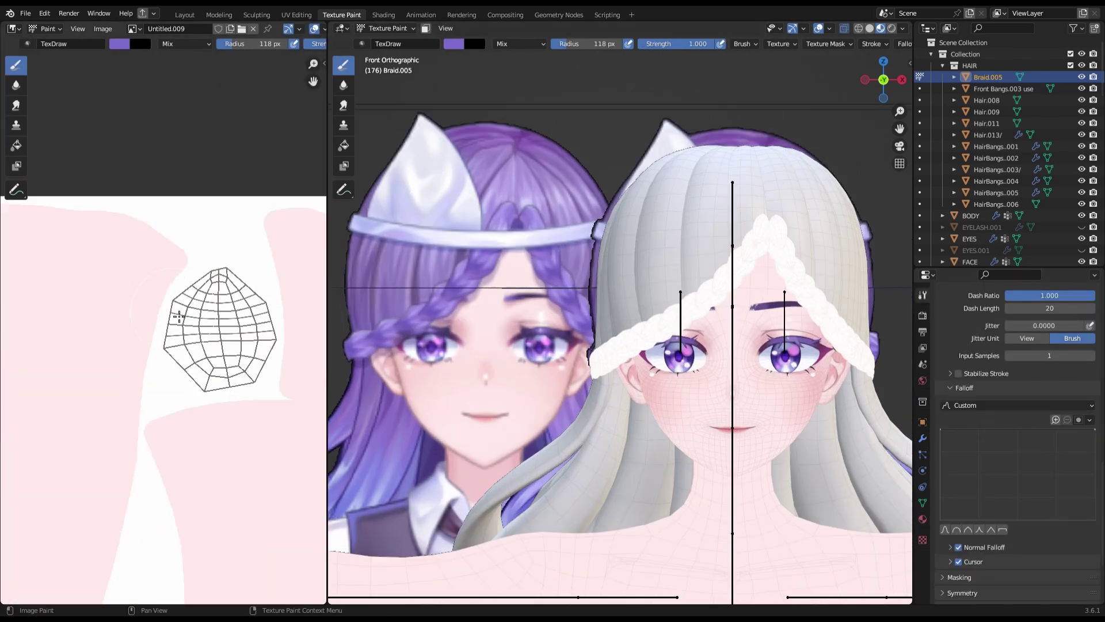
{"action": "left_click", "coordinate": [202, 278]}
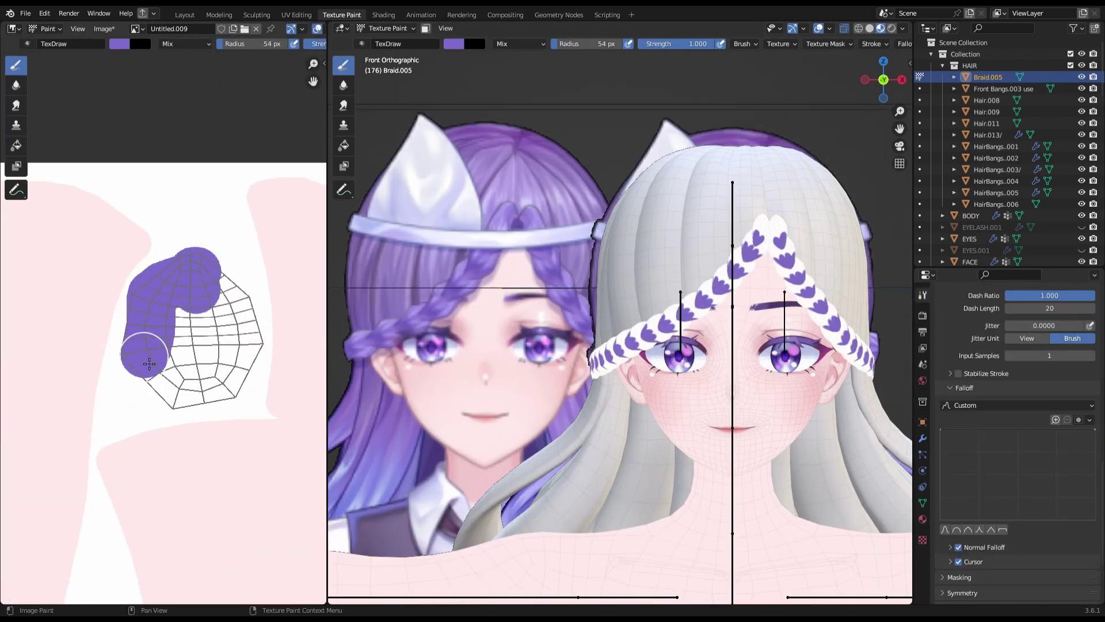
{"action": "left_click_drag", "start_coordinate": [170, 299], "coordinate": [193, 337]}
- Save the texture as BODY_Bakehana_mokunachoi1.png and shrink the brush to 24 px
{"action": "key", "text": "alt+s"}
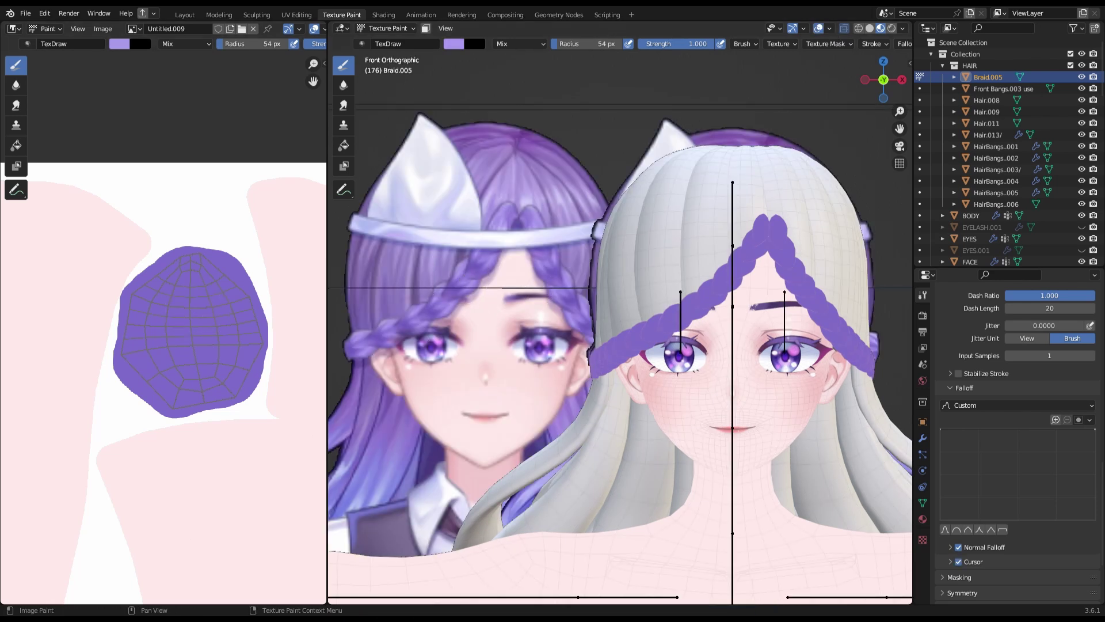
{"action": "left_click", "coordinate": [194, 272]}
{"action": "key", "text": "bracketleft"}
{"action": "key", "text": "bracketleft"}
{"action": "key", "text": "bracketleft"}
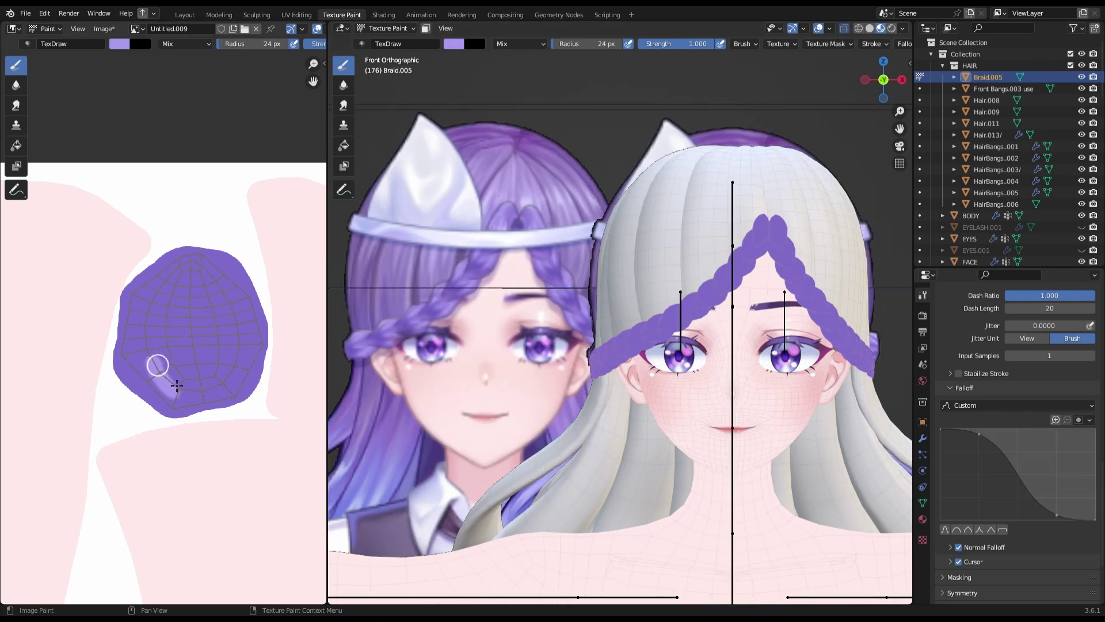
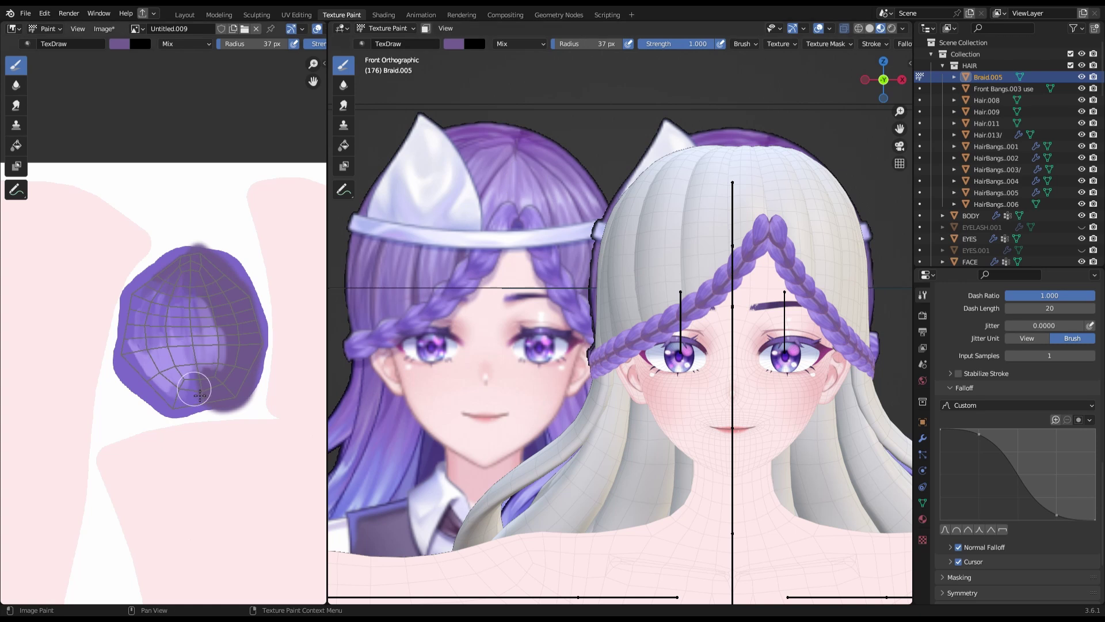
- Hide the bone guide lines, save the .blend, and sample a lighter lavender from the texture
{"action": "left_click", "coordinate": [829, 29]}
{"action": "key", "text": "ctrl+s"}
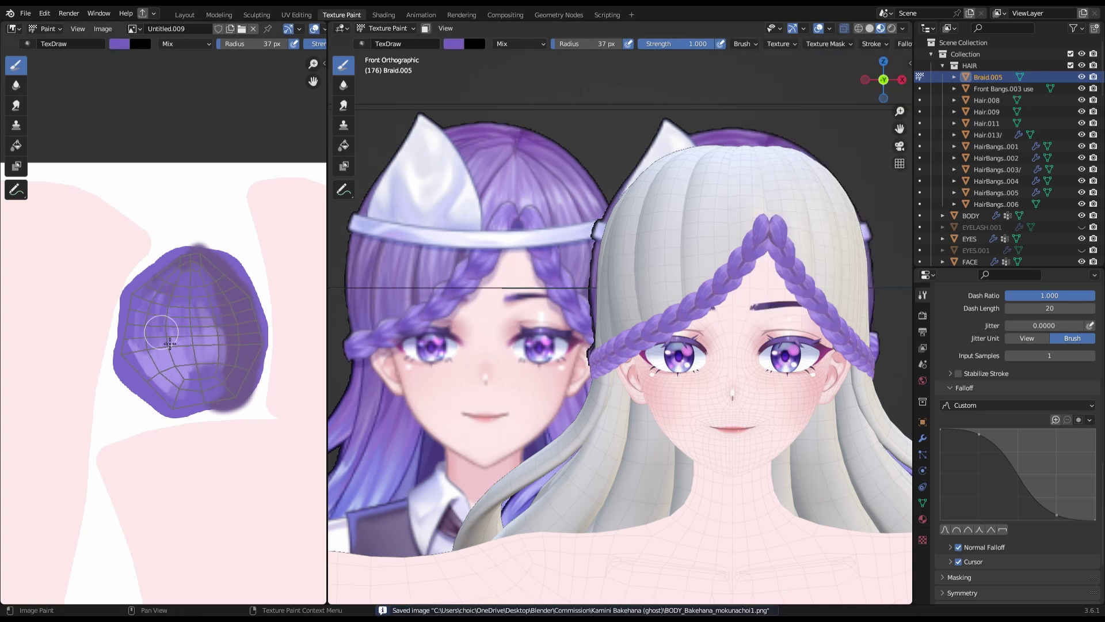
{"action": "key", "text": "s"}
{"action": "left_click", "coordinate": [175, 351]}
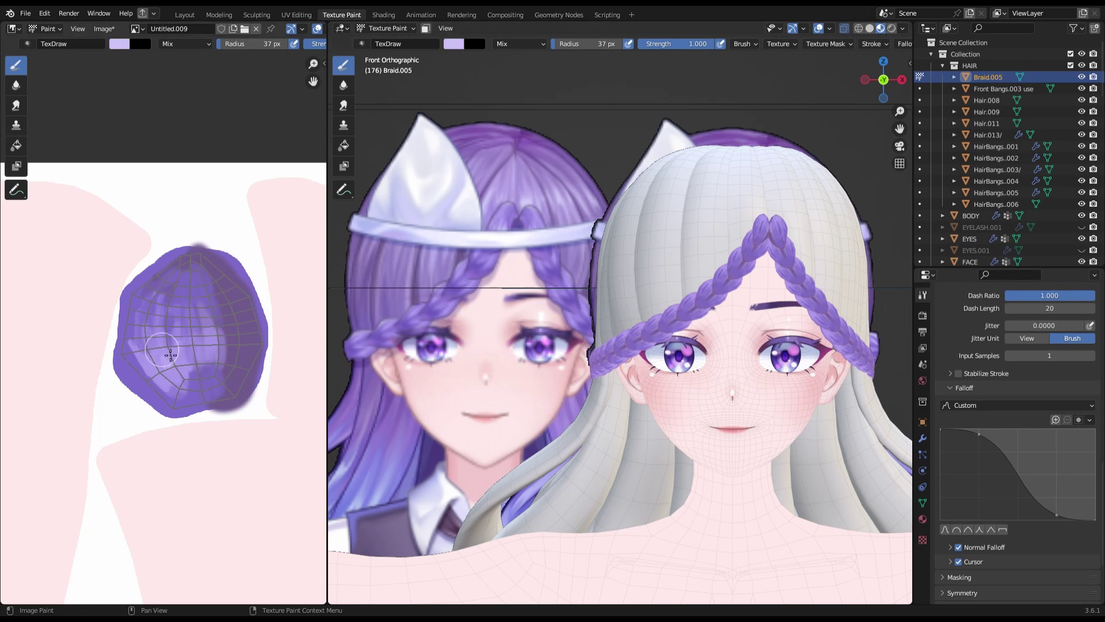
- Smudge the braid with the Smear brush, then save the painted image and the .blend file
{"action": "key", "text": "shift+space"}
{"action": "key", "text": "s"}
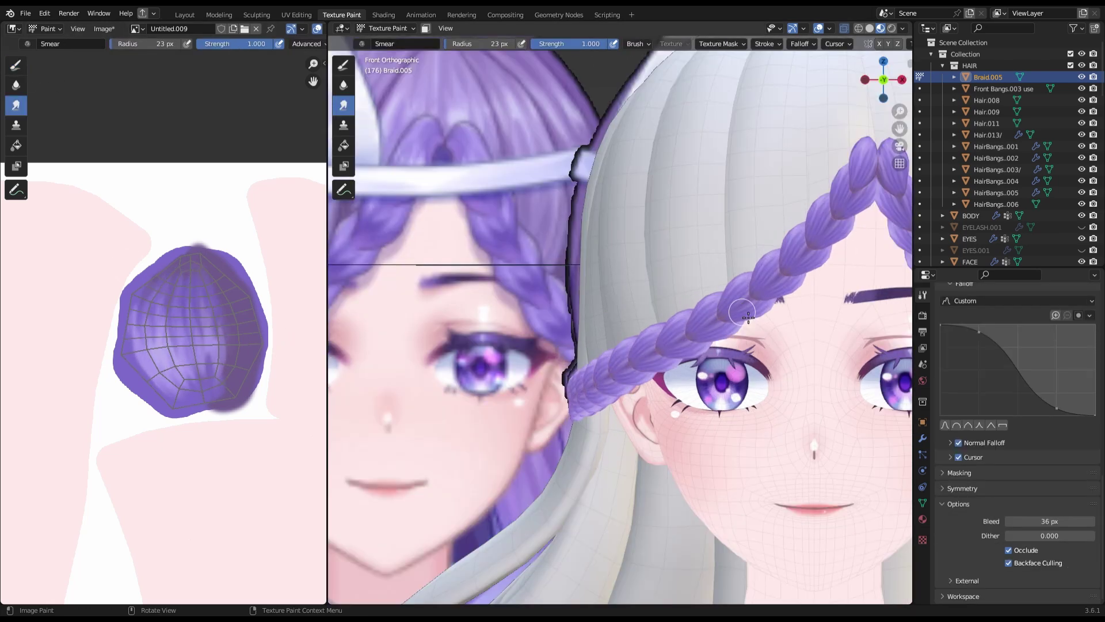
{"action": "key", "text": "alt+s"}
{"action": "key", "text": "ctrl+s"}
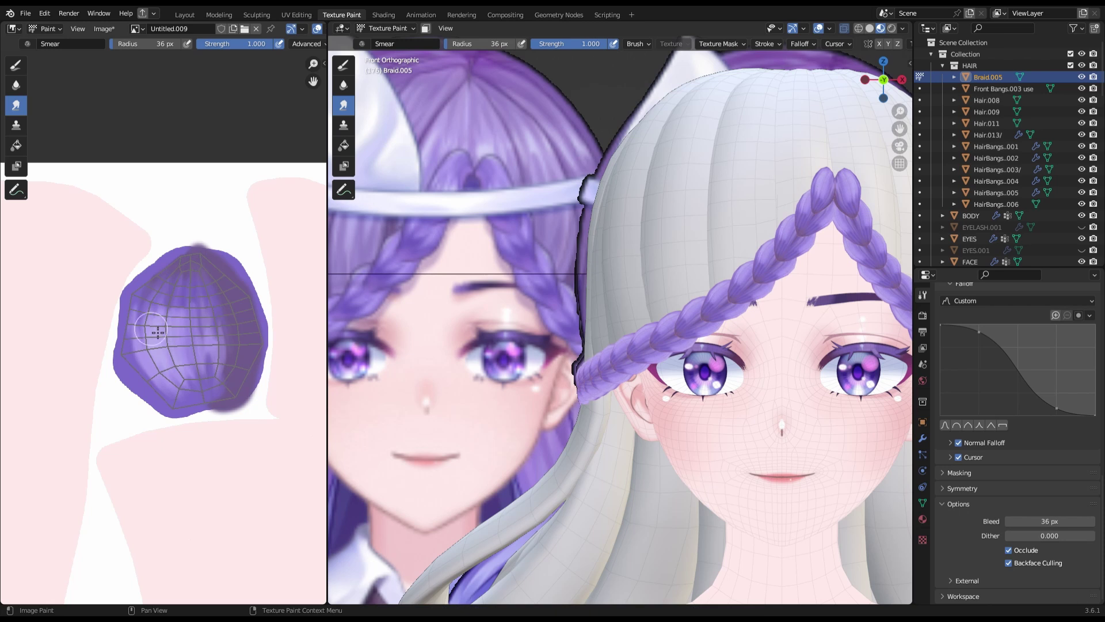
{"action": "scroll", "coordinate": [644, 284], "scroll_direction": "down", "scroll_amount": 5}
{"action": "mouse_move", "coordinate": [644, 284]}
{"action": "middle_mouse_down"}
{"action": "mouse_move", "coordinate": [692, 289]}
{"action": "mouse_move", "coordinate": [868, 368]}
{"action": "middle_mouse_up"}
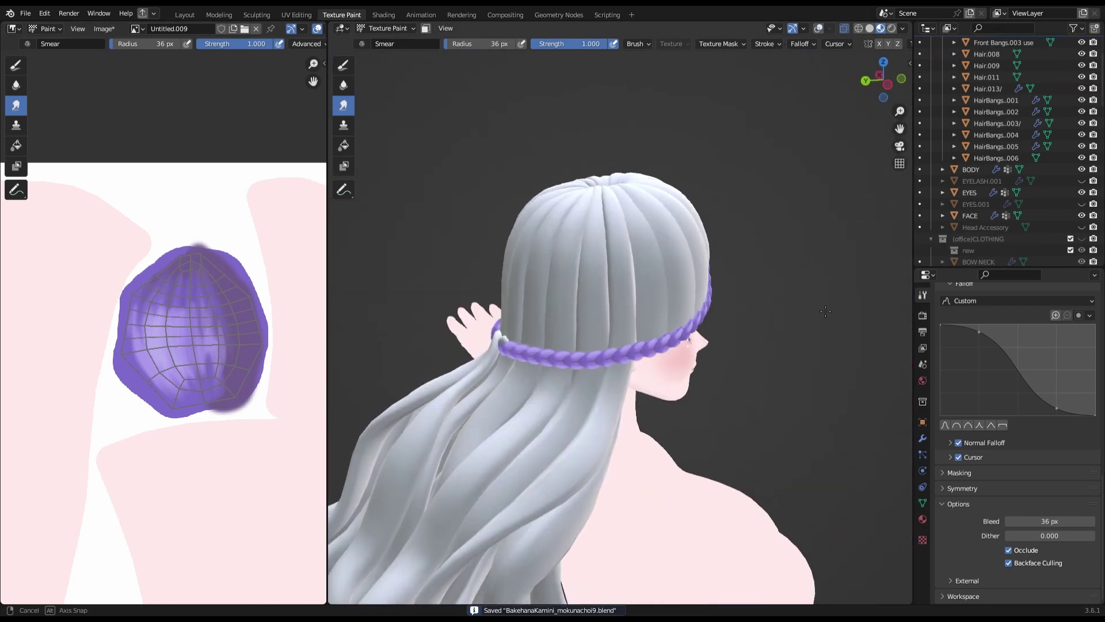
{"action": "scroll", "coordinate": [867, 376], "scroll_direction": "up", "scroll_amount": 5}
{"action": "key", "text": "KP_1"}
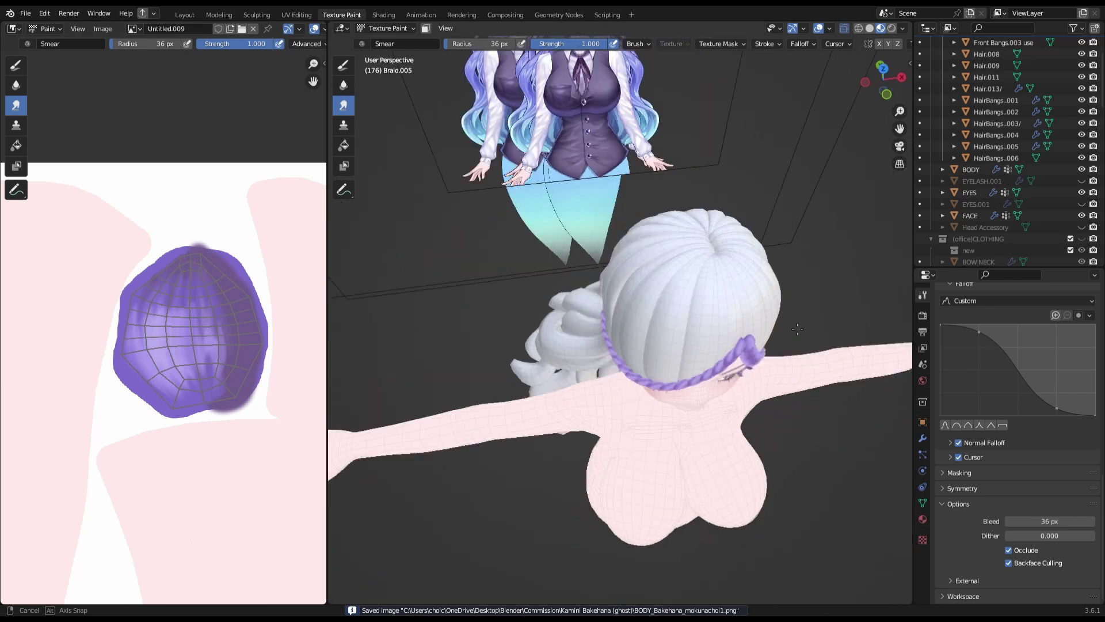
{"action": "scroll", "coordinate": [832, 147], "scroll_direction": "down", "scroll_amount": 4}
{"action": "scroll", "coordinate": [828, 143], "scroll_direction": "up", "scroll_amount": 3}
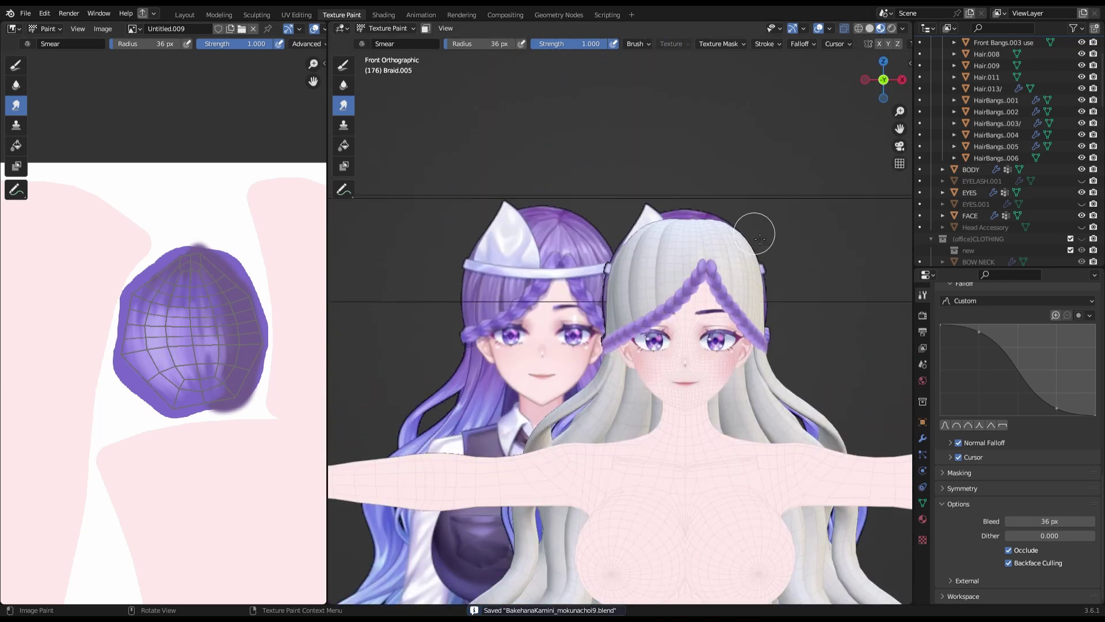
- Check the braid from the side in Object Mode, save the .blend, and return to Texture Paint
{"action": "key", "text": "ctrl+Tab"}
{"action": "scroll", "coordinate": [736, 273], "scroll_direction": "down", "scroll_amount": 3}
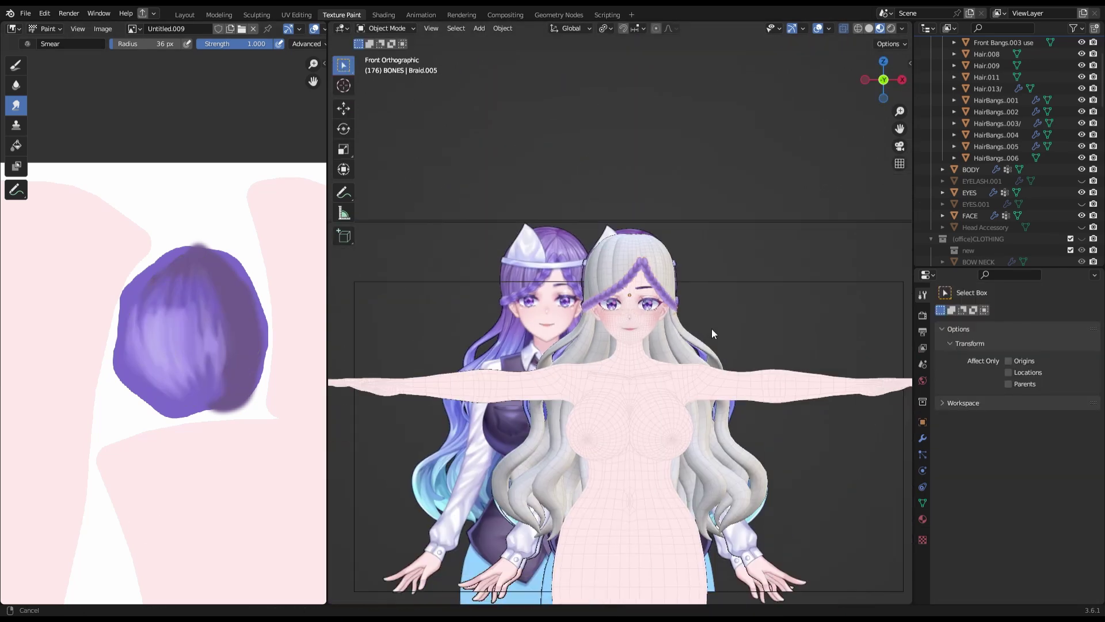
{"action": "middle_click_drag", "start_coordinate": [711, 329], "coordinate": [687, 178]}
{"action": "key", "text": "KP_1"}
{"action": "key", "text": "ctrl+s"}
{"action": "scroll", "coordinate": [666, 257], "scroll_direction": "up", "scroll_amount": 6}
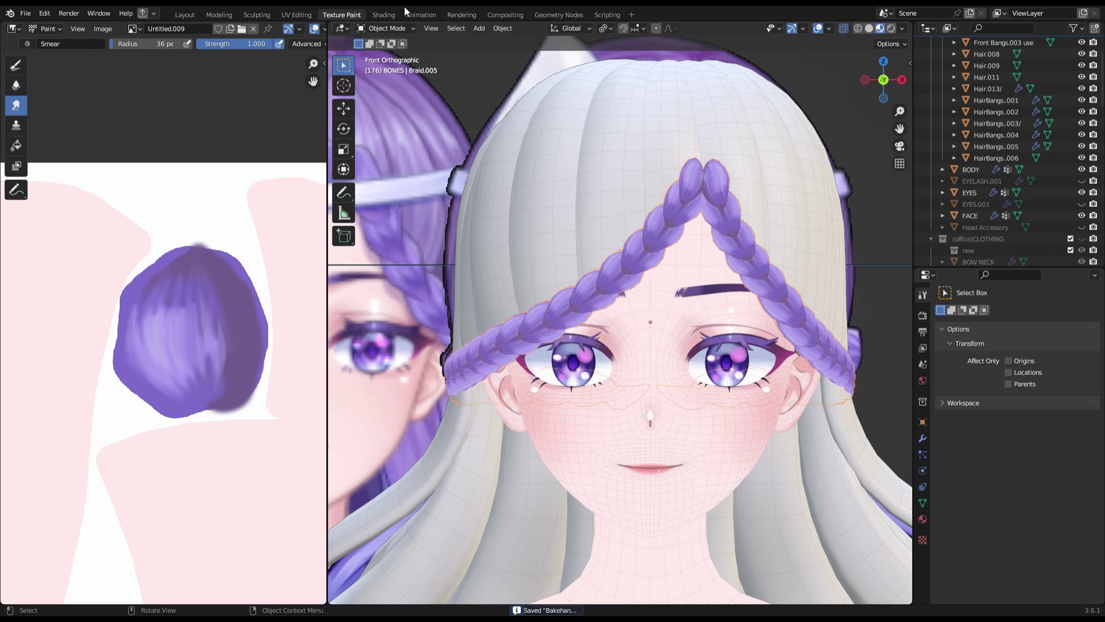
{"action": "key", "text": "ctrl+Tab"}
{"action": "scroll", "coordinate": [708, 156], "scroll_direction": "up", "scroll_amount": 3}
- Shrink the smear brush radius to 28 px and keep smudging the braid strands
{"action": "key", "text": "bracketleft"}
{"action": "key", "text": "bracketleft"}
{"action": "scroll", "coordinate": [612, 184], "scroll_direction": "down", "scroll_amount": 4}
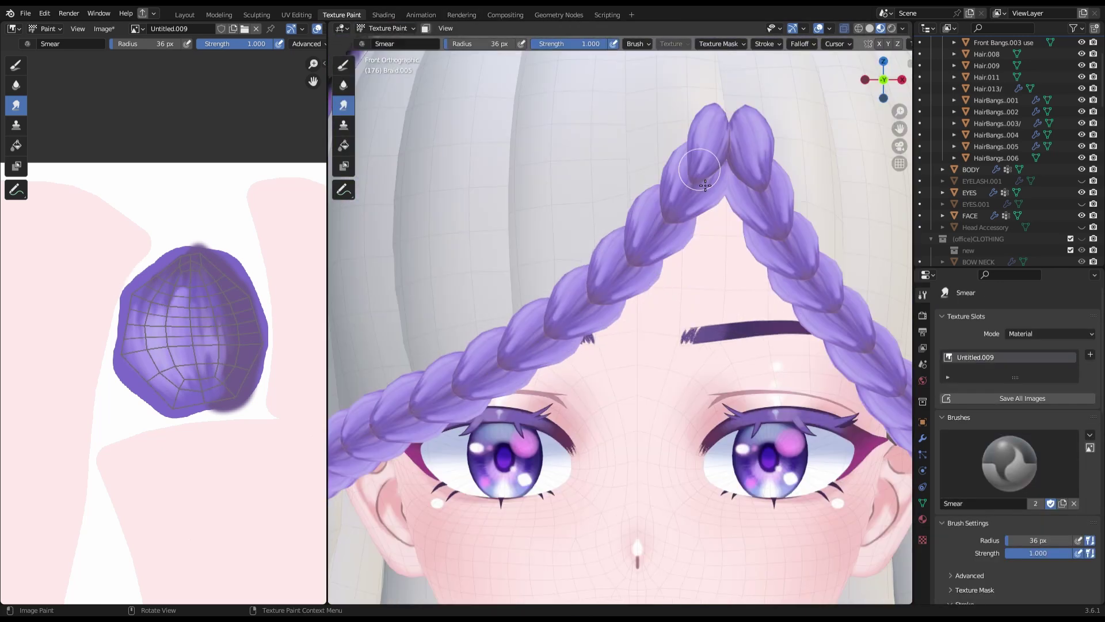
{"action": "scroll", "coordinate": [519, 244], "scroll_direction": "up", "scroll_amount": 6}
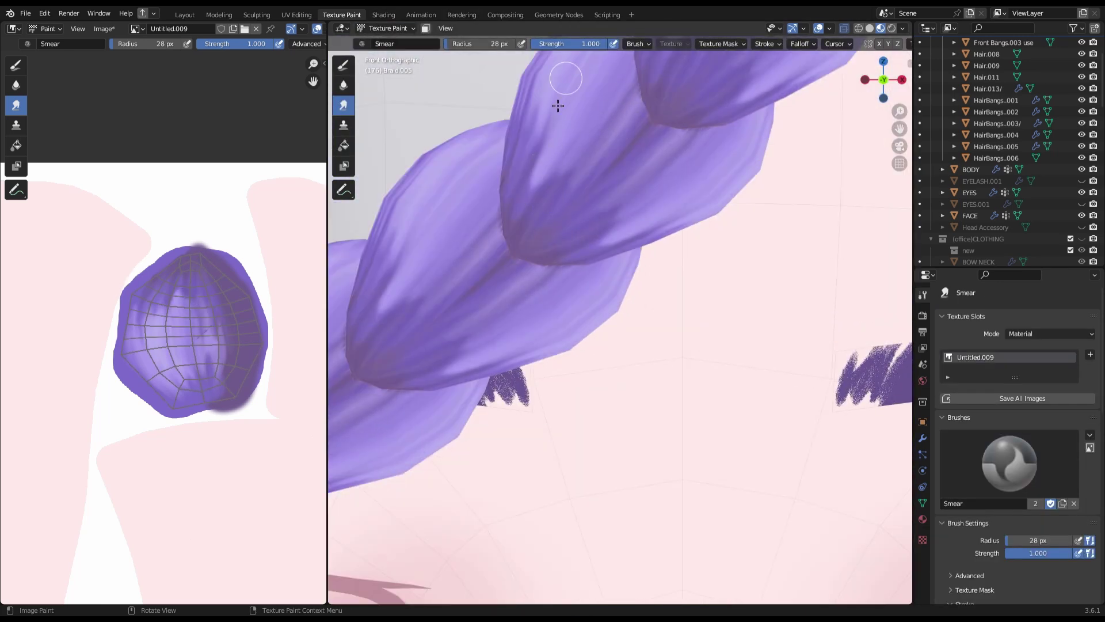
{"action": "scroll", "coordinate": [530, 205], "scroll_direction": "down", "scroll_amount": 5}
{"action": "scroll", "coordinate": [530, 204], "scroll_direction": "down", "scroll_amount": 2}
{"action": "scroll", "coordinate": [221, 419], "scroll_direction": "up", "scroll_amount": 2}
{"action": "scroll", "coordinate": [221, 420], "scroll_direction": "up", "scroll_amount": 2}
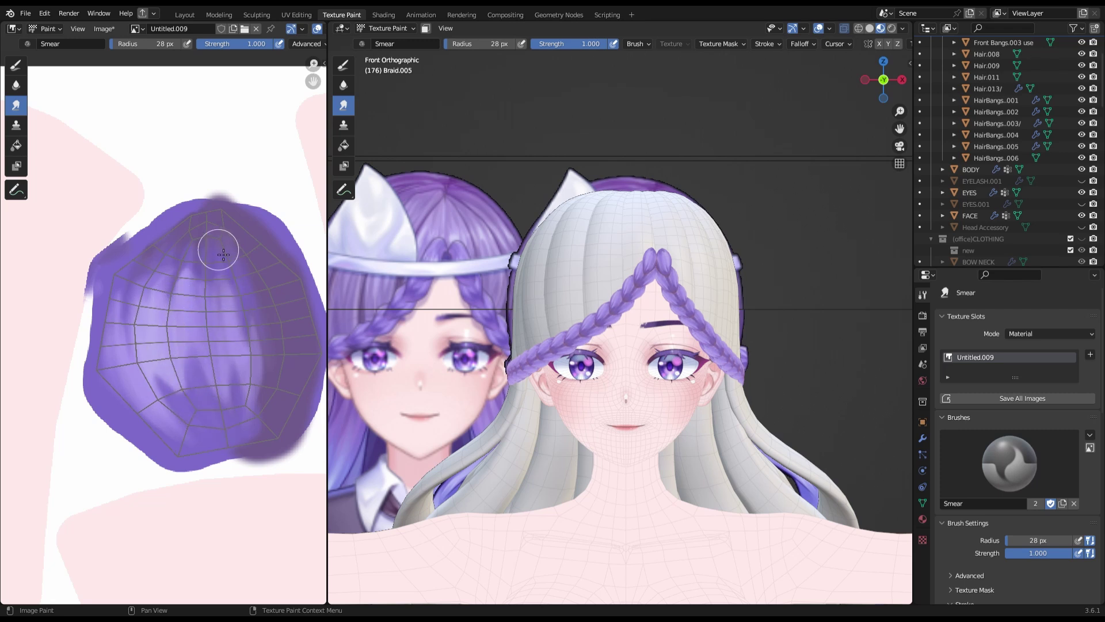
- Hide the face wireframe overlay, inspect the braid from the side, and save the painted image
{"action": "left_click", "coordinate": [829, 27]}
{"action": "left_click", "coordinate": [760, 222]}
{"action": "scroll", "coordinate": [749, 257], "scroll_direction": "down", "scroll_amount": 3}
{"action": "key", "text": "alt+s"}
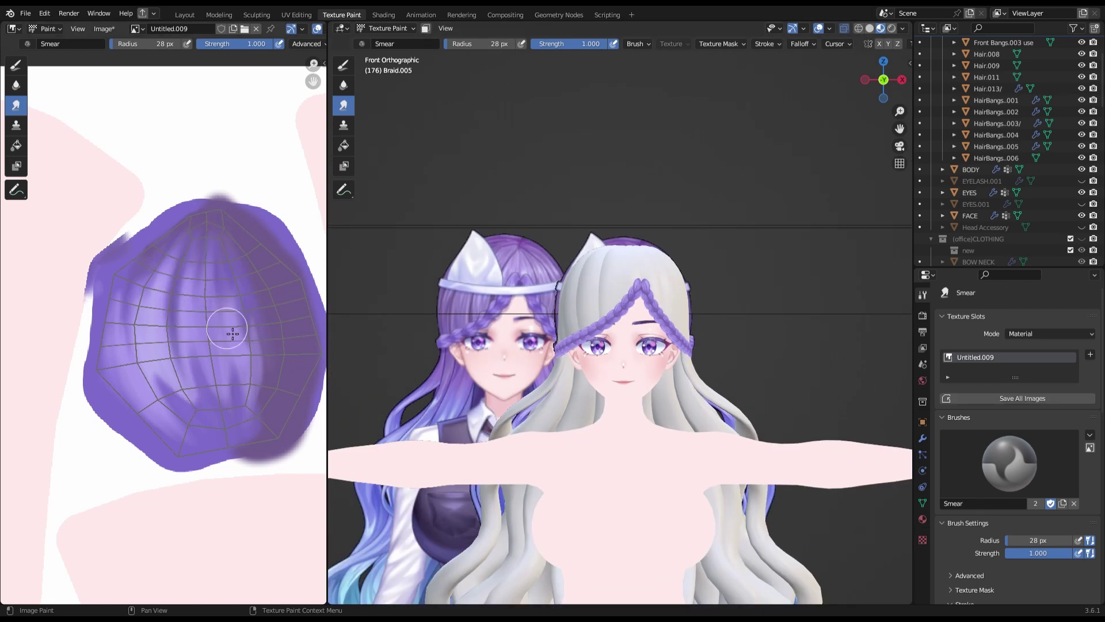
{"action": "scroll", "coordinate": [690, 411], "scroll_direction": "up", "scroll_amount": 8}
{"action": "middle_click_drag", "start_coordinate": [690, 410], "coordinate": [748, 374]}
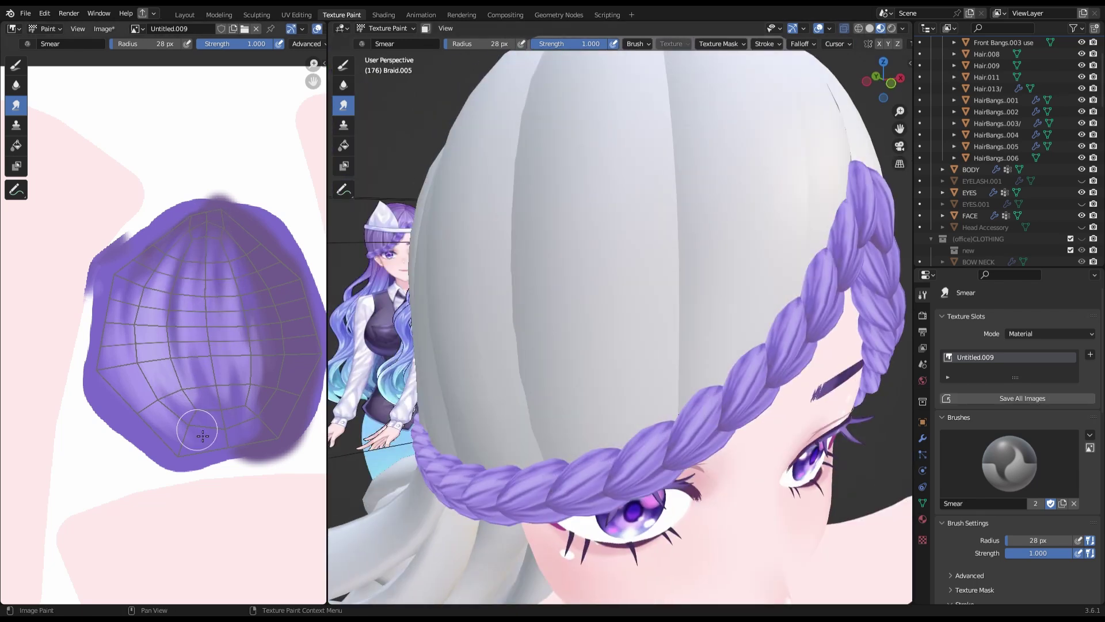
{"action": "scroll", "coordinate": [629, 241], "scroll_direction": "down", "scroll_amount": 5}
{"action": "middle_click_drag", "start_coordinate": [630, 241], "coordinate": [856, 168]}
{"action": "key", "text": "alt+s"}
- Paint dark purple strand shading with the draw brush at Multiply, strength 0.319, and save the image
{"action": "left_click", "coordinate": [16, 65]}
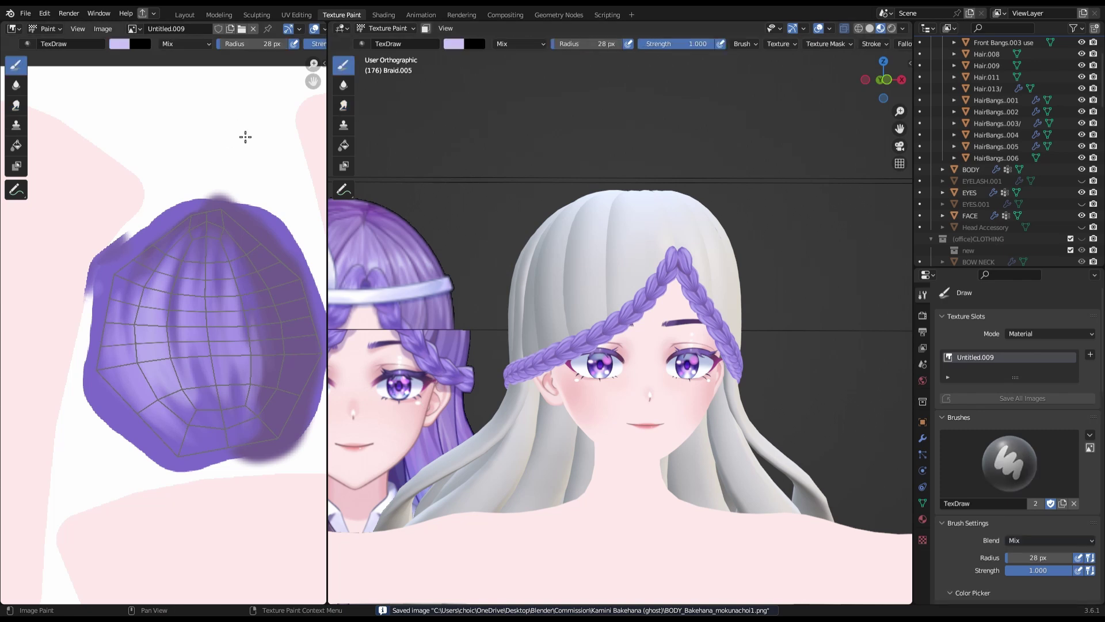
{"action": "key", "text": "ctrl+z"}
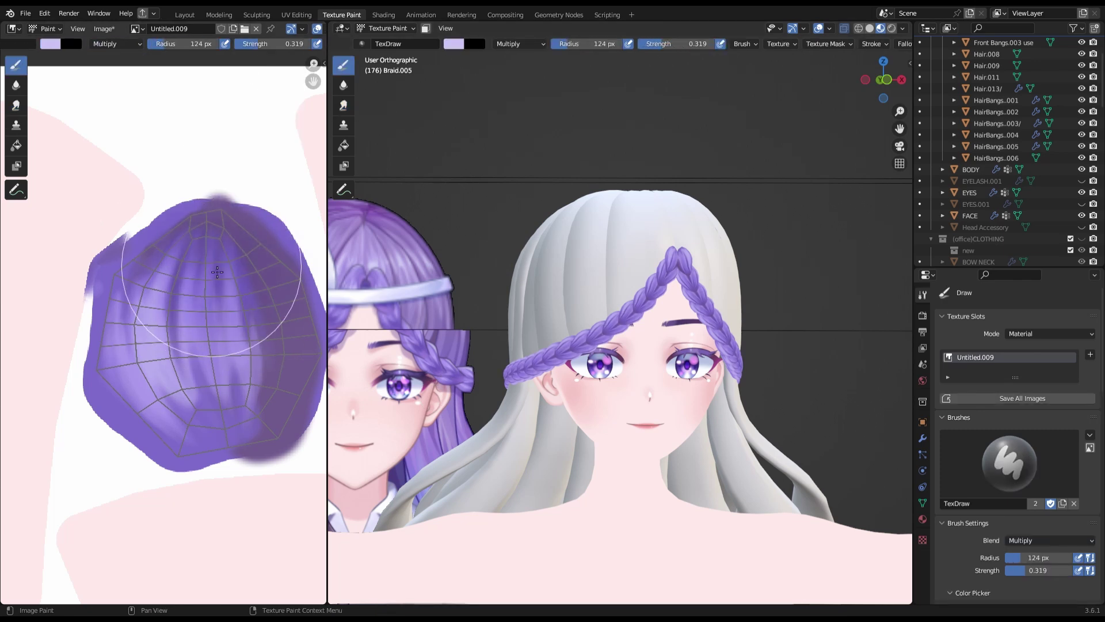
{"action": "key", "text": "s"}
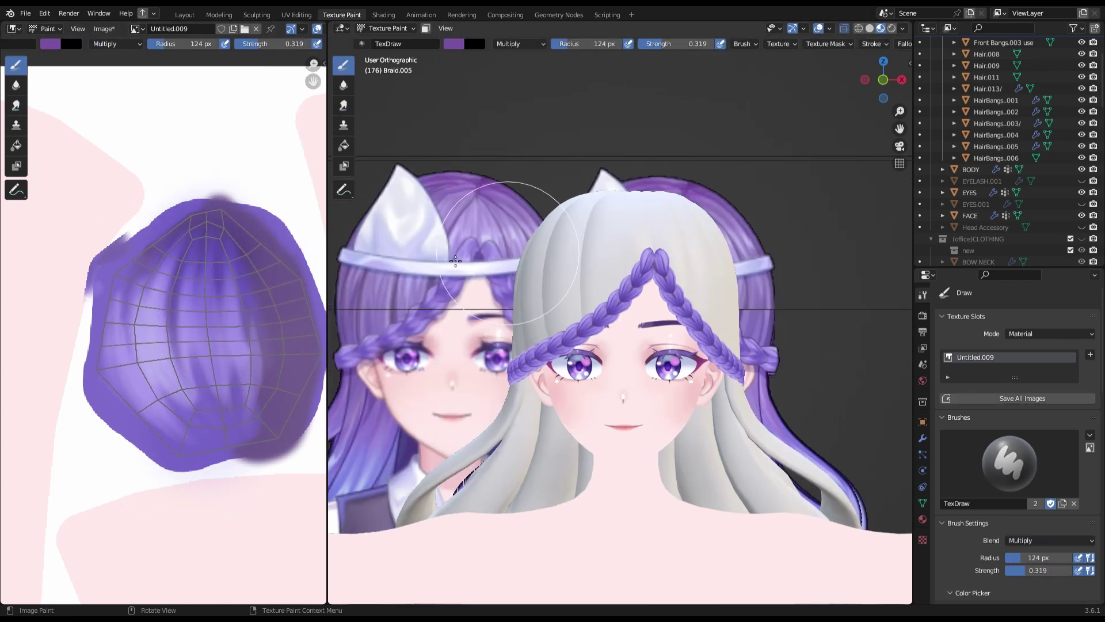
{"action": "key", "text": "alt+s"}
{"action": "left_click", "coordinate": [883, 80]}
{"action": "key", "text": "ctrl+z"}
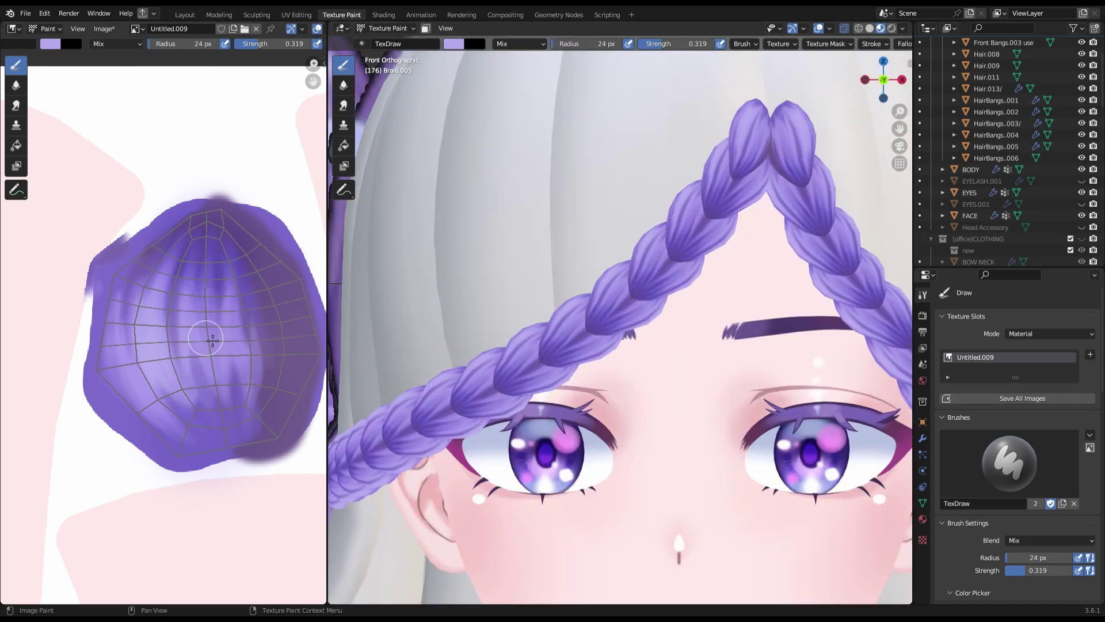
{"action": "key", "text": "s"}
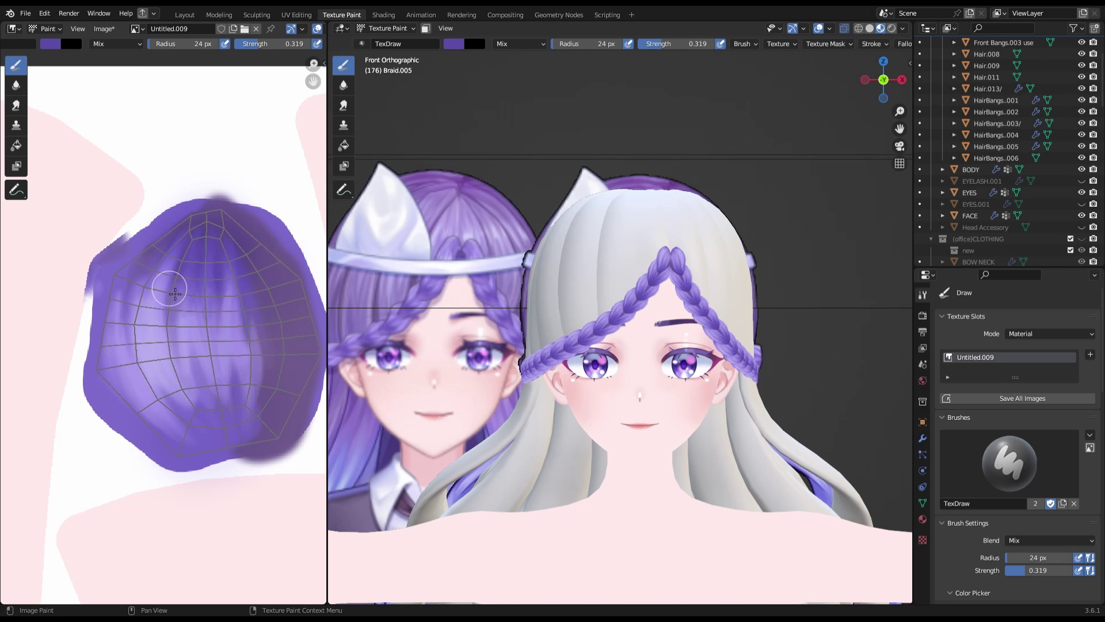
{"action": "key", "text": "alt+s"}
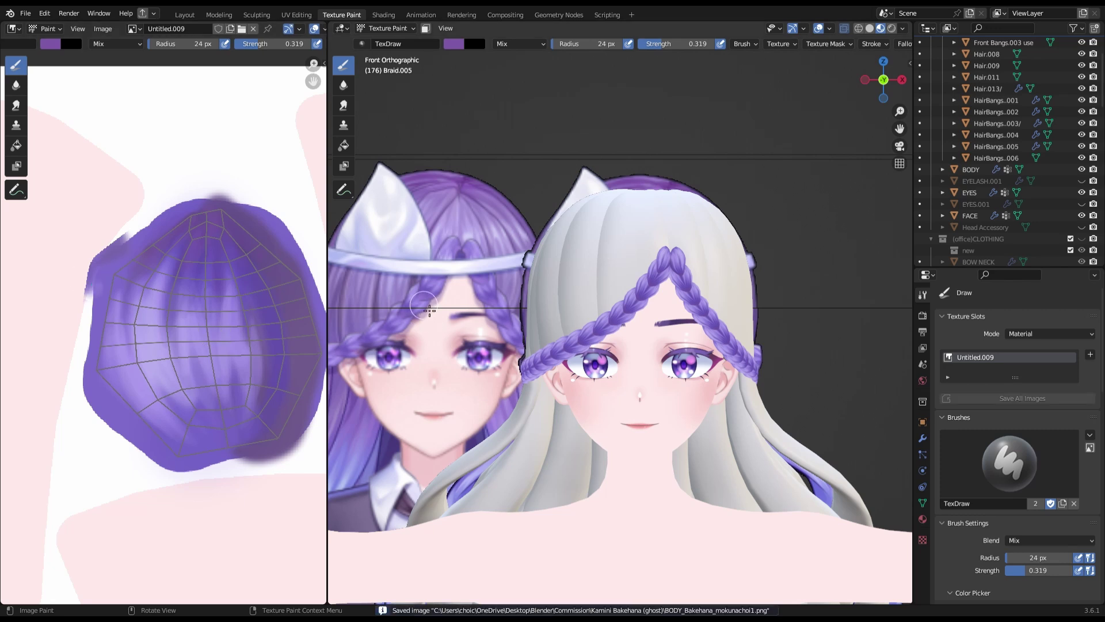
- Save the shaded texture again and inspect the braid from the side and back
{"action": "middle_click_drag", "start_coordinate": [595, 231], "coordinate": [600, 323]}
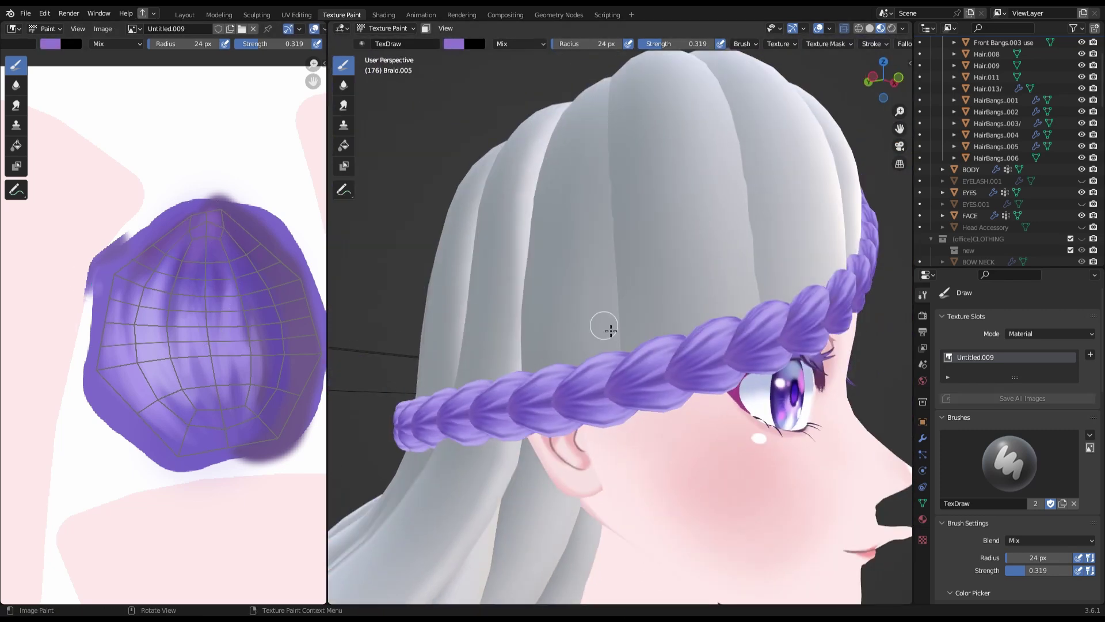
{"action": "scroll", "coordinate": [599, 323], "scroll_direction": "down", "scroll_amount": 5}
{"action": "key", "text": "shift+alt+s"}
{"action": "left_click", "coordinate": [894, 83]}
{"action": "scroll", "coordinate": [894, 84], "scroll_direction": "down", "scroll_amount": 3}
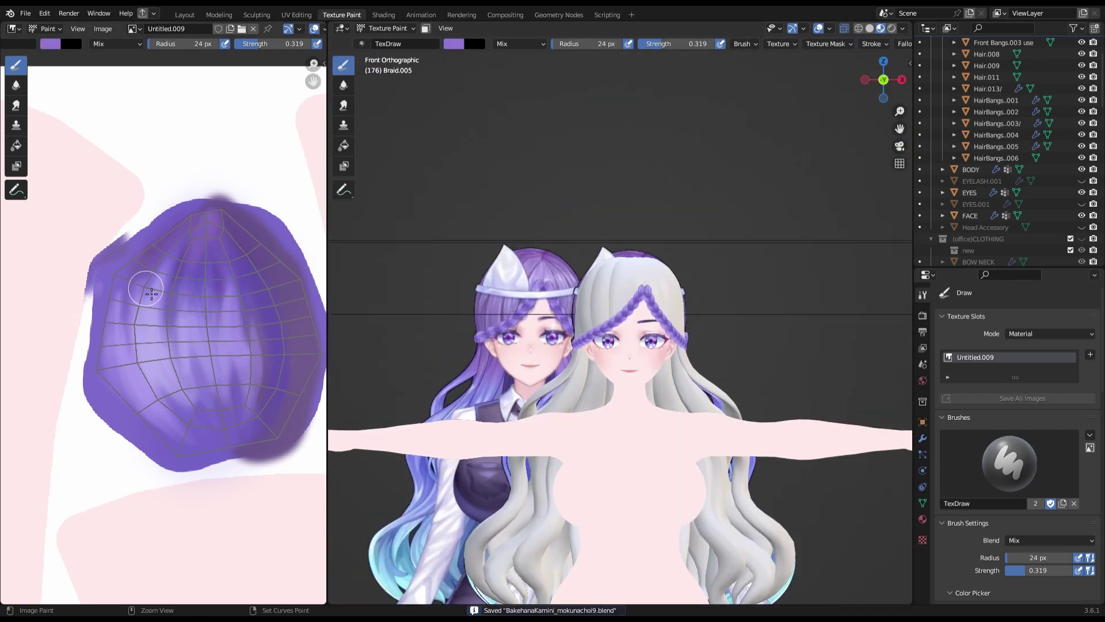
{"action": "left_click", "coordinate": [884, 79]}
{"action": "scroll", "coordinate": [161, 334], "scroll_direction": "down", "scroll_amount": 5}
- Enter Edit Mode on the front bangs and select all their linked geometry
{"action": "key", "text": "alt+q"}
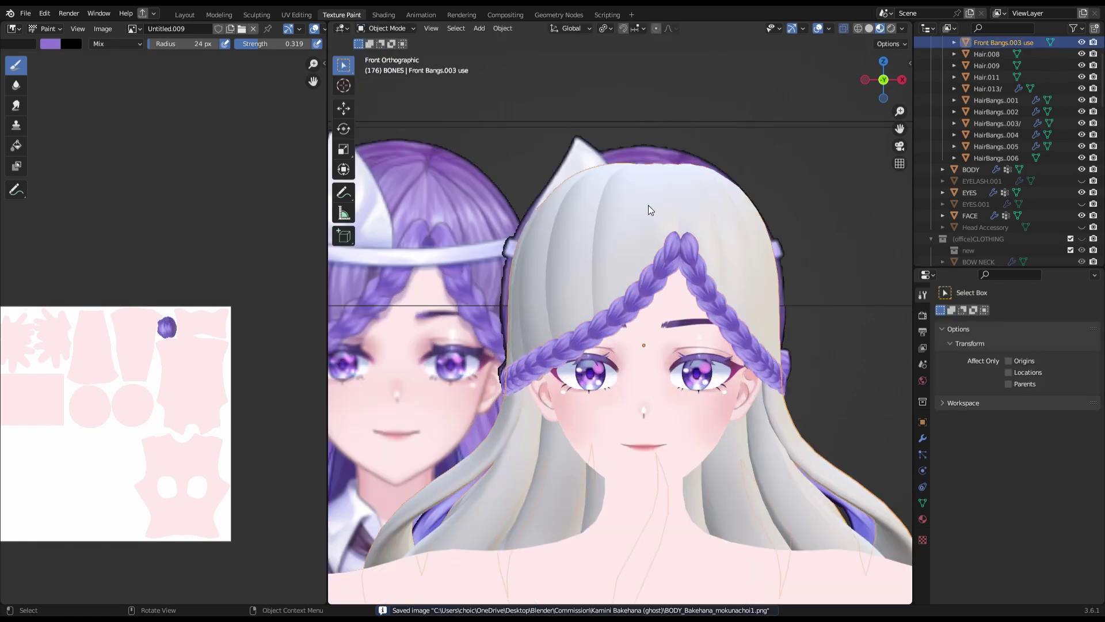
{"action": "key", "text": "Tab"}
{"action": "key", "text": "l"}
{"action": "mouse_move", "coordinate": [648, 205]}
{"action": "middle_mouse_down"}
{"action": "mouse_move", "coordinate": [676, 401]}
{"action": "mouse_move", "coordinate": [478, 413]}
{"action": "mouse_move", "coordinate": [533, 322]}
{"action": "middle_mouse_up"}
{"action": "right_click", "coordinate": [479, 412]}
{"action": "left_click", "coordinate": [479, 412]}
{"action": "key", "text": "KP_1"}
- In UV Editing, undo a grid-squaring of the UVs, return to Object Mode and save the .blend
{"action": "left_click", "coordinate": [306, 14]}
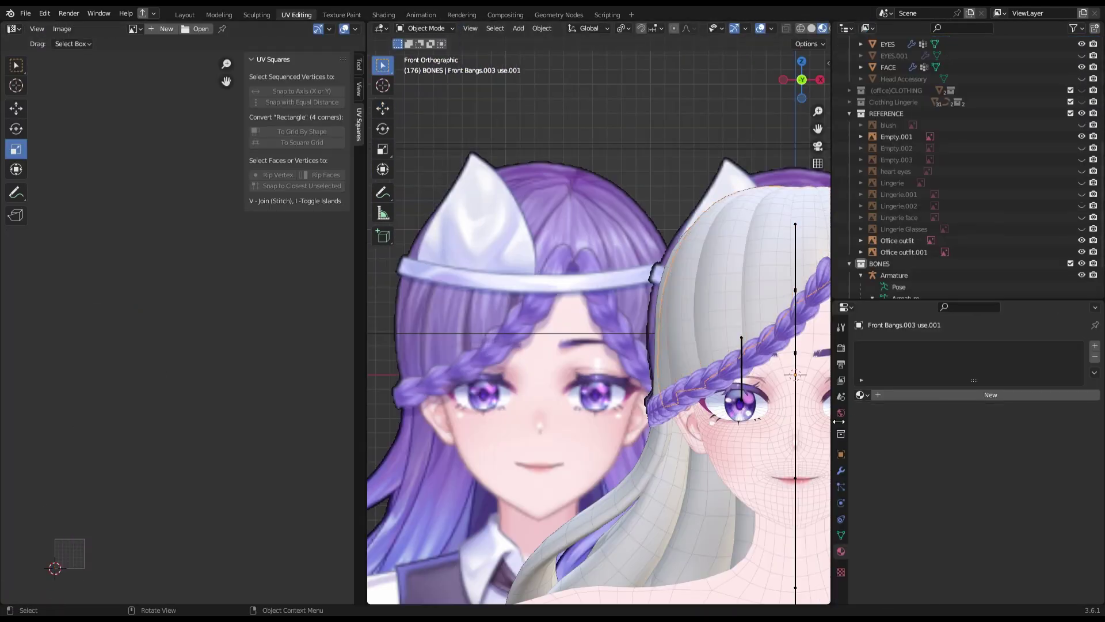
{"action": "left_click", "coordinate": [302, 131]}
{"action": "key", "text": "ctrl+z"}
{"action": "key", "text": "Tab"}
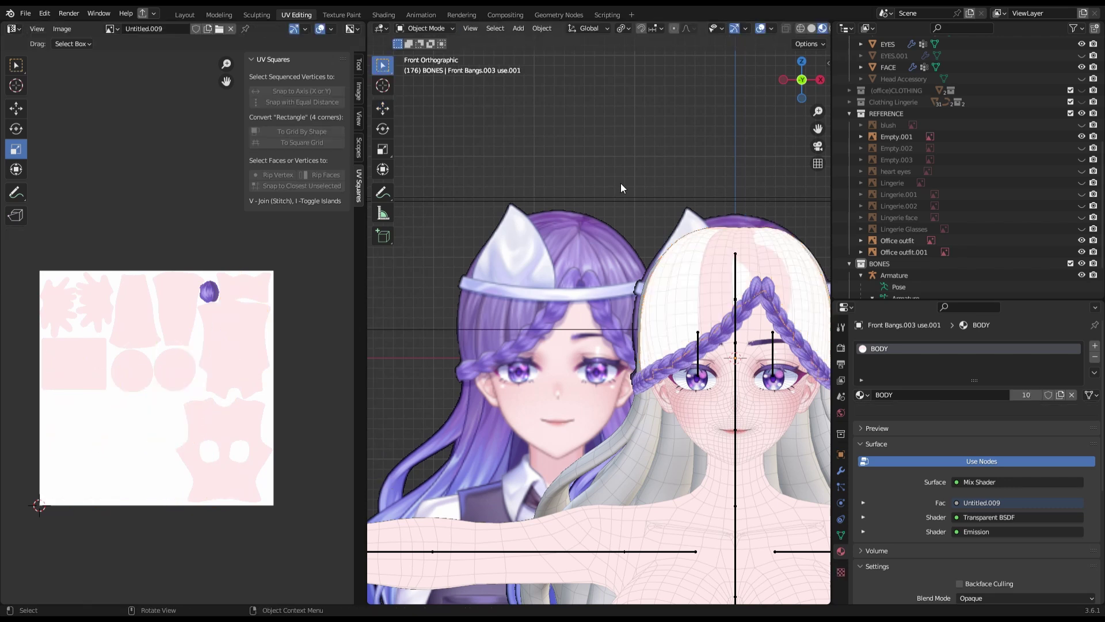
{"action": "scroll", "coordinate": [598, 323], "scroll_direction": "down", "scroll_amount": 4}
{"action": "key", "text": "ctrl+s"}
{"action": "scroll", "coordinate": [621, 412], "scroll_direction": "up", "scroll_amount": 4}
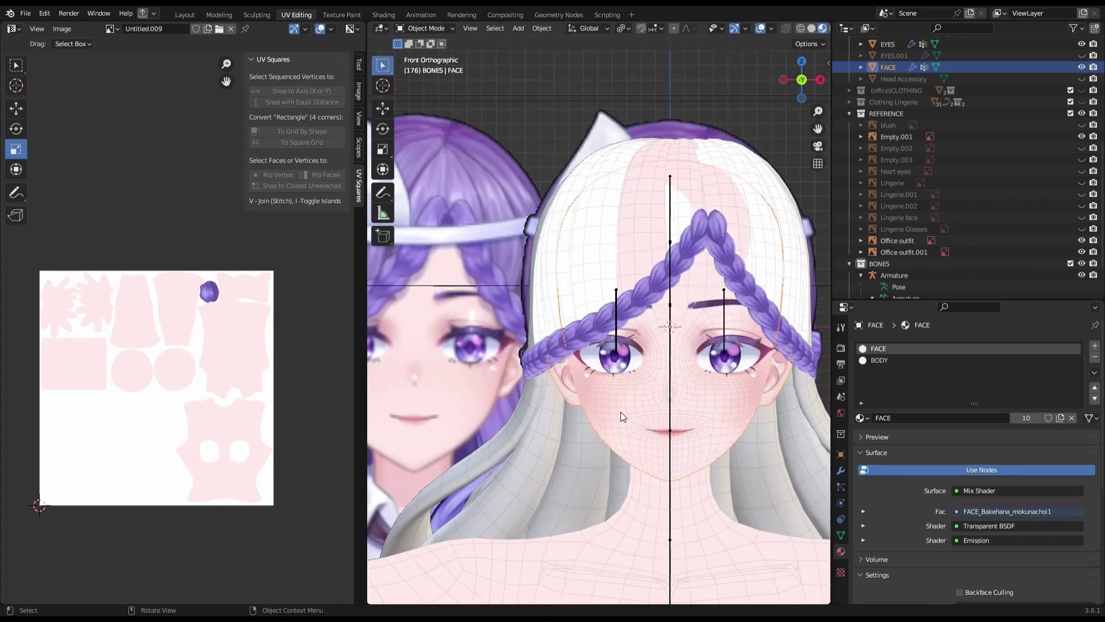
- In the Shading workspace's Material tab, remove a slot and assign an existing material
{"action": "left_click", "coordinate": [341, 15]}
{"action": "left_click", "coordinate": [386, 15]}
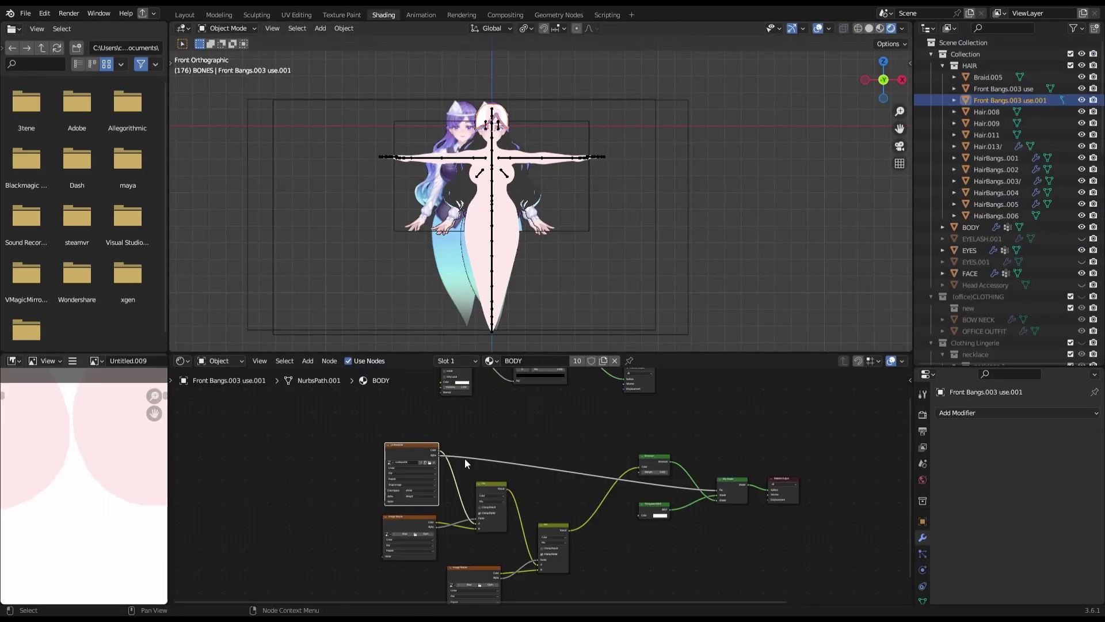
{"action": "left_click_drag", "start_coordinate": [998, 368], "coordinate": [998, 229]}
{"action": "left_click", "coordinate": [922, 479]}
{"action": "left_click", "coordinate": [1095, 285]}
{"action": "left_click", "coordinate": [942, 323]}
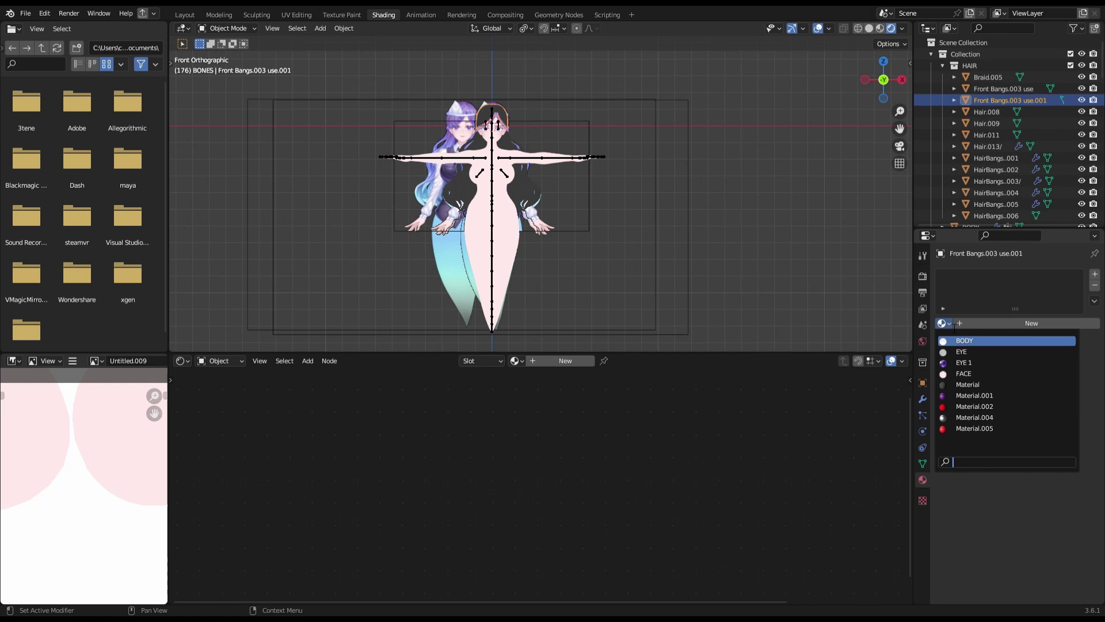
{"action": "left_click", "coordinate": [981, 384]}
- Select Braid.005 and switch its material from BODY to HAIR
{"action": "scroll", "coordinate": [568, 320], "scroll_direction": "up", "scroll_amount": 6}
{"action": "left_click", "coordinate": [558, 253]}
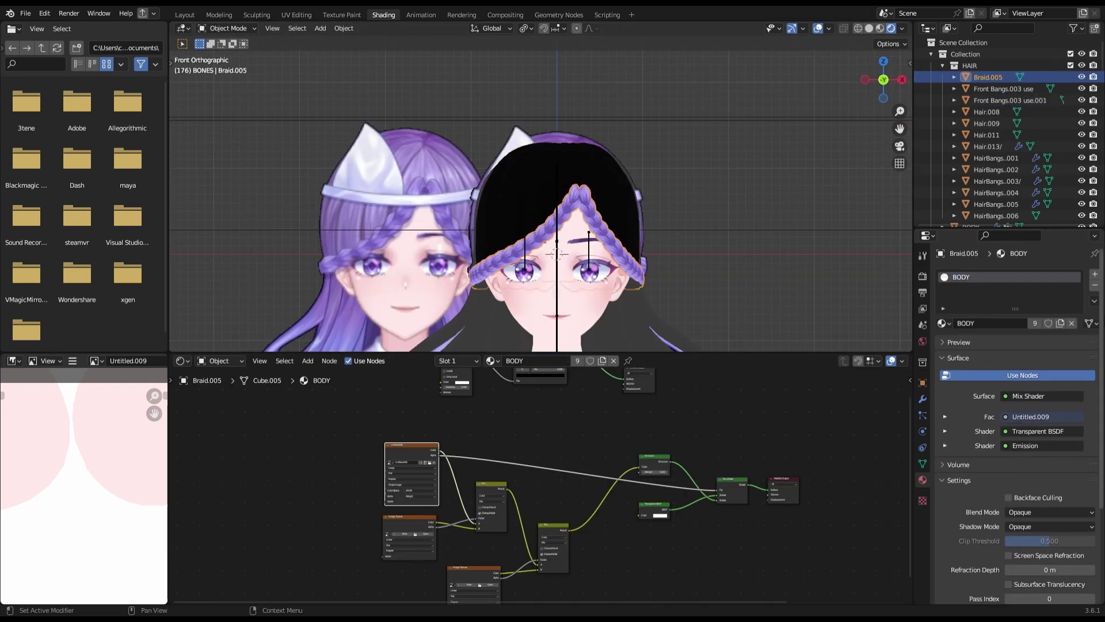
{"action": "left_click", "coordinate": [942, 323]}
{"action": "left_click", "coordinate": [978, 396]}
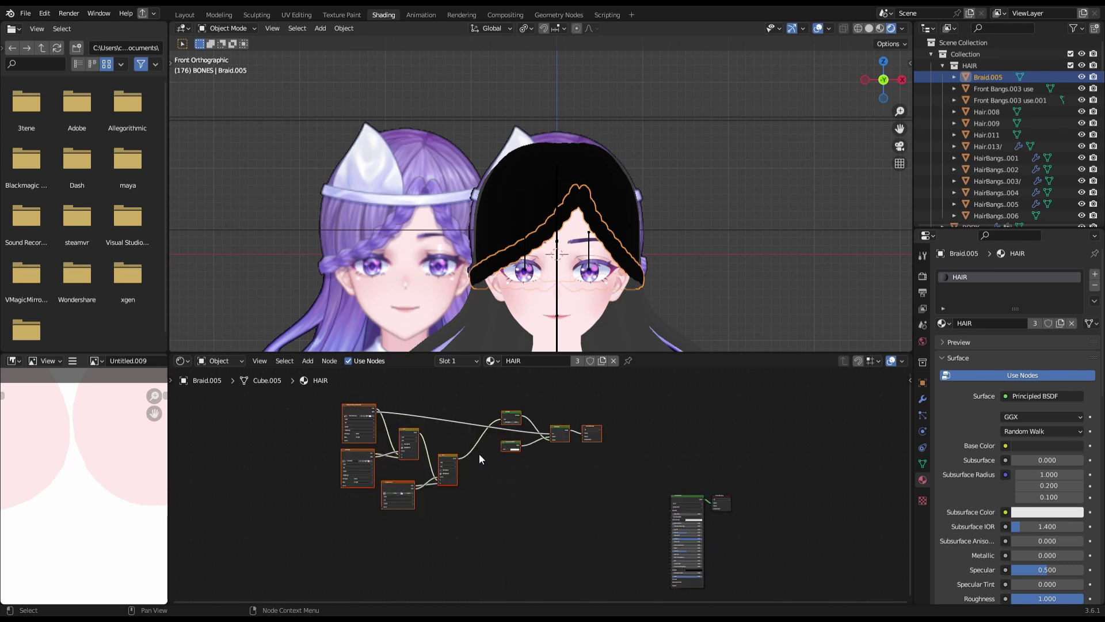
{"action": "scroll", "coordinate": [478, 458], "scroll_direction": "up", "scroll_amount": 3}
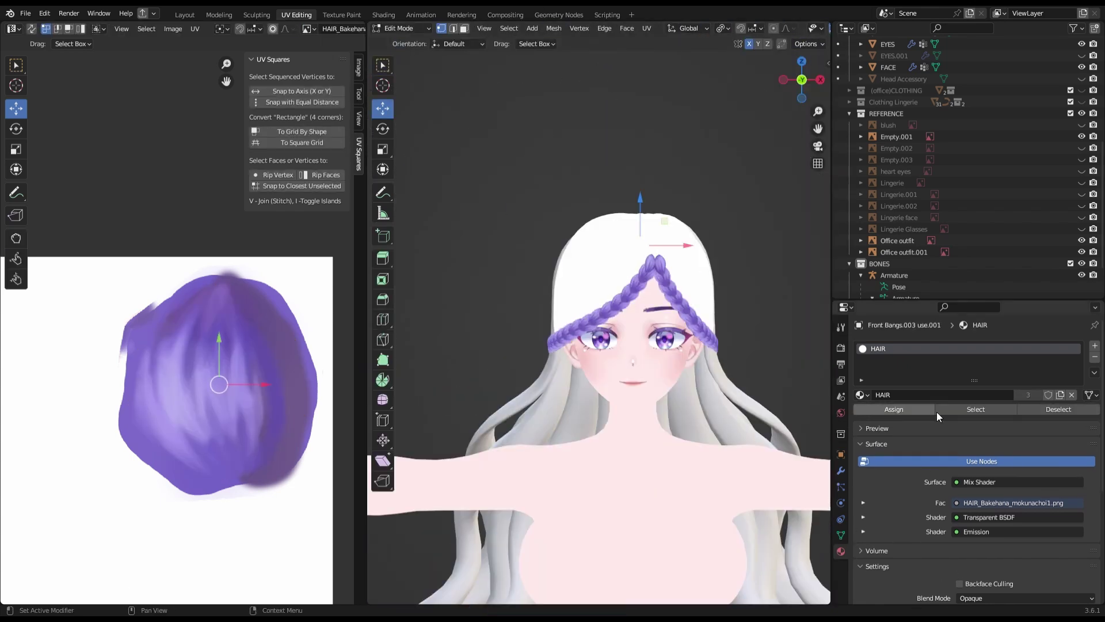
- Select the first linked bang UV island and move it up toward the top of the texture
{"action": "scroll", "coordinate": [937, 412], "scroll_direction": "down", "scroll_amount": 6}
{"action": "scroll", "coordinate": [913, 548], "scroll_direction": "down", "scroll_amount": 1}
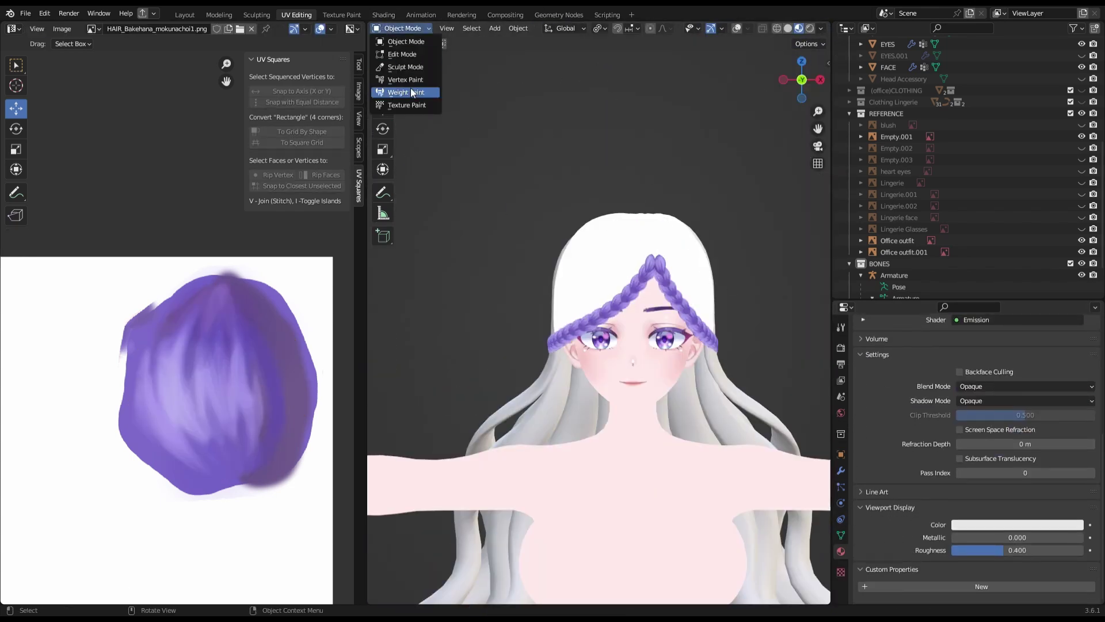
{"action": "left_click", "coordinate": [406, 105]}
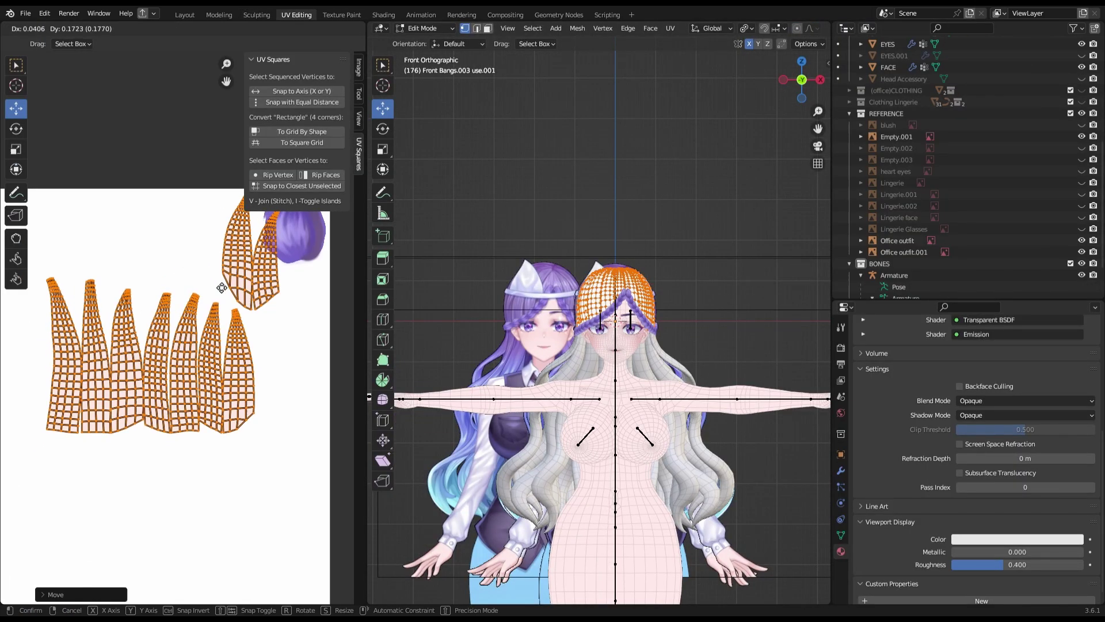
{"action": "left_click", "coordinate": [221, 287]}
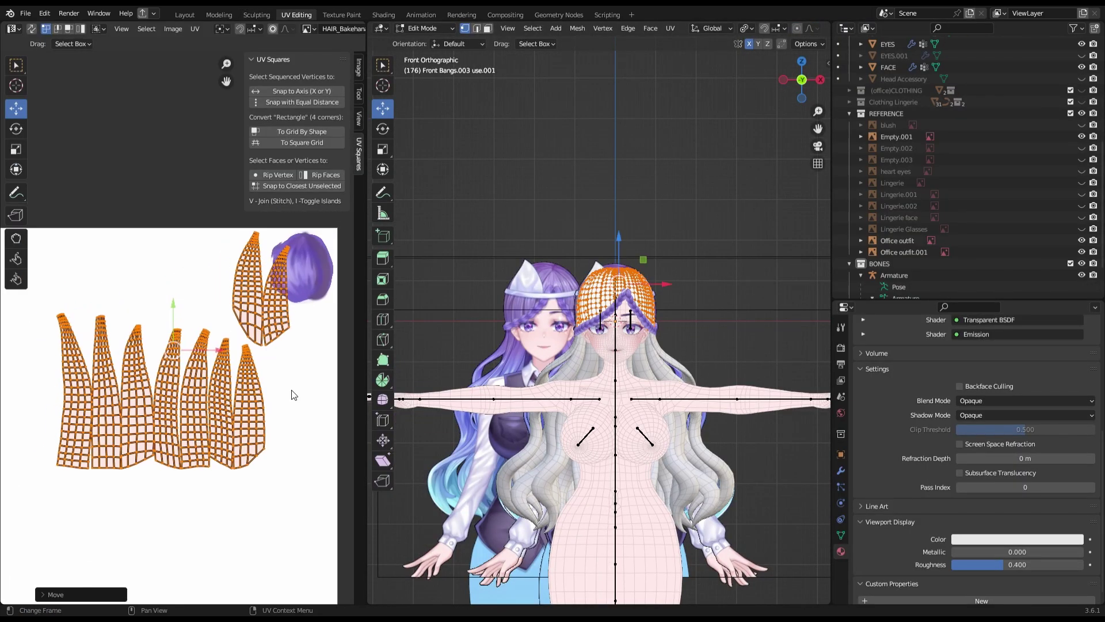
{"action": "scroll", "coordinate": [221, 287], "scroll_direction": "down", "scroll_amount": 3}
{"action": "key", "text": "alt+a"}
{"action": "key", "text": "l"}
{"action": "key", "text": "g"}
{"action": "key", "text": "x"}
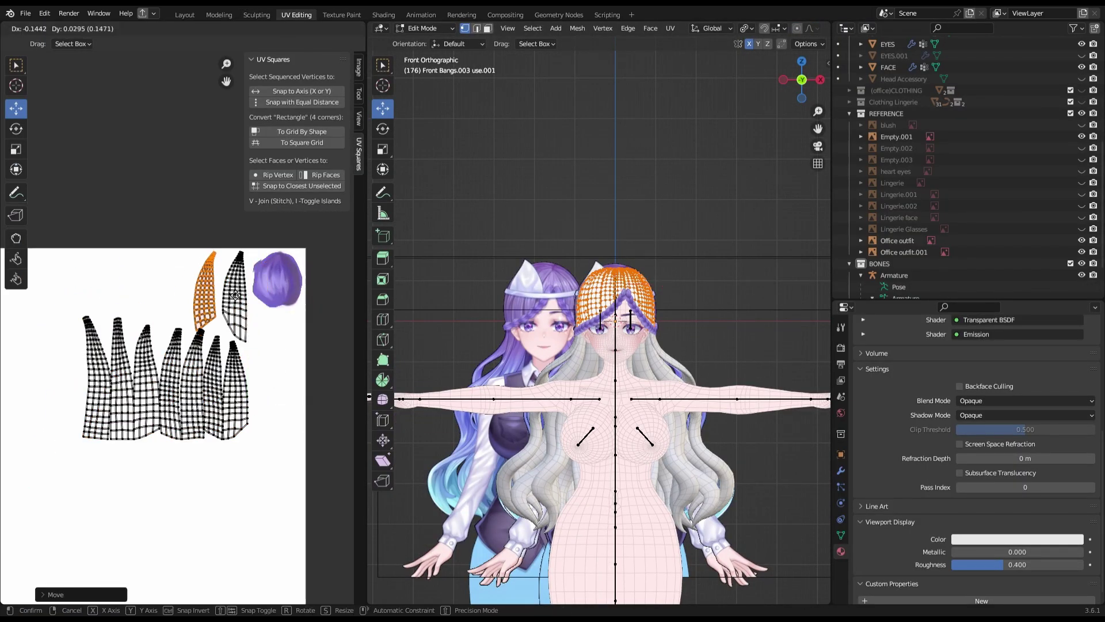
{"action": "left_click_drag", "start_coordinate": [253, 449], "coordinate": [74, 305]}
- Slide the next linked bang islands left along the X axis into the top row
{"action": "key", "text": "g"}
{"action": "left_click", "coordinate": [218, 346]}
{"action": "scroll", "coordinate": [219, 346], "scroll_direction": "up", "scroll_amount": 1}
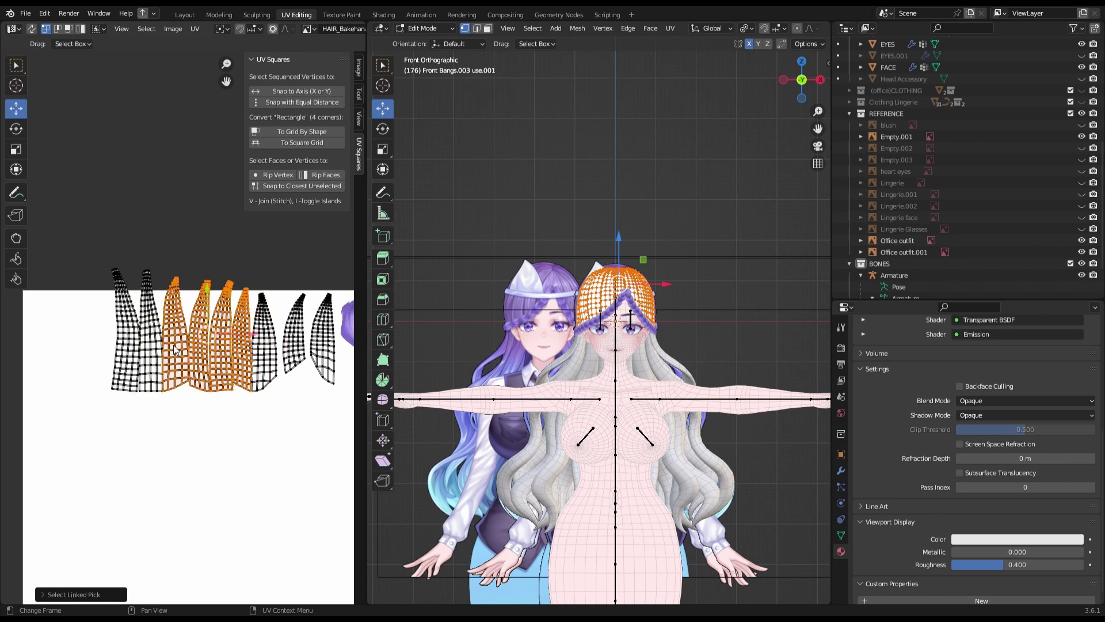
{"action": "key", "text": "g"}
{"action": "left_click", "coordinate": [216, 322]}
{"action": "key", "text": "alt+a"}
{"action": "key", "text": "l"}
{"action": "key", "text": "l"}
{"action": "key", "text": "l"}
{"action": "key", "text": "l"}
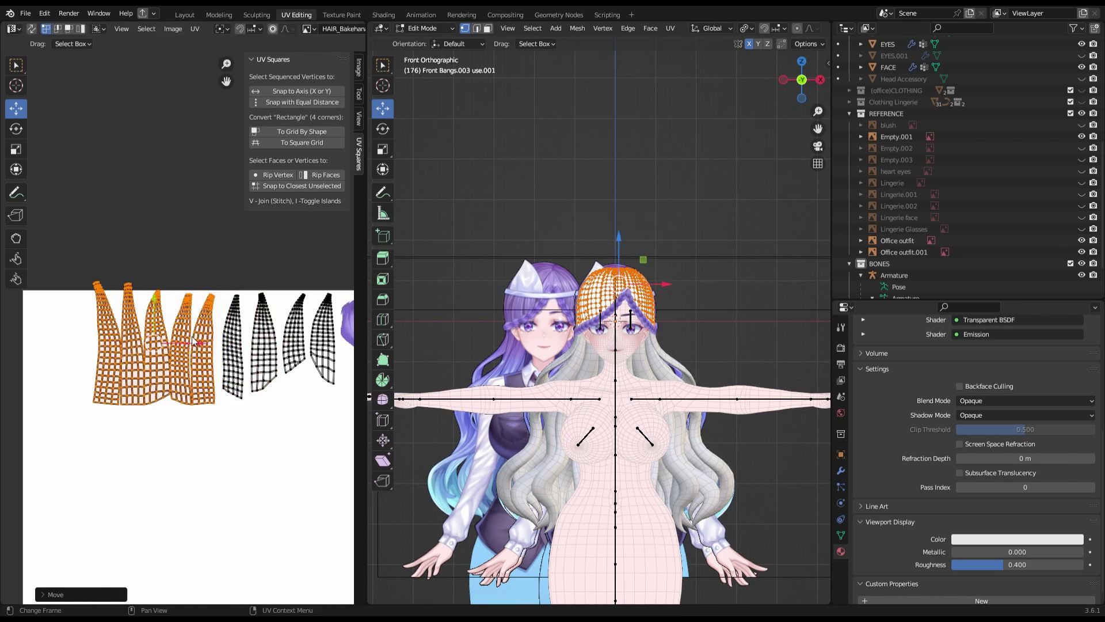
{"action": "key", "text": "g"}
{"action": "key", "text": "x"}
{"action": "left_click", "coordinate": [143, 341]}
{"action": "left_click_drag", "start_coordinate": [120, 355], "coordinate": [106, 356]}
- Move the last bang island left beside the others to complete the row along the top
{"action": "scroll", "coordinate": [163, 361], "scroll_direction": "down", "scroll_amount": 2}
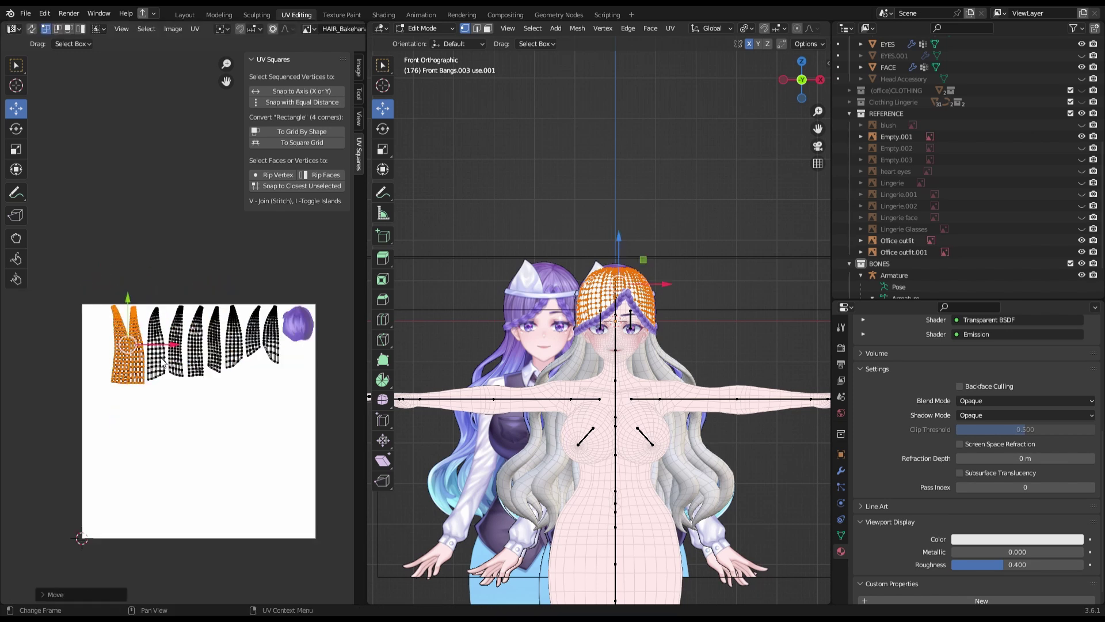
{"action": "left_click", "coordinate": [304, 351]}
{"action": "scroll", "coordinate": [304, 351], "scroll_direction": "up", "scroll_amount": 3}
{"action": "key", "text": "alt+a"}
{"action": "key", "text": "l"}
{"action": "key", "text": "g"}
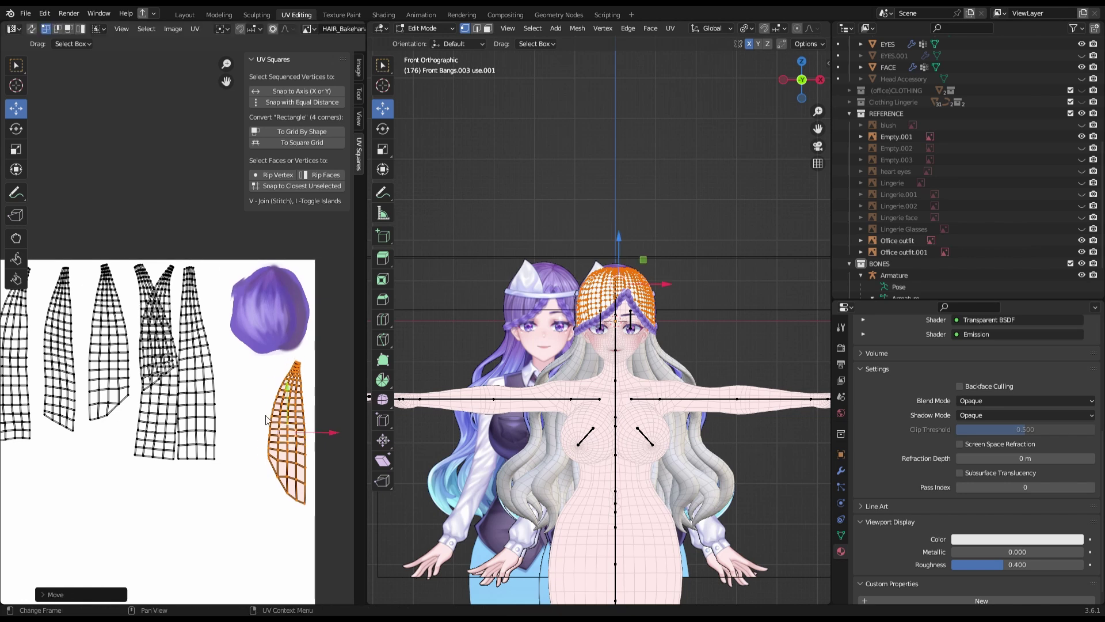
{"action": "left_click", "coordinate": [225, 338]}
{"action": "scroll", "coordinate": [224, 338], "scroll_direction": "down", "scroll_amount": 2}
{"action": "left_click_drag", "start_coordinate": [248, 325], "coordinate": [216, 325]}
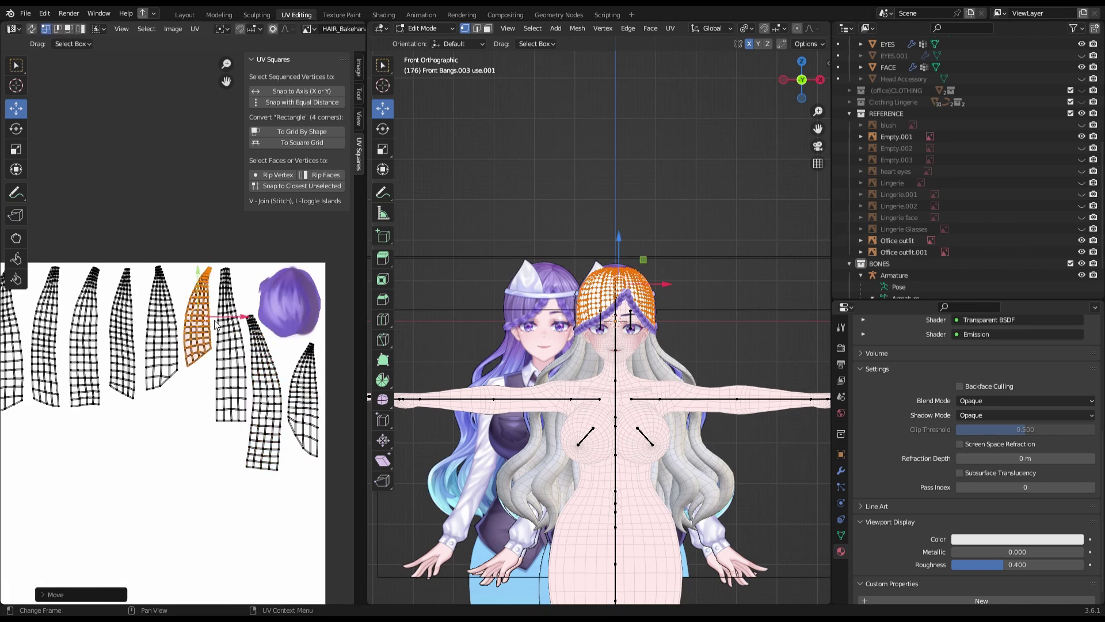
{"action": "left_click", "coordinate": [262, 349]}
{"action": "scroll", "coordinate": [262, 350], "scroll_direction": "down", "scroll_amount": 4}
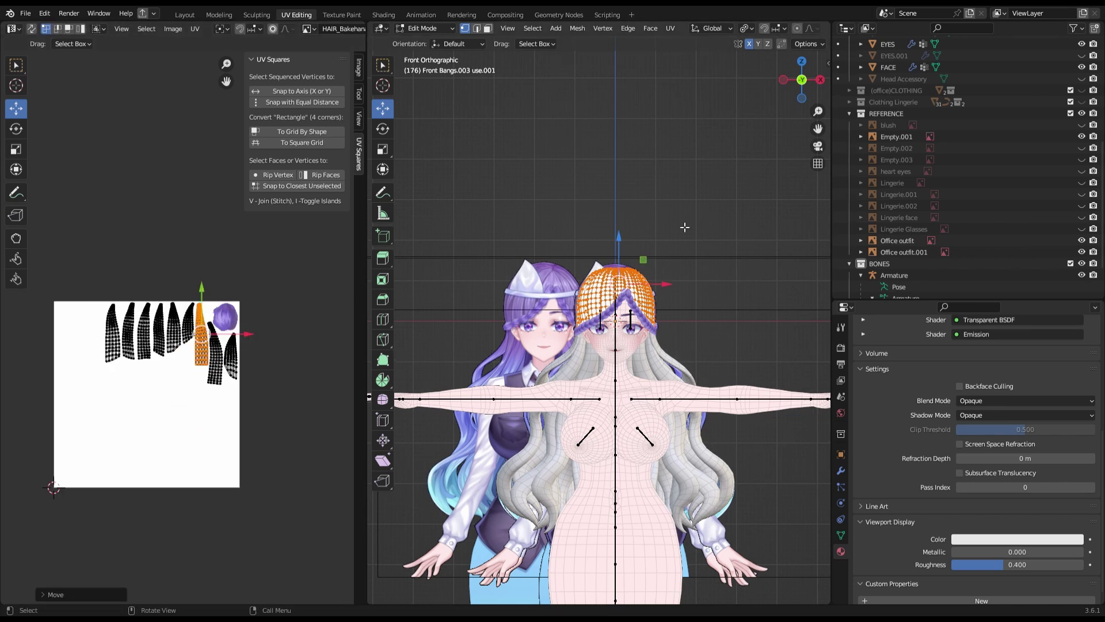
{"action": "key", "text": "Tab"}
{"action": "scroll", "coordinate": [718, 173], "scroll_direction": "up", "scroll_amount": 4}
{"action": "key", "text": "Tab"}
- Fill the front bangs solid purple, save the hair texture image, and check it from several angles
{"action": "key", "text": "ctrl+Page_Down"}
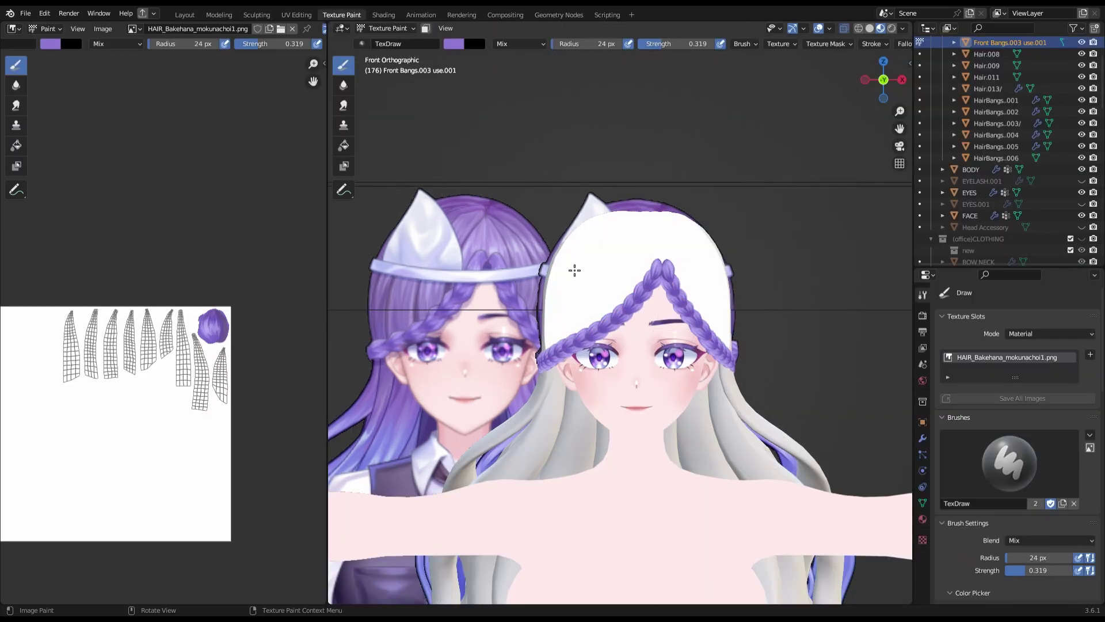
{"action": "left_click", "coordinate": [639, 242]}
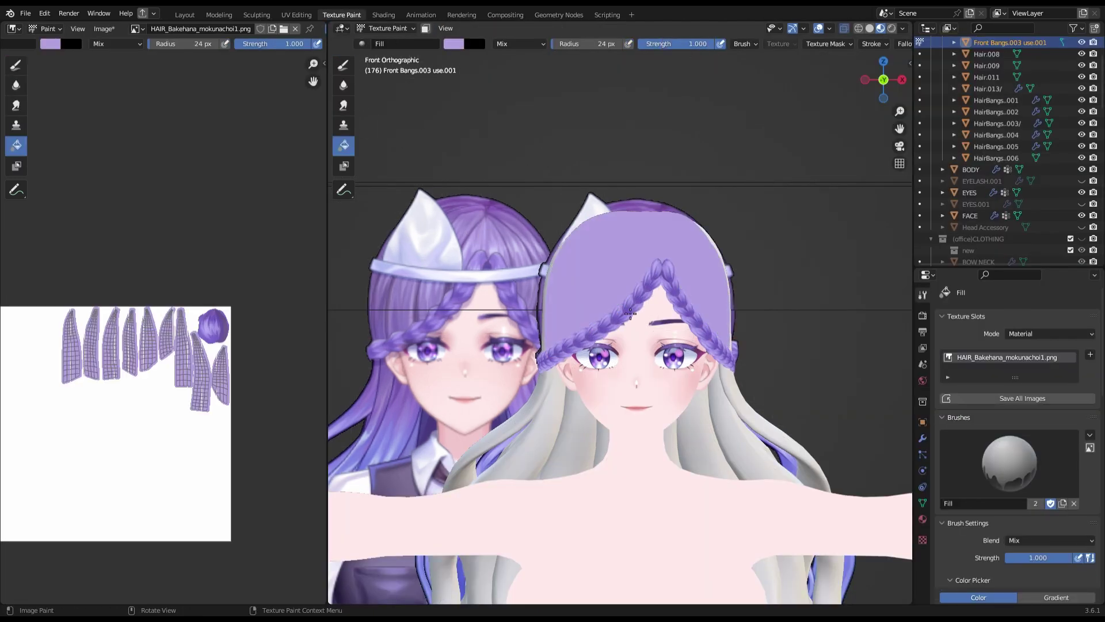
{"action": "key", "text": "alt+s"}
{"action": "scroll", "coordinate": [294, 348], "scroll_direction": "up", "scroll_amount": 1}
{"action": "scroll", "coordinate": [575, 249], "scroll_direction": "down", "scroll_amount": 3}
{"action": "scroll", "coordinate": [574, 249], "scroll_direction": "up", "scroll_amount": 4}
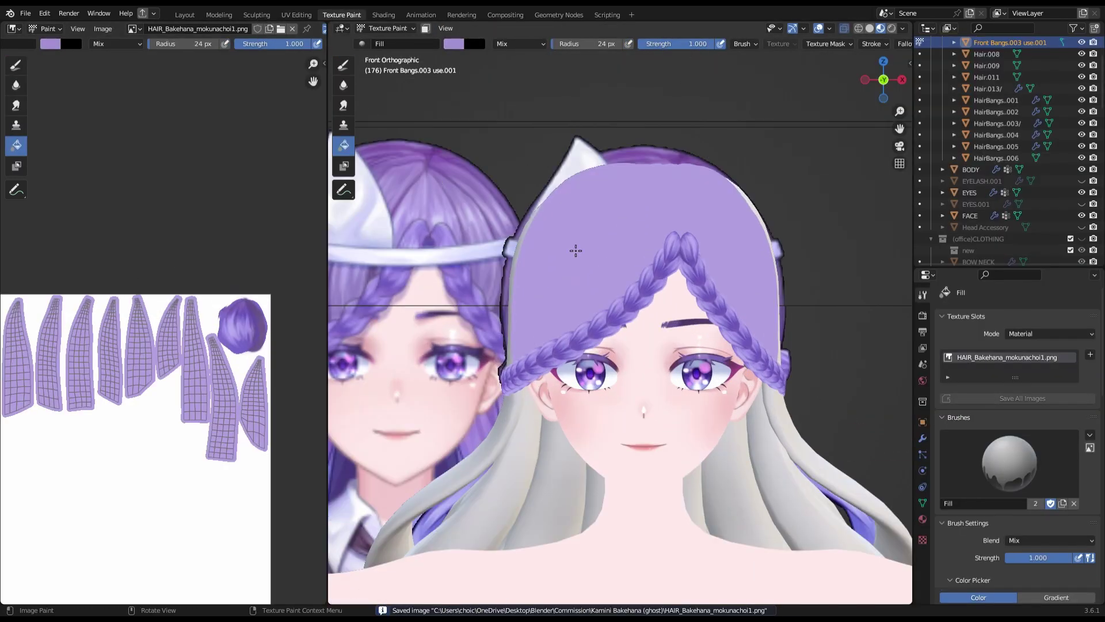
{"action": "scroll", "coordinate": [734, 327], "scroll_direction": "down", "scroll_amount": 3}
{"action": "scroll", "coordinate": [733, 327], "scroll_direction": "up", "scroll_amount": 1}
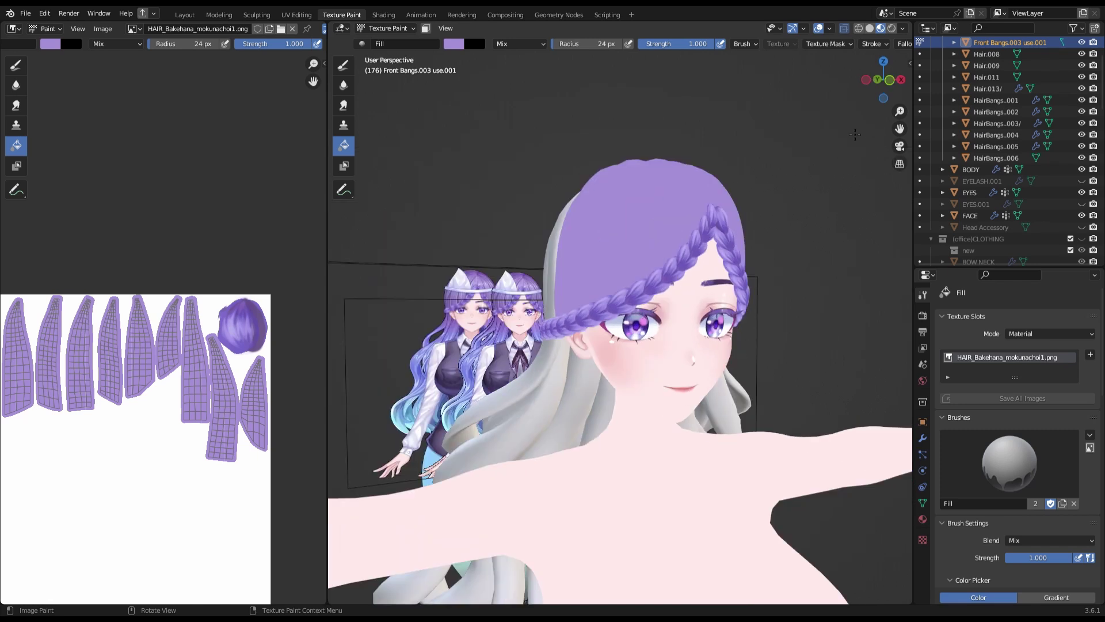
{"action": "middle_click_drag", "start_coordinate": [695, 334], "coordinate": [821, 195]}
{"action": "key", "text": "KP_1"}
{"action": "left_click", "coordinate": [16, 84]}
{"action": "scroll", "coordinate": [270, 299], "scroll_direction": "up", "scroll_amount": 4}
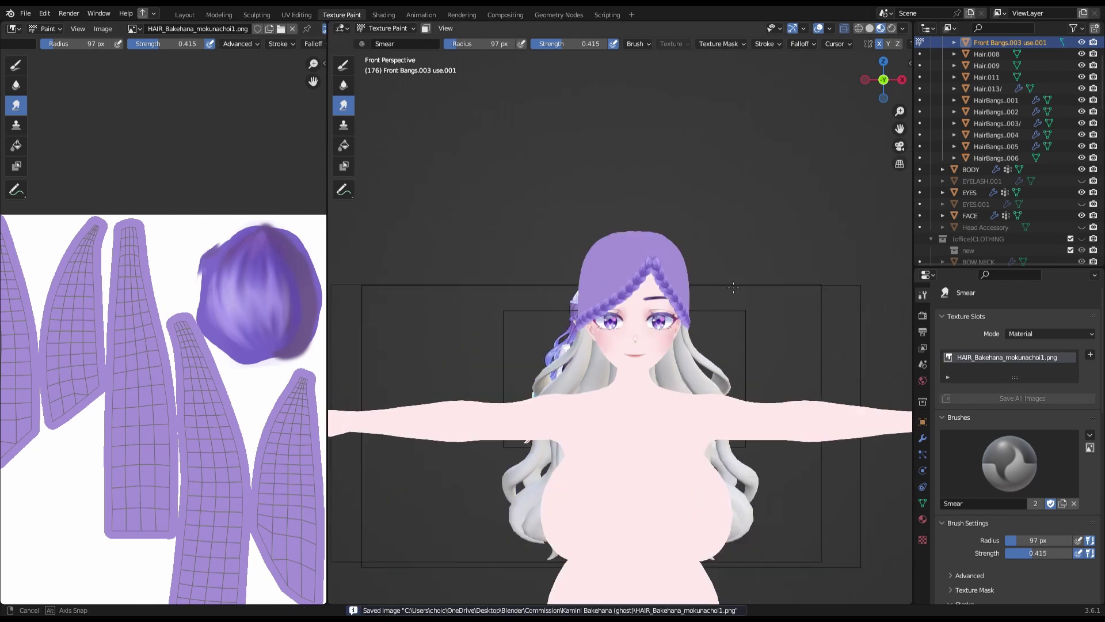
- Select the front bangs hair object from the front view and orbit to see its side
{"action": "key", "text": "KP_1"}
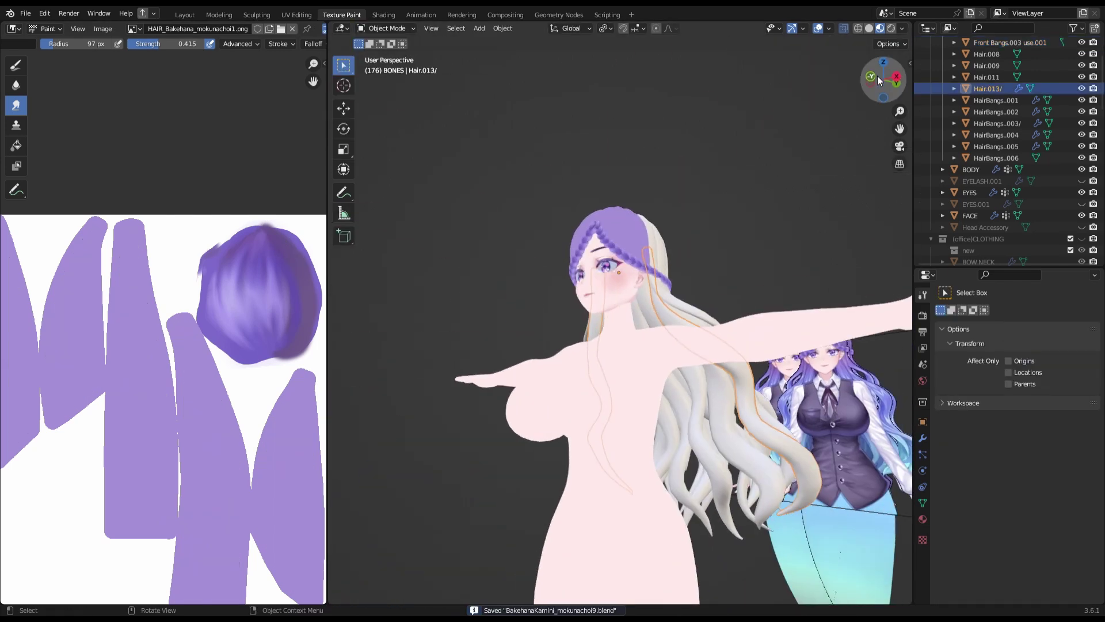
{"action": "scroll", "coordinate": [190, 242], "scroll_direction": "down", "scroll_amount": 2}
{"action": "scroll", "coordinate": [645, 208], "scroll_direction": "up", "scroll_amount": 3}
{"action": "left_click", "coordinate": [645, 209]}
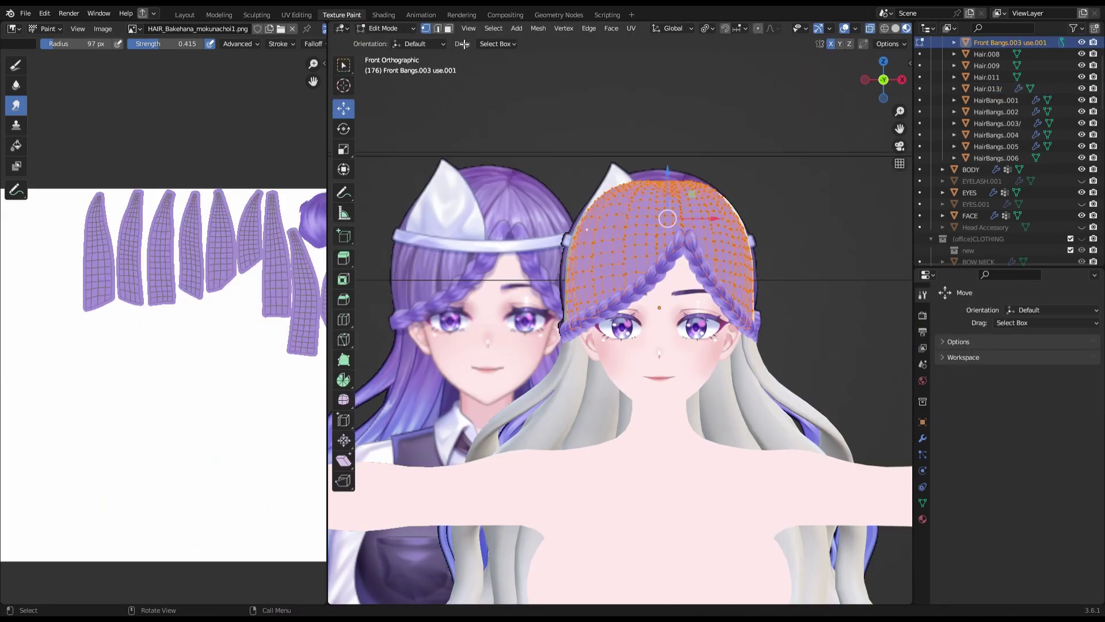
{"action": "scroll", "coordinate": [1039, 94], "scroll_direction": "up", "scroll_amount": 3}
{"action": "middle_click_drag", "start_coordinate": [544, 243], "coordinate": [670, 281]}
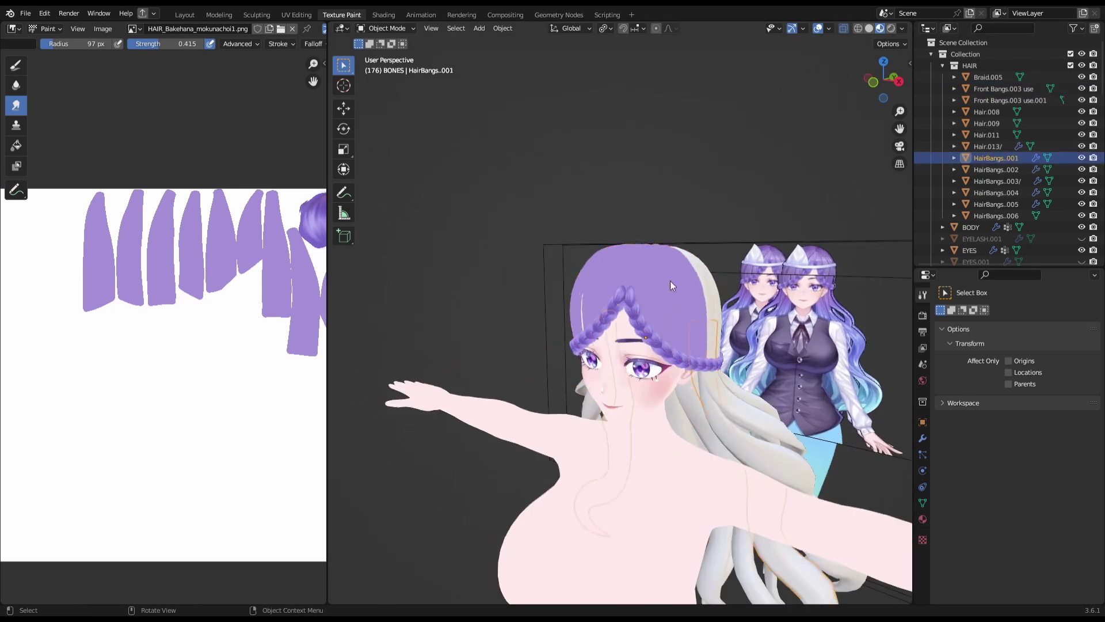
- Separate the bangs mesh by loose parts into pieces in a collection named FRONT
{"action": "key", "text": "Tab"}
{"action": "scroll", "coordinate": [669, 286], "scroll_direction": "up", "scroll_amount": 4}
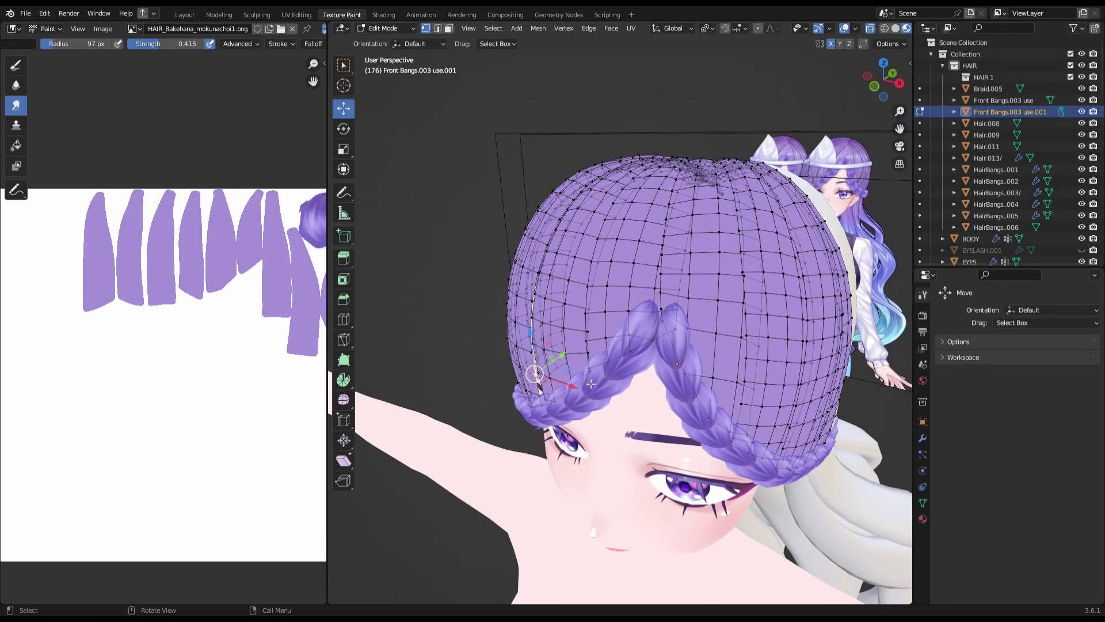
{"action": "key", "text": "Tab"}
{"action": "key", "text": "KP_1"}
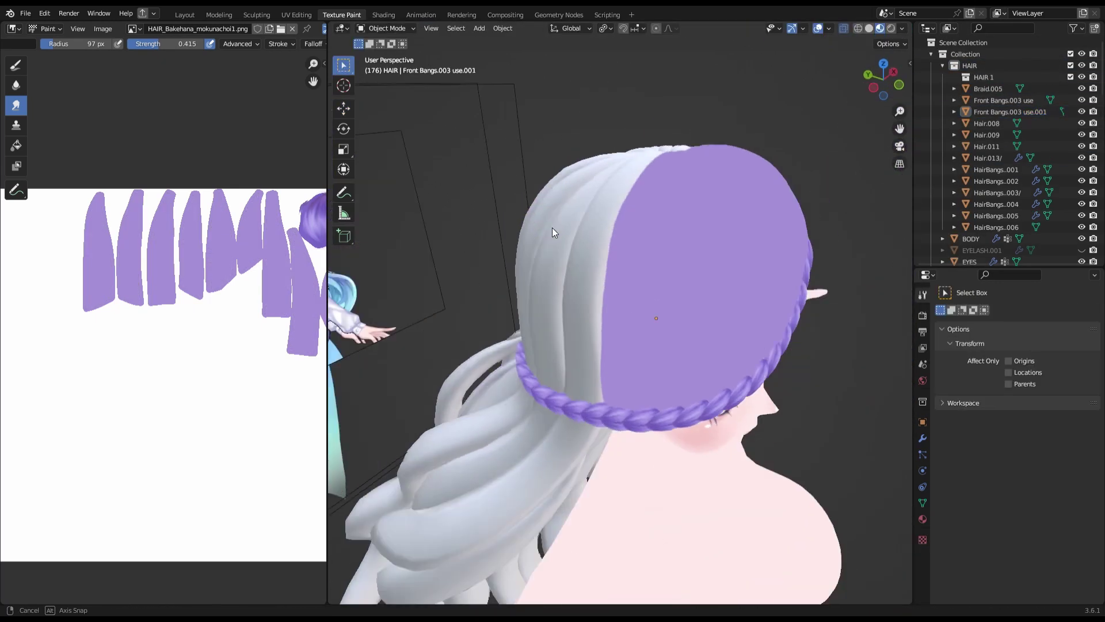
{"action": "key", "text": "Tab"}
{"action": "type", "text": "FRONT"}
{"action": "key", "text": "Return"}
{"action": "right_click", "coordinate": [668, 322]}
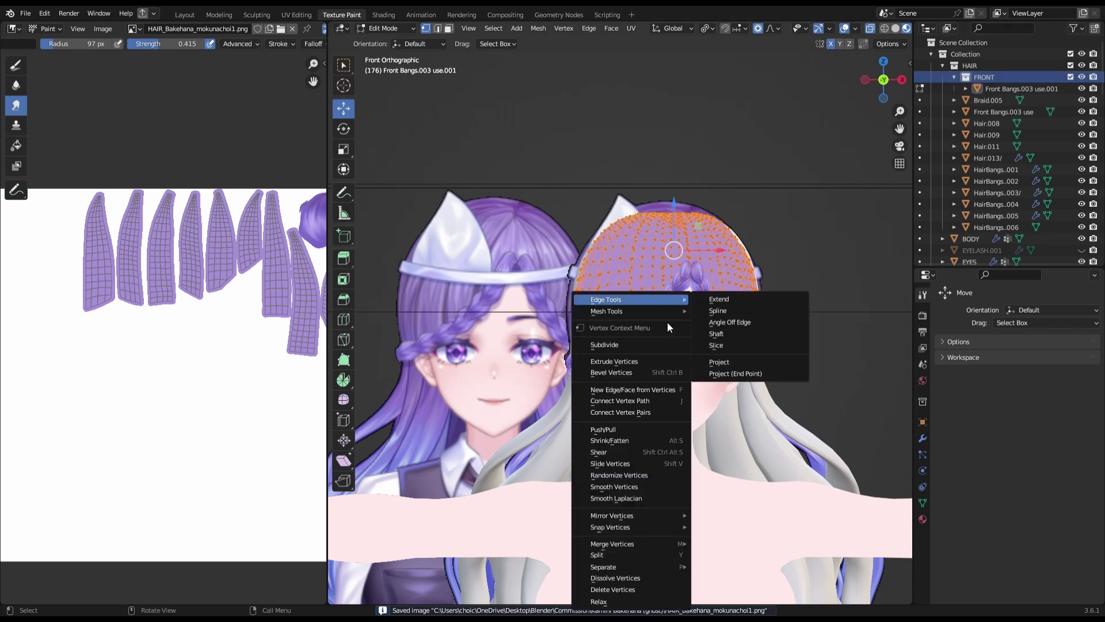
{"action": "left_click", "coordinate": [631, 553]}
{"action": "key", "text": "Tab"}
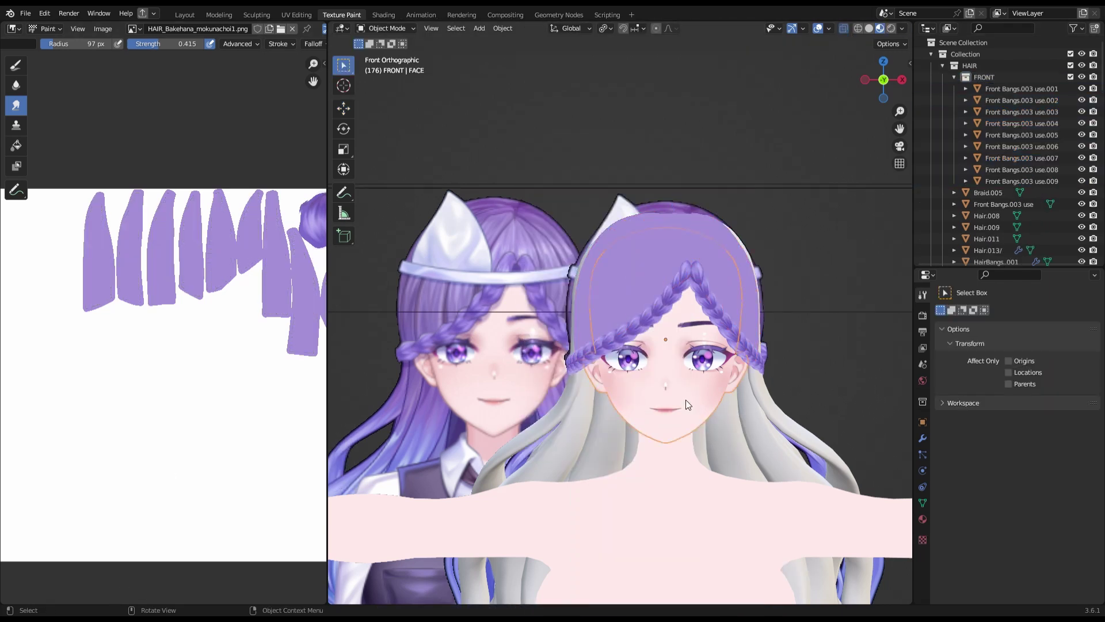
- Select the separated bang pieces and join them back into one object
{"action": "left_click", "coordinate": [672, 232]}
{"action": "left_click", "coordinate": [1037, 88], "text": "shift"}
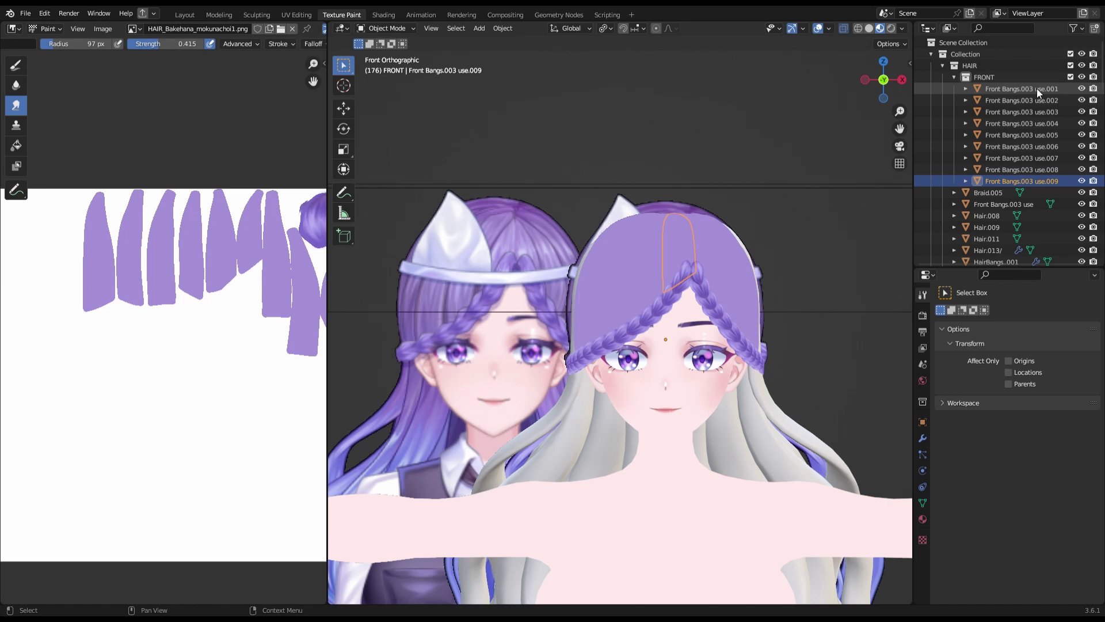
{"action": "key", "text": "ctrl+j"}
- In Texture Paint mode, paint darker purple shading on the hair top and save the texture
{"action": "left_click", "coordinate": [387, 28]}
{"action": "left_click", "coordinate": [387, 106]}
{"action": "middle_click_drag", "start_coordinate": [521, 215], "coordinate": [661, 216]}
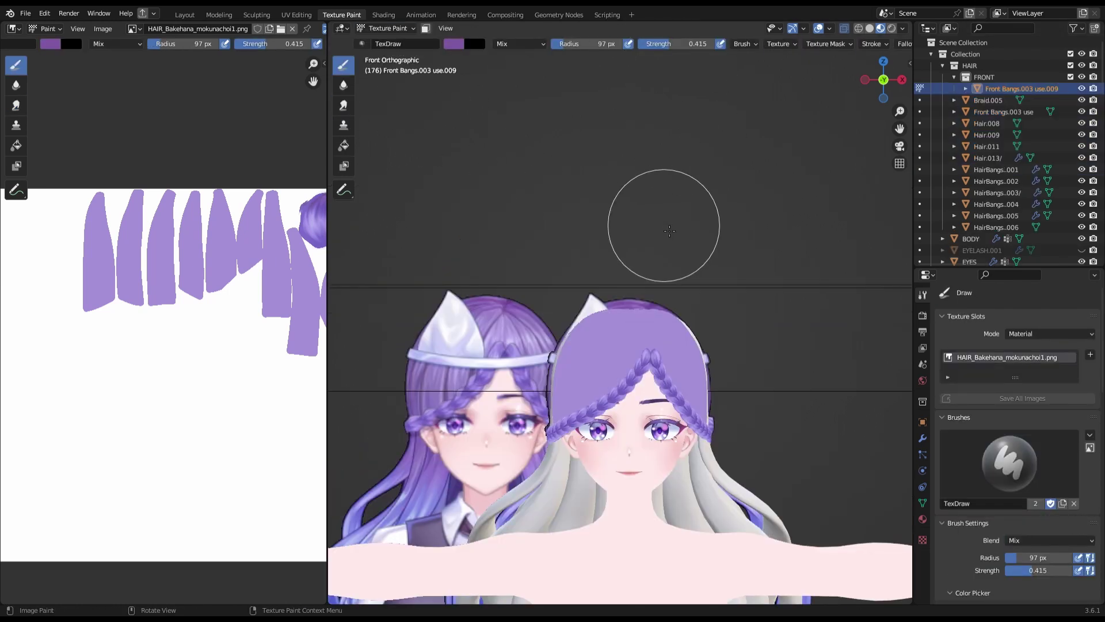
{"action": "left_click_drag", "start_coordinate": [662, 217], "coordinate": [733, 254]}
{"action": "mouse_move", "coordinate": [733, 254]}
{"action": "middle_mouse_down"}
{"action": "mouse_move", "coordinate": [631, 343]}
{"action": "mouse_move", "coordinate": [633, 323]}
{"action": "middle_mouse_up"}
{"action": "key", "text": "KP_1"}
{"action": "key", "text": "f"}
{"action": "key", "text": "alt+s"}
{"action": "key", "text": "s"}
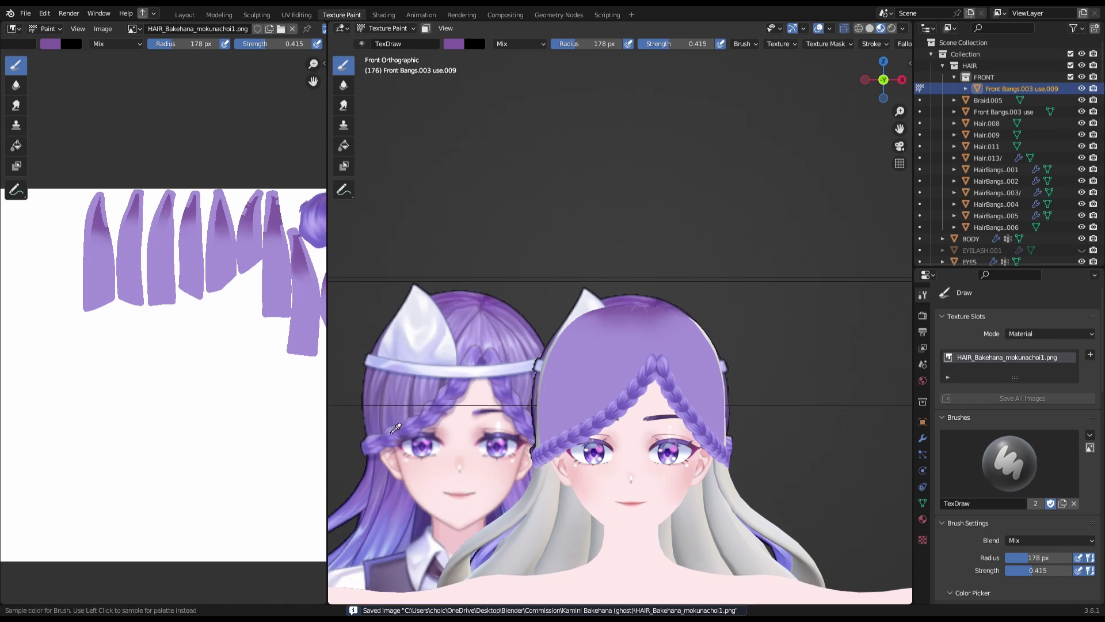
- Orbit around the head to check the crown shading, then save the hair texture again
{"action": "scroll", "coordinate": [555, 495], "scroll_direction": "up", "scroll_amount": 2}
{"action": "mouse_move", "coordinate": [572, 441]}
{"action": "middle_mouse_down"}
{"action": "mouse_move", "coordinate": [582, 426]}
{"action": "mouse_move", "coordinate": [506, 407]}
{"action": "mouse_move", "coordinate": [909, 109]}
{"action": "middle_mouse_up"}
{"action": "key", "text": "KP_1"}
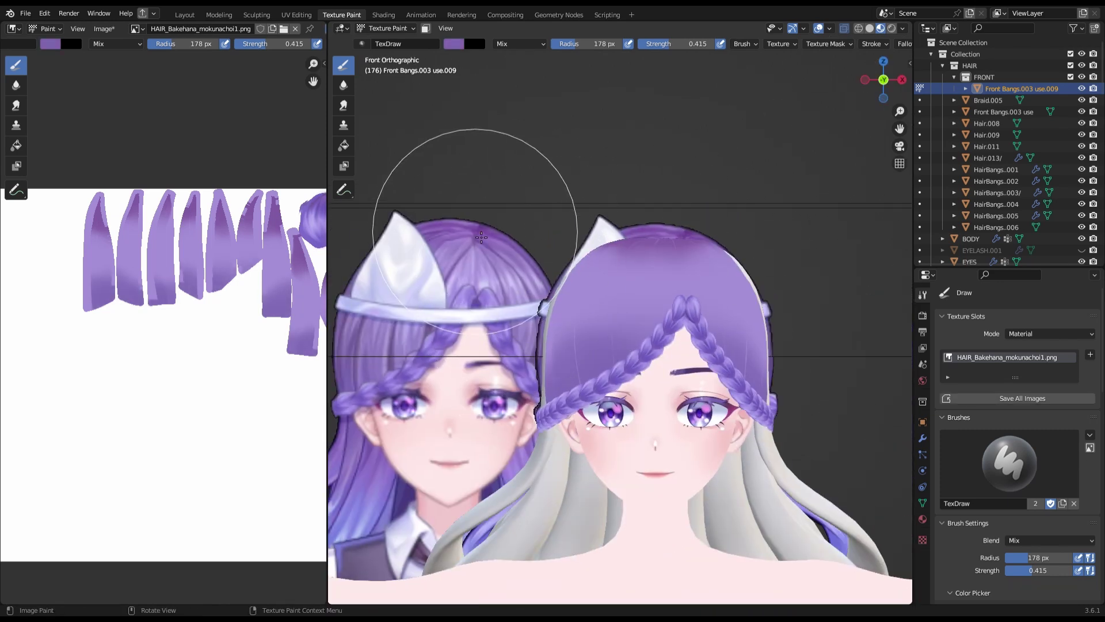
{"action": "middle_click_drag", "start_coordinate": [482, 236], "coordinate": [696, 382]}
{"action": "key", "text": "KP_1"}
{"action": "scroll", "coordinate": [576, 288], "scroll_direction": "up", "scroll_amount": 3}
{"action": "scroll", "coordinate": [663, 417], "scroll_direction": "up", "scroll_amount": 2}
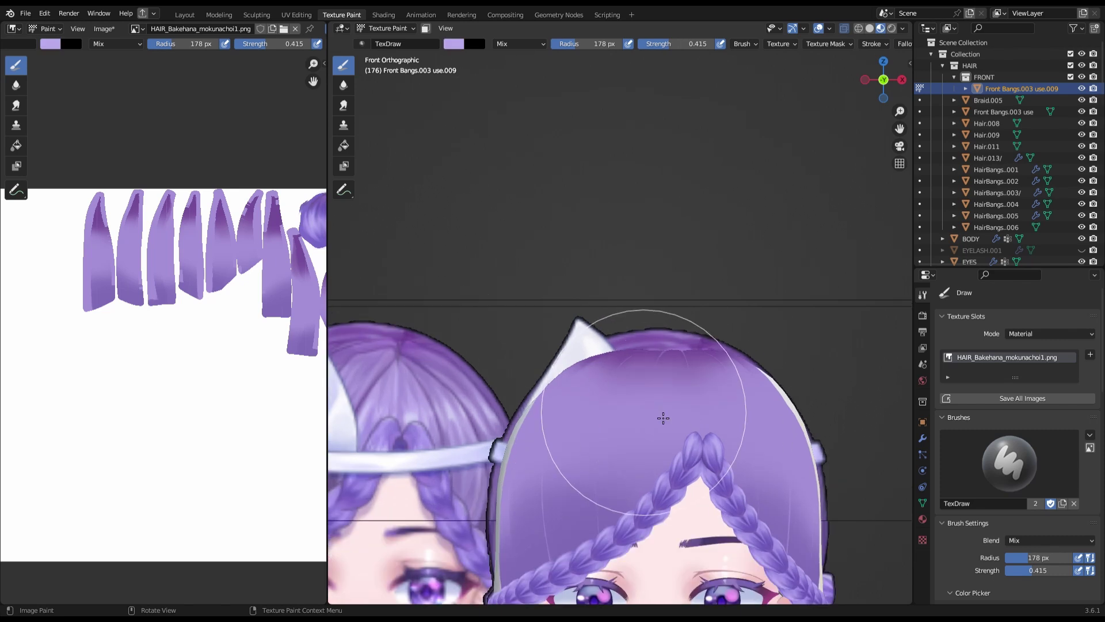
{"action": "scroll", "coordinate": [663, 417], "scroll_direction": "down", "scroll_amount": 3}
{"action": "mouse_move", "coordinate": [663, 418]}
{"action": "middle_mouse_down"}
{"action": "mouse_move", "coordinate": [610, 420]}
{"action": "mouse_move", "coordinate": [645, 464]}
{"action": "mouse_move", "coordinate": [684, 448]}
{"action": "middle_mouse_up"}
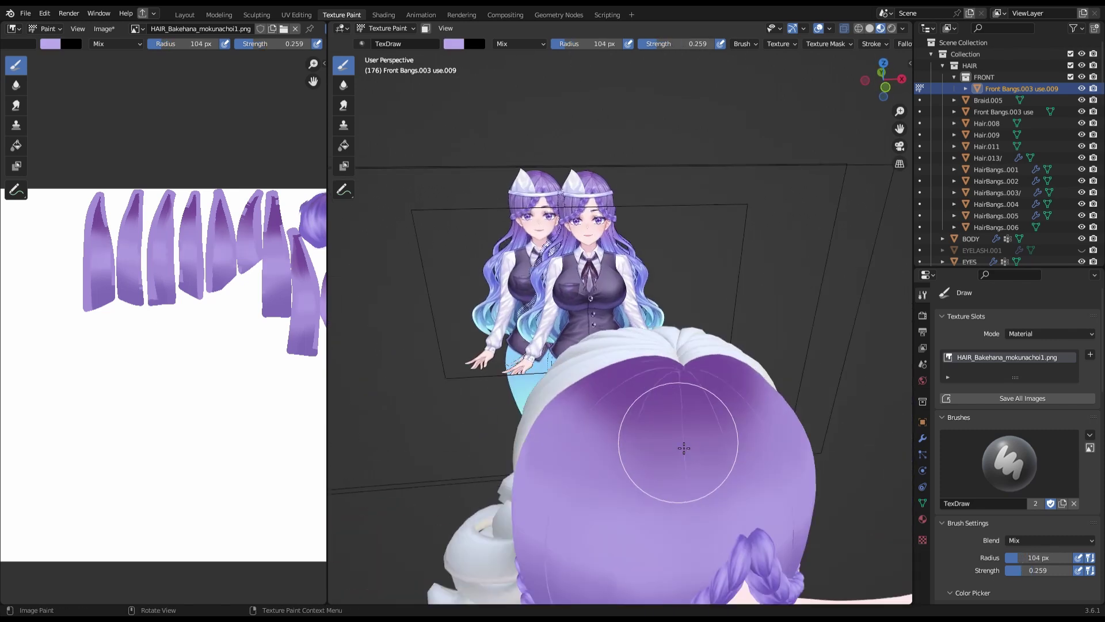
{"action": "key", "text": "KP_1"}
{"action": "key", "text": "alt+s"}
- Check the front and right orthographic views, then put the bangs into Edit Mode
{"action": "scroll", "coordinate": [605, 297], "scroll_direction": "up", "scroll_amount": 1}
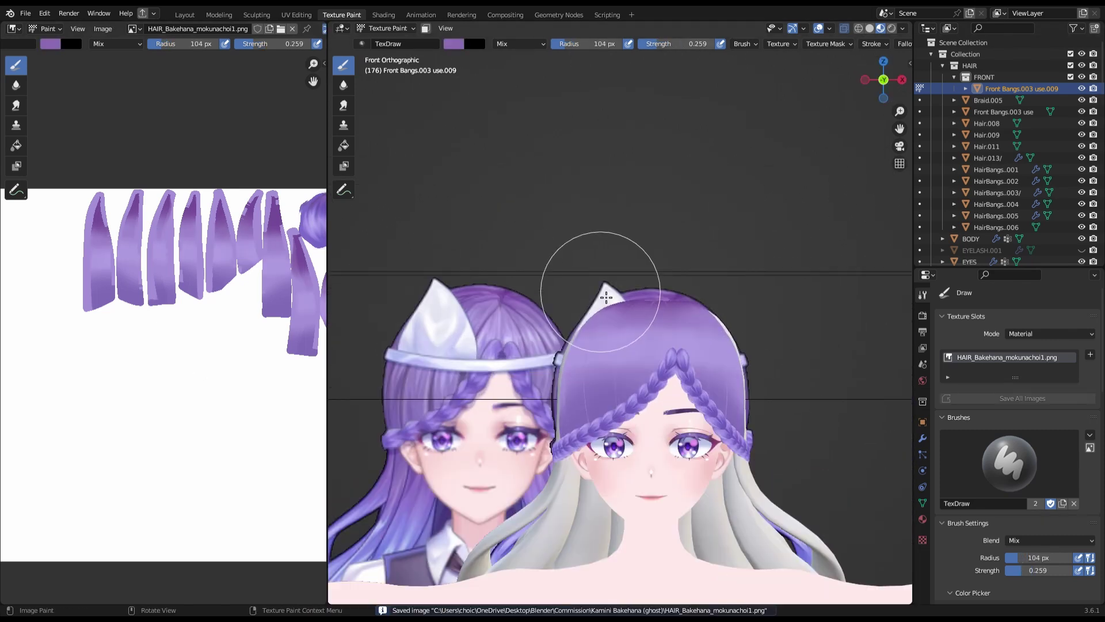
{"action": "scroll", "coordinate": [830, 161], "scroll_direction": "down", "scroll_amount": 3}
{"action": "scroll", "coordinate": [820, 148], "scroll_direction": "up", "scroll_amount": 3}
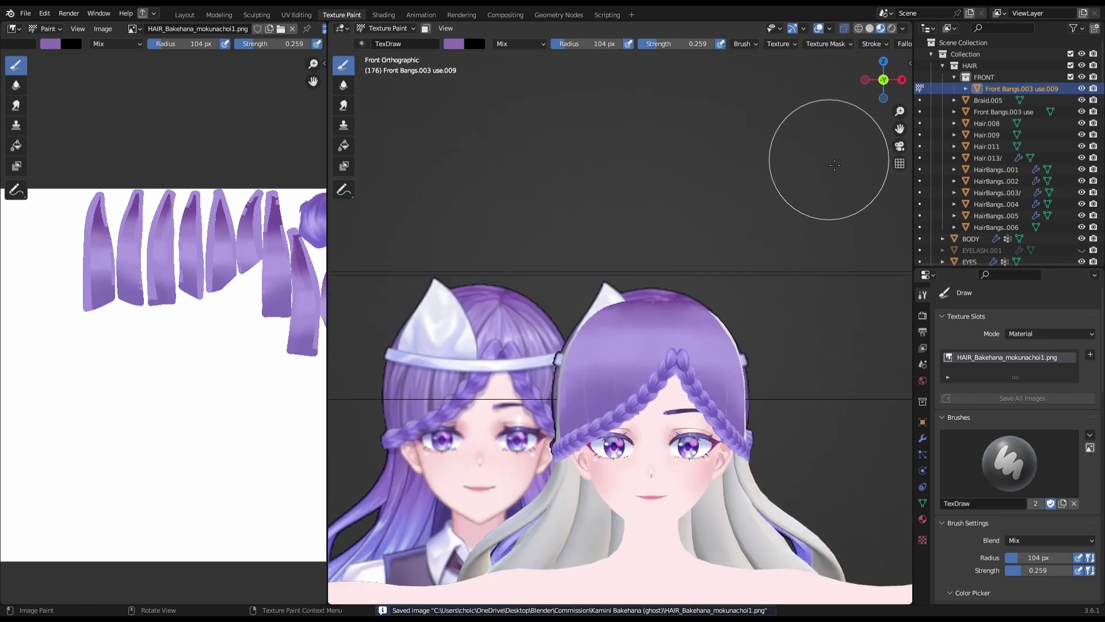
{"action": "key", "text": "ctrl+KP_3"}
{"action": "left_click", "coordinate": [903, 80]}
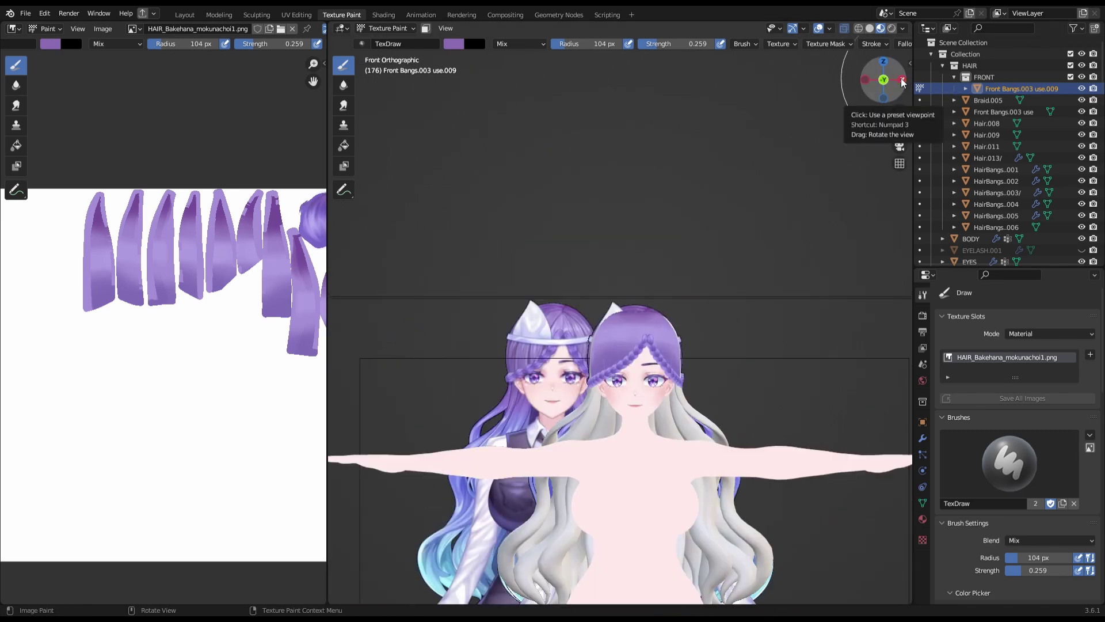
{"action": "left_click", "coordinate": [902, 81]}
{"action": "left_click", "coordinate": [865, 80]}
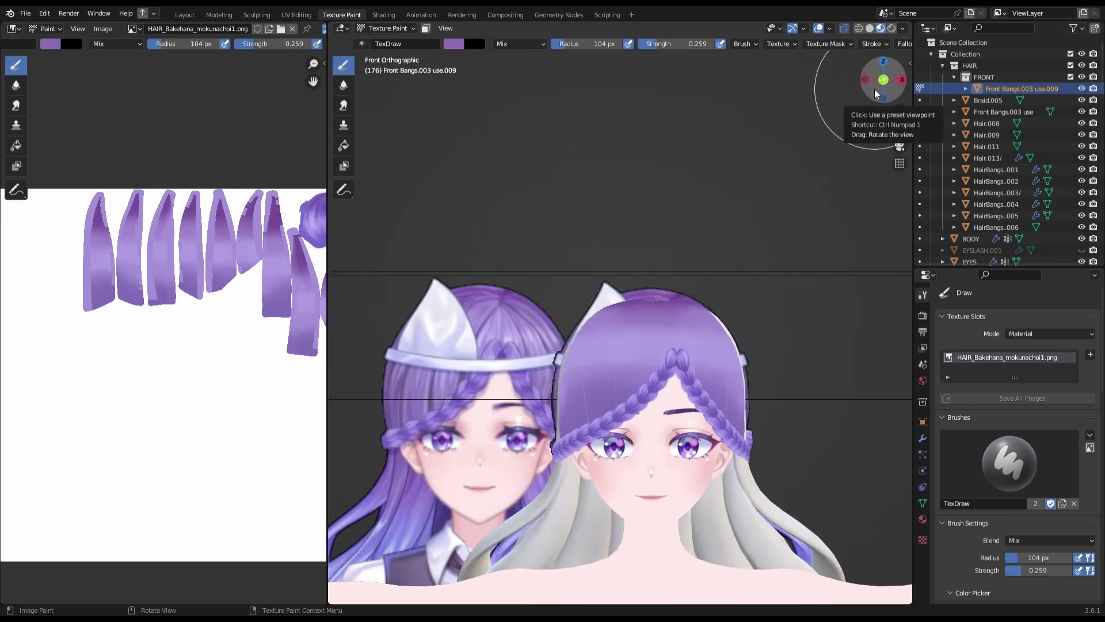
{"action": "left_click_drag", "start_coordinate": [876, 94], "coordinate": [880, 124]}
{"action": "left_click", "coordinate": [384, 28]}
{"action": "left_click", "coordinate": [392, 52]}
- View the bangs from the side in Edit Mode, cancelling a first move of the crown vertices
{"action": "scroll", "coordinate": [666, 395], "scroll_direction": "up", "scroll_amount": 4}
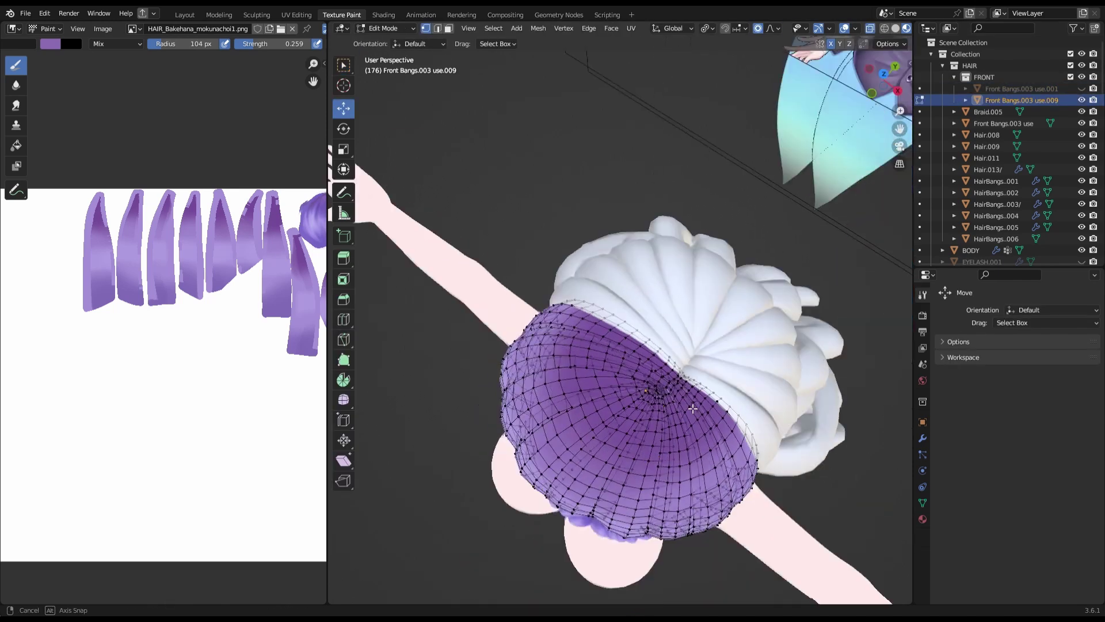
{"action": "scroll", "coordinate": [666, 396], "scroll_direction": "up", "scroll_amount": 1}
{"action": "key", "text": "KP_3"}
{"action": "key", "text": "g"}
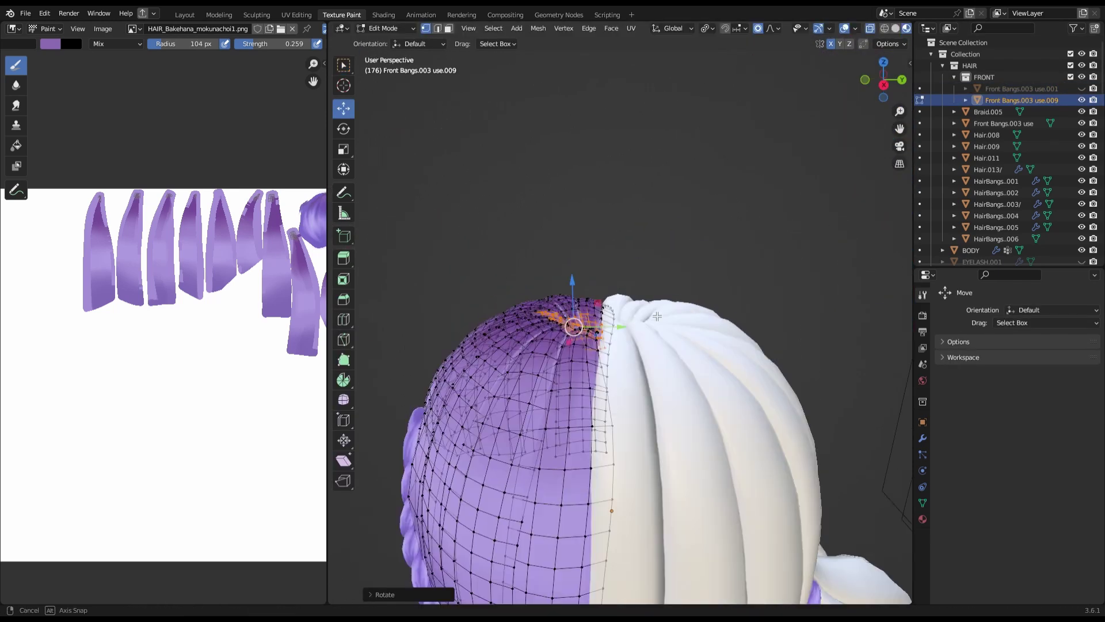
{"action": "key", "text": "Escape"}
{"action": "key", "text": "Tab"}
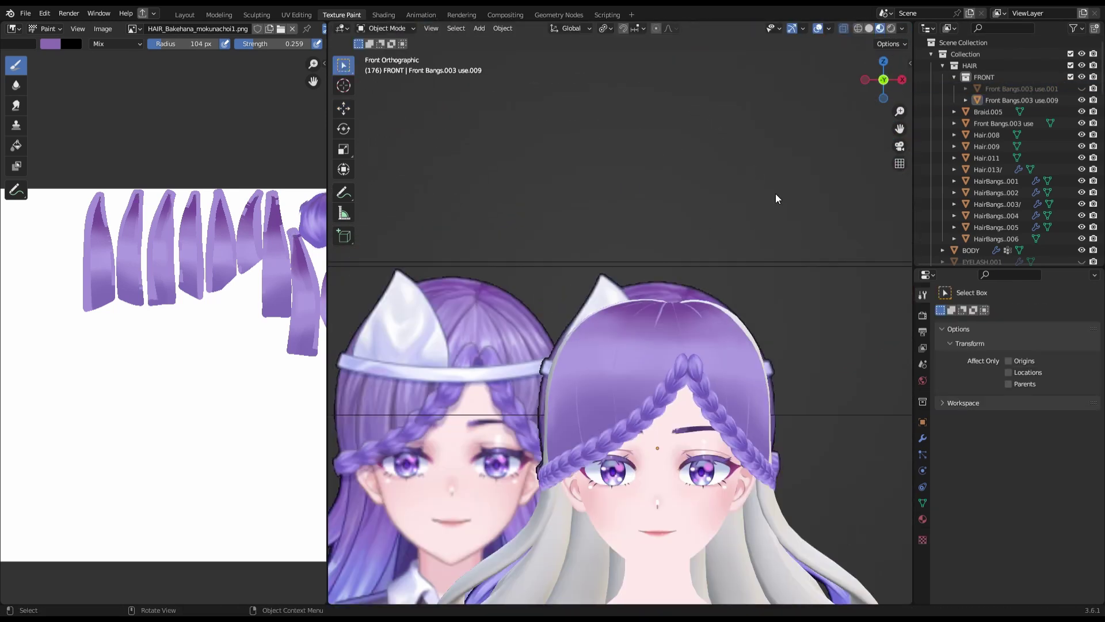
{"action": "left_click", "coordinate": [384, 28]}
{"action": "left_click", "coordinate": [392, 52]}
{"action": "left_click_drag", "start_coordinate": [884, 80], "coordinate": [908, 67]}
{"action": "key", "text": "KP_3"}
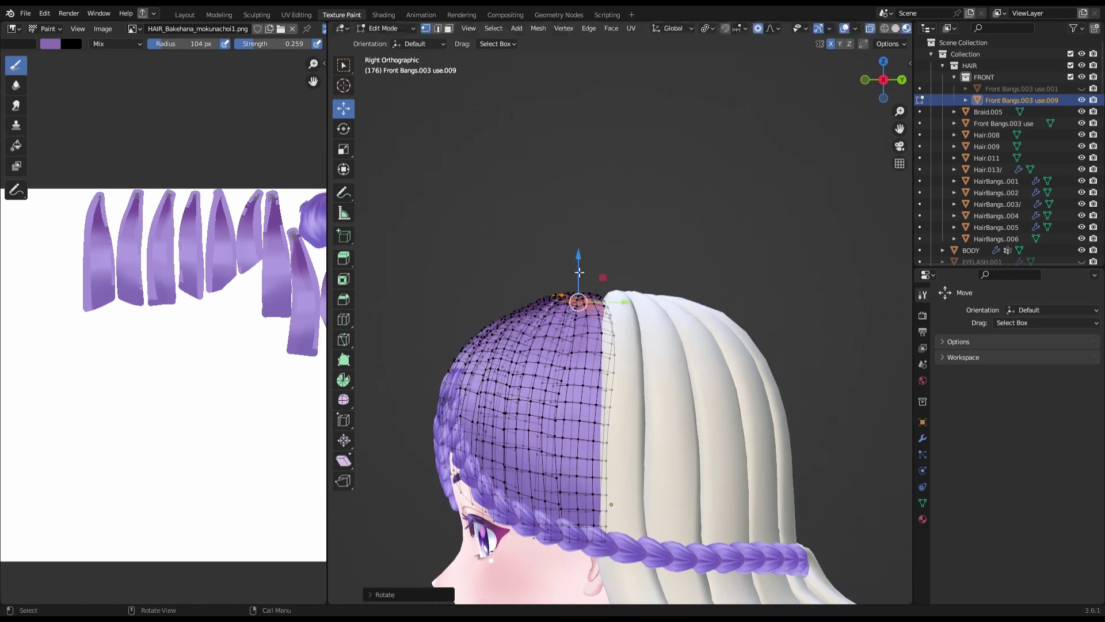
- Rotate the crown vertices with smooth proportional falloff and save the file
{"action": "key", "text": "r"}
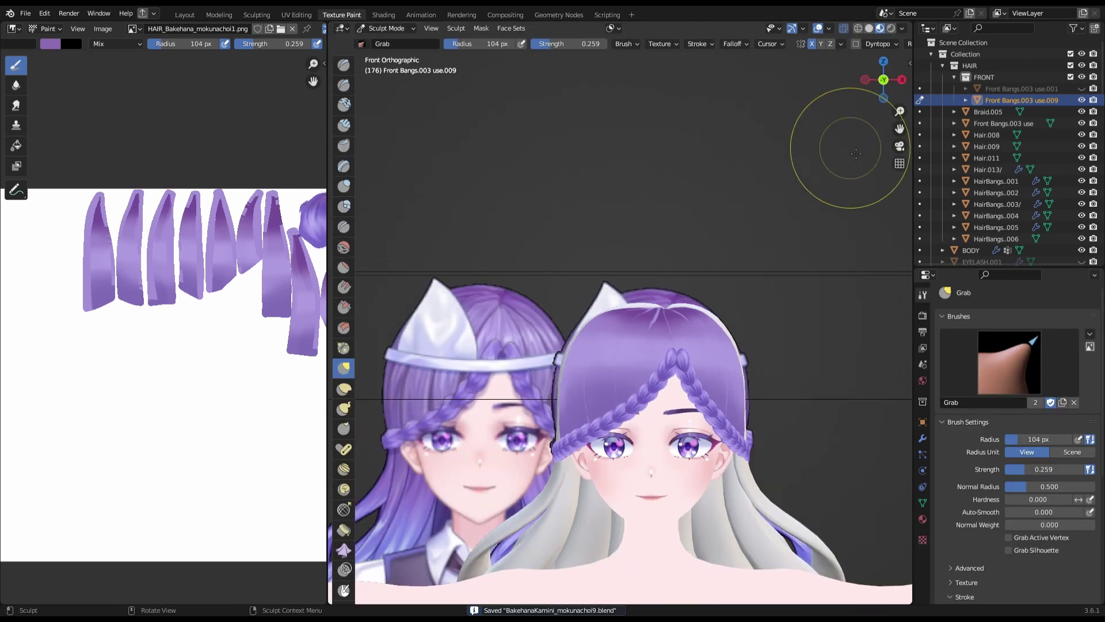
{"action": "mouse_move", "coordinate": [831, 159]}
{"action": "middle_mouse_down"}
{"action": "mouse_move", "coordinate": [610, 394]}
{"action": "mouse_move", "coordinate": [597, 451]}
{"action": "middle_mouse_up"}
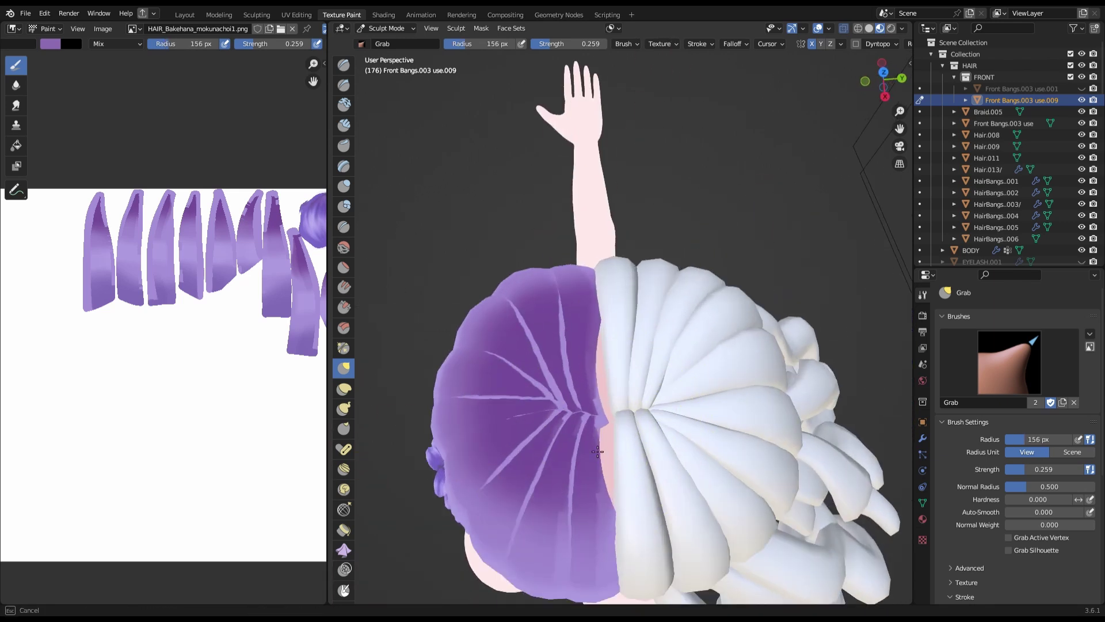
{"action": "middle_click_drag", "start_coordinate": [647, 392], "coordinate": [698, 451]}
{"action": "key", "text": "KP_1"}
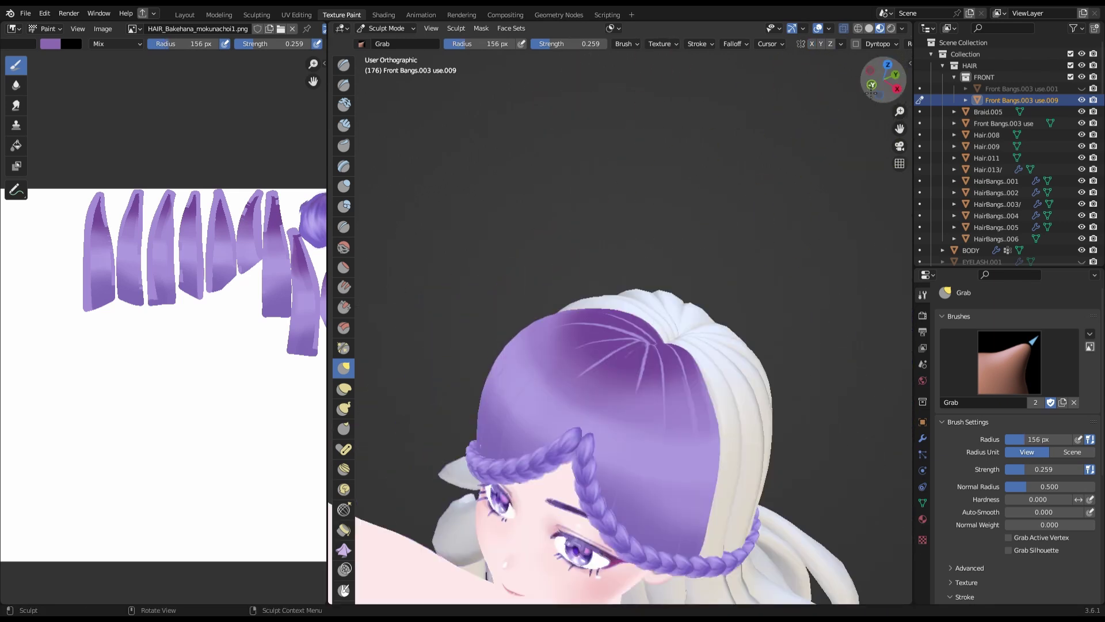
{"action": "key", "text": "ctrl+s"}
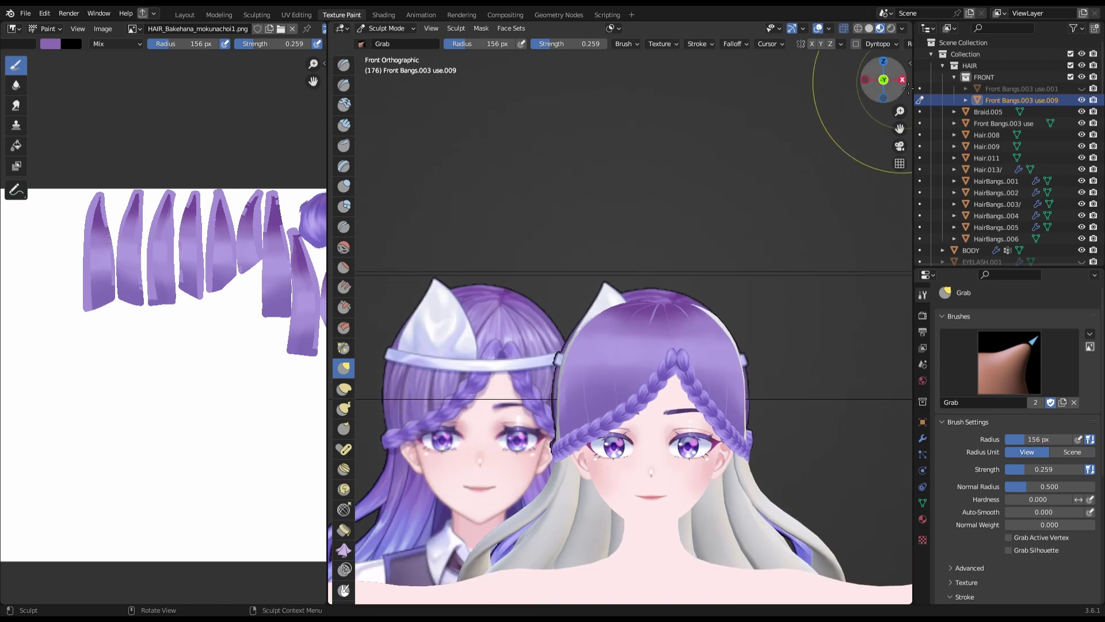
{"action": "left_click", "coordinate": [901, 79]}
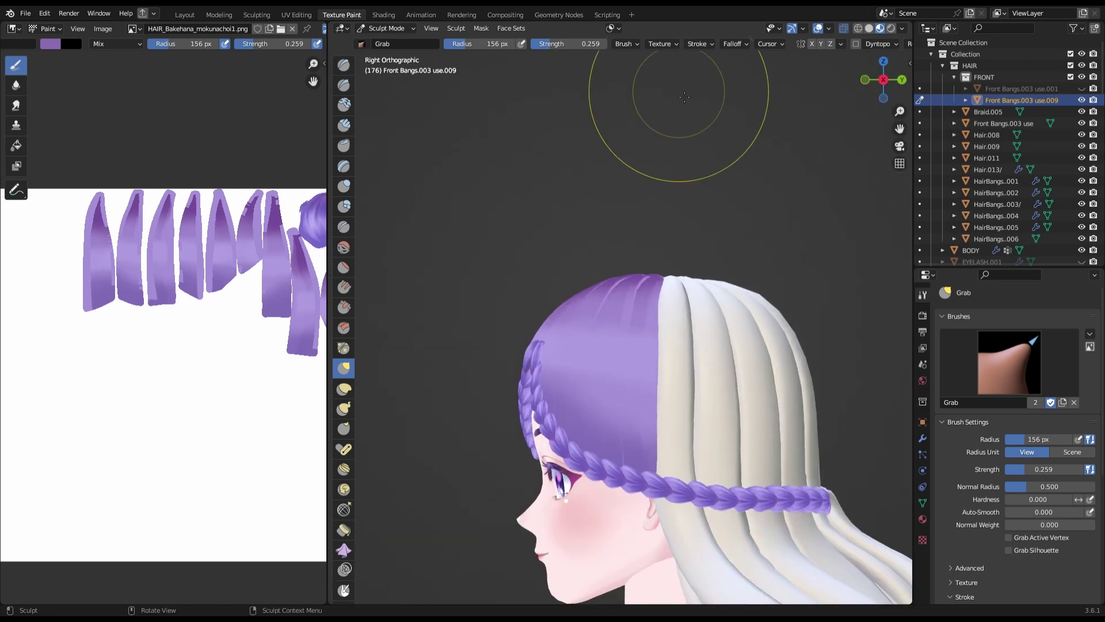
{"action": "scroll", "coordinate": [676, 104], "scroll_direction": "down", "scroll_amount": 2}
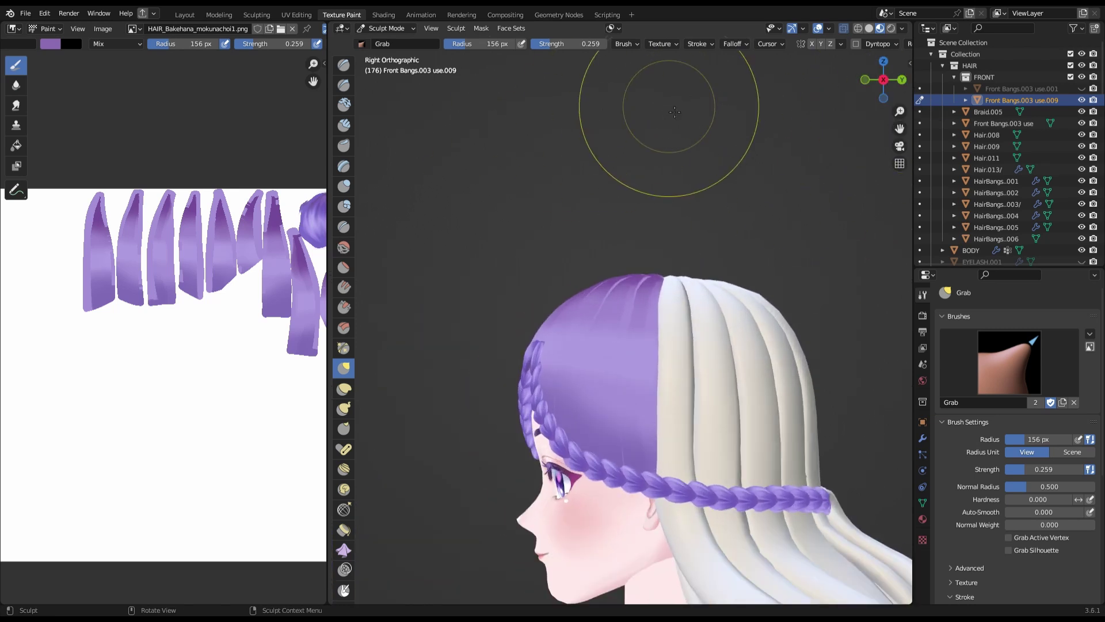
{"action": "middle_click_drag", "start_coordinate": [675, 111], "coordinate": [869, 74]}
{"action": "key", "text": "KP_1"}
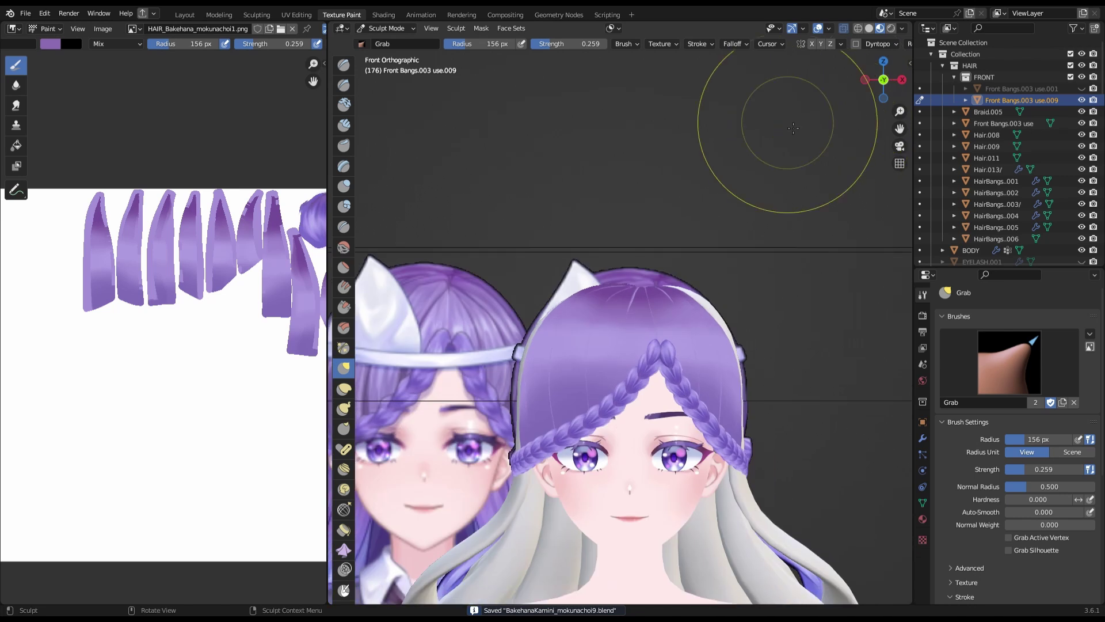
- Move and scale the crown vertices with proportional falloff to sit closer to the head
{"action": "key", "text": "Tab"}
{"action": "middle_click_drag", "start_coordinate": [719, 173], "coordinate": [747, 257]}
{"action": "key", "text": "KP_3"}
{"action": "key", "text": "g"}
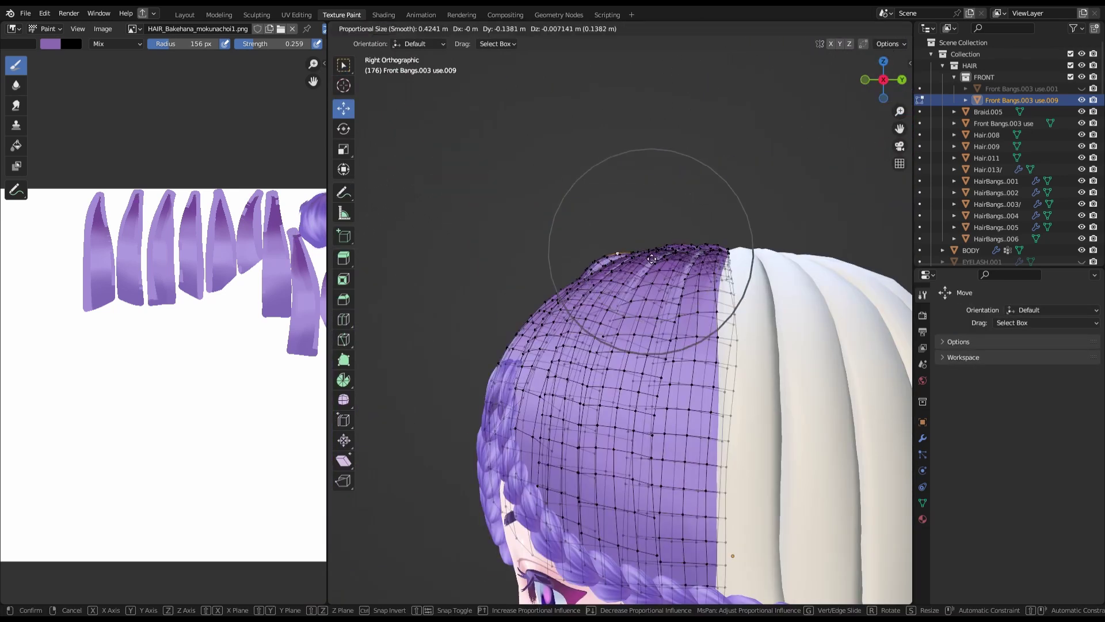
{"action": "key", "text": "KP_1"}
{"action": "key", "text": "s"}
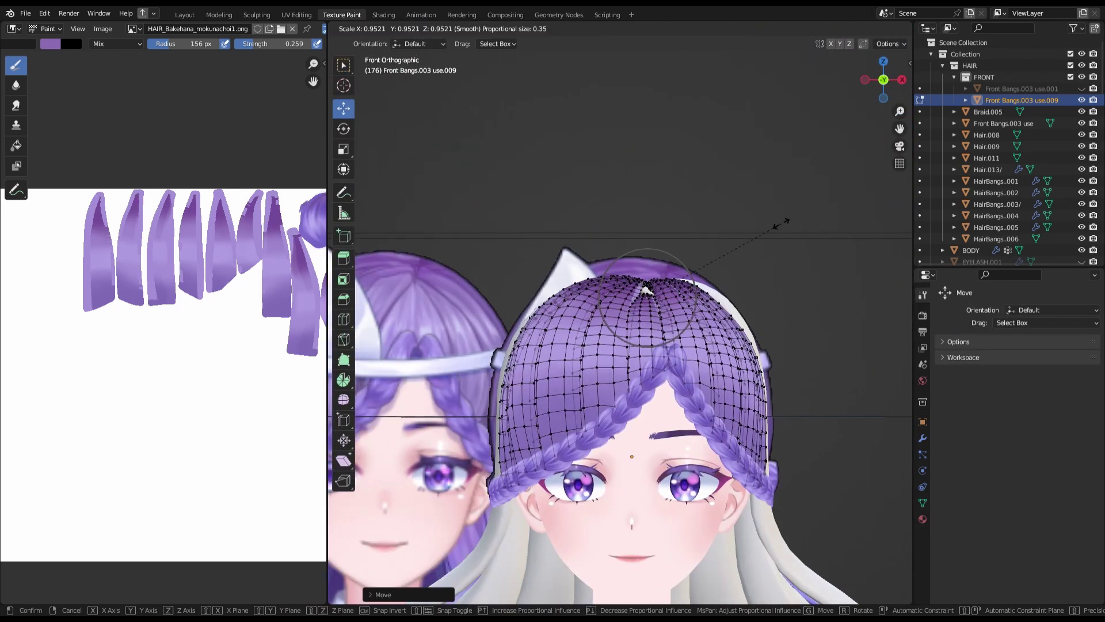
{"action": "left_click", "coordinate": [690, 279]}
{"action": "mouse_move", "coordinate": [689, 280]}
{"action": "middle_mouse_down"}
{"action": "mouse_move", "coordinate": [614, 361]}
{"action": "mouse_move", "coordinate": [619, 316]}
{"action": "middle_mouse_up"}
{"action": "key", "text": "ctrl+s"}
- Undo that change, move the crown vertices down along the Y axis instead, and save
{"action": "key", "text": "ctrl+z"}
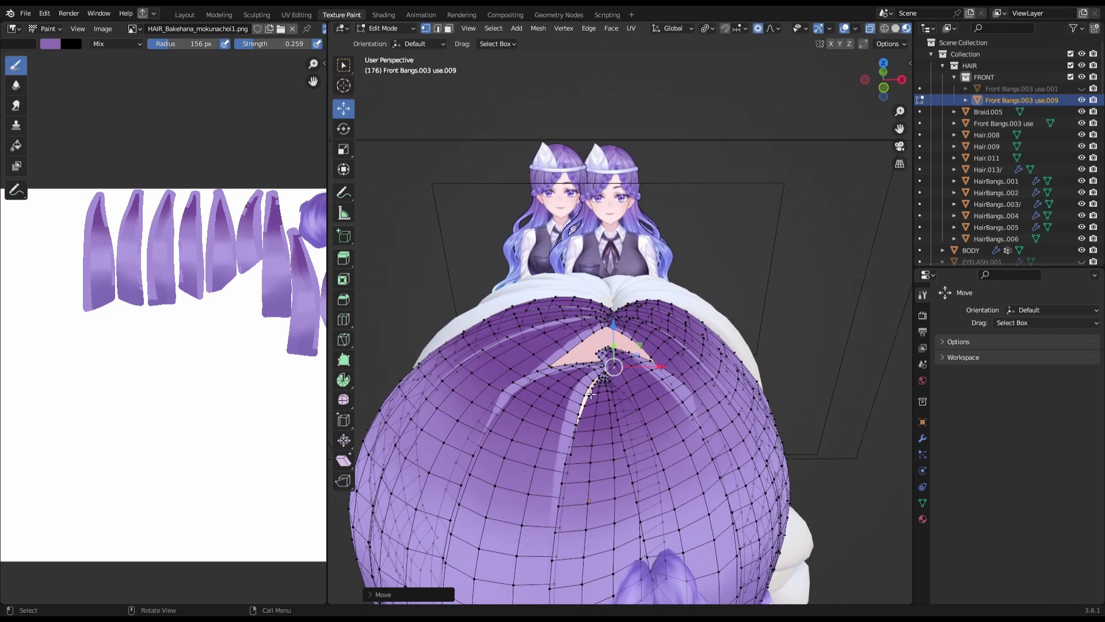
{"action": "key", "text": "y"}
{"action": "scroll", "coordinate": [619, 316], "scroll_direction": "up", "scroll_amount": 3}
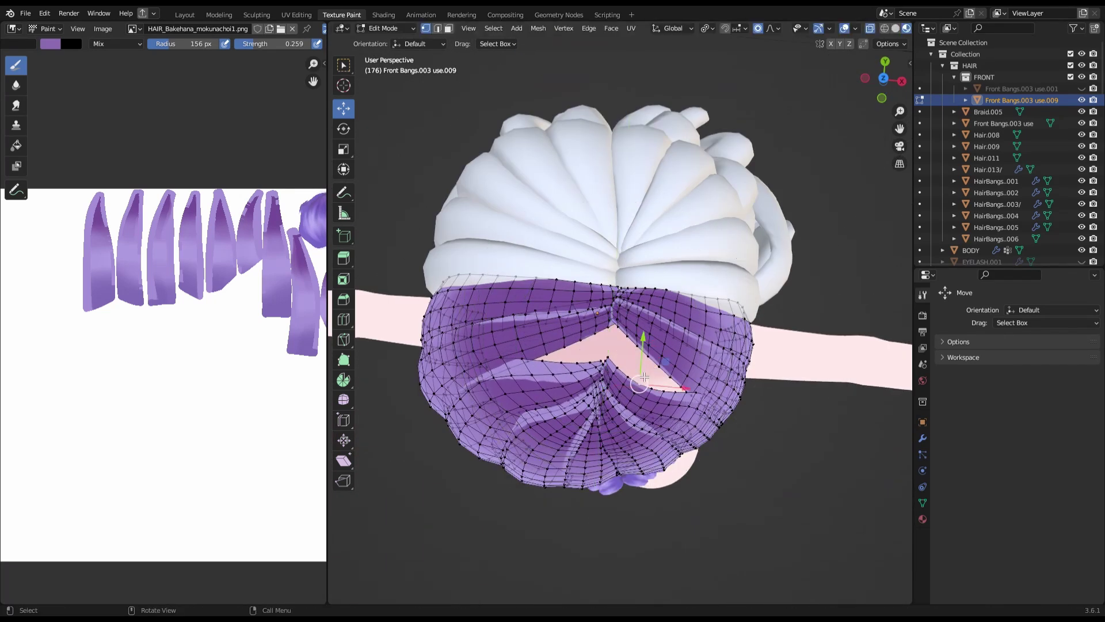
{"action": "key", "text": "g"}
{"action": "key", "text": "y"}
{"action": "left_click", "coordinate": [624, 354]}
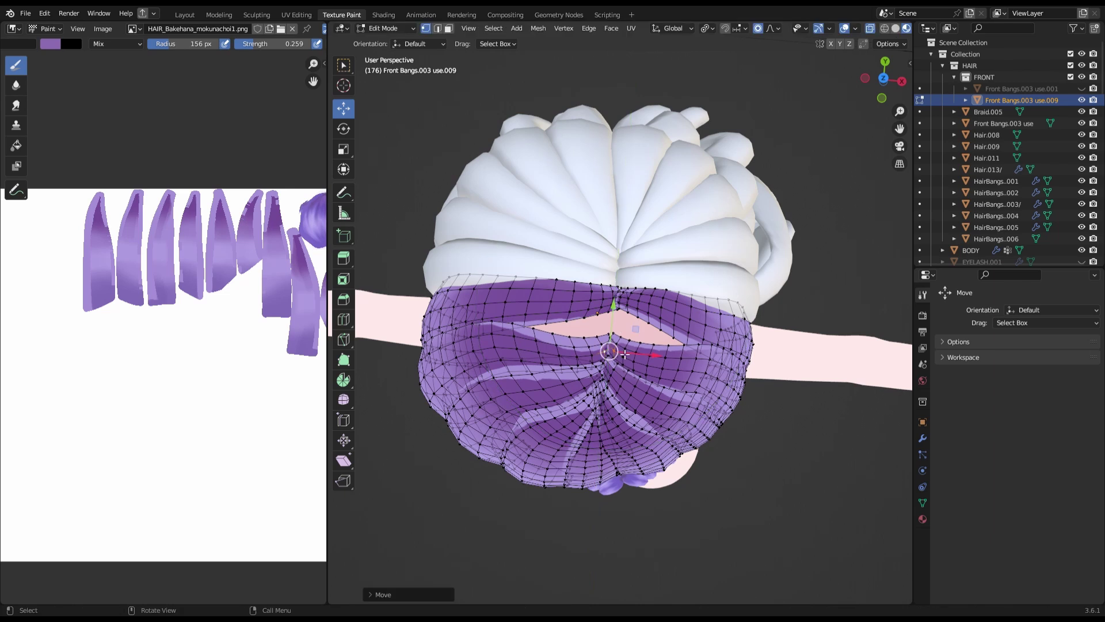
{"action": "key", "text": "g"}
{"action": "key", "text": "y"}
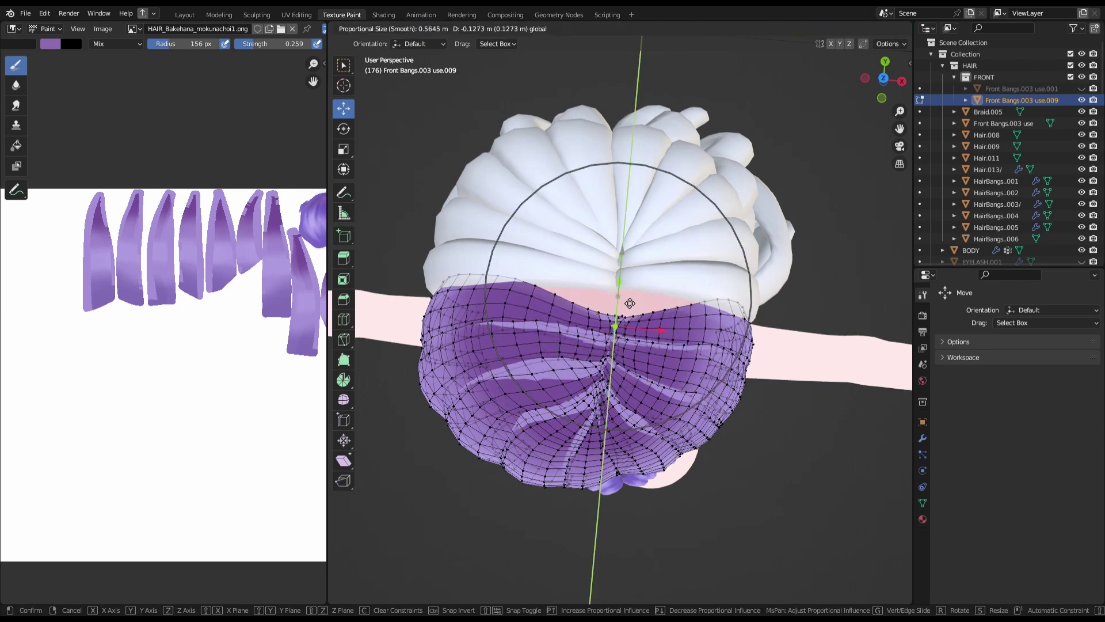
{"action": "key", "text": "Escape"}
{"action": "key", "text": "Tab"}
{"action": "left_click", "coordinate": [881, 98]}
{"action": "key", "text": "ctrl+s"}
- Try one more Y-constrained crown move, cancel it, return to Object Mode and save
{"action": "key", "text": "Tab"}
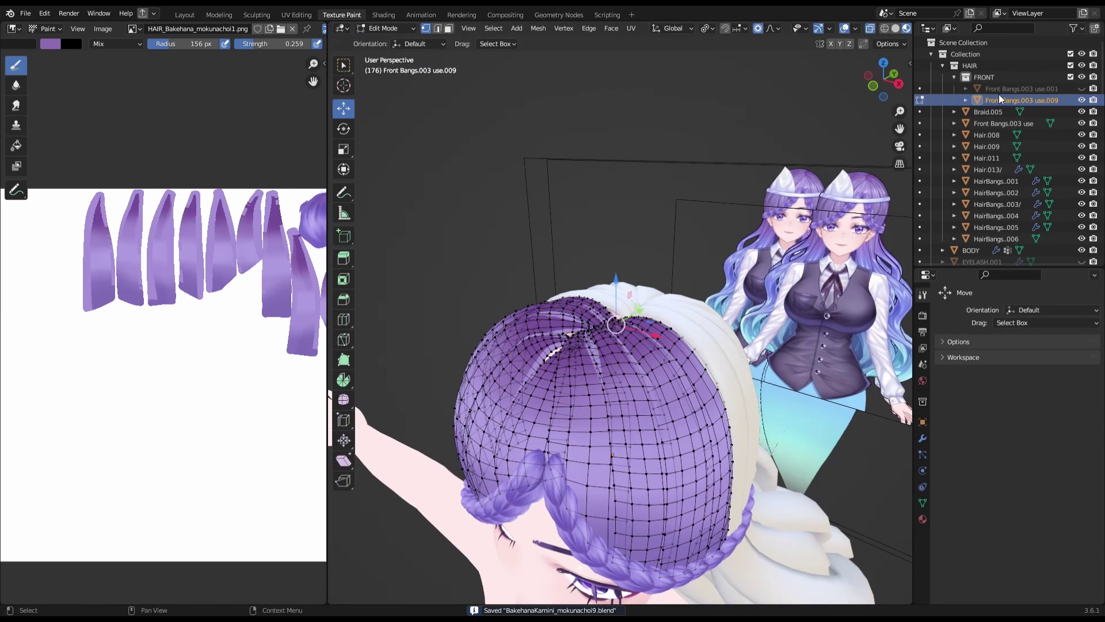
{"action": "mouse_move", "coordinate": [860, 171]}
{"action": "middle_mouse_down"}
{"action": "mouse_move", "coordinate": [686, 407]}
{"action": "mouse_move", "coordinate": [625, 385]}
{"action": "middle_mouse_up"}
{"action": "key", "text": "g"}
{"action": "key", "text": "y"}
{"action": "key", "text": "Escape"}
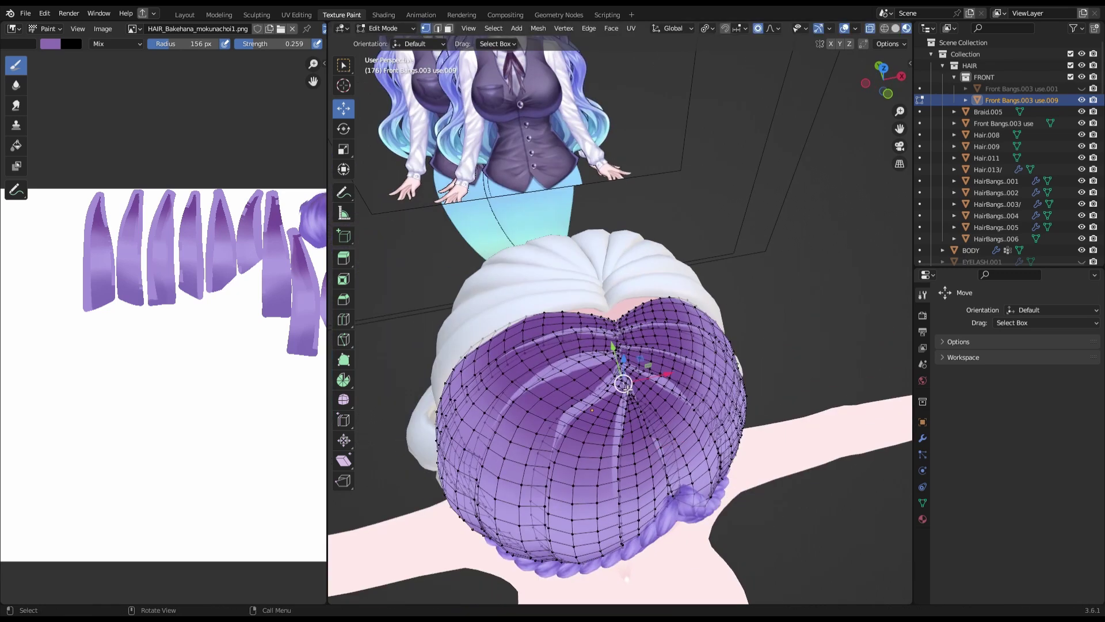
{"action": "middle_click_drag", "start_coordinate": [705, 365], "coordinate": [748, 322]}
{"action": "key", "text": "Tab"}
{"action": "key", "text": "KP_1"}
{"action": "key", "text": "ctrl+s"}
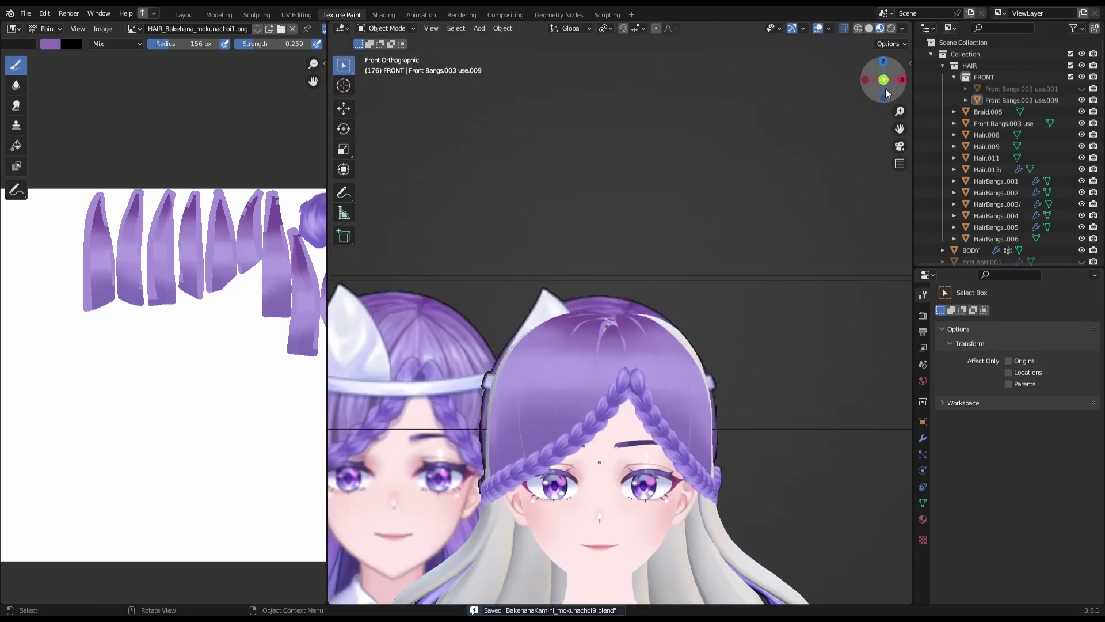
- Turn on the wireframe overlay and inspect the bangs' crown from the side in Sculpt Mode
{"action": "middle_click_drag", "start_coordinate": [648, 319], "coordinate": [691, 259]}
{"action": "left_click", "coordinate": [828, 28]}
{"action": "left_click", "coordinate": [755, 234]}
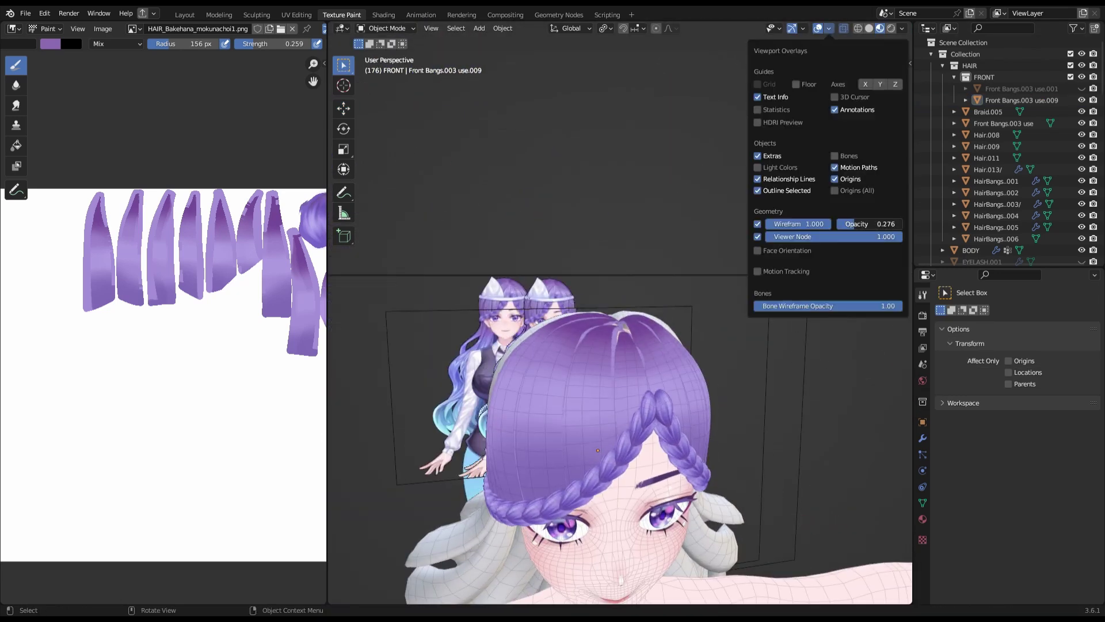
{"action": "key", "text": "KP_3"}
{"action": "middle_click_drag", "start_coordinate": [813, 146], "coordinate": [575, 322]}
{"action": "key", "text": "ctrl+Tab"}
{"action": "middle_click_drag", "start_coordinate": [714, 357], "coordinate": [641, 380]}
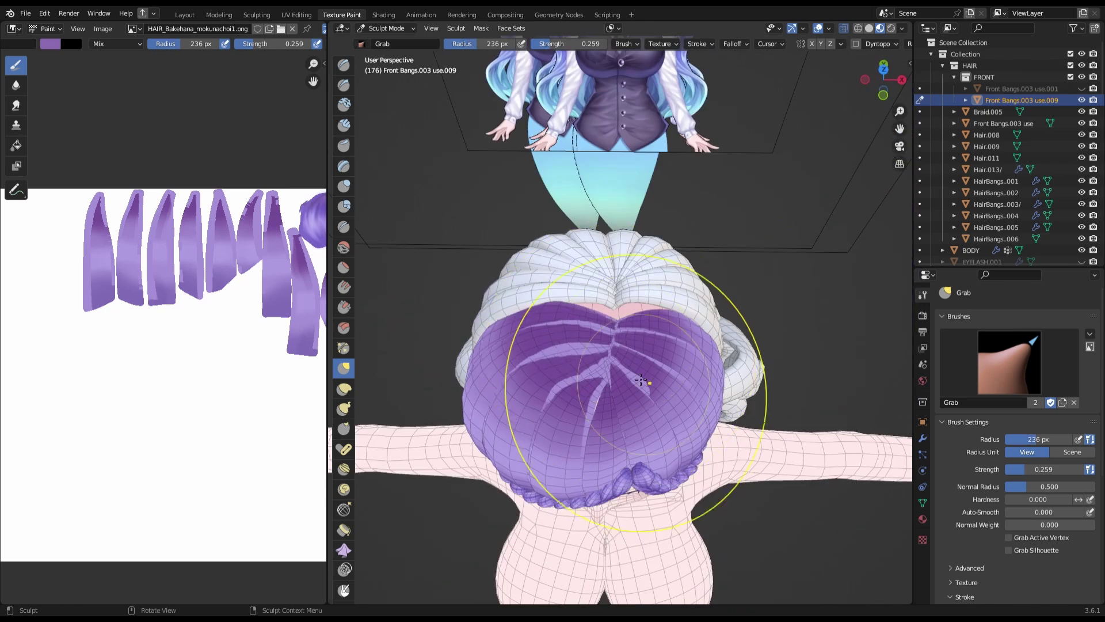
{"action": "left_click", "coordinate": [884, 98]}
- Adjust the crown vertices in Edit Mode from the side view and save the file
{"action": "key", "text": "Tab"}
{"action": "scroll", "coordinate": [756, 246], "scroll_direction": "up", "scroll_amount": 5}
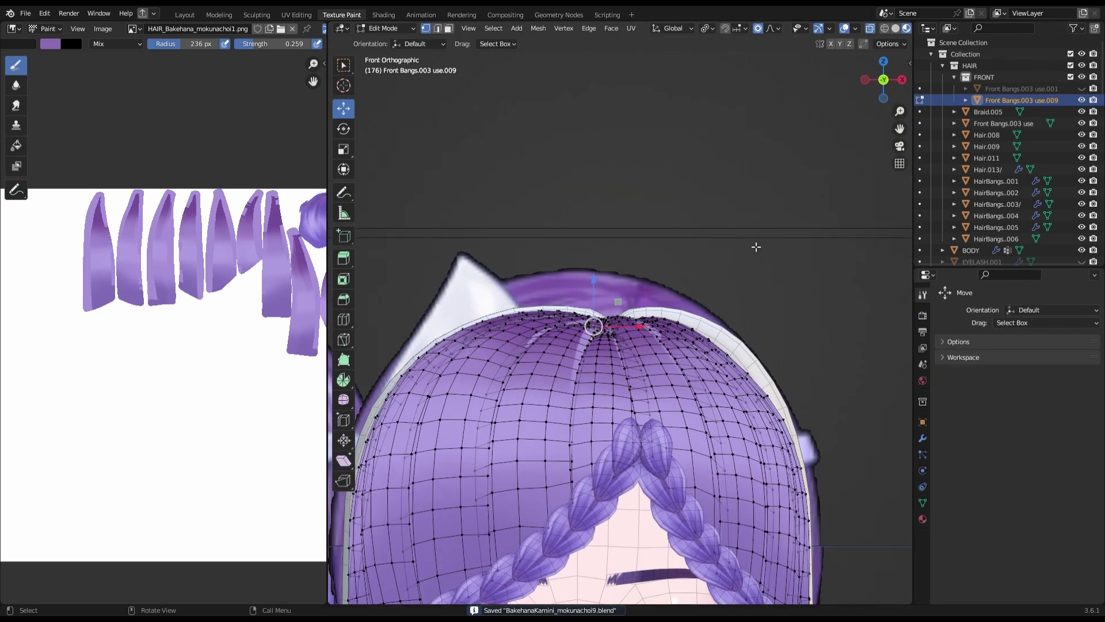
{"action": "key", "text": "KP_3"}
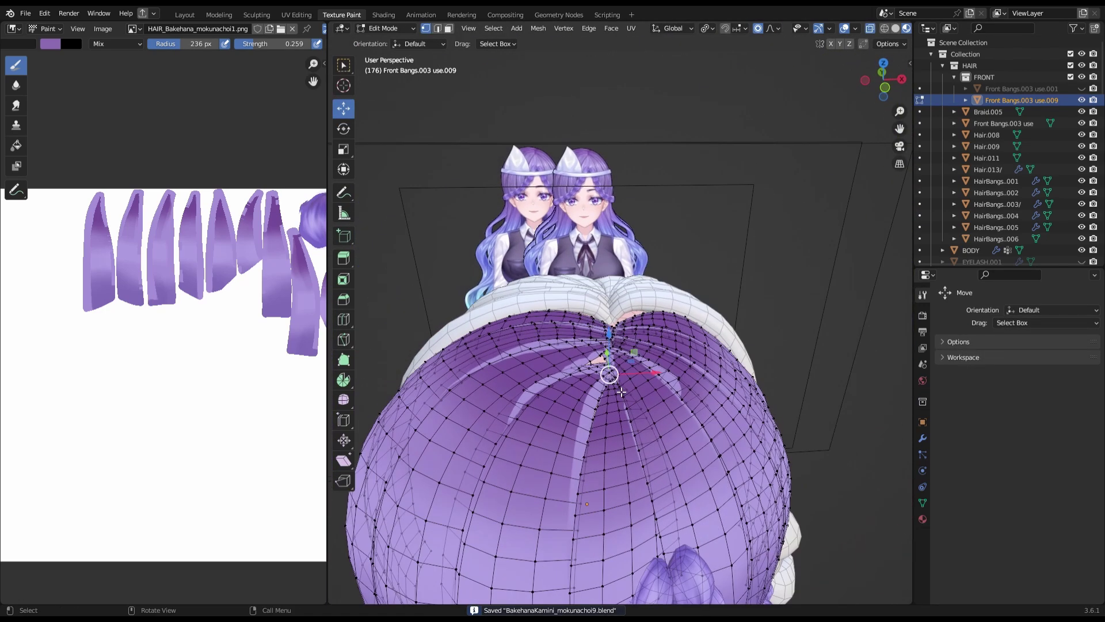
{"action": "left_click", "coordinate": [554, 350]}
{"action": "mouse_move", "coordinate": [554, 350]}
{"action": "middle_mouse_down"}
{"action": "mouse_move", "coordinate": [861, 168]}
{"action": "mouse_move", "coordinate": [739, 246]}
{"action": "middle_mouse_up"}
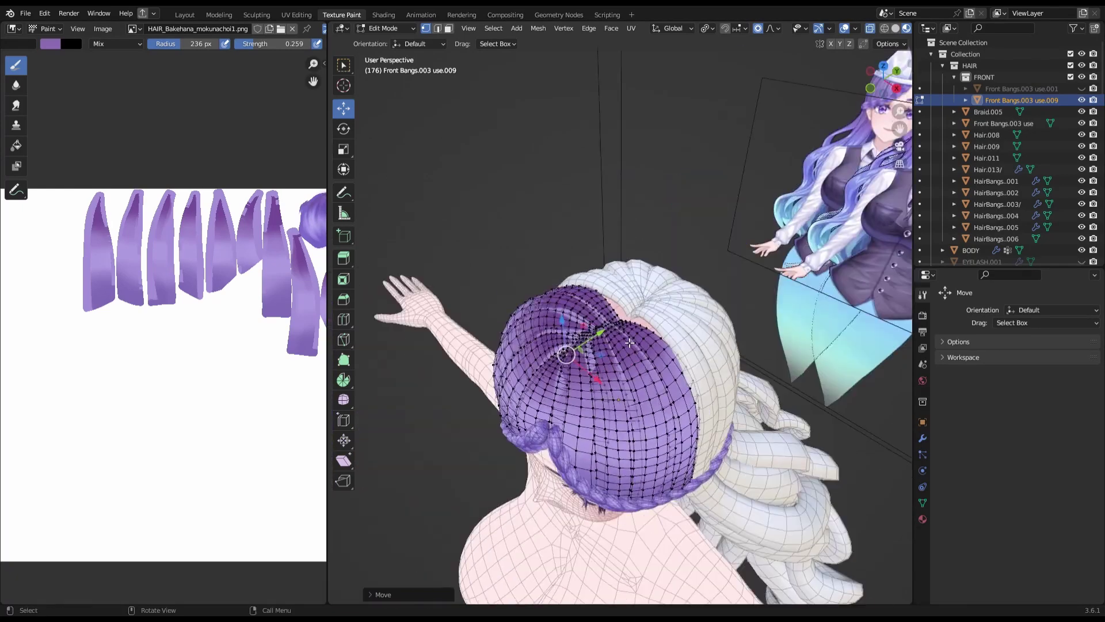
{"action": "key", "text": "ctrl+s"}
{"action": "key", "text": "KP_1"}
{"action": "scroll", "coordinate": [739, 247], "scroll_direction": "up", "scroll_amount": 2}
- Lower the top crown vertex with proportional falloff and save
{"action": "key", "text": "g"}
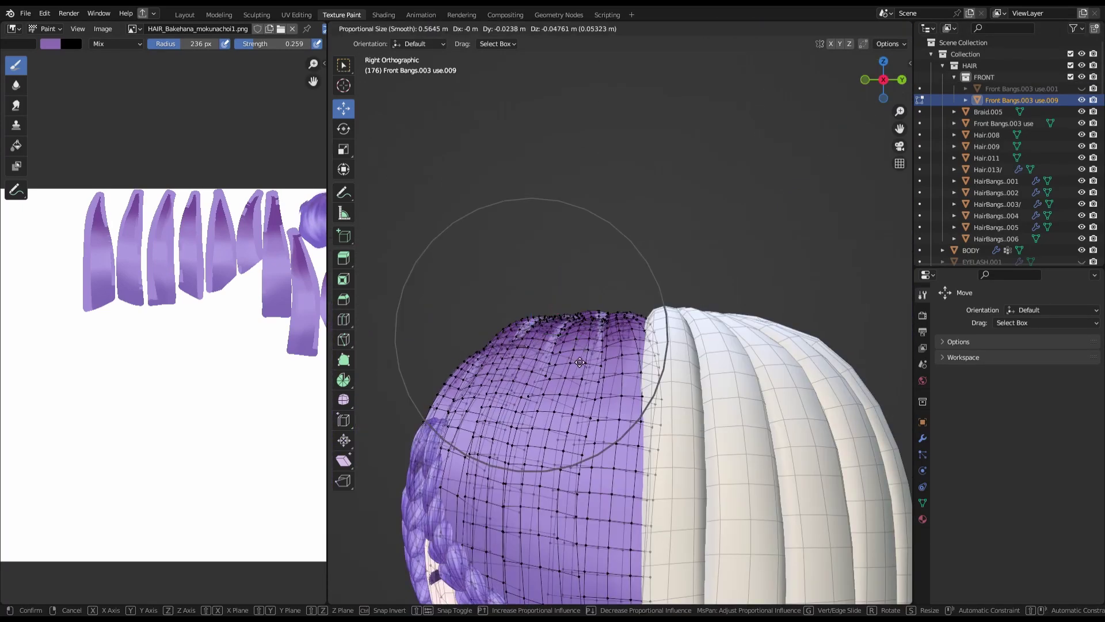
{"action": "key", "text": "KP_3"}
{"action": "key", "text": "KP_1"}
{"action": "left_click", "coordinate": [804, 201]}
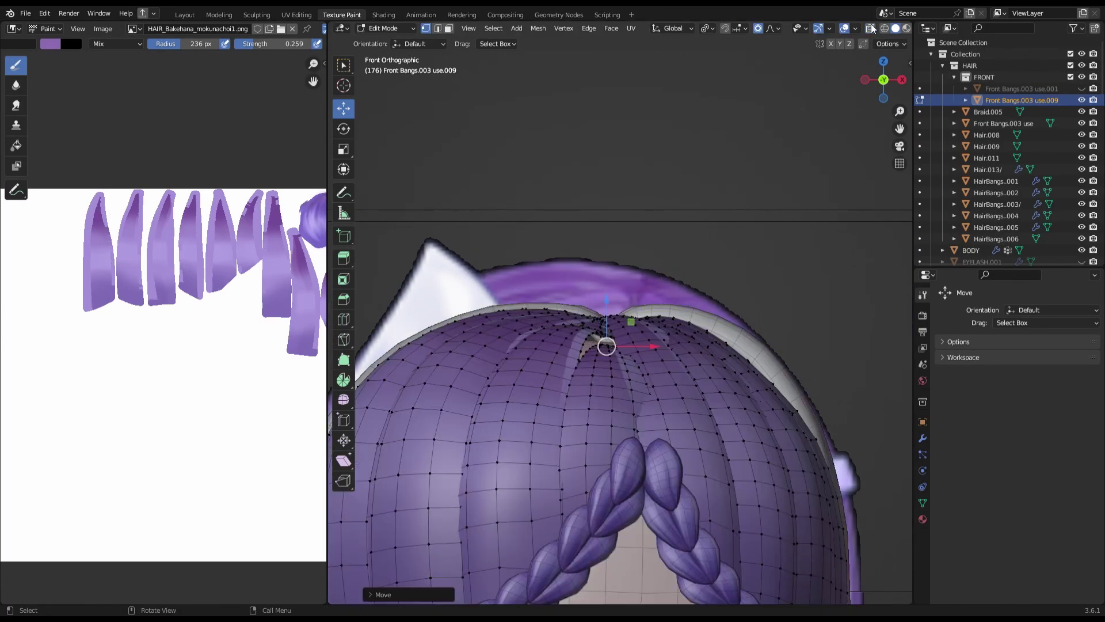
{"action": "key", "text": "Tab"}
{"action": "scroll", "coordinate": [749, 202], "scroll_direction": "down", "scroll_amount": 4}
{"action": "key", "text": "ctrl+s"}
{"action": "scroll", "coordinate": [790, 192], "scroll_direction": "down", "scroll_amount": 2}
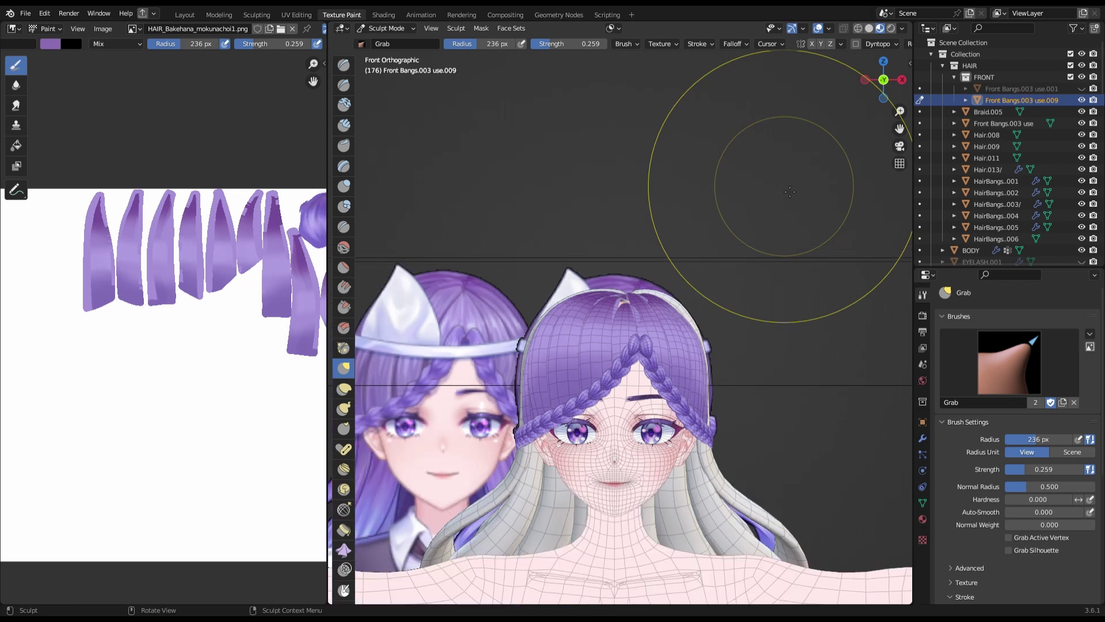
{"action": "scroll", "coordinate": [789, 192], "scroll_direction": "down", "scroll_amount": 1}
- Rotate the crown vertices, nudge them along X with soft falloff, save, and return to Object Mode
{"action": "key", "text": "Tab"}
{"action": "middle_click_drag", "start_coordinate": [789, 192], "coordinate": [739, 326]}
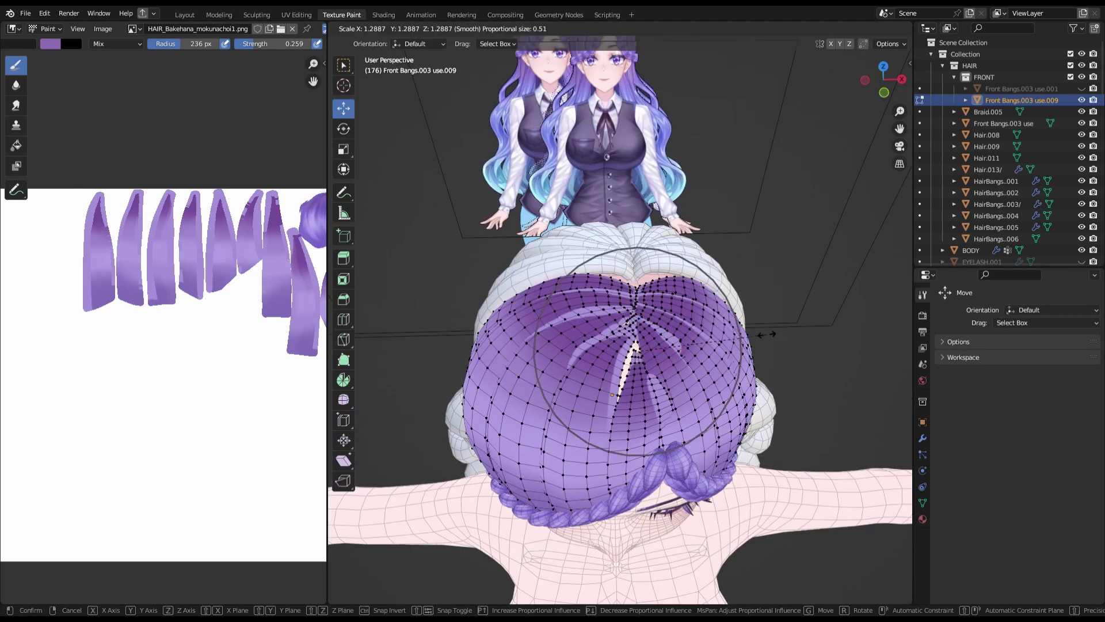
{"action": "right_click", "coordinate": [805, 332]}
{"action": "mouse_move", "coordinate": [805, 332]}
{"action": "middle_mouse_down"}
{"action": "mouse_move", "coordinate": [559, 342]}
{"action": "mouse_move", "coordinate": [619, 402]}
{"action": "middle_mouse_up"}
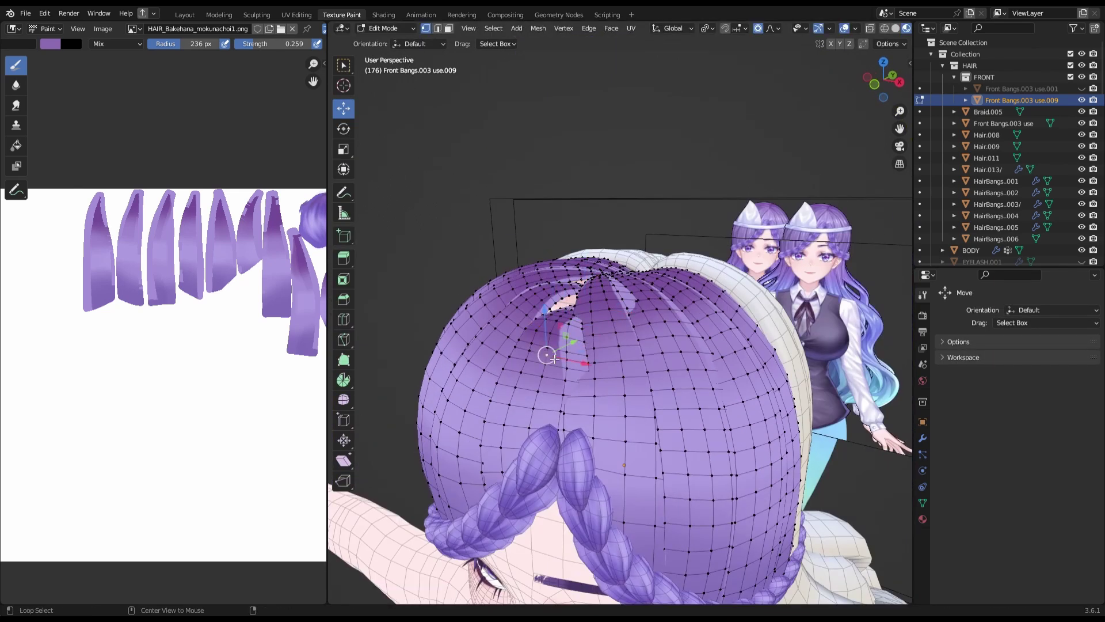
{"action": "key", "text": "r"}
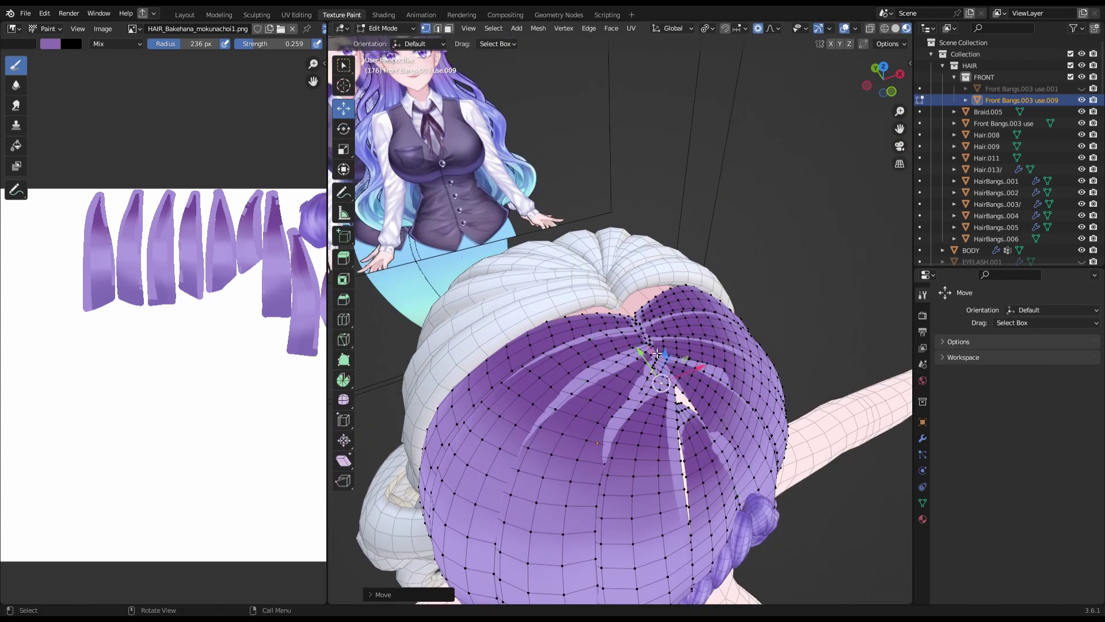
{"action": "middle_click_drag", "start_coordinate": [657, 353], "coordinate": [646, 364]}
{"action": "key", "text": "g"}
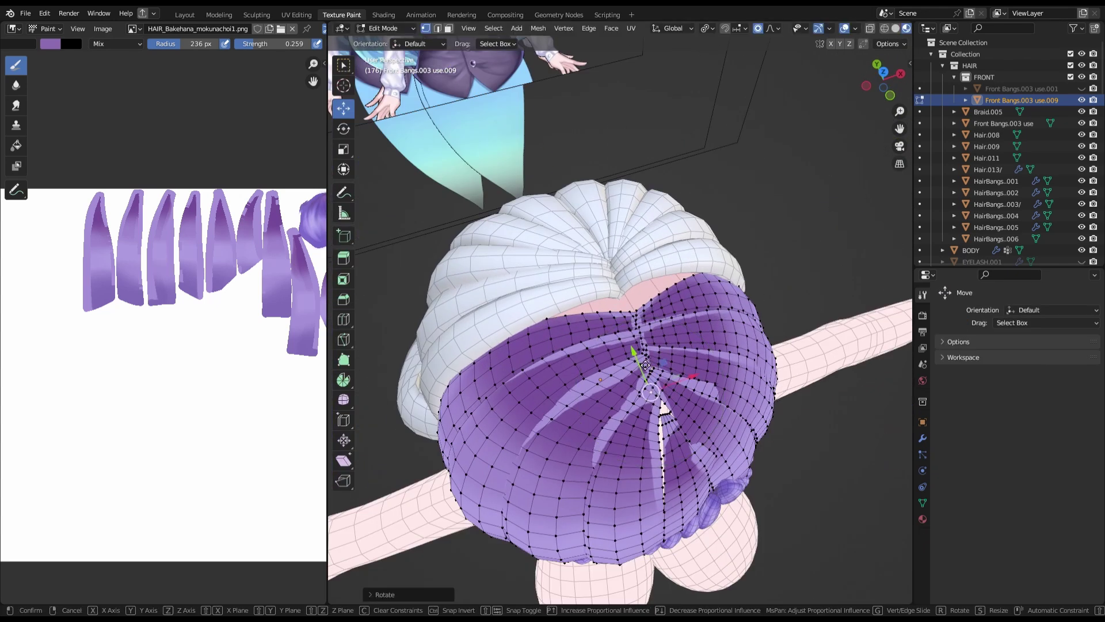
{"action": "left_click_drag", "start_coordinate": [702, 423], "coordinate": [712, 425]}
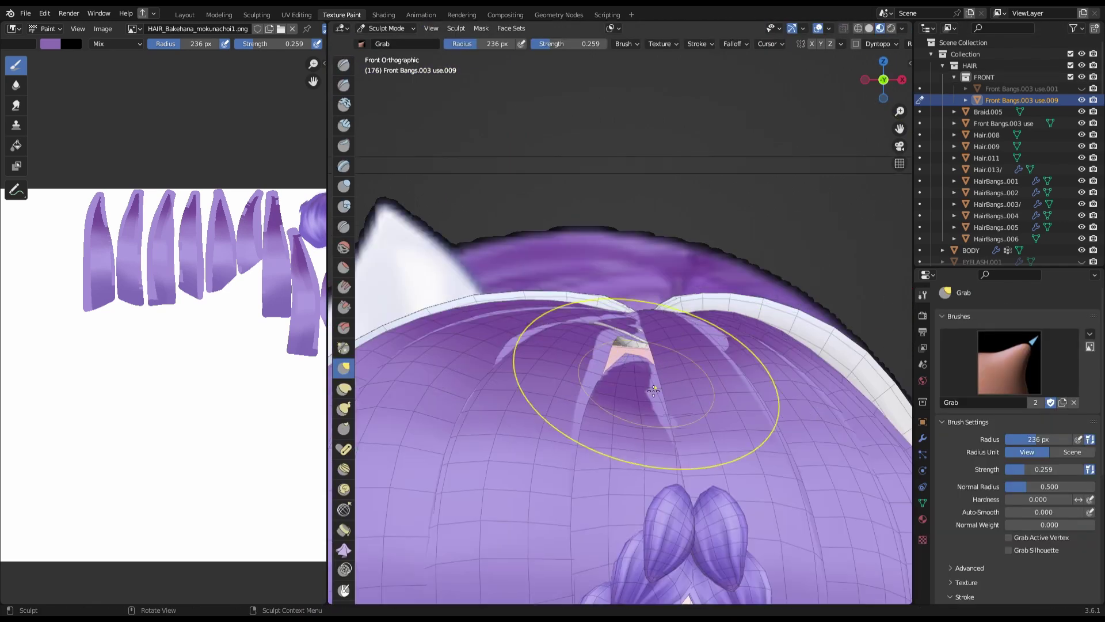
{"action": "scroll", "coordinate": [856, 292], "scroll_direction": "up", "scroll_amount": 2}
{"action": "key", "text": "ctrl+s"}
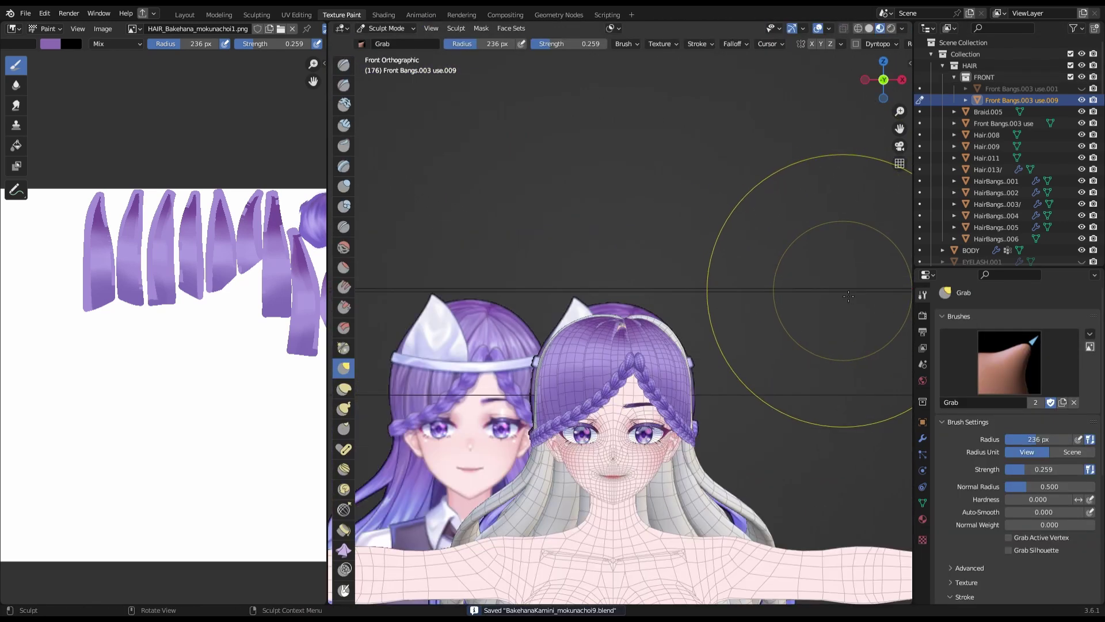
{"action": "left_click_drag", "start_coordinate": [884, 80], "coordinate": [893, 88]}
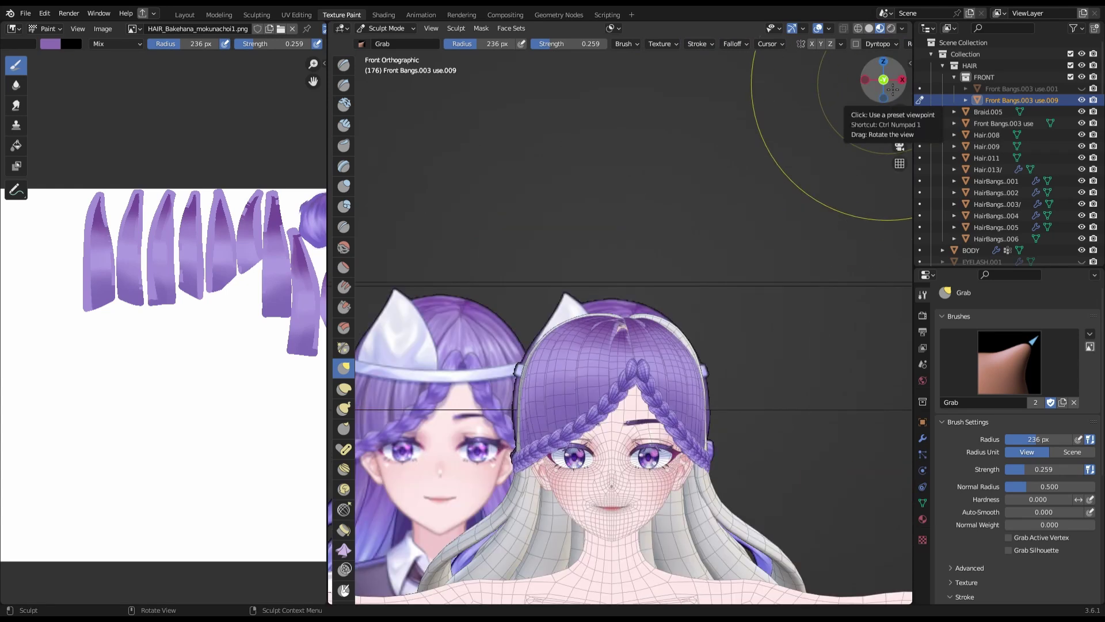
{"action": "left_click", "coordinate": [390, 42]}
- Add a UV sphere and move it vertically onto the top of the head, then save
{"action": "key", "text": "shift+a"}
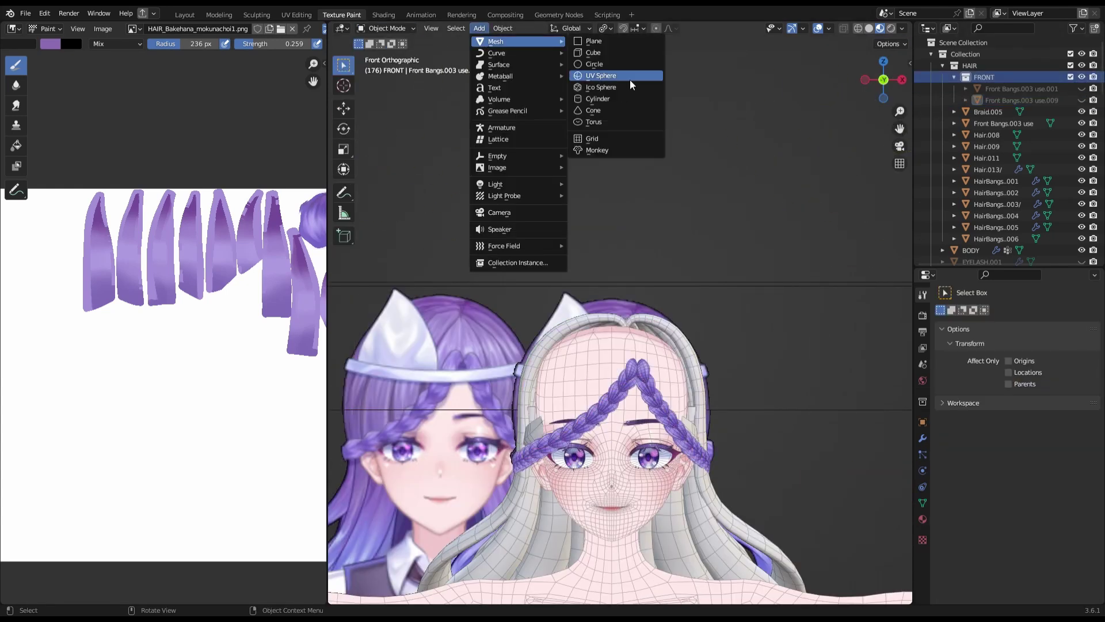
{"action": "left_click", "coordinate": [630, 80]}
{"action": "key", "text": "Tab"}
{"action": "key", "text": "g"}
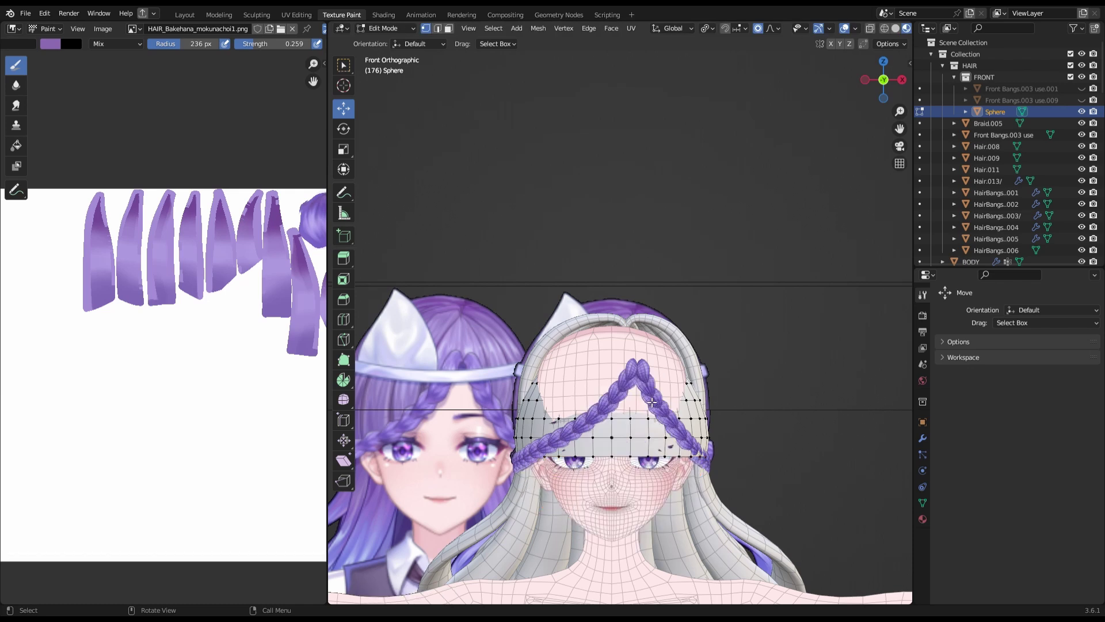
{"action": "left_click", "coordinate": [670, 464]}
{"action": "key", "text": "KP_3"}
{"action": "key", "text": "g"}
{"action": "key", "text": "z"}
{"action": "left_click", "coordinate": [636, 361]}
{"action": "key", "text": "ctrl+s"}
- Select part of the sphere's vertices and bevel a loop to trim it into a cap
{"action": "middle_click_drag", "start_coordinate": [636, 360], "coordinate": [748, 299]}
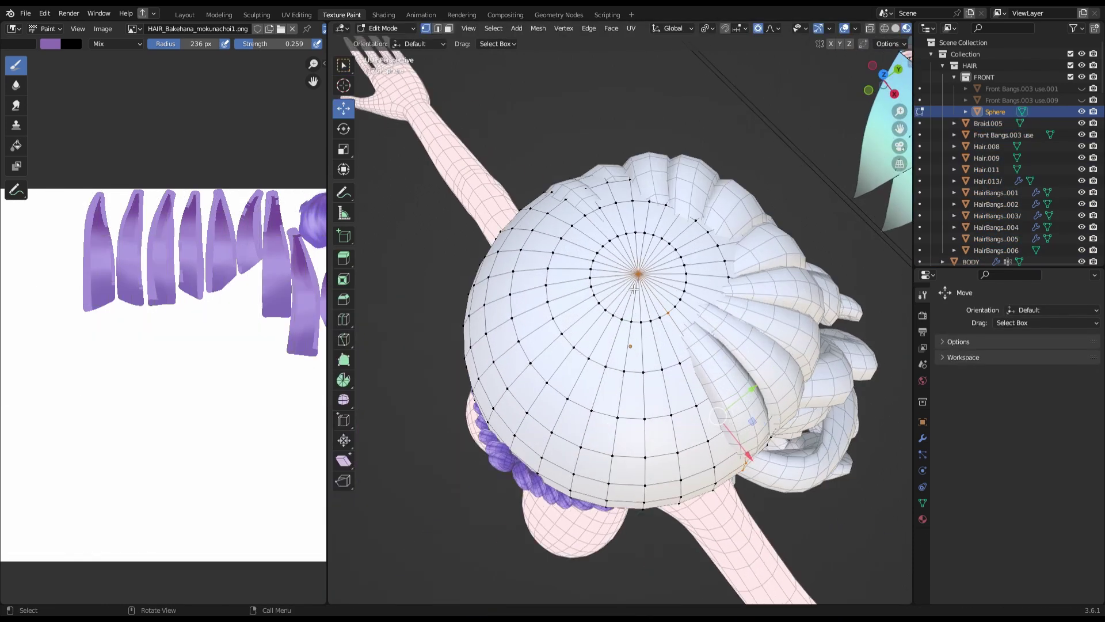
{"action": "scroll", "coordinate": [749, 300], "scroll_direction": "up", "scroll_amount": 2}
{"action": "scroll", "coordinate": [783, 284], "scroll_direction": "down", "scroll_amount": 2}
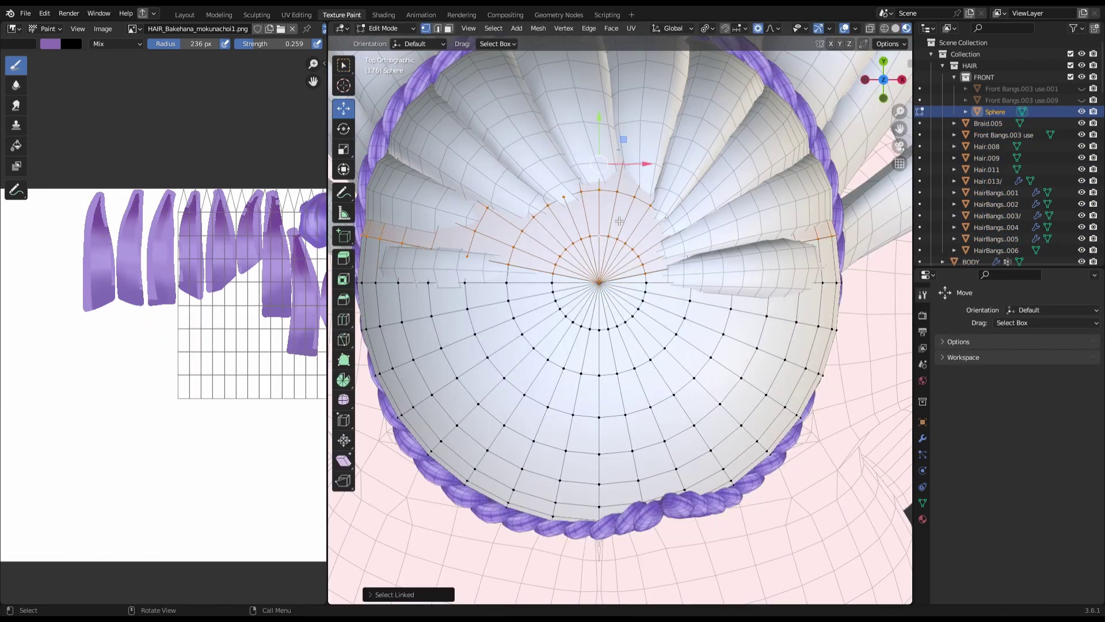
{"action": "left_click", "coordinate": [884, 98]}
{"action": "key", "text": "ctrl+s"}
{"action": "key", "text": "Tab"}
{"action": "scroll", "coordinate": [746, 207], "scroll_direction": "down", "scroll_amount": 3}
{"action": "scroll", "coordinate": [668, 292], "scroll_direction": "up", "scroll_amount": 3}
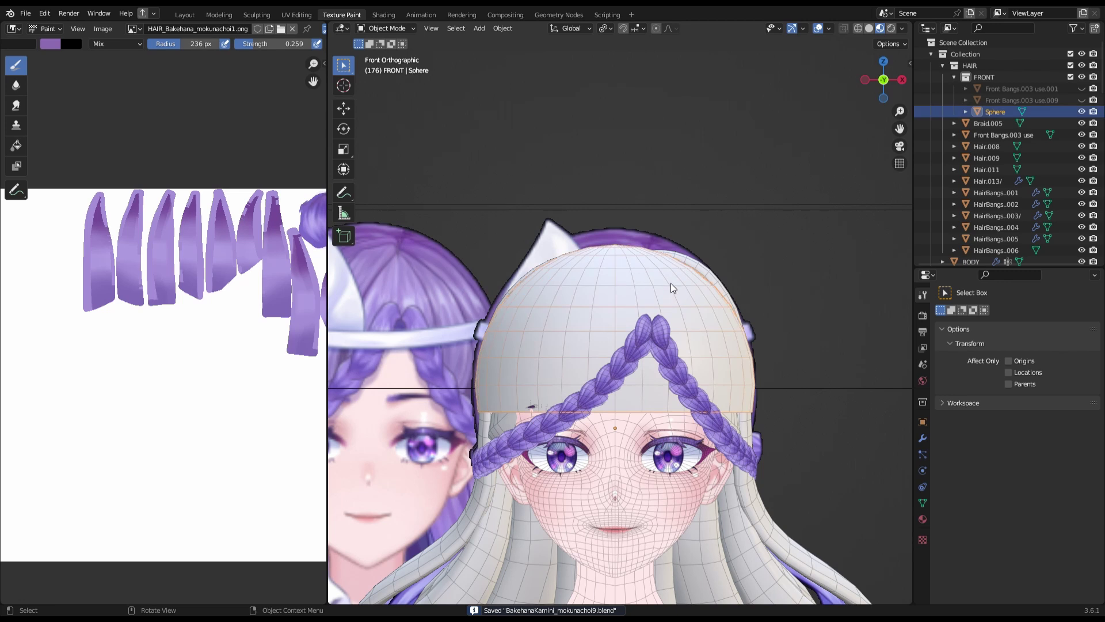
{"action": "key", "text": "KP_7"}
{"action": "key", "text": "Tab"}
{"action": "middle_click_drag", "start_coordinate": [671, 282], "coordinate": [639, 303]}
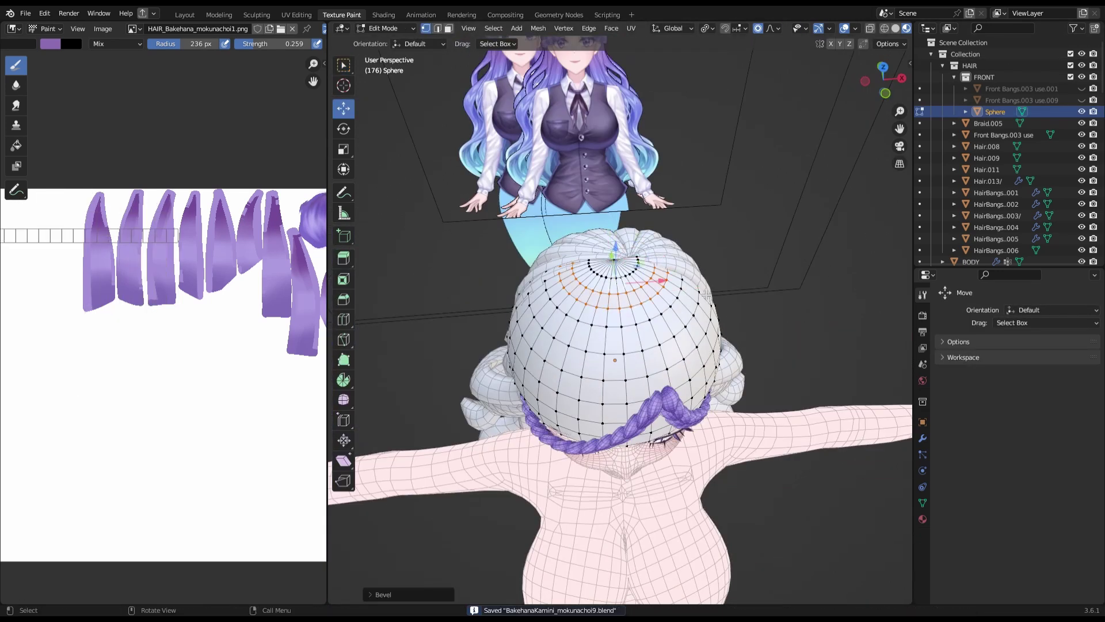
{"action": "key", "text": "Escape"}
- Proportionally move the cap's edge loop from front and side views to fit the skull
{"action": "key", "text": "KP_1"}
{"action": "key", "text": "g"}
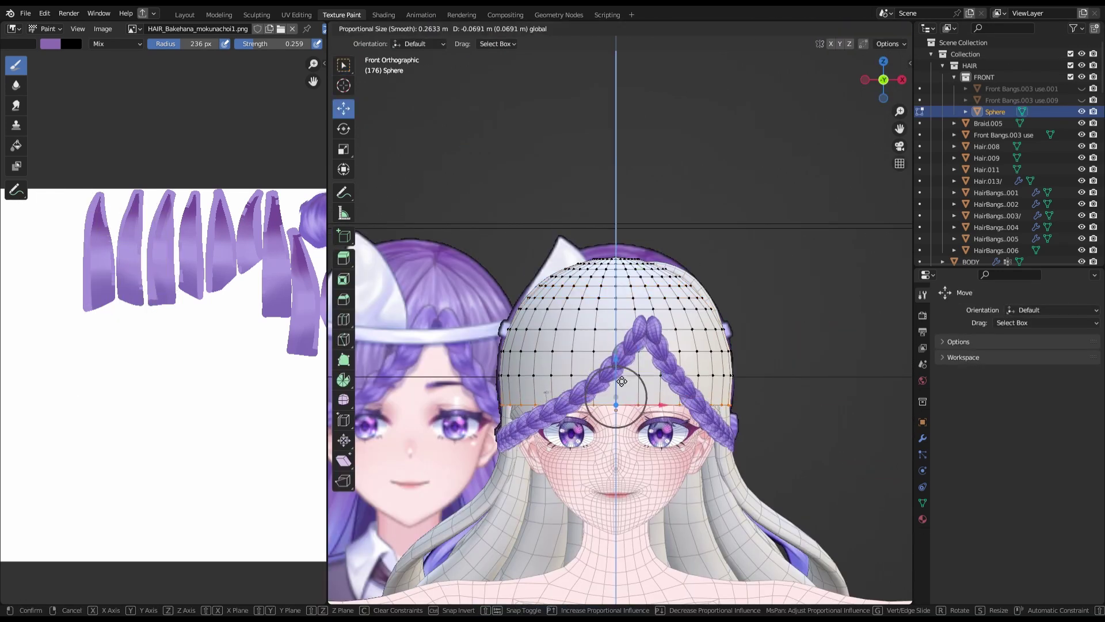
{"action": "left_click", "coordinate": [902, 79]}
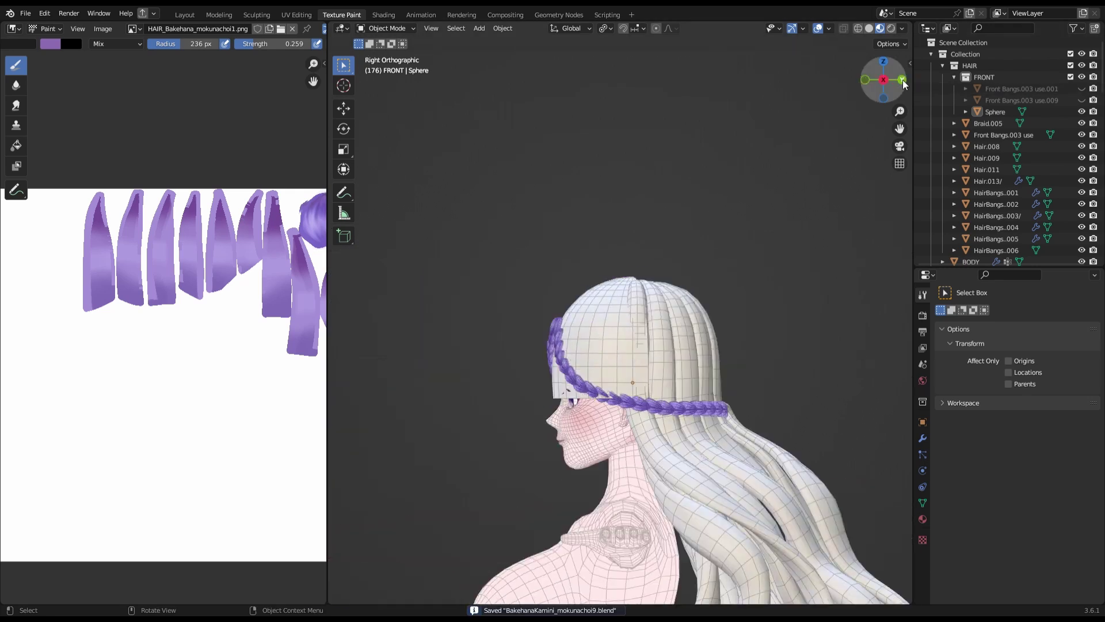
{"action": "scroll", "coordinate": [603, 347], "scroll_direction": "up", "scroll_amount": 2}
{"action": "key", "text": "g"}
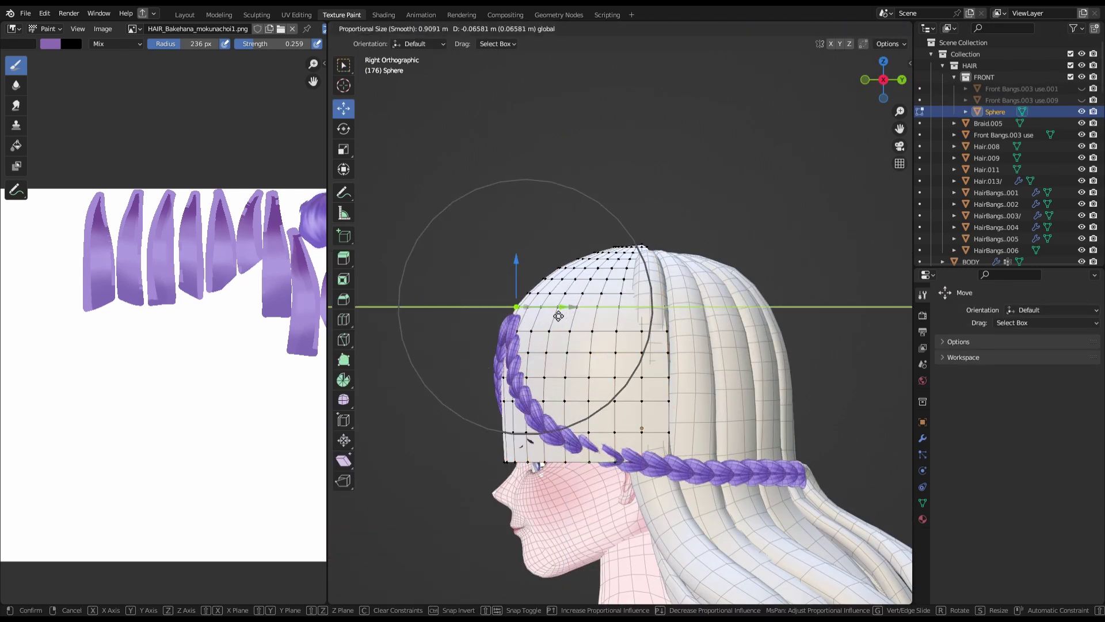
{"action": "middle_click_drag", "start_coordinate": [559, 316], "coordinate": [683, 305], "text": "alt"}
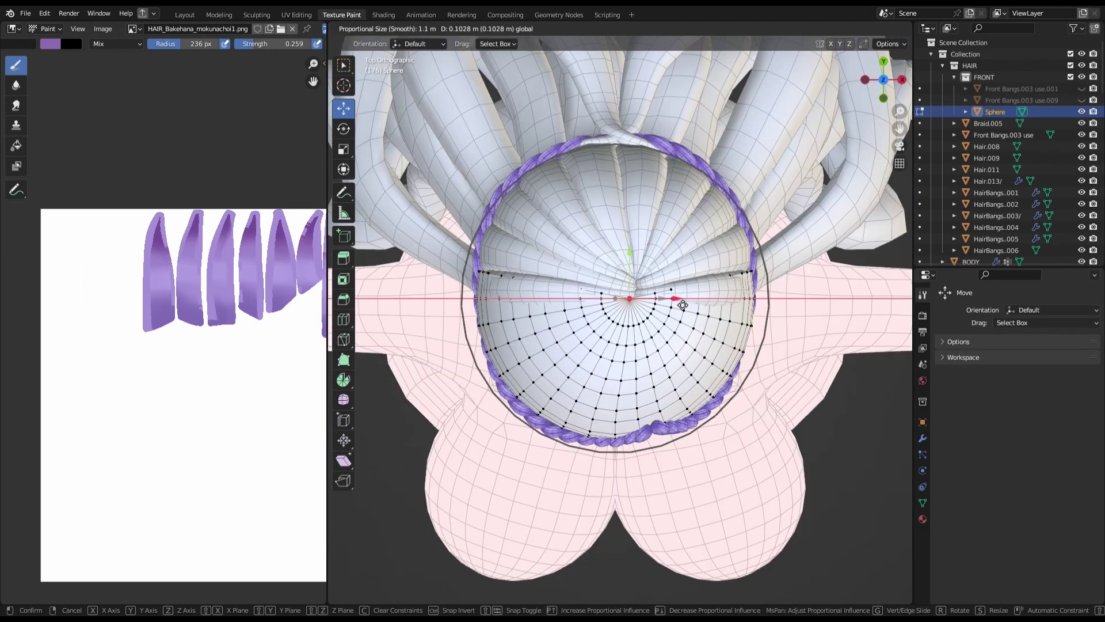
{"action": "left_click", "coordinate": [682, 305]}
{"action": "key", "text": "KP_1"}
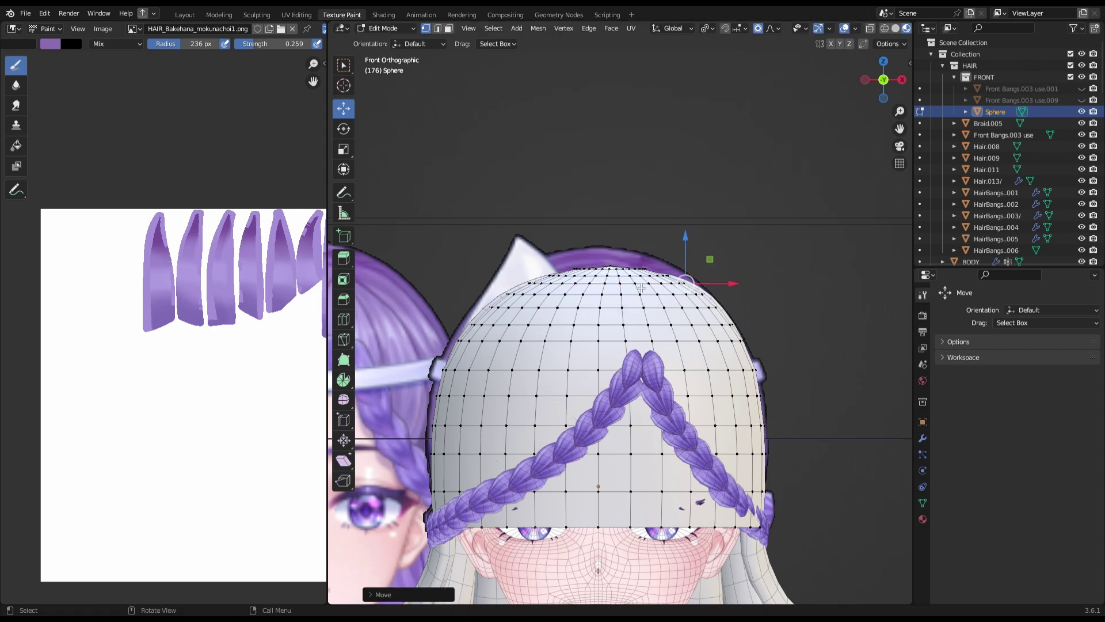
{"action": "left_click", "coordinate": [573, 292]}
{"action": "key", "text": "ctrl+s"}
{"action": "scroll", "coordinate": [573, 292], "scroll_direction": "down", "scroll_amount": 2}
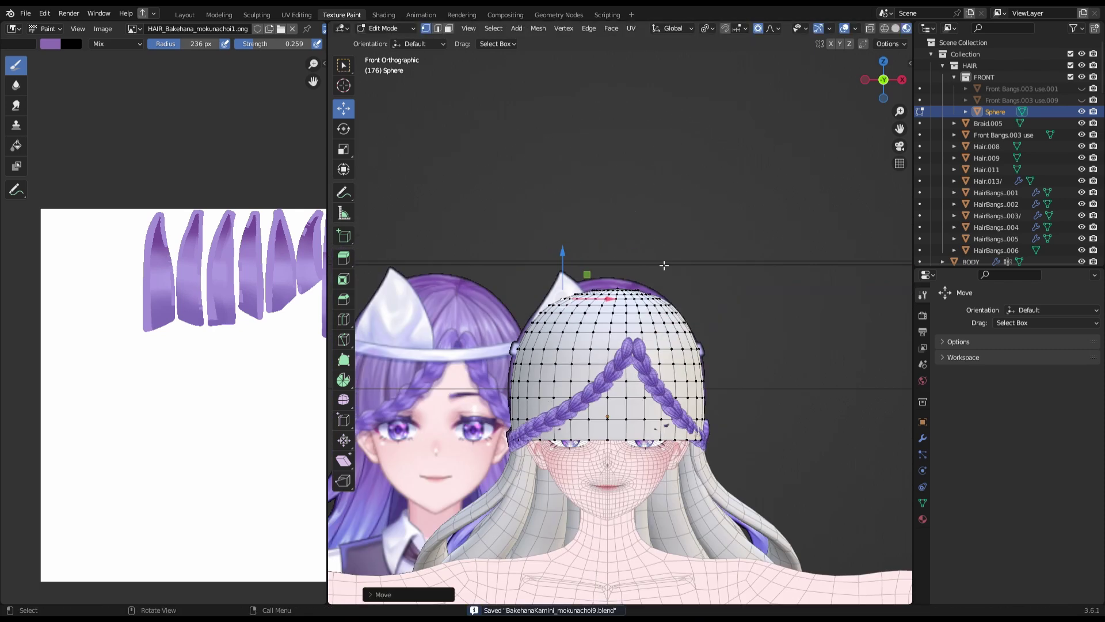
- Check the cap's fit, switch to Sculpt Mode with the Grab brush, then return to Edit Mode
{"action": "left_click_drag", "start_coordinate": [884, 79], "coordinate": [813, 184]}
{"action": "key", "text": "KP_1"}
{"action": "left_click", "coordinate": [390, 29]}
{"action": "left_click", "coordinate": [397, 68]}
{"action": "scroll", "coordinate": [576, 281], "scroll_direction": "up", "scroll_amount": 2}
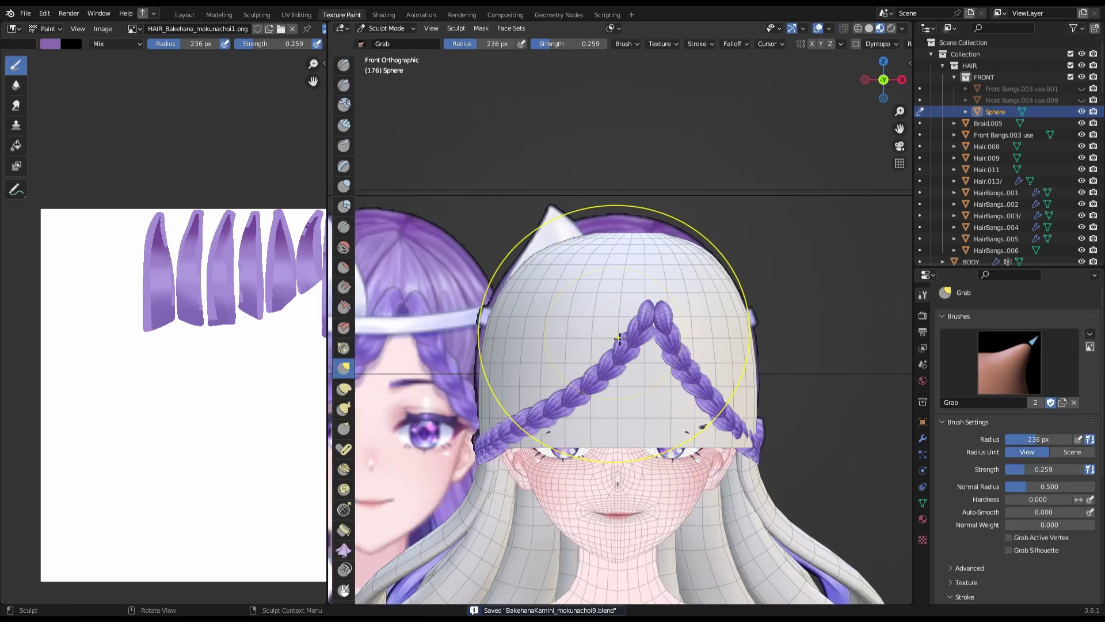
{"action": "scroll", "coordinate": [576, 281], "scroll_direction": "up", "scroll_amount": 1}
{"action": "key", "text": "Tab"}
{"action": "scroll", "coordinate": [785, 387], "scroll_direction": "down", "scroll_amount": 2}
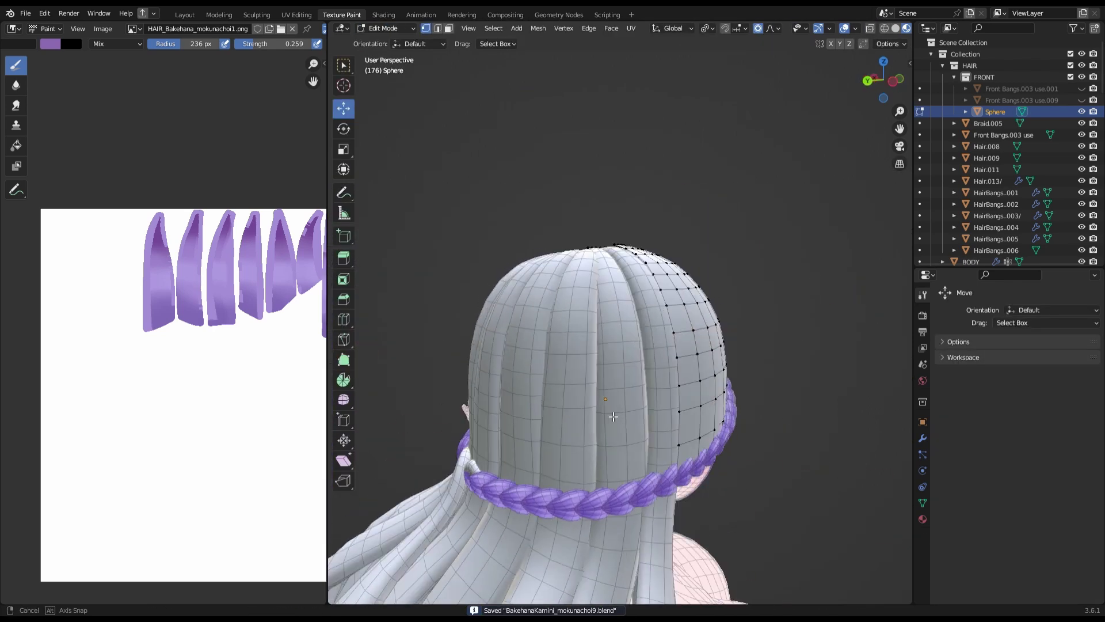
- Knife-cut a V-shaped line across the Sphere cap following the braid, and save
{"action": "middle_click_drag", "start_coordinate": [786, 387], "coordinate": [875, 32]}
{"action": "key", "text": "ctrl+s"}
{"action": "middle_click_drag", "start_coordinate": [633, 346], "coordinate": [570, 420]}
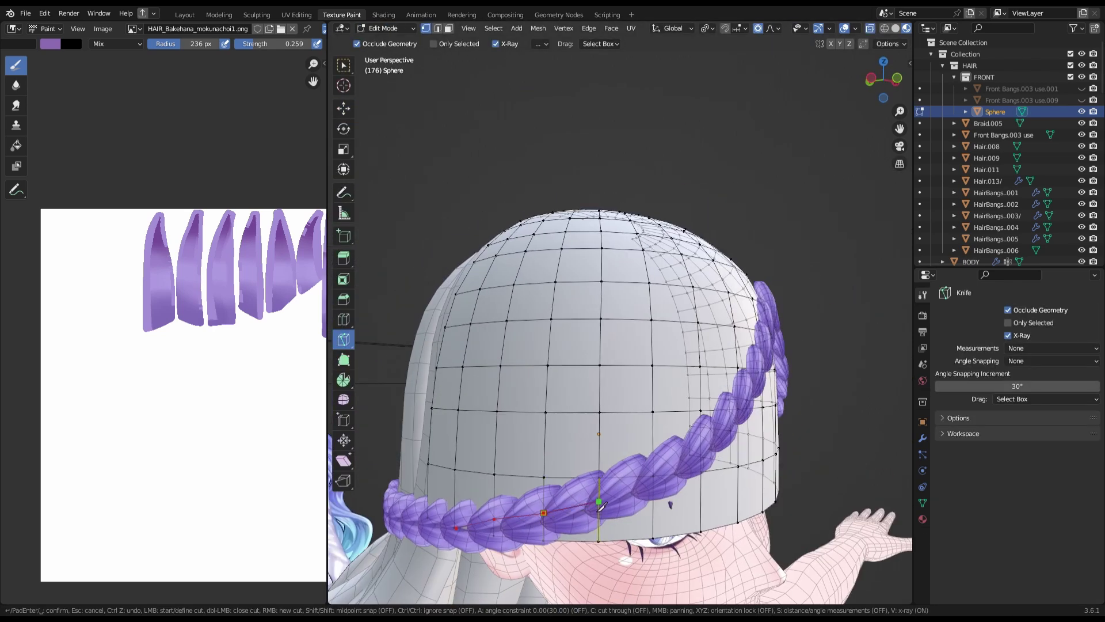
{"action": "left_click", "coordinate": [445, 480]}
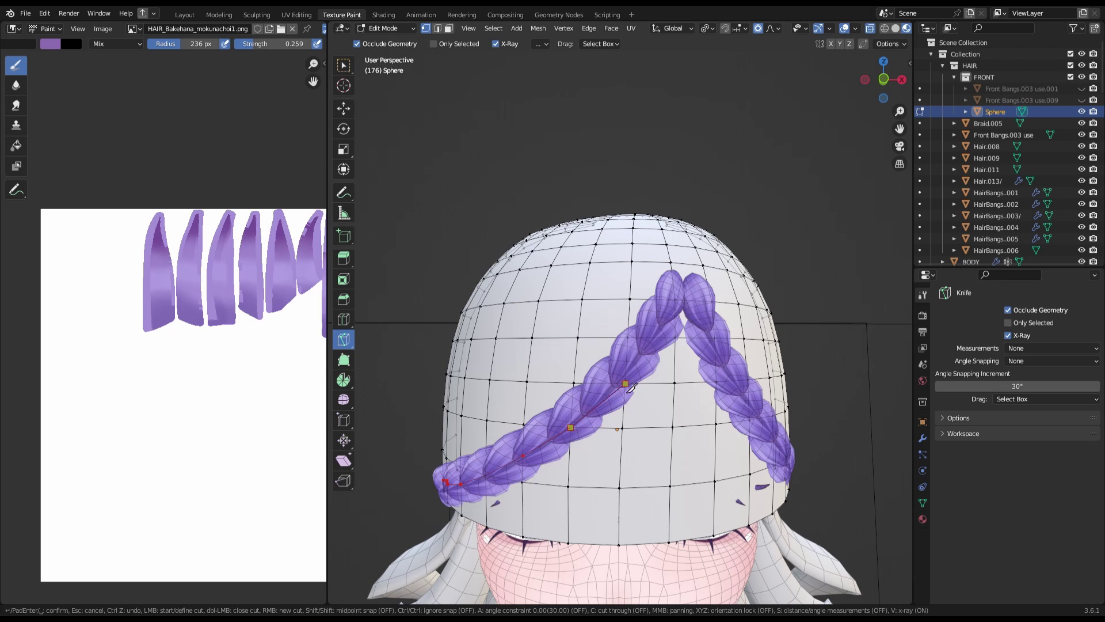
{"action": "middle_click_drag", "start_coordinate": [630, 388], "coordinate": [647, 336]}
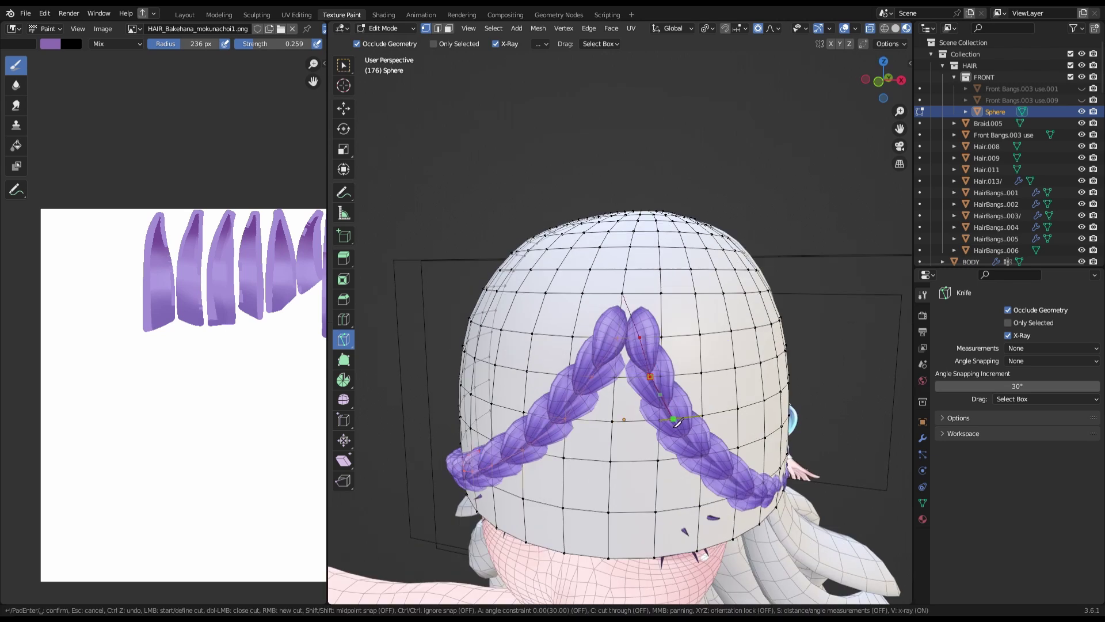
{"action": "middle_click_drag", "start_coordinate": [678, 422], "coordinate": [635, 445]}
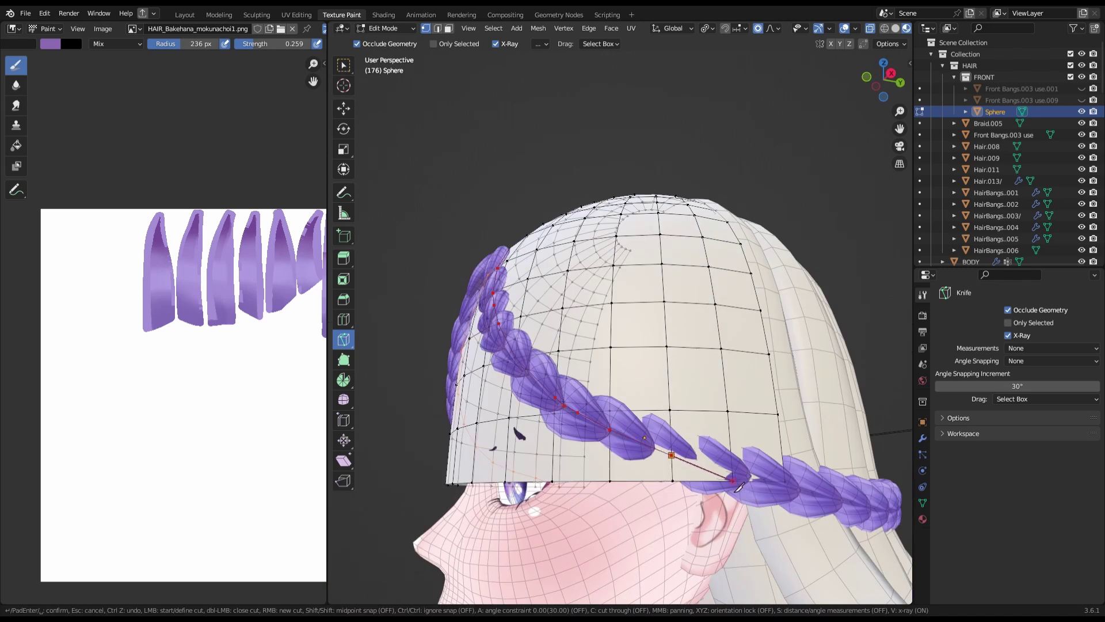
{"action": "key", "text": "Return"}
{"action": "key", "text": "ctrl+s"}
{"action": "middle_click_drag", "start_coordinate": [739, 487], "coordinate": [615, 469]}
{"action": "middle_click_drag", "start_coordinate": [518, 299], "coordinate": [542, 375]}
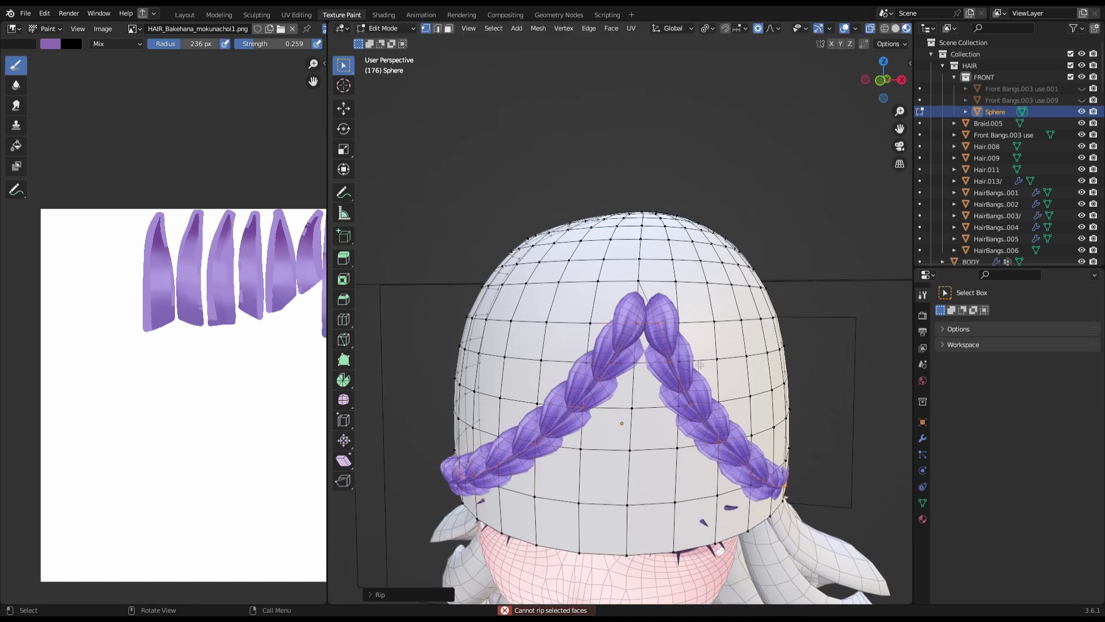
{"action": "scroll", "coordinate": [673, 320], "scroll_direction": "up", "scroll_amount": 3}
- Inspect the cap around the head and enter Edit Mode in top view
{"action": "scroll", "coordinate": [481, 246], "scroll_direction": "up", "scroll_amount": 2}
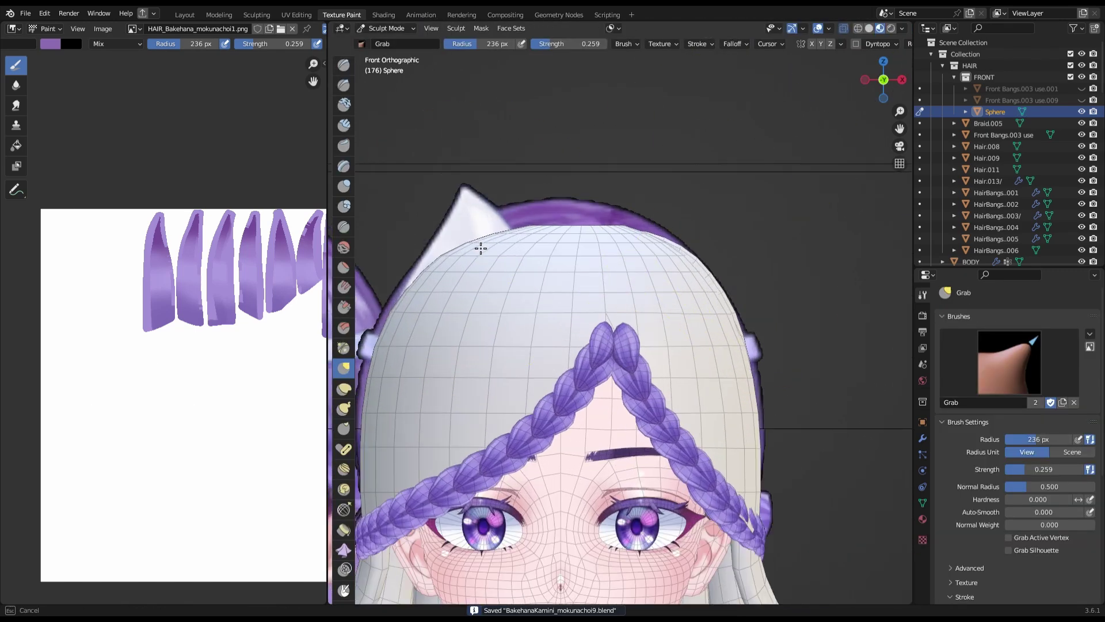
{"action": "scroll", "coordinate": [613, 273], "scroll_direction": "down", "scroll_amount": 2}
{"action": "middle_click_drag", "start_coordinate": [614, 273], "coordinate": [903, 93]}
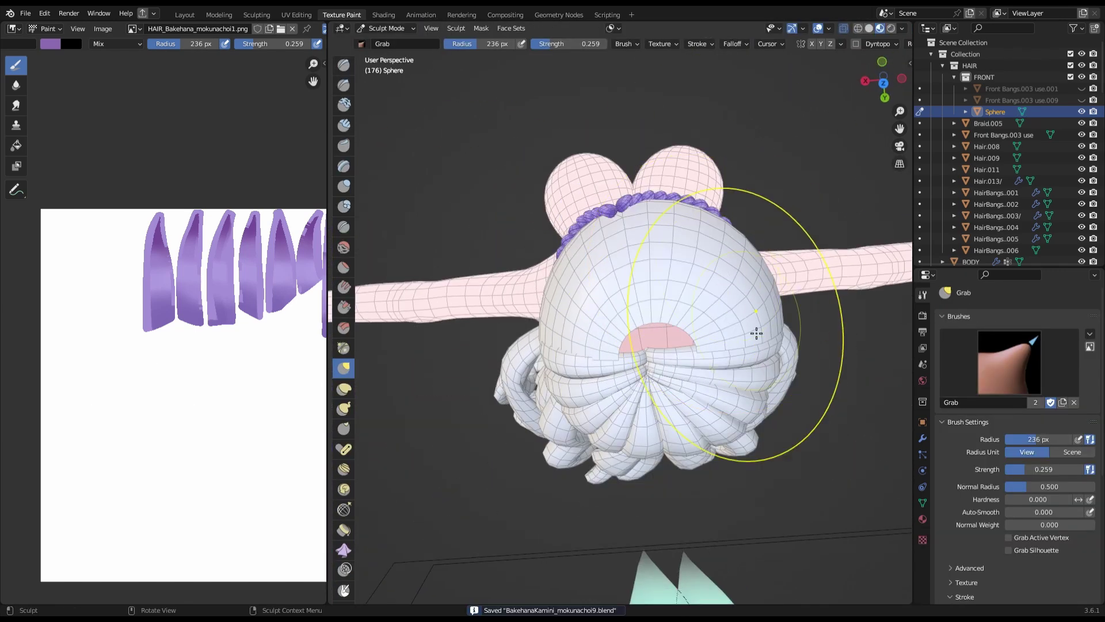
{"action": "mouse_move", "coordinate": [525, 328]}
{"action": "middle_mouse_down"}
{"action": "mouse_move", "coordinate": [774, 375]}
{"action": "mouse_move", "coordinate": [394, 296]}
{"action": "mouse_move", "coordinate": [668, 387]}
{"action": "mouse_move", "coordinate": [758, 466]}
{"action": "mouse_move", "coordinate": [448, 512]}
{"action": "middle_mouse_up"}
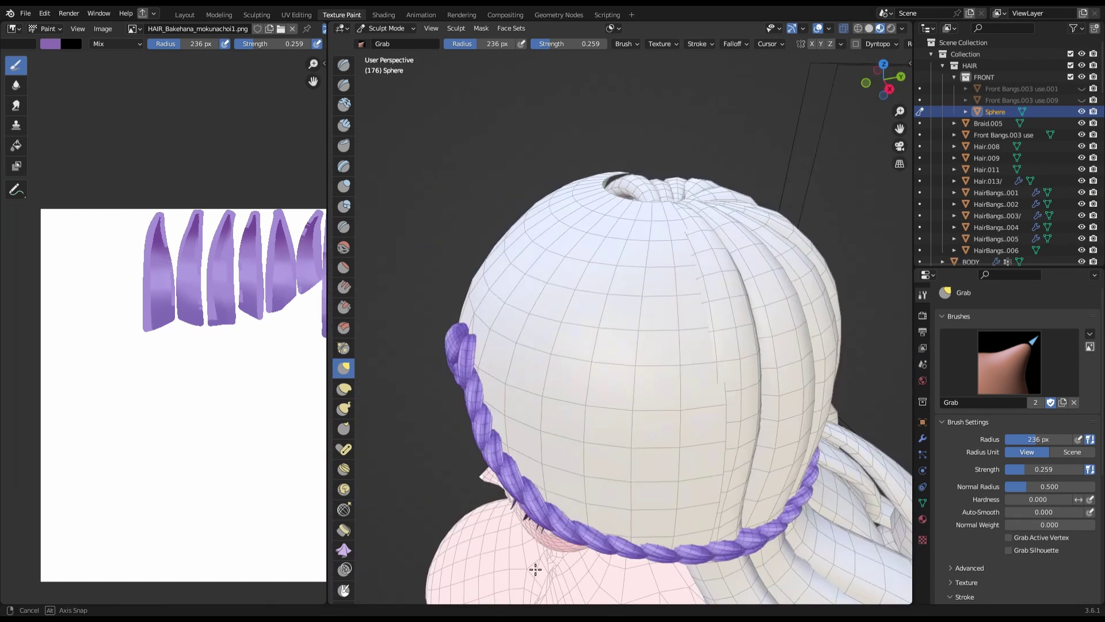
{"action": "mouse_move", "coordinate": [530, 558]}
{"action": "middle_mouse_down"}
{"action": "mouse_move", "coordinate": [487, 467]}
{"action": "mouse_move", "coordinate": [879, 119]}
{"action": "mouse_move", "coordinate": [589, 328]}
{"action": "mouse_move", "coordinate": [663, 187]}
{"action": "middle_mouse_up"}
{"action": "key", "text": "KP_1"}
{"action": "key", "text": "ctrl+s"}
{"action": "key", "text": "KP_7"}
{"action": "key", "text": "Tab"}
{"action": "scroll", "coordinate": [608, 387], "scroll_direction": "up", "scroll_amount": 5}
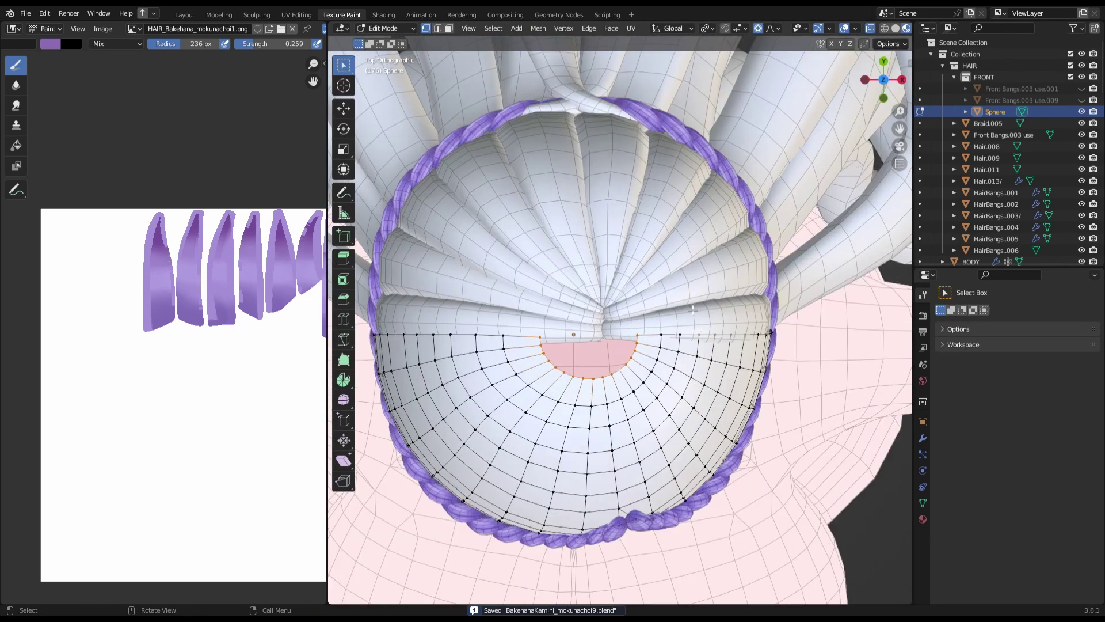
{"action": "scroll", "coordinate": [607, 387], "scroll_direction": "up", "scroll_amount": 2}
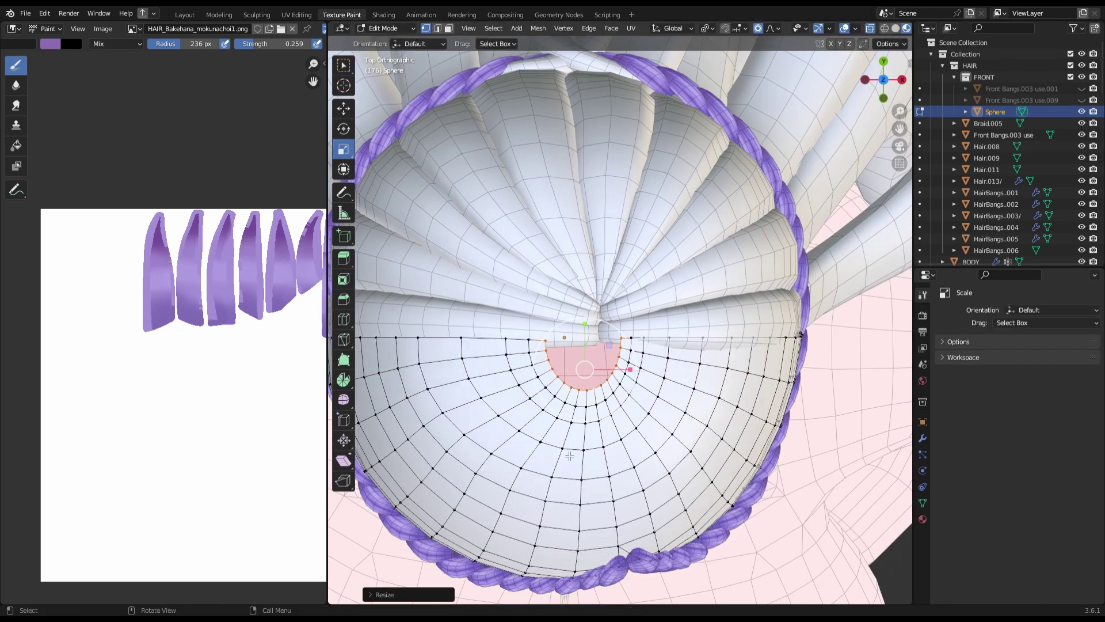
{"action": "scroll", "coordinate": [605, 378], "scroll_direction": "down", "scroll_amount": 3}
- Move the cap's crown vertices with soft falloff, then save
{"action": "left_click", "coordinate": [384, 28]}
{"action": "left_click", "coordinate": [397, 109]}
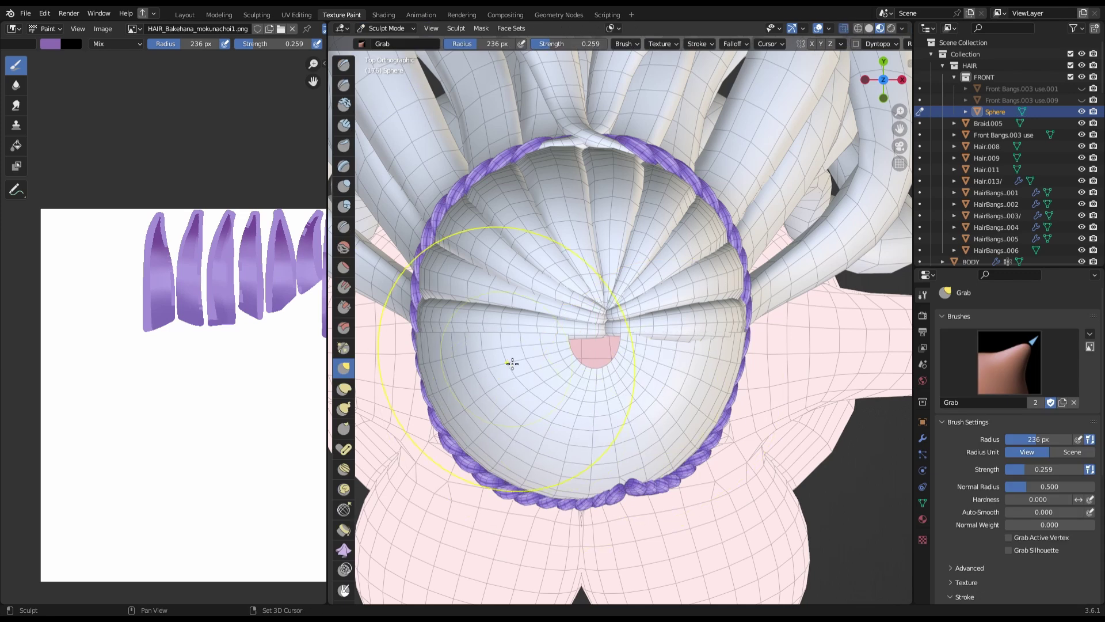
{"action": "key", "text": "Tab"}
{"action": "key", "text": "ctrl+s"}
{"action": "left_click", "coordinate": [656, 359]}
{"action": "key", "text": "KP_1"}
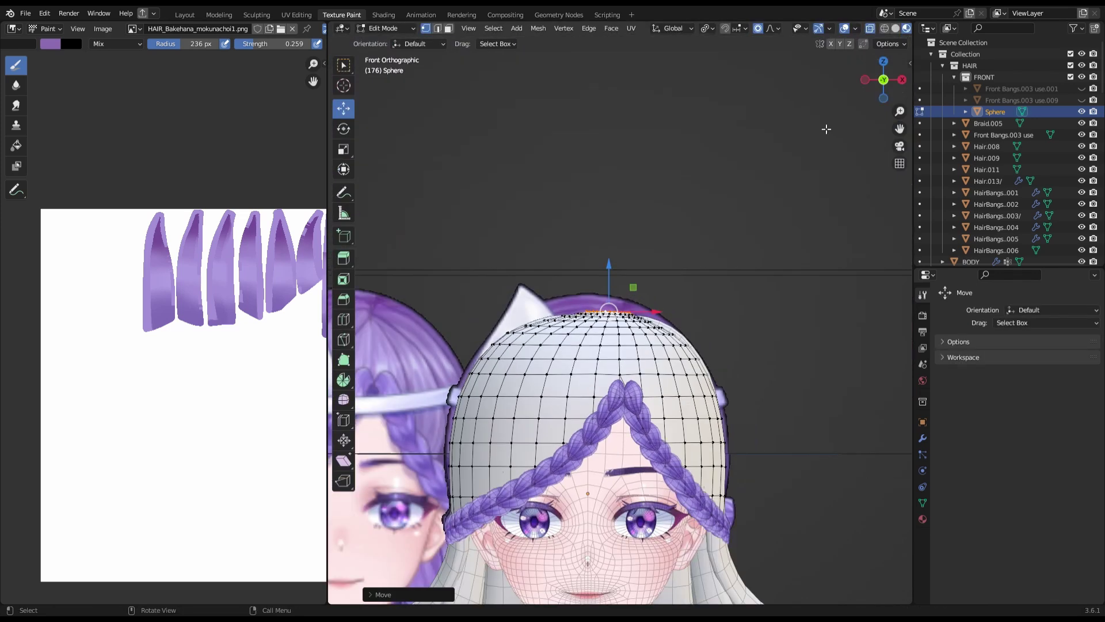
{"action": "mouse_move", "coordinate": [803, 154]}
{"action": "middle_mouse_down"}
{"action": "mouse_move", "coordinate": [730, 252]}
{"action": "mouse_move", "coordinate": [634, 299]}
{"action": "middle_mouse_up"}
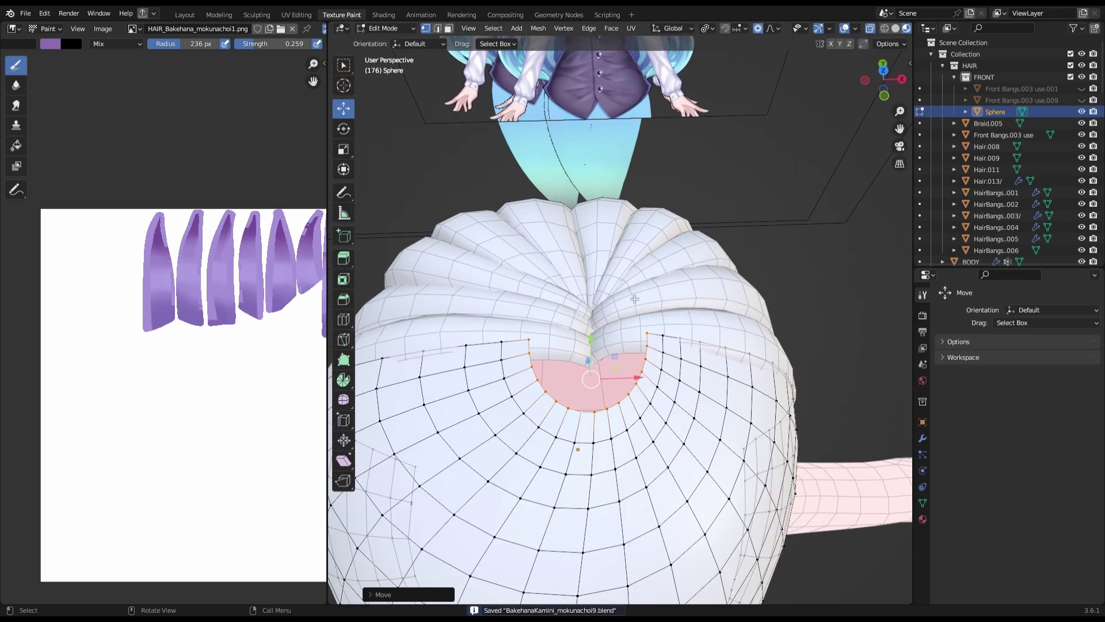
{"action": "left_click_drag", "start_coordinate": [862, 77], "coordinate": [846, 101]}
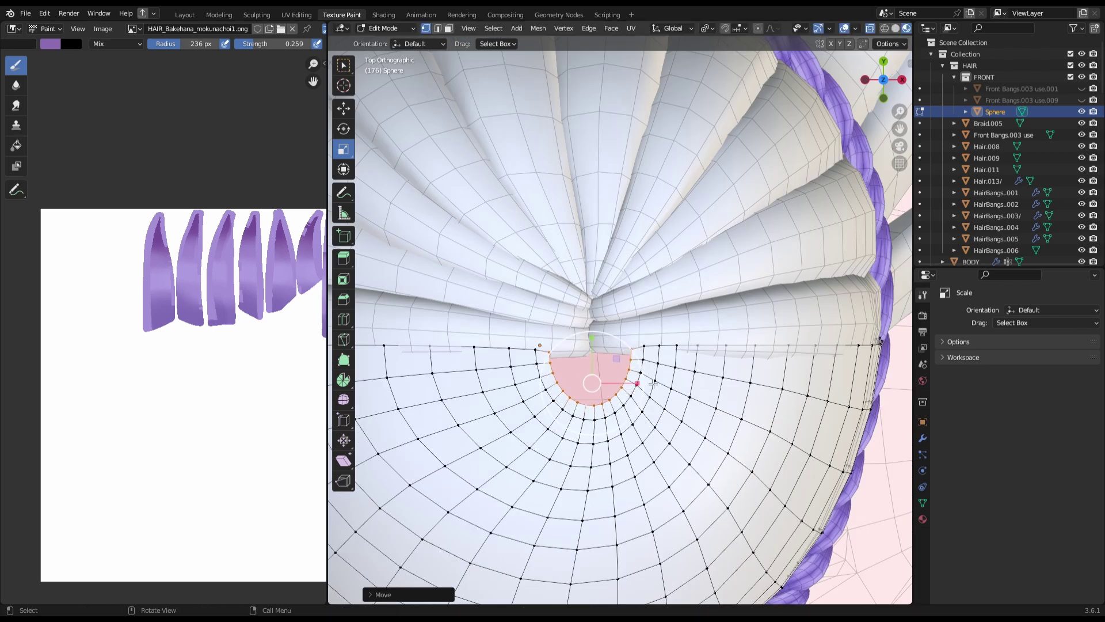
- Push the selected crown faces down vertically and try scaling them smaller
{"action": "left_click", "coordinate": [343, 108]}
{"action": "left_click_drag", "start_coordinate": [647, 241], "coordinate": [652, 244]}
{"action": "key", "text": "shift+space"}
{"action": "key", "text": "s"}
{"action": "mouse_move", "coordinate": [675, 301]}
{"action": "middle_mouse_down"}
{"action": "mouse_move", "coordinate": [601, 372]}
{"action": "mouse_move", "coordinate": [647, 335]}
{"action": "middle_mouse_up"}
{"action": "right_click", "coordinate": [635, 353]}
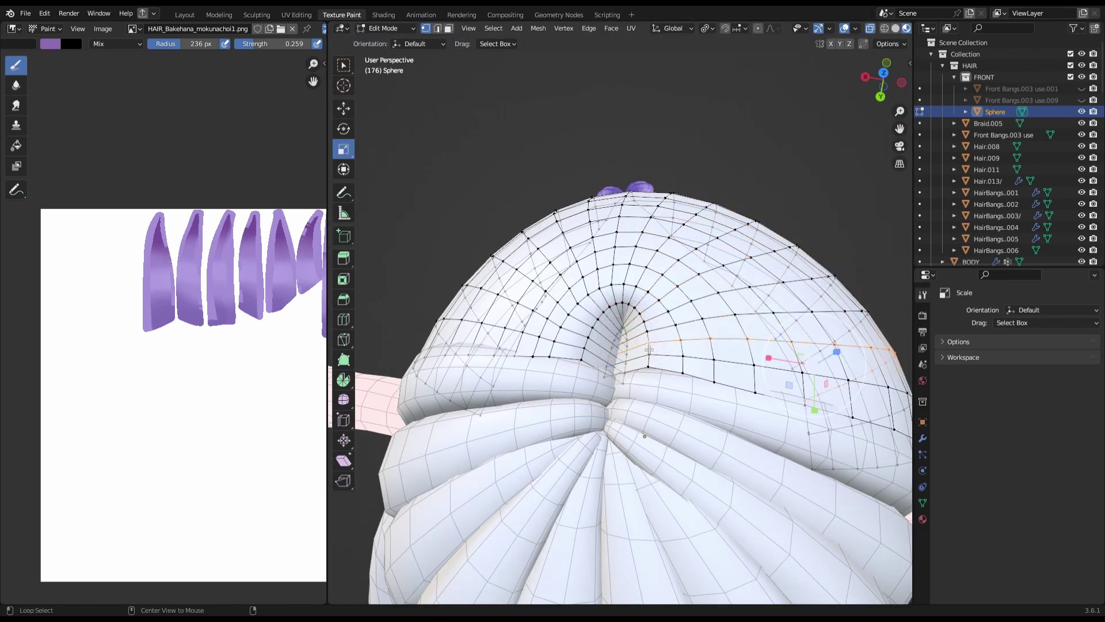
- Sculpt the sphere with the Inflate brush and save
{"action": "key", "text": "ctrl+Tab"}
{"action": "middle_click_drag", "start_coordinate": [592, 321], "coordinate": [666, 335]}
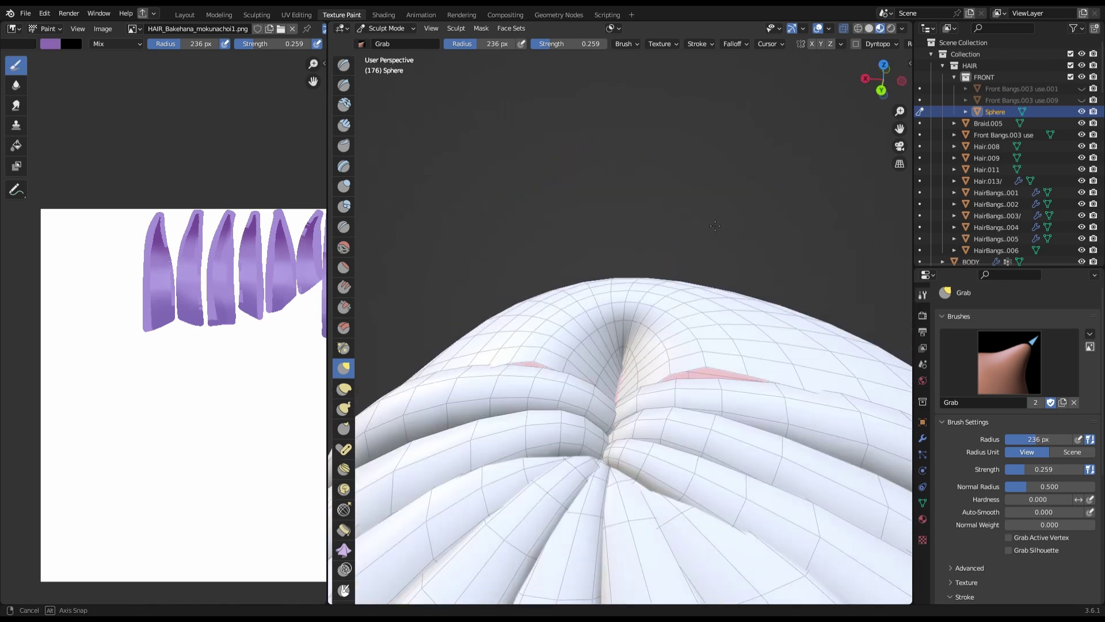
{"action": "key", "text": "i"}
{"action": "mouse_move", "coordinate": [607, 365]}
{"action": "middle_mouse_down"}
{"action": "mouse_move", "coordinate": [656, 284]}
{"action": "mouse_move", "coordinate": [540, 387]}
{"action": "mouse_move", "coordinate": [706, 278]}
{"action": "mouse_move", "coordinate": [575, 357]}
{"action": "mouse_move", "coordinate": [538, 350]}
{"action": "mouse_move", "coordinate": [576, 322]}
{"action": "mouse_move", "coordinate": [593, 333]}
{"action": "middle_mouse_up"}
{"action": "key", "text": "ctrl+s"}
{"action": "key", "text": "KP_1"}
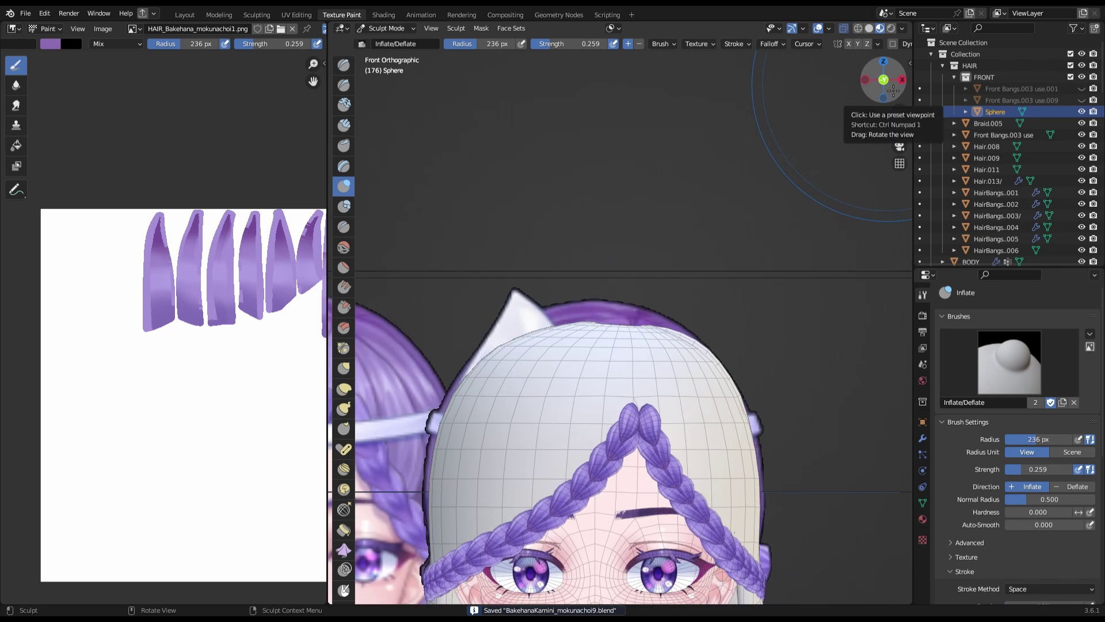
- Scale the crown edge ring of the sphere in top view
{"action": "scroll", "coordinate": [892, 89], "scroll_direction": "down", "scroll_amount": 3}
{"action": "left_click_drag", "start_coordinate": [893, 89], "coordinate": [796, 212]}
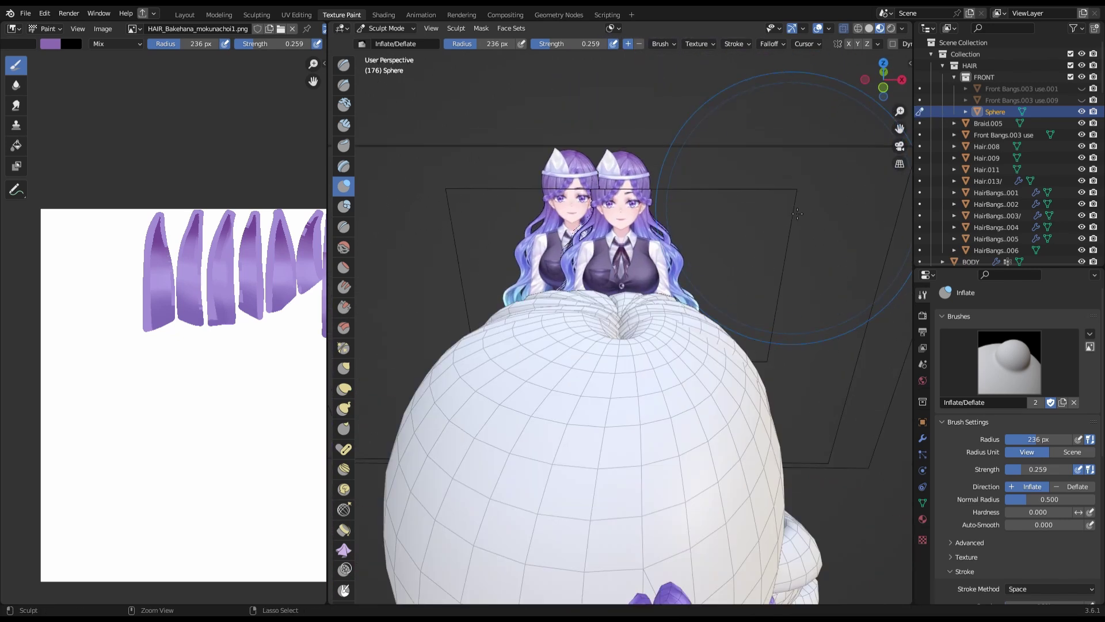
{"action": "key", "text": "Tab"}
{"action": "scroll", "coordinate": [633, 352], "scroll_direction": "up", "scroll_amount": 3}
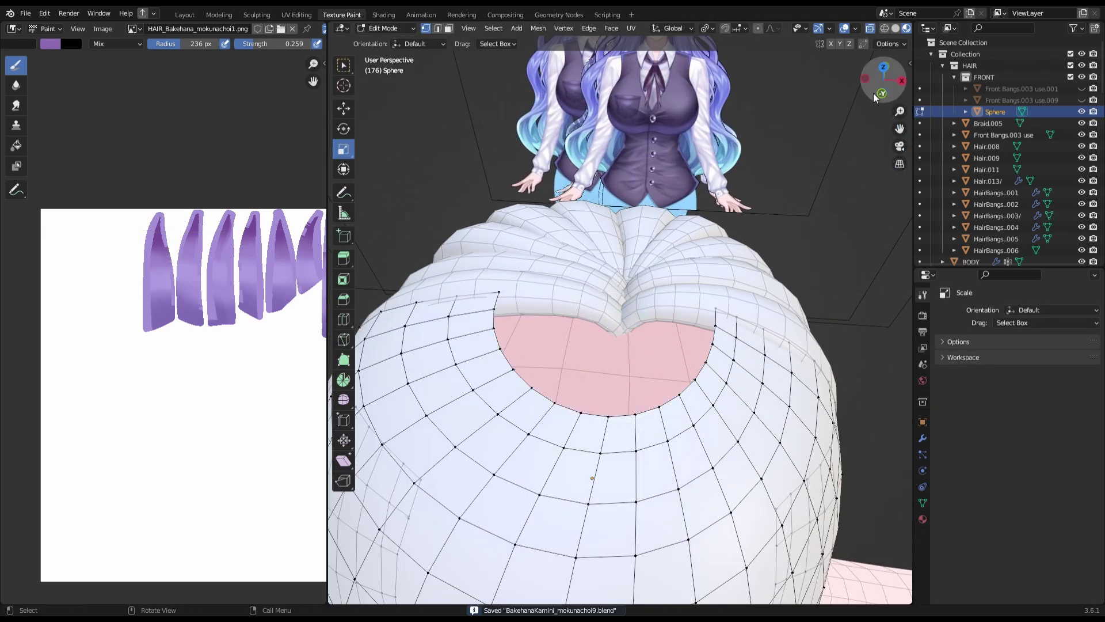
{"action": "left_click_drag", "start_coordinate": [873, 92], "coordinate": [781, 299]}
{"action": "key", "text": "KP_1"}
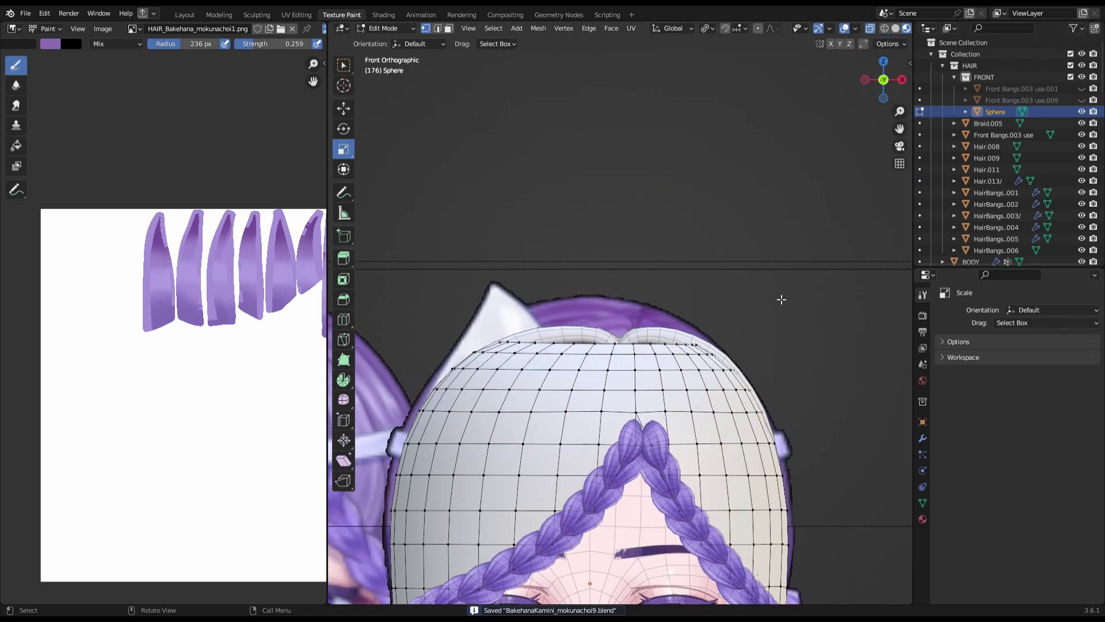
{"action": "scroll", "coordinate": [781, 299], "scroll_direction": "down", "scroll_amount": 3}
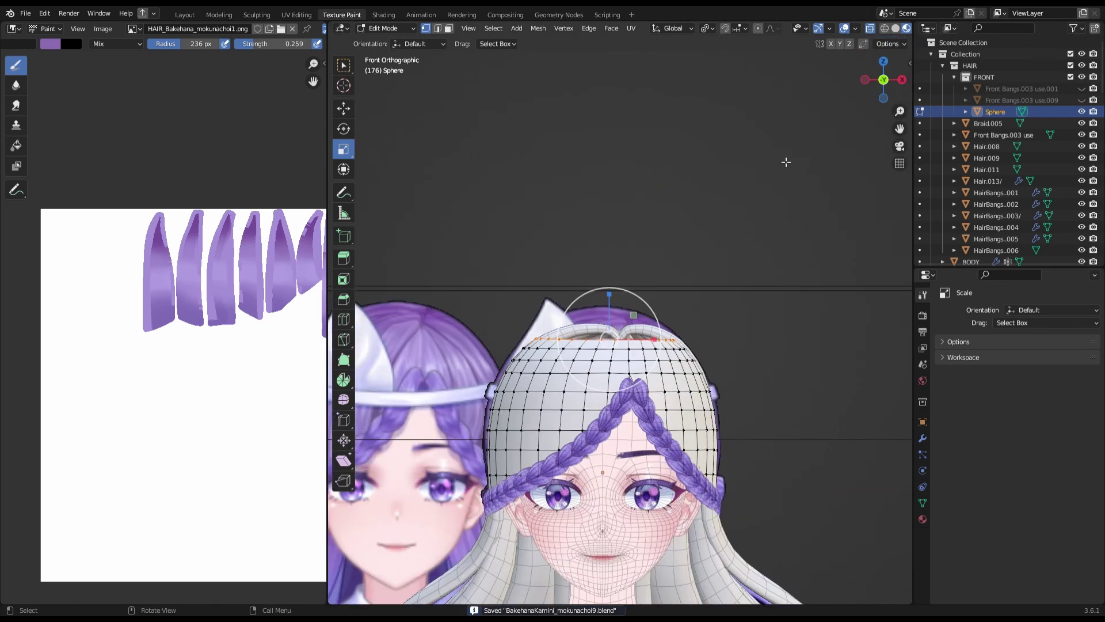
{"action": "key", "text": "KP_7"}
{"action": "scroll", "coordinate": [682, 274], "scroll_direction": "up", "scroll_amount": 2}
{"action": "key", "text": "g"}
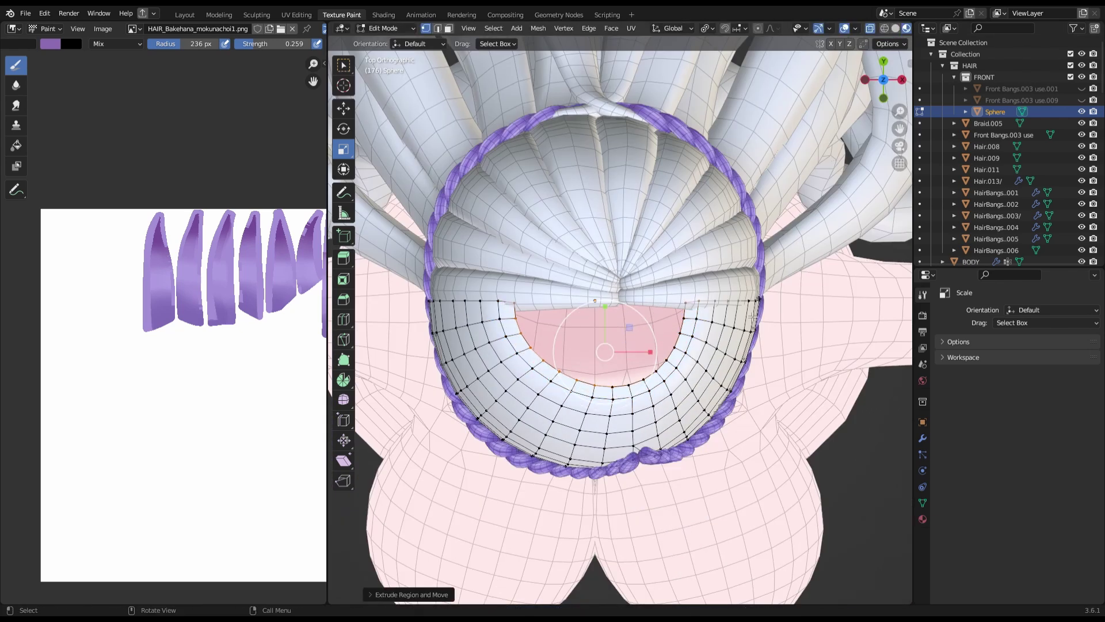
{"action": "left_click", "coordinate": [626, 350]}
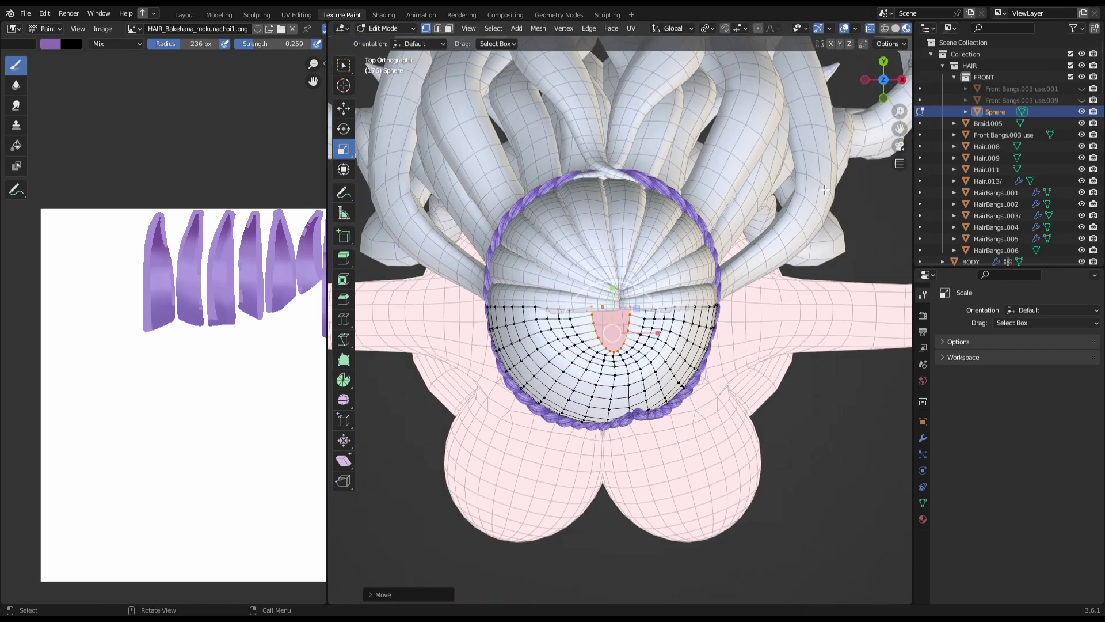
- Delete the crown vertices to open a hole in the cap, then save
{"action": "left_click_drag", "start_coordinate": [883, 80], "coordinate": [888, 92]}
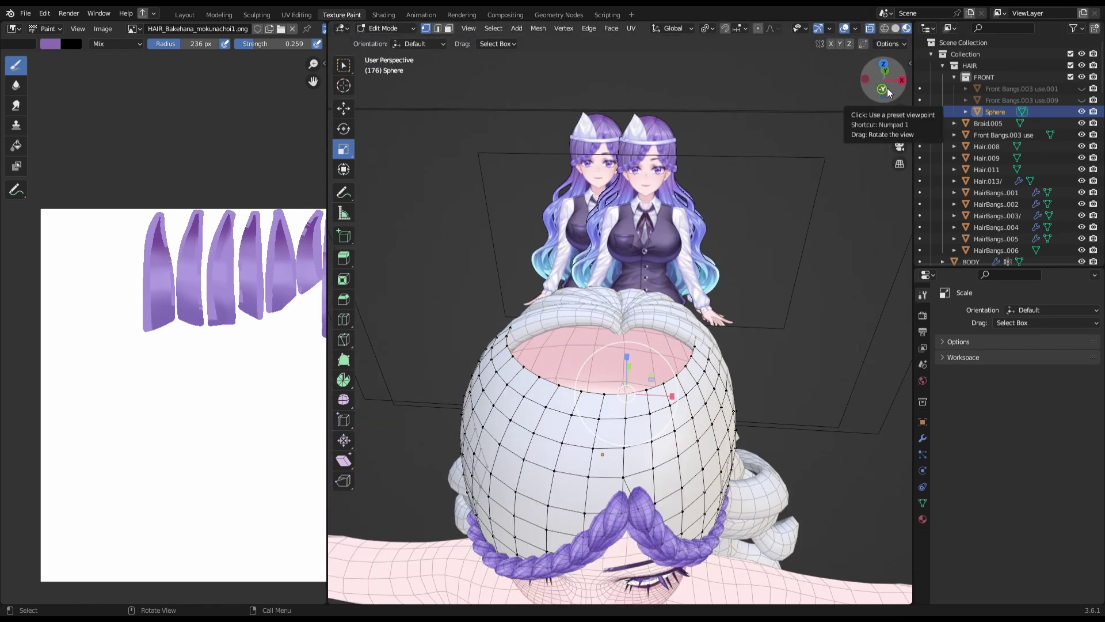
{"action": "left_click", "coordinate": [732, 251]}
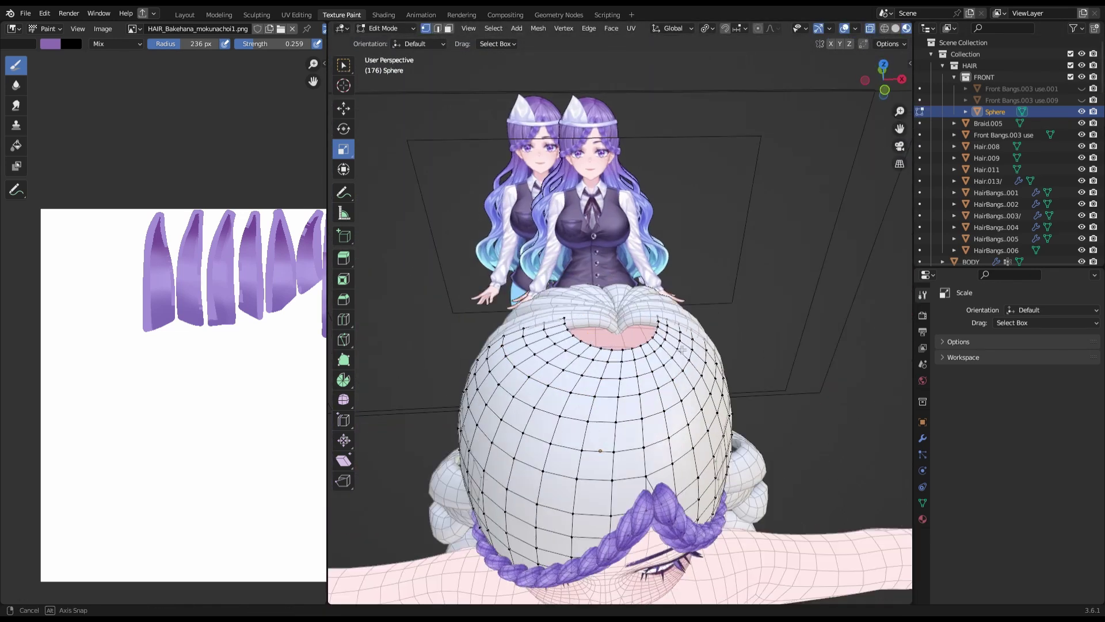
{"action": "middle_click_drag", "start_coordinate": [732, 255], "coordinate": [528, 310]}
{"action": "key", "text": "ctrl+s"}
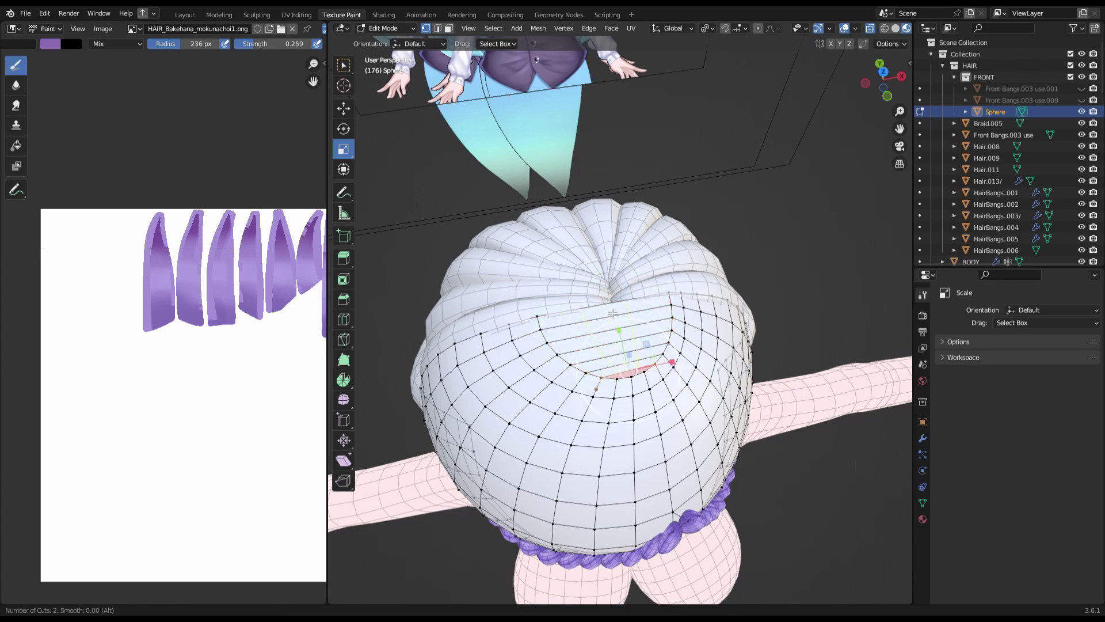
{"action": "middle_click_drag", "start_coordinate": [603, 381], "coordinate": [614, 404]}
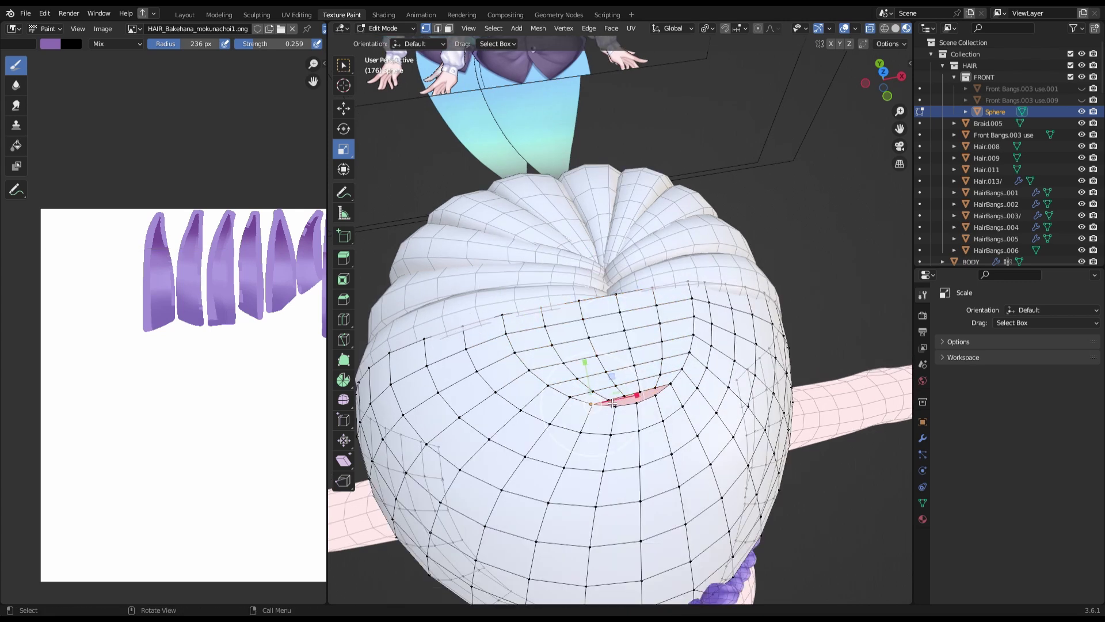
- Sculpt the cap snug around the head with the Grab brush from the front
{"action": "key", "text": "ctrl+Tab"}
{"action": "mouse_move", "coordinate": [647, 370]}
{"action": "middle_mouse_down"}
{"action": "mouse_move", "coordinate": [622, 340]}
{"action": "mouse_move", "coordinate": [886, 104]}
{"action": "mouse_move", "coordinate": [619, 347]}
{"action": "mouse_move", "coordinate": [595, 430]}
{"action": "middle_mouse_up"}
{"action": "key", "text": "ctrl+s"}
{"action": "key", "text": "g"}
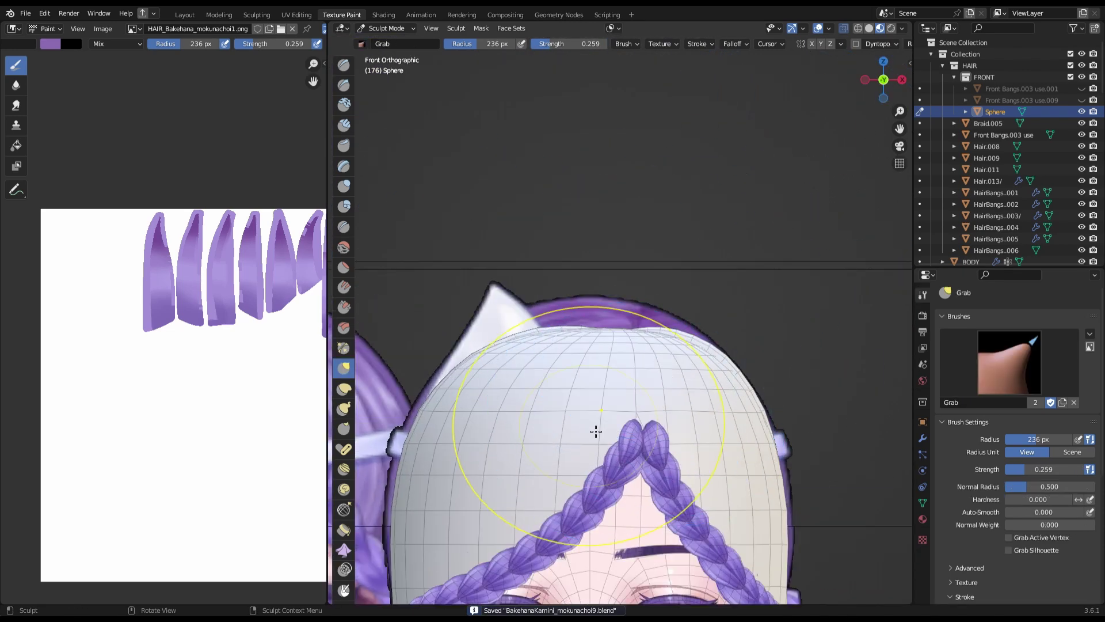
{"action": "key", "text": "KP_1"}
{"action": "middle_click_drag", "start_coordinate": [741, 267], "coordinate": [713, 422]}
{"action": "key", "text": "KP_1"}
{"action": "mouse_move", "coordinate": [795, 268]}
{"action": "middle_mouse_down"}
{"action": "mouse_move", "coordinate": [662, 357]}
{"action": "mouse_move", "coordinate": [851, 365]}
{"action": "mouse_move", "coordinate": [635, 364]}
{"action": "middle_mouse_up"}
- Check the cap's fit from side and front views and save
{"action": "key", "text": "Tab"}
{"action": "key", "text": "Tab"}
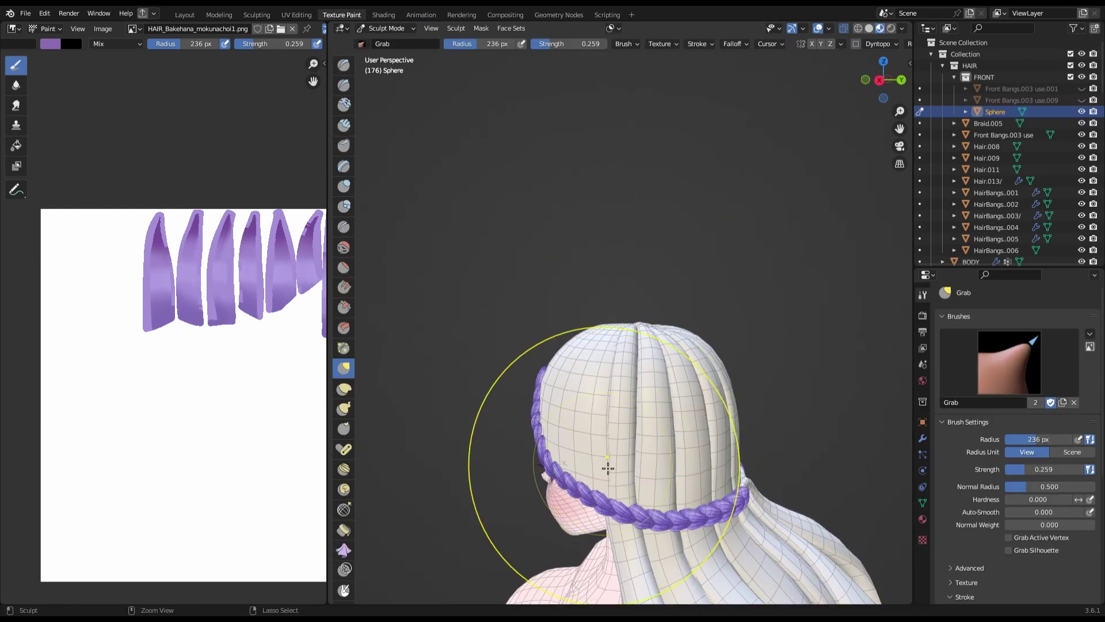
{"action": "mouse_move", "coordinate": [607, 467]}
{"action": "middle_mouse_down"}
{"action": "mouse_move", "coordinate": [817, 109]}
{"action": "mouse_move", "coordinate": [612, 437]}
{"action": "middle_mouse_up"}
{"action": "key", "text": "ctrl+s"}
{"action": "key", "text": "ctrl+KP_3"}
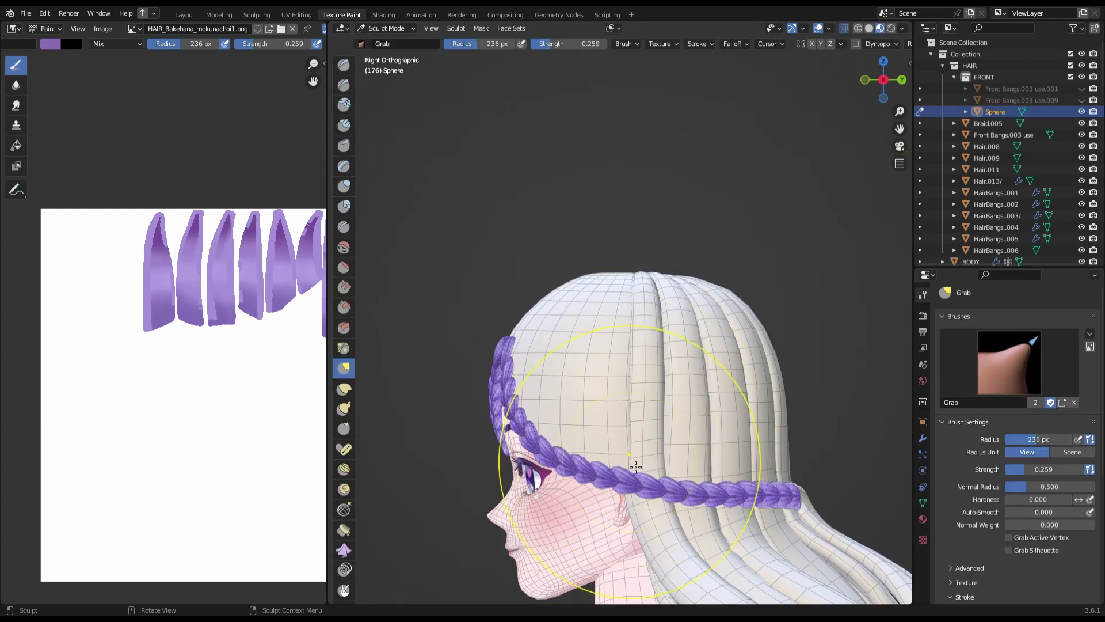
{"action": "key", "text": "ctrl+s"}
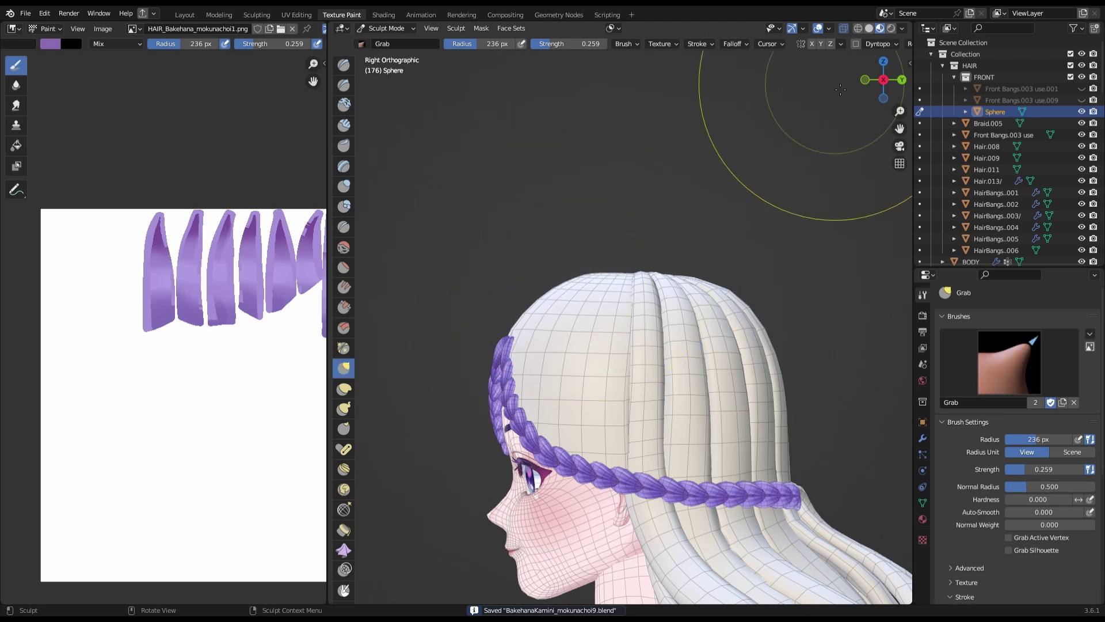
{"action": "key", "text": "KP_1"}
{"action": "scroll", "coordinate": [717, 289], "scroll_direction": "down", "scroll_amount": 5}
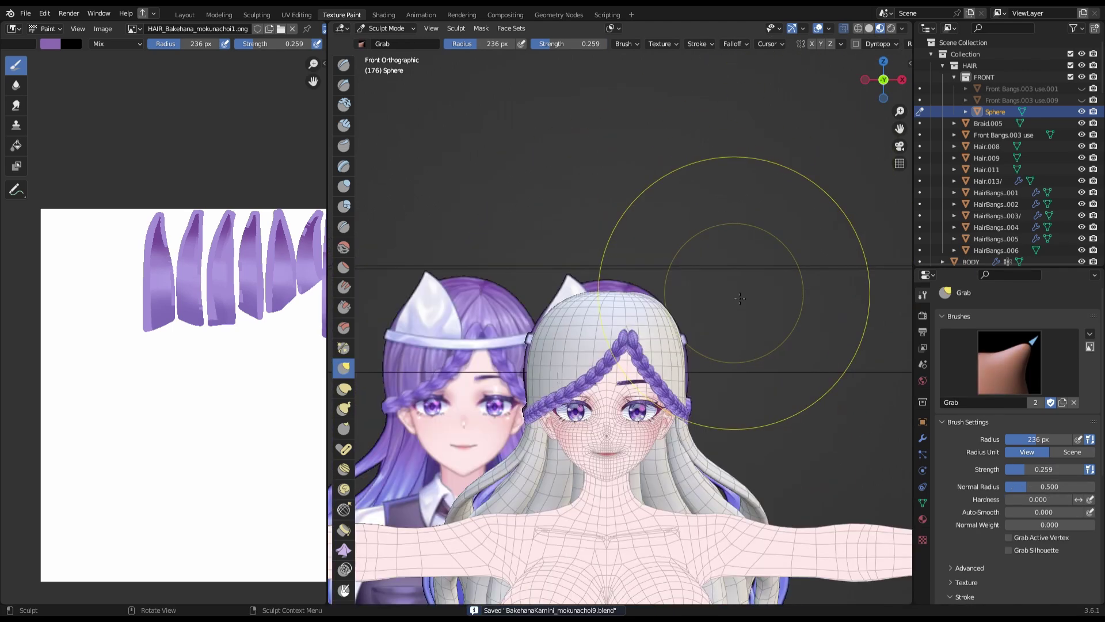
{"action": "middle_click_drag", "start_coordinate": [723, 259], "coordinate": [19, 613]}
{"action": "key", "text": "Tab"}
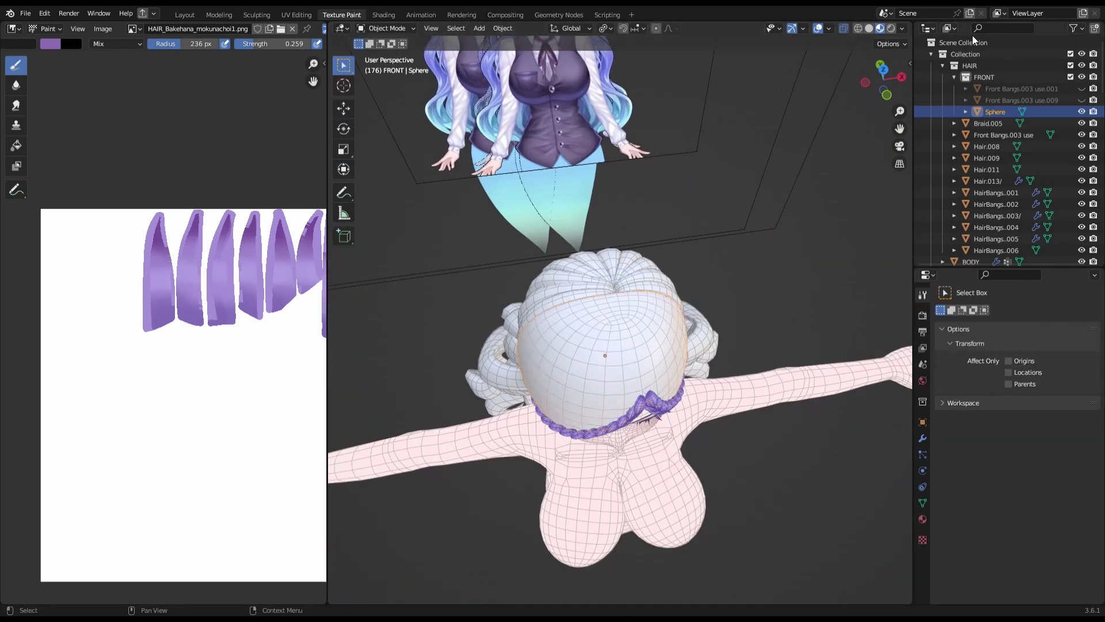
- Knife-cut new edges across the sphere hair cap from the front view
{"action": "key", "text": "KP_1"}
{"action": "scroll", "coordinate": [680, 266], "scroll_direction": "up", "scroll_amount": 2}
{"action": "scroll", "coordinate": [680, 266], "scroll_direction": "down", "scroll_amount": 2}
{"action": "left_click", "coordinate": [343, 339]}
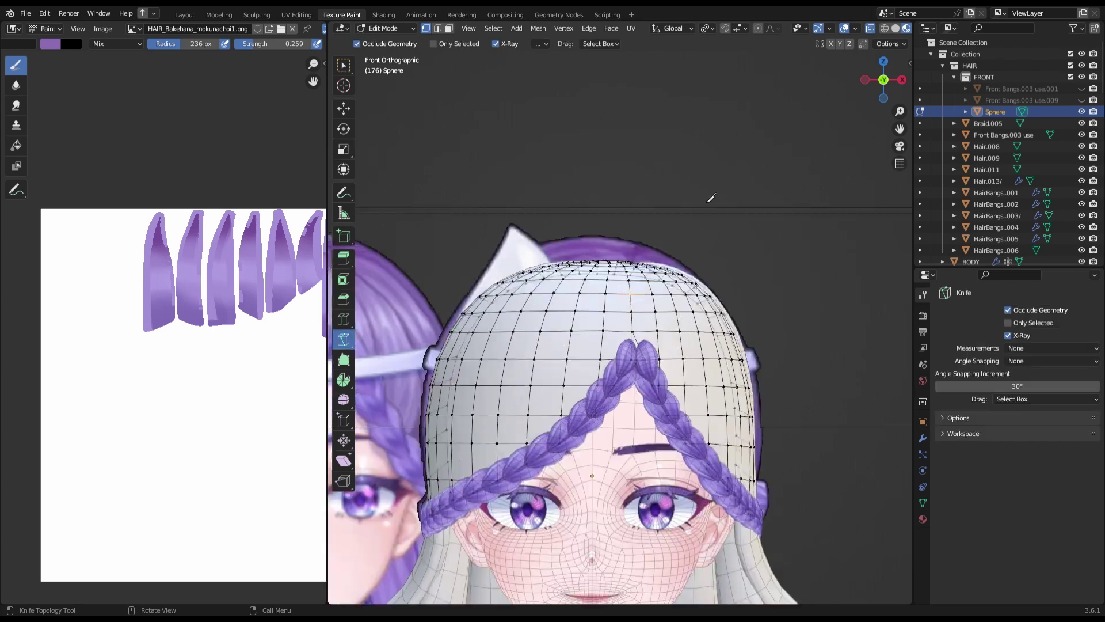
{"action": "middle_click_drag", "start_coordinate": [716, 197], "coordinate": [629, 246]}
{"action": "left_click", "coordinate": [634, 422]}
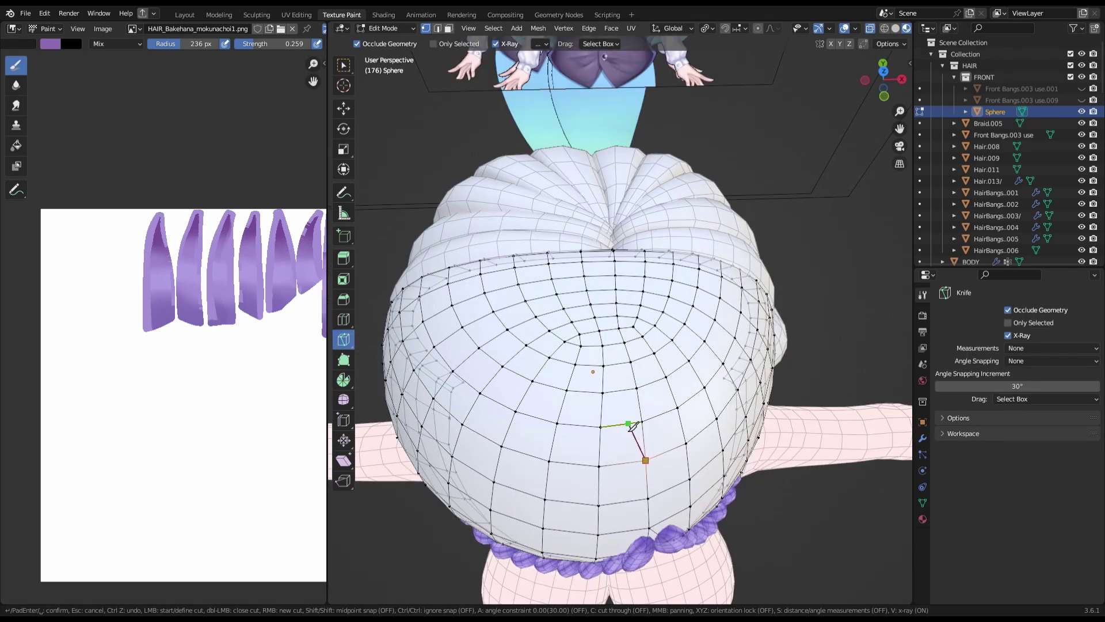
- Review the knife cut from the top view and save the file
{"action": "key", "text": "Tab"}
{"action": "scroll", "coordinate": [608, 307], "scroll_direction": "up", "scroll_amount": 2}
{"action": "scroll", "coordinate": [621, 240], "scroll_direction": "up", "scroll_amount": 2}
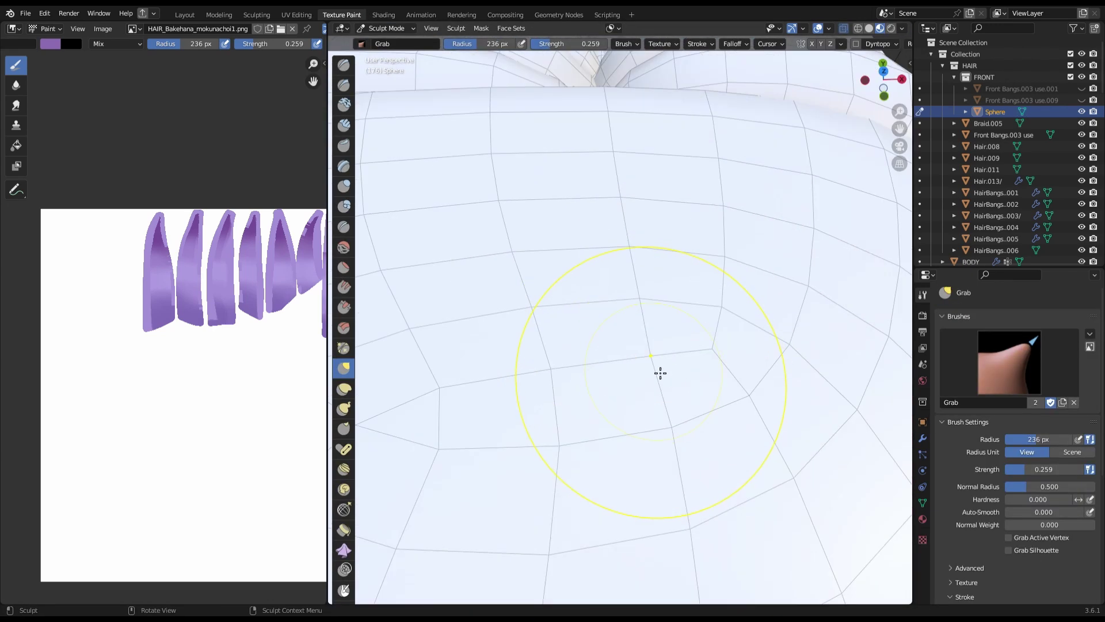
{"action": "key", "text": "KP_7"}
{"action": "scroll", "coordinate": [656, 451], "scroll_direction": "up", "scroll_amount": 4}
{"action": "scroll", "coordinate": [644, 469], "scroll_direction": "down", "scroll_amount": 2}
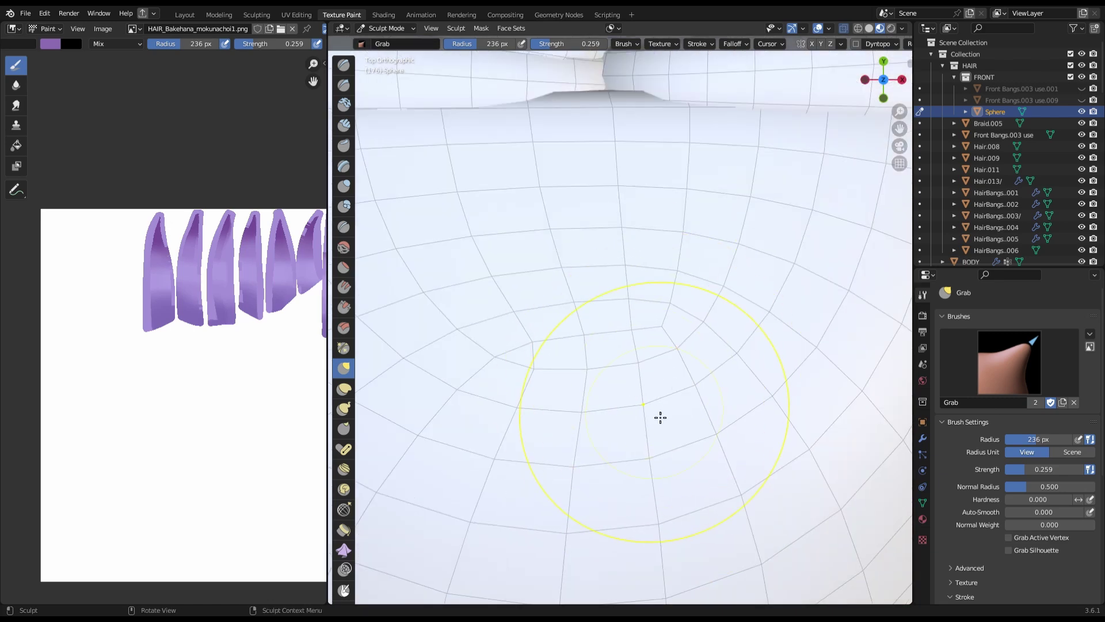
{"action": "scroll", "coordinate": [658, 415], "scroll_direction": "down", "scroll_amount": 2}
{"action": "key", "text": "ctrl+s"}
{"action": "mouse_move", "coordinate": [646, 426]}
{"action": "middle_mouse_down"}
{"action": "mouse_move", "coordinate": [686, 247]}
{"action": "mouse_move", "coordinate": [710, 196]}
{"action": "middle_mouse_up"}
{"action": "key", "text": "Tab"}
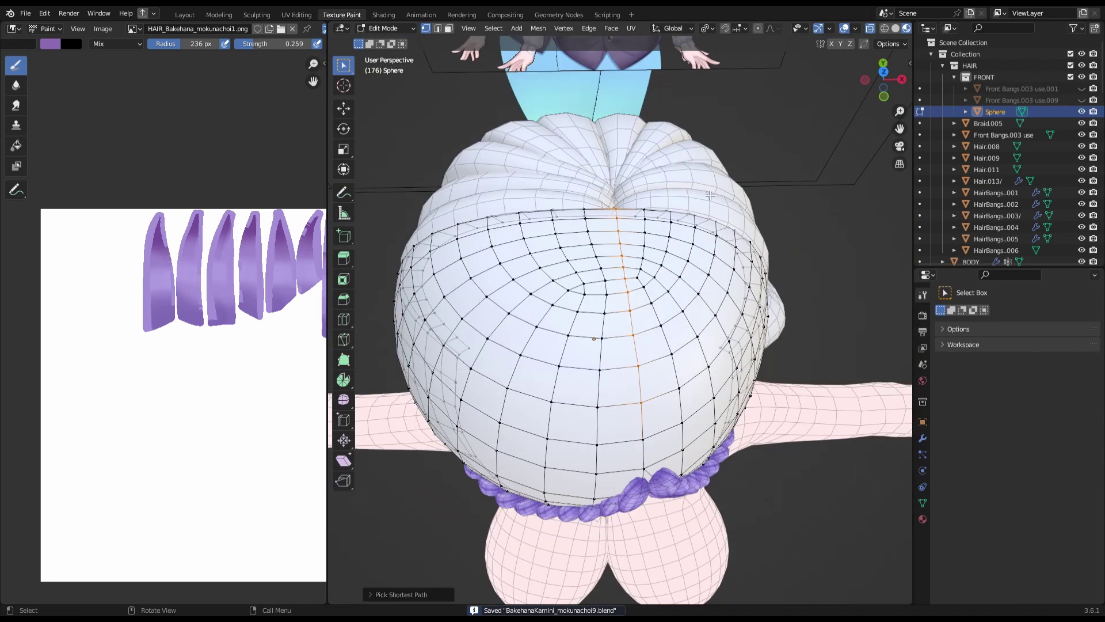
- Merge the selected cut vertices with M, switch to edge selection, and save
{"action": "middle_click_drag", "start_coordinate": [652, 260], "coordinate": [759, 404]}
{"action": "key", "text": "ctrl+s"}
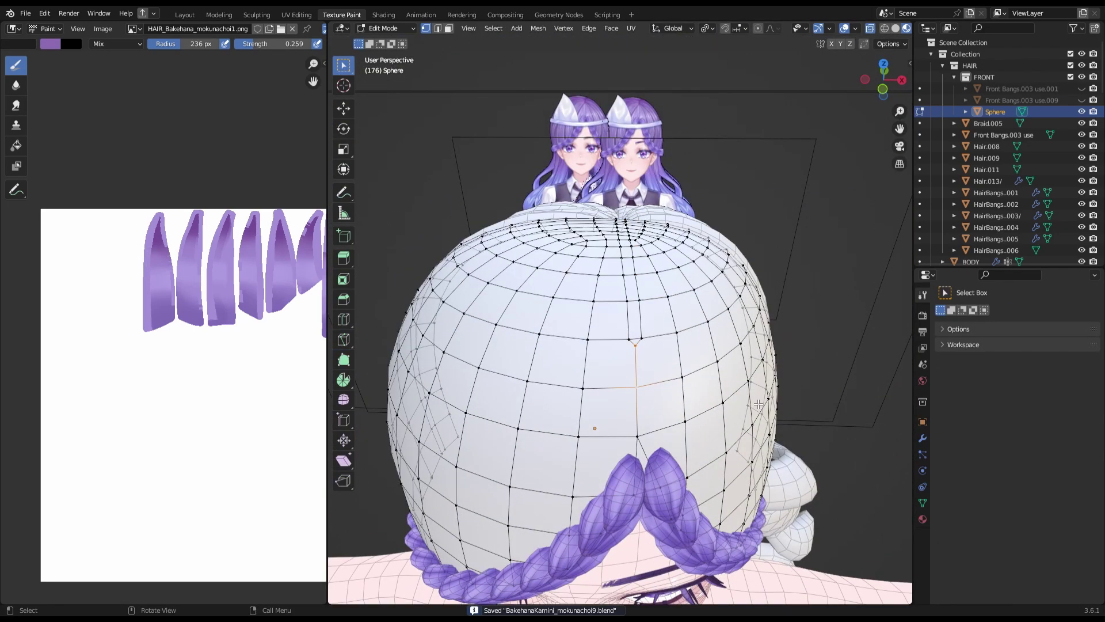
{"action": "left_click", "coordinate": [760, 544]}
{"action": "middle_click_drag", "start_coordinate": [760, 544], "coordinate": [543, 168]}
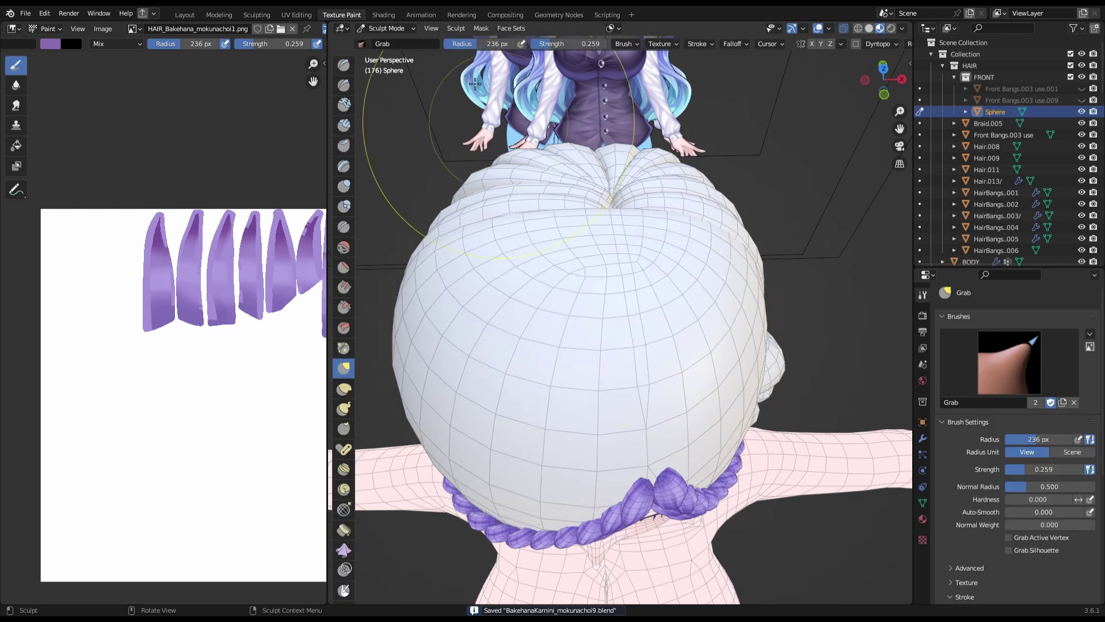
{"action": "key", "text": "2"}
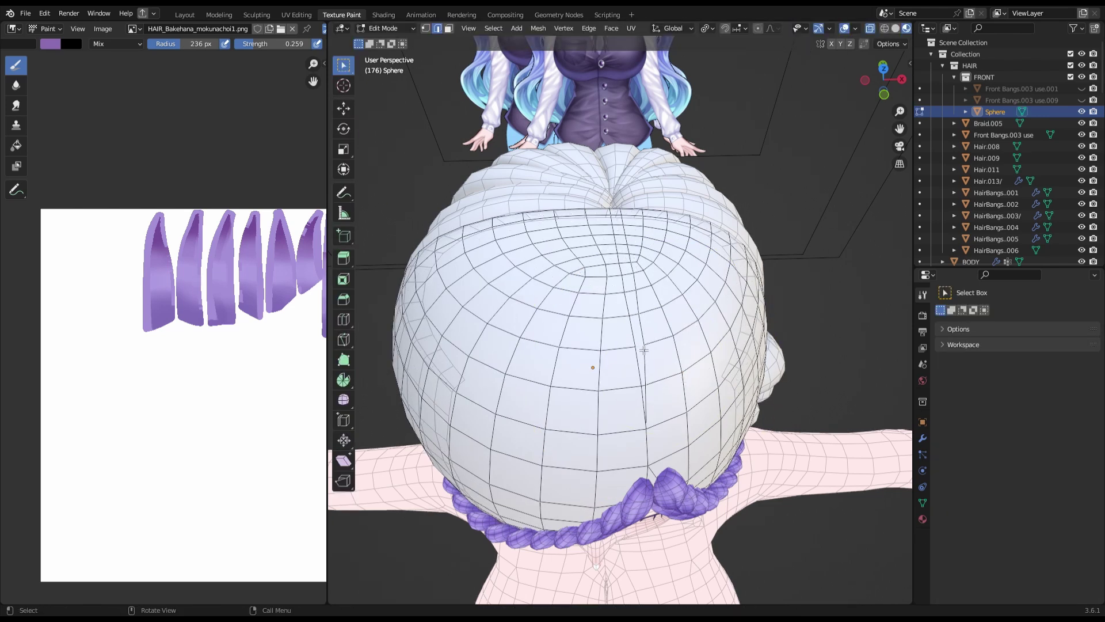
{"action": "left_click", "coordinate": [702, 275]}
{"action": "mouse_move", "coordinate": [703, 275]}
{"action": "middle_mouse_down"}
{"action": "mouse_move", "coordinate": [569, 254]}
{"action": "mouse_move", "coordinate": [691, 173]}
{"action": "middle_mouse_up"}
{"action": "key", "text": "ctrl+s"}
- Select the face strip from crown to forehead and extrude it inward along normals
{"action": "key", "text": "3"}
{"action": "left_click", "coordinate": [654, 270], "text": "ctrl"}
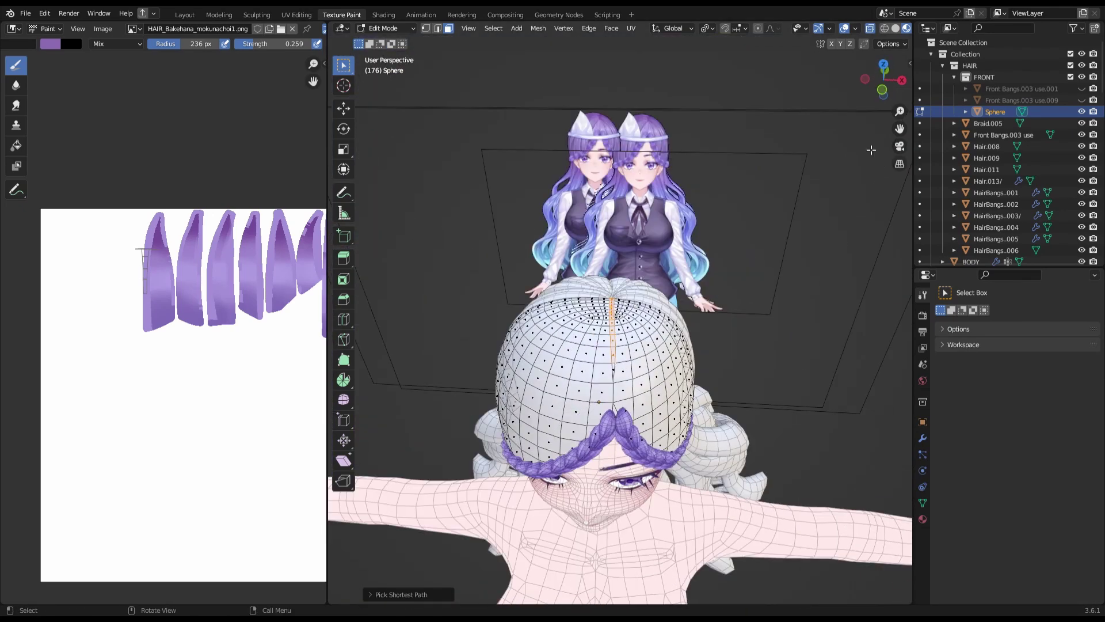
{"action": "scroll", "coordinate": [656, 259], "scroll_direction": "up", "scroll_amount": 2}
{"action": "key", "text": "e"}
{"action": "mouse_move", "coordinate": [712, 317]}
{"action": "middle_mouse_down"}
{"action": "mouse_move", "coordinate": [747, 449]}
{"action": "mouse_move", "coordinate": [650, 390]}
{"action": "mouse_move", "coordinate": [580, 398]}
{"action": "mouse_move", "coordinate": [610, 328]}
{"action": "middle_mouse_up"}
{"action": "scroll", "coordinate": [725, 374], "scroll_direction": "up", "scroll_amount": 3}
{"action": "scroll", "coordinate": [553, 374], "scroll_direction": "down", "scroll_amount": 3}
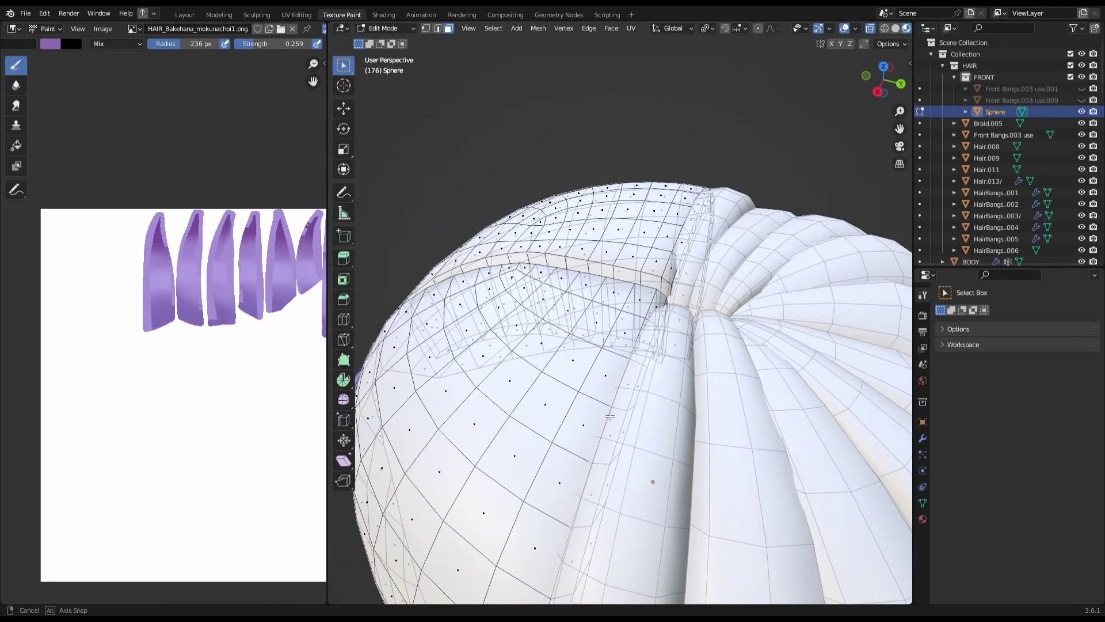
- Look down on the parting groove and adjust the selection, ending in vertex mode
{"action": "scroll", "coordinate": [660, 286], "scroll_direction": "up", "scroll_amount": 5}
{"action": "key", "text": "ctrl+s"}
{"action": "left_click", "coordinate": [426, 28]}
{"action": "scroll", "coordinate": [633, 288], "scroll_direction": "down", "scroll_amount": 3}
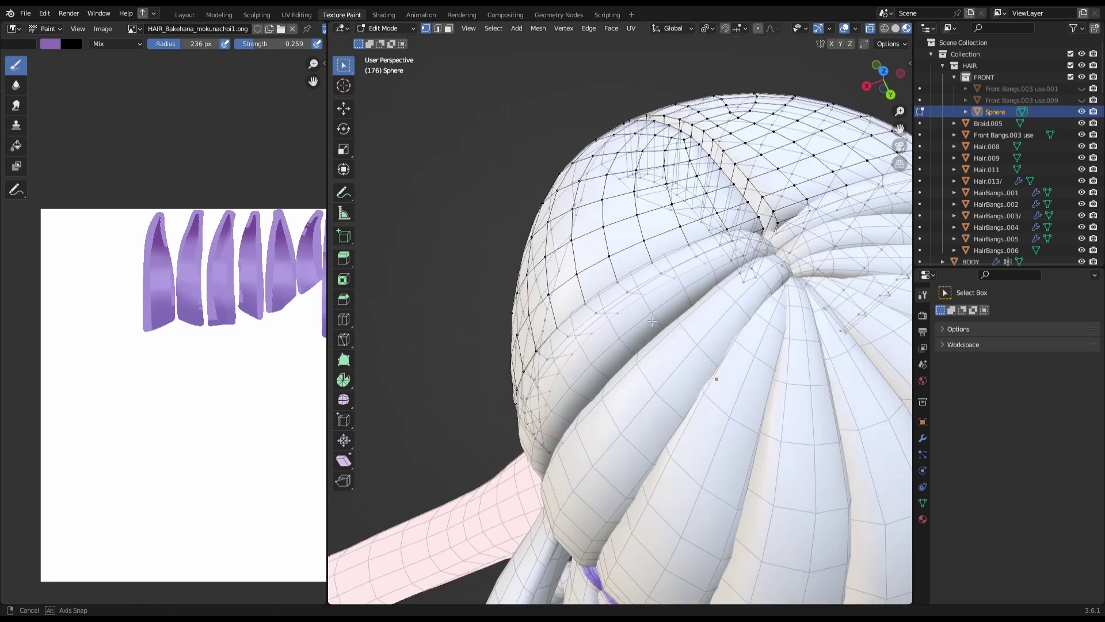
{"action": "mouse_move", "coordinate": [633, 288]}
{"action": "middle_mouse_down"}
{"action": "mouse_move", "coordinate": [732, 321]}
{"action": "mouse_move", "coordinate": [701, 291]}
{"action": "middle_mouse_up"}
{"action": "scroll", "coordinate": [691, 311], "scroll_direction": "up", "scroll_amount": 4}
{"action": "scroll", "coordinate": [701, 290], "scroll_direction": "down", "scroll_amount": 3}
{"action": "key", "text": "3"}
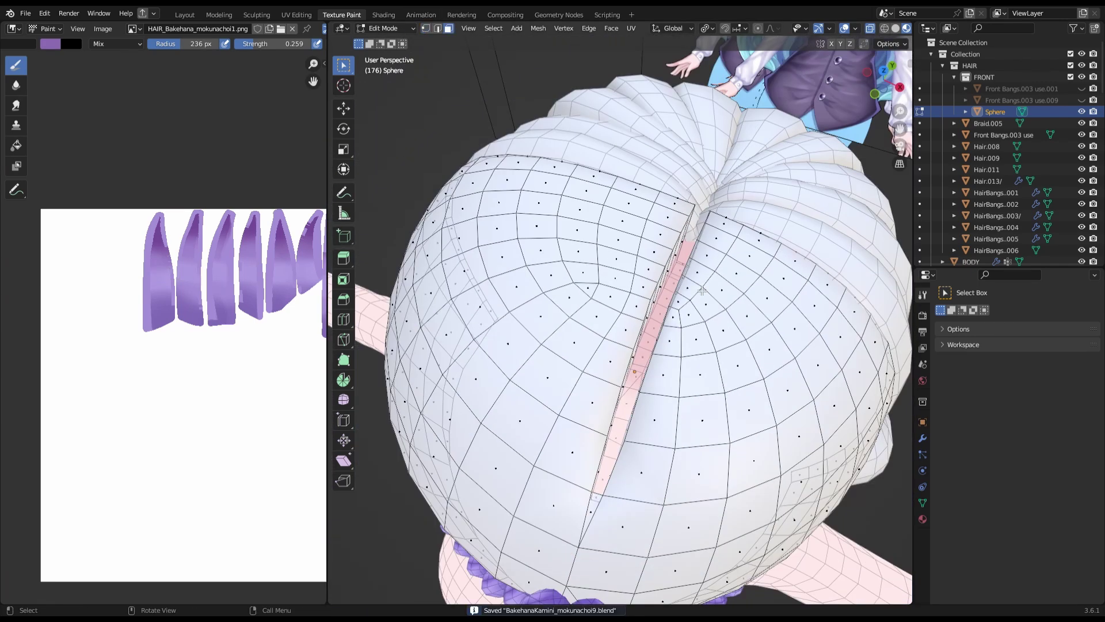
{"action": "middle_click_drag", "start_coordinate": [603, 487], "coordinate": [727, 348]}
{"action": "key", "text": "x"}
{"action": "key", "text": "1"}
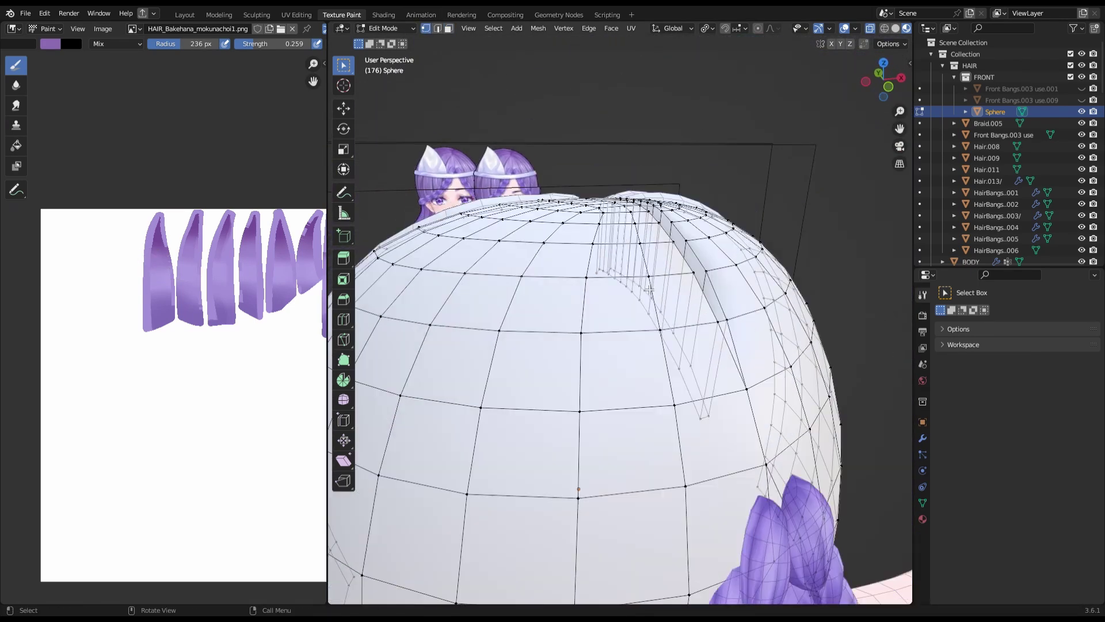
{"action": "middle_click_drag", "start_coordinate": [582, 91], "coordinate": [612, 317]}
- Add a Ctrl+R edge loop along the parting groove
{"action": "key", "text": "ctrl+s"}
{"action": "scroll", "coordinate": [612, 316], "scroll_direction": "up", "scroll_amount": 3}
{"action": "scroll", "coordinate": [612, 316], "scroll_direction": "down", "scroll_amount": 3}
{"action": "key", "text": "ctrl+r"}
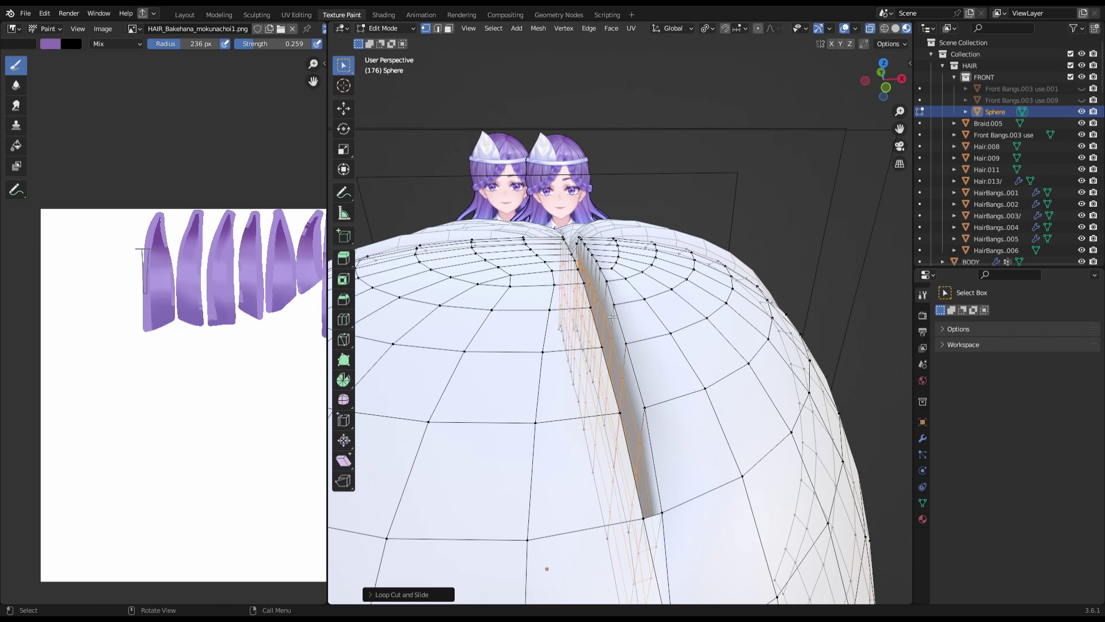
{"action": "left_click", "coordinate": [591, 262]}
{"action": "key", "text": "ctrl+Tab"}
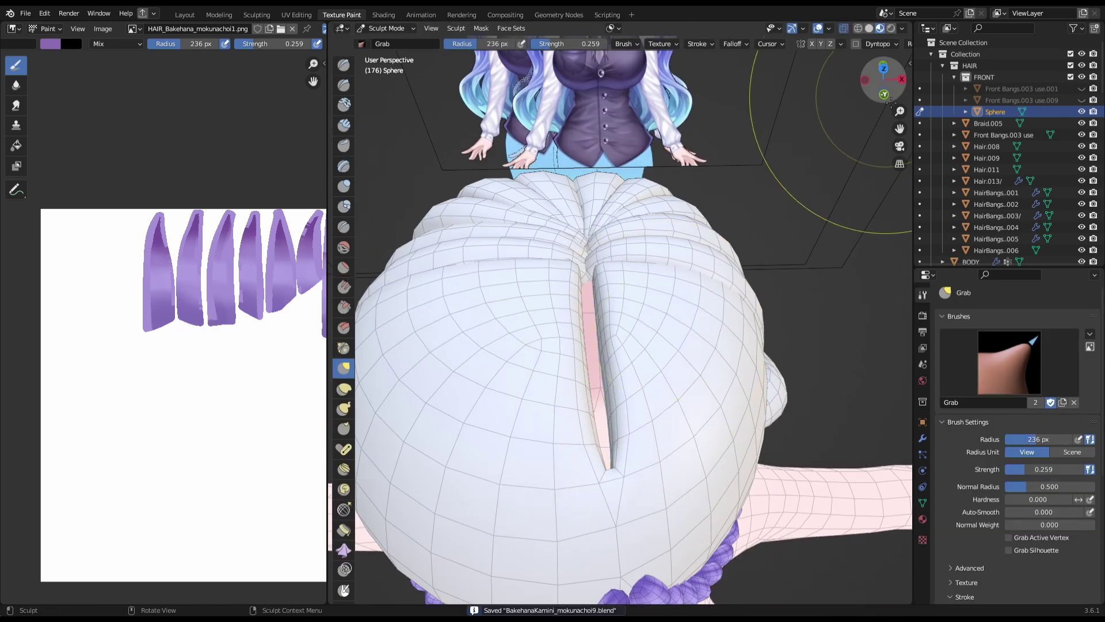
{"action": "left_click", "coordinate": [884, 93]}
{"action": "key", "text": "Tab"}
- Narrow the parting strip by scaling it along X, then save the file
{"action": "scroll", "coordinate": [586, 360], "scroll_direction": "up", "scroll_amount": 4}
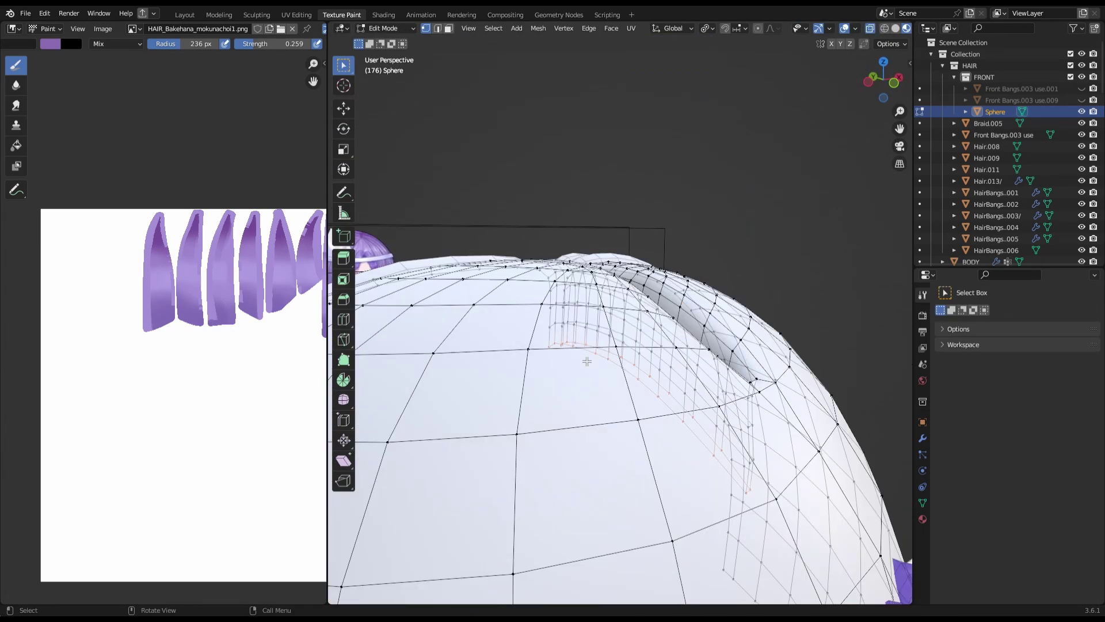
{"action": "middle_click_drag", "start_coordinate": [644, 335], "coordinate": [628, 391]}
{"action": "key", "text": "ctrl+s"}
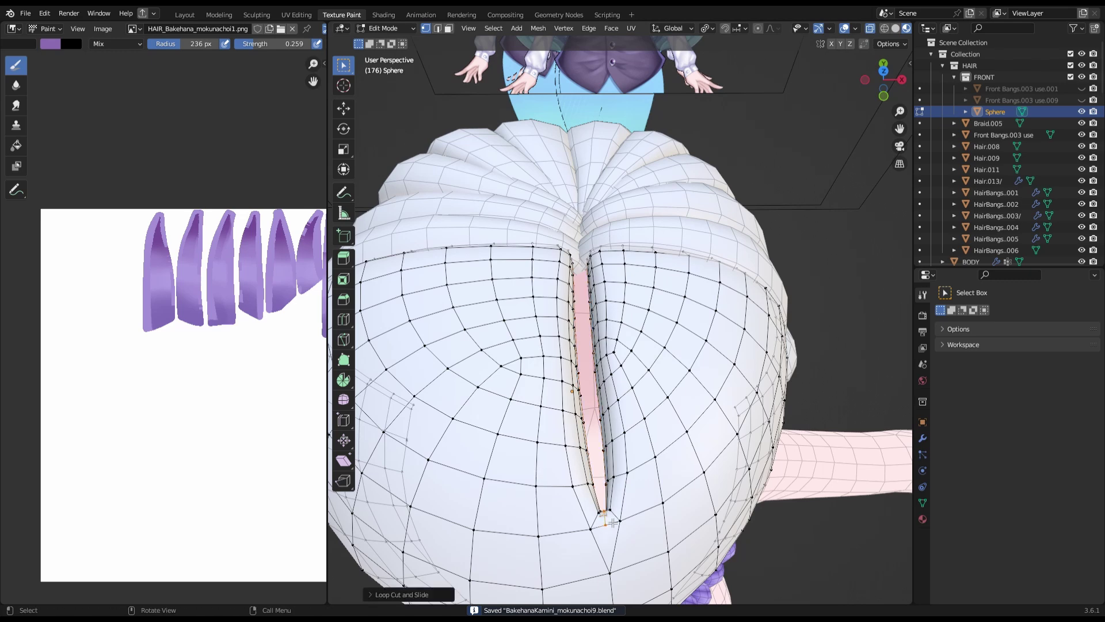
{"action": "key", "text": "ctrl+Tab"}
{"action": "key", "text": "Tab"}
{"action": "scroll", "coordinate": [592, 424], "scroll_direction": "up", "scroll_amount": 3}
{"action": "key", "text": "s"}
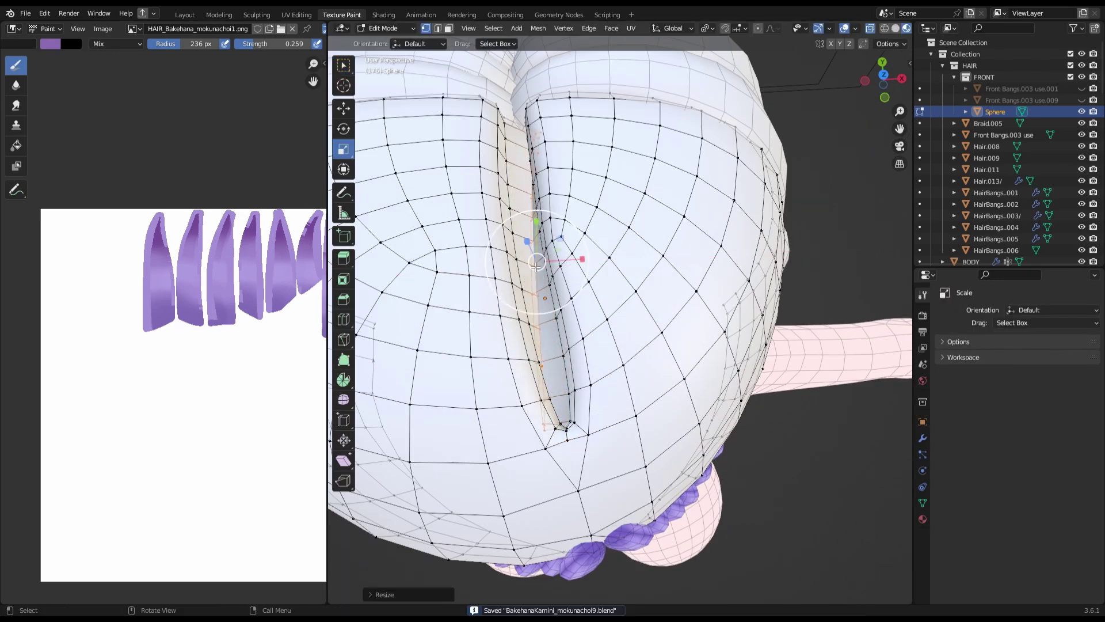
{"action": "left_click_drag", "start_coordinate": [582, 259], "coordinate": [574, 262]}
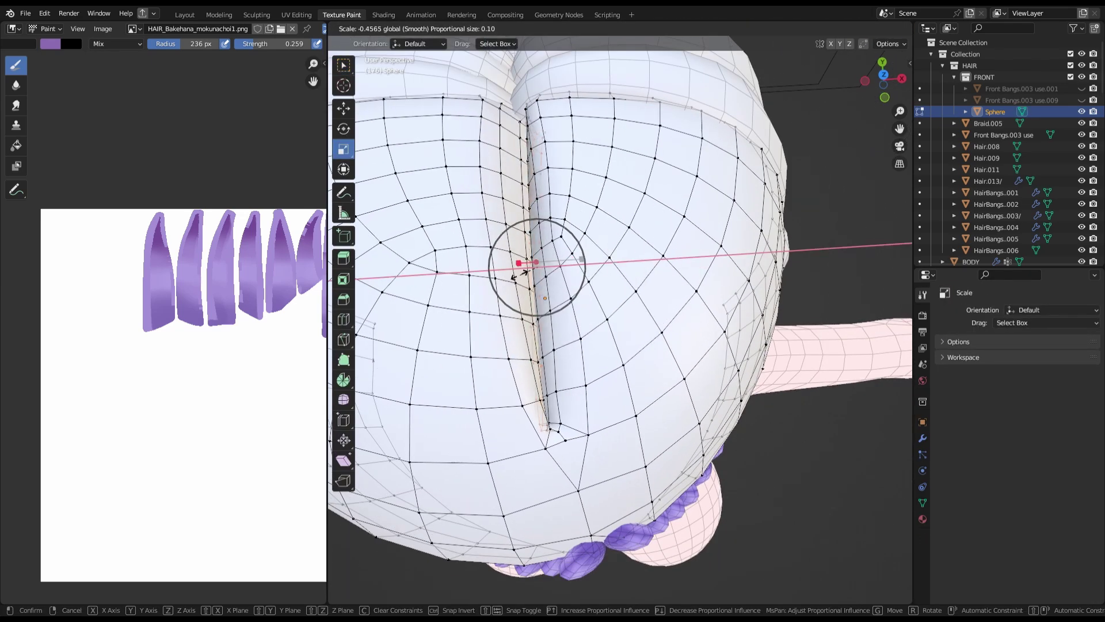
{"action": "left_click", "coordinate": [649, 218]}
{"action": "key", "text": "ctrl+Tab"}
{"action": "key", "text": "KP_1"}
{"action": "key", "text": "ctrl+s"}
- Knife-cut new edges at the end of the parting on the hair cap
{"action": "scroll", "coordinate": [651, 309], "scroll_direction": "up", "scroll_amount": 3}
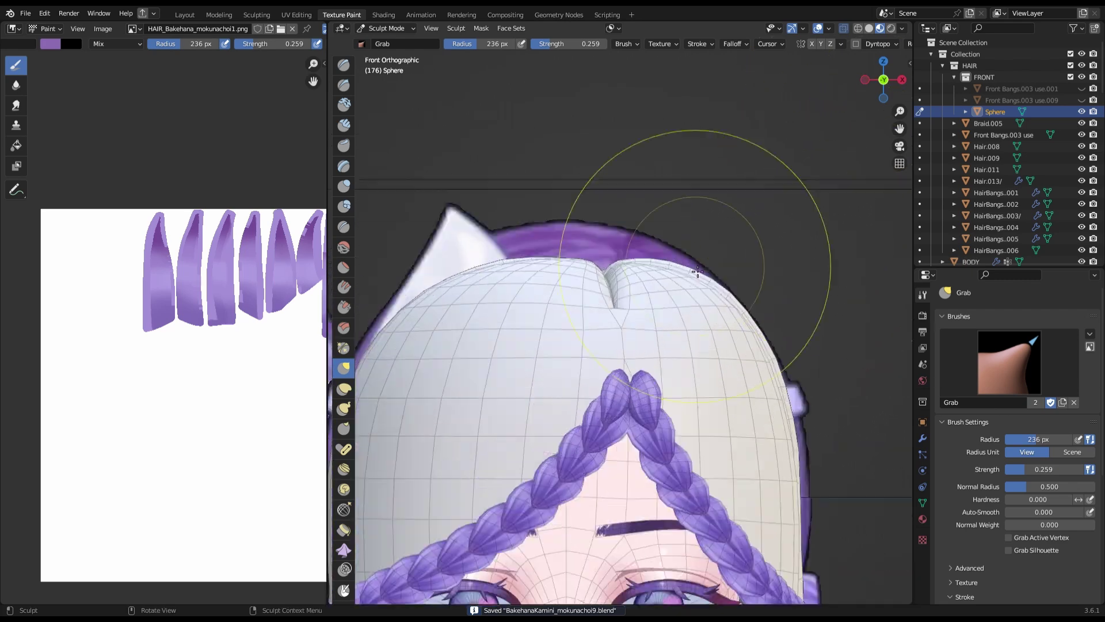
{"action": "mouse_move", "coordinate": [651, 309]}
{"action": "middle_mouse_down"}
{"action": "mouse_move", "coordinate": [580, 229]}
{"action": "mouse_move", "coordinate": [752, 316]}
{"action": "mouse_move", "coordinate": [772, 259]}
{"action": "middle_mouse_up"}
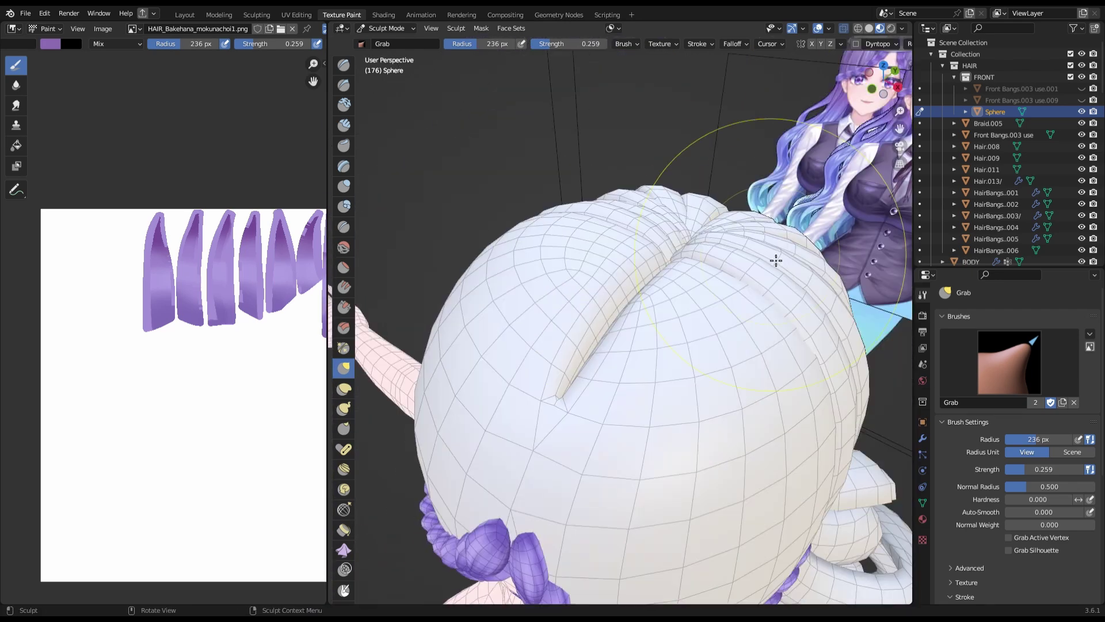
{"action": "key", "text": "Tab"}
{"action": "key", "text": "k"}
{"action": "key", "text": "Return"}
{"action": "key", "text": "ctrl+Tab"}
{"action": "middle_click_drag", "start_coordinate": [584, 424], "coordinate": [698, 370]}
- Sculpt the hair cap from the front with Inflate and Grab, then save
{"action": "scroll", "coordinate": [698, 370], "scroll_direction": "up", "scroll_amount": 2}
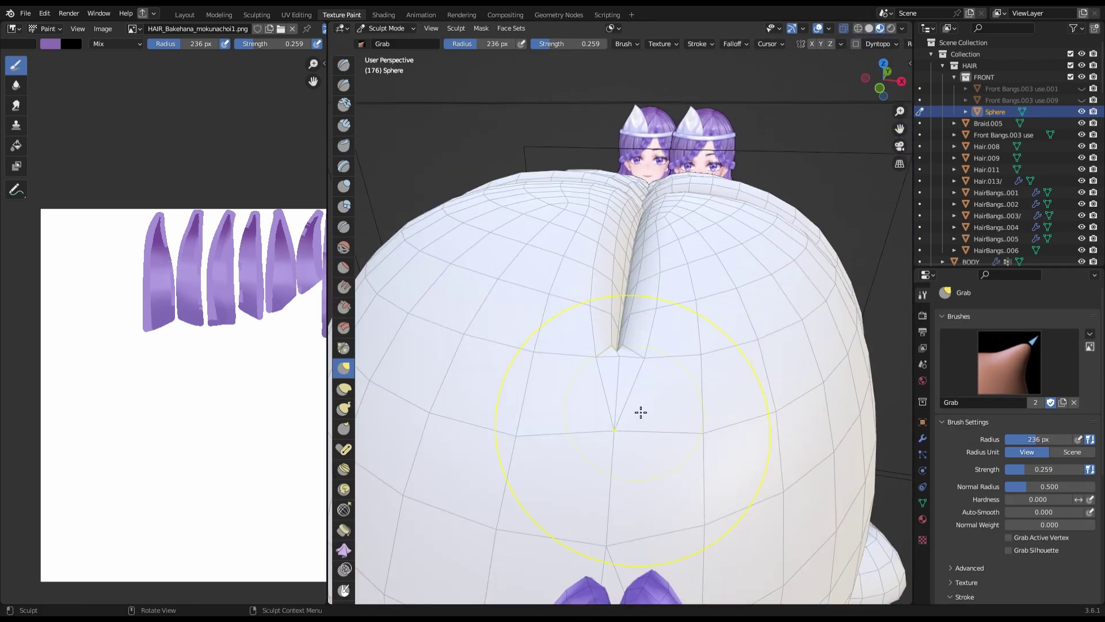
{"action": "scroll", "coordinate": [642, 412], "scroll_direction": "up", "scroll_amount": 3}
{"action": "scroll", "coordinate": [620, 437], "scroll_direction": "up", "scroll_amount": 2}
{"action": "scroll", "coordinate": [670, 338], "scroll_direction": "down", "scroll_amount": 4}
{"action": "key", "text": "KP_1"}
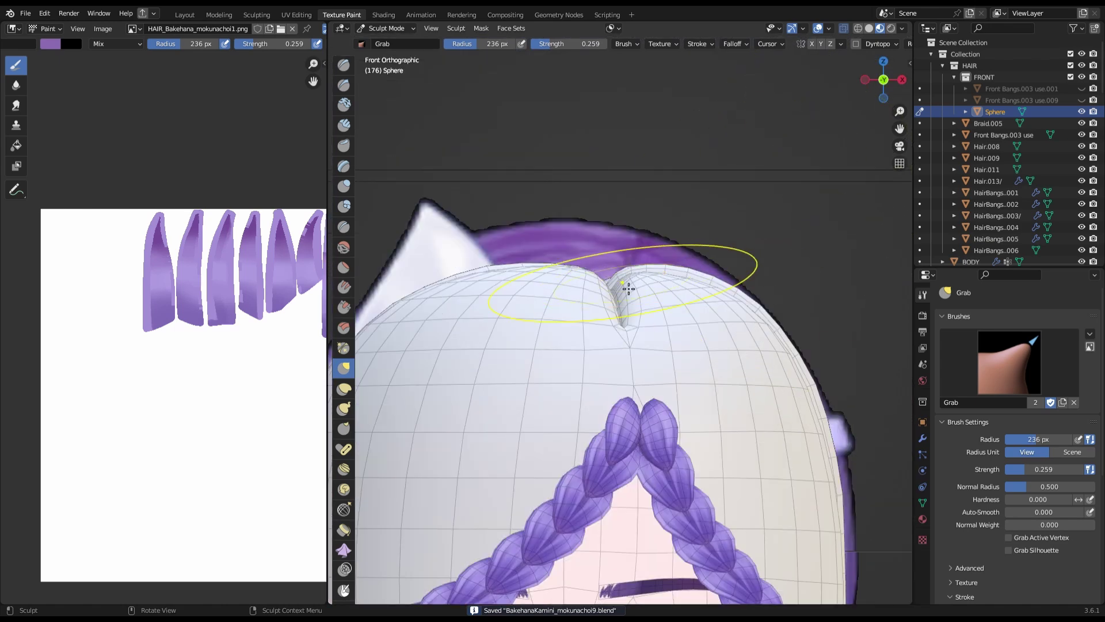
{"action": "scroll", "coordinate": [639, 337], "scroll_direction": "up", "scroll_amount": 2}
{"action": "key", "text": "i"}
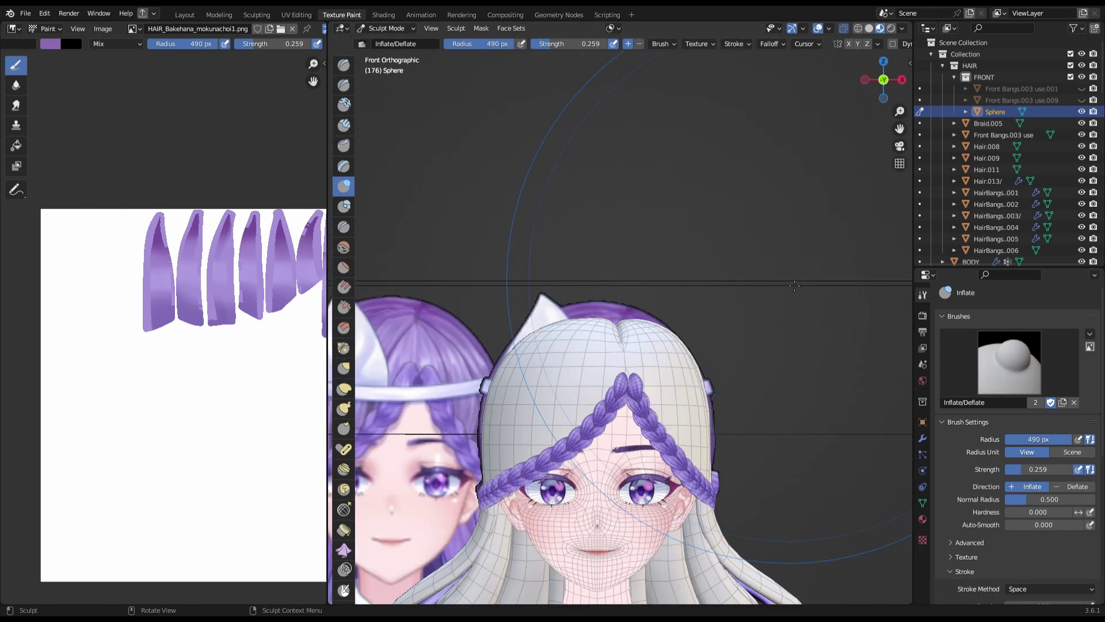
{"action": "scroll", "coordinate": [639, 337], "scroll_direction": "down", "scroll_amount": 3}
{"action": "left_click", "coordinate": [817, 28]}
{"action": "key", "text": "ctrl+s"}
{"action": "key", "text": "g"}
- Grab-sculpt around the back of the hair cap, then return to Object Mode
{"action": "scroll", "coordinate": [775, 385], "scroll_direction": "up", "scroll_amount": 3}
{"action": "middle_click_drag", "start_coordinate": [774, 385], "coordinate": [647, 402]}
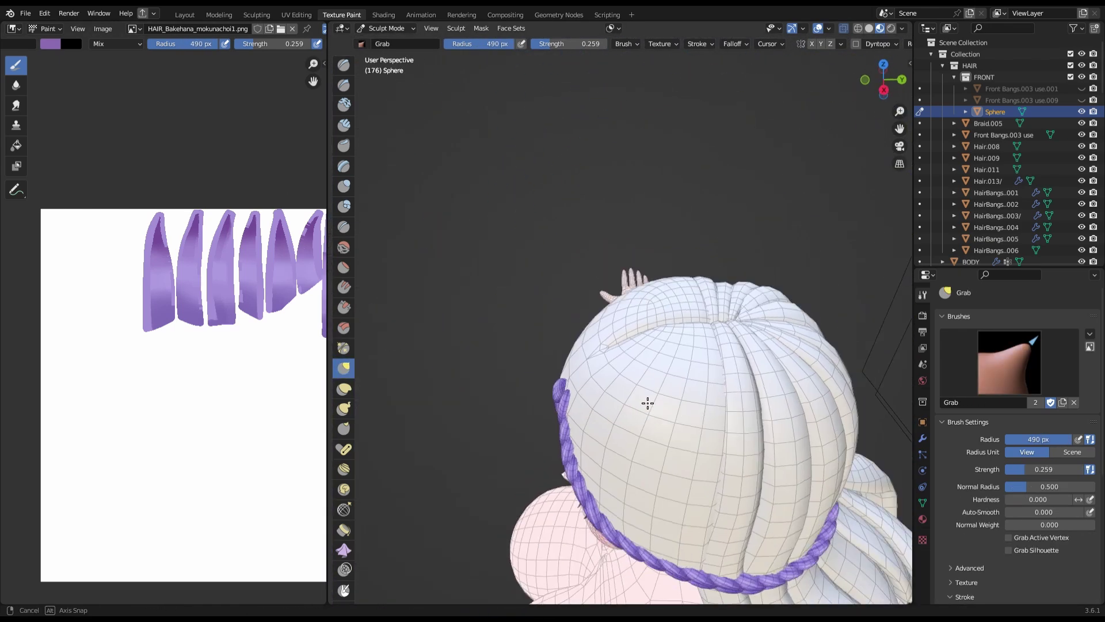
{"action": "key", "text": "KP_1"}
{"action": "scroll", "coordinate": [810, 174], "scroll_direction": "up", "scroll_amount": 3}
{"action": "scroll", "coordinate": [810, 173], "scroll_direction": "down", "scroll_amount": 4}
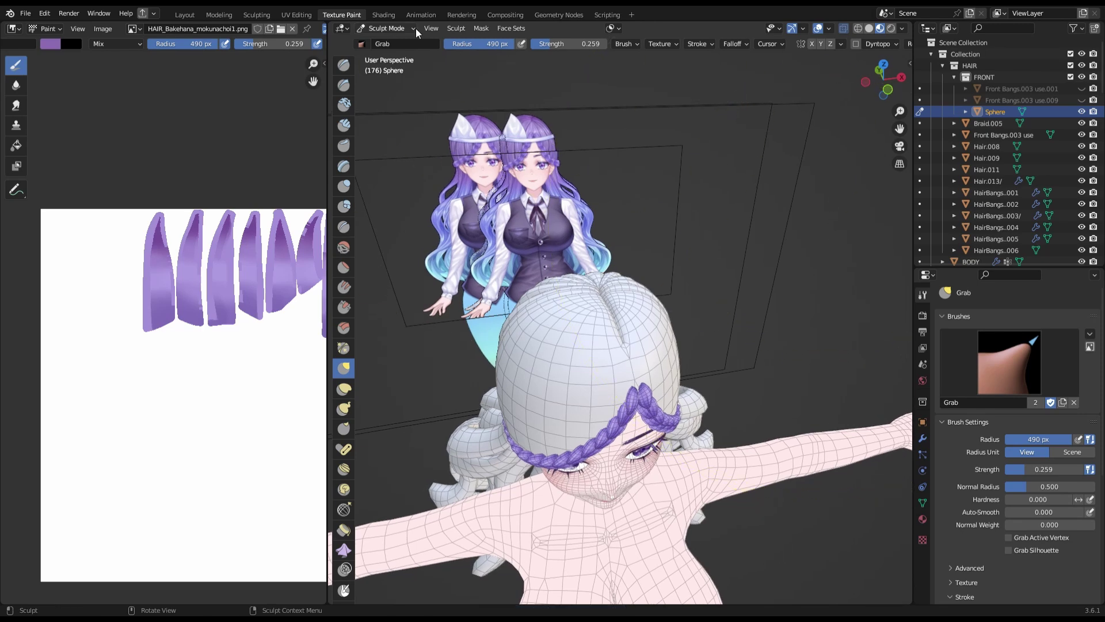
{"action": "key", "text": "ctrl+Tab"}
{"action": "scroll", "coordinate": [696, 337], "scroll_direction": "up", "scroll_amount": 3}
{"action": "mouse_move", "coordinate": [697, 337]}
{"action": "middle_mouse_down"}
{"action": "mouse_move", "coordinate": [817, 278]}
{"action": "mouse_move", "coordinate": [707, 263]}
{"action": "mouse_move", "coordinate": [524, 321]}
{"action": "middle_mouse_up"}
{"action": "scroll", "coordinate": [816, 277], "scroll_direction": "down", "scroll_amount": 2}
- Select Front Bangs.003 and sculpt it from the front view, then save
{"action": "left_click", "coordinate": [707, 264]}
{"action": "key", "text": "ctrl+Tab"}
{"action": "scroll", "coordinate": [707, 264], "scroll_direction": "up", "scroll_amount": 3}
{"action": "scroll", "coordinate": [523, 321], "scroll_direction": "up", "scroll_amount": 3}
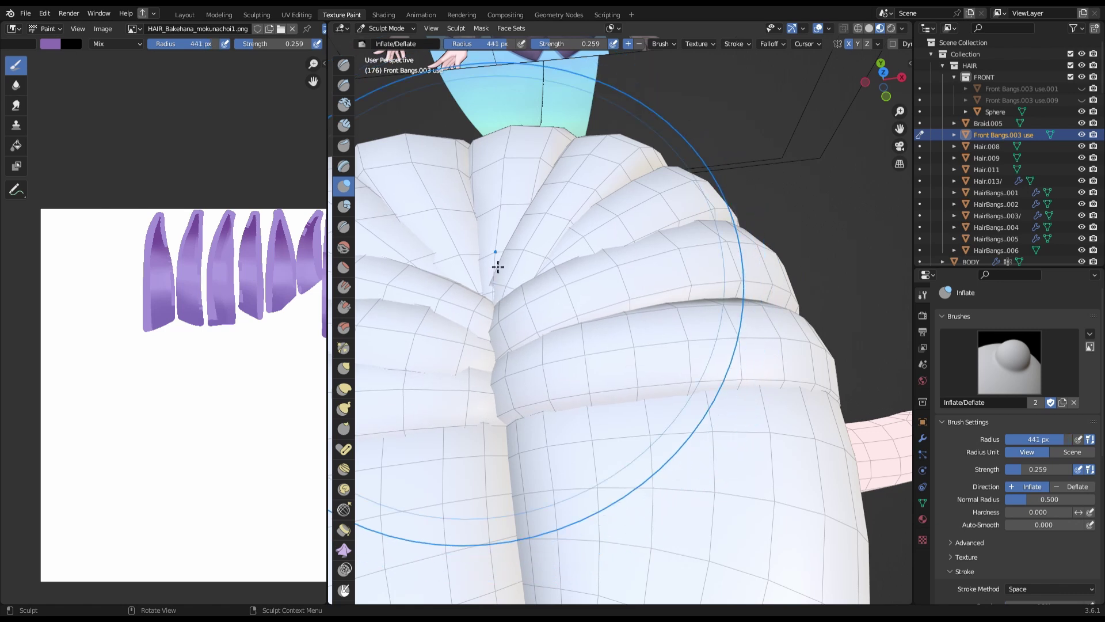
{"action": "scroll", "coordinate": [511, 419], "scroll_direction": "down", "scroll_amount": 2}
{"action": "key", "text": "KP_1"}
{"action": "key", "text": "ctrl+s"}
{"action": "scroll", "coordinate": [480, 394], "scroll_direction": "down", "scroll_amount": 3}
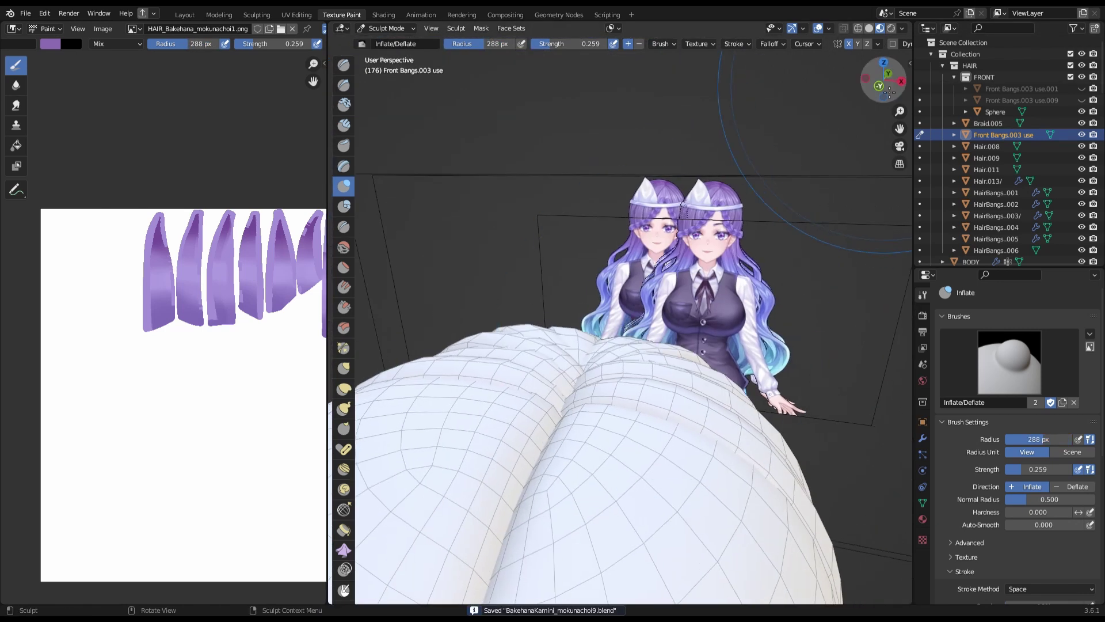
{"action": "scroll", "coordinate": [480, 395], "scroll_direction": "up", "scroll_amount": 3}
- Move the front bangs' vertices in Edit Mode, return to sculpting, and save
{"action": "middle_click_drag", "start_coordinate": [480, 395], "coordinate": [593, 384]}
{"action": "key", "text": "Tab"}
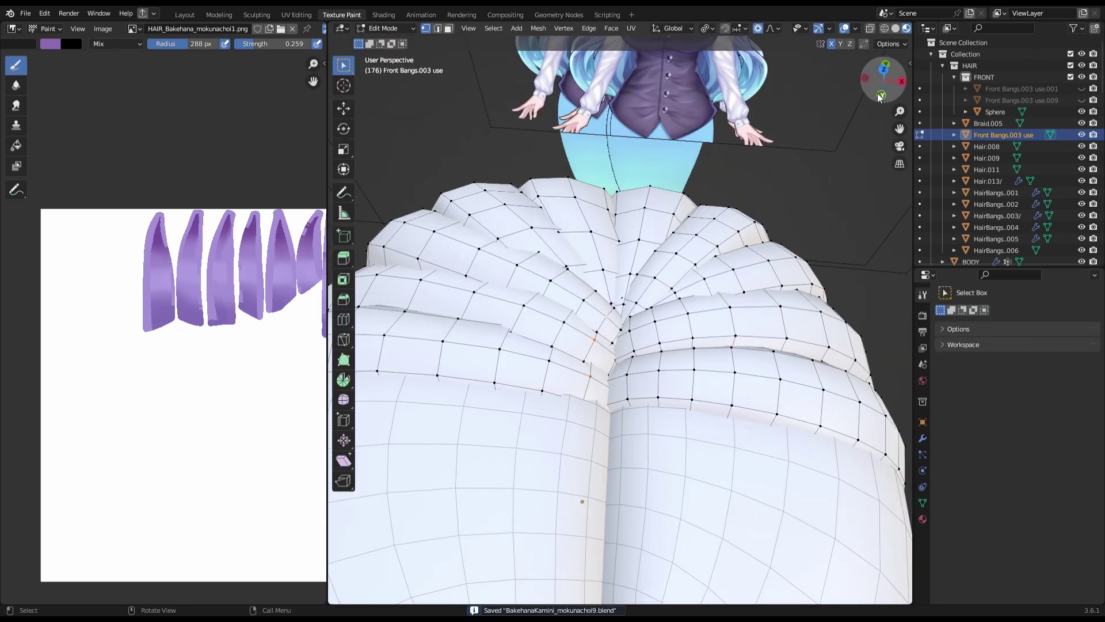
{"action": "left_click", "coordinate": [881, 95]}
{"action": "key", "text": "shift+space"}
{"action": "key", "text": "g"}
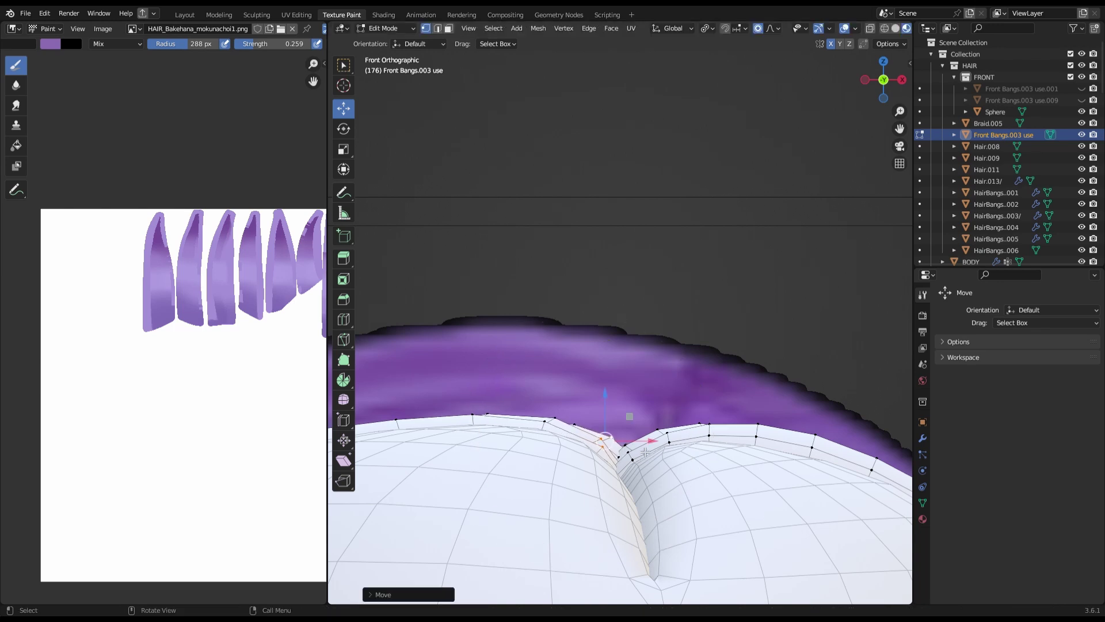
{"action": "key", "text": "Tab"}
{"action": "scroll", "coordinate": [644, 452], "scroll_direction": "down", "scroll_amount": 2}
{"action": "scroll", "coordinate": [697, 394], "scroll_direction": "down", "scroll_amount": 3}
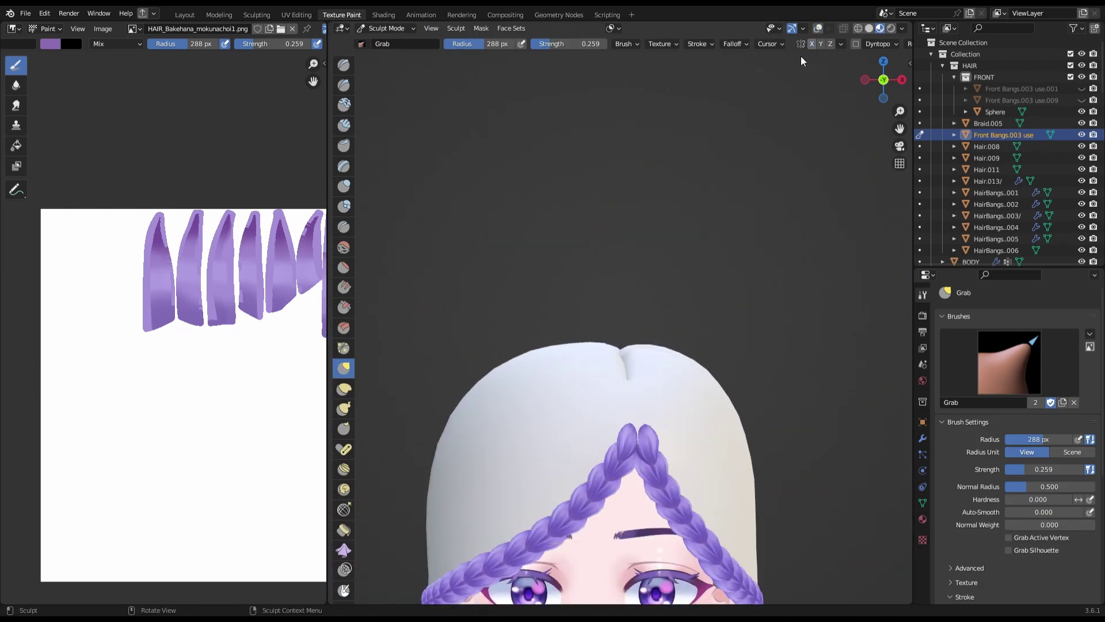
{"action": "key", "text": "ctrl+s"}
- Switch back to the Sphere hair cap, check it from side and front, and save
{"action": "middle_click_drag", "start_coordinate": [555, 296], "coordinate": [481, 387]}
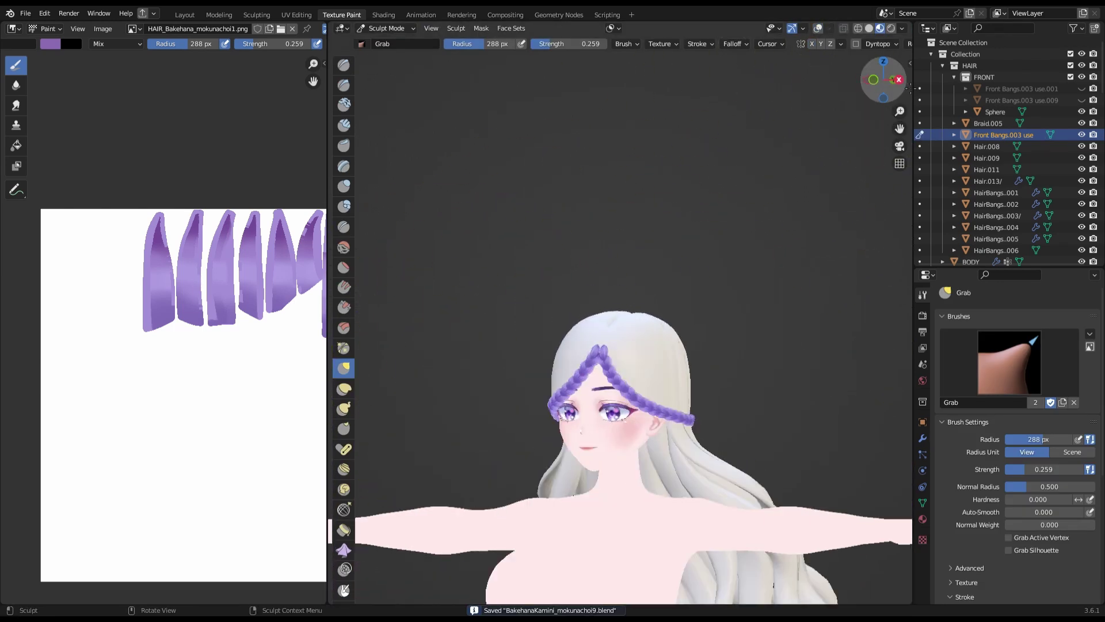
{"action": "key", "text": "KP_3"}
{"action": "scroll", "coordinate": [728, 289], "scroll_direction": "up", "scroll_amount": 4}
{"action": "key", "text": "alt+q"}
{"action": "scroll", "coordinate": [671, 190], "scroll_direction": "up", "scroll_amount": 2}
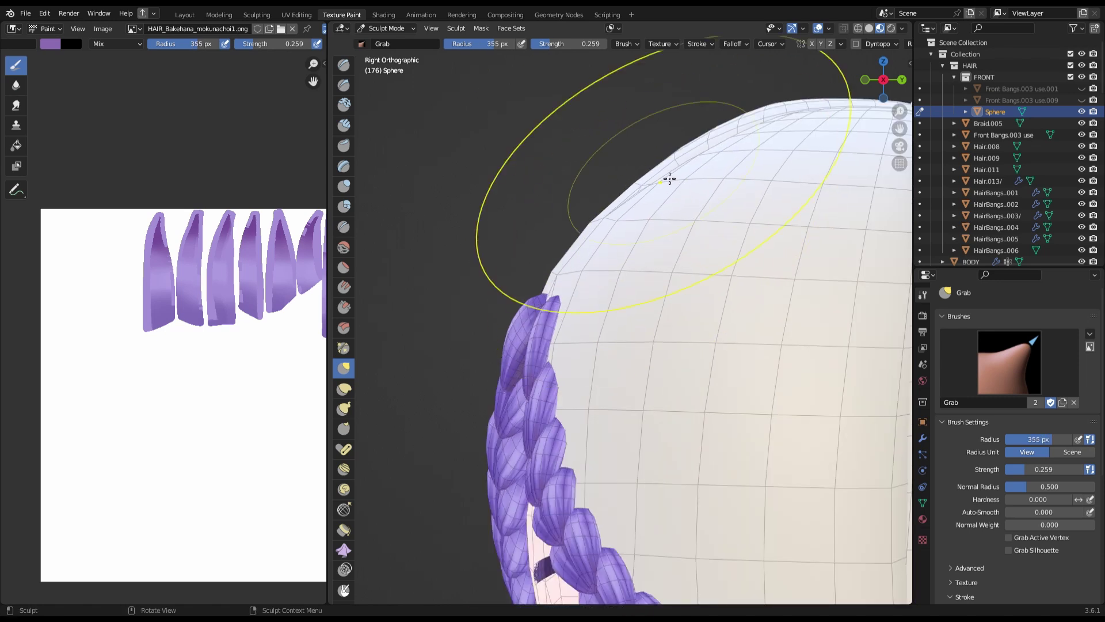
{"action": "key", "text": "Tab"}
{"action": "scroll", "coordinate": [680, 309], "scroll_direction": "up", "scroll_amount": 2}
{"action": "key", "text": "Tab"}
{"action": "middle_click_drag", "start_coordinate": [636, 321], "coordinate": [741, 289]}
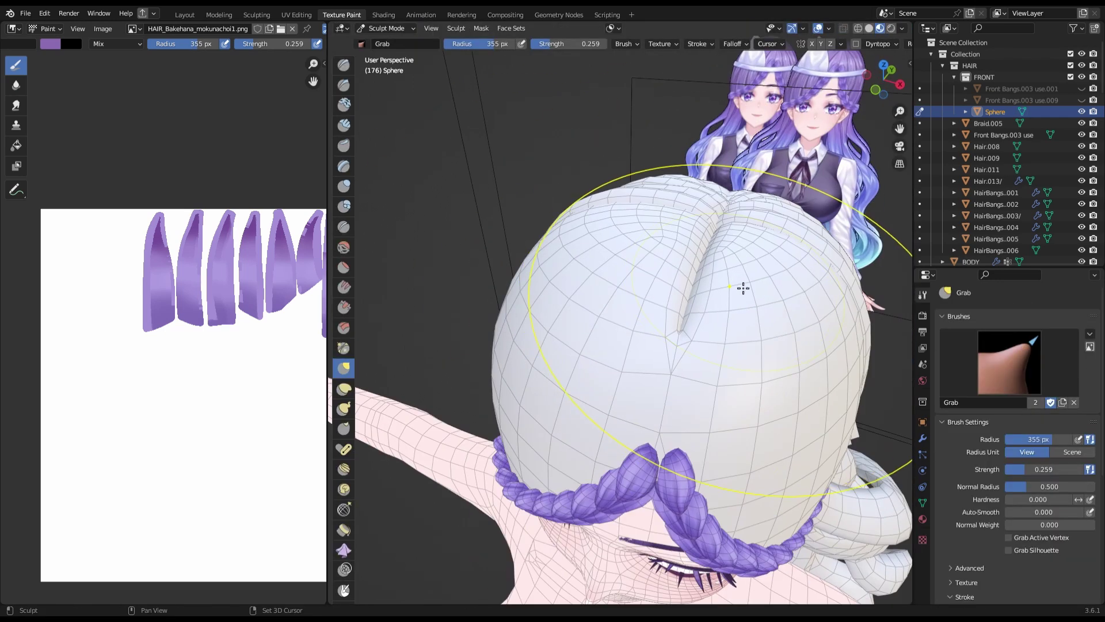
{"action": "key", "text": "KP_1"}
{"action": "scroll", "coordinate": [686, 214], "scroll_direction": "down", "scroll_amount": 2}
{"action": "key", "text": "ctrl+s"}
- UV-unwrap the Sphere hair cap mesh with U > Unwrap
{"action": "middle_click_drag", "start_coordinate": [686, 214], "coordinate": [713, 271]}
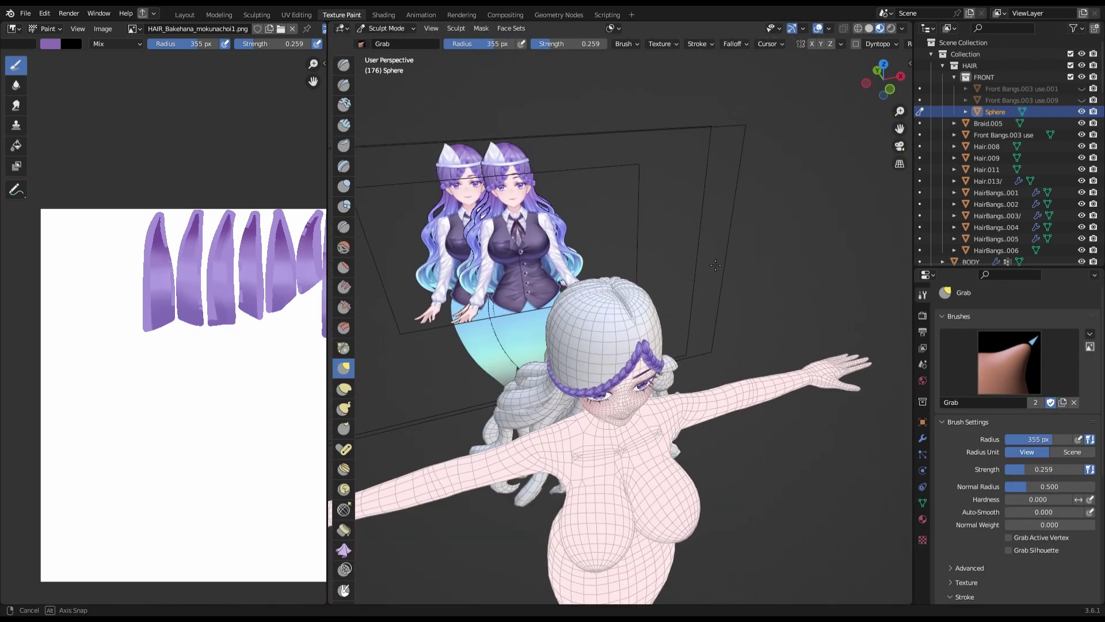
{"action": "key", "text": "KP_1"}
{"action": "key", "text": "ctrl+Tab"}
{"action": "scroll", "coordinate": [682, 326], "scroll_direction": "up", "scroll_amount": 2}
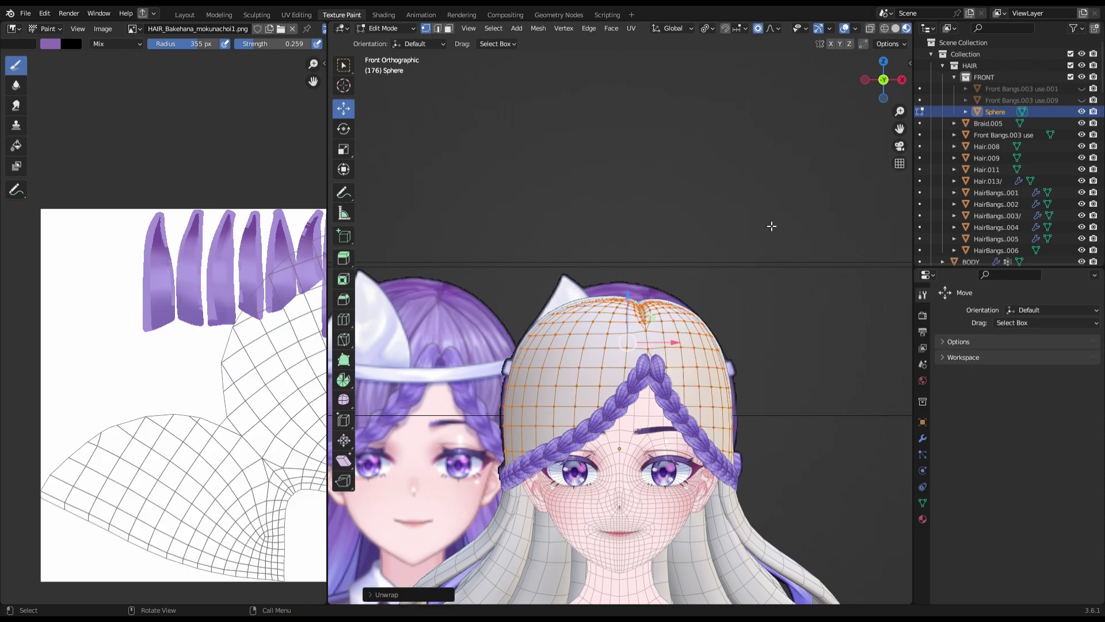
- In UV Editing, move and rotate the hair cap UVs with proportional falloff
{"action": "key", "text": "ctrl+Page_Up"}
{"action": "key", "text": "Tab"}
{"action": "key", "text": "g"}
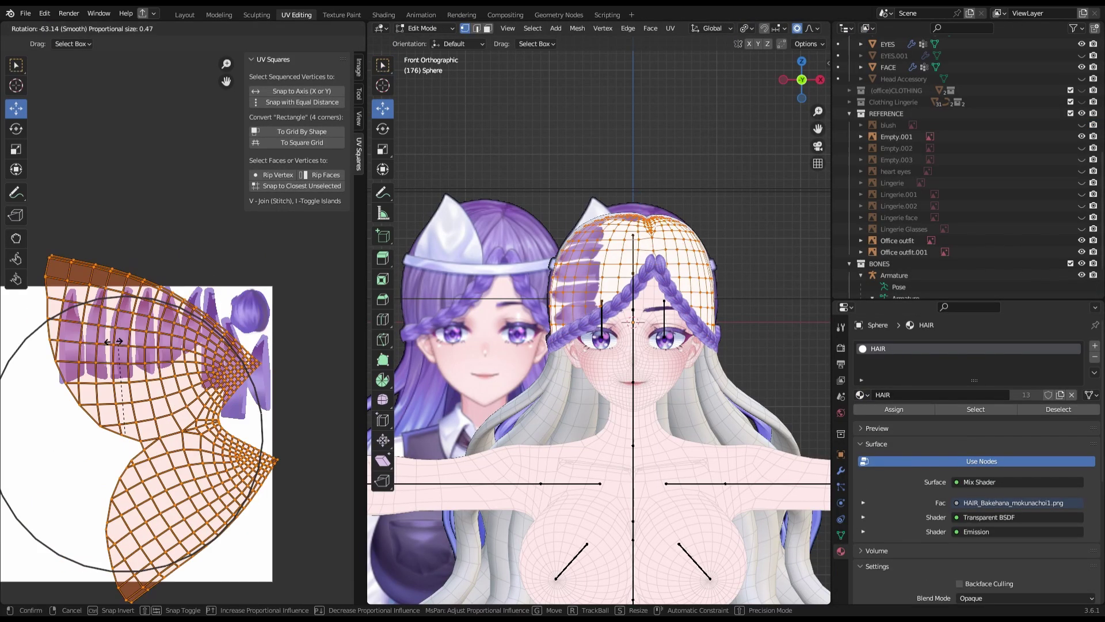
{"action": "left_click", "coordinate": [274, 295]}
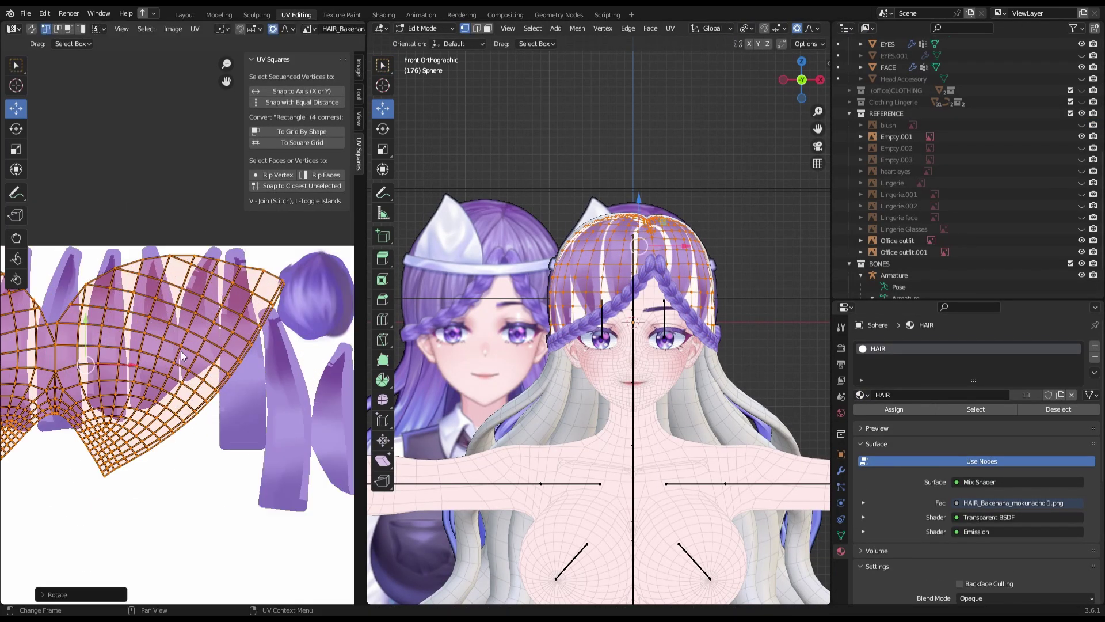
{"action": "scroll", "coordinate": [274, 295], "scroll_direction": "up", "scroll_amount": 5}
{"action": "middle_click_drag", "start_coordinate": [633, 288], "coordinate": [795, 173]}
{"action": "scroll", "coordinate": [797, 34], "scroll_direction": "down", "scroll_amount": 3}
{"action": "left_click", "coordinate": [599, 342]}
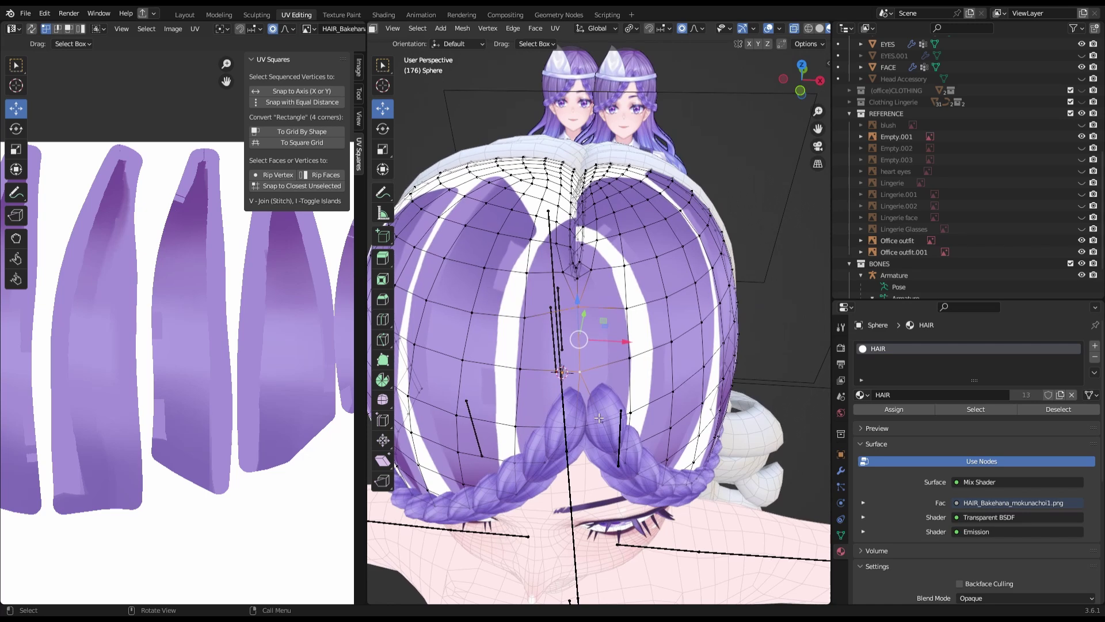
- Mark seams on the hair cap, re-unwrap it, and place the new UV islands
{"action": "middle_click_drag", "start_coordinate": [617, 353], "coordinate": [614, 274]}
{"action": "left_click", "coordinate": [677, 380]}
{"action": "key", "text": "u"}
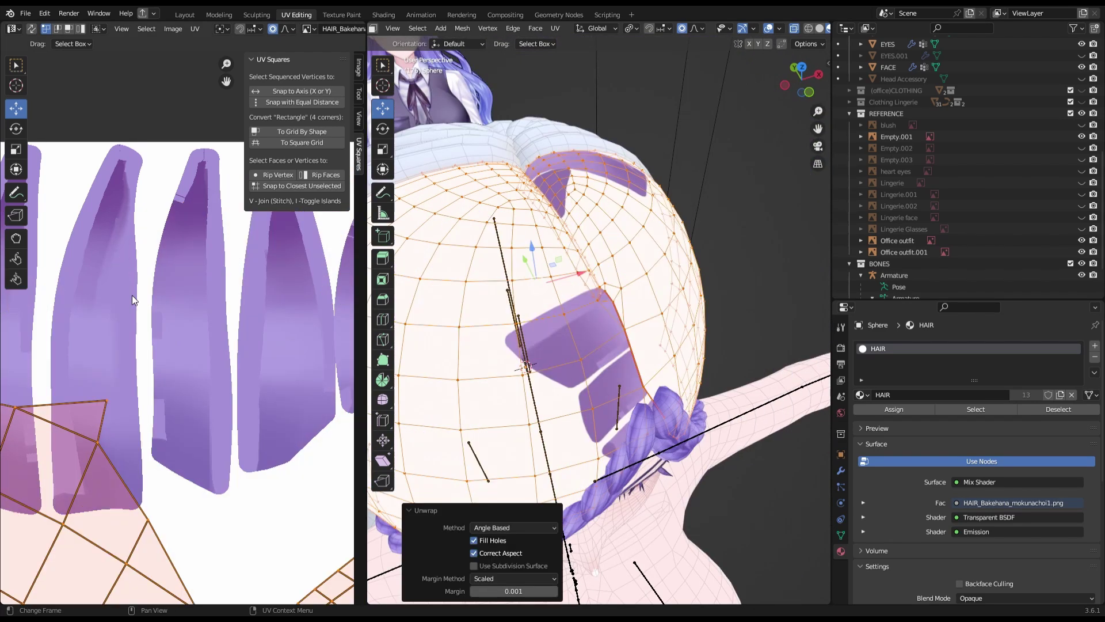
{"action": "key", "text": "g"}
{"action": "left_click", "coordinate": [245, 293]}
- Shrink and reposition the right-hand UV island with soft falloff
{"action": "key", "text": "s"}
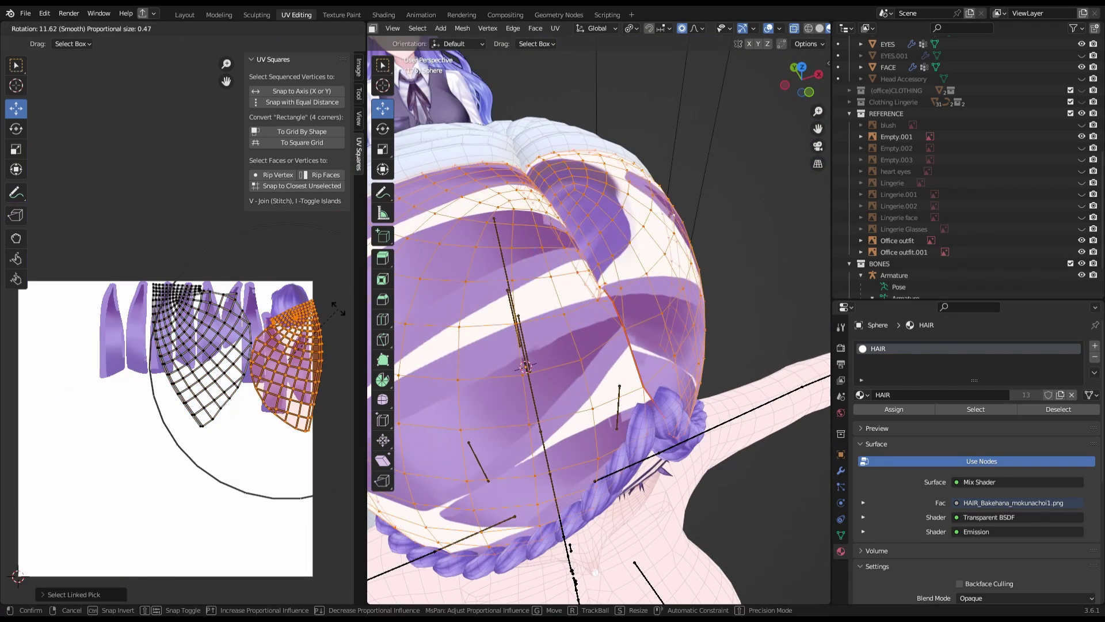
{"action": "left_click", "coordinate": [327, 343]}
{"action": "key", "text": "g"}
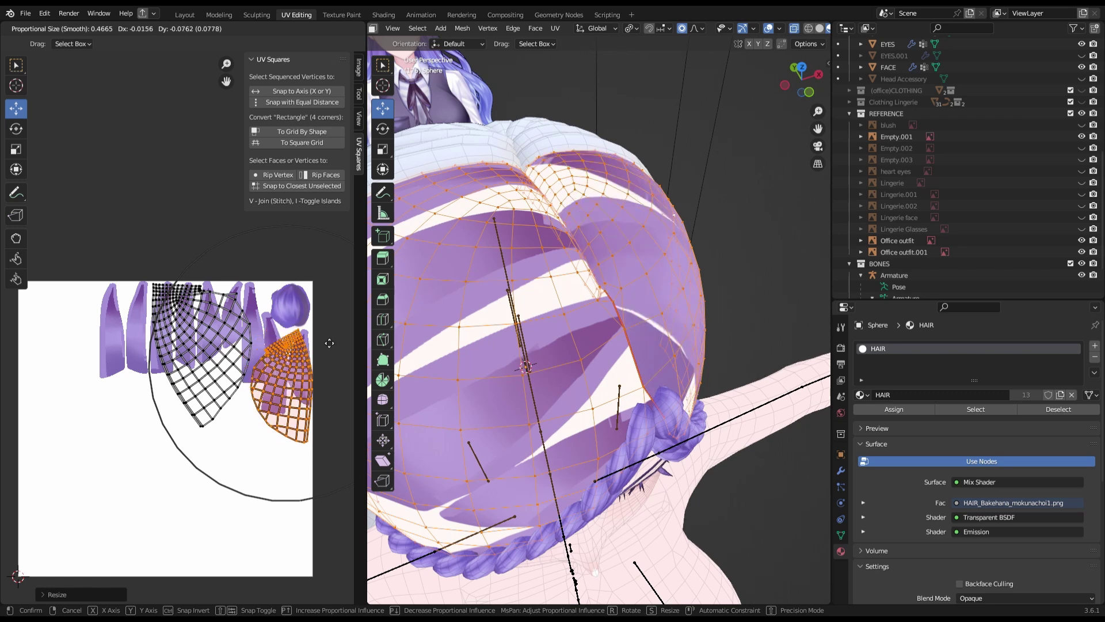
{"action": "left_click", "coordinate": [329, 343]}
{"action": "key", "text": "s"}
{"action": "left_click", "coordinate": [285, 296]}
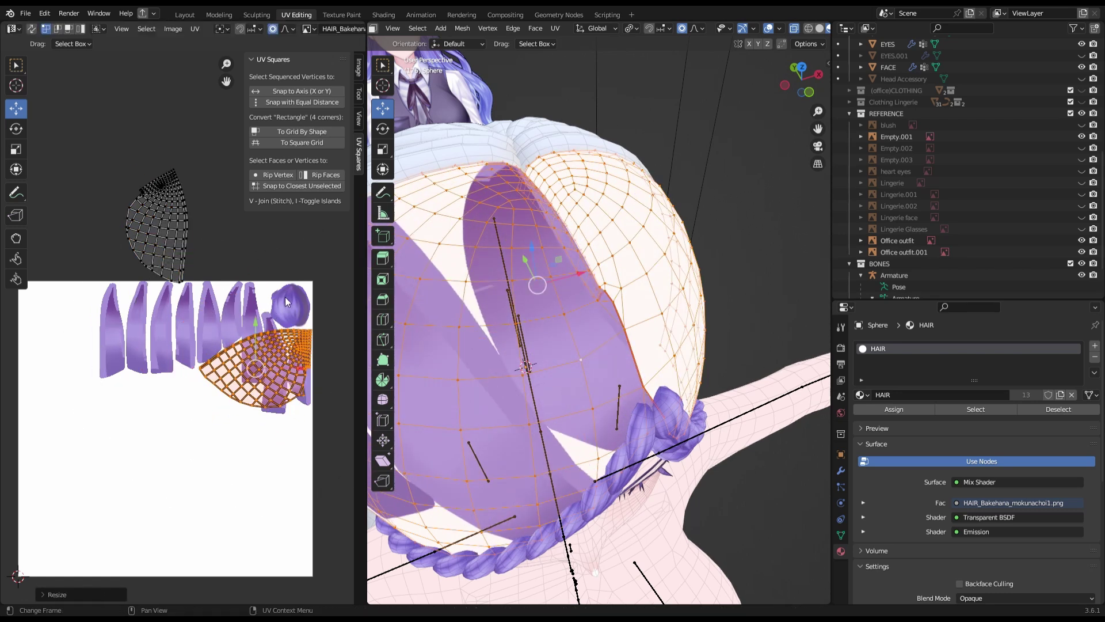
- Move the upper-left island to the top-left, then undo the island edits and return to Texture Paint
{"action": "left_click", "coordinate": [189, 247]}
{"action": "key", "text": "g"}
{"action": "left_click", "coordinate": [255, 331]}
{"action": "scroll", "coordinate": [255, 331], "scroll_direction": "up", "scroll_amount": 2}
{"action": "scroll", "coordinate": [253, 377], "scroll_direction": "up", "scroll_amount": 1}
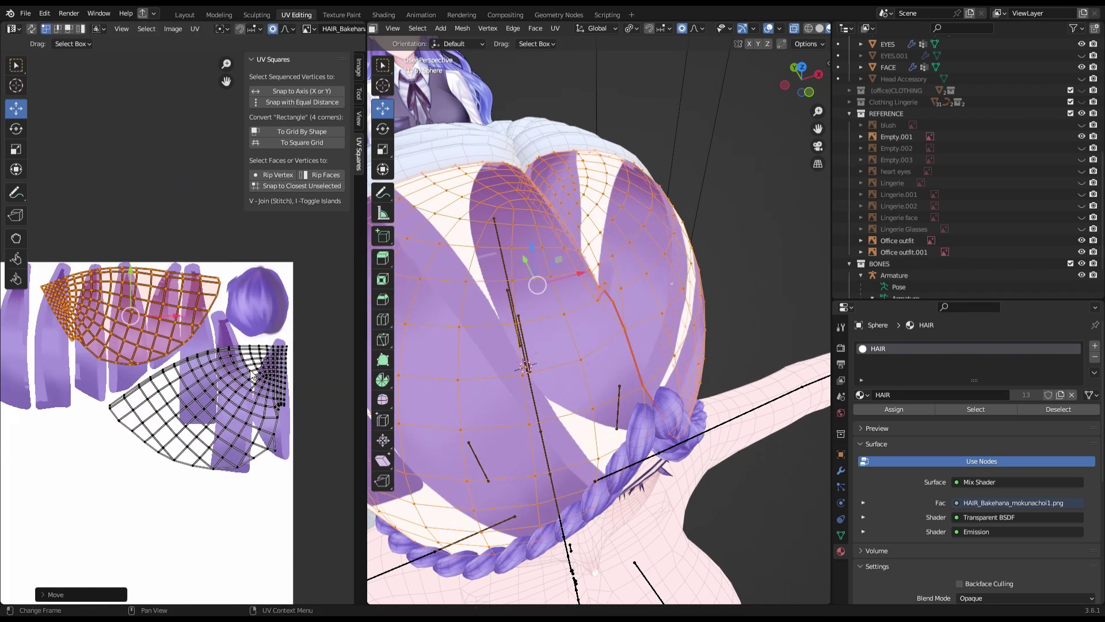
{"action": "key", "text": "ctrl+z"}
{"action": "key", "text": "ctrl+z"}
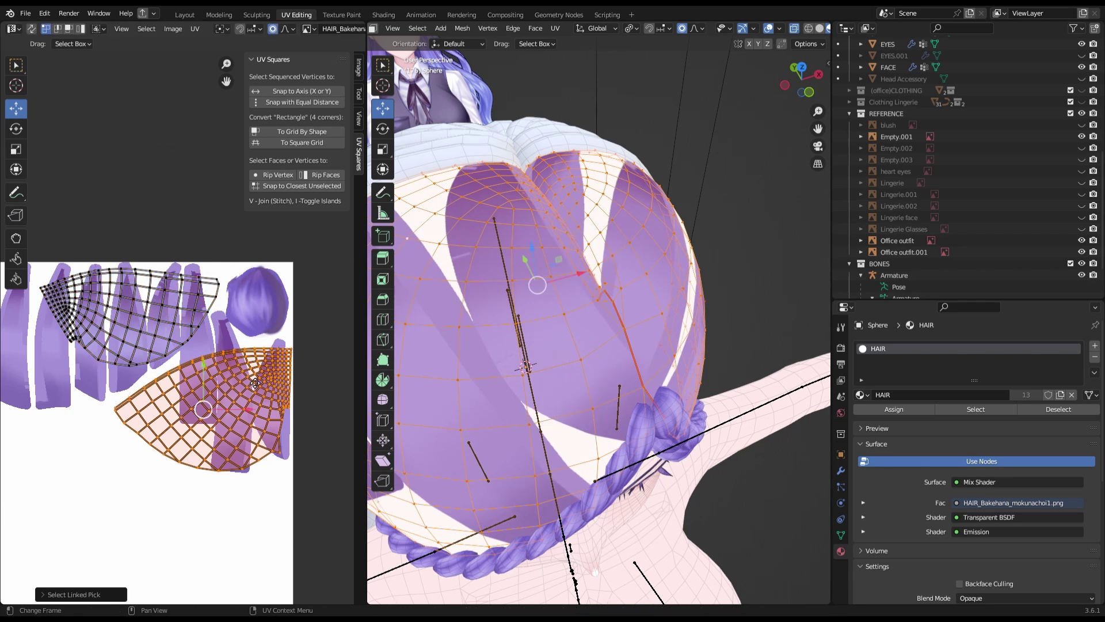
{"action": "key", "text": "ctrl+Page_Down"}
- Sample white and paint it over the purple strands in the hair texture
{"action": "key", "text": "s"}
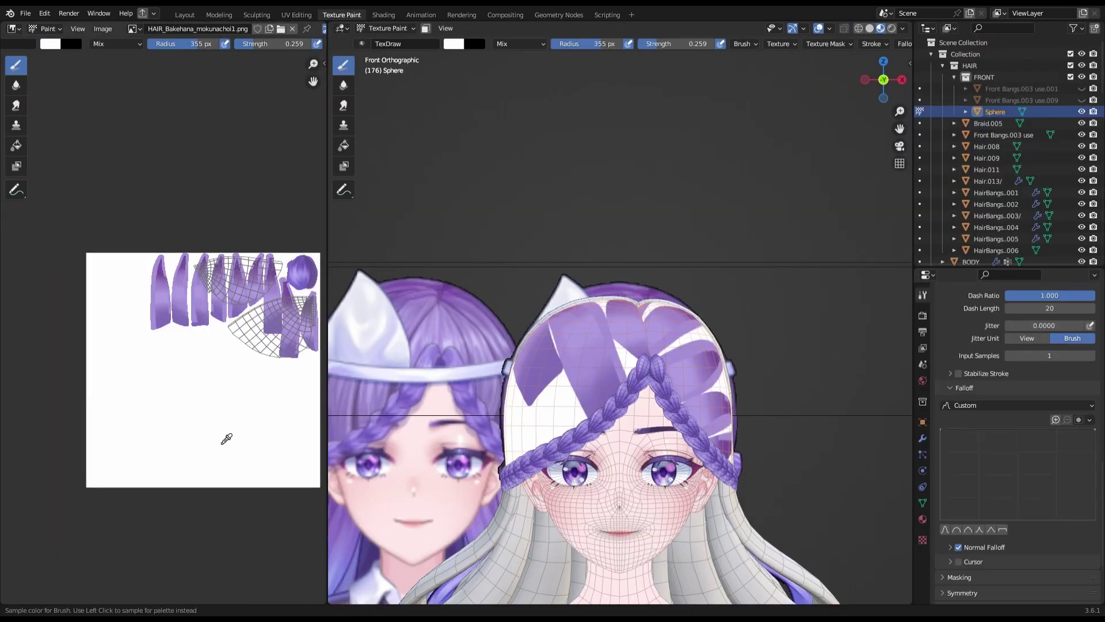
{"action": "left_click", "coordinate": [255, 275]}
{"action": "scroll", "coordinate": [255, 274], "scroll_direction": "up", "scroll_amount": 2}
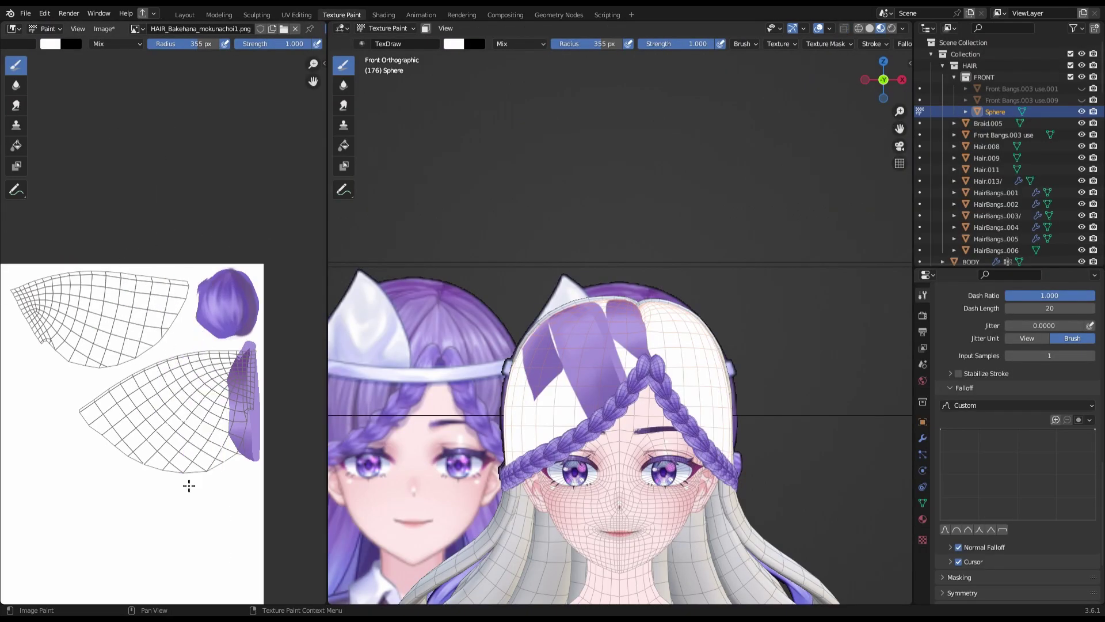
{"action": "scroll", "coordinate": [375, 57], "scroll_direction": "down", "scroll_amount": 3}
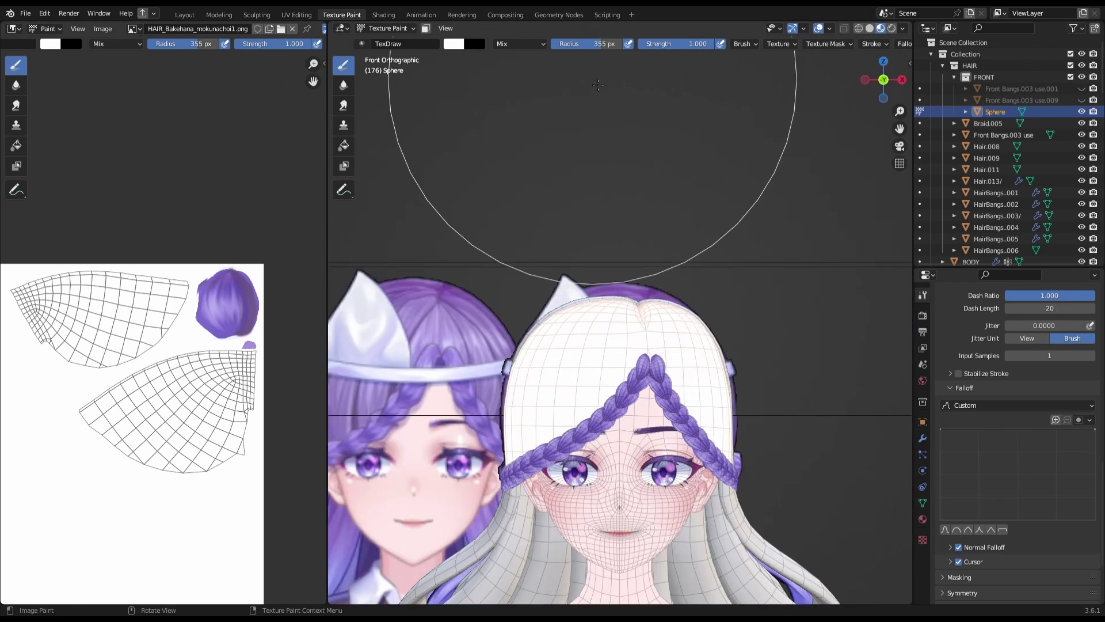
- Frame the head in side views while switching between Object and Sculpt modes
{"action": "left_click", "coordinate": [902, 80]}
{"action": "key", "text": "ctrl+Tab"}
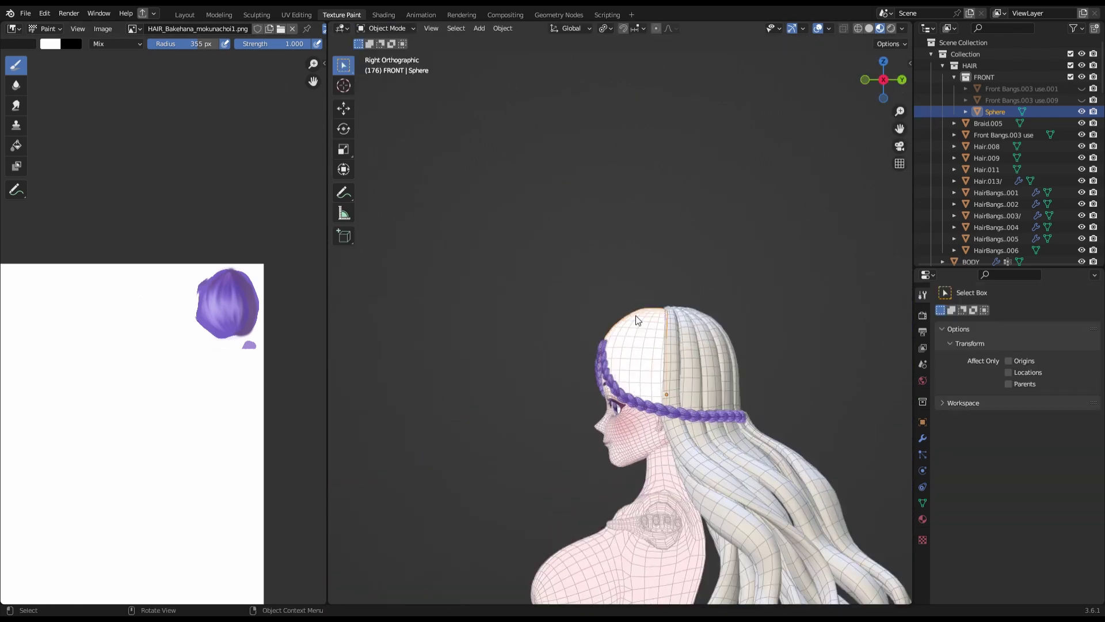
{"action": "scroll", "coordinate": [636, 315], "scroll_direction": "up", "scroll_amount": 3}
{"action": "middle_click_drag", "start_coordinate": [685, 257], "coordinate": [609, 235]}
{"action": "left_click", "coordinate": [902, 80]}
{"action": "key", "text": "ctrl+Tab"}
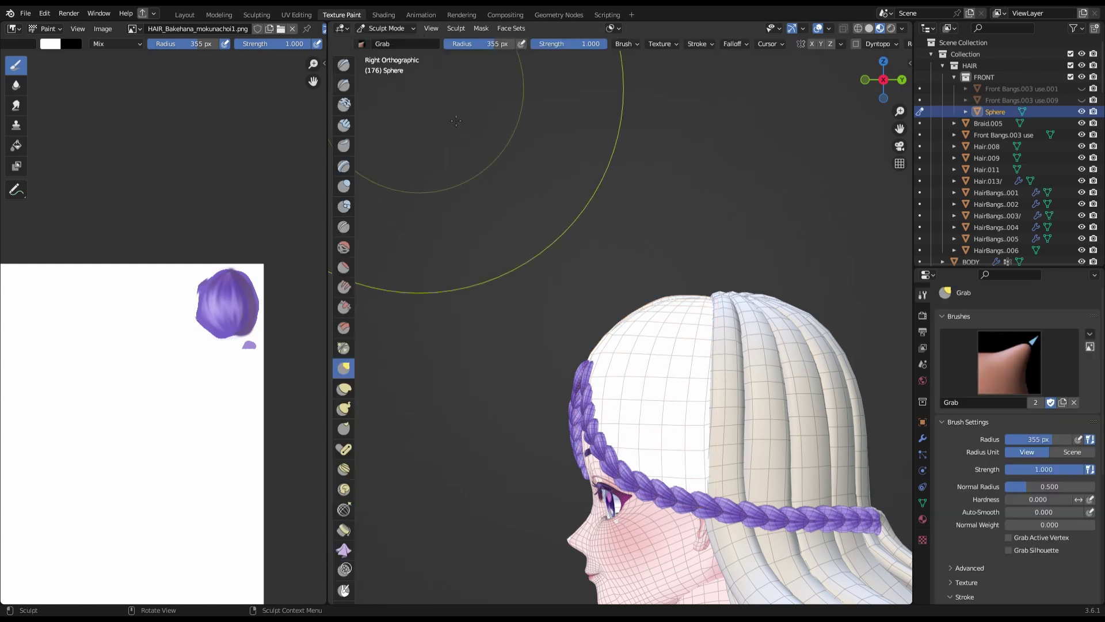
{"action": "scroll", "coordinate": [637, 320], "scroll_direction": "up", "scroll_amount": 2}
{"action": "middle_click_drag", "start_coordinate": [646, 313], "coordinate": [748, 296], "text": "shift"}
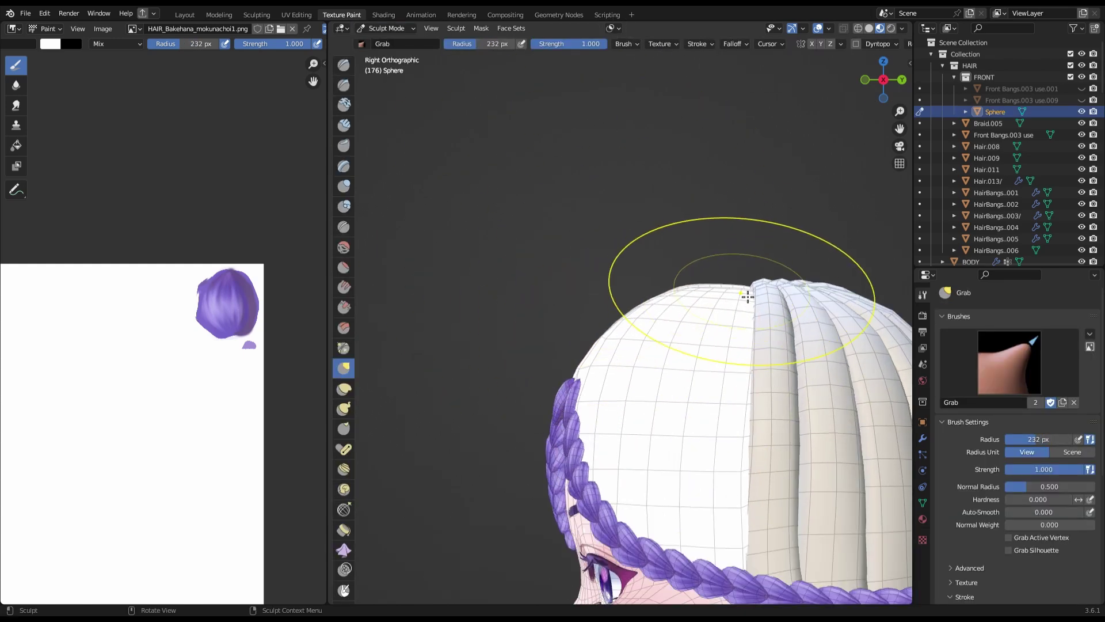
{"action": "left_click", "coordinate": [884, 86]}
{"action": "scroll", "coordinate": [520, 427], "scroll_direction": "down", "scroll_amount": 3}
{"action": "scroll", "coordinate": [521, 428], "scroll_direction": "up", "scroll_amount": 3}
- Save the file, fill the hair cap texture with purple, and save the image
{"action": "key", "text": "ctrl+s"}
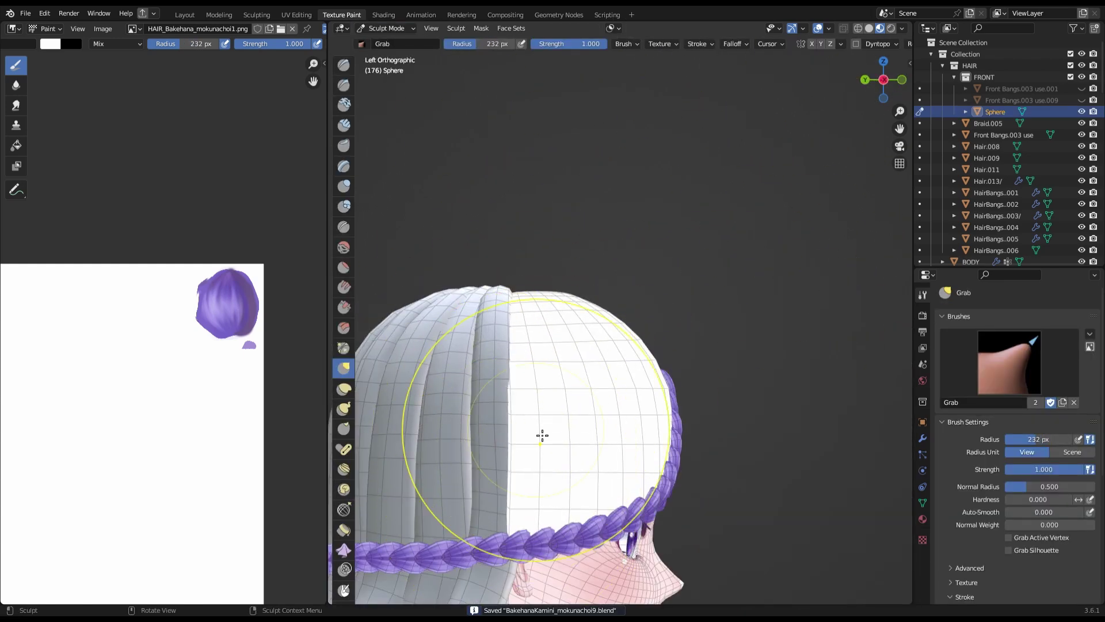
{"action": "key", "text": "KP_1"}
{"action": "key", "text": "Tab"}
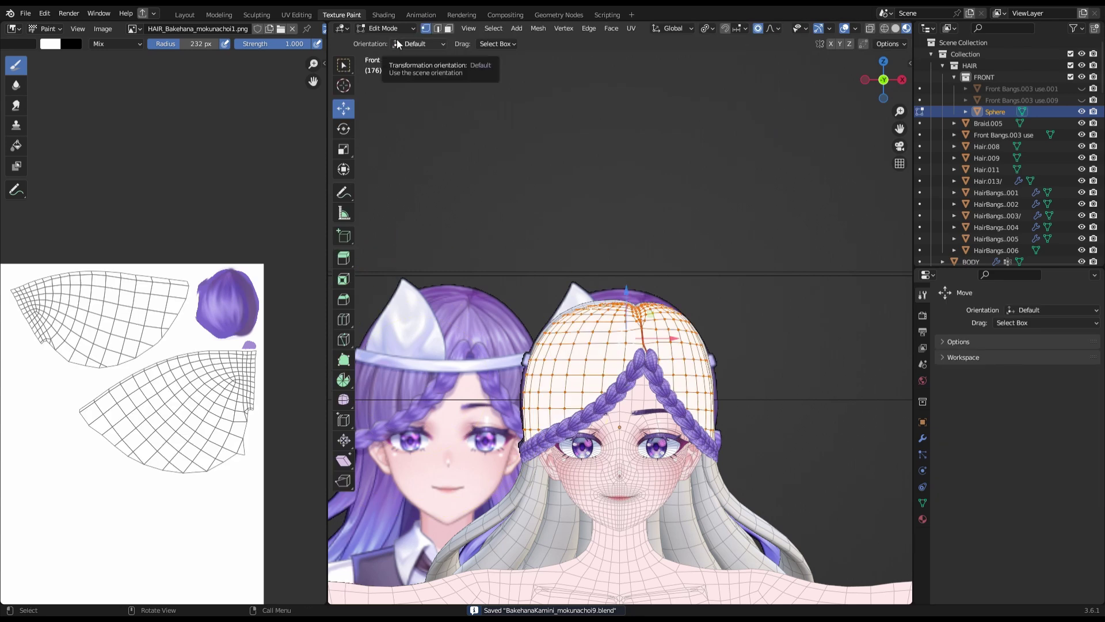
{"action": "key", "text": "Tab"}
{"action": "left_click", "coordinate": [651, 370]}
{"action": "key", "text": "alt+s"}
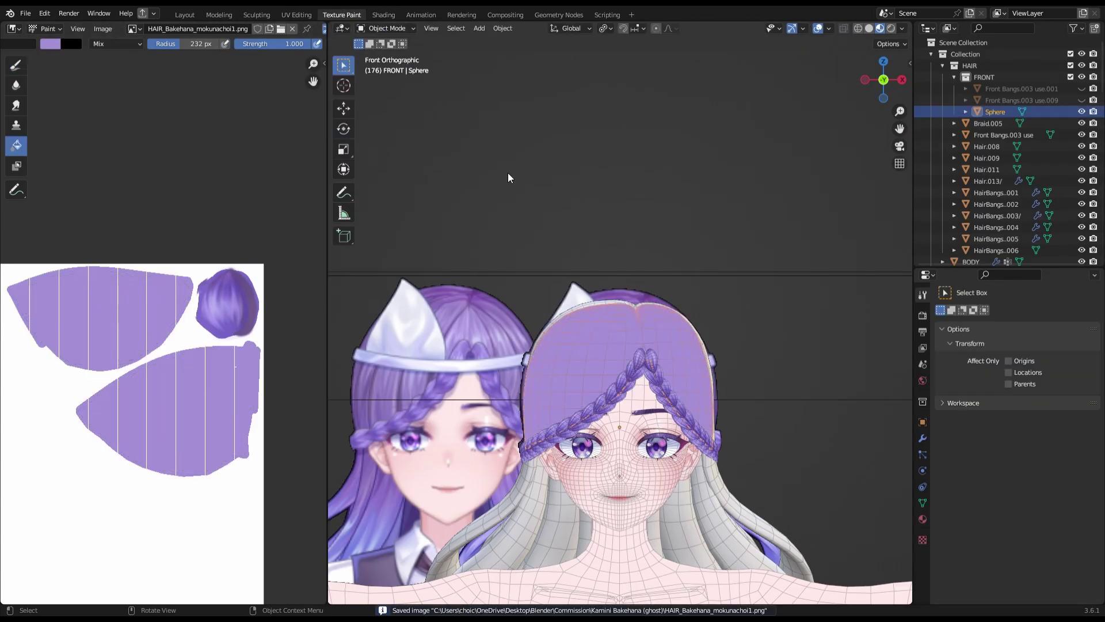
- Return to sculpting and orbit to check the back and sides of the head
{"action": "key", "text": "Tab"}
{"action": "scroll", "coordinate": [642, 377], "scroll_direction": "up", "scroll_amount": 2}
{"action": "scroll", "coordinate": [614, 354], "scroll_direction": "down", "scroll_amount": 3}
{"action": "scroll", "coordinate": [629, 308], "scroll_direction": "up", "scroll_amount": 4}
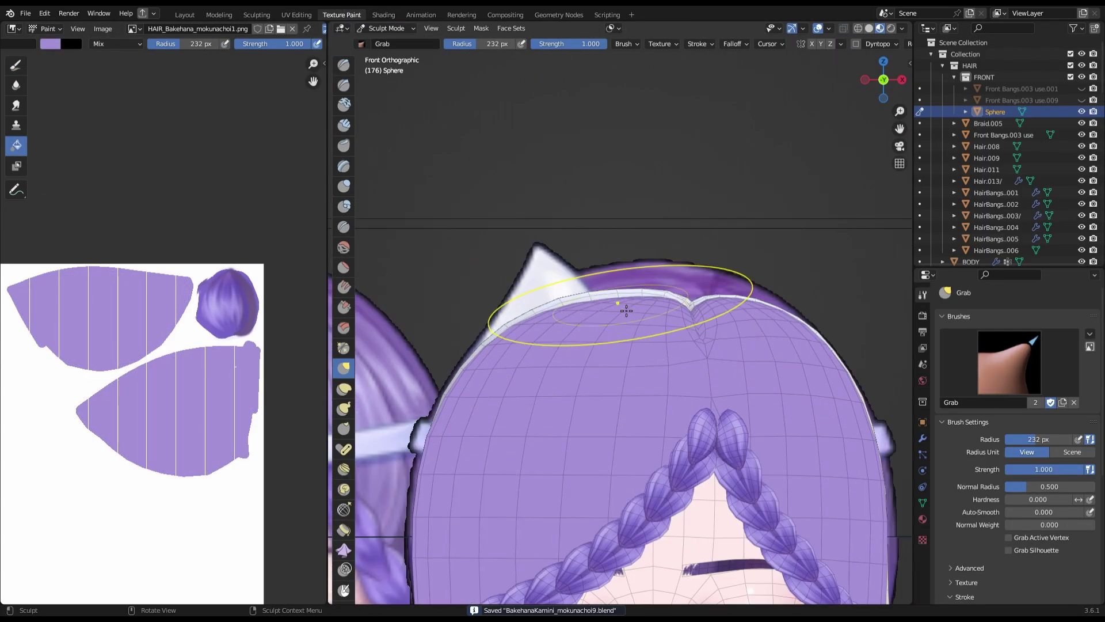
{"action": "scroll", "coordinate": [735, 253], "scroll_direction": "down", "scroll_amount": 5}
{"action": "middle_click_drag", "start_coordinate": [696, 328], "coordinate": [806, 201]}
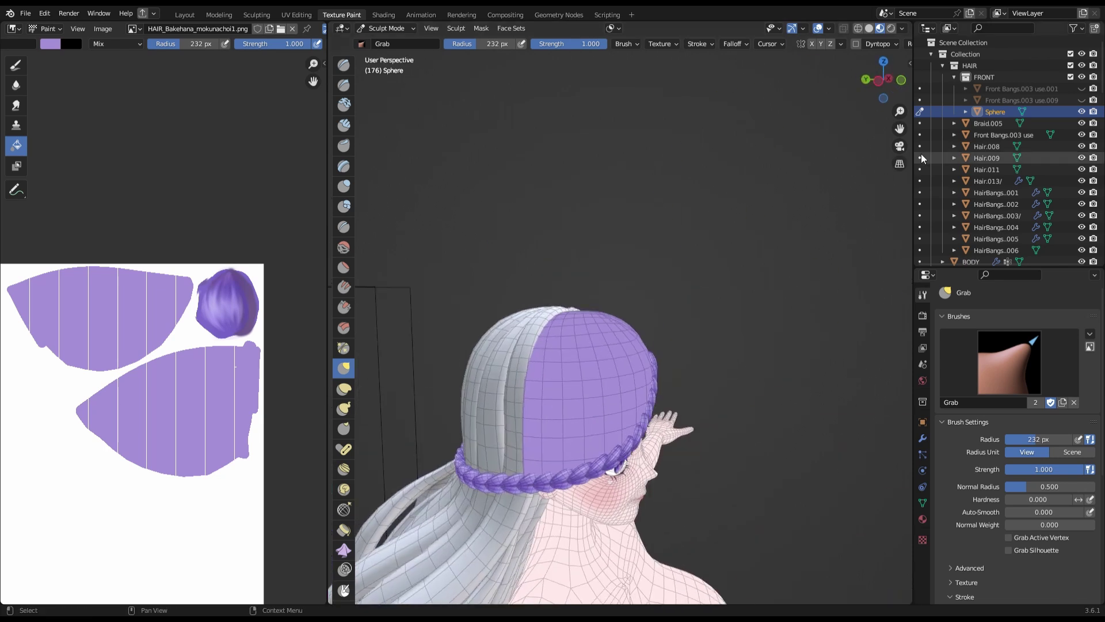
{"action": "left_click", "coordinate": [895, 80]}
{"action": "left_click", "coordinate": [901, 80]}
- Save the blend file and orbit around the head to review the purple cap
{"action": "scroll", "coordinate": [881, 78], "scroll_direction": "up", "scroll_amount": 2}
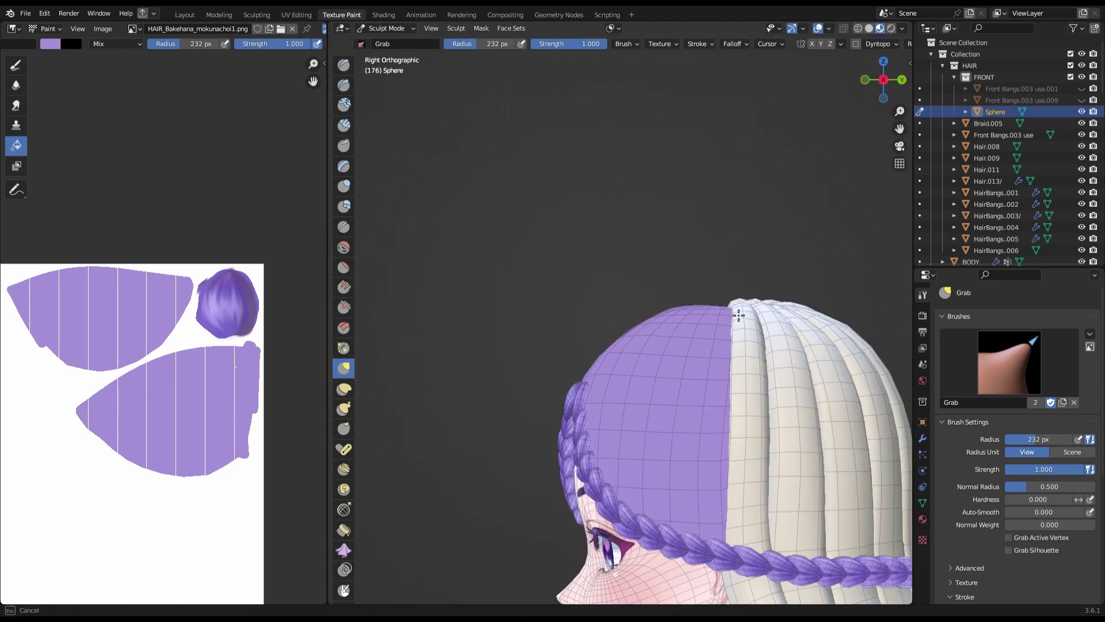
{"action": "scroll", "coordinate": [684, 328], "scroll_direction": "up", "scroll_amount": 2}
{"action": "scroll", "coordinate": [889, 90], "scroll_direction": "down", "scroll_amount": 2}
{"action": "scroll", "coordinate": [648, 345], "scroll_direction": "up", "scroll_amount": 2}
{"action": "key", "text": "ctrl+s"}
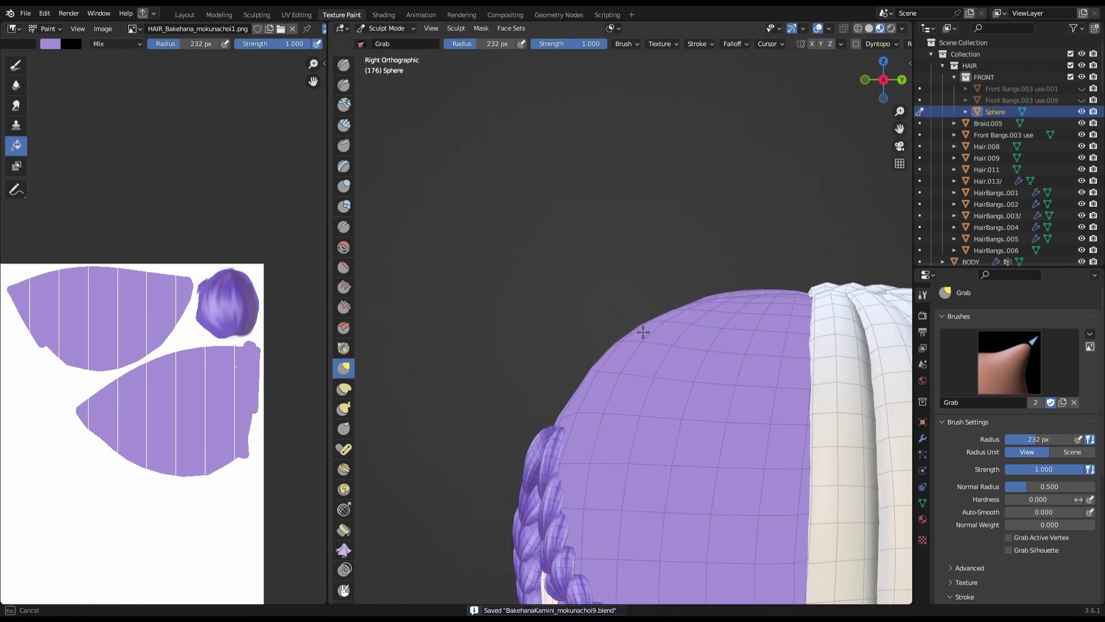
{"action": "middle_click_drag", "start_coordinate": [643, 332], "coordinate": [680, 343]}
{"action": "middle_click_drag", "start_coordinate": [854, 187], "coordinate": [711, 342]}
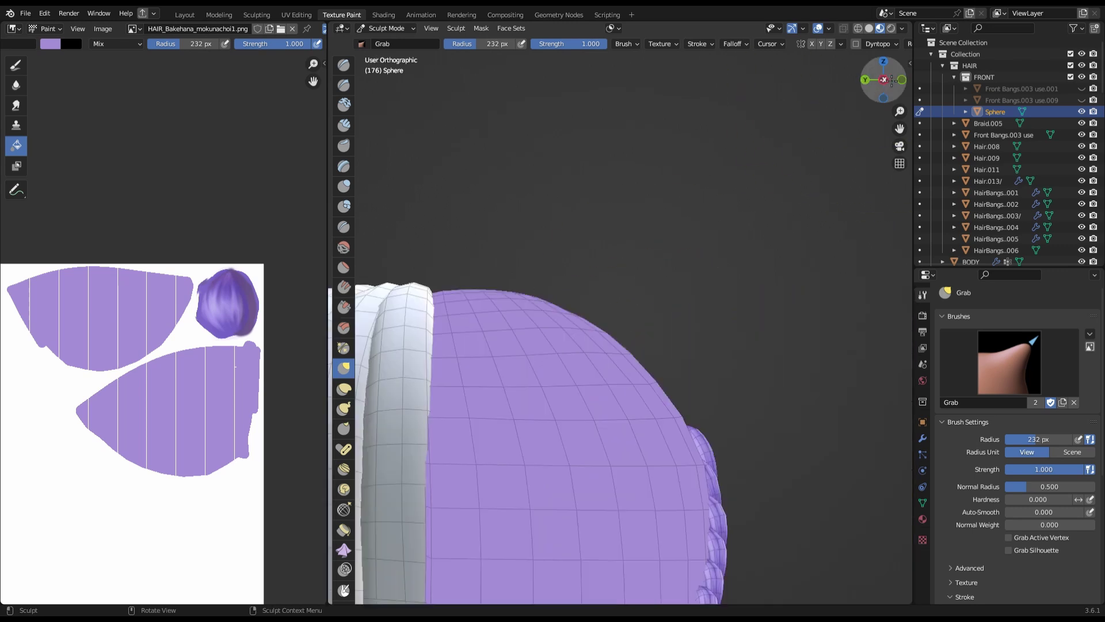
{"action": "middle_click_drag", "start_coordinate": [593, 329], "coordinate": [813, 173]}
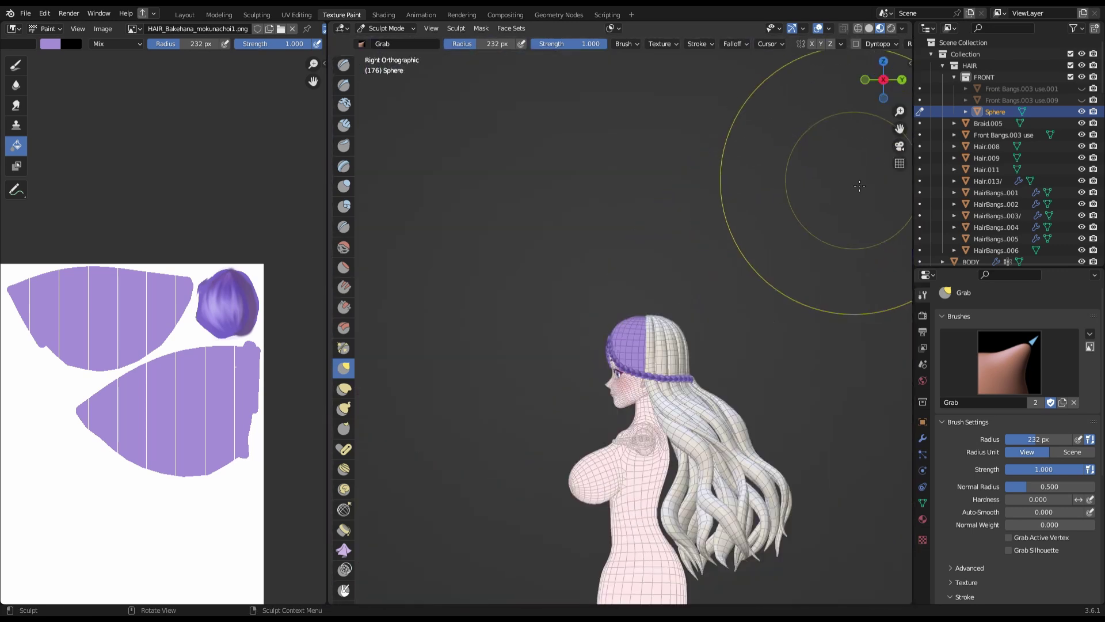
{"action": "scroll", "coordinate": [572, 246], "scroll_direction": "up", "scroll_amount": 3}
{"action": "scroll", "coordinate": [814, 136], "scroll_direction": "down", "scroll_amount": 1}
{"action": "scroll", "coordinate": [574, 298], "scroll_direction": "up", "scroll_amount": 1}
- In Object Mode, rename the Sphere object to BANGS in the Outliner
{"action": "scroll", "coordinate": [575, 298], "scroll_direction": "down", "scroll_amount": 2}
{"action": "left_click", "coordinate": [384, 28]}
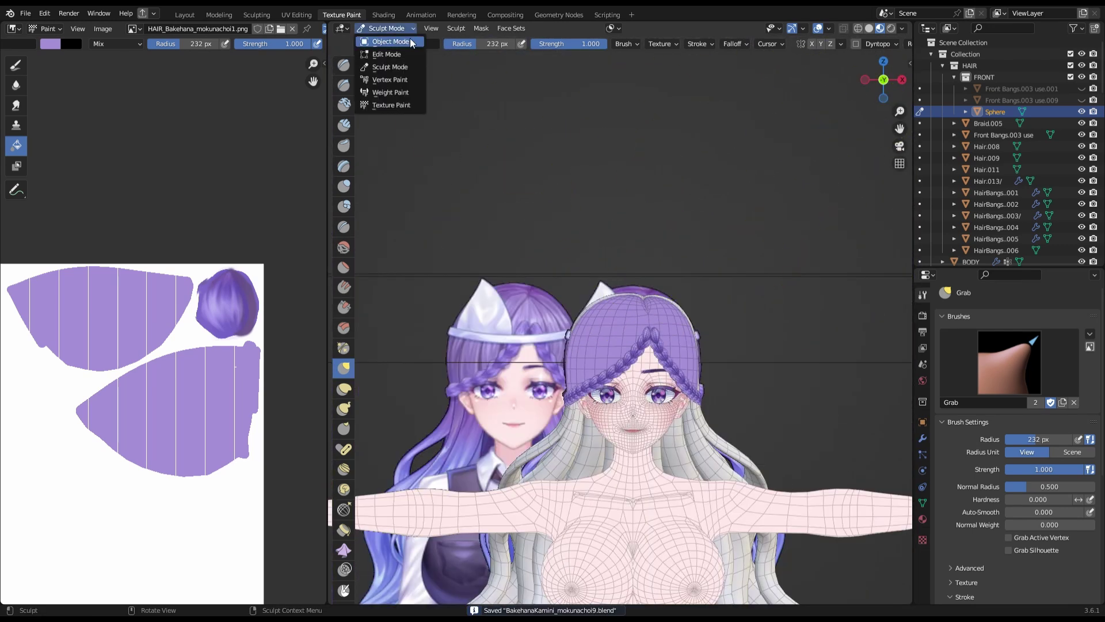
{"action": "double_click", "coordinate": [995, 111]}
{"action": "type", "text": "BANGS"}
{"action": "key", "text": "Return"}
- Enter Texture Paint mode, pick purple as the paint colour, and save the file
{"action": "left_click", "coordinate": [389, 26]}
{"action": "left_click", "coordinate": [392, 107]}
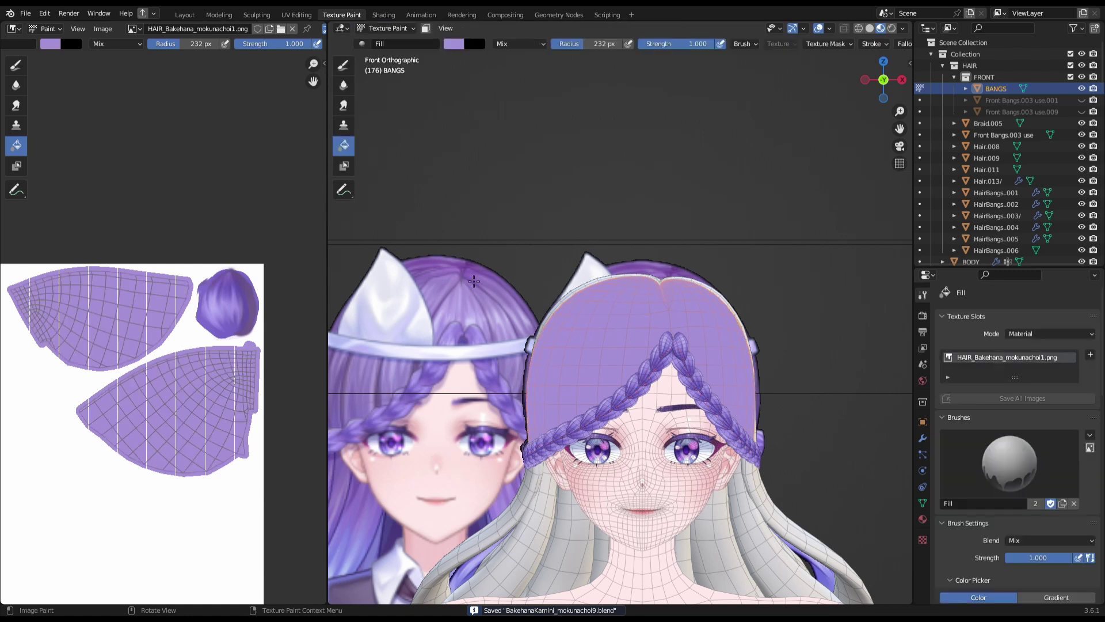
{"action": "mouse_move", "coordinate": [633, 288]}
{"action": "middle_mouse_down"}
{"action": "mouse_move", "coordinate": [717, 348]}
{"action": "mouse_move", "coordinate": [719, 398]}
{"action": "mouse_move", "coordinate": [698, 289]}
{"action": "middle_mouse_up"}
{"action": "scroll", "coordinate": [998, 522], "scroll_direction": "down", "scroll_amount": 10}
{"action": "scroll", "coordinate": [997, 522], "scroll_direction": "down", "scroll_amount": 1}
{"action": "key", "text": "s"}
{"action": "scroll", "coordinate": [719, 398], "scroll_direction": "down", "scroll_amount": 3}
{"action": "key", "text": "ctrl+s"}
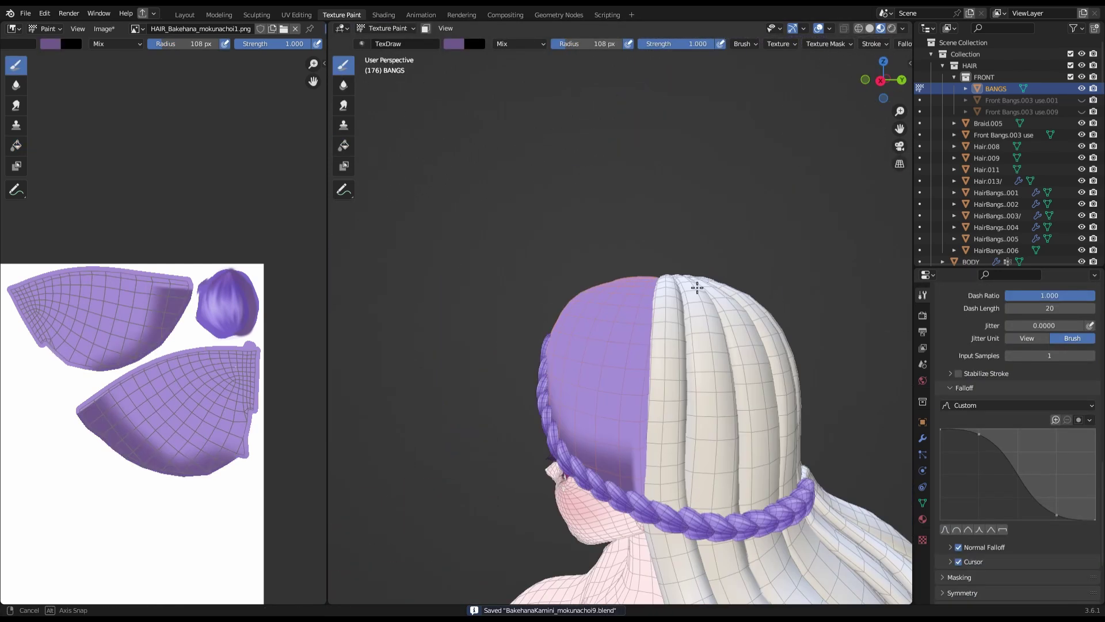
- Paint darker shading on the cap from front and side views and save the hair image
{"action": "key", "text": "KP_1"}
{"action": "mouse_move", "coordinate": [422, 377]}
{"action": "middle_mouse_down"}
{"action": "mouse_move", "coordinate": [681, 428]}
{"action": "mouse_move", "coordinate": [795, 222]}
{"action": "mouse_move", "coordinate": [624, 281]}
{"action": "middle_mouse_up"}
{"action": "key", "text": "KP_1"}
{"action": "scroll", "coordinate": [580, 284], "scroll_direction": "up", "scroll_amount": 2}
{"action": "key", "text": "alt+s"}
{"action": "key", "text": "KP_1"}
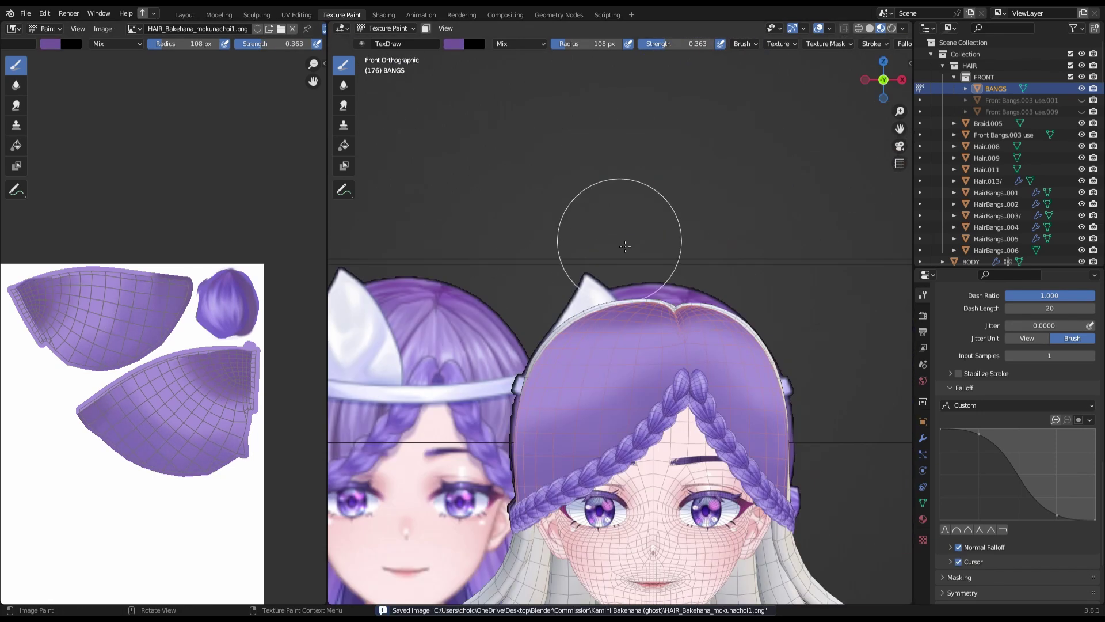
{"action": "middle_click_drag", "start_coordinate": [599, 234], "coordinate": [704, 326]}
{"action": "key", "text": "KP_1"}
- Paint lighter purple shading, save the hair image, and turn off the wireframe overlay
{"action": "key", "text": "s"}
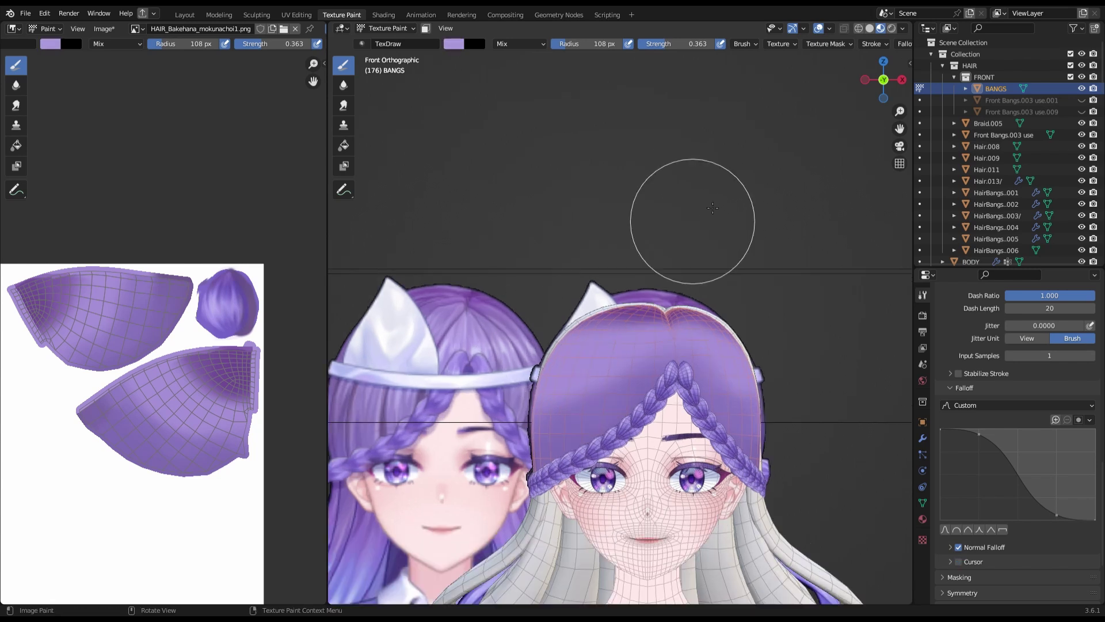
{"action": "mouse_move", "coordinate": [674, 217]}
{"action": "middle_mouse_down"}
{"action": "mouse_move", "coordinate": [686, 346]}
{"action": "mouse_move", "coordinate": [725, 368]}
{"action": "middle_mouse_up"}
{"action": "key", "text": "KP_1"}
{"action": "mouse_move", "coordinate": [599, 365]}
{"action": "middle_mouse_down"}
{"action": "mouse_move", "coordinate": [533, 402]}
{"action": "mouse_move", "coordinate": [494, 407]}
{"action": "mouse_move", "coordinate": [772, 382]}
{"action": "mouse_move", "coordinate": [748, 345]}
{"action": "middle_mouse_up"}
{"action": "key", "text": "KP_7"}
{"action": "key", "text": "KP_1"}
{"action": "key", "text": "alt+s"}
{"action": "left_click", "coordinate": [818, 28]}
{"action": "scroll", "coordinate": [740, 198], "scroll_direction": "up", "scroll_amount": 2}
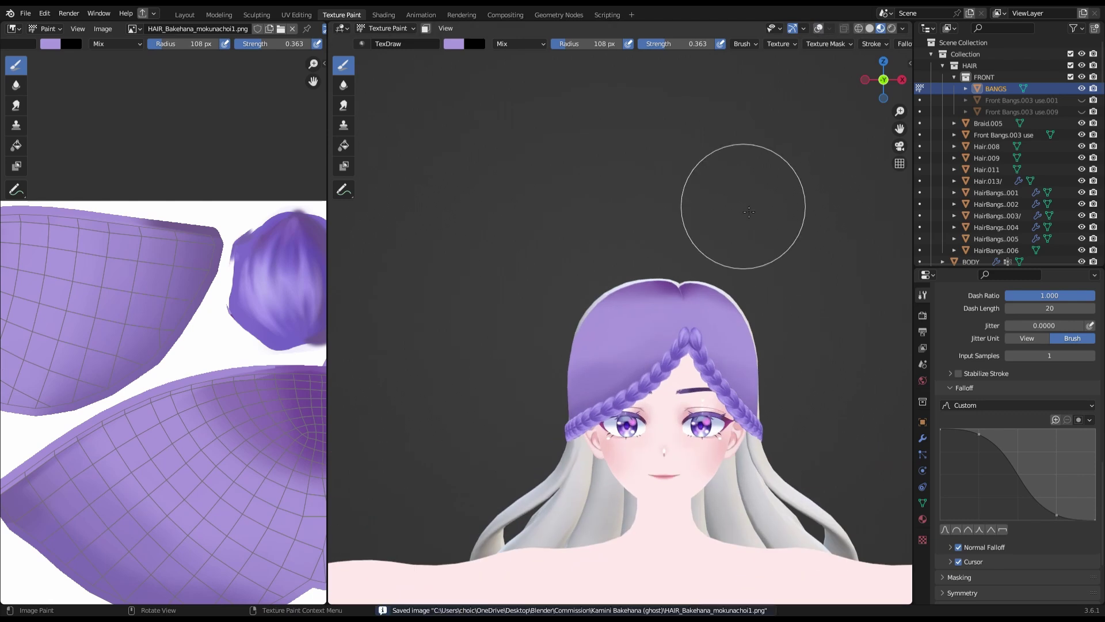
{"action": "scroll", "coordinate": [740, 197], "scroll_direction": "up", "scroll_amount": 2}
{"action": "key", "text": "ctrl+Page_Down"}
- Create the blank Untitled.010 image texture, then return to painting with the Draw brush
{"action": "key", "text": "Return"}
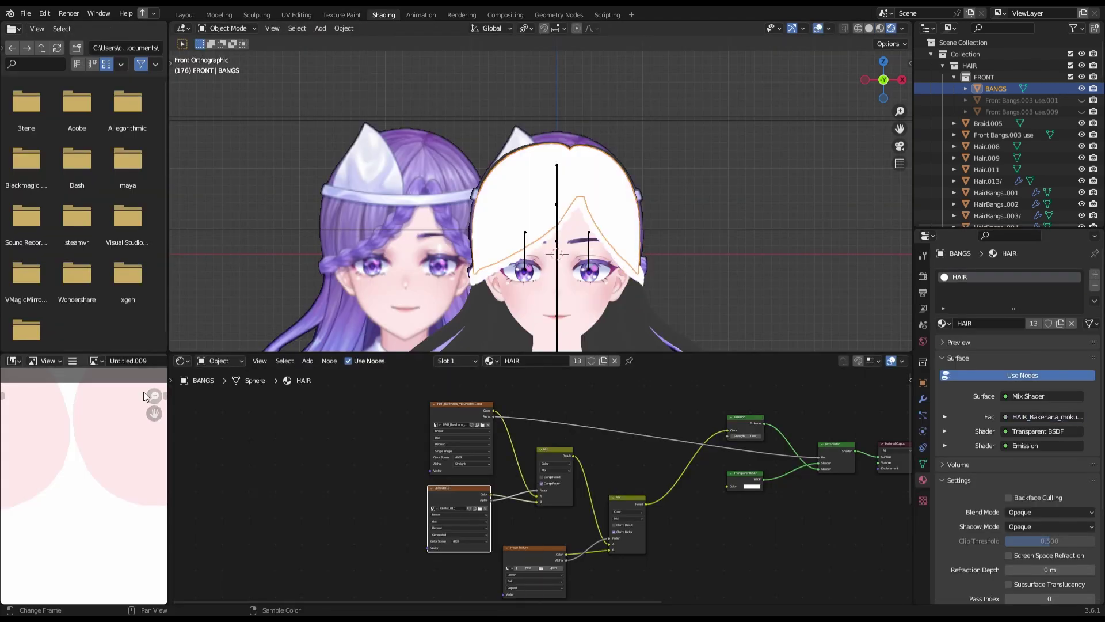
{"action": "left_click", "coordinate": [158, 434]}
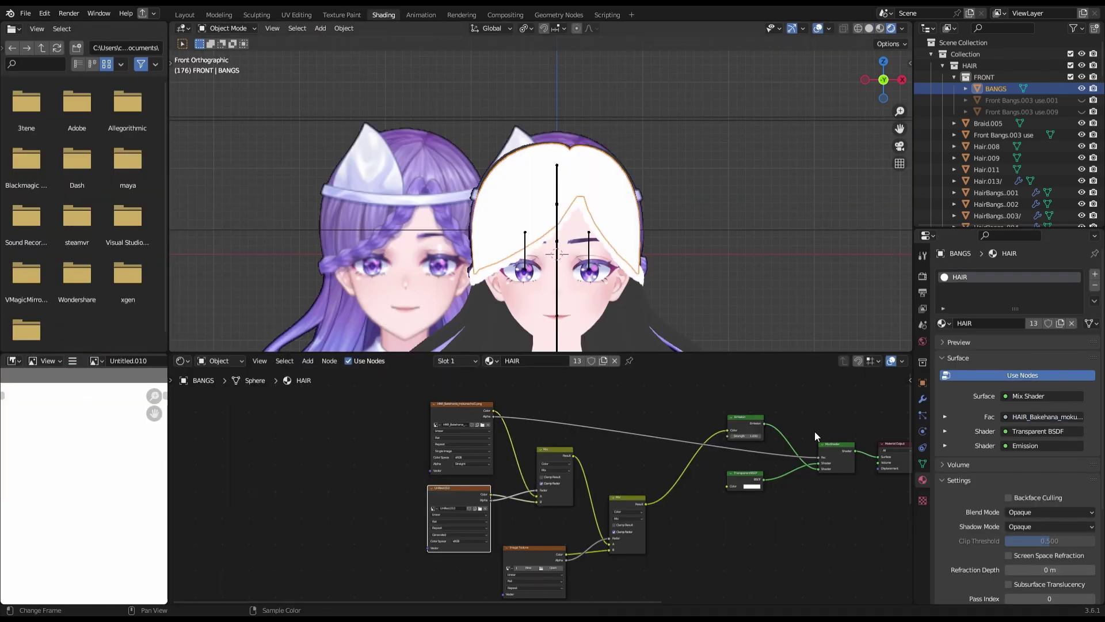
{"action": "left_click", "coordinate": [342, 15]}
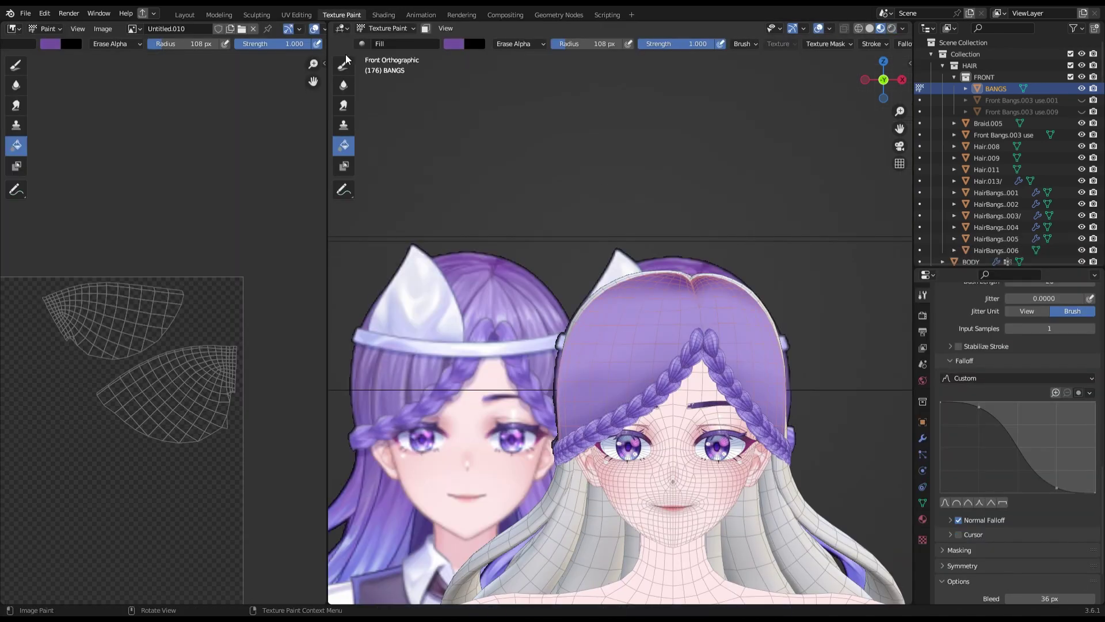
{"action": "left_click", "coordinate": [344, 63]}
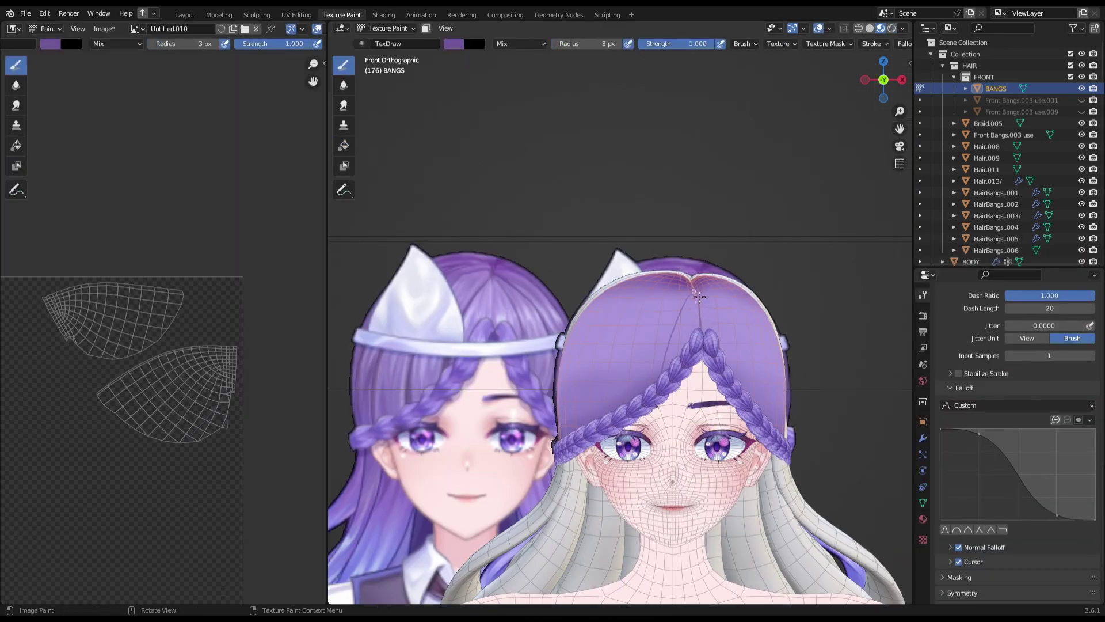
- Paint the bangs from several angles, save the hair image, and hide overlays to preview
{"action": "middle_click_drag", "start_coordinate": [596, 441], "coordinate": [733, 360]}
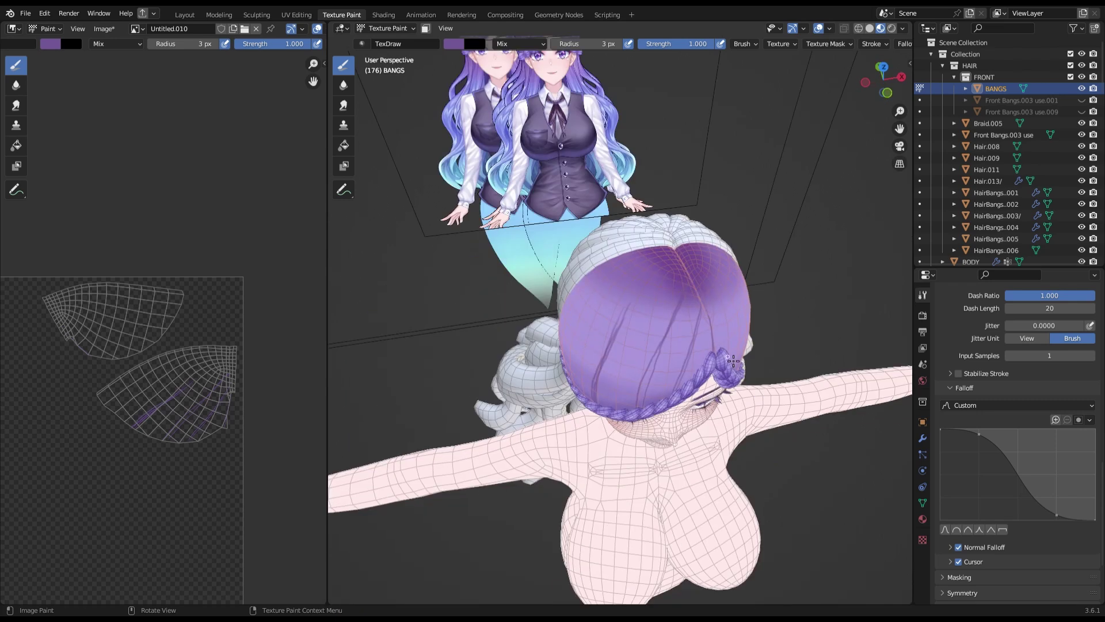
{"action": "mouse_move", "coordinate": [597, 435]}
{"action": "middle_mouse_down", "text": "alt"}
{"action": "mouse_move", "coordinate": [768, 319]}
{"action": "mouse_move", "coordinate": [785, 251]}
{"action": "middle_mouse_up", "text": "alt"}
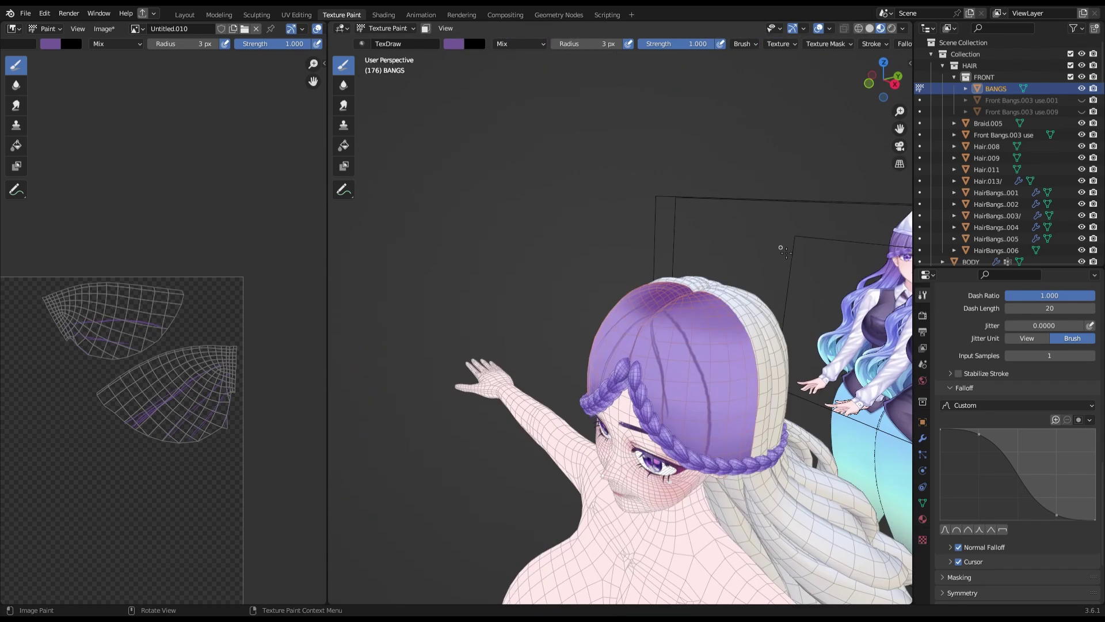
{"action": "mouse_move", "coordinate": [722, 328]}
{"action": "middle_mouse_down", "text": "alt"}
{"action": "mouse_move", "coordinate": [745, 197]}
{"action": "mouse_move", "coordinate": [629, 235]}
{"action": "middle_mouse_up", "text": "alt"}
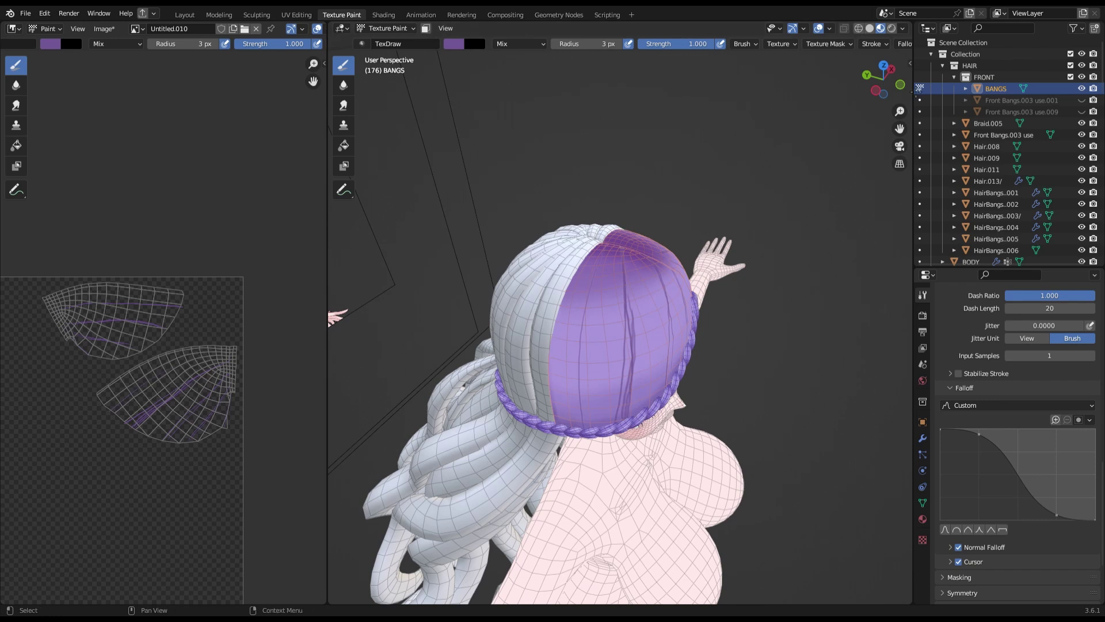
{"action": "key", "text": "KP_1"}
{"action": "key", "text": "alt+s"}
{"action": "key", "text": "shift+alt+z"}
{"action": "scroll", "coordinate": [716, 247], "scroll_direction": "up", "scroll_amount": 3}
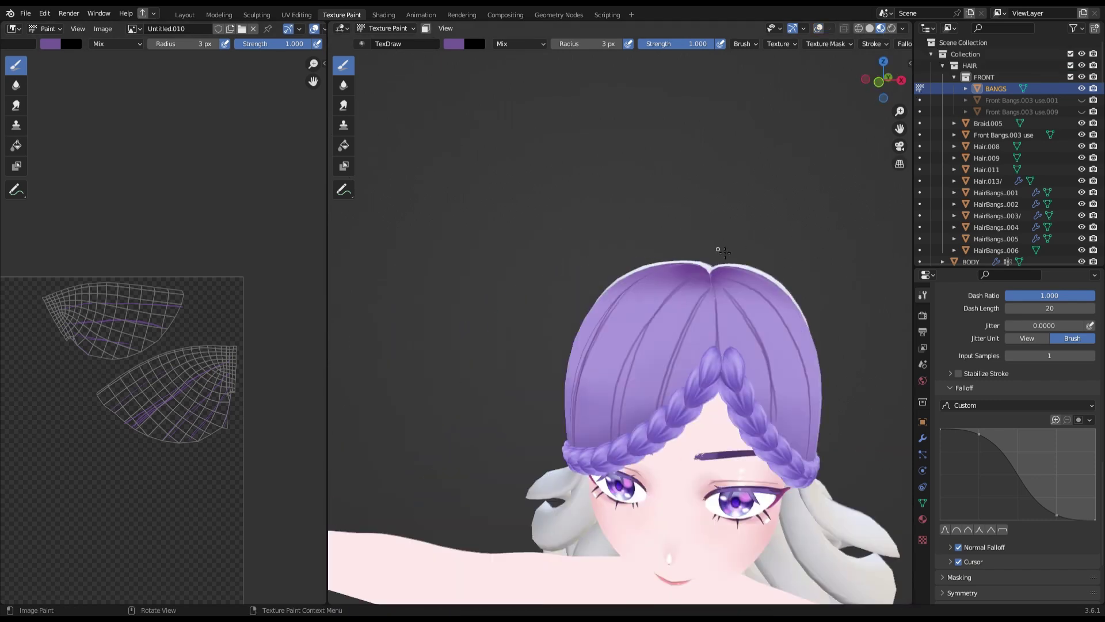
{"action": "scroll", "coordinate": [863, 227], "scroll_direction": "down", "scroll_amount": 3}
{"action": "scroll", "coordinate": [760, 302], "scroll_direction": "up", "scroll_amount": 2}
{"action": "middle_click_drag", "start_coordinate": [758, 300], "coordinate": [782, 322]}
- Set the bangs material Blend Mode to Alpha Hashed, restore overlays, and save image and project
{"action": "left_click", "coordinate": [922, 519]}
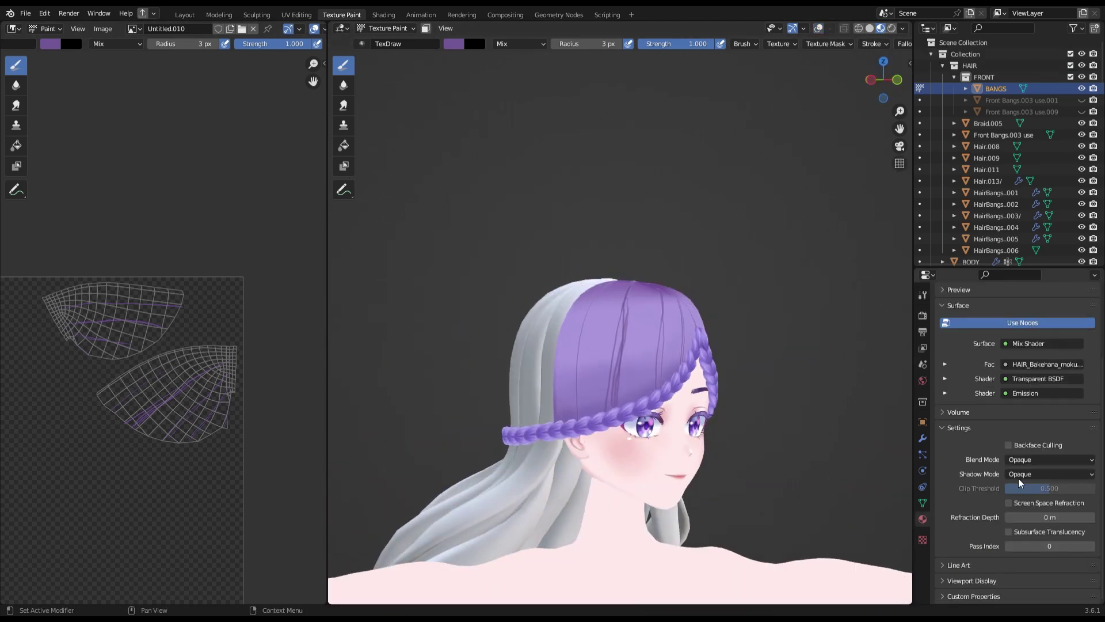
{"action": "middle_click_drag", "start_coordinate": [720, 403], "coordinate": [741, 427]}
{"action": "scroll", "coordinate": [740, 427], "scroll_direction": "down", "scroll_amount": 2}
{"action": "key", "text": "KP_1"}
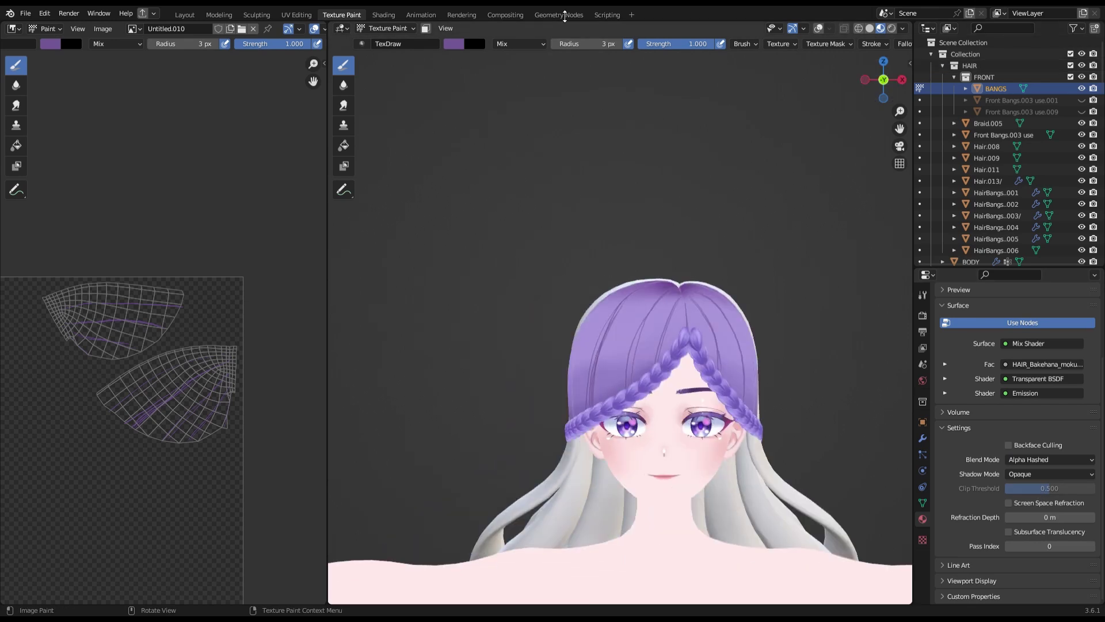
{"action": "key", "text": "shift+alt+z"}
{"action": "key", "text": "ctrl+s"}
{"action": "key", "text": "alt+s"}
{"action": "scroll", "coordinate": [651, 320], "scroll_direction": "up", "scroll_amount": 1}
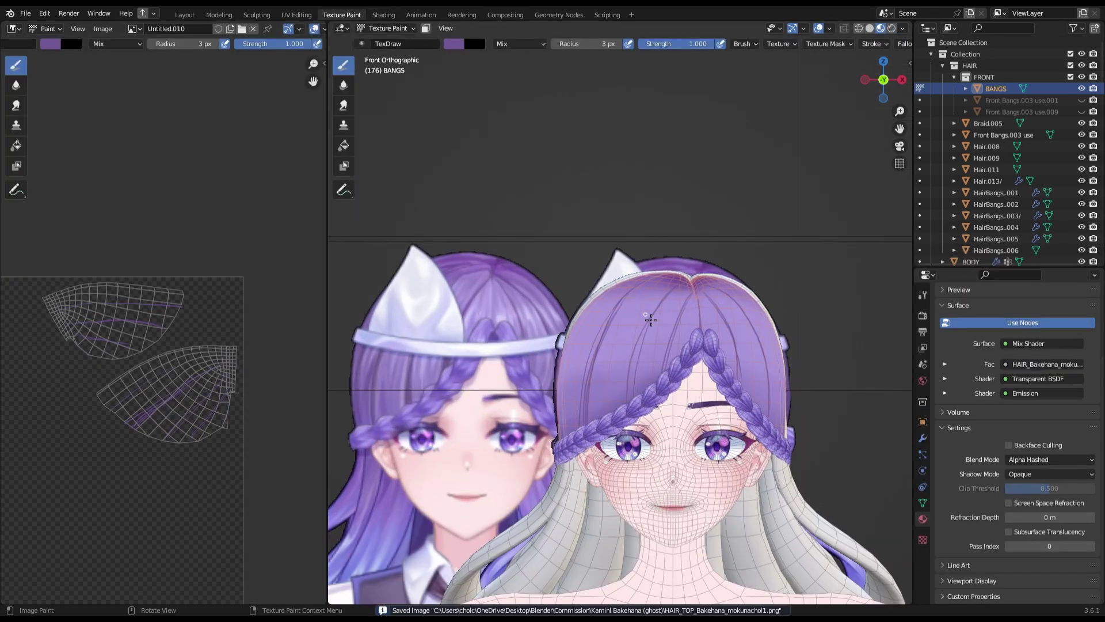
{"action": "key", "text": "ctrl+s"}
{"action": "scroll", "coordinate": [592, 426], "scroll_direction": "down", "scroll_amount": 3}
- In Edit Mode on BANGS, try scaling and moving the vertices, cancelling both
{"action": "key", "text": "Tab"}
{"action": "scroll", "coordinate": [538, 387], "scroll_direction": "up", "scroll_amount": 4}
{"action": "key", "text": "ctrl+s"}
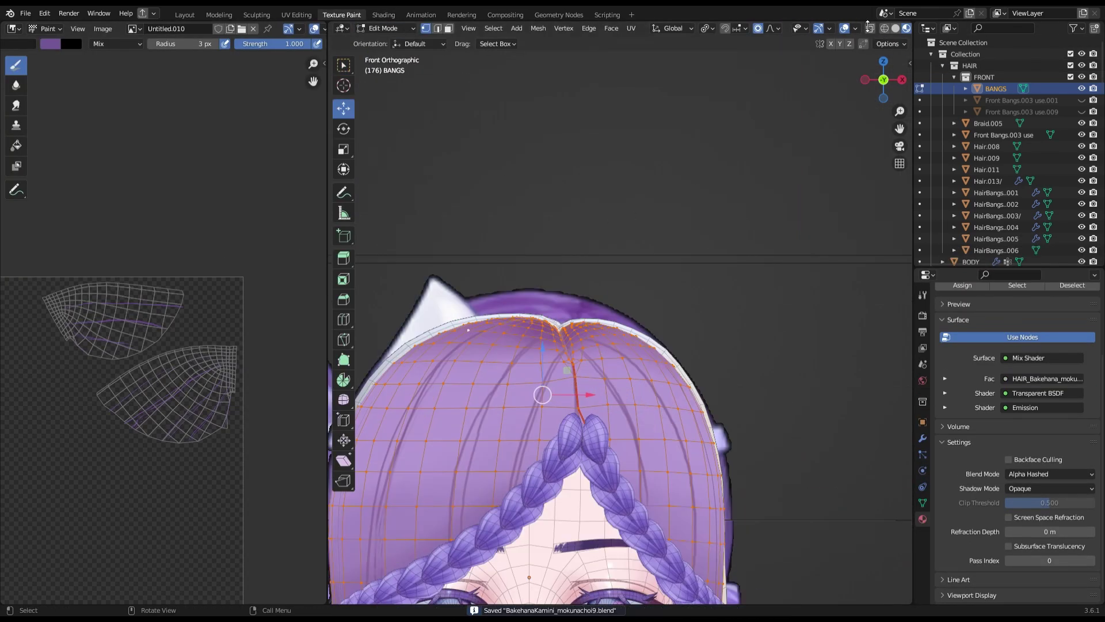
{"action": "mouse_move", "coordinate": [537, 388]}
{"action": "middle_mouse_down"}
{"action": "mouse_move", "coordinate": [501, 375]}
{"action": "mouse_move", "coordinate": [527, 341]}
{"action": "middle_mouse_up"}
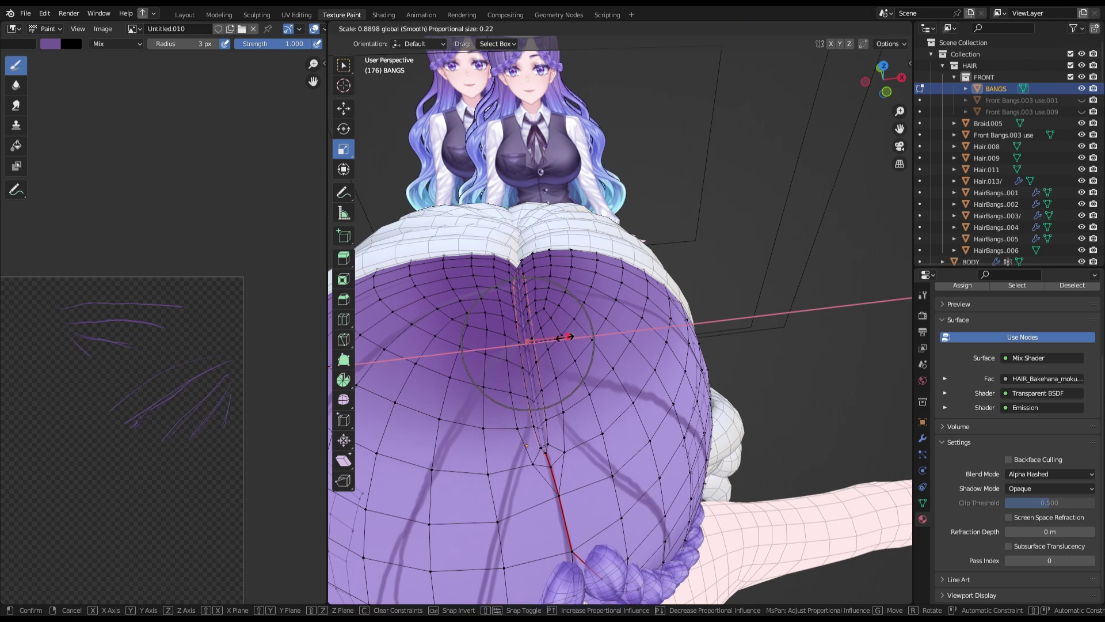
{"action": "right_click", "coordinate": [617, 342]}
{"action": "middle_click_drag", "start_coordinate": [617, 341], "coordinate": [582, 322]}
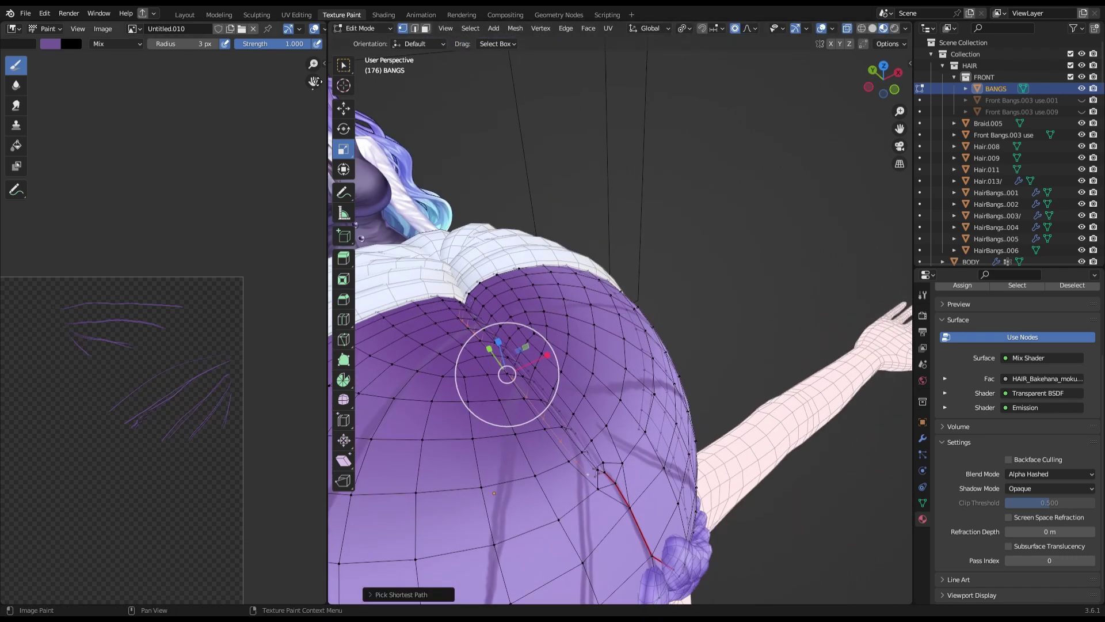
{"action": "right_click", "coordinate": [533, 362]}
{"action": "mouse_move", "coordinate": [533, 361]}
{"action": "middle_mouse_down"}
{"action": "mouse_move", "coordinate": [518, 368]}
{"action": "mouse_move", "coordinate": [552, 331]}
{"action": "middle_mouse_up"}
- Return to Object Mode, save the project, and orbit to view the head from below
{"action": "key", "text": "Tab"}
{"action": "key", "text": "ctrl+s"}
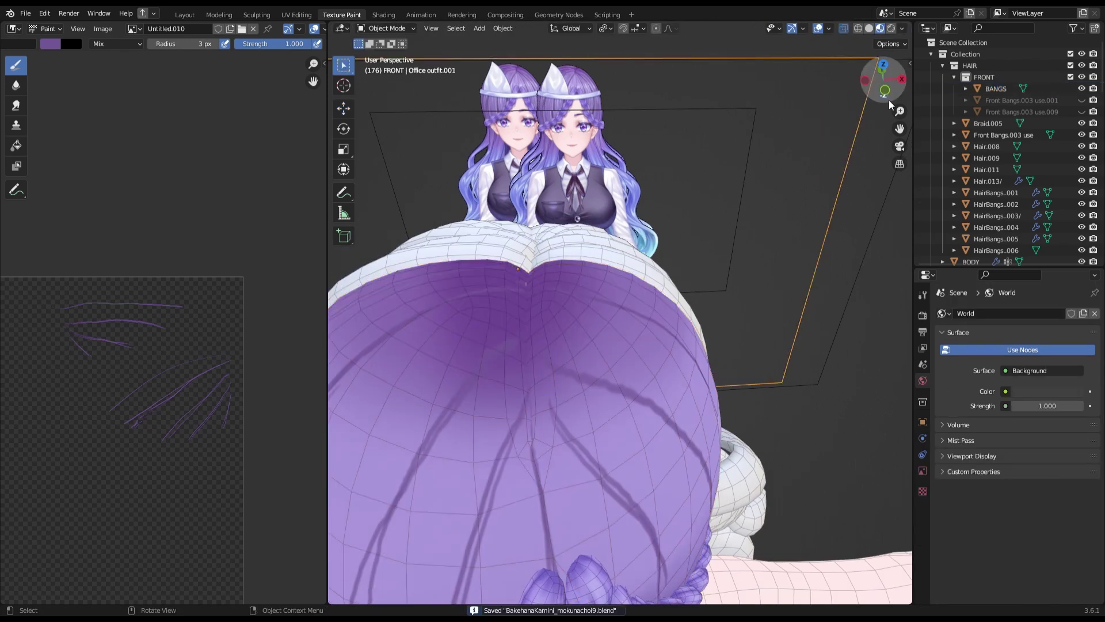
{"action": "mouse_move", "coordinate": [535, 542]}
{"action": "middle_mouse_down"}
{"action": "mouse_move", "coordinate": [691, 287]}
{"action": "mouse_move", "coordinate": [806, 173]}
{"action": "middle_mouse_up"}
{"action": "left_click", "coordinate": [848, 69]}
- Select the BANGS hair object from the front view and switch it into Texture Paint mode
{"action": "key", "text": "KP_1"}
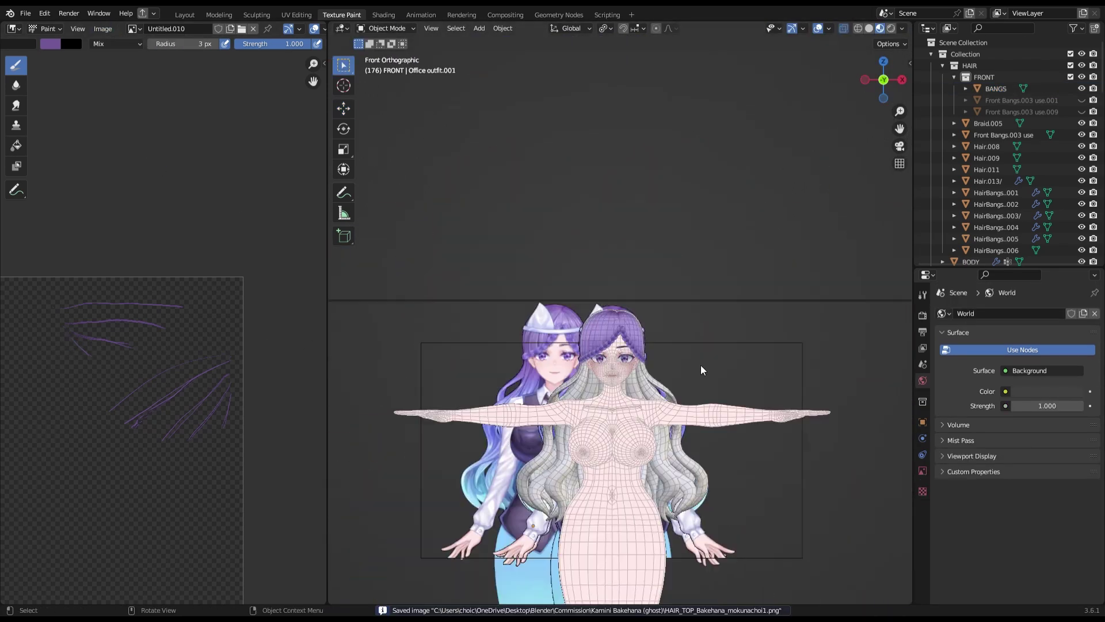
{"action": "scroll", "coordinate": [668, 346], "scroll_direction": "up", "scroll_amount": 2}
{"action": "scroll", "coordinate": [668, 346], "scroll_direction": "up", "scroll_amount": 2}
{"action": "left_click", "coordinate": [667, 230]}
{"action": "left_click", "coordinate": [387, 29]}
{"action": "left_click", "coordinate": [495, 78]}
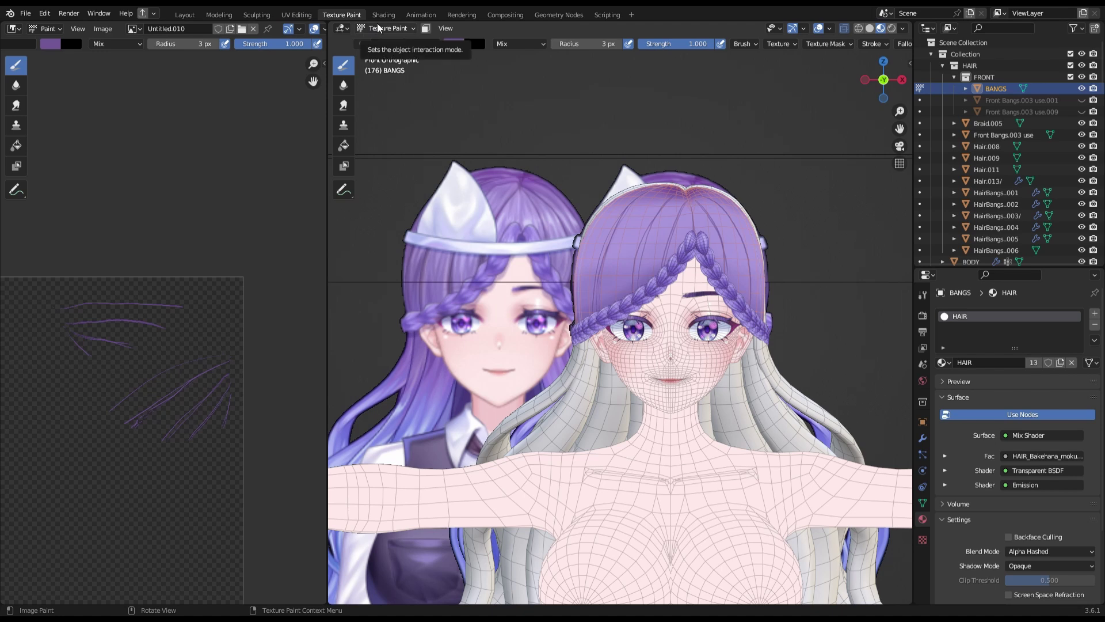
- Zoom and orbit out to a full-body front view
{"action": "scroll", "coordinate": [618, 325], "scroll_direction": "up", "scroll_amount": 2}
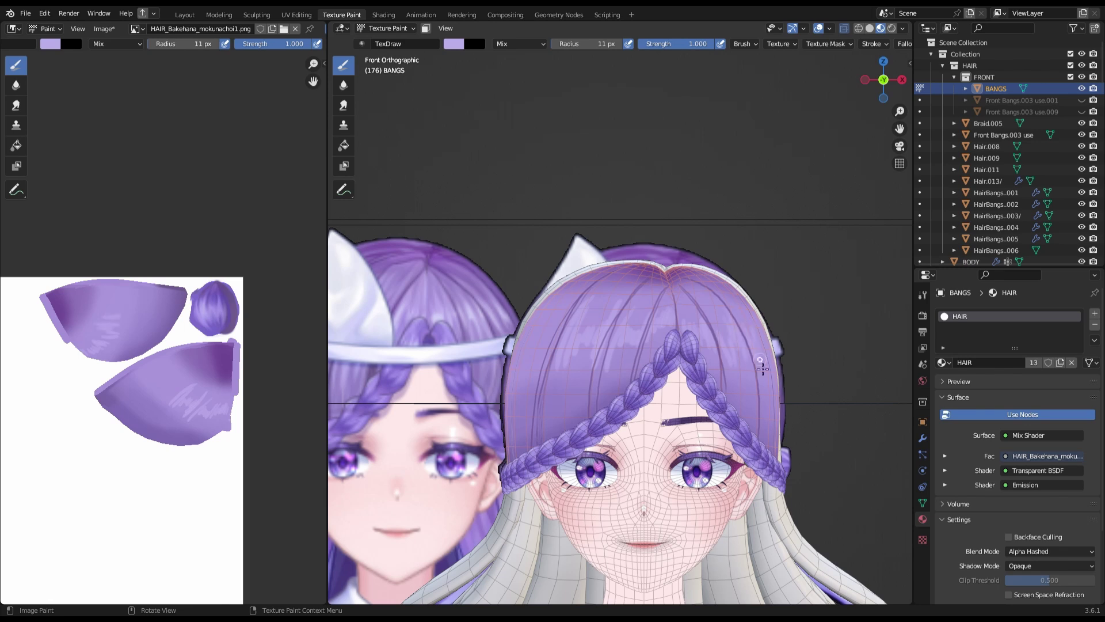
{"action": "scroll", "coordinate": [533, 326], "scroll_direction": "down", "scroll_amount": 5}
{"action": "middle_click_drag", "start_coordinate": [534, 326], "coordinate": [798, 217]}
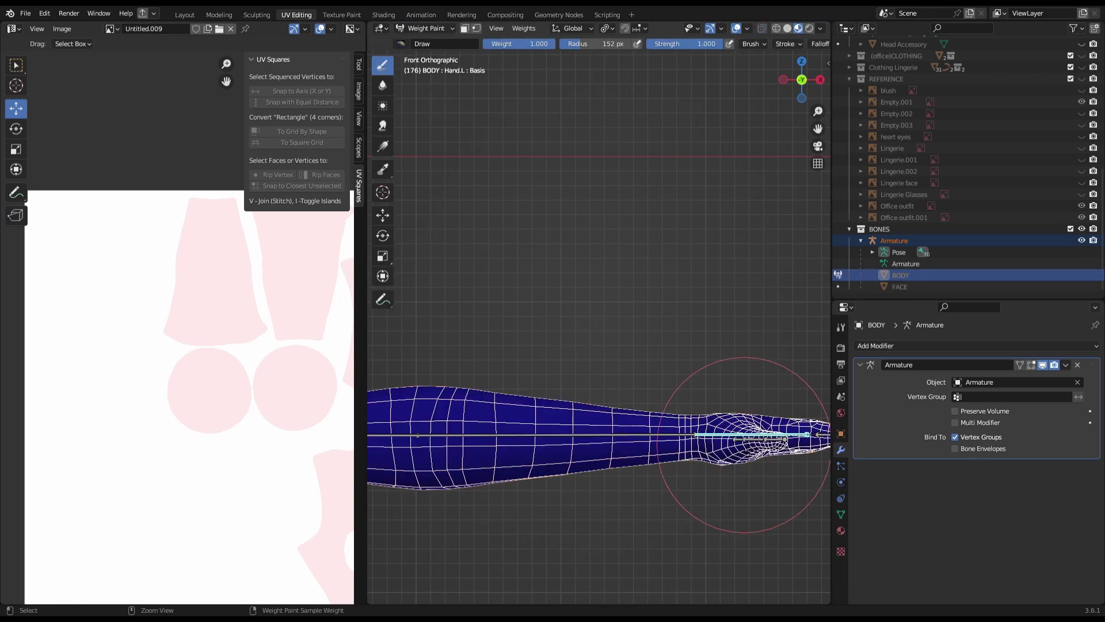
- Paint full Forearm.L weight up to the wrist with a 98 px brush
{"action": "middle_click_drag", "start_coordinate": [575, 348], "coordinate": [553, 368]}
{"action": "scroll", "coordinate": [553, 368], "scroll_direction": "up", "scroll_amount": 4}
{"action": "scroll", "coordinate": [553, 369], "scroll_direction": "up", "scroll_amount": 2}
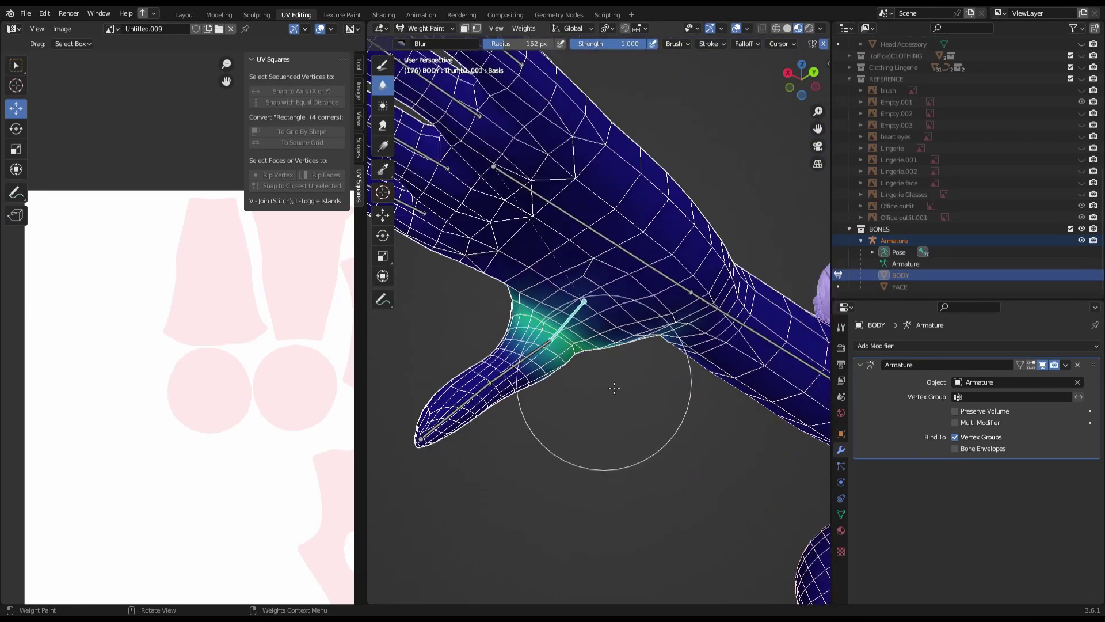
{"action": "scroll", "coordinate": [551, 403], "scroll_direction": "down", "scroll_amount": 3}
{"action": "key", "text": "KP_1"}
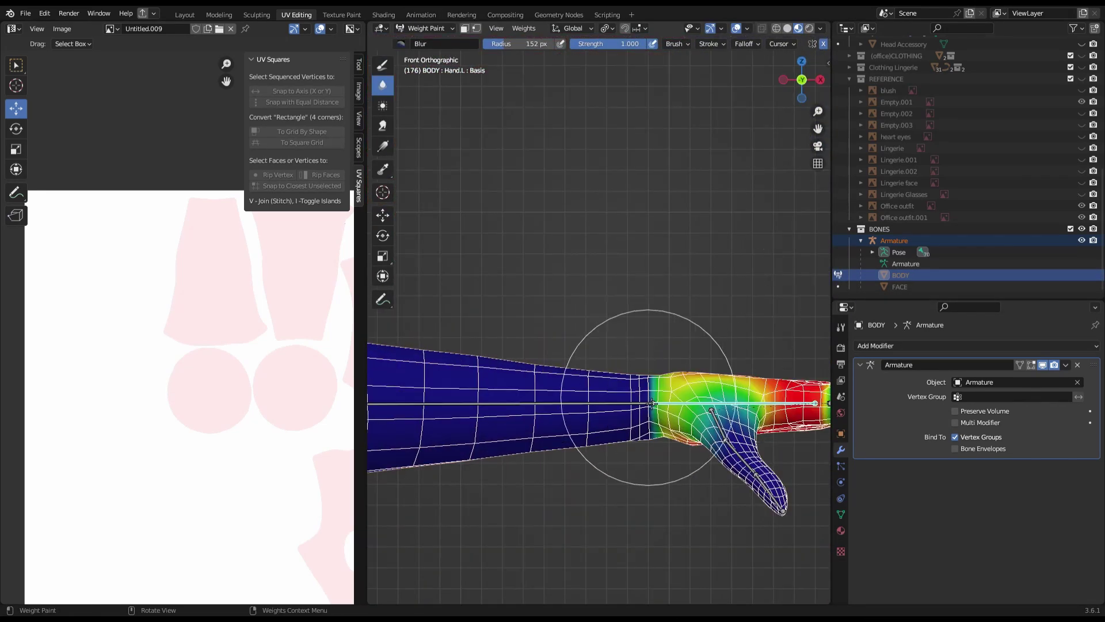
{"action": "left_click", "coordinate": [607, 378], "text": "ctrl"}
{"action": "key", "text": "ctrl+s"}
{"action": "key", "text": "f"}
{"action": "left_click_drag", "start_coordinate": [610, 380], "coordinate": [625, 382]}
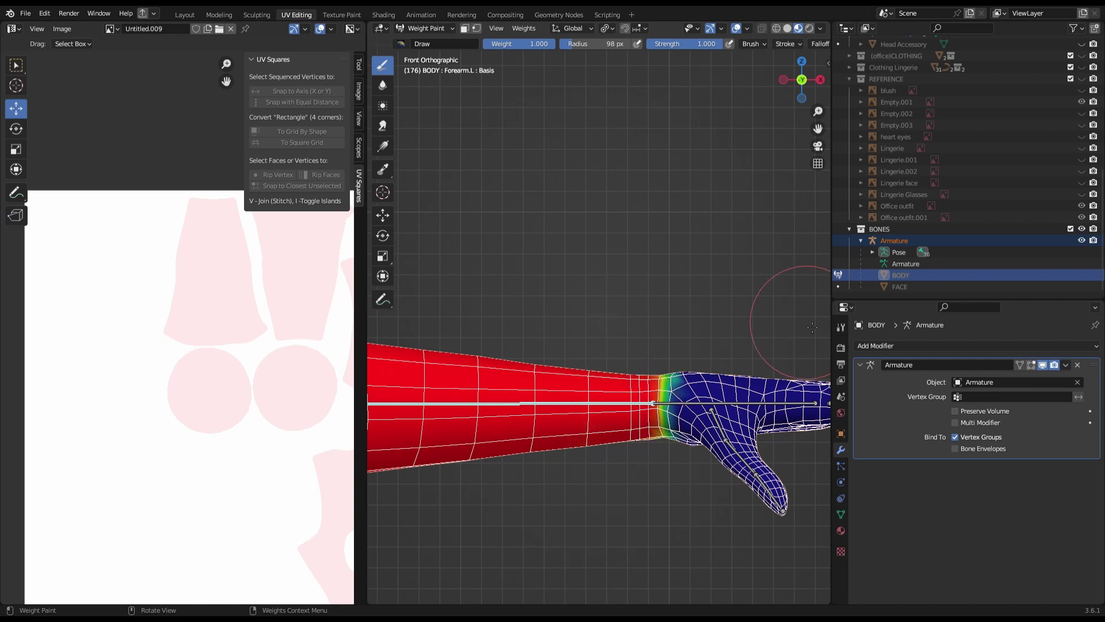
- Select the Hand.L bone and test-rotate it to check wrist bending
{"action": "left_click", "coordinate": [841, 327]}
{"action": "left_click", "coordinate": [748, 403], "text": "ctrl"}
{"action": "key", "text": "r"}
{"action": "left_click", "coordinate": [744, 280]}
{"action": "key", "text": "ctrl+z"}
{"action": "key", "text": "ctrl+shift+z"}
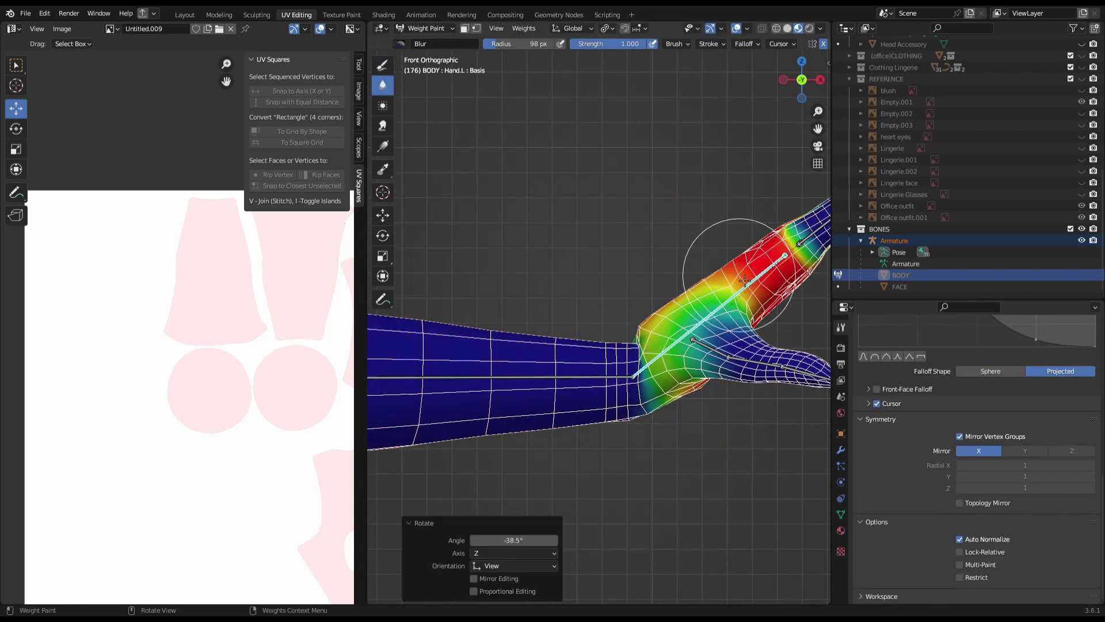
- Blur the wrist weights from behind, reset the hand to rest pose, and save
{"action": "middle_click_drag", "start_coordinate": [744, 281], "coordinate": [543, 343]}
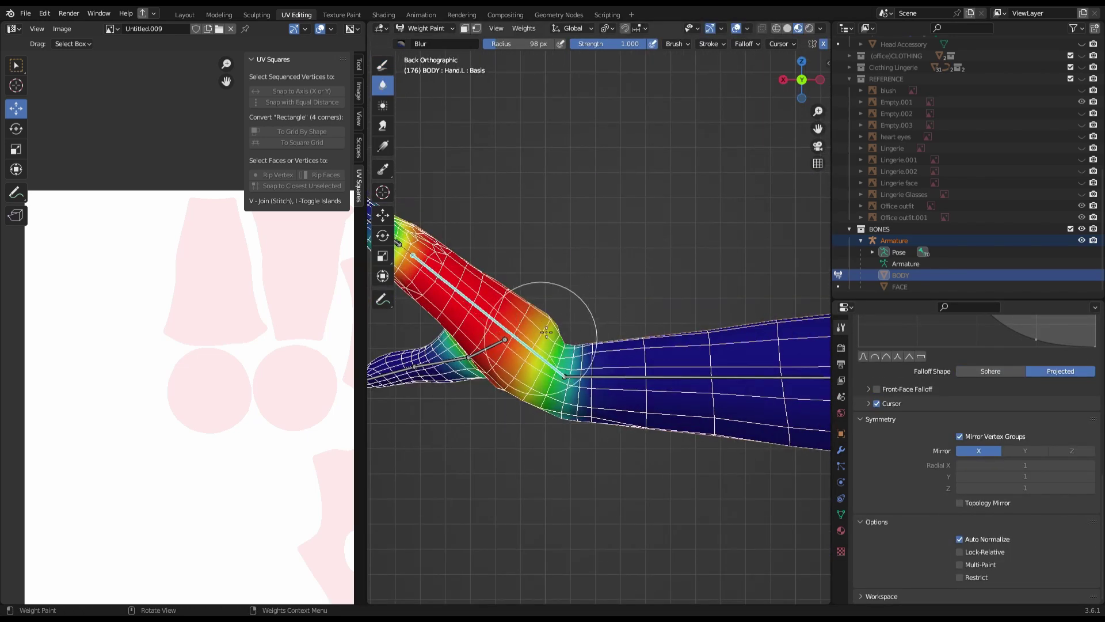
{"action": "key", "text": "ctrl+s"}
{"action": "mouse_move", "coordinate": [507, 386]}
{"action": "middle_mouse_down"}
{"action": "mouse_move", "coordinate": [831, 419]}
{"action": "mouse_move", "coordinate": [446, 197]}
{"action": "middle_mouse_up"}
{"action": "scroll", "coordinate": [579, 227], "scroll_direction": "up", "scroll_amount": 3}
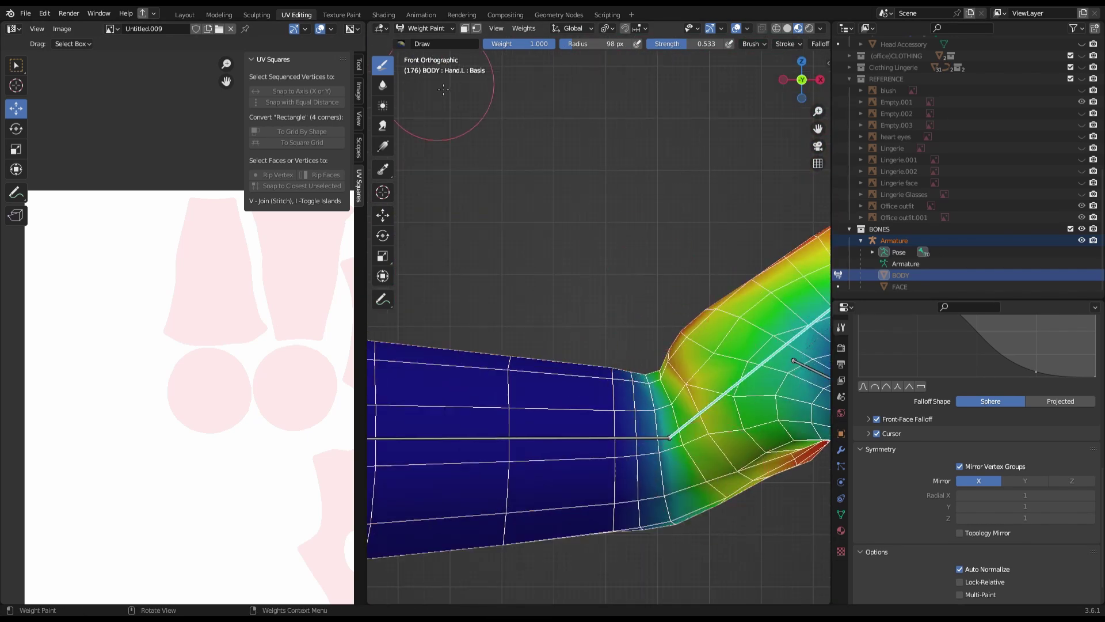
{"action": "scroll", "coordinate": [444, 89], "scroll_direction": "down", "scroll_amount": 5}
{"action": "left_click", "coordinate": [382, 85]}
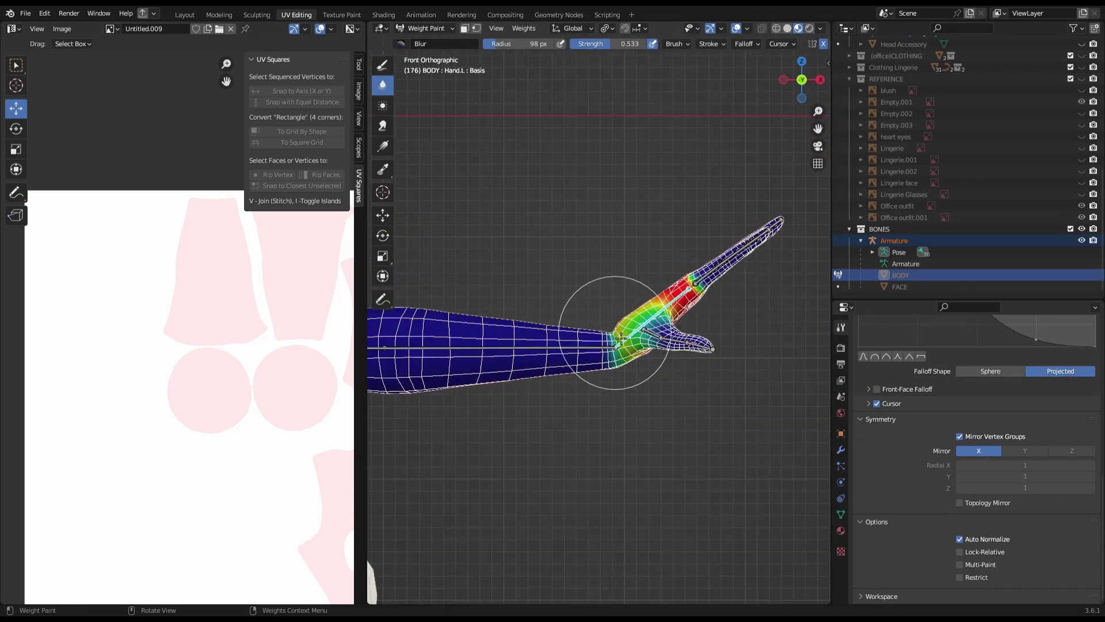
{"action": "left_click", "coordinate": [715, 271]}
{"action": "scroll", "coordinate": [568, 185], "scroll_direction": "up", "scroll_amount": 4}
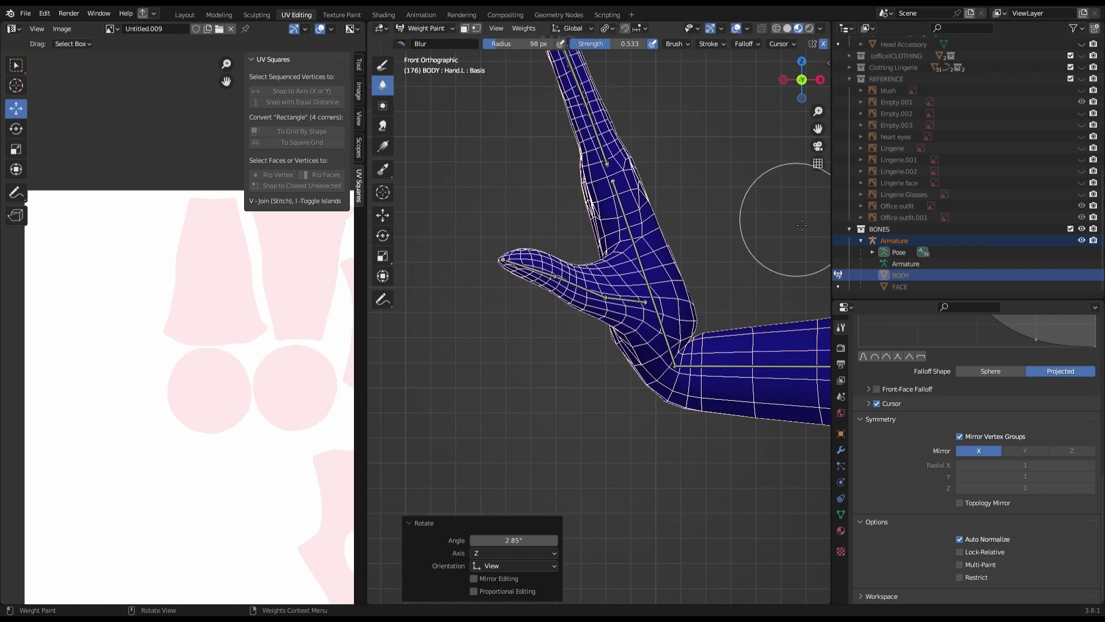
{"action": "key", "text": "ctrl+z"}
{"action": "scroll", "coordinate": [649, 285], "scroll_direction": "down", "scroll_amount": 6}
{"action": "key", "text": "ctrl+s"}
- Bend a left index finger bone to test its deformation, then save
{"action": "scroll", "coordinate": [648, 285], "scroll_direction": "up", "scroll_amount": 6}
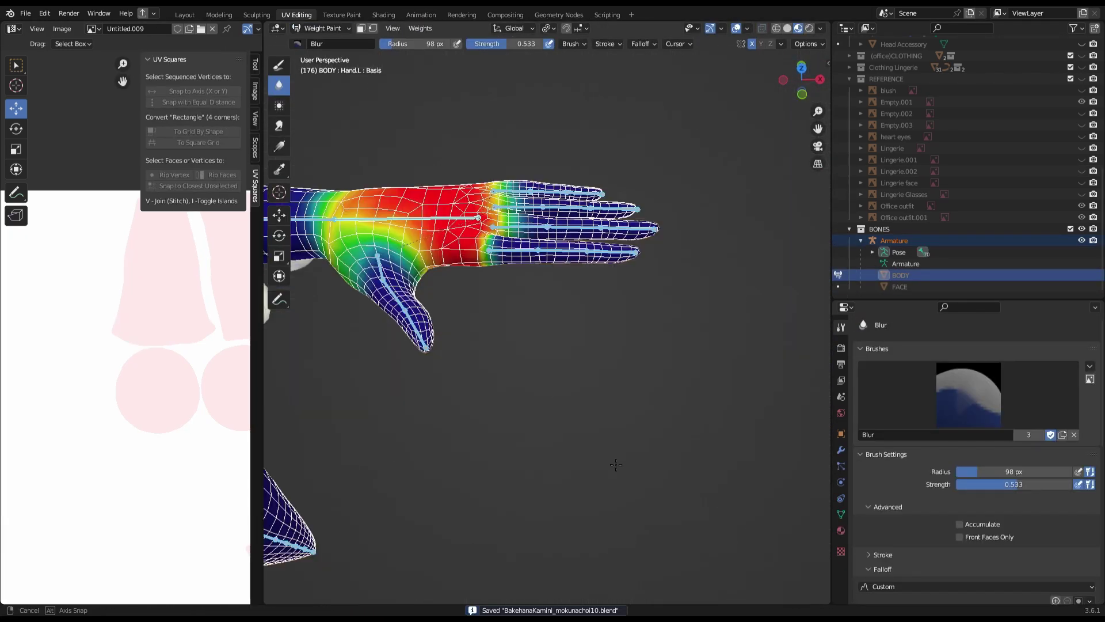
{"action": "left_click", "coordinate": [801, 96]}
{"action": "scroll", "coordinate": [584, 447], "scroll_direction": "down", "scroll_amount": 4}
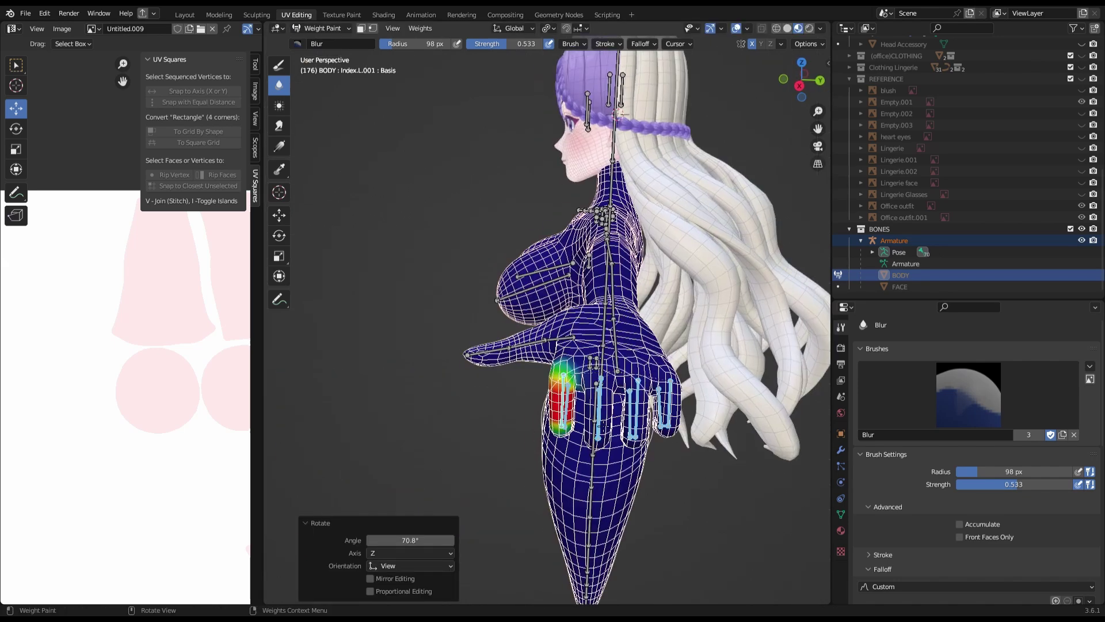
{"action": "scroll", "coordinate": [629, 345], "scroll_direction": "up", "scroll_amount": 4}
{"action": "left_click", "coordinate": [501, 446], "text": "ctrl"}
{"action": "key", "text": "r"}
{"action": "left_click", "coordinate": [538, 445]}
{"action": "middle_click_drag", "start_coordinate": [538, 445], "coordinate": [553, 288]}
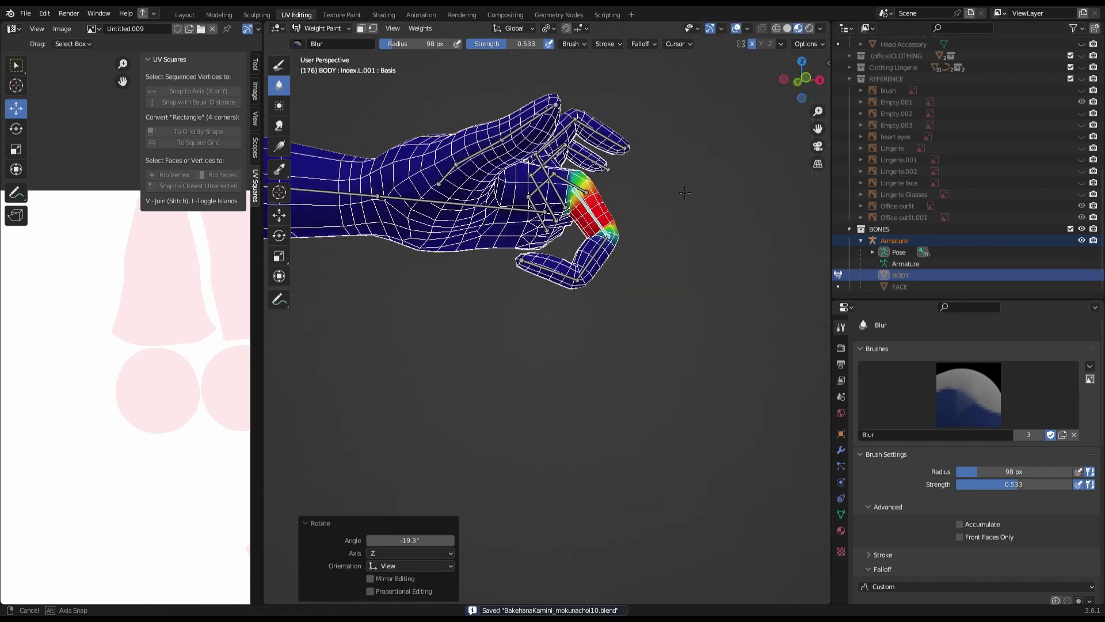
{"action": "scroll", "coordinate": [547, 231], "scroll_direction": "up", "scroll_amount": 3}
{"action": "key", "text": "ctrl+s"}
- Return to the front view and select the Index.L.003 bone for painting
{"action": "mouse_move", "coordinate": [541, 205]}
{"action": "middle_mouse_down"}
{"action": "mouse_move", "coordinate": [752, 241]}
{"action": "mouse_move", "coordinate": [691, 201]}
{"action": "middle_mouse_up"}
{"action": "scroll", "coordinate": [605, 321], "scroll_direction": "up", "scroll_amount": 4}
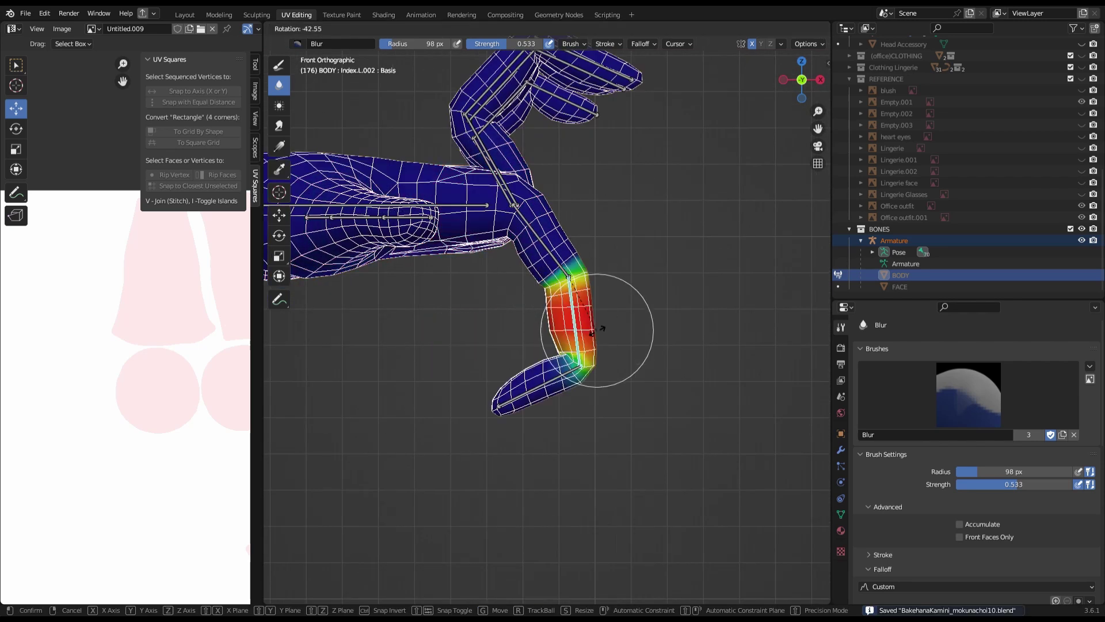
{"action": "scroll", "coordinate": [507, 247], "scroll_direction": "up", "scroll_amount": 2}
{"action": "scroll", "coordinate": [979, 432], "scroll_direction": "down", "scroll_amount": 10}
{"action": "key", "text": "KP_1"}
{"action": "left_click", "coordinate": [541, 380], "text": "ctrl"}
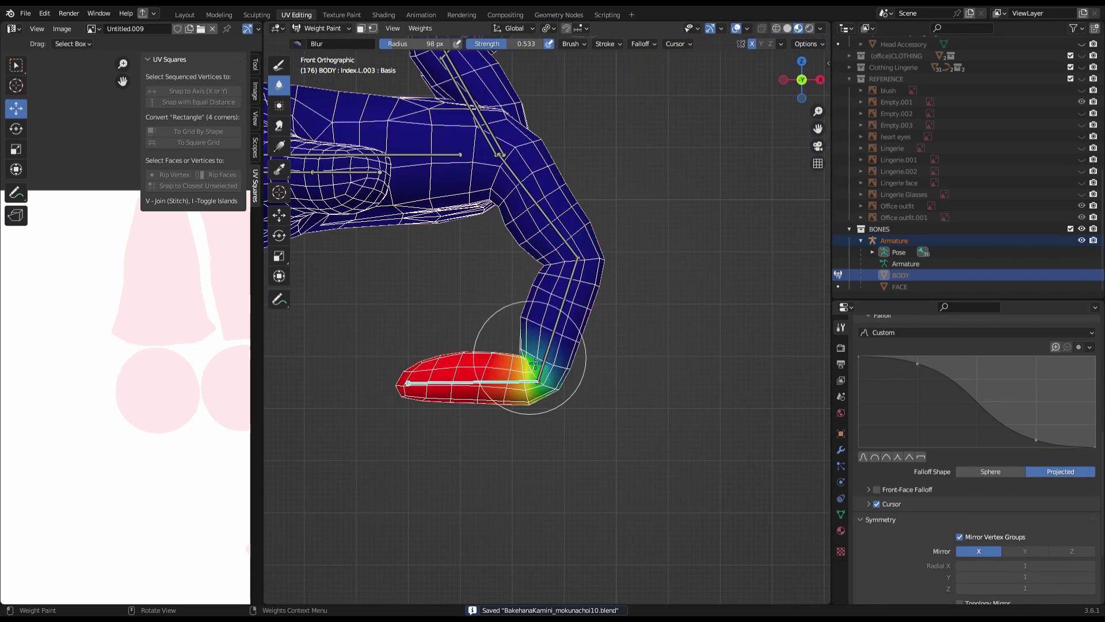
{"action": "scroll", "coordinate": [541, 377], "scroll_direction": "up", "scroll_amount": 1}
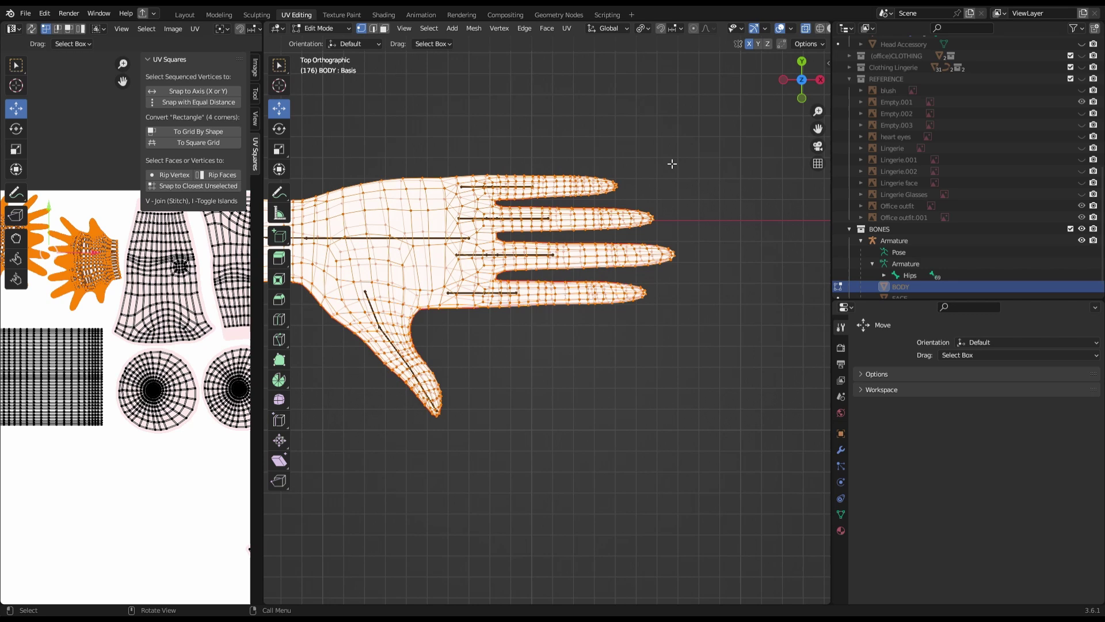
- Separate the hand mesh from the wrist loop into its own object and save
{"action": "scroll", "coordinate": [671, 165], "scroll_direction": "down", "scroll_amount": 4}
{"action": "left_click", "coordinate": [387, 323], "text": "alt"}
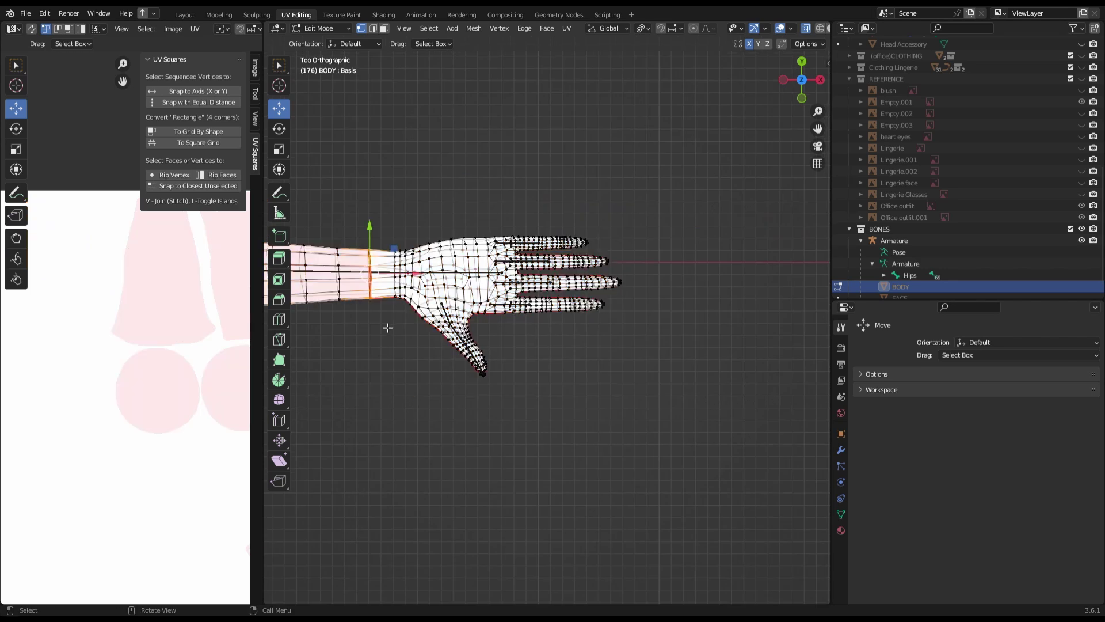
{"action": "scroll", "coordinate": [387, 323], "scroll_direction": "up", "scroll_amount": 2}
{"action": "key", "text": "v"}
{"action": "scroll", "coordinate": [453, 297], "scroll_direction": "down", "scroll_amount": 3}
{"action": "key", "text": "ctrl+l"}
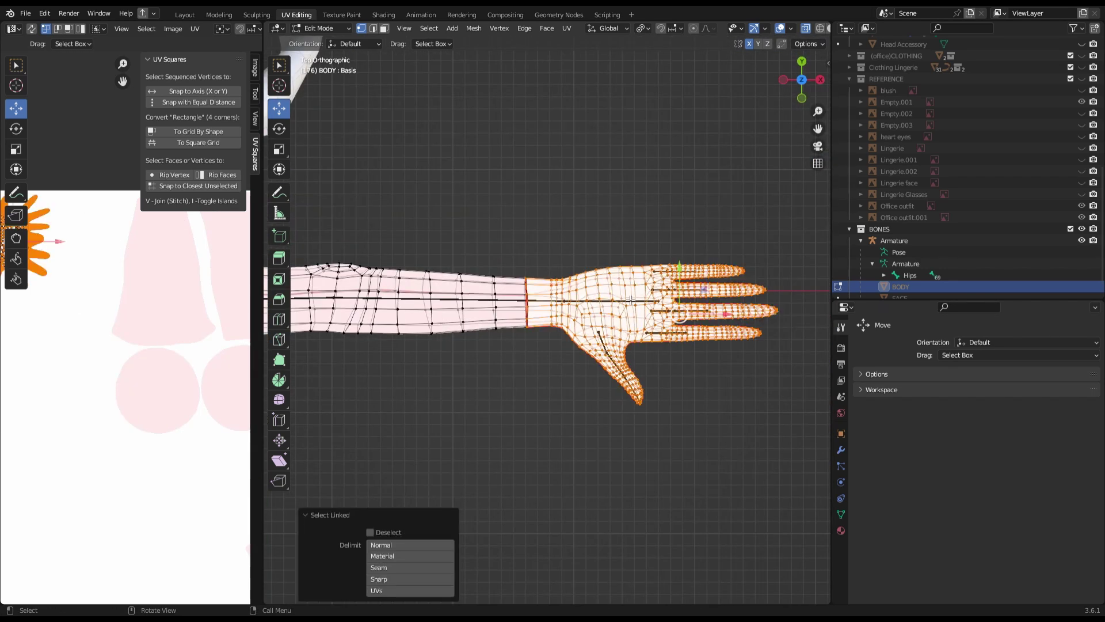
{"action": "key", "text": "p"}
{"action": "key", "text": "Tab"}
{"action": "key", "text": "ctrl+s"}
- Put BODY.001 with the armature into Weight Paint and select the Index.L.002 bone
{"action": "left_click", "coordinate": [840, 450]}
{"action": "key", "text": "KP_1"}
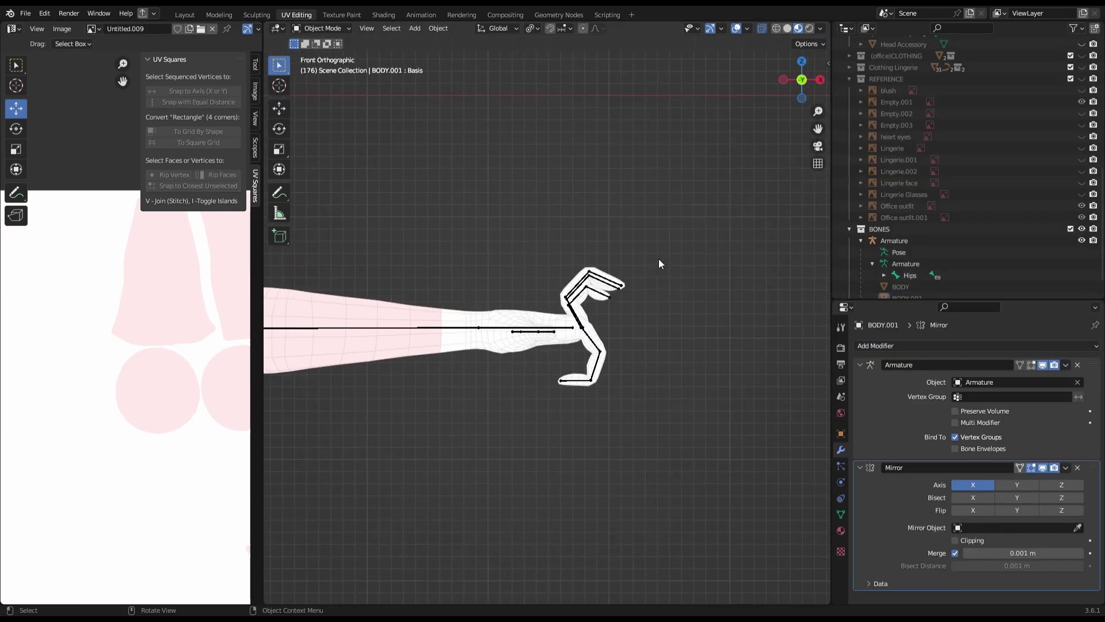
{"action": "scroll", "coordinate": [643, 410], "scroll_direction": "up", "scroll_amount": 3}
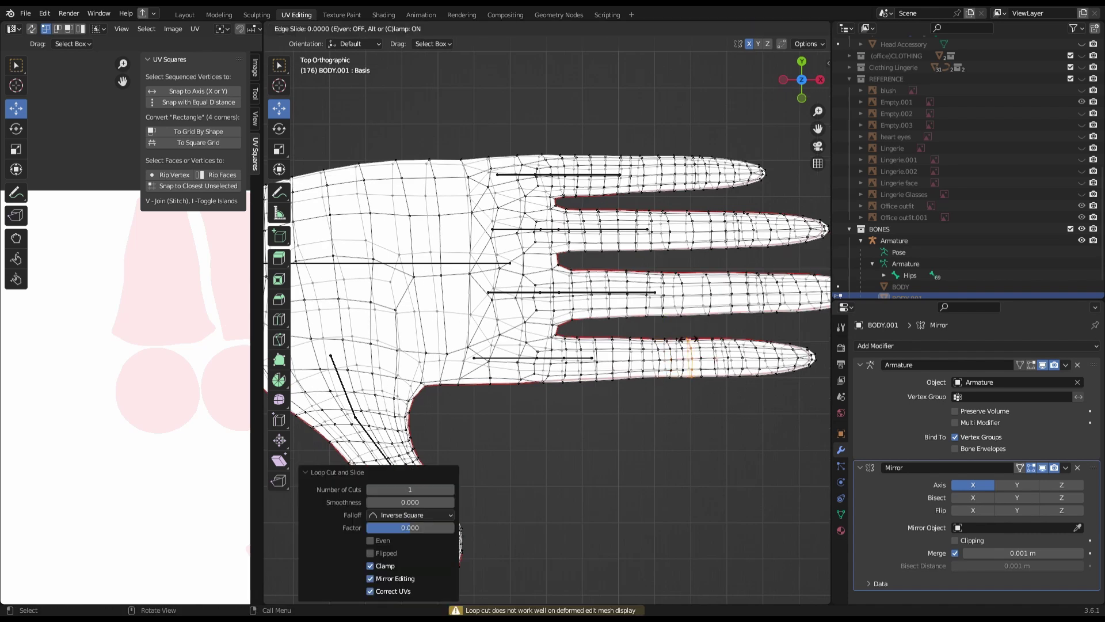
{"action": "left_click", "coordinate": [893, 240]}
{"action": "left_click", "coordinate": [322, 29]}
{"action": "left_click", "coordinate": [332, 52]}
{"action": "left_click", "coordinate": [345, 30]}
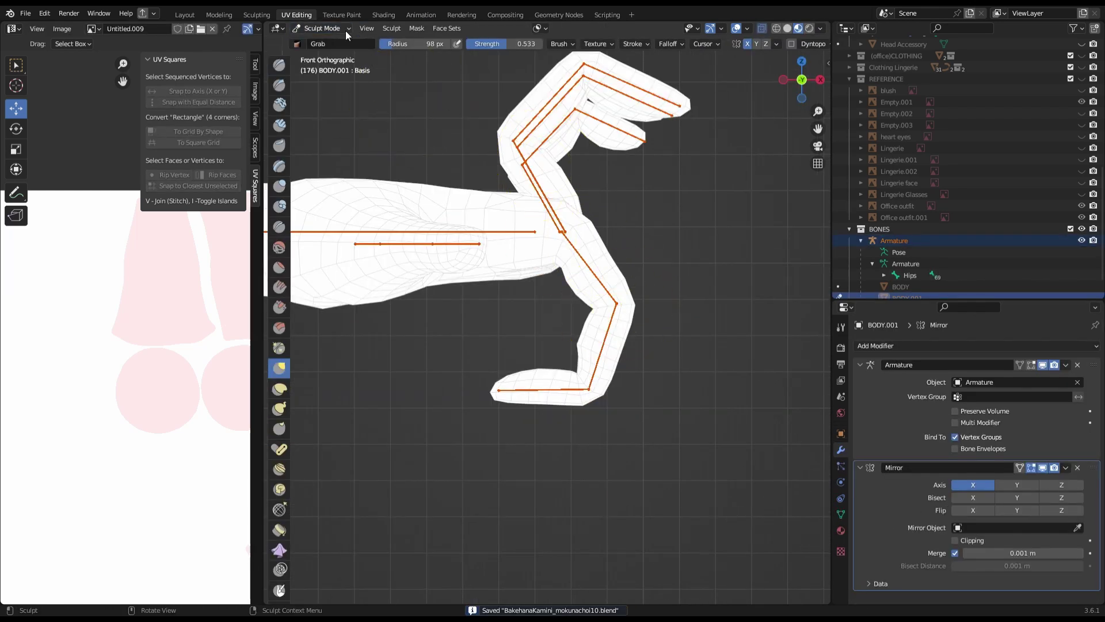
{"action": "left_click", "coordinate": [325, 92]}
- Test-bend a finger bone, check it from the back, undo the bend and save
{"action": "left_click", "coordinate": [279, 65]}
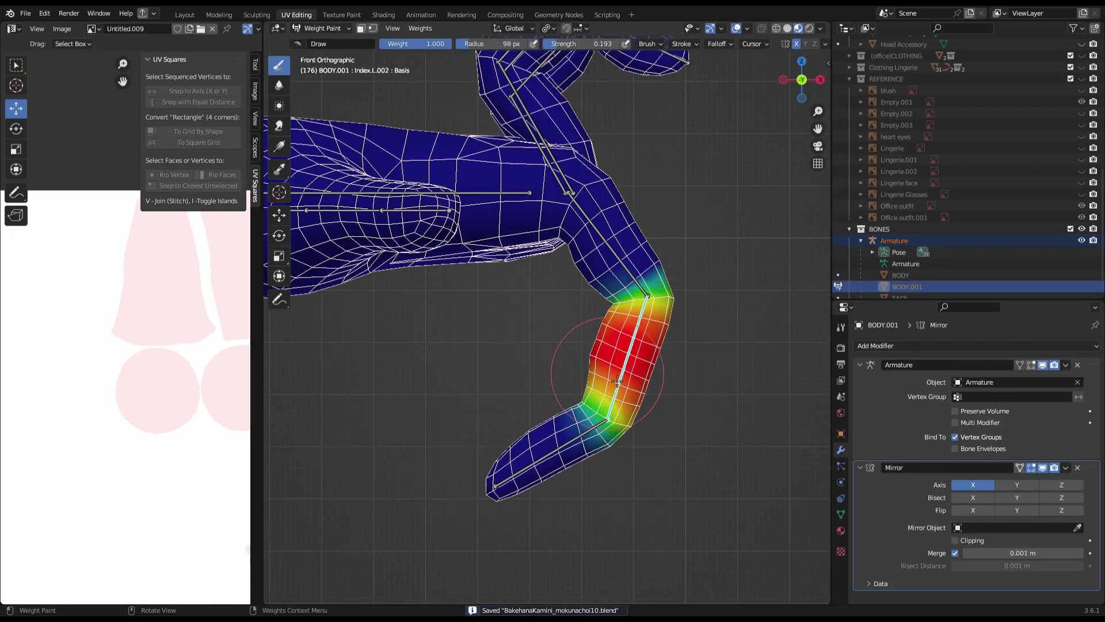
{"action": "key", "text": "r"}
{"action": "key", "text": "Return"}
{"action": "key", "text": "r"}
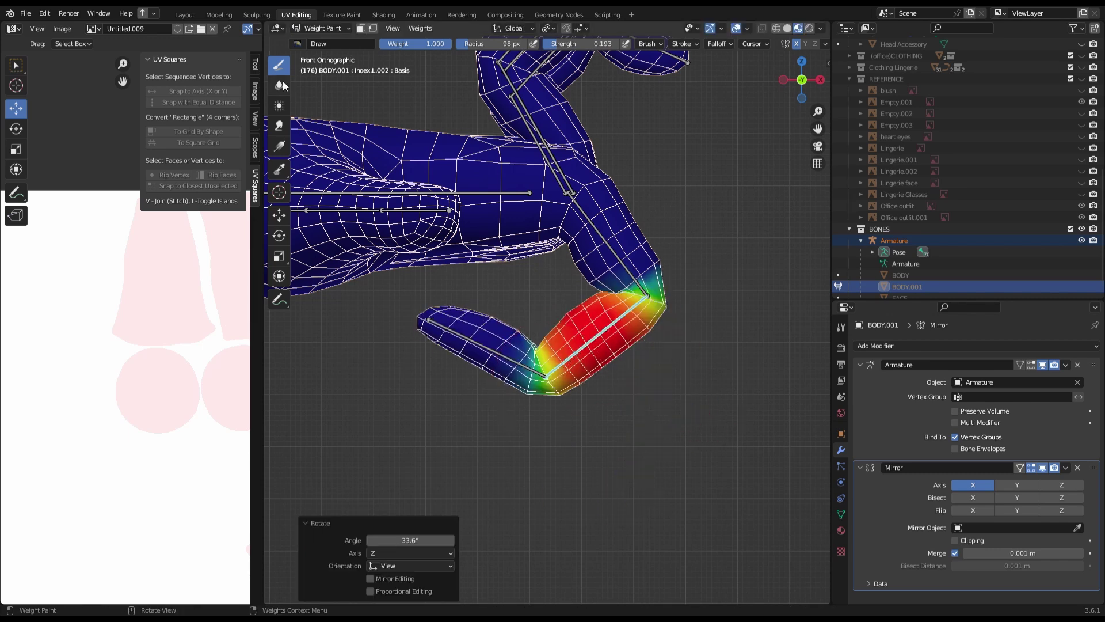
{"action": "key", "text": "ctrl+s"}
{"action": "key", "text": "ctrl+KP_1"}
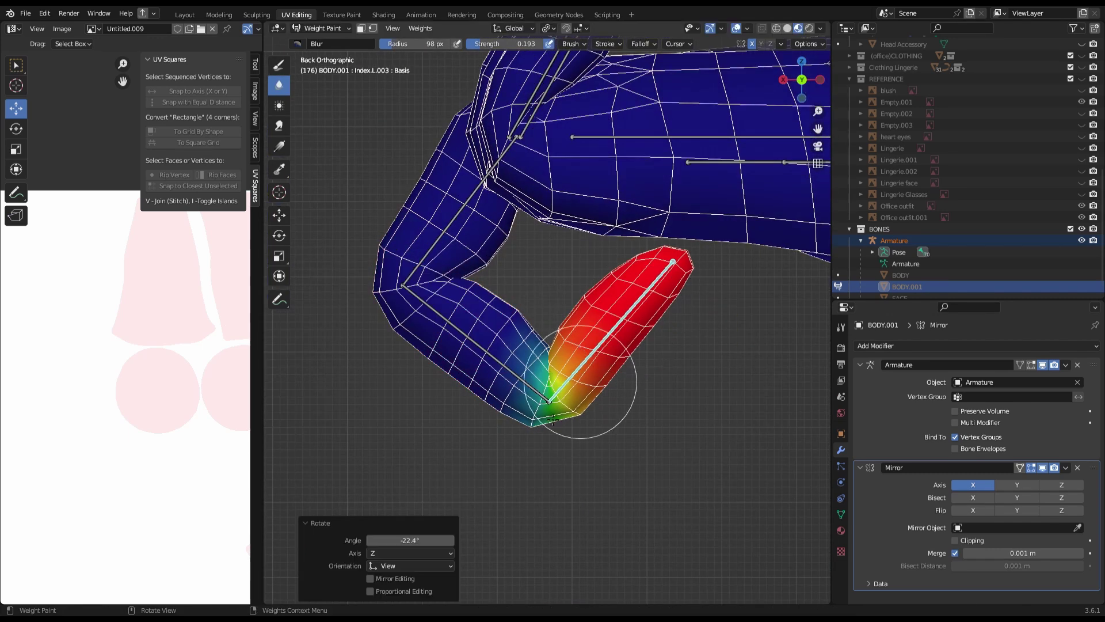
{"action": "key", "text": "ctrl+z"}
{"action": "key", "text": "KP_1"}
{"action": "key", "text": "ctrl+s"}
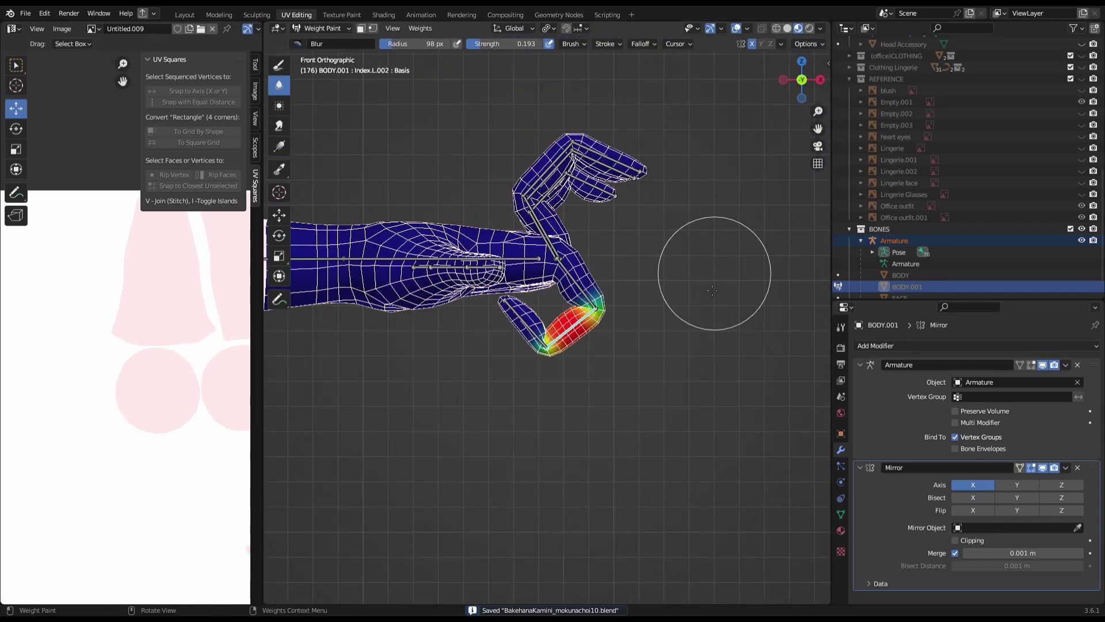
- Bend Middle.L.001 and the next middle-finger segment to test their deformation
{"action": "scroll", "coordinate": [609, 285], "scroll_direction": "up", "scroll_amount": 3}
{"action": "left_click", "coordinate": [608, 284], "text": "ctrl"}
{"action": "key", "text": "r"}
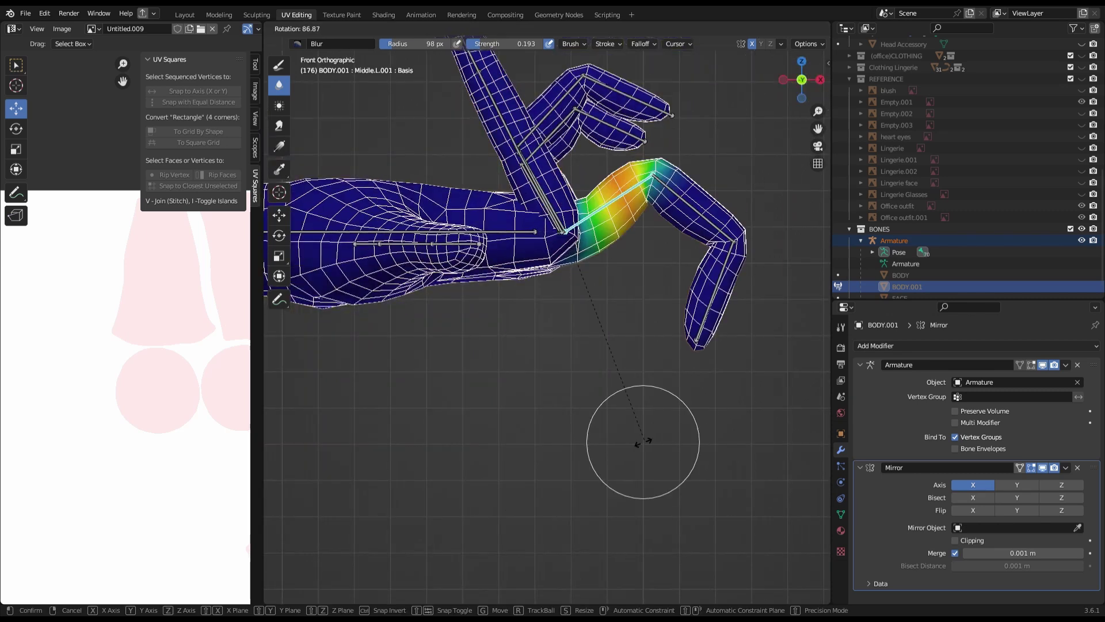
{"action": "scroll", "coordinate": [594, 318], "scroll_direction": "up", "scroll_amount": 2}
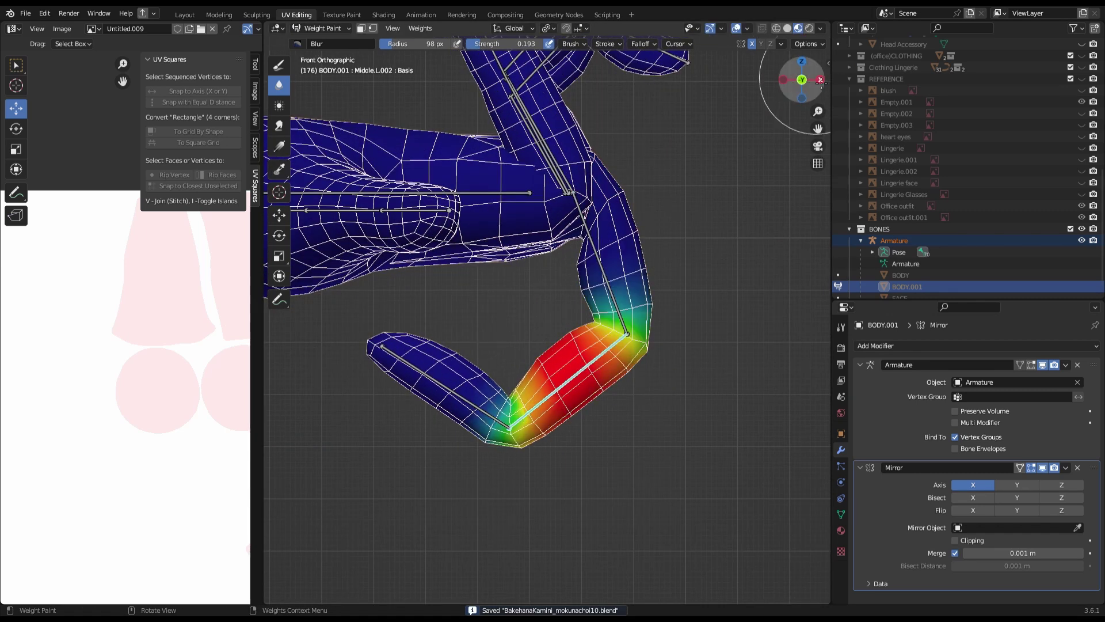
{"action": "key", "text": "ctrl+KP_1"}
{"action": "left_click", "coordinate": [636, 432], "text": "ctrl"}
{"action": "key", "text": "r"}
{"action": "left_click", "coordinate": [504, 362]}
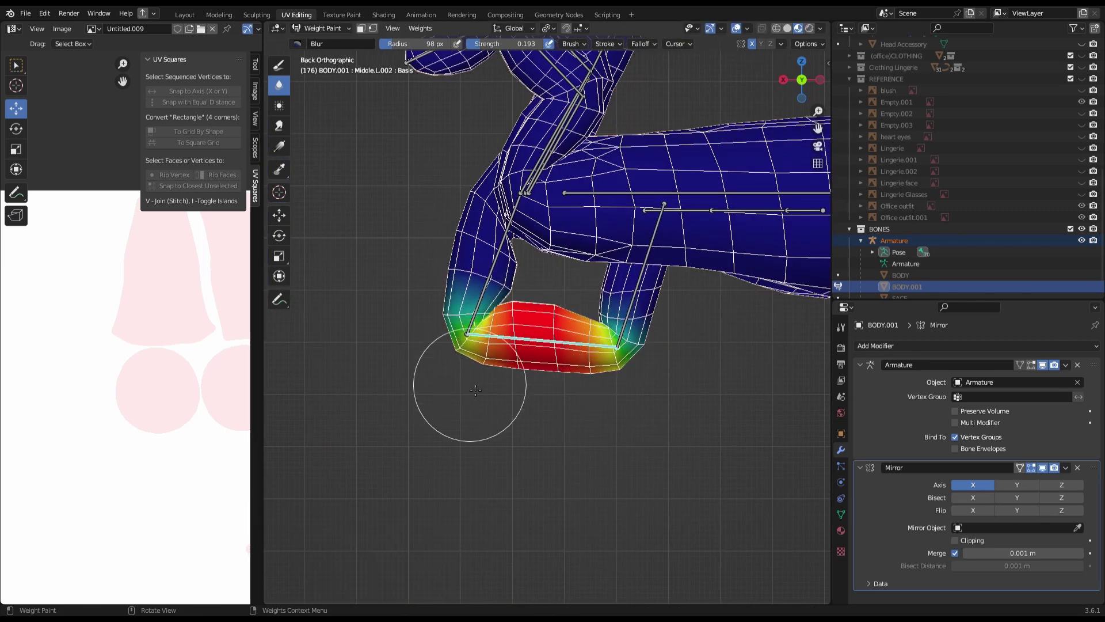
{"action": "scroll", "coordinate": [582, 330], "scroll_direction": "down", "scroll_amount": 1}
{"action": "left_click", "coordinate": [407, 136]}
- Paint middle-finger weights with the Draw brush and reselect Middle.L.001
{"action": "left_click", "coordinate": [279, 64]}
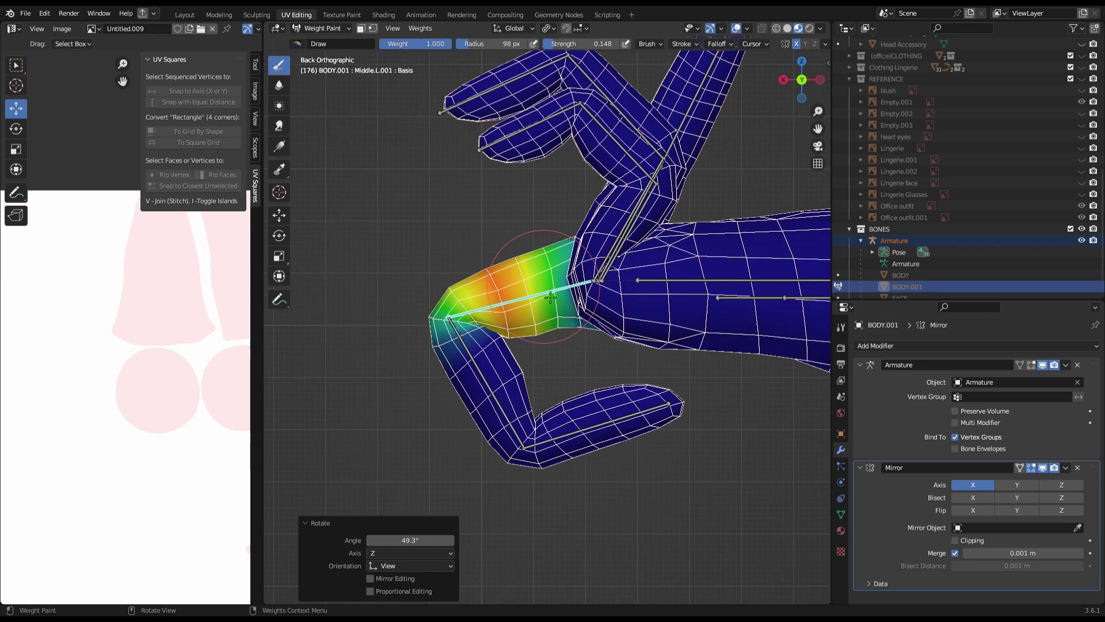
{"action": "scroll", "coordinate": [496, 345], "scroll_direction": "up", "scroll_amount": 3}
{"action": "scroll", "coordinate": [496, 405], "scroll_direction": "down", "scroll_amount": 2}
{"action": "key", "text": "r"}
{"action": "left_click", "coordinate": [496, 404]}
{"action": "scroll", "coordinate": [617, 344], "scroll_direction": "up", "scroll_amount": 5}
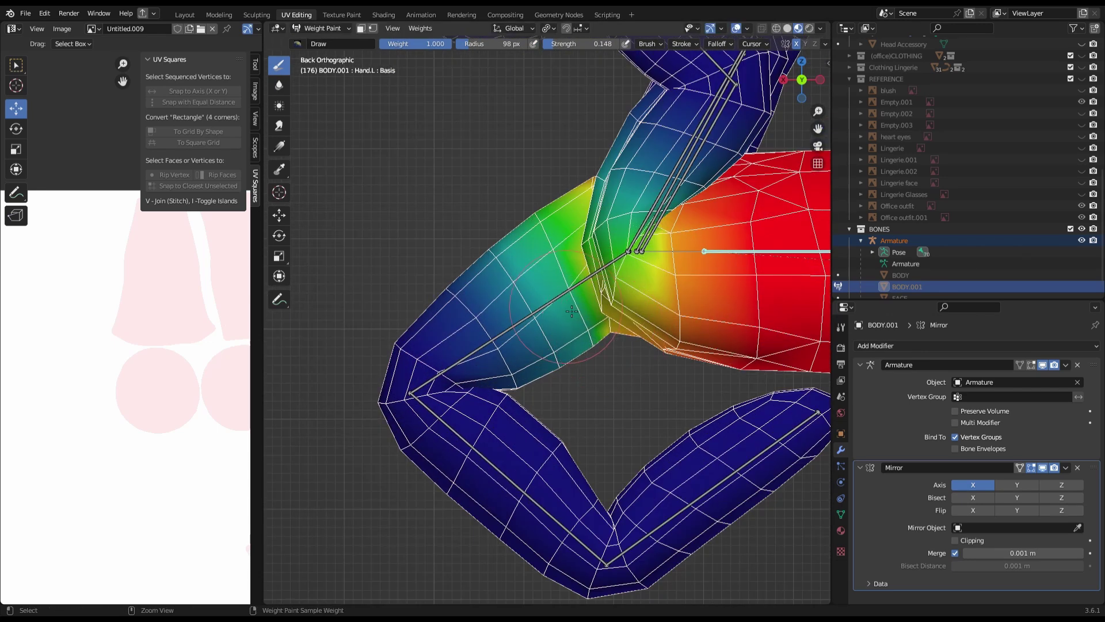
{"action": "middle_click_drag", "start_coordinate": [572, 312], "coordinate": [578, 369]}
{"action": "left_click", "coordinate": [578, 369], "text": "ctrl"}
- Inspect the middle-finger joint from the front and re-test the bend
{"action": "scroll", "coordinate": [445, 347], "scroll_direction": "up", "scroll_amount": 5}
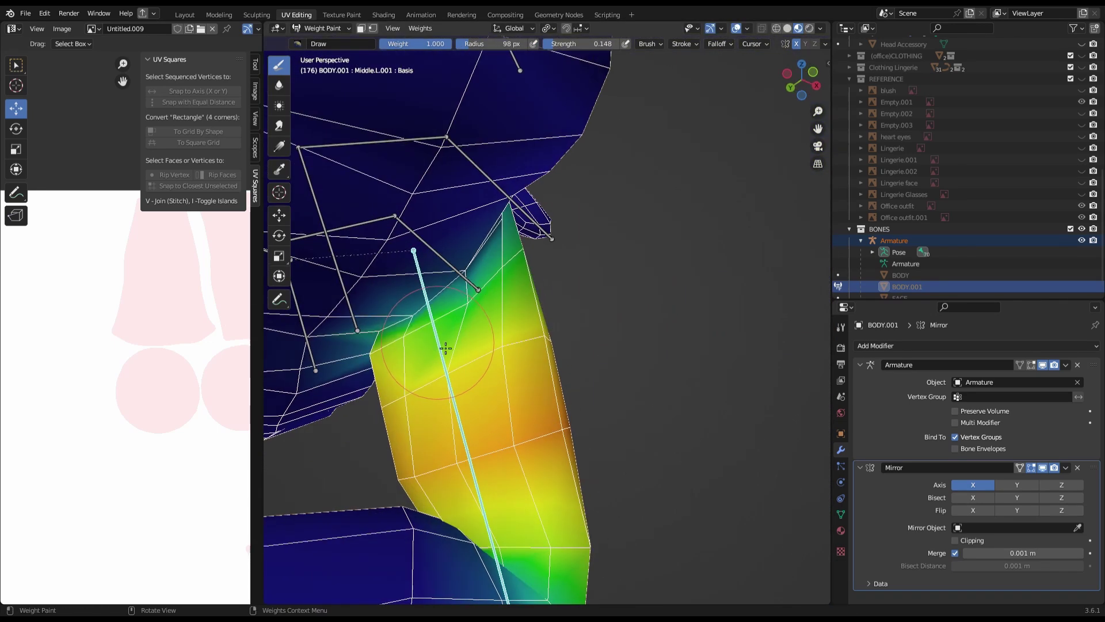
{"action": "middle_click_drag", "start_coordinate": [445, 347], "coordinate": [525, 307]}
{"action": "key", "text": "KP_1"}
{"action": "scroll", "coordinate": [802, 160], "scroll_direction": "down", "scroll_amount": 4}
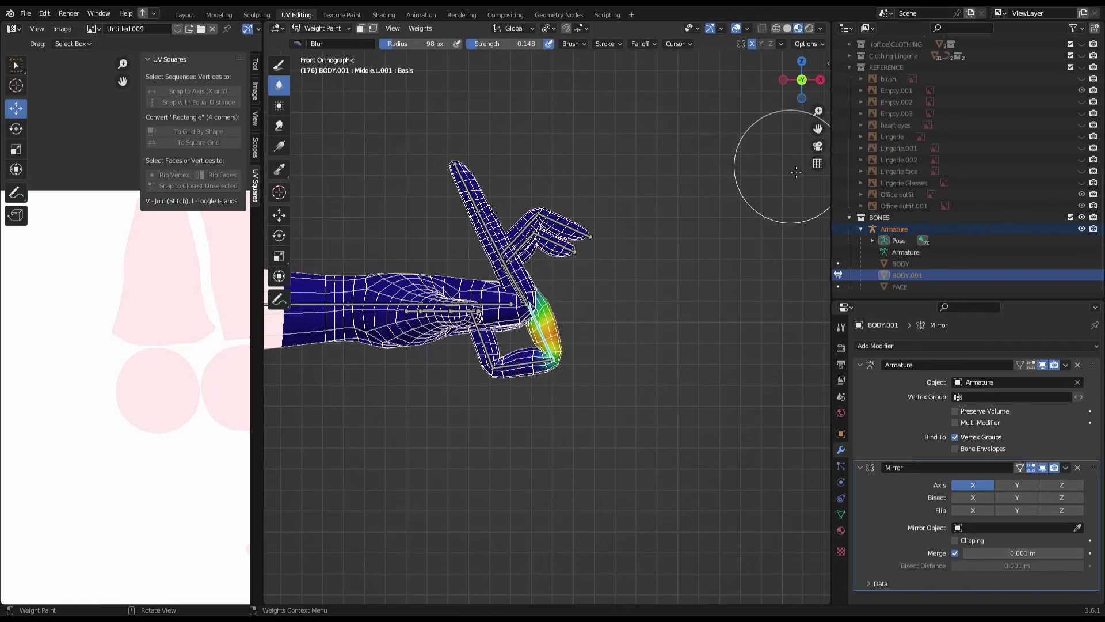
{"action": "scroll", "coordinate": [724, 377], "scroll_direction": "up", "scroll_amount": 5}
{"action": "scroll", "coordinate": [551, 387], "scroll_direction": "down", "scroll_amount": 3}
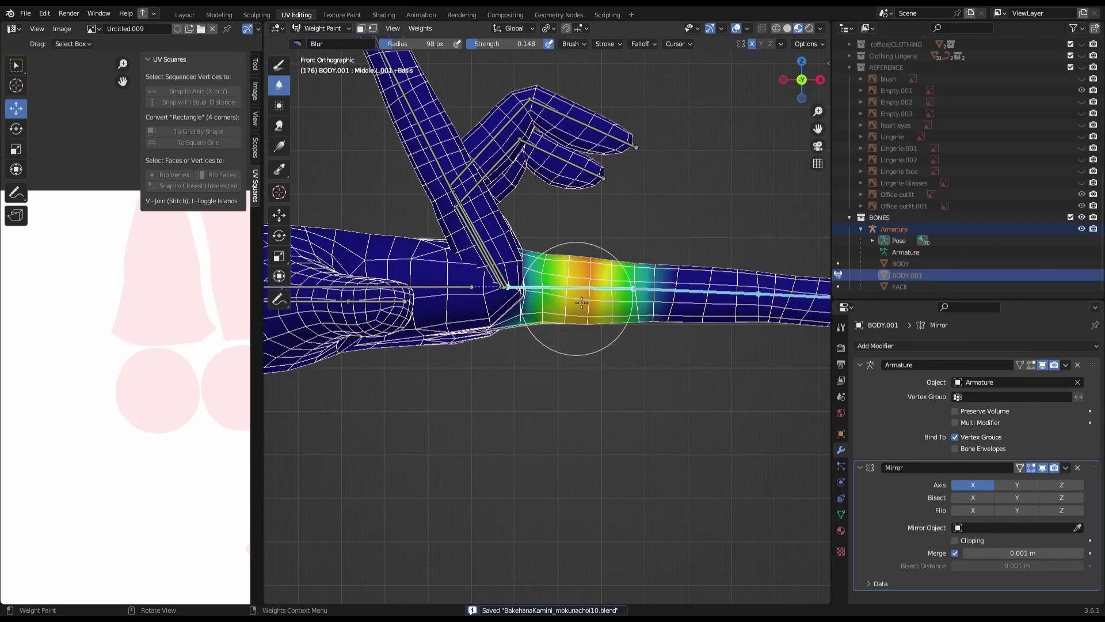
{"action": "key", "text": "r"}
- Smooth the Ring.L.001 and Ring.L.002 weights with the Blur brush
{"action": "left_click", "coordinate": [586, 396]}
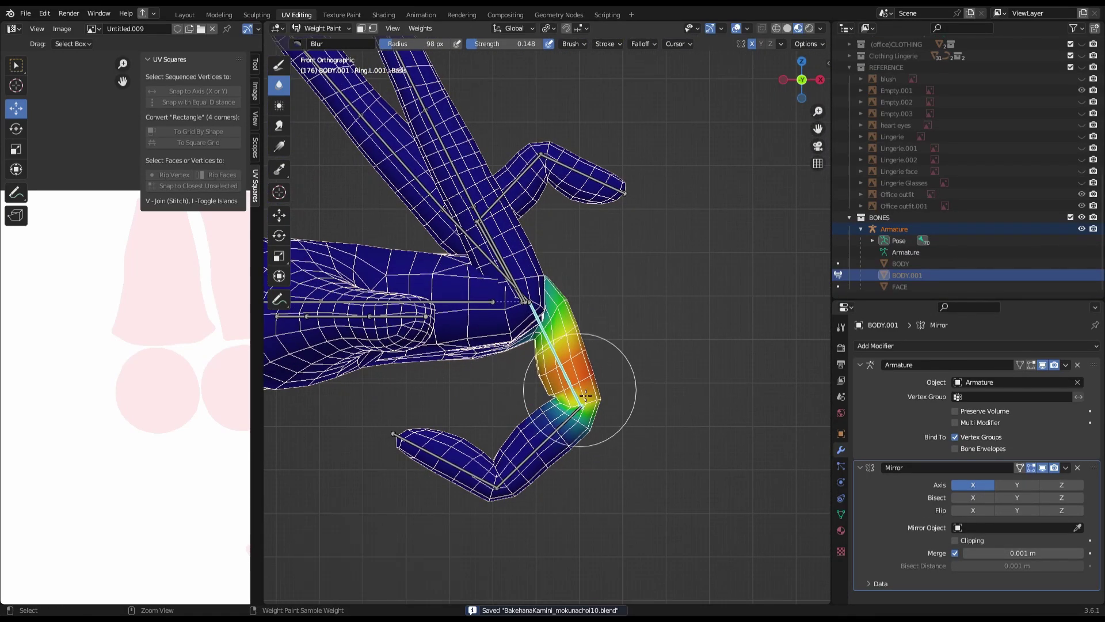
{"action": "scroll", "coordinate": [585, 396], "scroll_direction": "up", "scroll_amount": 4}
{"action": "scroll", "coordinate": [568, 328], "scroll_direction": "down", "scroll_amount": 3}
{"action": "left_click", "coordinate": [564, 397], "text": "ctrl"}
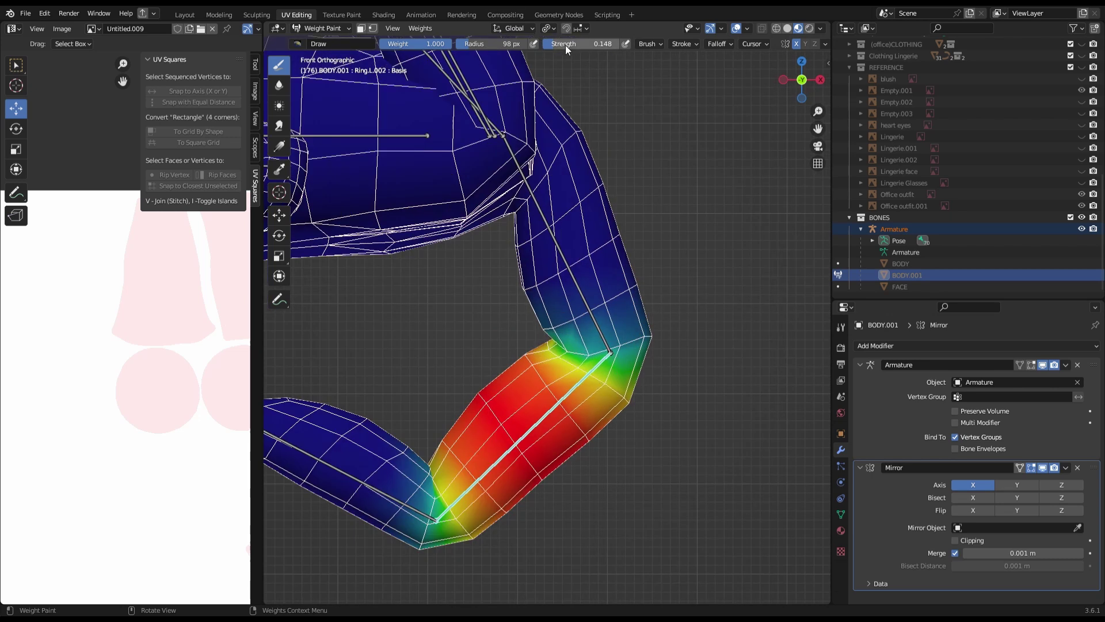
{"action": "scroll", "coordinate": [606, 330], "scroll_direction": "up", "scroll_amount": 2}
{"action": "left_click", "coordinate": [474, 438]}
{"action": "key", "text": "shift+space"}
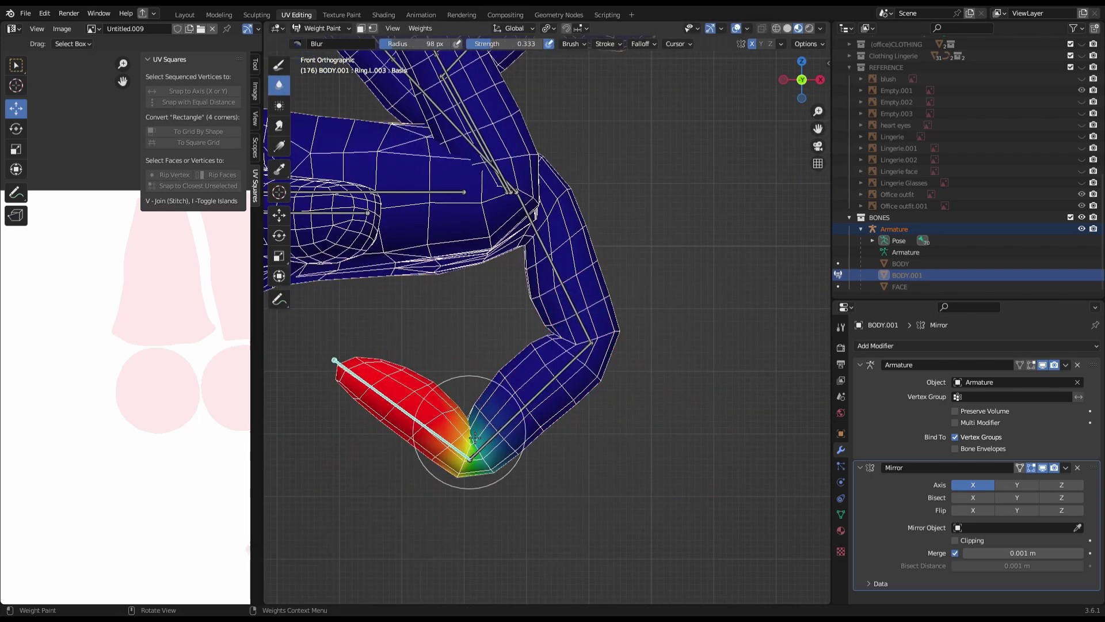
{"action": "key", "text": "ctrl+KP_1"}
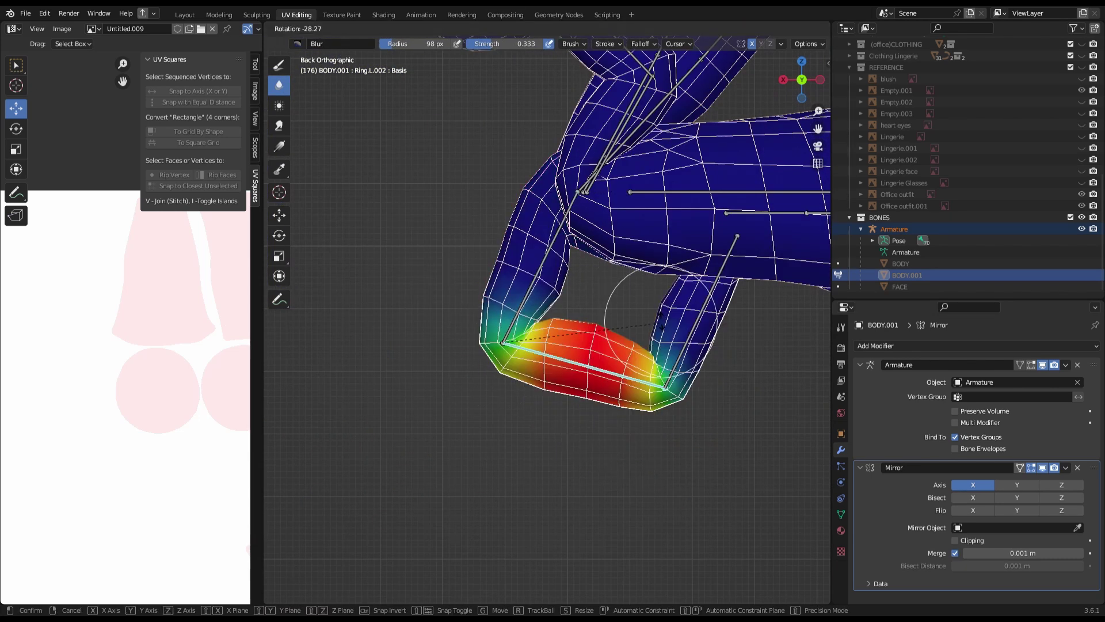
- Add an extra edge loop across the middle finger from the top view
{"action": "left_click", "coordinate": [326, 41]}
{"action": "key", "text": "KP_7"}
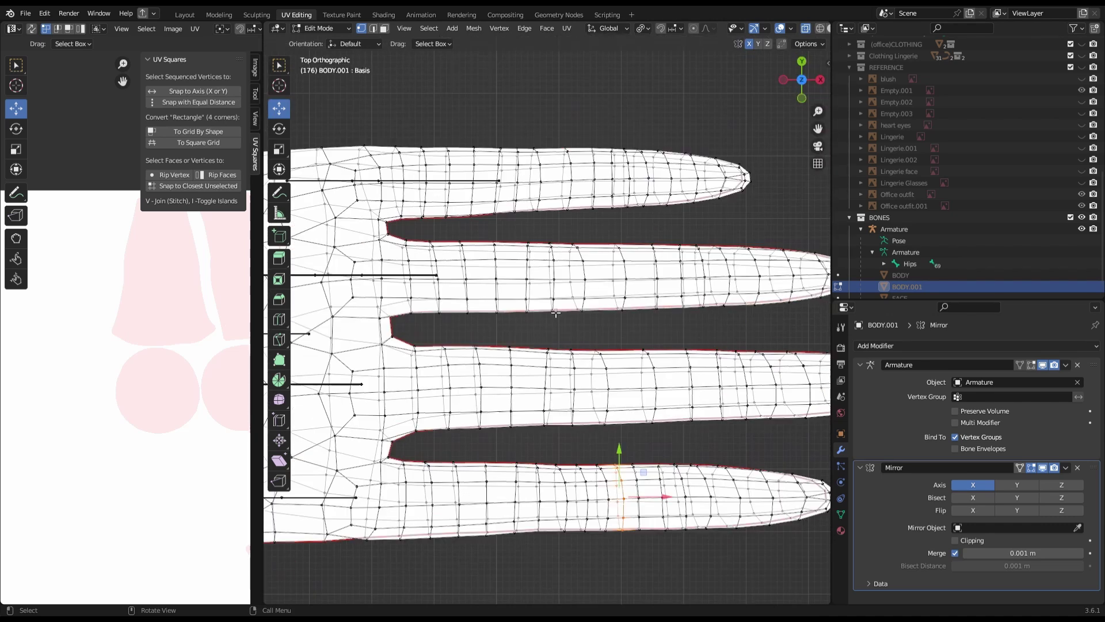
{"action": "scroll", "coordinate": [551, 329], "scroll_direction": "down", "scroll_amount": 2}
{"action": "scroll", "coordinate": [551, 329], "scroll_direction": "down", "scroll_amount": 2}
{"action": "key", "text": "ctrl+r"}
{"action": "left_click", "coordinate": [609, 347]}
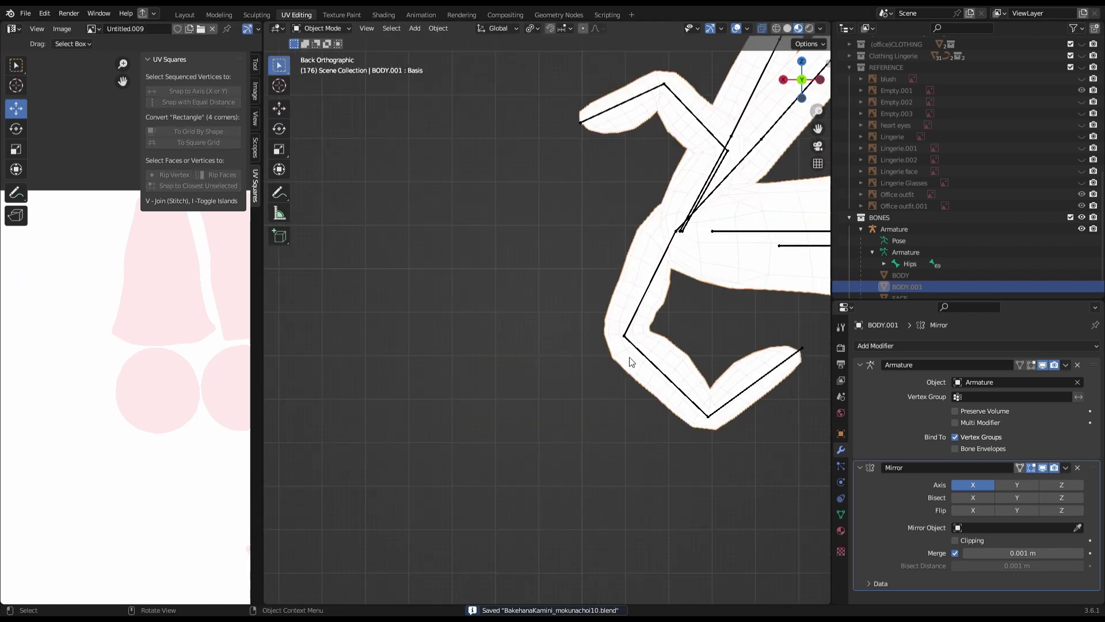
- Back in weight painting, paint and bend-test the Ring.L.002 segment
{"action": "left_click", "coordinate": [335, 91]}
{"action": "scroll", "coordinate": [554, 293], "scroll_direction": "up", "scroll_amount": 3}
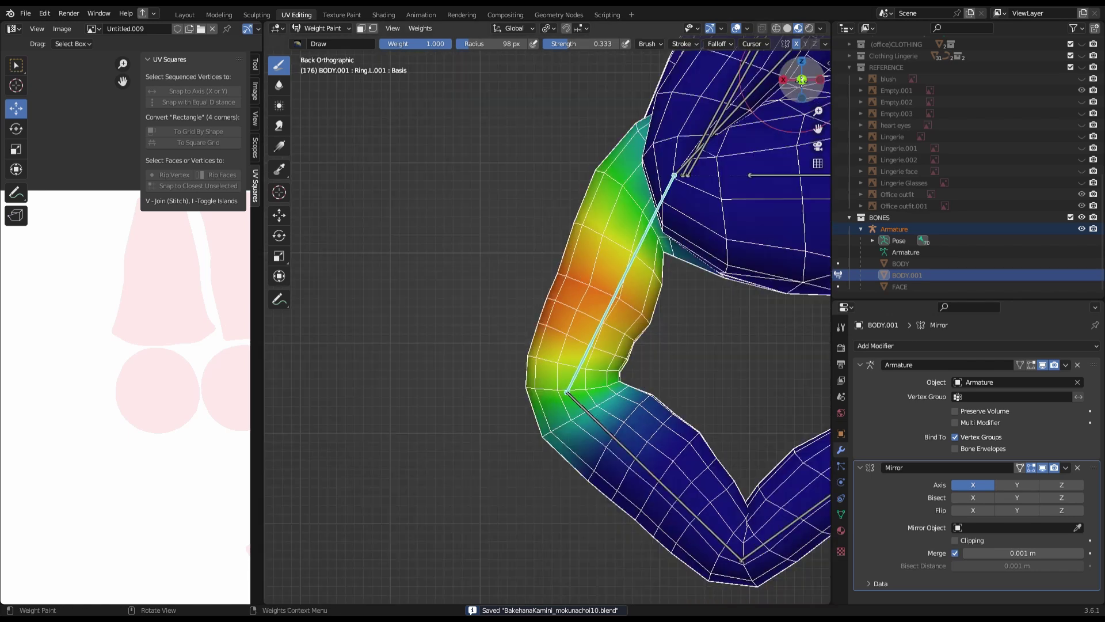
{"action": "scroll", "coordinate": [554, 293], "scroll_direction": "up", "scroll_amount": 2}
{"action": "left_click", "coordinate": [581, 442], "text": "ctrl"}
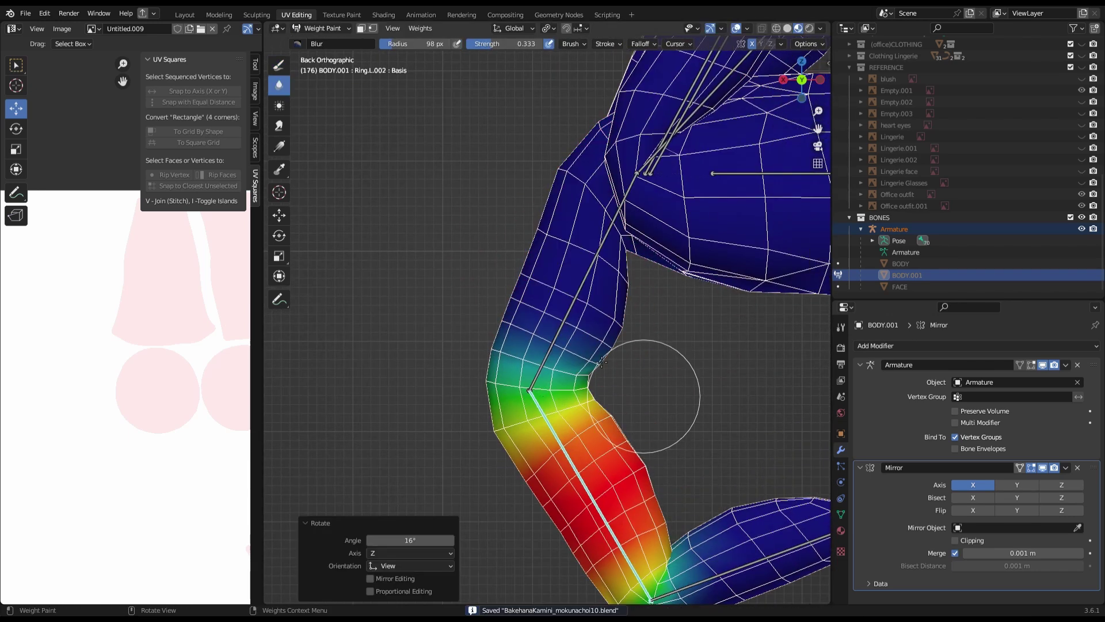
{"action": "key", "text": "ctrl+s"}
{"action": "key", "text": "r"}
{"action": "scroll", "coordinate": [661, 345], "scroll_direction": "down", "scroll_amount": 3}
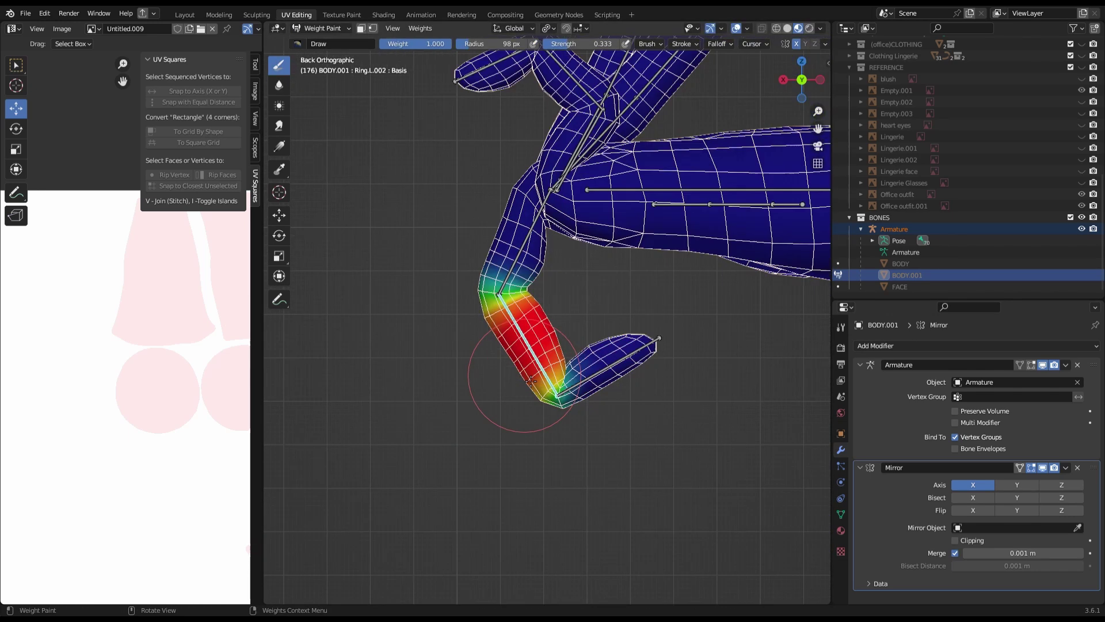
{"action": "left_click", "coordinate": [737, 296]}
- Bend Ring.L.001 to test its weights
{"action": "scroll", "coordinate": [736, 297], "scroll_direction": "up", "scroll_amount": 2}
{"action": "scroll", "coordinate": [737, 297], "scroll_direction": "up", "scroll_amount": 2}
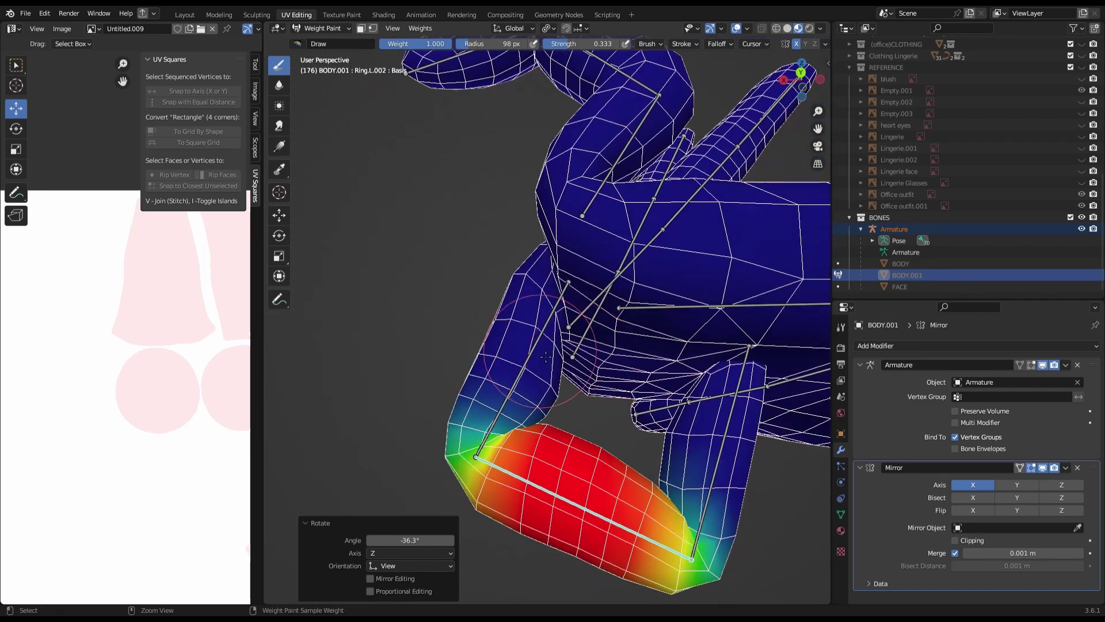
{"action": "scroll", "coordinate": [690, 305], "scroll_direction": "down", "scroll_amount": 4}
{"action": "key", "text": "r"}
{"action": "left_click", "coordinate": [655, 311]}
{"action": "key", "text": "ctrl+s"}
- Bend-test Pinky.L.002 and Pinky.L.001 and smooth the pinky weights
{"action": "left_click", "coordinate": [520, 221], "text": "ctrl"}
{"action": "key", "text": "r"}
{"action": "left_click", "coordinate": [542, 365]}
{"action": "scroll", "coordinate": [542, 365], "scroll_direction": "up", "scroll_amount": 2}
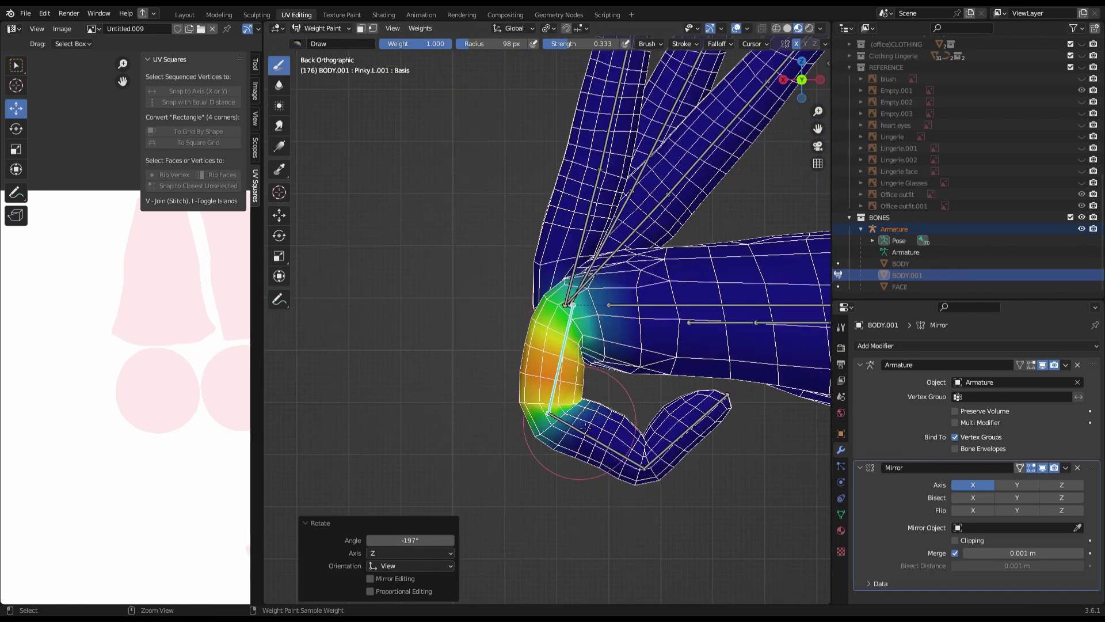
{"action": "left_click", "coordinate": [279, 84]}
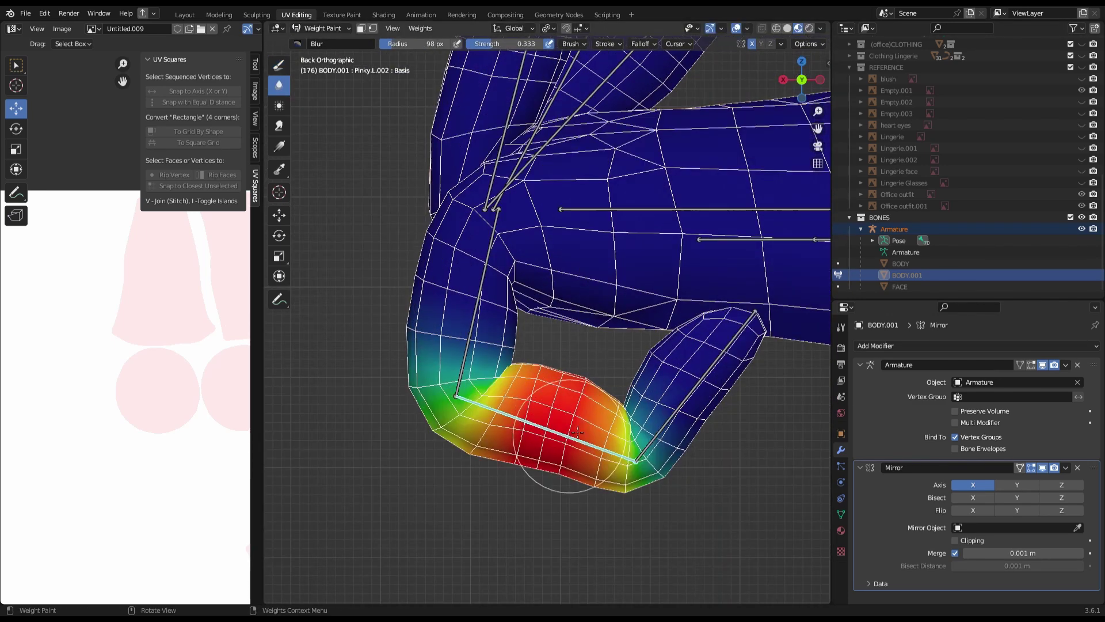
{"action": "left_click", "coordinate": [633, 356], "text": "ctrl"}
{"action": "key", "text": "r"}
{"action": "left_click", "coordinate": [505, 345]}
{"action": "scroll", "coordinate": [773, 234], "scroll_direction": "down", "scroll_amount": 3}
- Return to Object Mode, save, and apply the Mirror modifier on the body
{"action": "key", "text": "KP_1"}
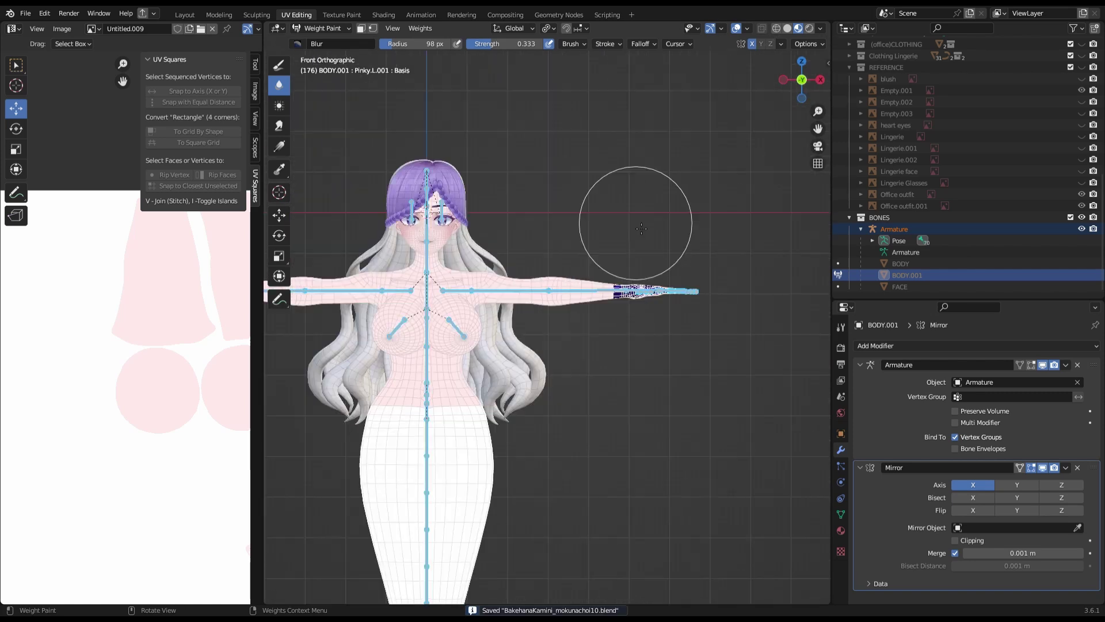
{"action": "key", "text": "ctrl+Tab"}
{"action": "key", "text": "ctrl+s"}
{"action": "left_click", "coordinate": [1065, 467]}
{"action": "left_click", "coordinate": [1015, 481]}
{"action": "left_click", "coordinate": [841, 514]}
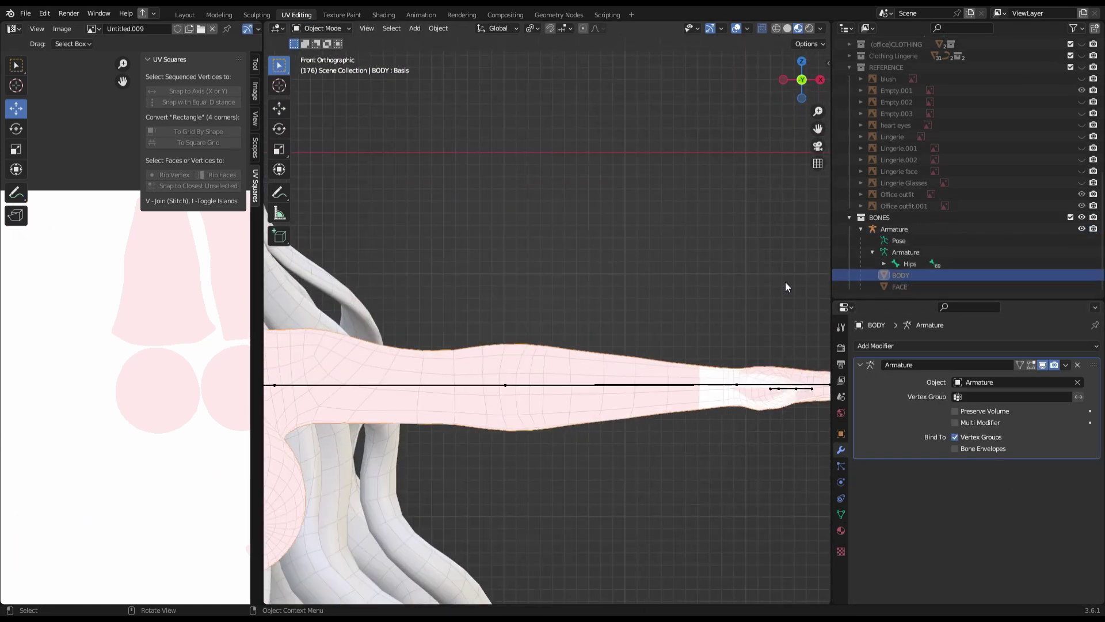
- Merge BODY's 24 duplicate vertices, then bend-test Hand.L to check wrist weights
{"action": "key", "text": "Tab"}
{"action": "scroll", "coordinate": [785, 286], "scroll_direction": "down", "scroll_amount": 3}
{"action": "scroll", "coordinate": [468, 382], "scroll_direction": "up", "scroll_amount": 3}
{"action": "scroll", "coordinate": [638, 500], "scroll_direction": "down", "scroll_amount": 3}
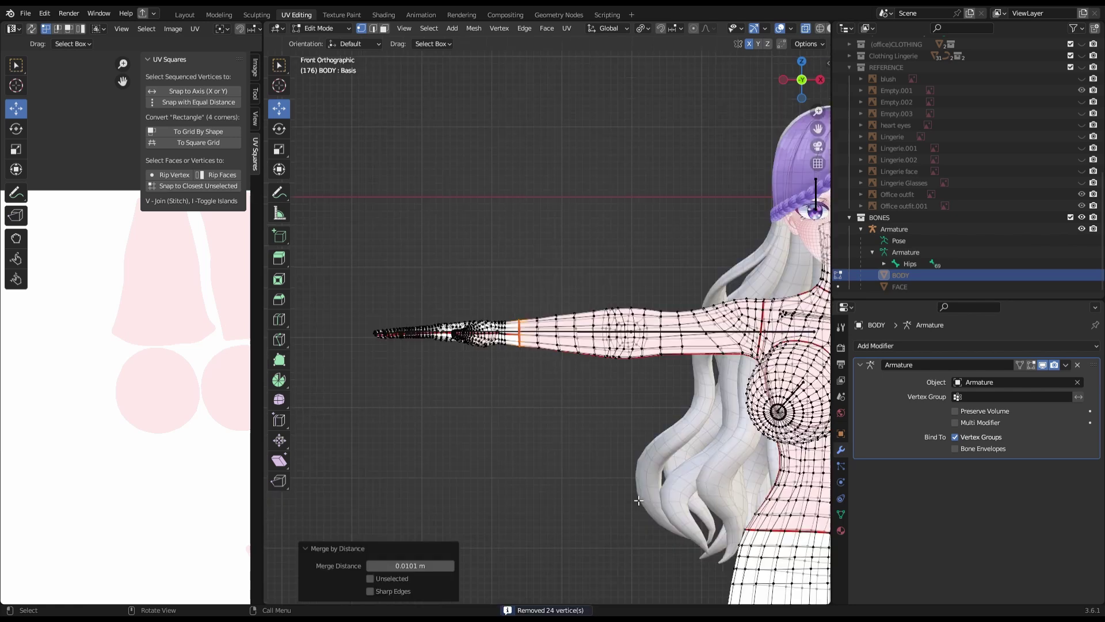
{"action": "key", "text": "r"}
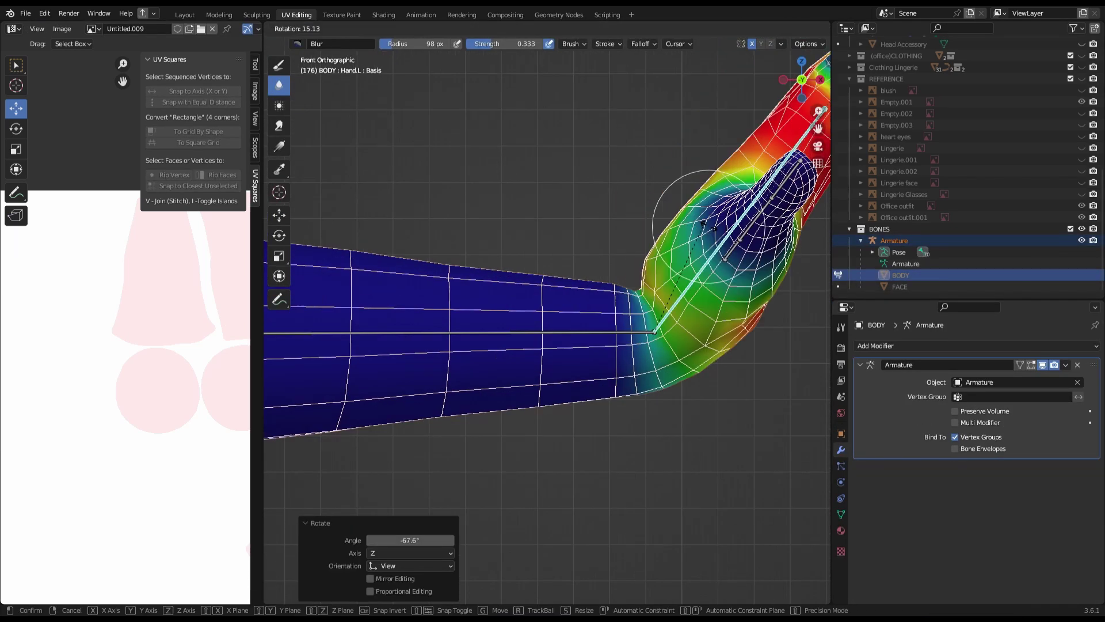
{"action": "left_click", "coordinate": [605, 341], "text": "ctrl"}
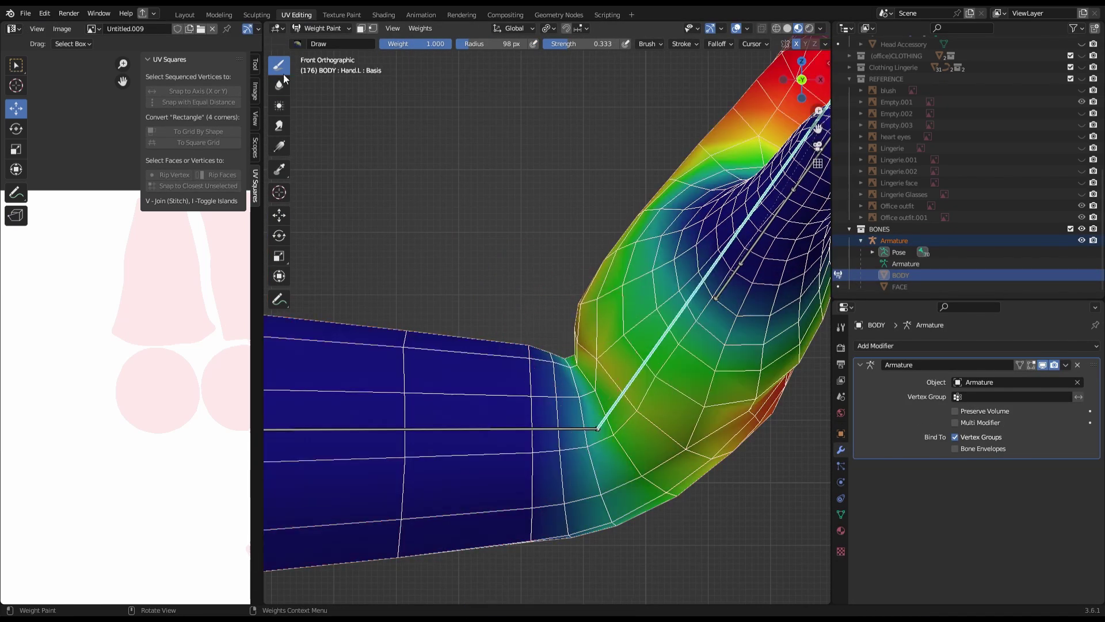
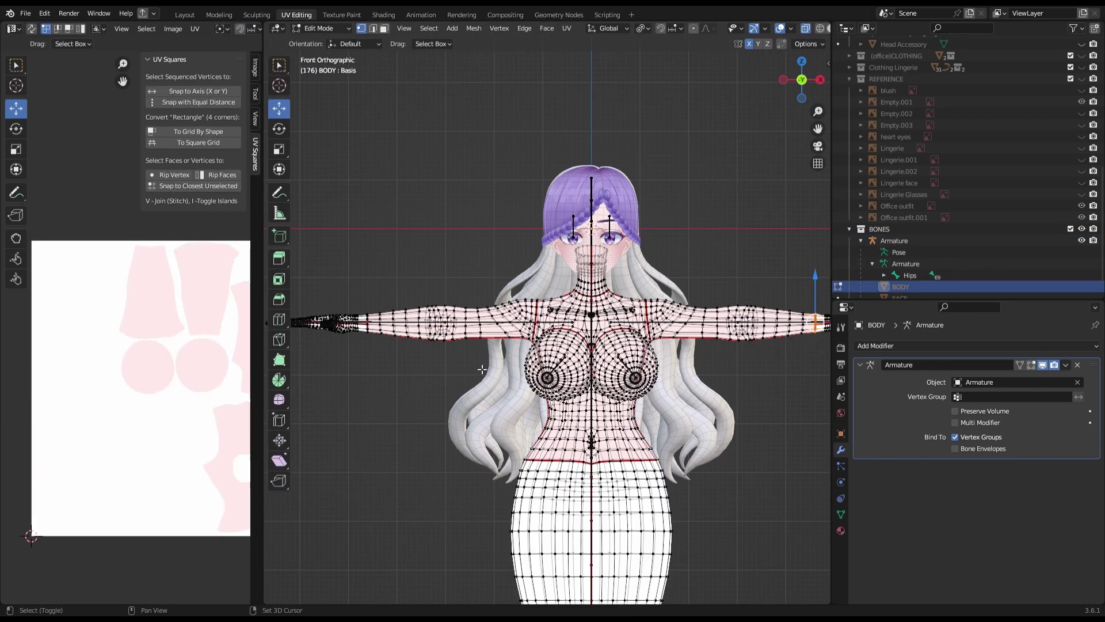
- Mark new seams along the arm and re-unwrap it into a fan-shaped UV island
{"action": "key", "text": "u"}
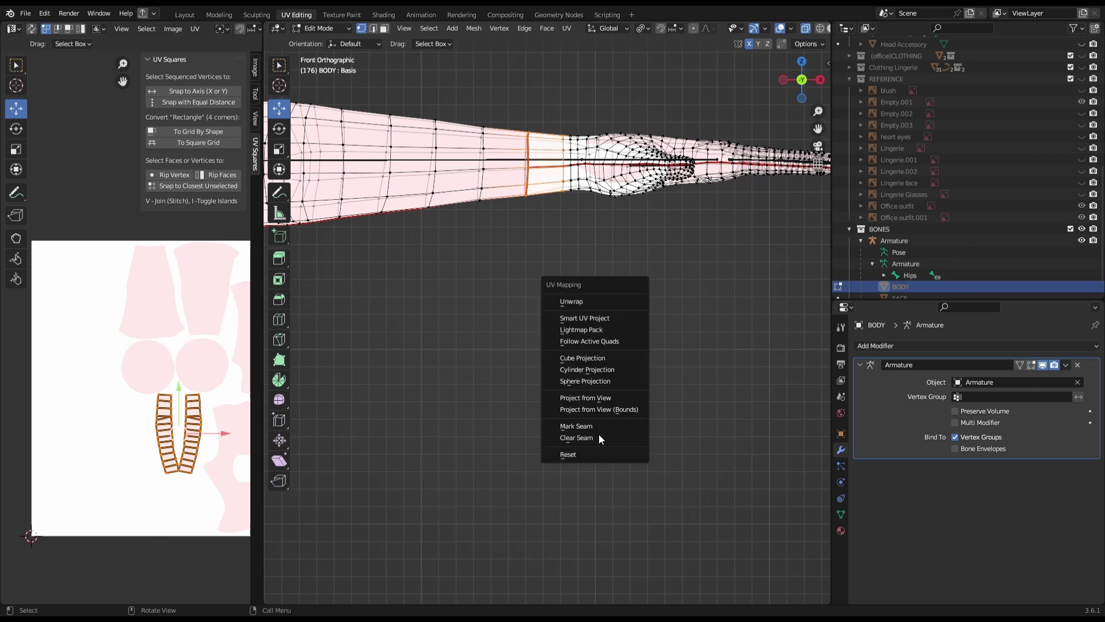
{"action": "scroll", "coordinate": [540, 102], "scroll_direction": "up", "scroll_amount": 5}
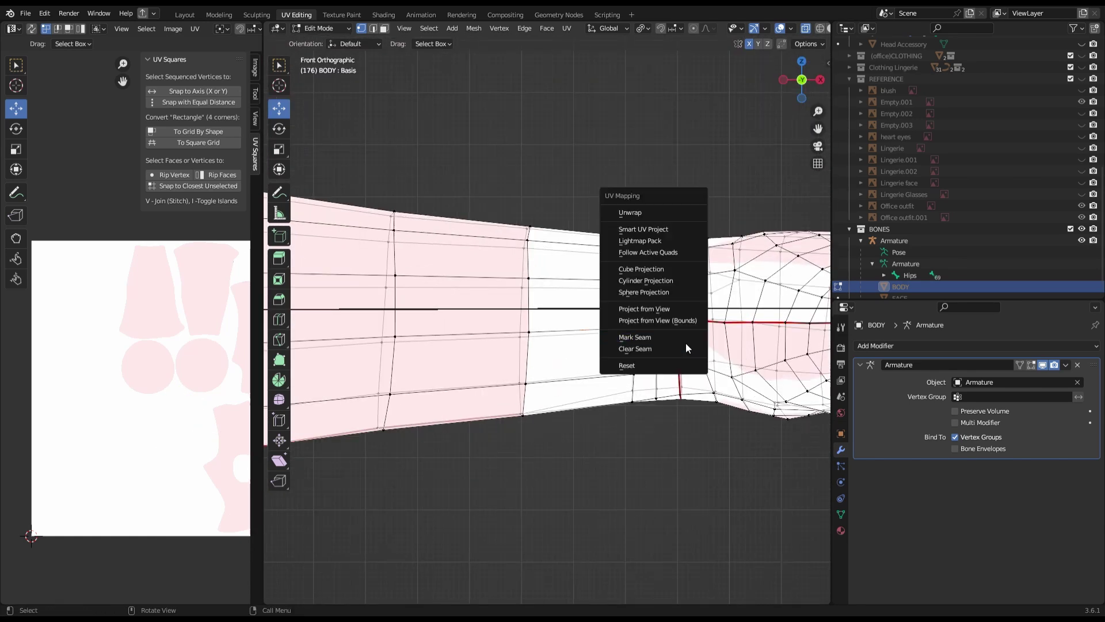
{"action": "left_click", "coordinate": [543, 359], "text": "ctrl"}
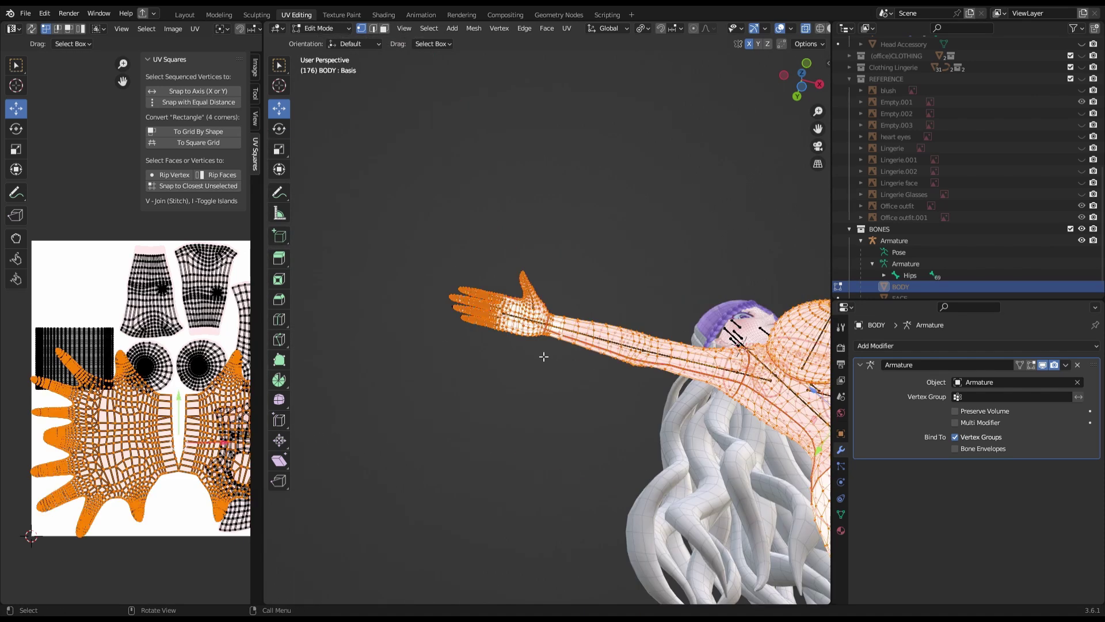
{"action": "key", "text": "u"}
{"action": "left_click", "coordinate": [543, 357]}
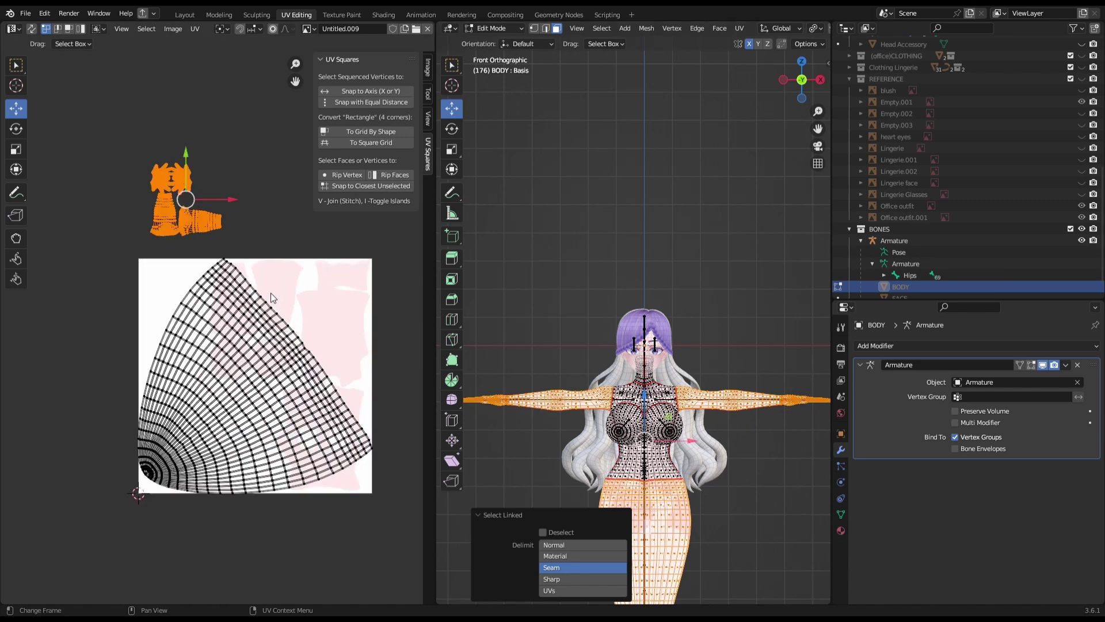
- Straighten the arm UVs into a grid with UV Squares and scale it down
{"action": "key", "text": "r"}
{"action": "left_click", "coordinate": [371, 131]}
{"action": "key", "text": "ctrl+z"}
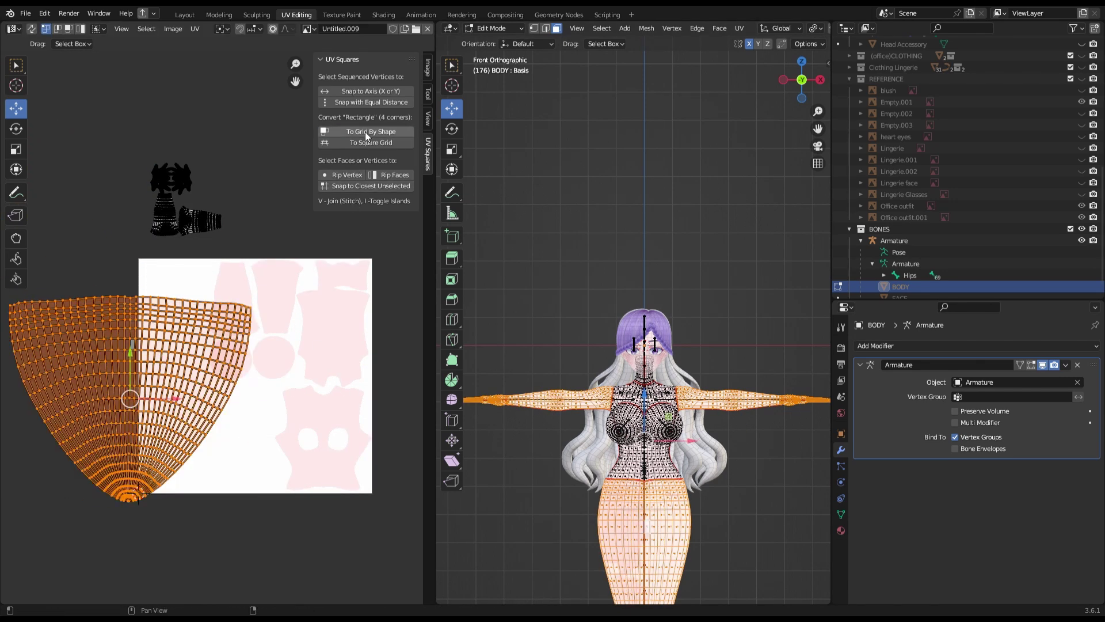
{"action": "left_click", "coordinate": [371, 131]}
{"action": "key", "text": "s"}
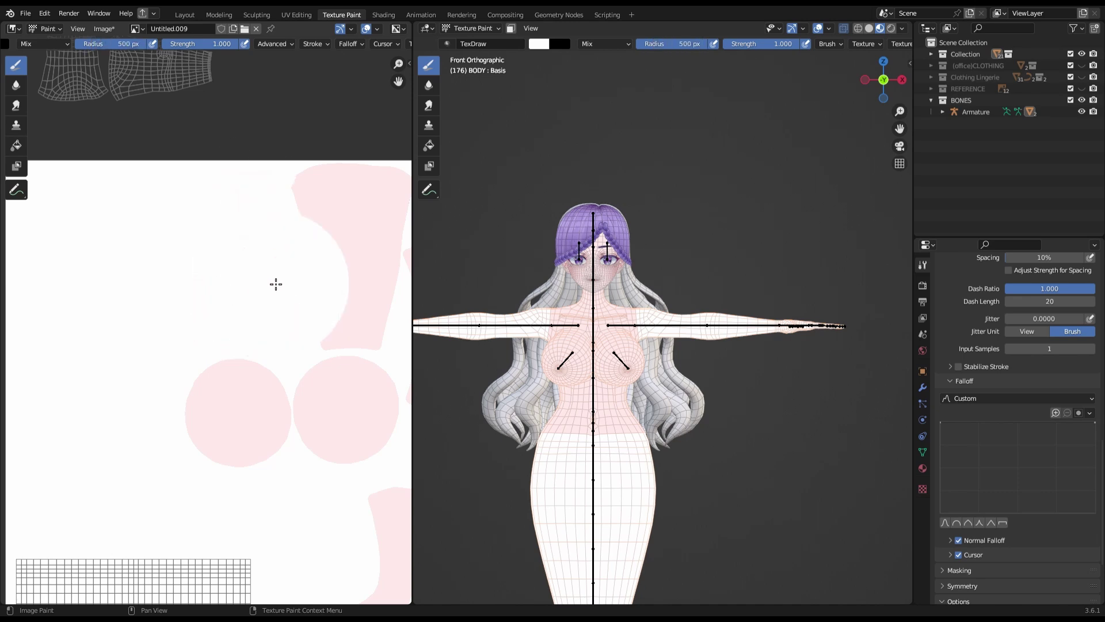
- Place the arm islands inside the texture and hide the arm geometry
{"action": "middle_click_drag", "start_coordinate": [275, 284], "coordinate": [160, 353]}
{"action": "scroll", "coordinate": [214, 344], "scroll_direction": "up", "scroll_amount": 3}
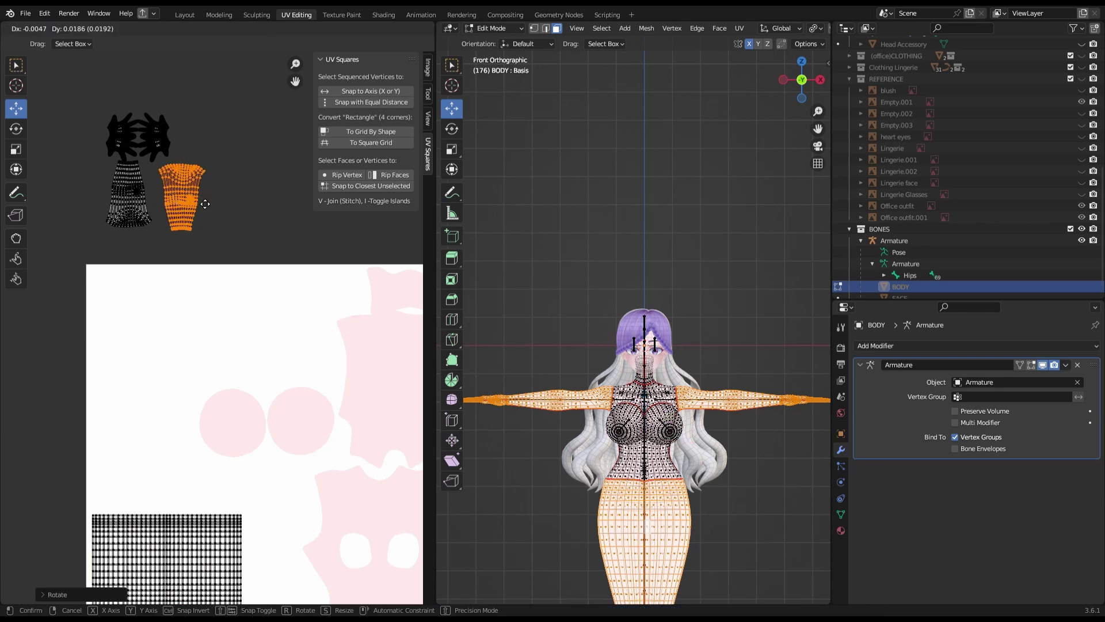
{"action": "left_click", "coordinate": [390, 295]}
{"action": "scroll", "coordinate": [390, 296], "scroll_direction": "up", "scroll_amount": 1}
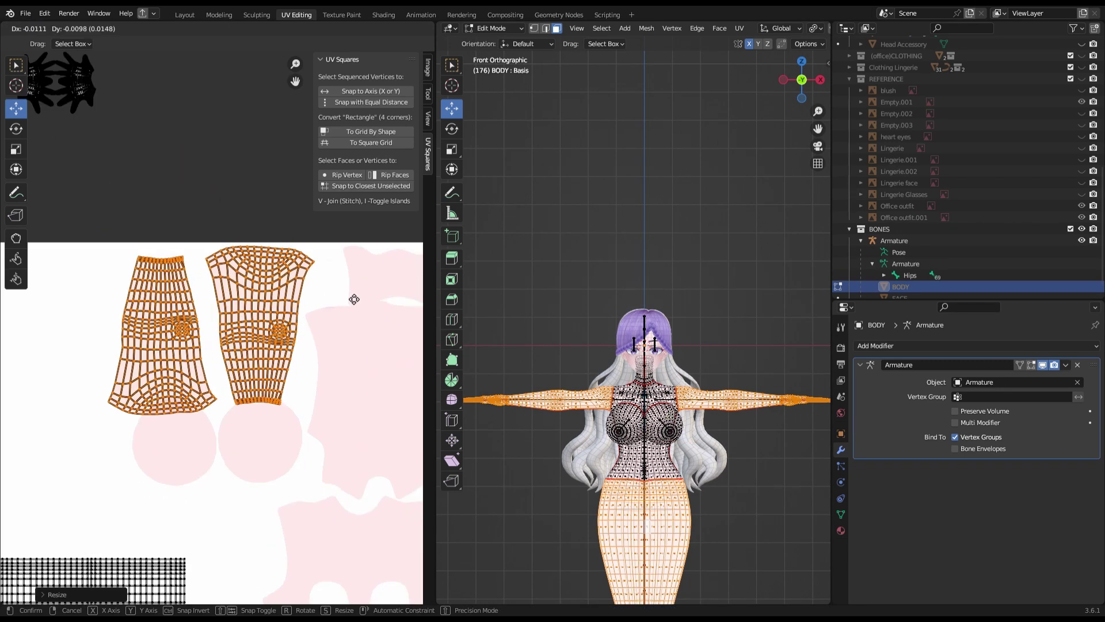
{"action": "scroll", "coordinate": [353, 298], "scroll_direction": "down", "scroll_amount": 2}
{"action": "scroll", "coordinate": [468, 332], "scroll_direction": "up", "scroll_amount": 3}
{"action": "key", "text": "h"}
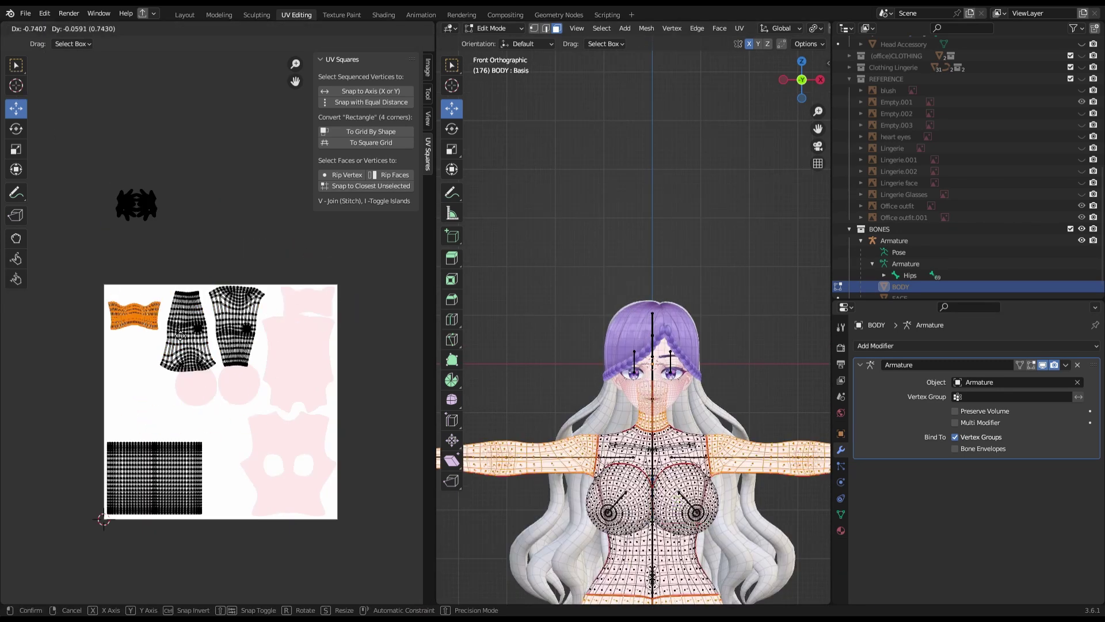
{"action": "left_click", "coordinate": [179, 335]}
{"action": "scroll", "coordinate": [122, 294], "scroll_direction": "up", "scroll_amount": 2}
- Move and resize the two circle UV islands
{"action": "left_click", "coordinate": [173, 251]}
{"action": "key", "text": "l"}
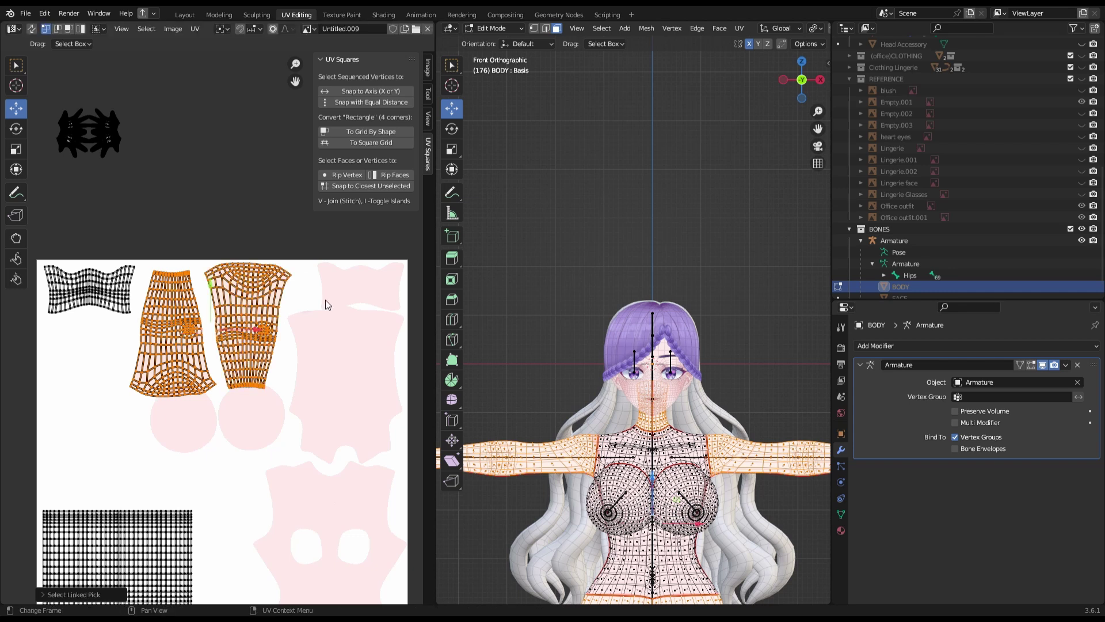
{"action": "key", "text": "l"}
{"action": "key", "text": "g"}
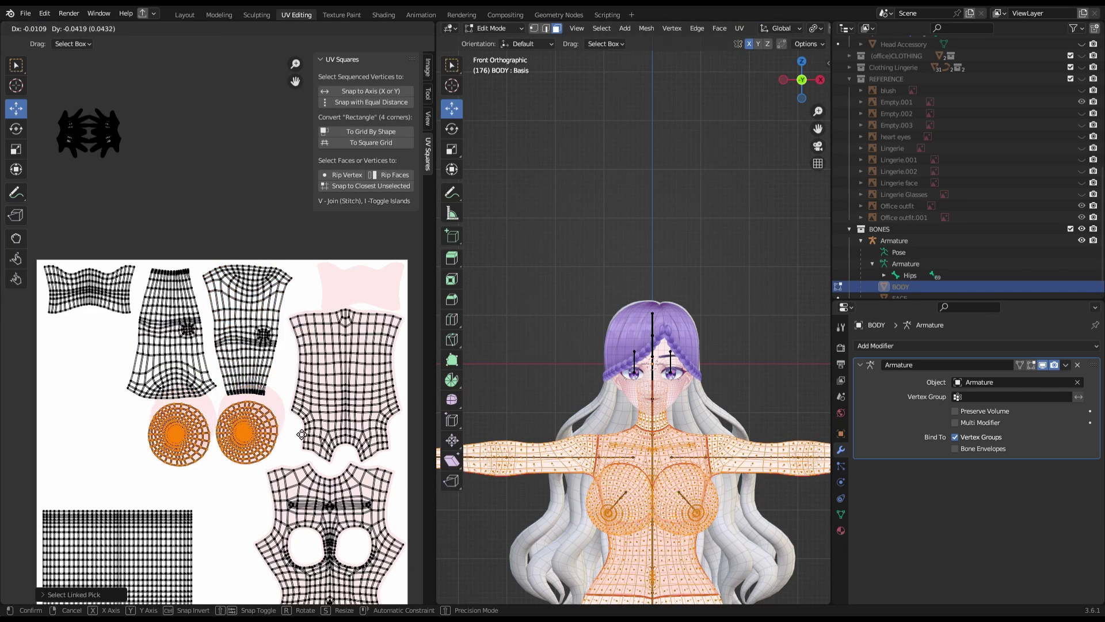
{"action": "left_click", "coordinate": [329, 407]}
{"action": "scroll", "coordinate": [329, 407], "scroll_direction": "down", "scroll_amount": 2}
- Move the torso islands into place and rotate the small top-left island 90°
{"action": "left_click", "coordinate": [270, 345]}
{"action": "key", "text": "l"}
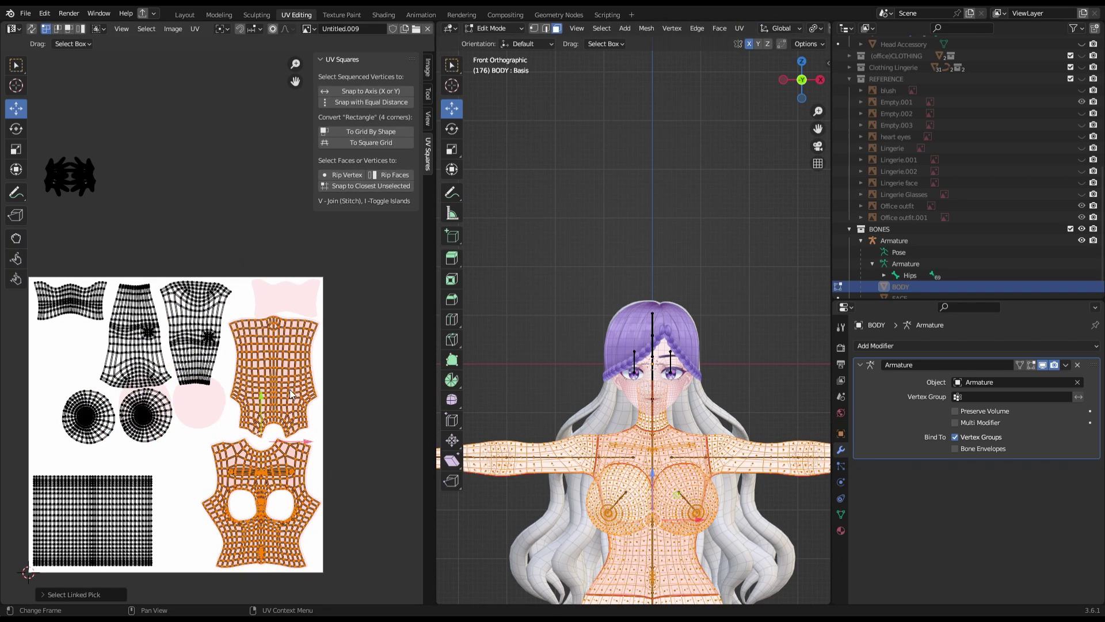
{"action": "key", "text": "g"}
{"action": "left_click", "coordinate": [339, 339]}
{"action": "left_click", "coordinate": [104, 312]}
{"action": "type", "text": "lr90"}
{"action": "key", "text": "Return"}
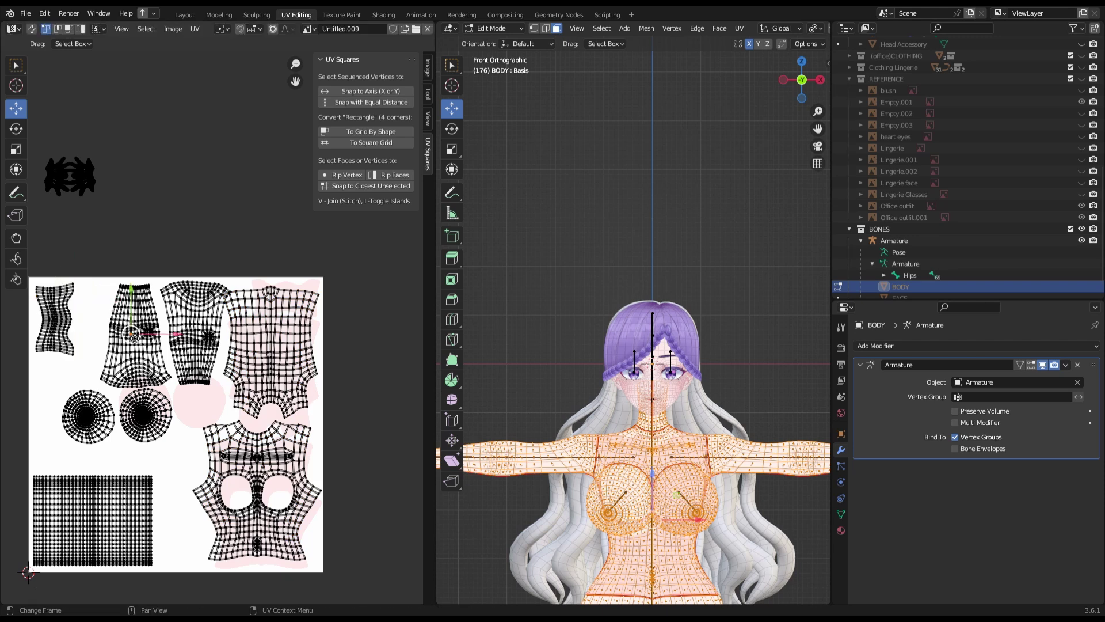
- Move both sleeve islands down and shift the circle islands up and left
{"action": "left_click", "coordinate": [162, 340]}
{"action": "key", "text": "l"}
{"action": "key", "text": "l"}
{"action": "key", "text": "g"}
{"action": "left_click", "coordinate": [139, 439]}
- Stack the left circle island below the other one beside the sleeves
{"action": "key", "text": "l"}
{"action": "key", "text": "l"}
{"action": "key", "text": "g"}
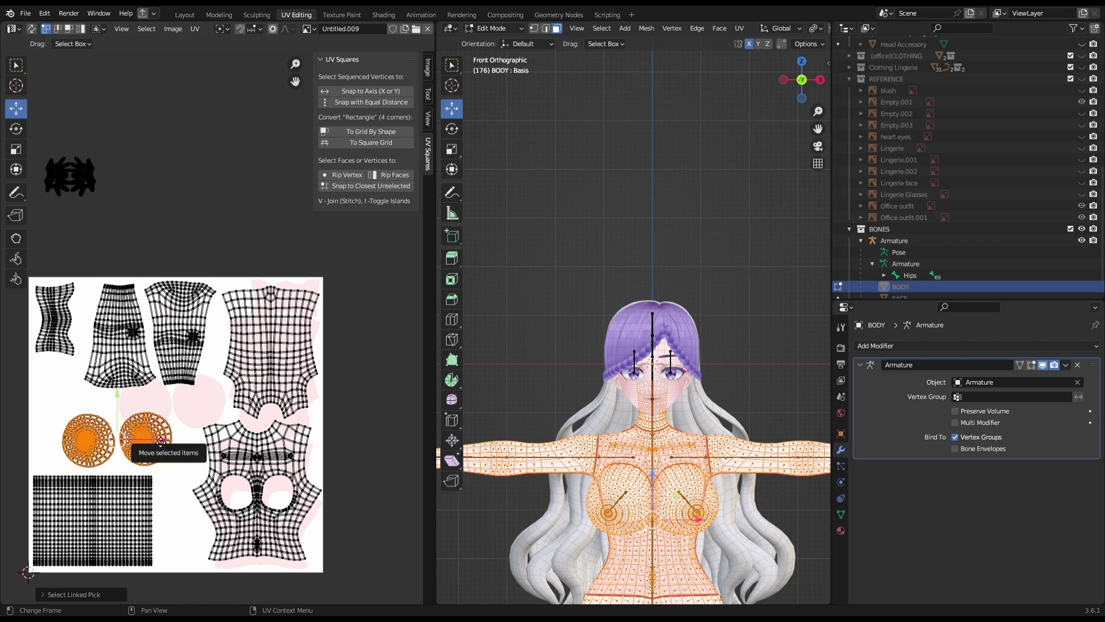
{"action": "left_click", "coordinate": [107, 394]}
{"action": "left_click", "coordinate": [179, 334]}
{"action": "key", "text": "l"}
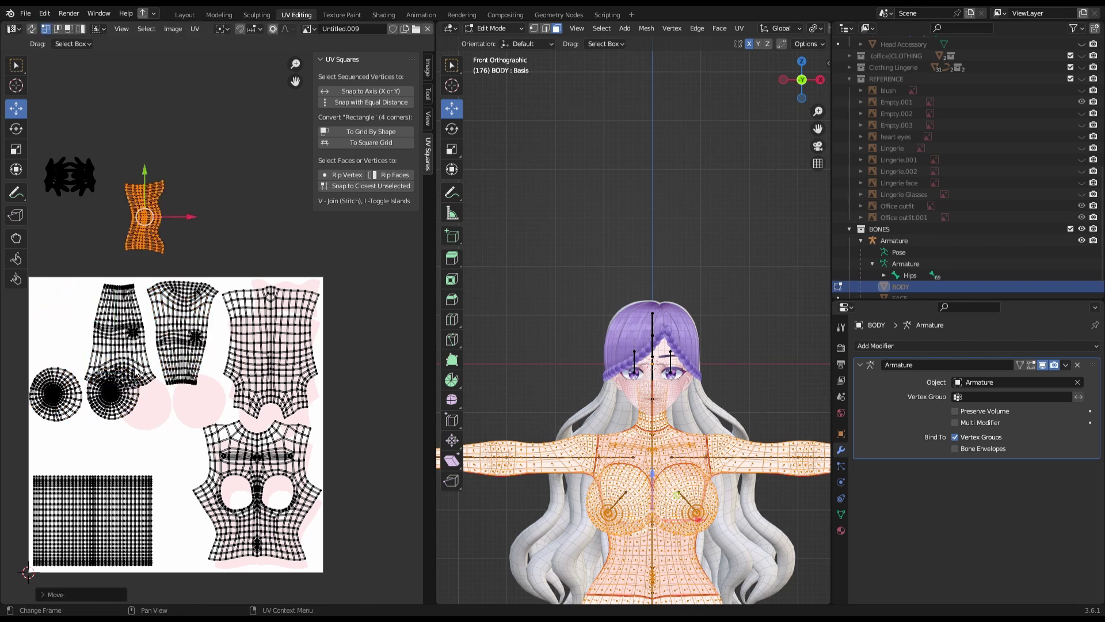
{"action": "left_click", "coordinate": [55, 394]}
{"action": "key", "text": "l"}
{"action": "key", "text": "g"}
{"action": "left_click", "coordinate": [128, 340]}
{"action": "key", "text": "l"}
{"action": "key", "text": "l"}
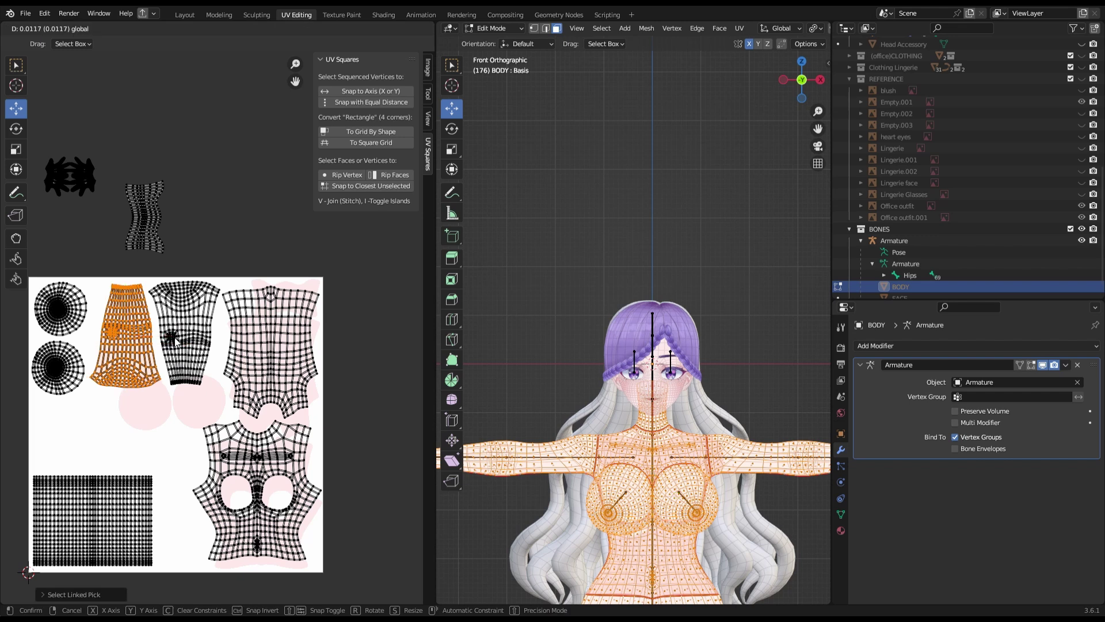
- Move and rotate the hand island into place above the sleeves
{"action": "left_click", "coordinate": [162, 220]}
{"action": "key", "text": "l"}
{"action": "key", "text": "g"}
{"action": "scroll", "coordinate": [114, 403], "scroll_direction": "up", "scroll_amount": 1}
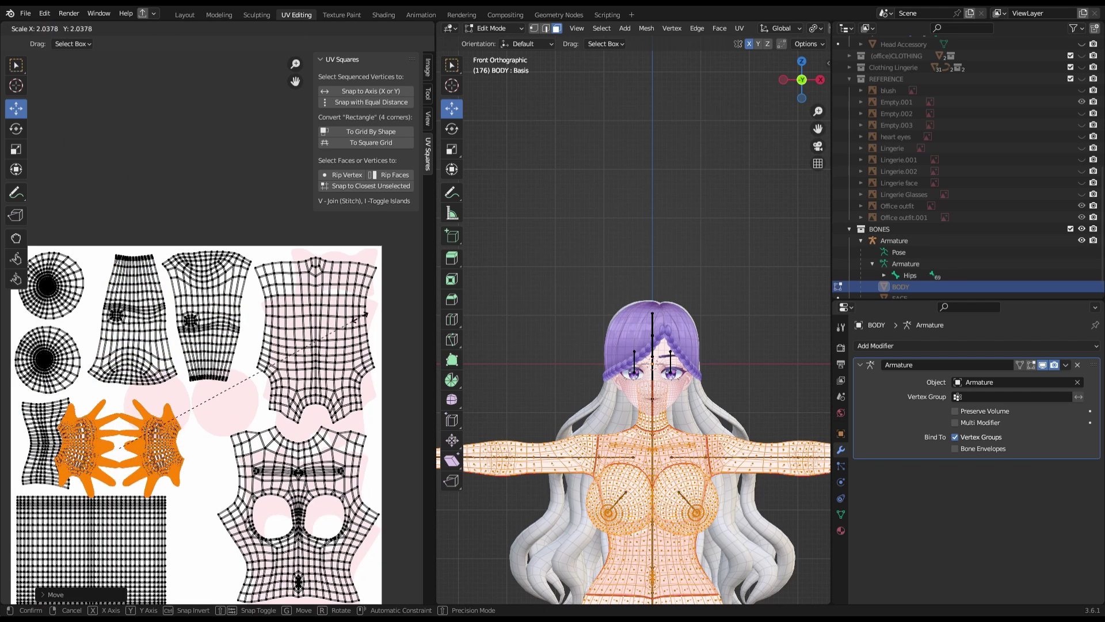
{"action": "key", "text": "g"}
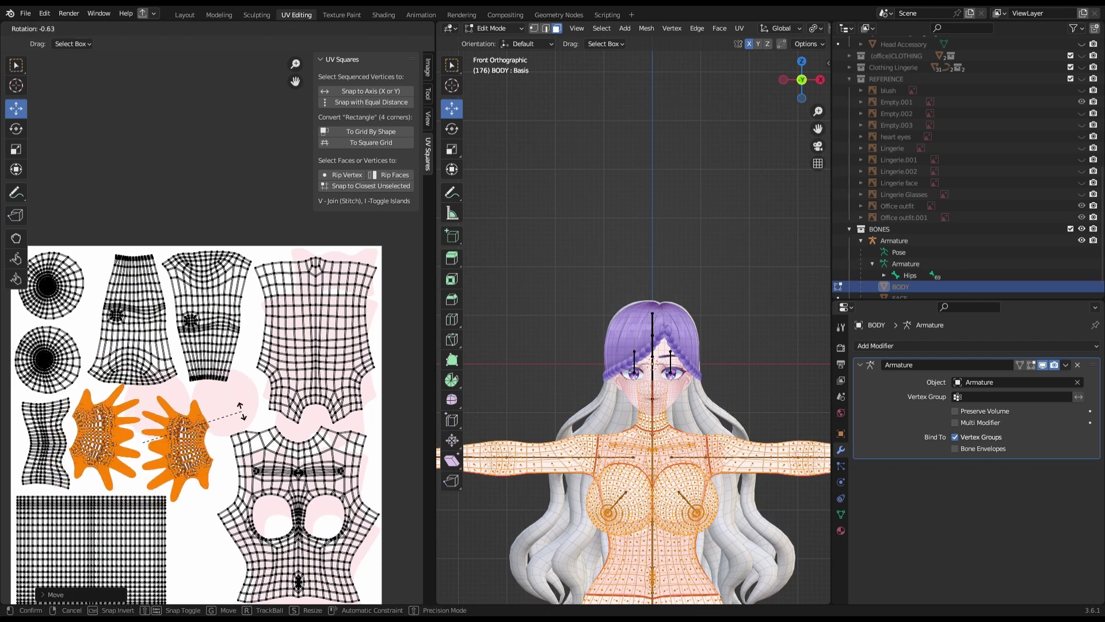
{"action": "left_click", "coordinate": [234, 395]}
- Fit the skirt and bottom torso islands inside the texture square
{"action": "key", "text": "alt+a"}
{"action": "key", "text": "l"}
{"action": "key", "text": "g"}
{"action": "right_click", "coordinate": [151, 318]}
{"action": "scroll", "coordinate": [217, 329], "scroll_direction": "down", "scroll_amount": 1}
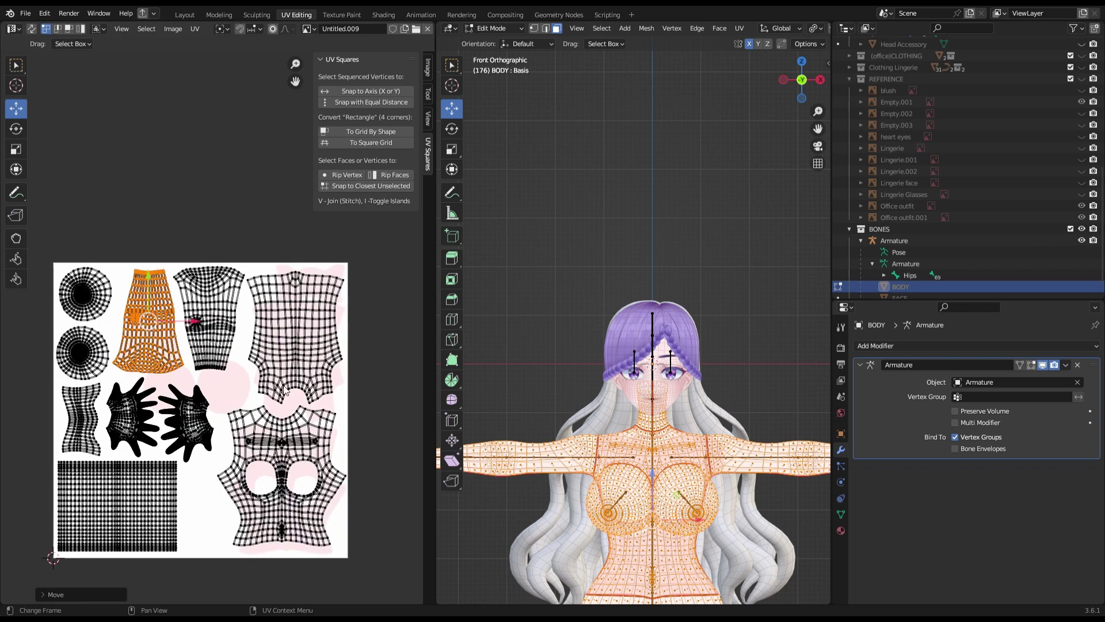
{"action": "key", "text": "l"}
{"action": "left_click", "coordinate": [300, 351]}
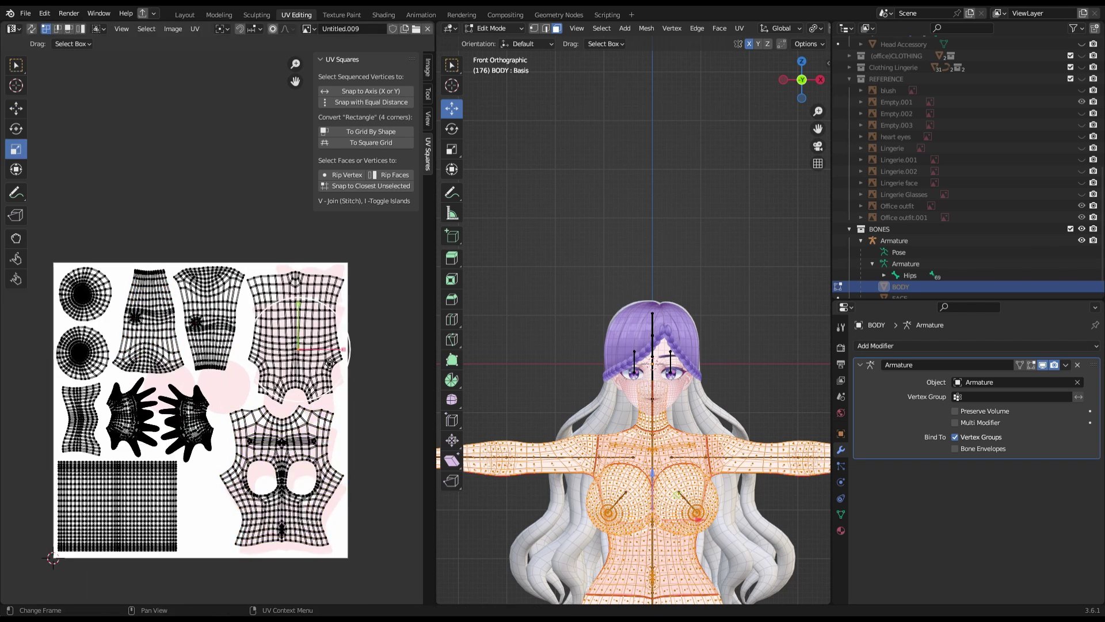
{"action": "key", "text": "l"}
{"action": "scroll", "coordinate": [216, 318], "scroll_direction": "up", "scroll_amount": 1}
{"action": "key", "text": "g"}
{"action": "left_click", "coordinate": [217, 318]}
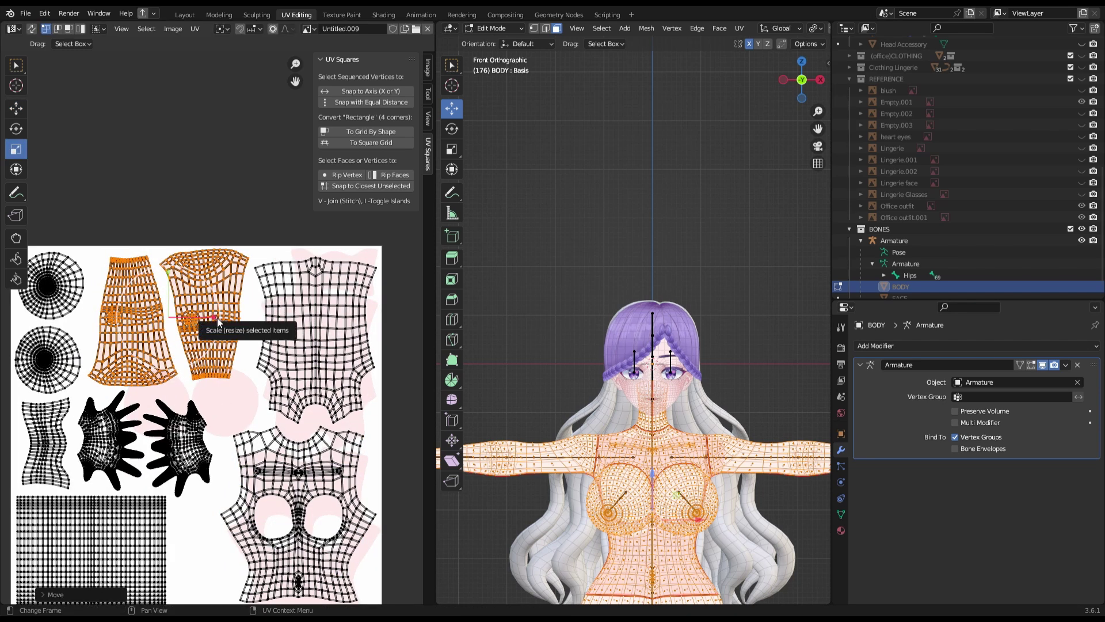
{"action": "scroll", "coordinate": [217, 318], "scroll_direction": "down", "scroll_amount": 2}
- In the Shading workspace, give the body Color Ramp stop a darker pink and save
{"action": "key", "text": "ctrl+Page_Down"}
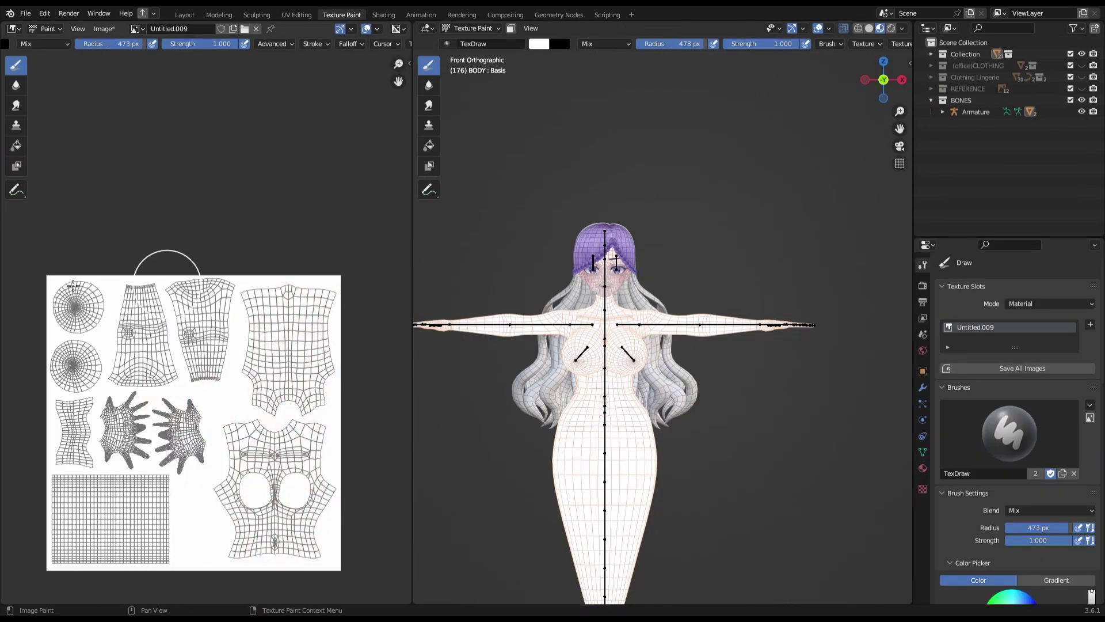
{"action": "key", "text": "ctrl+Page_Down"}
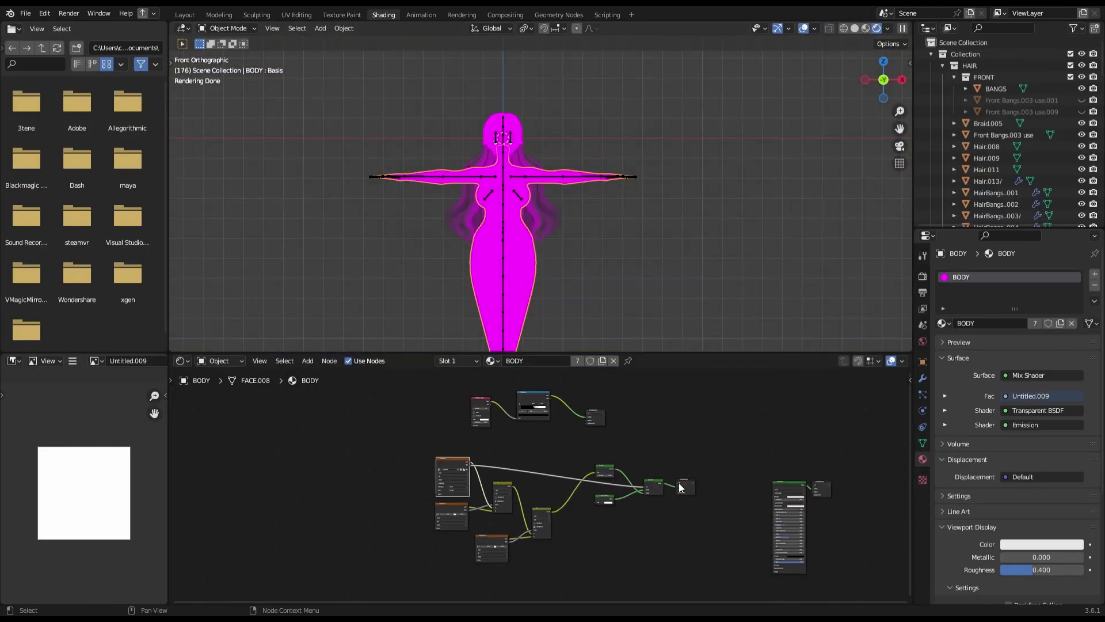
{"action": "scroll", "coordinate": [717, 188], "scroll_direction": "up", "scroll_amount": 2}
{"action": "middle_click_drag", "start_coordinate": [633, 173], "coordinate": [717, 187]}
{"action": "scroll", "coordinate": [558, 521], "scroll_direction": "up", "scroll_amount": 4}
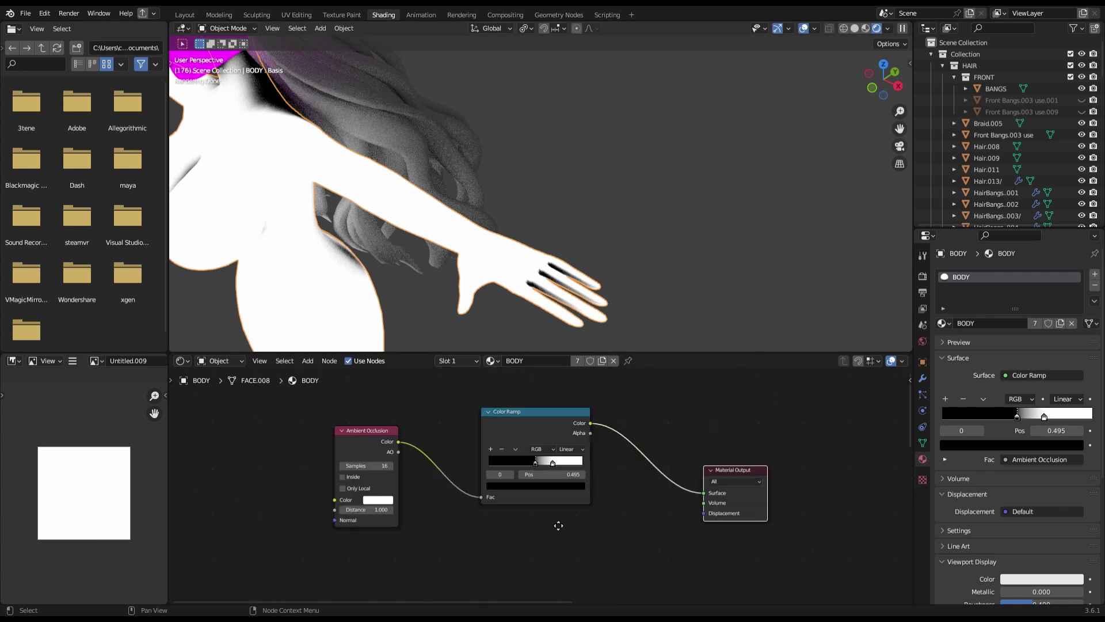
{"action": "scroll", "coordinate": [525, 473], "scroll_direction": "up", "scroll_amount": 4}
{"action": "left_click", "coordinate": [872, 88]}
{"action": "scroll", "coordinate": [1007, 144], "scroll_direction": "down", "scroll_amount": 5}
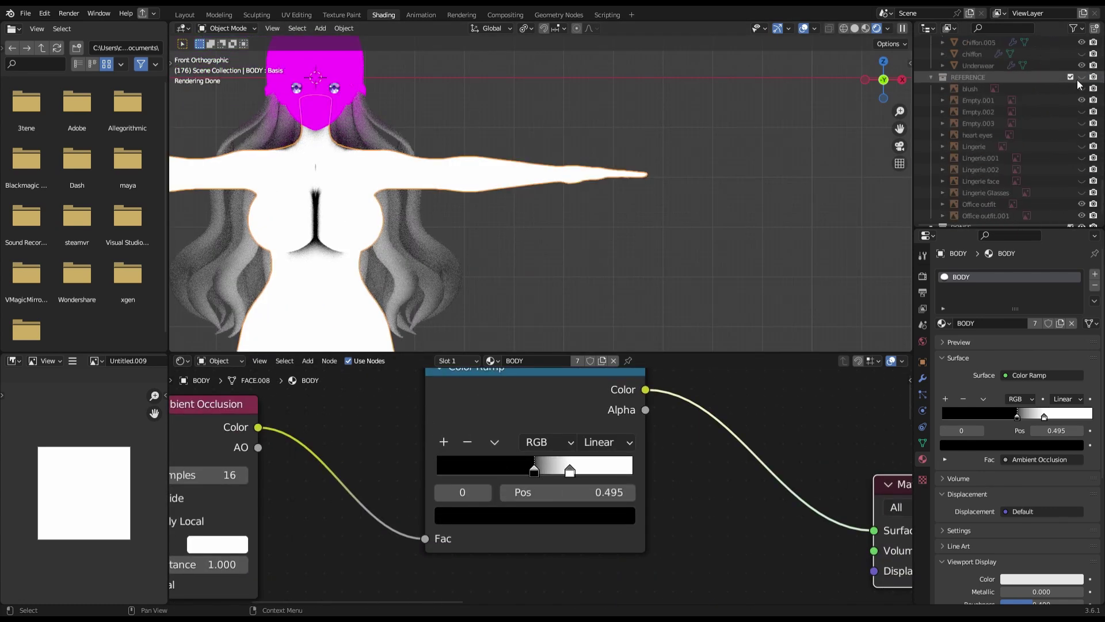
{"action": "scroll", "coordinate": [690, 202], "scroll_direction": "up", "scroll_amount": 5}
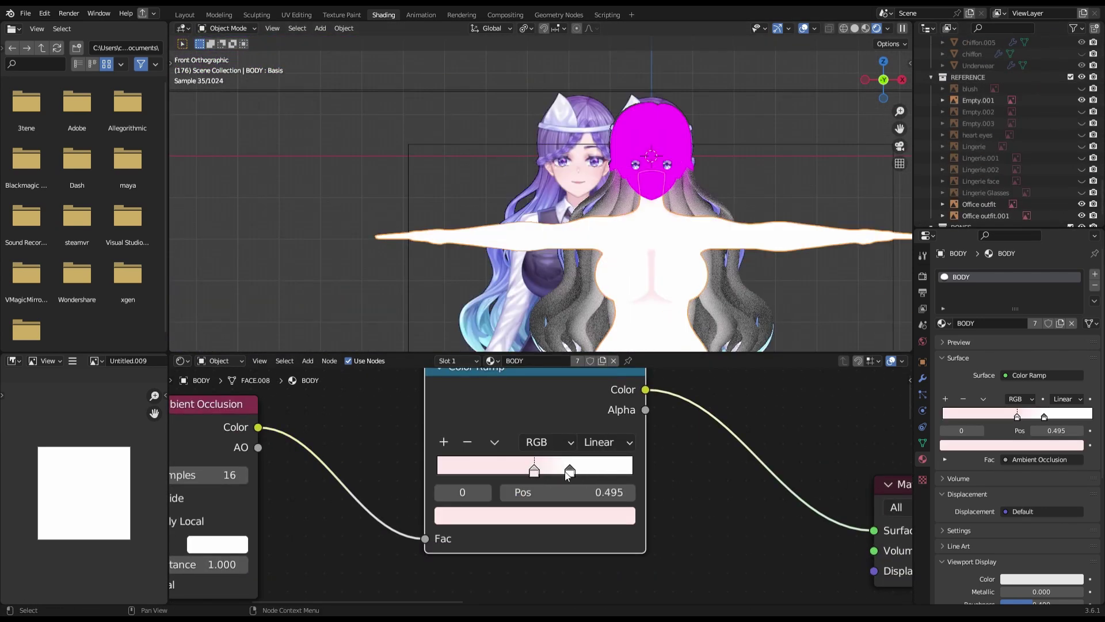
{"action": "left_click", "coordinate": [534, 515]}
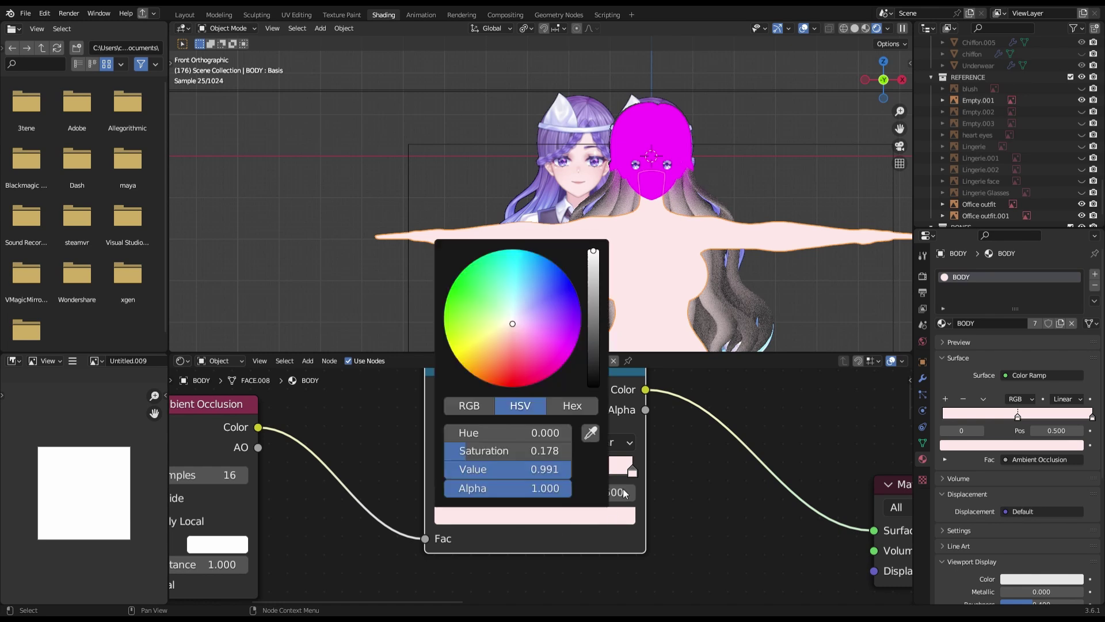
{"action": "key", "text": "ctrl+s"}
- Move the BODY object to the outliner's top level and save the file
{"action": "mouse_move", "coordinate": [633, 230]}
{"action": "middle_mouse_down"}
{"action": "mouse_move", "coordinate": [690, 240]}
{"action": "mouse_move", "coordinate": [834, 189]}
{"action": "middle_mouse_up"}
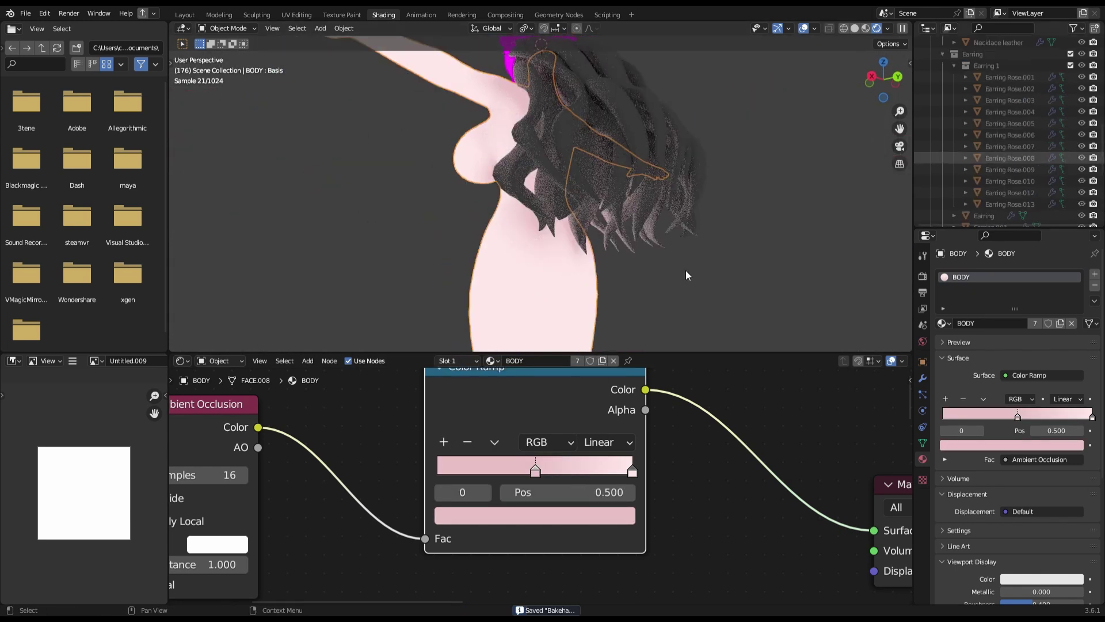
{"action": "scroll", "coordinate": [1007, 144], "scroll_direction": "down", "scroll_amount": 2}
{"action": "left_click_drag", "start_coordinate": [978, 101], "coordinate": [967, 45]}
{"action": "left_click_drag", "start_coordinate": [913, 173], "coordinate": [835, 172]}
{"action": "key", "text": "KP_3"}
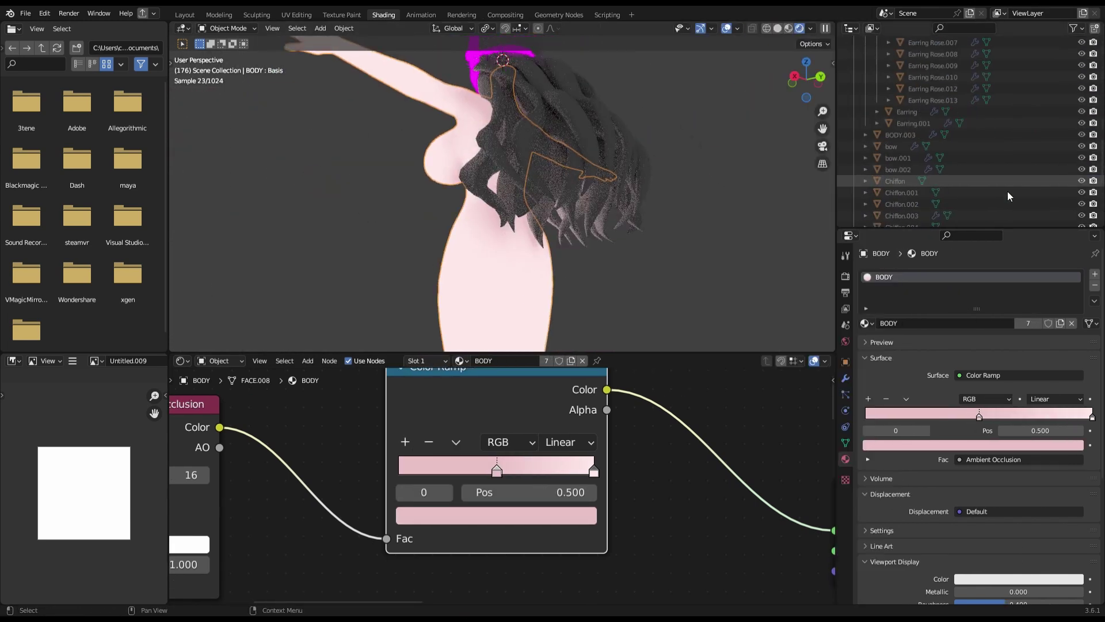
{"action": "key", "text": "ctrl+s"}
- Hide the hair collection, enable Bones in Viewport Overlays, and select the armature
{"action": "left_click", "coordinate": [1081, 53]}
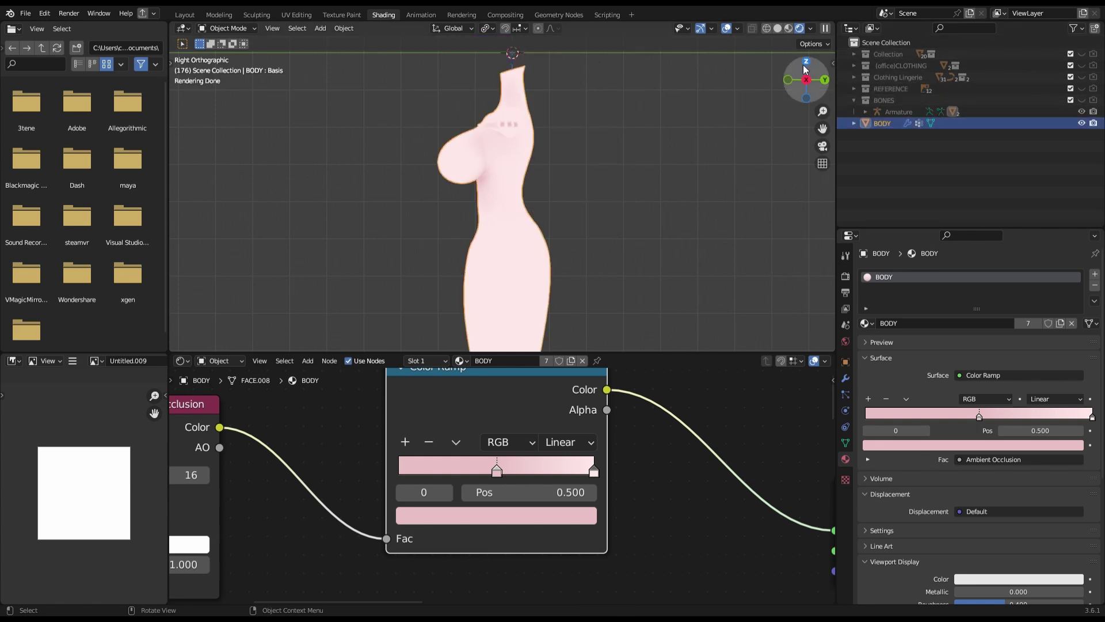
{"action": "left_click_drag", "start_coordinate": [804, 69], "coordinate": [476, 230]}
{"action": "scroll", "coordinate": [477, 230], "scroll_direction": "up", "scroll_amount": 3}
{"action": "left_click", "coordinate": [738, 28]}
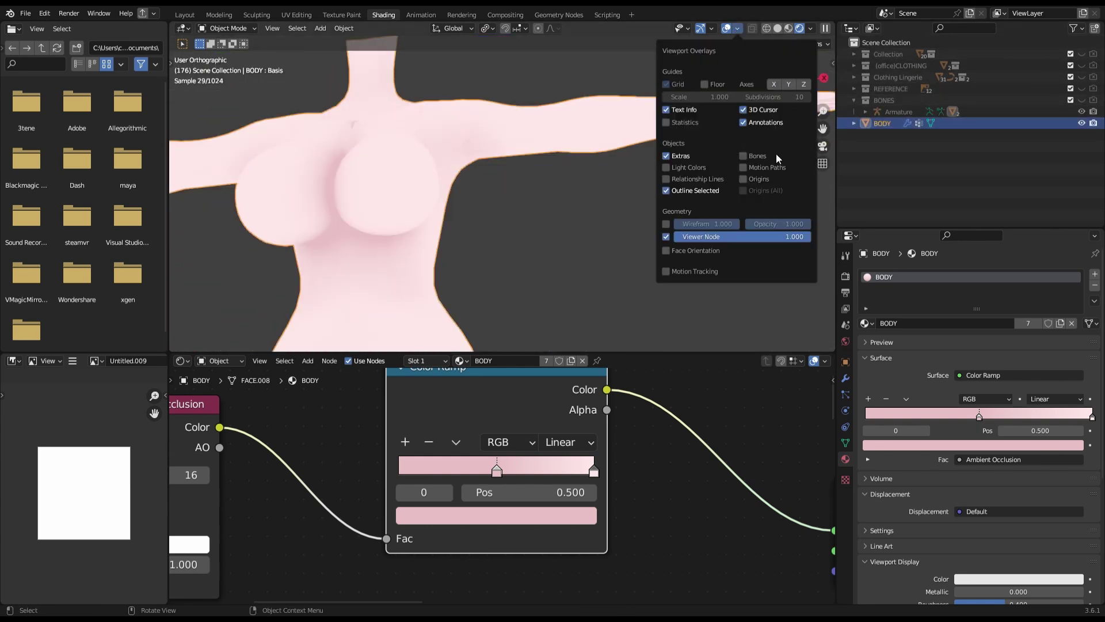
{"action": "left_click", "coordinate": [1082, 99]}
{"action": "left_click", "coordinate": [899, 112]}
- Rotate the Breast.L bone in Pose Mode
{"action": "key", "text": "ctrl+Tab"}
{"action": "left_click", "coordinate": [502, 198]}
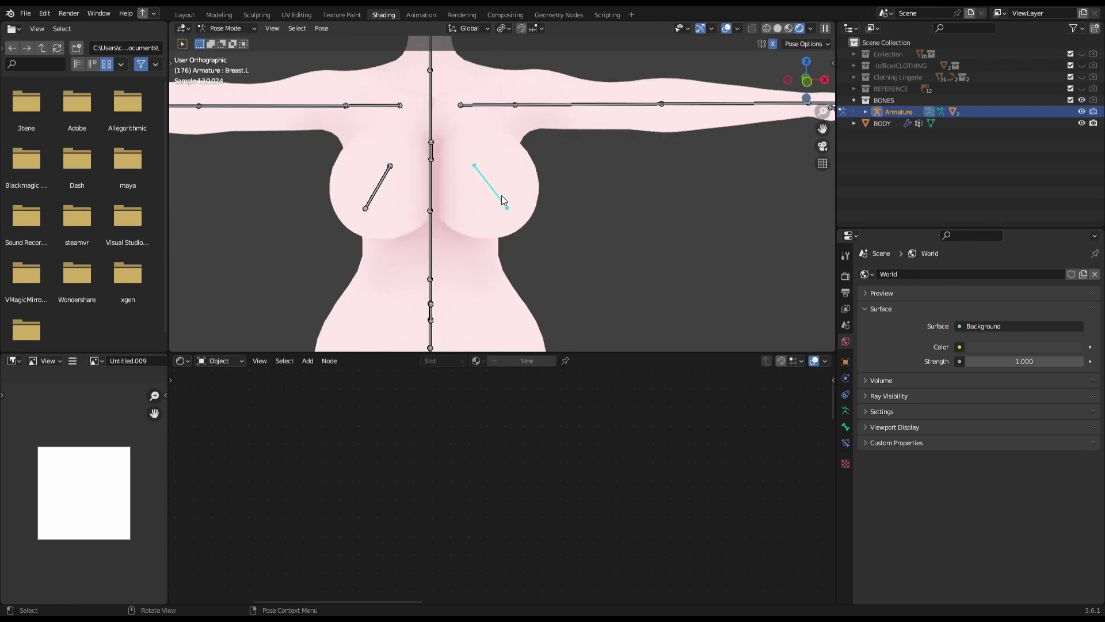
{"action": "left_click_drag", "start_coordinate": [178, 65], "coordinate": [196, 65]}
{"action": "left_click", "coordinate": [184, 128]}
{"action": "middle_click_drag", "start_coordinate": [447, 163], "coordinate": [550, 94]}
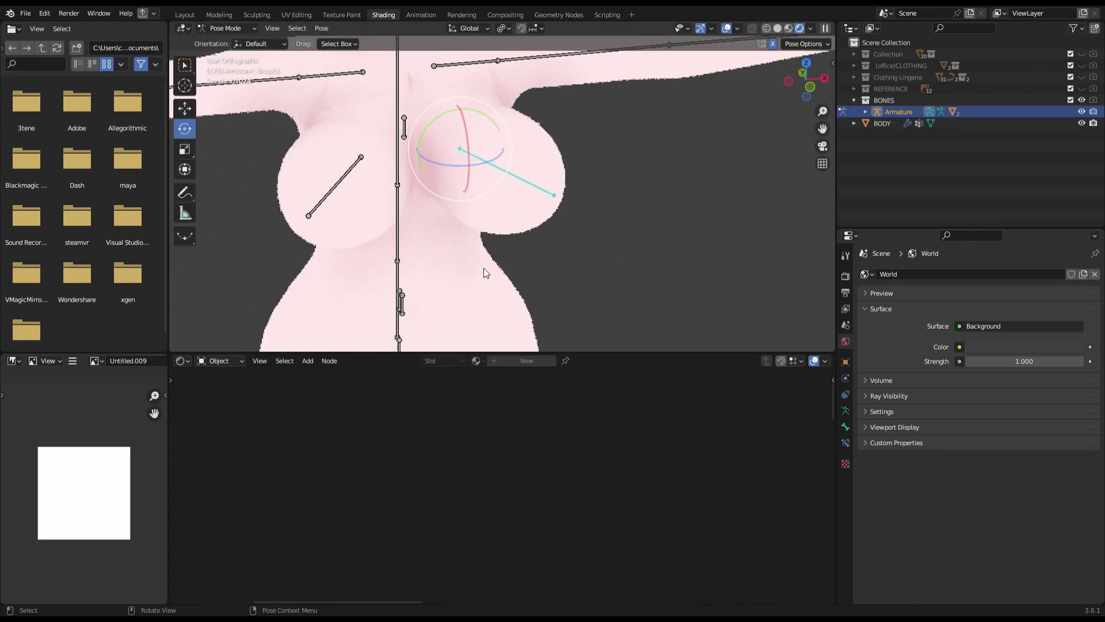
{"action": "mouse_move", "coordinate": [550, 94]}
{"action": "middle_mouse_down"}
{"action": "mouse_move", "coordinate": [535, 191]}
{"action": "mouse_move", "coordinate": [404, 123]}
{"action": "mouse_move", "coordinate": [629, 155]}
{"action": "mouse_move", "coordinate": [803, 240]}
{"action": "mouse_move", "coordinate": [469, 184]}
{"action": "mouse_move", "coordinate": [484, 158]}
{"action": "mouse_move", "coordinate": [420, 79]}
{"action": "middle_mouse_up"}
{"action": "left_click", "coordinate": [469, 157]}
- Undo the rotation, view the front, and move the middle ramp stop to 0.391
{"action": "key", "text": "ctrl+z"}
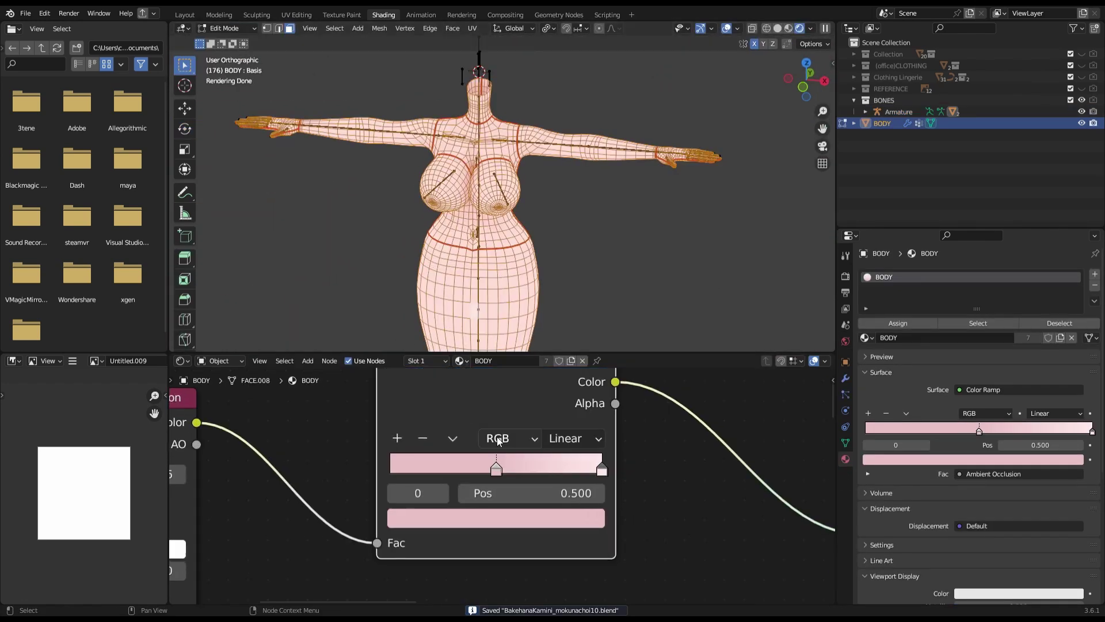
{"action": "key", "text": "KP_1"}
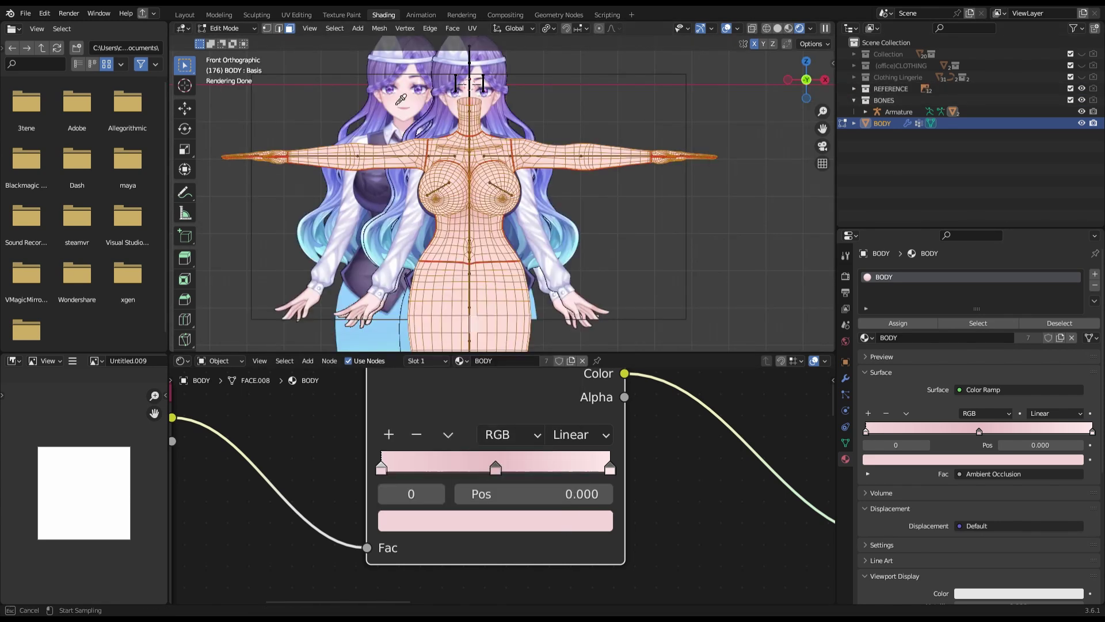
{"action": "scroll", "coordinate": [691, 153], "scroll_direction": "up", "scroll_amount": 3}
{"action": "mouse_move", "coordinate": [690, 153]}
{"action": "middle_mouse_down"}
{"action": "mouse_move", "coordinate": [601, 149]}
{"action": "mouse_move", "coordinate": [576, 190]}
{"action": "middle_mouse_up"}
{"action": "left_click_drag", "start_coordinate": [495, 469], "coordinate": [471, 469]}
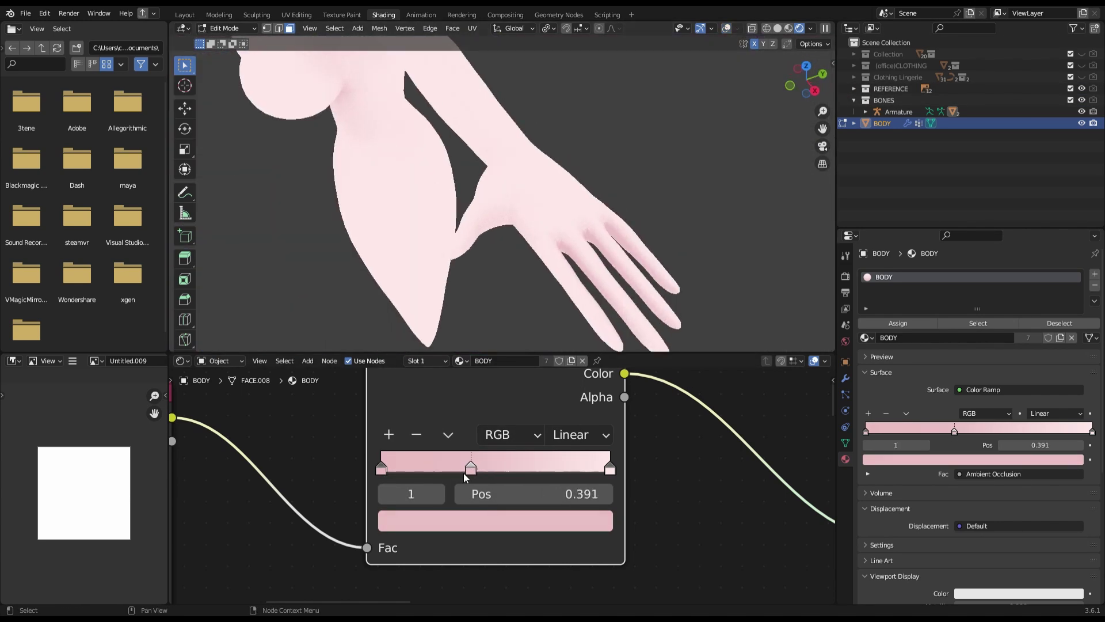
- Nudge the middle Color Ramp stop to 0.145
{"action": "scroll", "coordinate": [528, 304], "scroll_direction": "down", "scroll_amount": 3}
{"action": "scroll", "coordinate": [636, 202], "scroll_direction": "down", "scroll_amount": 3}
{"action": "scroll", "coordinate": [576, 230], "scroll_direction": "up", "scroll_amount": 4}
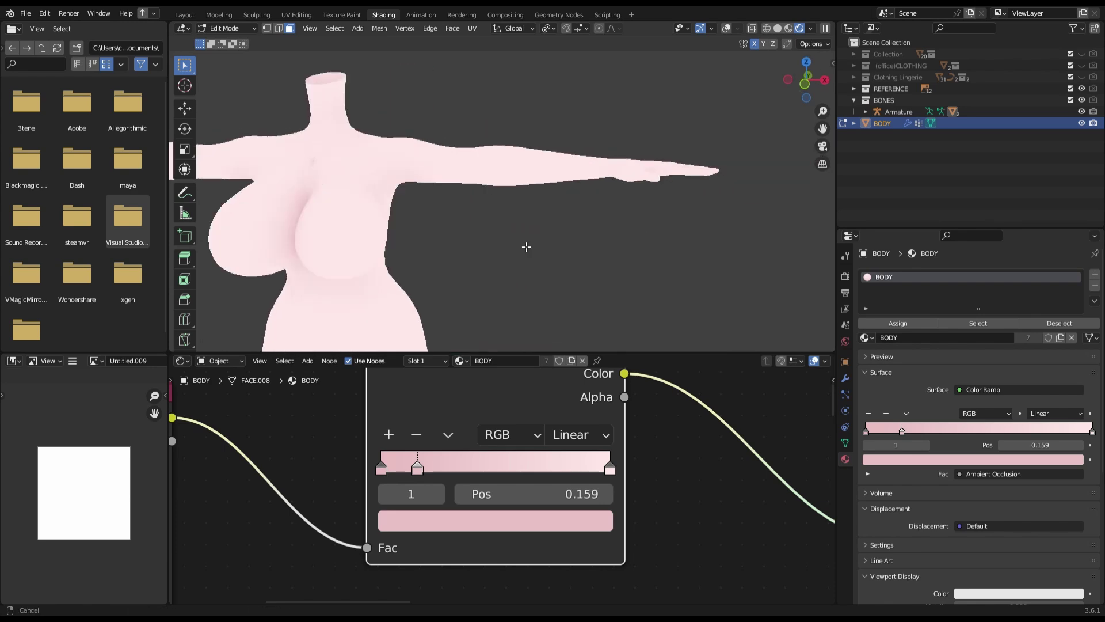
{"action": "scroll", "coordinate": [525, 247], "scroll_direction": "up", "scroll_amount": 3}
{"action": "middle_click_drag", "start_coordinate": [561, 228], "coordinate": [577, 216]}
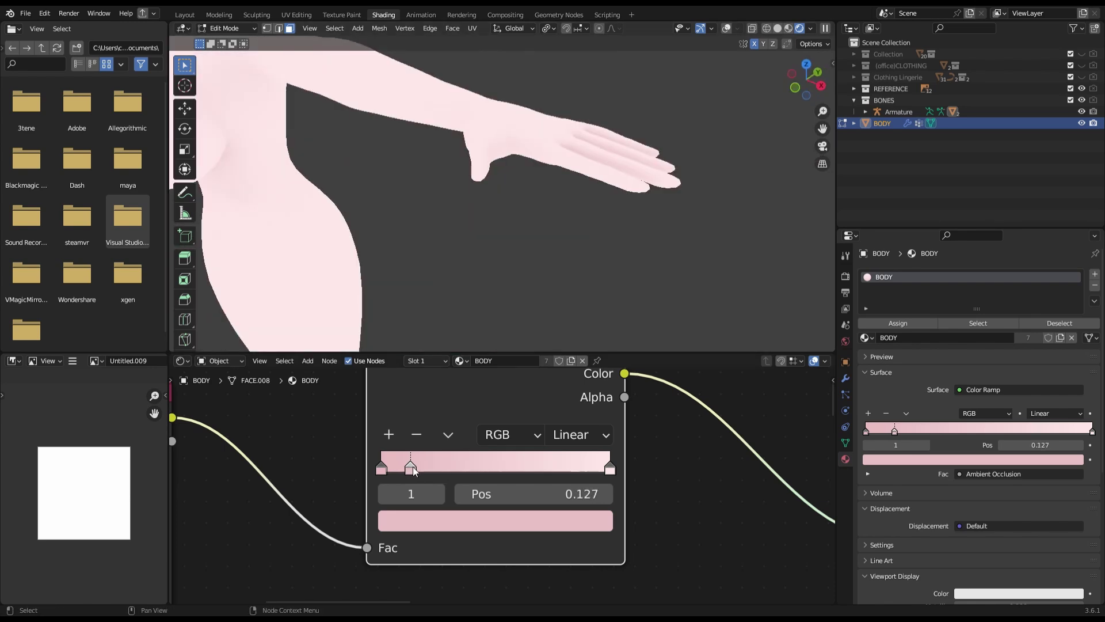
{"action": "left_click_drag", "start_coordinate": [414, 471], "coordinate": [419, 471]}
{"action": "scroll", "coordinate": [604, 239], "scroll_direction": "down", "scroll_amount": 2}
{"action": "scroll", "coordinate": [473, 257], "scroll_direction": "down", "scroll_amount": 2}
{"action": "scroll", "coordinate": [489, 288], "scroll_direction": "down", "scroll_amount": 1}
{"action": "scroll", "coordinate": [542, 474], "scroll_direction": "down", "scroll_amount": 3}
- Return to Object Mode, set the bake margin to 36 px, and bake
{"action": "scroll", "coordinate": [516, 461], "scroll_direction": "down", "scroll_amount": 2}
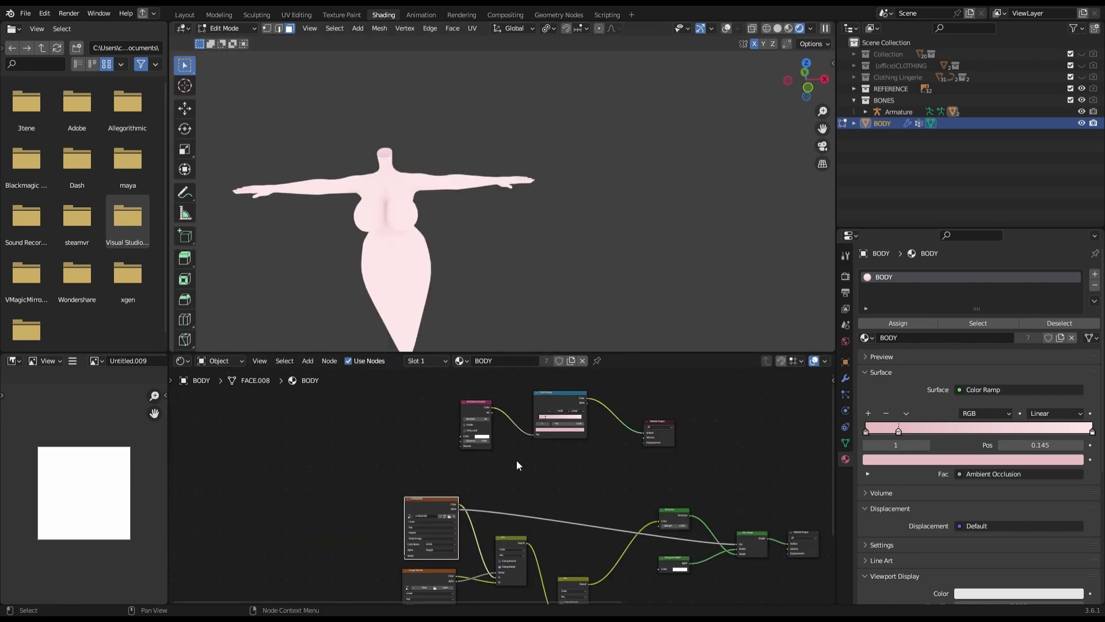
{"action": "scroll", "coordinate": [516, 465], "scroll_direction": "up", "scroll_amount": 3}
{"action": "key", "text": "Tab"}
{"action": "scroll", "coordinate": [576, 490], "scroll_direction": "down", "scroll_amount": 3}
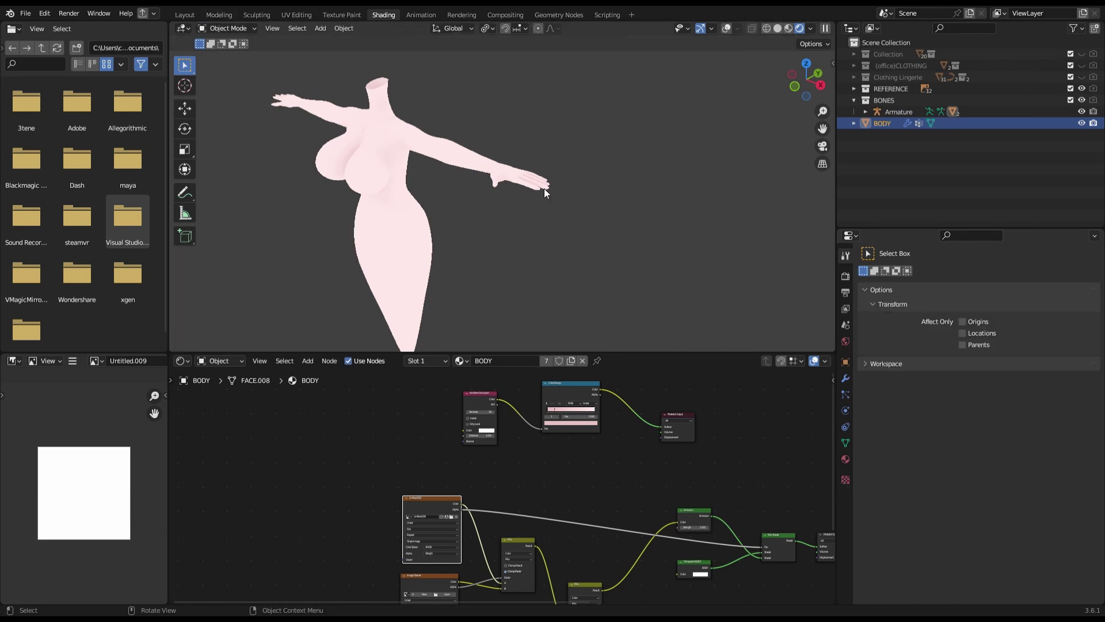
{"action": "scroll", "coordinate": [593, 218], "scroll_direction": "up", "scroll_amount": 4}
{"action": "scroll", "coordinate": [593, 218], "scroll_direction": "up", "scroll_amount": 3}
{"action": "left_click", "coordinate": [845, 277]}
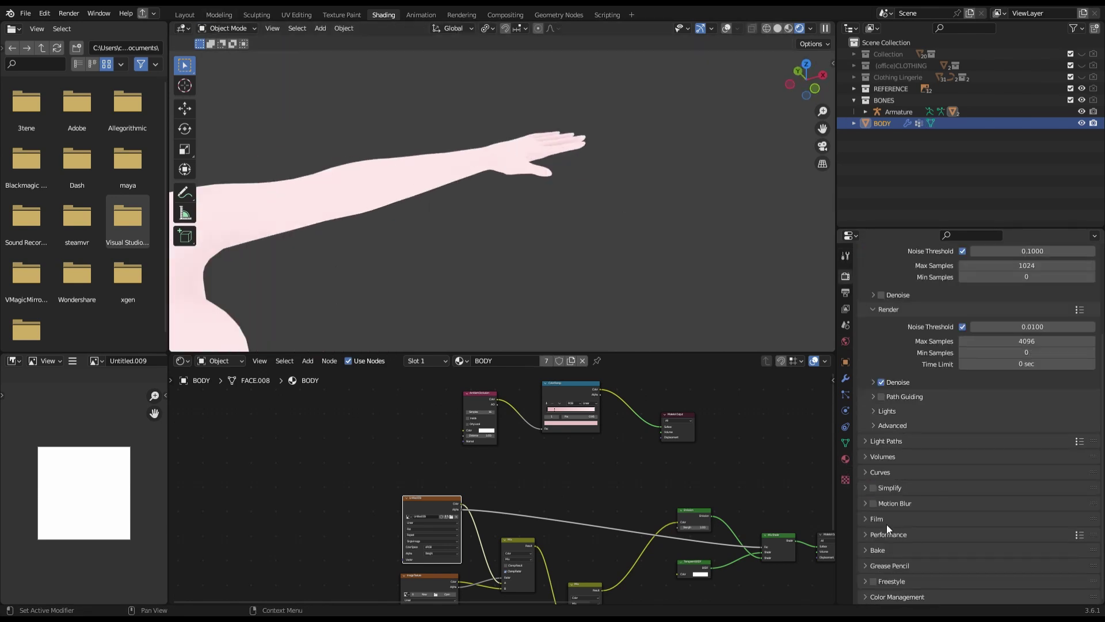
{"action": "left_click", "coordinate": [877, 527]}
{"action": "scroll", "coordinate": [875, 475], "scroll_direction": "down", "scroll_amount": 2}
{"action": "scroll", "coordinate": [875, 475], "scroll_direction": "down", "scroll_amount": 3}
{"action": "left_click", "coordinate": [1006, 546]}
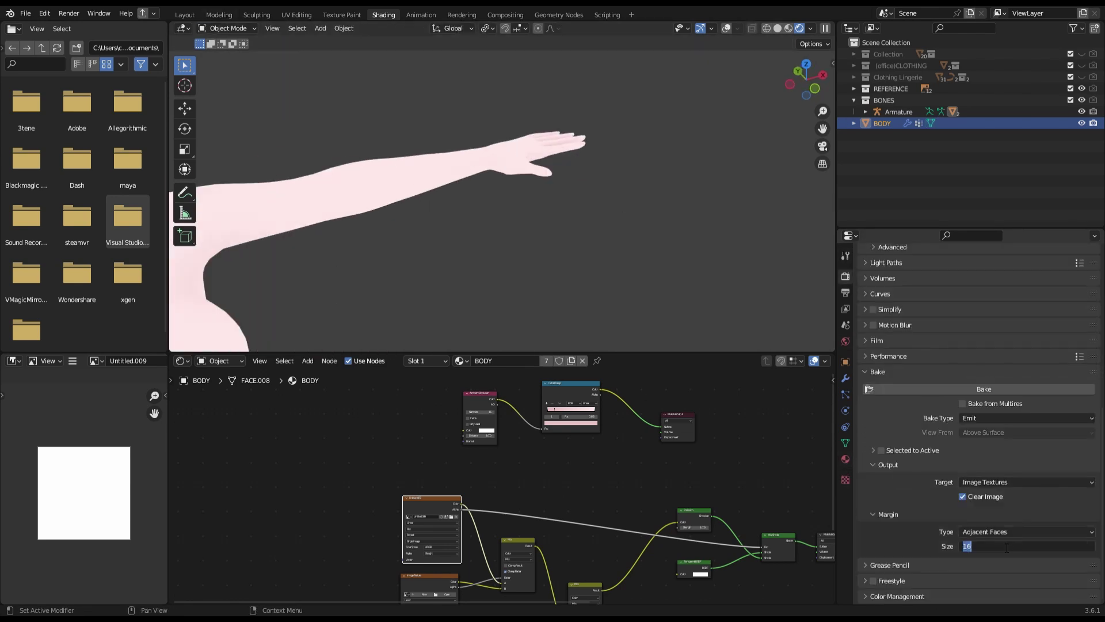
{"action": "left_click", "coordinate": [941, 390]}
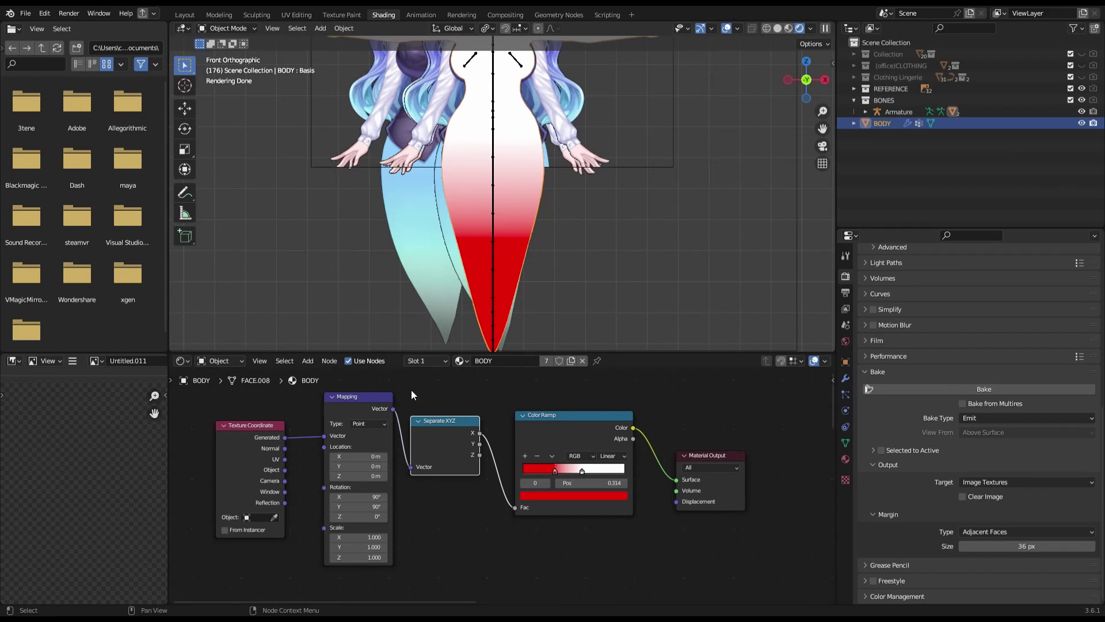
- Recolour the red Color Ramp stop to light teal and another stop to white
{"action": "left_click", "coordinate": [566, 495]}
{"action": "left_click", "coordinate": [555, 387]}
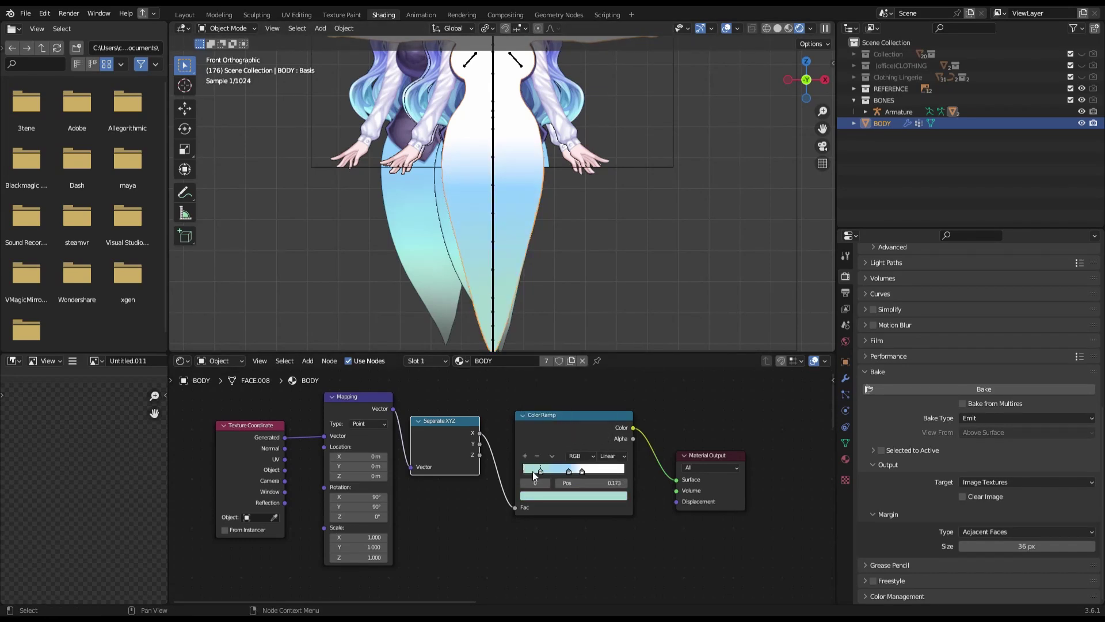
{"action": "left_click_drag", "start_coordinate": [598, 472], "coordinate": [593, 472]}
{"action": "left_click", "coordinate": [571, 471]}
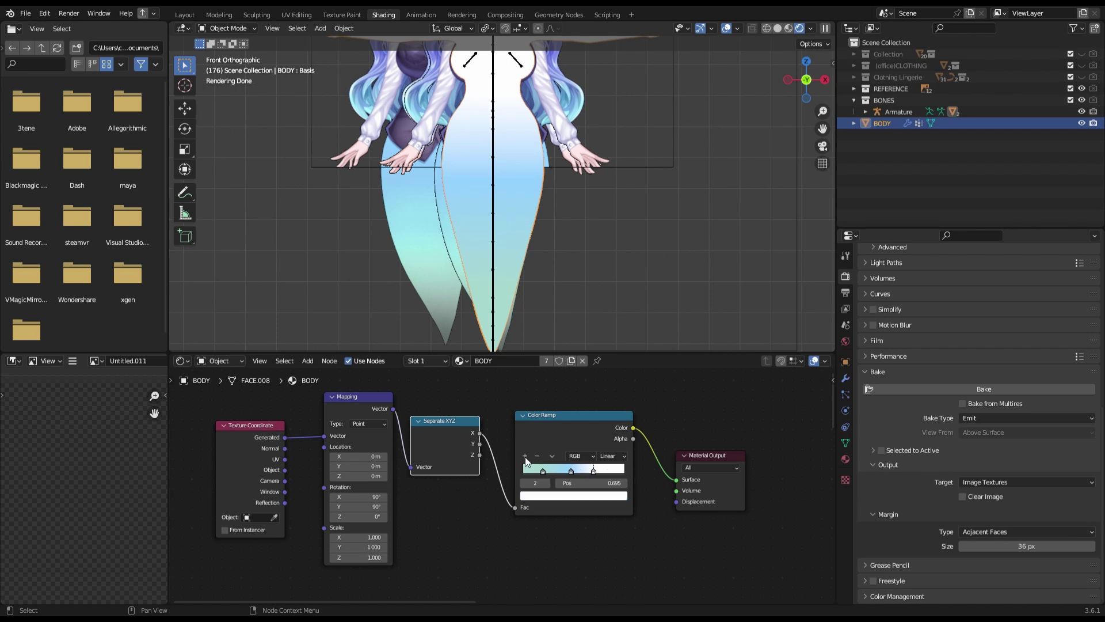
{"action": "left_click", "coordinate": [573, 495]}
{"action": "left_click", "coordinate": [563, 393]}
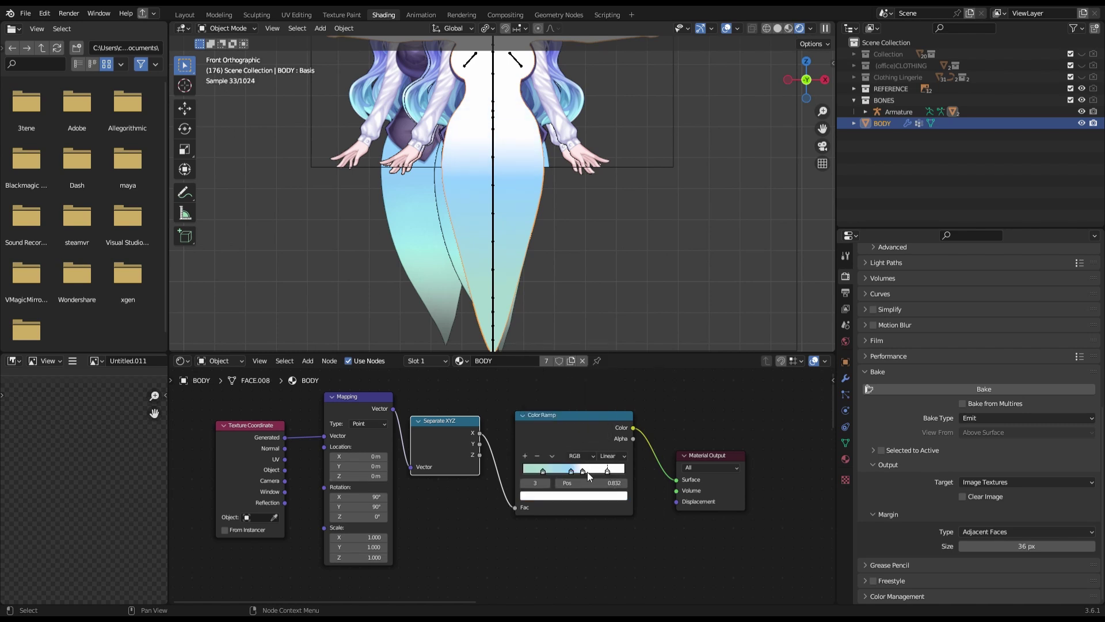
- Reposition the ramp stops to about 0.598 and 0.718, checking the body from the front
{"action": "left_click_drag", "start_coordinate": [571, 470], "coordinate": [586, 470]}
{"action": "middle_click_drag", "start_coordinate": [754, 131], "coordinate": [652, 259]}
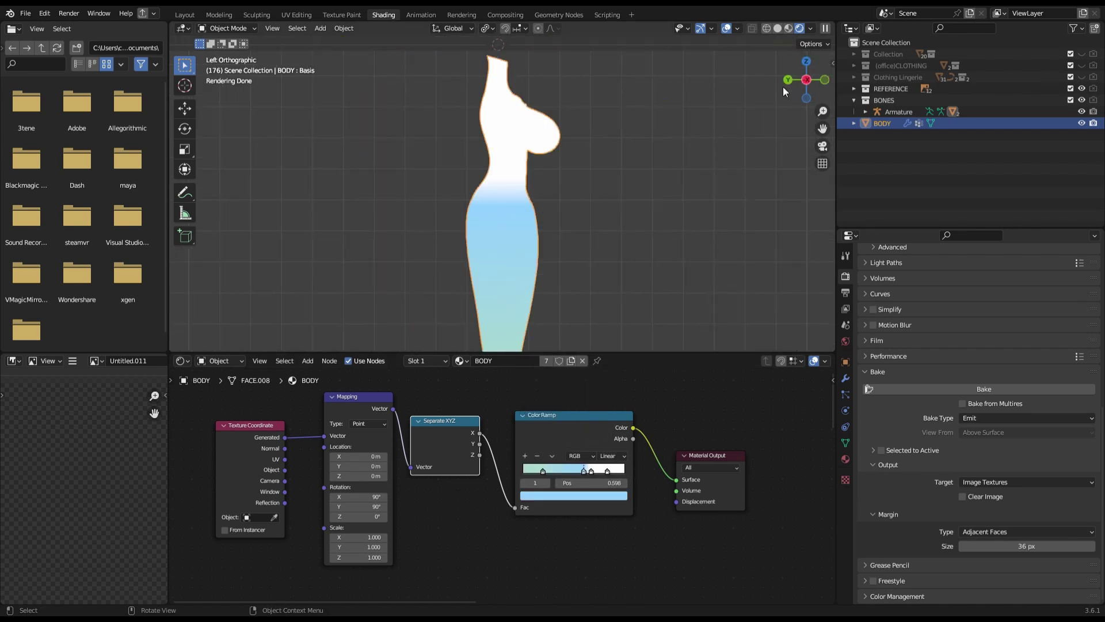
{"action": "key", "text": "KP_1"}
{"action": "scroll", "coordinate": [690, 230], "scroll_direction": "up", "scroll_amount": 4}
{"action": "left_click", "coordinate": [641, 465]}
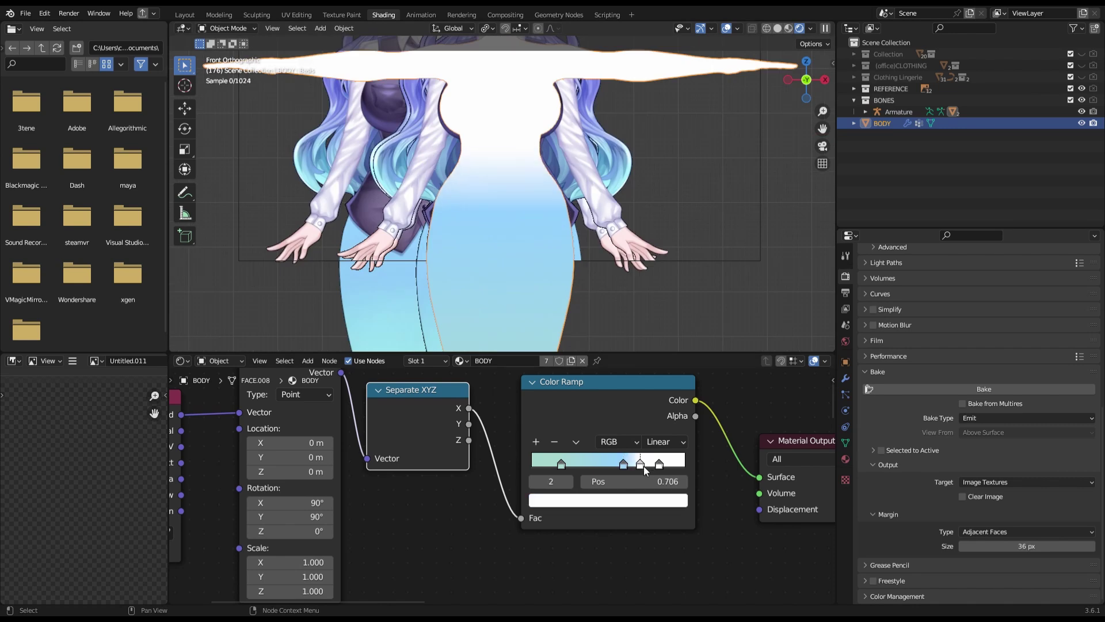
{"action": "left_click_drag", "start_coordinate": [653, 465], "coordinate": [642, 465]}
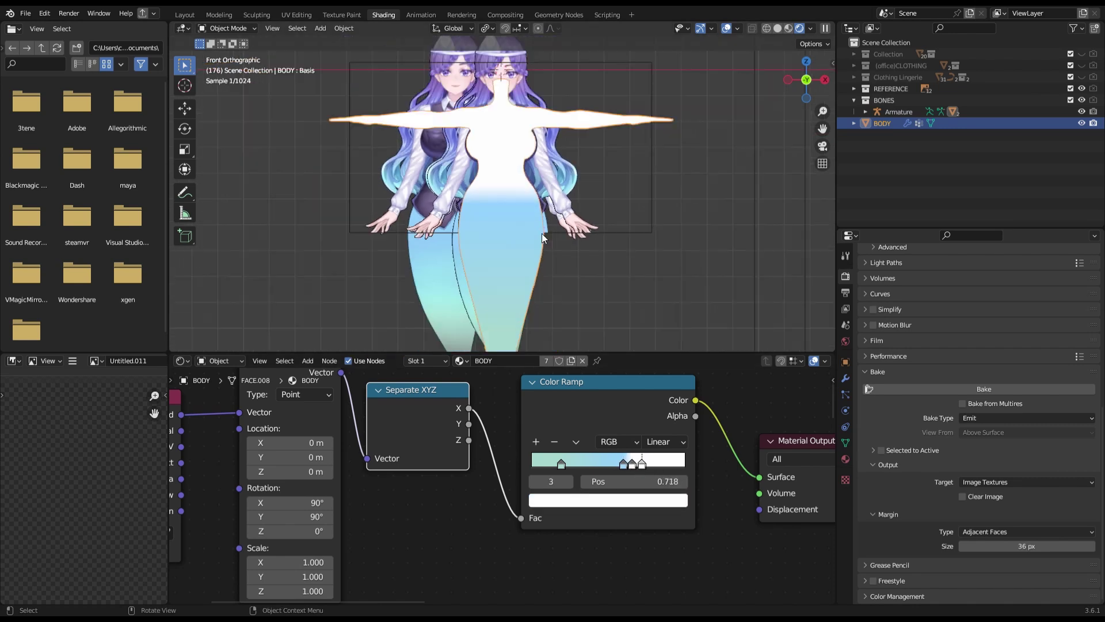
{"action": "middle_click_drag", "start_coordinate": [541, 233], "coordinate": [640, 247]}
{"action": "key", "text": "KP_1"}
{"action": "scroll", "coordinate": [593, 493], "scroll_direction": "down", "scroll_amount": 3}
{"action": "scroll", "coordinate": [592, 494], "scroll_direction": "down", "scroll_amount": 2}
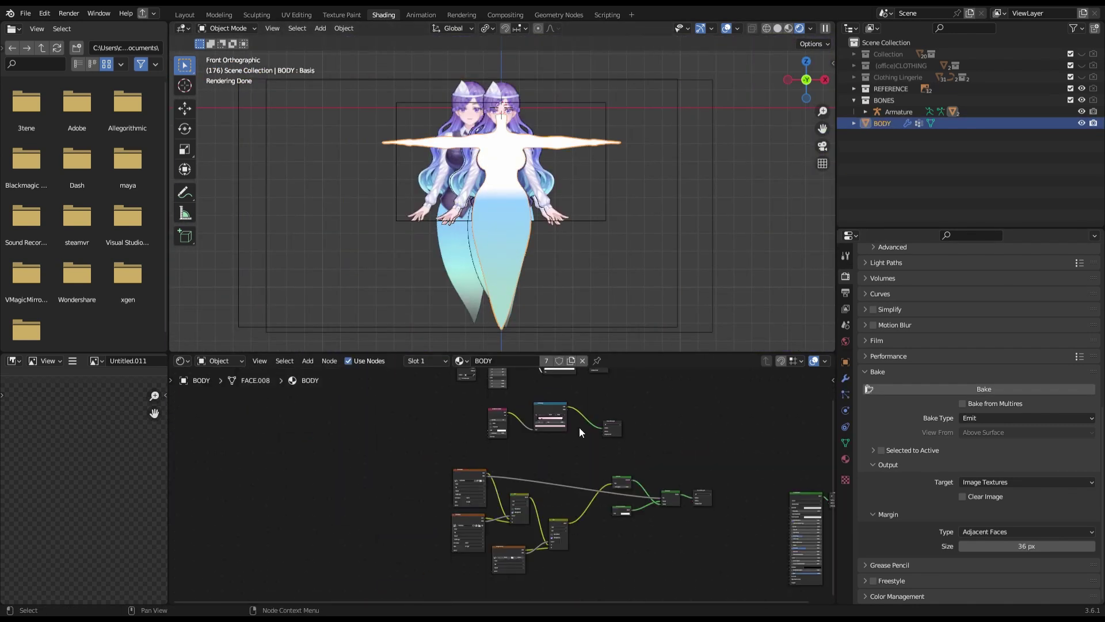
{"action": "scroll", "coordinate": [579, 427], "scroll_direction": "up", "scroll_amount": 5}
- Give the white stop alpha 0, add a light blue stop, and save the file
{"action": "left_click", "coordinate": [483, 489]}
{"action": "left_click_drag", "start_coordinate": [454, 469], "coordinate": [387, 468]}
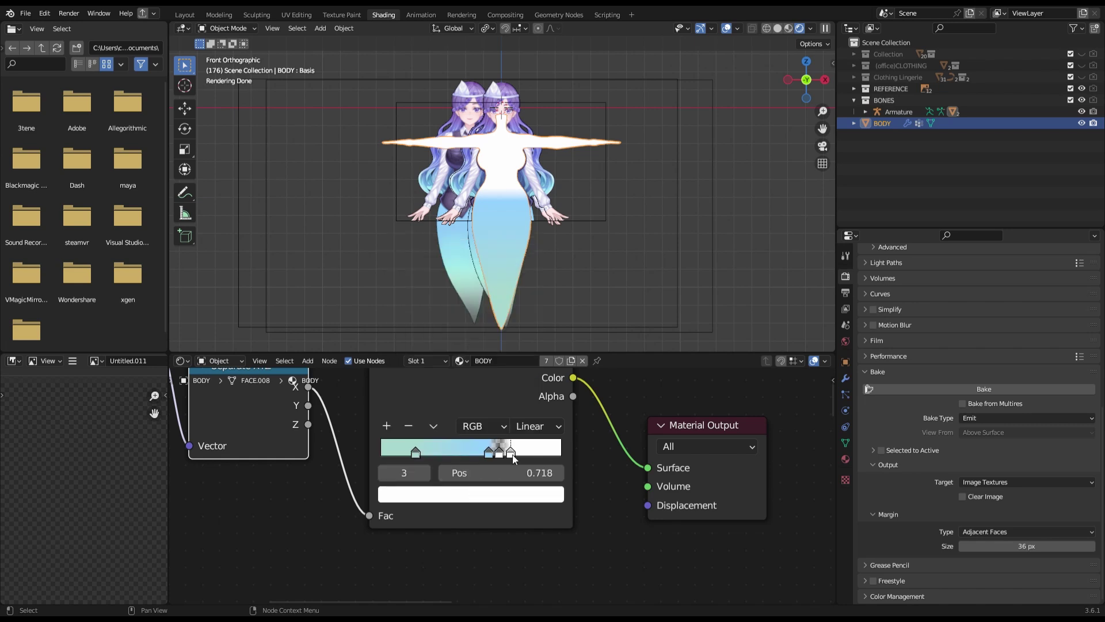
{"action": "left_click", "coordinate": [550, 447]}
{"action": "left_click", "coordinate": [550, 446]}
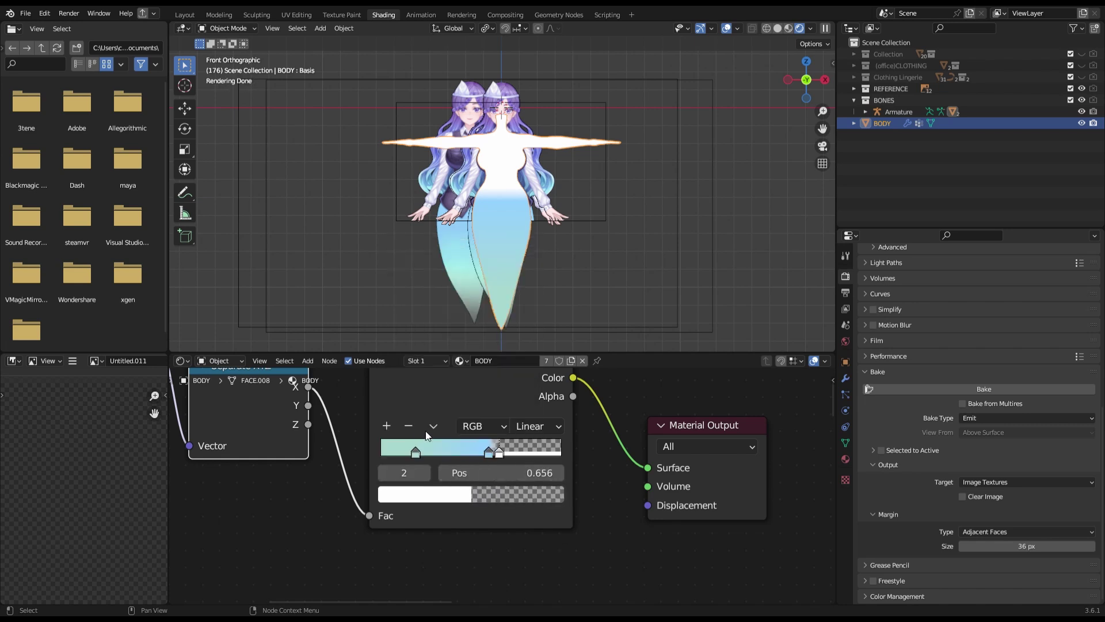
{"action": "left_click", "coordinate": [477, 494]}
{"action": "left_click", "coordinate": [387, 427]}
{"action": "scroll", "coordinate": [644, 340], "scroll_direction": "up", "scroll_amount": 3}
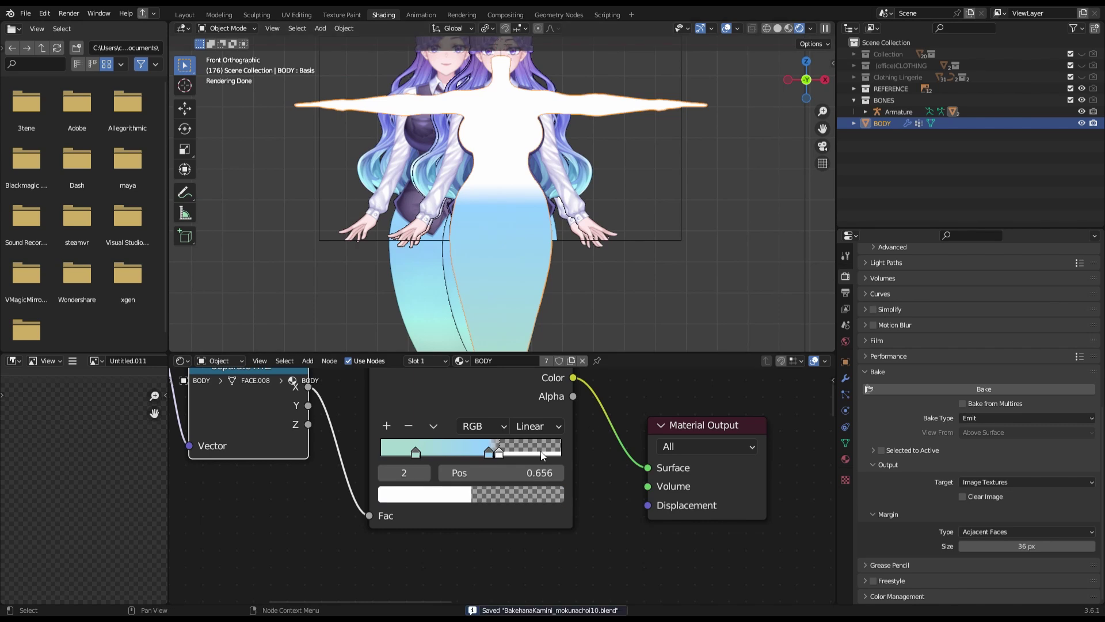
{"action": "scroll", "coordinate": [541, 455], "scroll_direction": "down", "scroll_amount": 5}
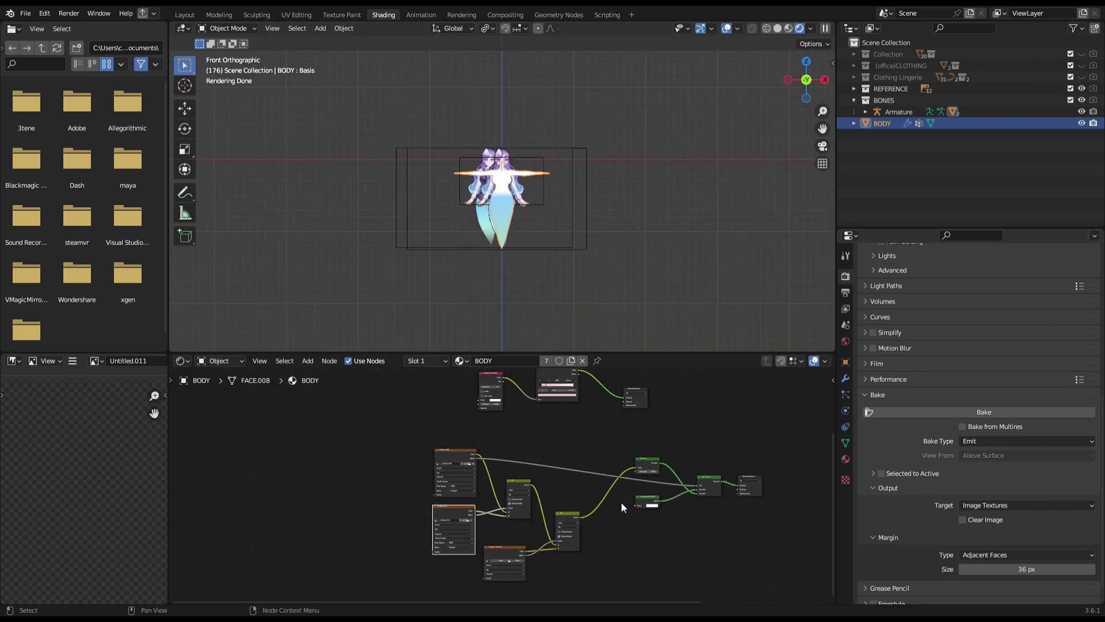
{"action": "scroll", "coordinate": [622, 506], "scroll_direction": "down", "scroll_amount": 2}
{"action": "key", "text": "ctrl+s"}
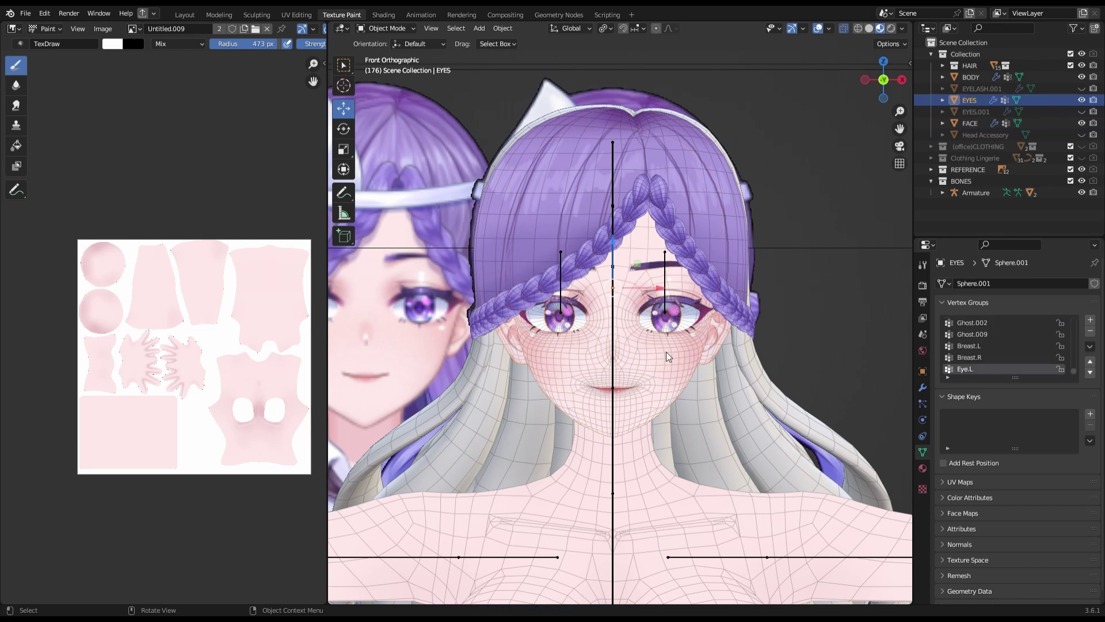
- Add several shape keys to the EYES mesh and rename Key 2
{"action": "left_click", "coordinate": [1090, 413]}
{"action": "left_click", "coordinate": [1090, 414]}
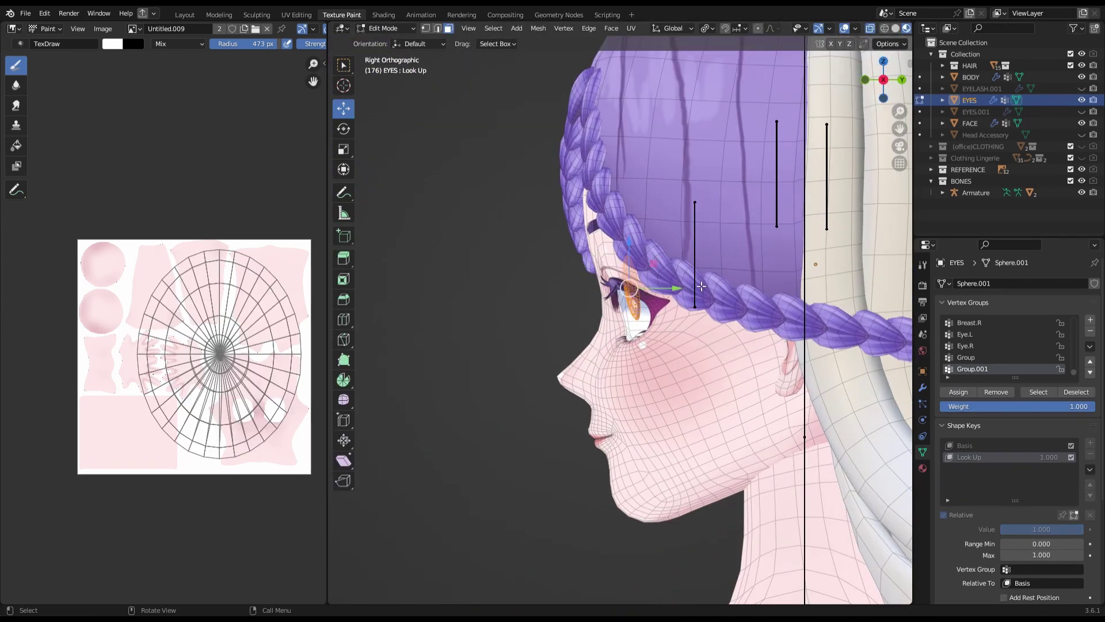
{"action": "mouse_move", "coordinate": [834, 133]}
{"action": "middle_mouse_down"}
{"action": "mouse_move", "coordinate": [766, 245]}
{"action": "mouse_move", "coordinate": [837, 284]}
{"action": "middle_mouse_up"}
{"action": "scroll", "coordinate": [837, 284], "scroll_direction": "up", "scroll_amount": 5}
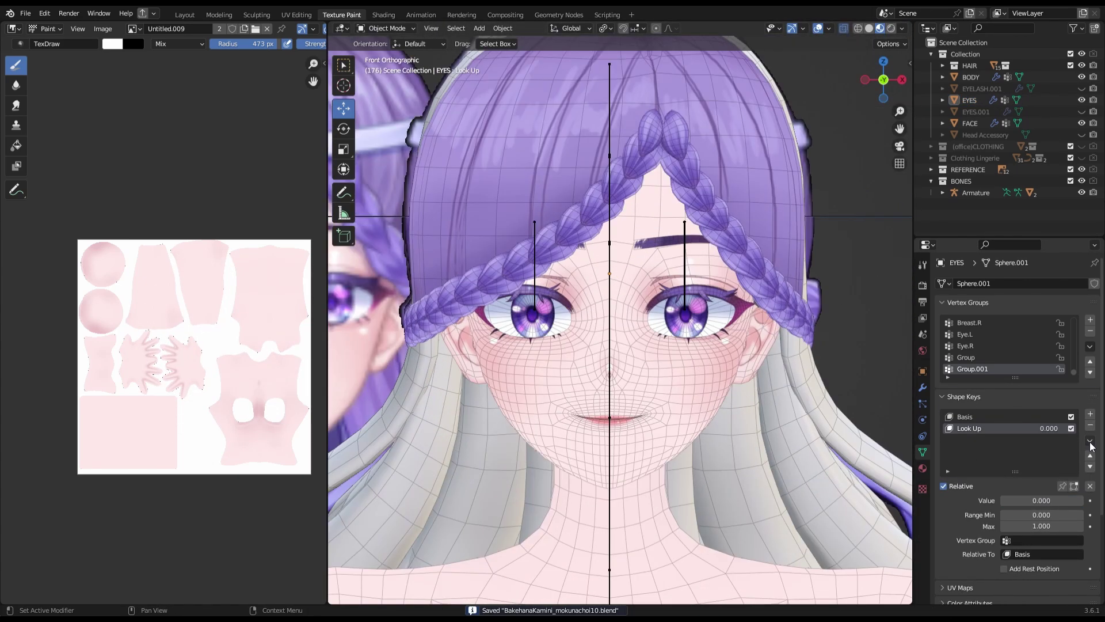
{"action": "left_click", "coordinate": [1090, 440]}
{"action": "left_click", "coordinate": [1054, 452]}
{"action": "left_click", "coordinate": [1090, 441]}
{"action": "left_click", "coordinate": [1030, 453]}
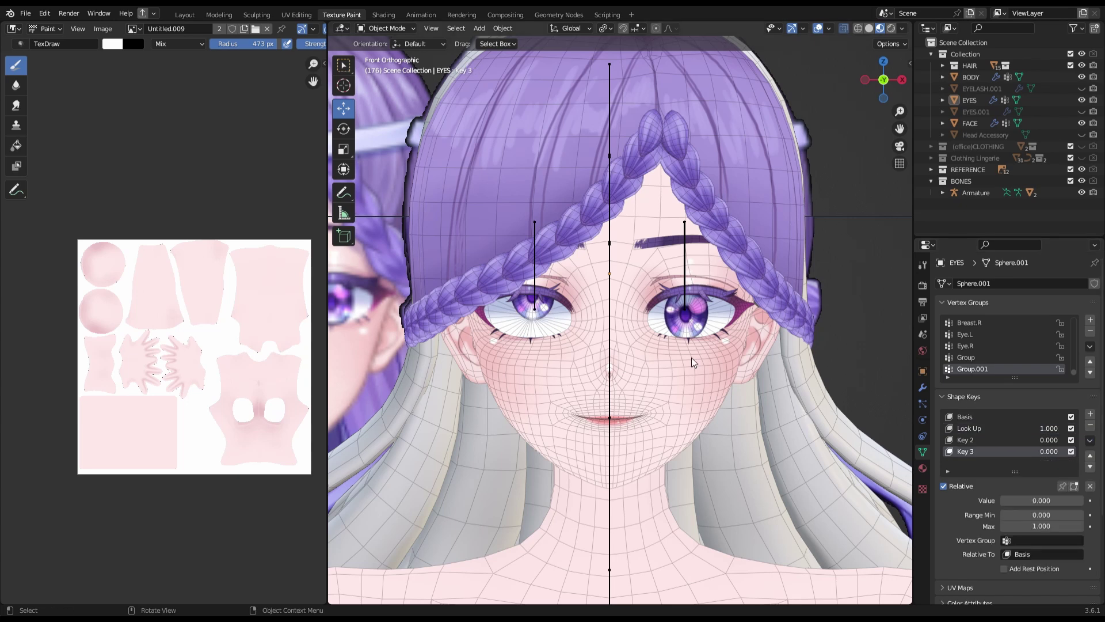
{"action": "double_click", "coordinate": [973, 440]}
{"action": "type", "text": "LookUp.L"}
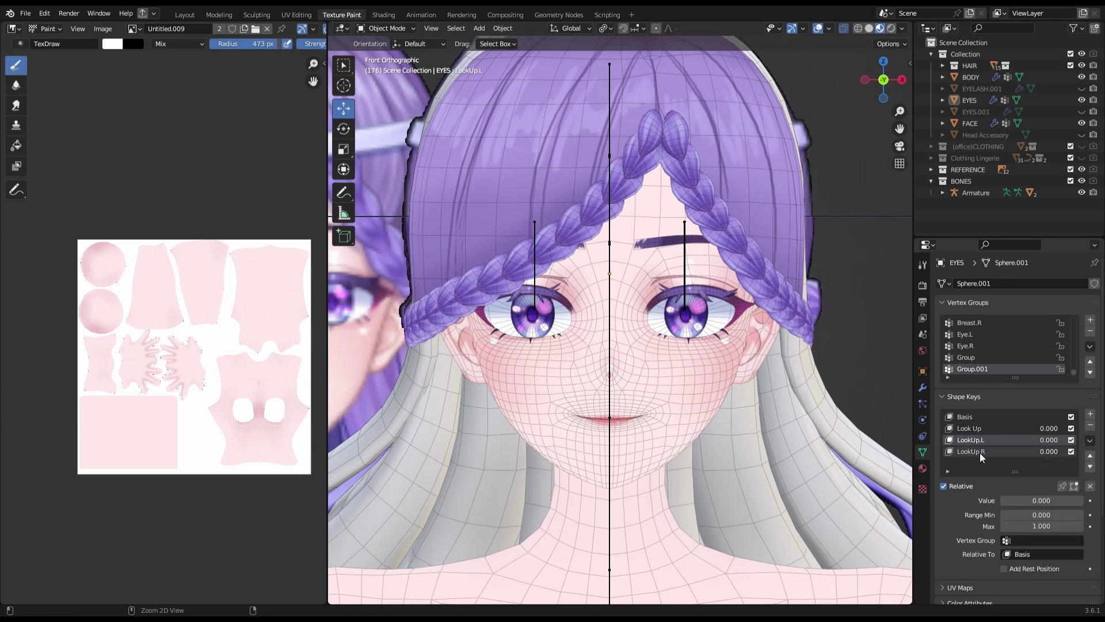
{"action": "left_click", "coordinate": [1090, 414]}
- Sculpt a look shape key by moving the eyes along Y and Z, then rename it
{"action": "key", "text": "Tab"}
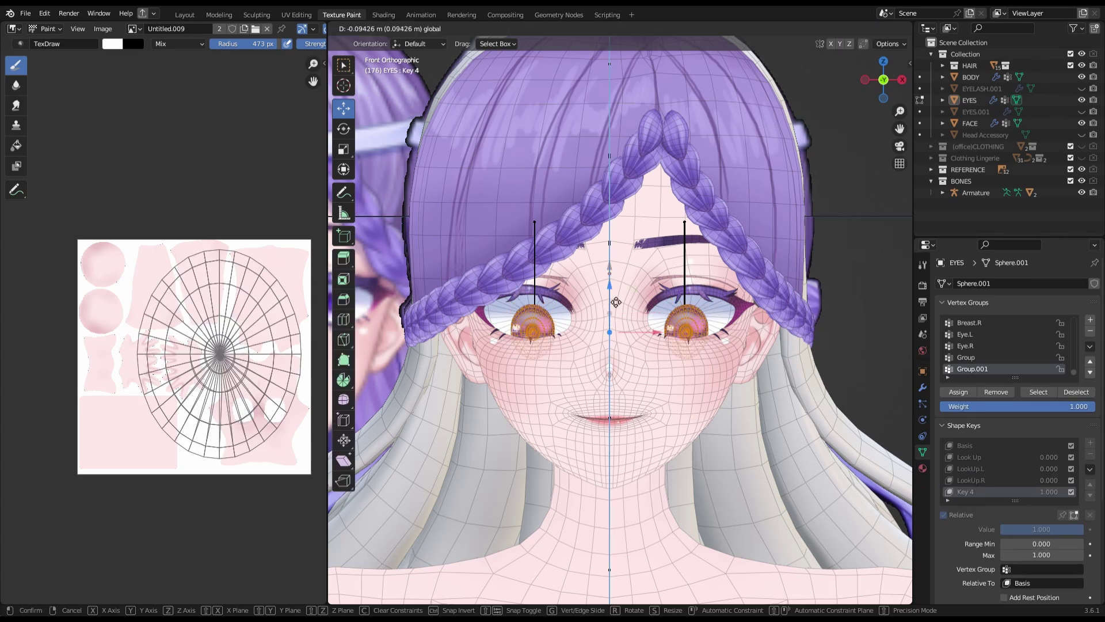
{"action": "key", "text": "g"}
{"action": "key", "text": "y"}
{"action": "mouse_move", "coordinate": [610, 322]}
{"action": "middle_mouse_down"}
{"action": "mouse_move", "coordinate": [681, 300]}
{"action": "mouse_move", "coordinate": [575, 323]}
{"action": "mouse_move", "coordinate": [709, 339]}
{"action": "middle_mouse_up"}
{"action": "key", "text": "g"}
{"action": "key", "text": "z"}
{"action": "key", "text": "Return"}
{"action": "key", "text": "Tab"}
{"action": "key", "text": "KP_1"}
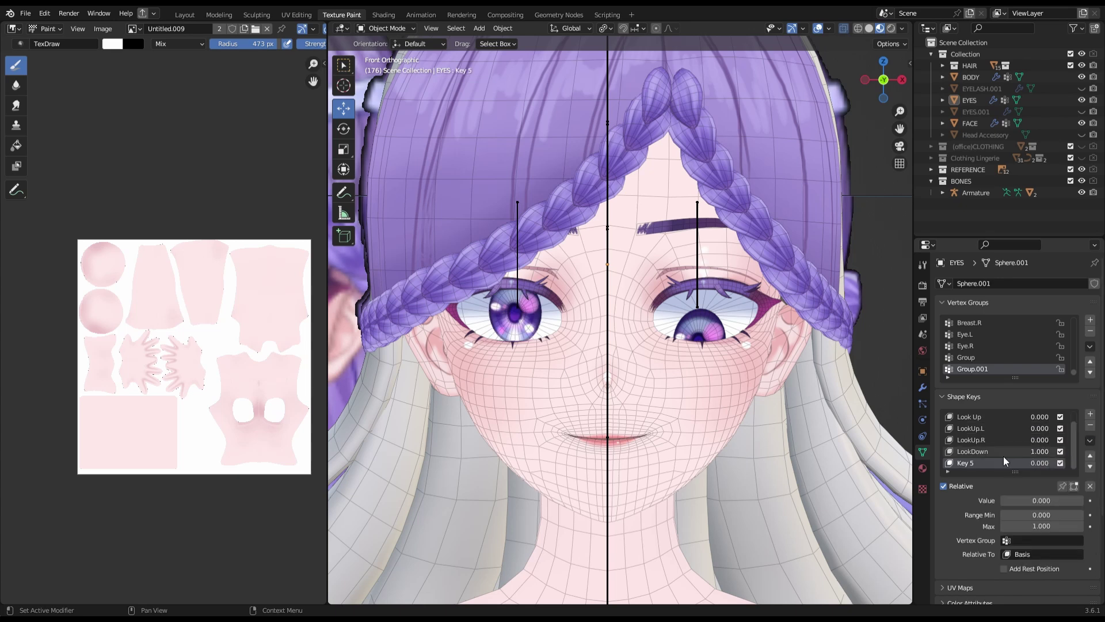
{"action": "double_click", "coordinate": [973, 440]}
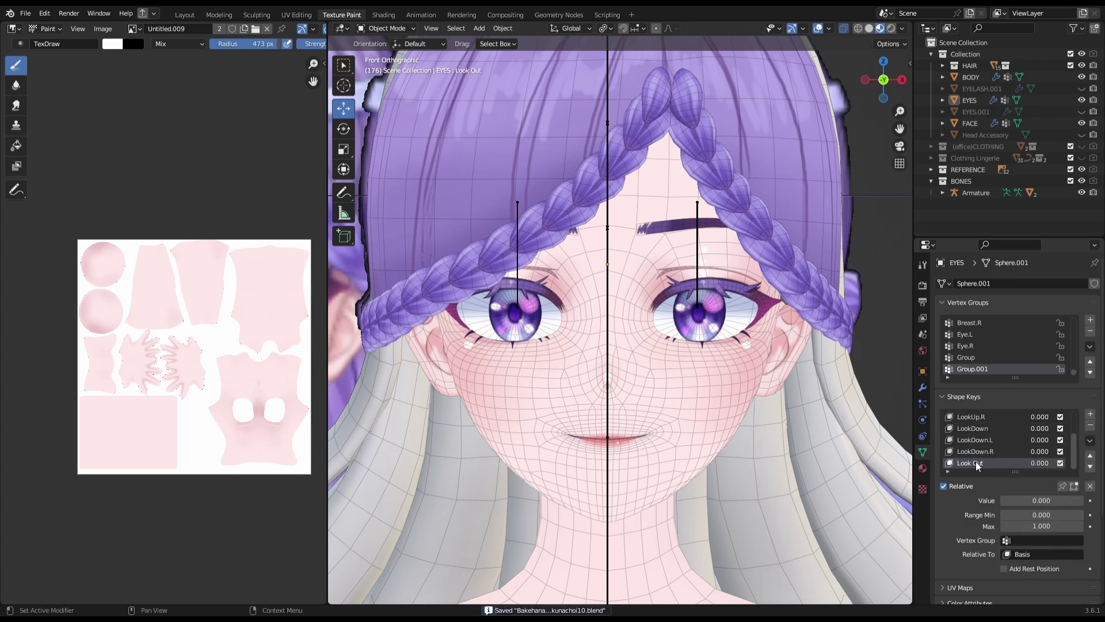
- Sculpt Look Out: shift the eyes outward on X and rotate them about 17.9° on Z
{"action": "key", "text": "Tab"}
{"action": "key", "text": "g"}
{"action": "key", "text": "x"}
{"action": "key", "text": "Return"}
{"action": "mouse_move", "coordinate": [576, 288]}
{"action": "middle_mouse_down"}
{"action": "mouse_move", "coordinate": [630, 241]}
{"action": "mouse_move", "coordinate": [709, 334]}
{"action": "middle_mouse_up"}
{"action": "key", "text": "r"}
{"action": "key", "text": "z"}
{"action": "key", "text": "Return"}
{"action": "middle_click_drag", "start_coordinate": [517, 288], "coordinate": [612, 328]}
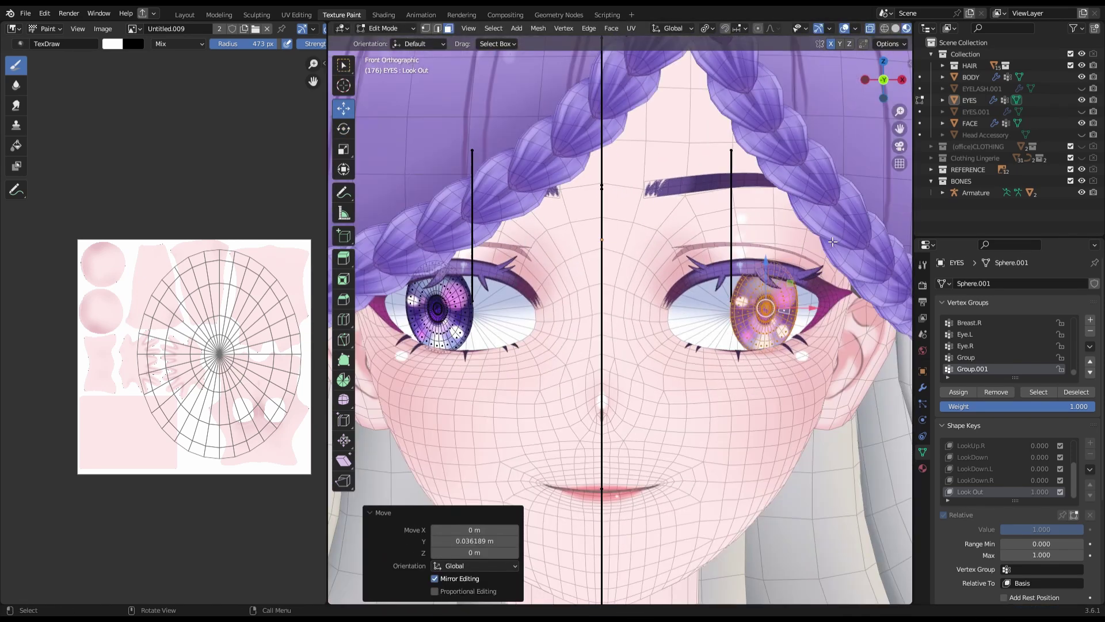
{"action": "scroll", "coordinate": [612, 328], "scroll_direction": "up", "scroll_amount": 4}
{"action": "key", "text": "r"}
{"action": "key", "text": "Escape"}
{"action": "key", "text": "KP_1"}
{"action": "key", "text": "Tab"}
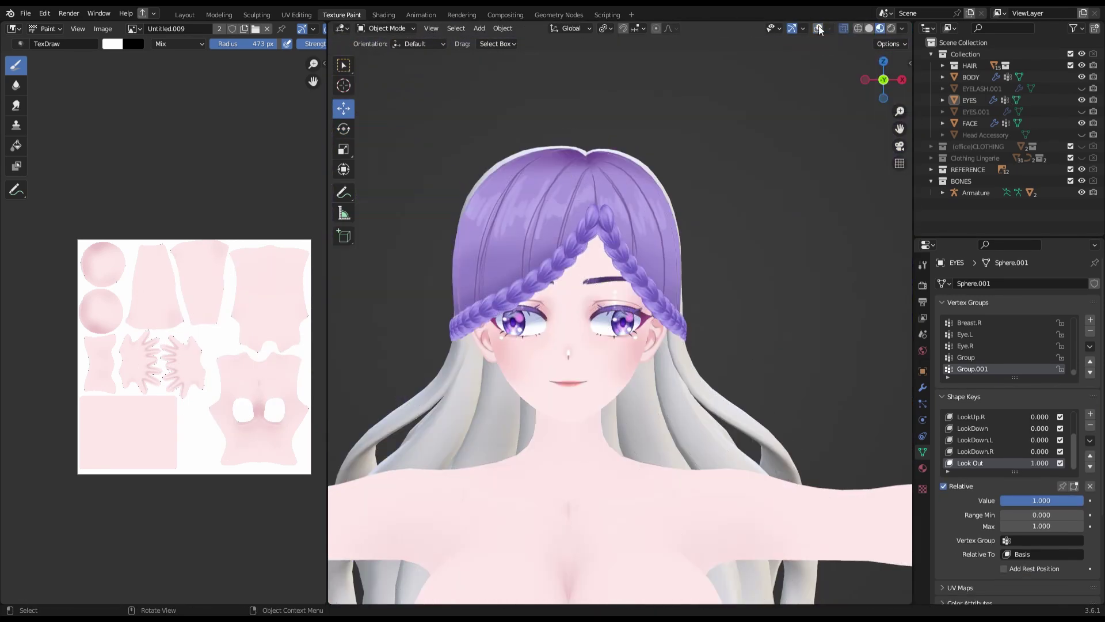
- Add more eye shape keys and preview LookOut.R at full strength
{"action": "left_click", "coordinate": [1090, 414]}
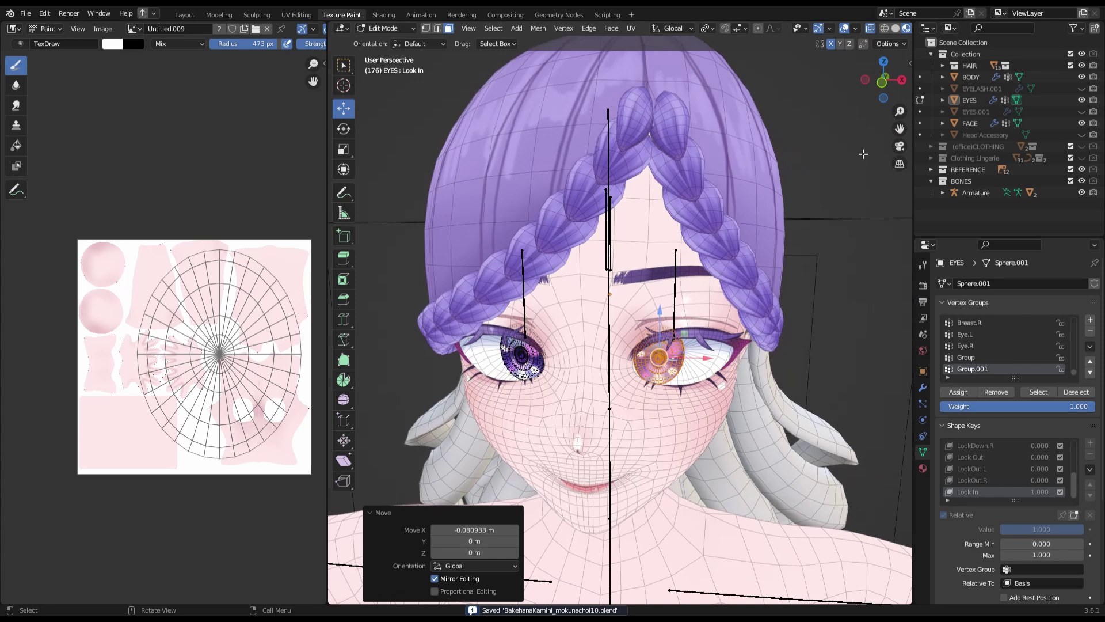
{"action": "left_click", "coordinate": [737, 410]}
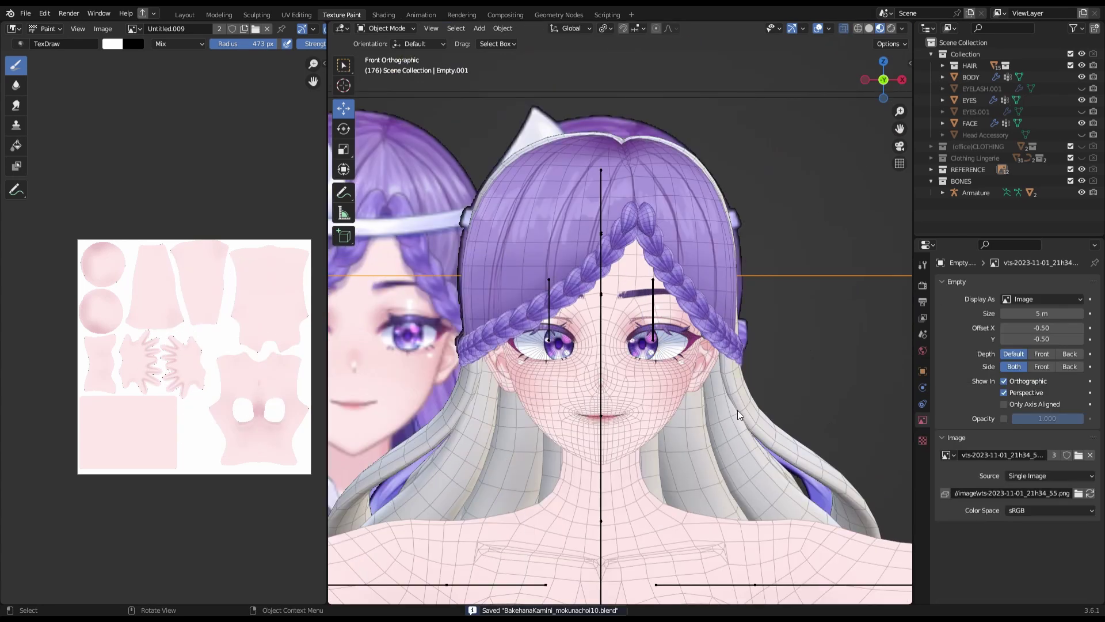
{"action": "left_click", "coordinate": [995, 451]}
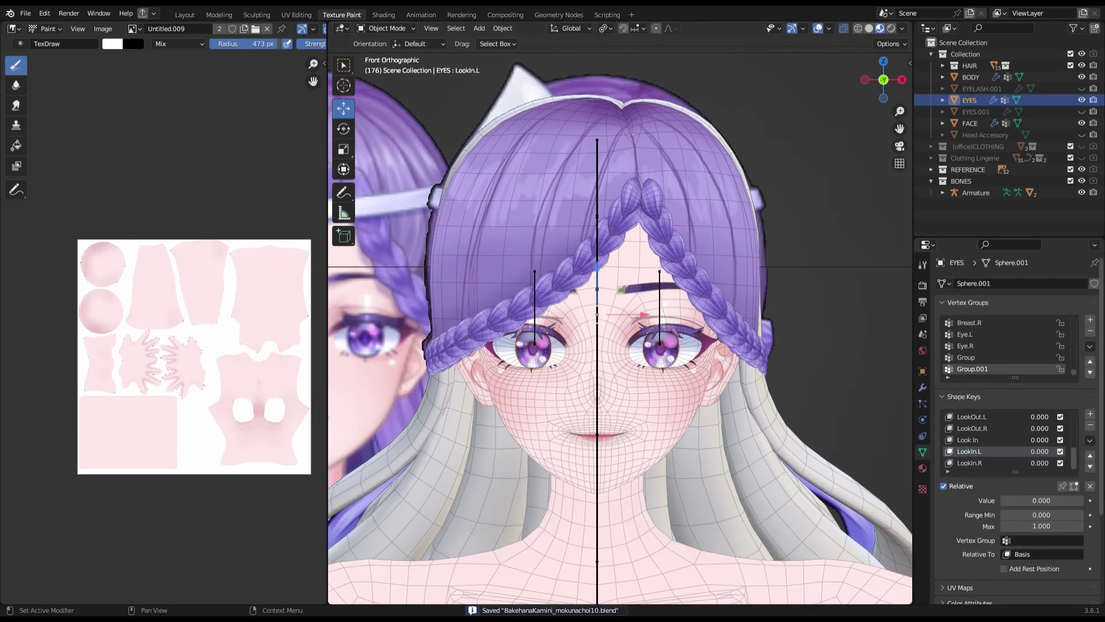
{"action": "left_click", "coordinate": [973, 428]}
{"action": "key", "text": "shift+alt+z"}
{"action": "scroll", "coordinate": [847, 213], "scroll_direction": "down", "scroll_amount": 3}
{"action": "scroll", "coordinate": [802, 222], "scroll_direction": "up", "scroll_amount": 5}
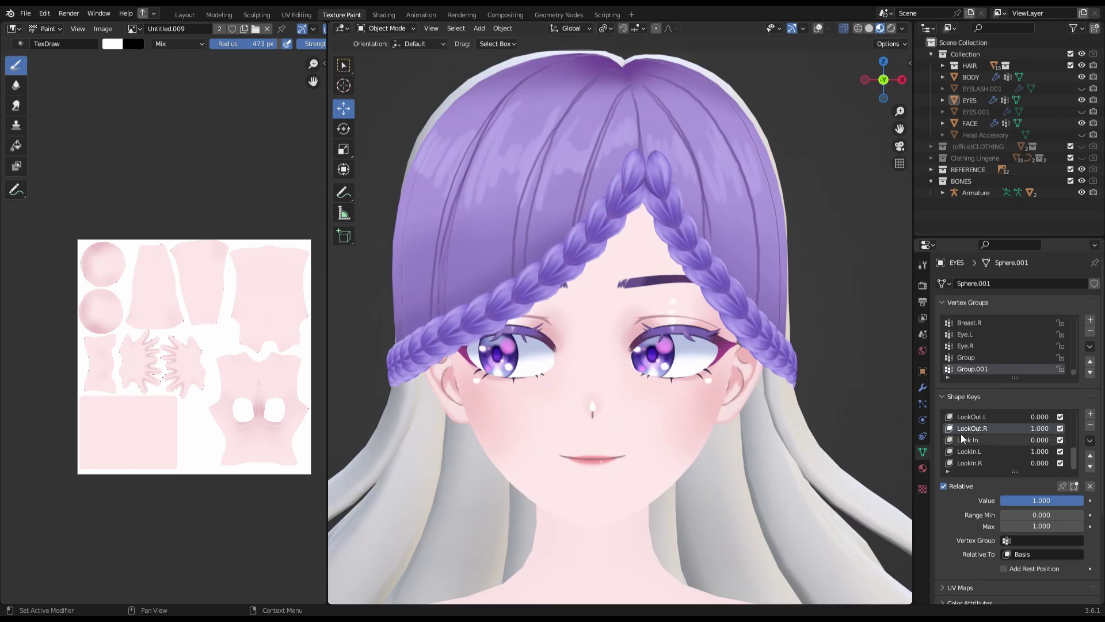
{"action": "scroll", "coordinate": [785, 370], "scroll_direction": "down", "scroll_amount": 3}
- Test the LookIn.L strength, reset the values, save, and select LookIn.R
{"action": "mouse_move", "coordinate": [1042, 500]}
{"action": "left_mouse_down"}
{"action": "mouse_move", "coordinate": [1019, 500]}
{"action": "mouse_move", "coordinate": [1075, 500]}
{"action": "left_mouse_up"}
{"action": "scroll", "coordinate": [673, 266], "scroll_direction": "up", "scroll_amount": 3}
{"action": "scroll", "coordinate": [621, 323], "scroll_direction": "down", "scroll_amount": 3}
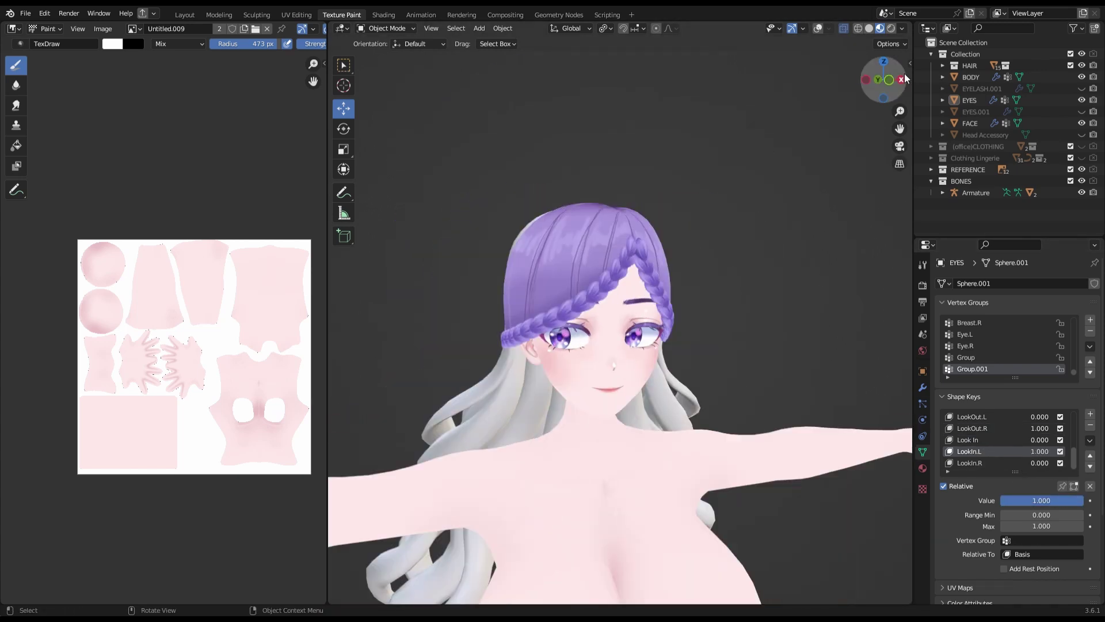
{"action": "key", "text": "KP_1"}
{"action": "scroll", "coordinate": [726, 308], "scroll_direction": "up", "scroll_amount": 4}
{"action": "key", "text": "shift+alt+z"}
{"action": "key", "text": "ctrl+s"}
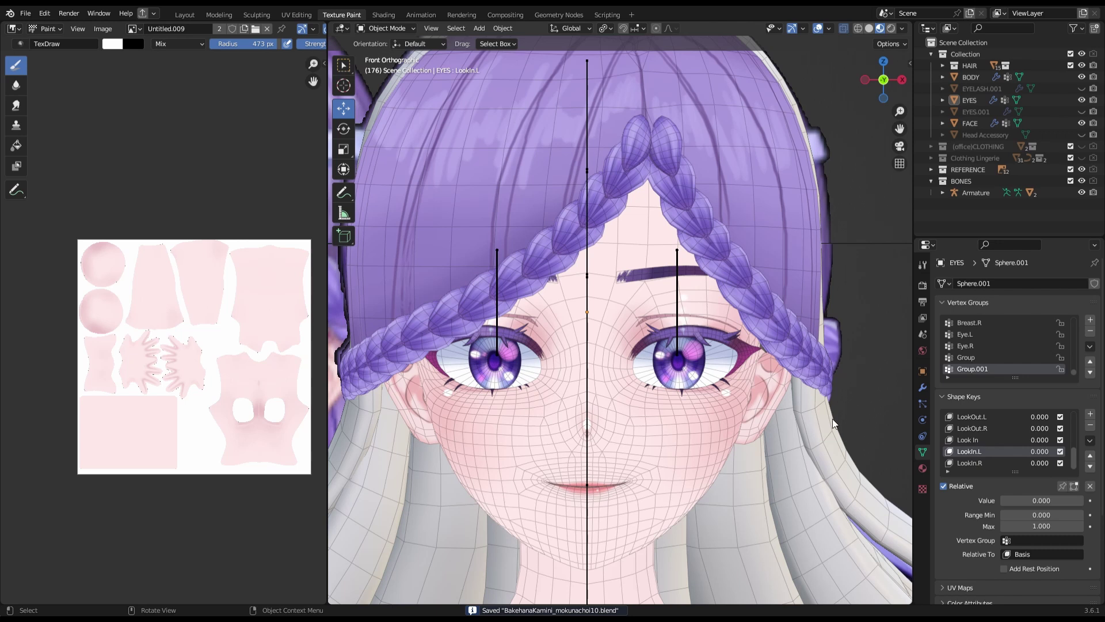
{"action": "left_click", "coordinate": [970, 463]}
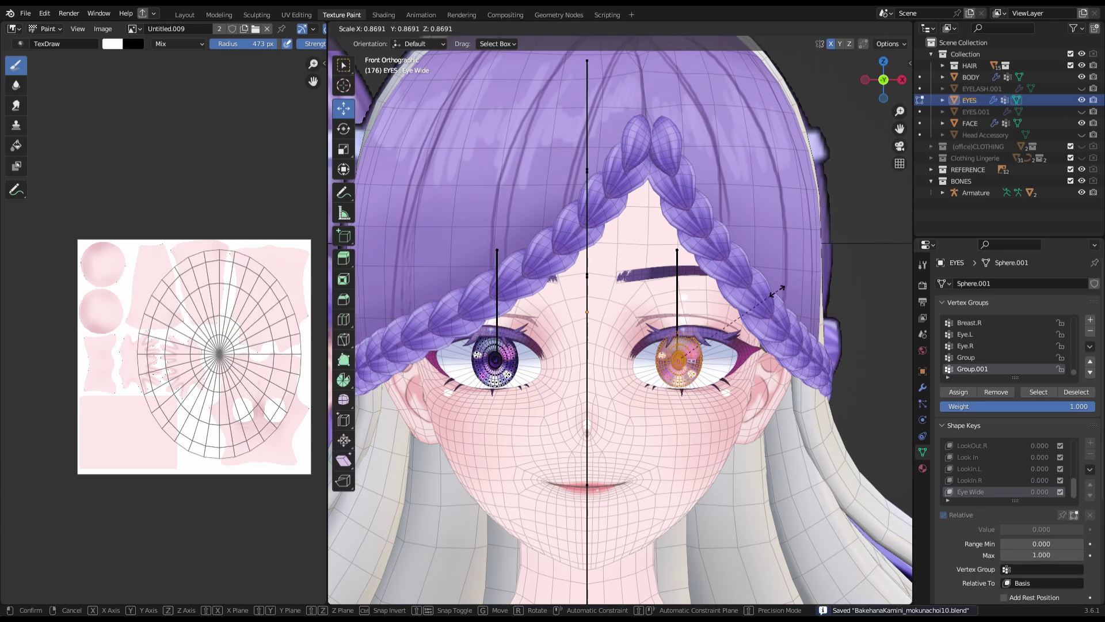
- Add the Eye Wide shape keys, save the file, and select the FACE object
{"action": "left_click", "coordinate": [1090, 413]}
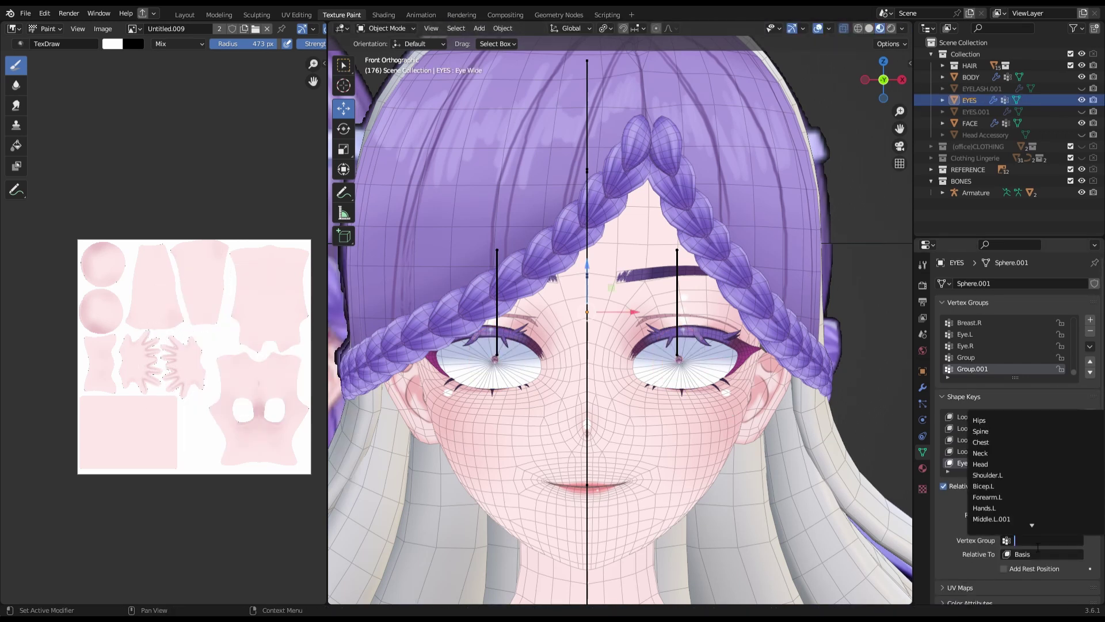
{"action": "left_click", "coordinate": [1090, 413]}
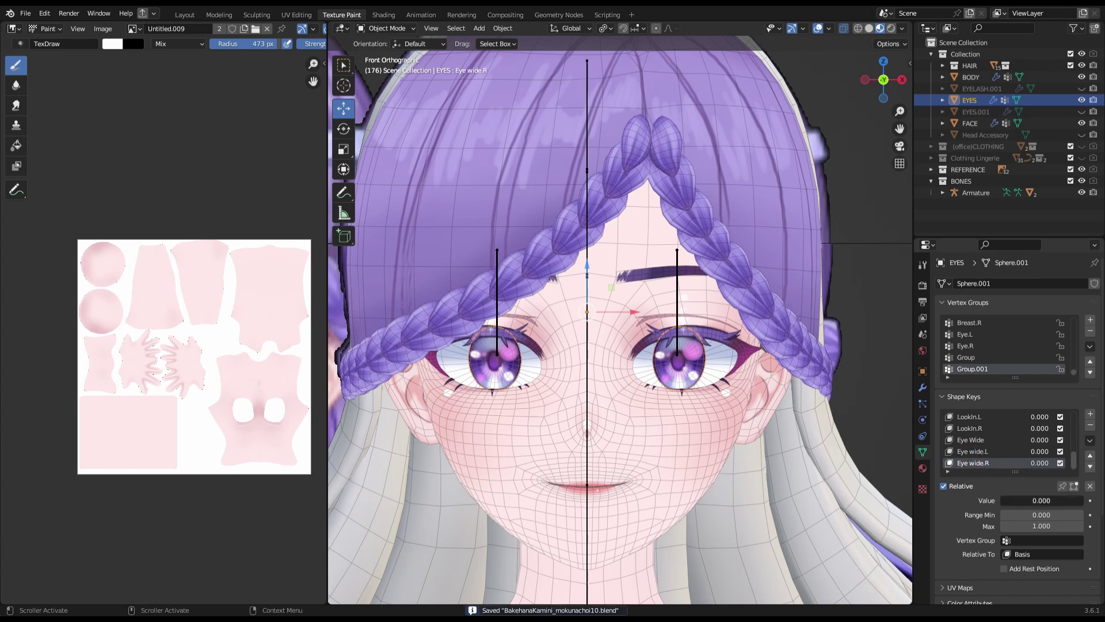
{"action": "scroll", "coordinate": [619, 403], "scroll_direction": "down", "scroll_amount": 5}
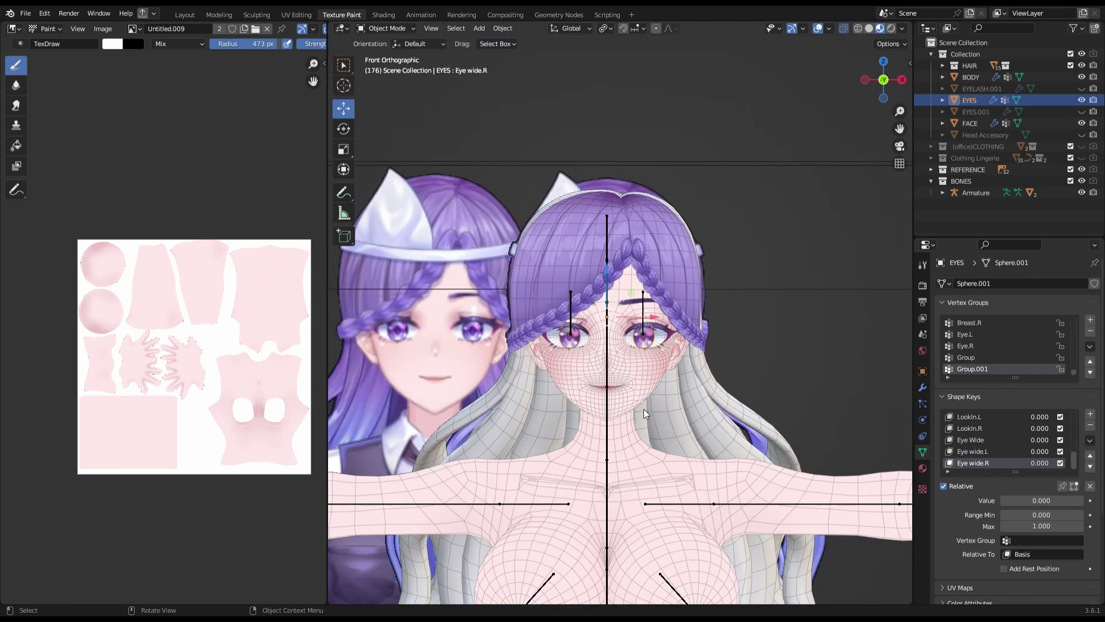
{"action": "key", "text": "ctrl+s"}
{"action": "scroll", "coordinate": [644, 409], "scroll_direction": "up", "scroll_amount": 3}
{"action": "left_click", "coordinate": [644, 408]}
- Hide the hair, save, and move to the Texture Paint workspace
{"action": "left_click", "coordinate": [1081, 65]}
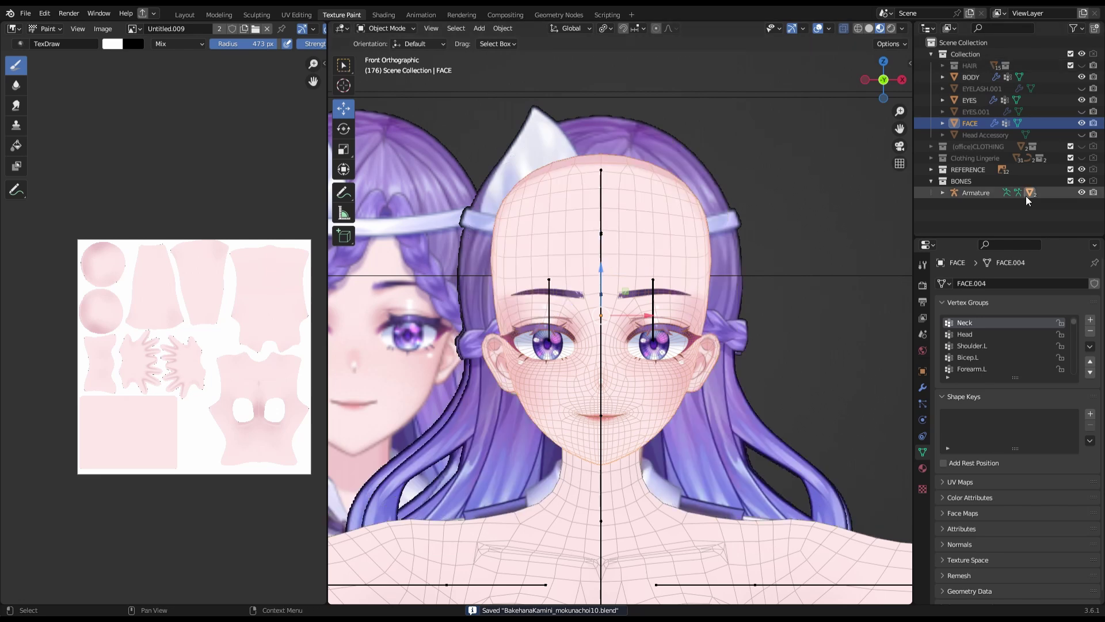
{"action": "left_click", "coordinate": [828, 28]}
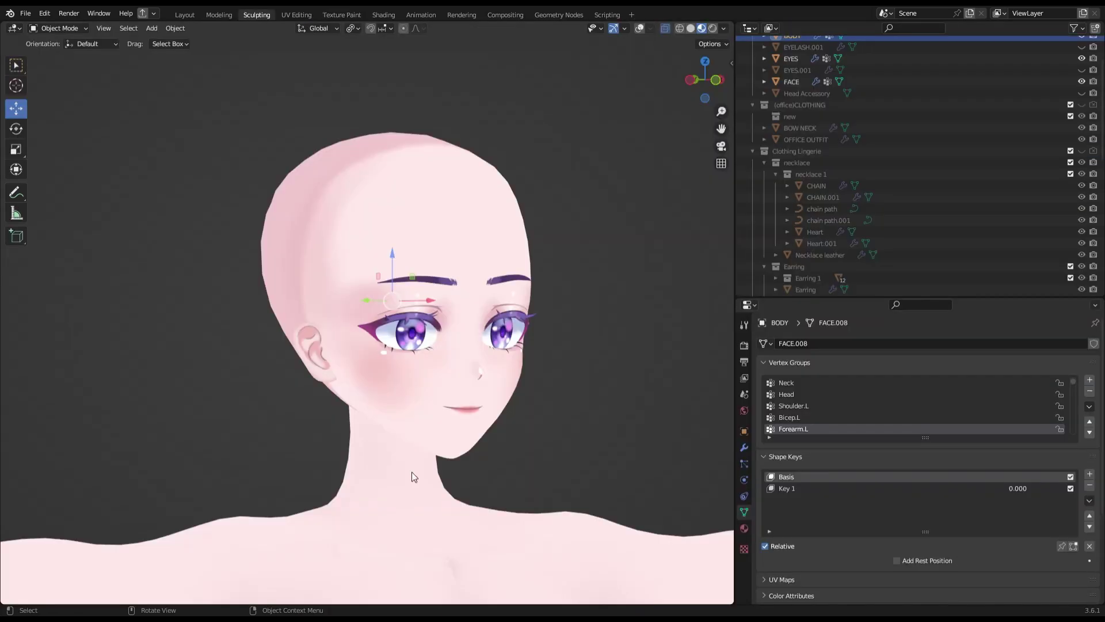
{"action": "key", "text": "KP_1"}
{"action": "key", "text": "ctrl+s"}
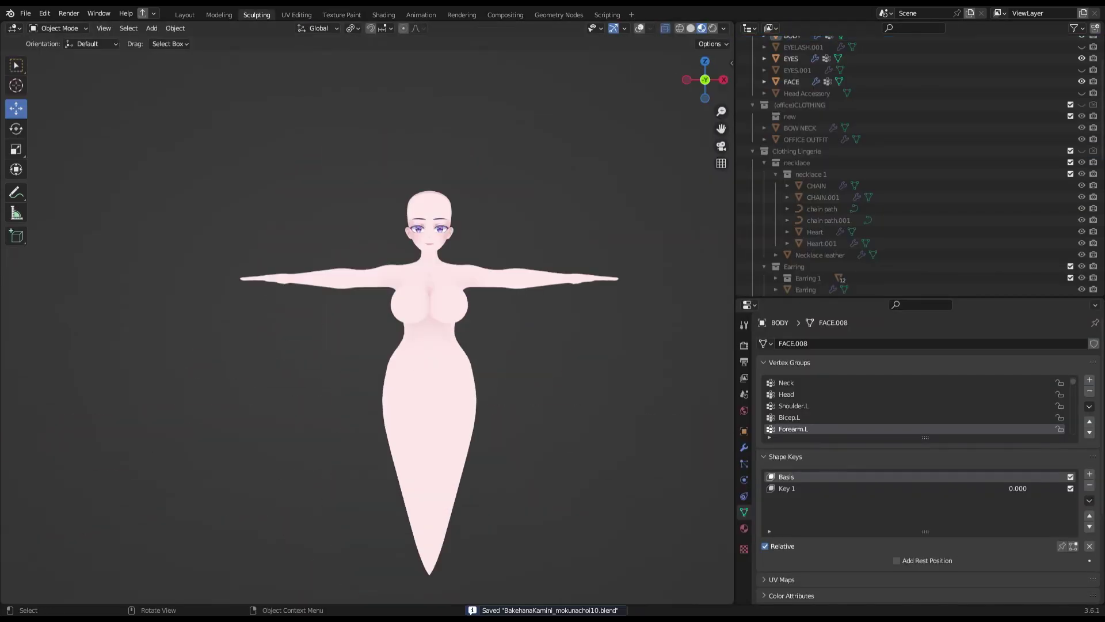
{"action": "left_click", "coordinate": [92, 43]}
{"action": "left_click", "coordinate": [383, 14]}
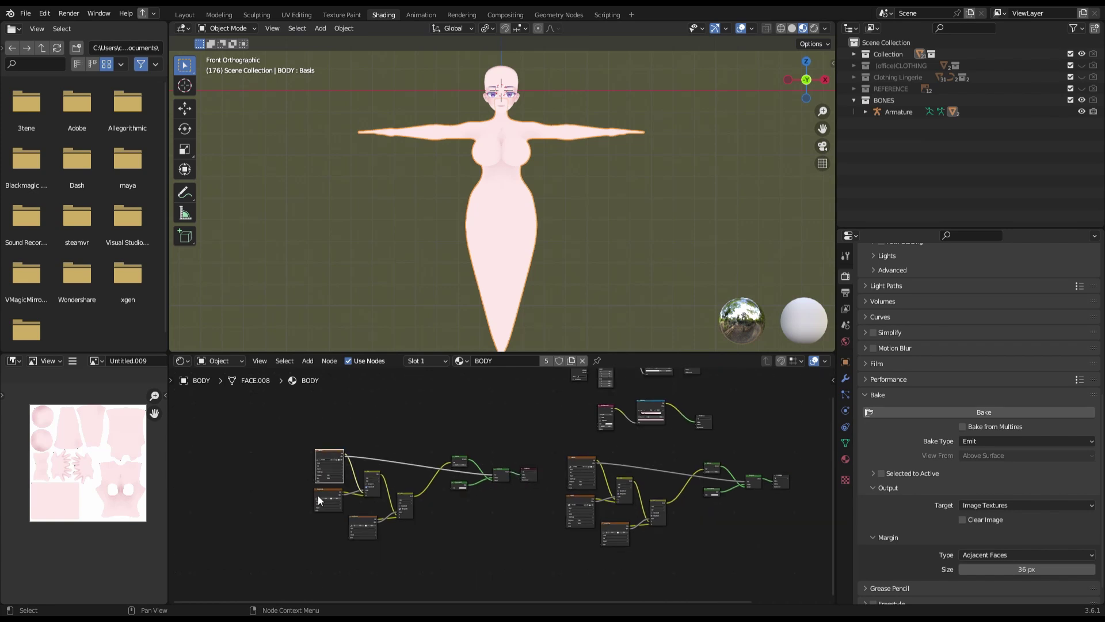
{"action": "left_click", "coordinate": [342, 14]}
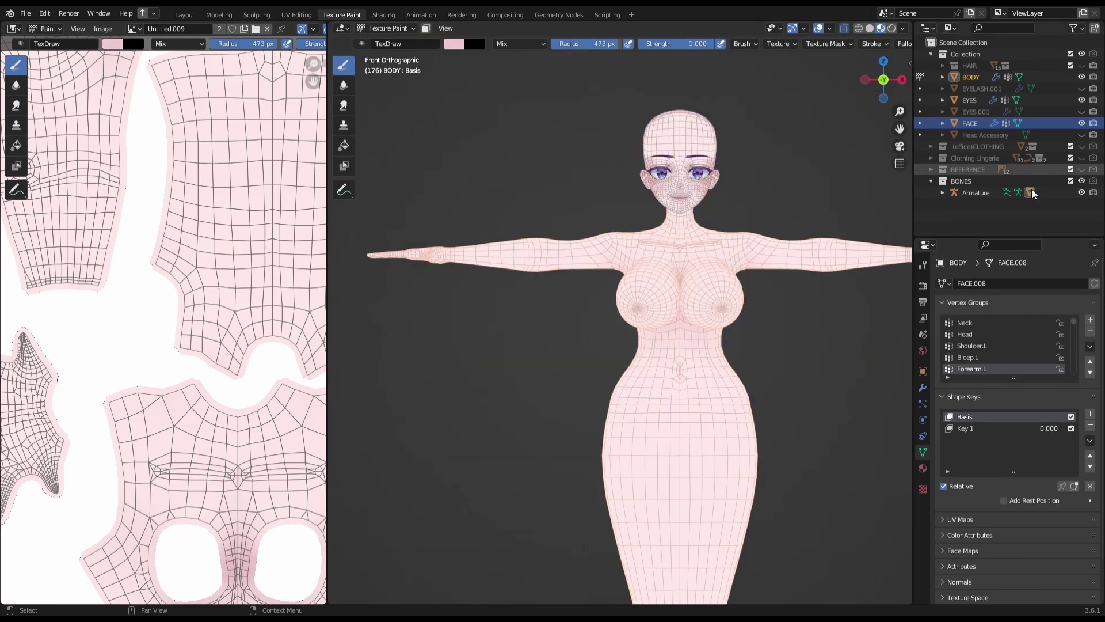
- Set up the paint view and brush, pick a darker pink, and save the body texture
{"action": "left_click", "coordinate": [829, 28]}
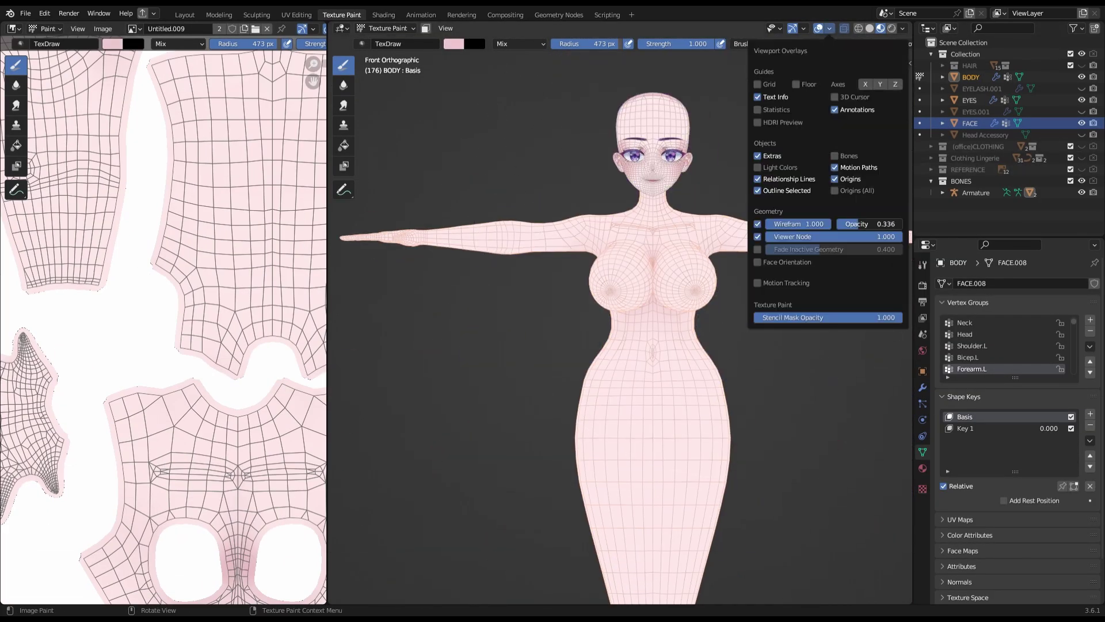
{"action": "left_click_drag", "start_coordinate": [327, 222], "coordinate": [284, 222]}
{"action": "scroll", "coordinate": [633, 339], "scroll_direction": "up", "scroll_amount": 4}
{"action": "left_click", "coordinate": [922, 264]}
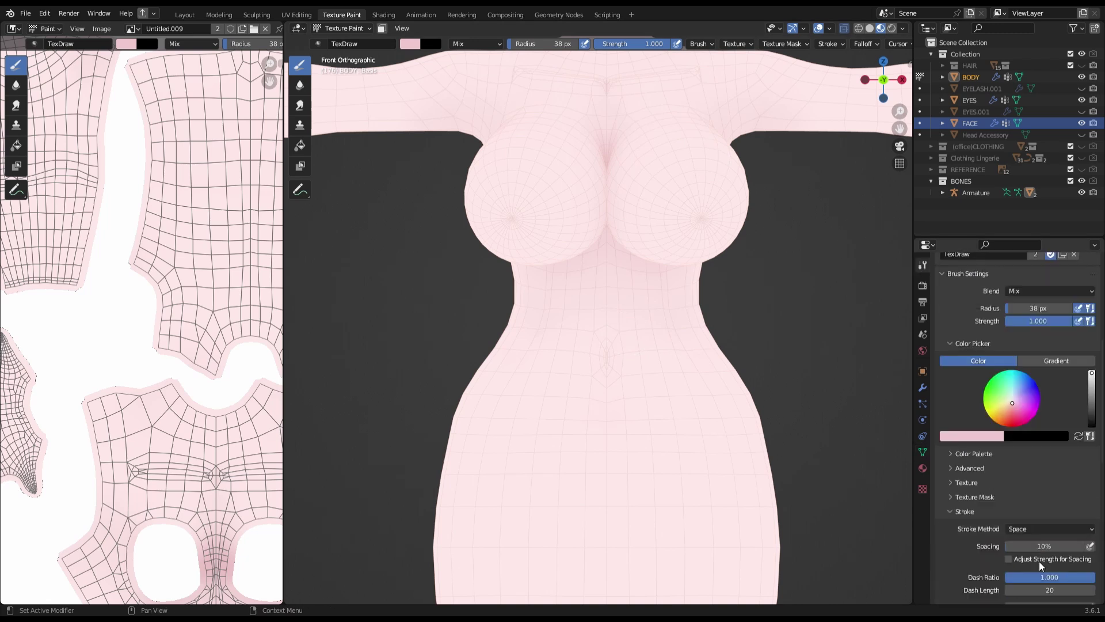
{"action": "scroll", "coordinate": [947, 562], "scroll_direction": "down", "scroll_amount": 10}
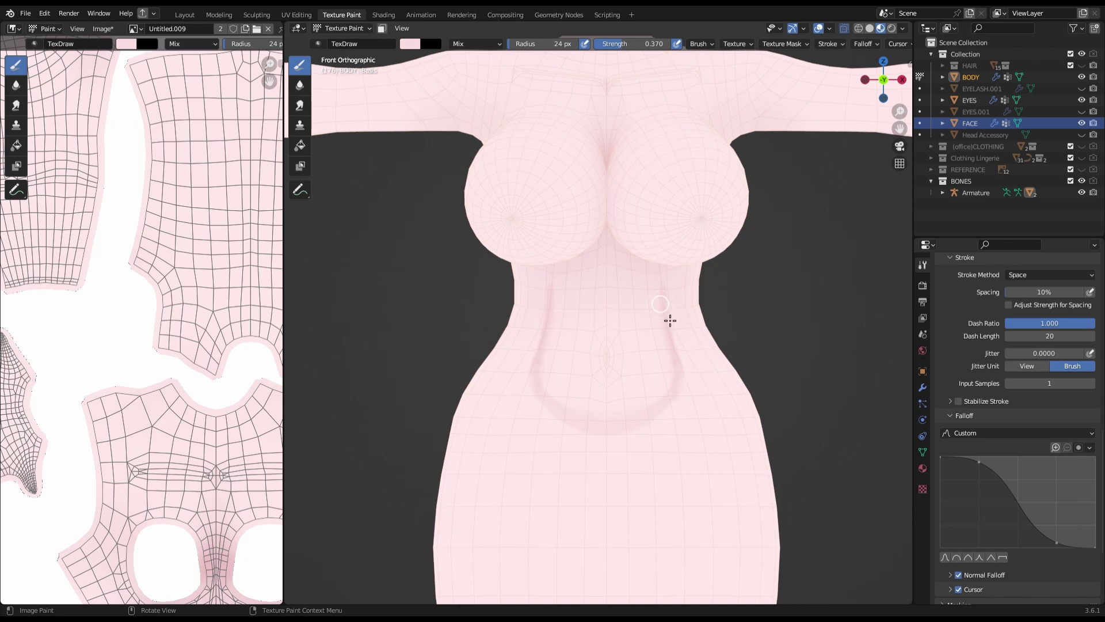
{"action": "key", "text": "alt+s"}
{"action": "scroll", "coordinate": [682, 294], "scroll_direction": "up", "scroll_amount": 1}
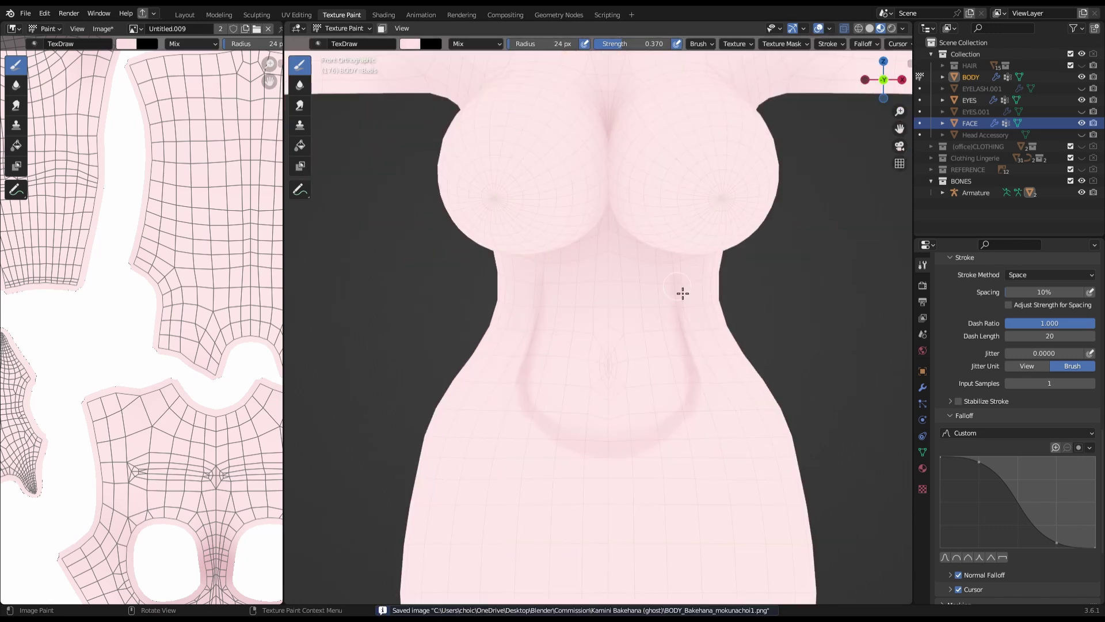
{"action": "left_click", "coordinate": [410, 44]}
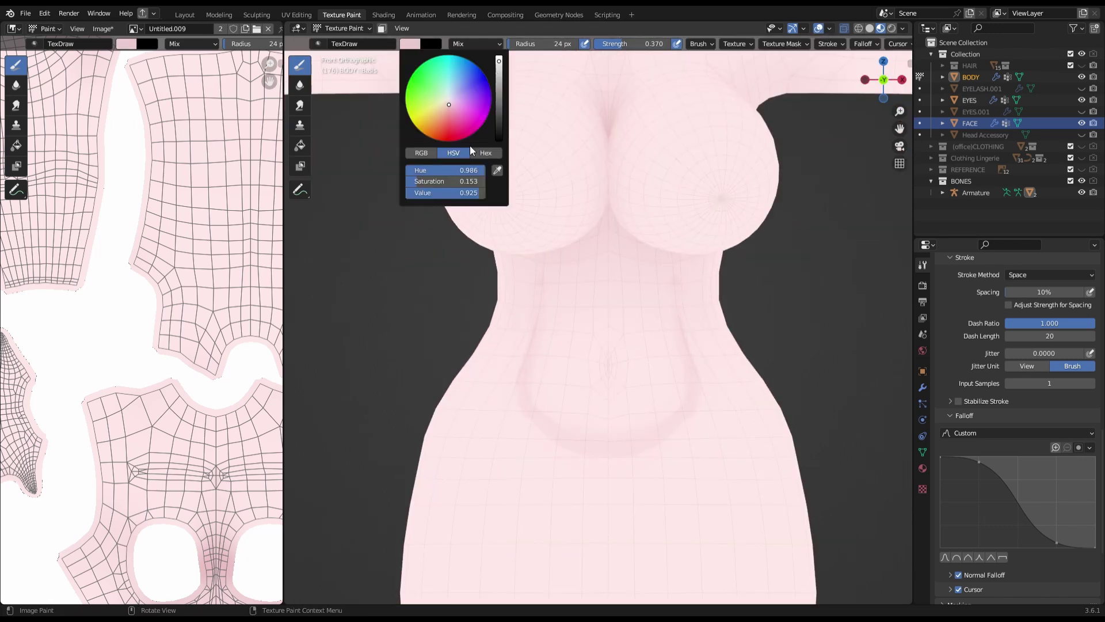
{"action": "left_click", "coordinate": [505, 116]}
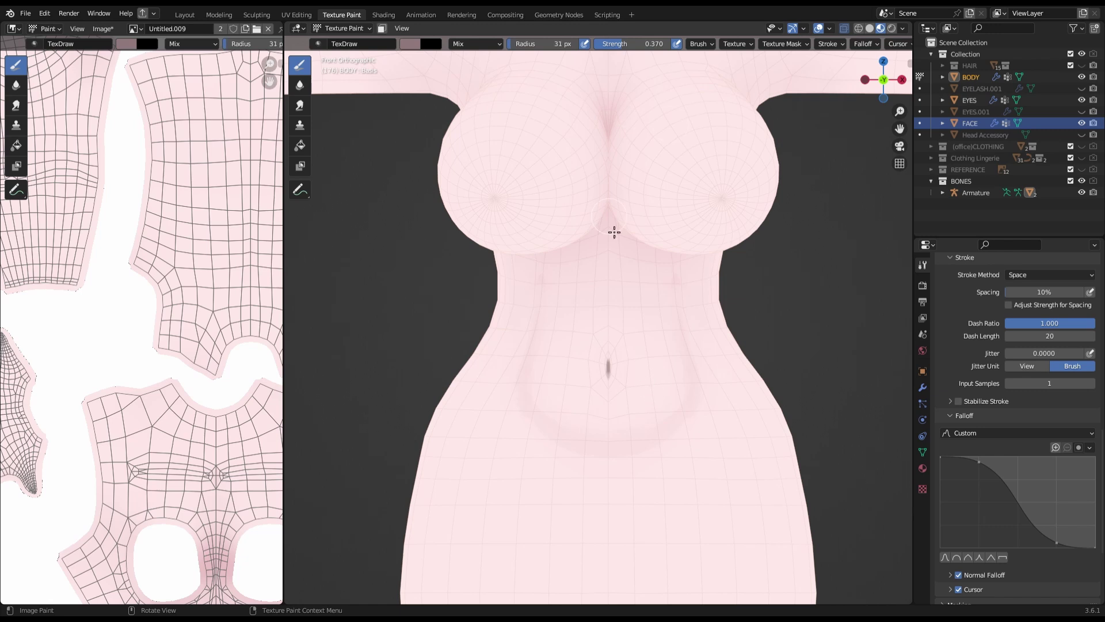
{"action": "key", "text": "alt+s"}
- Inspect the pink face-and-neck shading from several angles, saving the texture and project file
{"action": "key", "text": "shift+alt+z"}
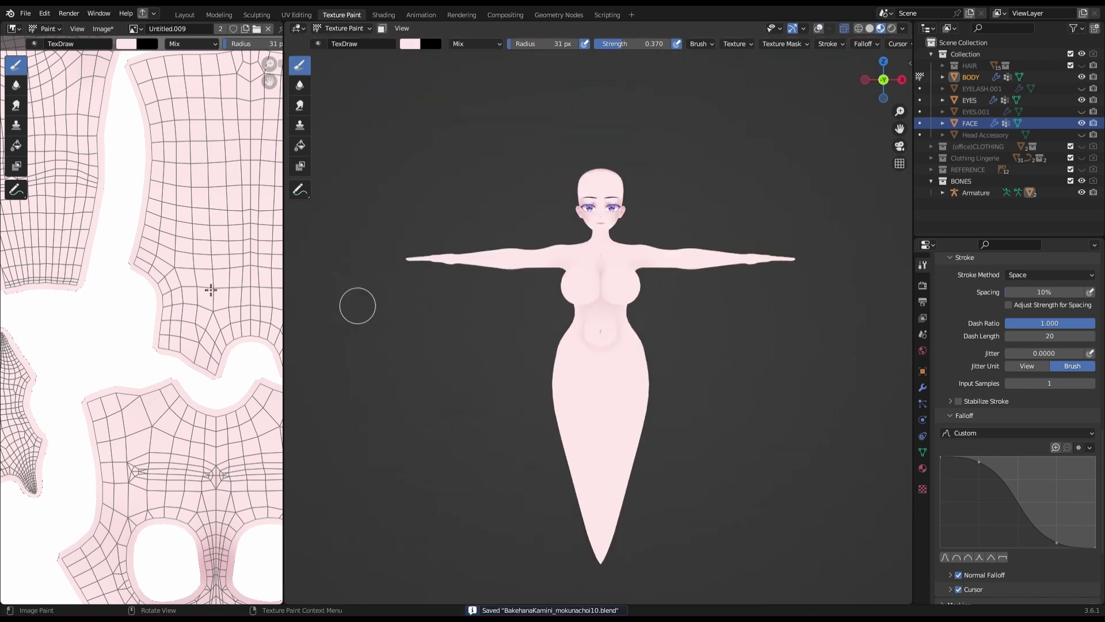
{"action": "scroll", "coordinate": [694, 388], "scroll_direction": "down", "scroll_amount": 6}
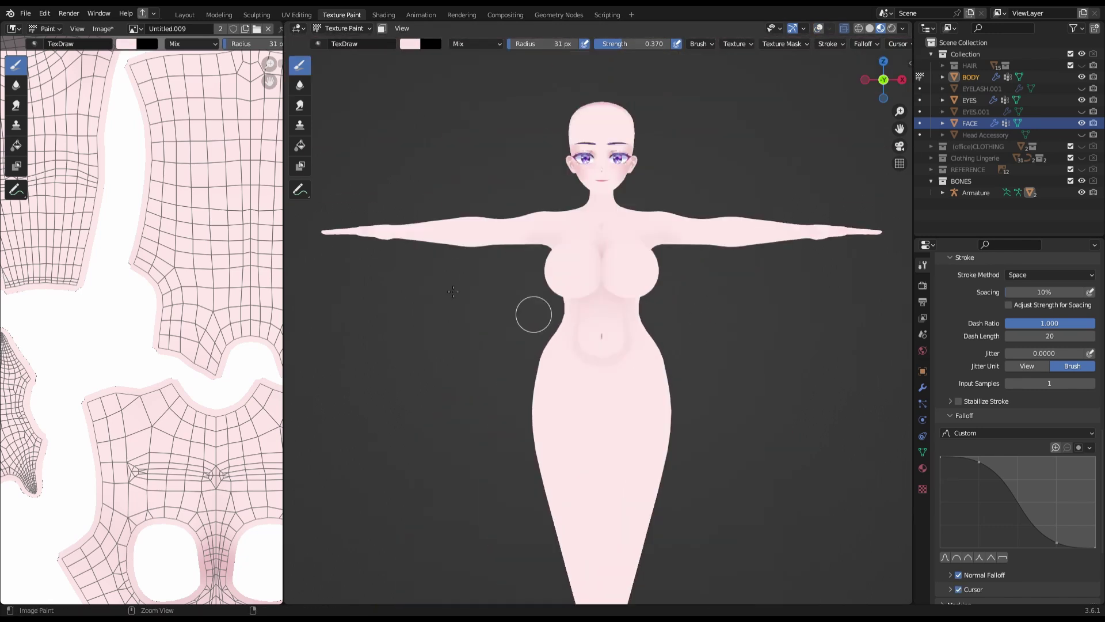
{"action": "key", "text": "alt+s"}
{"action": "mouse_move", "coordinate": [530, 313]}
{"action": "middle_mouse_down"}
{"action": "mouse_move", "coordinate": [659, 293]}
{"action": "mouse_move", "coordinate": [577, 316]}
{"action": "mouse_move", "coordinate": [624, 196]}
{"action": "mouse_move", "coordinate": [747, 399]}
{"action": "middle_mouse_up"}
{"action": "scroll", "coordinate": [623, 195], "scroll_direction": "up", "scroll_amount": 6}
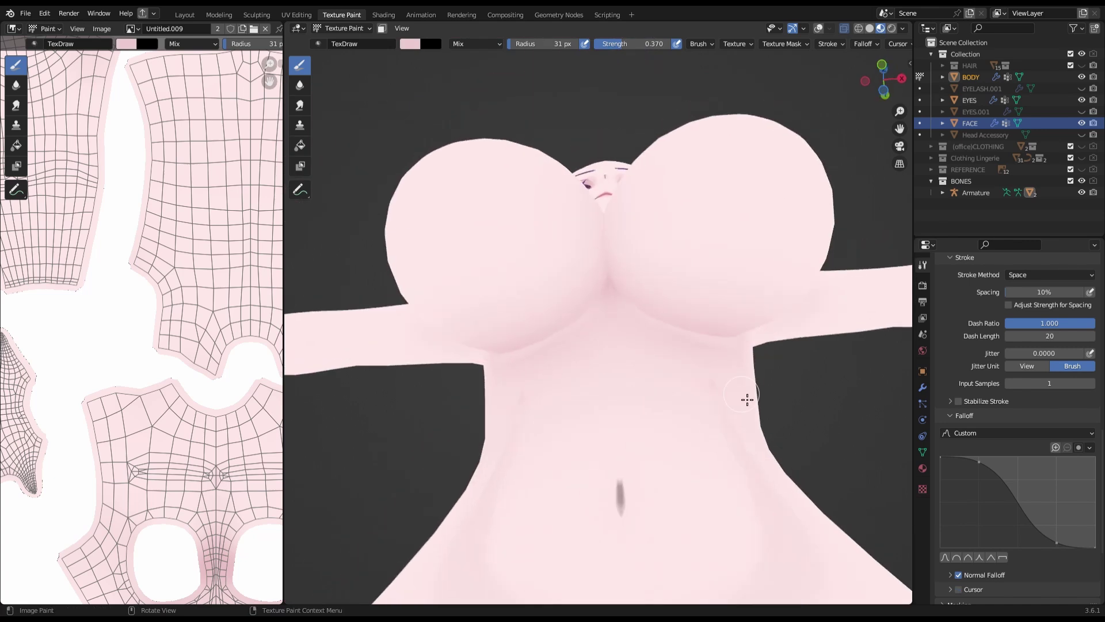
{"action": "middle_click_drag", "start_coordinate": [723, 343], "coordinate": [625, 328]}
{"action": "middle_click_drag", "start_coordinate": [661, 247], "coordinate": [654, 184]}
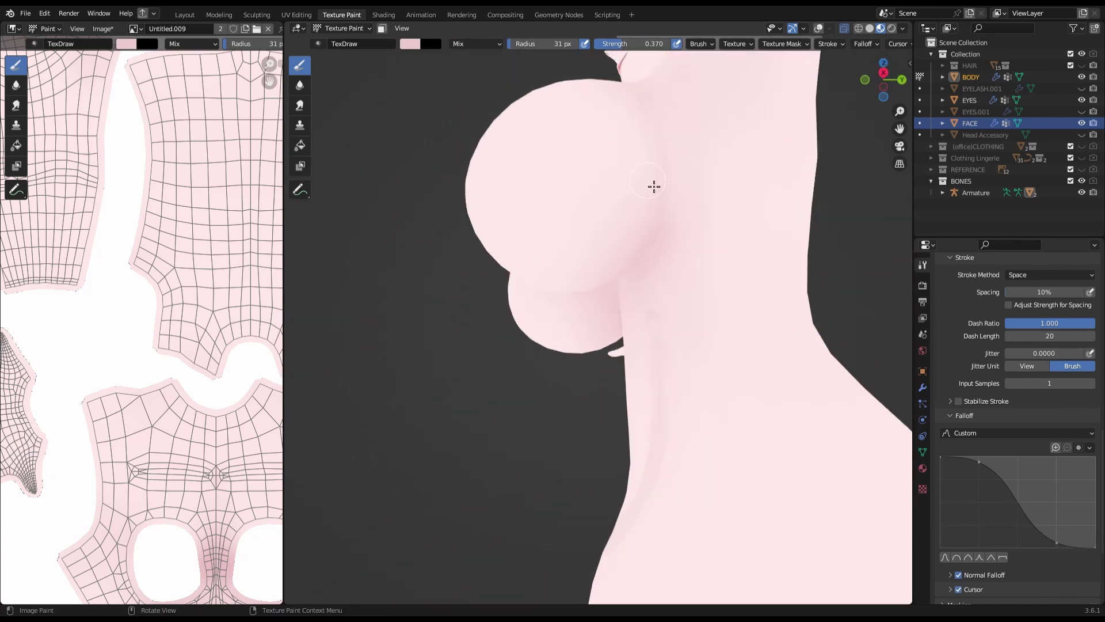
{"action": "scroll", "coordinate": [654, 184], "scroll_direction": "down", "scroll_amount": 5}
{"action": "scroll", "coordinate": [649, 321], "scroll_direction": "up", "scroll_amount": 3}
{"action": "mouse_move", "coordinate": [612, 493]}
{"action": "middle_mouse_down"}
{"action": "mouse_move", "coordinate": [649, 320]}
{"action": "mouse_move", "coordinate": [592, 353]}
{"action": "mouse_move", "coordinate": [602, 353]}
{"action": "mouse_move", "coordinate": [594, 328]}
{"action": "mouse_move", "coordinate": [608, 427]}
{"action": "mouse_move", "coordinate": [590, 342]}
{"action": "middle_mouse_up"}
{"action": "scroll", "coordinate": [619, 343], "scroll_direction": "up", "scroll_amount": 2}
{"action": "left_click", "coordinate": [867, 82]}
{"action": "key", "text": "ctrl+s"}
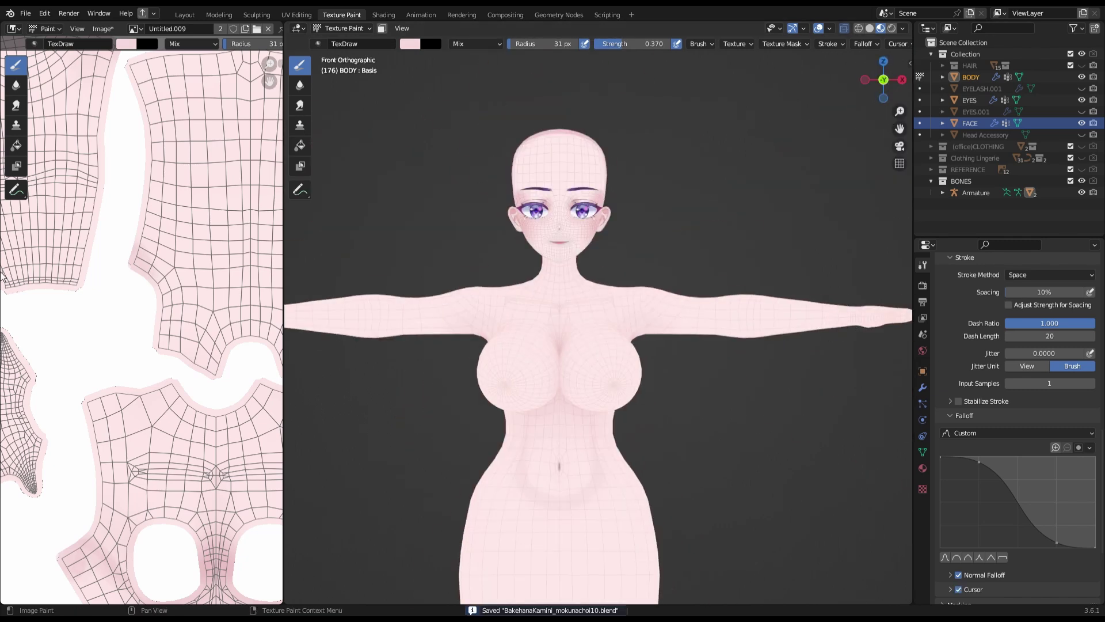
{"action": "scroll", "coordinate": [891, 79], "scroll_direction": "up", "scroll_amount": 5}
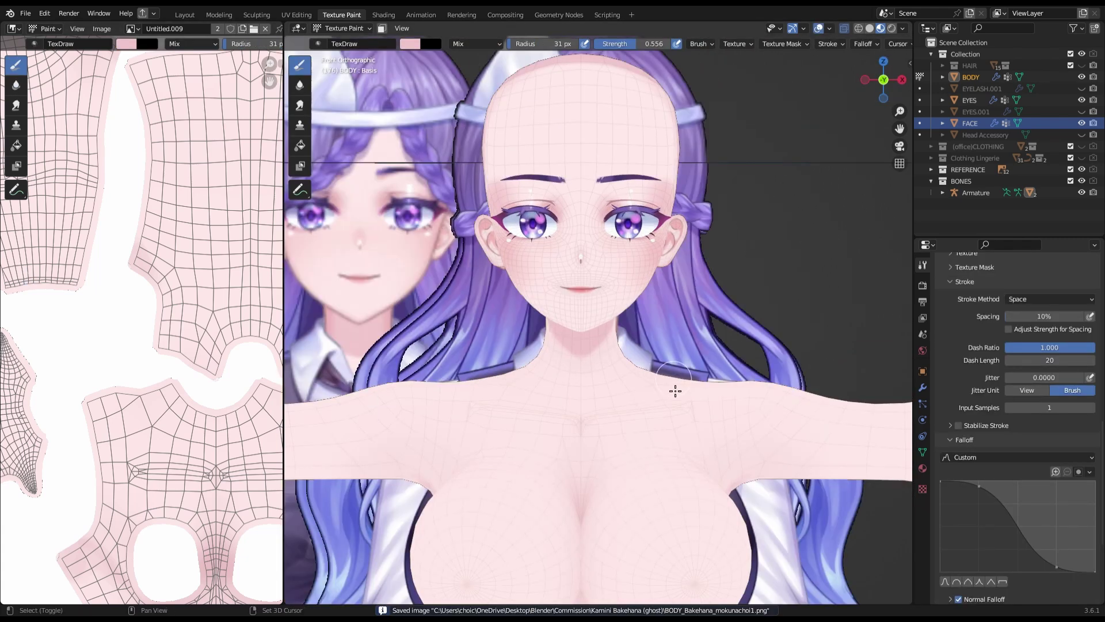
- From a straight back view, blur the shoulder-blade shading with the Soften brush
{"action": "scroll", "coordinate": [675, 391], "scroll_direction": "up", "scroll_amount": 3}
{"action": "middle_click_drag", "start_coordinate": [675, 391], "coordinate": [624, 248], "text": "shift"}
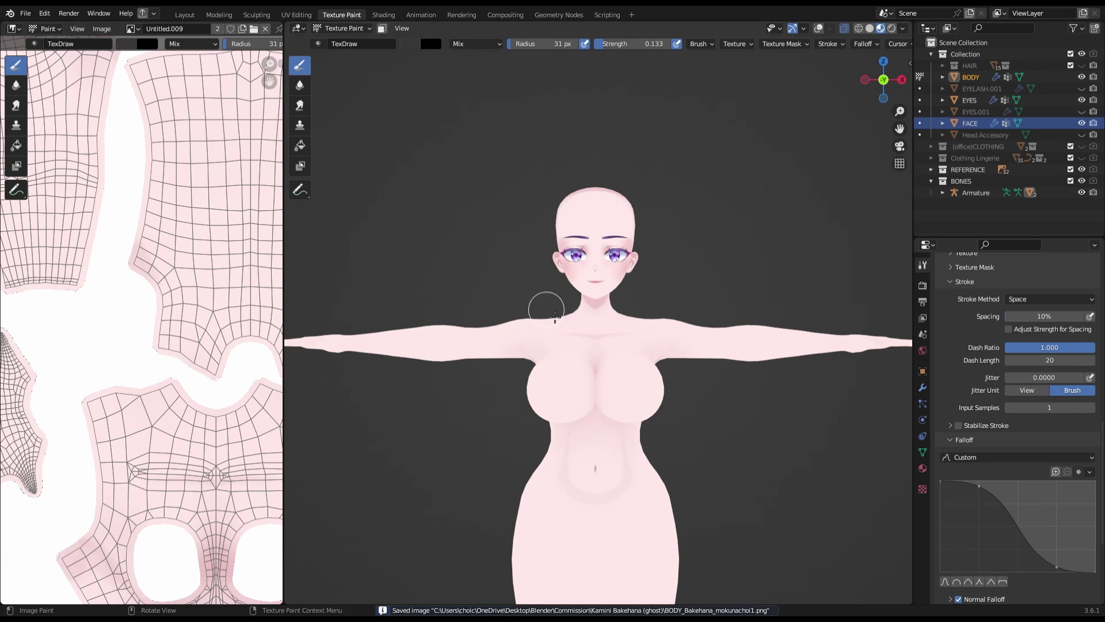
{"action": "middle_click_drag", "start_coordinate": [555, 316], "coordinate": [598, 300]}
{"action": "scroll", "coordinate": [599, 300], "scroll_direction": "up", "scroll_amount": 5}
{"action": "key", "text": "ctrl+KP_1"}
{"action": "scroll", "coordinate": [168, 367], "scroll_direction": "up", "scroll_amount": 2}
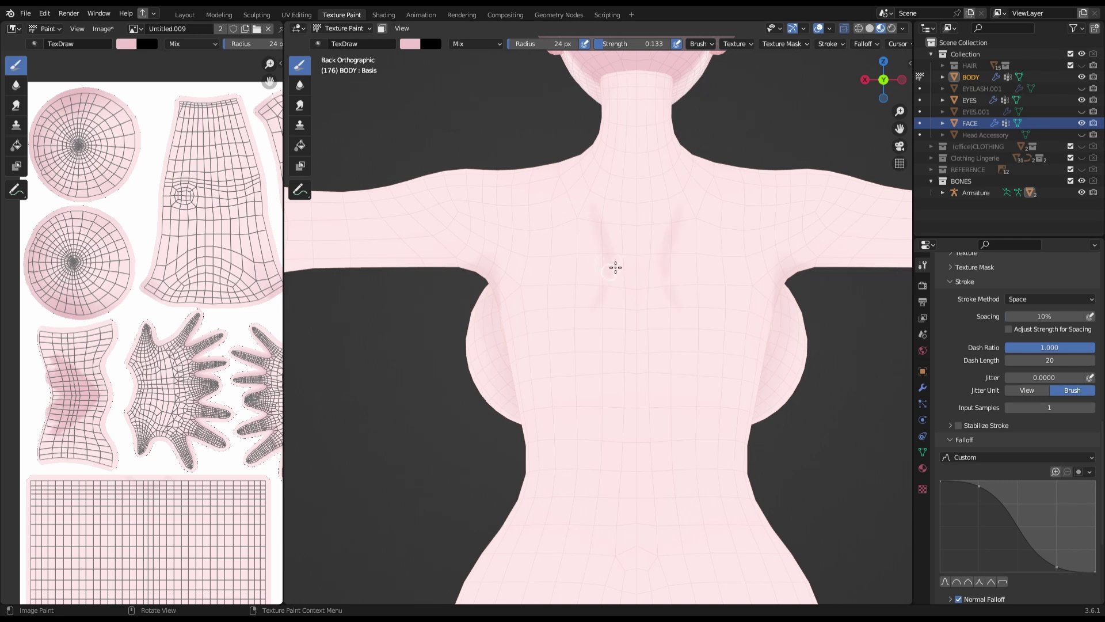
{"action": "key", "text": "shift+space"}
{"action": "key", "text": "2"}
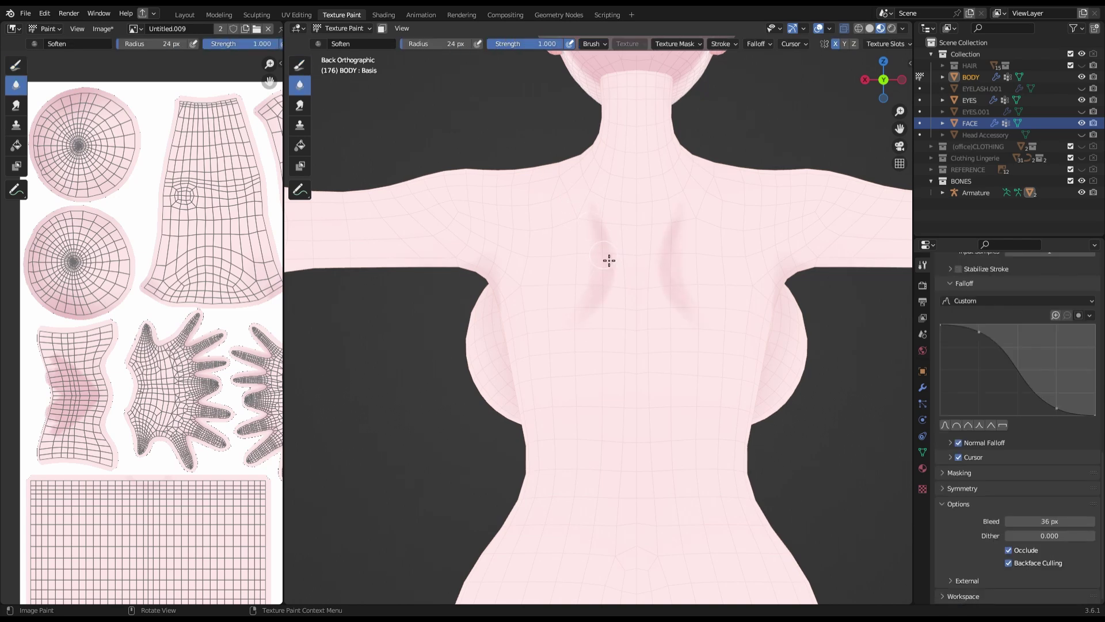
{"action": "left_click", "coordinate": [299, 65]}
{"action": "key", "text": "shift+space"}
{"action": "key", "text": "2"}
- Return to the TexDraw brush and save the body texture image with Alt+S
{"action": "scroll", "coordinate": [573, 205], "scroll_direction": "up", "scroll_amount": 1}
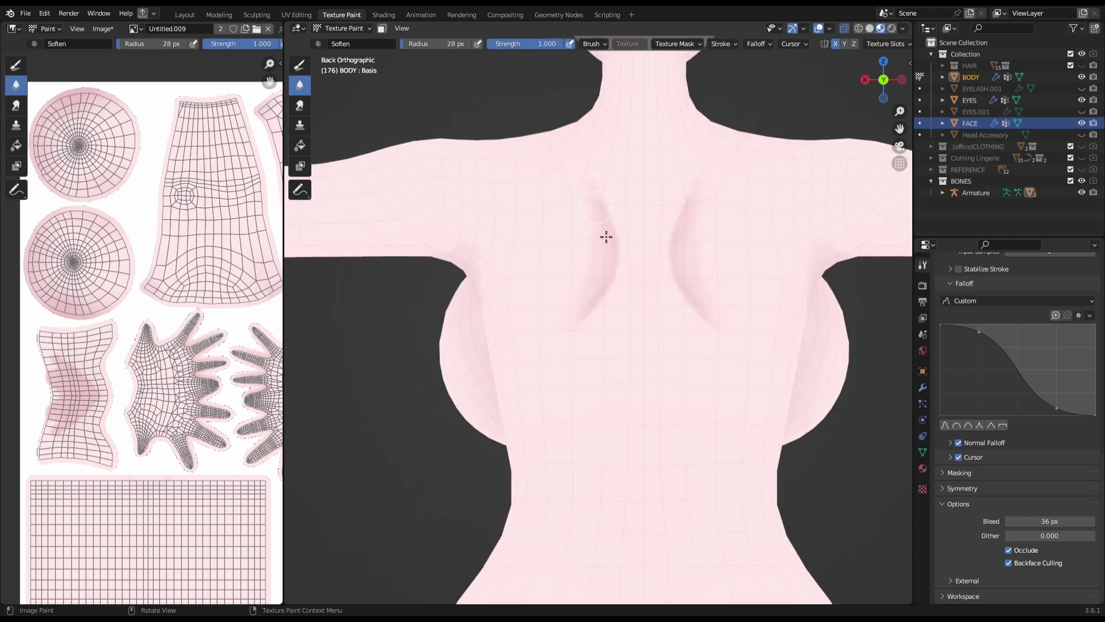
{"action": "key", "text": "shift+space"}
{"action": "key", "text": "1"}
{"action": "key", "text": "alt+s"}
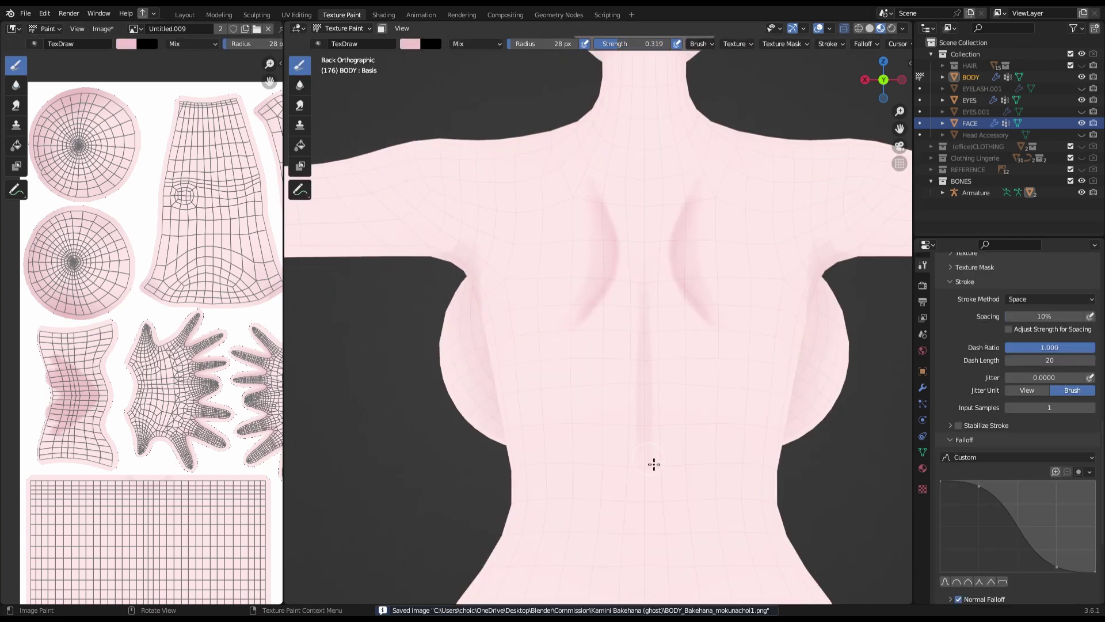
- Paint darker pink shading along the side of the chest
{"action": "scroll", "coordinate": [590, 353], "scroll_direction": "down", "scroll_amount": 3}
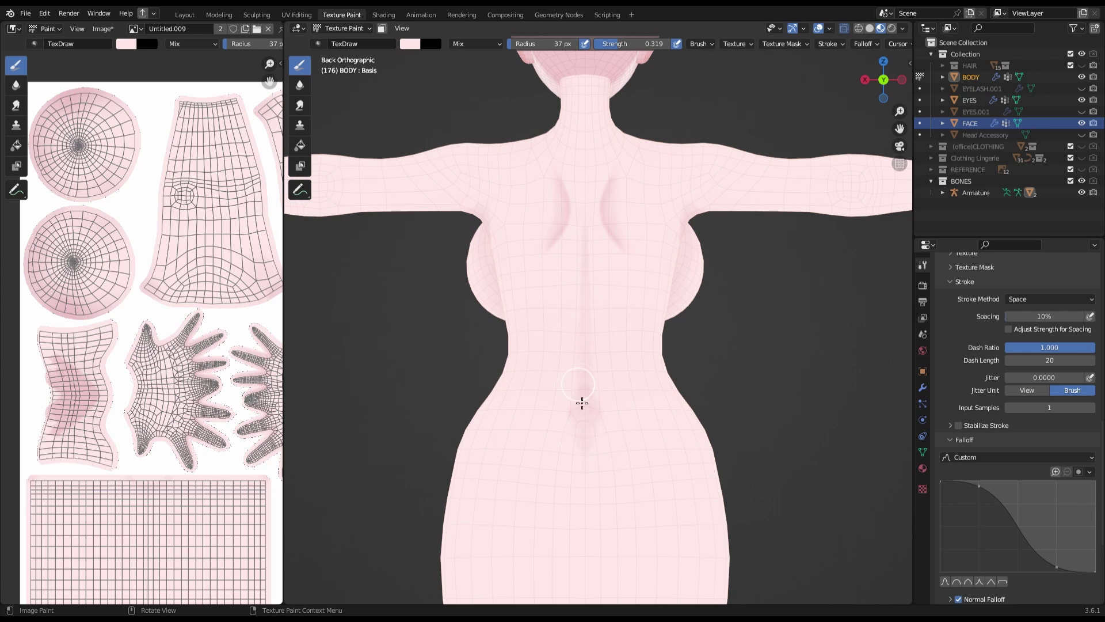
{"action": "scroll", "coordinate": [580, 208], "scroll_direction": "down", "scroll_amount": 5}
{"action": "middle_click_drag", "start_coordinate": [809, 123], "coordinate": [590, 311]}
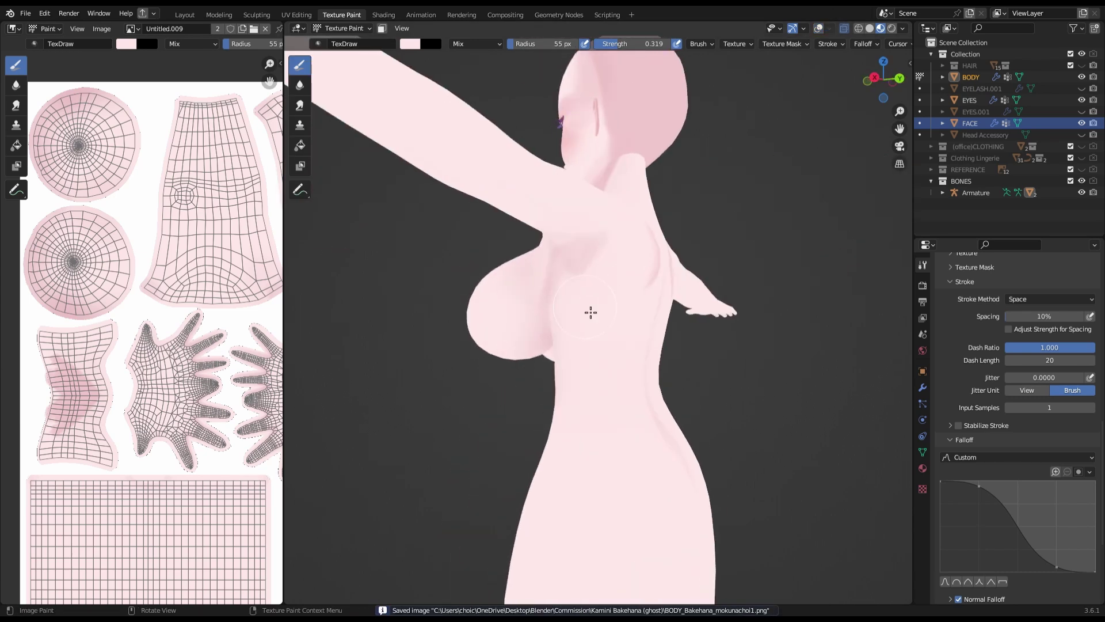
{"action": "scroll", "coordinate": [590, 203], "scroll_direction": "up", "scroll_amount": 5}
{"action": "middle_click_drag", "start_coordinate": [590, 202], "coordinate": [599, 213]}
{"action": "left_click", "coordinate": [599, 213]}
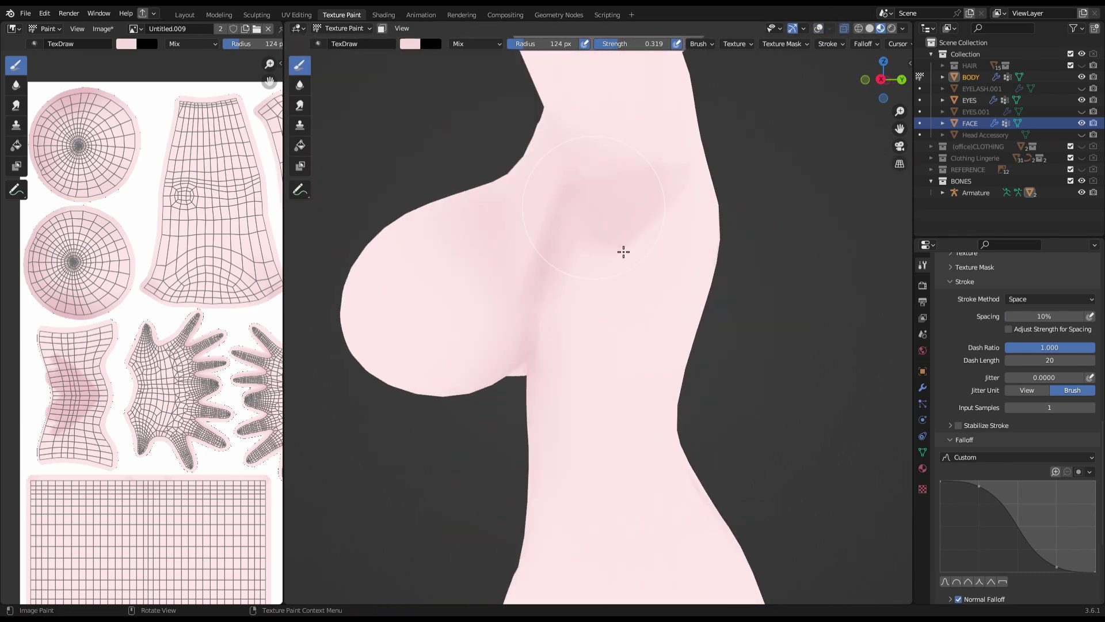
- Soften the chest shading with the model facing front and save the body texture again
{"action": "middle_click_drag", "start_coordinate": [716, 280], "coordinate": [655, 334]}
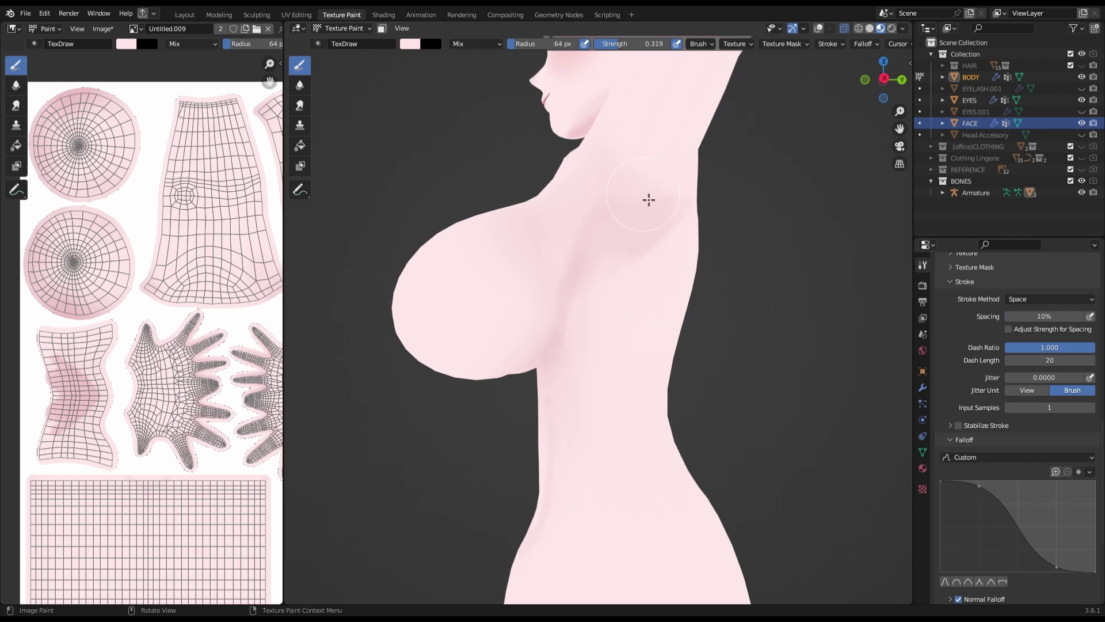
{"action": "scroll", "coordinate": [649, 256], "scroll_direction": "down", "scroll_amount": 4}
{"action": "key", "text": "alt+s"}
{"action": "mouse_move", "coordinate": [649, 256]}
{"action": "middle_mouse_down"}
{"action": "mouse_move", "coordinate": [653, 234]}
{"action": "mouse_move", "coordinate": [700, 414]}
{"action": "middle_mouse_up"}
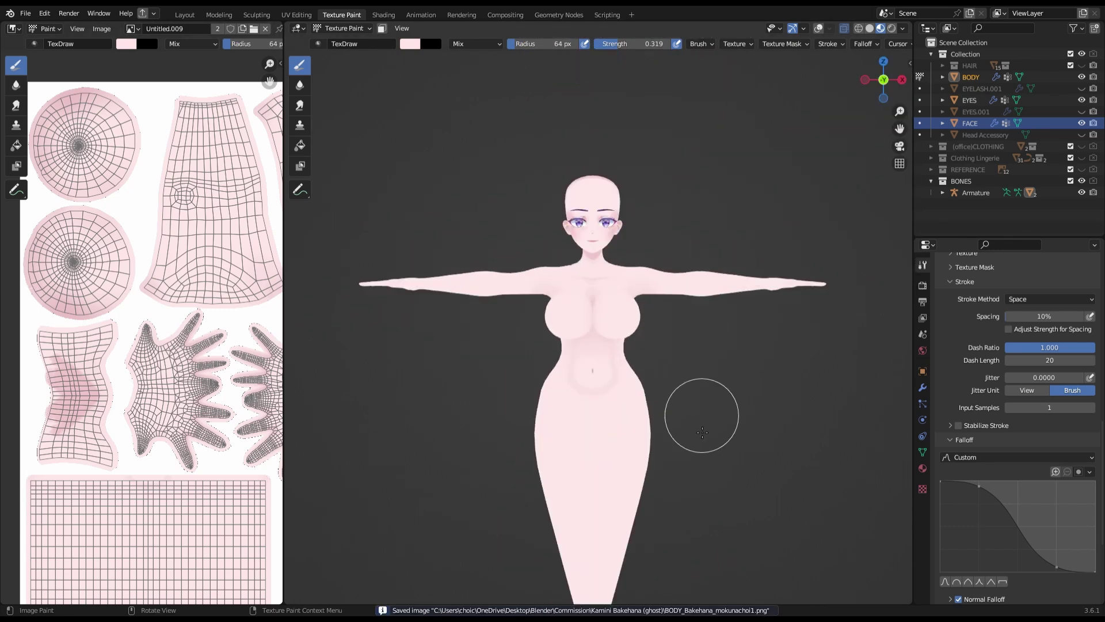
{"action": "scroll", "coordinate": [637, 386], "scroll_direction": "up", "scroll_amount": 3}
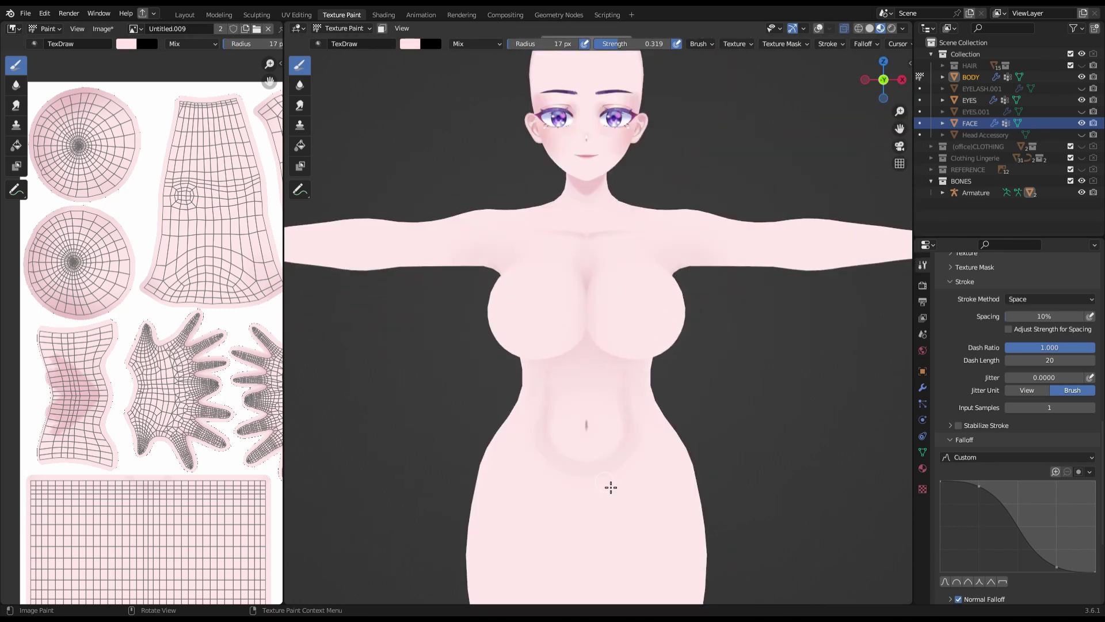
{"action": "key", "text": "shift+space"}
{"action": "scroll", "coordinate": [651, 410], "scroll_direction": "down", "scroll_amount": 4}
{"action": "key", "text": "alt+s"}
- Bring up the FACE_Bakehana_mokunachoi1 texture for painting
{"action": "left_click_drag", "start_coordinate": [883, 79], "coordinate": [879, 92]}
{"action": "scroll", "coordinate": [879, 107], "scroll_direction": "up", "scroll_amount": 4}
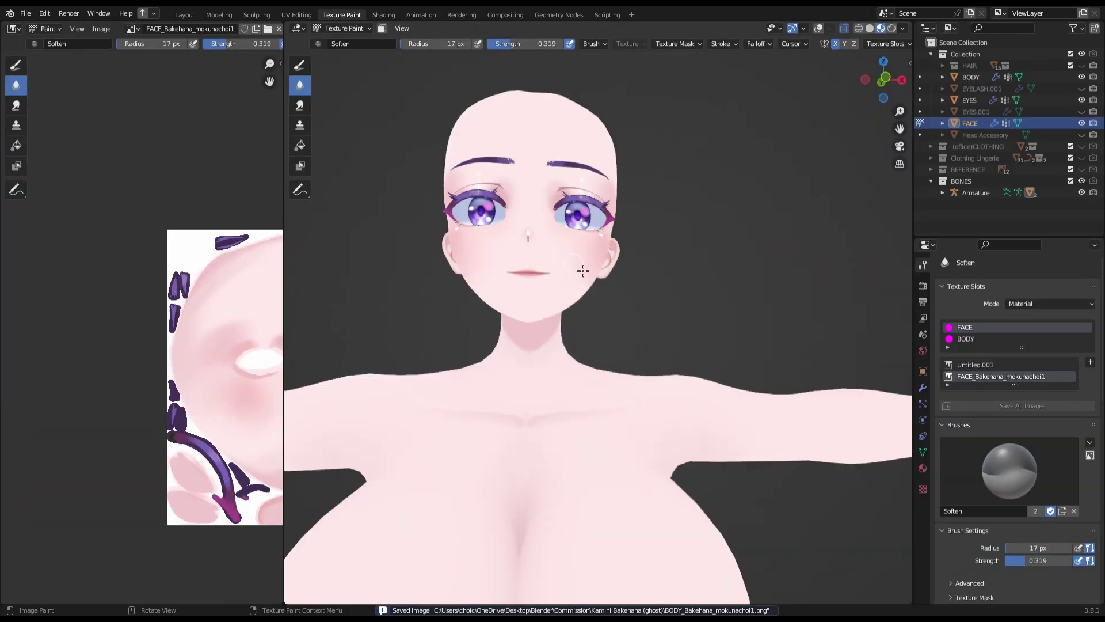
{"action": "mouse_move", "coordinate": [584, 266]}
{"action": "middle_mouse_down"}
{"action": "mouse_move", "coordinate": [607, 414]}
{"action": "mouse_move", "coordinate": [604, 350]}
{"action": "mouse_move", "coordinate": [503, 502]}
{"action": "middle_mouse_up"}
- Touch up the face texture, then view the whole model from the front and save the image
{"action": "left_click", "coordinate": [485, 470]}
{"action": "key", "text": "shift+space"}
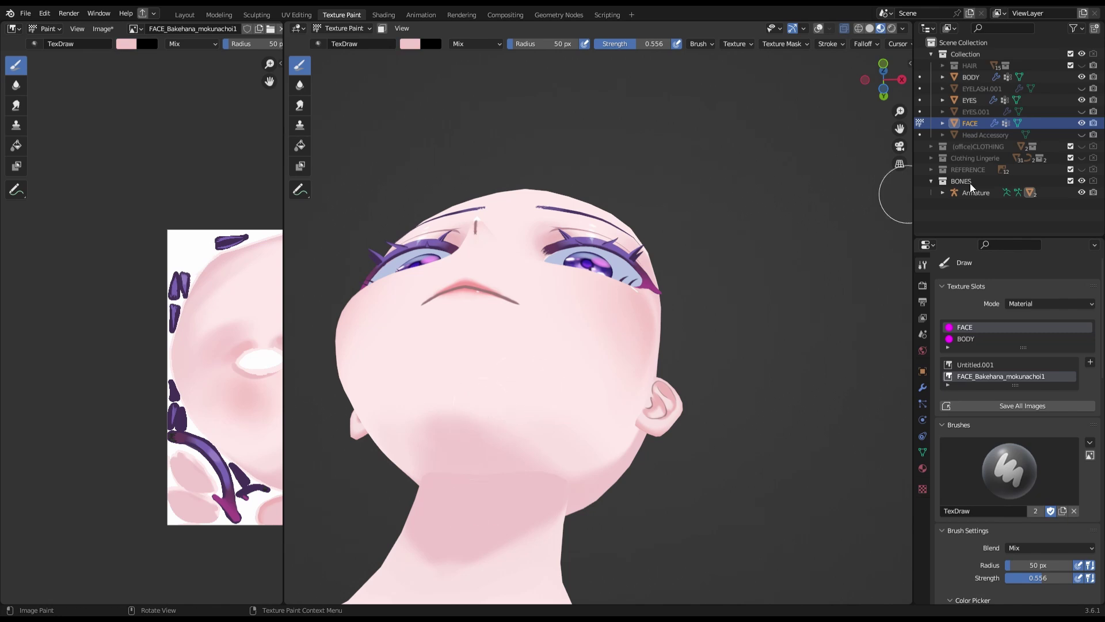
{"action": "mouse_move", "coordinate": [592, 480]}
{"action": "middle_mouse_down"}
{"action": "mouse_move", "coordinate": [550, 348]}
{"action": "mouse_move", "coordinate": [479, 489]}
{"action": "middle_mouse_up"}
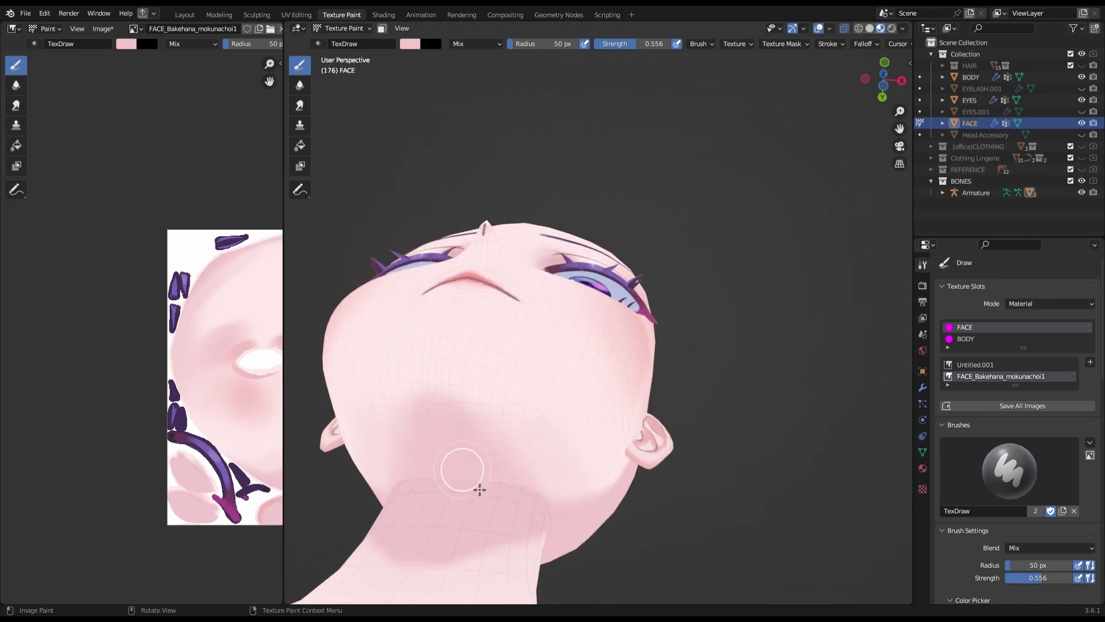
{"action": "key", "text": "KP_1"}
{"action": "key", "text": "Home"}
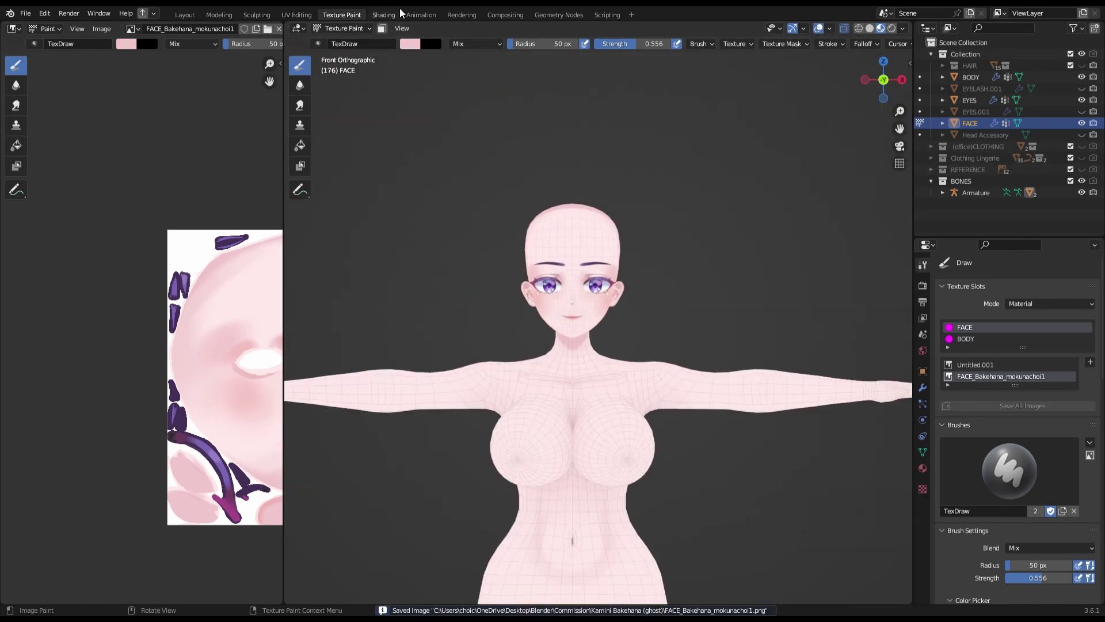
- Return to Object Mode, save the project, unhide the hair and reference, and select a strand
{"action": "key", "text": "ctrl+Tab"}
{"action": "key", "text": "ctrl+s"}
{"action": "scroll", "coordinate": [515, 338], "scroll_direction": "up", "scroll_amount": 3}
{"action": "key", "text": "alt+h"}
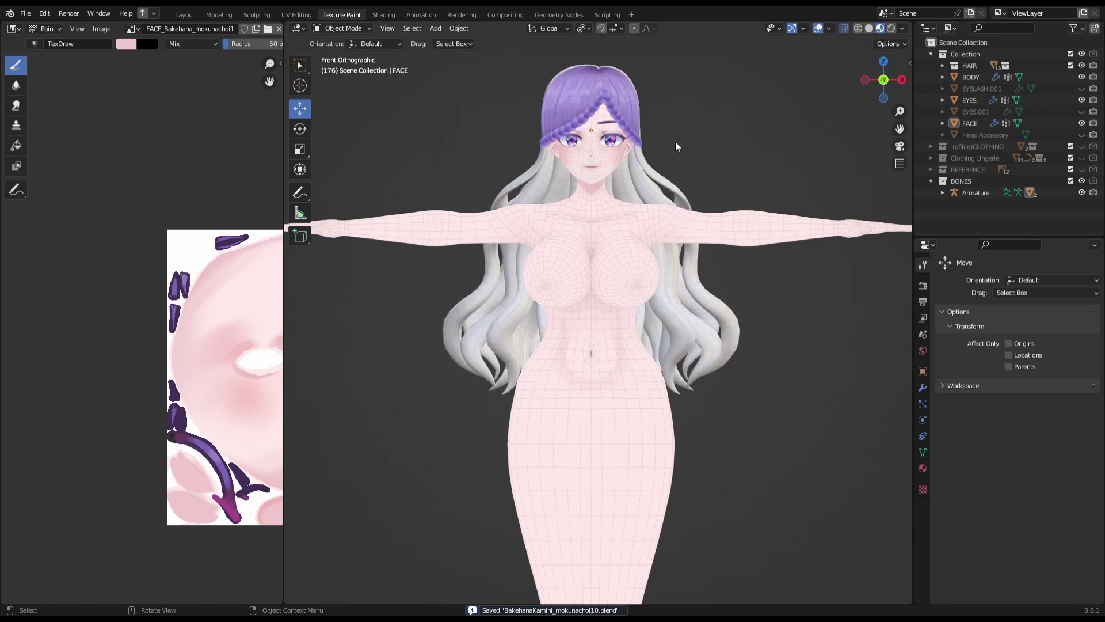
{"action": "middle_click_drag", "start_coordinate": [515, 190], "coordinate": [515, 338], "text": "shift"}
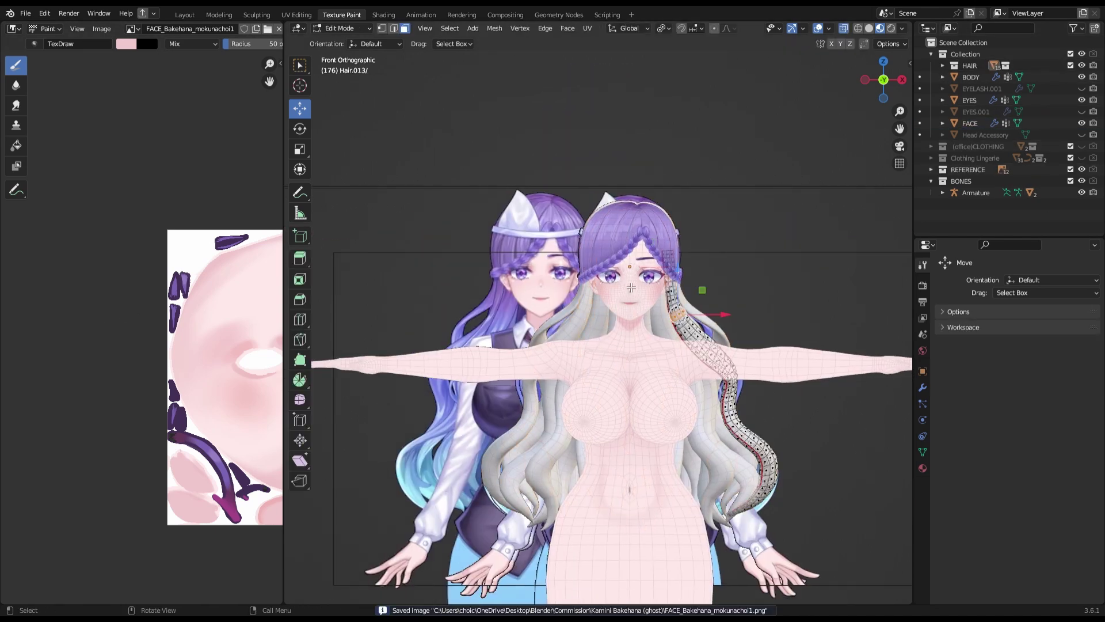
- In the UV Editing workspace, select the back hair strands from the side with Hair.013/ active
{"action": "left_click", "coordinate": [296, 15]}
{"action": "middle_click_drag", "start_coordinate": [576, 437], "coordinate": [730, 443]}
{"action": "scroll", "coordinate": [912, 129], "scroll_direction": "up", "scroll_amount": 10}
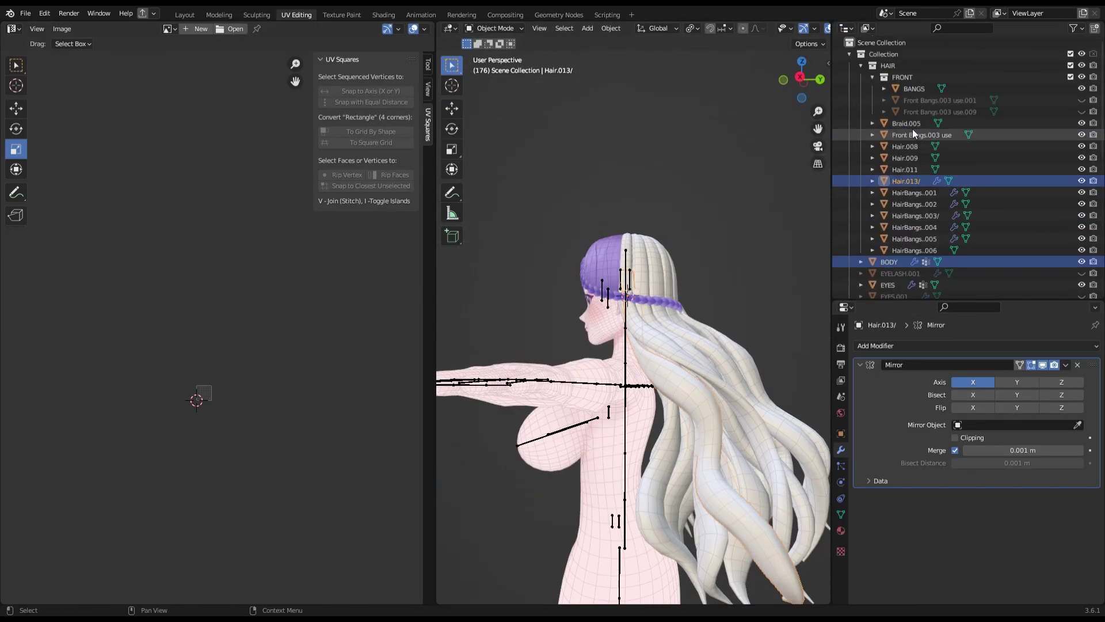
{"action": "key", "text": "KP_3"}
{"action": "left_click", "coordinate": [637, 374]}
{"action": "left_click_drag", "start_coordinate": [746, 277], "coordinate": [654, 339]}
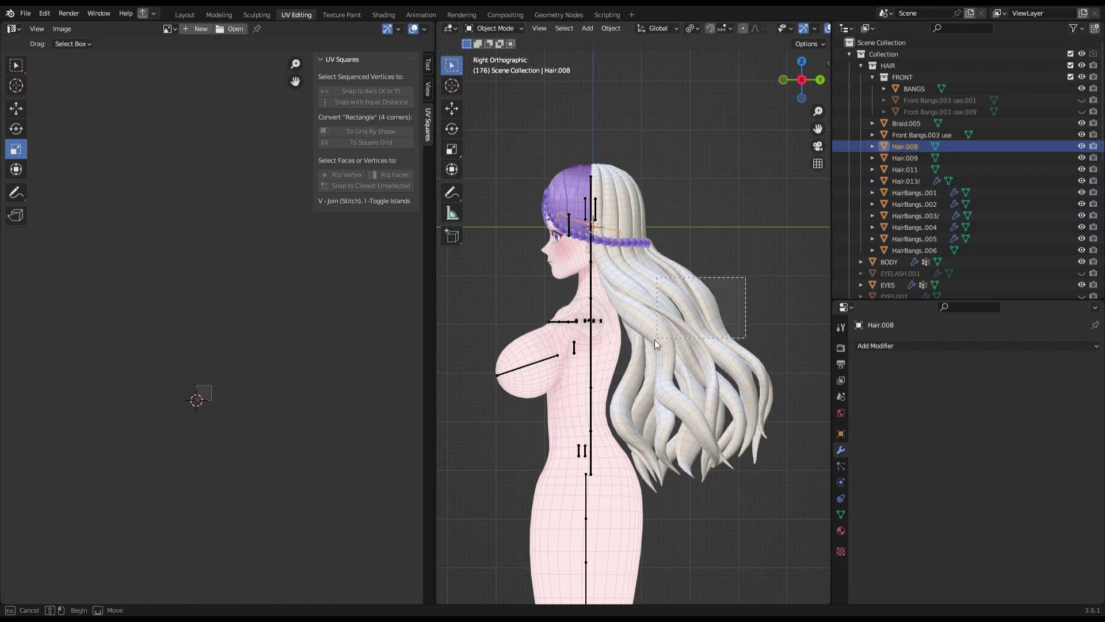
{"action": "left_click", "coordinate": [772, 278]}
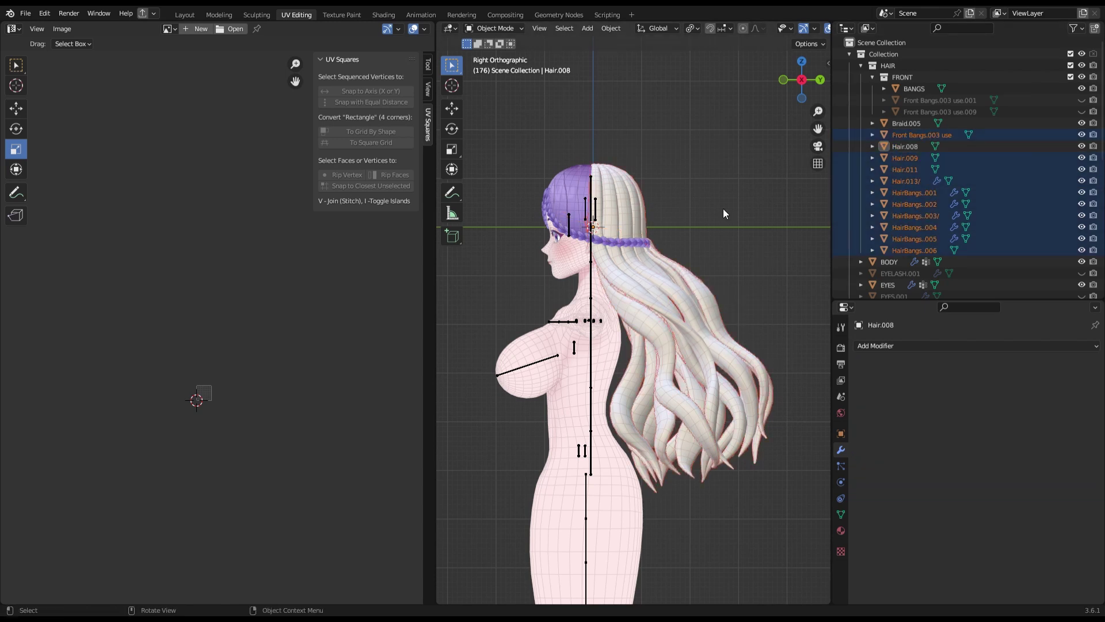
{"action": "left_click", "coordinate": [841, 530]}
{"action": "left_click", "coordinate": [741, 313], "text": "alt+shift"}
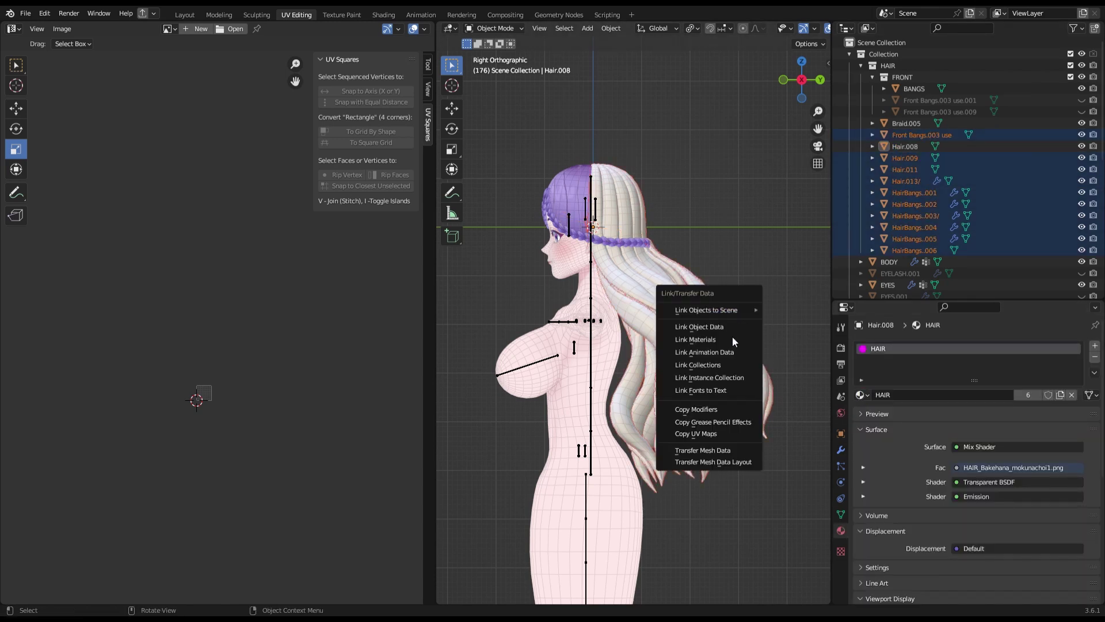
{"action": "left_click", "coordinate": [665, 385]}
- Edit all selected hair meshes and move the strand's UV island beside the others
{"action": "key", "text": "Tab"}
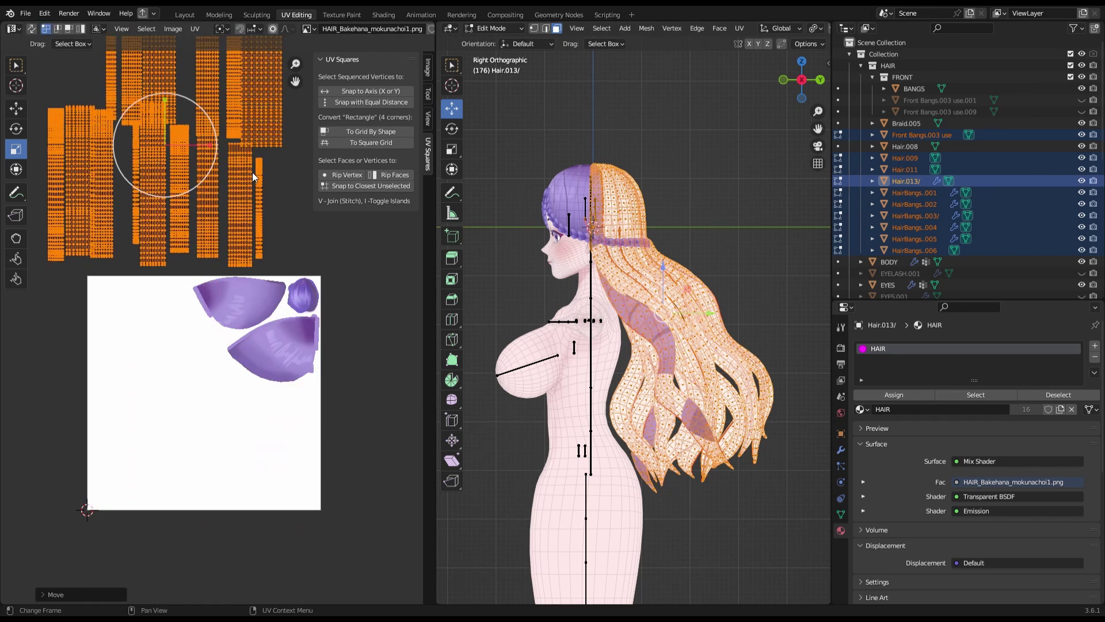
{"action": "left_click", "coordinate": [746, 202]}
{"action": "key", "text": "a"}
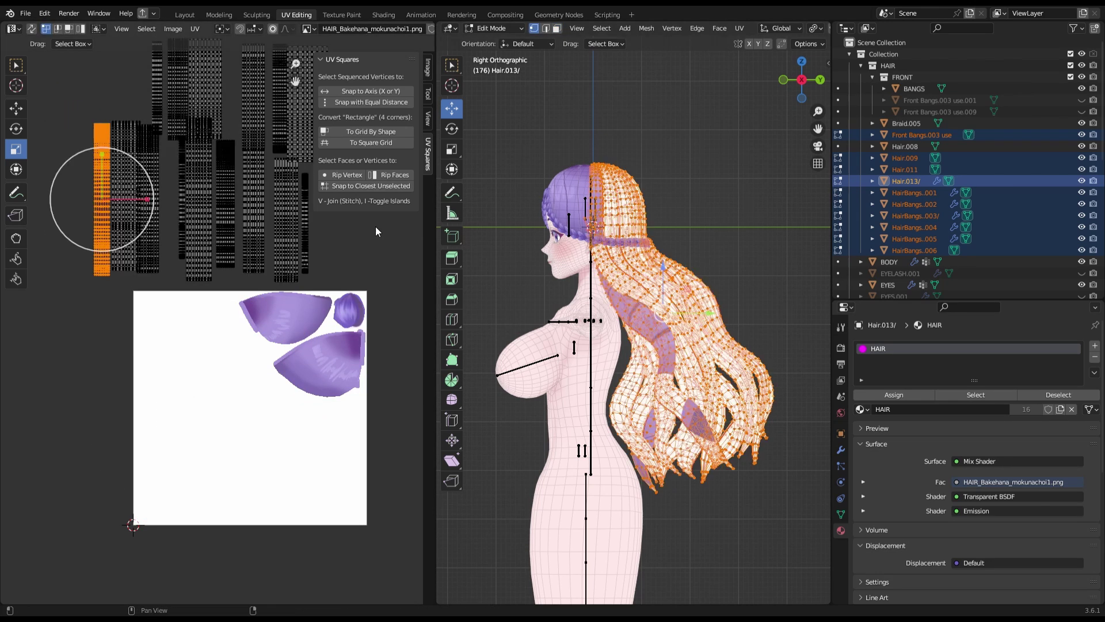
{"action": "scroll", "coordinate": [188, 269], "scroll_direction": "down", "scroll_amount": 2}
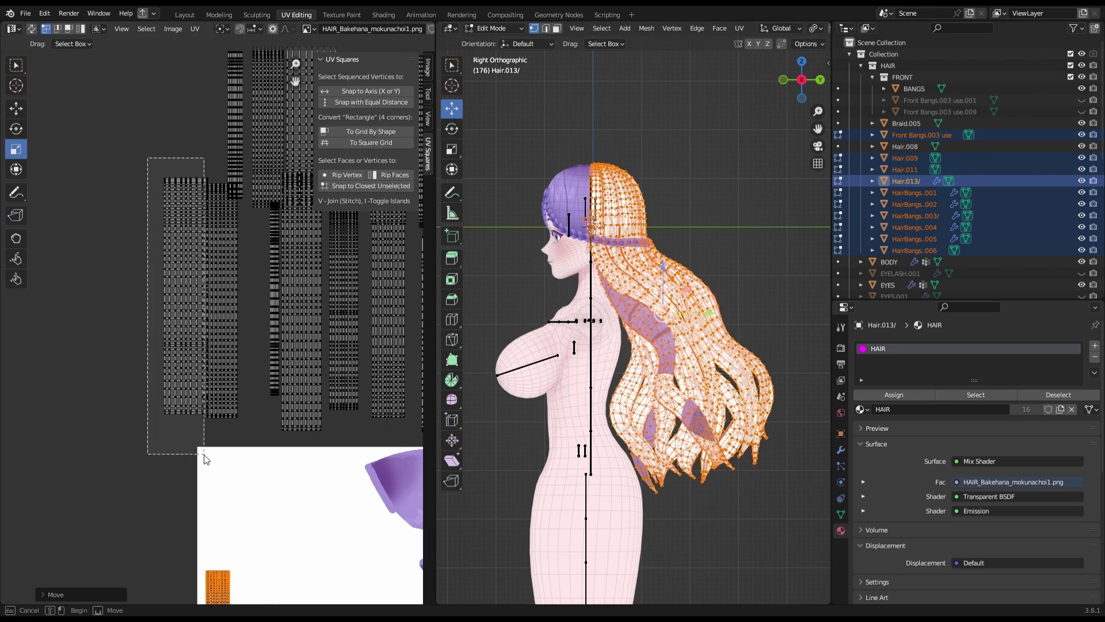
{"action": "key", "text": "g"}
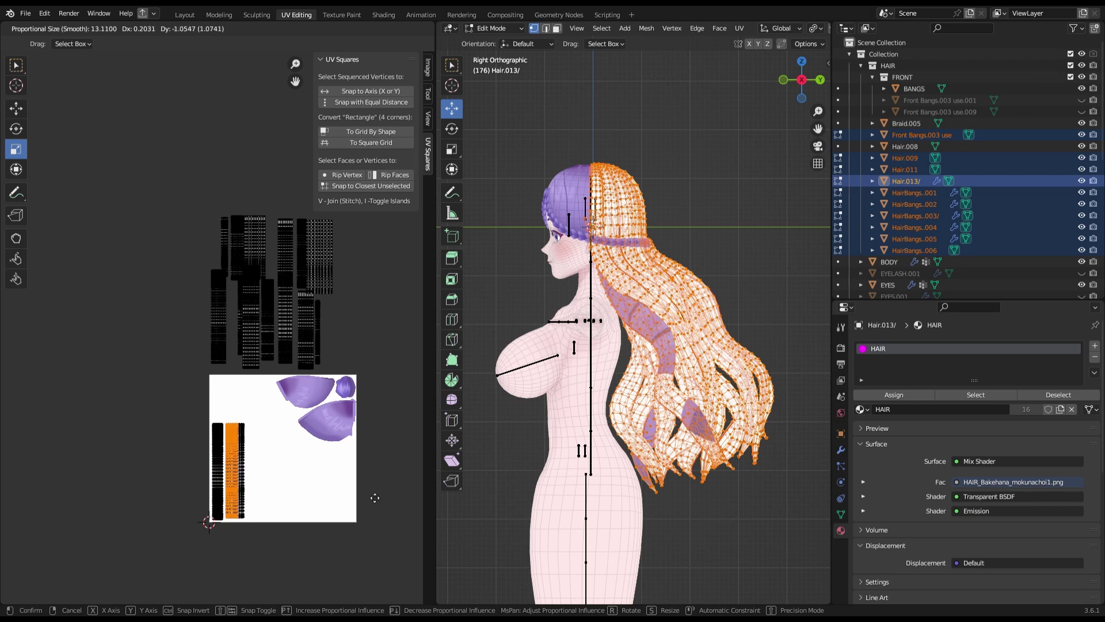
{"action": "scroll", "coordinate": [147, 294], "scroll_direction": "up", "scroll_amount": 1}
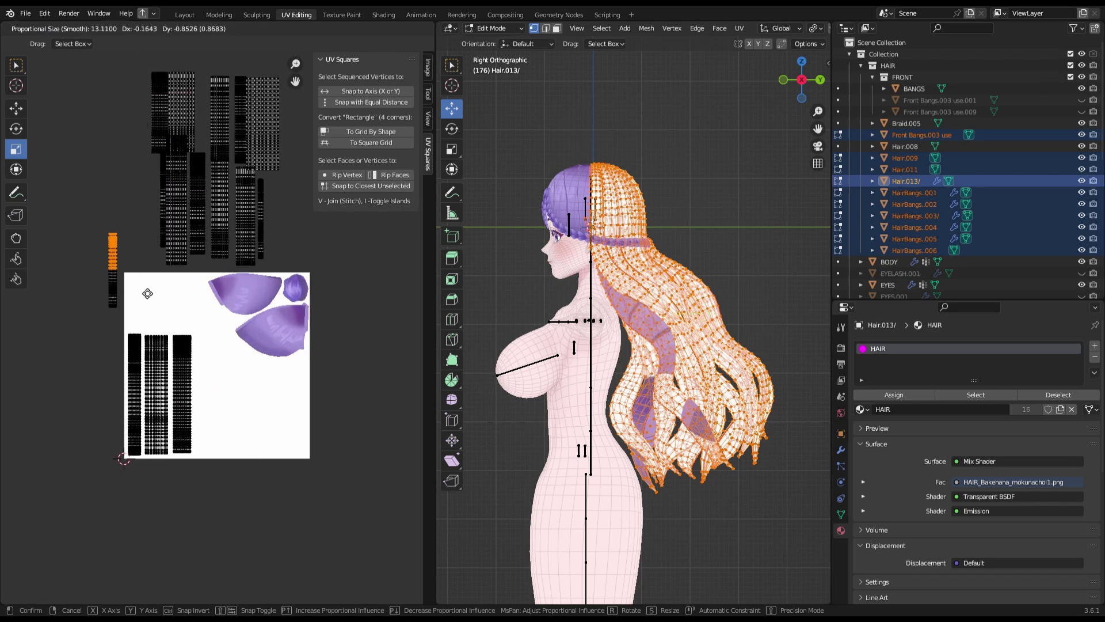
{"action": "scroll", "coordinate": [95, 253], "scroll_direction": "up", "scroll_amount": 10}
{"action": "left_click", "coordinate": [243, 110]}
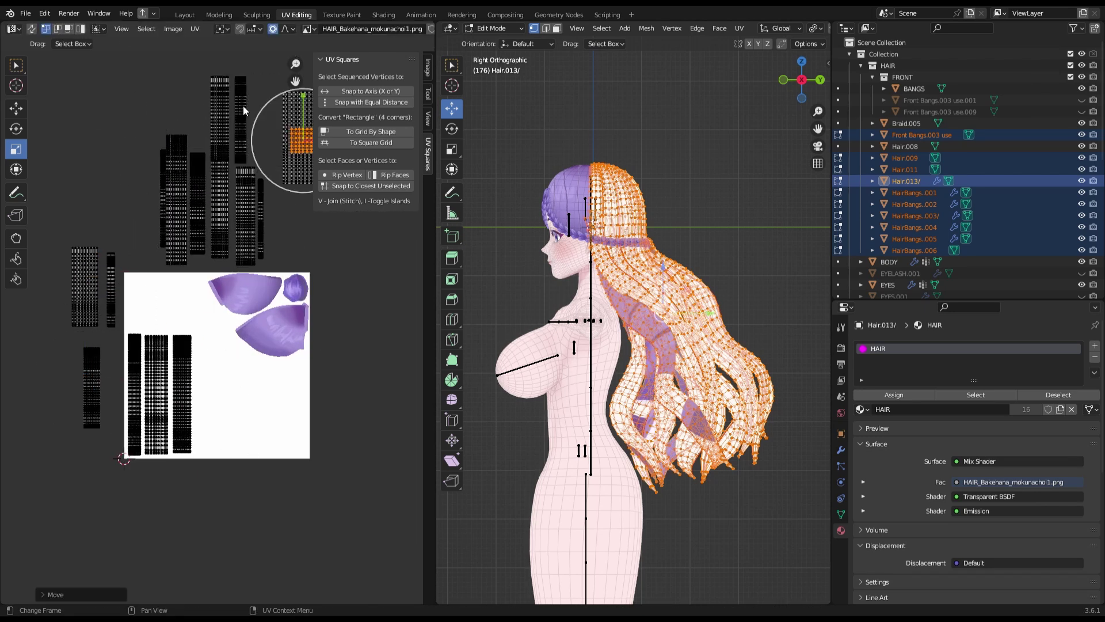
{"action": "key", "text": "g"}
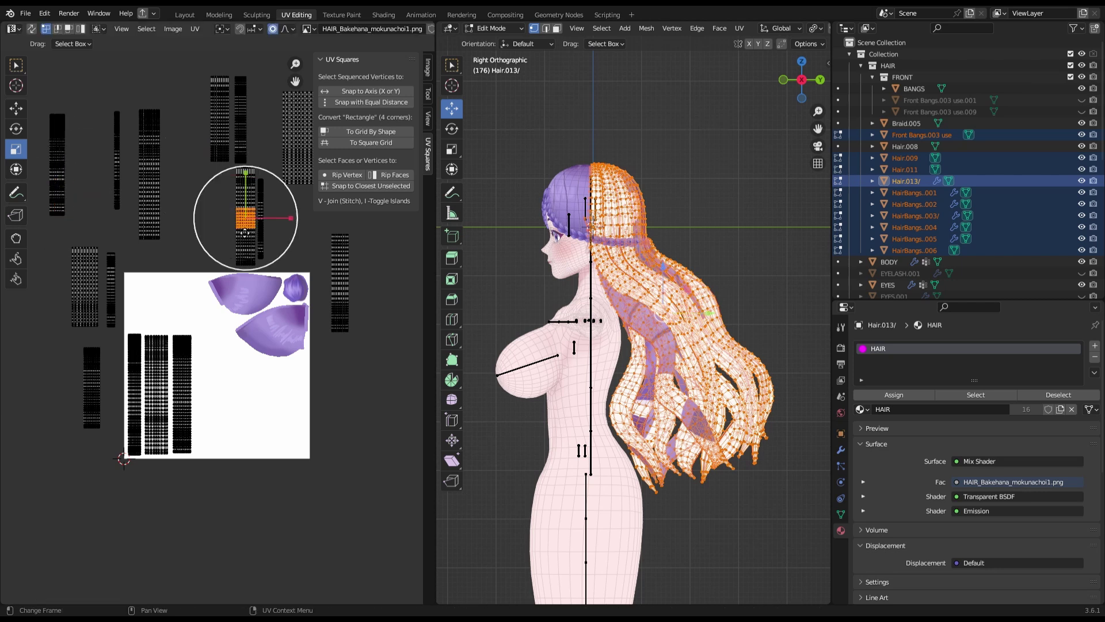
{"action": "key", "text": "ctrl+z"}
- From the back view, reposition the orange UV island again and return to Object Mode
{"action": "middle_click_drag", "start_coordinate": [633, 287], "coordinate": [689, 253]}
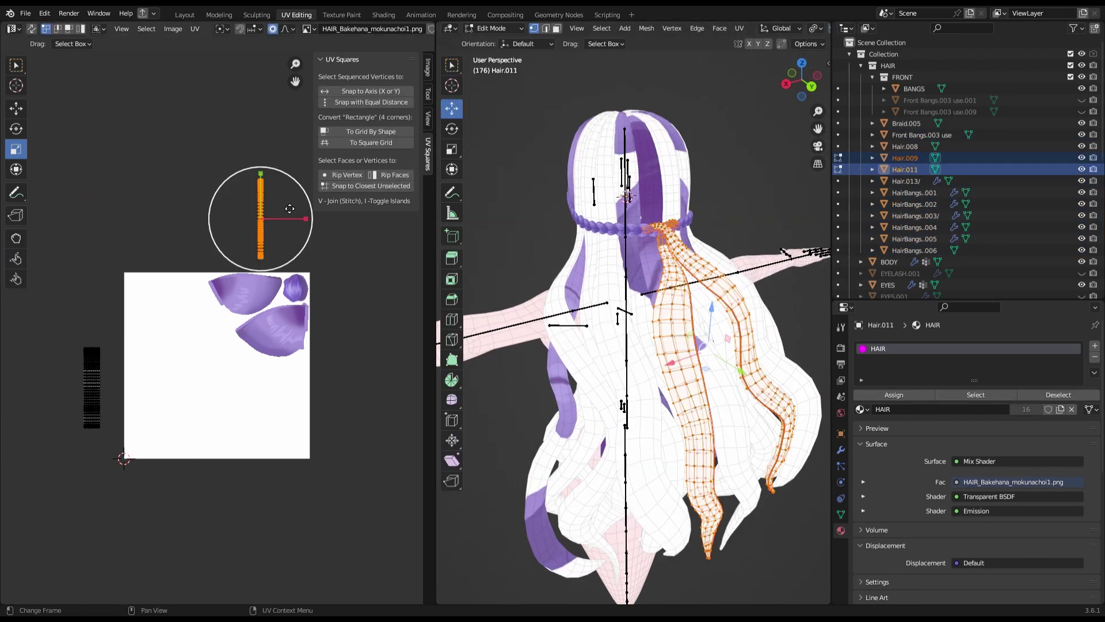
{"action": "key", "text": "KP_1"}
{"action": "key", "text": "ctrl+KP_1"}
{"action": "key", "text": "g"}
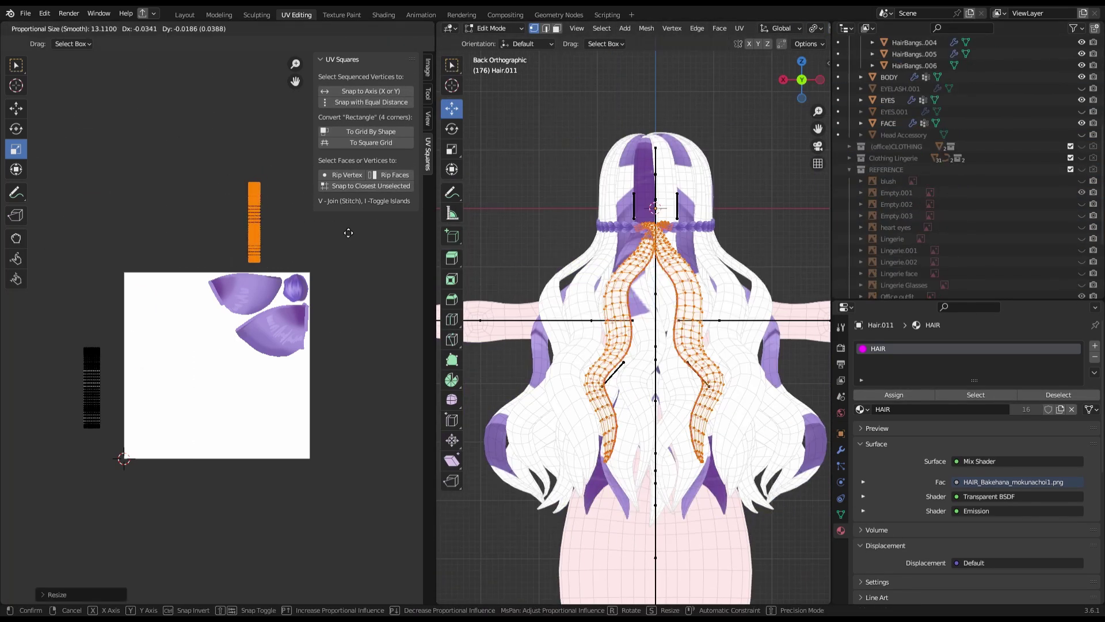
{"action": "scroll", "coordinate": [348, 232], "scroll_direction": "up", "scroll_amount": 5}
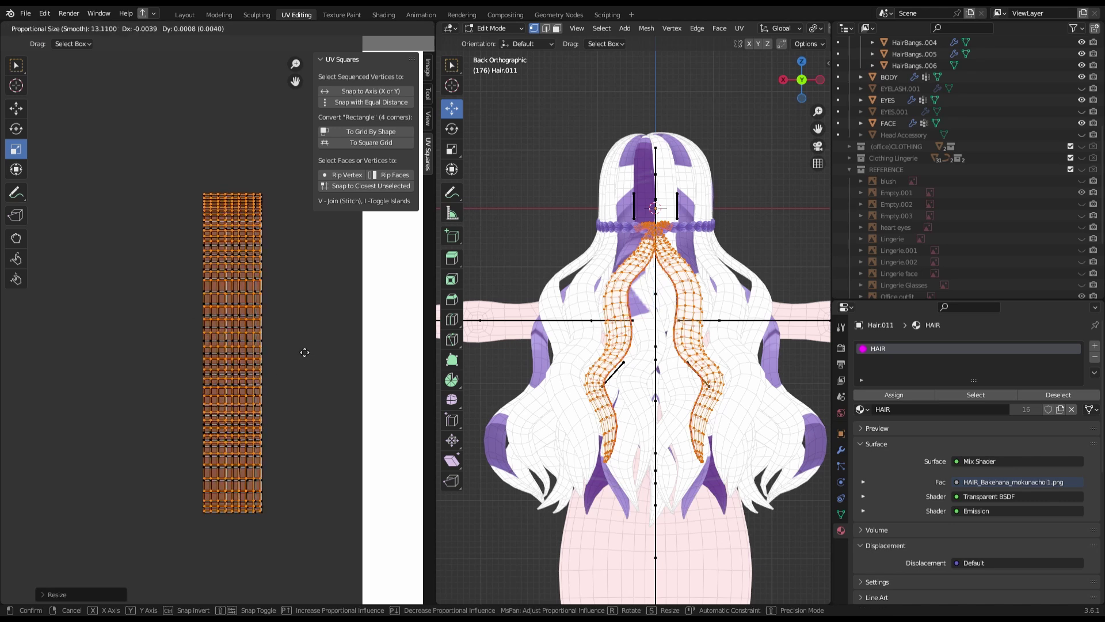
{"action": "scroll", "coordinate": [370, 352], "scroll_direction": "down", "scroll_amount": 5}
{"action": "key", "text": "Tab"}
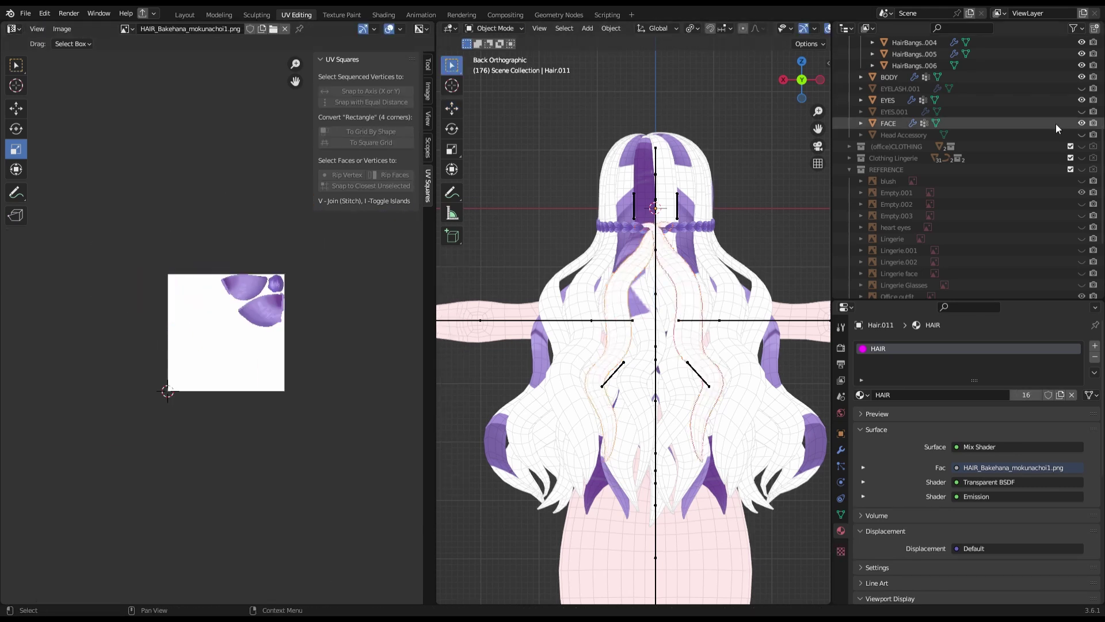
{"action": "scroll", "coordinate": [1057, 128], "scroll_direction": "up", "scroll_amount": 5}
- Resize the Front Bangs.003 use UV islands, scaling down the orange column
{"action": "left_click", "coordinate": [921, 134]}
{"action": "key", "text": "Tab"}
{"action": "key", "text": "s"}
{"action": "scroll", "coordinate": [267, 346], "scroll_direction": "up", "scroll_amount": 3}
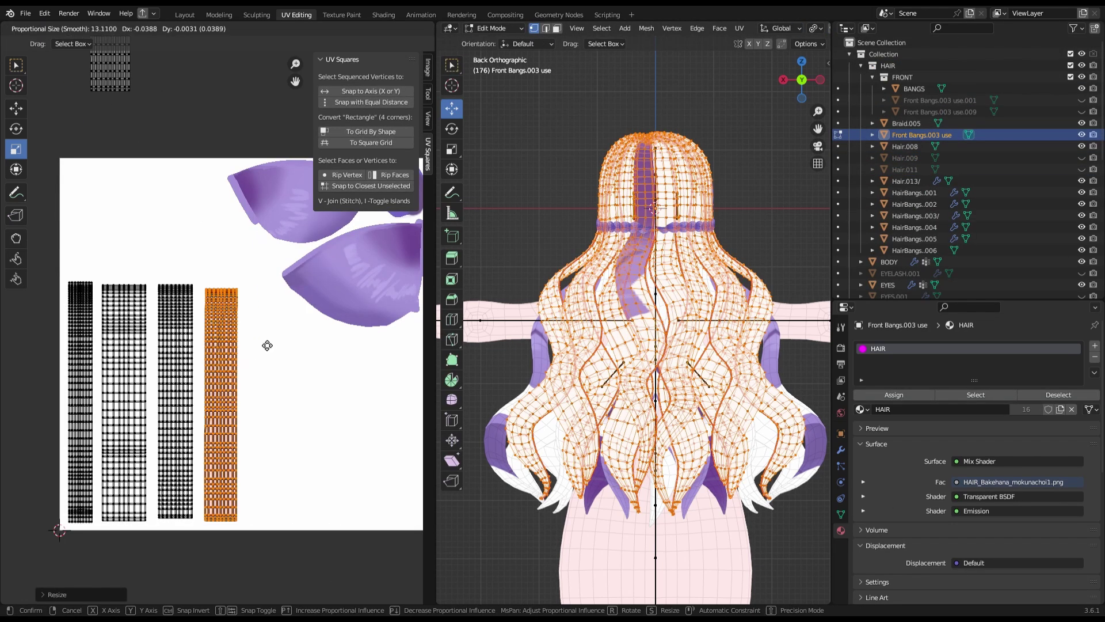
{"action": "left_click", "coordinate": [313, 481]}
{"action": "scroll", "coordinate": [305, 403], "scroll_direction": "down", "scroll_amount": 2}
{"action": "key", "text": "g"}
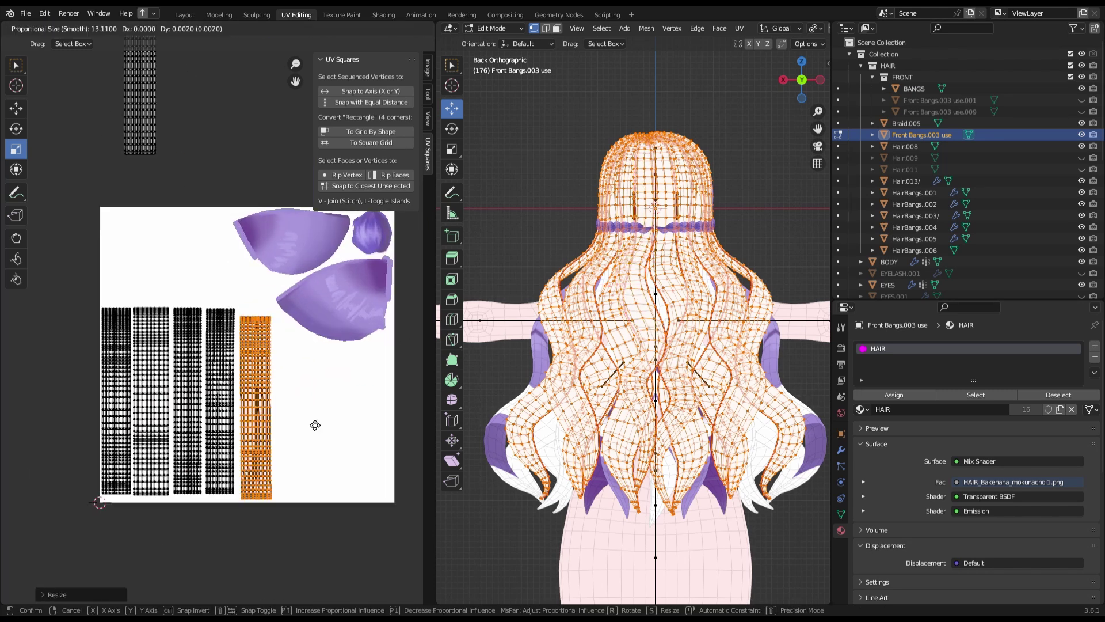
{"action": "key", "text": "s"}
{"action": "left_click", "coordinate": [358, 421]}
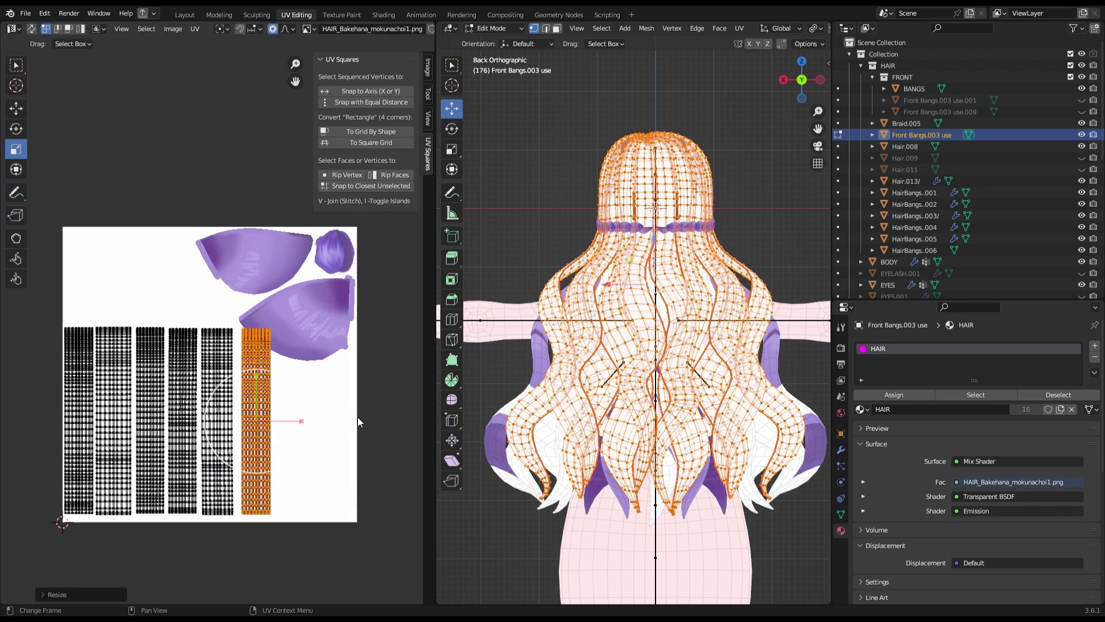
- Shrink all the hair UV columns to fit inside the texture, then leave Edit Mode
{"action": "scroll", "coordinate": [358, 422], "scroll_direction": "down", "scroll_amount": 2}
{"action": "key", "text": "a"}
{"action": "key", "text": "s"}
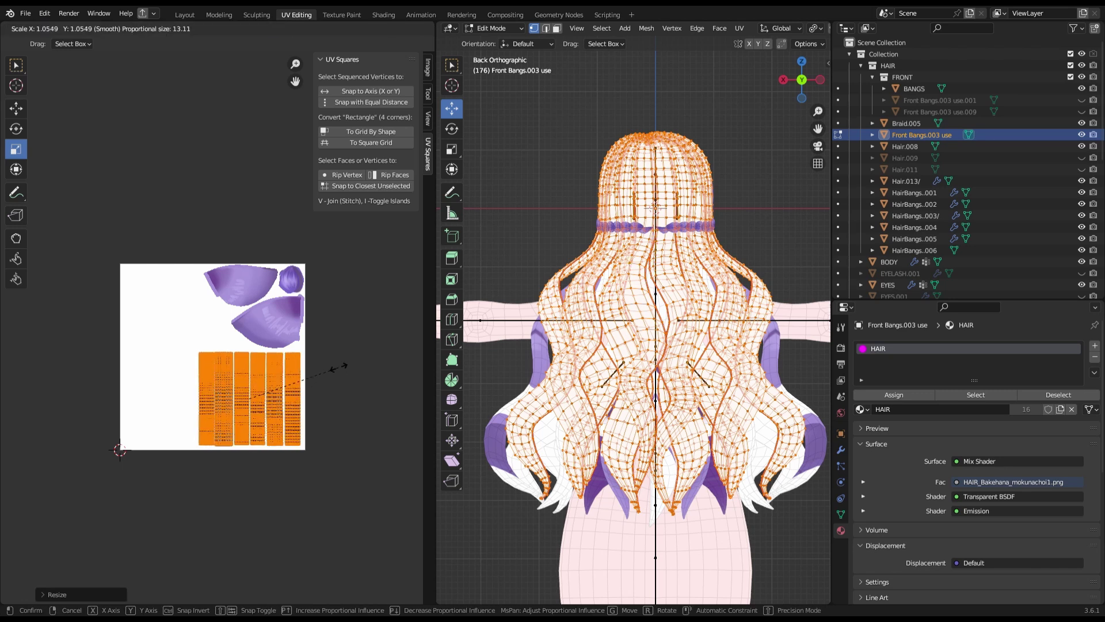
{"action": "left_click", "coordinate": [347, 365]}
{"action": "key", "text": "Tab"}
- Hide the front bangs and select other hair objects, including HairBangs..006
{"action": "left_click", "coordinate": [610, 352]}
{"action": "key", "text": "h"}
{"action": "left_click", "coordinate": [604, 448]}
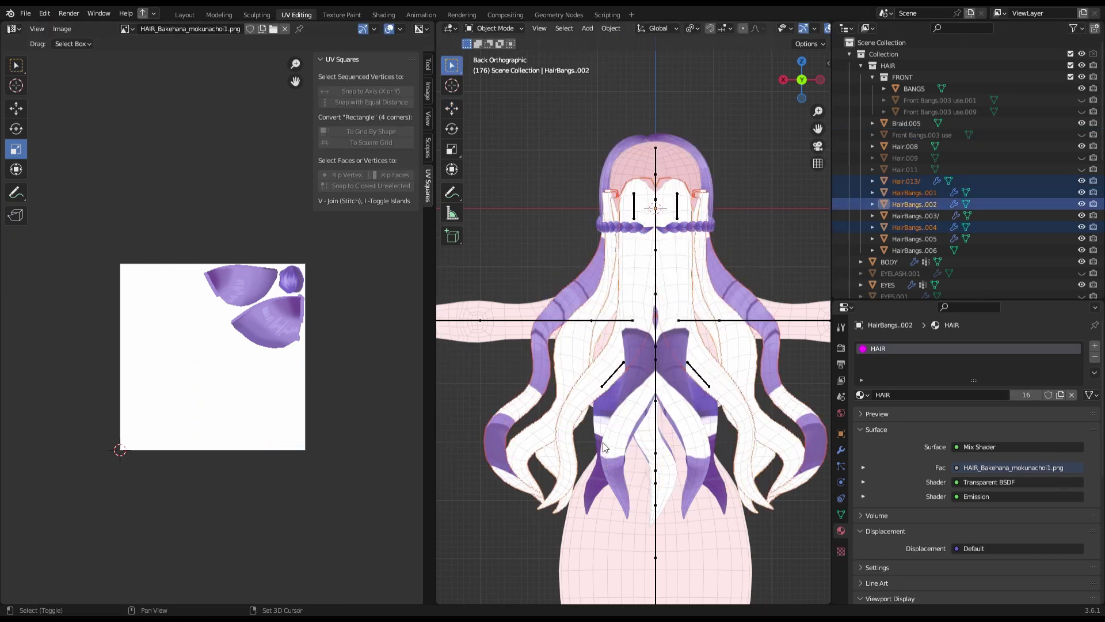
{"action": "left_click", "coordinate": [841, 449]}
{"action": "left_click", "coordinate": [914, 249]}
{"action": "key", "text": "Tab"}
{"action": "key", "text": "Tab"}
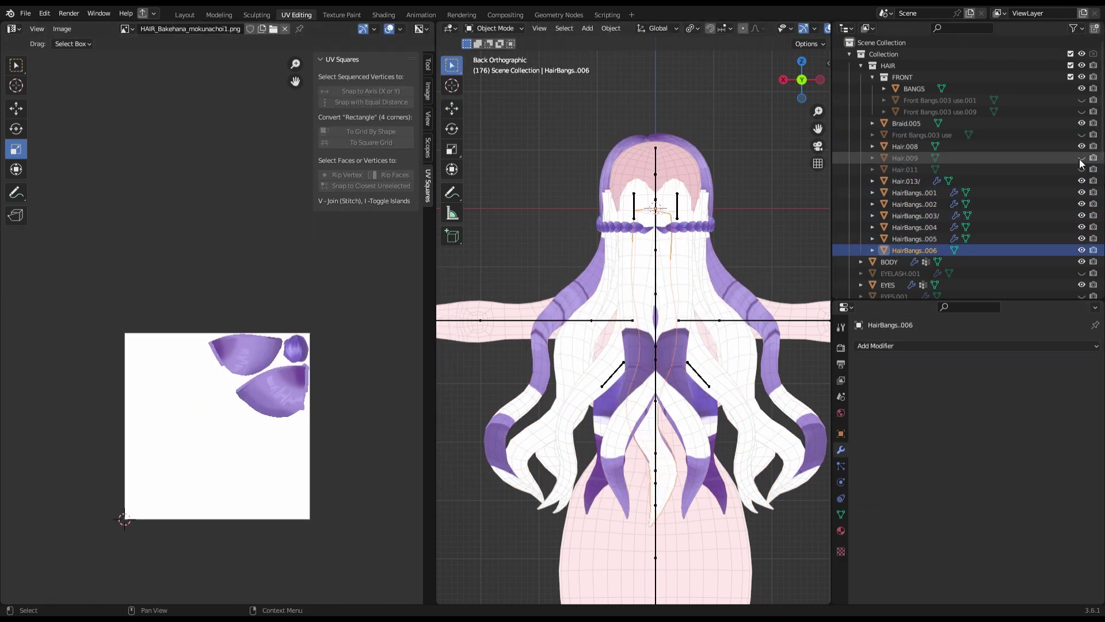
- Delete Hair.009, Hair.011 and HairBangs..006
{"action": "right_click", "coordinate": [746, 222]}
{"action": "left_click", "coordinate": [691, 429]}
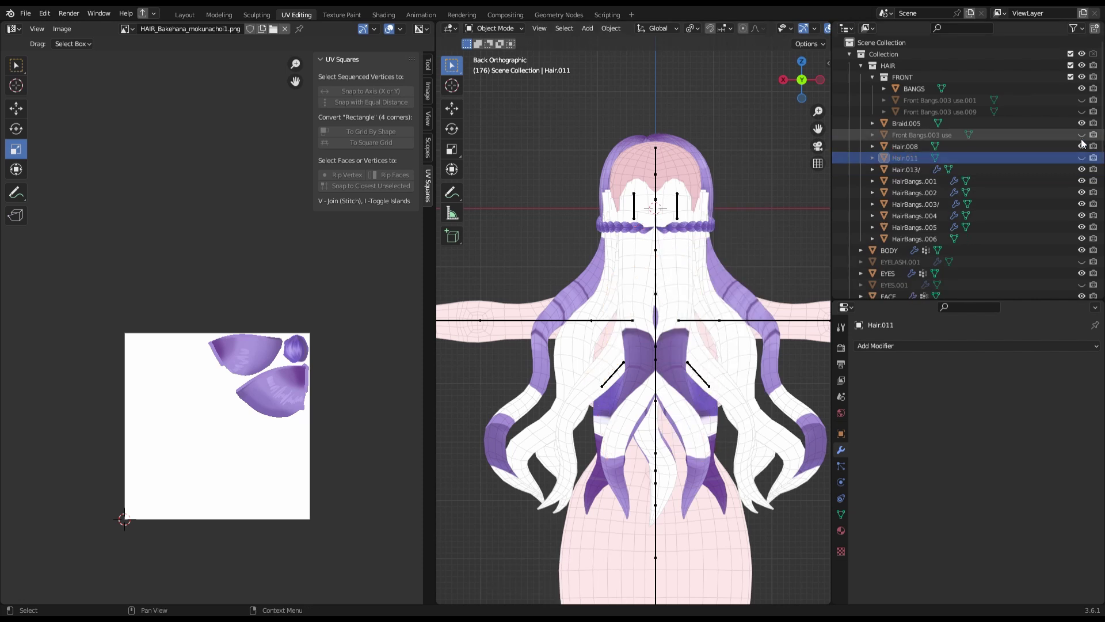
{"action": "key", "text": "Delete"}
{"action": "left_click", "coordinate": [696, 310]}
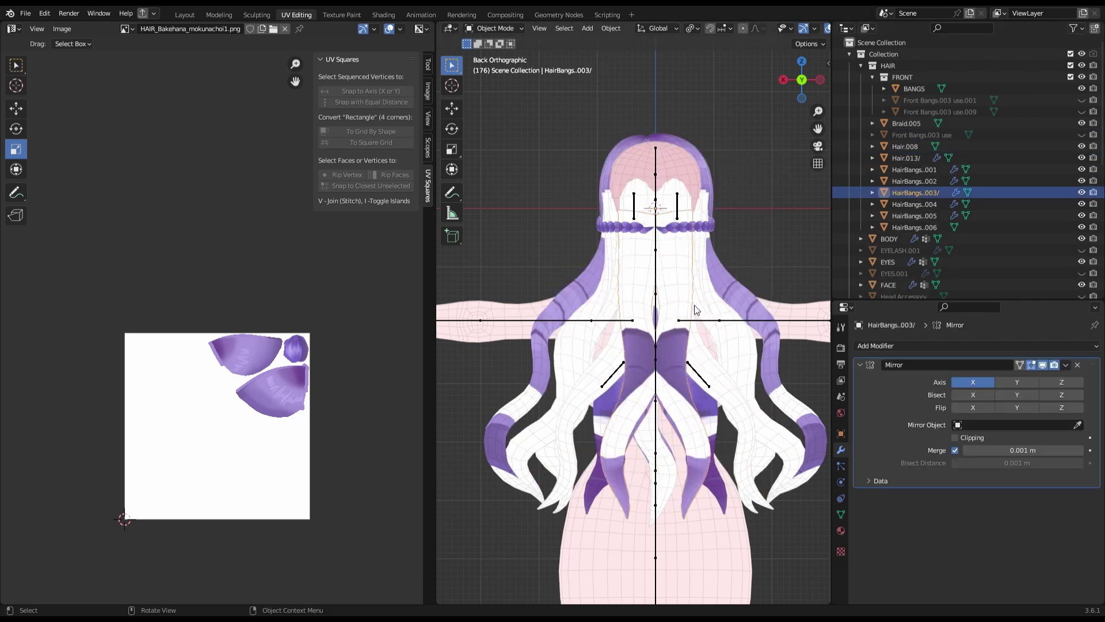
{"action": "left_click", "coordinate": [677, 469]}
{"action": "right_click", "coordinate": [775, 226]}
{"action": "key", "text": "Delete"}
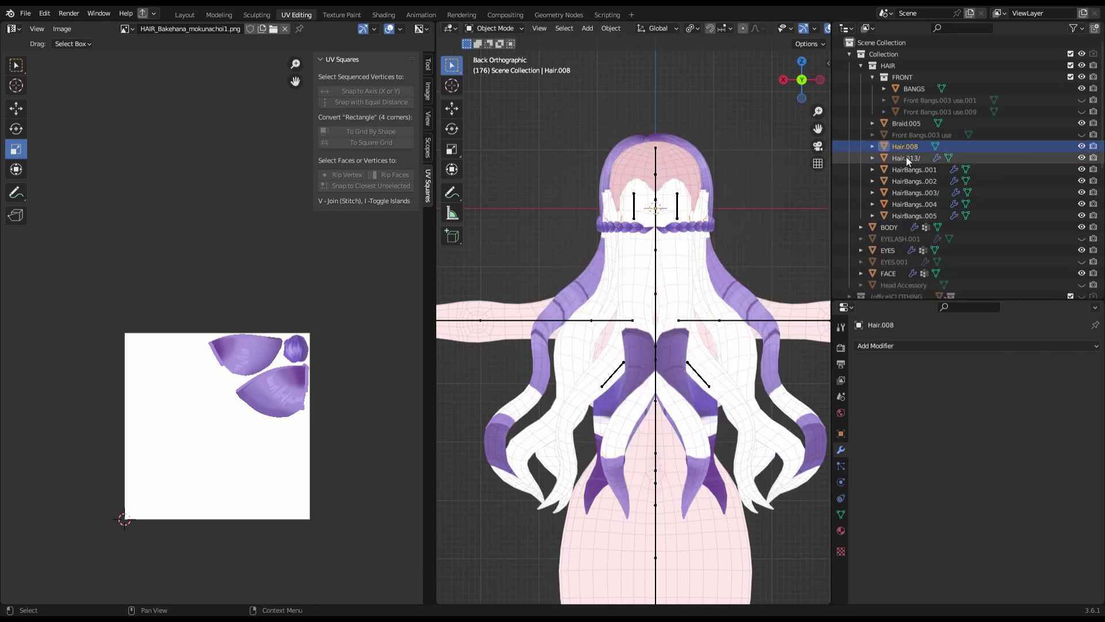
- Select HairBangs..003/ together with the other HairBangs objects
{"action": "key", "text": "Tab"}
{"action": "key", "text": "Tab"}
{"action": "left_click", "coordinate": [1014, 160]}
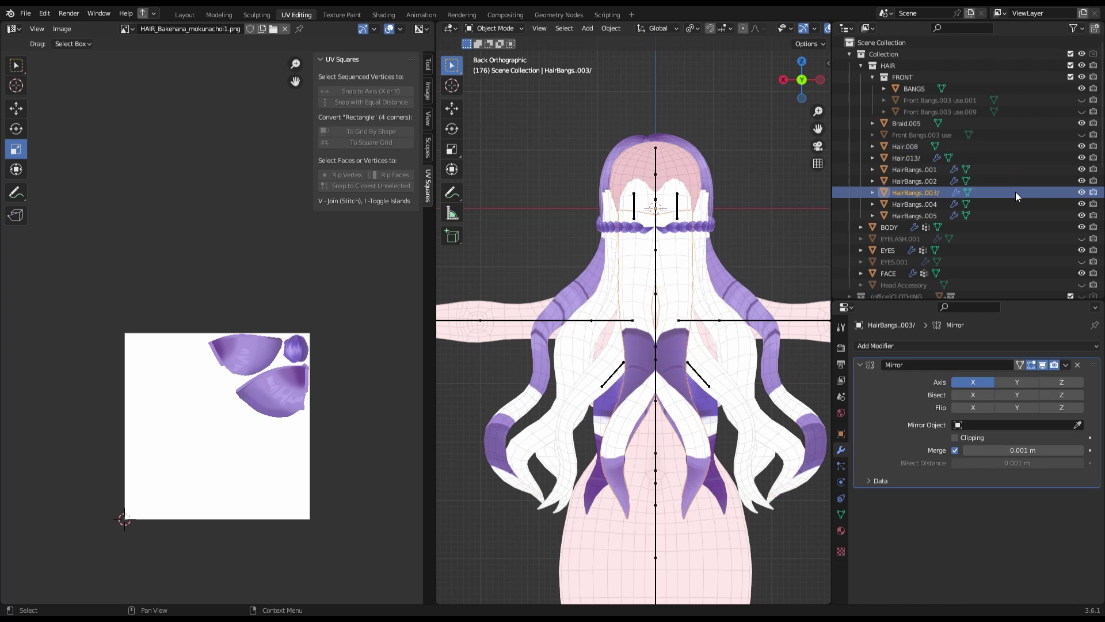
{"action": "left_click", "coordinate": [1015, 192], "text": "shift"}
- Join the bangs into HairBangs..005 and move the narrow UV column into place
{"action": "left_click", "coordinate": [923, 171], "text": "ctrl"}
{"action": "key", "text": "ctrl+j"}
{"action": "left_click", "coordinate": [921, 135], "text": "ctrl"}
{"action": "key", "text": "Tab"}
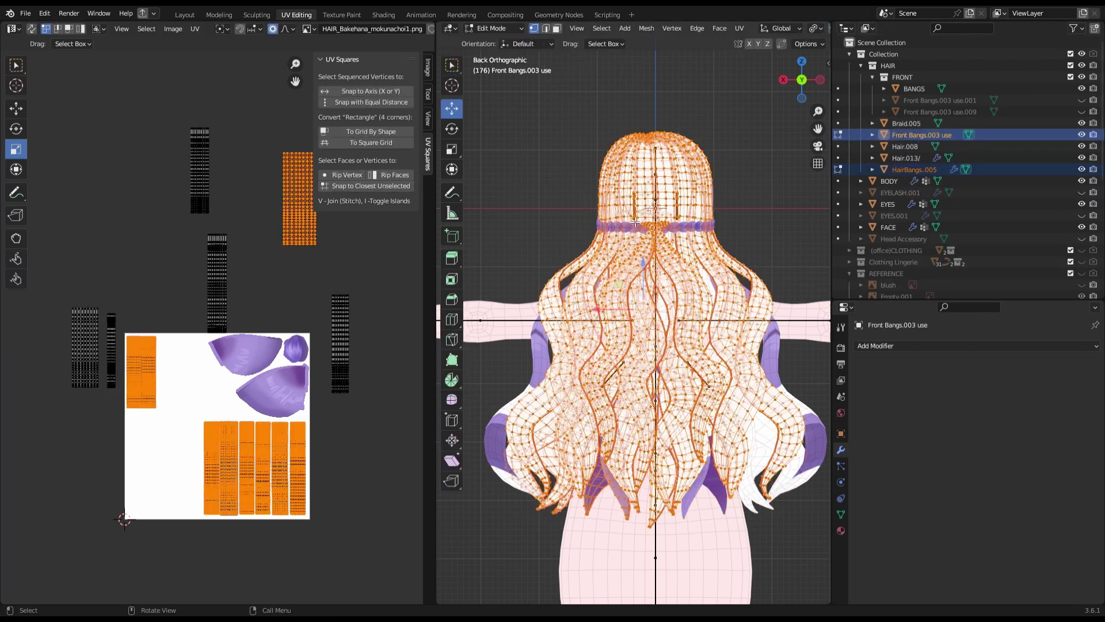
{"action": "scroll", "coordinate": [204, 330], "scroll_direction": "up", "scroll_amount": 3}
{"action": "left_click_drag", "start_coordinate": [115, 236], "coordinate": [181, 465]}
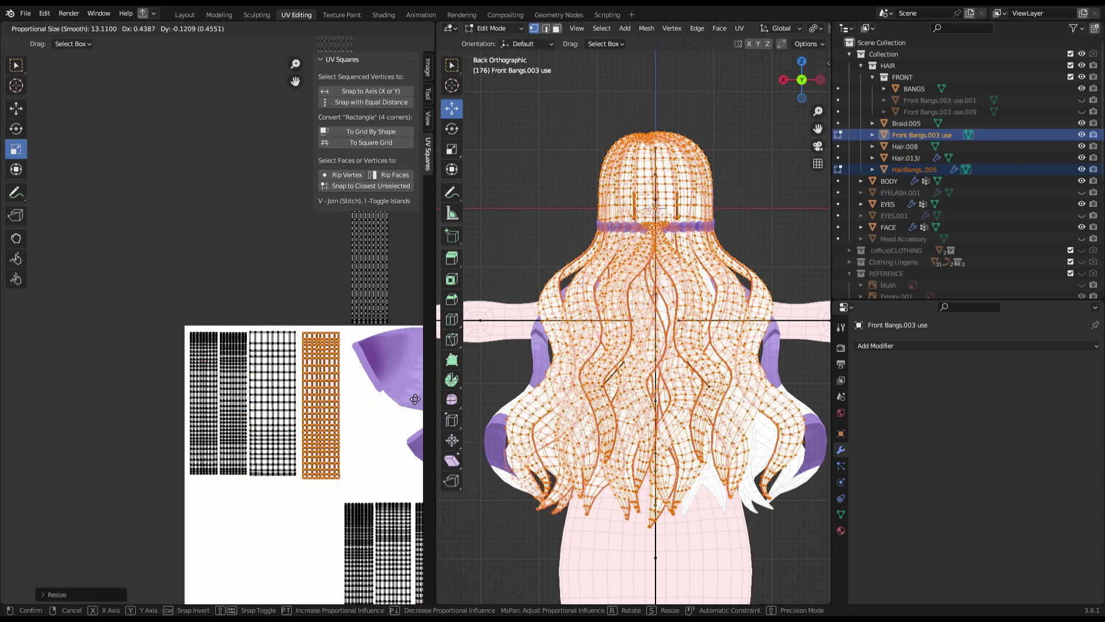
{"action": "scroll", "coordinate": [182, 465], "scroll_direction": "down", "scroll_amount": 2}
{"action": "key", "text": "g"}
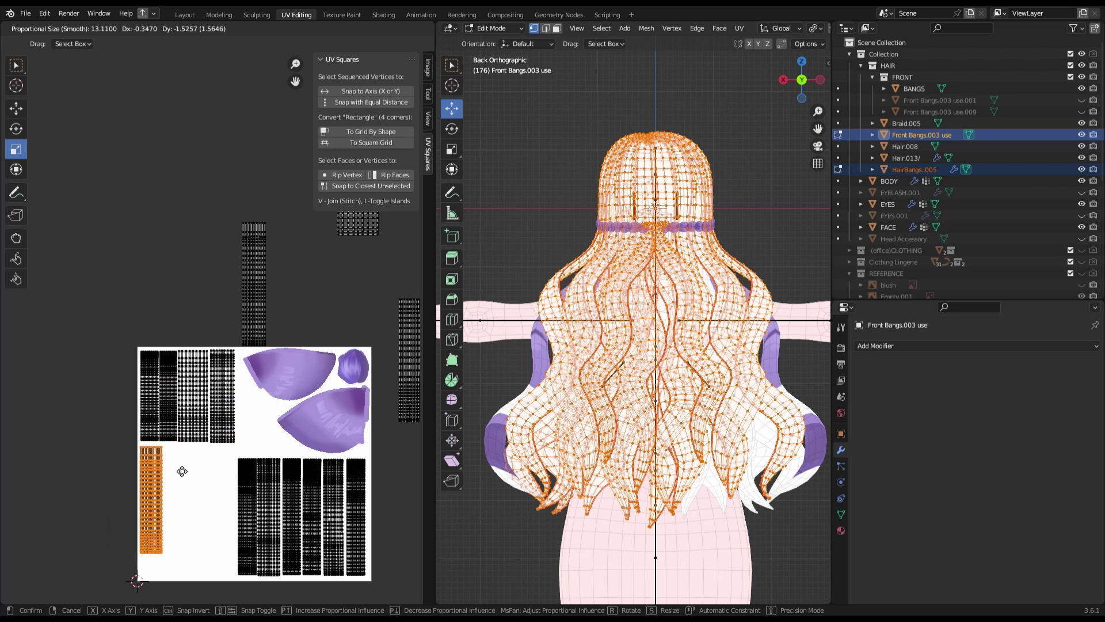
{"action": "left_click", "coordinate": [173, 460]}
- Bring Hair.013/ into the joined hair and shrink its UV island
{"action": "key", "text": "Tab"}
{"action": "left_click", "coordinate": [556, 377]}
{"action": "right_click", "coordinate": [776, 465]}
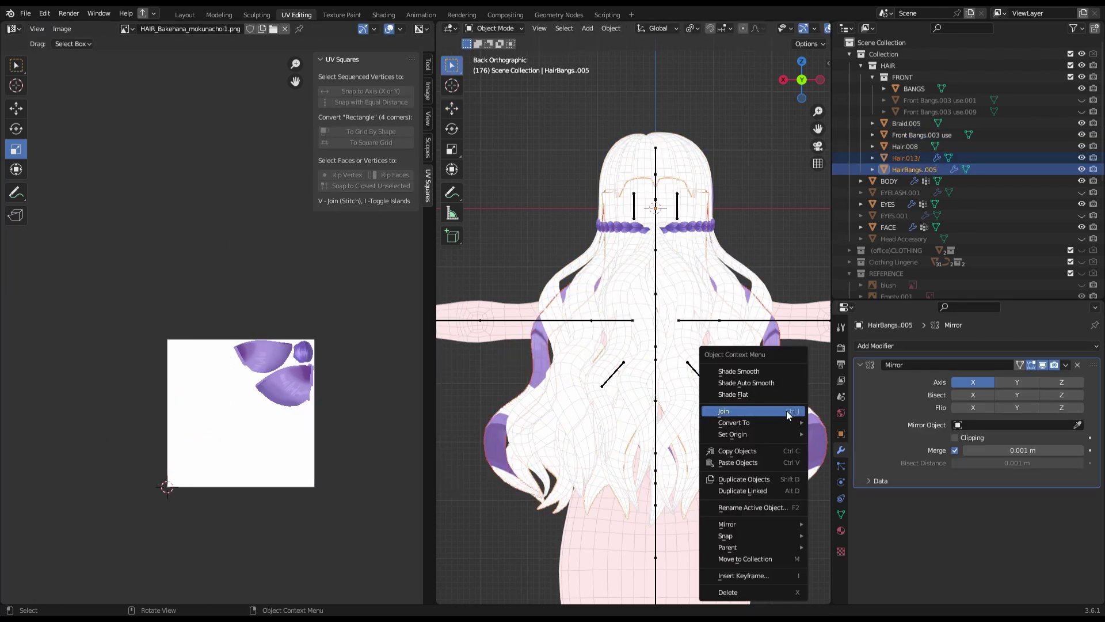
{"action": "key", "text": "ctrl+z"}
{"action": "key", "text": "ctrl+z"}
{"action": "key", "text": "ctrl+z"}
{"action": "scroll", "coordinate": [246, 352], "scroll_direction": "up", "scroll_amount": 3}
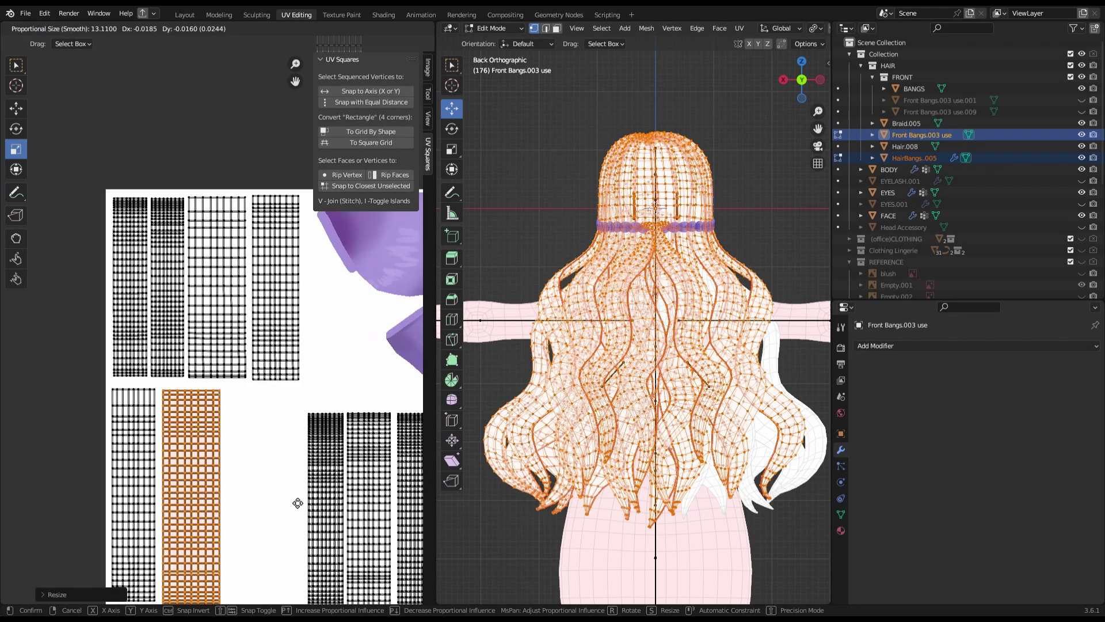
{"action": "scroll", "coordinate": [296, 503], "scroll_direction": "down", "scroll_amount": 3}
{"action": "scroll", "coordinate": [287, 489], "scroll_direction": "up", "scroll_amount": 3}
{"action": "scroll", "coordinate": [275, 439], "scroll_direction": "down", "scroll_amount": 2}
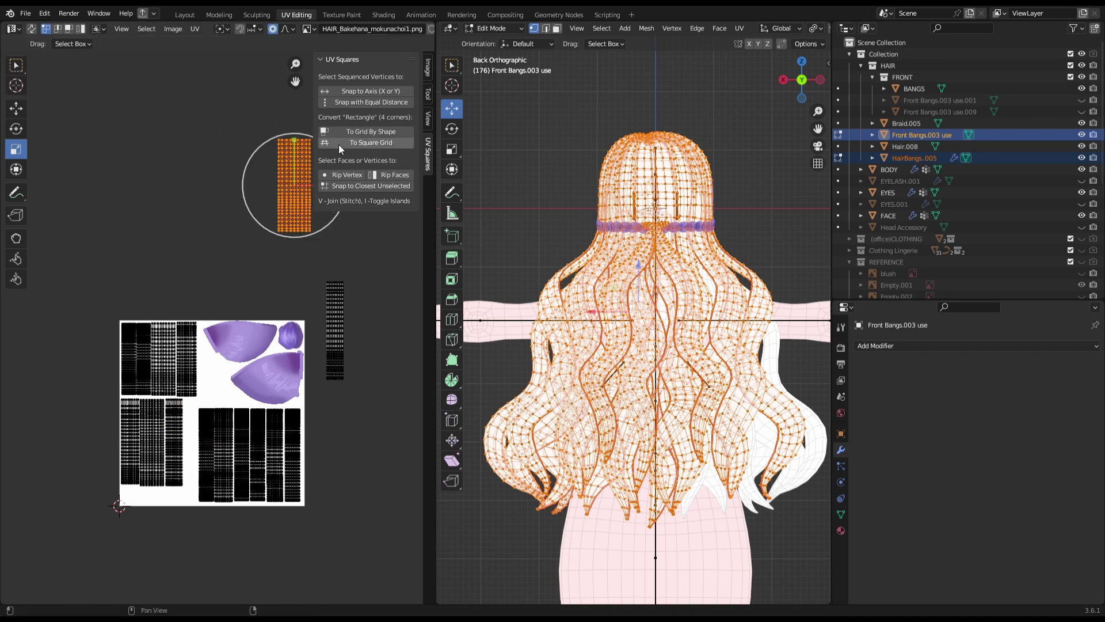
{"action": "key", "text": "s"}
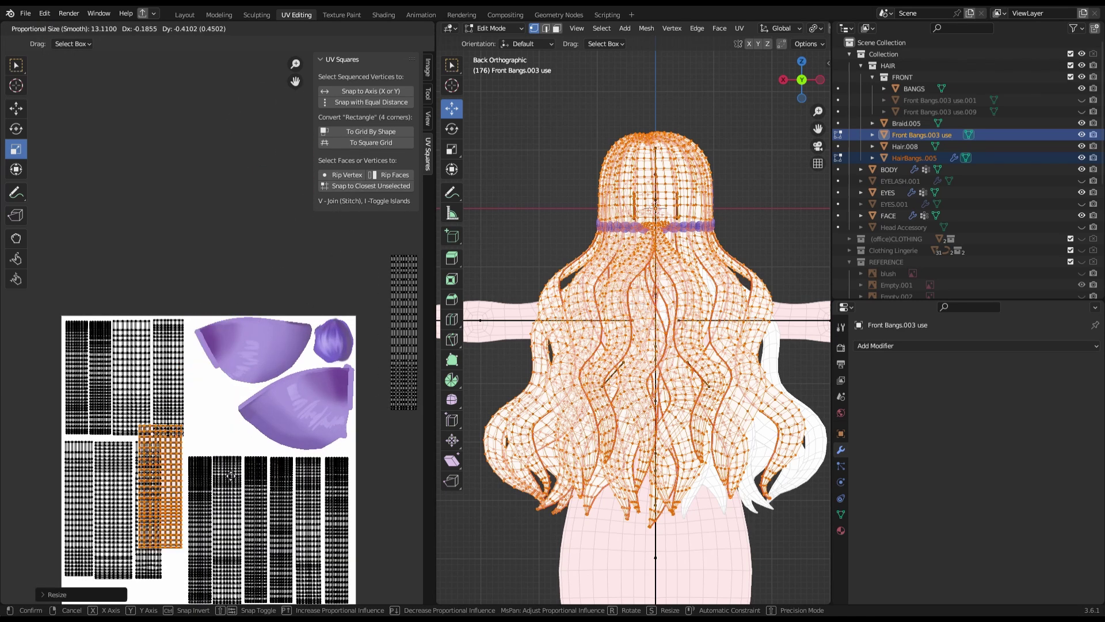
{"action": "left_click", "coordinate": [260, 474]}
- Move and scale down the lower-left UV columns inside the texture
{"action": "left_click_drag", "start_coordinate": [248, 499], "coordinate": [85, 331]}
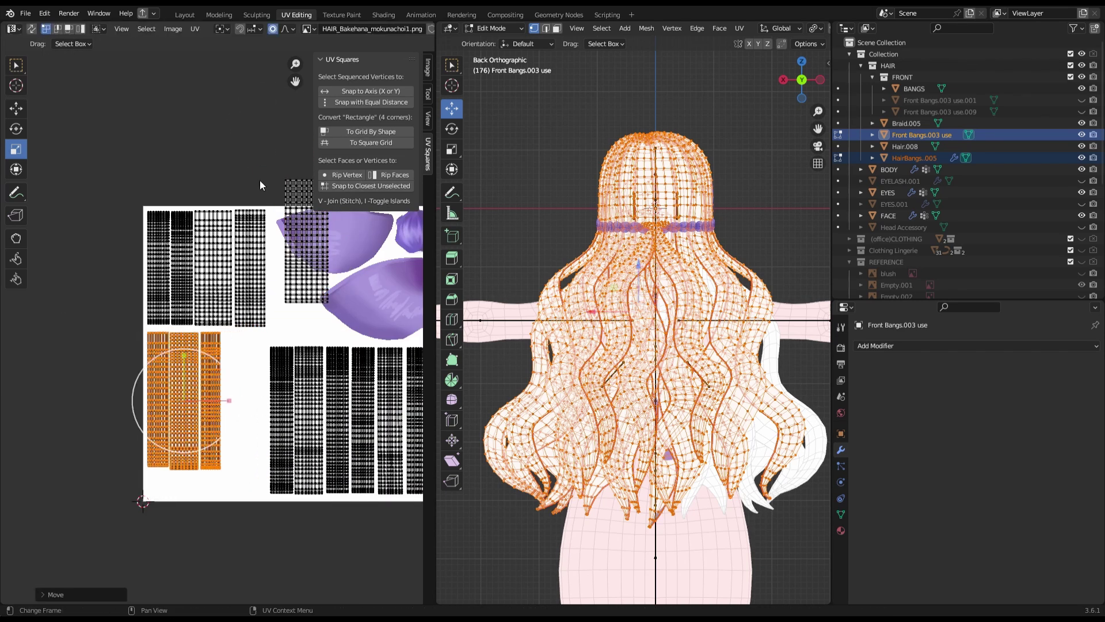
{"action": "key", "text": "g"}
{"action": "left_click", "coordinate": [254, 402]}
{"action": "scroll", "coordinate": [253, 402], "scroll_direction": "up", "scroll_amount": 2}
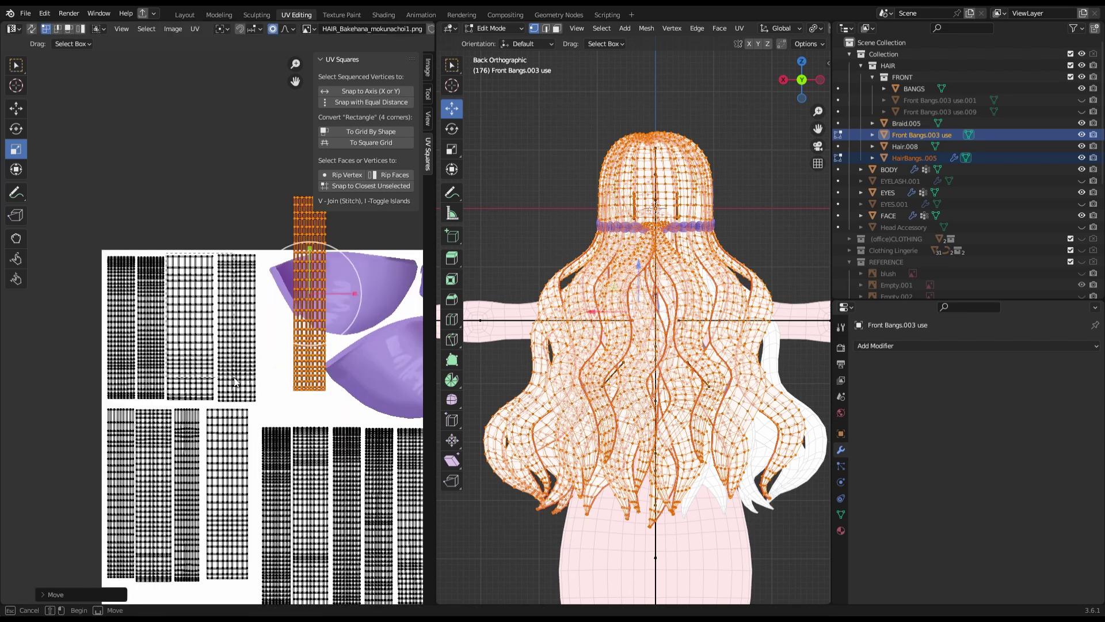
{"action": "key", "text": "s"}
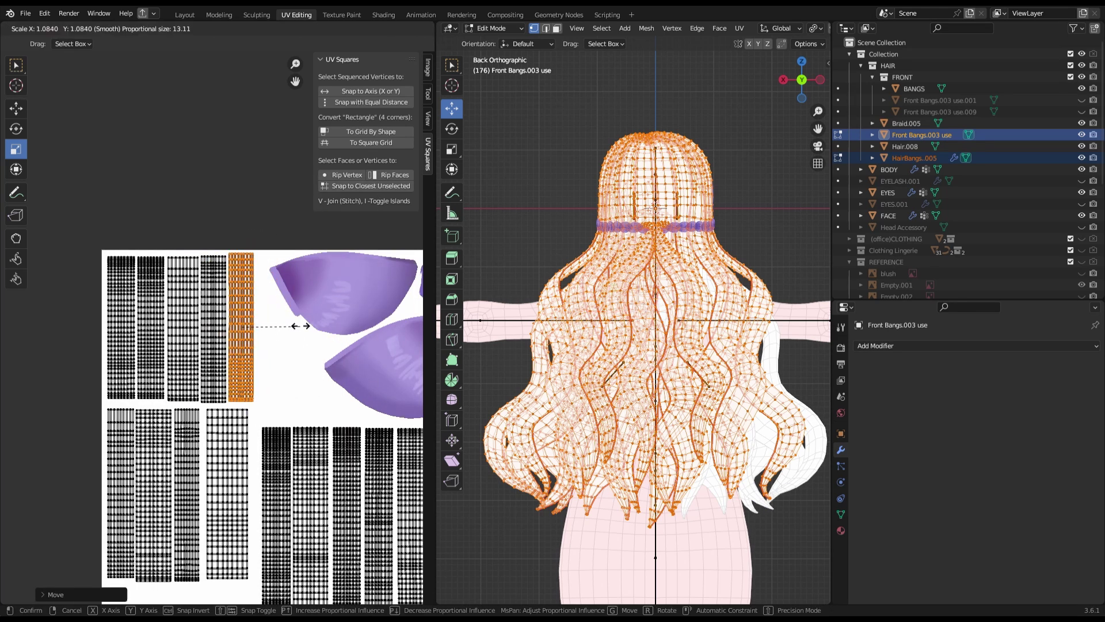
{"action": "left_click", "coordinate": [305, 317]}
- Add Hair.008, rotate its UV strip 90° and place it beside the purple islands
{"action": "key", "text": "alt+a"}
{"action": "left_click", "coordinate": [838, 146]}
{"action": "key", "text": "a"}
{"action": "scroll", "coordinate": [218, 328], "scroll_direction": "up", "scroll_amount": 2}
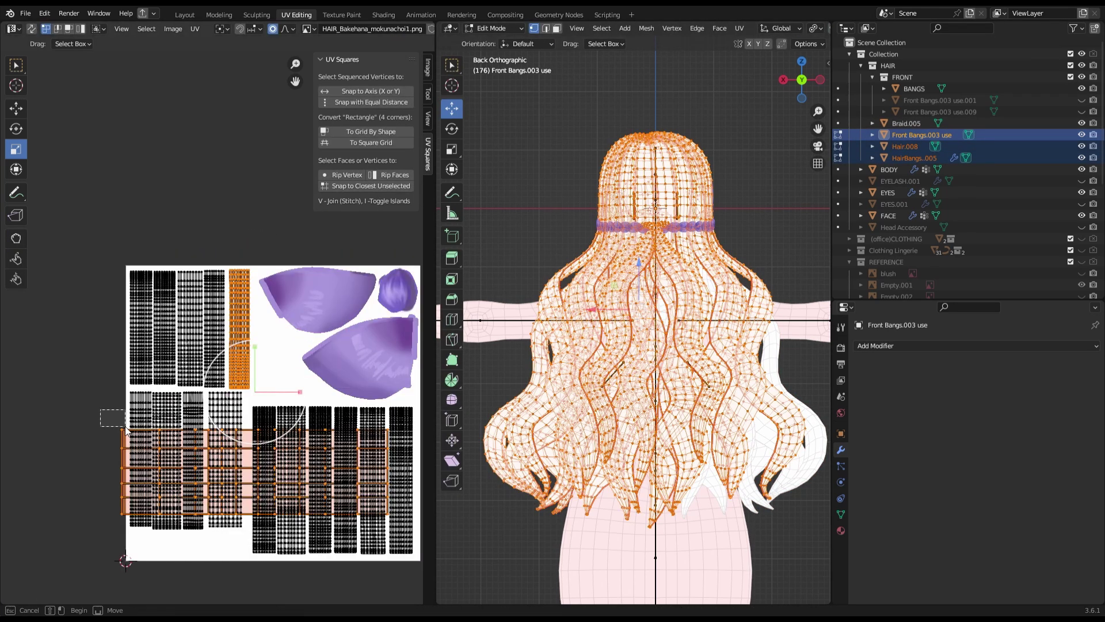
{"action": "type", "text": "r90"}
{"action": "key", "text": "Return"}
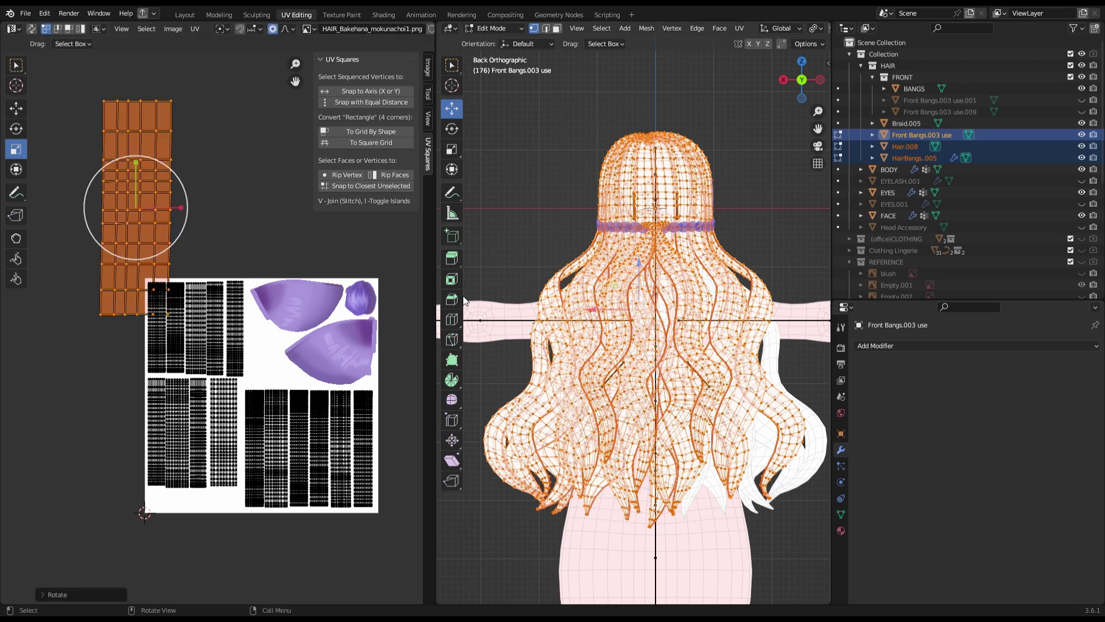
{"action": "key", "text": "g"}
{"action": "left_click", "coordinate": [319, 330]}
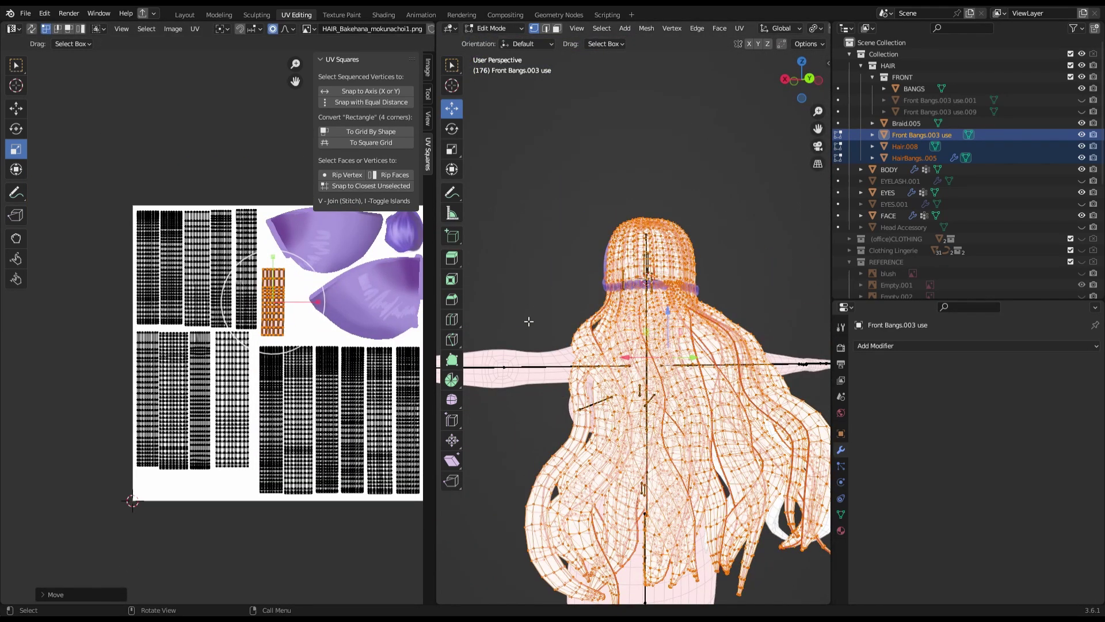
- Leave Edit Mode and save BakehanaKamini_mokunachoi10.blend
{"action": "middle_click_drag", "start_coordinate": [528, 321], "coordinate": [757, 172]}
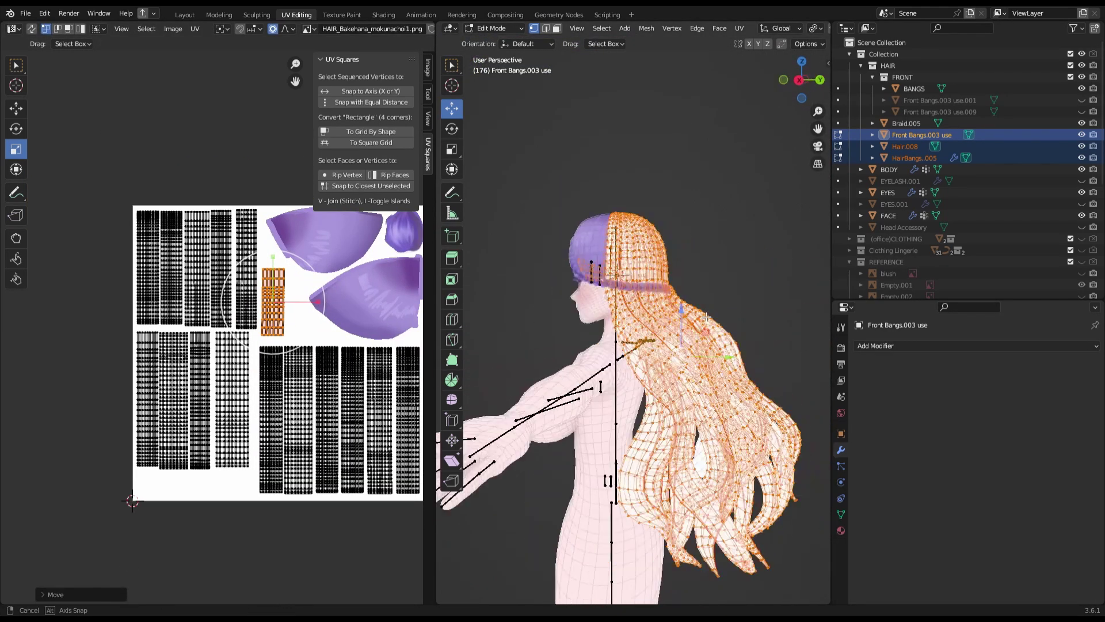
{"action": "key", "text": "KP_1"}
{"action": "key", "text": "Tab"}
{"action": "key", "text": "ctrl+s"}
{"action": "left_click", "coordinate": [906, 123]}
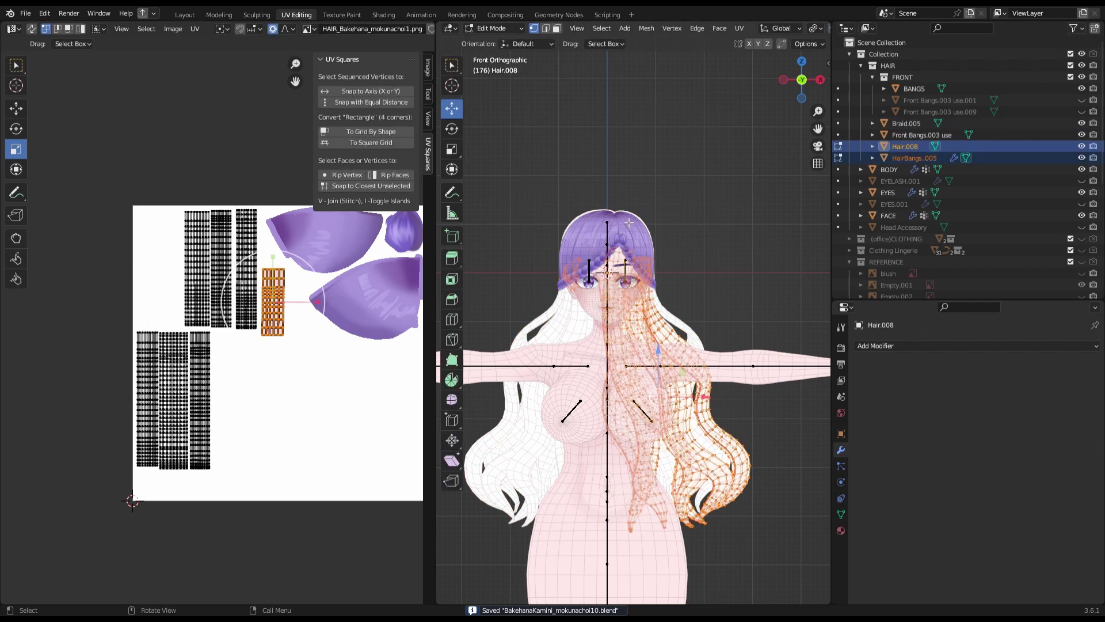
{"action": "middle_click_drag", "start_coordinate": [633, 346], "coordinate": [766, 216]}
- Join Front Bangs.003 use into the HairBangs hair object with Ctrl+J
{"action": "key", "text": "ctrl+KP_1"}
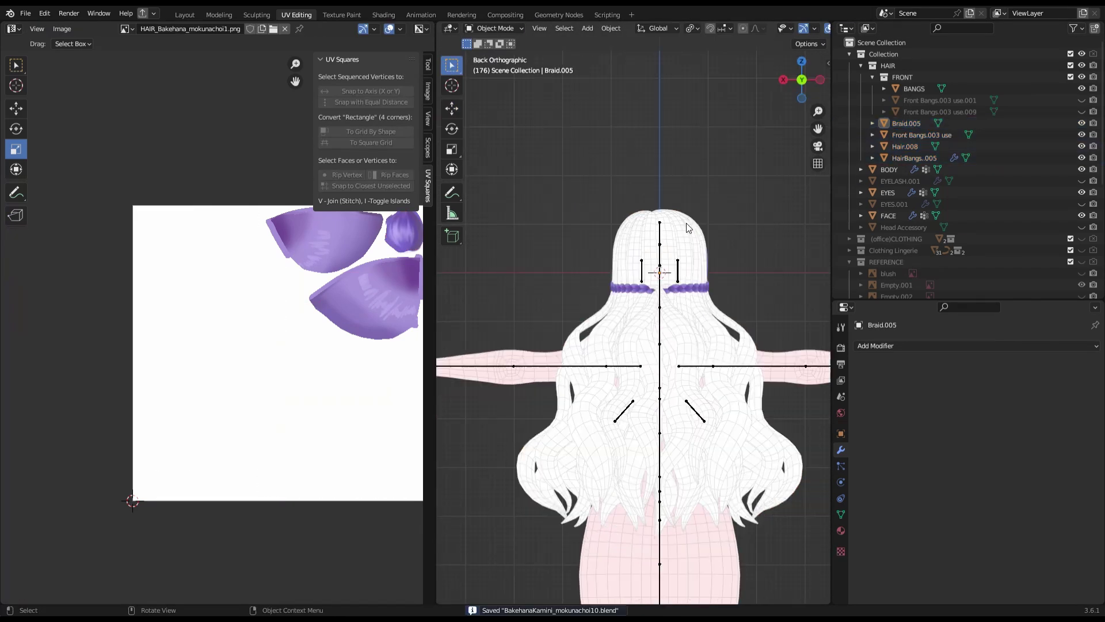
{"action": "left_click", "coordinate": [685, 312]}
{"action": "key", "text": "ctrl+s"}
{"action": "left_click", "coordinate": [686, 312]}
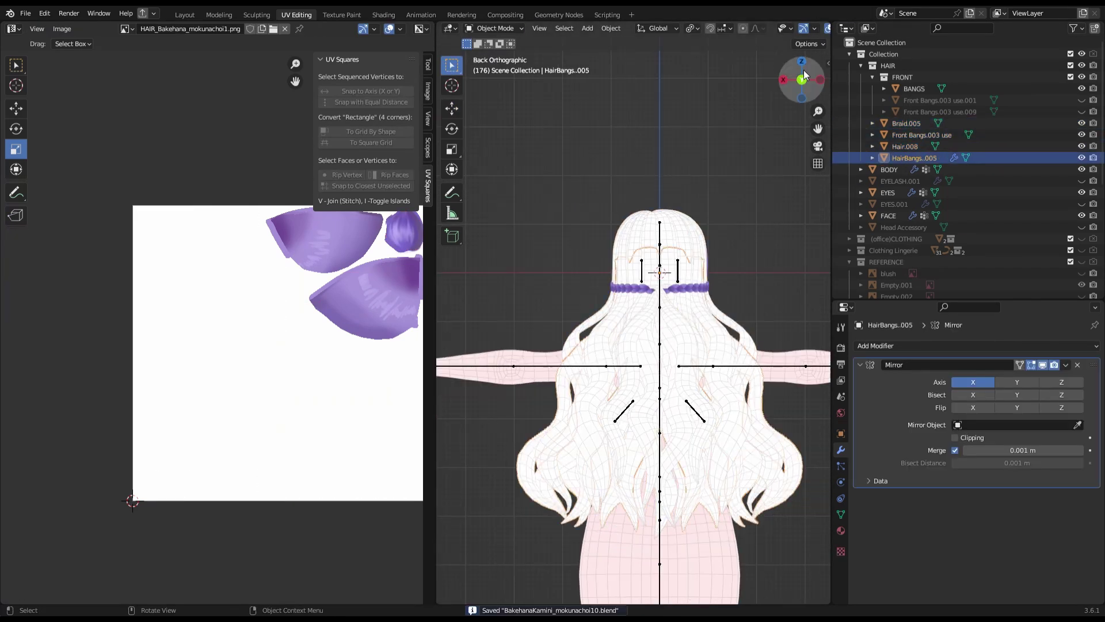
{"action": "key", "text": "KP_1"}
{"action": "key", "text": "ctrl+a"}
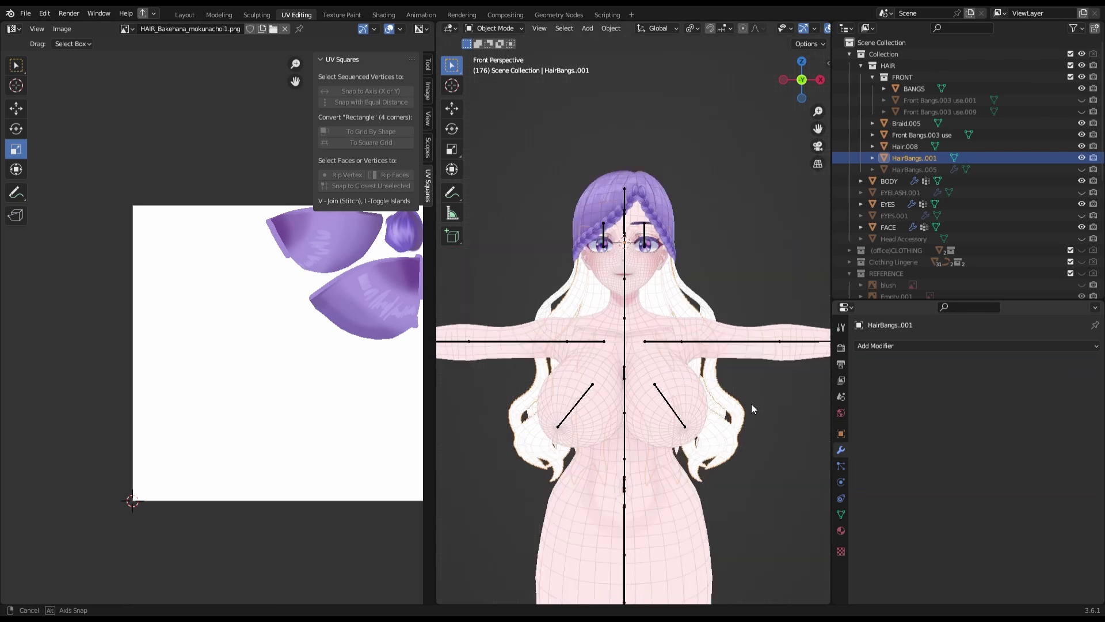
{"action": "middle_click_drag", "start_coordinate": [633, 345], "coordinate": [749, 369]}
{"action": "left_click", "coordinate": [750, 375]}
{"action": "left_click", "coordinate": [676, 178], "text": "shift"}
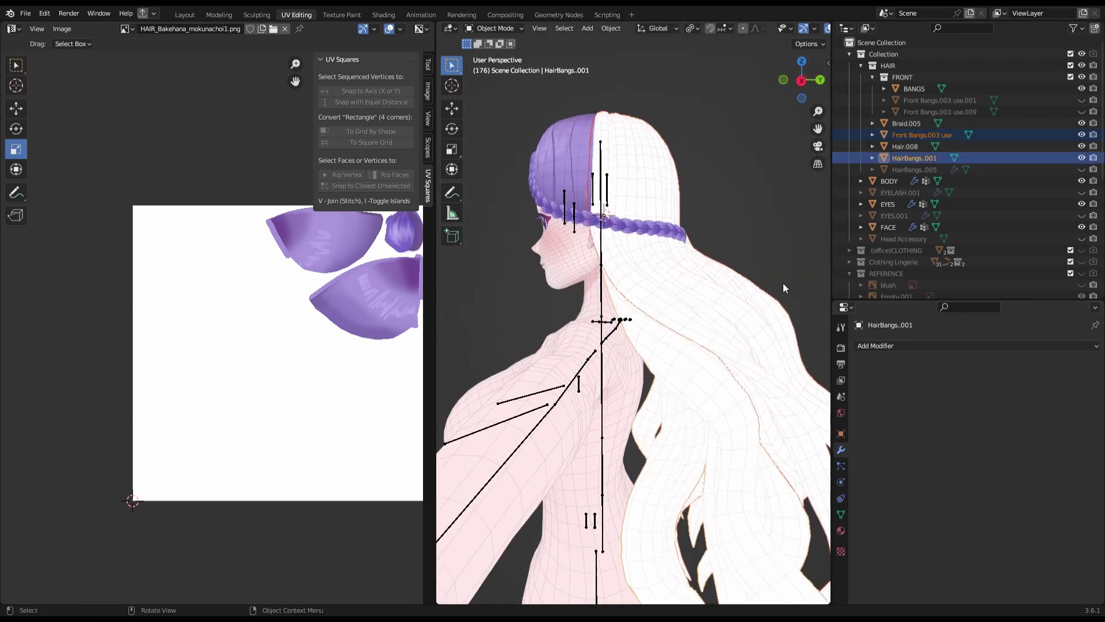
{"action": "key", "text": "ctrl+j"}
- Merge Hair.008 into HairBangs..001 and save the file
{"action": "middle_click_drag", "start_coordinate": [676, 178], "coordinate": [649, 240]}
{"action": "scroll", "coordinate": [649, 240], "scroll_direction": "up", "scroll_amount": 5}
{"action": "key", "text": "ctrl+KP_1"}
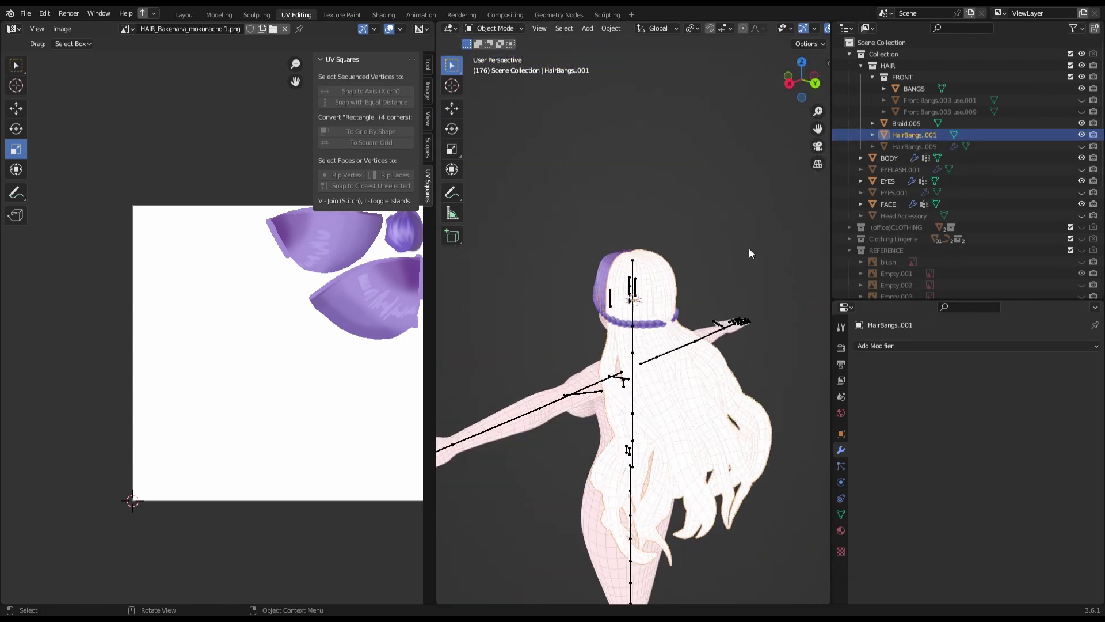
{"action": "left_click", "coordinate": [906, 124], "text": "ctrl"}
{"action": "key", "text": "ctrl+j"}
{"action": "key", "text": "KP_1"}
{"action": "key", "text": "ctrl+s"}
{"action": "key", "text": "KP_3"}
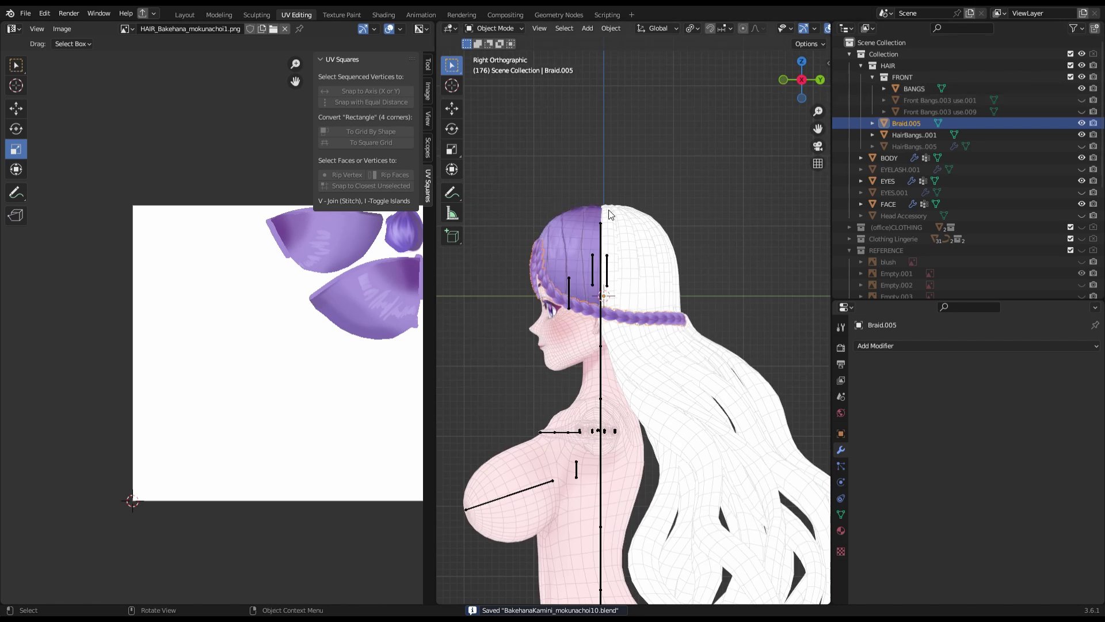
- Select HairBangs..001, save, and switch to the Shading workspace
{"action": "key", "text": "ctrl+KP_1"}
{"action": "scroll", "coordinate": [863, 144], "scroll_direction": "down", "scroll_amount": 4}
{"action": "scroll", "coordinate": [872, 161], "scroll_direction": "up", "scroll_amount": 4}
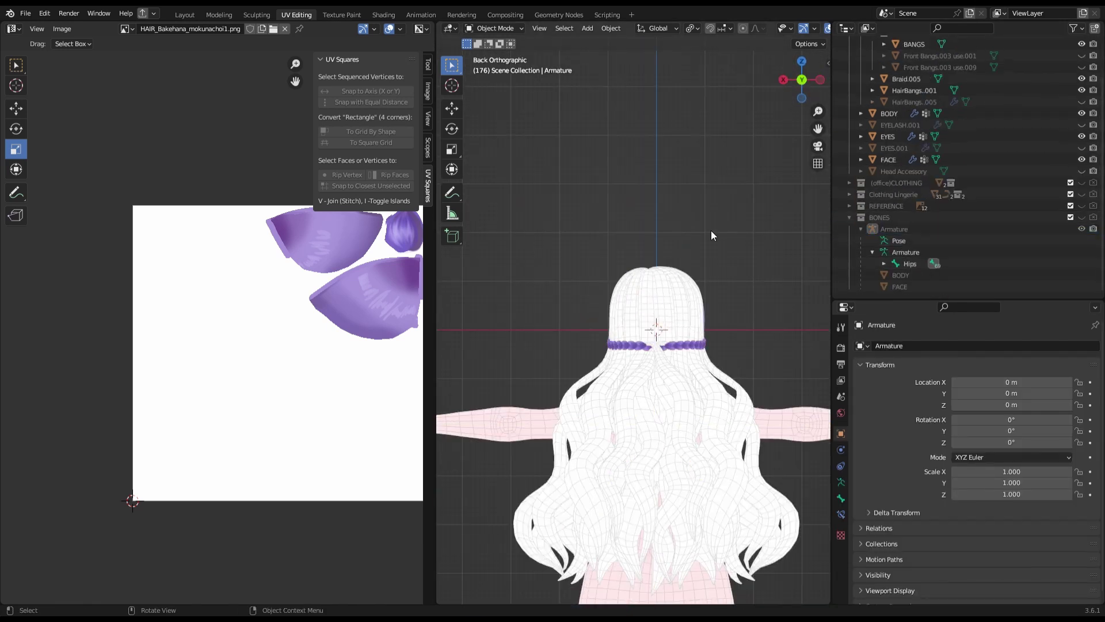
{"action": "left_click", "coordinate": [909, 89]}
{"action": "key", "text": "ctrl+s"}
{"action": "key", "text": "KP_1"}
{"action": "left_click", "coordinate": [383, 14]}
- Add a Mapping node to the HAIR material's node tree
{"action": "key", "text": "Home"}
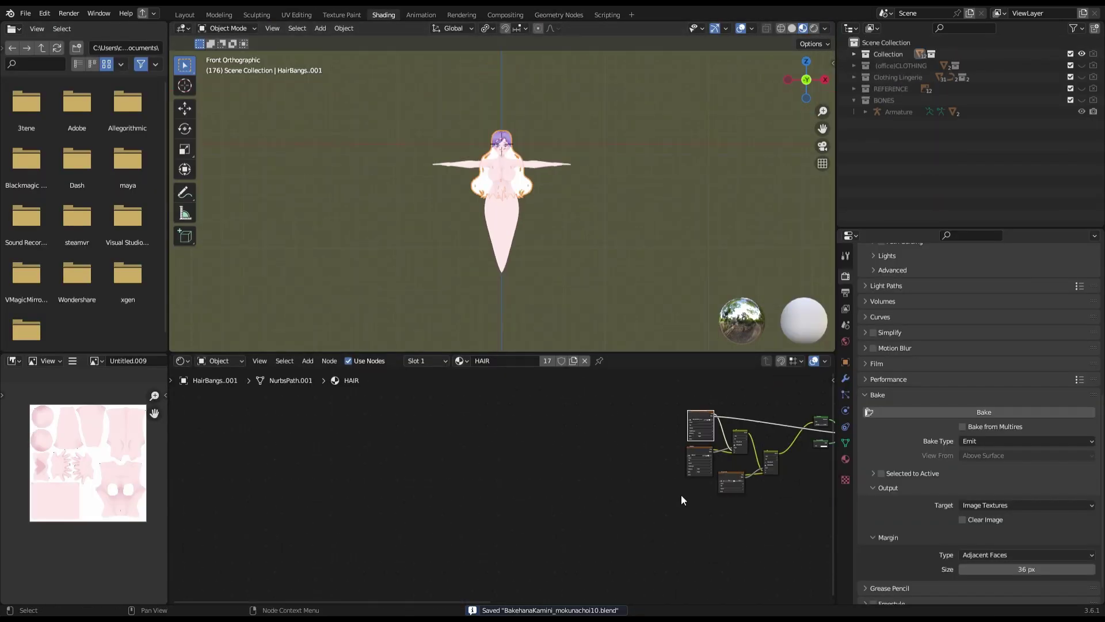
{"action": "key", "text": "shift+a"}
{"action": "left_click", "coordinate": [576, 426]}
{"action": "left_click", "coordinate": [579, 457]}
{"action": "key", "text": "shift+a"}
{"action": "type", "text": "loc"}
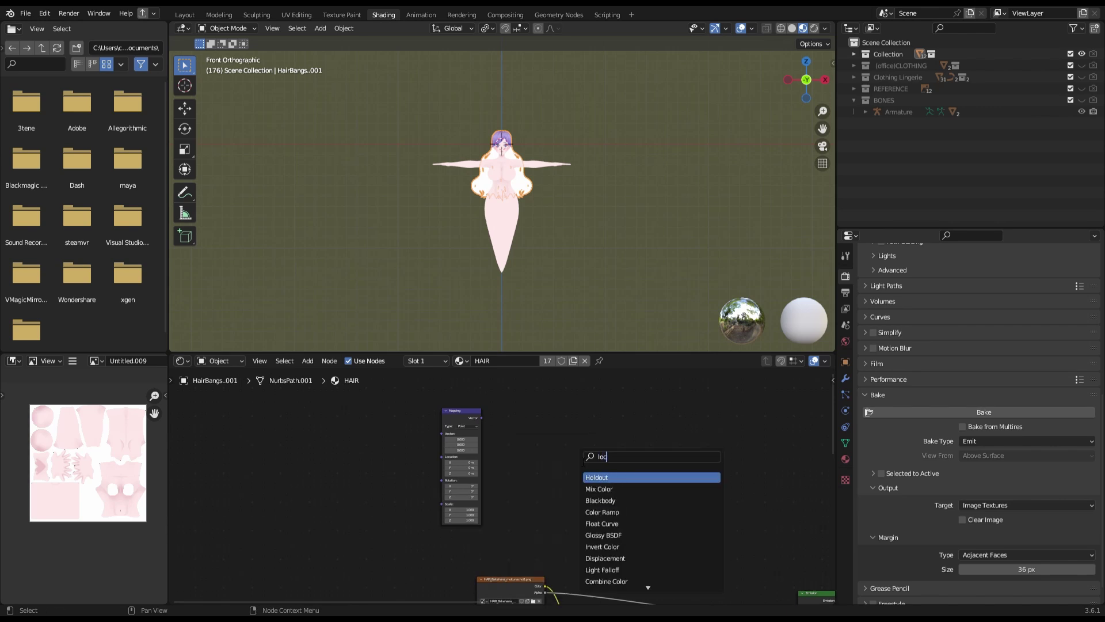
{"action": "key", "text": "Return"}
{"action": "scroll", "coordinate": [576, 460], "scroll_direction": "up", "scroll_amount": 2}
{"action": "key", "text": "Escape"}
{"action": "type", "text": "c"}
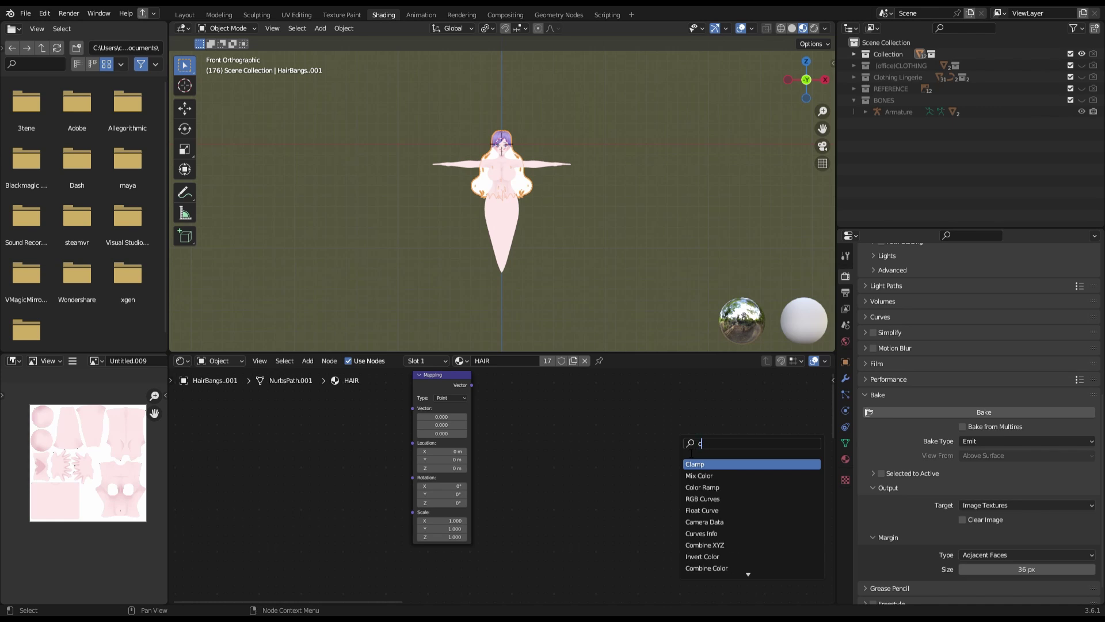
- Add Texture Coordinate left of Mapping and Separate XYZ right of it
{"action": "type", "text": "oord"}
{"action": "key", "text": "Return"}
{"action": "left_click", "coordinate": [351, 415]}
{"action": "key", "text": "shift+a"}
{"action": "type", "text": "sep"}
{"action": "key", "text": "Return"}
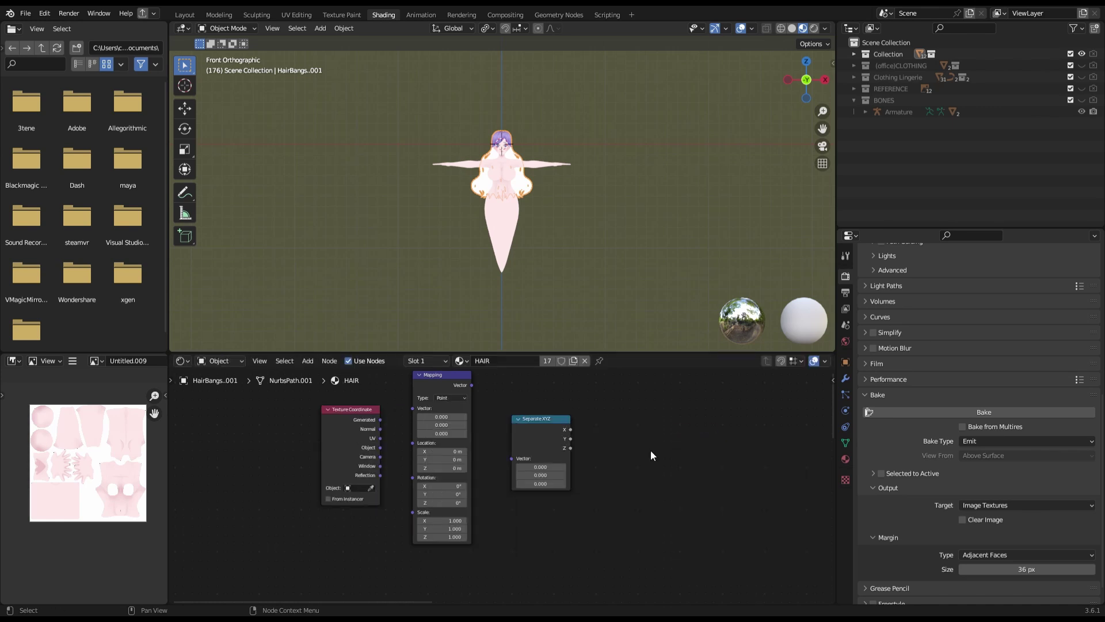
{"action": "key", "text": "Return"}
{"action": "left_click", "coordinate": [655, 455]}
{"action": "key", "text": "Home"}
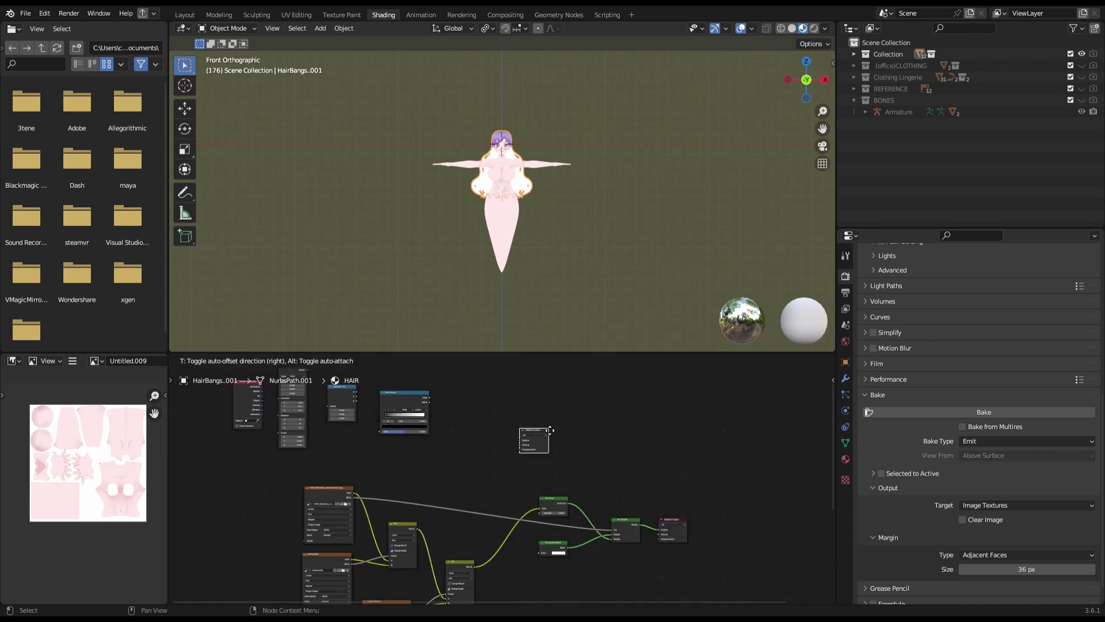
{"action": "key", "text": "KP_Decimal"}
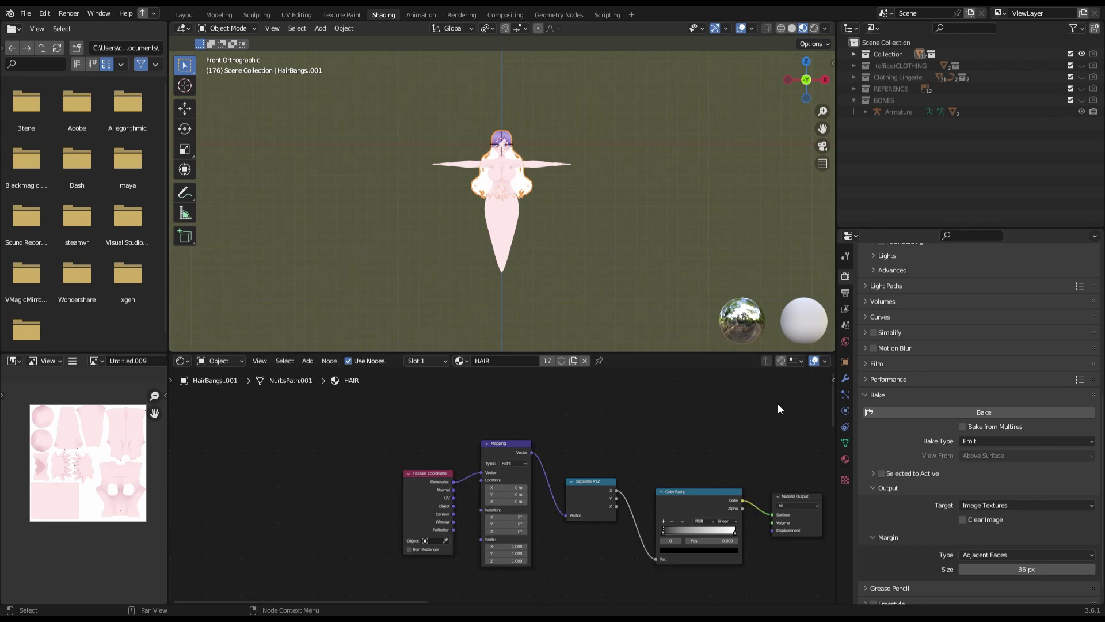
- Save the file and display the hair's image texture node
{"action": "scroll", "coordinate": [501, 173], "scroll_direction": "up", "scroll_amount": 4}
{"action": "middle_click_drag", "start_coordinate": [501, 173], "coordinate": [575, 190]}
{"action": "key", "text": "ctrl+s"}
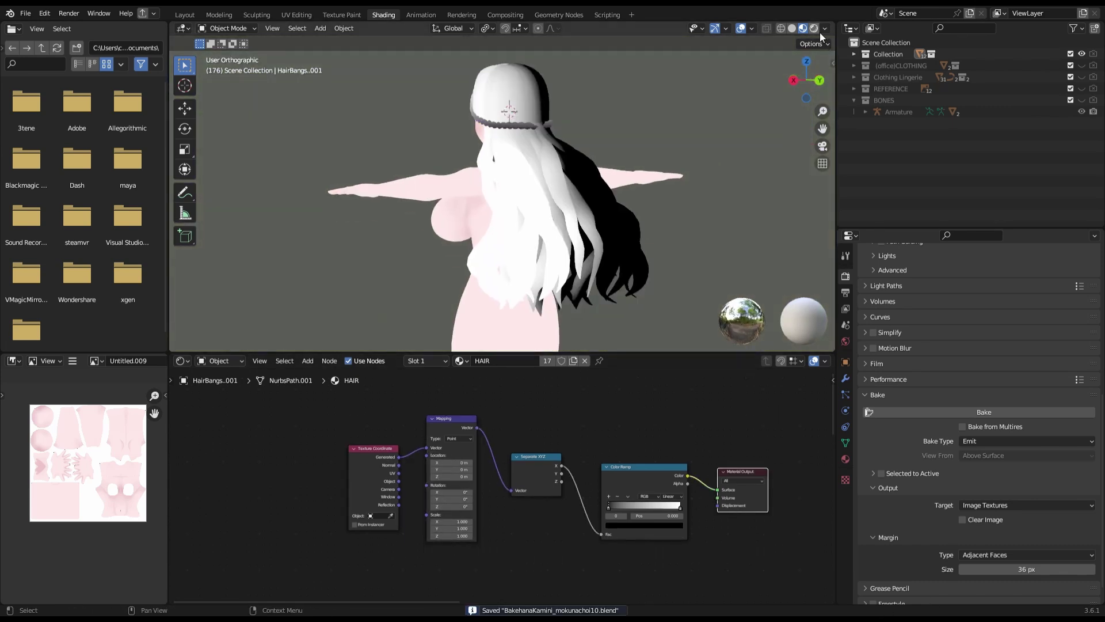
{"action": "scroll", "coordinate": [518, 461], "scroll_direction": "up", "scroll_amount": 2}
{"action": "middle_click_drag", "start_coordinate": [633, 259], "coordinate": [728, 288]}
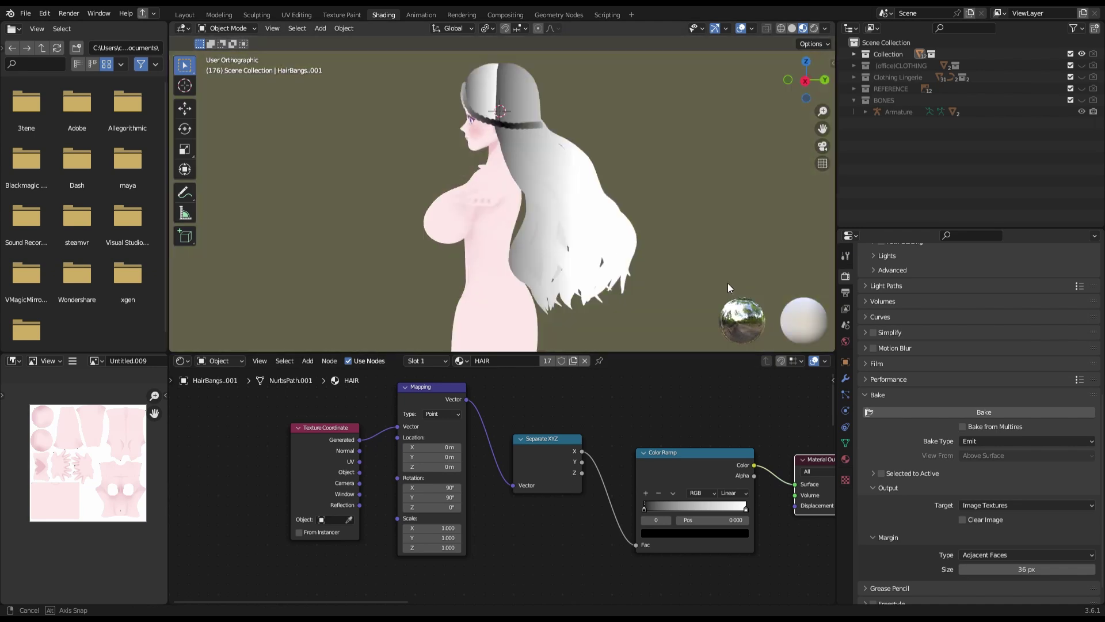
{"action": "left_click", "coordinate": [482, 521]}
{"action": "left_click", "coordinate": [492, 458]}
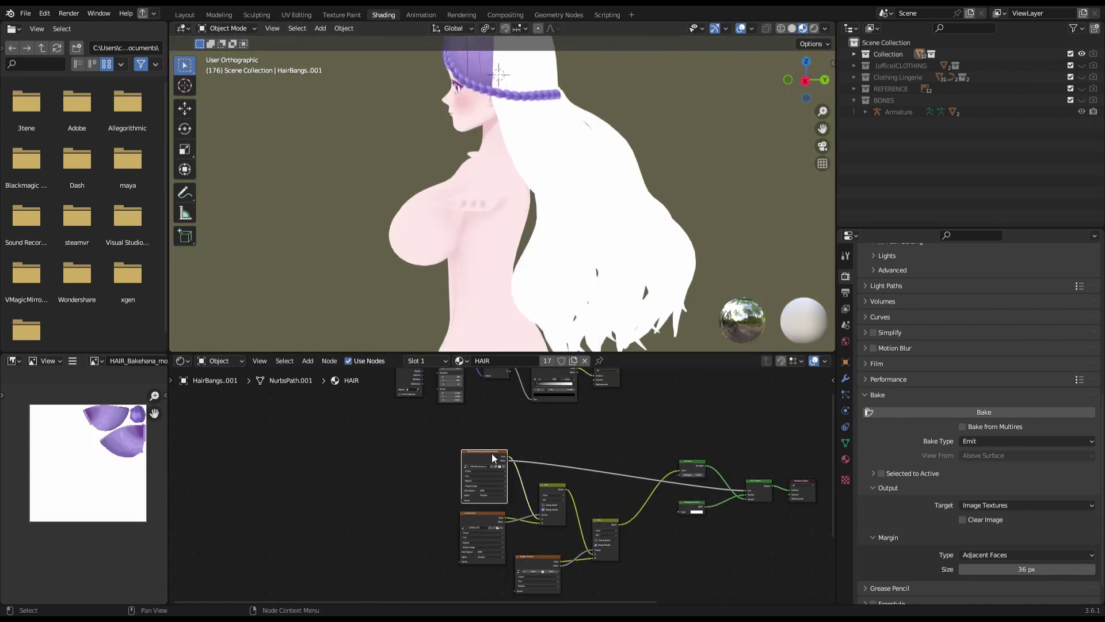
- Move the Color Ramp gradient stop to 0.536
{"action": "left_click", "coordinate": [72, 360]}
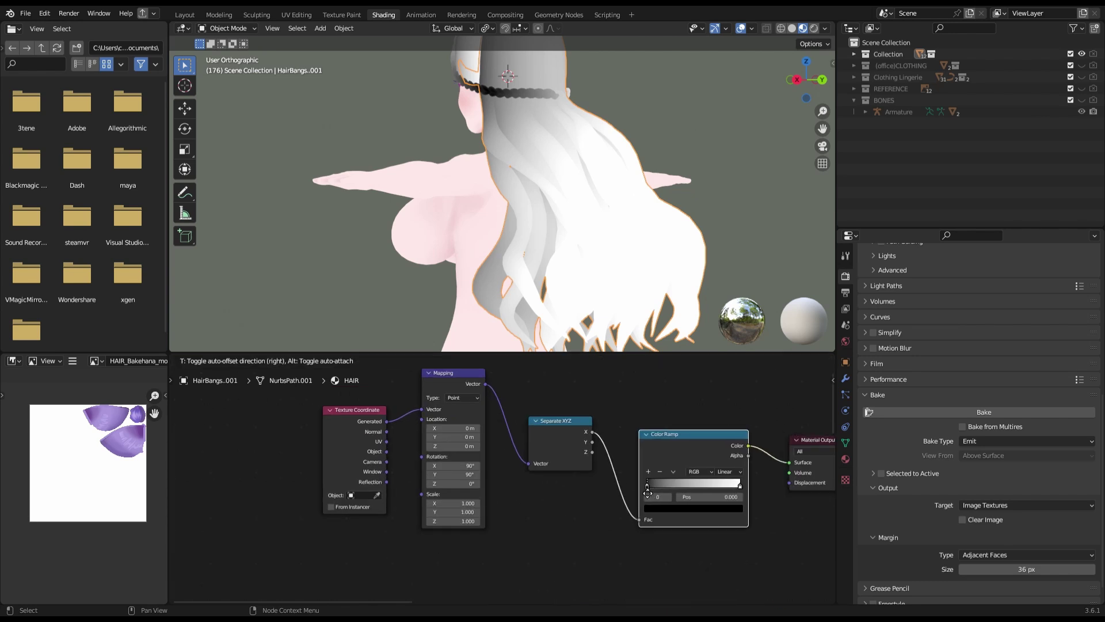
{"action": "scroll", "coordinate": [575, 489], "scroll_direction": "up", "scroll_amount": 1}
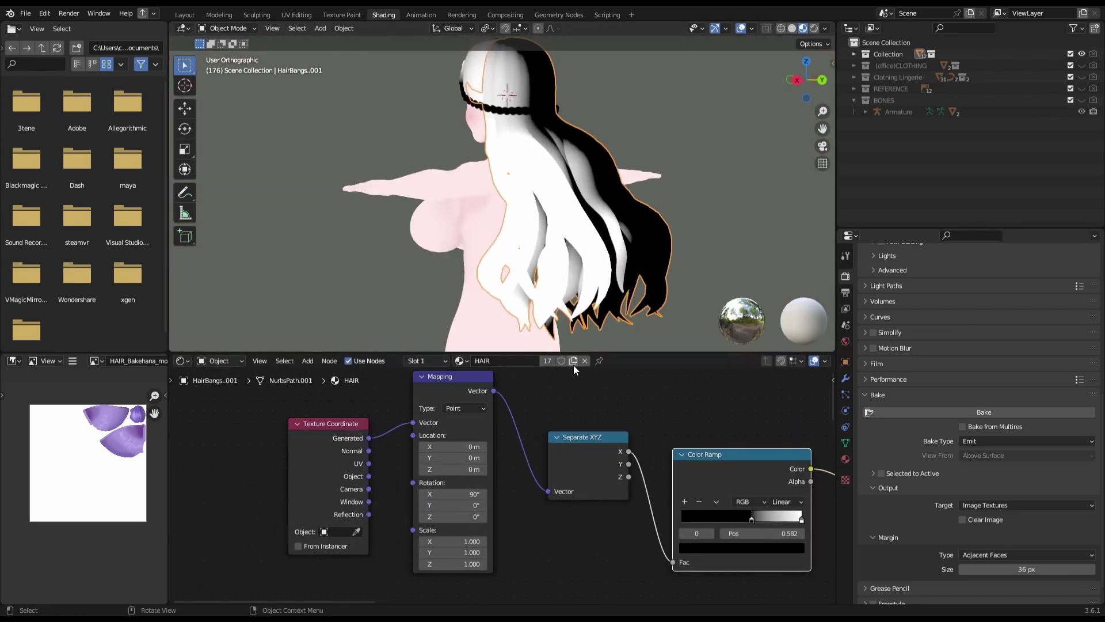
{"action": "middle_click_drag", "start_coordinate": [575, 231], "coordinate": [683, 301]}
{"action": "left_click_drag", "start_coordinate": [752, 519], "coordinate": [746, 520]}
- Make the right gradient stop purple and add more colour stops to the ramp
{"action": "key", "text": "KP_1"}
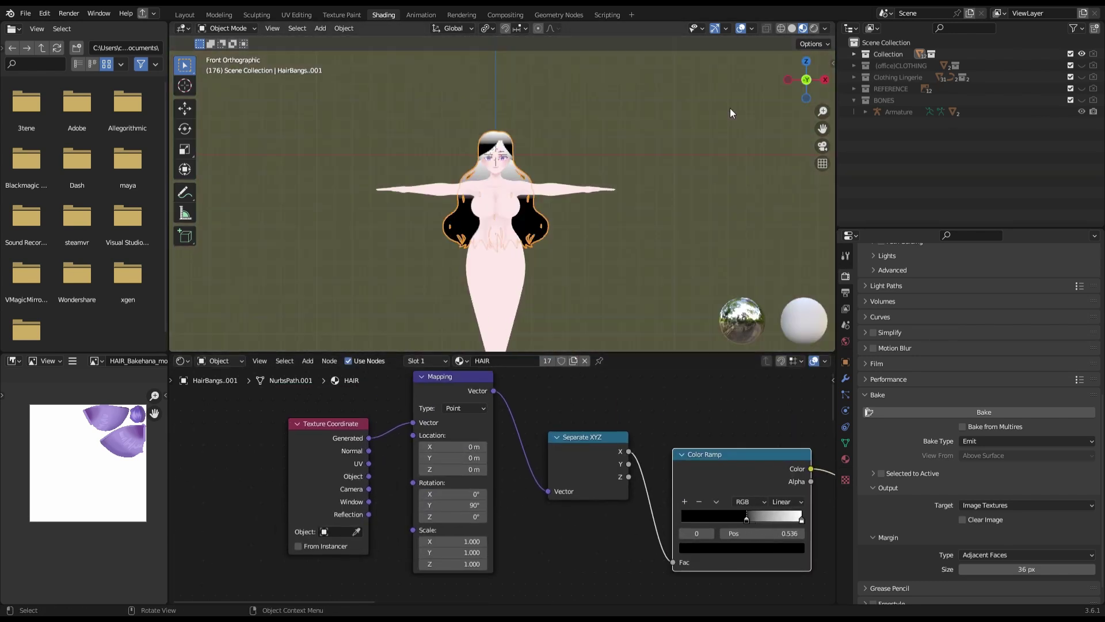
{"action": "scroll", "coordinate": [599, 229], "scroll_direction": "up", "scroll_amount": 4}
{"action": "left_click", "coordinate": [741, 548]}
{"action": "left_click", "coordinate": [743, 414]}
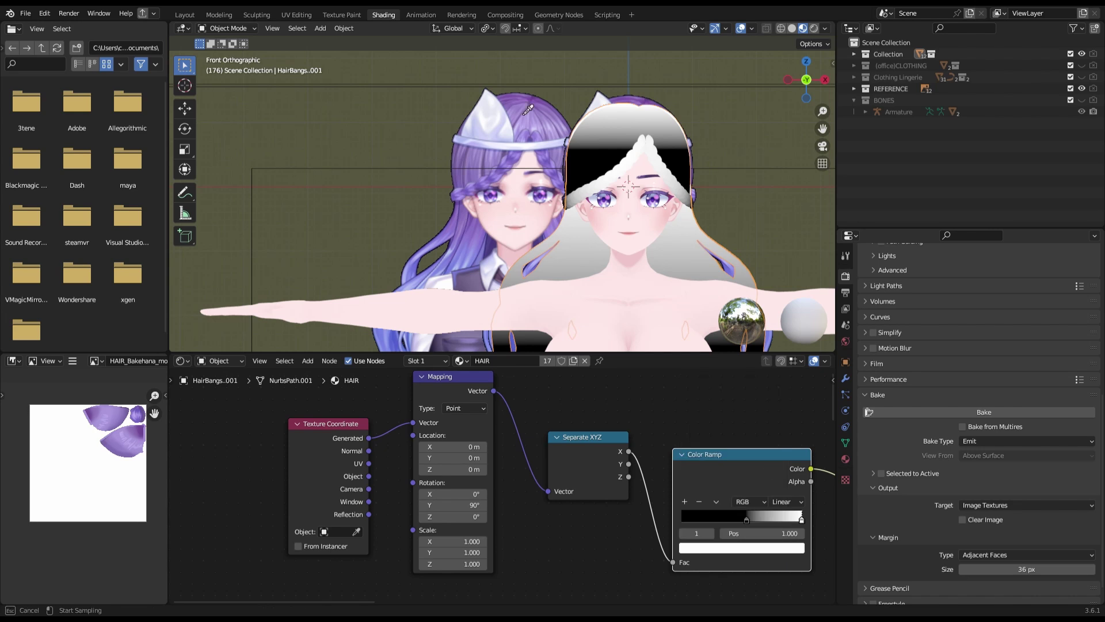
{"action": "mouse_move", "coordinate": [746, 519]}
{"action": "left_mouse_down"}
{"action": "mouse_move", "coordinate": [682, 519]}
{"action": "mouse_move", "coordinate": [774, 515]}
{"action": "left_mouse_up"}
{"action": "left_click", "coordinate": [686, 503]}
{"action": "left_click", "coordinate": [686, 503]}
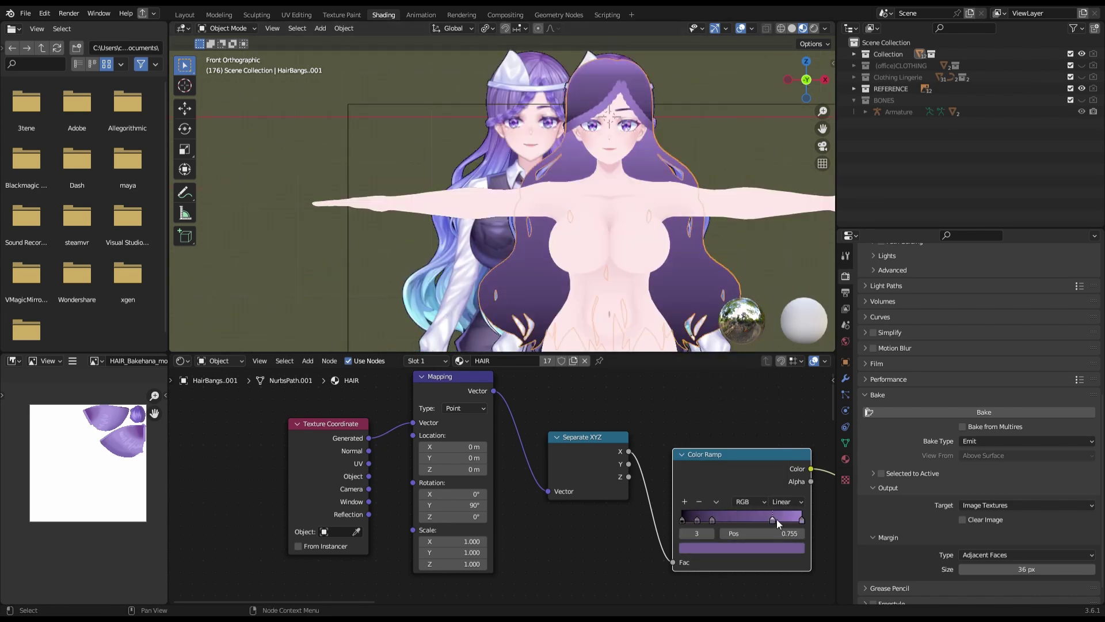
{"action": "left_click", "coordinate": [741, 547]}
- Eyedrop blue-violet and light cyan from the reference hair into the stops, then save
{"action": "key", "text": "e"}
{"action": "left_click", "coordinate": [499, 141]}
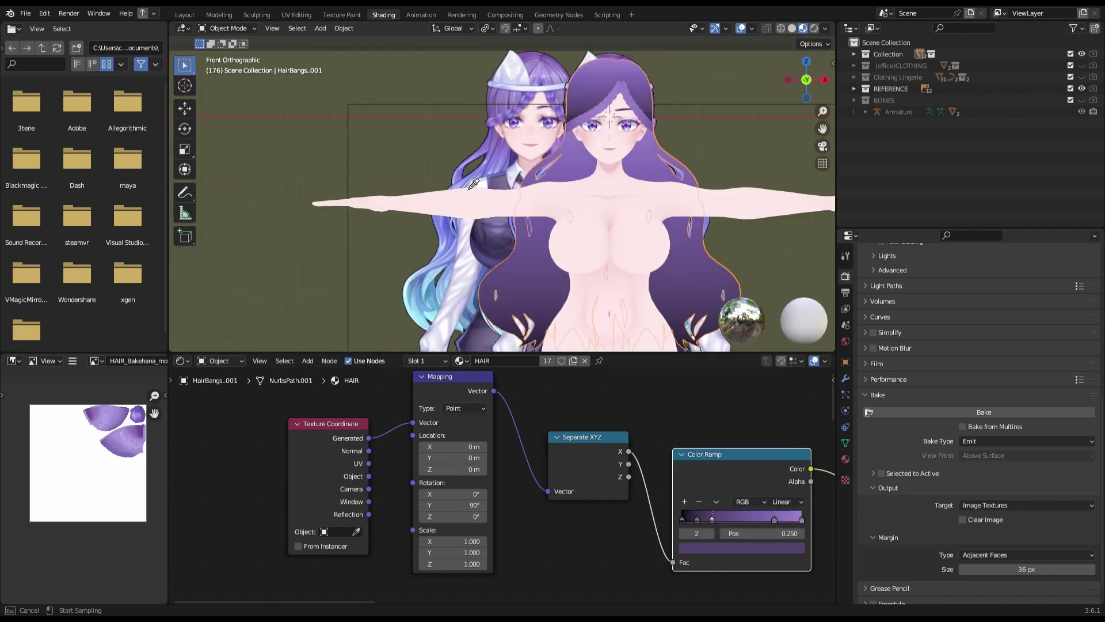
{"action": "left_click", "coordinate": [741, 547]}
{"action": "left_click", "coordinate": [777, 498]}
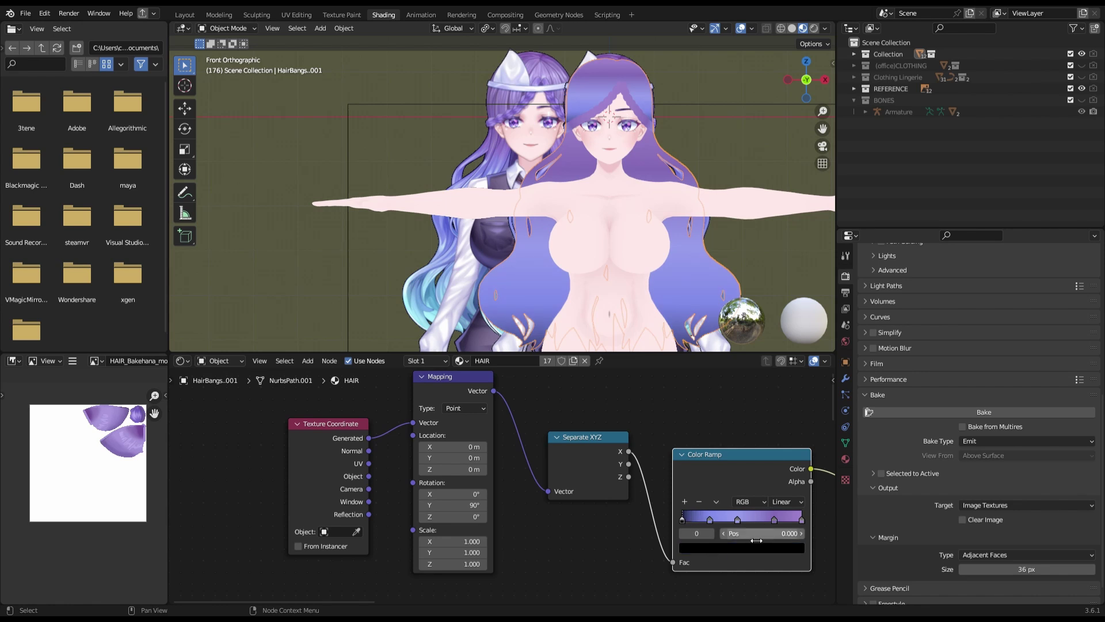
{"action": "left_click", "coordinate": [436, 300]}
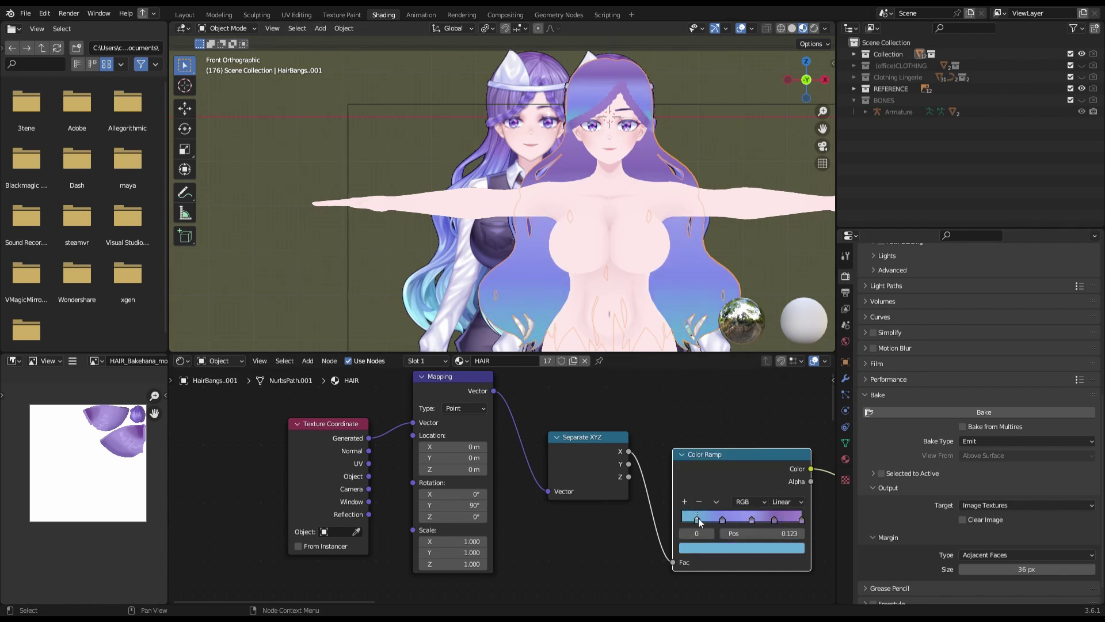
{"action": "left_click", "coordinate": [741, 547]}
{"action": "key", "text": "ctrl+s"}
- Adjust the ramp stops, sliding a cyan stop further up the hair
{"action": "key", "text": "KP_3"}
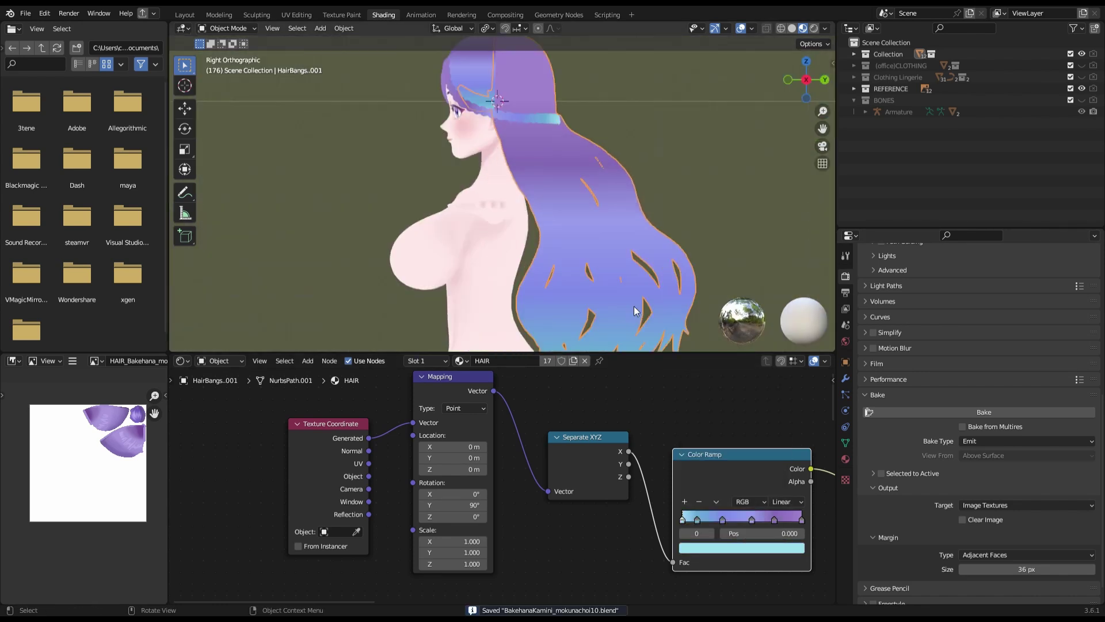
{"action": "scroll", "coordinate": [635, 310], "scroll_direction": "down", "scroll_amount": 2}
{"action": "left_click", "coordinate": [781, 519]}
{"action": "left_click", "coordinate": [787, 80]}
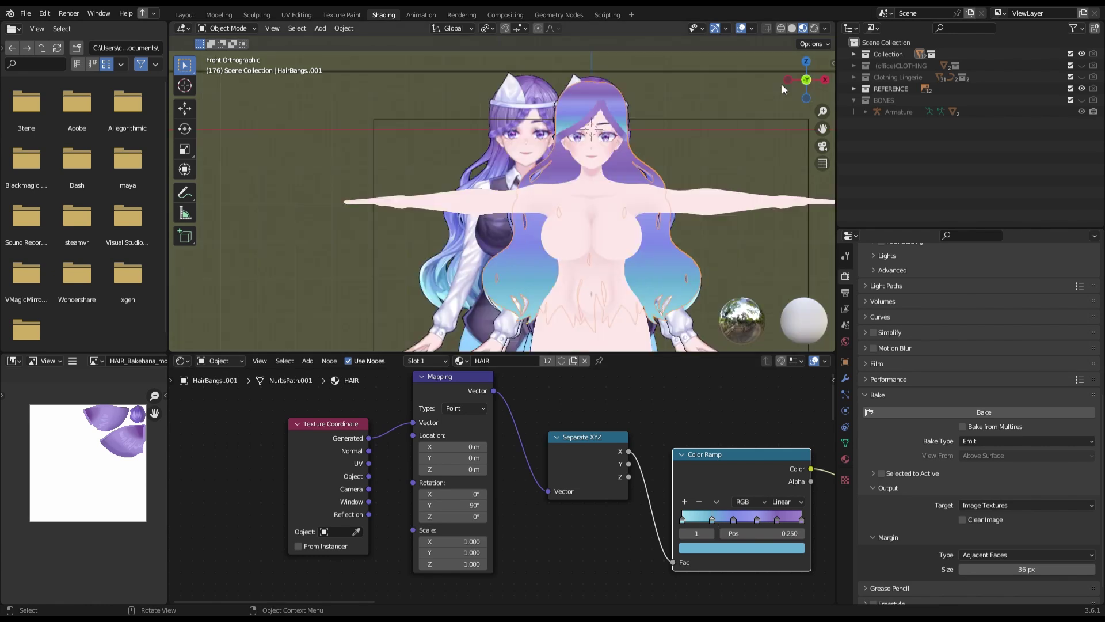
{"action": "left_click", "coordinate": [699, 501]}
{"action": "key", "text": "ctrl+z"}
{"action": "key", "text": "ctrl+z"}
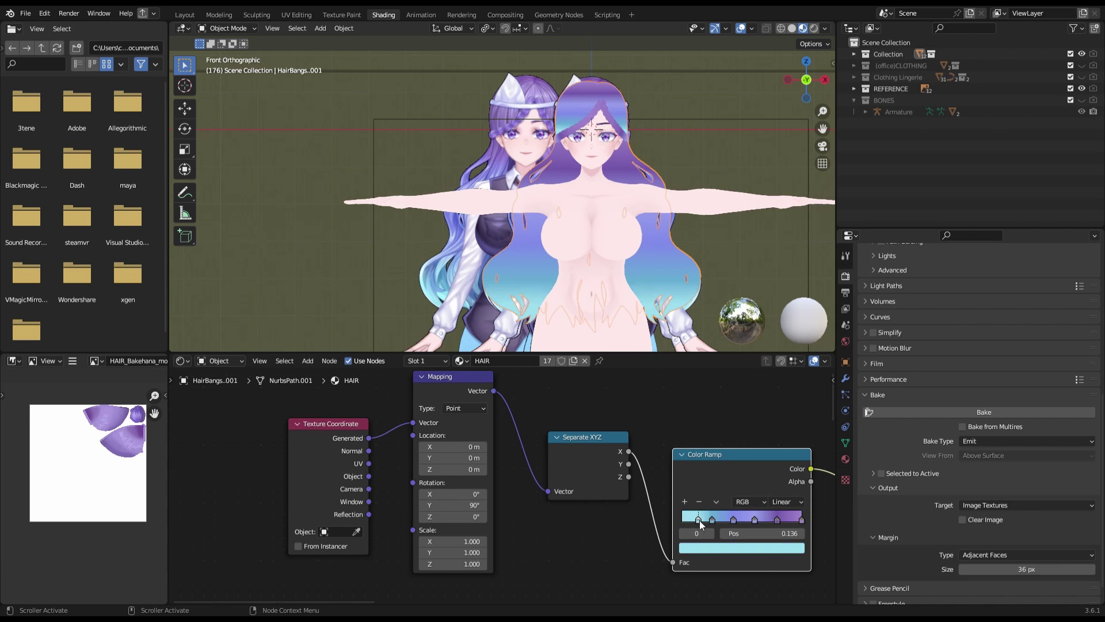
{"action": "left_click_drag", "start_coordinate": [700, 521], "coordinate": [724, 521]}
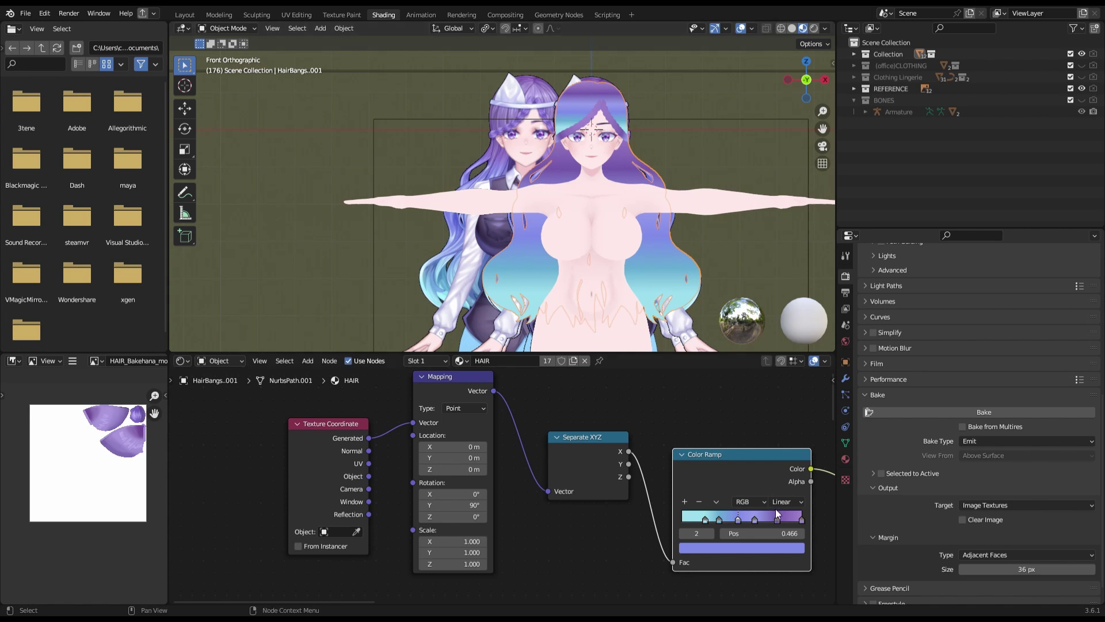
{"action": "mouse_move", "coordinate": [682, 186]}
{"action": "middle_mouse_down"}
{"action": "mouse_move", "coordinate": [622, 251]}
{"action": "mouse_move", "coordinate": [500, 261]}
{"action": "mouse_move", "coordinate": [671, 208]}
{"action": "mouse_move", "coordinate": [568, 194]}
{"action": "middle_mouse_up"}
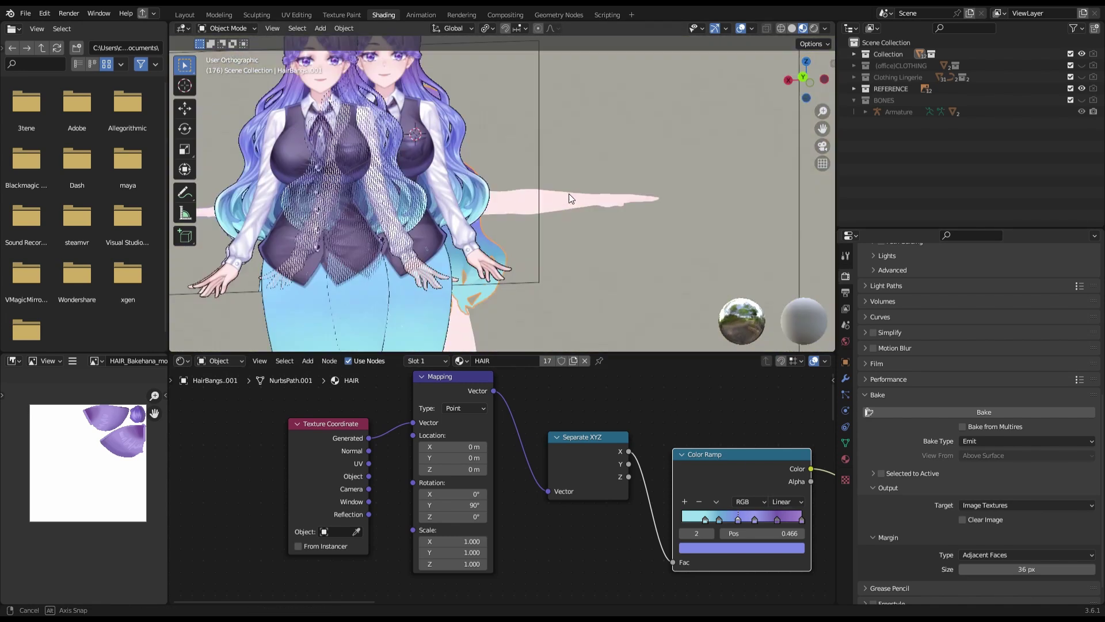
{"action": "key", "text": "KP_1"}
- Bake the hair colours into the hair image texture from Render Properties
{"action": "scroll", "coordinate": [282, 435], "scroll_direction": "down", "scroll_amount": 4}
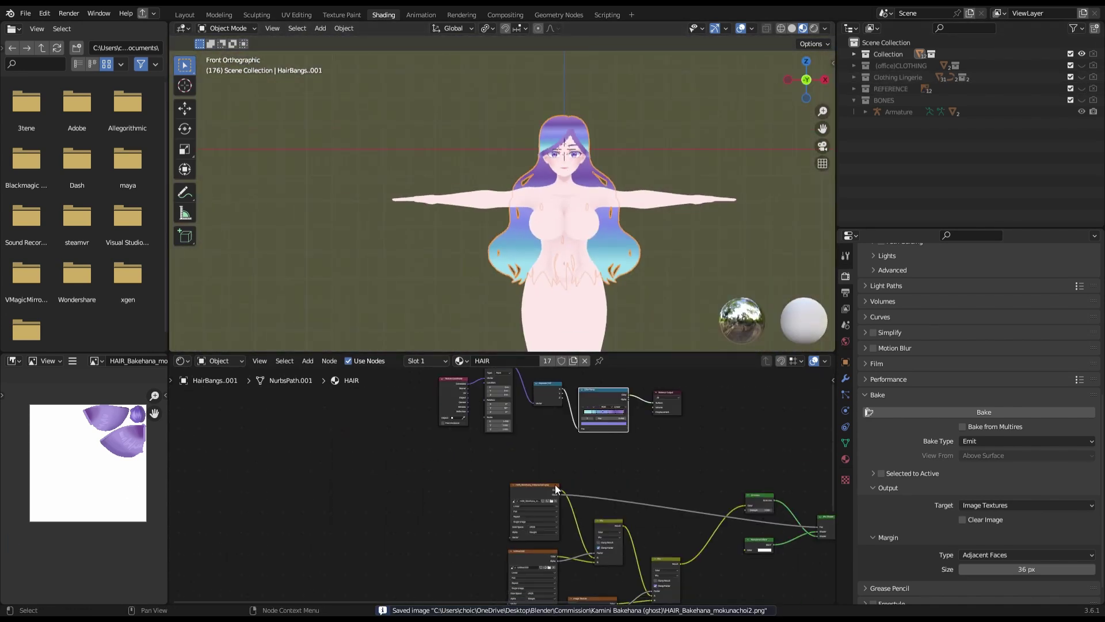
{"action": "left_click", "coordinate": [505, 530]}
{"action": "left_click", "coordinate": [507, 461]}
{"action": "left_click", "coordinate": [845, 276]}
{"action": "scroll", "coordinate": [1012, 526], "scroll_direction": "down", "scroll_amount": 8}
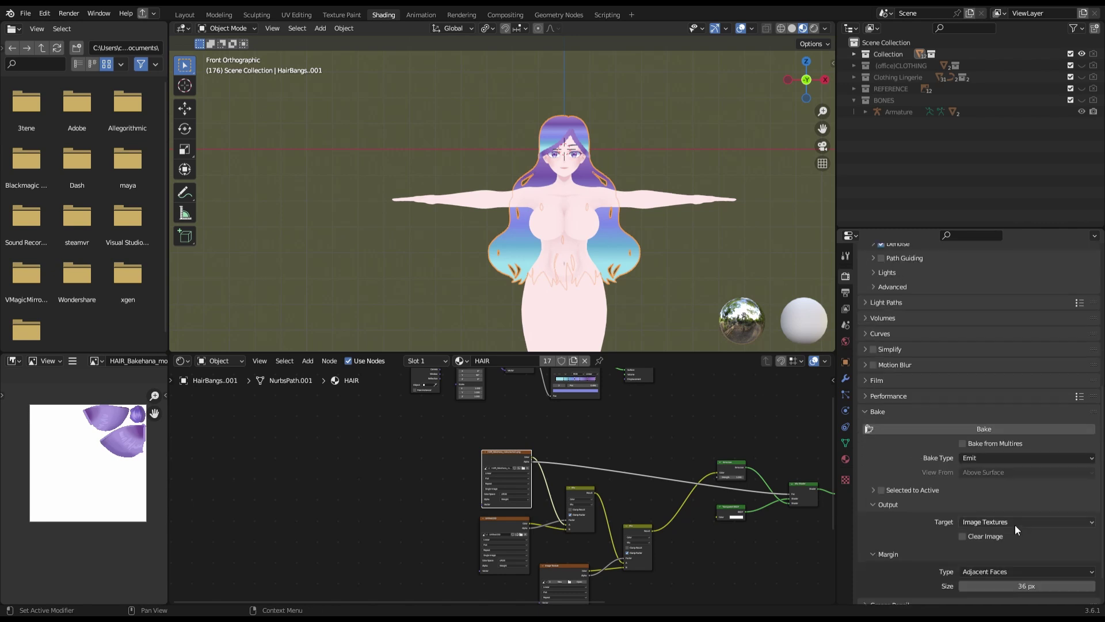
{"action": "scroll", "coordinate": [1011, 460], "scroll_direction": "down", "scroll_amount": 2}
{"action": "left_click", "coordinate": [1012, 389]}
{"action": "key", "text": "KP_Decimal"}
- Move HairBangs.001 out of the HAIR collection
{"action": "left_click", "coordinate": [919, 89]}
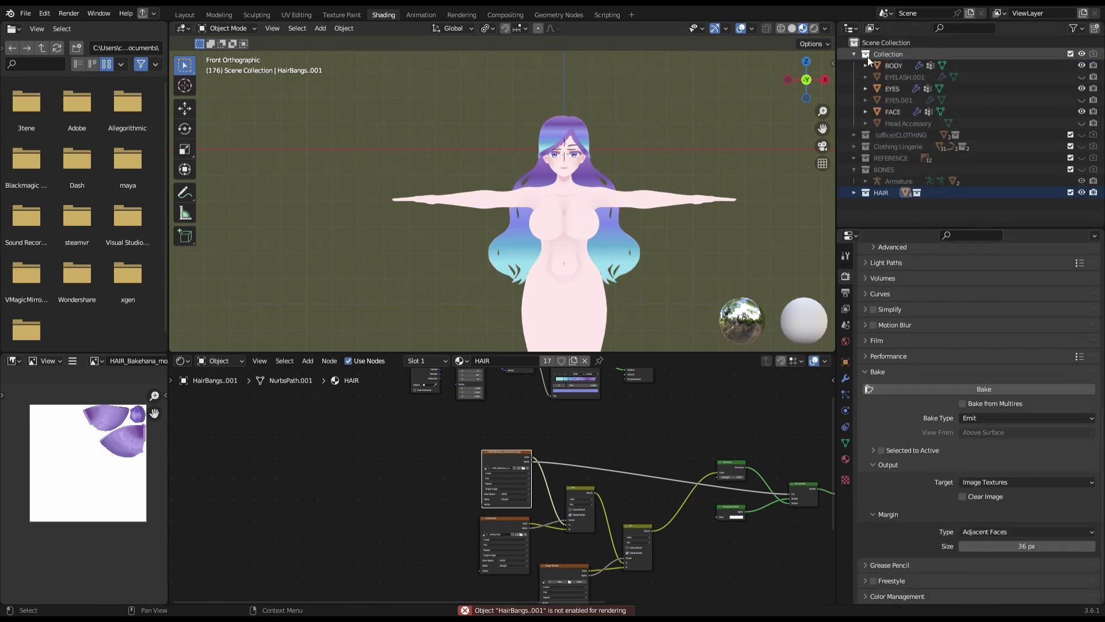
{"action": "key", "text": "KP_Divide"}
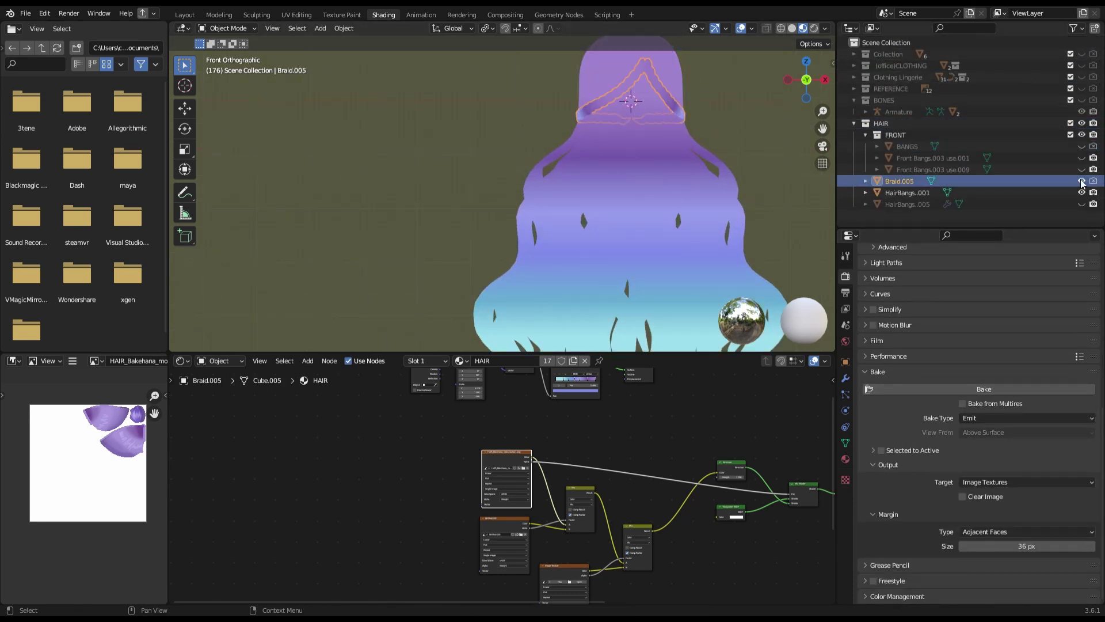
{"action": "left_click", "coordinate": [887, 192]}
{"action": "left_click_drag", "start_coordinate": [886, 193], "coordinate": [886, 43]}
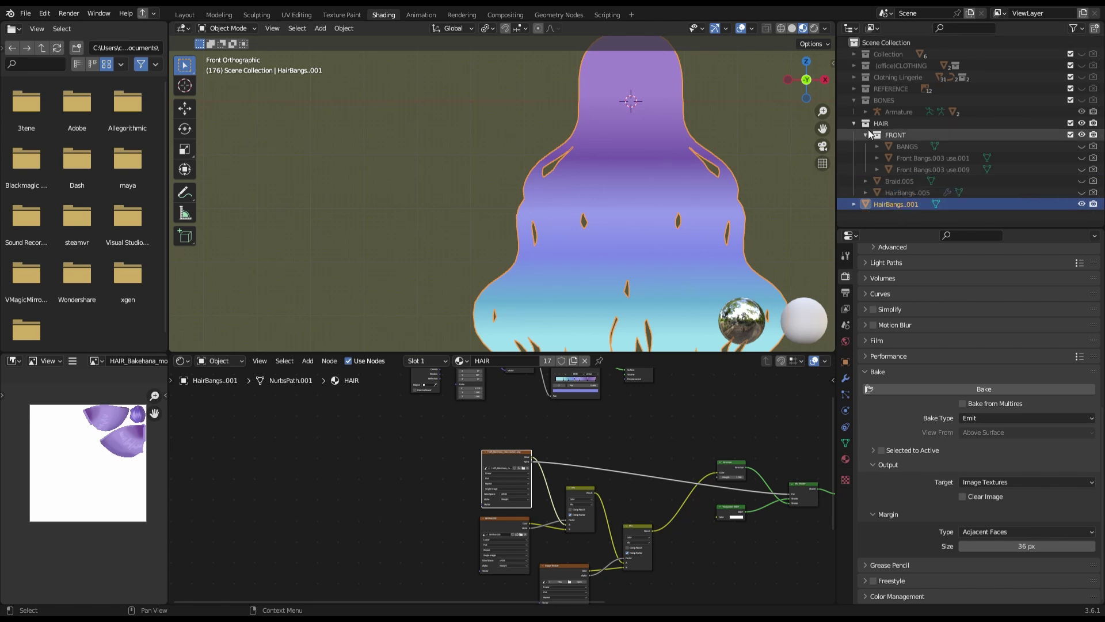
{"action": "scroll", "coordinate": [745, 213], "scroll_direction": "down", "scroll_amount": 3}
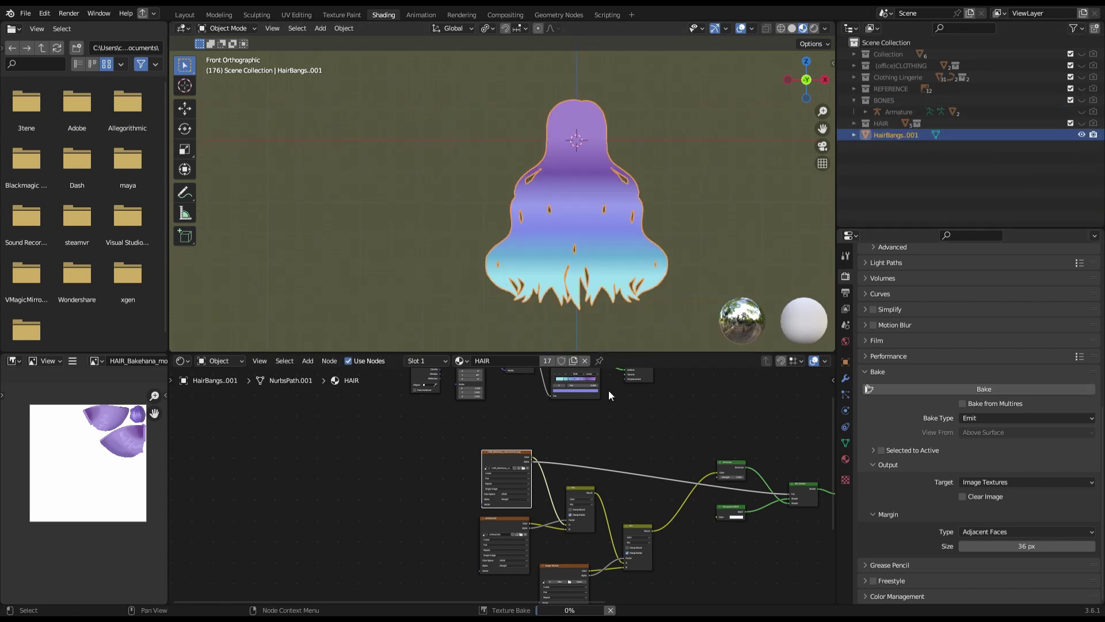
{"action": "scroll", "coordinate": [395, 507], "scroll_direction": "up", "scroll_amount": 3}
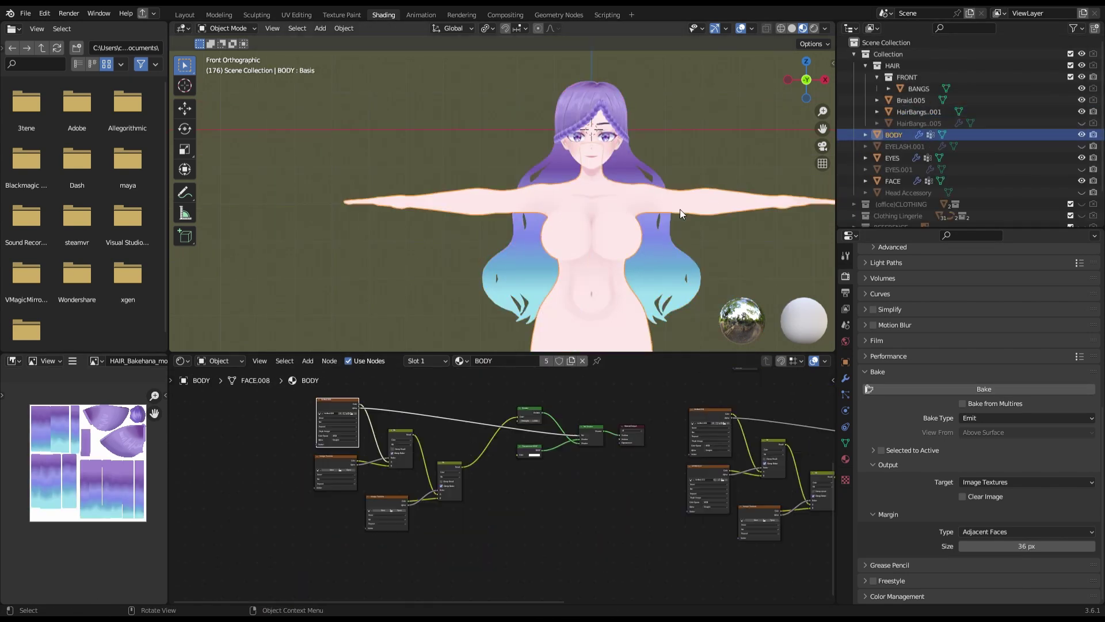
{"action": "scroll", "coordinate": [593, 506], "scroll_direction": "up", "scroll_amount": 3}
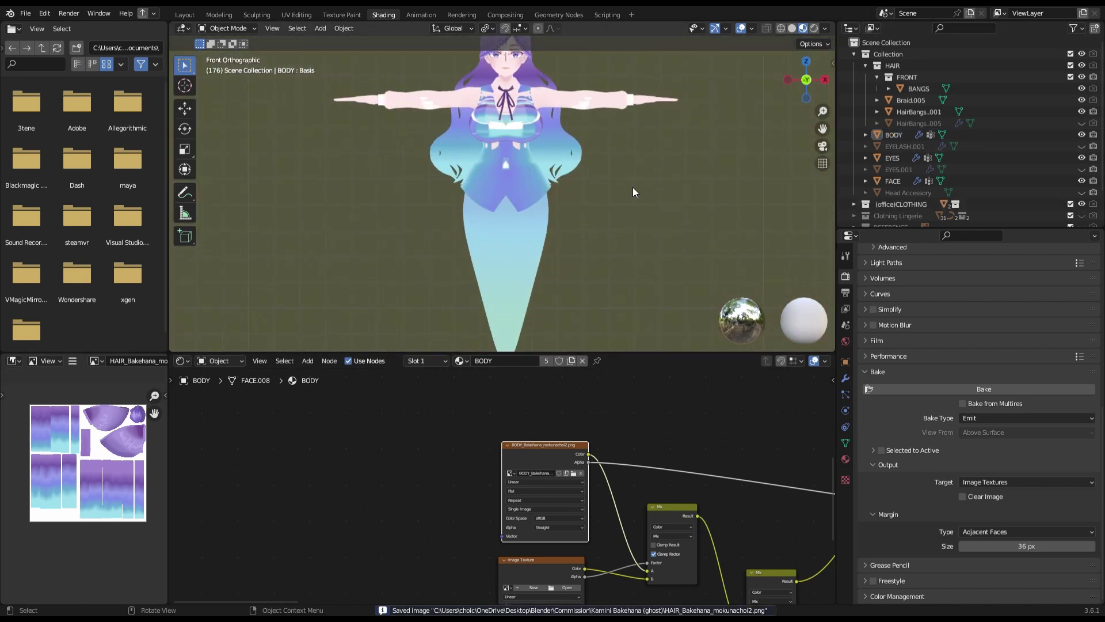
{"action": "left_click", "coordinate": [751, 28]}
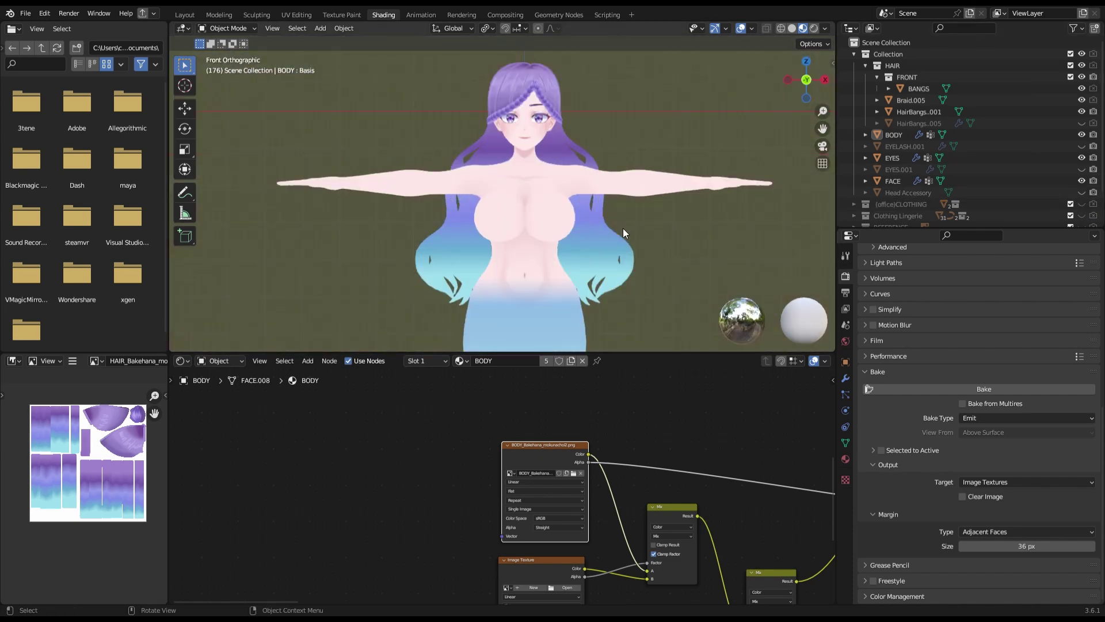
{"action": "mouse_move", "coordinate": [623, 228]}
{"action": "middle_mouse_down"}
{"action": "mouse_move", "coordinate": [475, 202]}
{"action": "mouse_move", "coordinate": [567, 119]}
{"action": "middle_mouse_up"}
- In Texture Paint, toggle the office clothing collection and select the hair for painting
{"action": "left_click", "coordinate": [567, 119]}
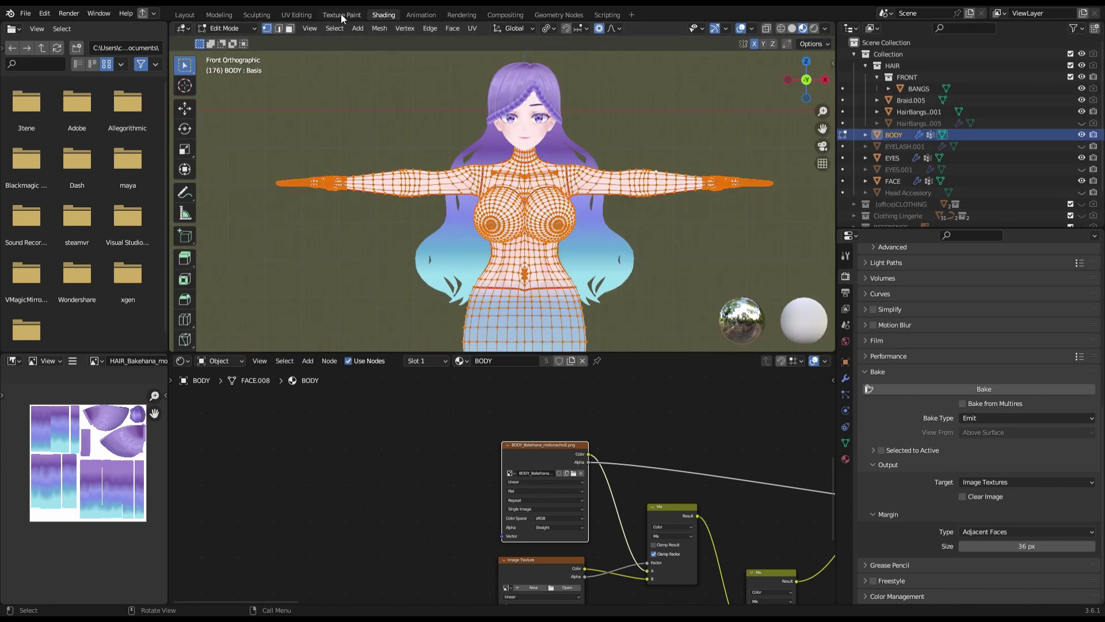
{"action": "left_click", "coordinate": [341, 15]}
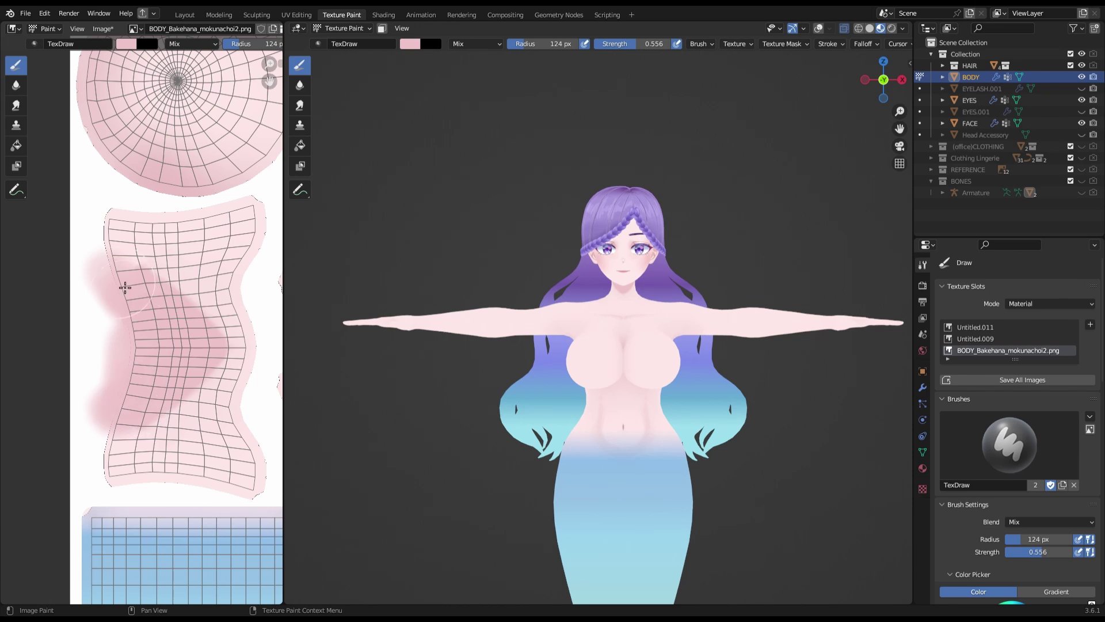
{"action": "key", "text": "alt+s"}
{"action": "left_click", "coordinate": [342, 28]}
{"action": "left_click", "coordinate": [362, 48]}
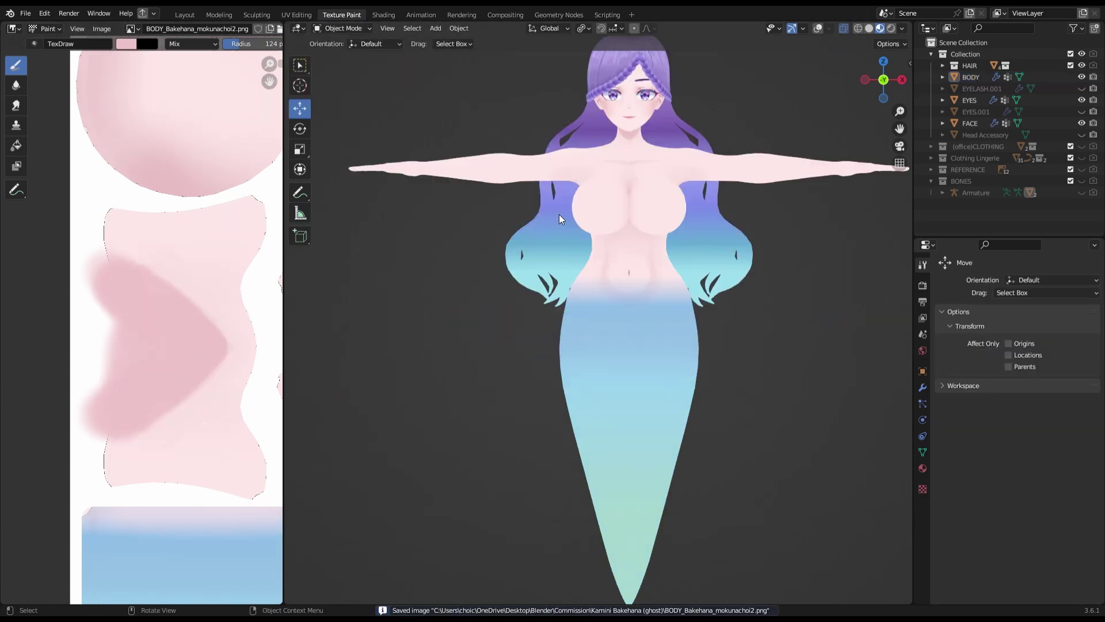
{"action": "left_click", "coordinate": [1082, 146]}
{"action": "left_click", "coordinate": [1083, 146]}
{"action": "left_click", "coordinate": [970, 65]}
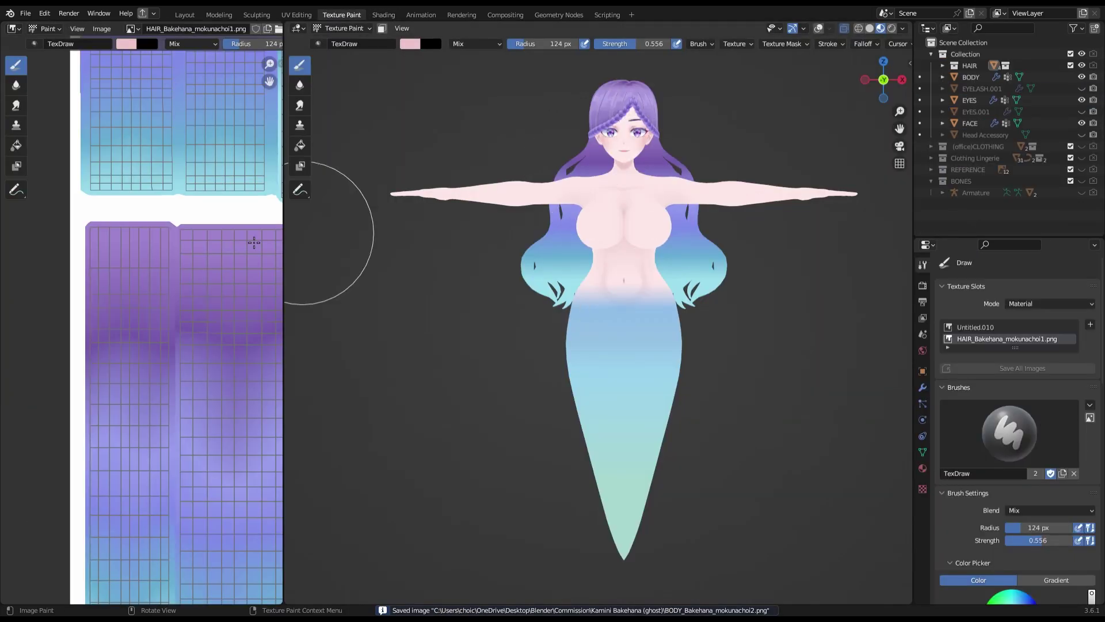
{"action": "key", "text": "Home"}
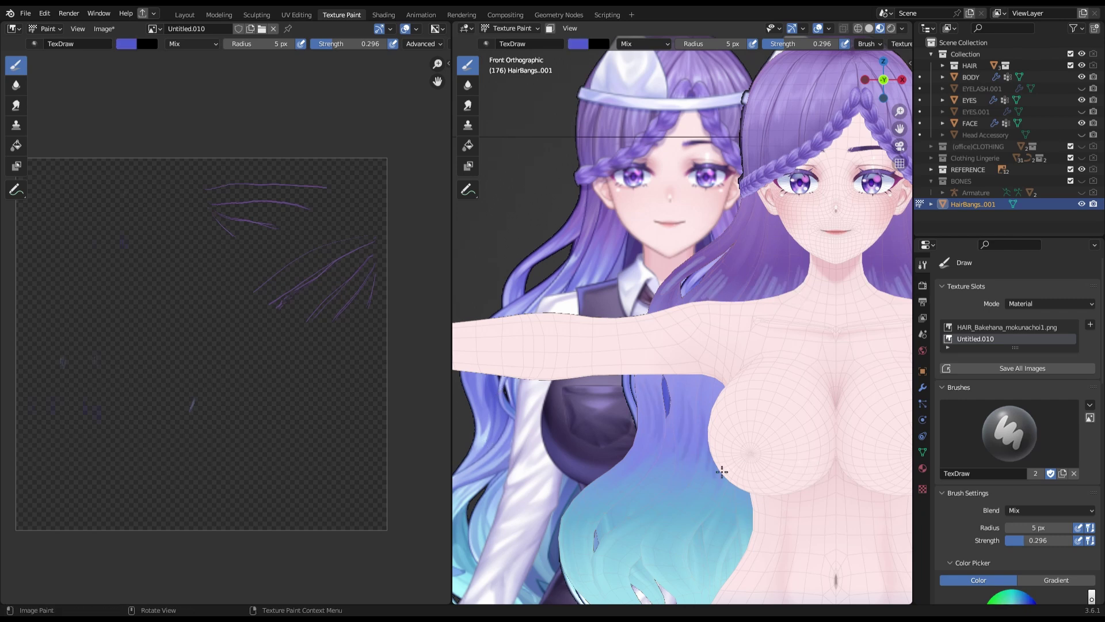
- Pick a darker purple brush colour and save the hair image
{"action": "scroll", "coordinate": [721, 471], "scroll_direction": "down", "scroll_amount": 5}
{"action": "scroll", "coordinate": [640, 348], "scroll_direction": "up", "scroll_amount": 5}
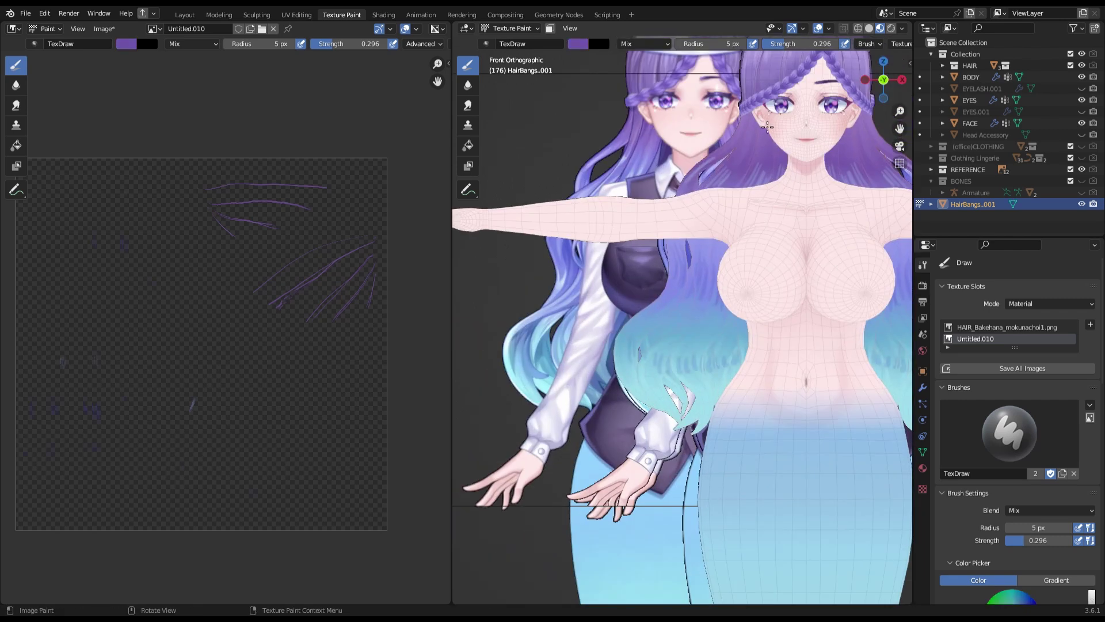
{"action": "key", "text": "s"}
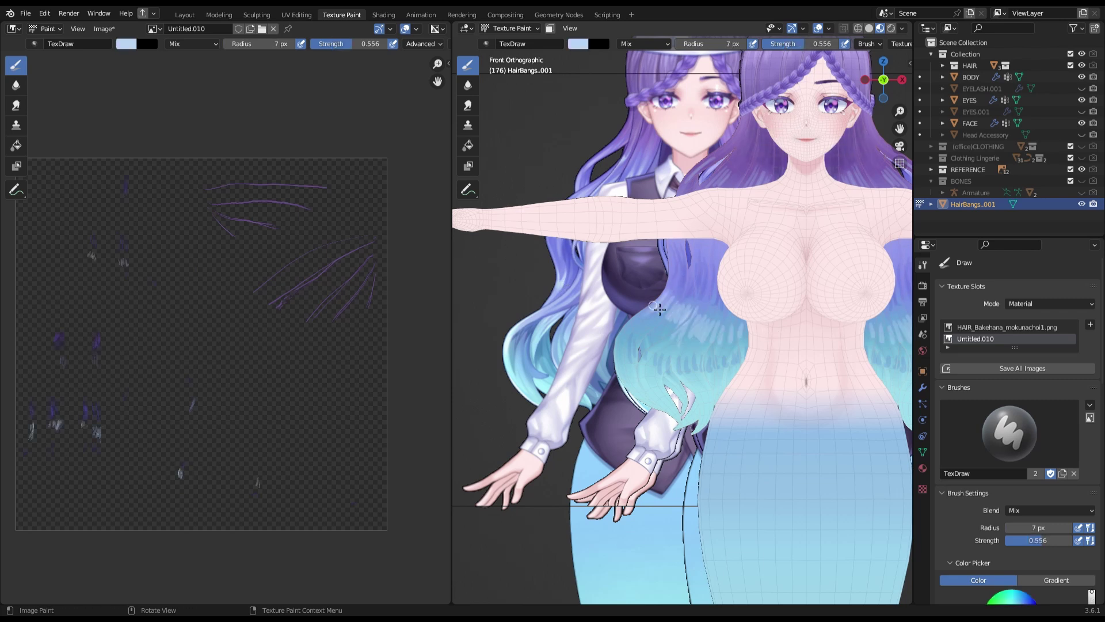
{"action": "key", "text": "shift+alt+s"}
{"action": "scroll", "coordinate": [725, 228], "scroll_direction": "down", "scroll_amount": 3}
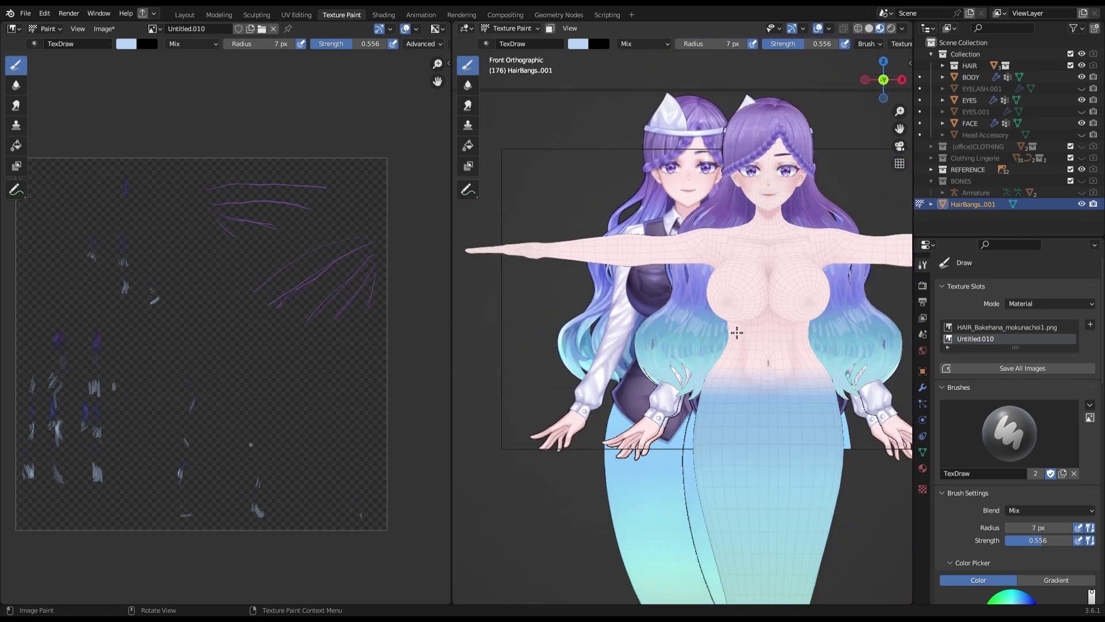
{"action": "scroll", "coordinate": [683, 233], "scroll_direction": "up", "scroll_amount": 3}
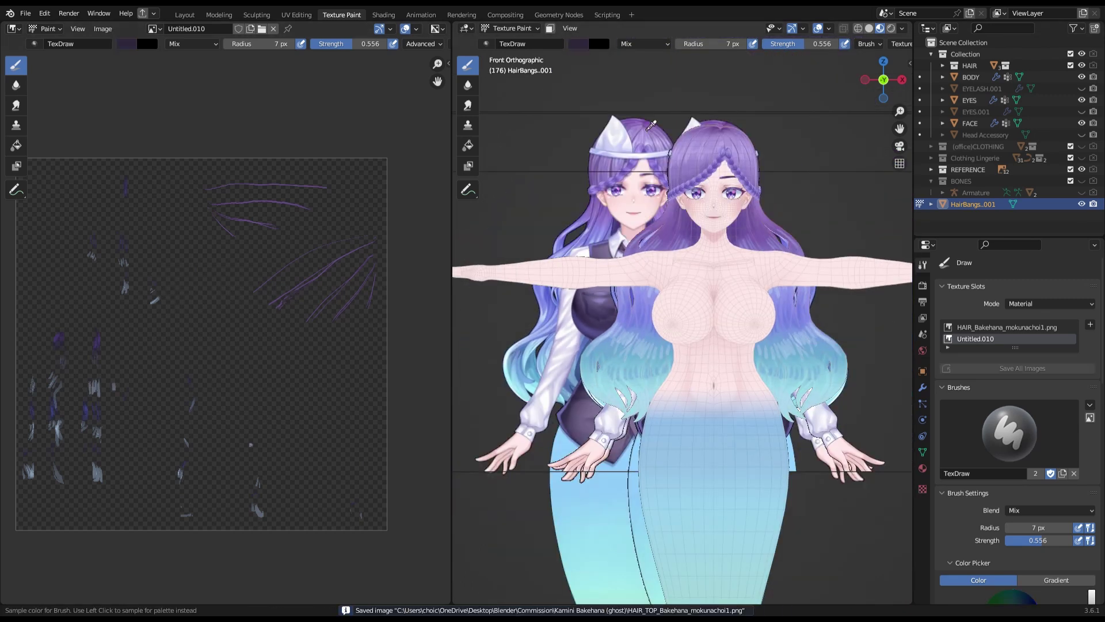
- Paint lilac over the top and back of the head with smooth falloff, then save
{"action": "middle_click_drag", "start_coordinate": [858, 180], "coordinate": [684, 318]}
{"action": "left_click", "coordinate": [685, 318]}
{"action": "scroll", "coordinate": [684, 318], "scroll_direction": "up", "scroll_amount": 2}
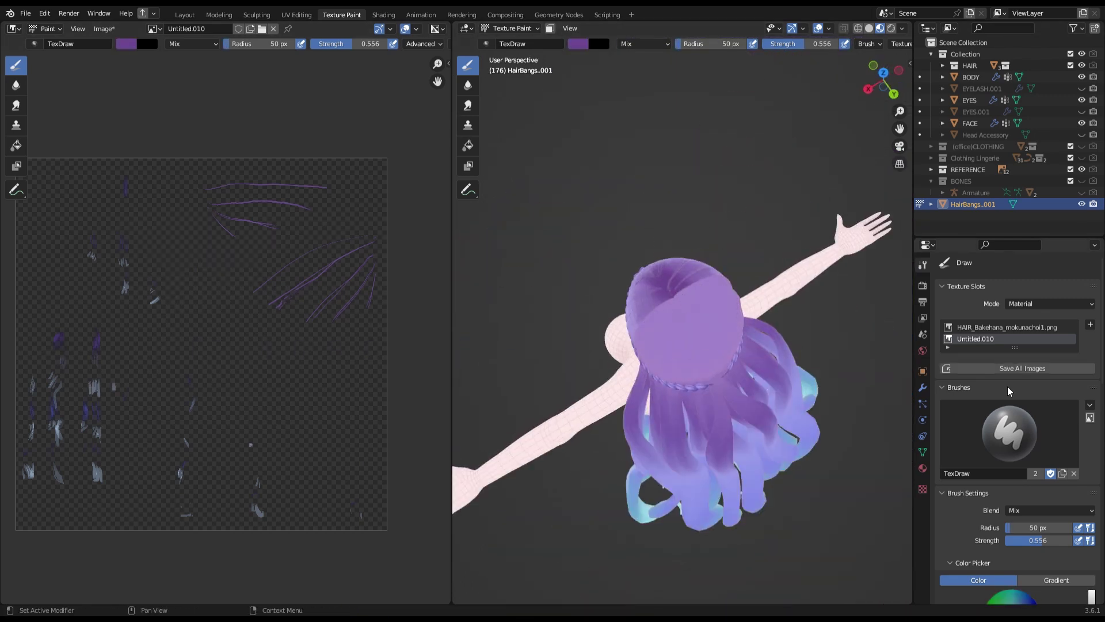
{"action": "scroll", "coordinate": [1007, 516], "scroll_direction": "down", "scroll_amount": 10}
{"action": "left_click", "coordinate": [957, 499]}
{"action": "left_click", "coordinate": [666, 370]}
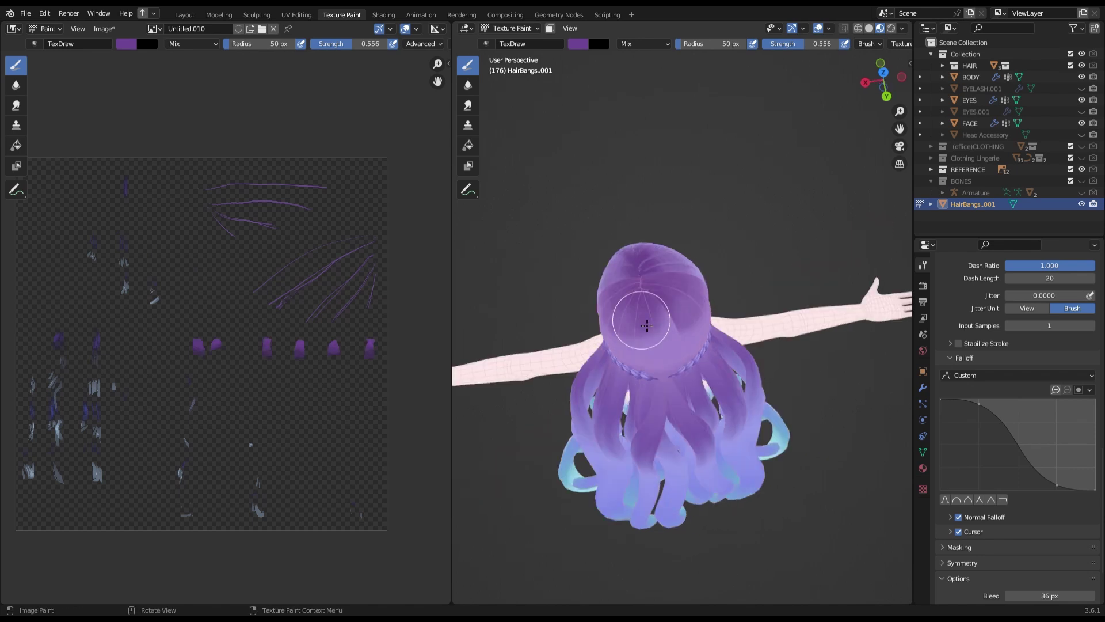
{"action": "mouse_move", "coordinate": [636, 320]}
{"action": "middle_mouse_down"}
{"action": "mouse_move", "coordinate": [661, 247]}
{"action": "mouse_move", "coordinate": [692, 288]}
{"action": "mouse_move", "coordinate": [582, 279]}
{"action": "mouse_move", "coordinate": [724, 313]}
{"action": "middle_mouse_up"}
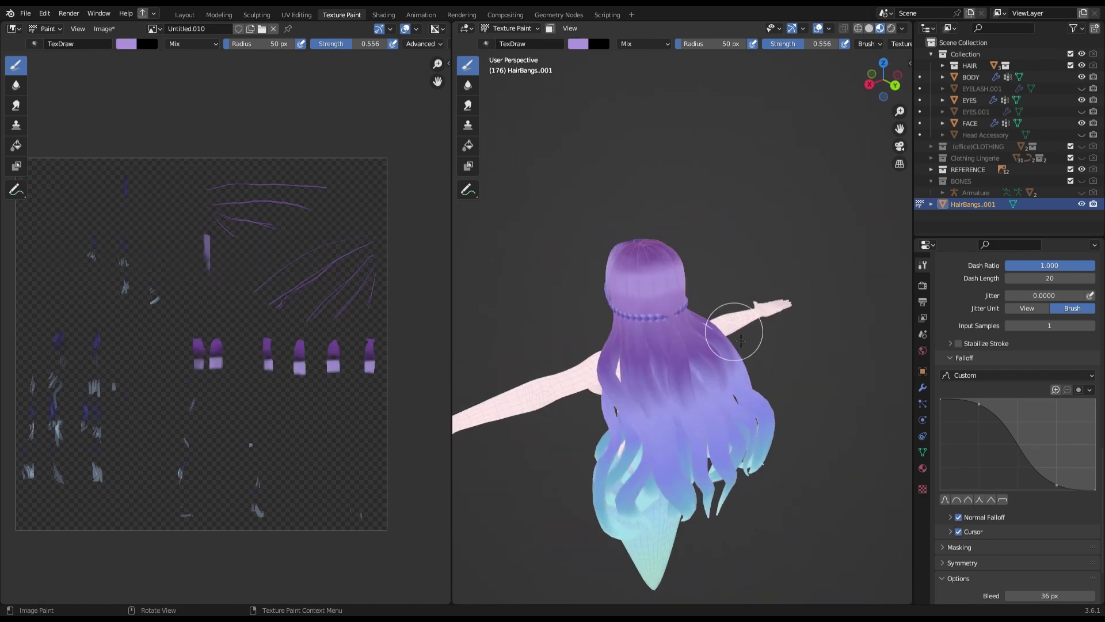
{"action": "key", "text": "alt+s"}
- Paint lilac strands along the back hair, save HAIR_TOP_Bakehana_mokunachoi1.png, and switch to Krita
{"action": "mouse_move", "coordinate": [467, 308]}
{"action": "middle_mouse_down"}
{"action": "mouse_move", "coordinate": [731, 361]}
{"action": "mouse_move", "coordinate": [646, 263]}
{"action": "middle_mouse_up"}
{"action": "left_click_drag", "start_coordinate": [646, 263], "coordinate": [629, 375]}
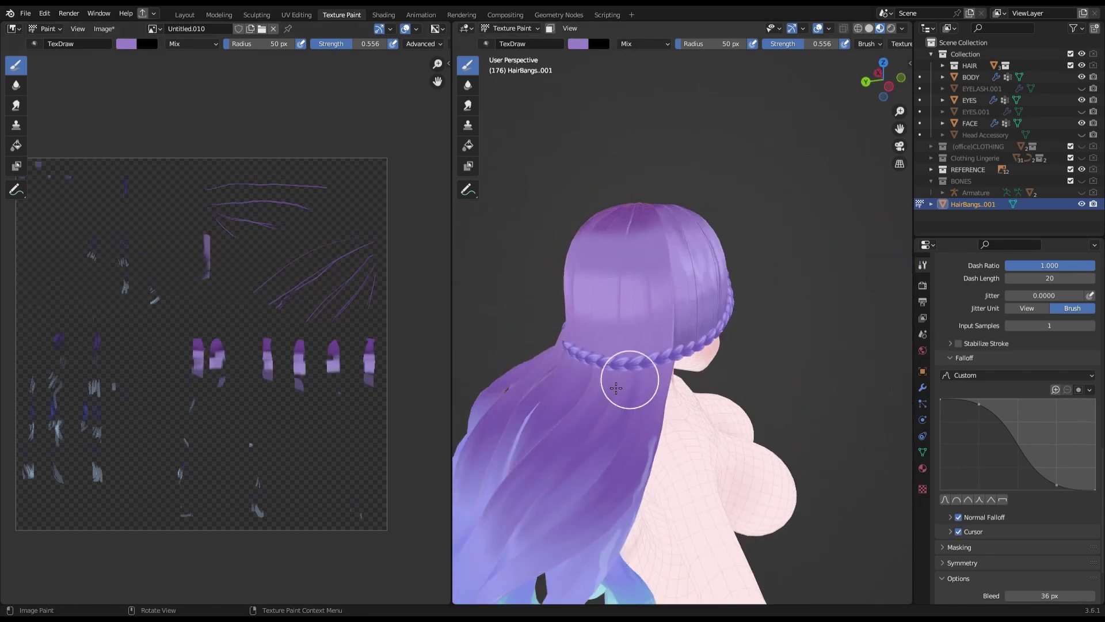
{"action": "mouse_move", "coordinate": [629, 375]}
{"action": "middle_mouse_down"}
{"action": "mouse_move", "coordinate": [662, 346]}
{"action": "mouse_move", "coordinate": [676, 369]}
{"action": "mouse_move", "coordinate": [760, 319]}
{"action": "mouse_move", "coordinate": [875, 78]}
{"action": "middle_mouse_up"}
{"action": "key", "text": "alt+s"}
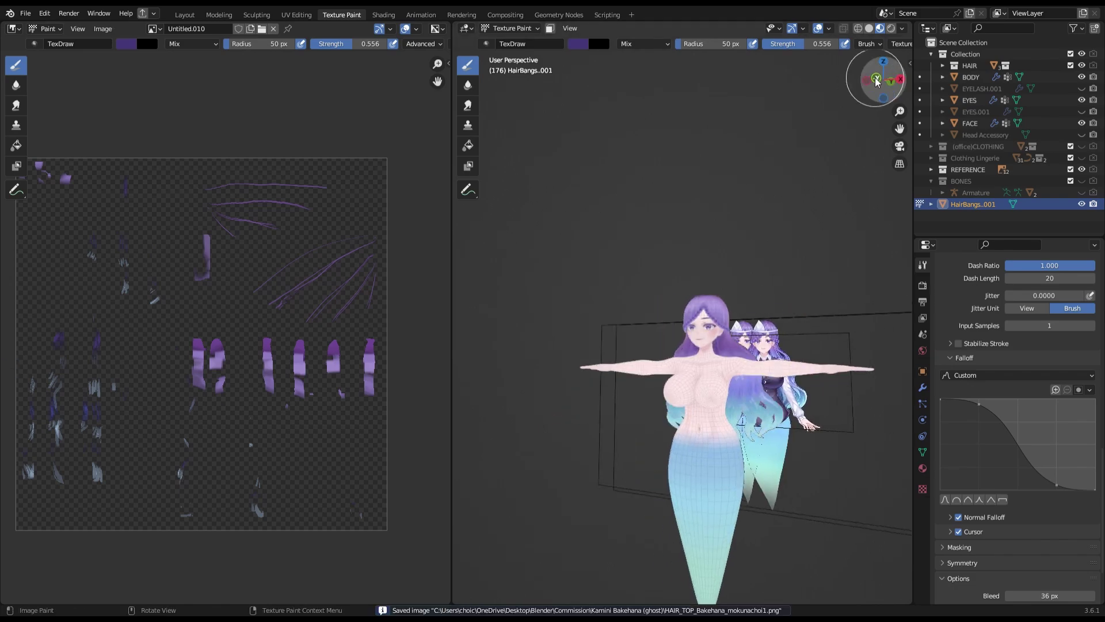
{"action": "key", "text": "alt+Tab"}
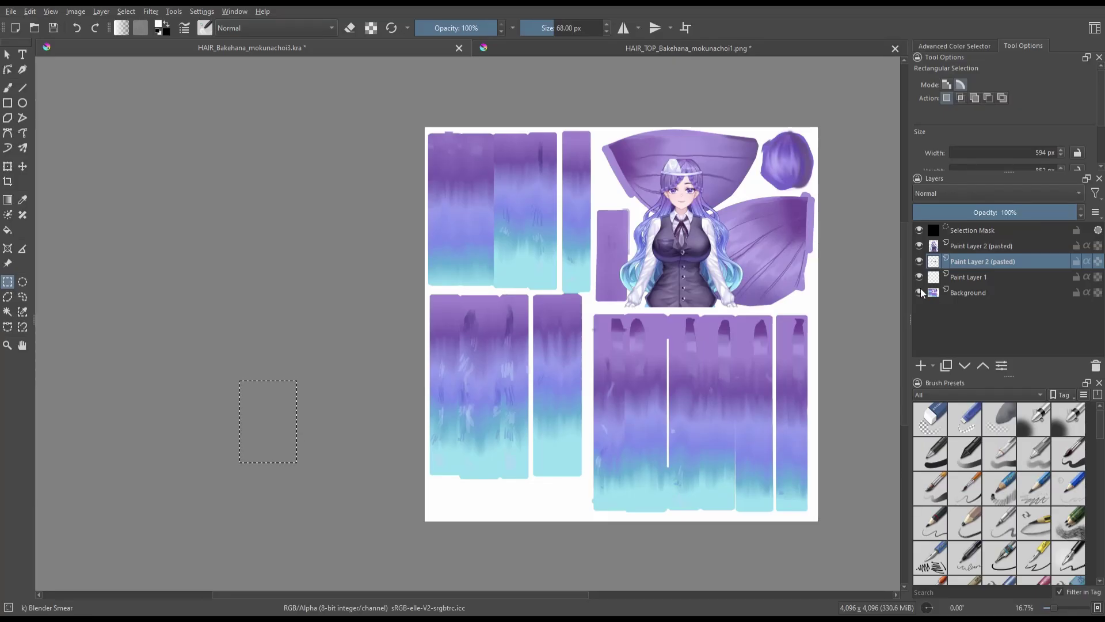
- Add a new paint layer and paint a dark purple band across the lower hair panel's top with Airbrush Soft
{"action": "key", "text": "plus"}
{"action": "left_click", "coordinate": [919, 366]}
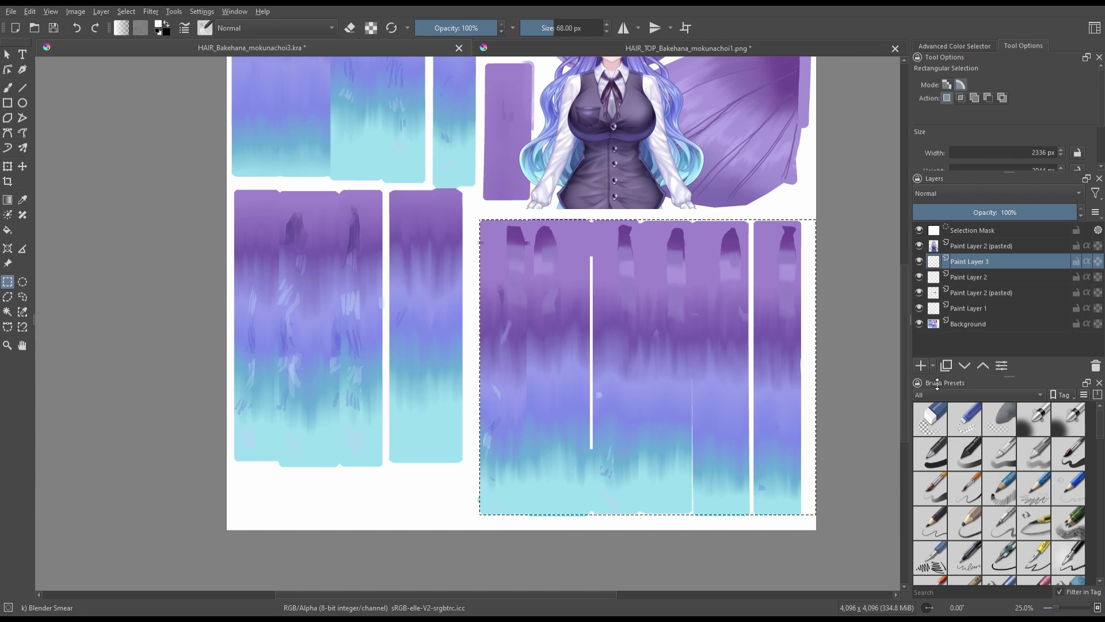
{"action": "left_click", "coordinate": [26, 90]}
{"action": "middle_click_drag", "start_coordinate": [789, 246], "coordinate": [713, 246]}
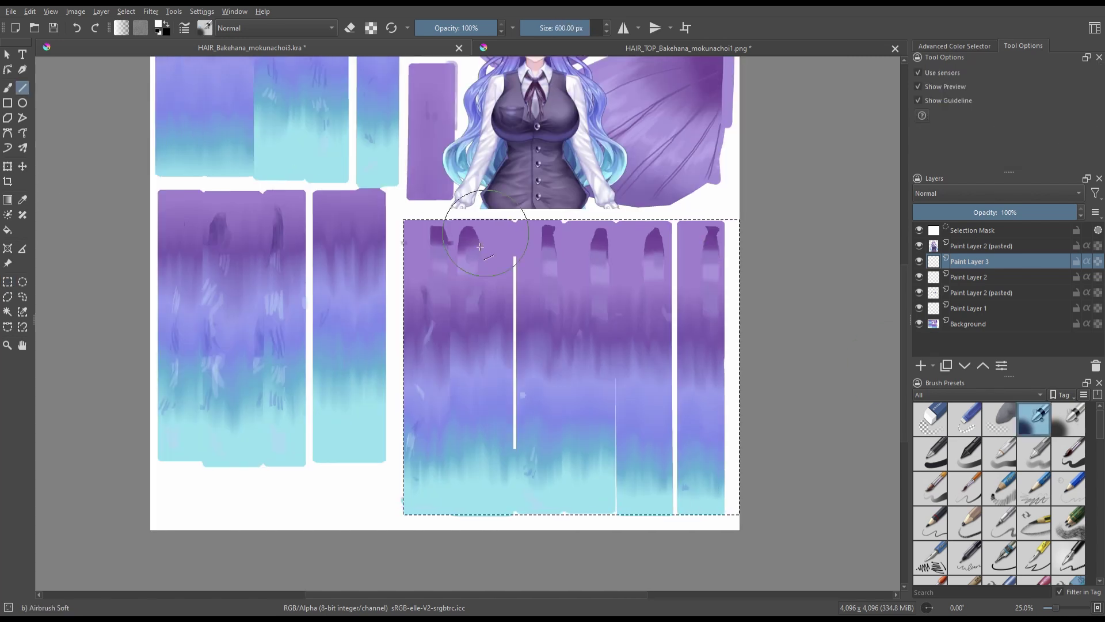
{"action": "key", "text": "b"}
{"action": "left_click", "coordinate": [443, 239], "text": "ctrl"}
{"action": "left_click_drag", "start_coordinate": [415, 242], "coordinate": [702, 234]}
- With a smaller brush, paint a lighter purple band below the top and a dark purple band across the middle
{"action": "left_click", "coordinate": [563, 288], "text": "ctrl"}
{"action": "key", "text": "bracketleft"}
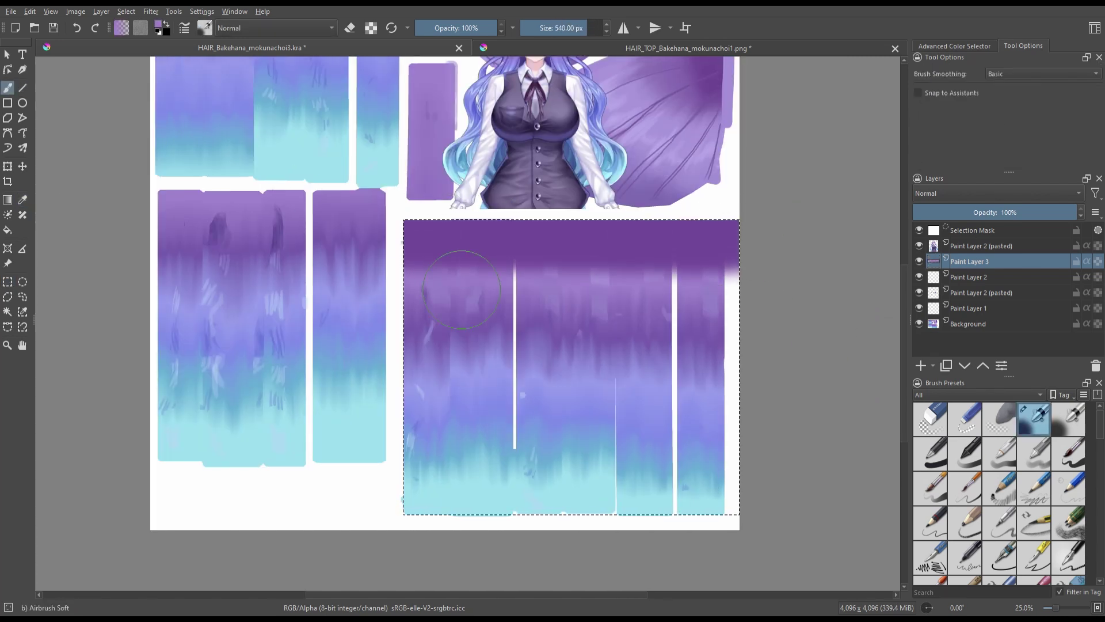
{"action": "left_click_drag", "start_coordinate": [461, 289], "coordinate": [719, 288]}
{"action": "key", "text": "bracketleft"}
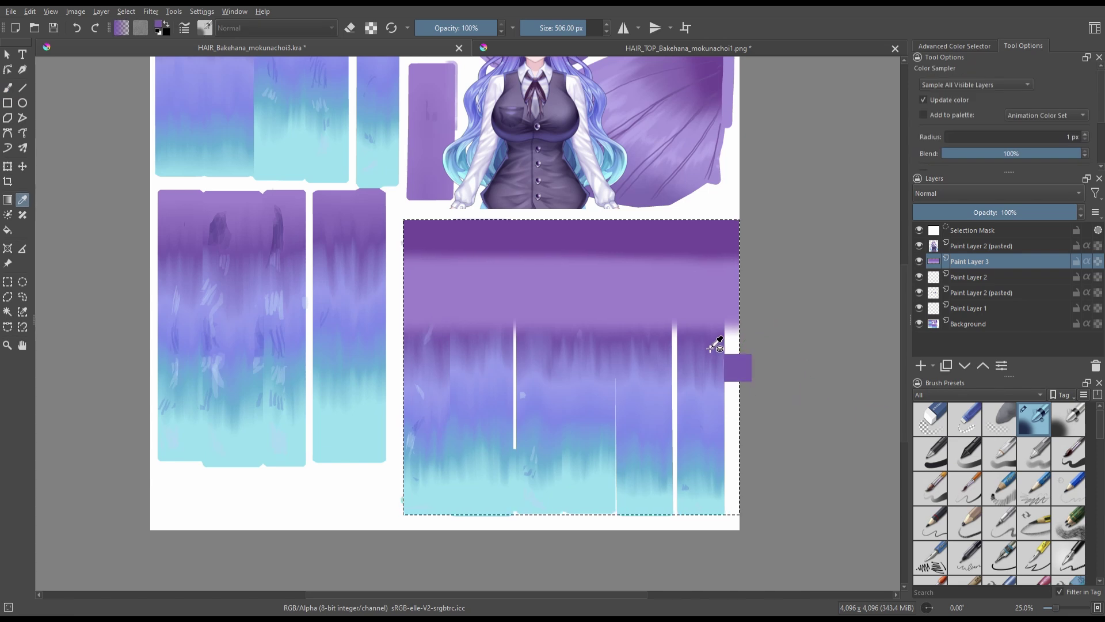
{"action": "left_click_drag", "start_coordinate": [715, 346], "coordinate": [414, 345]}
- Paint lavender, blue and solid cyan bands at the panel bottom, then reset the canvas rotation upright
{"action": "left_click", "coordinate": [646, 423], "text": "ctrl"}
{"action": "mouse_move", "coordinate": [713, 385]}
{"action": "left_mouse_down"}
{"action": "mouse_move", "coordinate": [735, 424]}
{"action": "mouse_move", "coordinate": [630, 454]}
{"action": "left_mouse_up"}
{"action": "left_click", "coordinate": [641, 461], "text": "ctrl"}
{"action": "left_click", "coordinate": [636, 517], "text": "ctrl"}
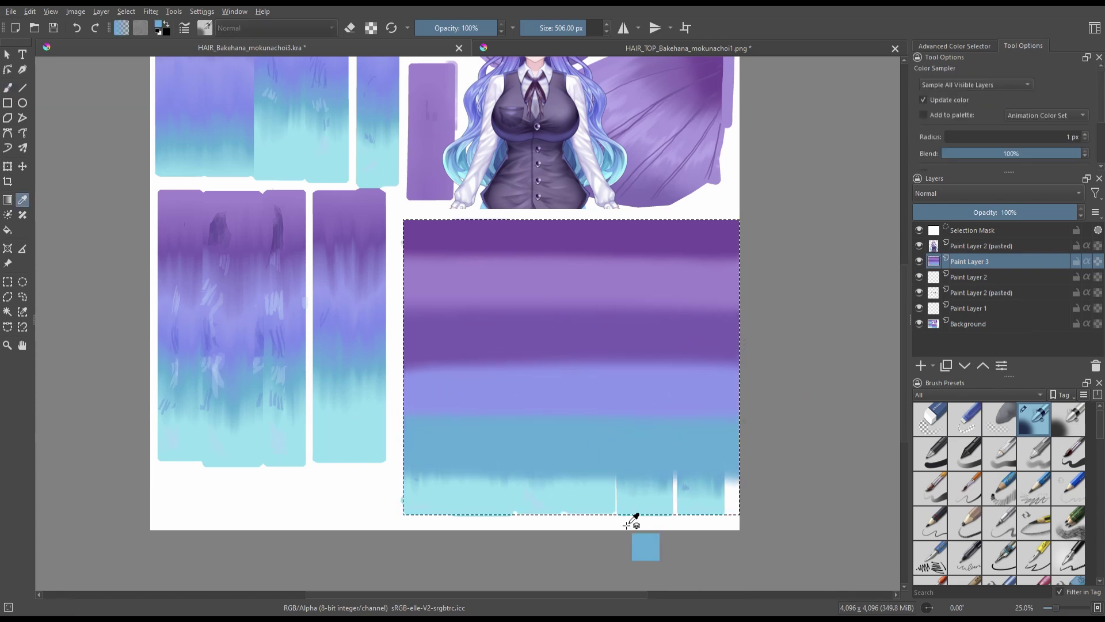
{"action": "left_click_drag", "start_coordinate": [468, 506], "coordinate": [765, 482]}
{"action": "middle_click_drag", "start_coordinate": [765, 481], "coordinate": [464, 381], "text": "shift"}
{"action": "key", "text": "5"}
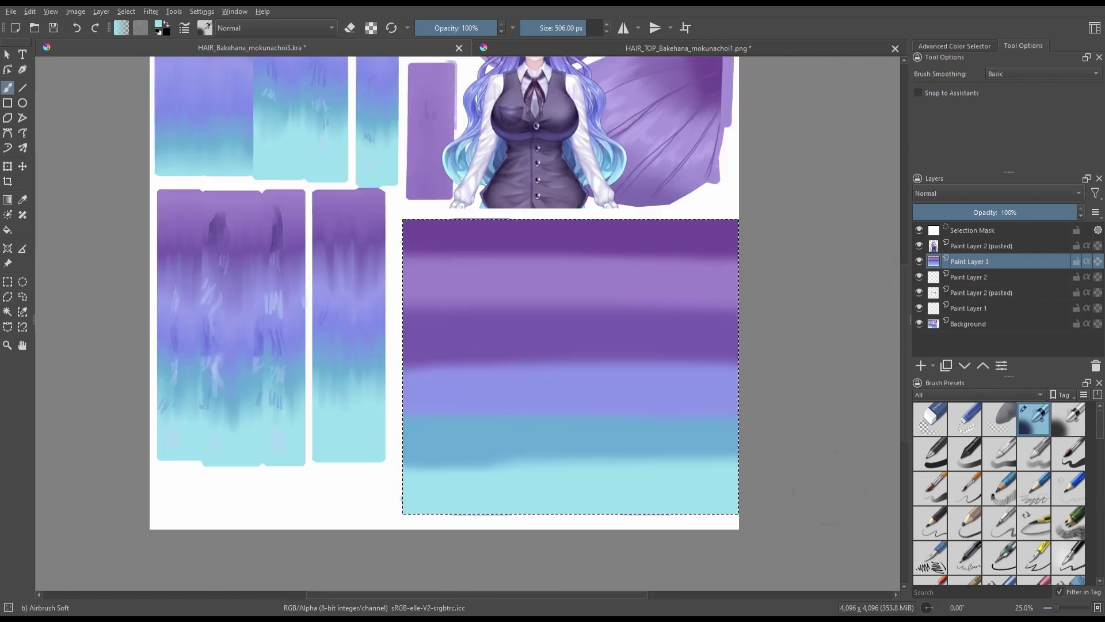
{"action": "scroll", "coordinate": [1030, 507], "scroll_direction": "down", "scroll_amount": 2}
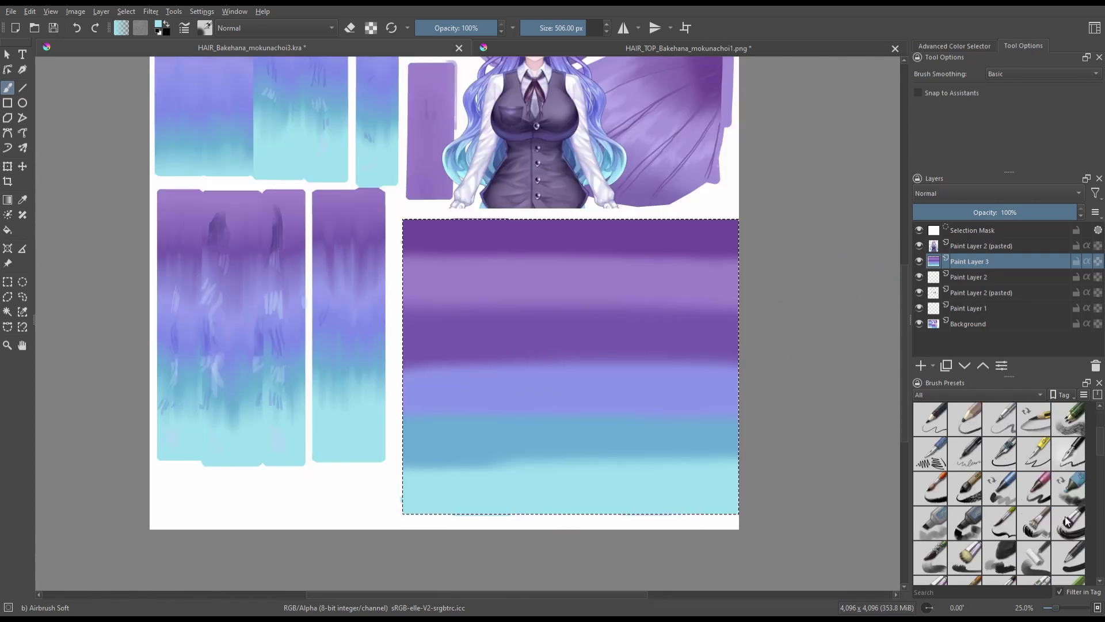
{"action": "scroll", "coordinate": [1041, 533], "scroll_direction": "down", "scroll_amount": 3}
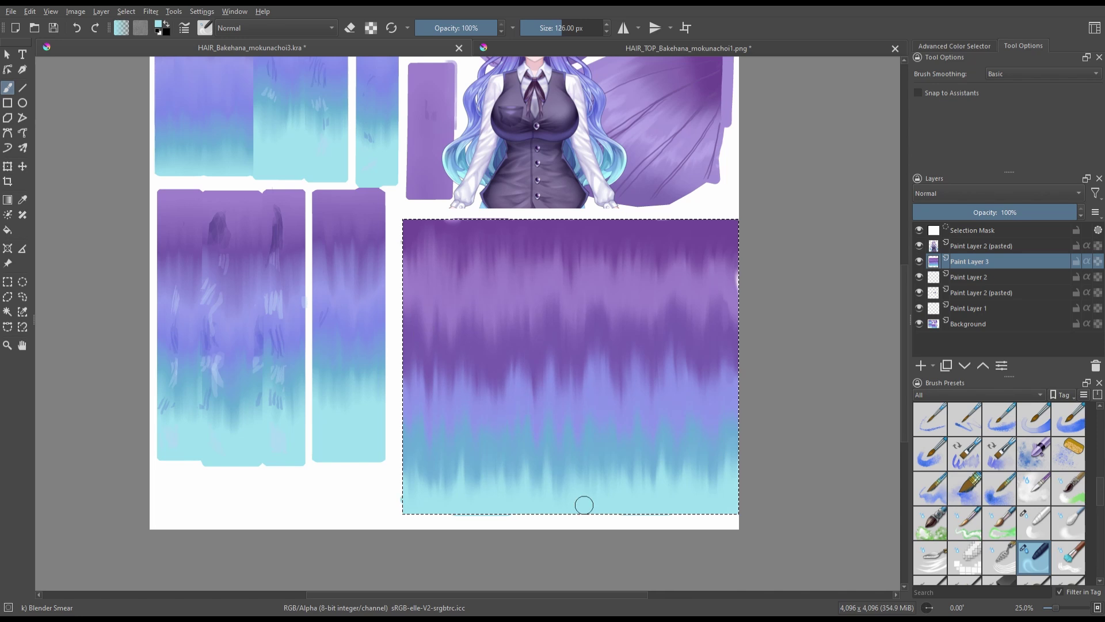
- Back in Blender, separate the linked hair strands into their own object and save the file
{"action": "key", "text": "alt+Tab"}
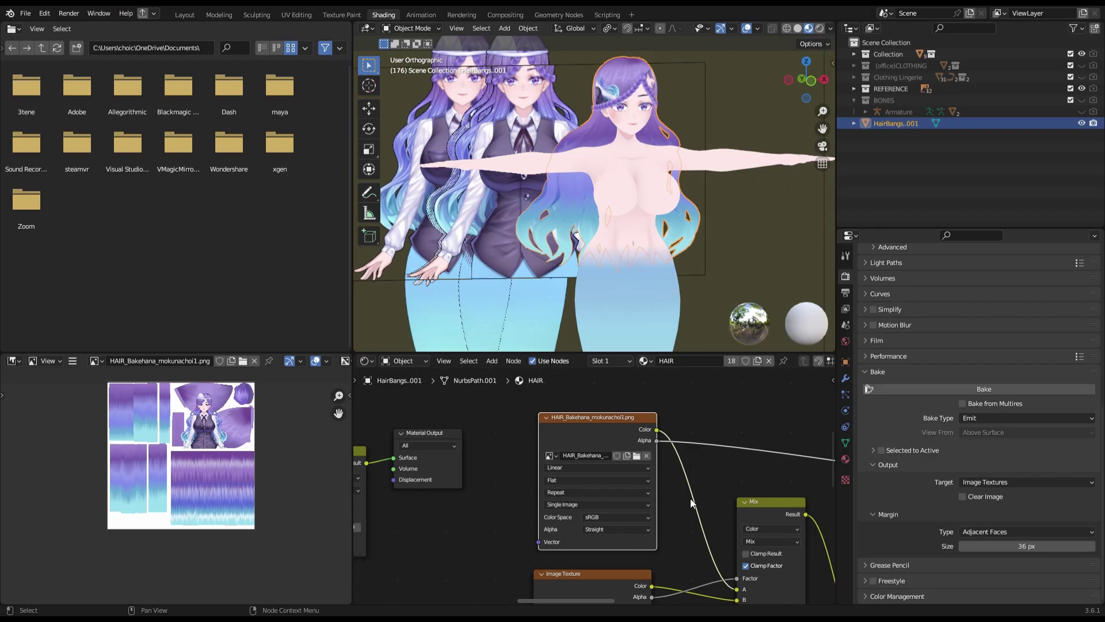
{"action": "mouse_move", "coordinate": [670, 265]}
{"action": "middle_mouse_down"}
{"action": "mouse_move", "coordinate": [761, 253]}
{"action": "mouse_move", "coordinate": [692, 232]}
{"action": "mouse_move", "coordinate": [561, 252]}
{"action": "mouse_move", "coordinate": [583, 265]}
{"action": "mouse_move", "coordinate": [668, 162]}
{"action": "mouse_move", "coordinate": [604, 230]}
{"action": "mouse_move", "coordinate": [576, 242]}
{"action": "middle_mouse_up"}
{"action": "key", "text": "Tab"}
{"action": "key", "text": "l"}
{"action": "scroll", "coordinate": [633, 201], "scroll_direction": "up", "scroll_amount": 3}
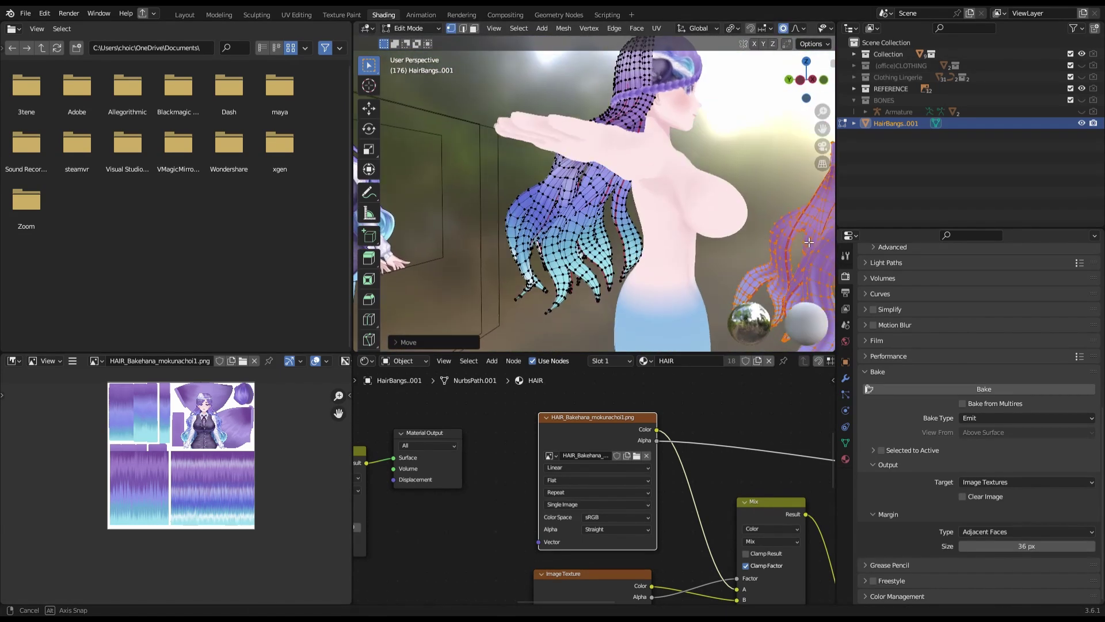
{"action": "right_click", "coordinate": [552, 201]}
{"action": "left_click", "coordinate": [690, 477]}
{"action": "mouse_move", "coordinate": [691, 476]}
{"action": "middle_mouse_down"}
{"action": "mouse_move", "coordinate": [620, 237]}
{"action": "mouse_move", "coordinate": [692, 221]}
{"action": "middle_mouse_up"}
{"action": "key", "text": "Tab"}
{"action": "key", "text": "ctrl+s"}
- Give the new hair object a Mirror modifier, then split more strands off HairBangs..001
{"action": "left_click", "coordinate": [845, 378]}
{"action": "left_click", "coordinate": [879, 274]}
{"action": "scroll", "coordinate": [662, 202], "scroll_direction": "up", "scroll_amount": 3}
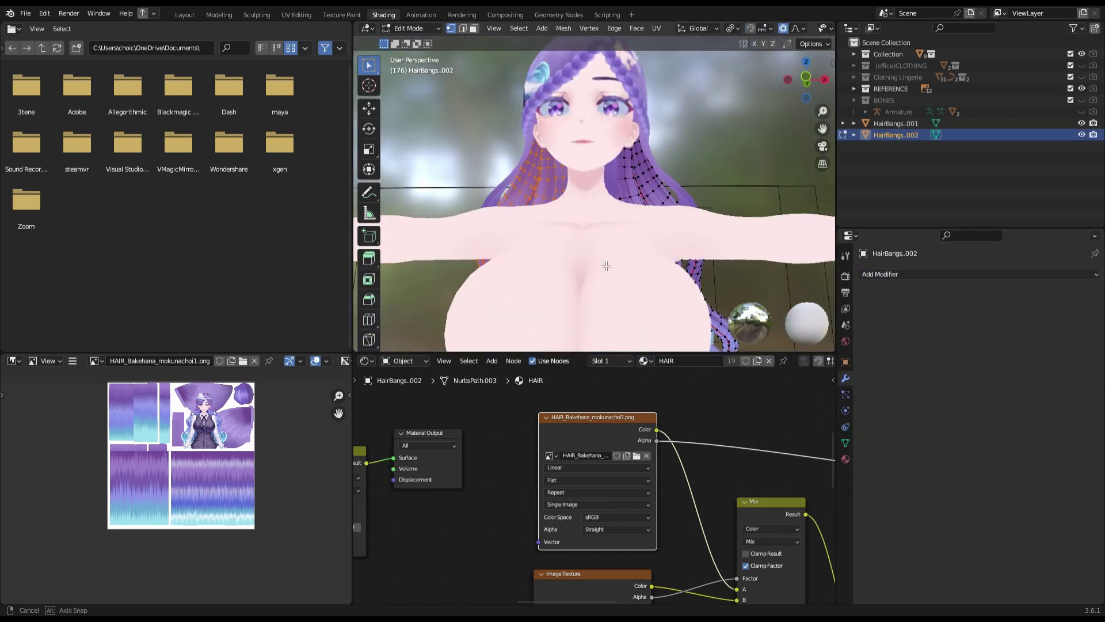
{"action": "left_click", "coordinate": [616, 174]}
{"action": "key", "text": "p"}
{"action": "left_click", "coordinate": [682, 180]}
{"action": "key", "text": "Tab"}
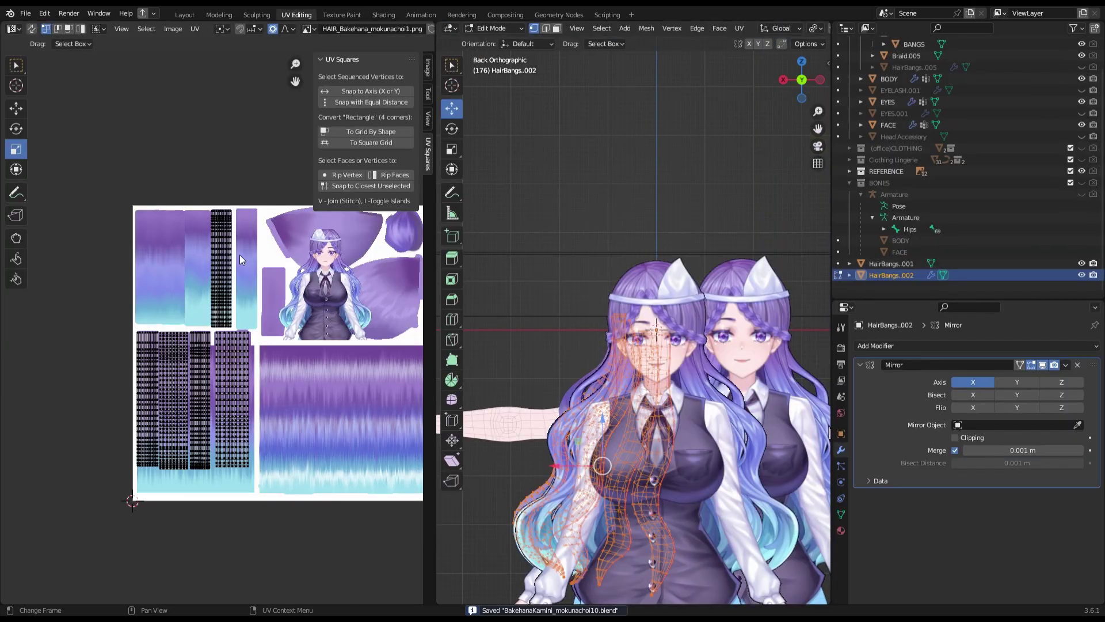
- Move and scale the selected hair UVs onto the gradient, checking the model from the front
{"action": "scroll", "coordinate": [239, 255], "scroll_direction": "up", "scroll_amount": 2}
{"action": "key", "text": "g"}
{"action": "left_click", "coordinate": [282, 441]}
{"action": "scroll", "coordinate": [282, 441], "scroll_direction": "down", "scroll_amount": 2}
{"action": "left_click", "coordinate": [16, 108]}
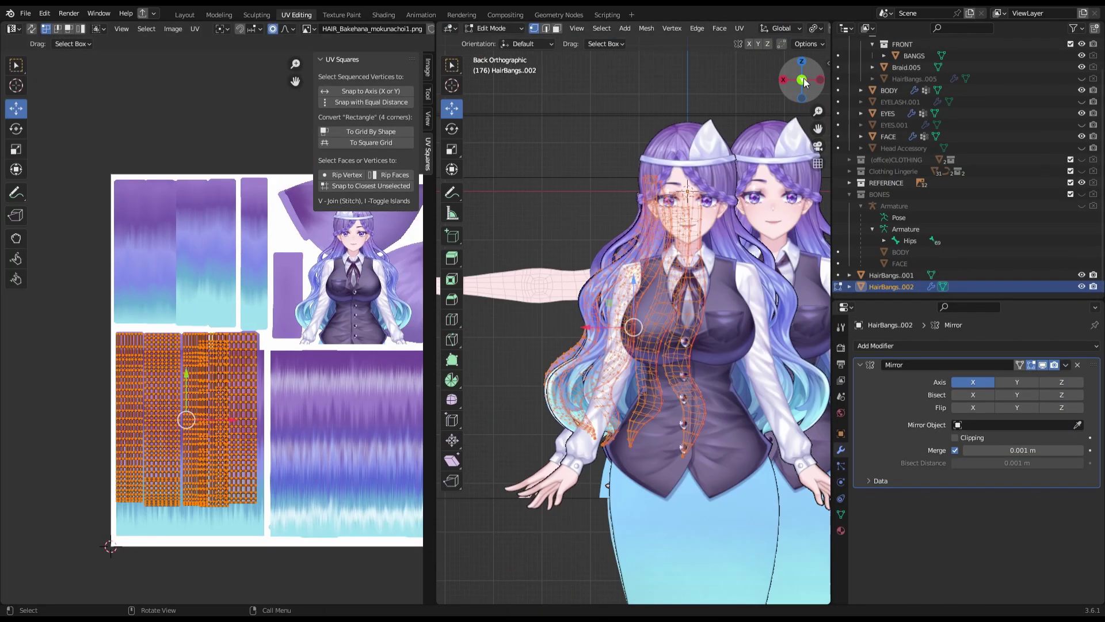
{"action": "key", "text": "KP_1"}
{"action": "scroll", "coordinate": [633, 29], "scroll_direction": "down", "scroll_amount": 3}
- Hide overlays, then box-select the top UV rows and move them onto the gradient with proportional editing
{"action": "left_click", "coordinate": [769, 28]}
{"action": "key", "text": "g"}
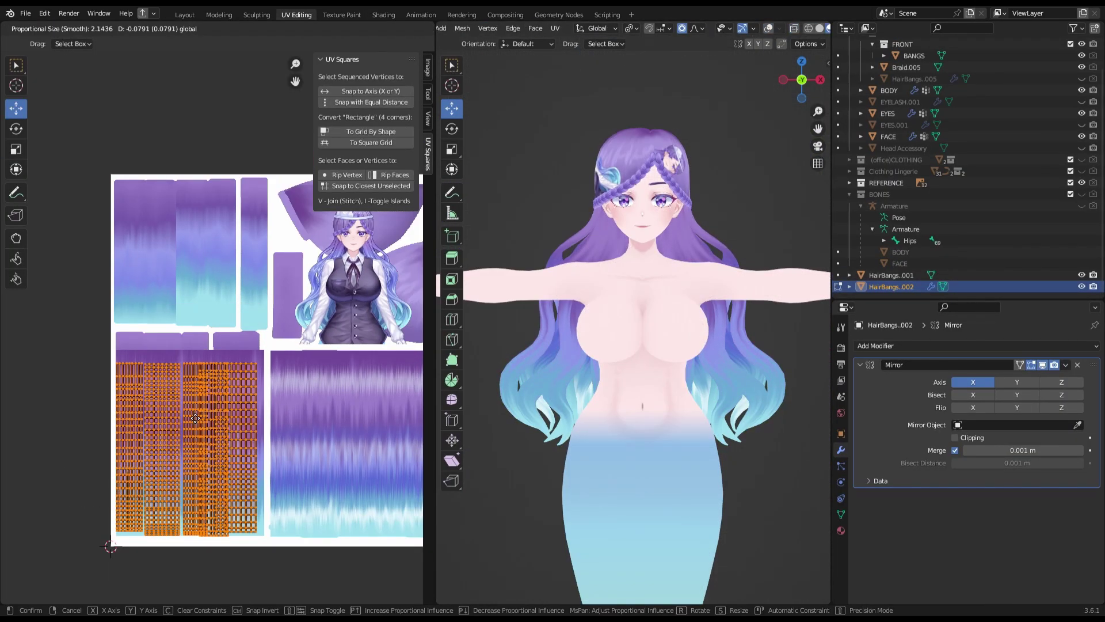
{"action": "left_click_drag", "start_coordinate": [296, 378], "coordinate": [296, 354]}
{"action": "key", "text": "g"}
{"action": "key", "text": "Escape"}
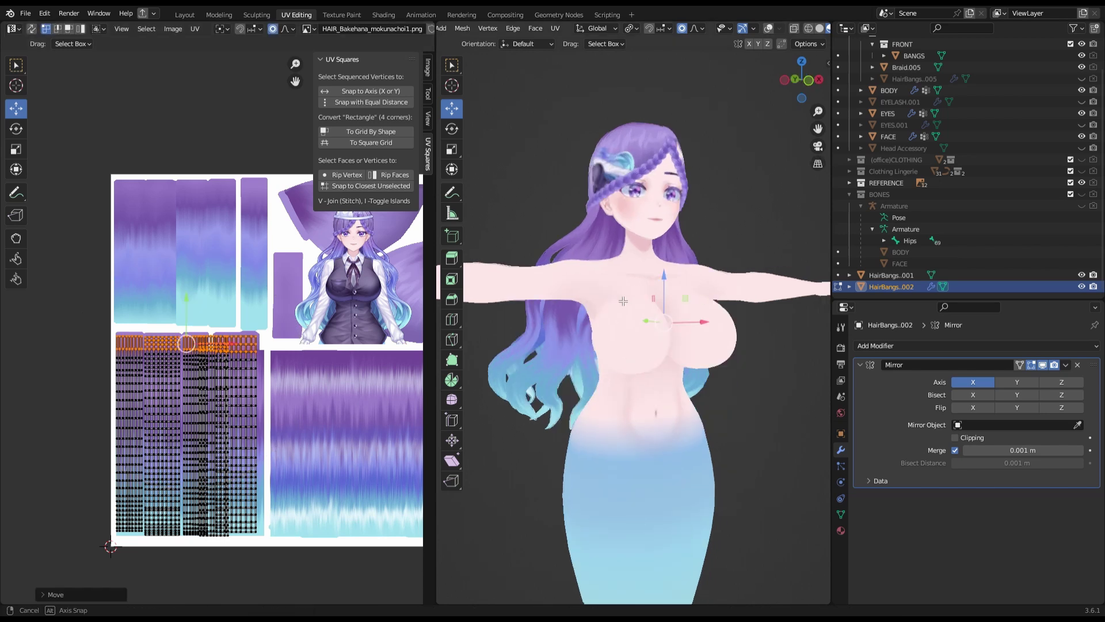
{"action": "mouse_move", "coordinate": [633, 288]}
{"action": "middle_mouse_down"}
{"action": "mouse_move", "coordinate": [719, 288]}
{"action": "mouse_move", "coordinate": [678, 292]}
{"action": "mouse_move", "coordinate": [682, 392]}
{"action": "middle_mouse_up"}
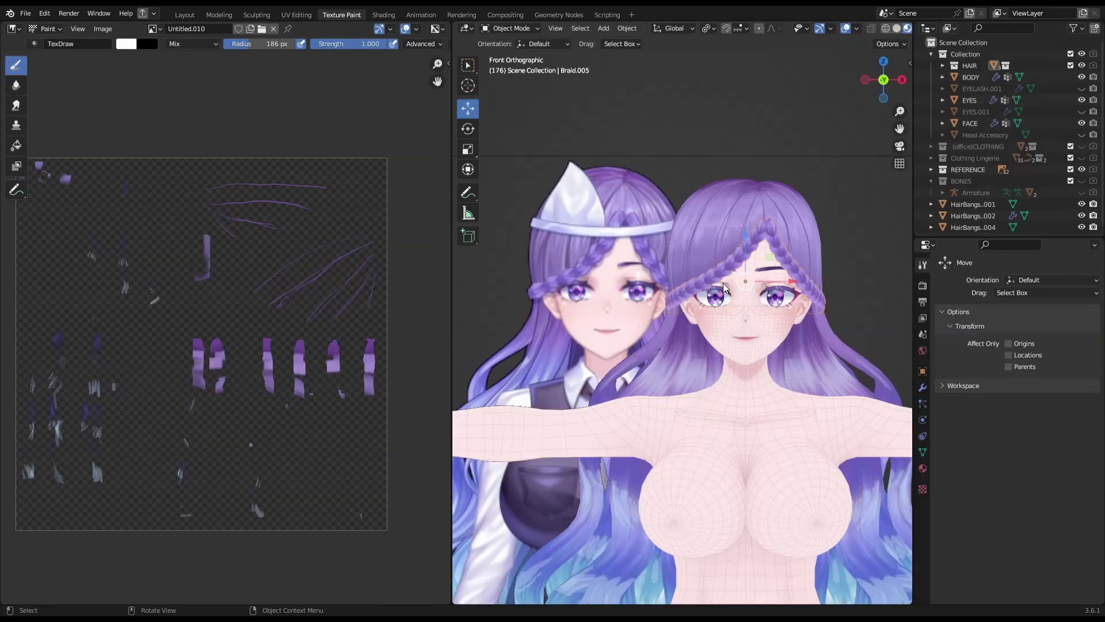
{"action": "scroll", "coordinate": [724, 287], "scroll_direction": "down", "scroll_amount": 5}
- Show and select the office outfit, view its material, and unwrap its UVs
{"action": "left_click", "coordinate": [1081, 146]}
{"action": "left_click", "coordinate": [708, 415]}
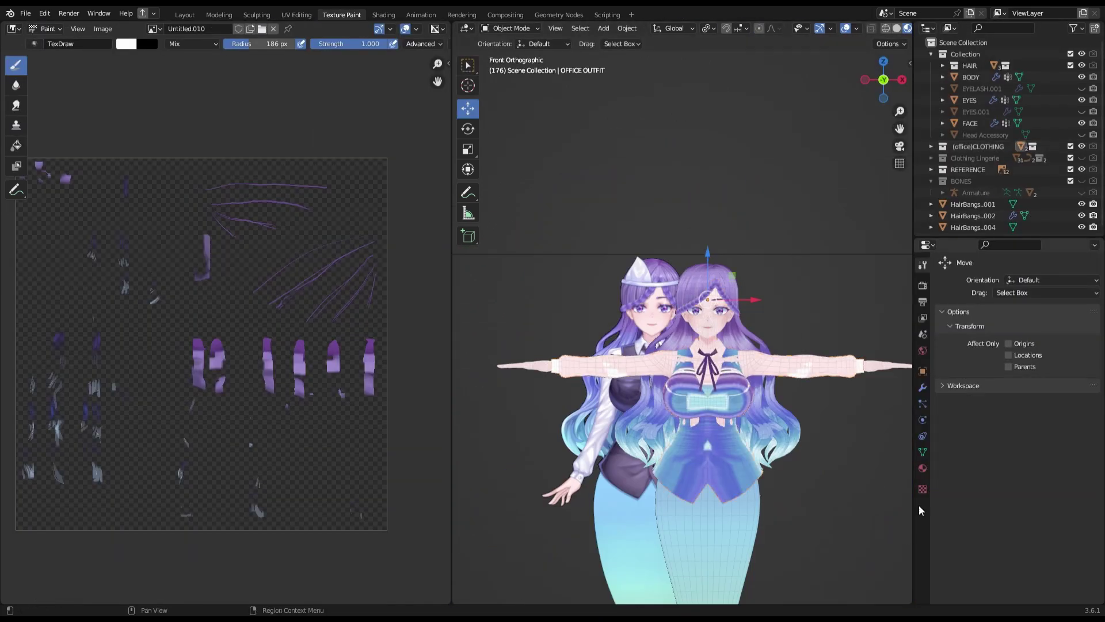
{"action": "left_click", "coordinate": [922, 468]}
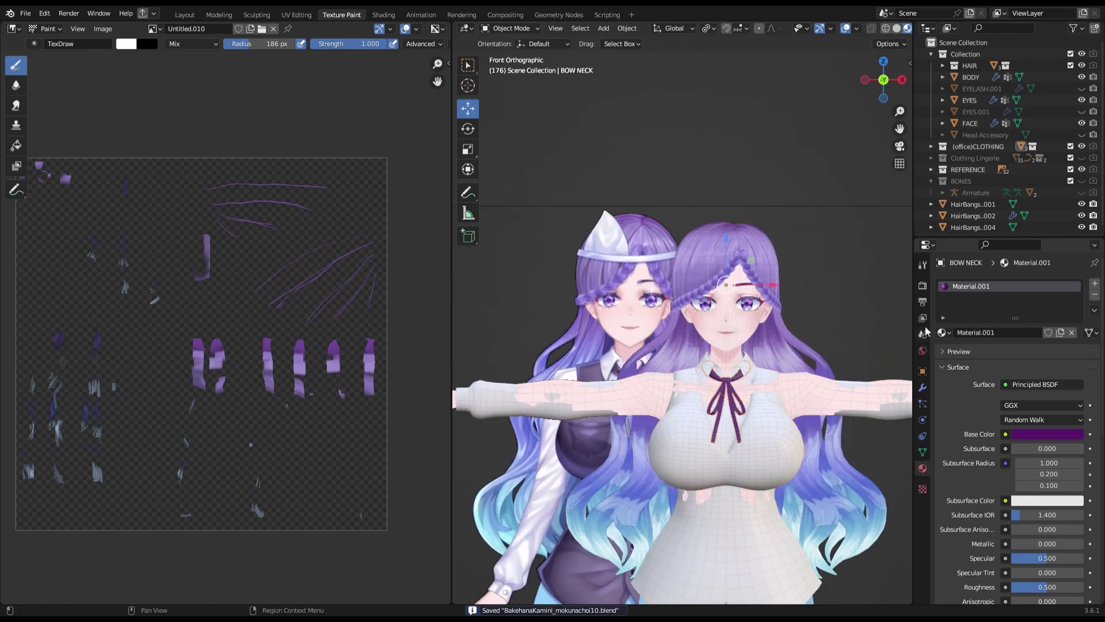
{"action": "key", "text": "Tab"}
{"action": "scroll", "coordinate": [823, 330], "scroll_direction": "up", "scroll_amount": 3}
{"action": "key", "text": "u"}
{"action": "left_click", "coordinate": [823, 329]}
{"action": "key", "text": "Tab"}
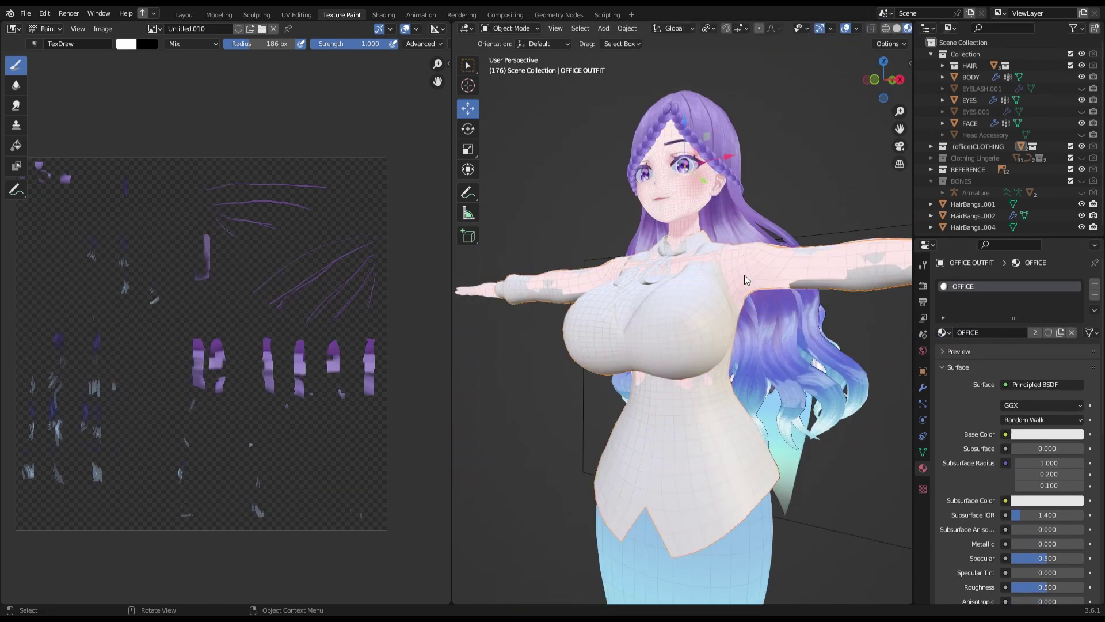
- In the BODY mesh, scale the chest vertices to about half size with proportional editing
{"action": "left_click", "coordinate": [971, 76]}
{"action": "left_click", "coordinate": [922, 452]}
{"action": "key", "text": "Tab"}
{"action": "key", "text": "alt+a"}
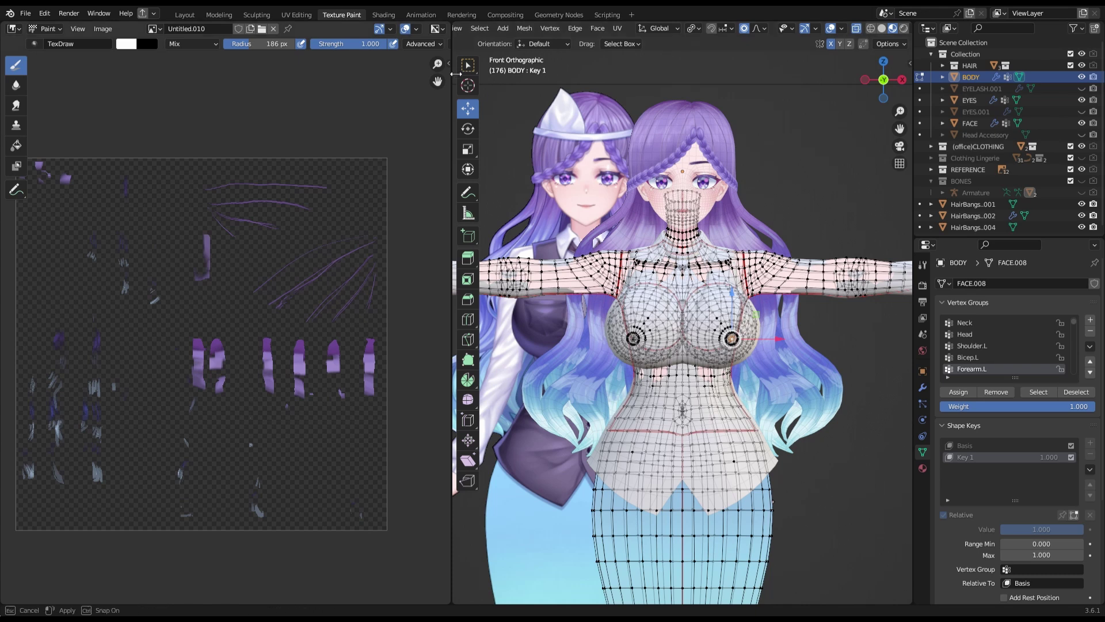
{"action": "left_click_drag", "start_coordinate": [455, 74], "coordinate": [275, 74]}
{"action": "left_click", "coordinate": [670, 28]}
{"action": "key", "text": "g"}
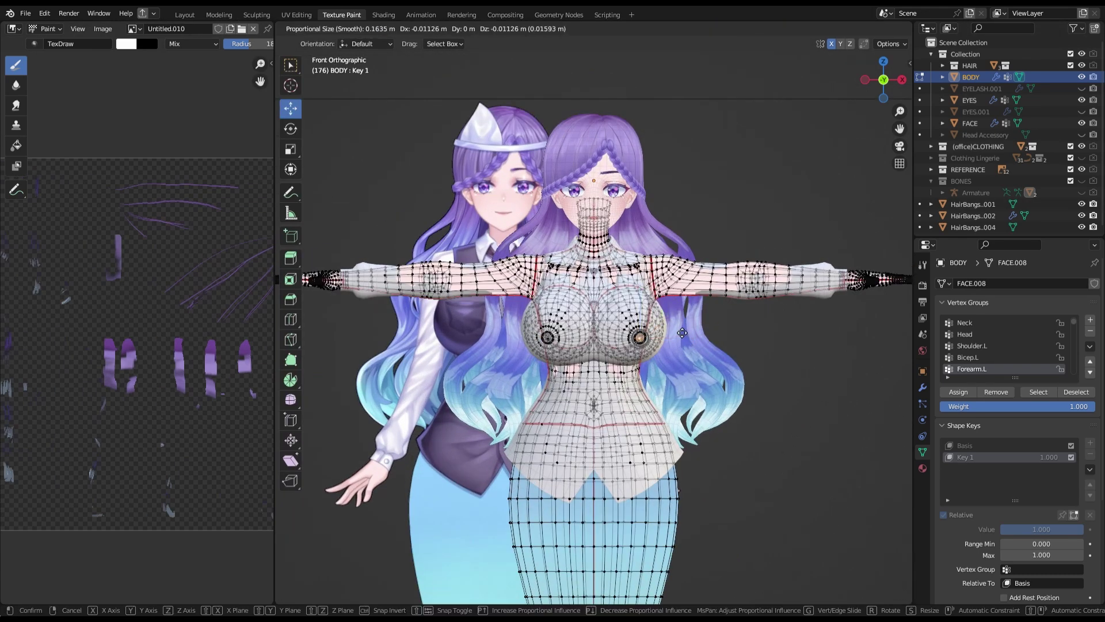
{"action": "key", "text": "s"}
{"action": "left_click", "coordinate": [661, 334]}
{"action": "middle_click_drag", "start_coordinate": [661, 334], "coordinate": [727, 264]}
{"action": "key", "text": "KP_1"}
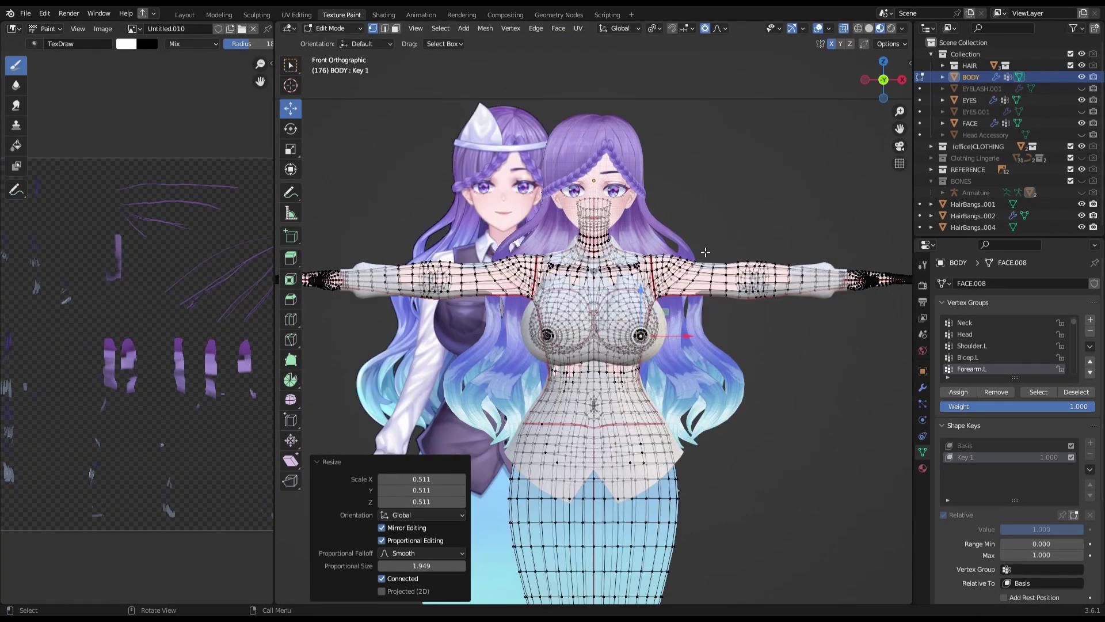
- Thin the body's right arm, save, and inspect the body briefly in Sculpt Mode
{"action": "left_click_drag", "start_coordinate": [705, 252], "coordinate": [827, 305]}
{"action": "key", "text": "ctrl+z"}
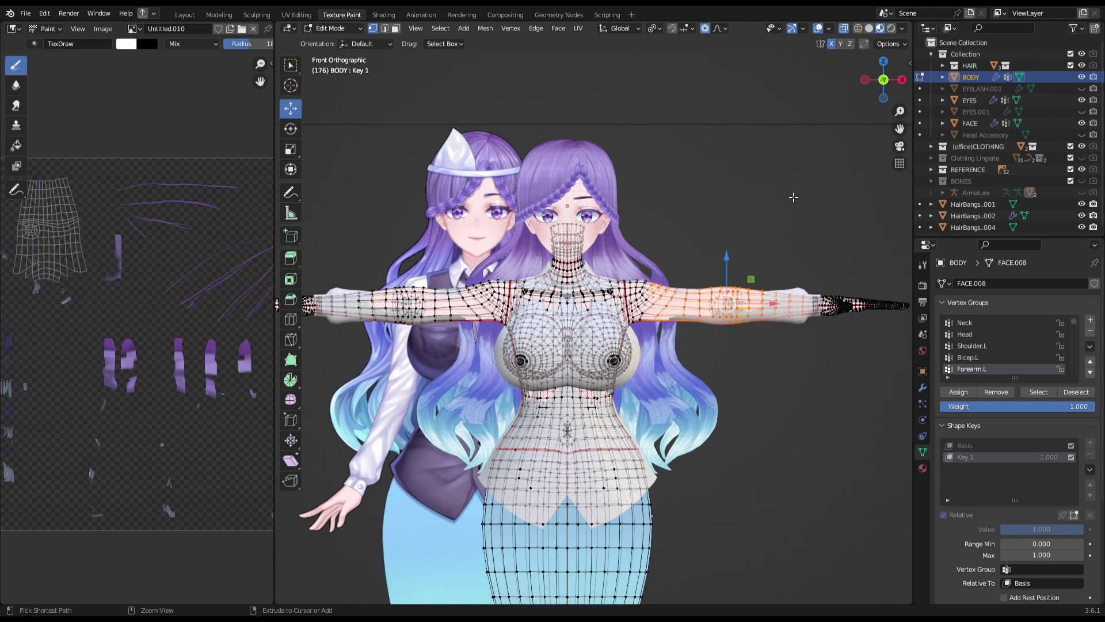
{"action": "key", "text": "ctrl+s"}
{"action": "left_click", "coordinate": [772, 131]}
{"action": "left_click", "coordinate": [323, 28]}
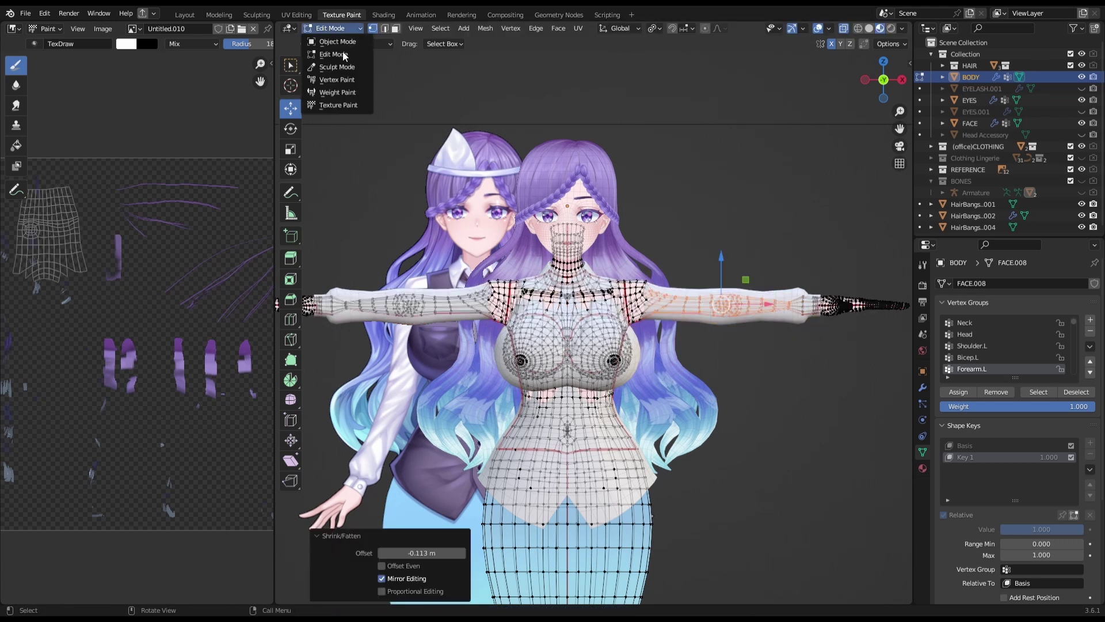
{"action": "left_click", "coordinate": [334, 69]}
{"action": "scroll", "coordinate": [670, 300], "scroll_direction": "up", "scroll_amount": 4}
{"action": "mouse_move", "coordinate": [670, 300]}
{"action": "middle_mouse_down"}
{"action": "mouse_move", "coordinate": [556, 306]}
{"action": "mouse_move", "coordinate": [540, 446]}
{"action": "mouse_move", "coordinate": [617, 309]}
{"action": "middle_mouse_up"}
{"action": "key", "text": "KP_1"}
{"action": "scroll", "coordinate": [523, 370], "scroll_direction": "down", "scroll_amount": 3}
{"action": "key", "text": "ctrl+Tab"}
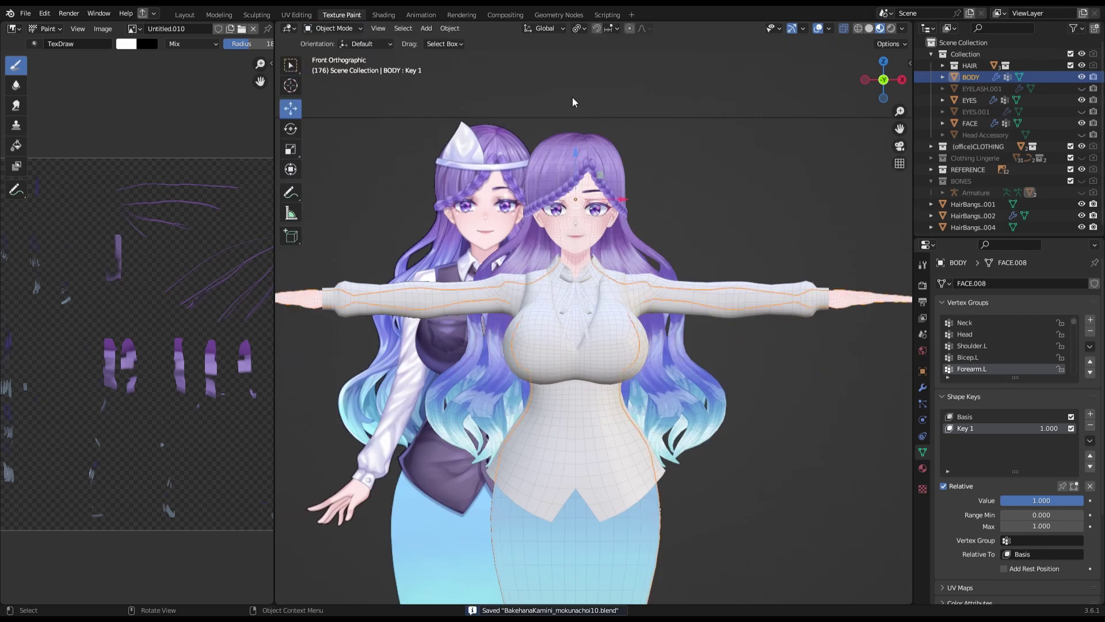
- Select the office outfit in Edit Mode and unwrap the selected outfit area
{"action": "left_click", "coordinate": [633, 345]}
{"action": "key", "text": "Tab"}
{"action": "mouse_move", "coordinate": [633, 345]}
{"action": "middle_mouse_down"}
{"action": "mouse_move", "coordinate": [610, 323]}
{"action": "mouse_move", "coordinate": [652, 334]}
{"action": "mouse_move", "coordinate": [692, 324]}
{"action": "mouse_move", "coordinate": [665, 128]}
{"action": "mouse_move", "coordinate": [608, 268]}
{"action": "middle_mouse_up"}
{"action": "scroll", "coordinate": [607, 331], "scroll_direction": "up", "scroll_amount": 4}
{"action": "key", "text": "u"}
{"action": "left_click", "coordinate": [652, 334]}
{"action": "scroll", "coordinate": [652, 334], "scroll_direction": "down", "scroll_amount": 4}
{"action": "scroll", "coordinate": [652, 334], "scroll_direction": "up", "scroll_amount": 5}
{"action": "key", "text": "alt+a"}
{"action": "key", "text": "ctrl+z"}
- Select the outfit faces around the collar, hiding and revealing them to check
{"action": "key", "text": "shift+l"}
{"action": "key", "text": "3"}
{"action": "key", "text": "h"}
{"action": "key", "text": "ctrl+z"}
{"action": "scroll", "coordinate": [609, 268], "scroll_direction": "down", "scroll_amount": 5}
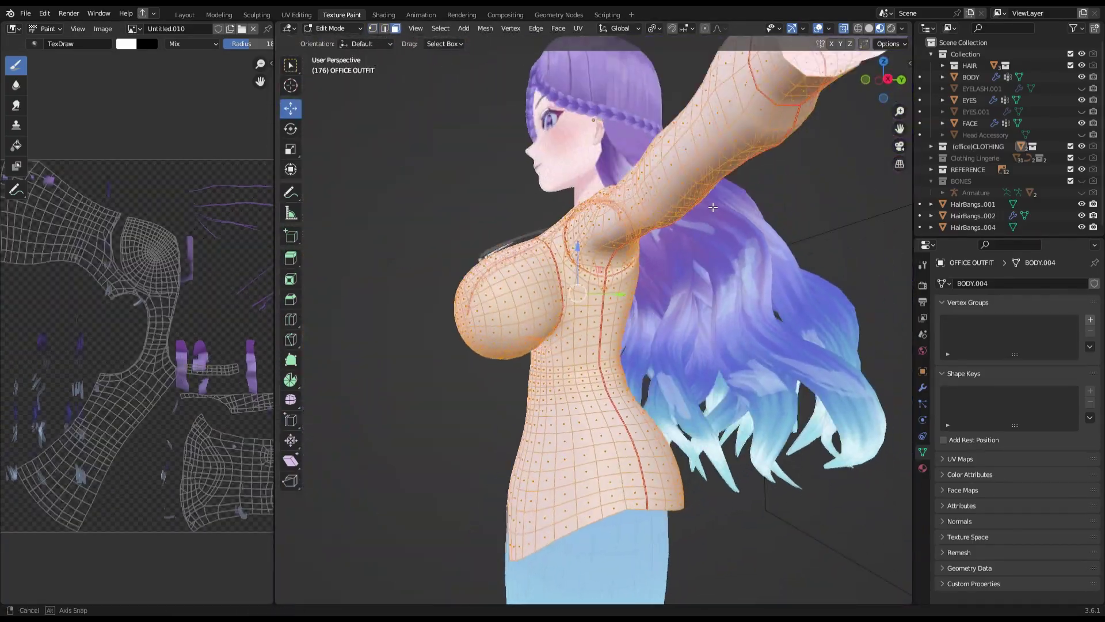
{"action": "scroll", "coordinate": [615, 311], "scroll_direction": "up", "scroll_amount": 8}
- Mark the armpit edges as a seam and unwrap the whole outfit with the new seams
{"action": "mouse_move", "coordinate": [616, 311]}
{"action": "middle_mouse_down"}
{"action": "mouse_move", "coordinate": [627, 370]}
{"action": "mouse_move", "coordinate": [681, 269]}
{"action": "middle_mouse_up"}
{"action": "key", "text": "2"}
{"action": "key", "text": "u"}
{"action": "key", "text": "Escape"}
{"action": "key", "text": "a"}
{"action": "key", "text": "u"}
{"action": "key", "text": "Return"}
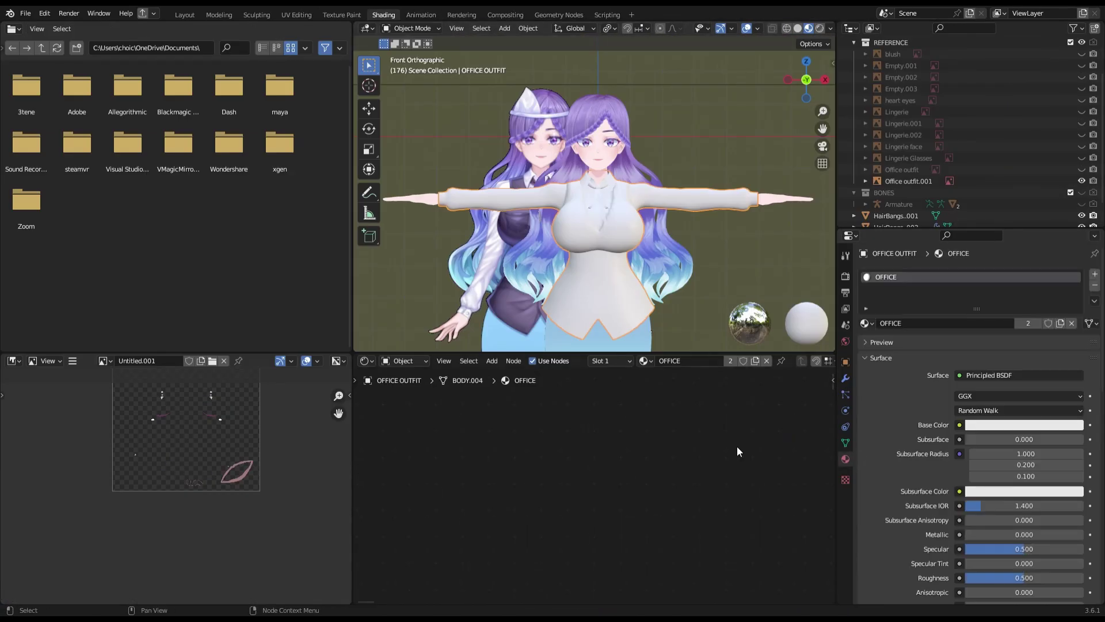
- Paste the copied texture nodes into the OFFICE material in the Shader Editor
{"action": "key", "text": "ctrl+c"}
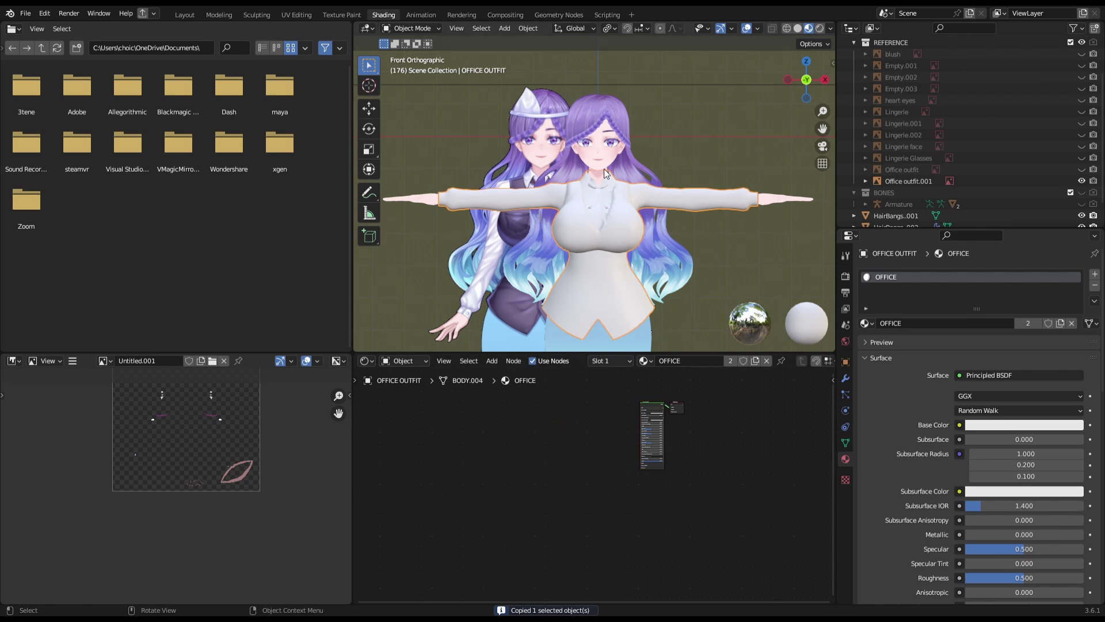
{"action": "scroll", "coordinate": [651, 438], "scroll_direction": "up", "scroll_amount": 8}
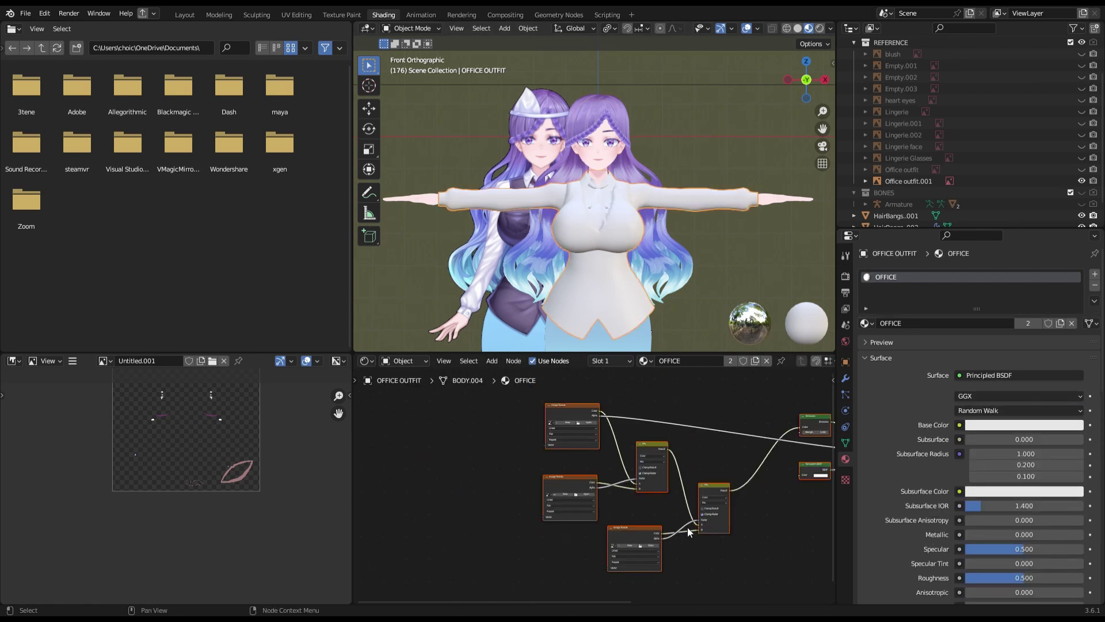
{"action": "key", "text": "g"}
{"action": "scroll", "coordinate": [648, 162], "scroll_direction": "up", "scroll_amount": 4}
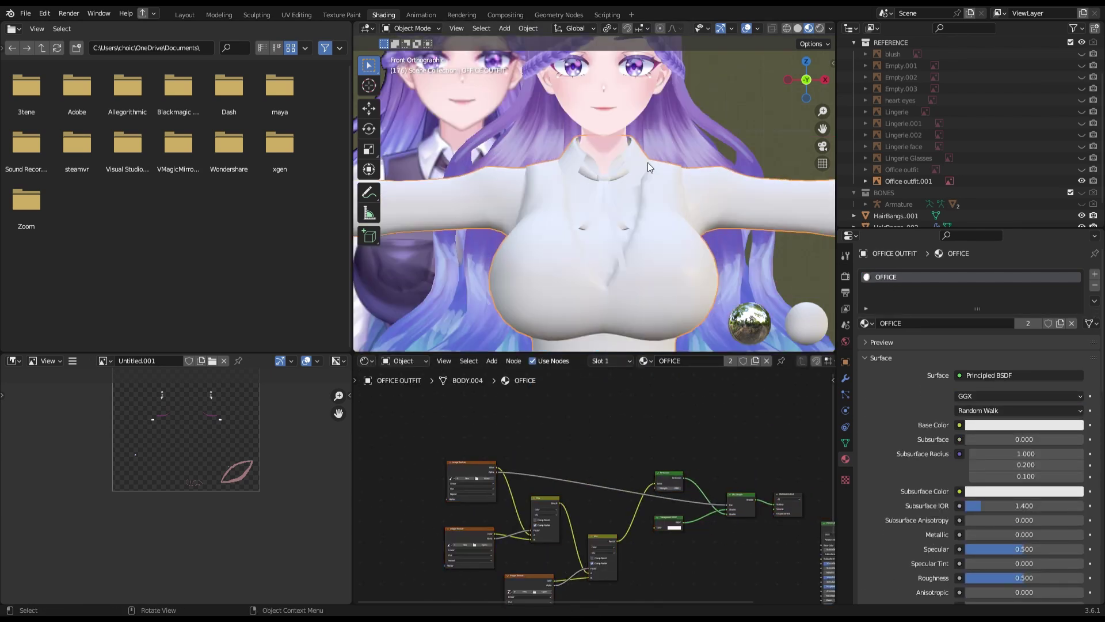
{"action": "scroll", "coordinate": [448, 478], "scroll_direction": "up", "scroll_amount": 2}
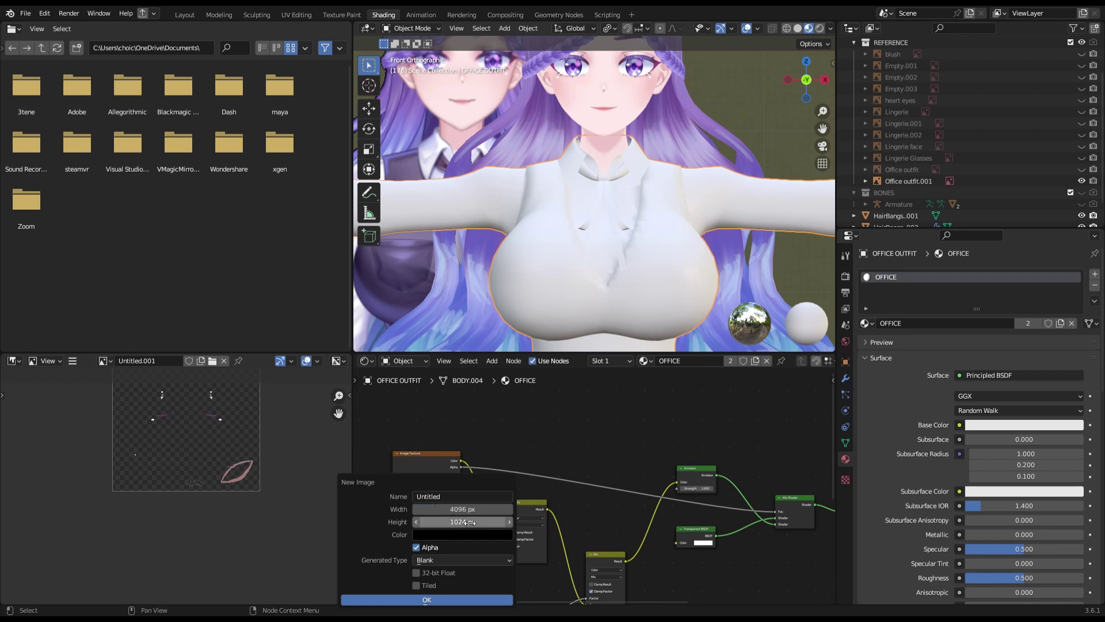
- Create the new blank image Untitled.012 and load it for painting
{"action": "left_click", "coordinate": [427, 600]}
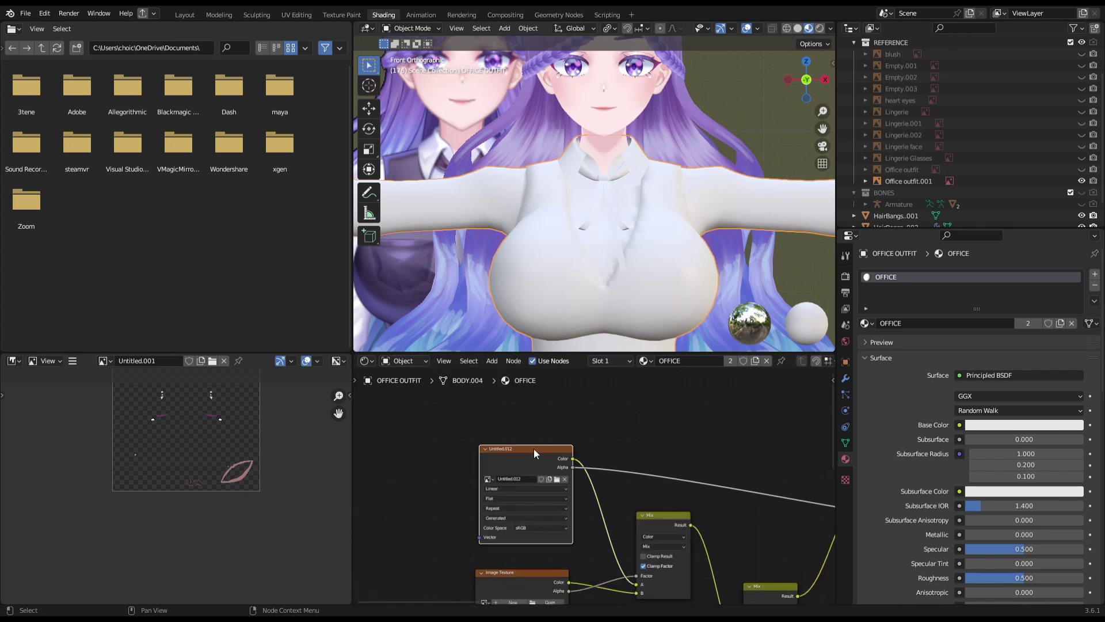
{"action": "left_click", "coordinate": [104, 361]}
{"action": "left_click", "coordinate": [167, 473]}
{"action": "left_click", "coordinate": [73, 360]}
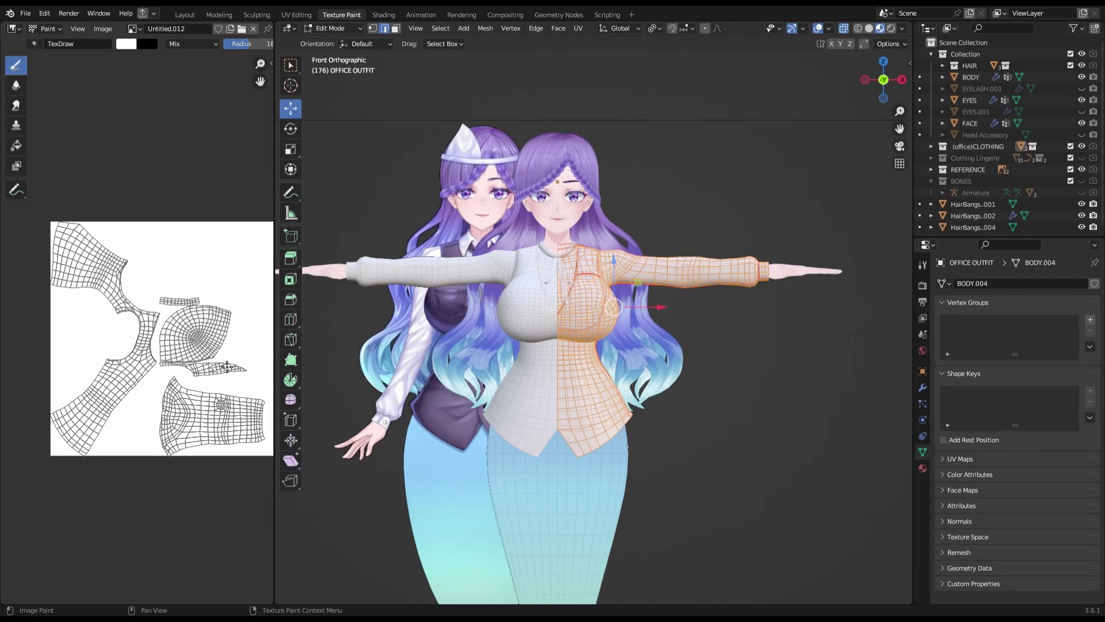
- Hide the HAIR collection and move the hair bang objects into it in the Outliner
{"action": "middle_click_drag", "start_coordinate": [522, 137], "coordinate": [662, 172]}
{"action": "scroll", "coordinate": [593, 317], "scroll_direction": "up", "scroll_amount": 5}
{"action": "left_click", "coordinate": [1082, 65]}
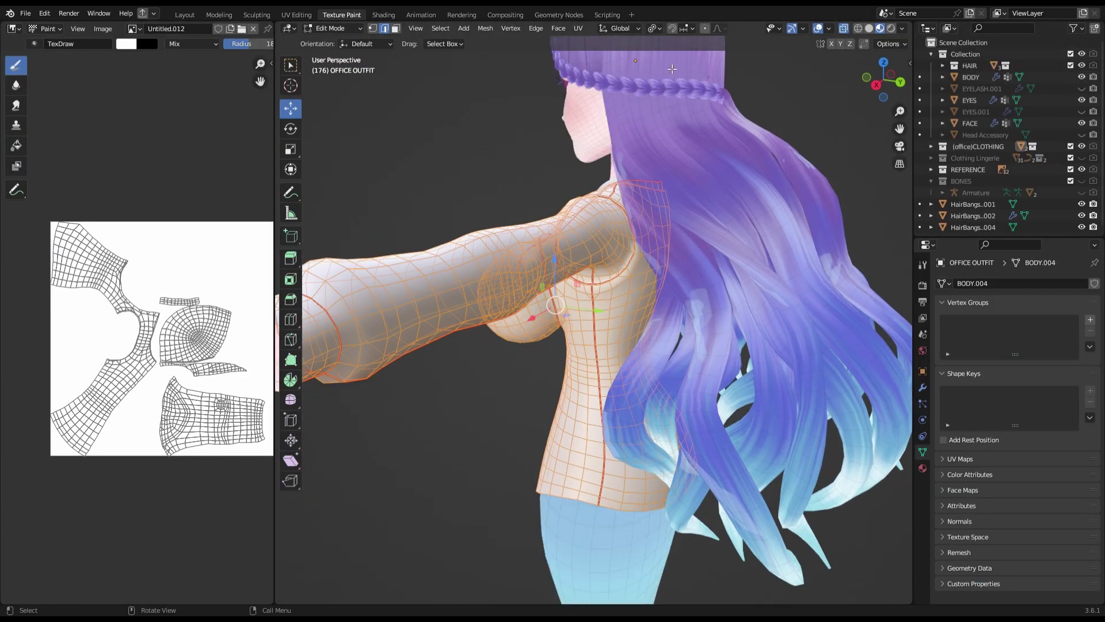
{"action": "left_click", "coordinate": [972, 205]}
{"action": "left_click", "coordinate": [973, 227], "text": "shift"}
{"action": "left_click_drag", "start_coordinate": [972, 215], "coordinate": [970, 65]}
- Unwrap the office outfit again into a new UV layout
{"action": "mouse_move", "coordinate": [633, 259]}
{"action": "middle_mouse_down"}
{"action": "mouse_move", "coordinate": [715, 261]}
{"action": "mouse_move", "coordinate": [703, 296]}
{"action": "mouse_move", "coordinate": [801, 177]}
{"action": "mouse_move", "coordinate": [374, 353]}
{"action": "middle_mouse_up"}
{"action": "scroll", "coordinate": [375, 353], "scroll_direction": "up", "scroll_amount": 4}
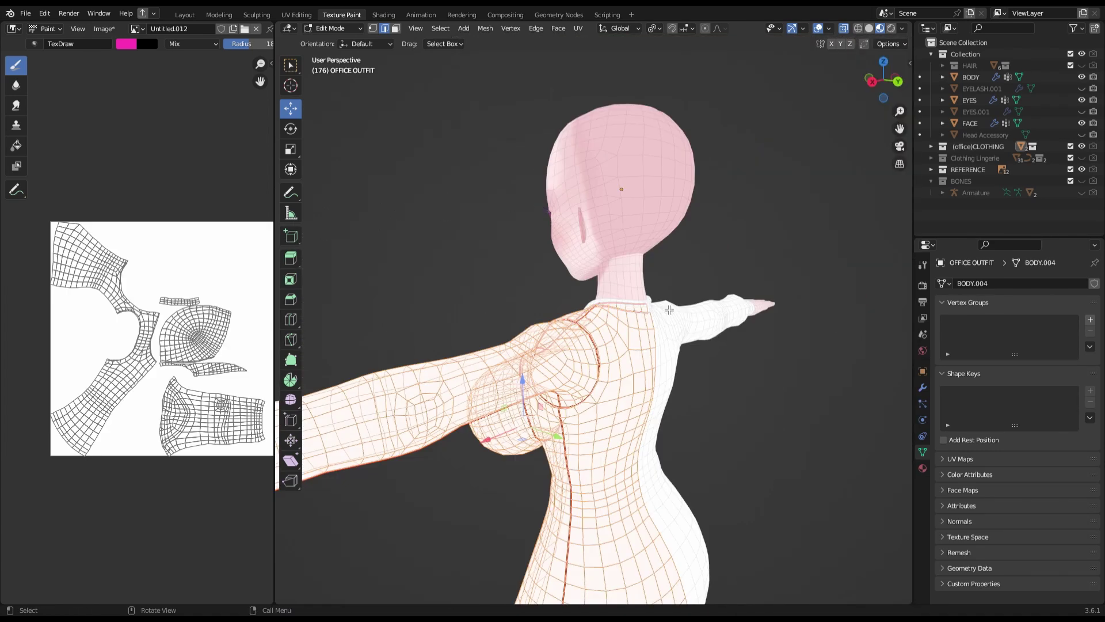
{"action": "key", "text": "u"}
{"action": "left_click", "coordinate": [638, 132]}
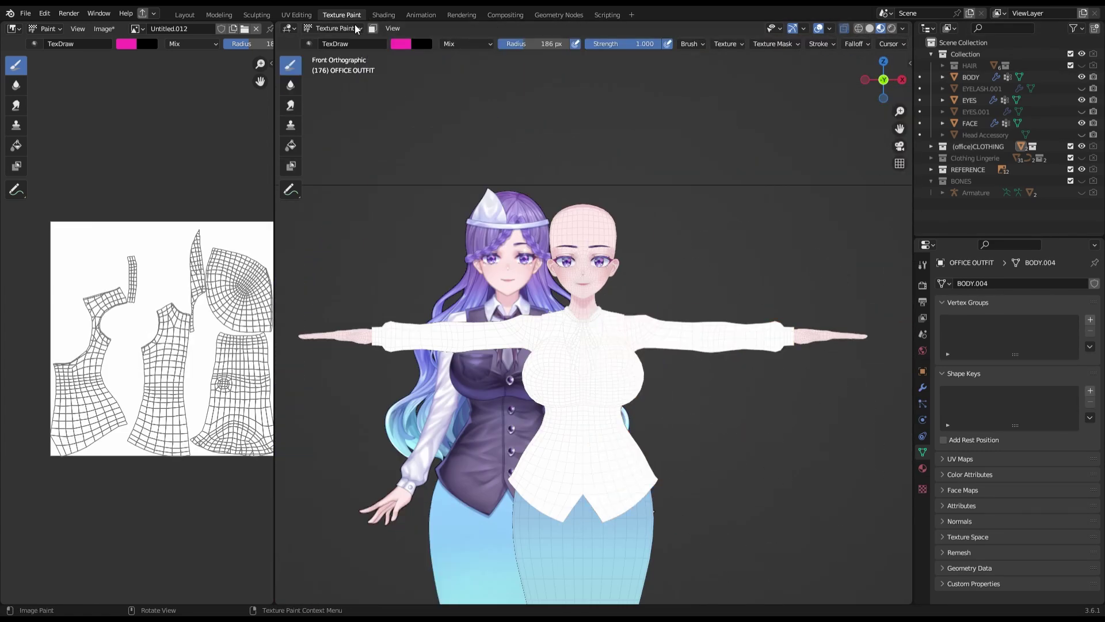
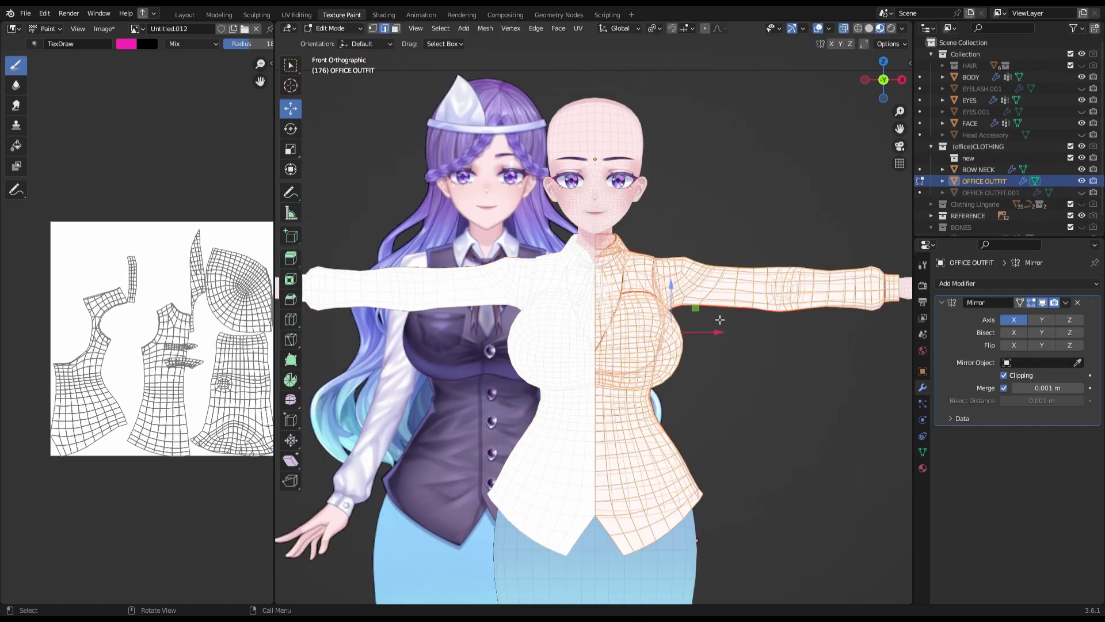
- Unwrap the selected office outfit faces and orbit to the model's other side
{"action": "key", "text": "u"}
{"action": "key", "text": "Return"}
{"action": "middle_click_drag", "start_coordinate": [110, 415], "coordinate": [103, 416]}
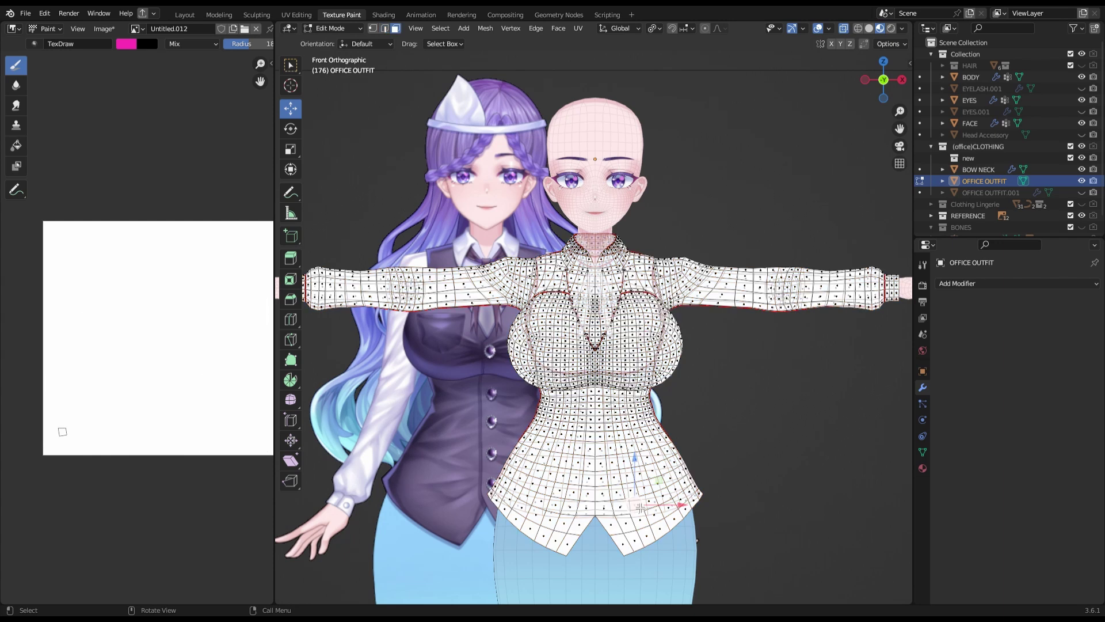
{"action": "middle_click_drag", "start_coordinate": [576, 406], "coordinate": [666, 406]}
- Unwrap the chest faces too, then select the whole outfit in the UV Editing workspace
{"action": "key", "text": "u"}
{"action": "left_click", "coordinate": [666, 406]}
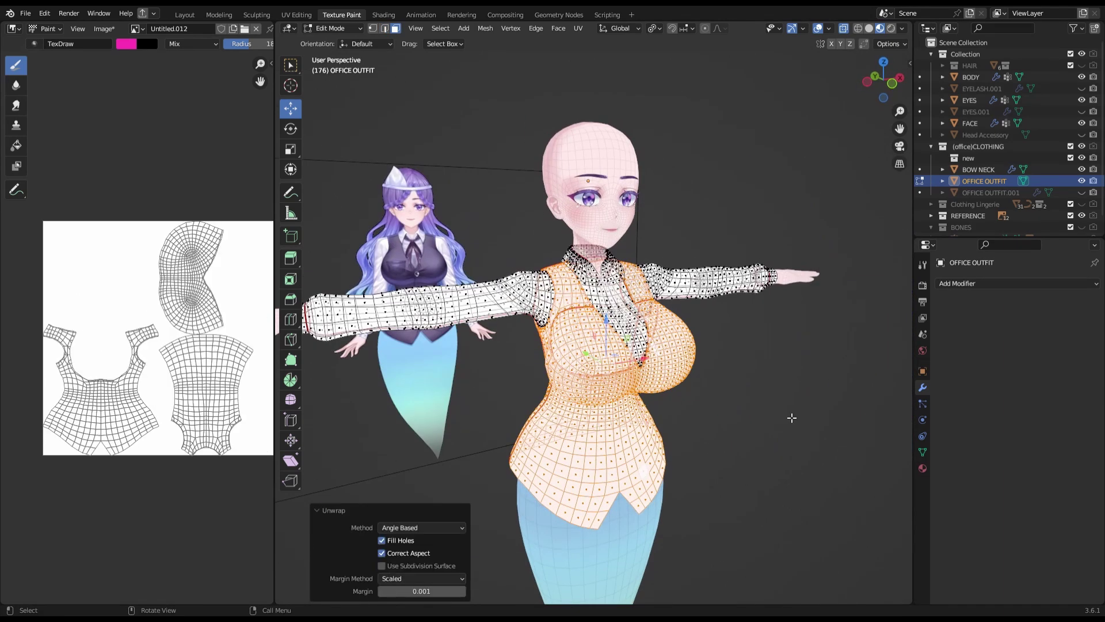
{"action": "key", "text": "KP_3"}
{"action": "key", "text": "KP_1"}
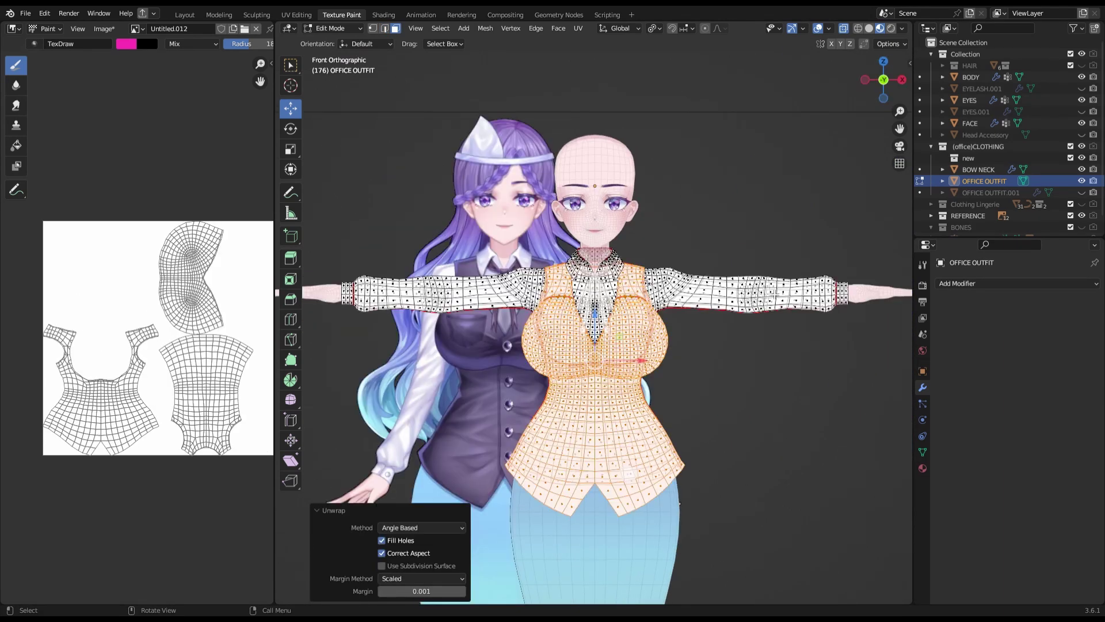
{"action": "key", "text": "a"}
{"action": "left_click", "coordinate": [296, 14]}
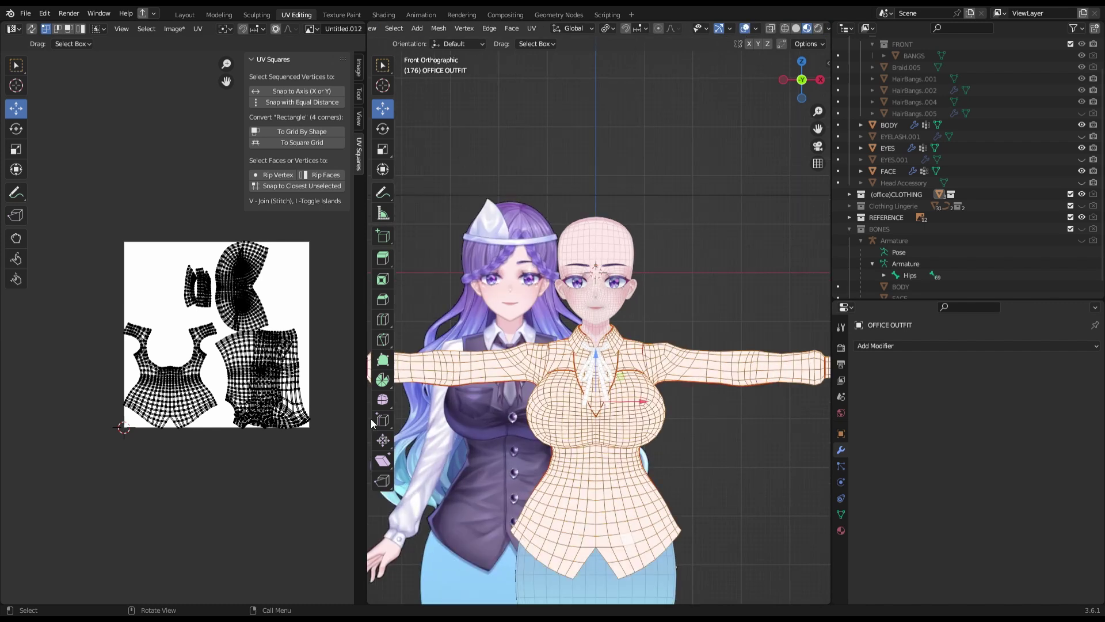
- Confirm a moved UV island and select a group of UV faces for rescaling
{"action": "key", "text": "Return"}
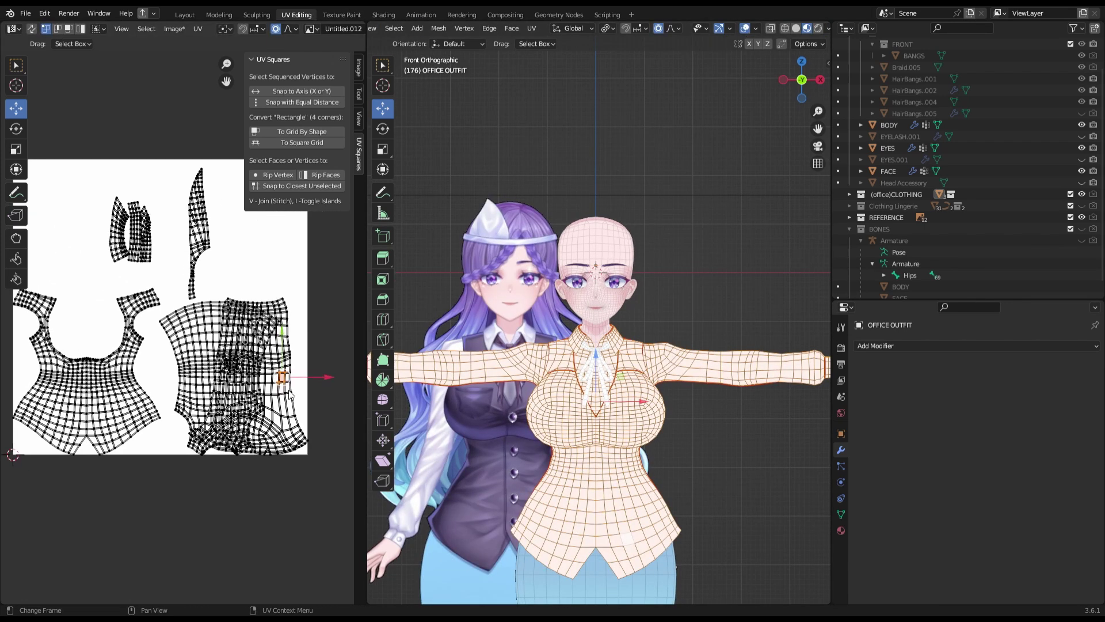
{"action": "scroll", "coordinate": [151, 236], "scroll_direction": "up", "scroll_amount": 3}
{"action": "left_click_drag", "start_coordinate": [171, 244], "coordinate": [150, 233]}
{"action": "scroll", "coordinate": [131, 246], "scroll_direction": "down", "scroll_amount": 2}
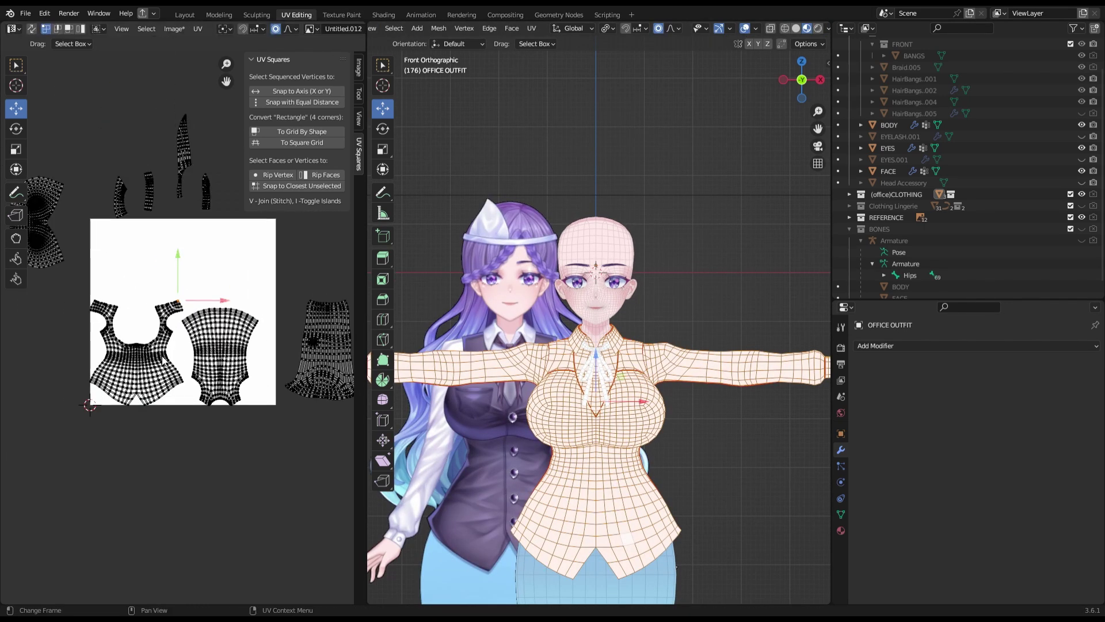
{"action": "key", "text": "s"}
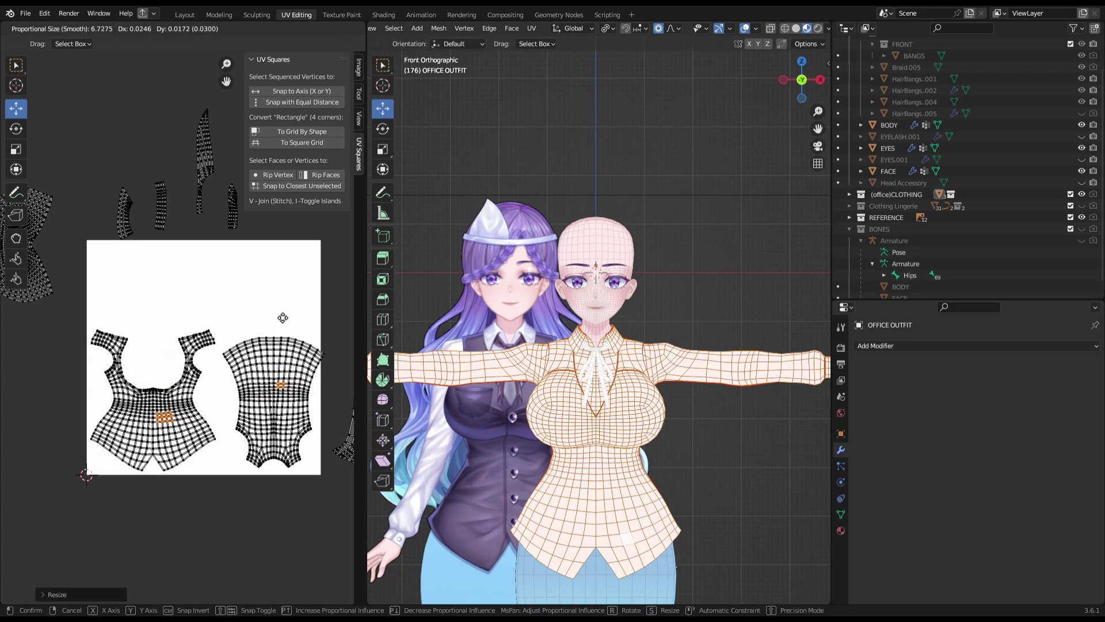
{"action": "key", "text": "Escape"}
{"action": "middle_click_drag", "start_coordinate": [26, 262], "coordinate": [76, 311]}
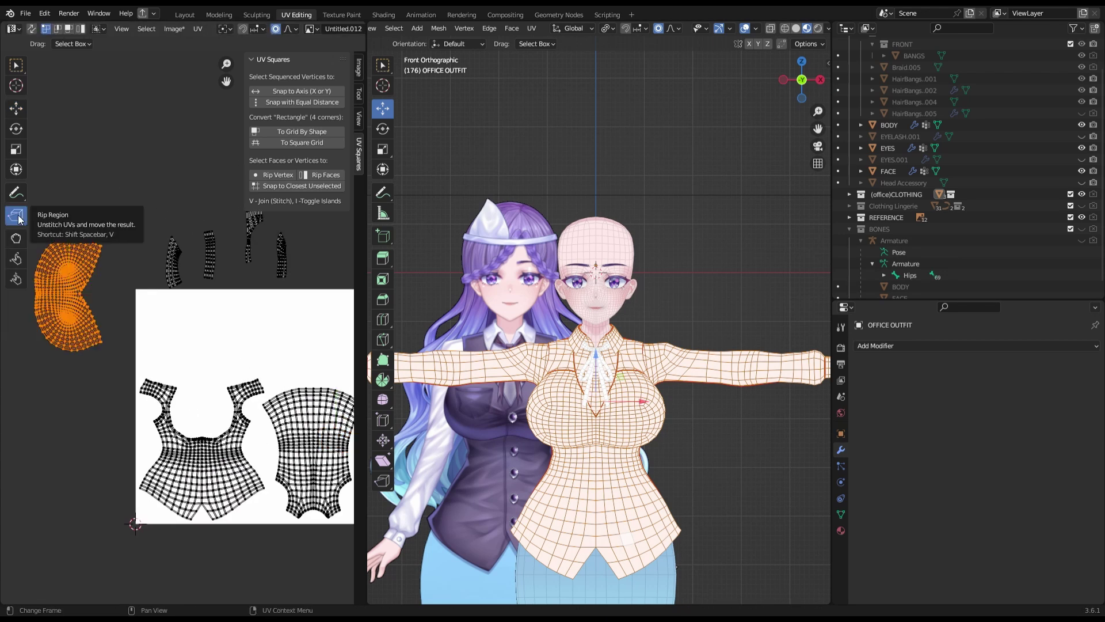
- Scale the orange island and the top chest island to fit the image
{"action": "key", "text": "s"}
{"action": "scroll", "coordinate": [291, 347], "scroll_direction": "up", "scroll_amount": 2}
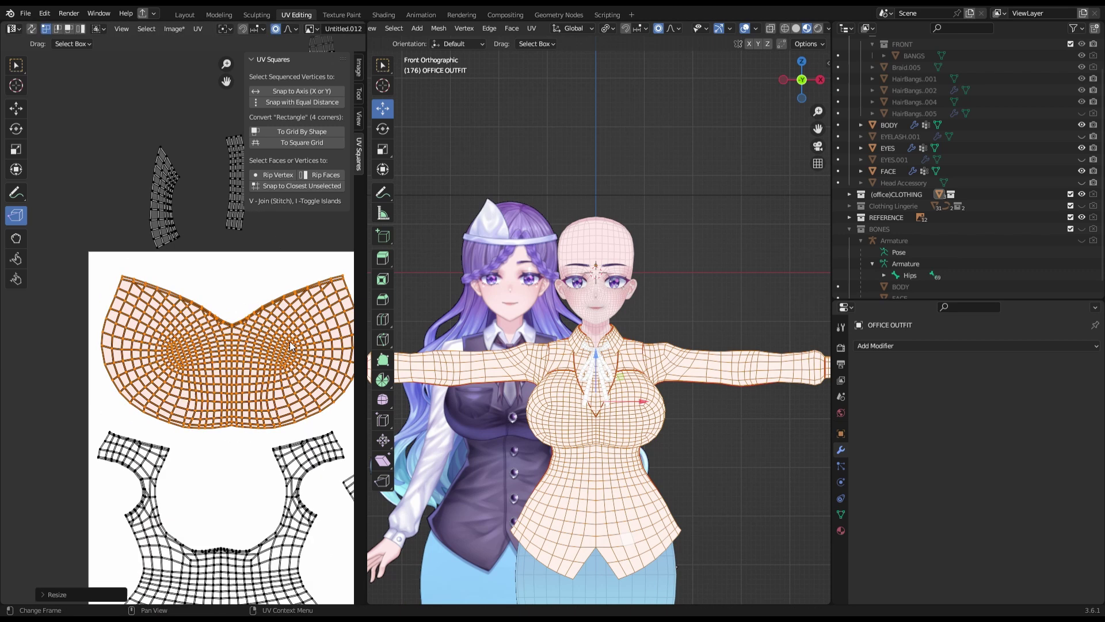
{"action": "scroll", "coordinate": [290, 346], "scroll_direction": "up", "scroll_amount": 1}
{"action": "scroll", "coordinate": [162, 351], "scroll_direction": "down", "scroll_amount": 2}
{"action": "left_click", "coordinate": [253, 337], "text": "ctrl"}
{"action": "key", "text": "s"}
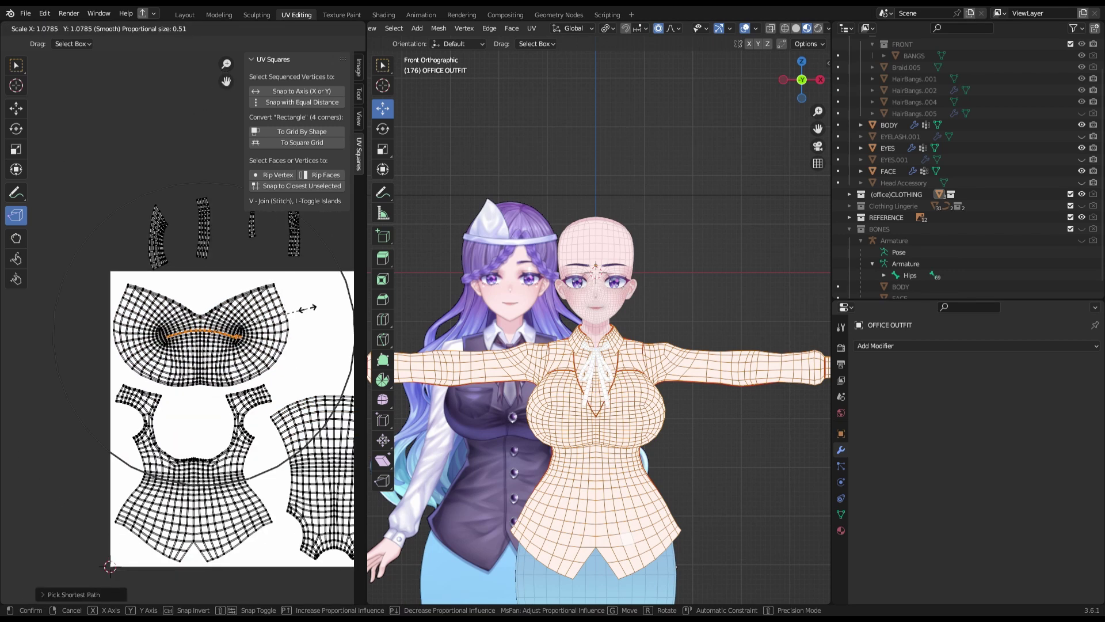
{"action": "left_click", "coordinate": [343, 299]}
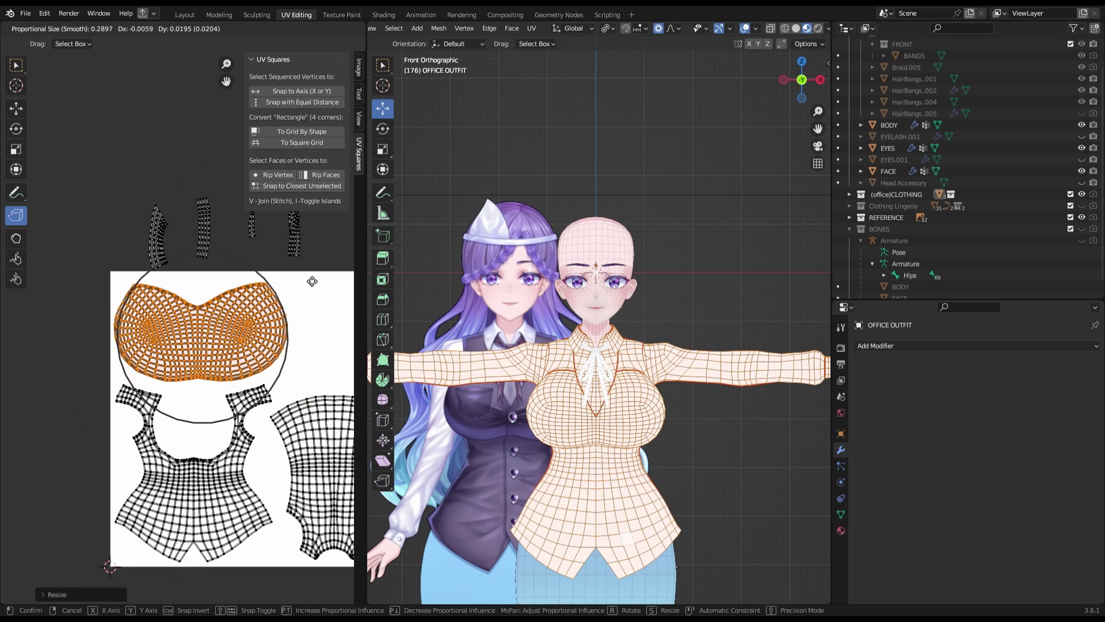
{"action": "scroll", "coordinate": [332, 413], "scroll_direction": "down", "scroll_amount": 2}
{"action": "key", "text": "v"}
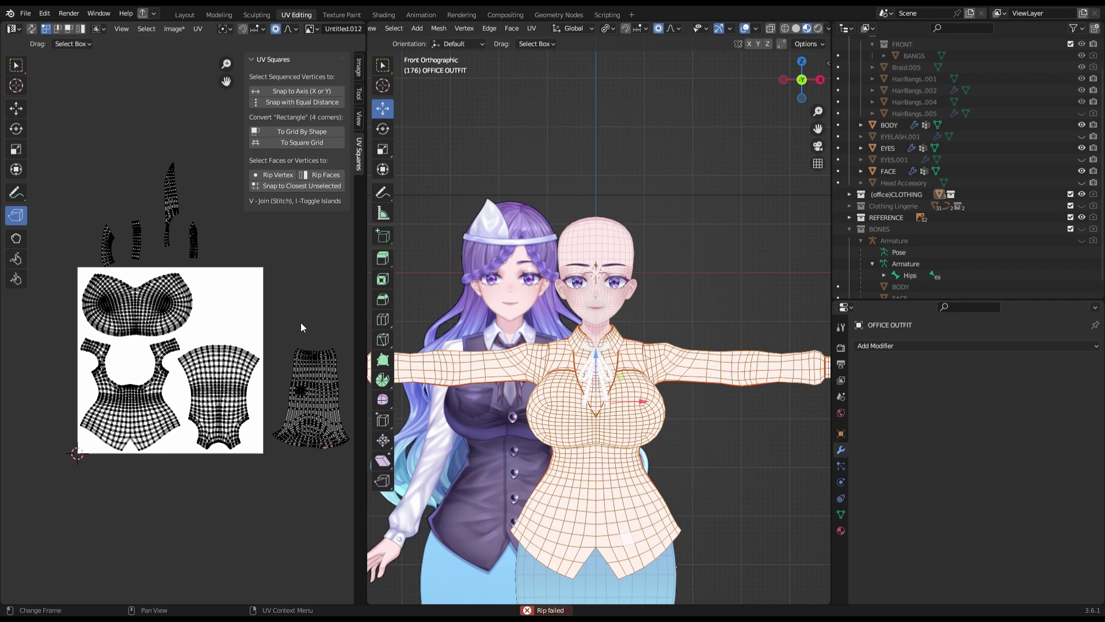
- Shift a skirt patch, then rotate, scale and place the sleeve island onto the image
{"action": "left_click_drag", "start_coordinate": [288, 384], "coordinate": [314, 410]}
{"action": "key", "text": "g"}
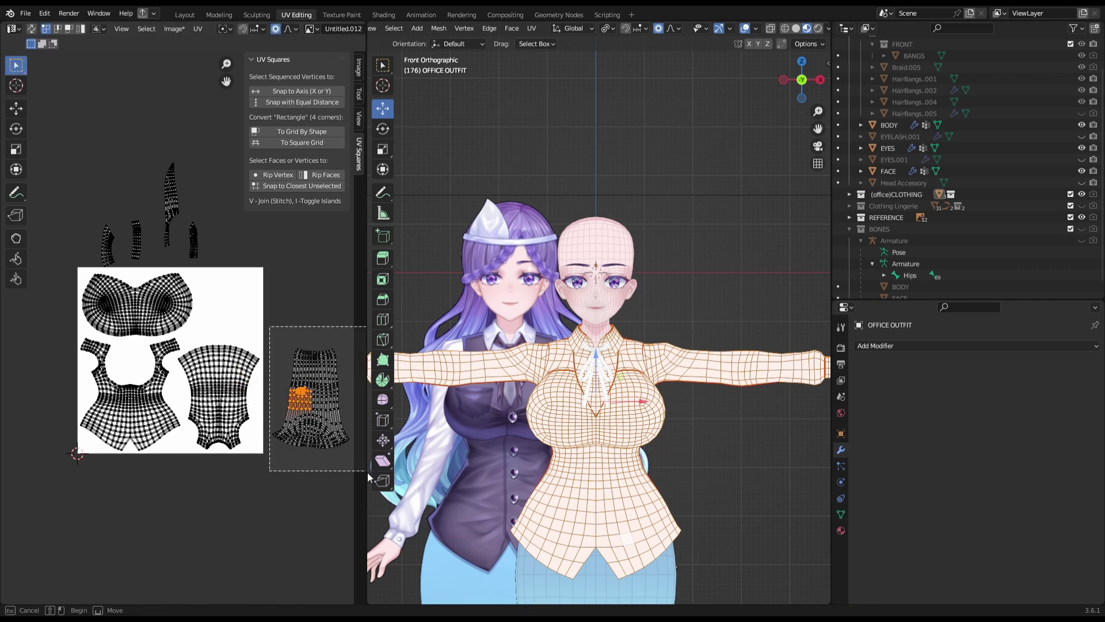
{"action": "key", "text": "g"}
{"action": "left_click", "coordinate": [208, 243]}
{"action": "key", "text": "r"}
{"action": "scroll", "coordinate": [291, 330], "scroll_direction": "up", "scroll_amount": 2}
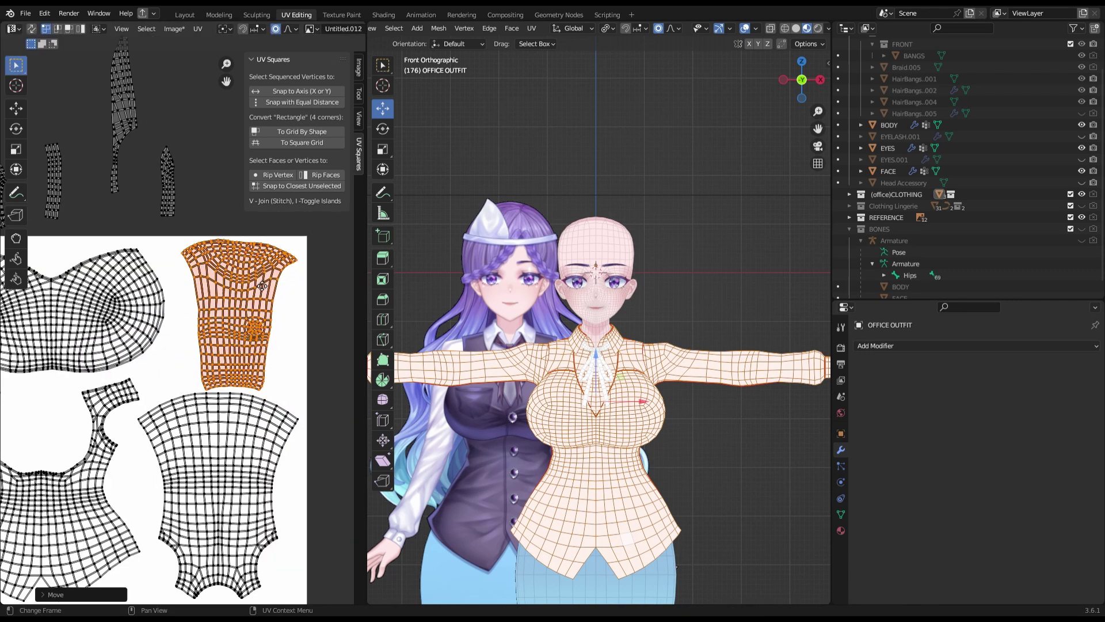
{"action": "key", "text": "s"}
{"action": "left_click", "coordinate": [290, 329]}
- Adjust a small face patch and the strip island, then leave editing and select the neck bow
{"action": "key", "text": "ctrl+z"}
{"action": "scroll", "coordinate": [291, 330], "scroll_direction": "up", "scroll_amount": 3}
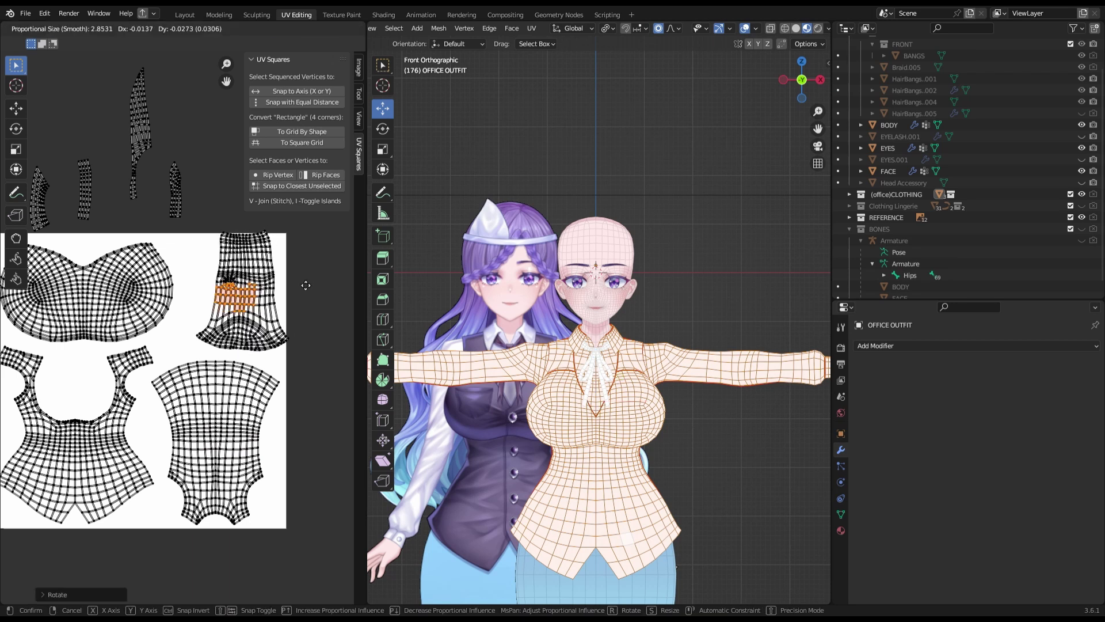
{"action": "key", "text": "g"}
{"action": "key", "text": "Escape"}
{"action": "scroll", "coordinate": [320, 269], "scroll_direction": "down", "scroll_amount": 3}
{"action": "scroll", "coordinate": [121, 239], "scroll_direction": "down", "scroll_amount": 1}
{"action": "key", "text": "l"}
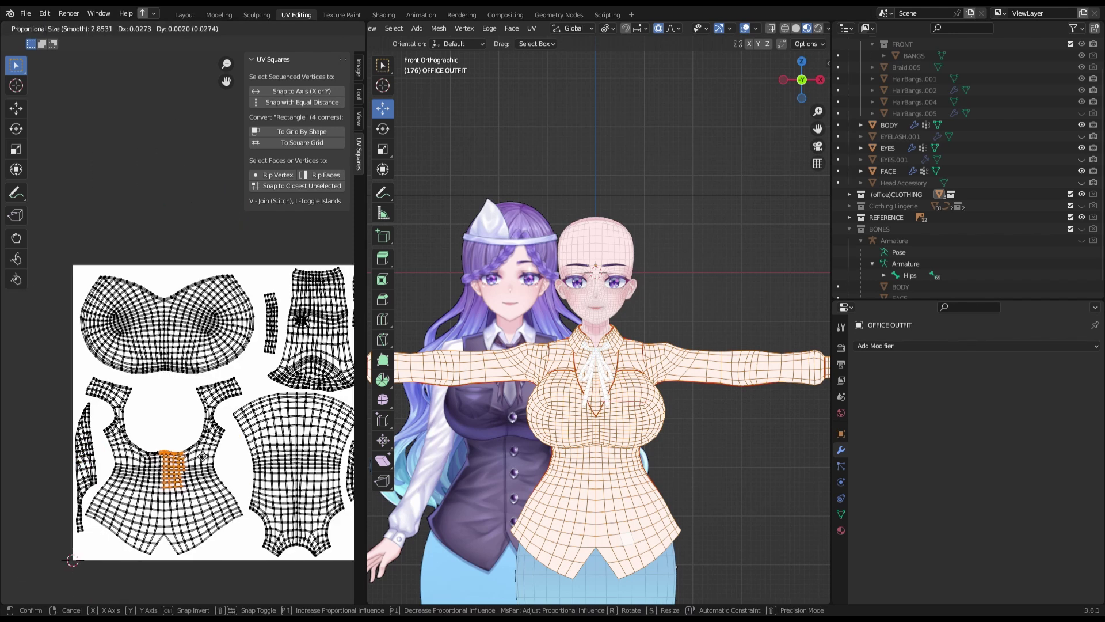
{"action": "key", "text": "Escape"}
{"action": "scroll", "coordinate": [267, 571], "scroll_direction": "down", "scroll_amount": 1}
{"action": "left_click", "coordinate": [267, 570]}
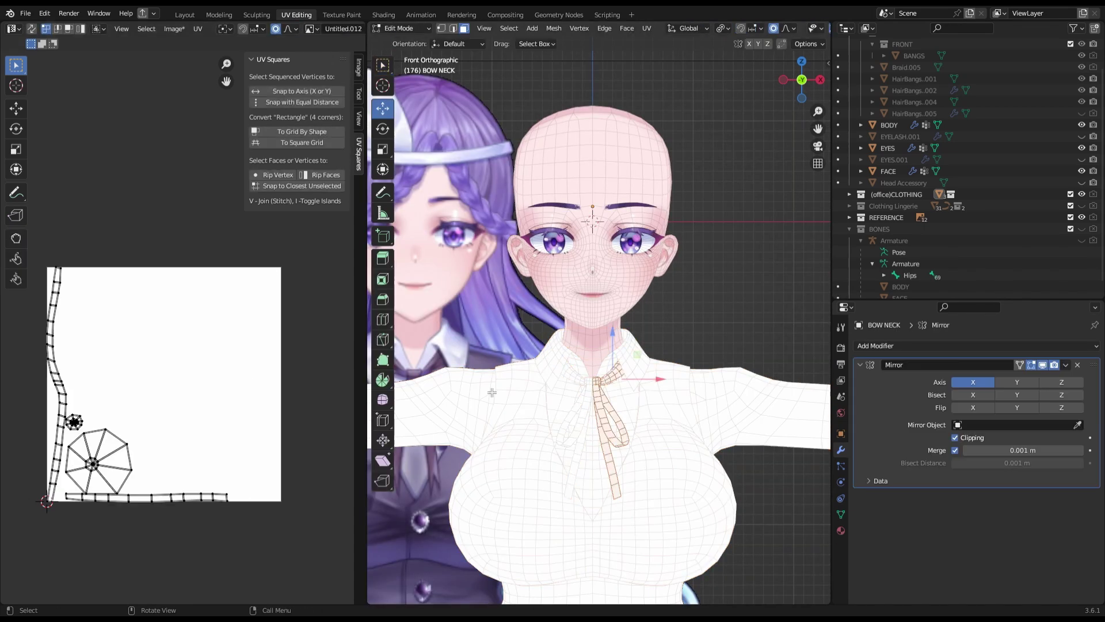
- Orbit to the neck bow, select all its faces and unwrap them
{"action": "scroll", "coordinate": [618, 440], "scroll_direction": "up", "scroll_amount": 2}
{"action": "mouse_move", "coordinate": [618, 439]}
{"action": "middle_mouse_down"}
{"action": "mouse_move", "coordinate": [617, 377]}
{"action": "mouse_move", "coordinate": [390, 392]}
{"action": "middle_mouse_up"}
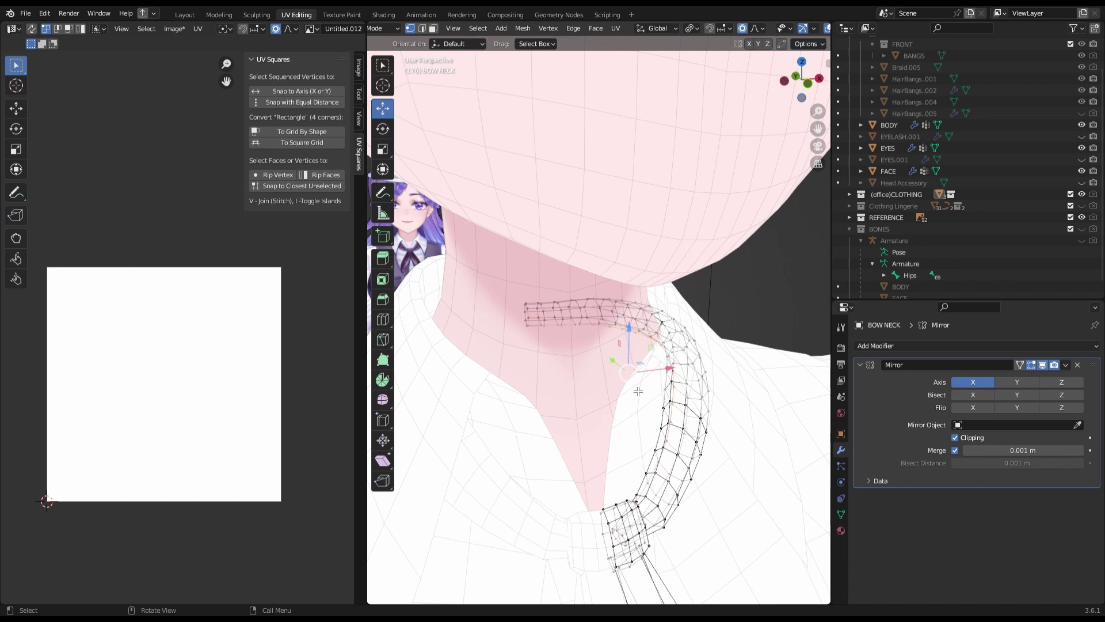
{"action": "middle_click_drag", "start_coordinate": [637, 391], "coordinate": [640, 440]}
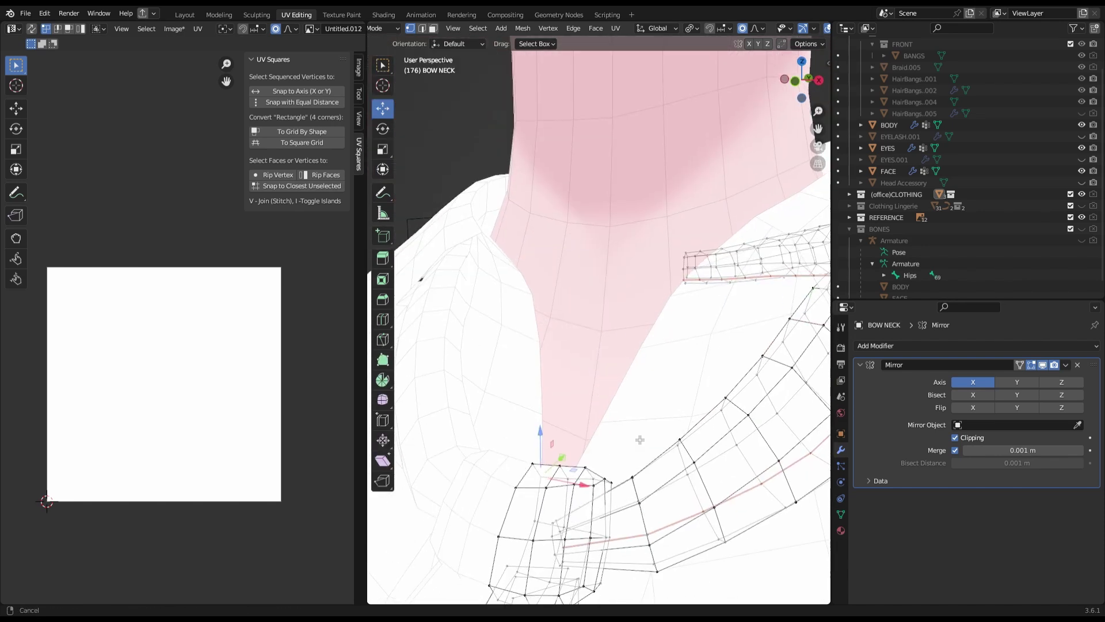
{"action": "key", "text": "a"}
{"action": "key", "text": "u"}
{"action": "key", "text": "Return"}
{"action": "scroll", "coordinate": [662, 346], "scroll_direction": "down", "scroll_amount": 4}
{"action": "middle_click_drag", "start_coordinate": [661, 345], "coordinate": [692, 221]}
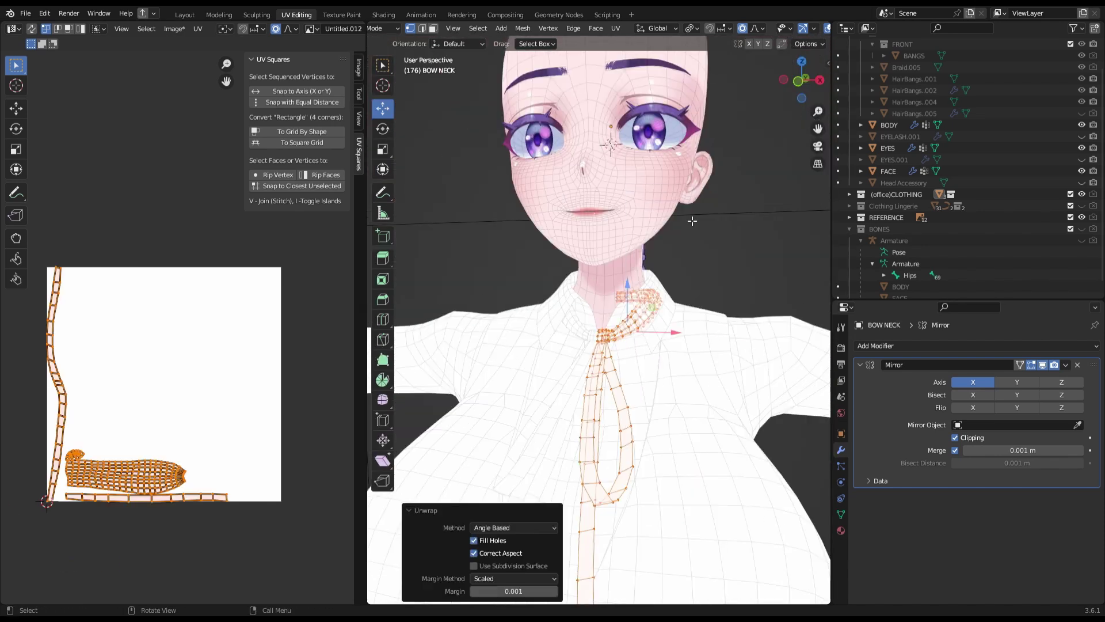
- Move the bow UV islands left off the image and return to editing the office outfit
{"action": "key", "text": "l"}
{"action": "scroll", "coordinate": [259, 403], "scroll_direction": "up", "scroll_amount": 2}
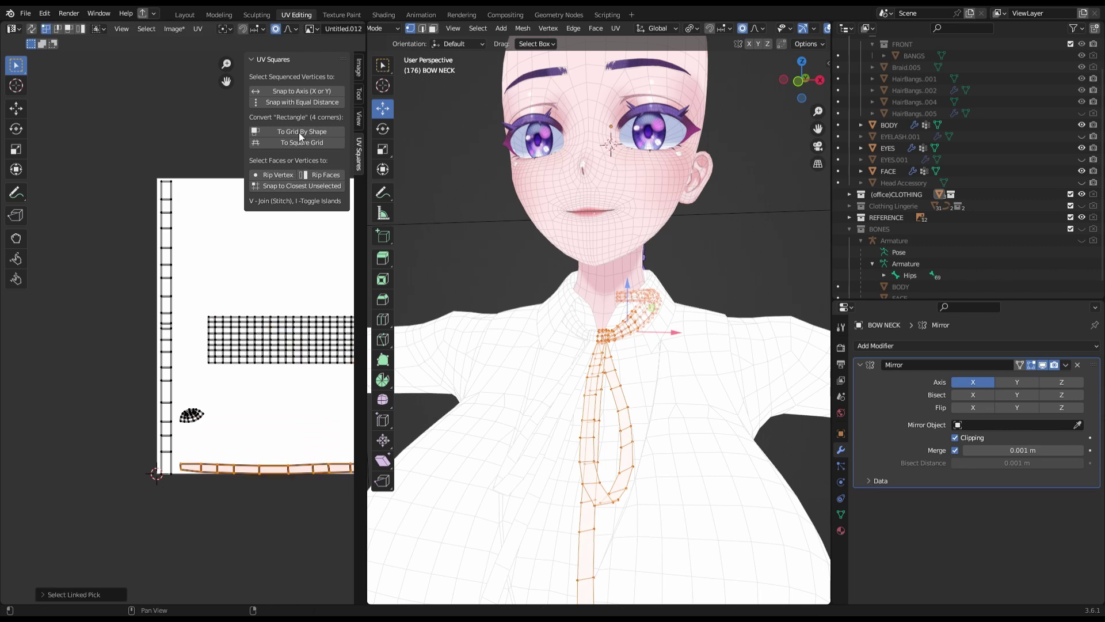
{"action": "left_click_drag", "start_coordinate": [266, 338], "coordinate": [132, 323]}
{"action": "key", "text": "Tab"}
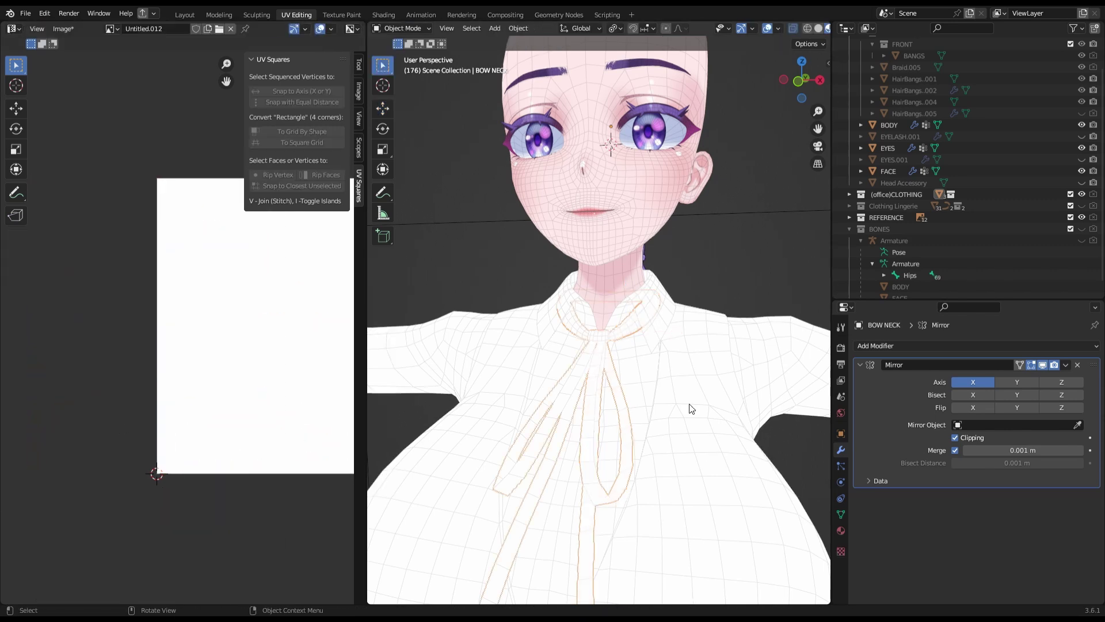
{"action": "left_click", "coordinate": [688, 407], "text": "shift"}
{"action": "key", "text": "Tab"}
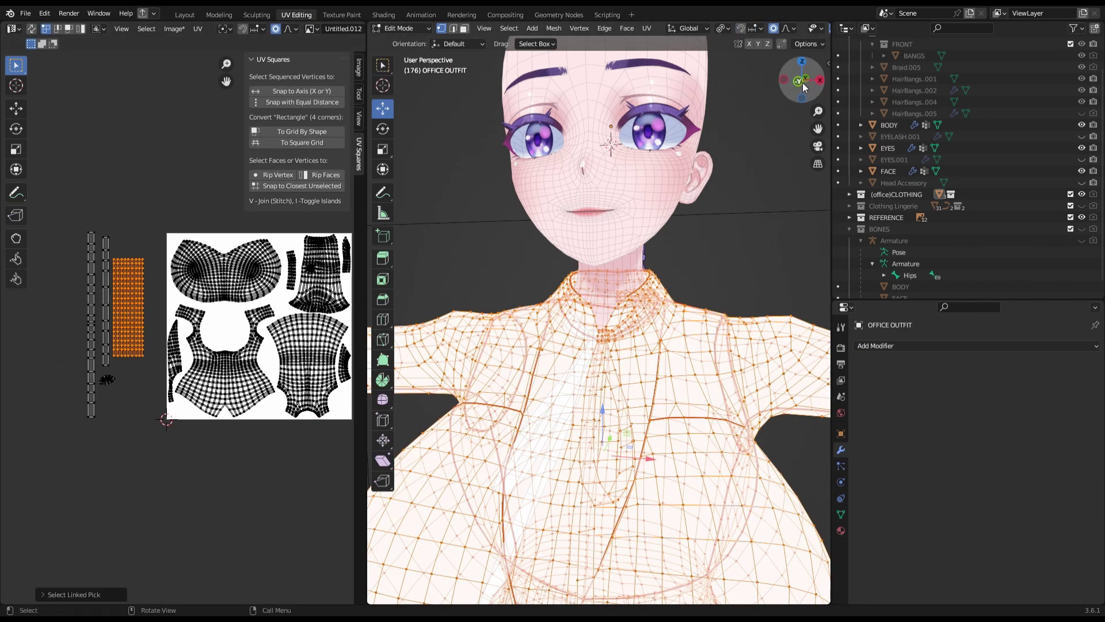
- Finish resizing the strip island and rotate the selected strips 90 degrees
{"action": "left_click", "coordinate": [804, 88]}
{"action": "scroll", "coordinate": [204, 356], "scroll_direction": "up", "scroll_amount": 1}
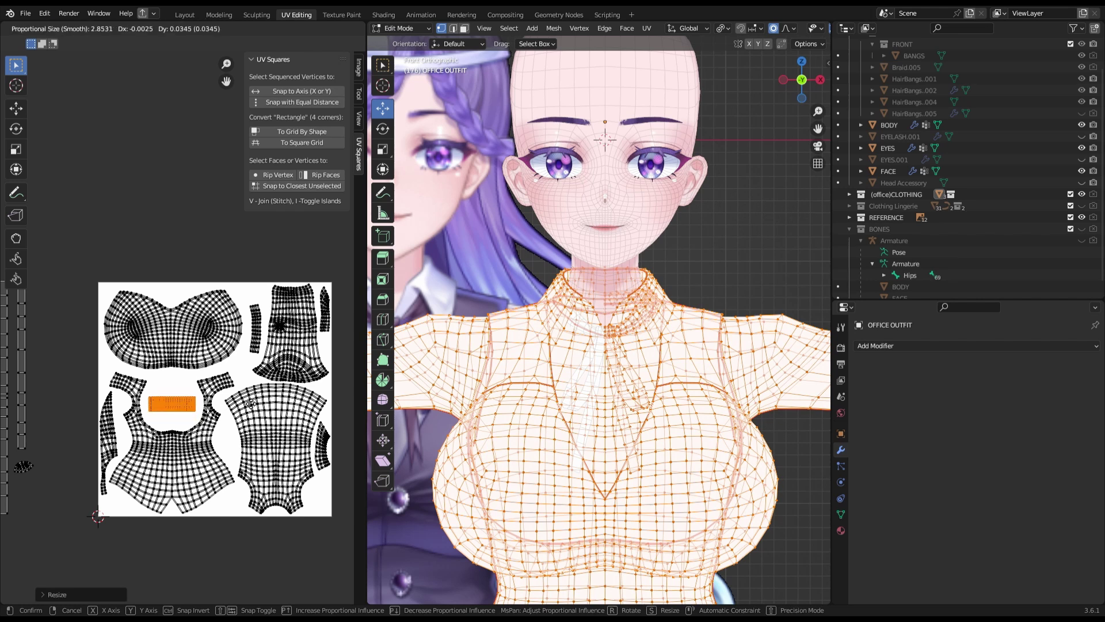
{"action": "key", "text": "Return"}
{"action": "scroll", "coordinate": [230, 403], "scroll_direction": "up", "scroll_amount": 1}
{"action": "left_click", "coordinate": [54, 518]}
{"action": "scroll", "coordinate": [104, 414], "scroll_direction": "down", "scroll_amount": 1}
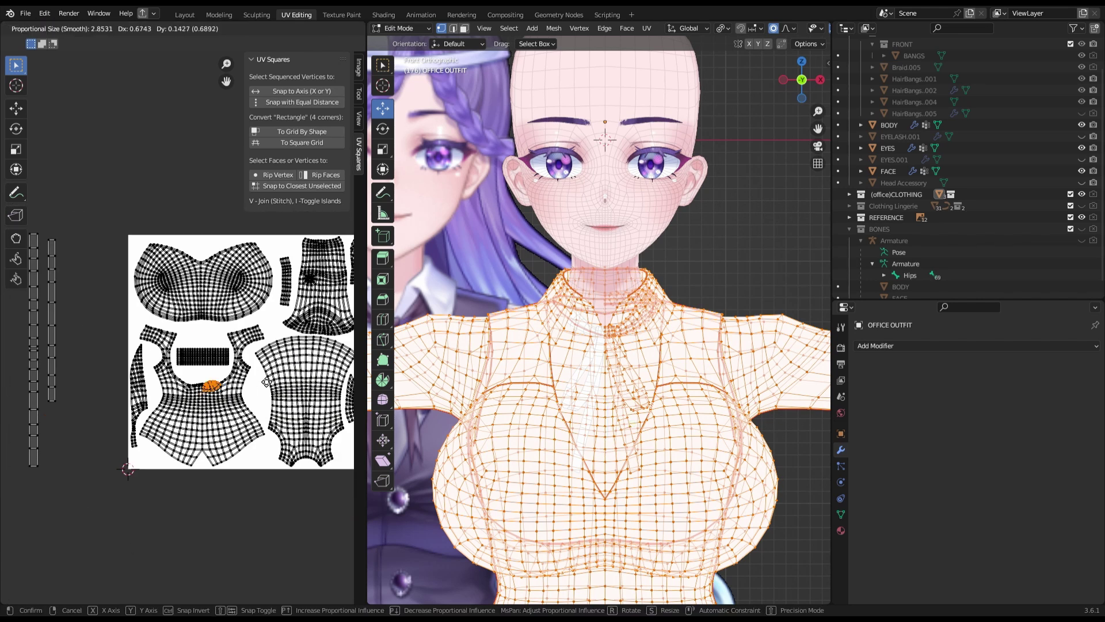
{"action": "scroll", "coordinate": [195, 451], "scroll_direction": "down", "scroll_amount": 1}
{"action": "type", "text": "lr90"}
{"action": "key", "text": "Return"}
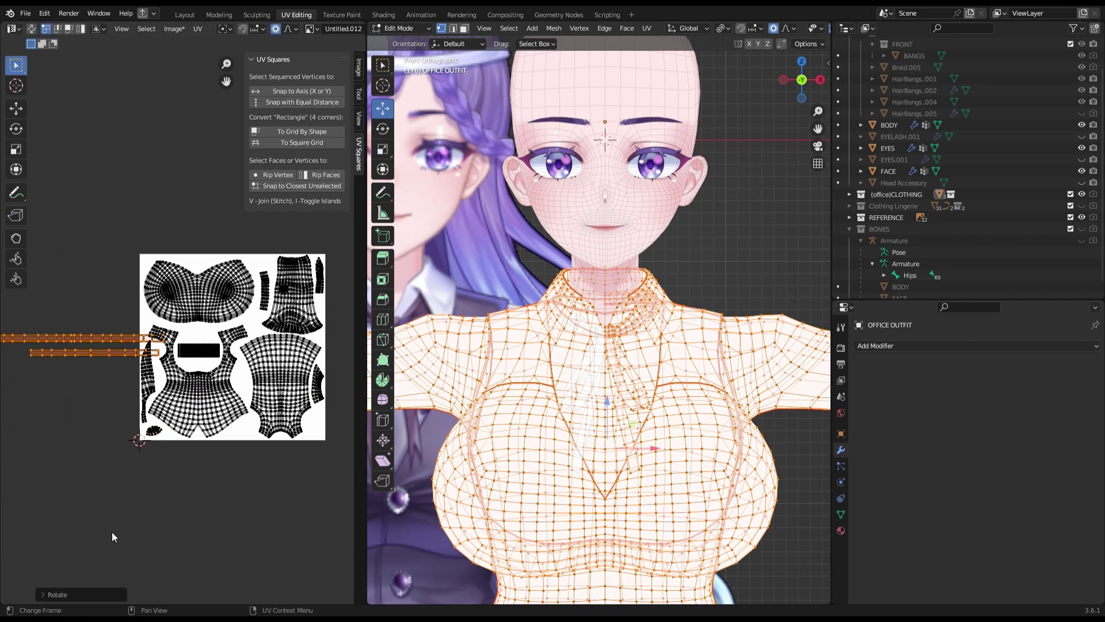
- Move the two strips down and adjust the top chest island and lower horizontal strip
{"action": "scroll", "coordinate": [235, 269], "scroll_direction": "up", "scroll_amount": 2}
{"action": "scroll", "coordinate": [163, 254], "scroll_direction": "down", "scroll_amount": 1}
{"action": "key", "text": "ctrl+z"}
{"action": "key", "text": "g"}
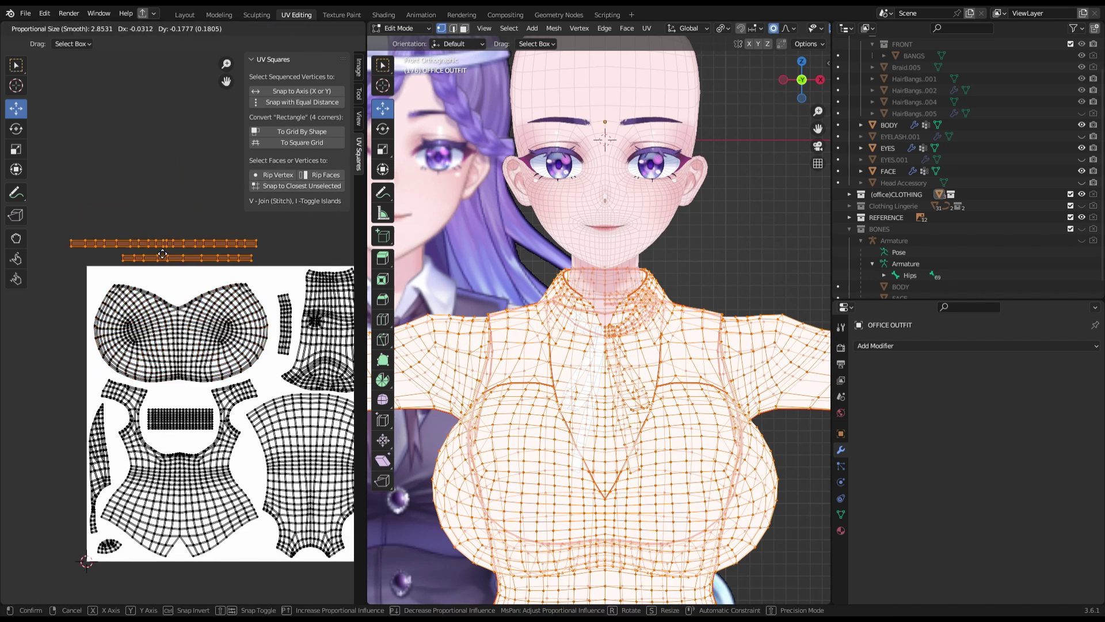
{"action": "scroll", "coordinate": [280, 292], "scroll_direction": "up", "scroll_amount": 2}
{"action": "scroll", "coordinate": [172, 345], "scroll_direction": "down", "scroll_amount": 1}
{"action": "left_click", "coordinate": [161, 346]}
{"action": "scroll", "coordinate": [207, 312], "scroll_direction": "up", "scroll_amount": 1}
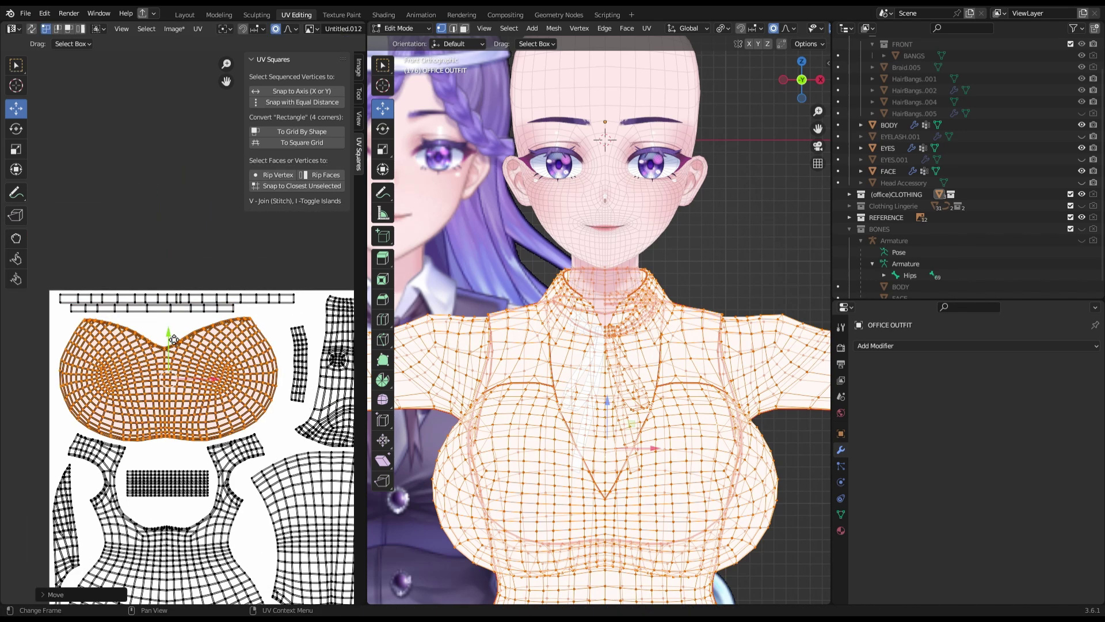
{"action": "left_click", "coordinate": [207, 313]}
{"action": "scroll", "coordinate": [207, 313], "scroll_direction": "down", "scroll_amount": 4}
- Save the blend file, check the neck bow's UVs in Edit Mode, then select the office outfit
{"action": "key", "text": "ctrl+s"}
{"action": "scroll", "coordinate": [739, 437], "scroll_direction": "down", "scroll_amount": 8}
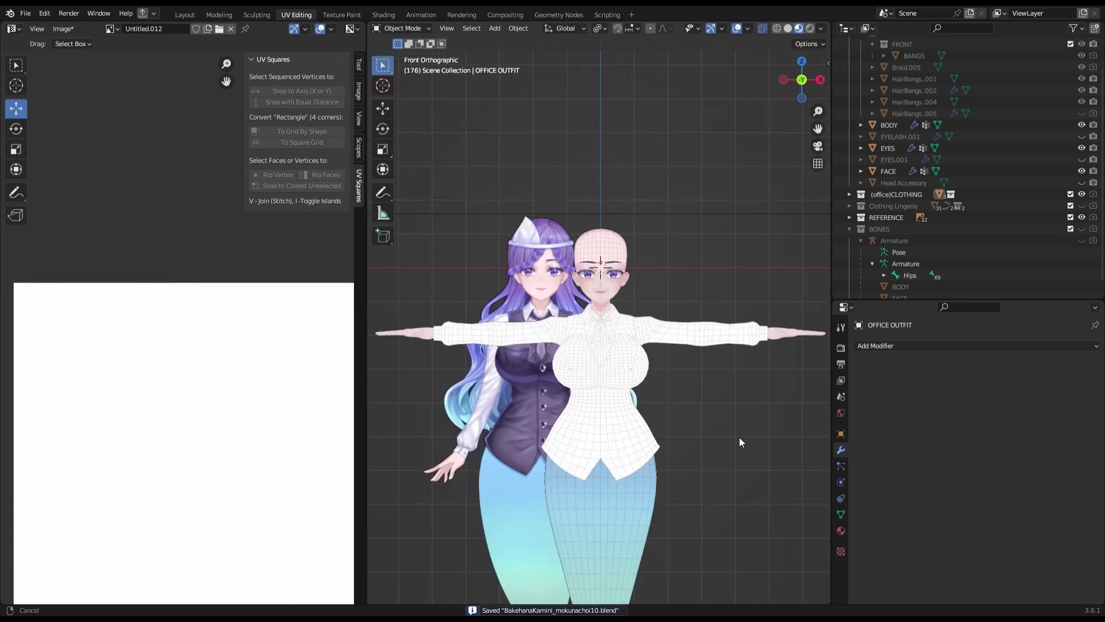
{"action": "scroll", "coordinate": [621, 393], "scroll_direction": "up", "scroll_amount": 3}
{"action": "key", "text": "Tab"}
{"action": "scroll", "coordinate": [991, 123], "scroll_direction": "up", "scroll_amount": 3}
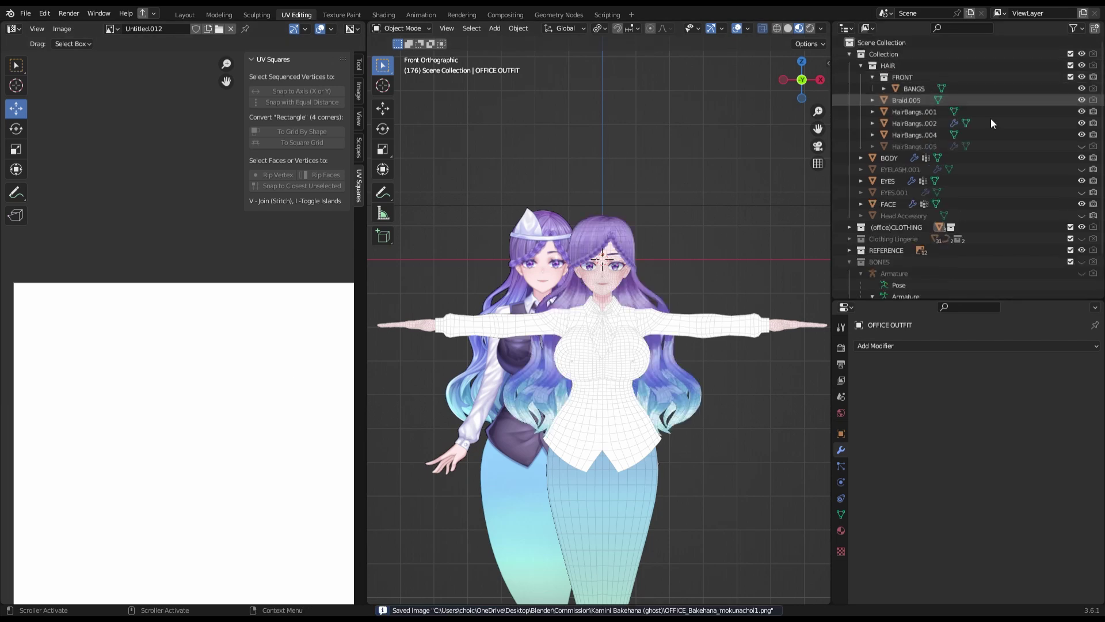
{"action": "left_click", "coordinate": [593, 382]}
{"action": "scroll", "coordinate": [618, 329], "scroll_direction": "up", "scroll_amount": 2}
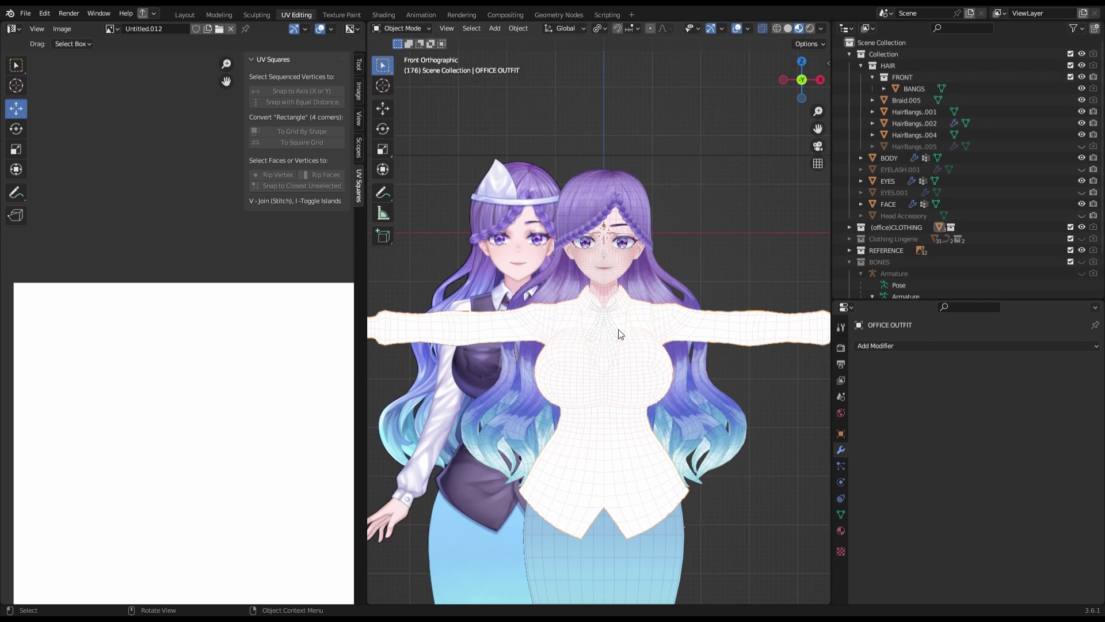
{"action": "key", "text": "Tab"}
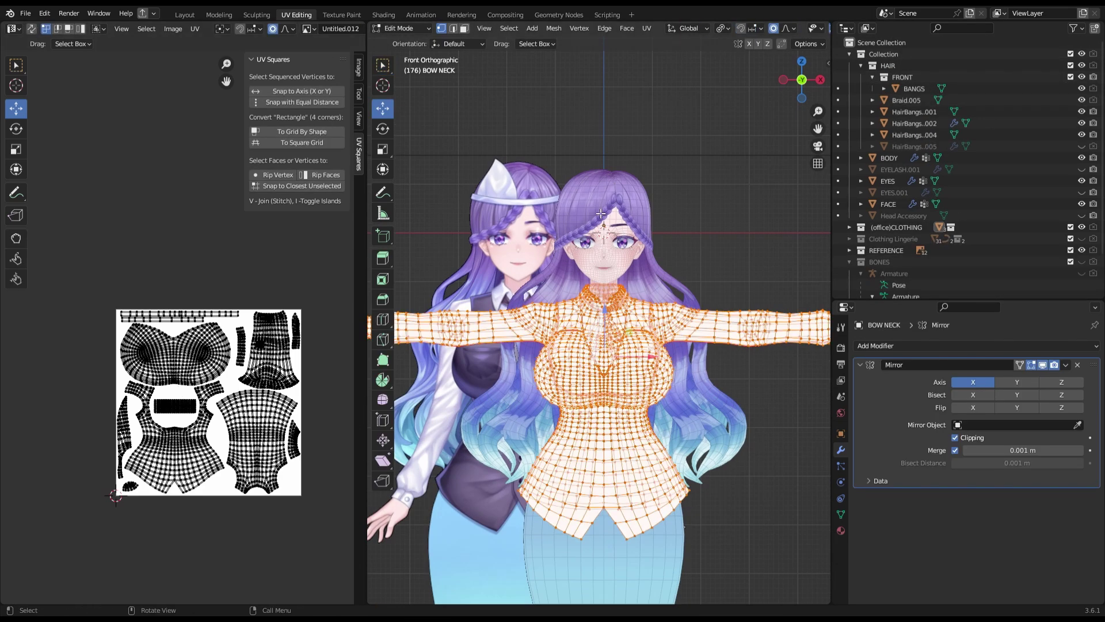
{"action": "key", "text": "Tab"}
{"action": "left_click", "coordinate": [678, 310]}
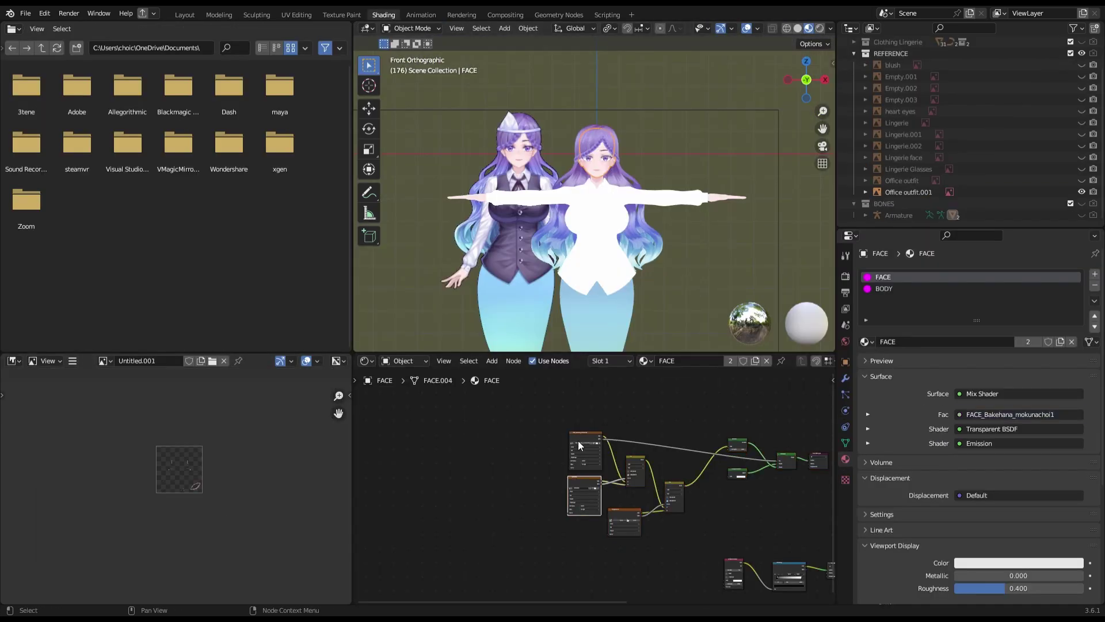
- Select the face's connected eye and mouth parts in Edit Mode, then resume painting
{"action": "scroll", "coordinate": [740, 77], "scroll_direction": "up", "scroll_amount": 3}
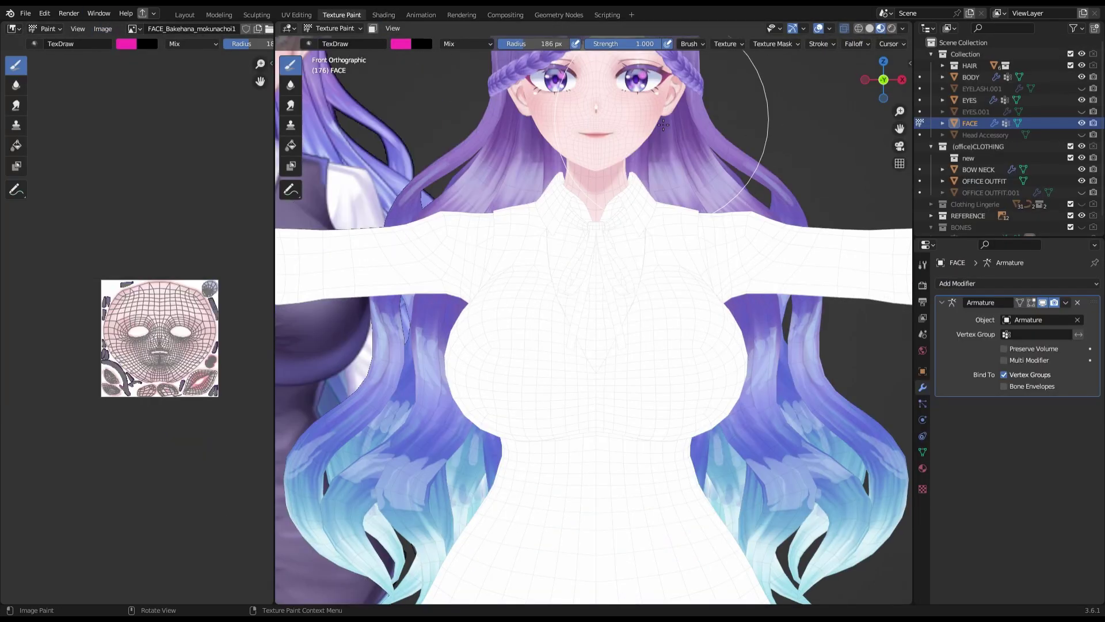
{"action": "mouse_move", "coordinate": [740, 77]}
{"action": "middle_mouse_down"}
{"action": "mouse_move", "coordinate": [621, 257]}
{"action": "mouse_move", "coordinate": [728, 348]}
{"action": "middle_mouse_up"}
{"action": "scroll", "coordinate": [622, 257], "scroll_direction": "up", "scroll_amount": 3}
{"action": "key", "text": "Tab"}
{"action": "scroll", "coordinate": [600, 236], "scroll_direction": "down", "scroll_amount": 3}
{"action": "key", "text": "ctrl+l"}
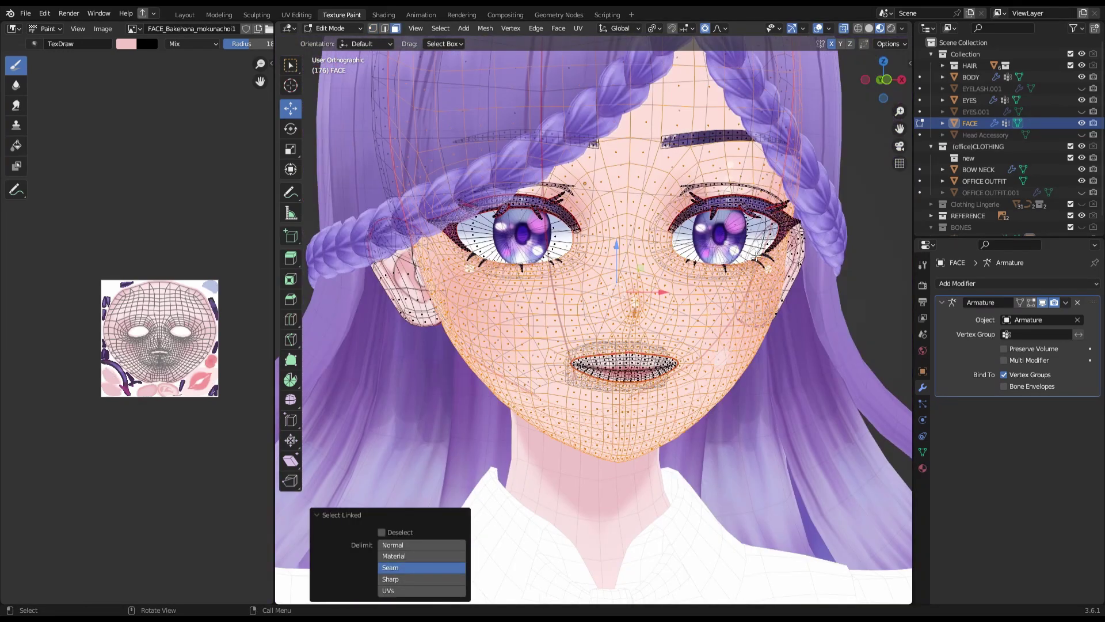
{"action": "left_click", "coordinate": [885, 80]}
{"action": "key", "text": "Tab"}
{"action": "scroll", "coordinate": [159, 338], "scroll_direction": "up", "scroll_amount": 3}
- Paint cheek blush with brush strength lowered below 0.348 and save the face texture
{"action": "middle_click_drag", "start_coordinate": [599, 288], "coordinate": [709, 270]}
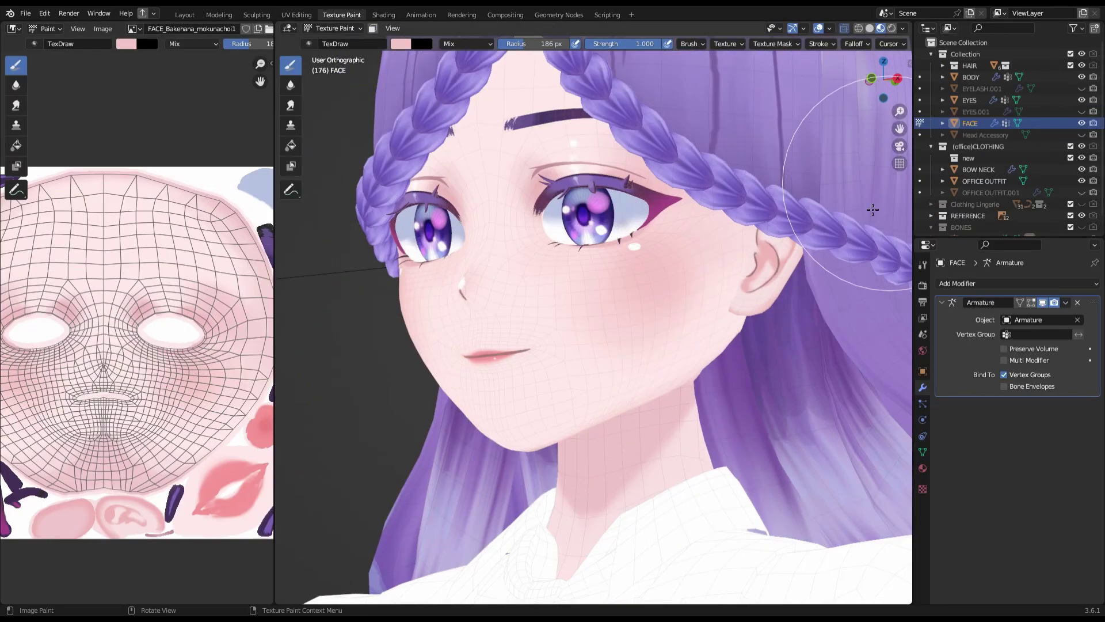
{"action": "scroll", "coordinate": [709, 269], "scroll_direction": "up", "scroll_amount": 3}
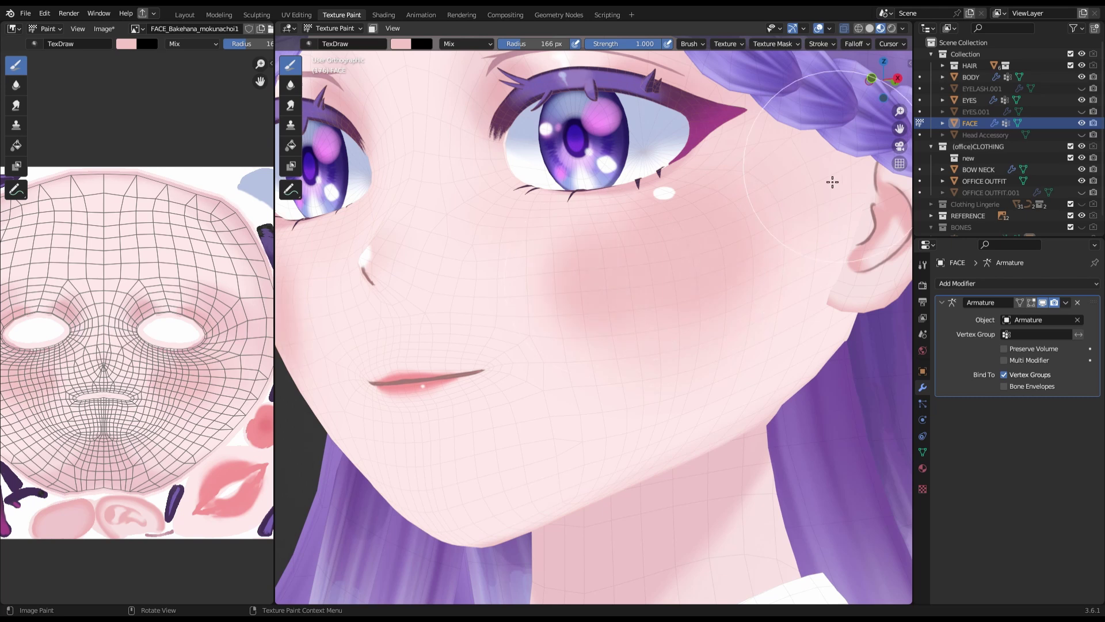
{"action": "scroll", "coordinate": [832, 182], "scroll_direction": "down", "scroll_amount": 5}
{"action": "scroll", "coordinate": [900, 184], "scroll_direction": "down", "scroll_amount": 2}
{"action": "scroll", "coordinate": [826, 185], "scroll_direction": "up", "scroll_amount": 6}
{"action": "middle_click_drag", "start_coordinate": [523, 353], "coordinate": [629, 49]}
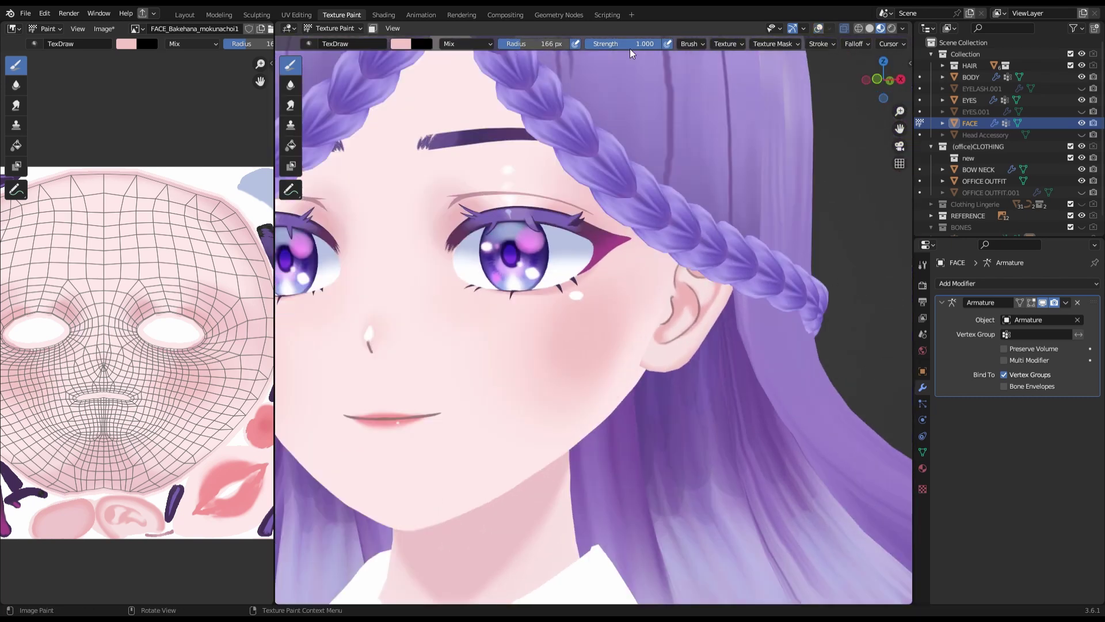
{"action": "left_click_drag", "start_coordinate": [630, 49], "coordinate": [604, 48]}
{"action": "middle_click_drag", "start_coordinate": [604, 173], "coordinate": [569, 444]}
{"action": "scroll", "coordinate": [569, 444], "scroll_direction": "down", "scroll_amount": 6}
{"action": "key", "text": "alt+s"}
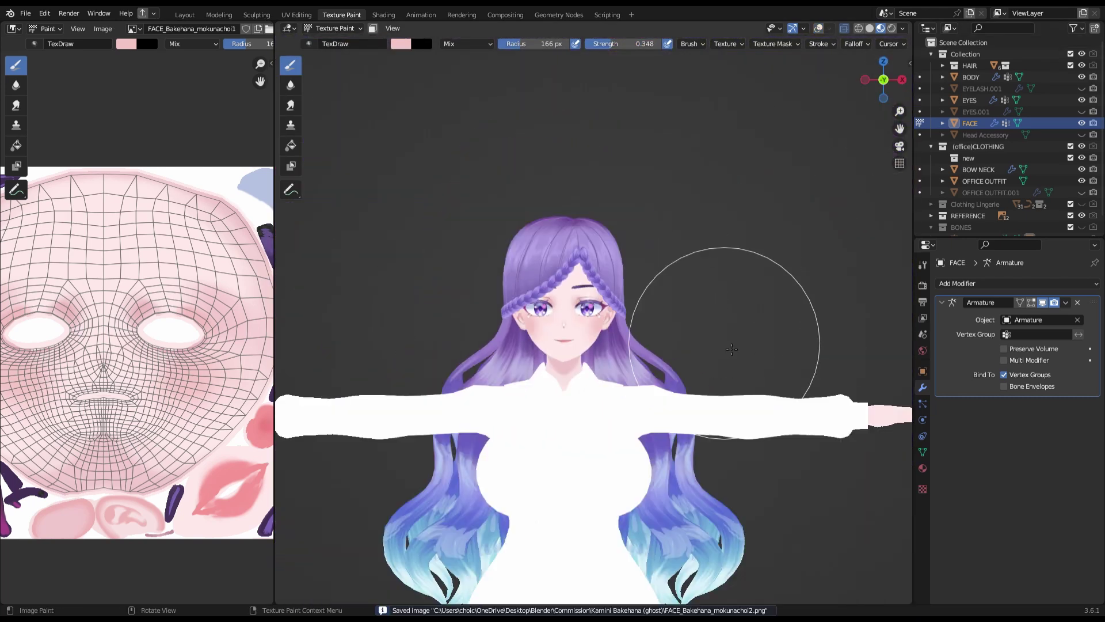
- Soften the blush, save FACE_Bakehana_mokunachoi2.png and the project, and show the hair material in Shading
{"action": "scroll", "coordinate": [732, 349], "scroll_direction": "up", "scroll_amount": 3}
{"action": "middle_click_drag", "start_coordinate": [834, 288], "coordinate": [662, 173]}
{"action": "scroll", "coordinate": [633, 149], "scroll_direction": "up", "scroll_amount": 3}
{"action": "key", "text": "shift+space"}
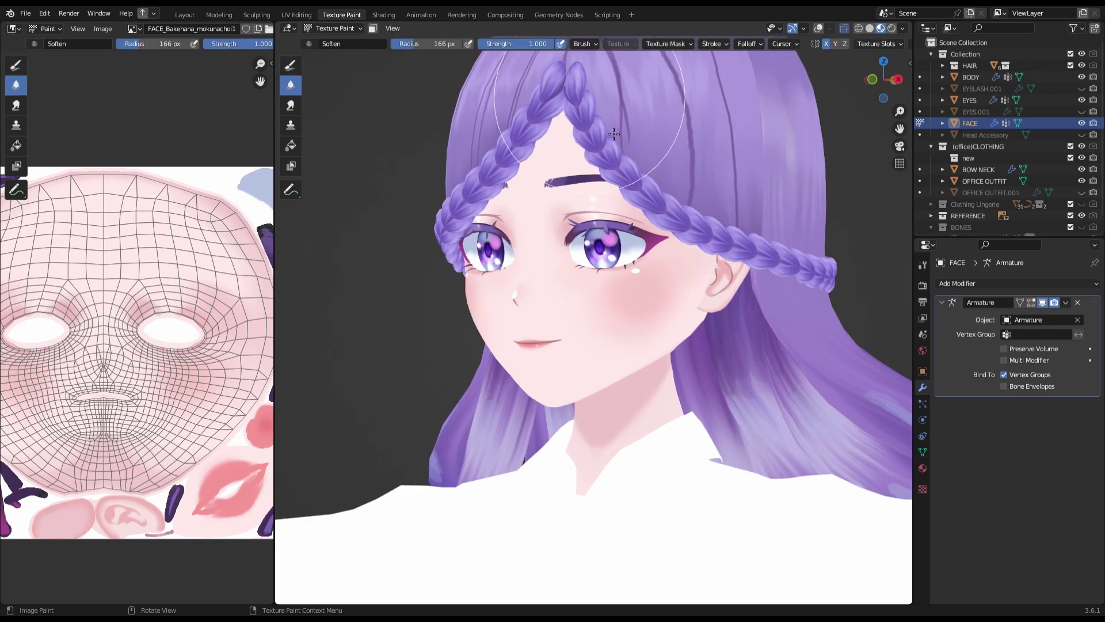
{"action": "scroll", "coordinate": [704, 336], "scroll_direction": "up", "scroll_amount": 5}
{"action": "scroll", "coordinate": [689, 329], "scroll_direction": "down", "scroll_amount": 5}
{"action": "key", "text": "alt+s"}
{"action": "key", "text": "ctrl+s"}
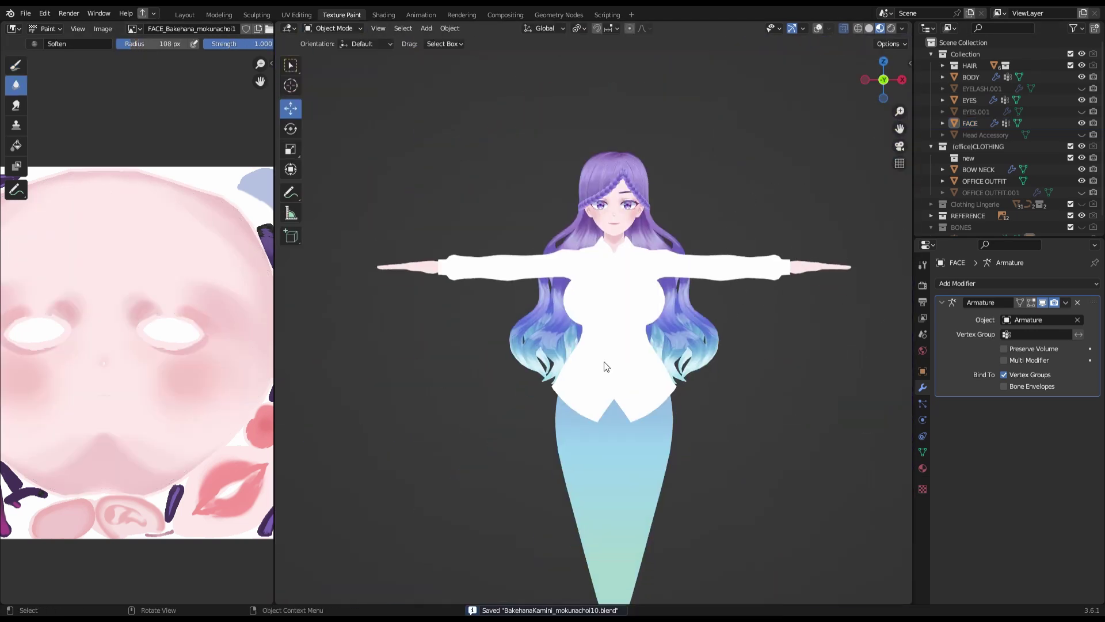
{"action": "key", "text": "ctrl+Page_Down"}
{"action": "left_click", "coordinate": [524, 492]}
{"action": "scroll", "coordinate": [538, 262], "scroll_direction": "up", "scroll_amount": 2}
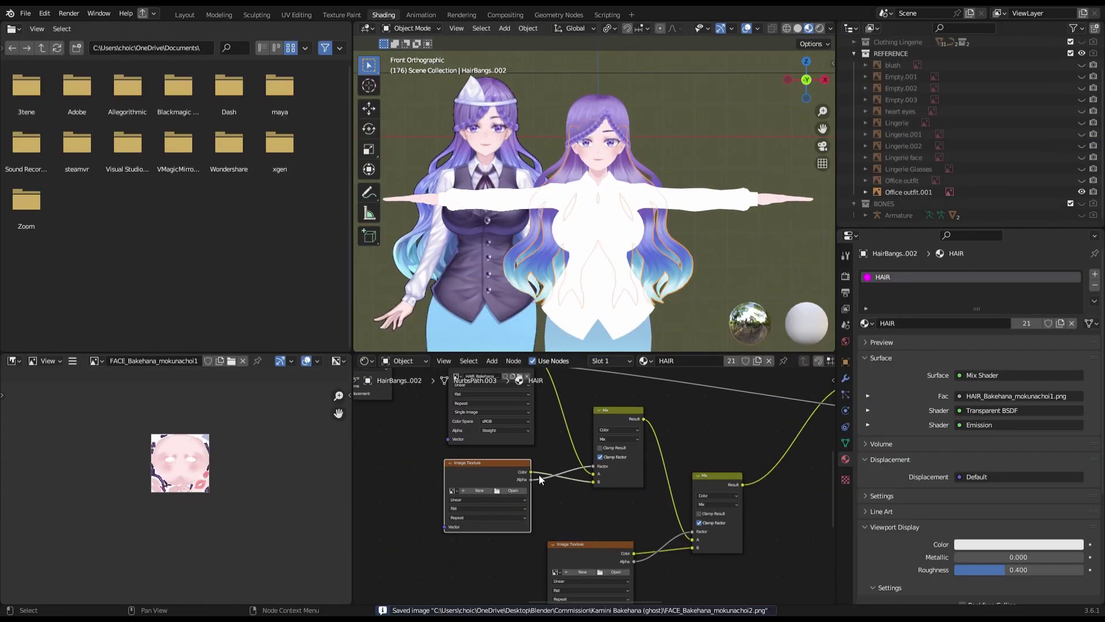
- Fill the sleeve and shirt-front collar UV islands with white
{"action": "key", "text": "ctrl+Page_Up"}
{"action": "key", "text": "ctrl+Page_Down"}
{"action": "scroll", "coordinate": [636, 178], "scroll_direction": "up", "scroll_amount": 3}
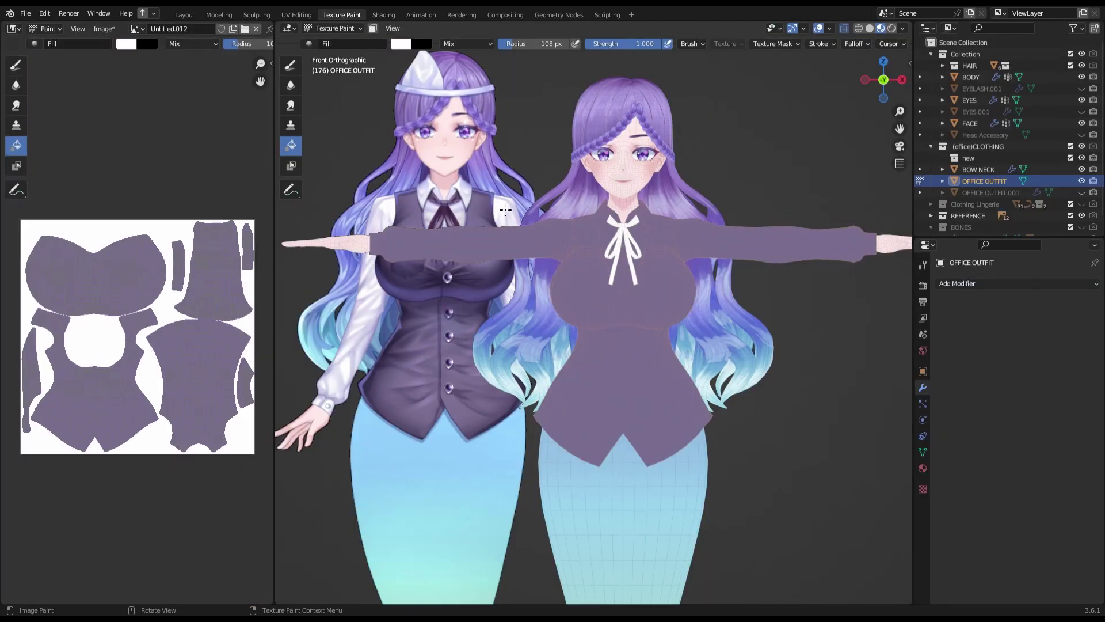
{"action": "scroll", "coordinate": [136, 357], "scroll_direction": "up", "scroll_amount": 5}
{"action": "scroll", "coordinate": [1026, 538], "scroll_direction": "down", "scroll_amount": 5}
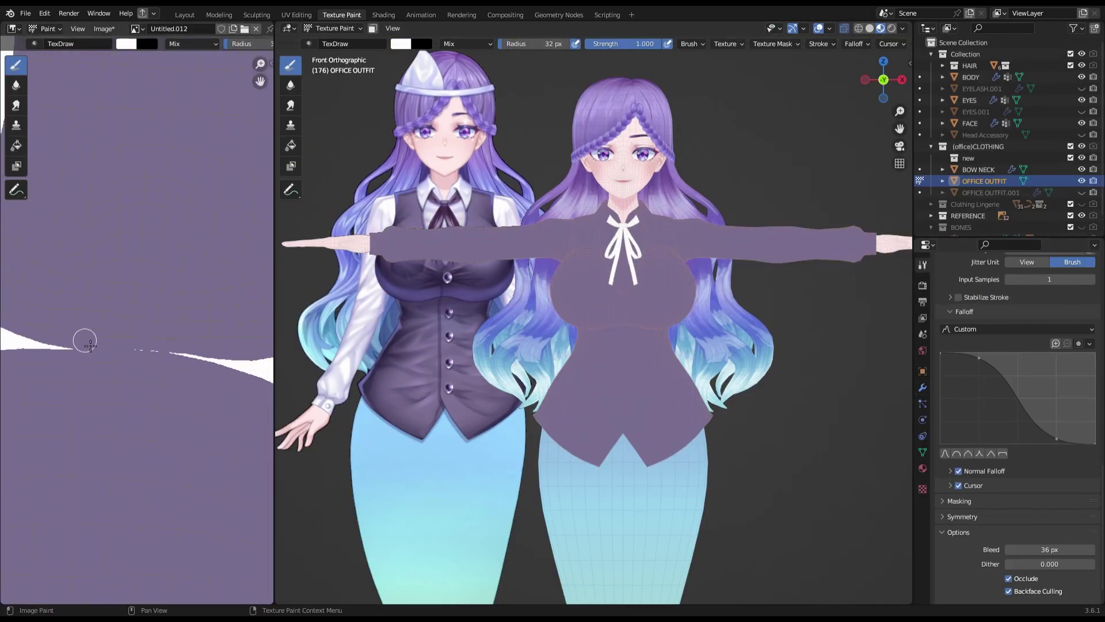
{"action": "scroll", "coordinate": [218, 363], "scroll_direction": "down", "scroll_amount": 8}
{"action": "left_click", "coordinate": [173, 184]}
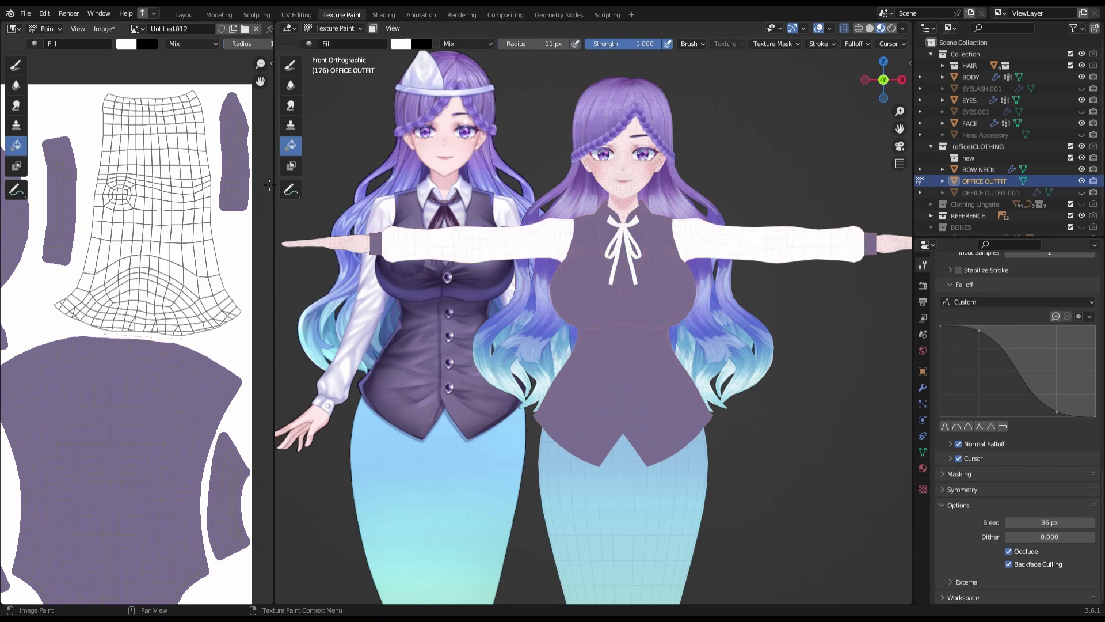
{"action": "left_click", "coordinate": [224, 477]}
{"action": "scroll", "coordinate": [190, 438], "scroll_direction": "down", "scroll_amount": 3}
{"action": "scroll", "coordinate": [172, 403], "scroll_direction": "down", "scroll_amount": 2}
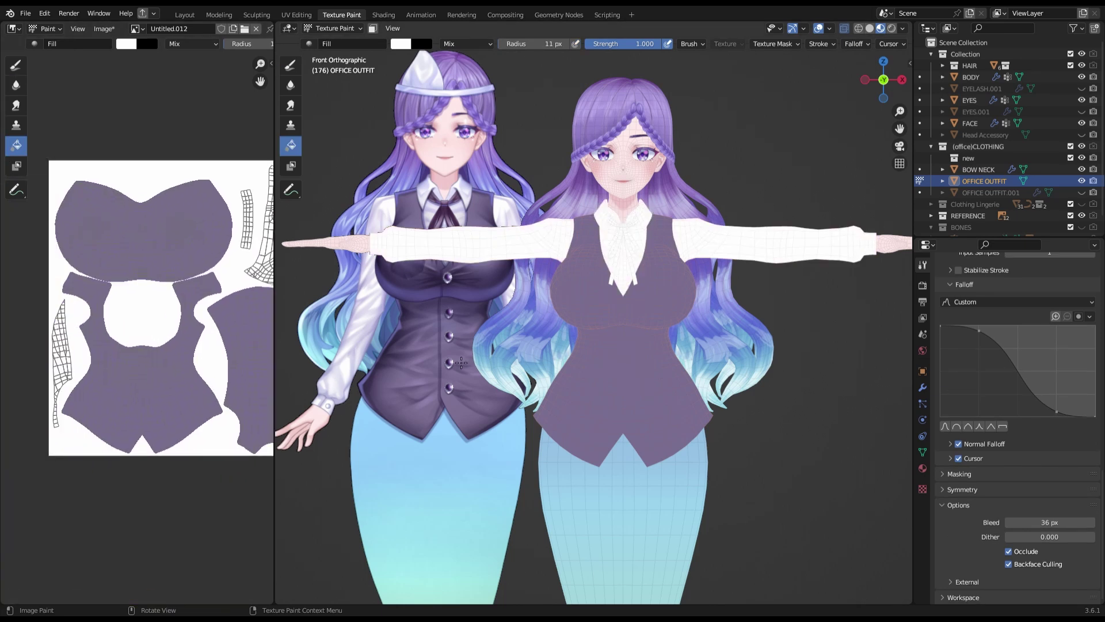
- Switch to the neck bow and save the outfit texture as OFFICE_Bakehana_mokunachoi1.png
{"action": "key", "text": "alt+q"}
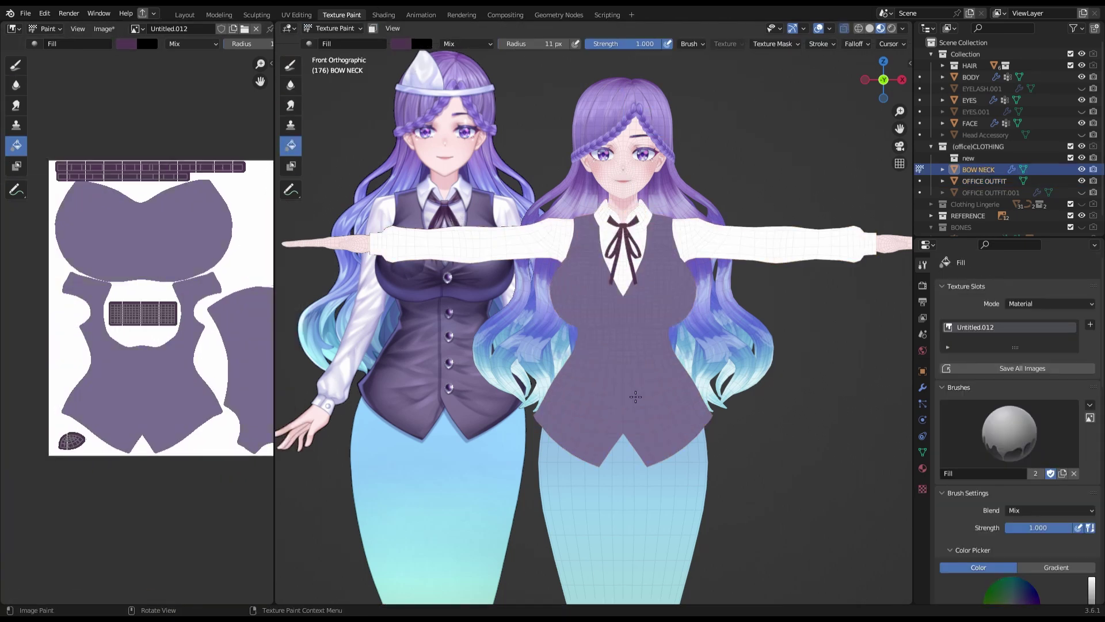
{"action": "key", "text": "alt+s"}
{"action": "scroll", "coordinate": [636, 396], "scroll_direction": "down", "scroll_amount": 3}
{"action": "scroll", "coordinate": [635, 396], "scroll_direction": "down", "scroll_amount": 2}
- Frame the neck bow from the front and select its right loop in Edit Mode
{"action": "middle_click_drag", "start_coordinate": [635, 396], "coordinate": [654, 258]}
{"action": "scroll", "coordinate": [654, 259], "scroll_direction": "up", "scroll_amount": 4}
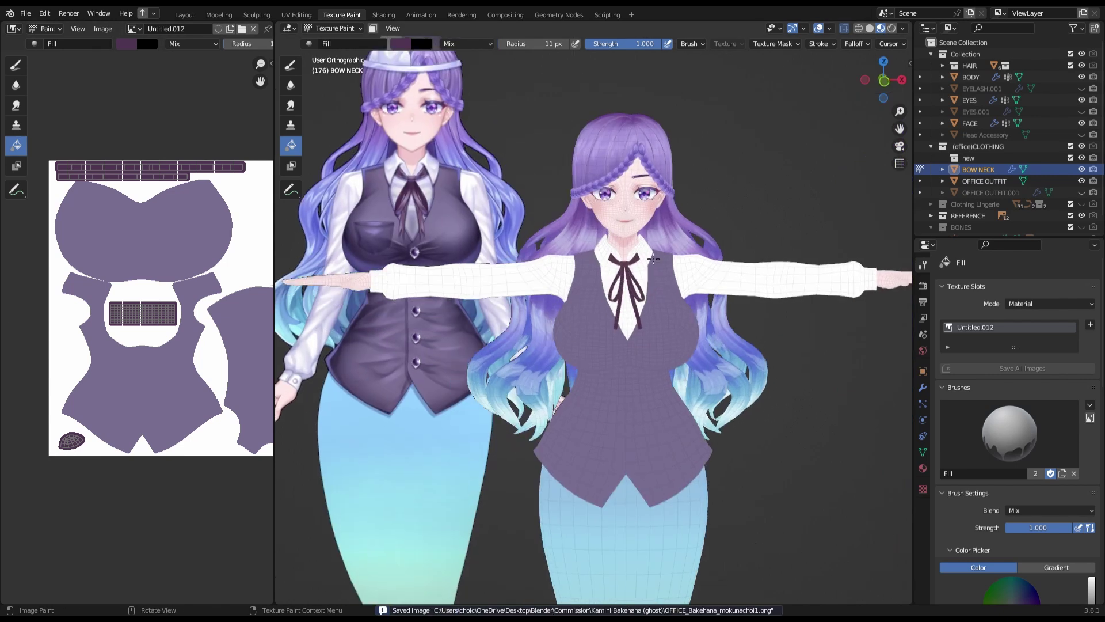
{"action": "key", "text": "KP_1"}
{"action": "key", "text": "KP_Decimal"}
{"action": "key", "text": "Tab"}
{"action": "key", "text": "l"}
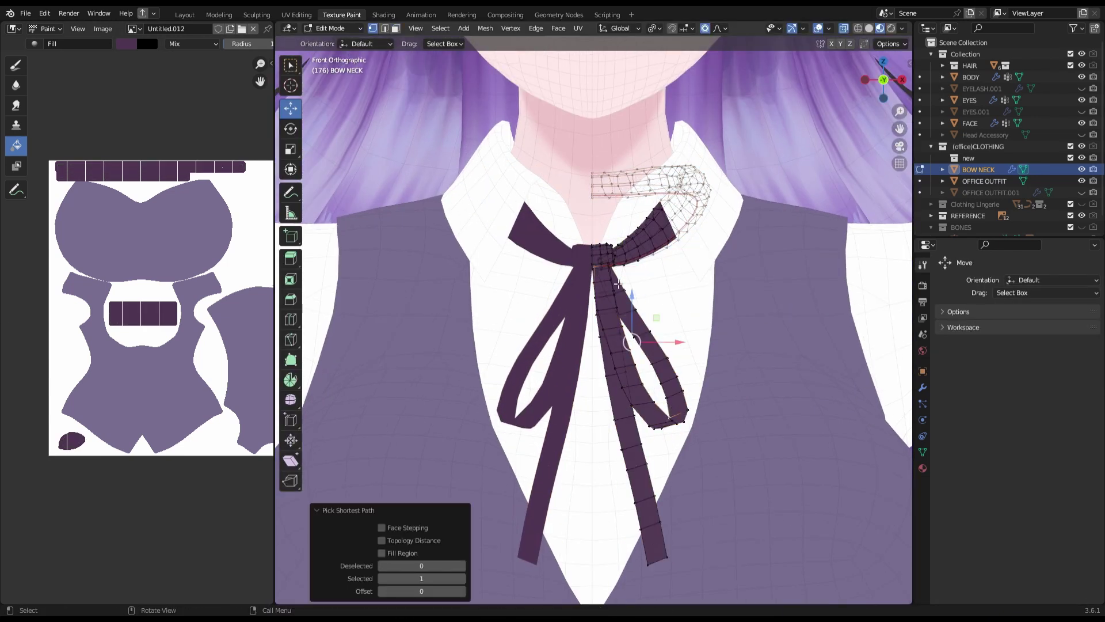
- Move the neck bow loop along X with proportional falloff so it sits closer to the vest
{"action": "key", "text": "g"}
{"action": "scroll", "coordinate": [662, 323], "scroll_direction": "up", "scroll_amount": 3}
{"action": "key", "text": "x"}
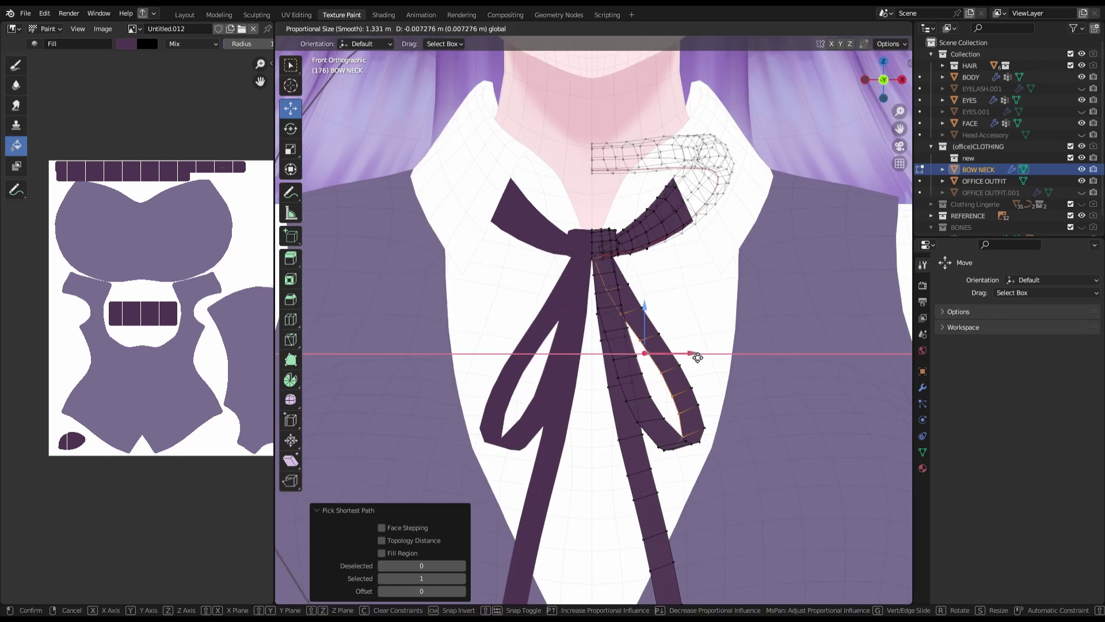
{"action": "scroll", "coordinate": [698, 358], "scroll_direction": "up", "scroll_amount": 15}
{"action": "left_click", "coordinate": [698, 358]}
{"action": "left_click", "coordinate": [697, 378]}
- Reshape the bow knot and hanging tail against the vest, then save the .blend file
{"action": "left_click", "coordinate": [617, 282]}
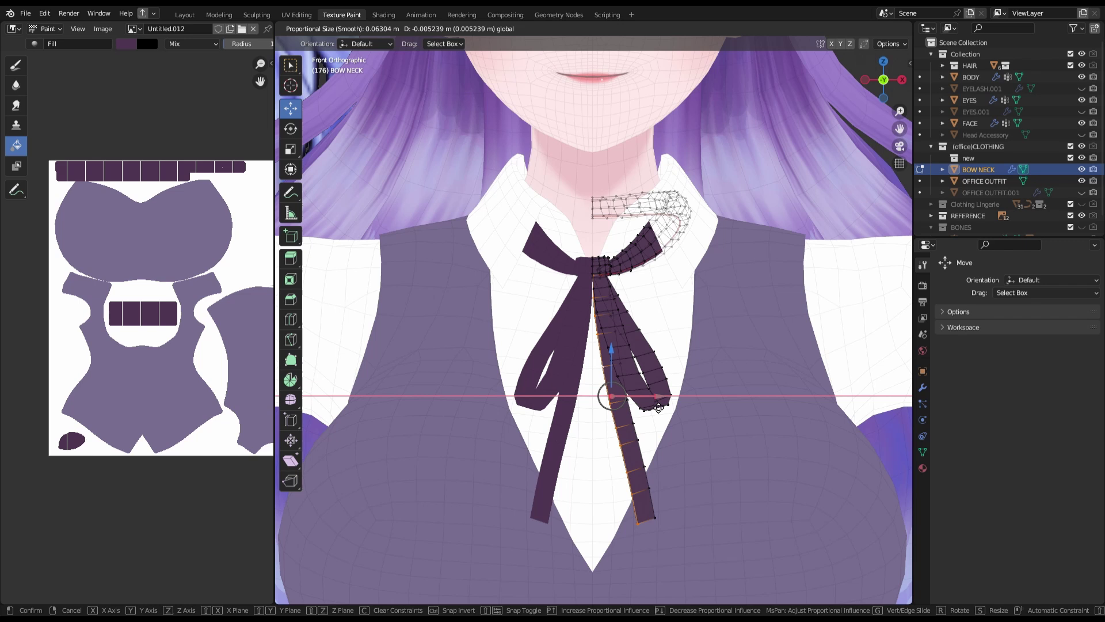
{"action": "left_click", "coordinate": [659, 408]}
{"action": "left_click", "coordinate": [923, 387]}
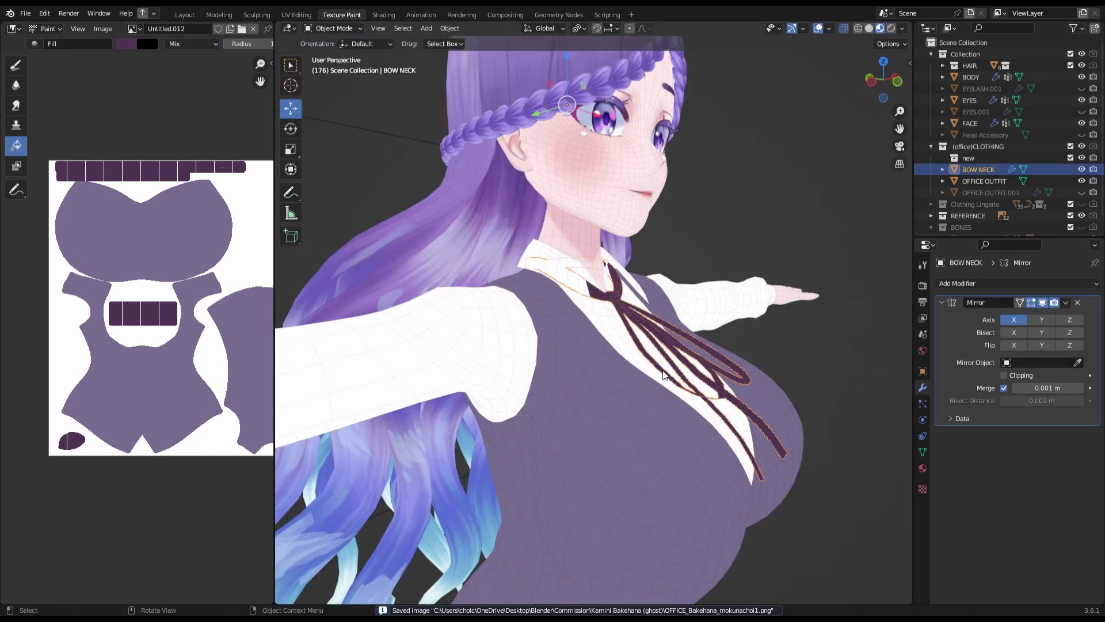
{"action": "middle_click_drag", "start_coordinate": [760, 326], "coordinate": [655, 339]}
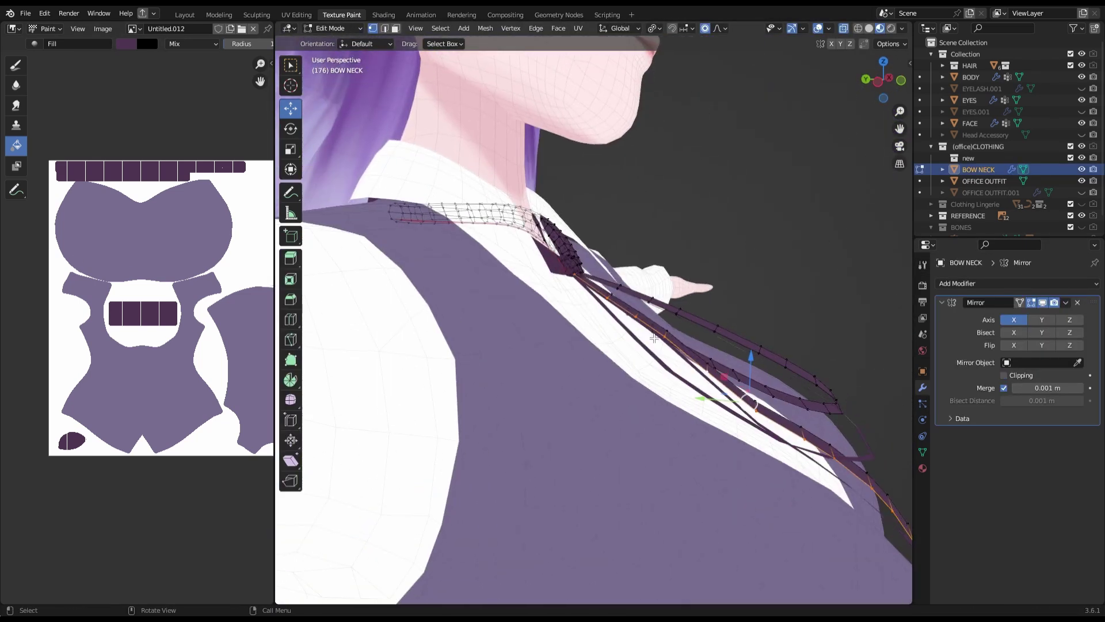
{"action": "left_click", "coordinate": [673, 302]}
{"action": "key", "text": "ctrl+s"}
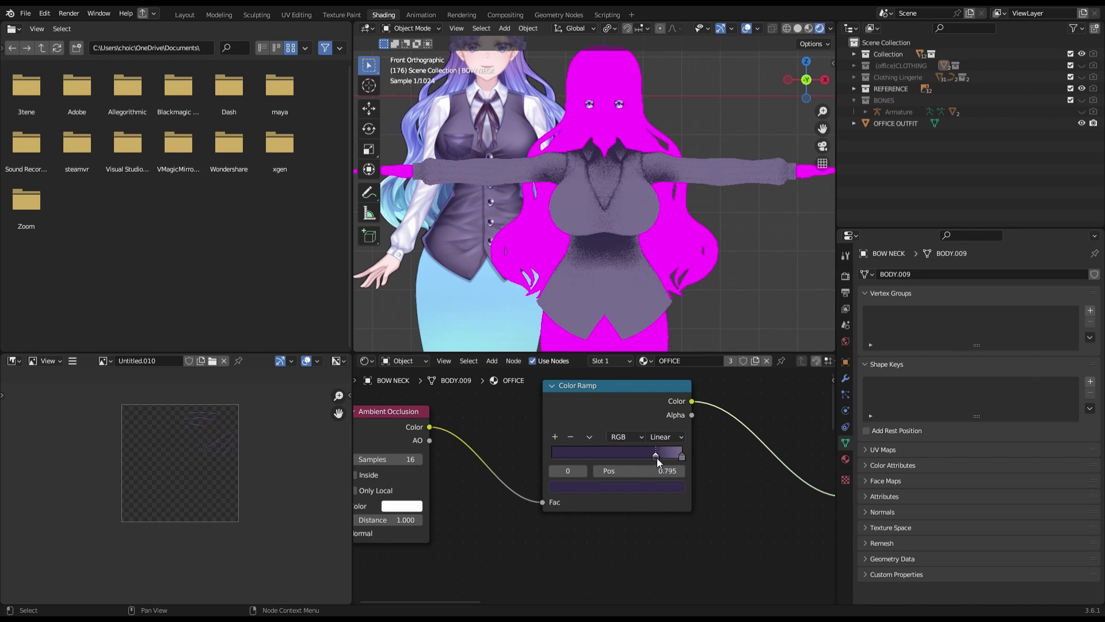
- Tweak the outfit color ramp by removing an extra stop and shifting stops to about 0.705 and 0.636
{"action": "left_click_drag", "start_coordinate": [655, 456], "coordinate": [643, 455]}
{"action": "left_click", "coordinate": [609, 309]}
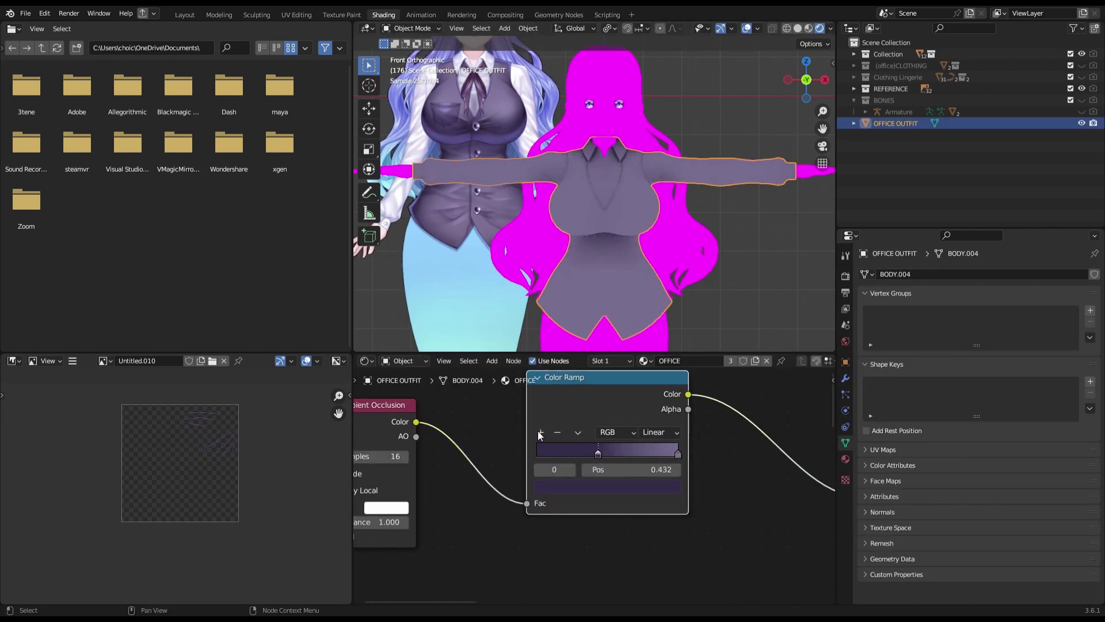
{"action": "left_click", "coordinate": [679, 454]}
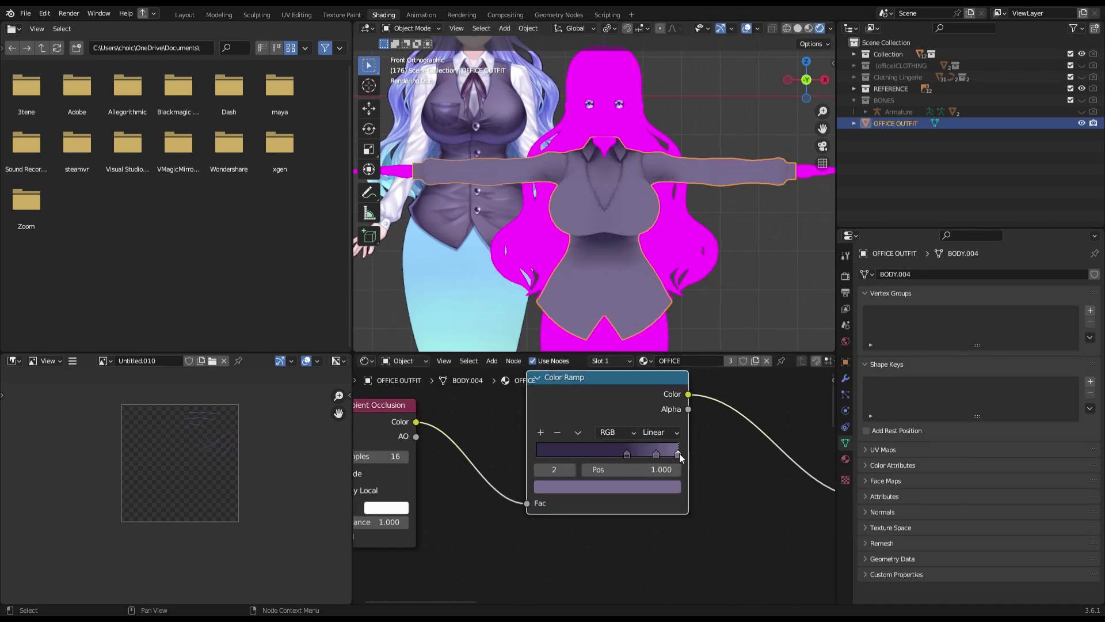
{"action": "left_click", "coordinate": [557, 432]}
{"action": "left_click_drag", "start_coordinate": [668, 454], "coordinate": [610, 450]}
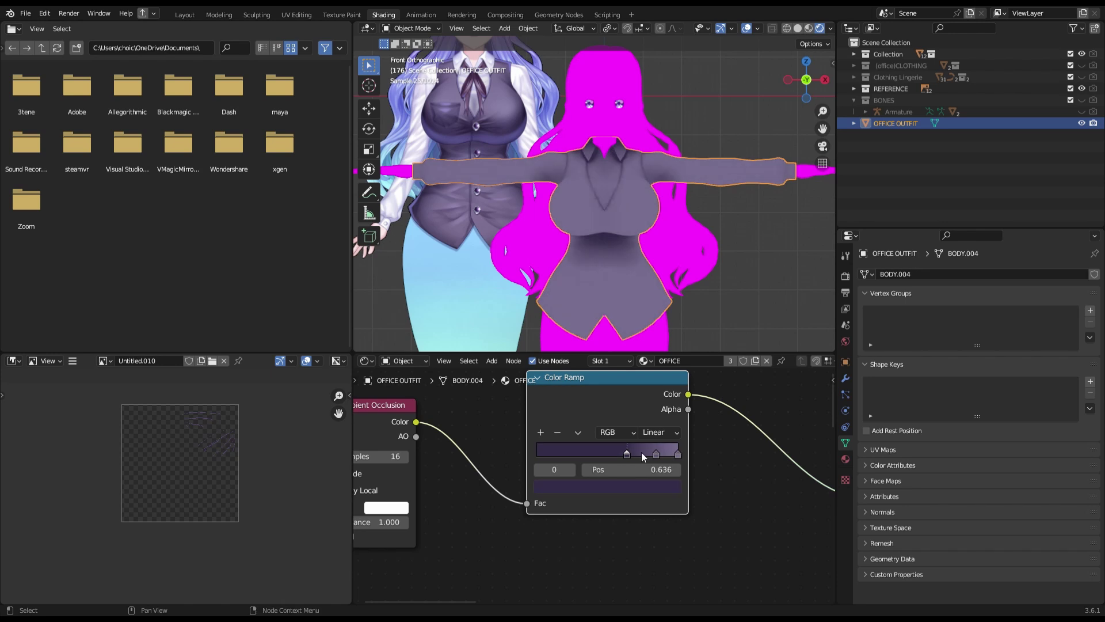
{"action": "mouse_move", "coordinate": [638, 352]}
{"action": "middle_mouse_down"}
{"action": "mouse_move", "coordinate": [671, 298]}
{"action": "mouse_move", "coordinate": [560, 106]}
{"action": "middle_mouse_up"}
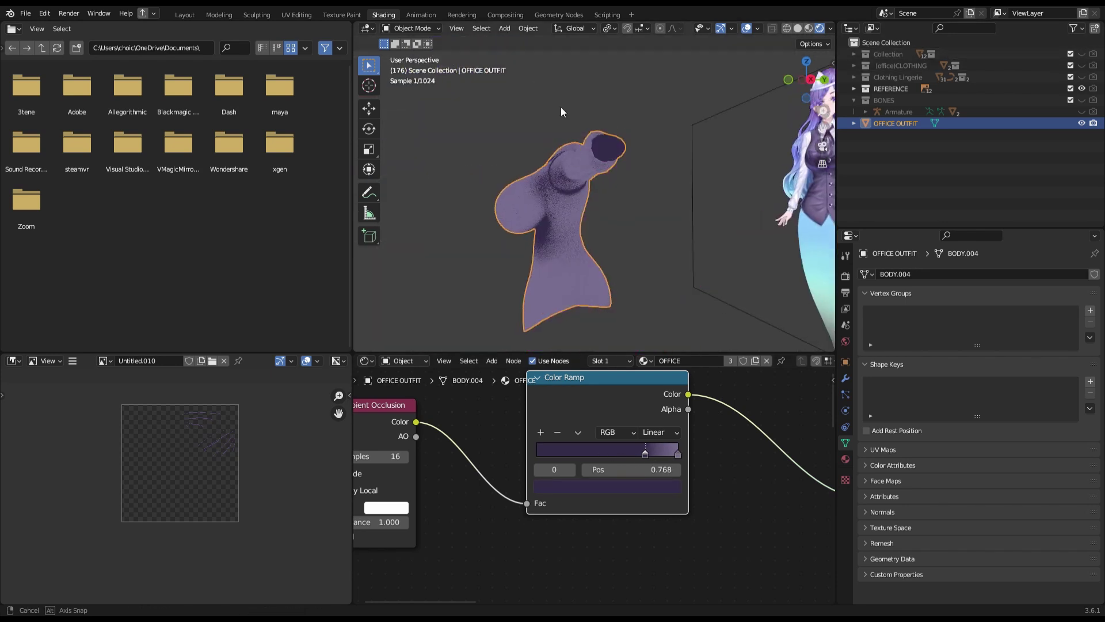
{"action": "key", "text": "KP_1"}
{"action": "middle_click_drag", "start_coordinate": [670, 263], "coordinate": [640, 299]}
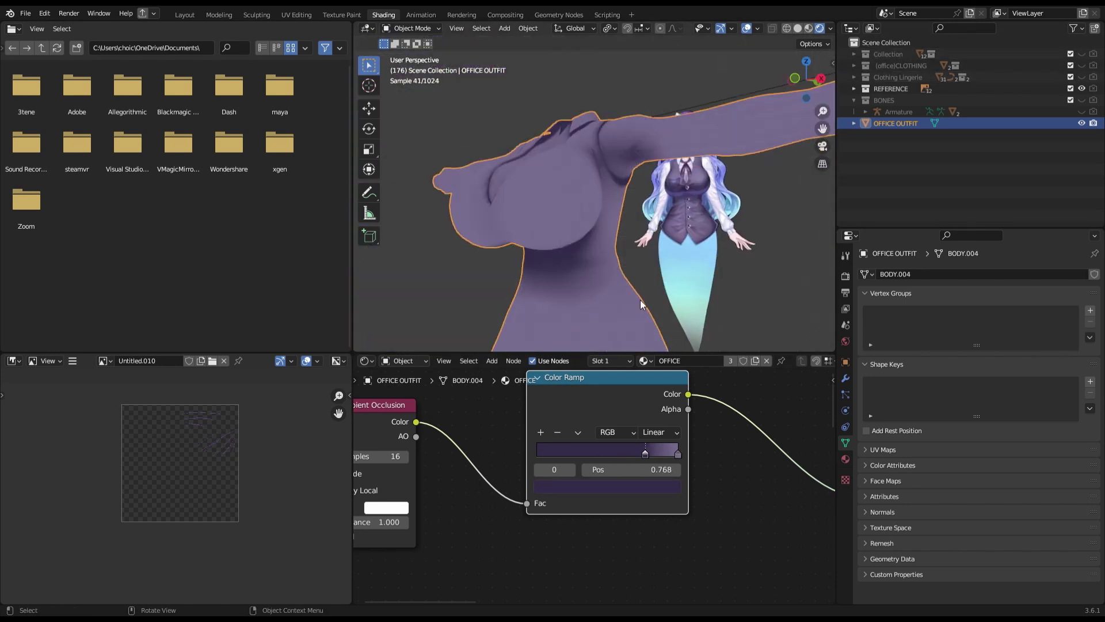
- Duplicate the office outfit and give the copy a Subdivision Surface modifier at viewport level 2
{"action": "key", "text": "KP_1"}
{"action": "key", "text": "shift+d"}
{"action": "left_click", "coordinate": [845, 378]}
{"action": "left_click", "coordinate": [896, 274]}
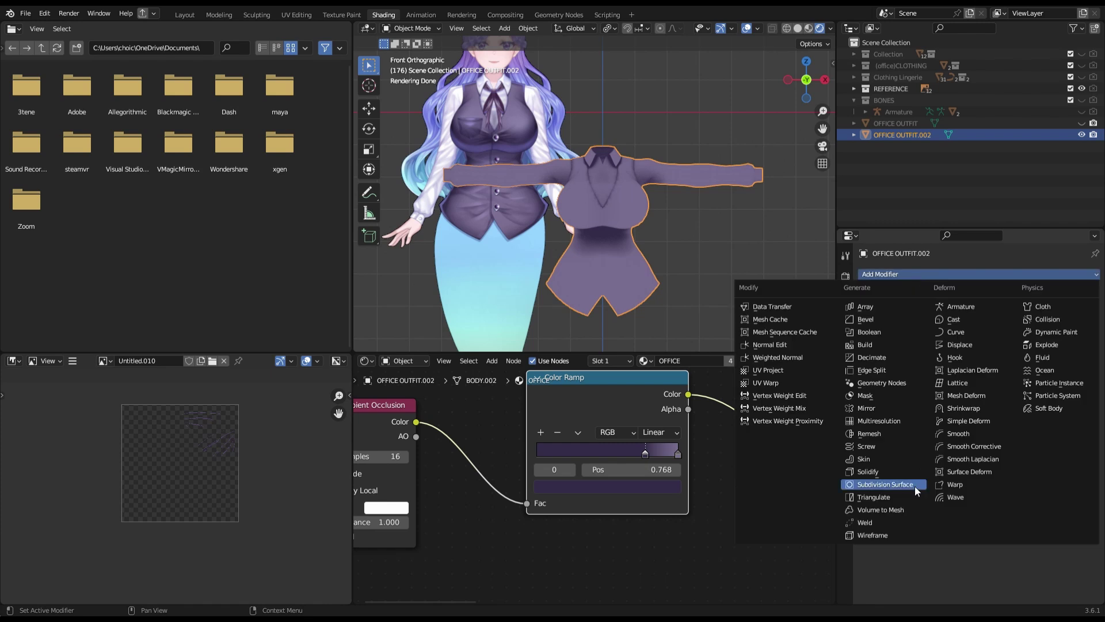
{"action": "left_click", "coordinate": [914, 486]}
{"action": "scroll", "coordinate": [765, 315], "scroll_direction": "up", "scroll_amount": 3}
{"action": "scroll", "coordinate": [765, 315], "scroll_direction": "up", "scroll_amount": 2}
{"action": "key", "text": "ctrl+2"}
- Bring up the Render Properties Bake panel with Bake Type set to Emit
{"action": "scroll", "coordinate": [782, 276], "scroll_direction": "down", "scroll_amount": 2}
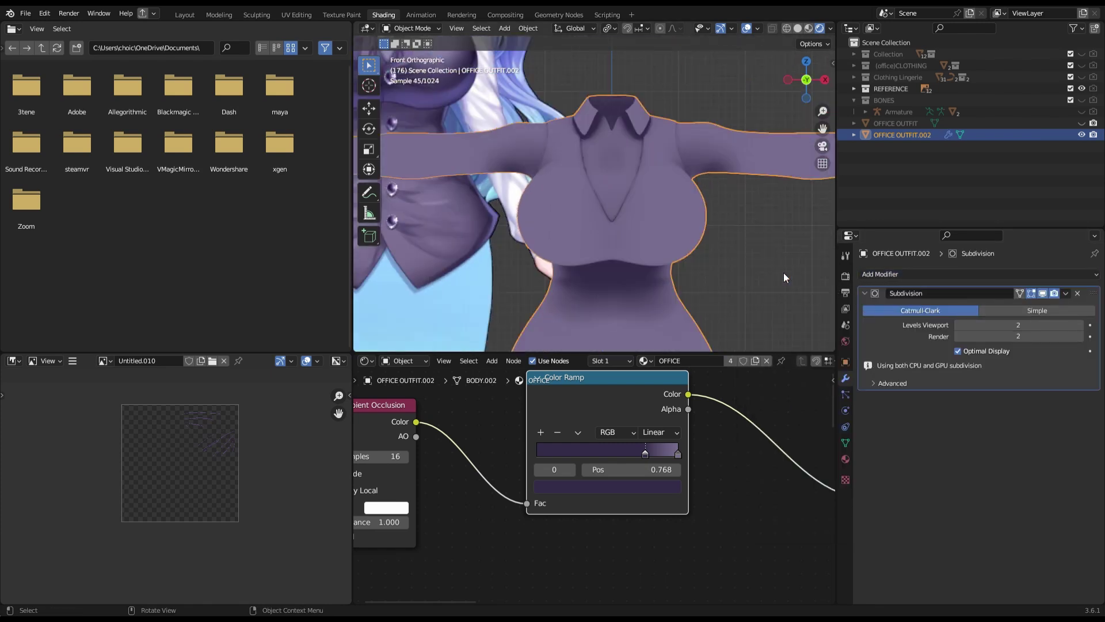
{"action": "scroll", "coordinate": [783, 272], "scroll_direction": "down", "scroll_amount": 2}
{"action": "scroll", "coordinate": [768, 137], "scroll_direction": "down", "scroll_amount": 2}
{"action": "scroll", "coordinate": [744, 482], "scroll_direction": "down", "scroll_amount": 4}
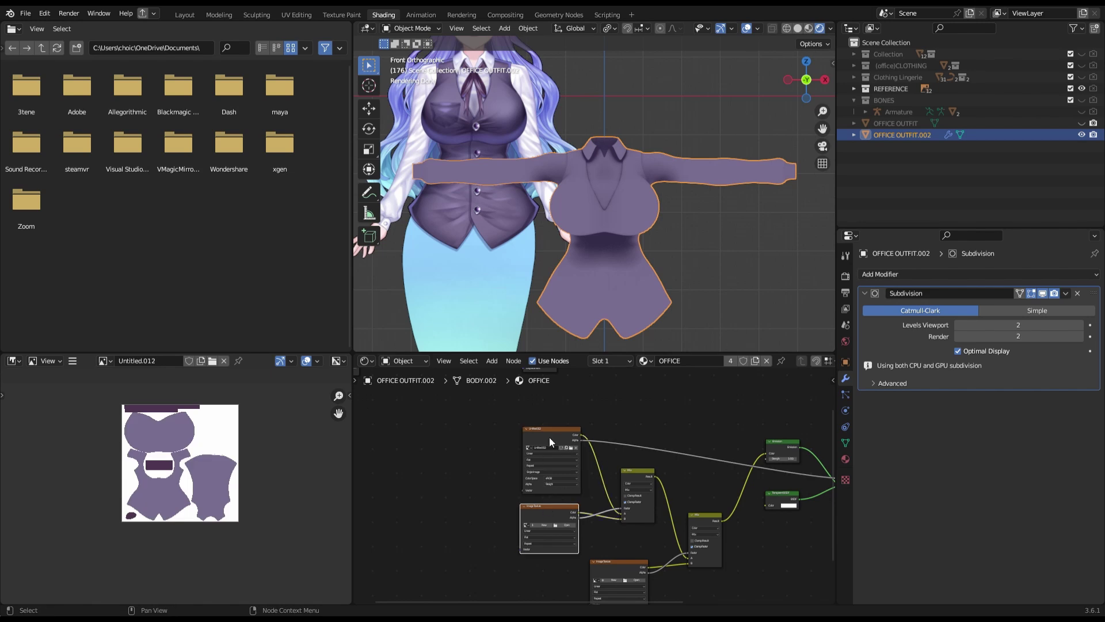
{"action": "left_click", "coordinate": [72, 360]}
{"action": "scroll", "coordinate": [569, 512], "scroll_direction": "up", "scroll_amount": 1}
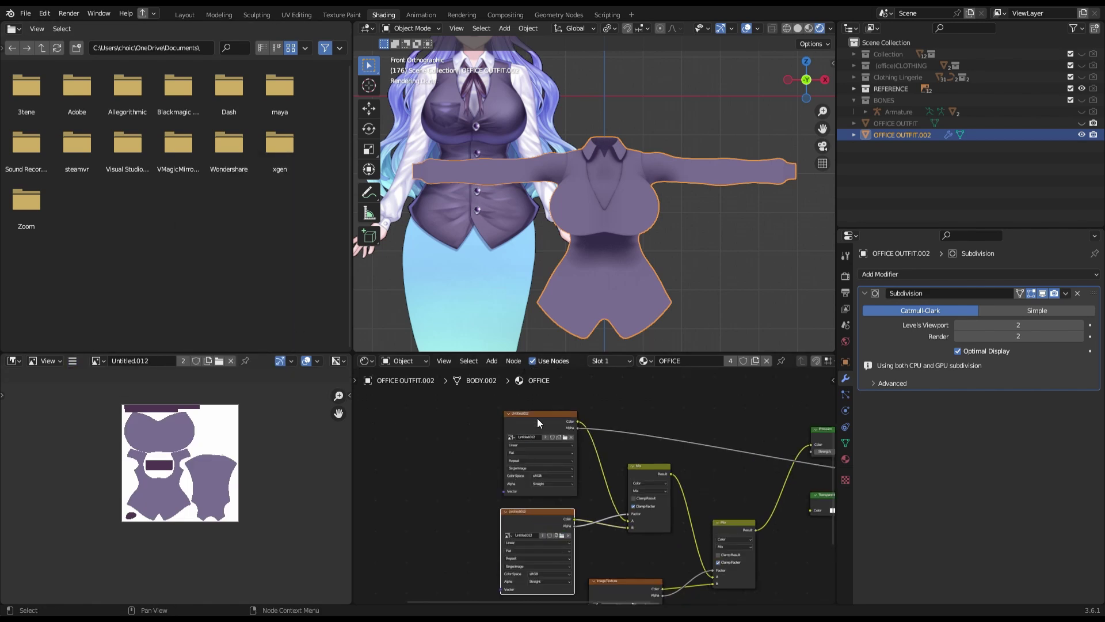
{"action": "scroll", "coordinate": [564, 537], "scroll_direction": "down", "scroll_amount": 5}
{"action": "left_click", "coordinate": [845, 276]}
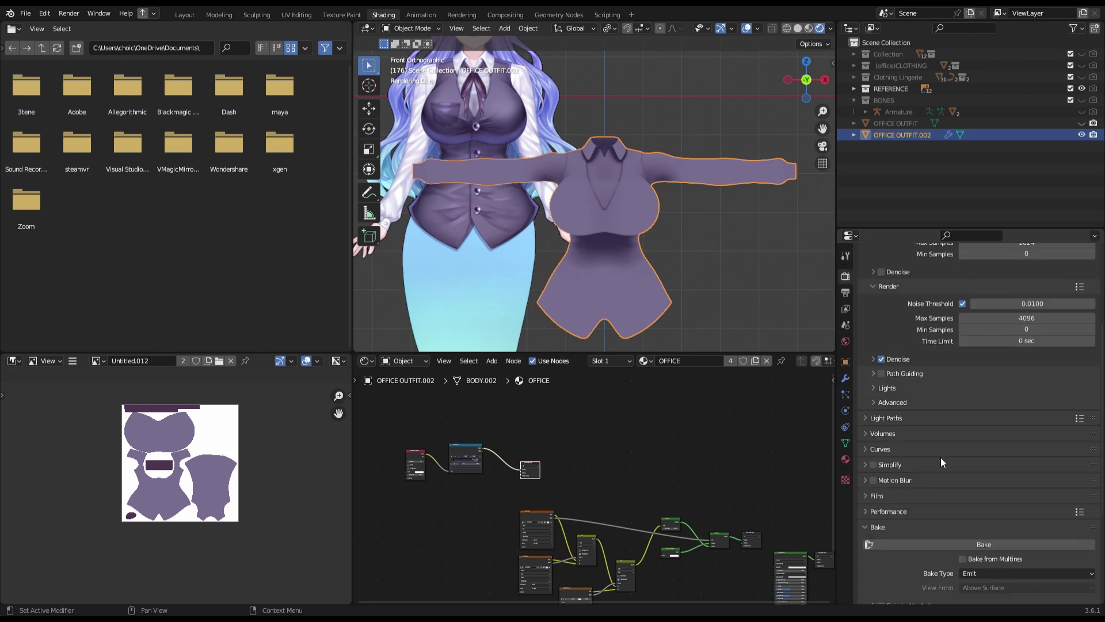
{"action": "scroll", "coordinate": [979, 432], "scroll_direction": "down", "scroll_amount": 5}
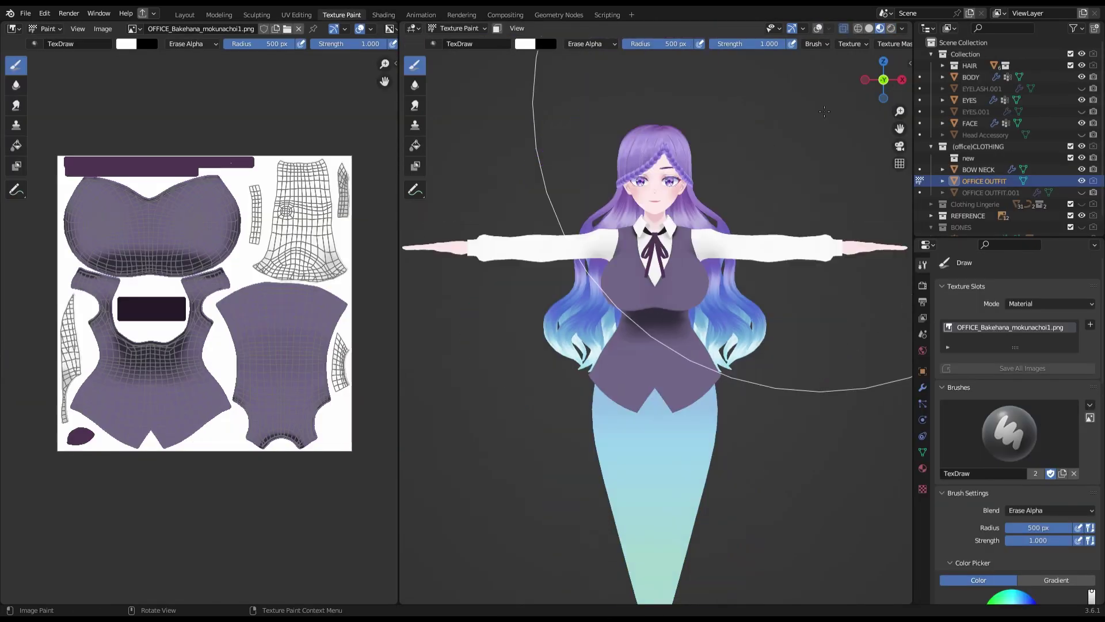
- Paint soft dark shading under the chest on the vest's outfit texture
{"action": "scroll", "coordinate": [172, 360], "scroll_direction": "up", "scroll_amount": 3}
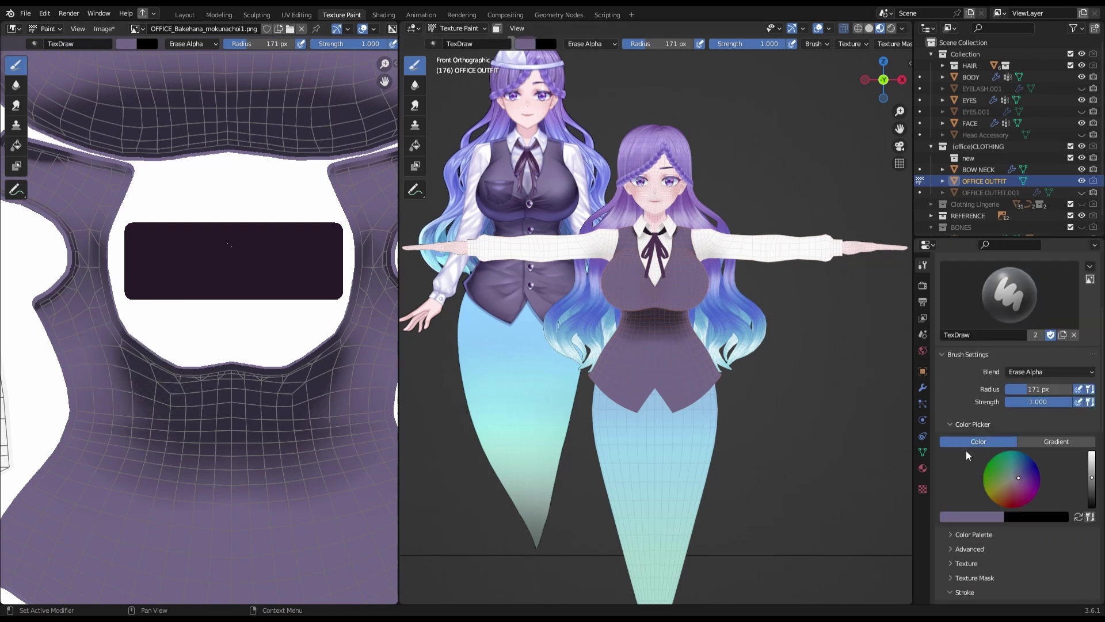
{"action": "scroll", "coordinate": [1019, 431], "scroll_direction": "down", "scroll_amount": 8}
{"action": "scroll", "coordinate": [246, 555], "scroll_direction": "down", "scroll_amount": 1}
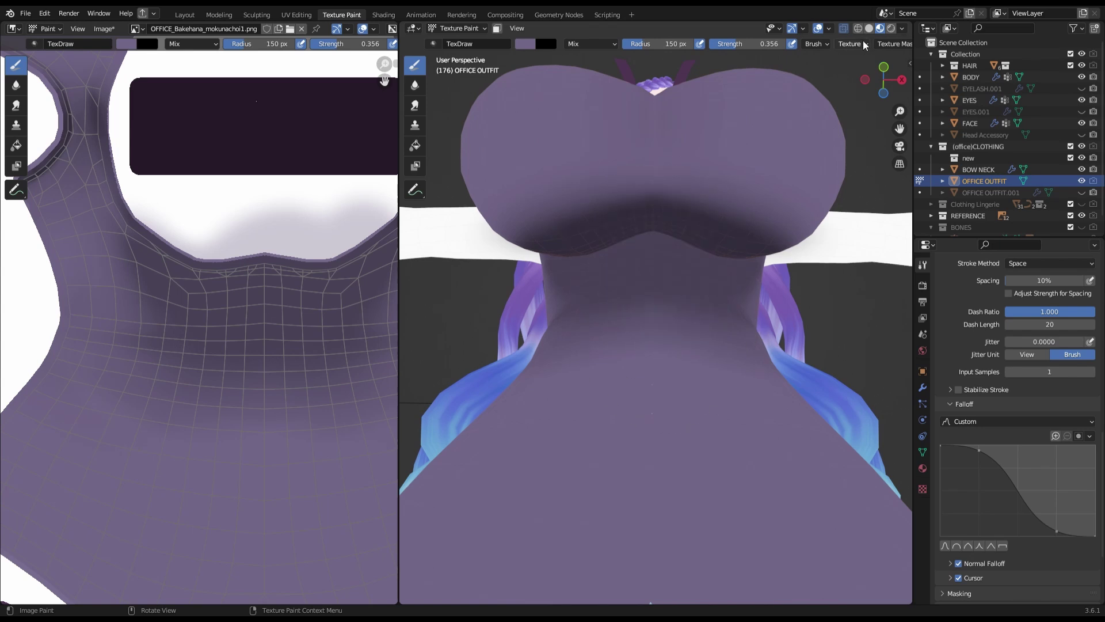
{"action": "middle_click_drag", "start_coordinate": [651, 239], "coordinate": [752, 392]}
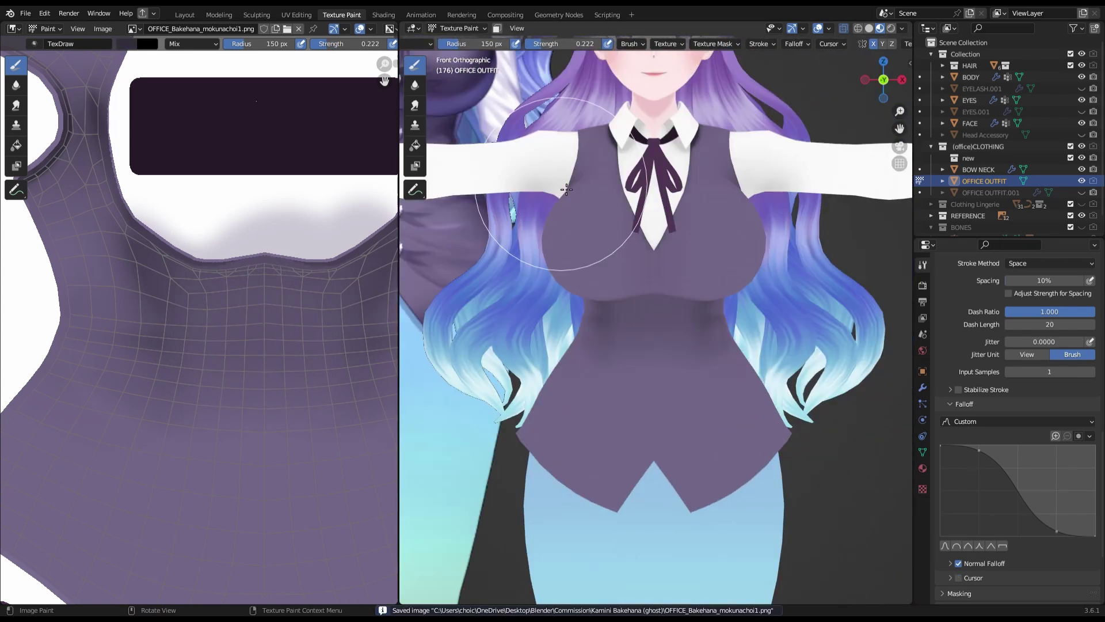
{"action": "left_click", "coordinate": [632, 269]}
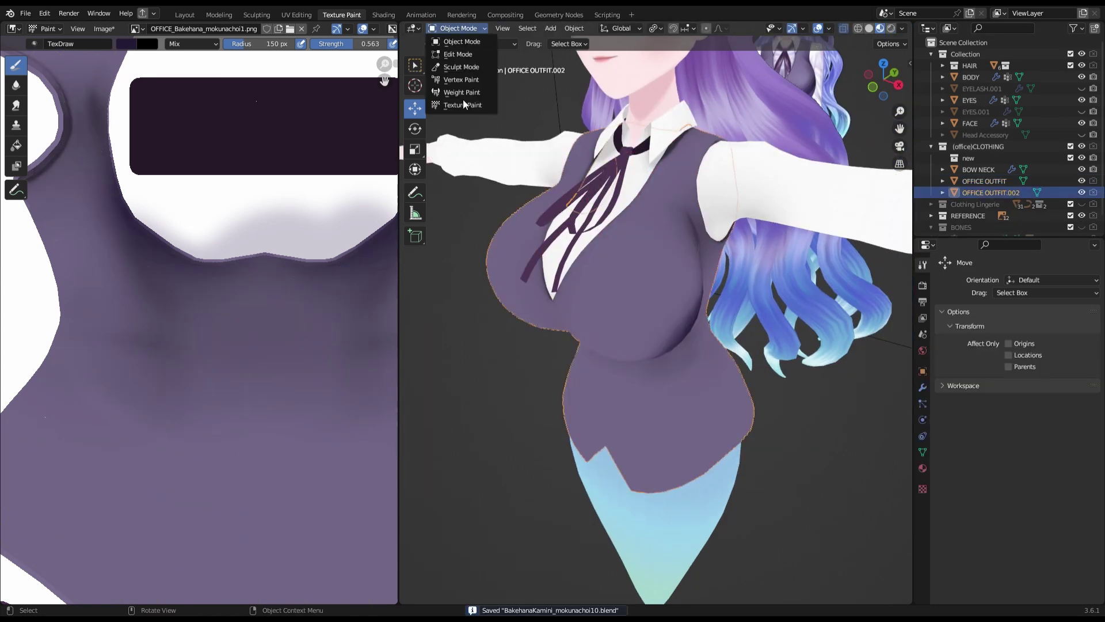
- Put OFFICE OUTFIT.002 in Texture Paint, shade the vest front, and save the image
{"action": "left_click", "coordinate": [463, 104]}
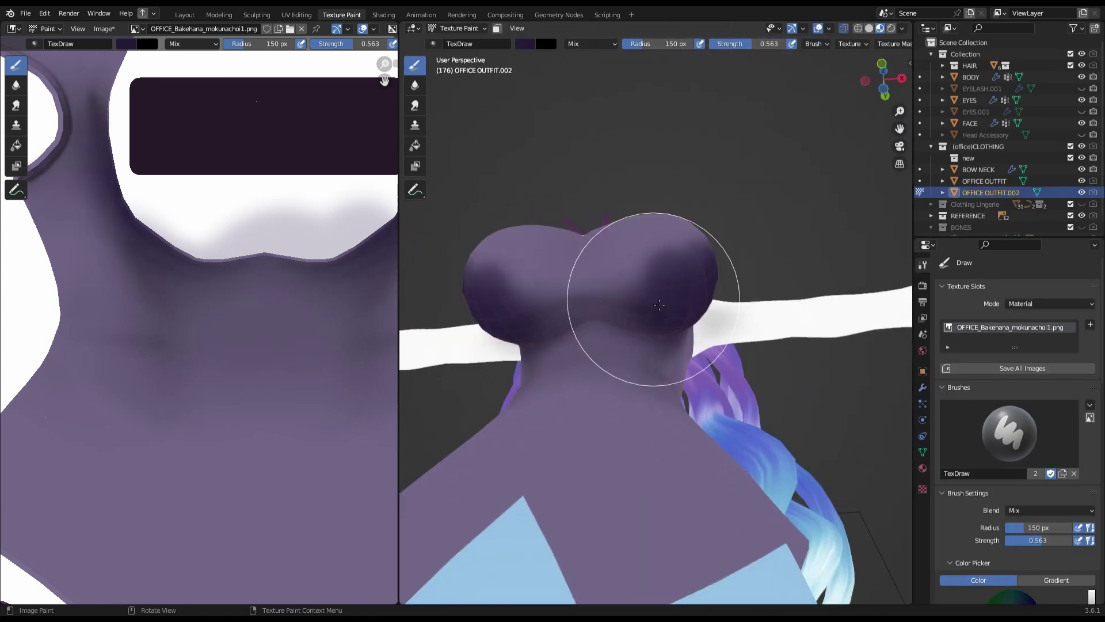
{"action": "mouse_move", "coordinate": [659, 304]}
{"action": "middle_mouse_down"}
{"action": "mouse_move", "coordinate": [629, 354]}
{"action": "mouse_move", "coordinate": [749, 230]}
{"action": "middle_mouse_up"}
{"action": "scroll", "coordinate": [789, 161], "scroll_direction": "down", "scroll_amount": 5}
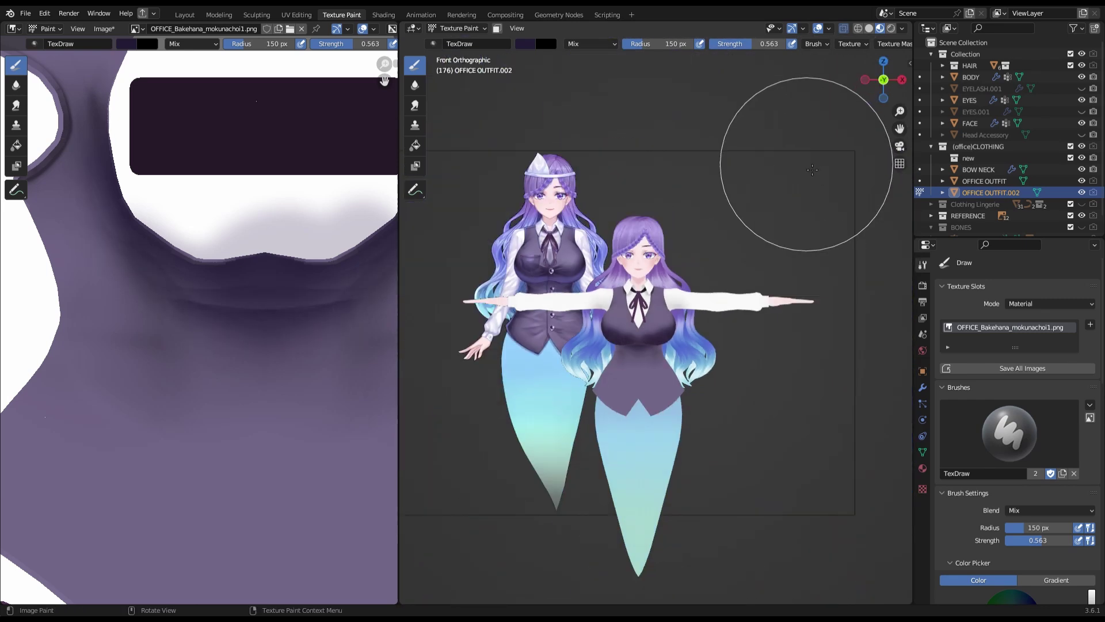
{"action": "scroll", "coordinate": [686, 288], "scroll_direction": "up", "scroll_amount": 5}
{"action": "mouse_move", "coordinate": [642, 360]}
{"action": "middle_mouse_down"}
{"action": "mouse_move", "coordinate": [668, 391]}
{"action": "mouse_move", "coordinate": [605, 308]}
{"action": "mouse_move", "coordinate": [585, 350]}
{"action": "mouse_move", "coordinate": [688, 369]}
{"action": "middle_mouse_up"}
{"action": "scroll", "coordinate": [668, 391], "scroll_direction": "down", "scroll_amount": 3}
{"action": "key", "text": "KP_1"}
{"action": "key", "text": "alt+s"}
- Add soft dark shading along the side of the vest and save the texture again
{"action": "scroll", "coordinate": [585, 350], "scroll_direction": "up", "scroll_amount": 3}
{"action": "key", "text": "KP_1"}
{"action": "key", "text": "alt+s"}
{"action": "scroll", "coordinate": [623, 337], "scroll_direction": "down", "scroll_amount": 5}
{"action": "scroll", "coordinate": [689, 369], "scroll_direction": "up", "scroll_amount": 5}
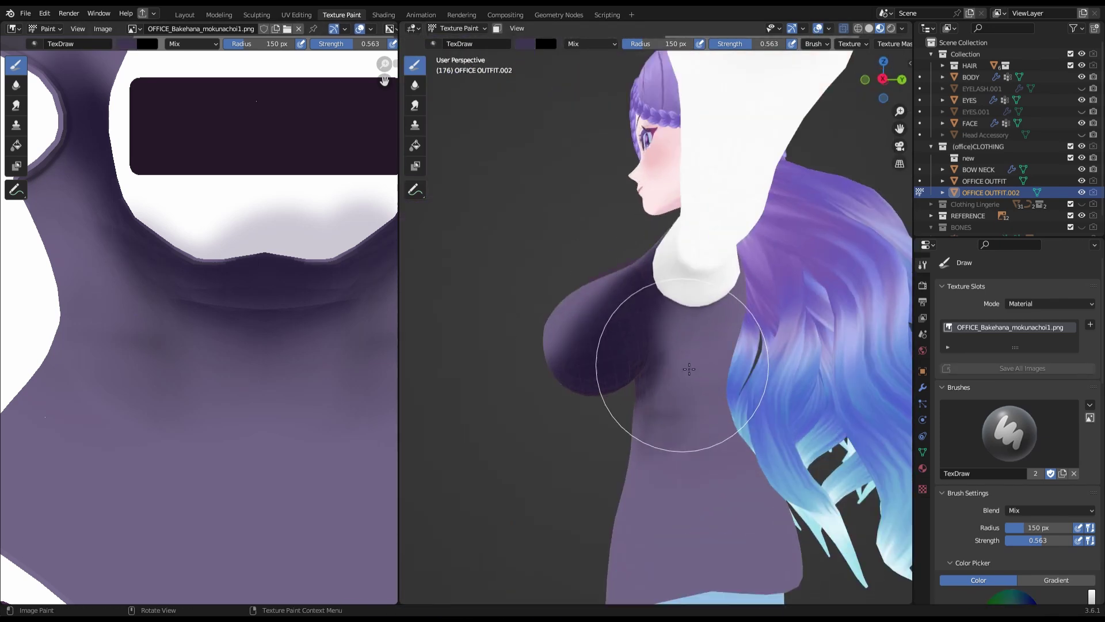
{"action": "middle_click_drag", "start_coordinate": [694, 320], "coordinate": [654, 259]}
{"action": "scroll", "coordinate": [696, 511], "scroll_direction": "up", "scroll_amount": 3}
{"action": "scroll", "coordinate": [696, 507], "scroll_direction": "up", "scroll_amount": 2}
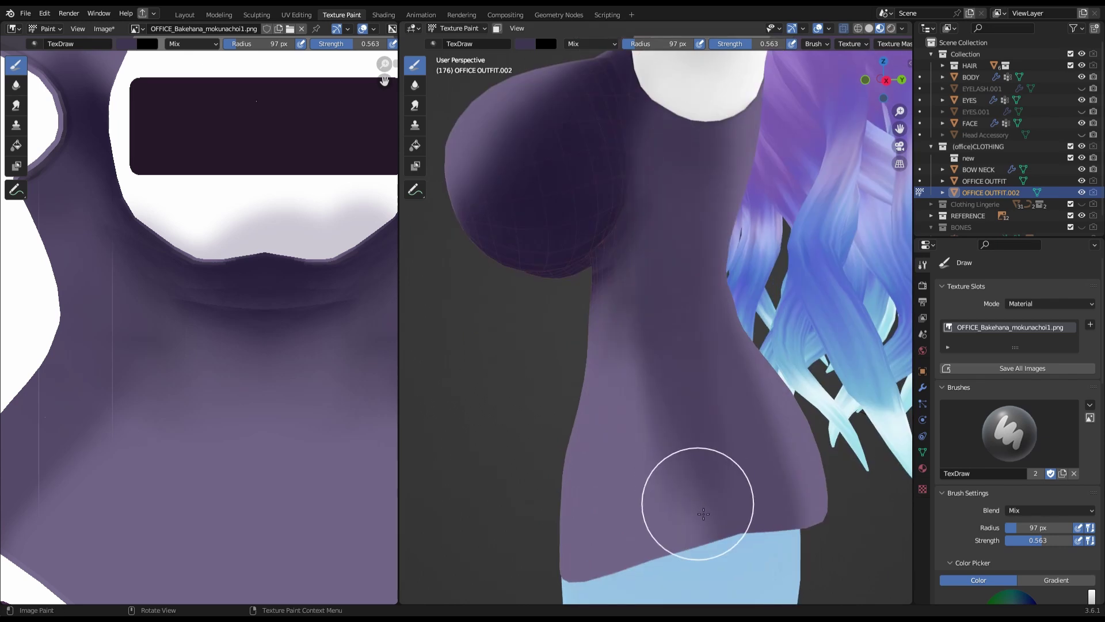
{"action": "scroll", "coordinate": [672, 313], "scroll_direction": "up", "scroll_amount": 1}
{"action": "scroll", "coordinate": [673, 313], "scroll_direction": "down", "scroll_amount": 3}
{"action": "scroll", "coordinate": [646, 463], "scroll_direction": "down", "scroll_amount": 4}
{"action": "key", "text": "alt+s"}
- Shrink the brush and add finer shading along the waist, saving the image
{"action": "scroll", "coordinate": [612, 259], "scroll_direction": "up", "scroll_amount": 5}
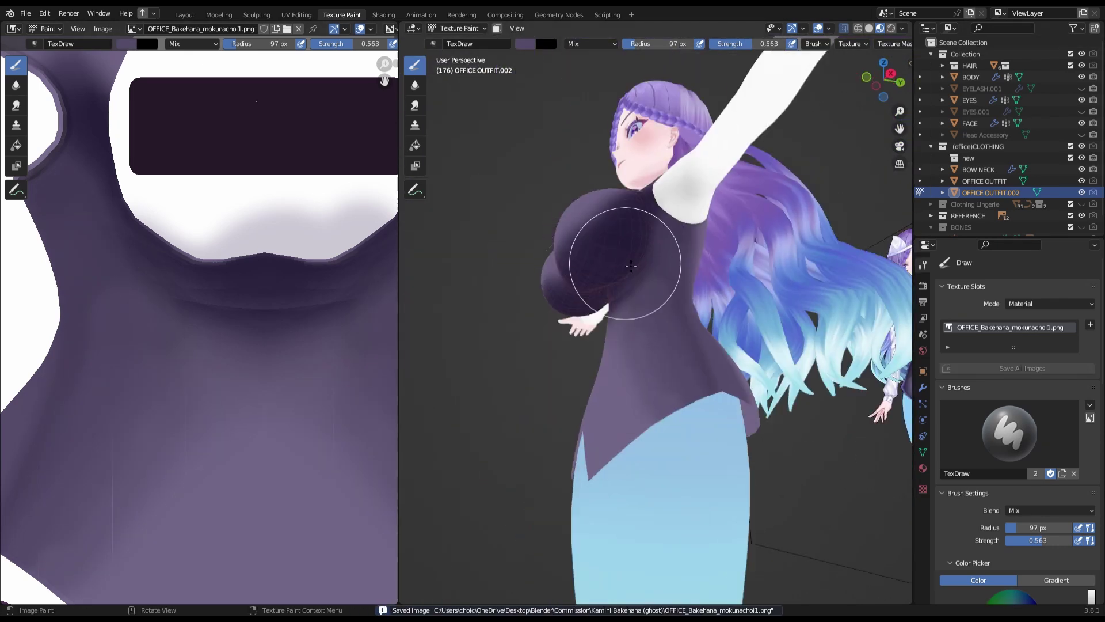
{"action": "scroll", "coordinate": [689, 237], "scroll_direction": "up", "scroll_amount": 2}
{"action": "key", "text": "f"}
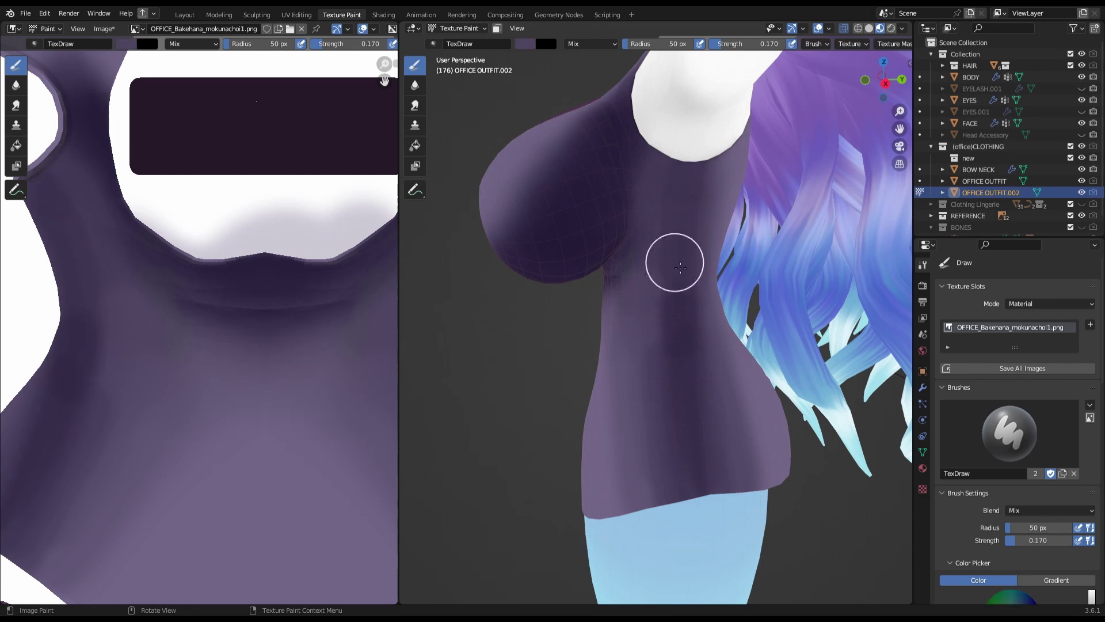
{"action": "middle_click_drag", "start_coordinate": [691, 385], "coordinate": [679, 423]}
{"action": "scroll", "coordinate": [676, 471], "scroll_direction": "down", "scroll_amount": 2}
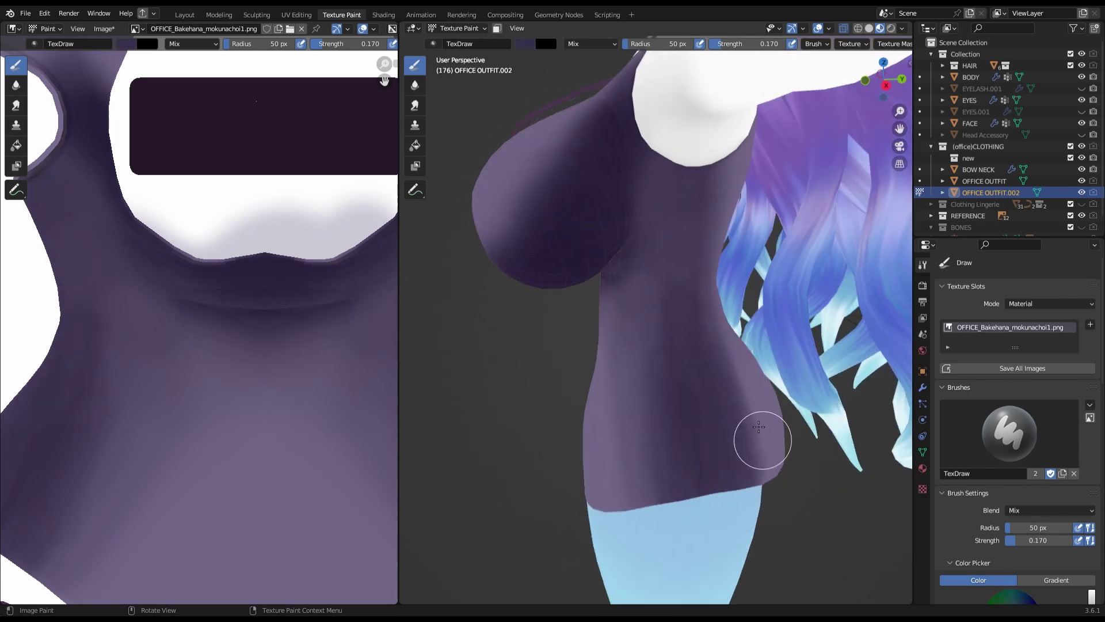
{"action": "key", "text": "KP_1"}
{"action": "key", "text": "alt+s"}
{"action": "scroll", "coordinate": [713, 180], "scroll_direction": "down", "scroll_amount": 3}
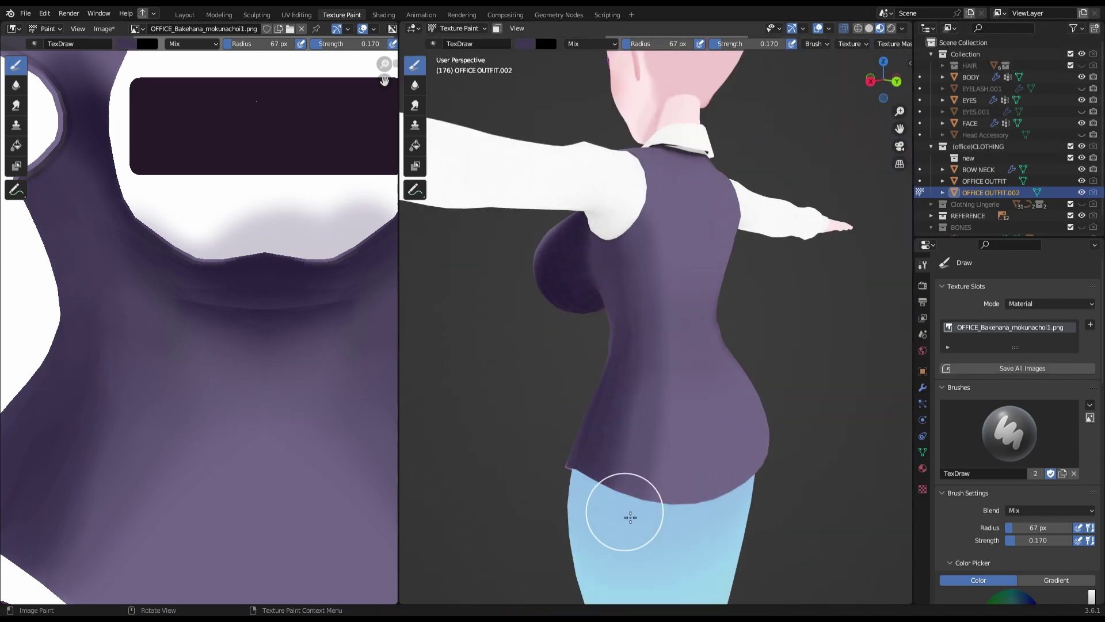
- Continue shading the vest torso from top and side angles, saving the texture image
{"action": "mouse_move", "coordinate": [631, 517]}
{"action": "middle_mouse_down"}
{"action": "mouse_move", "coordinate": [639, 291]}
{"action": "mouse_move", "coordinate": [633, 403]}
{"action": "middle_mouse_up"}
{"action": "scroll", "coordinate": [633, 403], "scroll_direction": "down", "scroll_amount": 5}
{"action": "key", "text": "alt+s"}
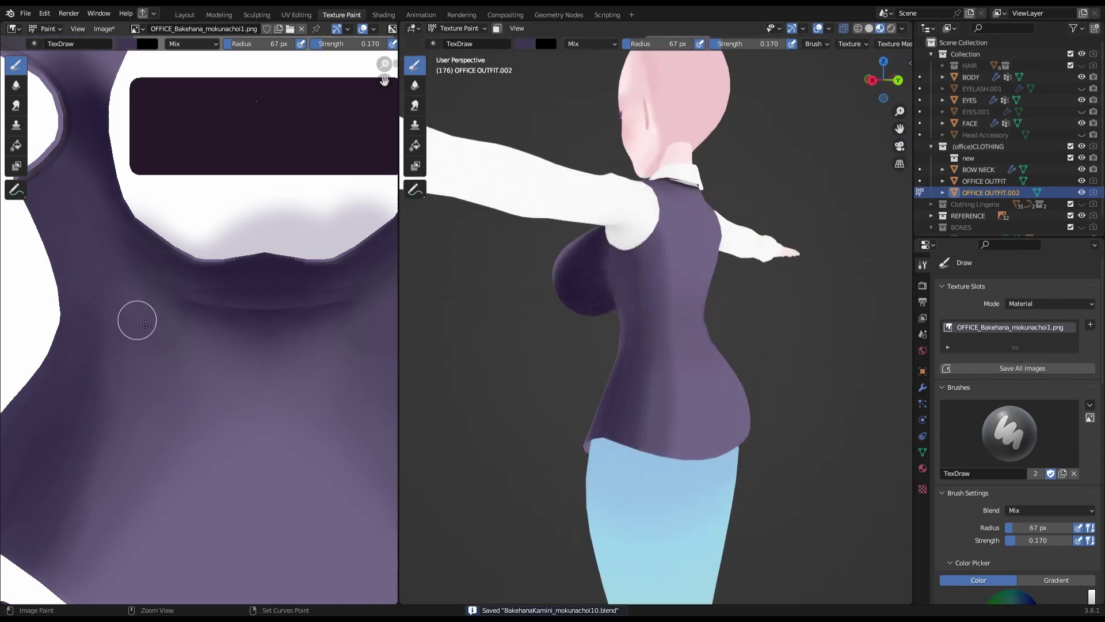
{"action": "scroll", "coordinate": [695, 198], "scroll_direction": "up", "scroll_amount": 6}
{"action": "mouse_move", "coordinate": [696, 198]}
{"action": "middle_mouse_down"}
{"action": "mouse_move", "coordinate": [648, 195]}
{"action": "mouse_move", "coordinate": [678, 135]}
{"action": "mouse_move", "coordinate": [702, 117]}
{"action": "middle_mouse_up"}
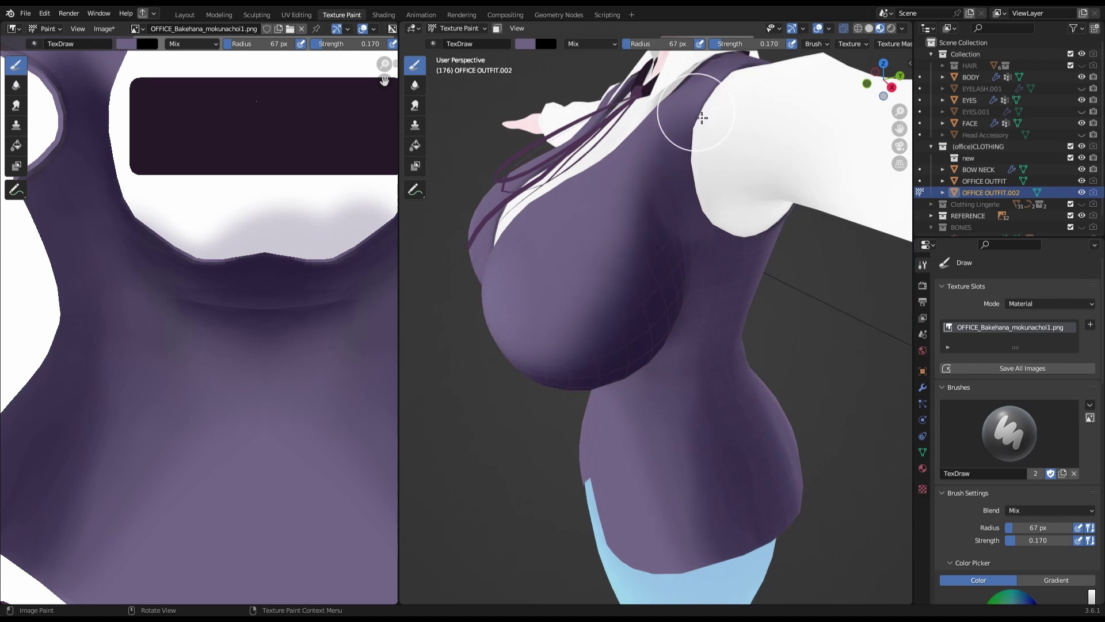
{"action": "key", "text": "alt+s"}
{"action": "key", "text": "KP_1"}
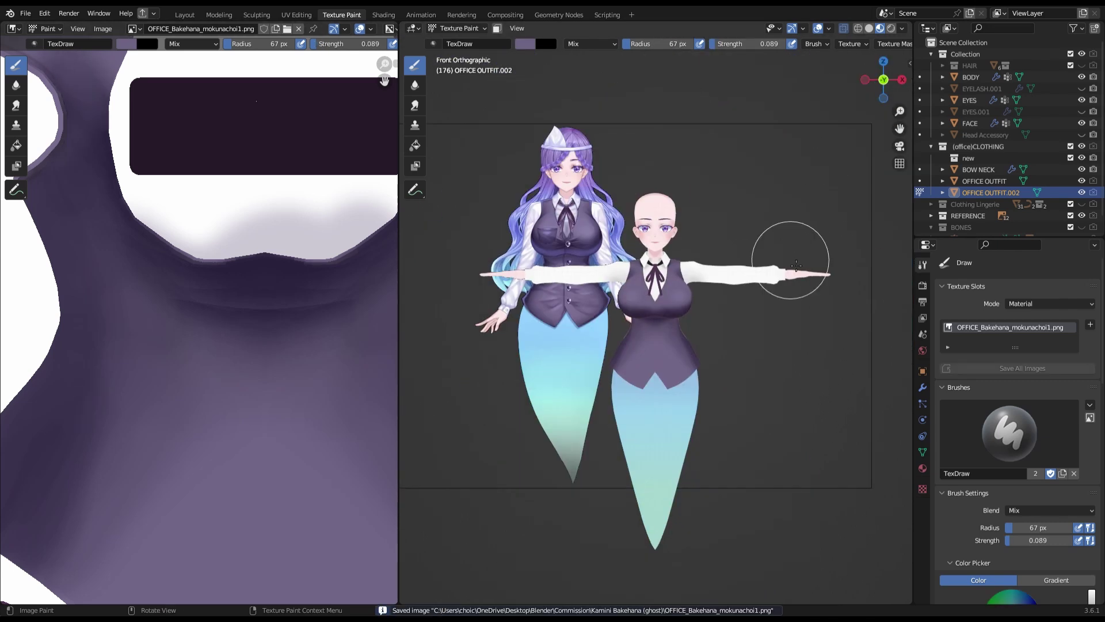
{"action": "scroll", "coordinate": [796, 265], "scroll_direction": "up", "scroll_amount": 6}
{"action": "middle_click_drag", "start_coordinate": [796, 265], "coordinate": [600, 267]}
{"action": "scroll", "coordinate": [1013, 403], "scroll_direction": "down", "scroll_amount": 10}
{"action": "mouse_move", "coordinate": [727, 237]}
{"action": "middle_mouse_down"}
{"action": "mouse_move", "coordinate": [634, 264]}
{"action": "mouse_move", "coordinate": [650, 339]}
{"action": "middle_mouse_up"}
- Raise the brush strength to 0.319, paint more vest shading, and save the project file
{"action": "key", "text": "shift+f"}
{"action": "scroll", "coordinate": [649, 339], "scroll_direction": "down", "scroll_amount": 5}
{"action": "key", "text": "KP_1"}
{"action": "key", "text": "alt+s"}
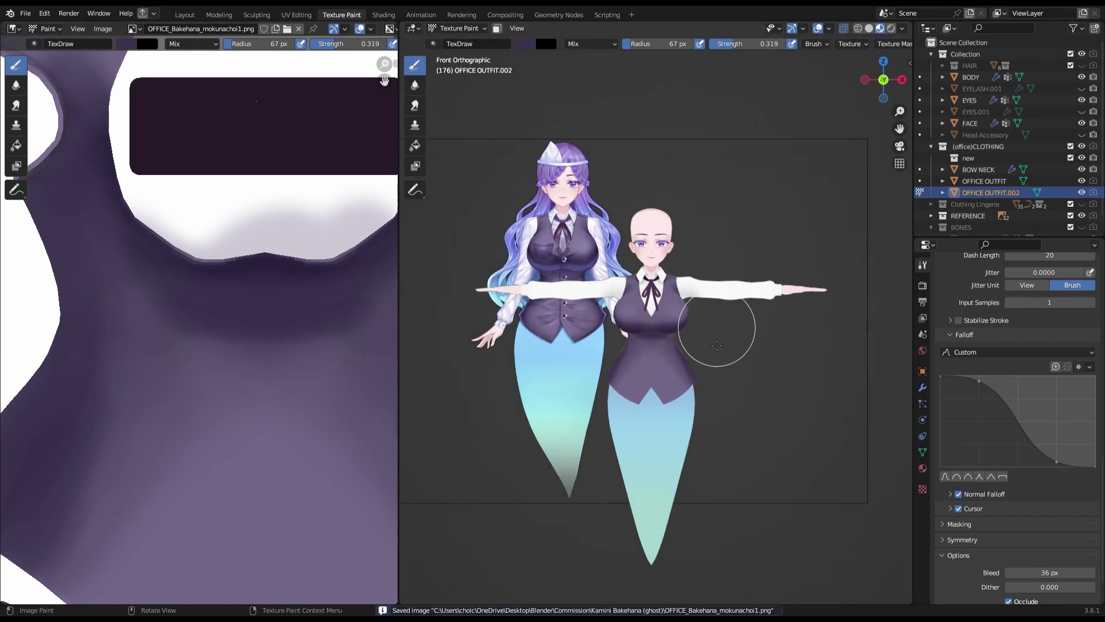
{"action": "scroll", "coordinate": [671, 360], "scroll_direction": "up", "scroll_amount": 5}
{"action": "middle_click_drag", "start_coordinate": [715, 321], "coordinate": [673, 369]}
{"action": "scroll", "coordinate": [673, 368], "scroll_direction": "down", "scroll_amount": 5}
{"action": "key", "text": "KP_1"}
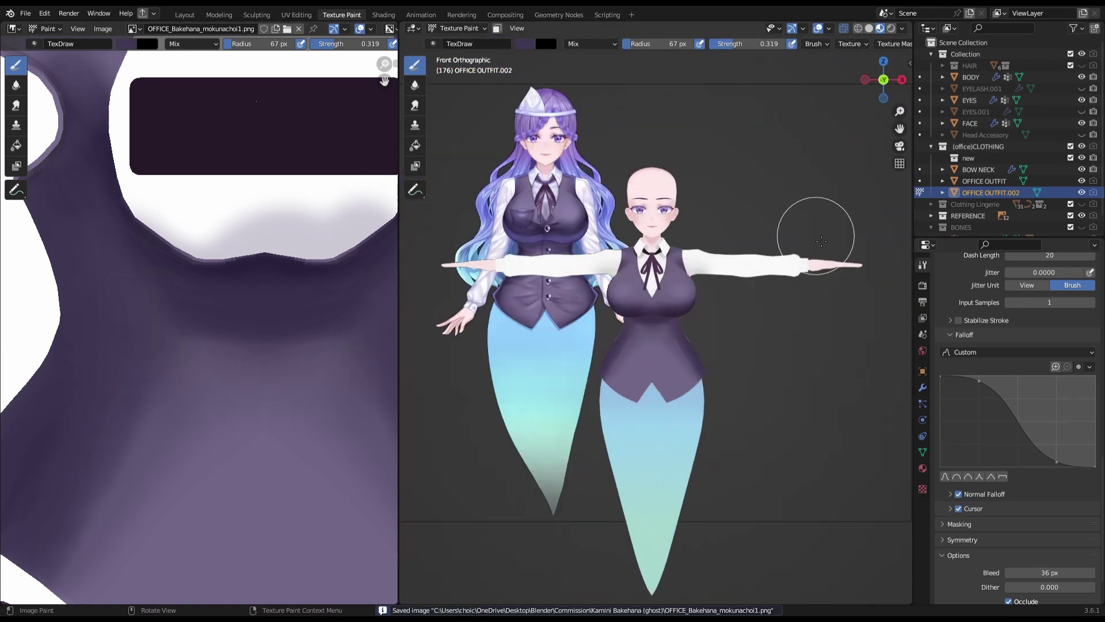
{"action": "scroll", "coordinate": [745, 204], "scroll_direction": "up", "scroll_amount": 5}
{"action": "scroll", "coordinate": [746, 220], "scroll_direction": "down", "scroll_amount": 5}
{"action": "scroll", "coordinate": [684, 283], "scroll_direction": "up", "scroll_amount": 5}
{"action": "mouse_move", "coordinate": [752, 247]}
{"action": "middle_mouse_down"}
{"action": "mouse_move", "coordinate": [684, 283]}
{"action": "mouse_move", "coordinate": [638, 258]}
{"action": "middle_mouse_up"}
{"action": "scroll", "coordinate": [827, 184], "scroll_direction": "down", "scroll_amount": 5}
{"action": "scroll", "coordinate": [700, 293], "scroll_direction": "up", "scroll_amount": 5}
{"action": "key", "text": "ctrl+s"}
- Shade the chest from an orthographic front view and save the texture image
{"action": "key", "text": "KP_5"}
{"action": "scroll", "coordinate": [638, 257], "scroll_direction": "up", "scroll_amount": 2}
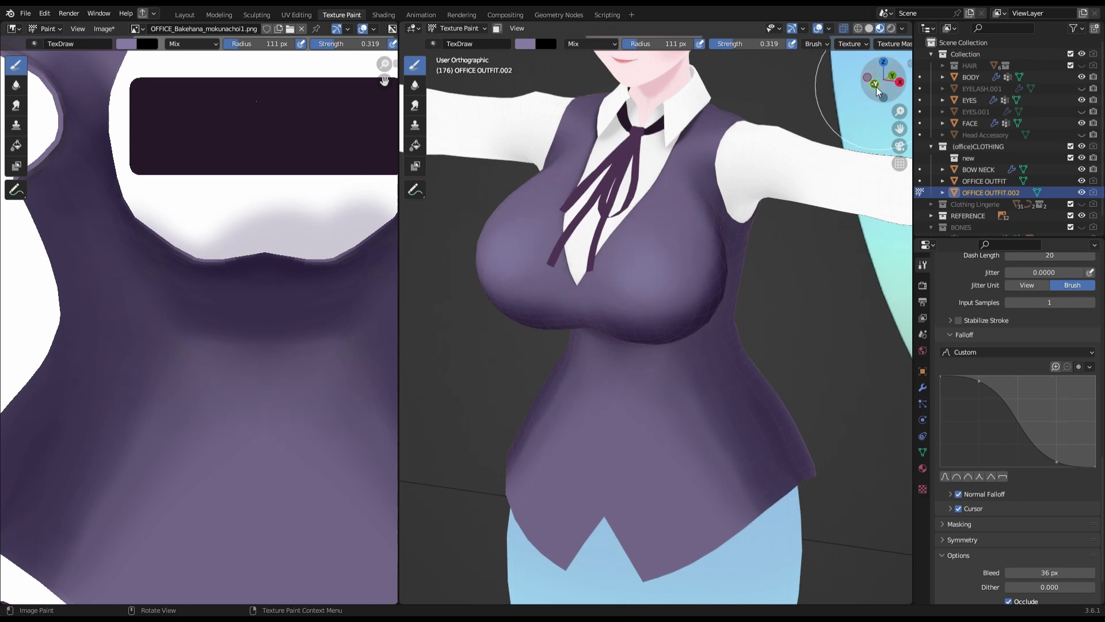
{"action": "left_click", "coordinate": [876, 83]}
{"action": "scroll", "coordinate": [710, 403], "scroll_direction": "down", "scroll_amount": 4}
{"action": "key", "text": "alt+s"}
- Sample the vest's dark purple as paint colour, shade the vest side, and save the texture
{"action": "left_click", "coordinate": [567, 301]}
{"action": "scroll", "coordinate": [814, 383], "scroll_direction": "up", "scroll_amount": 3}
{"action": "scroll", "coordinate": [743, 431], "scroll_direction": "down", "scroll_amount": 8}
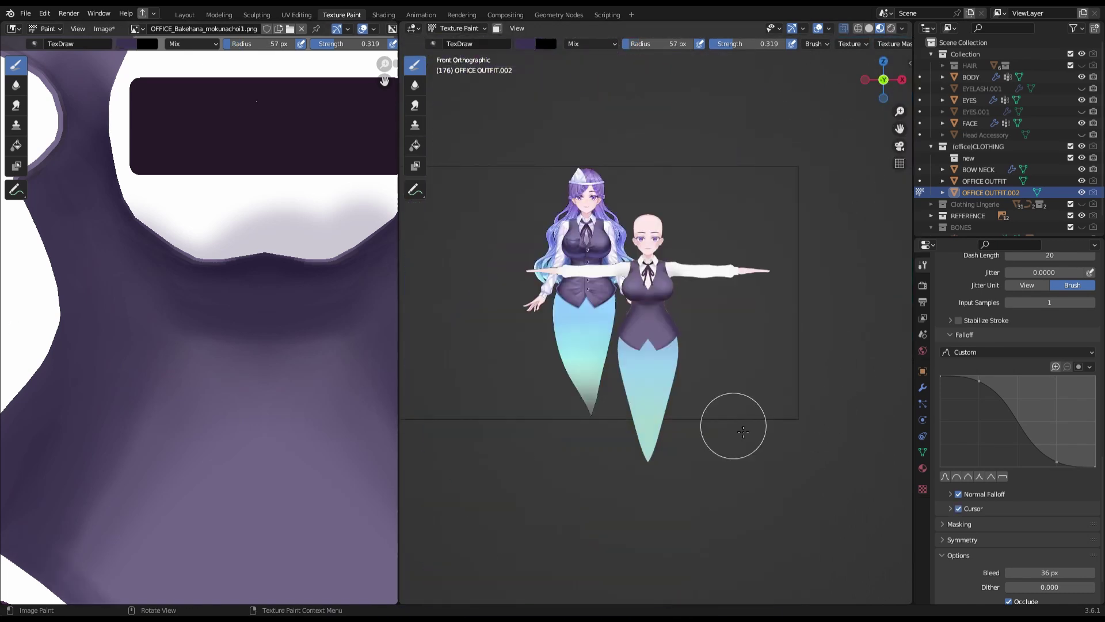
{"action": "scroll", "coordinate": [692, 171], "scroll_direction": "up", "scroll_amount": 3}
{"action": "scroll", "coordinate": [652, 238], "scroll_direction": "up", "scroll_amount": 6}
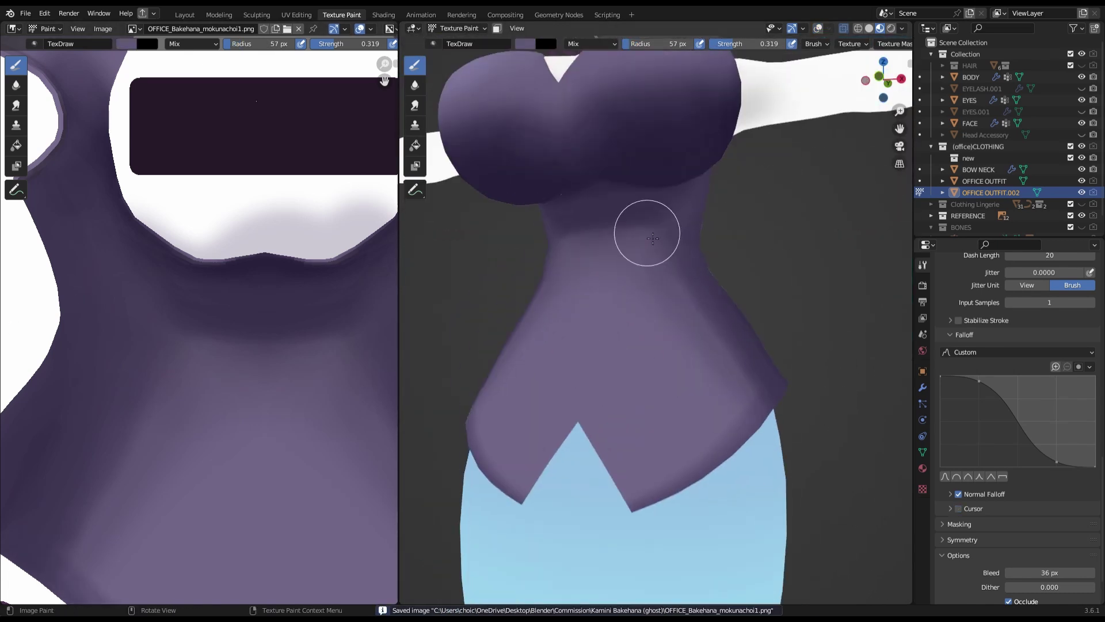
{"action": "scroll", "coordinate": [655, 236], "scroll_direction": "down", "scroll_amount": 8}
{"action": "scroll", "coordinate": [441, 276], "scroll_direction": "up", "scroll_amount": 8}
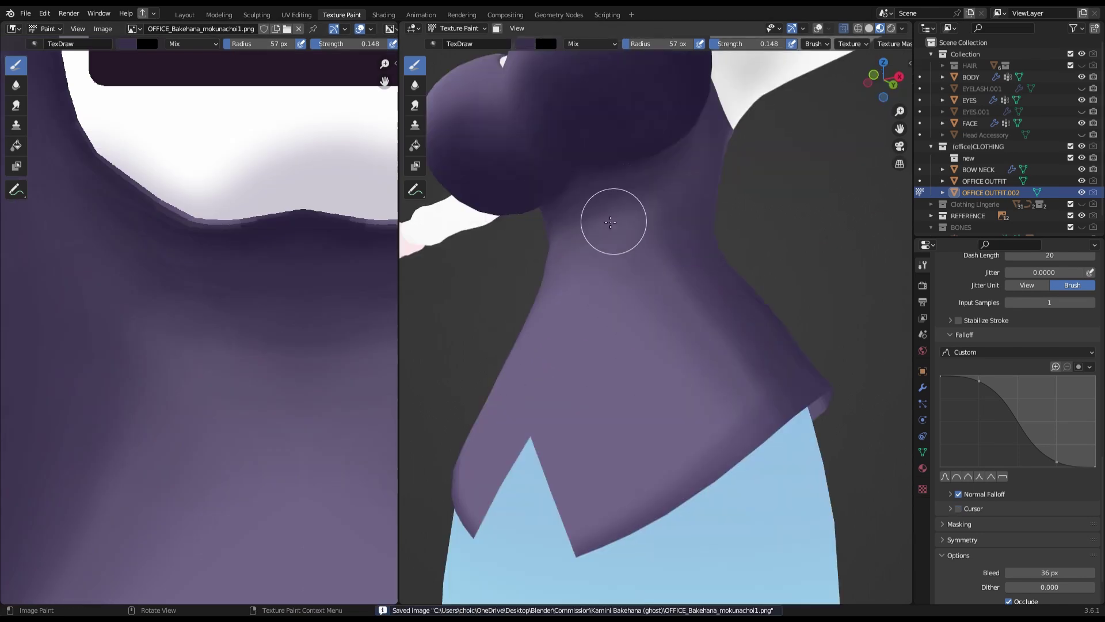
{"action": "mouse_move", "coordinate": [612, 222]}
{"action": "middle_mouse_down"}
{"action": "mouse_move", "coordinate": [624, 162]}
{"action": "mouse_move", "coordinate": [660, 156]}
{"action": "mouse_move", "coordinate": [647, 153]}
{"action": "middle_mouse_up"}
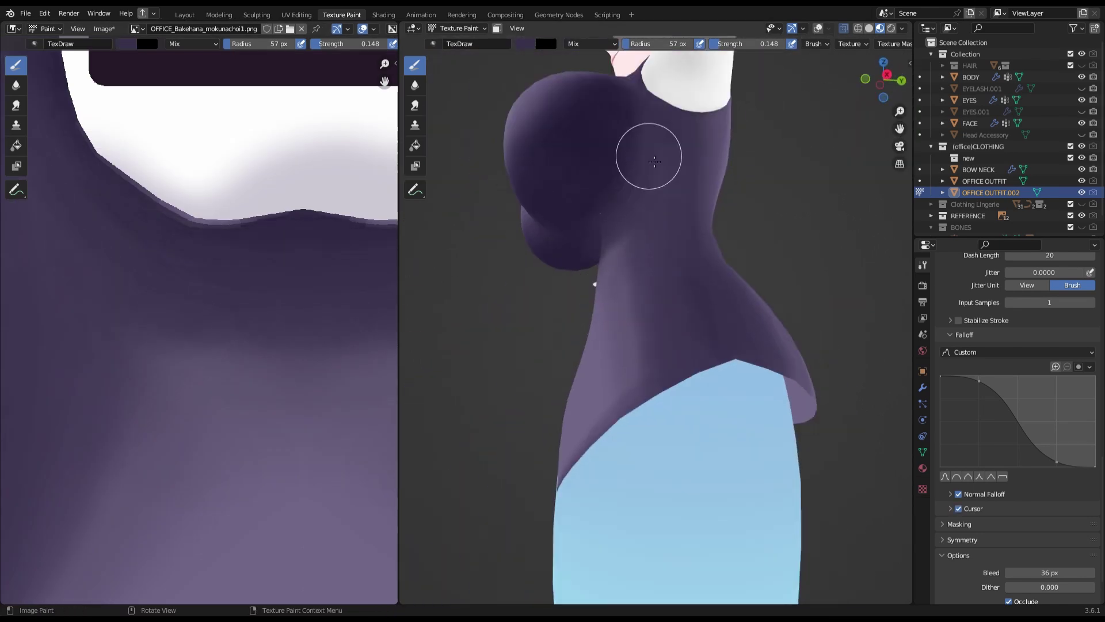
{"action": "scroll", "coordinate": [627, 123], "scroll_direction": "up", "scroll_amount": 2}
{"action": "key", "text": "KP_1"}
{"action": "scroll", "coordinate": [710, 214], "scroll_direction": "down", "scroll_amount": 8}
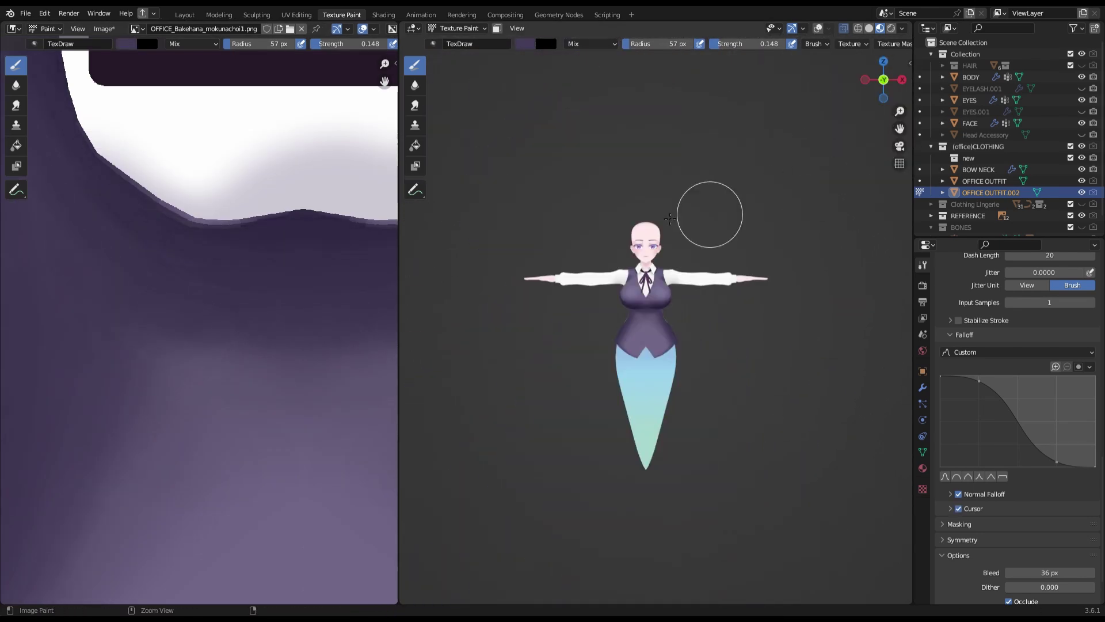
{"action": "scroll", "coordinate": [715, 190], "scroll_direction": "up", "scroll_amount": 5}
{"action": "key", "text": "alt+s"}
{"action": "scroll", "coordinate": [830, 213], "scroll_direction": "down", "scroll_amount": 3}
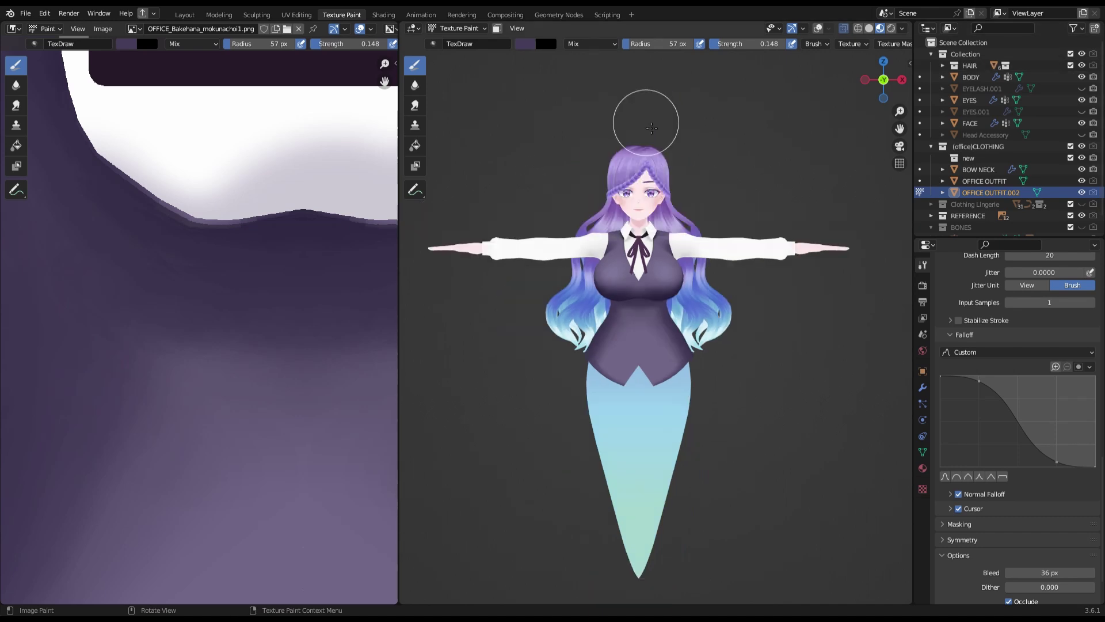
- Return to Object Mode, select and frame the Head Accessory, and enter Edit Mode
{"action": "left_click", "coordinate": [461, 41]}
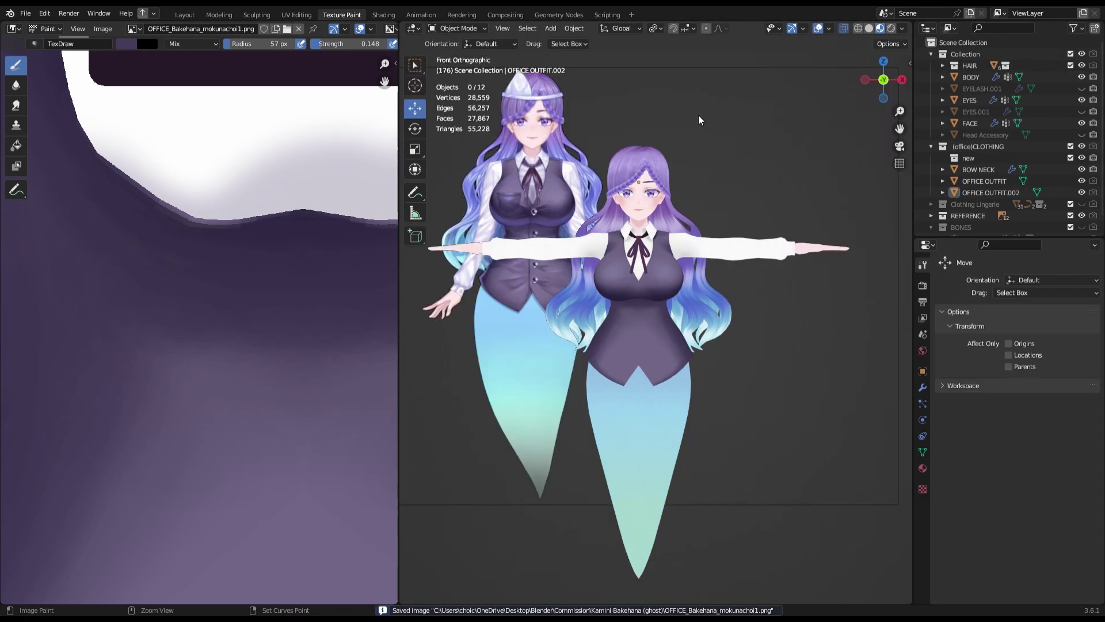
{"action": "left_click", "coordinate": [985, 134]}
{"action": "key", "text": "KP_Decimal"}
{"action": "key", "text": "Tab"}
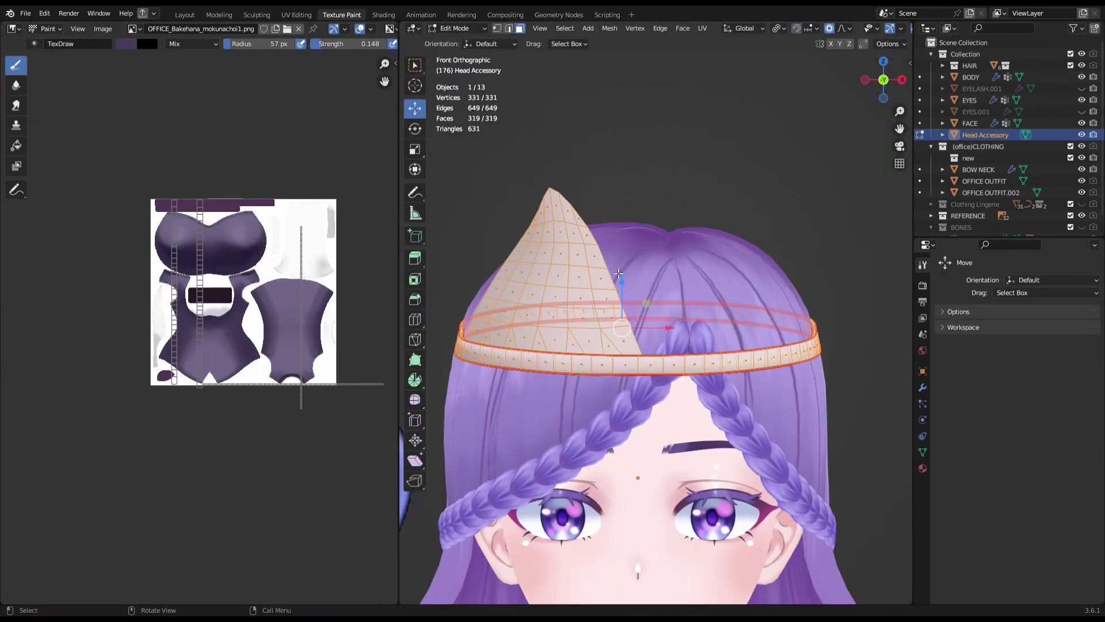
- Inspect the Head Accessory in Sculpt Mode from several close orbited angles
{"action": "middle_click_drag", "start_coordinate": [689, 174], "coordinate": [759, 346]}
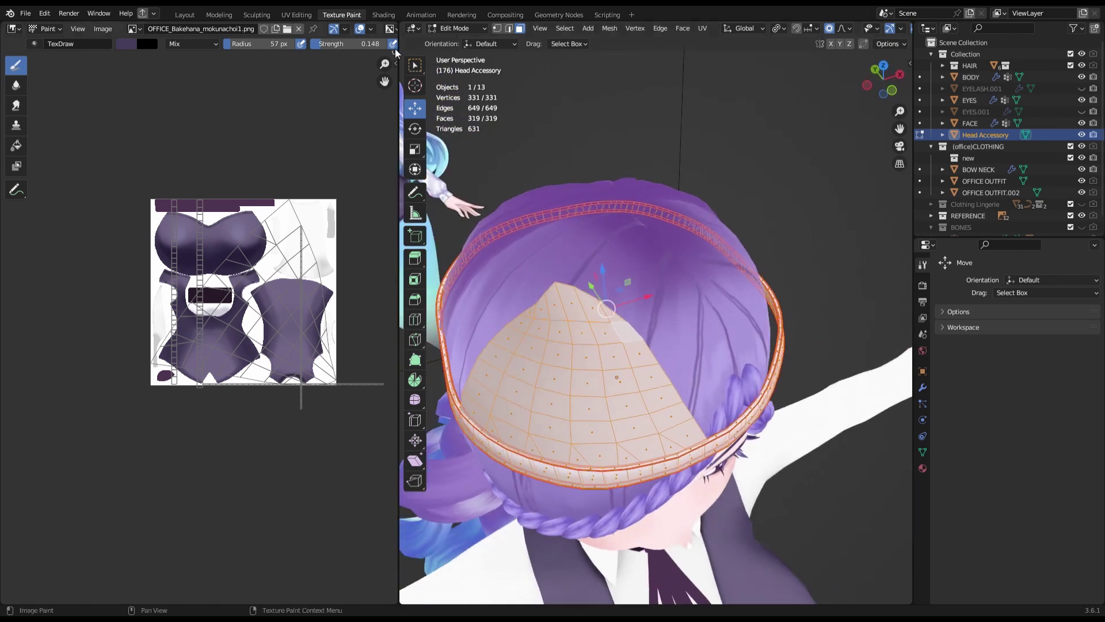
{"action": "key", "text": "ctrl+Tab"}
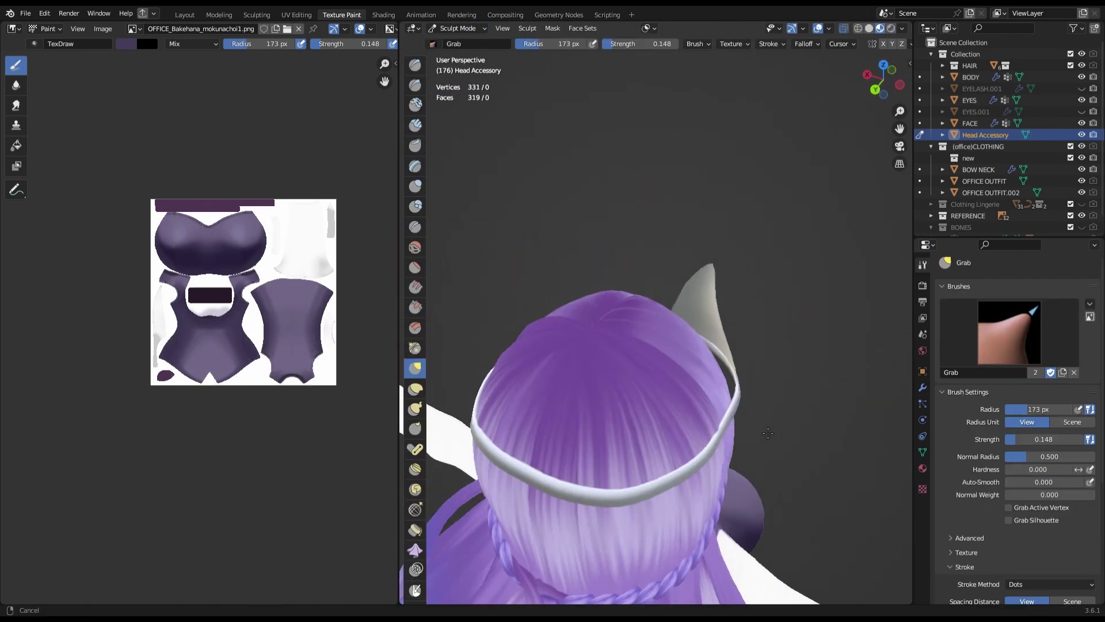
{"action": "middle_click_drag", "start_coordinate": [664, 344], "coordinate": [737, 347]}
{"action": "mouse_move", "coordinate": [683, 399]}
{"action": "middle_mouse_down"}
{"action": "mouse_move", "coordinate": [763, 361]}
{"action": "mouse_move", "coordinate": [743, 284]}
{"action": "mouse_move", "coordinate": [716, 382]}
{"action": "mouse_move", "coordinate": [749, 345]}
{"action": "mouse_move", "coordinate": [783, 414]}
{"action": "mouse_move", "coordinate": [682, 285]}
{"action": "mouse_move", "coordinate": [808, 520]}
{"action": "mouse_move", "coordinate": [772, 421]}
{"action": "middle_mouse_up"}
{"action": "left_click", "coordinate": [883, 79]}
- Back in Edit Mode, reveal the accessory's hidden faces, save, and move to UV Editing
{"action": "key", "text": "ctrl+Tab"}
{"action": "key", "text": "Tab"}
{"action": "left_click", "coordinate": [777, 409], "text": "shift"}
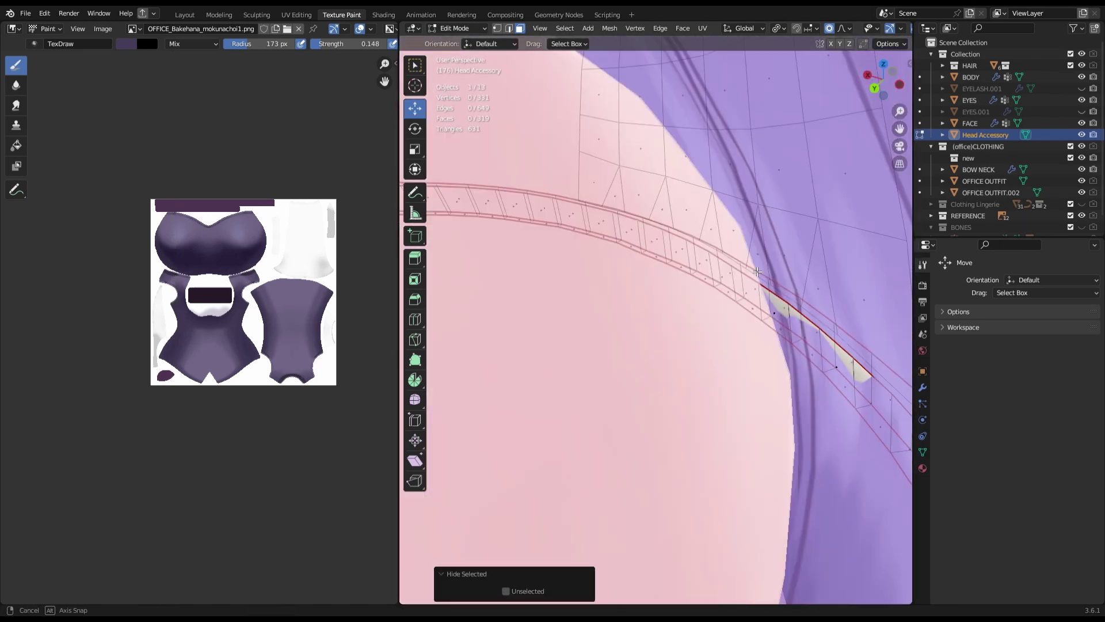
{"action": "key", "text": "alt+h"}
{"action": "key", "text": "ctrl+s"}
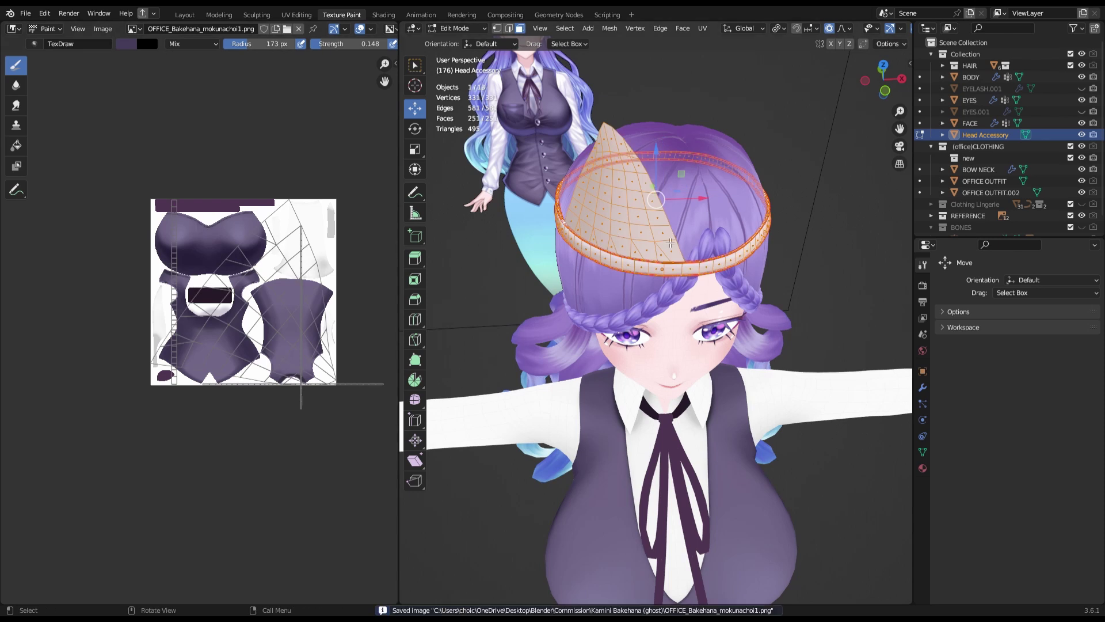
{"action": "key", "text": "ctrl+Page_Up"}
- Select the whole Head Accessory mesh and straighten its UV loops with UV Squares To Grid
{"action": "key", "text": "Tab"}
{"action": "left_click", "coordinate": [840, 530]}
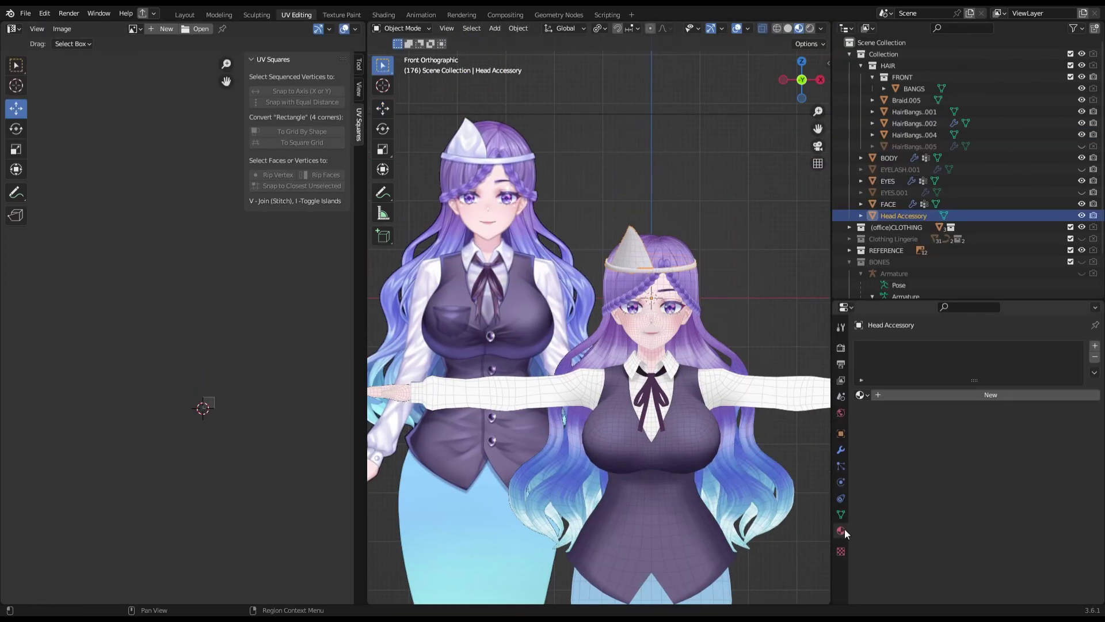
{"action": "left_click", "coordinate": [862, 409]}
{"action": "left_click", "coordinate": [910, 412]}
{"action": "key", "text": "shift+l"}
{"action": "left_click", "coordinate": [301, 91]}
- Move the straightened UV strip upward in the UV editor
{"action": "scroll", "coordinate": [266, 383], "scroll_direction": "up", "scroll_amount": 1}
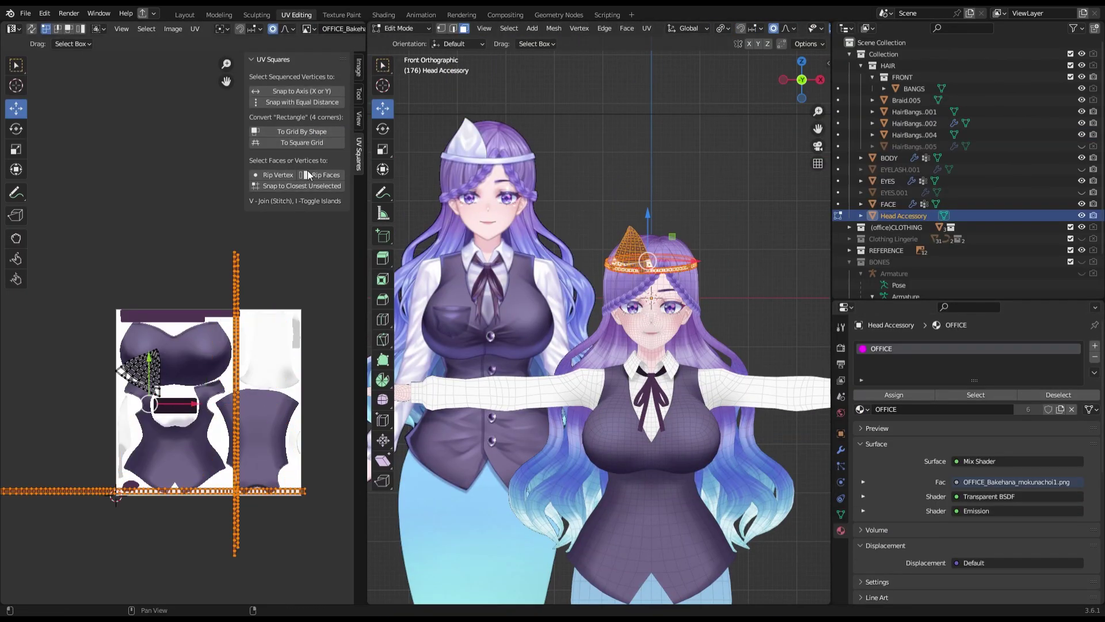
{"action": "scroll", "coordinate": [306, 398], "scroll_direction": "up", "scroll_amount": 1}
{"action": "scroll", "coordinate": [223, 210], "scroll_direction": "down", "scroll_amount": 1}
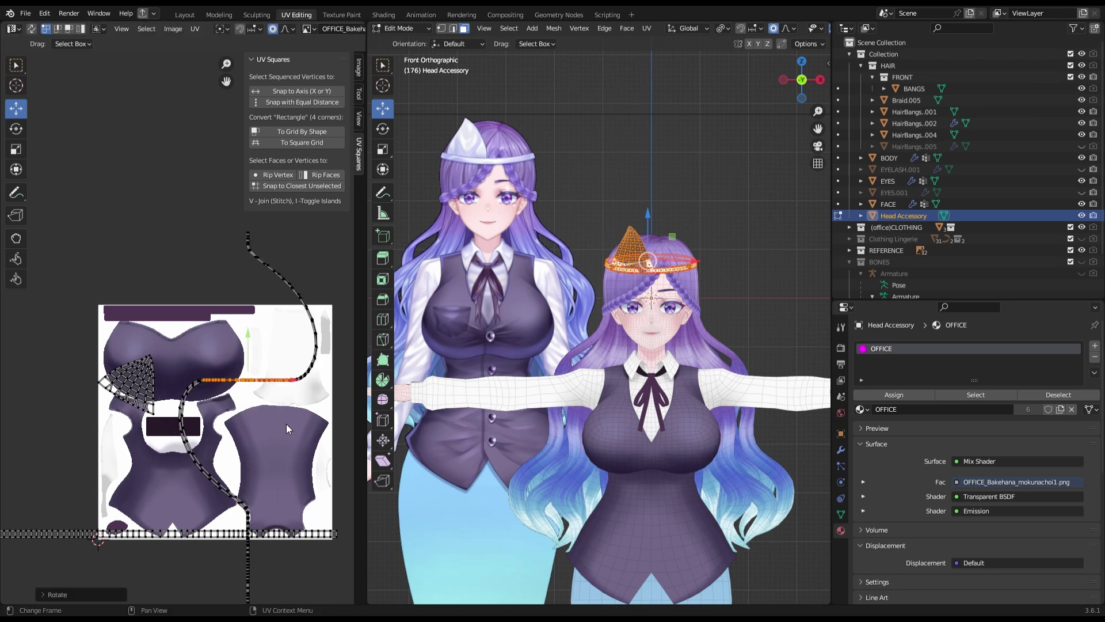
{"action": "scroll", "coordinate": [286, 424], "scroll_direction": "down", "scroll_amount": 5}
{"action": "key", "text": "g"}
{"action": "left_click", "coordinate": [197, 420]}
- Resize the accessory's UV fan and reposition it with smooth falloff
{"action": "scroll", "coordinate": [197, 420], "scroll_direction": "up", "scroll_amount": 2}
{"action": "key", "text": "s"}
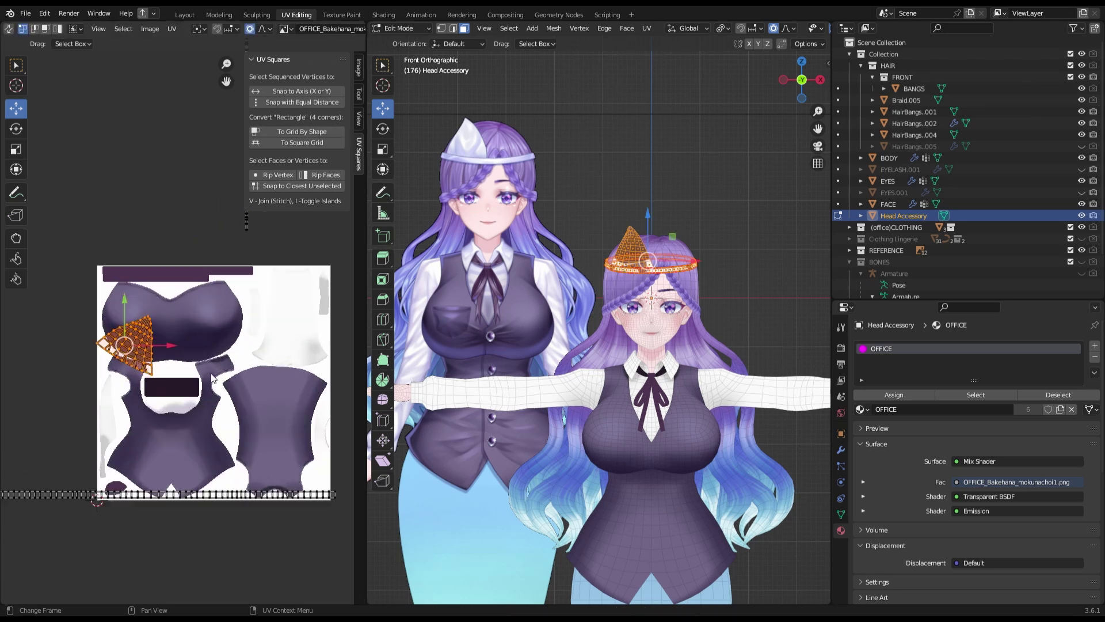
{"action": "scroll", "coordinate": [231, 403], "scroll_direction": "up", "scroll_amount": 5}
{"action": "key", "text": "g"}
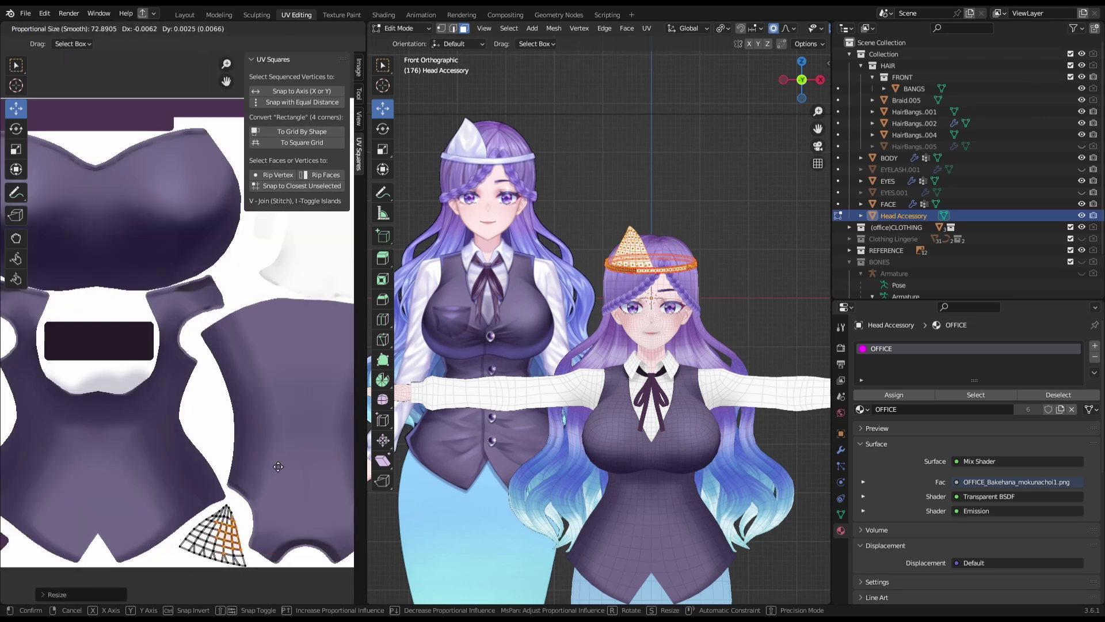
{"action": "left_click", "coordinate": [278, 497]}
{"action": "scroll", "coordinate": [231, 403], "scroll_direction": "down", "scroll_amount": 4}
{"action": "scroll", "coordinate": [274, 364], "scroll_direction": "down", "scroll_amount": 1}
- Box-select the long straight UV strip and scale it
{"action": "left_click_drag", "start_coordinate": [27, 307], "coordinate": [57, 306]}
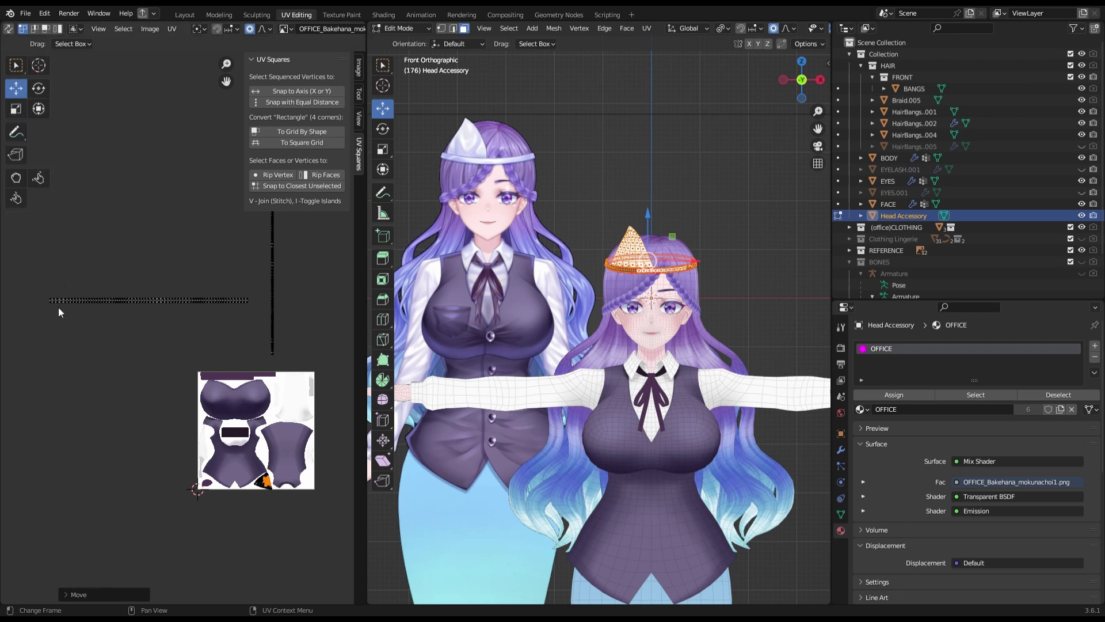
{"action": "key", "text": "s"}
{"action": "left_click", "coordinate": [215, 253]}
{"action": "scroll", "coordinate": [224, 248], "scroll_direction": "up", "scroll_amount": 3}
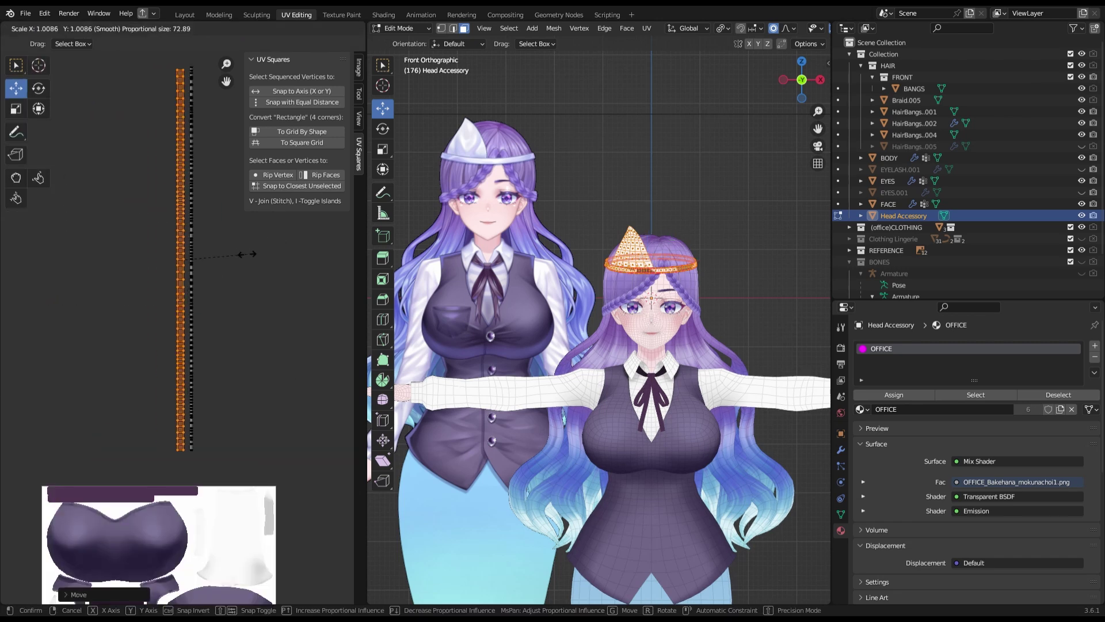
{"action": "scroll", "coordinate": [224, 248], "scroll_direction": "down", "scroll_amount": 3}
{"action": "scroll", "coordinate": [224, 248], "scroll_direction": "up", "scroll_amount": 2}
- Assign the HAIR material to the Head Accessory in place of OFFICE
{"action": "key", "text": "Tab"}
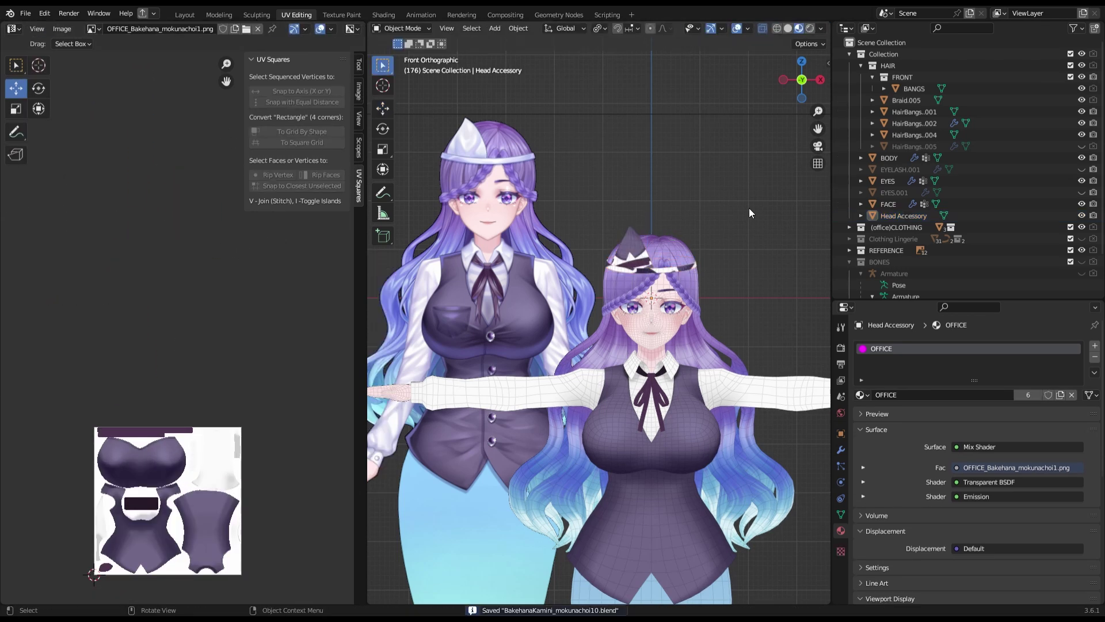
{"action": "scroll", "coordinate": [749, 208], "scroll_direction": "up", "scroll_amount": 4}
{"action": "left_click", "coordinate": [860, 395]}
{"action": "left_click", "coordinate": [882, 413]}
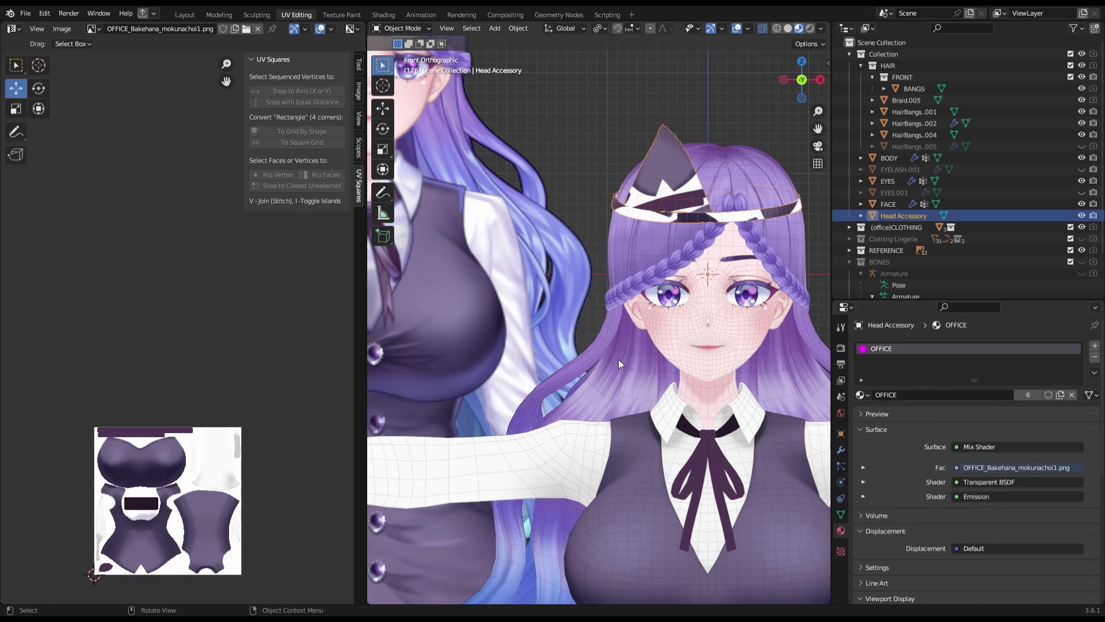
{"action": "left_click", "coordinate": [860, 395]}
{"action": "left_click", "coordinate": [881, 455]}
{"action": "key", "text": "Tab"}
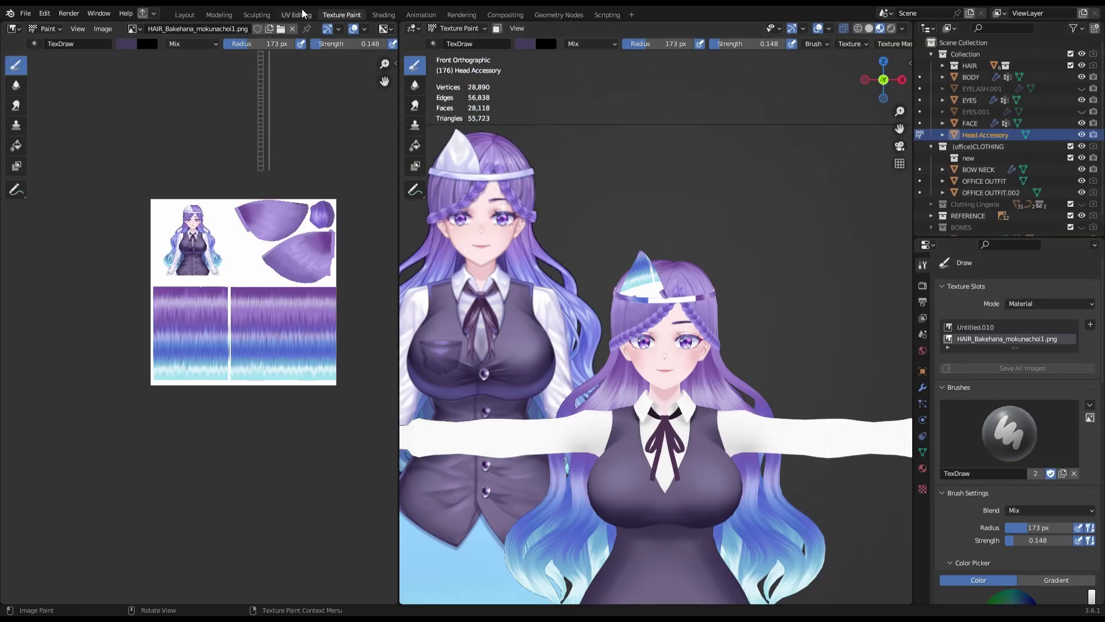
- In UV Editing, rotate the accessory's UV island and move it upward
{"action": "left_click", "coordinate": [296, 14]}
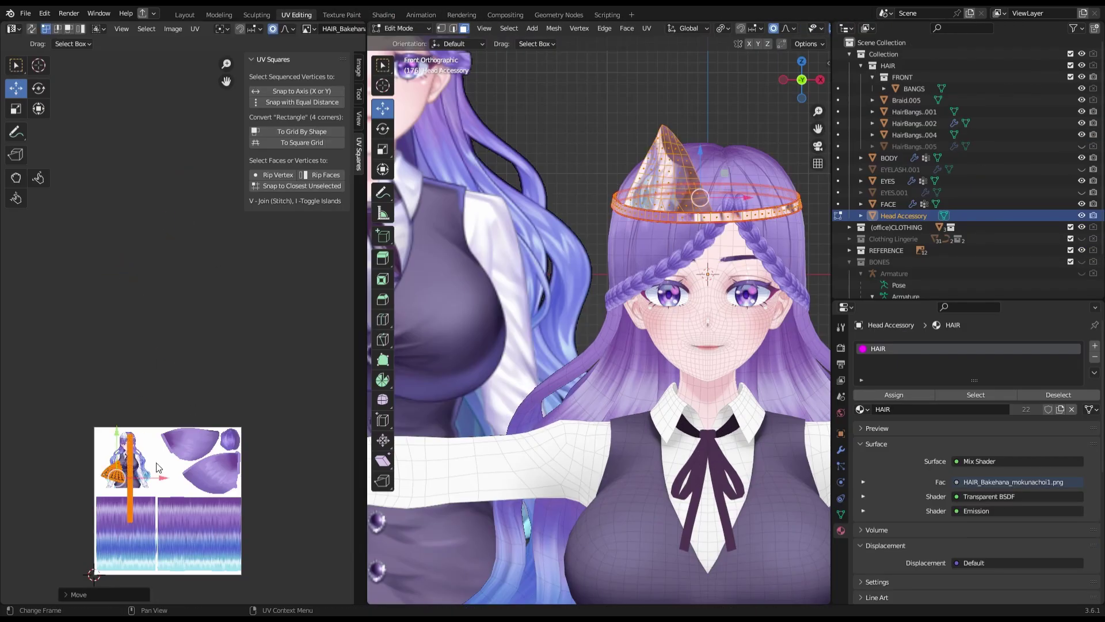
{"action": "scroll", "coordinate": [173, 403], "scroll_direction": "up", "scroll_amount": 2}
{"action": "key", "text": "r"}
{"action": "left_click", "coordinate": [88, 490]}
{"action": "key", "text": "g"}
{"action": "left_click", "coordinate": [172, 357]}
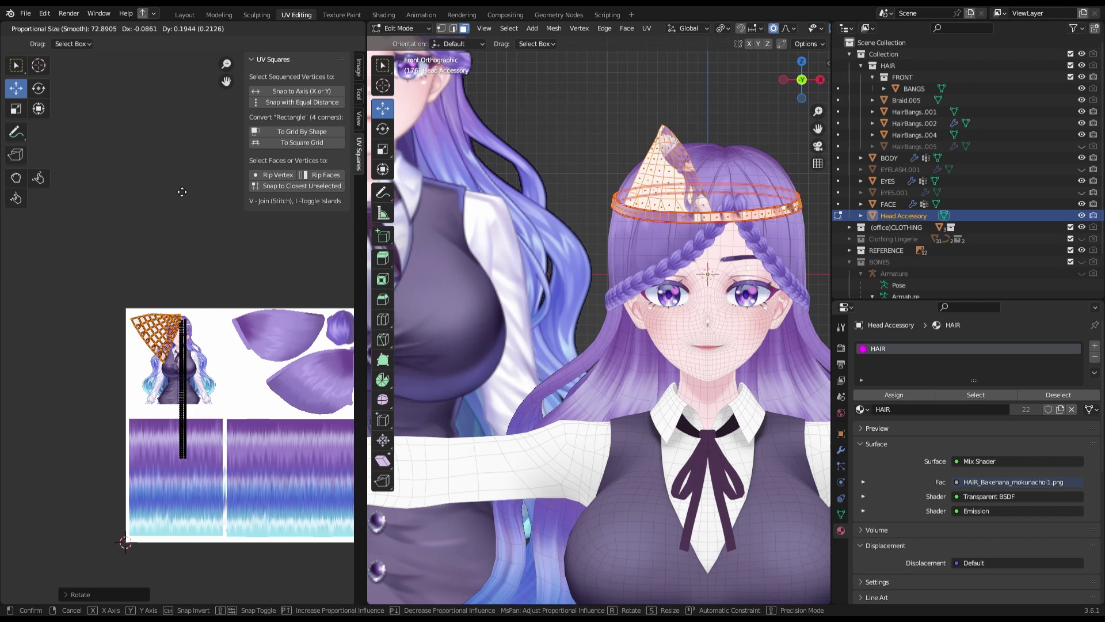
{"action": "left_click", "coordinate": [161, 432]}
{"action": "scroll", "coordinate": [290, 404], "scroll_direction": "up", "scroll_amount": 2}
- Rotate the fan-shaped UV island and move it onto the HAIR texture's top-left corner
{"action": "left_click", "coordinate": [138, 333]}
{"action": "key", "text": "r"}
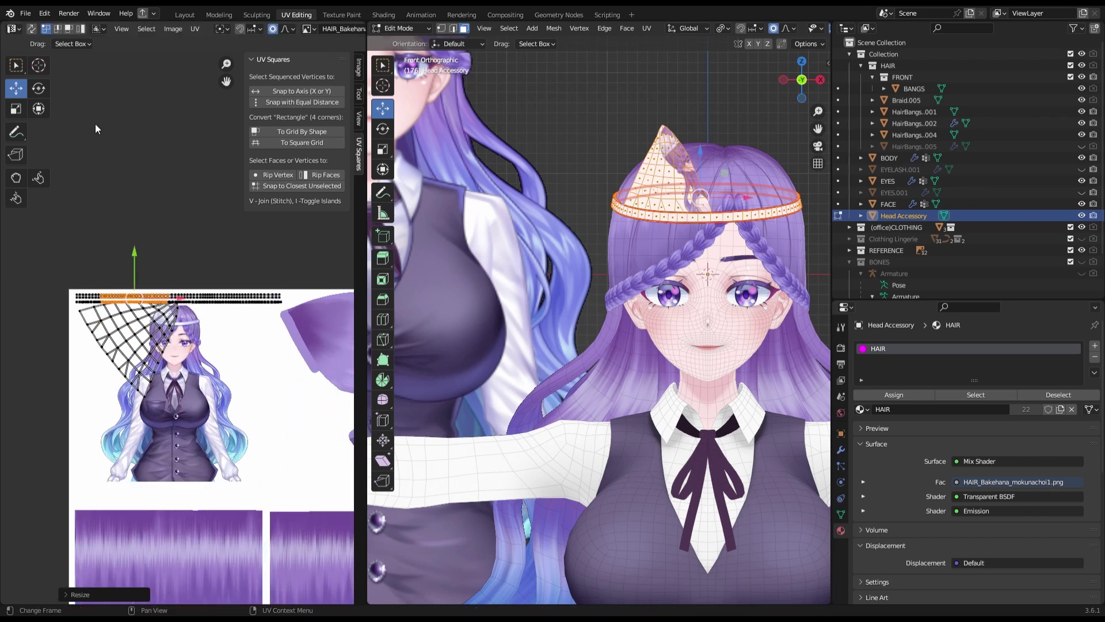
{"action": "scroll", "coordinate": [115, 374], "scroll_direction": "up", "scroll_amount": 2}
{"action": "scroll", "coordinate": [110, 327], "scroll_direction": "down", "scroll_amount": 3}
{"action": "key", "text": "g"}
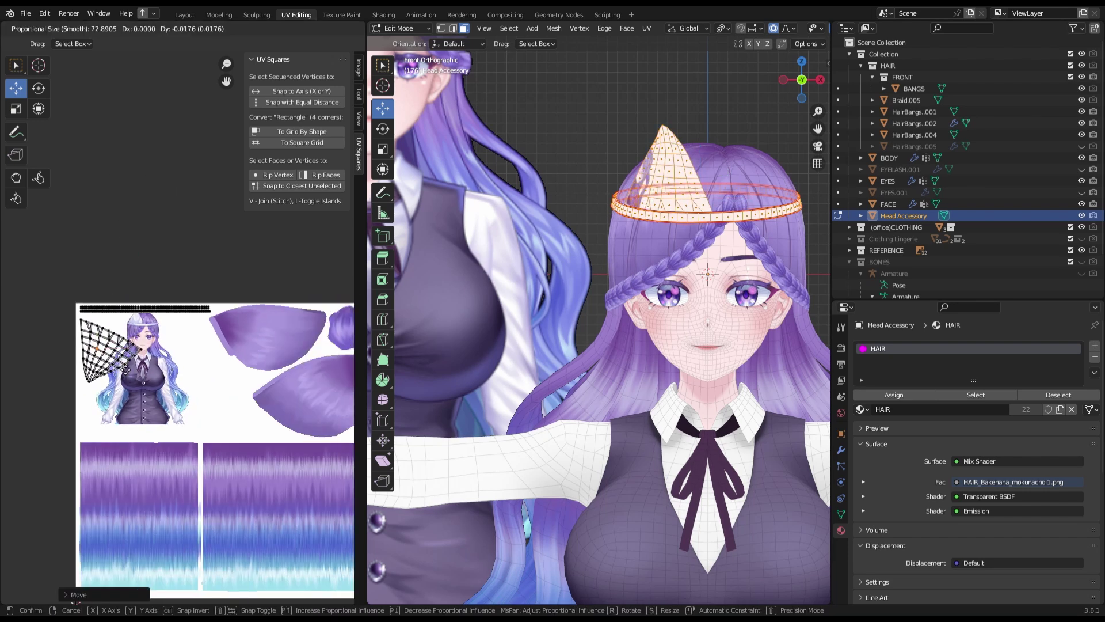
{"action": "scroll", "coordinate": [190, 299], "scroll_direction": "up", "scroll_amount": 3}
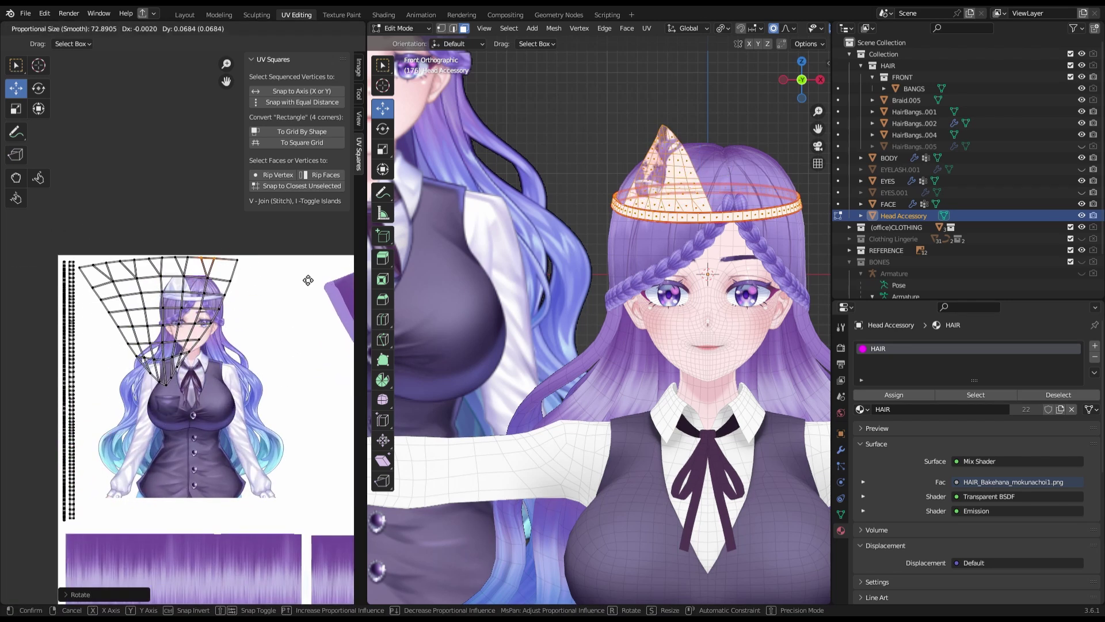
{"action": "left_click", "coordinate": [81, 343]}
- Widen the band's vertical UV strip and switch to the Texture Paint workspace
{"action": "key", "text": "s"}
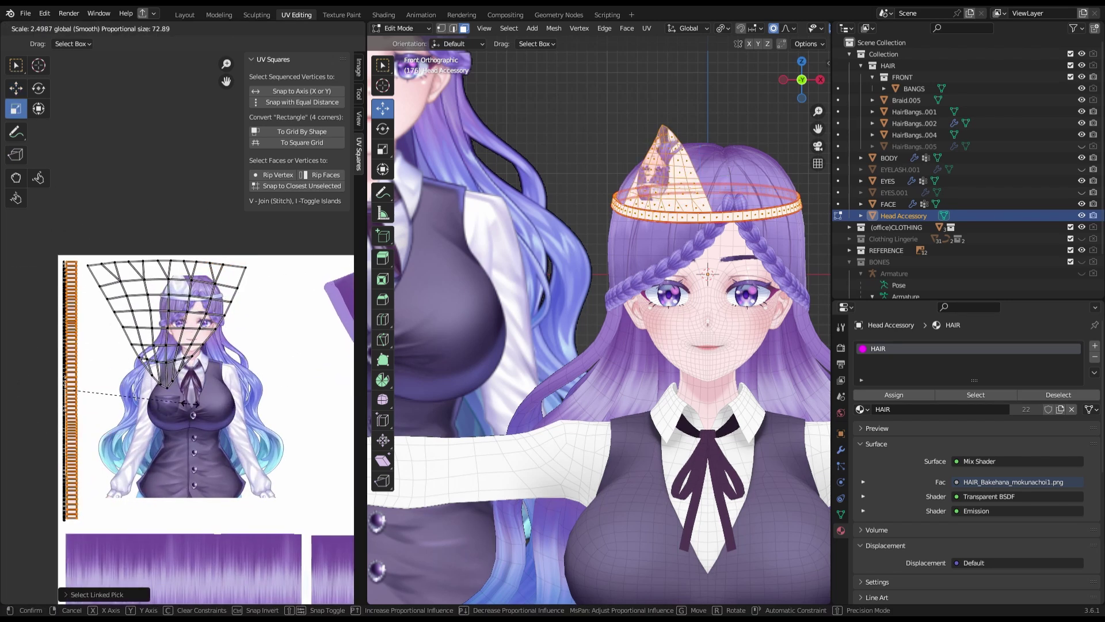
{"action": "left_click", "coordinate": [82, 344]}
{"action": "key", "text": "ctrl+Page_Down"}
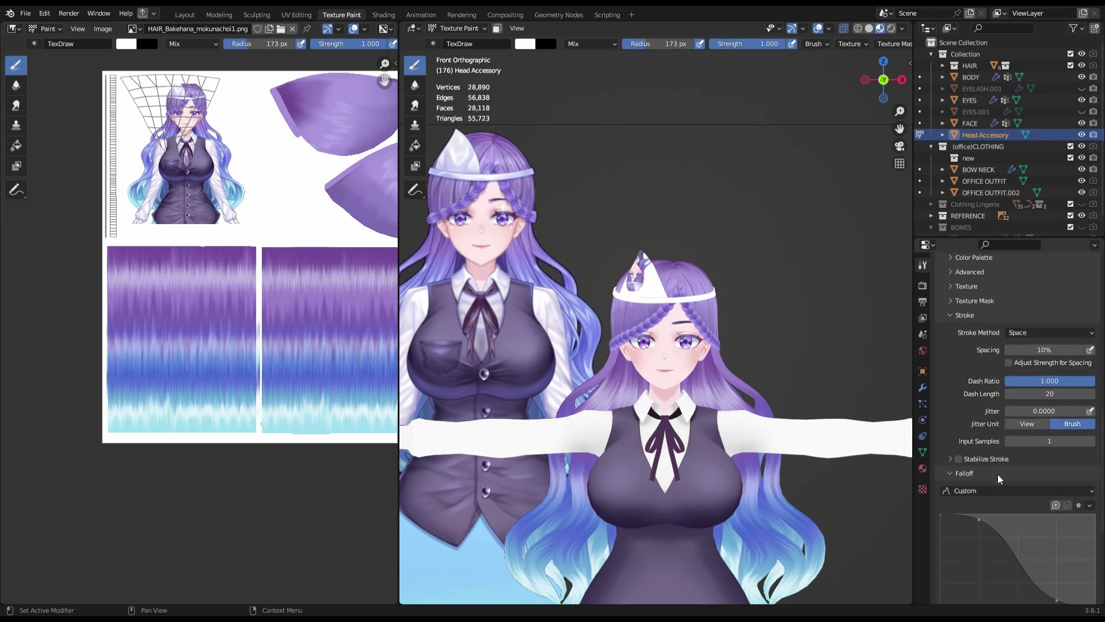
- Save the file and check the accessory's vertices in Edit Mode from the front view
{"action": "key", "text": "ctrl+s"}
{"action": "mouse_move", "coordinate": [633, 299]}
{"action": "middle_mouse_down"}
{"action": "mouse_move", "coordinate": [710, 240]}
{"action": "mouse_move", "coordinate": [585, 225]}
{"action": "mouse_move", "coordinate": [786, 199]}
{"action": "mouse_move", "coordinate": [659, 211]}
{"action": "mouse_move", "coordinate": [631, 235]}
{"action": "middle_mouse_up"}
{"action": "key", "text": "Tab"}
{"action": "scroll", "coordinate": [658, 211], "scroll_direction": "up", "scroll_amount": 4}
{"action": "key", "text": "1"}
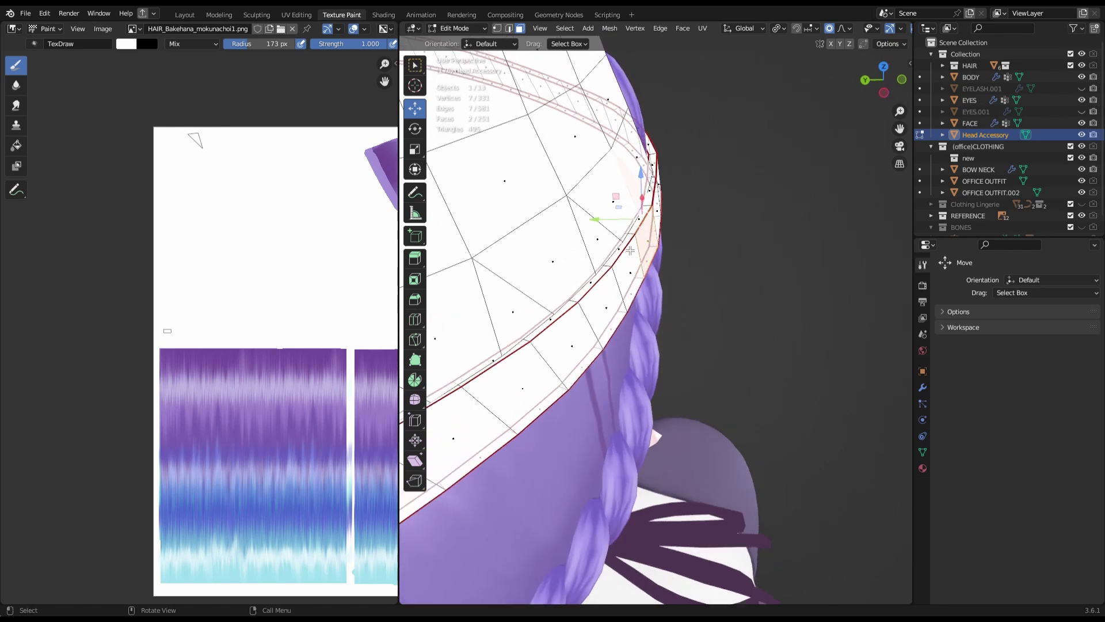
{"action": "left_click", "coordinate": [631, 235]}
{"action": "scroll", "coordinate": [496, 278], "scroll_direction": "down", "scroll_amount": 5}
{"action": "key", "text": "a"}
{"action": "key", "text": "KP_1"}
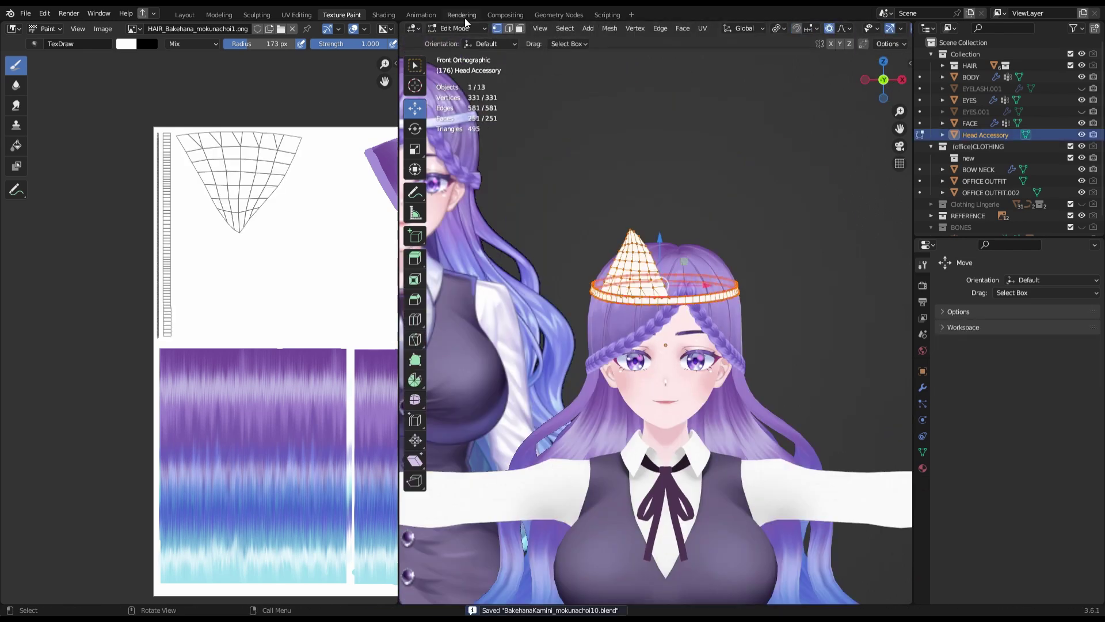
{"action": "scroll", "coordinate": [740, 188], "scroll_direction": "down", "scroll_amount": 3}
{"action": "scroll", "coordinate": [330, 216], "scroll_direction": "down", "scroll_amount": 3}
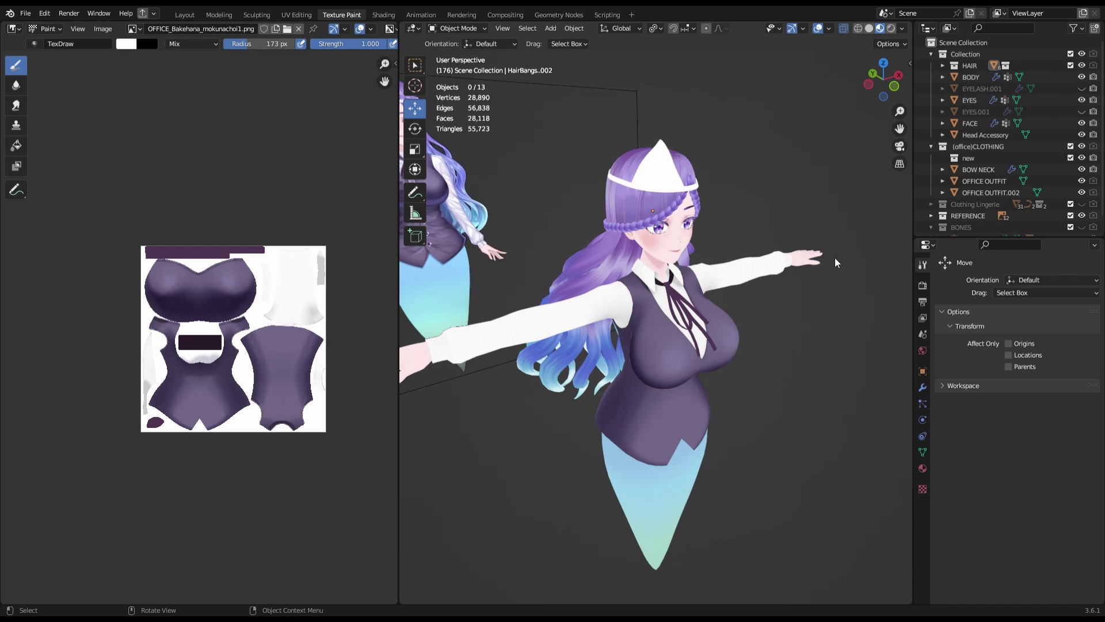
- Select the BANGS mesh and put it in Texture Paint mode
{"action": "middle_click_drag", "start_coordinate": [835, 258], "coordinate": [824, 375]}
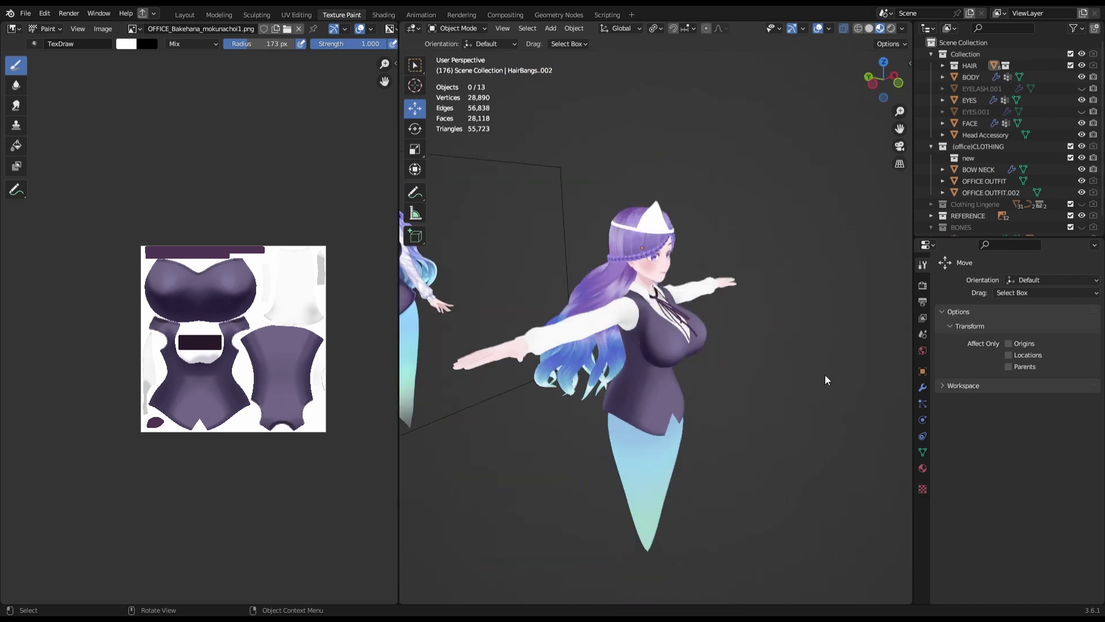
{"action": "key", "text": "KP_1"}
{"action": "left_click", "coordinate": [772, 207]}
{"action": "scroll", "coordinate": [772, 208], "scroll_direction": "up", "scroll_amount": 4}
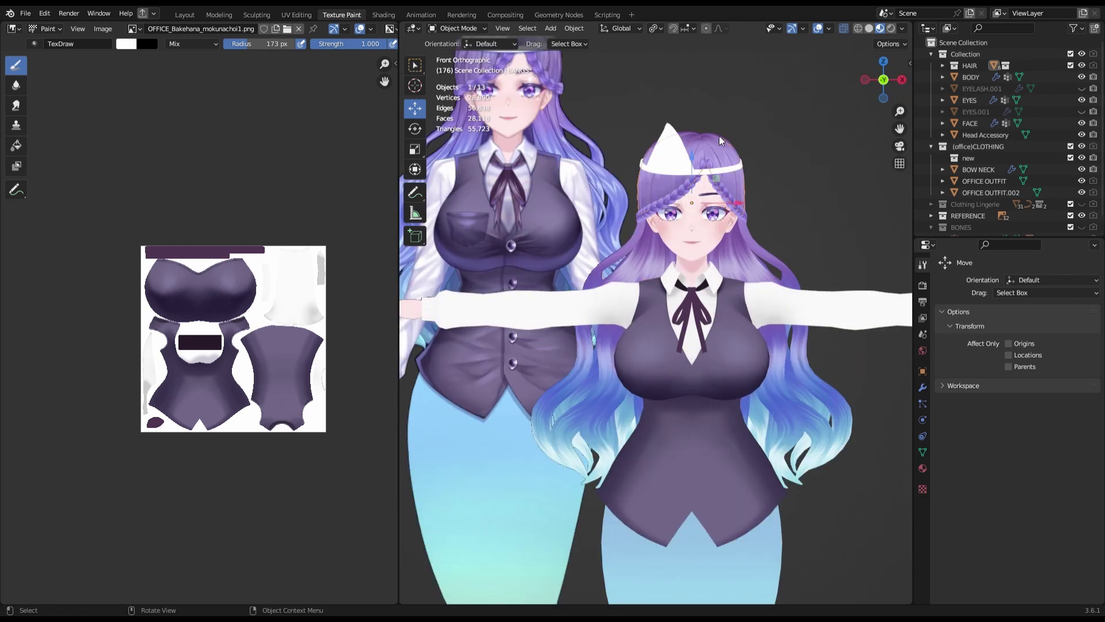
{"action": "left_click", "coordinate": [656, 120]}
{"action": "left_click", "coordinate": [459, 29]}
{"action": "scroll", "coordinate": [656, 288], "scroll_direction": "up", "scroll_amount": 3}
- Orbit around the head to inspect the bangs, dabbing purple paint on them
{"action": "scroll", "coordinate": [656, 288], "scroll_direction": "down", "scroll_amount": 1}
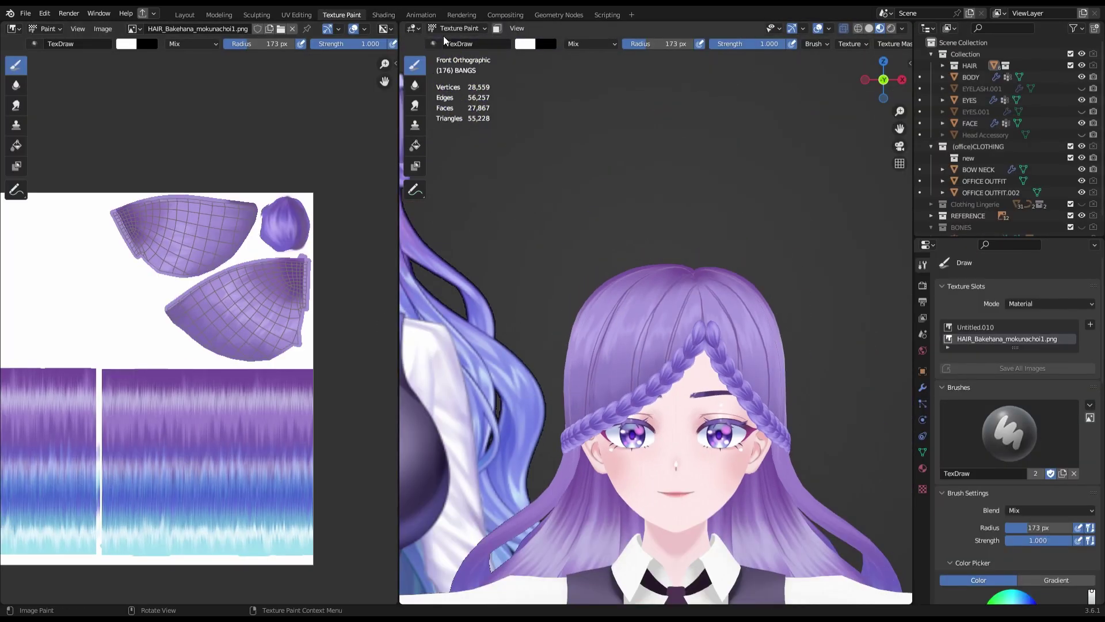
{"action": "mouse_move", "coordinate": [567, 98]}
{"action": "middle_mouse_down"}
{"action": "mouse_move", "coordinate": [731, 262]}
{"action": "mouse_move", "coordinate": [845, 277]}
{"action": "middle_mouse_up"}
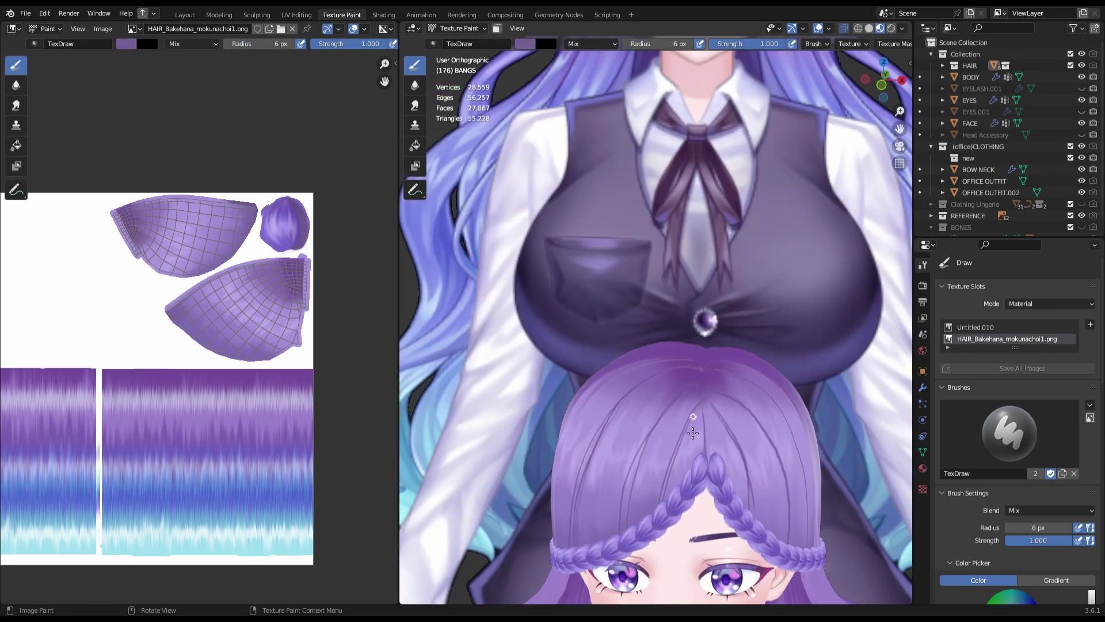
{"action": "left_click", "coordinate": [693, 432]}
{"action": "scroll", "coordinate": [1013, 403], "scroll_direction": "down", "scroll_amount": 5}
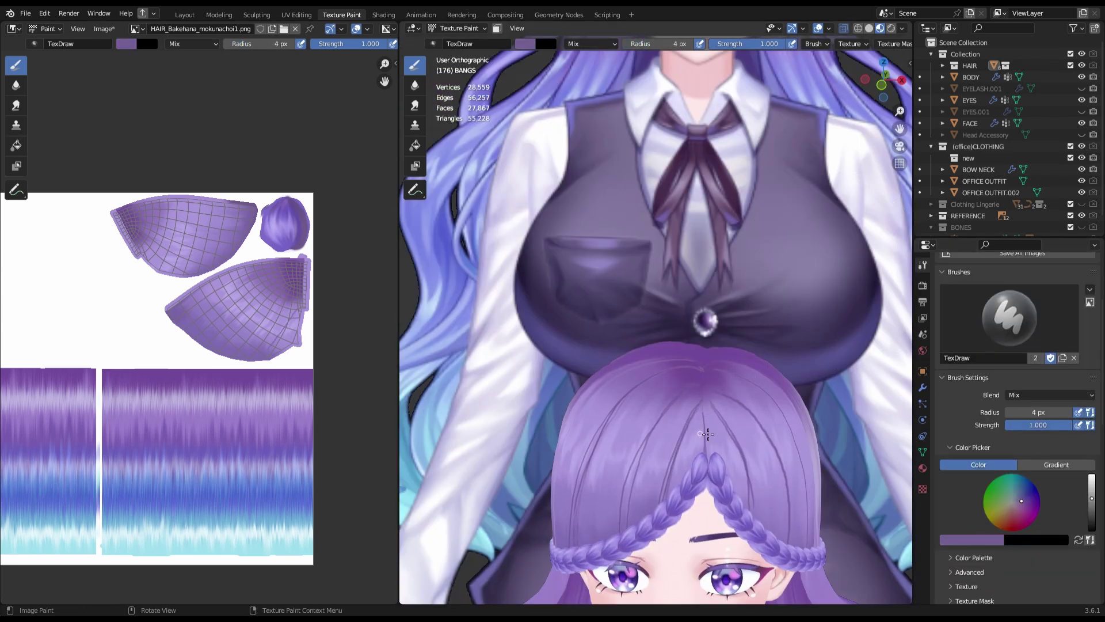
{"action": "middle_click_drag", "start_coordinate": [624, 548], "coordinate": [609, 403]}
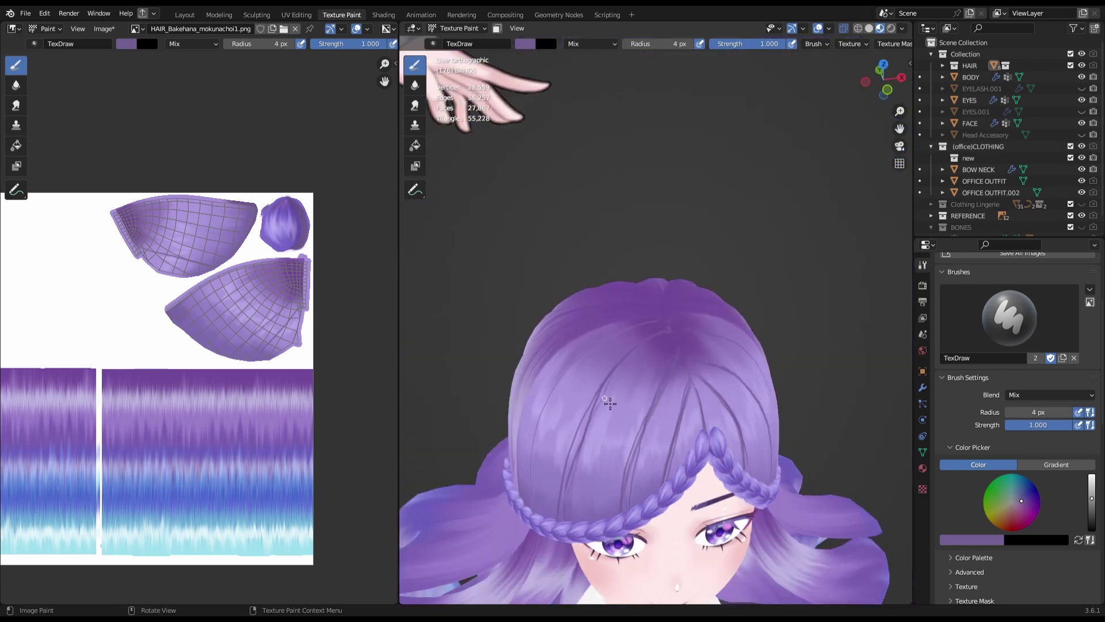
{"action": "middle_click_drag", "start_coordinate": [652, 305], "coordinate": [711, 423]}
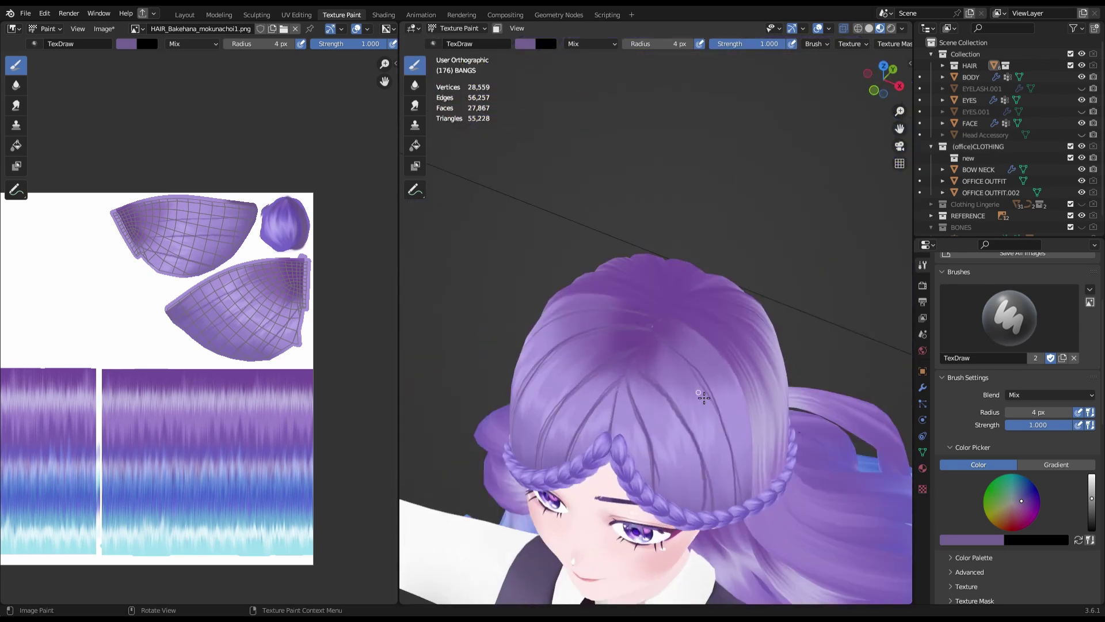
- Create a new blank image, Untitled.013, for the vest material
{"action": "key", "text": "ctrl+Page_Down"}
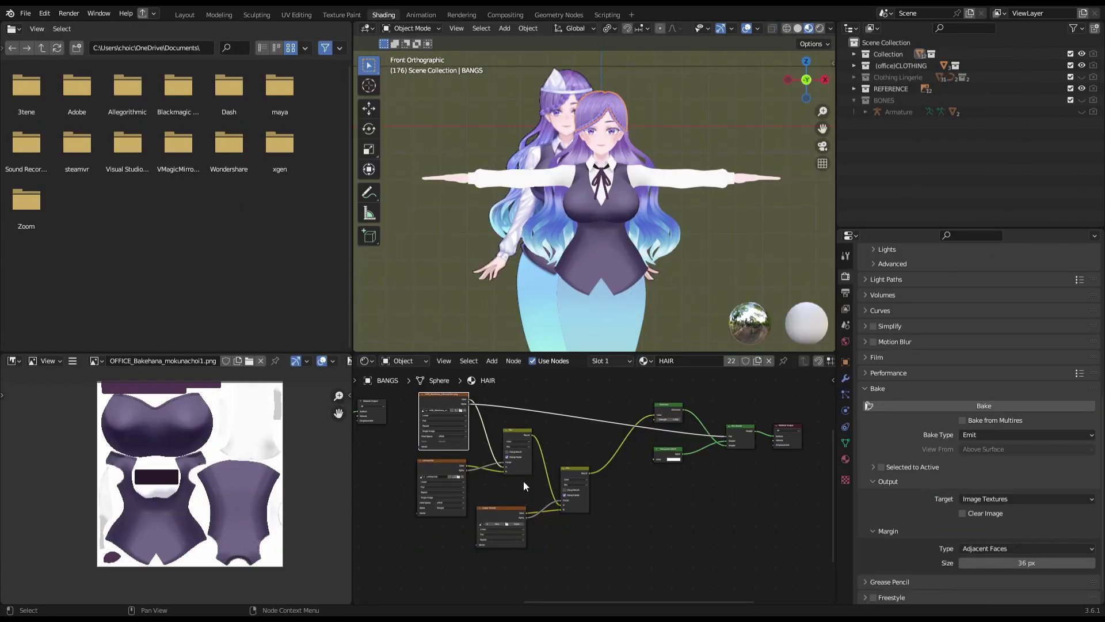
{"action": "key", "text": "ctrl+Page_Up"}
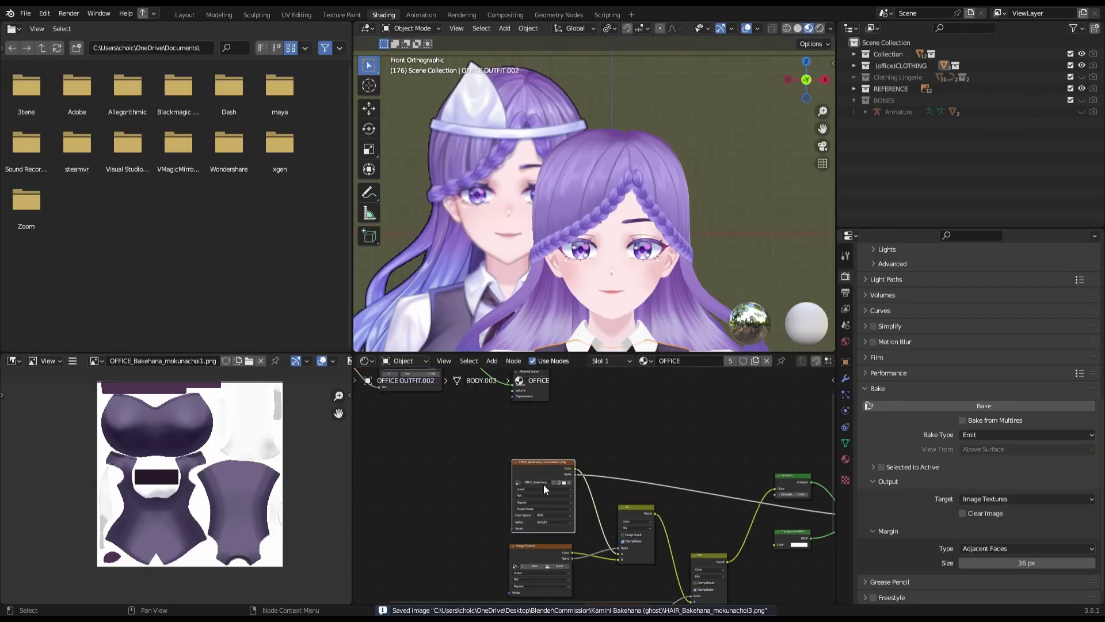
{"action": "left_click", "coordinate": [572, 537]}
{"action": "left_click", "coordinate": [529, 598]}
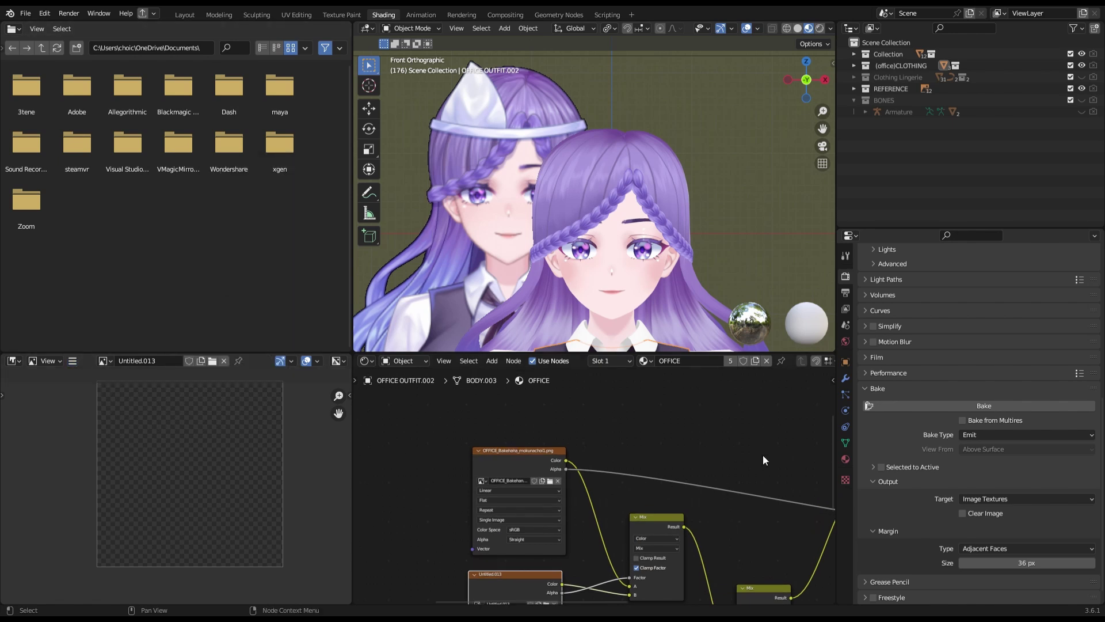
{"action": "left_click", "coordinate": [342, 15]}
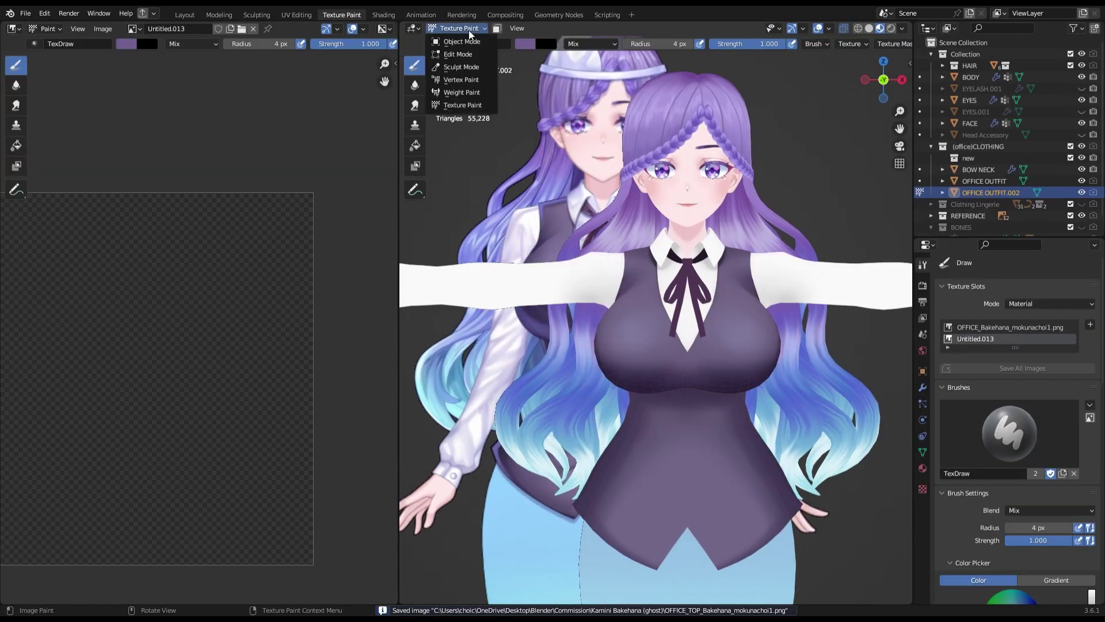
- Save the edited texture images with Alt+S
{"action": "key", "text": "ctrl+Page_Up"}
{"action": "scroll", "coordinate": [654, 351], "scroll_direction": "down", "scroll_amount": 3}
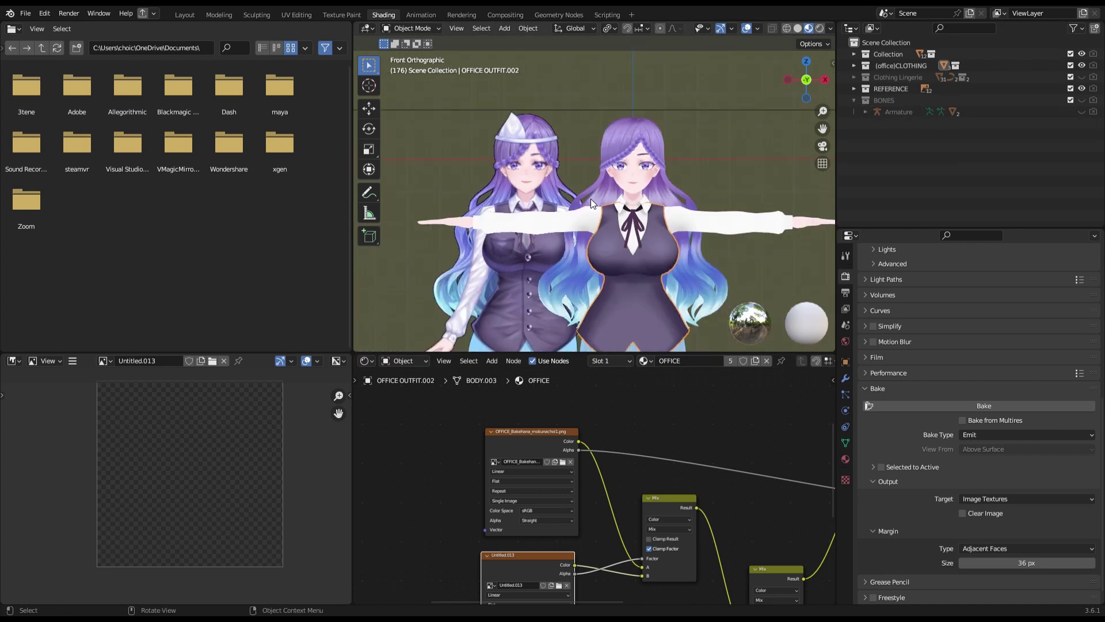
{"action": "key", "text": "alt+s"}
{"action": "key", "text": "ctrl+Page_Up"}
{"action": "scroll", "coordinate": [767, 428], "scroll_direction": "down", "scroll_amount": 2}
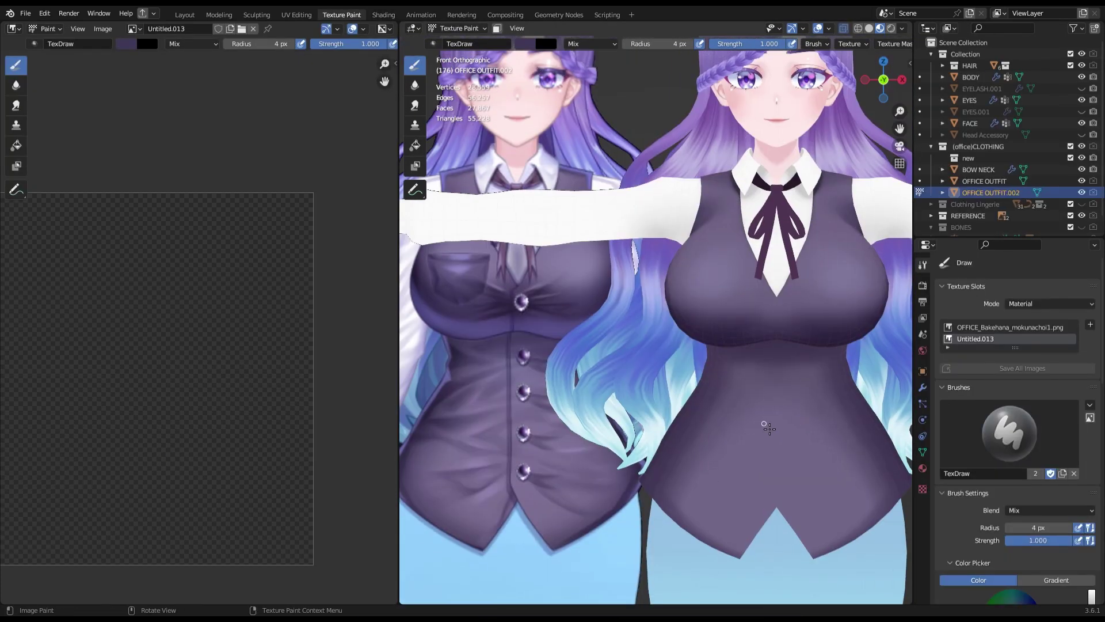
- Paint a thin 2 px seam line down the vest's centre front
{"action": "left_click", "coordinate": [776, 309]}
{"action": "scroll", "coordinate": [848, 40], "scroll_direction": "down", "scroll_amount": 5}
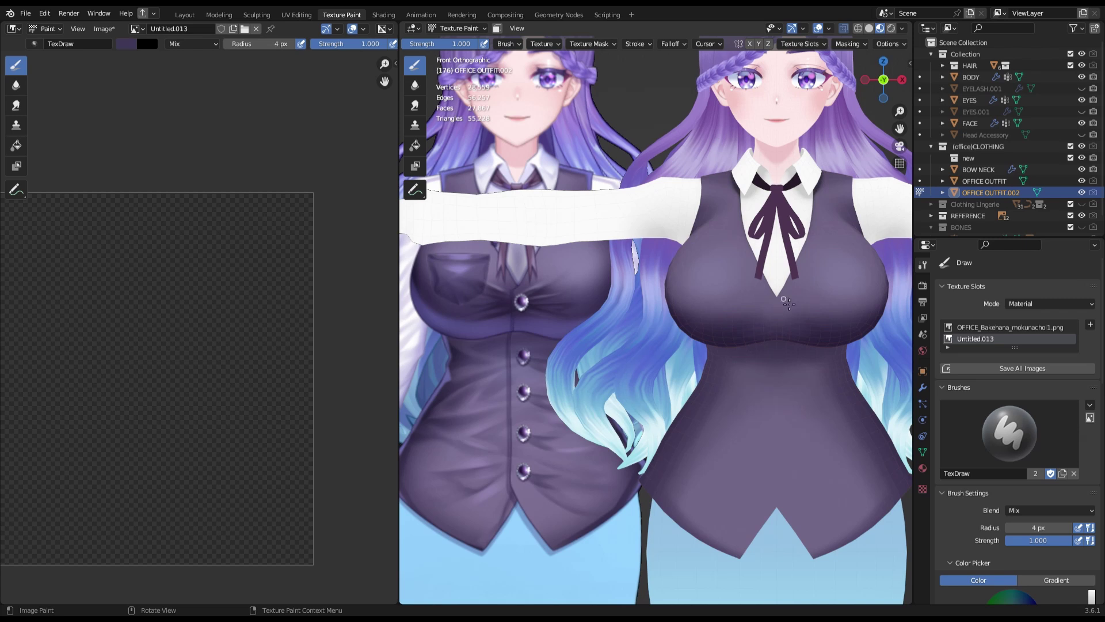
{"action": "scroll", "coordinate": [801, 274], "scroll_direction": "up", "scroll_amount": 2}
{"action": "key", "text": "bracketleft"}
{"action": "key", "text": "bracketleft"}
{"action": "key", "text": "bracketleft"}
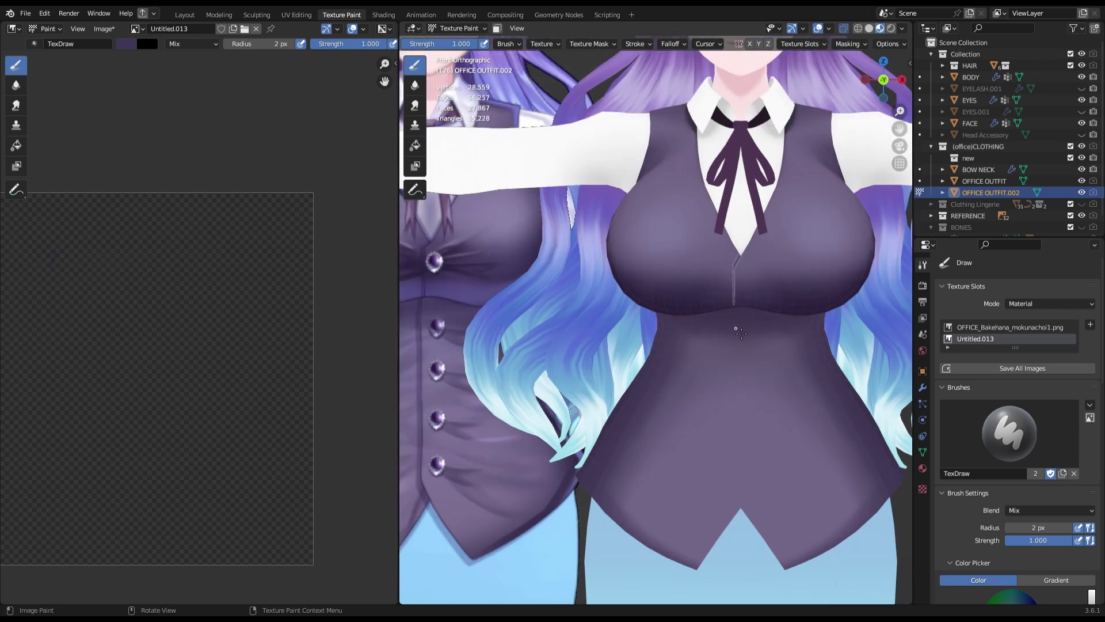
{"action": "left_click_drag", "start_coordinate": [739, 314], "coordinate": [737, 494]}
{"action": "scroll", "coordinate": [736, 403], "scroll_direction": "down", "scroll_amount": 3}
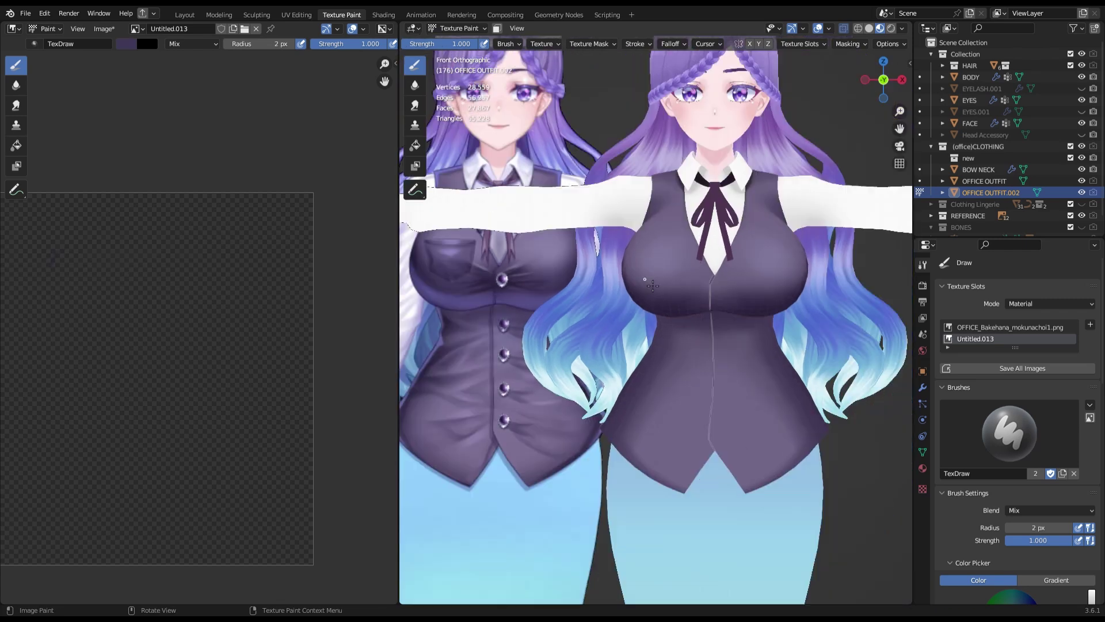
{"action": "scroll", "coordinate": [707, 316], "scroll_direction": "up", "scroll_amount": 2}
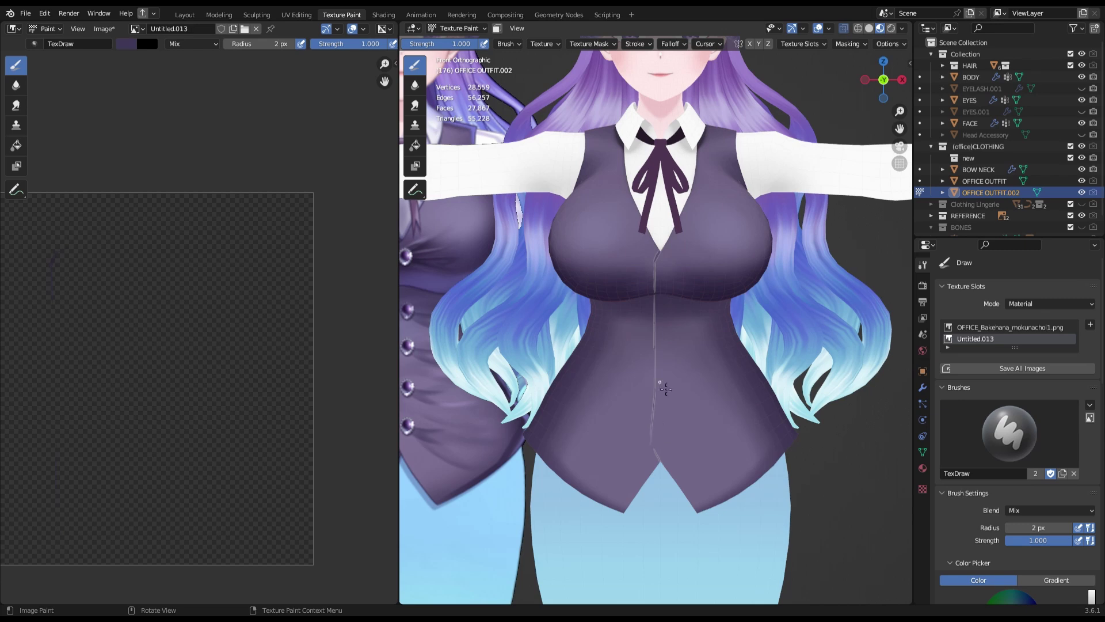
{"action": "scroll", "coordinate": [700, 510], "scroll_direction": "down", "scroll_amount": 2}
{"action": "scroll", "coordinate": [701, 509], "scroll_direction": "up", "scroll_amount": 3}
{"action": "middle_click_drag", "start_coordinate": [701, 509], "coordinate": [640, 415]}
{"action": "key", "text": "bracketright"}
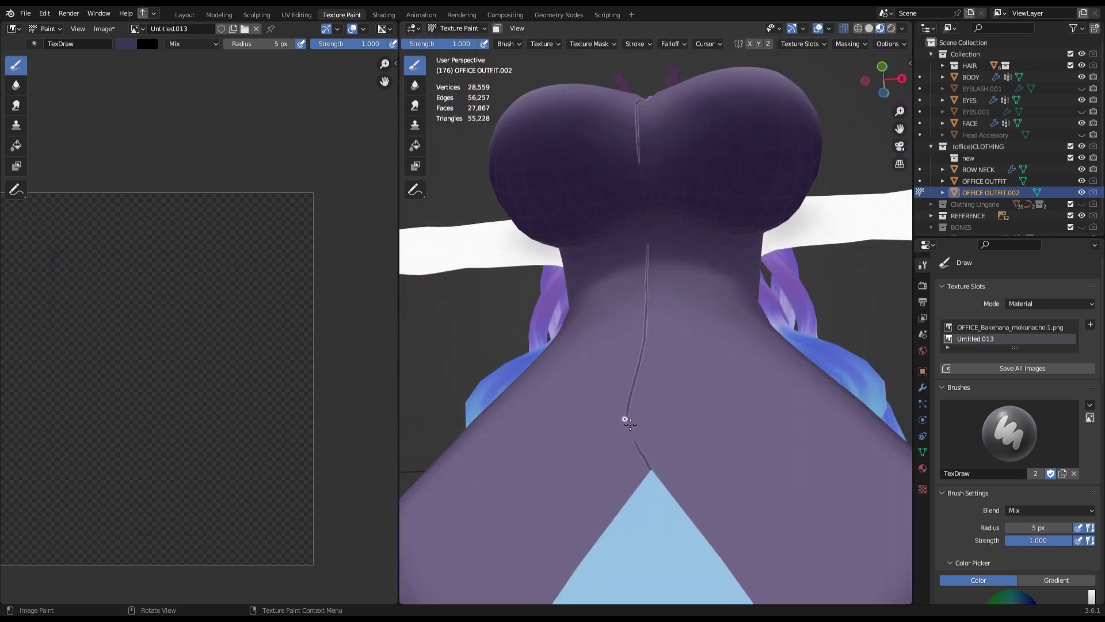
{"action": "scroll", "coordinate": [661, 481], "scroll_direction": "down", "scroll_amount": 3}
{"action": "scroll", "coordinate": [660, 481], "scroll_direction": "up", "scroll_amount": 4}
- Set the vest material's Blend Mode to Alpha Hashed
{"action": "middle_click_drag", "start_coordinate": [661, 481], "coordinate": [691, 402]}
{"action": "left_click", "coordinate": [922, 468]}
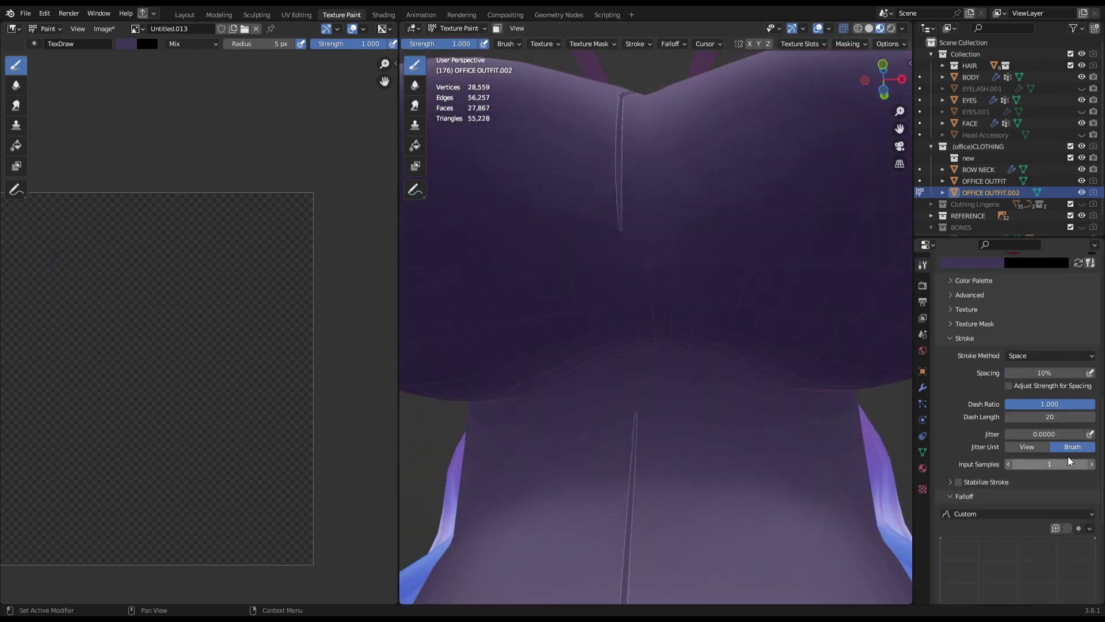
{"action": "left_click", "coordinate": [979, 536]}
{"action": "scroll", "coordinate": [978, 536], "scroll_direction": "down", "scroll_amount": 4}
{"action": "left_click", "coordinate": [1050, 535]}
{"action": "left_click", "coordinate": [1035, 572]}
{"action": "scroll", "coordinate": [648, 295], "scroll_direction": "down", "scroll_amount": 2}
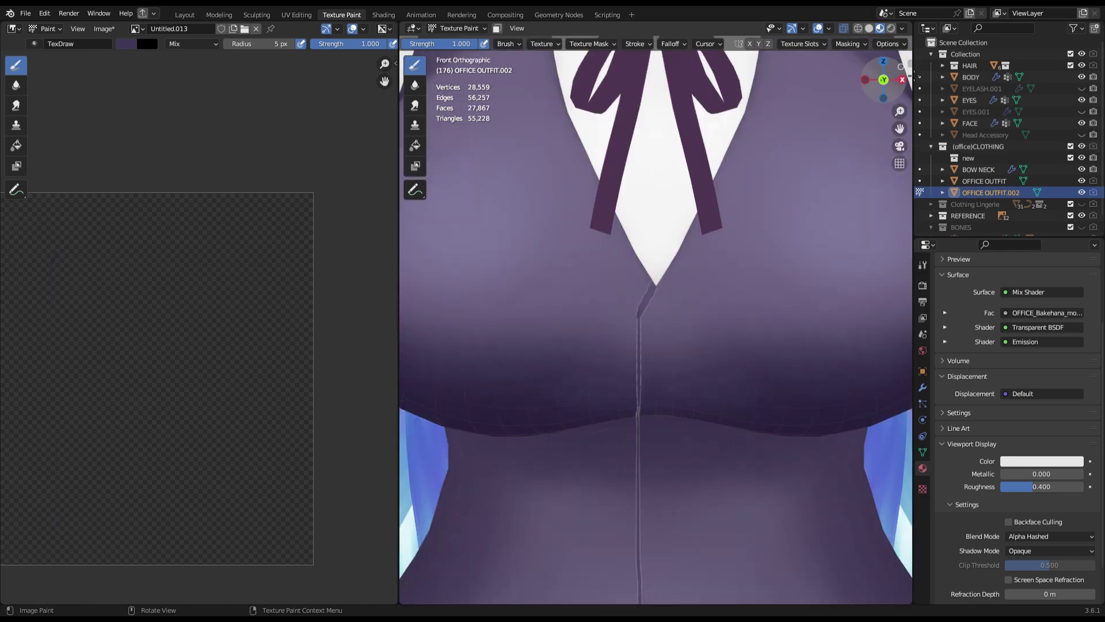
{"action": "scroll", "coordinate": [647, 295], "scroll_direction": "down", "scroll_amount": 3}
- Save the painted images, add another vest stroke, and return to front view
{"action": "key", "text": "ctrl+s"}
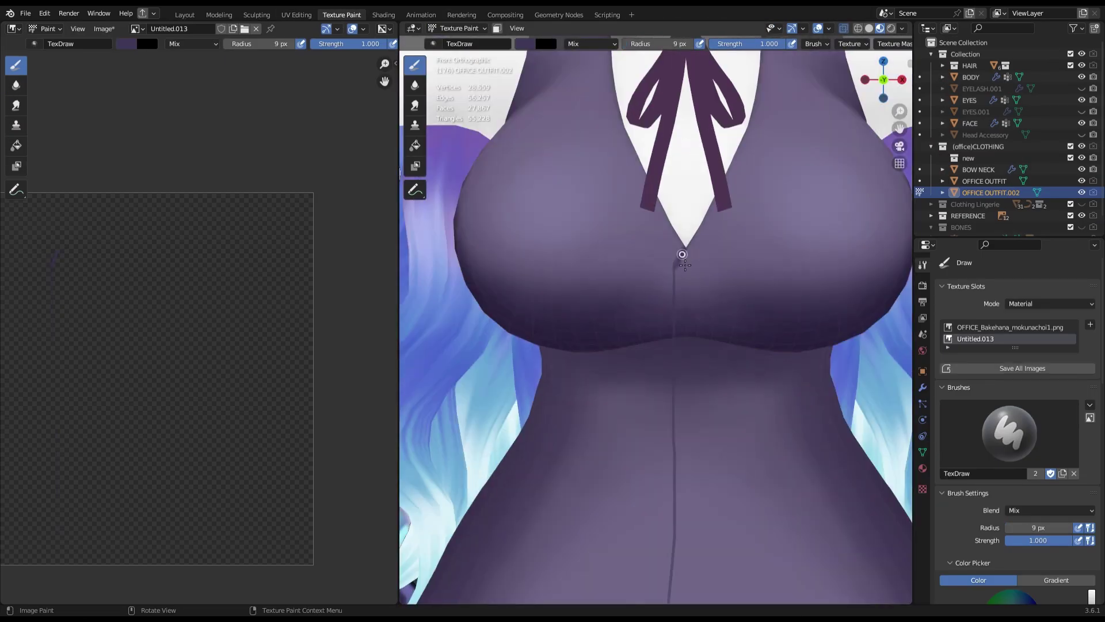
{"action": "key", "text": "alt+s"}
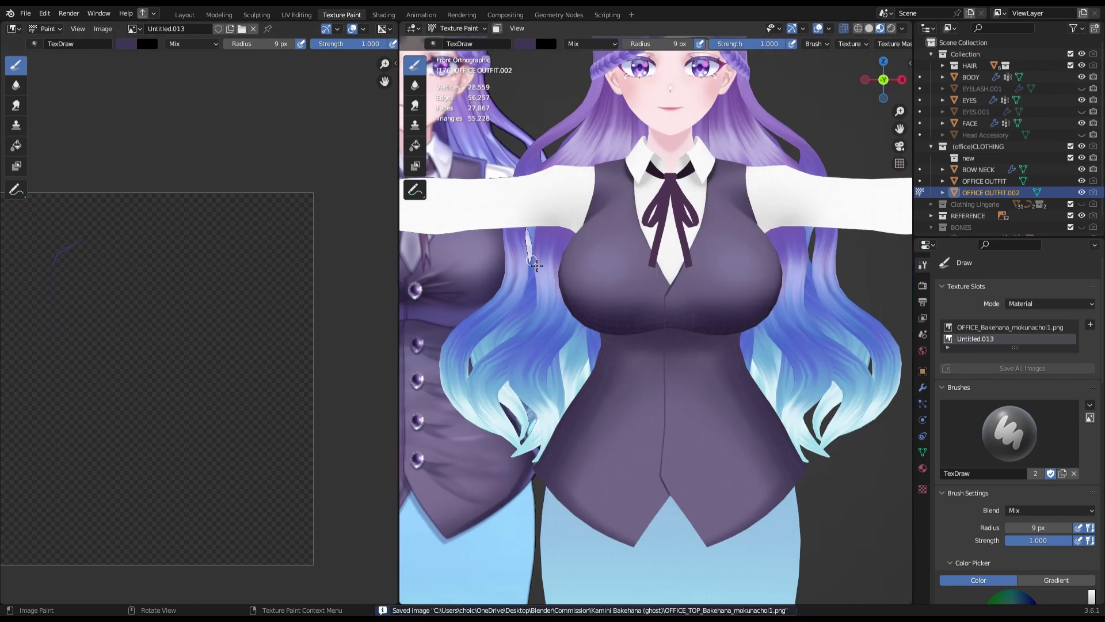
{"action": "left_click_drag", "start_coordinate": [671, 287], "coordinate": [636, 352]}
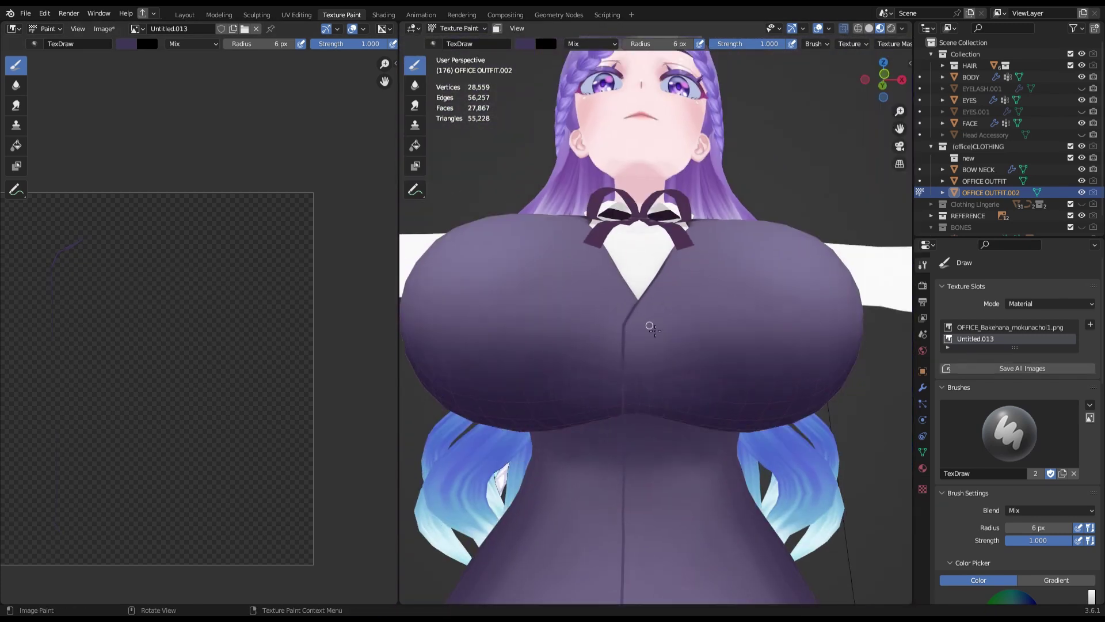
{"action": "middle_click_drag", "start_coordinate": [649, 327], "coordinate": [636, 229]}
{"action": "middle_click_drag", "start_coordinate": [627, 419], "coordinate": [679, 223]}
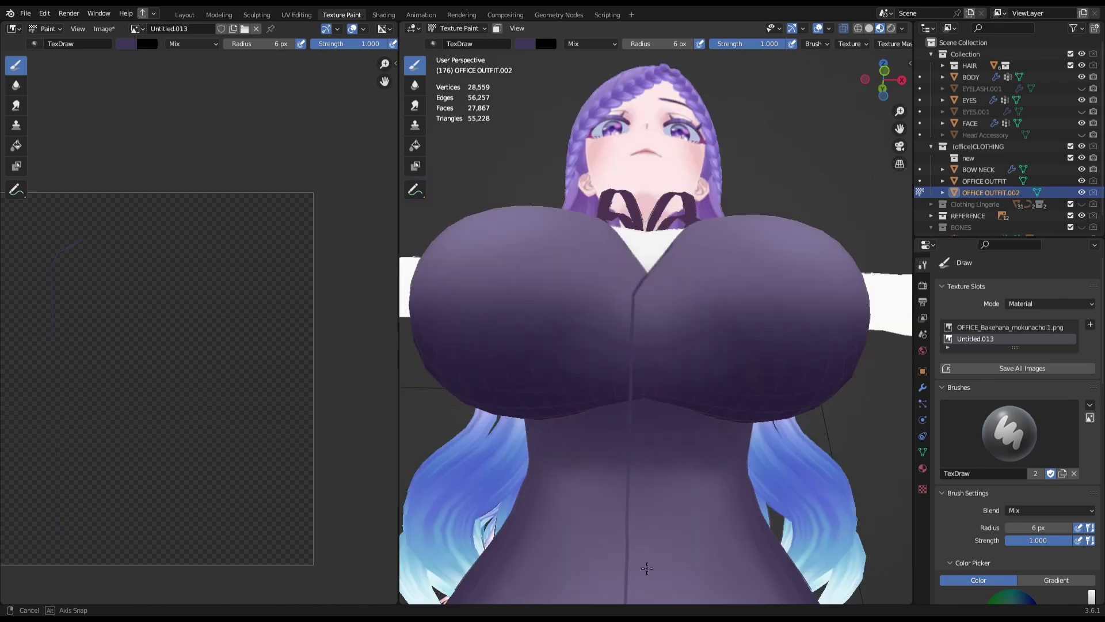
{"action": "left_click", "coordinate": [870, 74]}
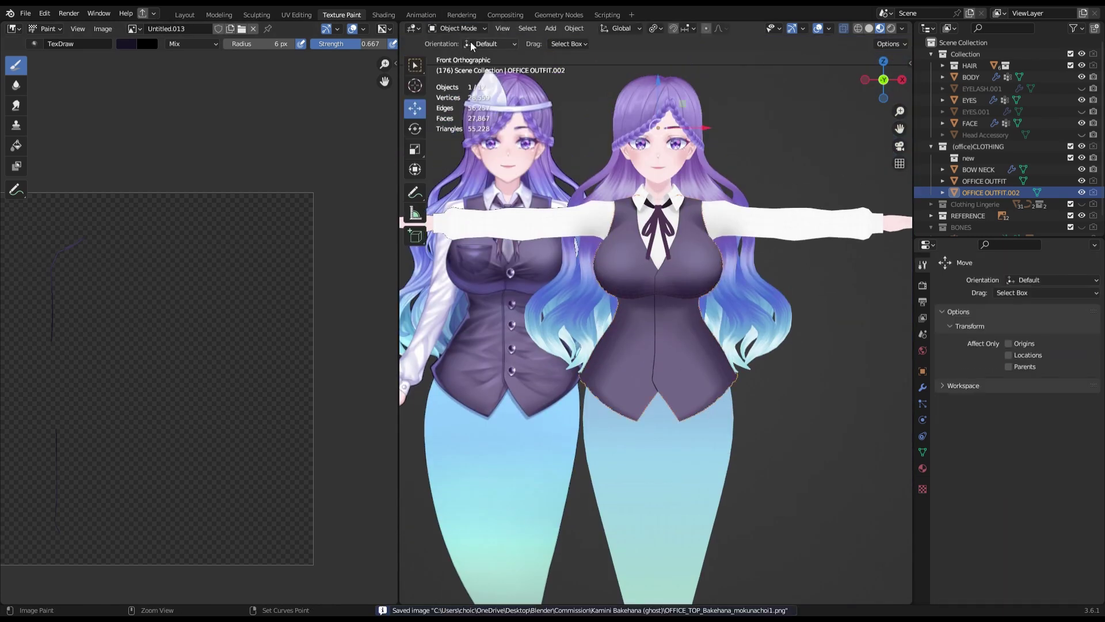
- Deselect OFFICE OUTFIT.002 and hide the Head Accessory with its eye icon
{"action": "left_click", "coordinate": [862, 476]}
{"action": "scroll", "coordinate": [862, 431], "scroll_direction": "down", "scroll_amount": 2}
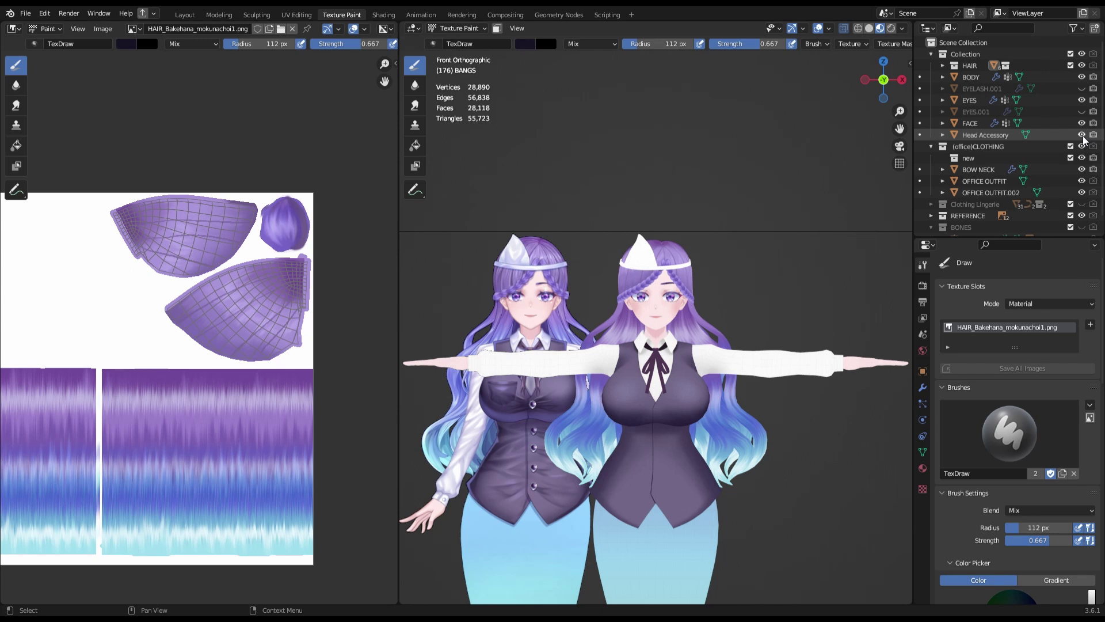
{"action": "left_click", "coordinate": [1081, 135]}
{"action": "scroll", "coordinate": [509, 368], "scroll_direction": "up", "scroll_amount": 5}
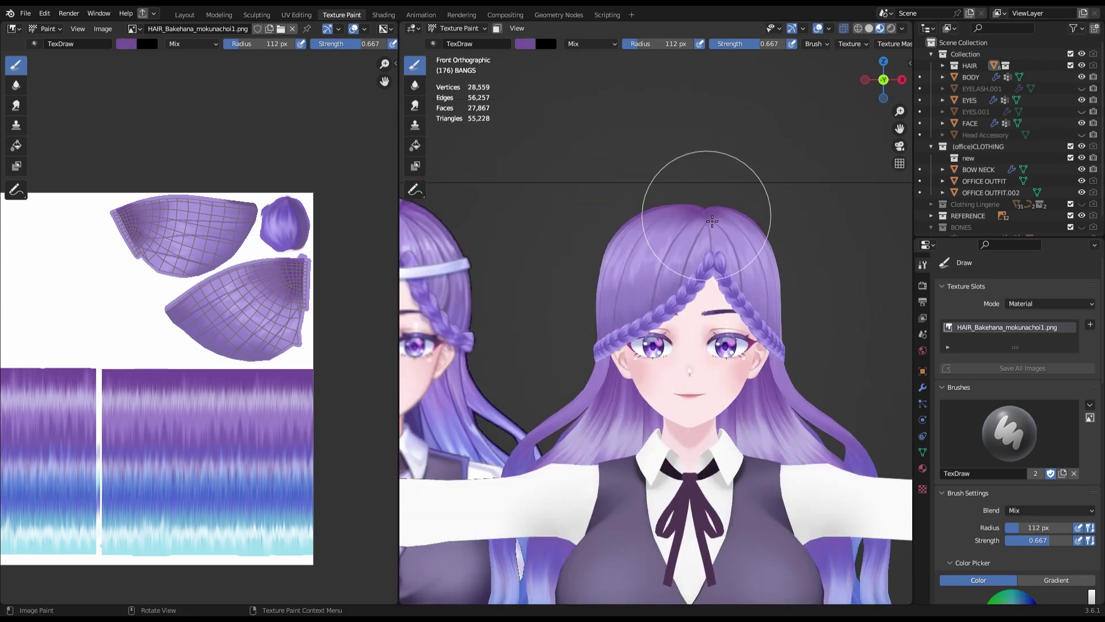
- Paint shading strokes on the bangs with an 8 px brush
{"action": "middle_click_drag", "start_coordinate": [712, 221], "coordinate": [709, 260]}
{"action": "scroll", "coordinate": [709, 260], "scroll_direction": "up", "scroll_amount": 3}
{"action": "key", "text": "f"}
{"action": "left_click", "coordinate": [709, 261]}
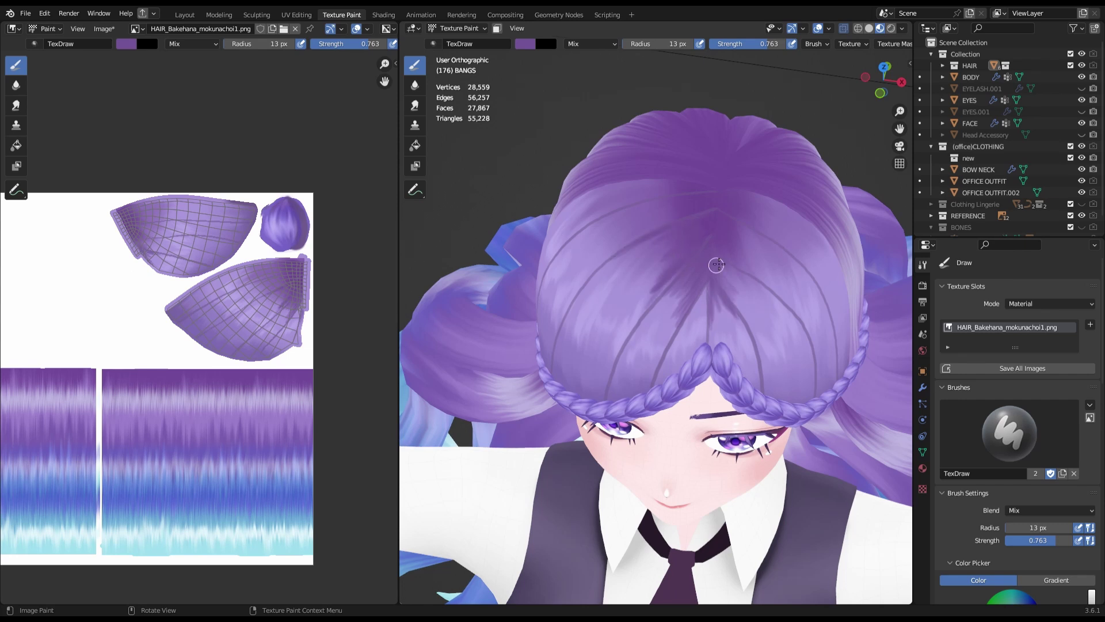
{"action": "middle_click_drag", "start_coordinate": [723, 225], "coordinate": [737, 398]}
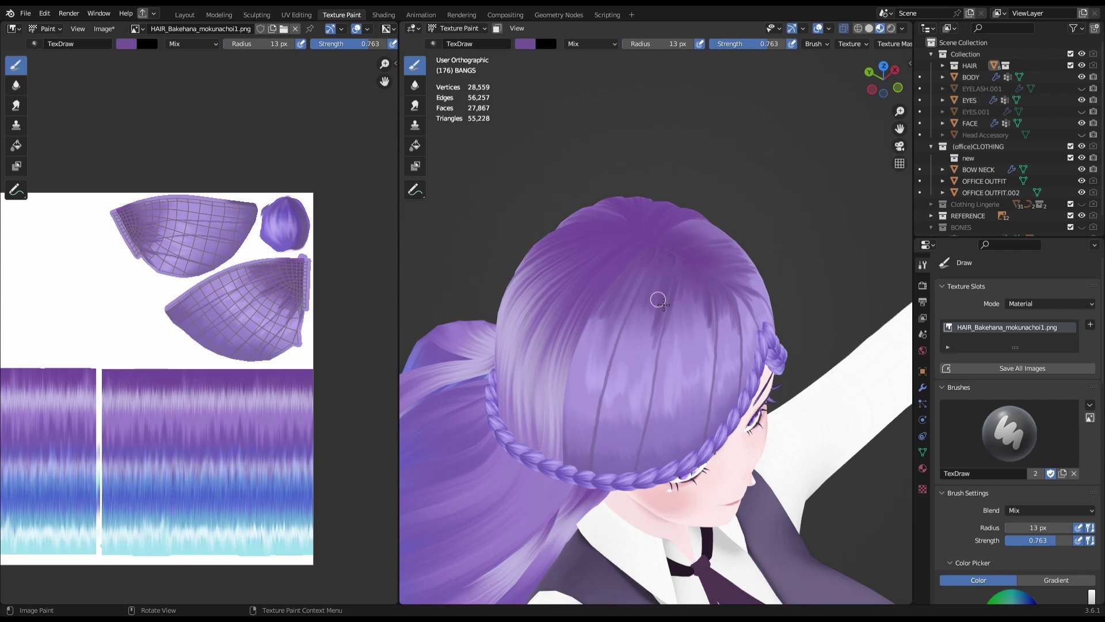
{"action": "middle_click_drag", "start_coordinate": [658, 300], "coordinate": [688, 328]}
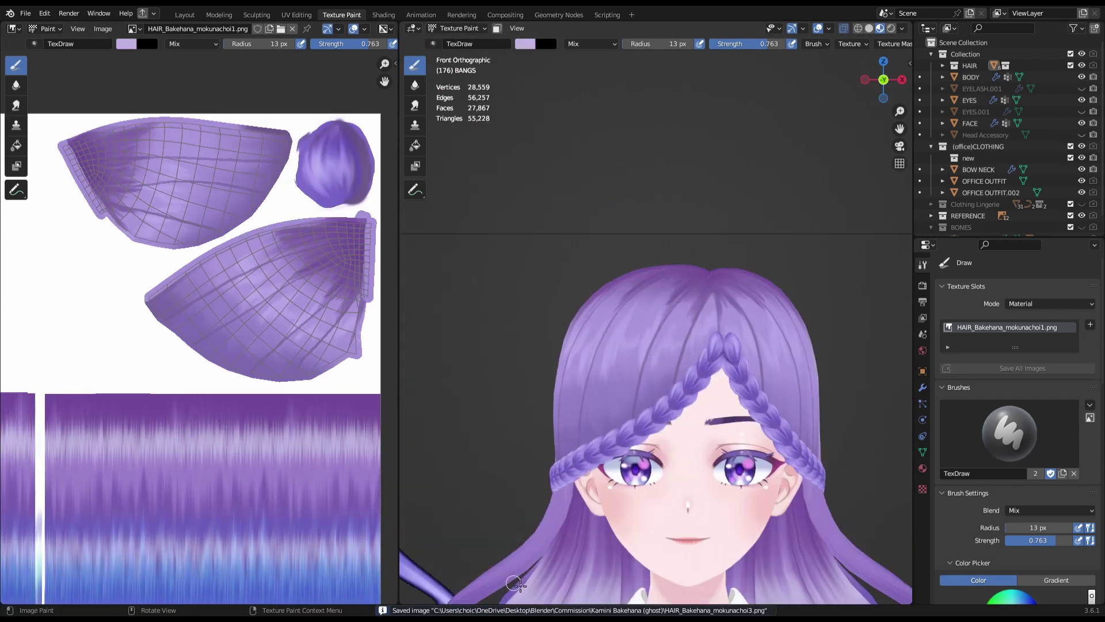
{"action": "key", "text": "bracketleft"}
{"action": "key", "text": "bracketleft"}
{"action": "key", "text": "bracketleft"}
{"action": "left_click_drag", "start_coordinate": [681, 319], "coordinate": [703, 323]}
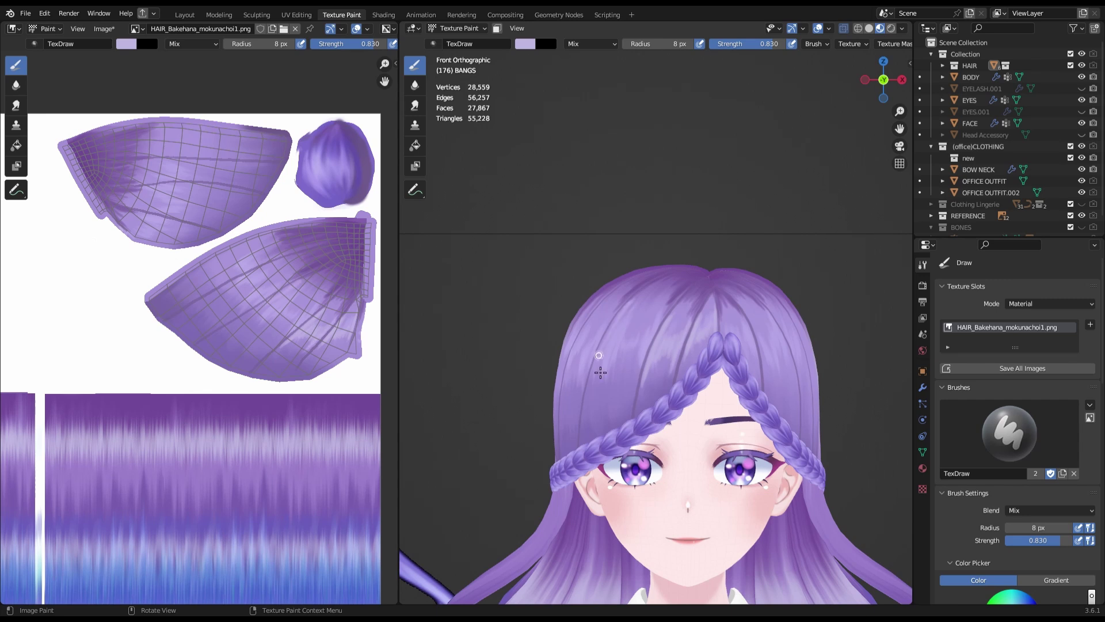
- Check the bangs from both sides and the front, and enlarge the brush to 12 px
{"action": "middle_click_drag", "start_coordinate": [632, 403], "coordinate": [669, 329]}
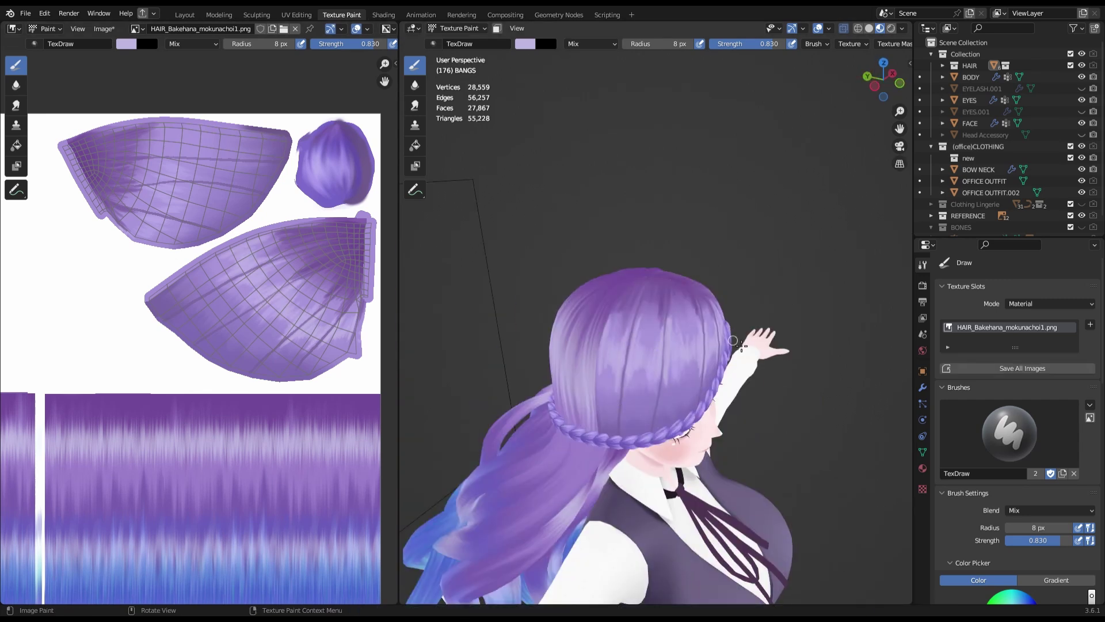
{"action": "middle_click_drag", "start_coordinate": [741, 346], "coordinate": [641, 361]}
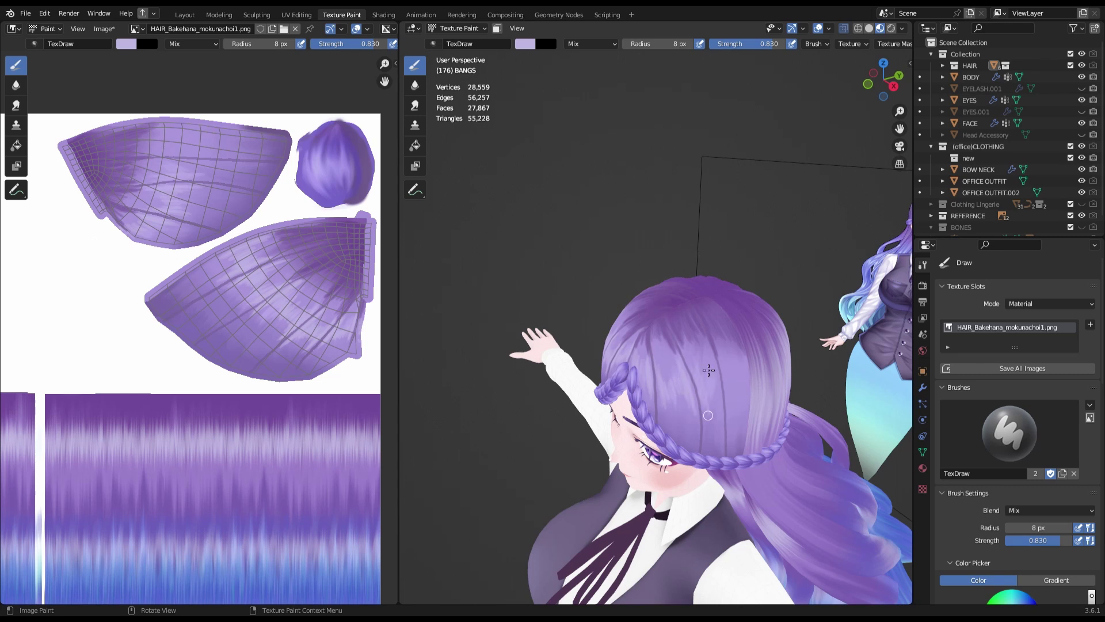
{"action": "key", "text": "KP_1"}
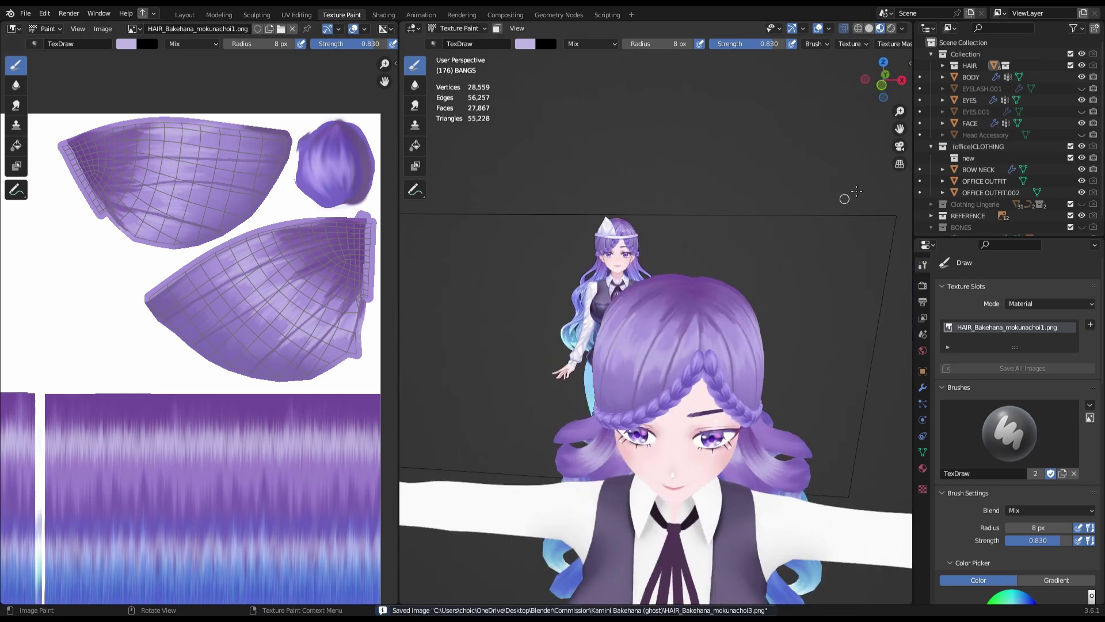
{"action": "key", "text": "KP_Decimal"}
{"action": "key", "text": "bracketright"}
{"action": "key", "text": "bracketright"}
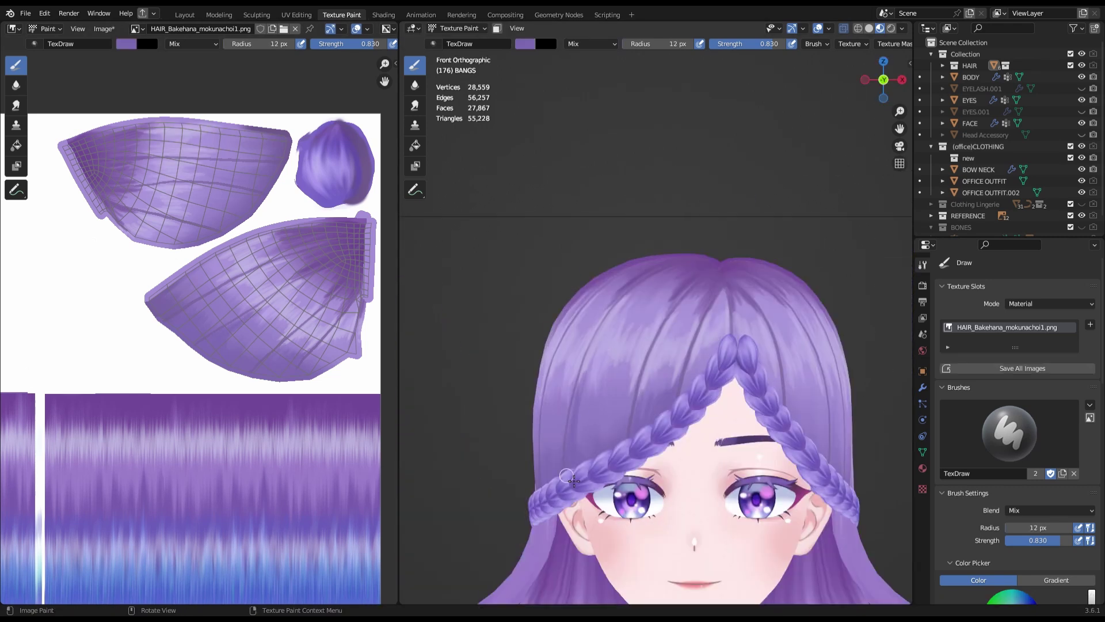
{"action": "scroll", "coordinate": [567, 435], "scroll_direction": "down", "scroll_amount": 5}
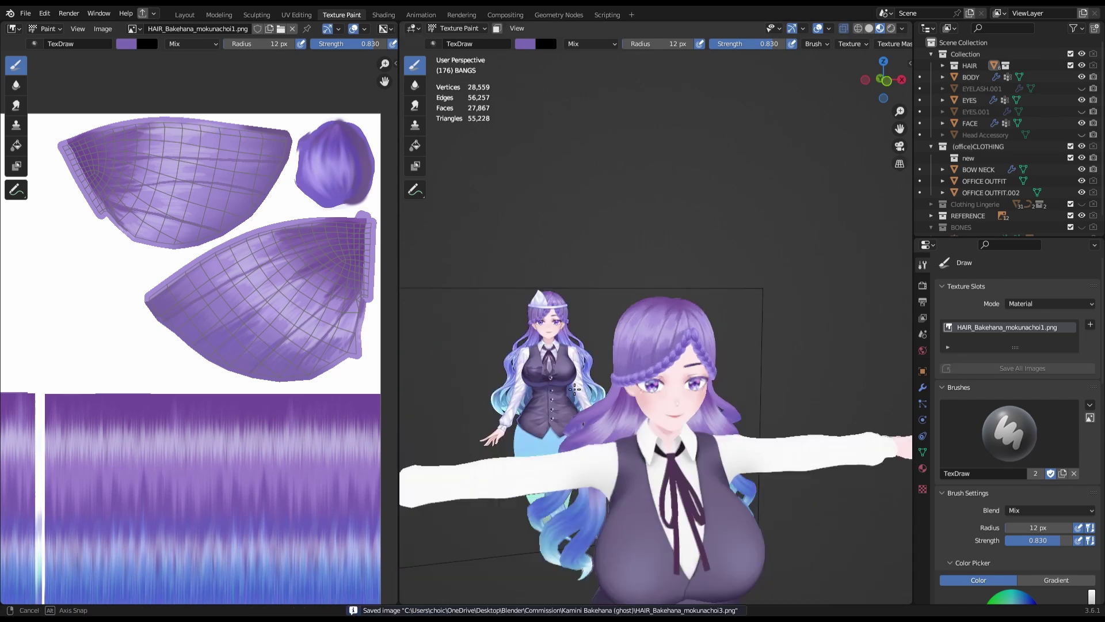
{"action": "scroll", "coordinate": [597, 360], "scroll_direction": "up", "scroll_amount": 5}
- Check the head in profile and save the hair texture as HAIR_Bakehana_mokunachoi3.png
{"action": "middle_click_drag", "start_coordinate": [567, 436], "coordinate": [597, 339]}
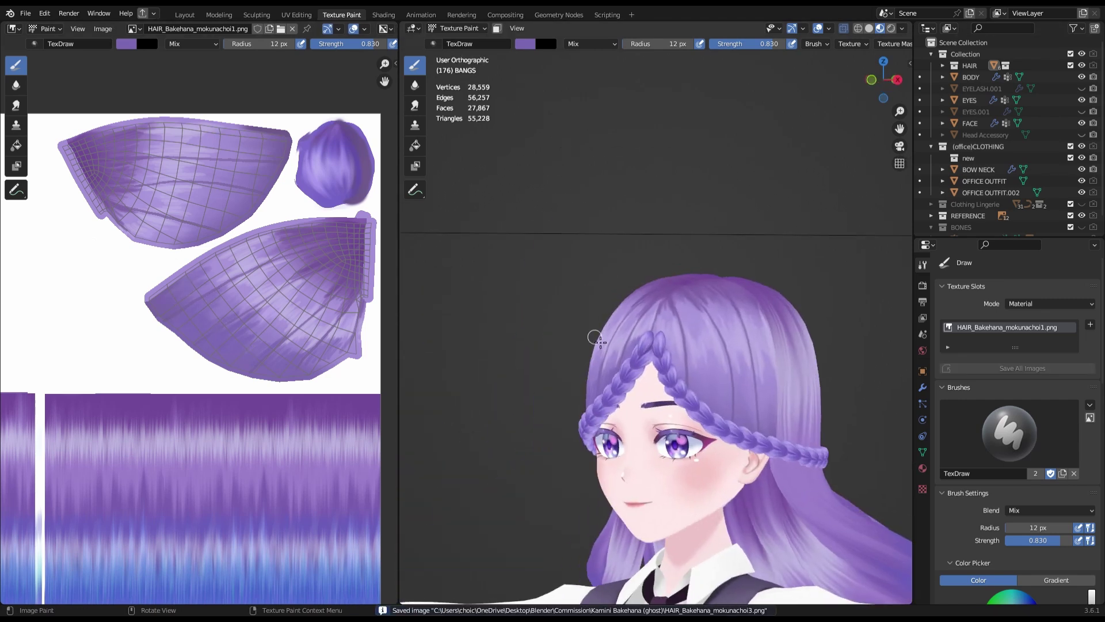
{"action": "middle_click_drag", "start_coordinate": [770, 215], "coordinate": [694, 422]}
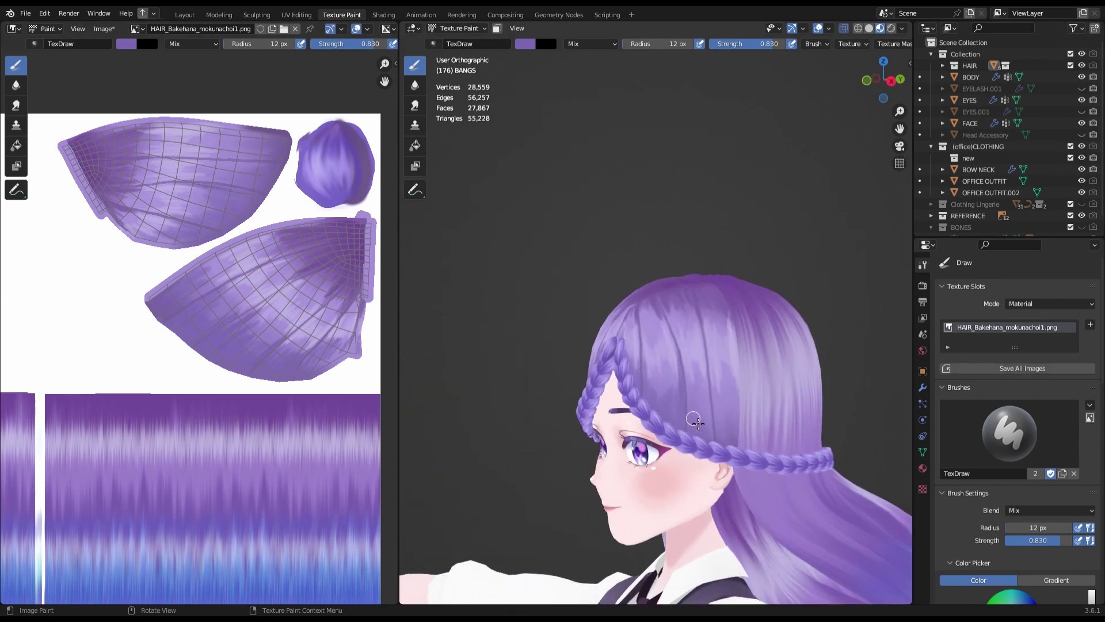
{"action": "key", "text": "KP_1"}
{"action": "scroll", "coordinate": [656, 437], "scroll_direction": "down", "scroll_amount": 4}
{"action": "key", "text": "alt+s"}
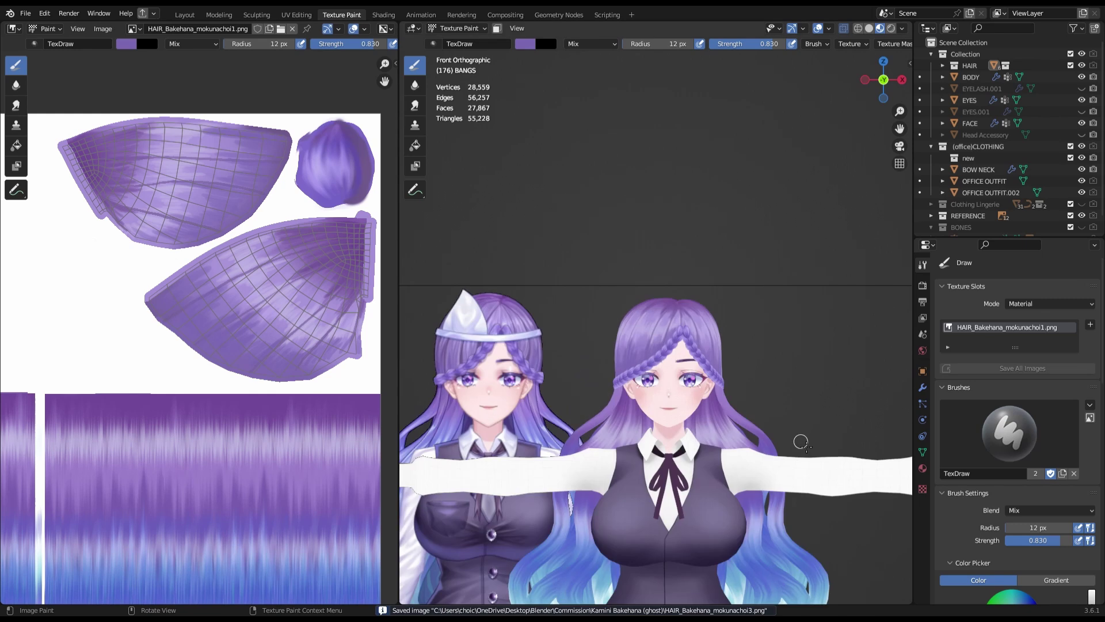
{"action": "scroll", "coordinate": [698, 315], "scroll_direction": "up", "scroll_amount": 5}
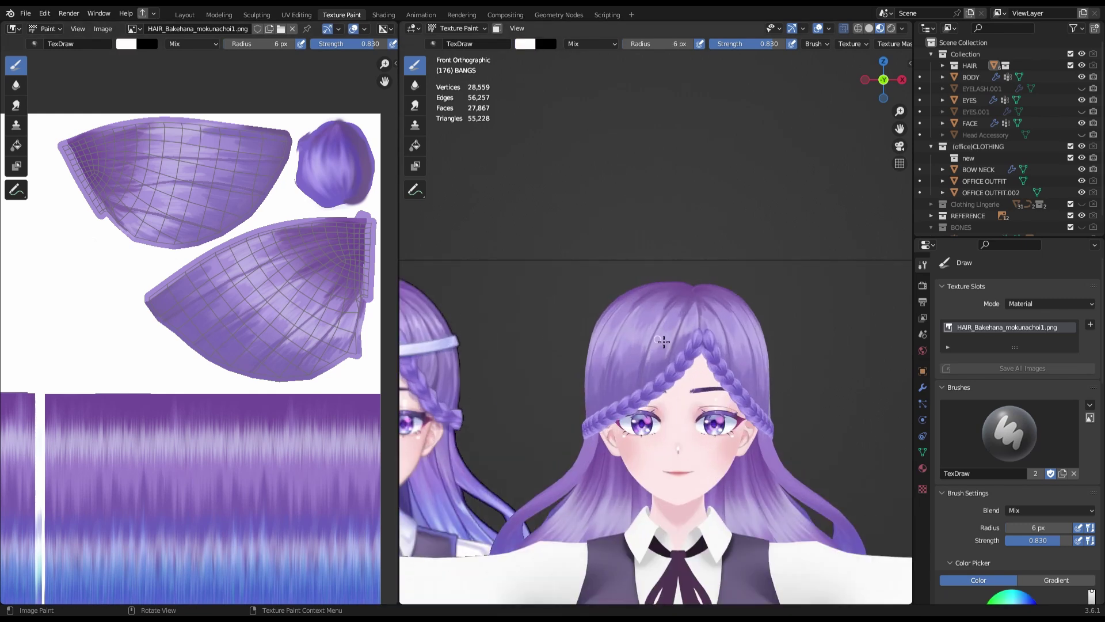
- Dab white highlights onto the bangs at strength 0.422, saving the hair texture between dabs
{"action": "left_click", "coordinate": [663, 341]}
{"action": "scroll", "coordinate": [679, 335], "scroll_direction": "down", "scroll_amount": 4}
{"action": "key", "text": "alt+s"}
{"action": "scroll", "coordinate": [679, 335], "scroll_direction": "up", "scroll_amount": 5}
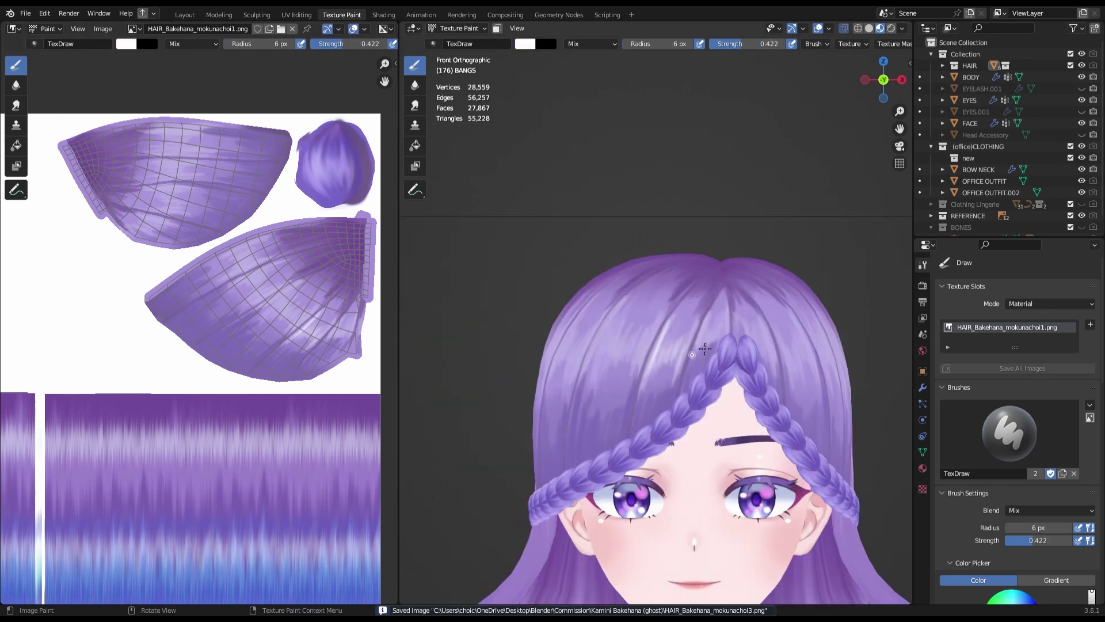
{"action": "left_click", "coordinate": [728, 329]}
{"action": "scroll", "coordinate": [779, 389], "scroll_direction": "down", "scroll_amount": 4}
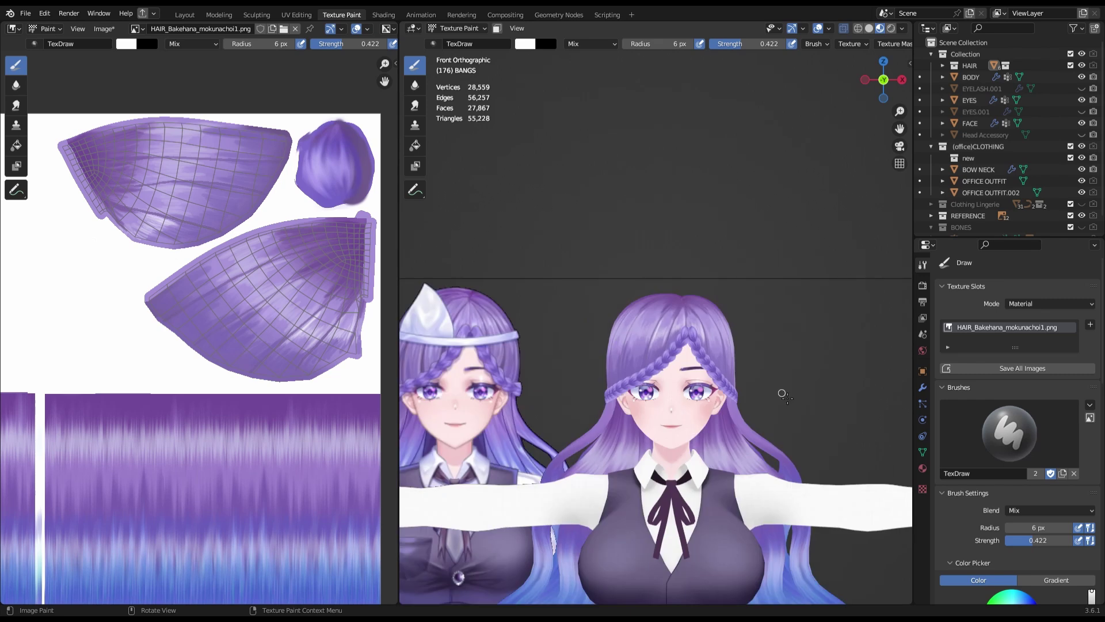
{"action": "key", "text": "alt+s"}
- Add one more highlight on top of the bangs, then check the head from the side and front
{"action": "middle_click_drag", "start_coordinate": [778, 389], "coordinate": [679, 368]}
{"action": "scroll", "coordinate": [679, 368], "scroll_direction": "up", "scroll_amount": 5}
{"action": "left_click", "coordinate": [649, 353]}
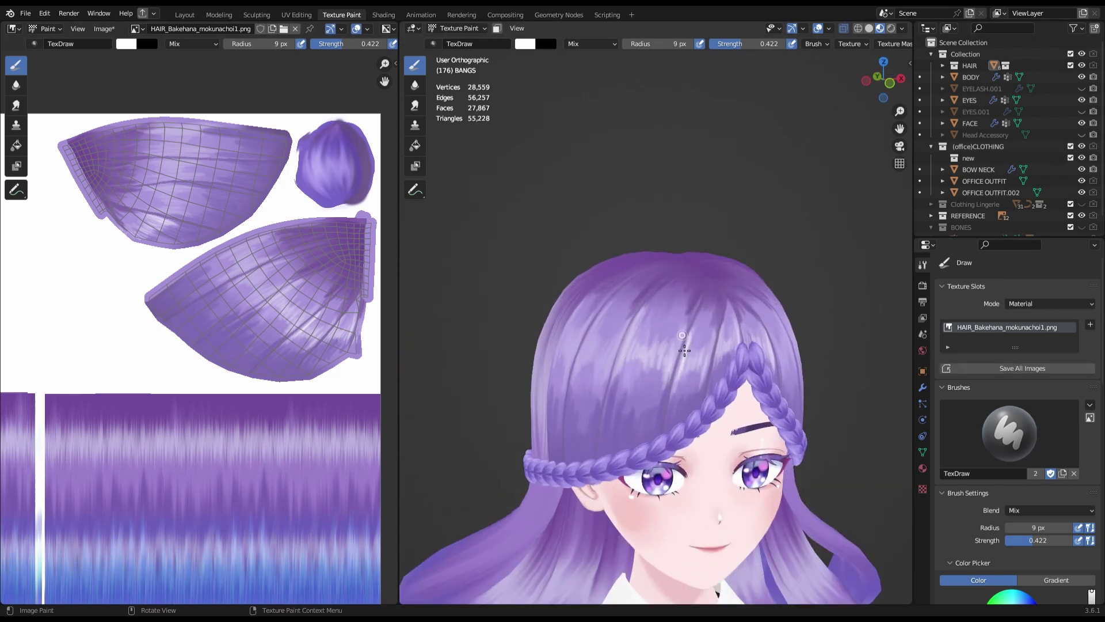
{"action": "middle_click_drag", "start_coordinate": [599, 431], "coordinate": [577, 390]}
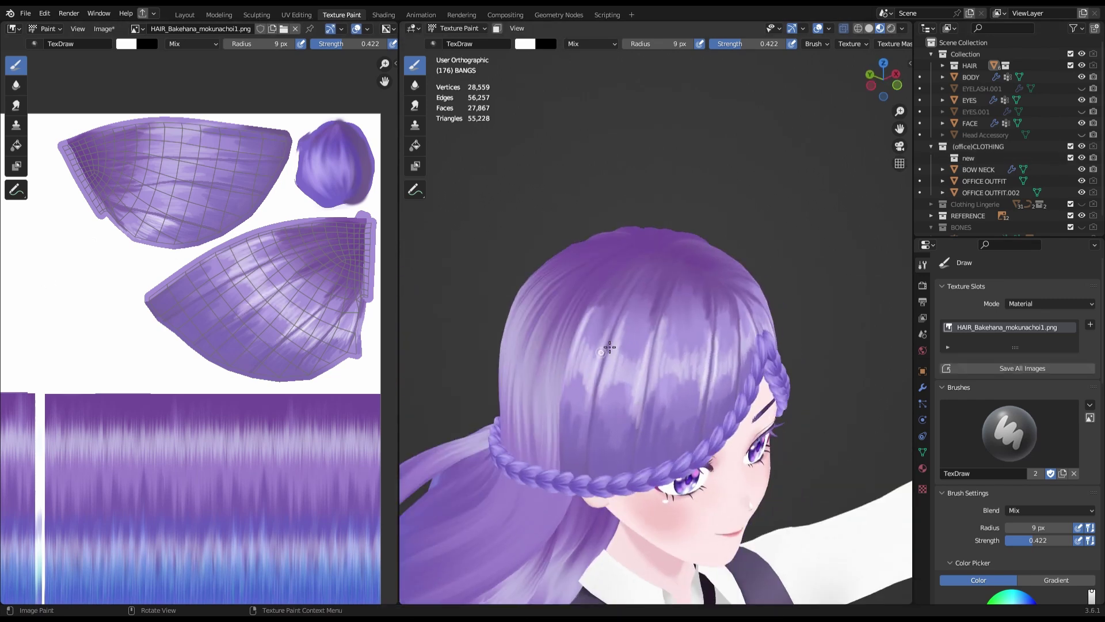
{"action": "mouse_move", "coordinate": [609, 347]}
{"action": "middle_mouse_down"}
{"action": "mouse_move", "coordinate": [783, 391]}
{"action": "mouse_move", "coordinate": [758, 407]}
{"action": "middle_mouse_up"}
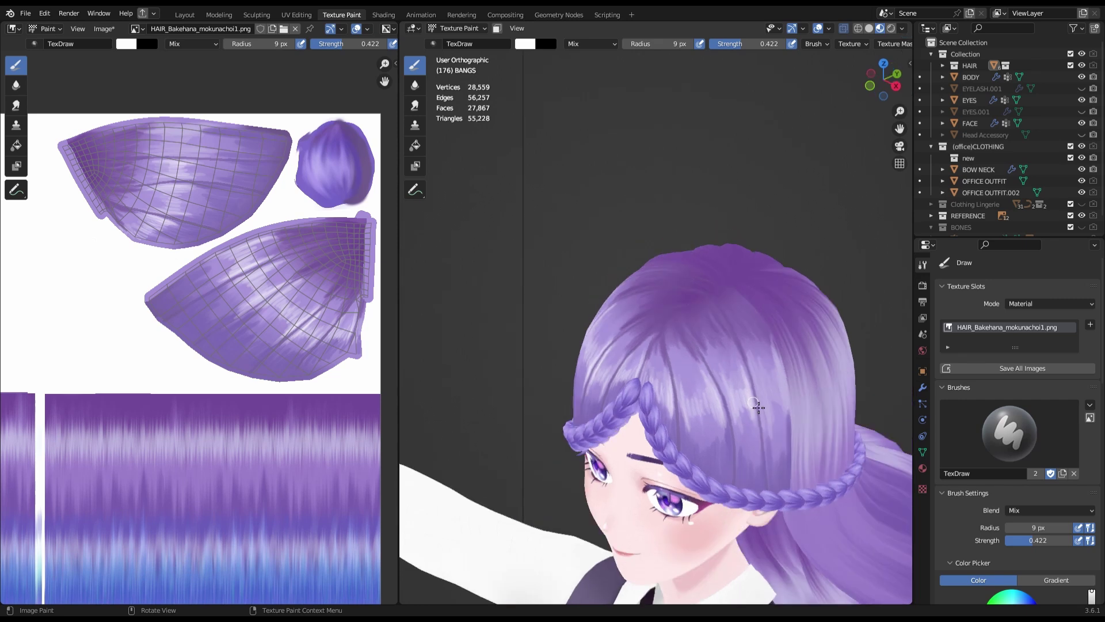
{"action": "left_click", "coordinate": [869, 84]}
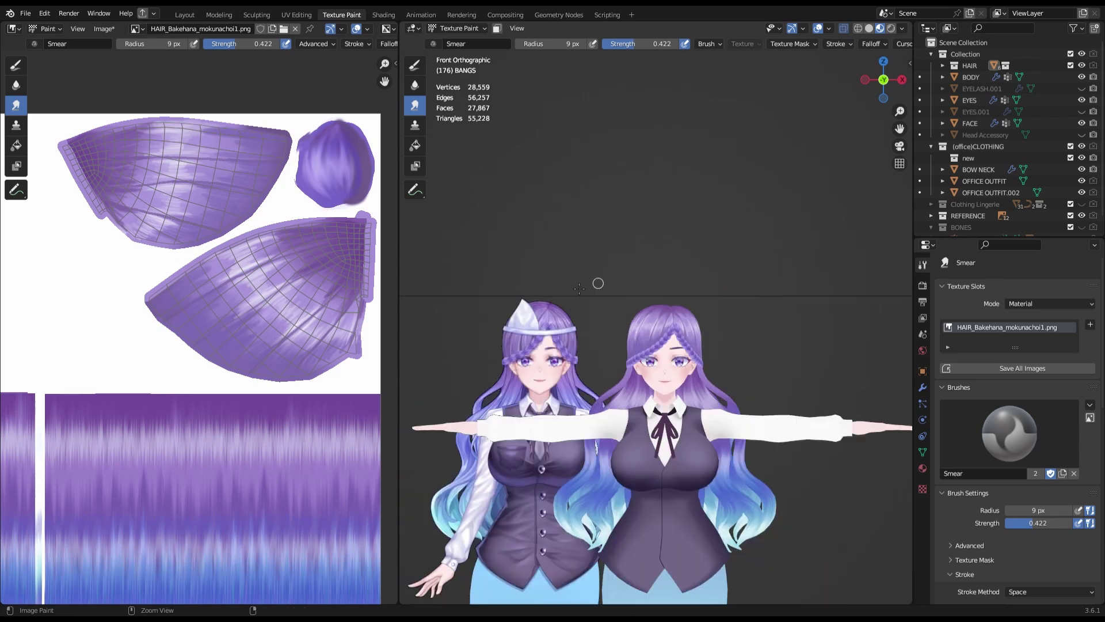
- Smear the bangs highlights into streaks with strength 0.756 and an 8 px radius
{"action": "key", "text": "alt+s"}
{"action": "middle_click_drag", "start_coordinate": [634, 410], "coordinate": [629, 343]}
{"action": "left_click_drag", "start_coordinate": [629, 343], "coordinate": [628, 346]}
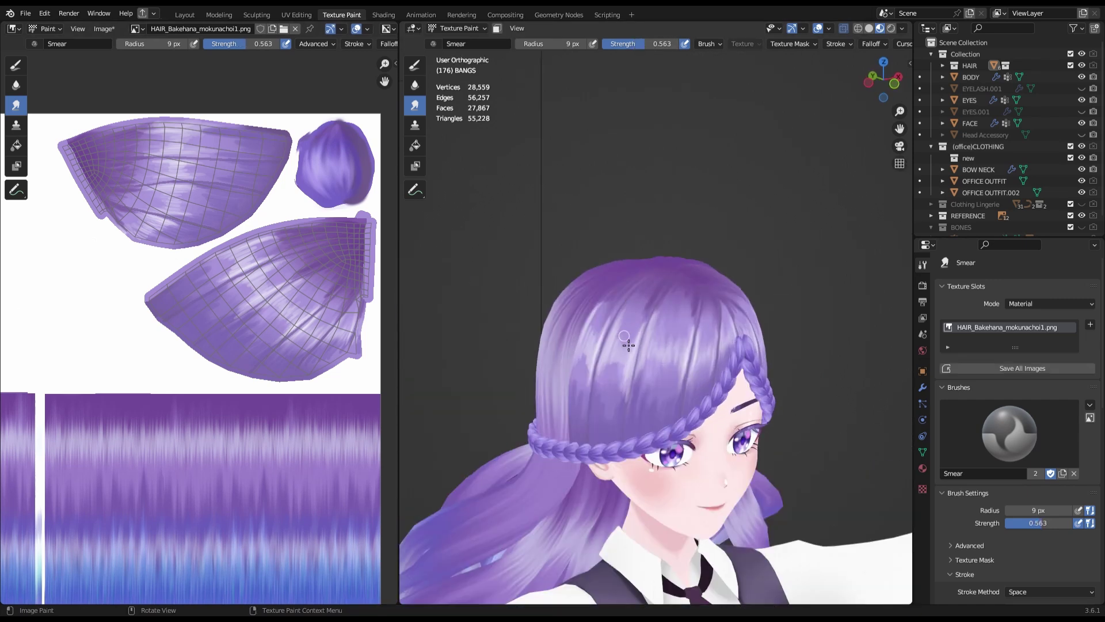
{"action": "key", "text": "shift+f"}
{"action": "left_click", "coordinate": [670, 106]}
{"action": "middle_click_drag", "start_coordinate": [626, 392], "coordinate": [677, 424]}
{"action": "key", "text": "bracketright"}
{"action": "key", "text": "bracketright"}
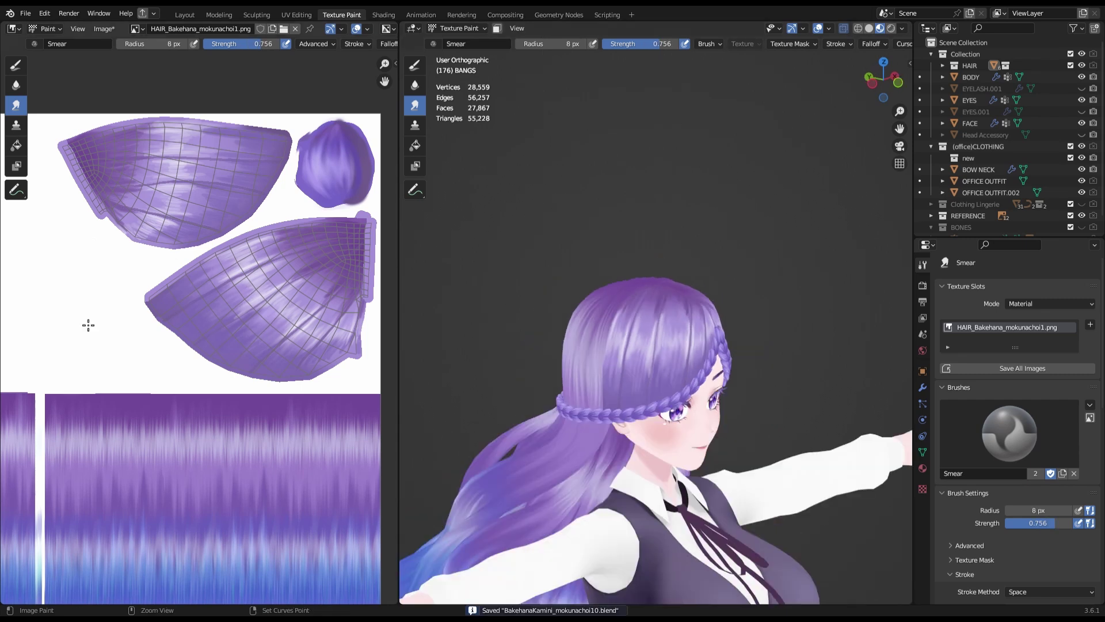
{"action": "mouse_move", "coordinate": [615, 350]}
{"action": "middle_mouse_down"}
{"action": "mouse_move", "coordinate": [680, 355]}
{"action": "mouse_move", "coordinate": [676, 392]}
{"action": "middle_mouse_up"}
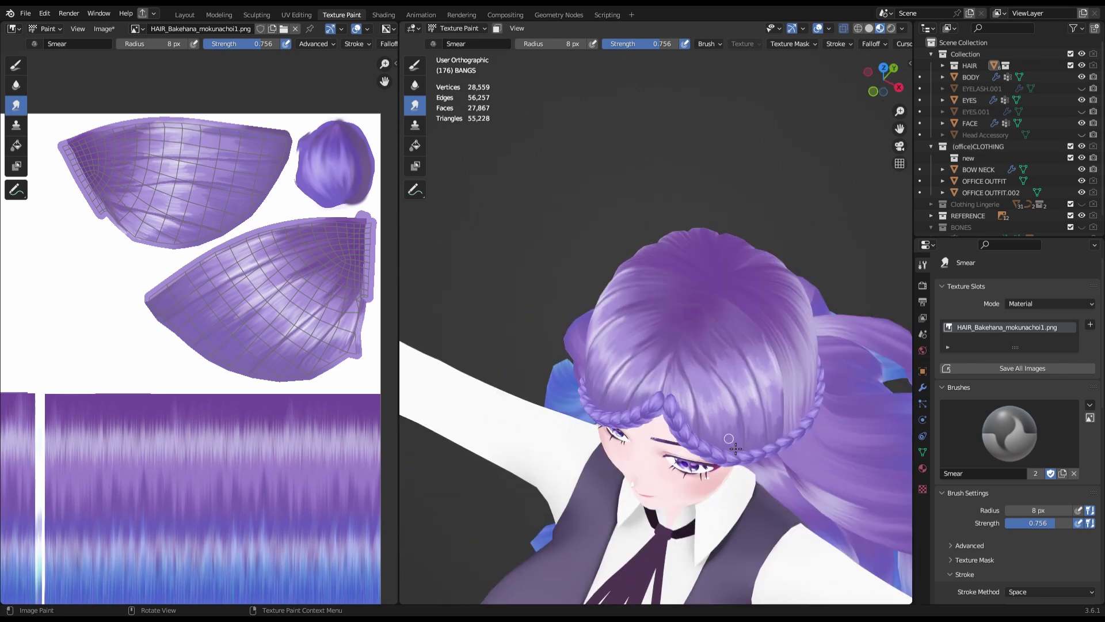
{"action": "middle_click_drag", "start_coordinate": [735, 448], "coordinate": [697, 387]}
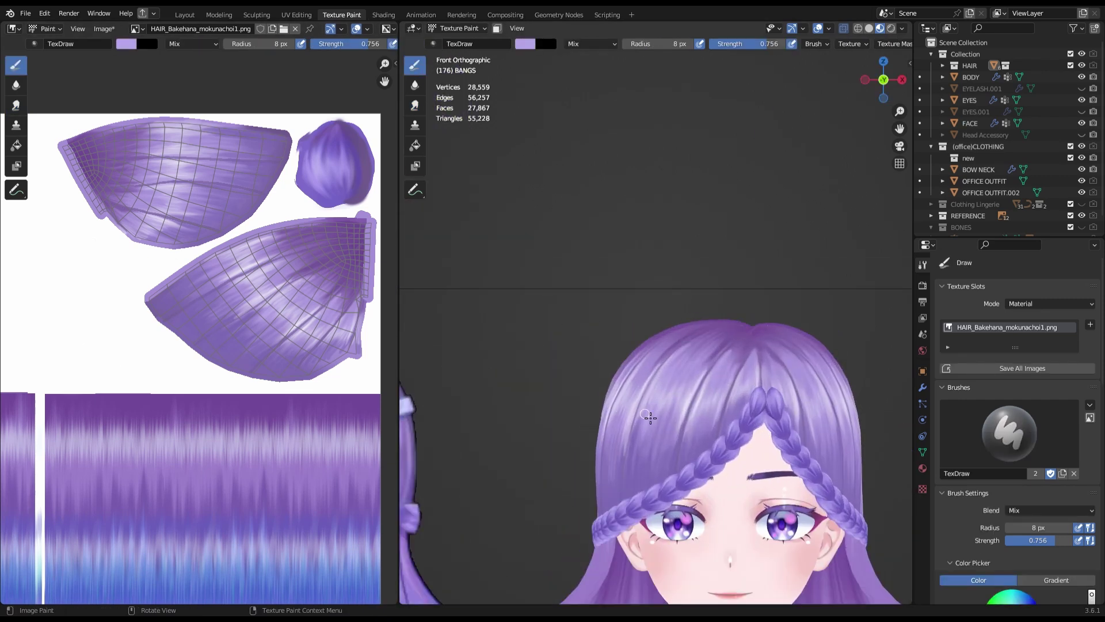
- Paint a faint darker stroke on the hair and lower the brush strength to 0.281
{"action": "scroll", "coordinate": [666, 442], "scroll_direction": "down", "scroll_amount": 5}
{"action": "middle_click_drag", "start_coordinate": [666, 441], "coordinate": [744, 344]}
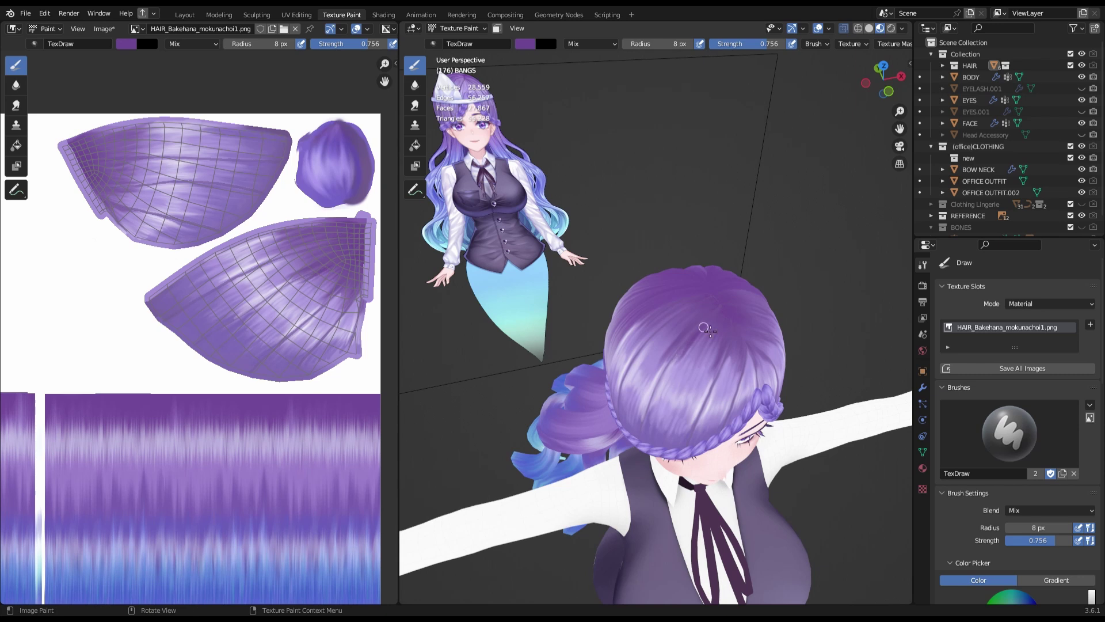
{"action": "left_click_drag", "start_coordinate": [718, 352], "coordinate": [719, 400]}
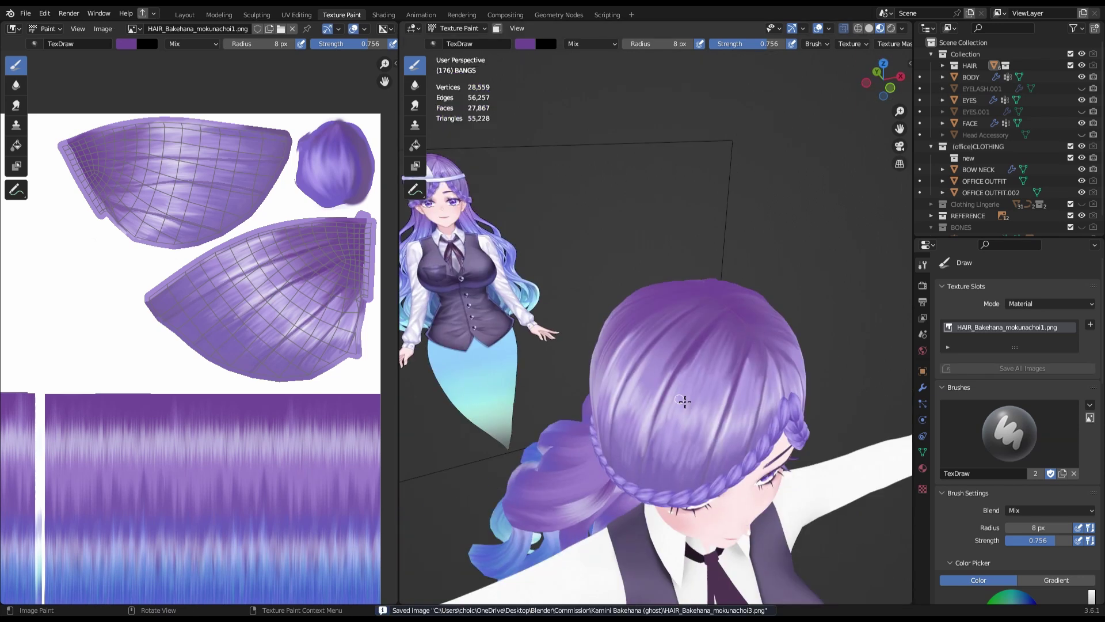
{"action": "key", "text": "s"}
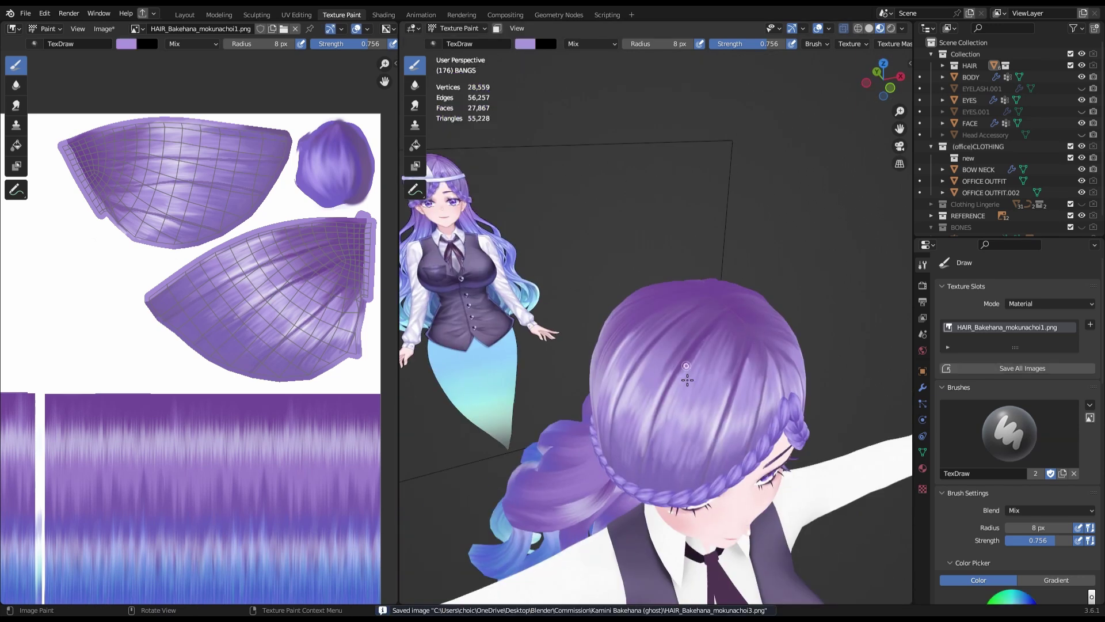
{"action": "key", "text": "s"}
{"action": "key", "text": "shift+f"}
{"action": "left_click", "coordinate": [675, 373]}
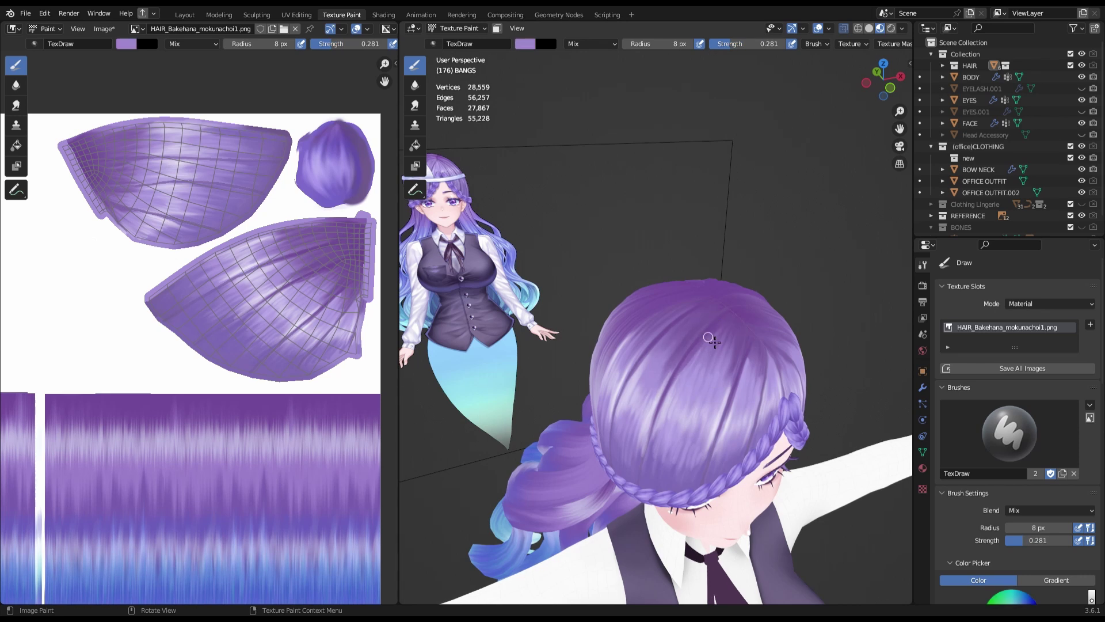
- Save the hair texture, then dab purple shading onto the bangs using sampled hair purples
{"action": "key", "text": "KP_1"}
{"action": "key", "text": "alt+s"}
{"action": "scroll", "coordinate": [767, 360], "scroll_direction": "up", "scroll_amount": 5}
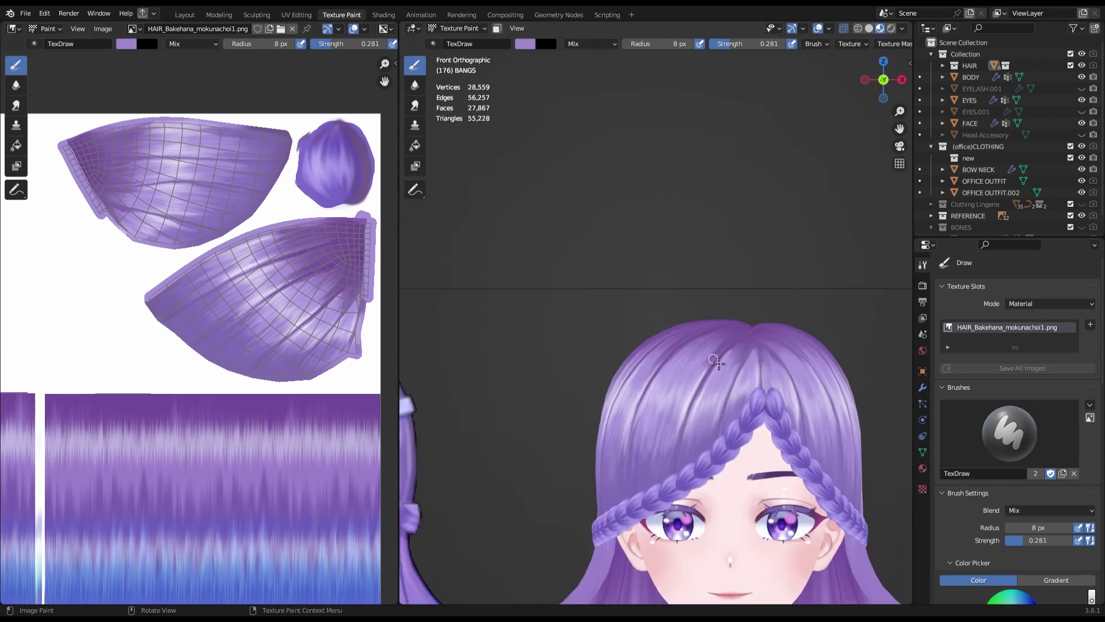
{"action": "left_click", "coordinate": [709, 358]}
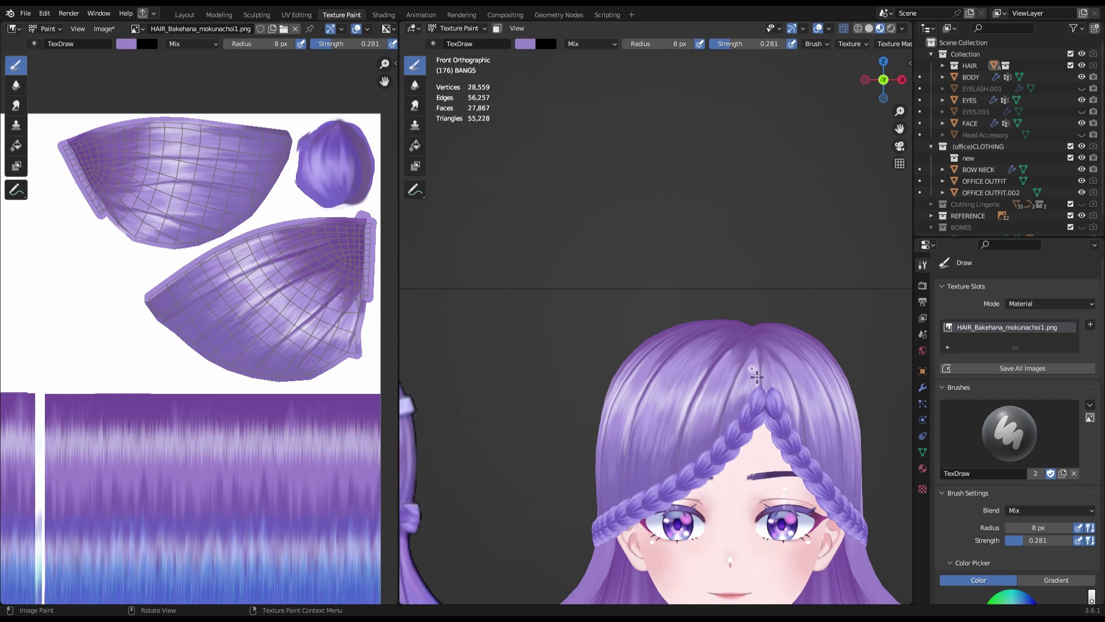
{"action": "key", "text": "s"}
{"action": "scroll", "coordinate": [805, 321], "scroll_direction": "up", "scroll_amount": 2}
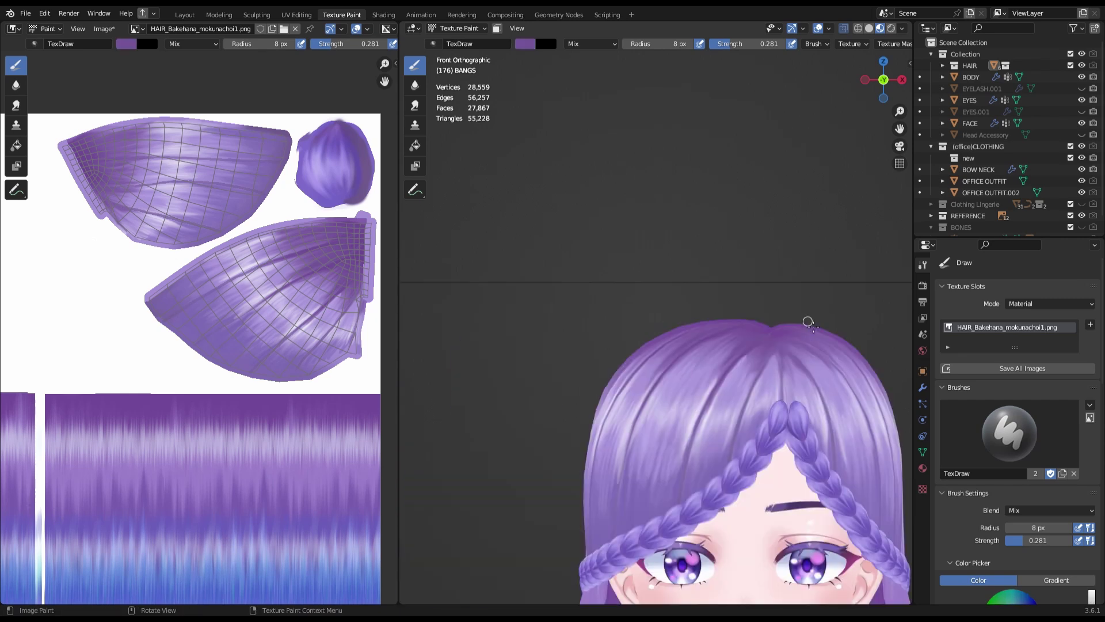
{"action": "key", "text": "s"}
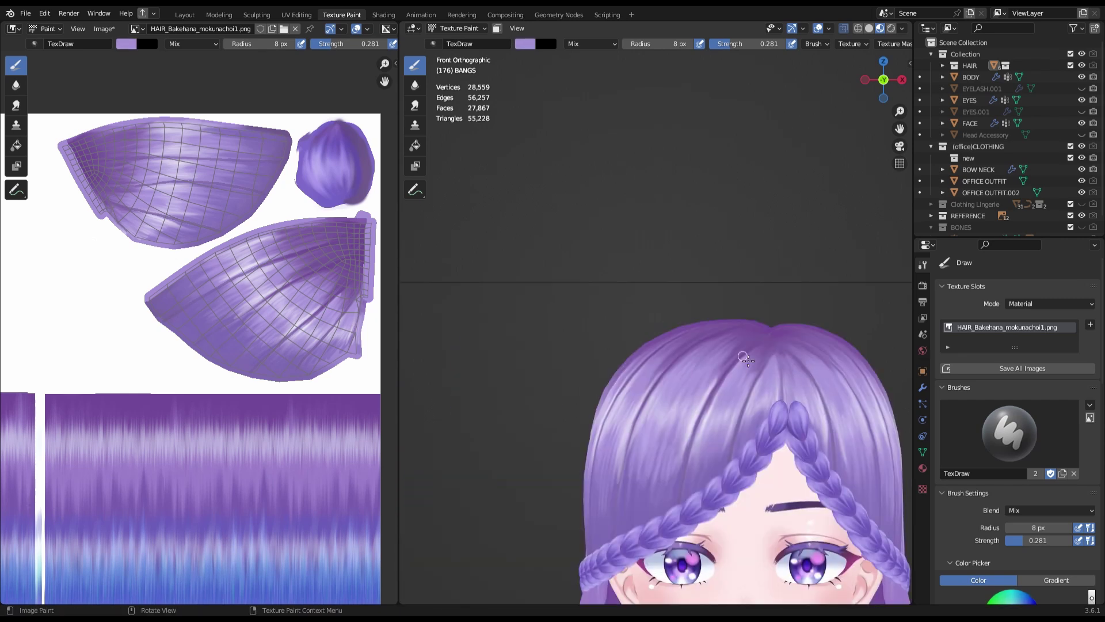
- Paint a faint lighter purple stroke up the hair and save the hair texture
{"action": "scroll", "coordinate": [663, 449], "scroll_direction": "down", "scroll_amount": 3}
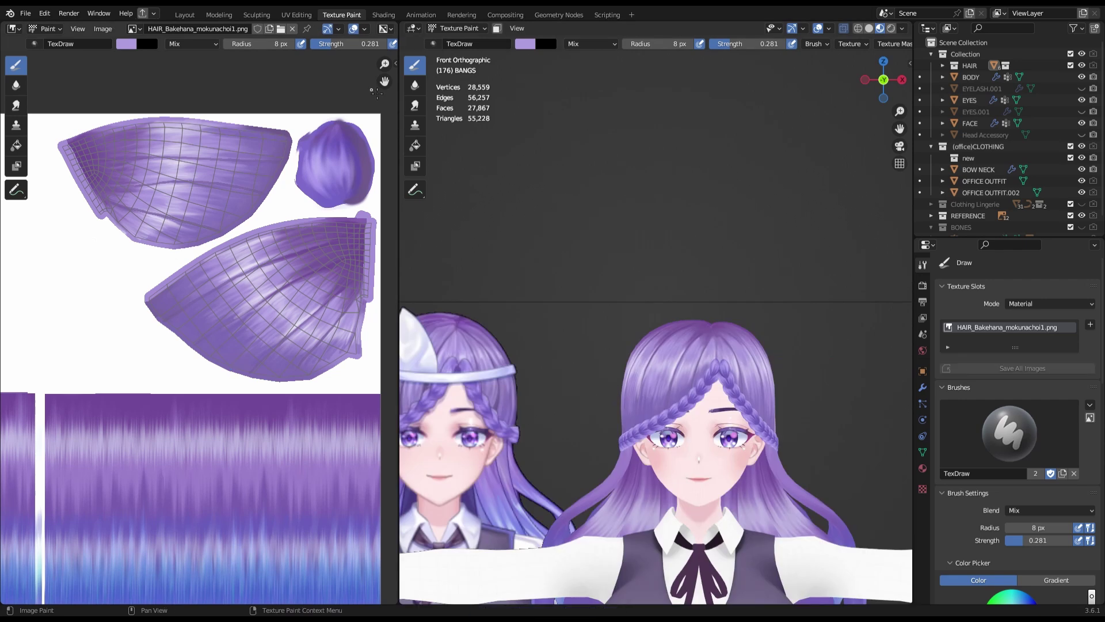
{"action": "middle_click_drag", "start_coordinate": [664, 448], "coordinate": [742, 366]}
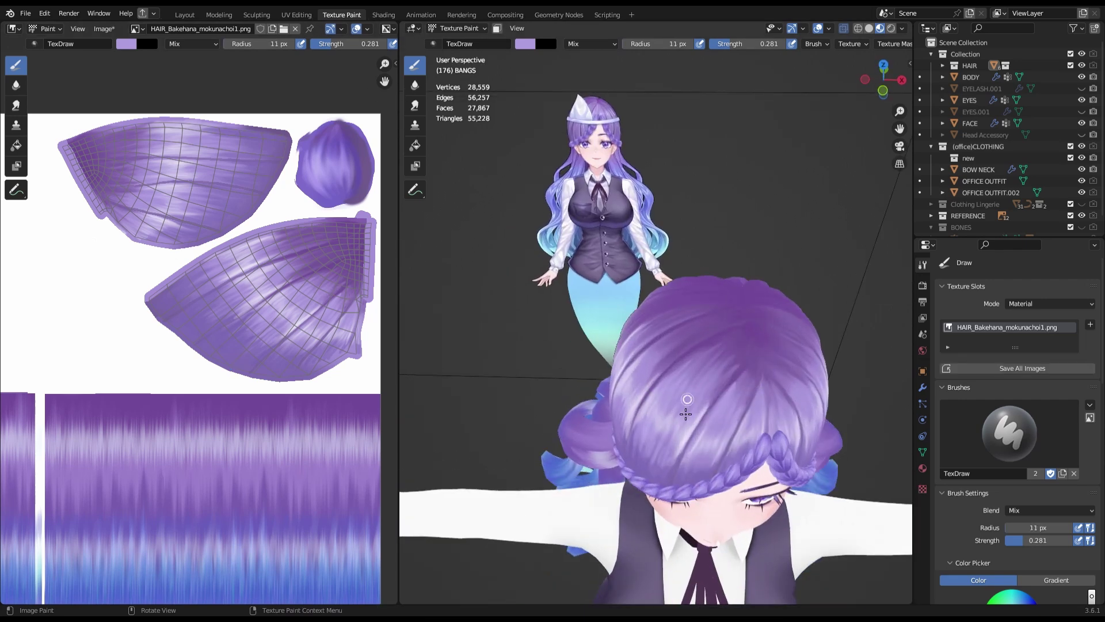
{"action": "left_click_drag", "start_coordinate": [686, 413], "coordinate": [718, 350]}
{"action": "middle_click_drag", "start_coordinate": [659, 412], "coordinate": [694, 310]}
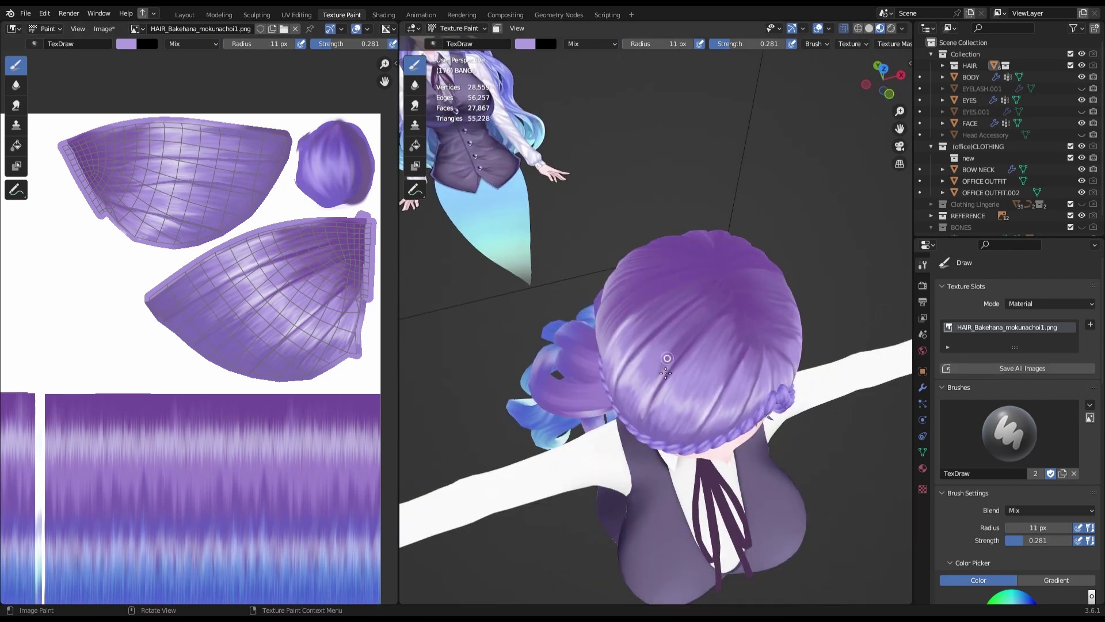
{"action": "key", "text": "KP_1"}
{"action": "key", "text": "alt+s"}
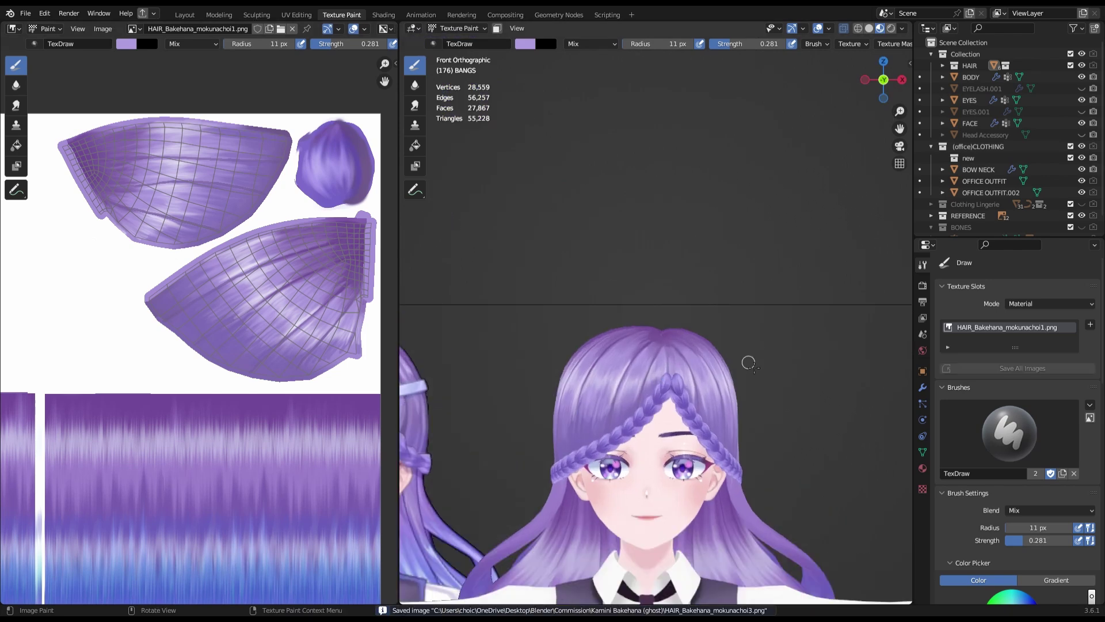
- Dab paint onto the bangs beside the braid from a top-down view
{"action": "middle_click_drag", "start_coordinate": [748, 363], "coordinate": [705, 418]}
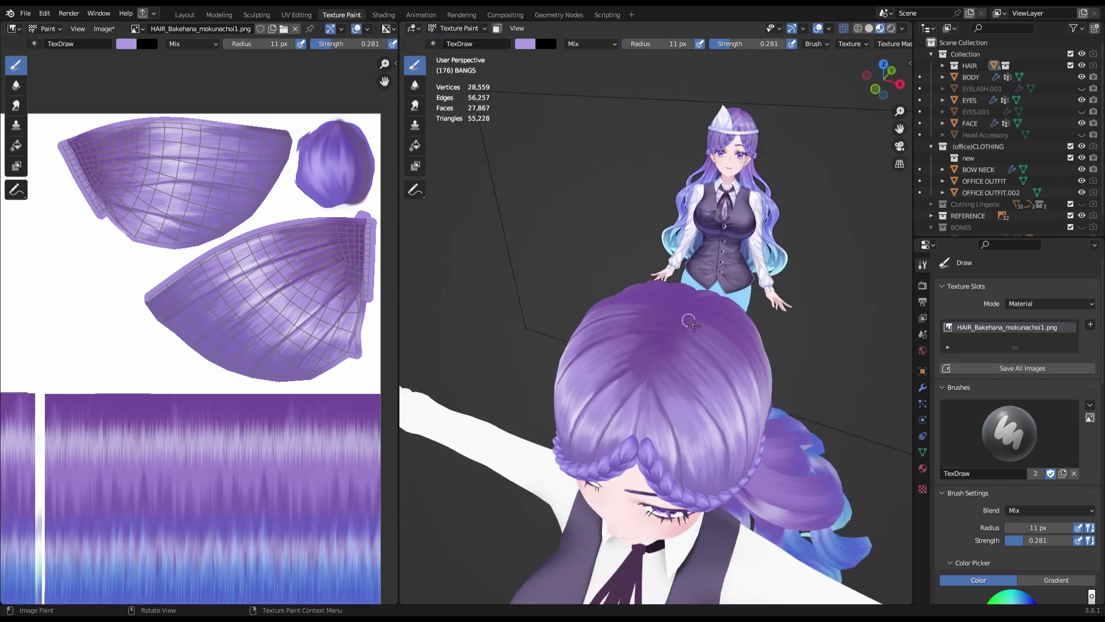
{"action": "key", "text": "s"}
{"action": "middle_click_drag", "start_coordinate": [746, 387], "coordinate": [637, 298]}
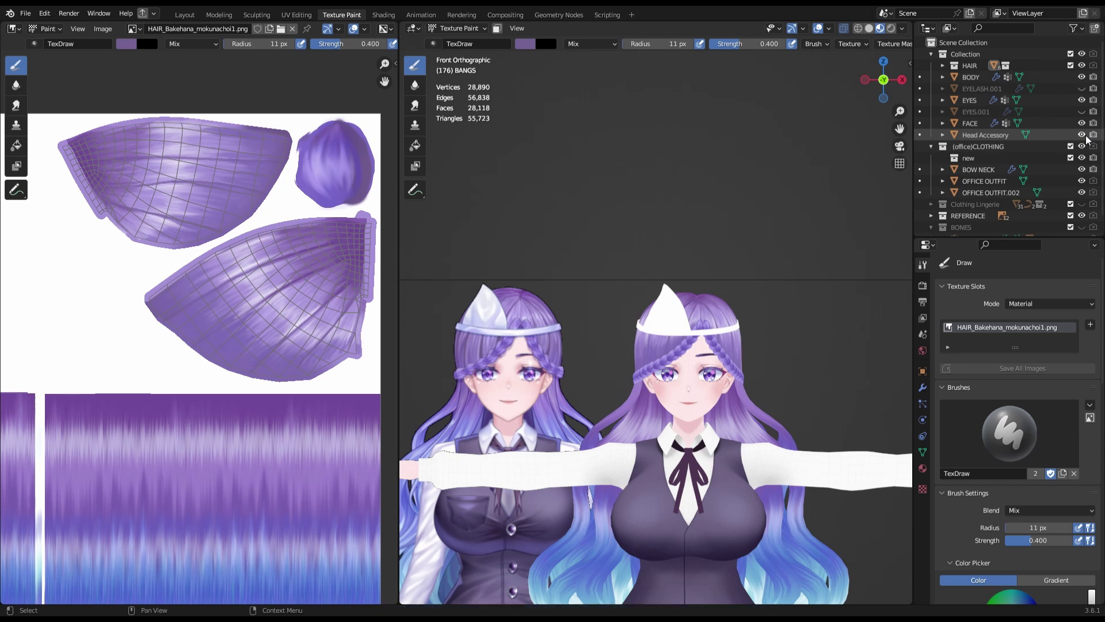
{"action": "left_click", "coordinate": [713, 415]}
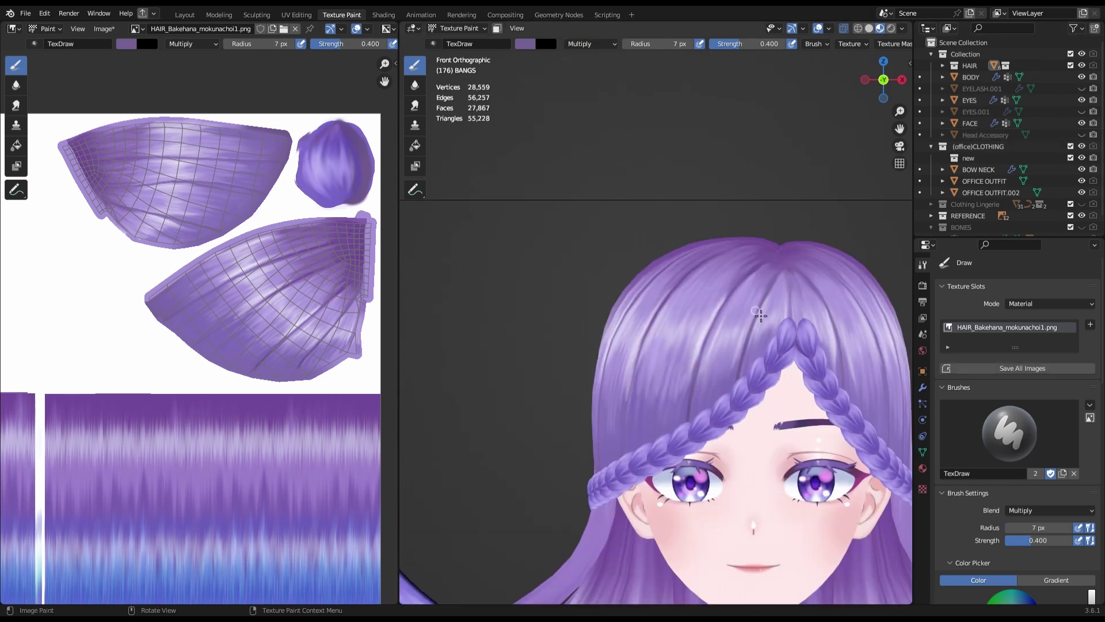
- Orbit around the character's face, return to the front view, and save the painted hair texture
{"action": "scroll", "coordinate": [624, 447], "scroll_direction": "down", "scroll_amount": 5}
{"action": "middle_click_drag", "start_coordinate": [624, 448], "coordinate": [662, 432]}
{"action": "scroll", "coordinate": [661, 431], "scroll_direction": "up", "scroll_amount": 5}
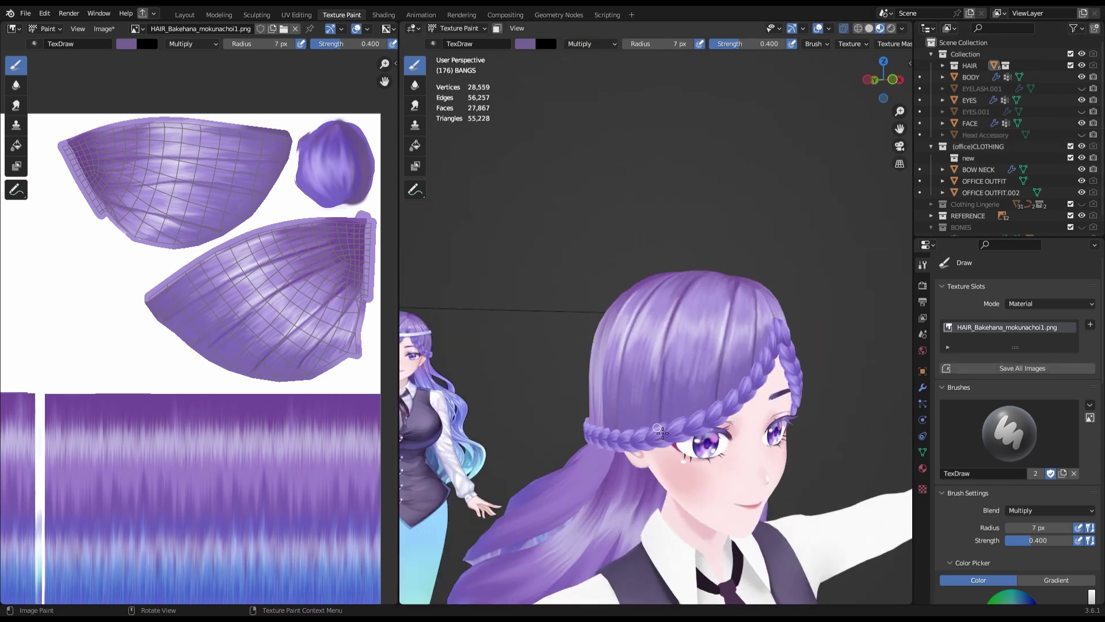
{"action": "middle_click_drag", "start_coordinate": [908, 78], "coordinate": [674, 344]}
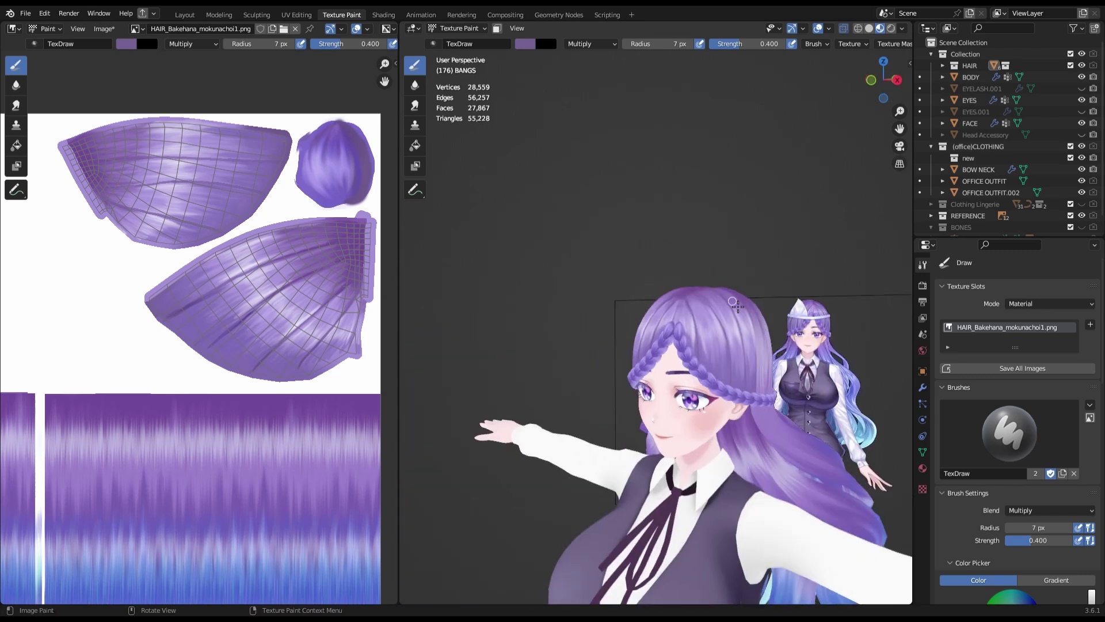
{"action": "key", "text": "KP_1"}
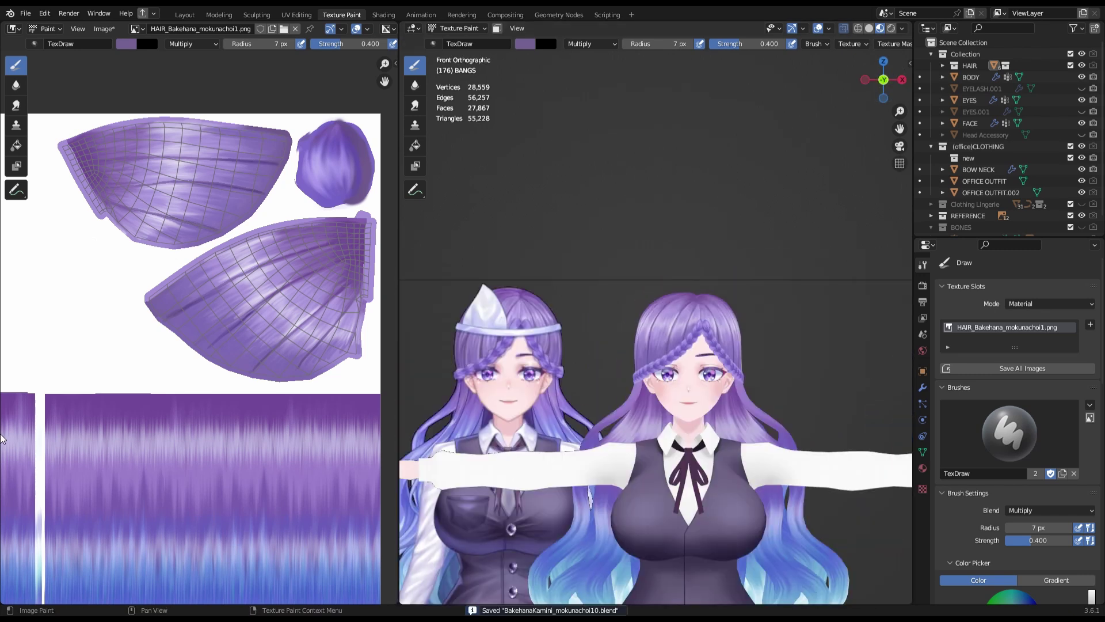
{"action": "key", "text": "alt+s"}
{"action": "scroll", "coordinate": [678, 436], "scroll_direction": "up", "scroll_amount": 5}
- Paint a soft shading stroke on the bangs, save the texture, then smudge the strokes with Smear
{"action": "middle_click_drag", "start_coordinate": [678, 436], "coordinate": [637, 388]}
{"action": "left_click_drag", "start_coordinate": [636, 387], "coordinate": [597, 432]}
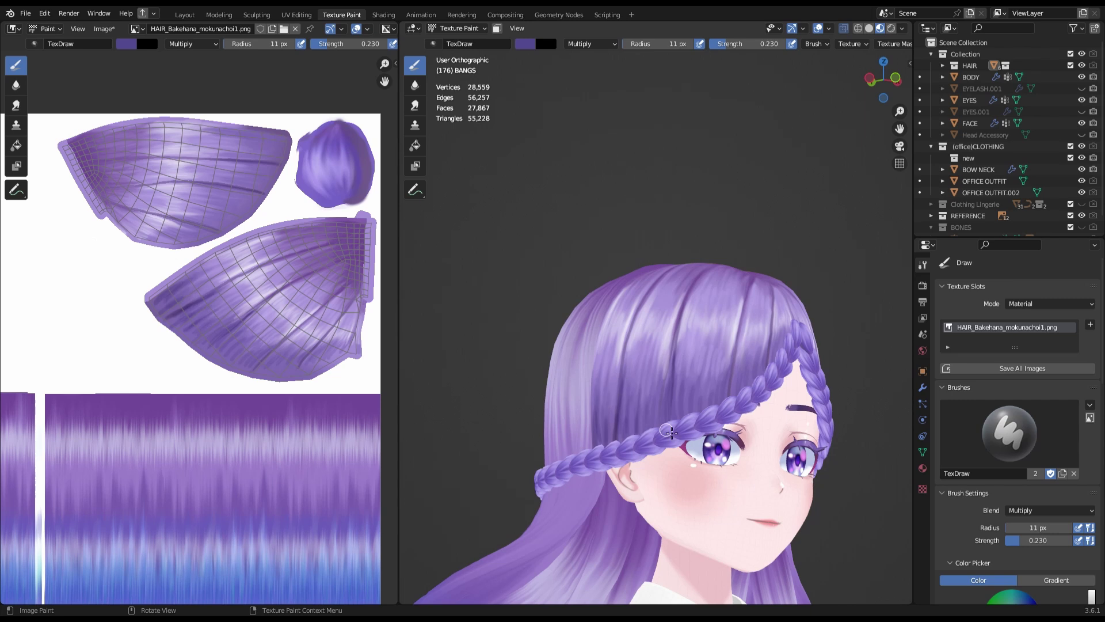
{"action": "middle_click_drag", "start_coordinate": [788, 306], "coordinate": [613, 373]}
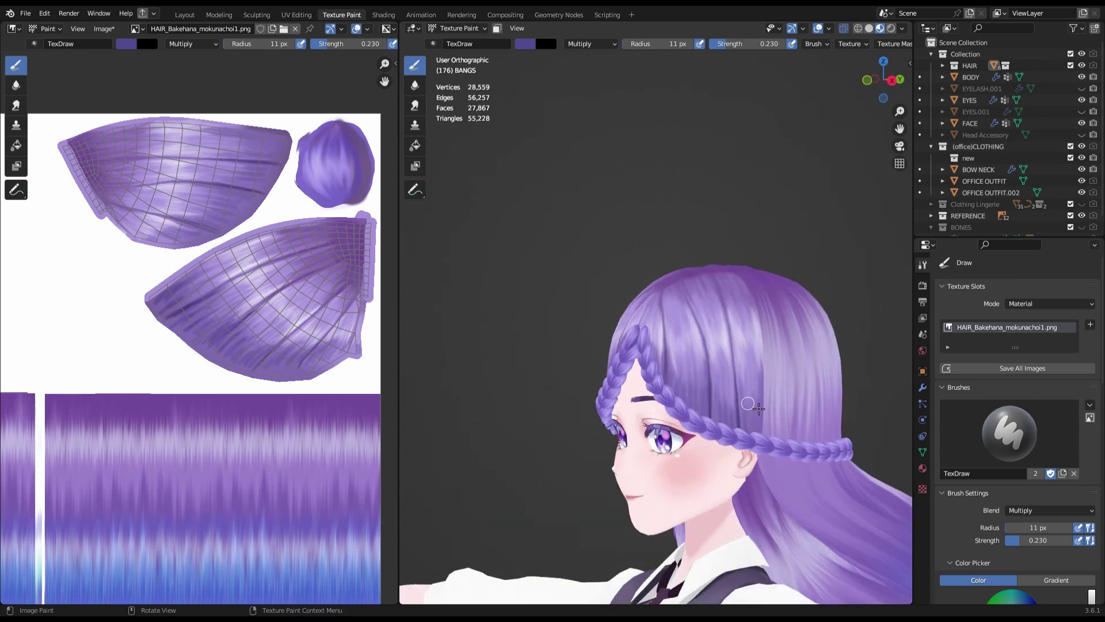
{"action": "key", "text": "KP_1"}
{"action": "key", "text": "alt+s"}
{"action": "scroll", "coordinate": [640, 298], "scroll_direction": "up", "scroll_amount": 5}
{"action": "key", "text": "shift+space"}
{"action": "left_click_drag", "start_coordinate": [657, 368], "coordinate": [677, 417]}
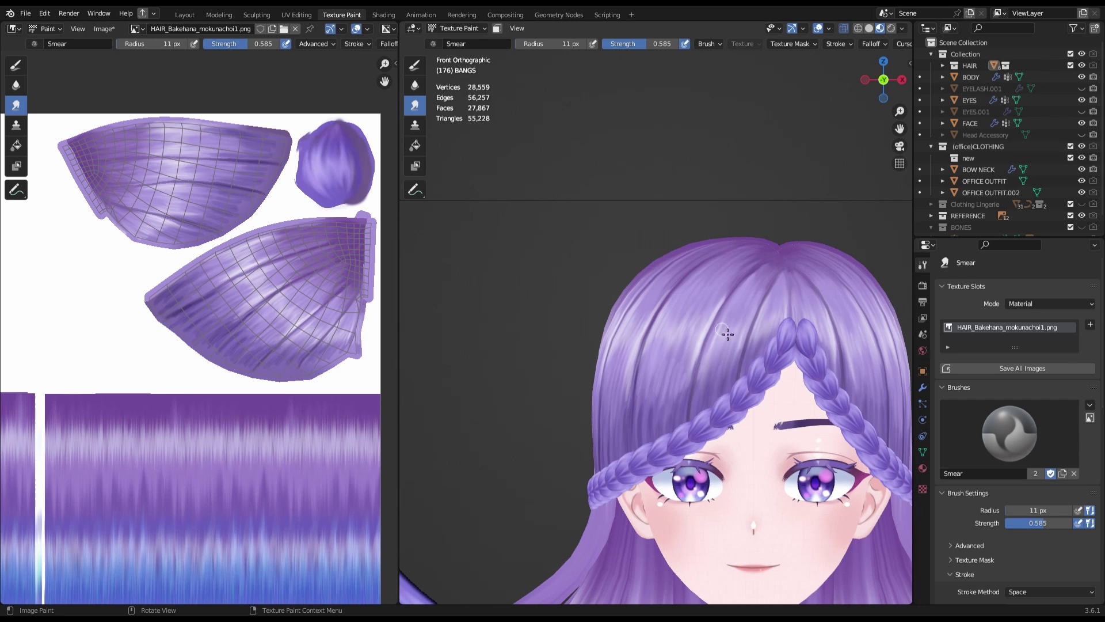
- Turn the head to a side angle and switch back to the Draw brush in Mix blend
{"action": "middle_click_drag", "start_coordinate": [643, 432], "coordinate": [748, 403]}
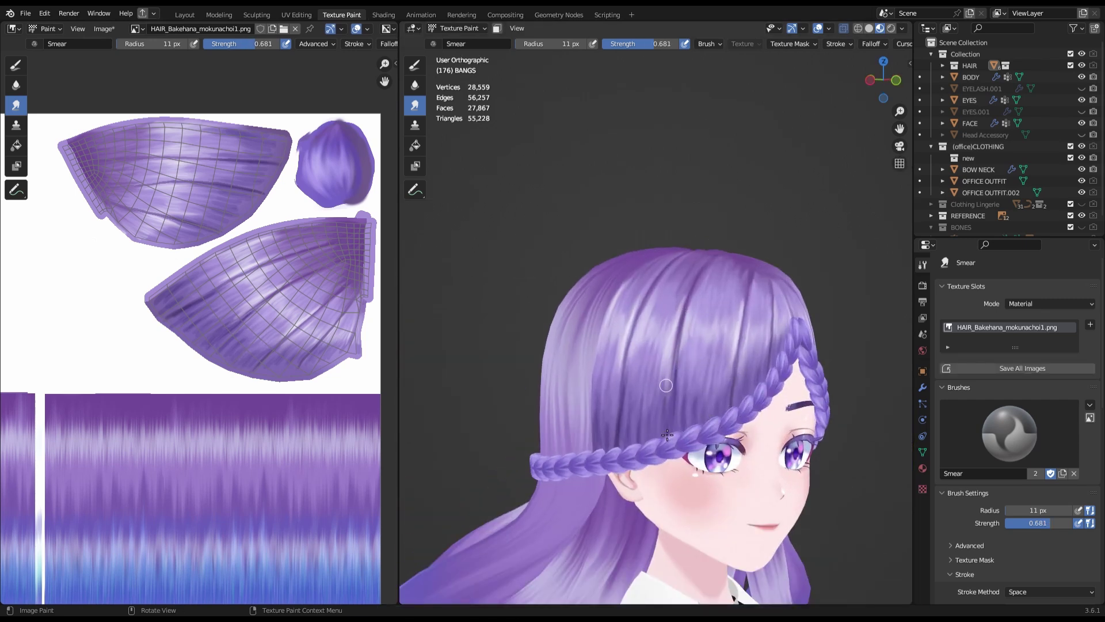
{"action": "key", "text": "shift+space"}
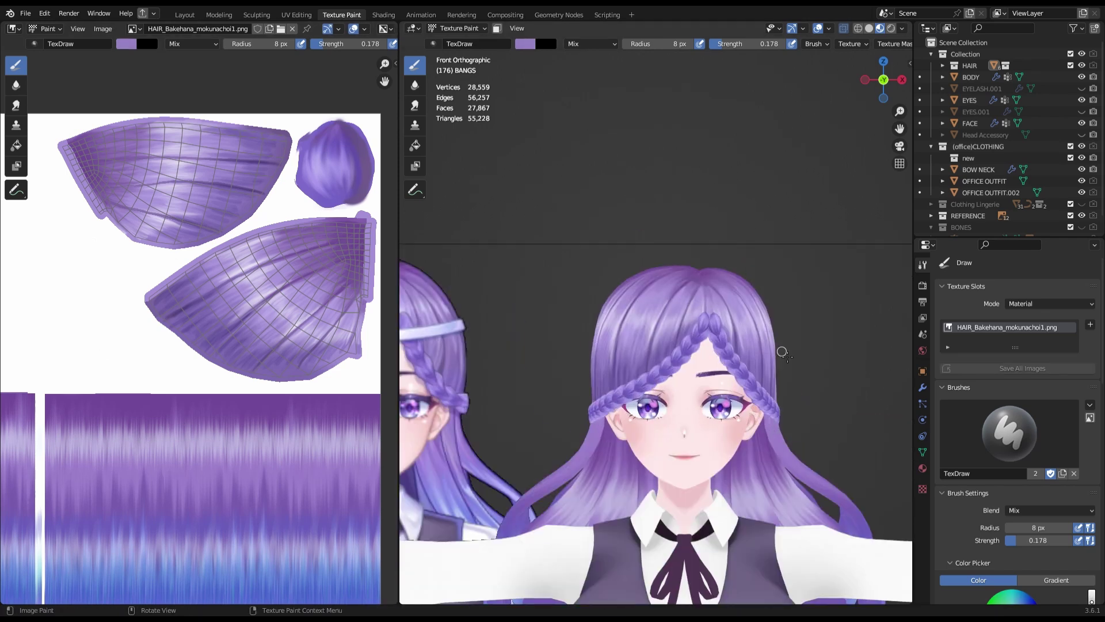
- Toggle the Head Accessory visibility on and off, then return to texture painting the bangs
{"action": "middle_click_drag", "start_coordinate": [778, 360], "coordinate": [578, 286]}
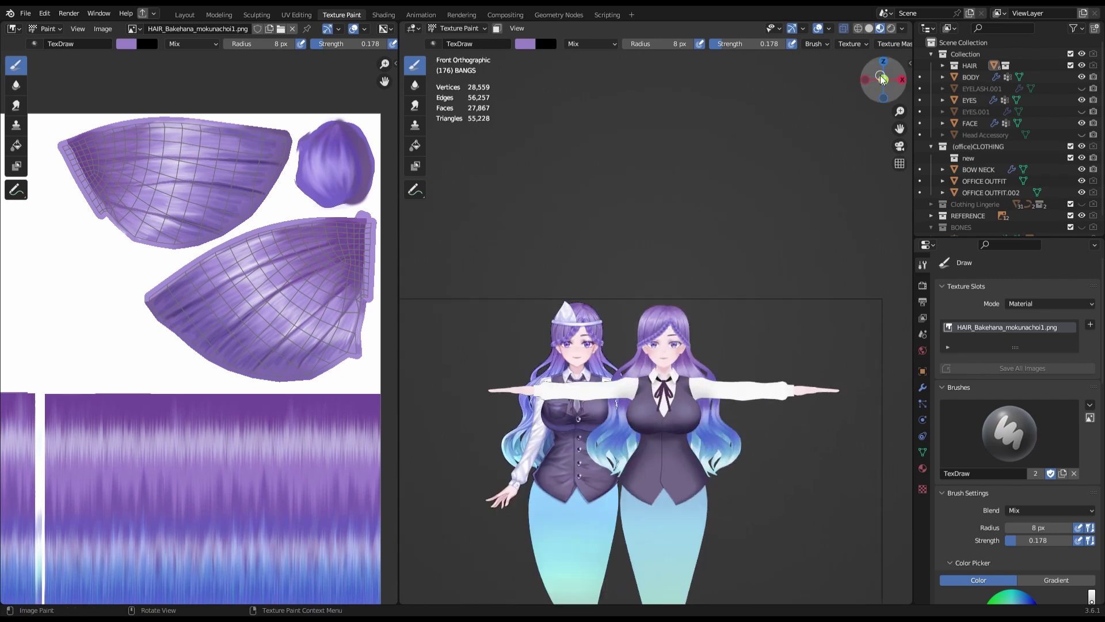
{"action": "left_click", "coordinate": [459, 29]}
{"action": "scroll", "coordinate": [759, 388], "scroll_direction": "up", "scroll_amount": 5}
{"action": "key", "text": "ctrl+s"}
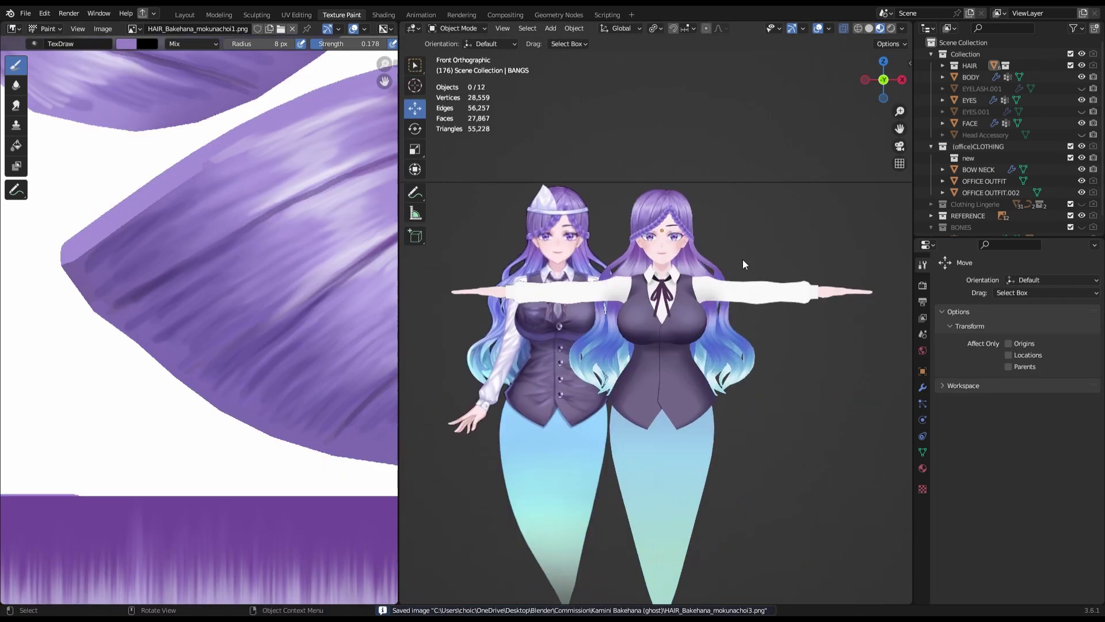
{"action": "left_click", "coordinate": [1081, 135]}
{"action": "left_click", "coordinate": [1082, 135]}
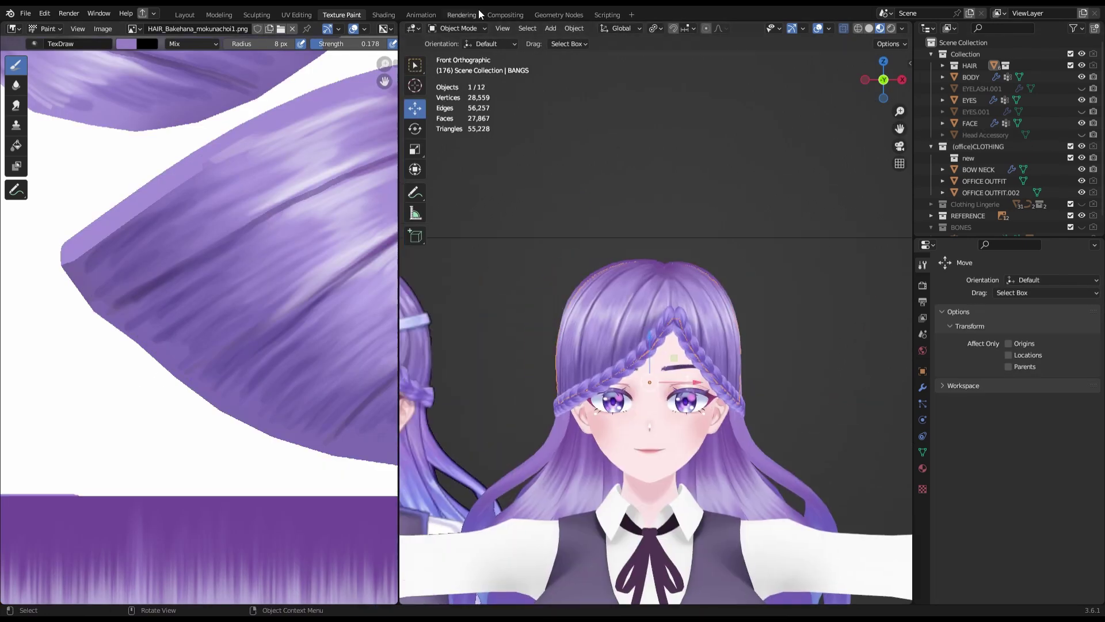
{"action": "left_click", "coordinate": [459, 28]}
{"action": "left_click", "coordinate": [454, 101]}
- Dab paint on the bangs with a 20 px brush and save the hair texture
{"action": "key", "text": "f"}
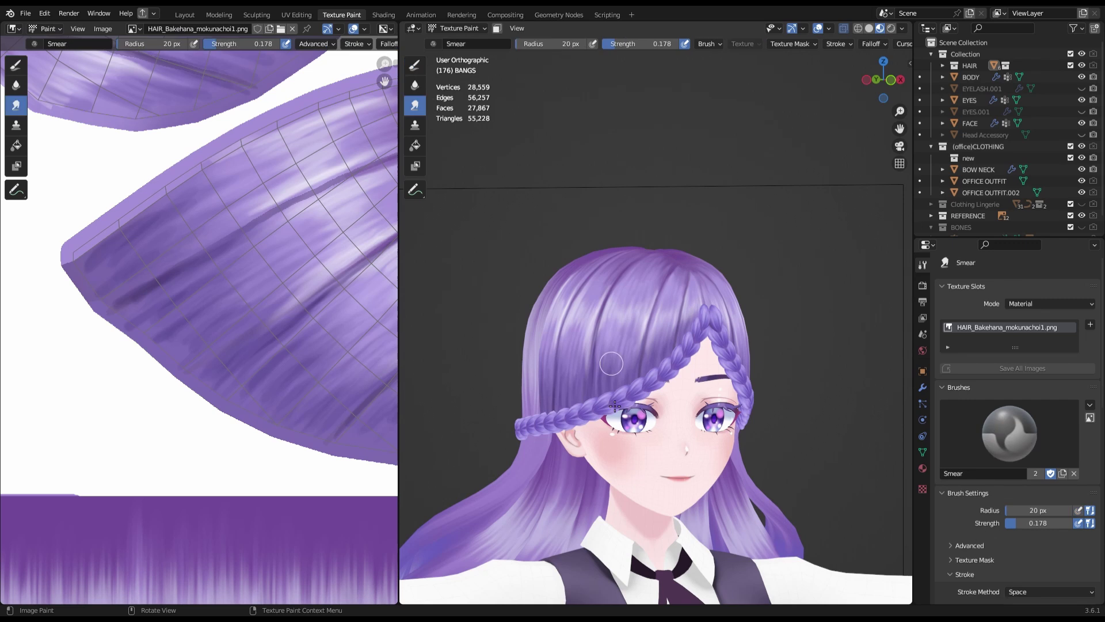
{"action": "left_click", "coordinate": [609, 350]}
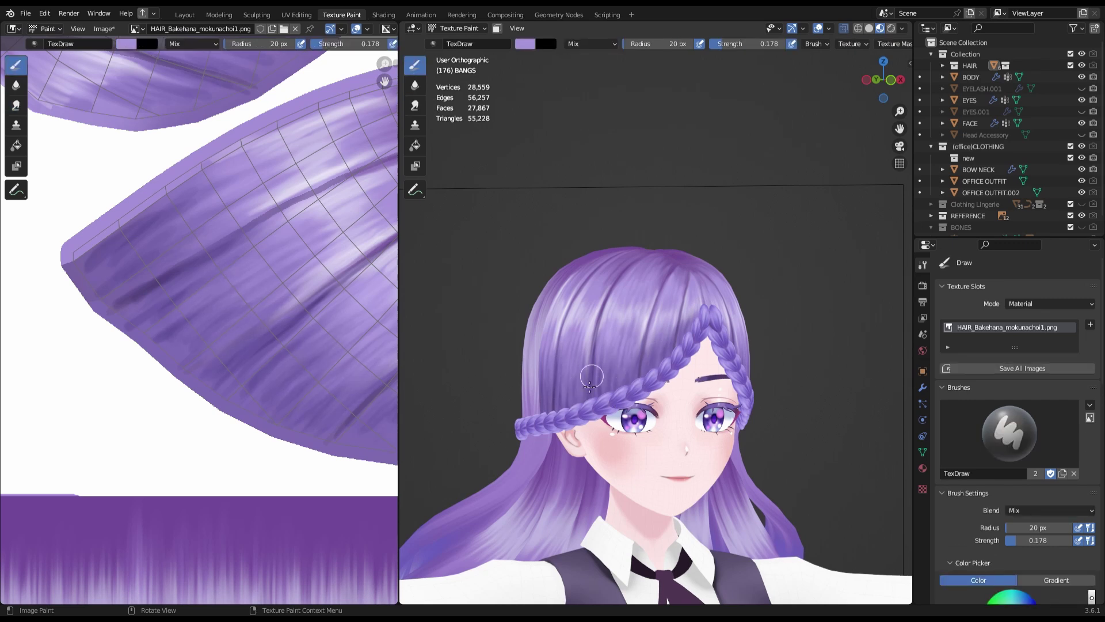
{"action": "middle_click_drag", "start_coordinate": [589, 409], "coordinate": [651, 341]}
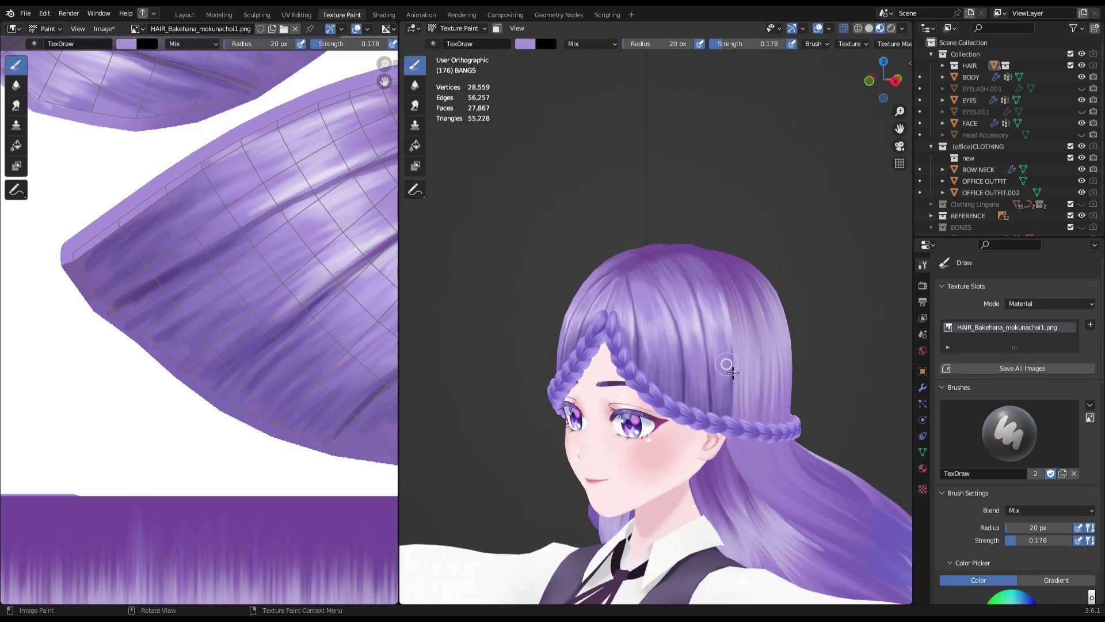
{"action": "key", "text": "KP_1"}
{"action": "key", "text": "ctrl+s"}
- Sample the darker hair purple, set blending to Multiply, and dab it onto the hair
{"action": "key", "text": "s"}
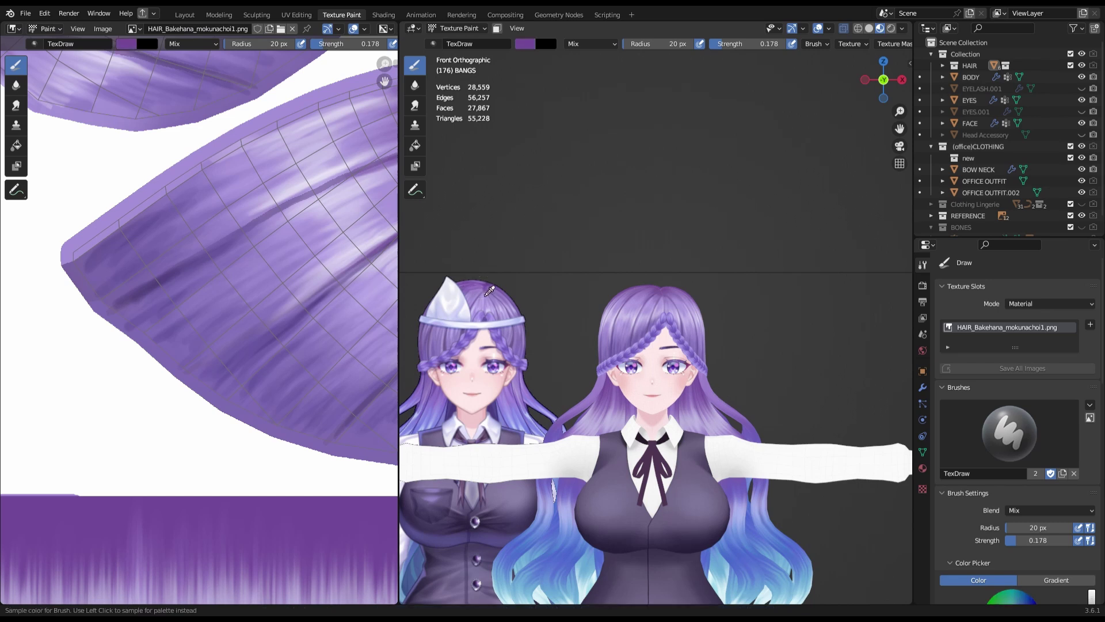
{"action": "left_click", "coordinate": [489, 292]}
{"action": "left_click", "coordinate": [591, 44]}
{"action": "left_click", "coordinate": [587, 85]}
{"action": "left_click", "coordinate": [649, 401]}
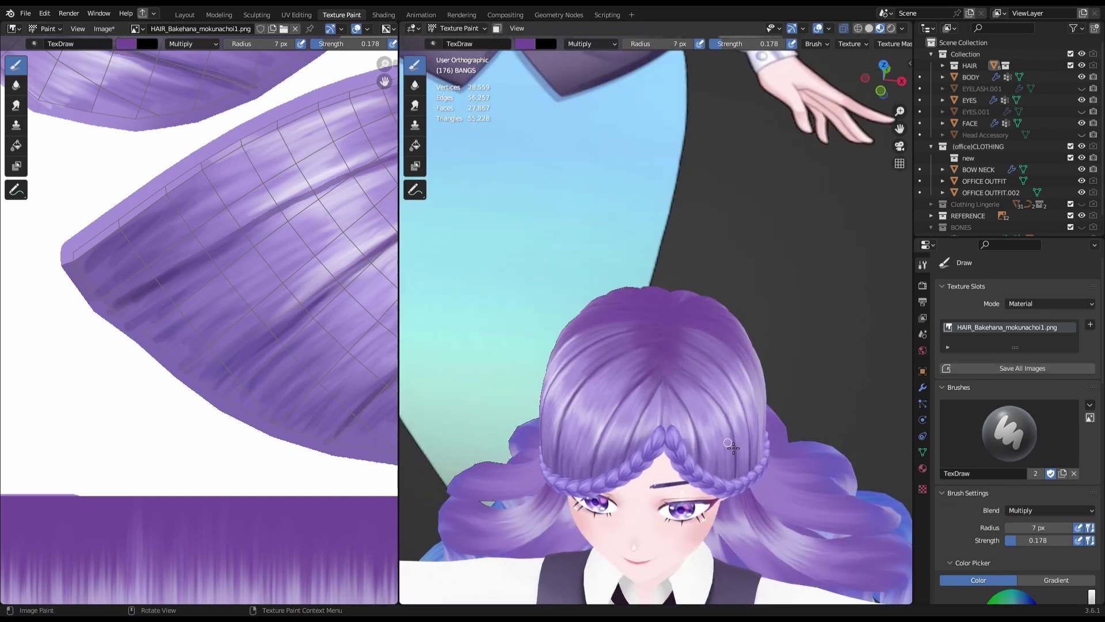
- Save the hair texture, return blending to Mix, and paint strokes across the top of the bangs
{"action": "middle_click_drag", "start_coordinate": [733, 448], "coordinate": [691, 368]}
{"action": "scroll", "coordinate": [709, 409], "scroll_direction": "up", "scroll_amount": 3}
{"action": "key", "text": "alt+s"}
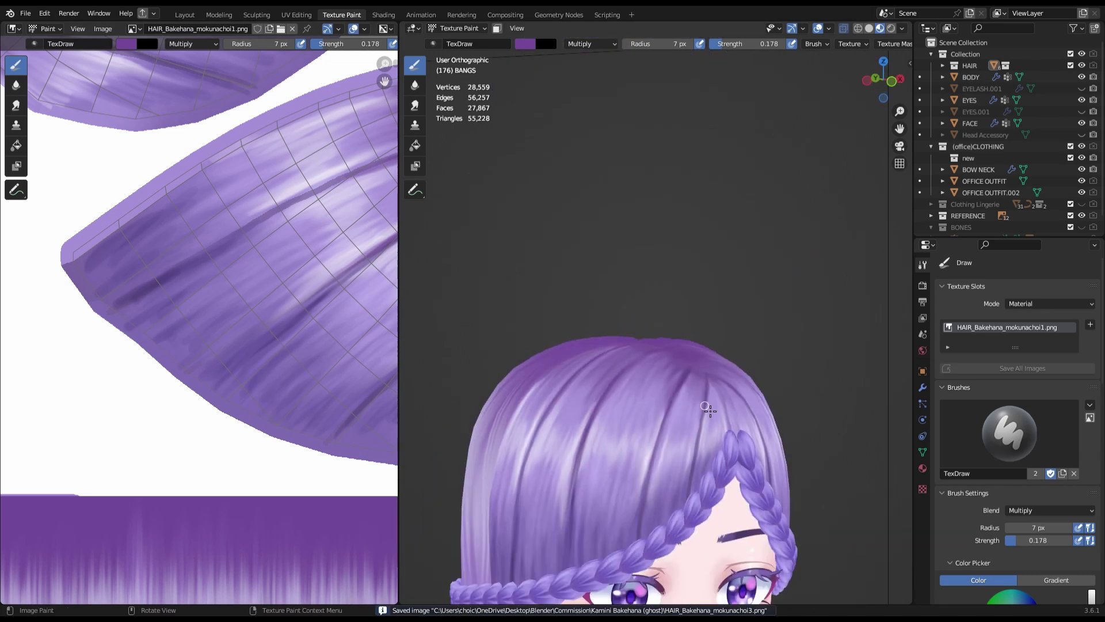
{"action": "scroll", "coordinate": [690, 397], "scroll_direction": "down", "scroll_amount": 3}
{"action": "key", "text": "ctrl+z"}
{"action": "key", "text": "ctrl+z"}
{"action": "key", "text": "ctrl+z"}
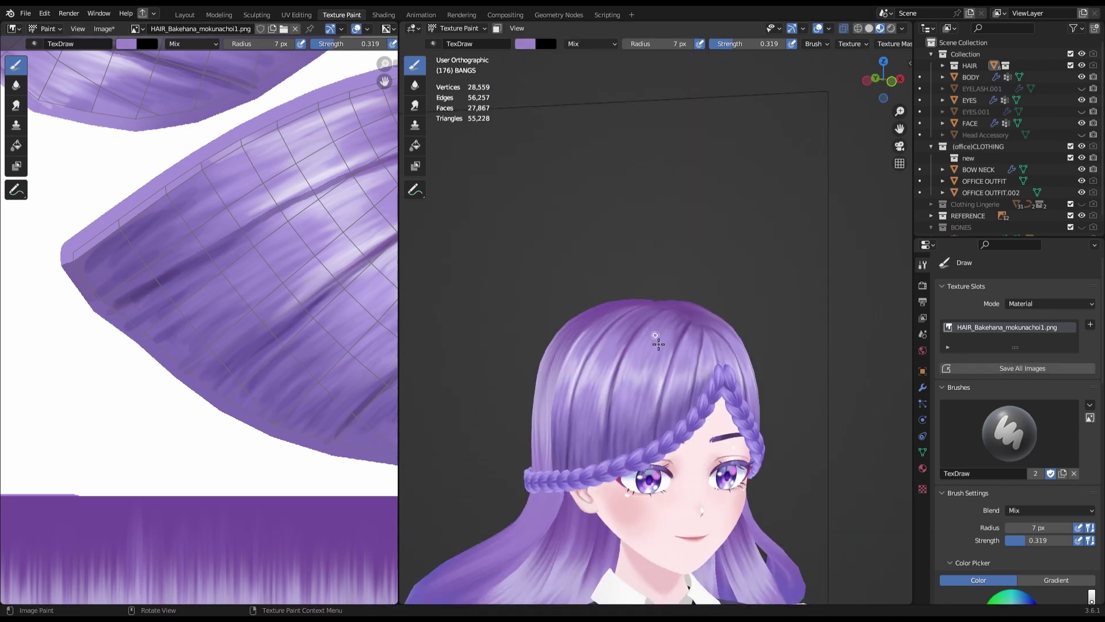
{"action": "left_click_drag", "start_coordinate": [620, 350], "coordinate": [587, 395]}
- Save the blend file and paint another soft stroke on the bangs from an angled view
{"action": "key", "text": "KP_1"}
{"action": "scroll", "coordinate": [748, 288], "scroll_direction": "down", "scroll_amount": 3}
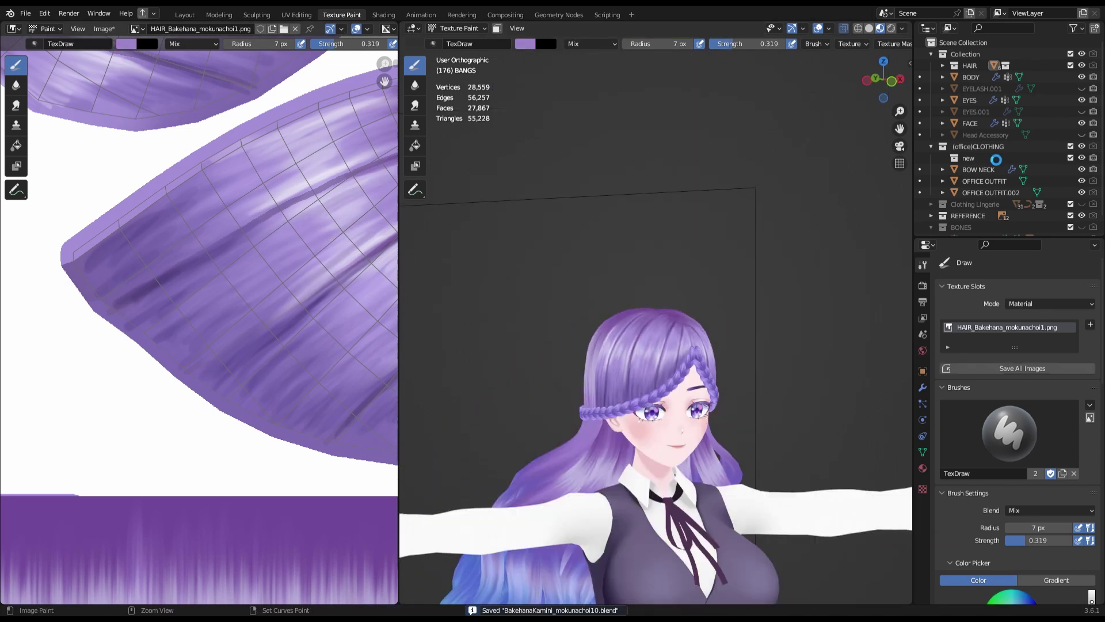
{"action": "key", "text": "alt+s"}
{"action": "scroll", "coordinate": [784, 251], "scroll_direction": "up", "scroll_amount": 2}
{"action": "middle_click_drag", "start_coordinate": [781, 246], "coordinate": [675, 394]}
{"action": "scroll", "coordinate": [675, 394], "scroll_direction": "up", "scroll_amount": 4}
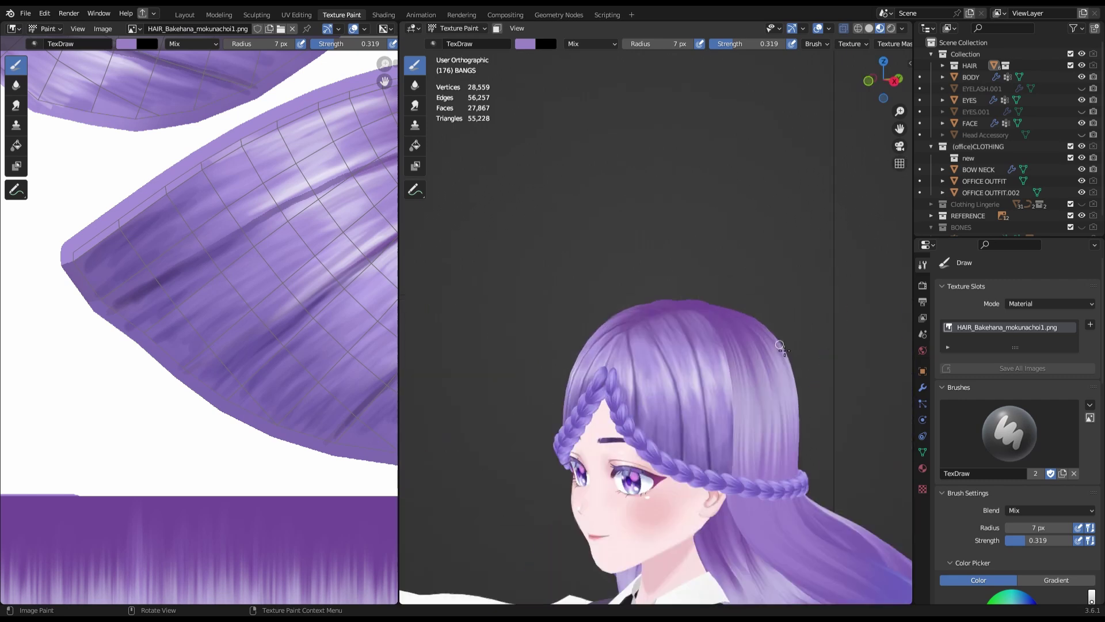
{"action": "left_click_drag", "start_coordinate": [684, 404], "coordinate": [683, 399]}
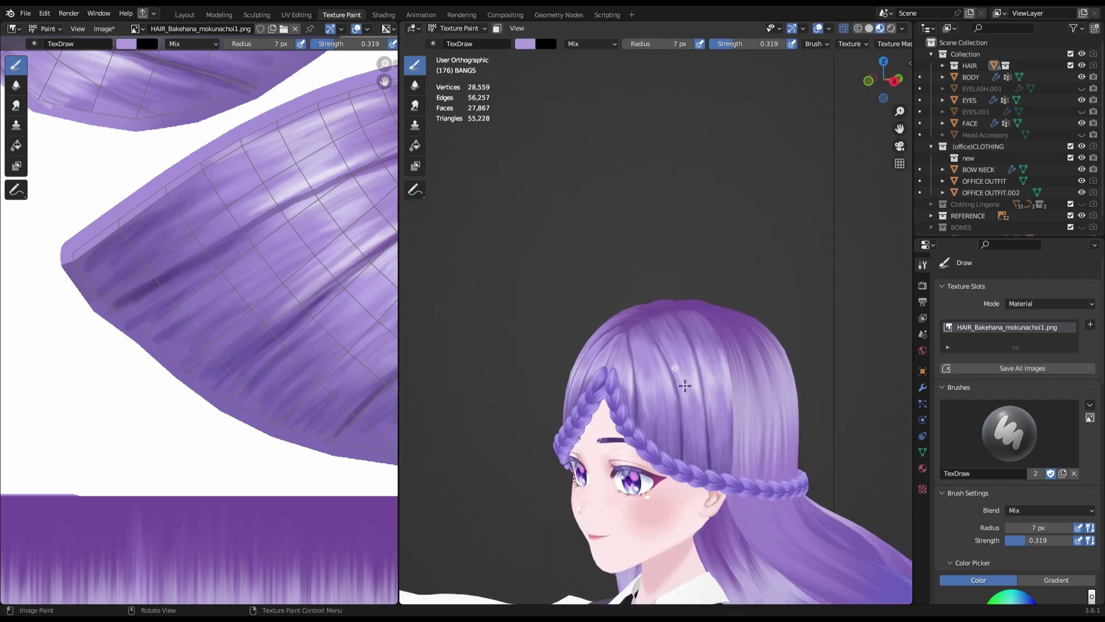
- Sample a lighter purple from the hair and raise brush strength to 0.785
{"action": "middle_click_drag", "start_coordinate": [680, 387], "coordinate": [705, 403]}
{"action": "key", "text": "s"}
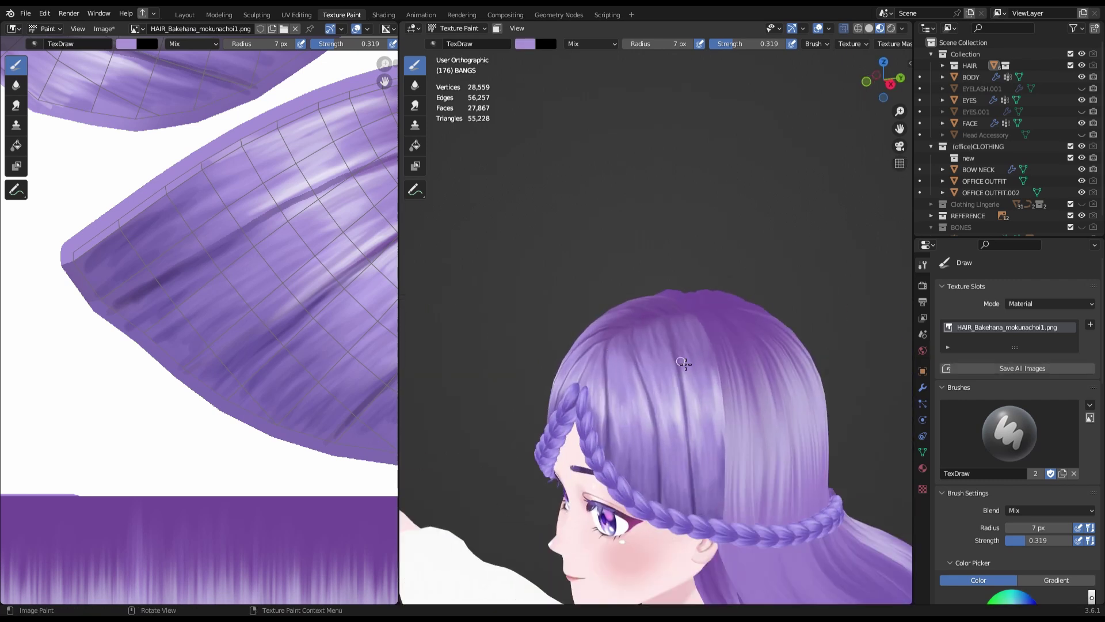
{"action": "key", "text": "shift+f"}
{"action": "left_click", "coordinate": [716, 383]}
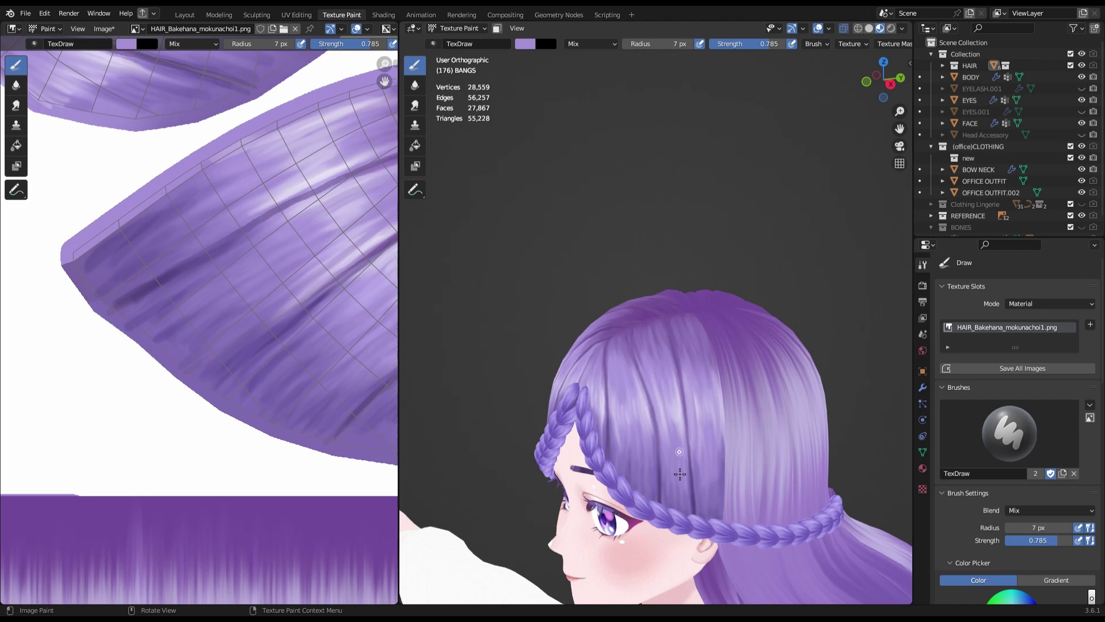
- Look down onto the head, return to the front view, and save the hair texture
{"action": "scroll", "coordinate": [653, 466], "scroll_direction": "down", "scroll_amount": 3}
{"action": "key", "text": "KP_1"}
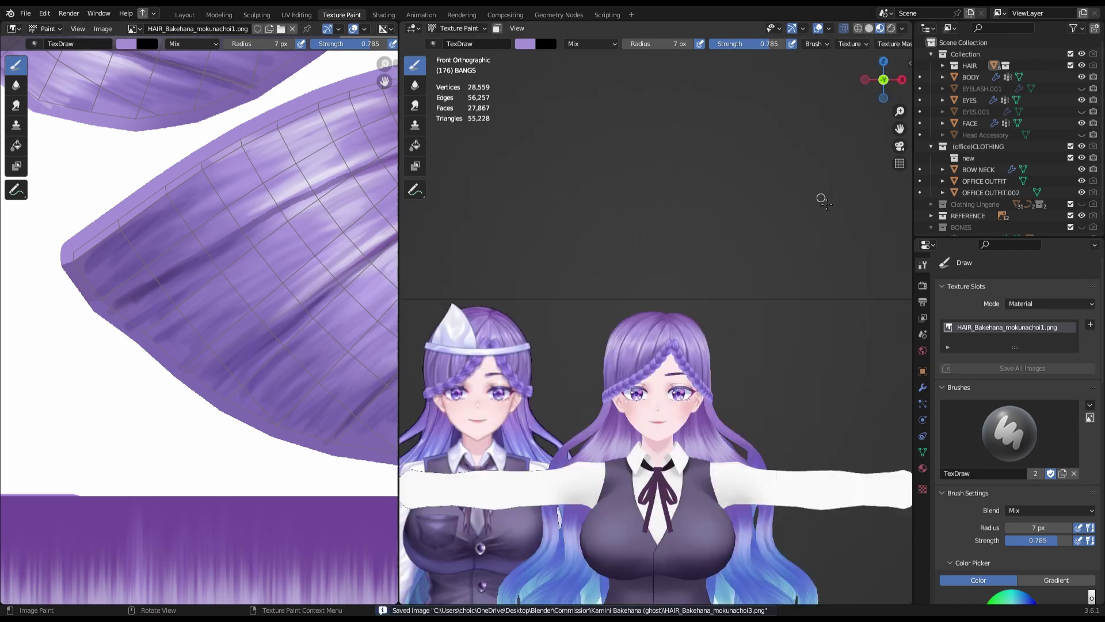
{"action": "scroll", "coordinate": [655, 351], "scroll_direction": "up", "scroll_amount": 4}
{"action": "middle_click_drag", "start_coordinate": [652, 350], "coordinate": [667, 371]}
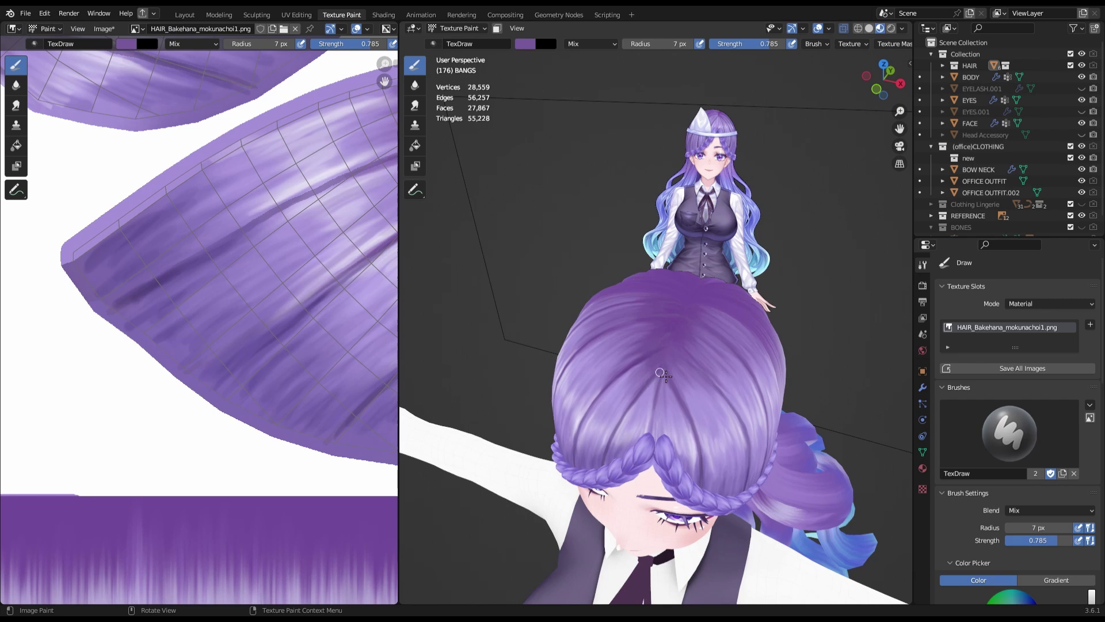
{"action": "key", "text": "KP_1"}
{"action": "key", "text": "alt+s"}
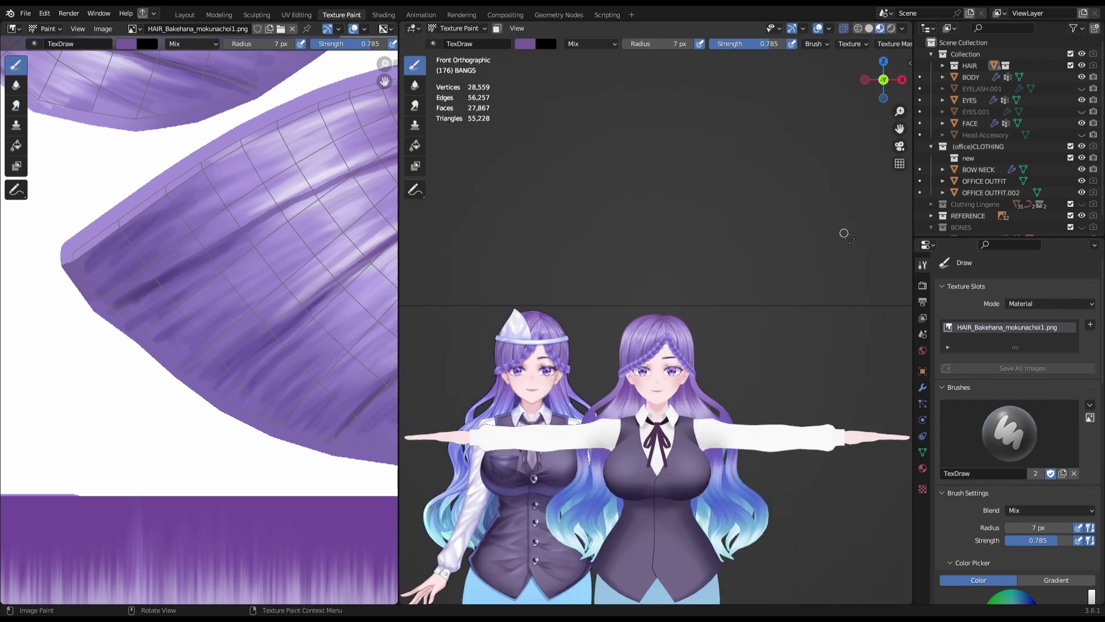
- Sample light lavender and darker purple from the hair, then enlarge the brush and lower its strength
{"action": "scroll", "coordinate": [640, 397], "scroll_direction": "up", "scroll_amount": 5}
{"action": "key", "text": "s"}
{"action": "left_click", "coordinate": [647, 394]}
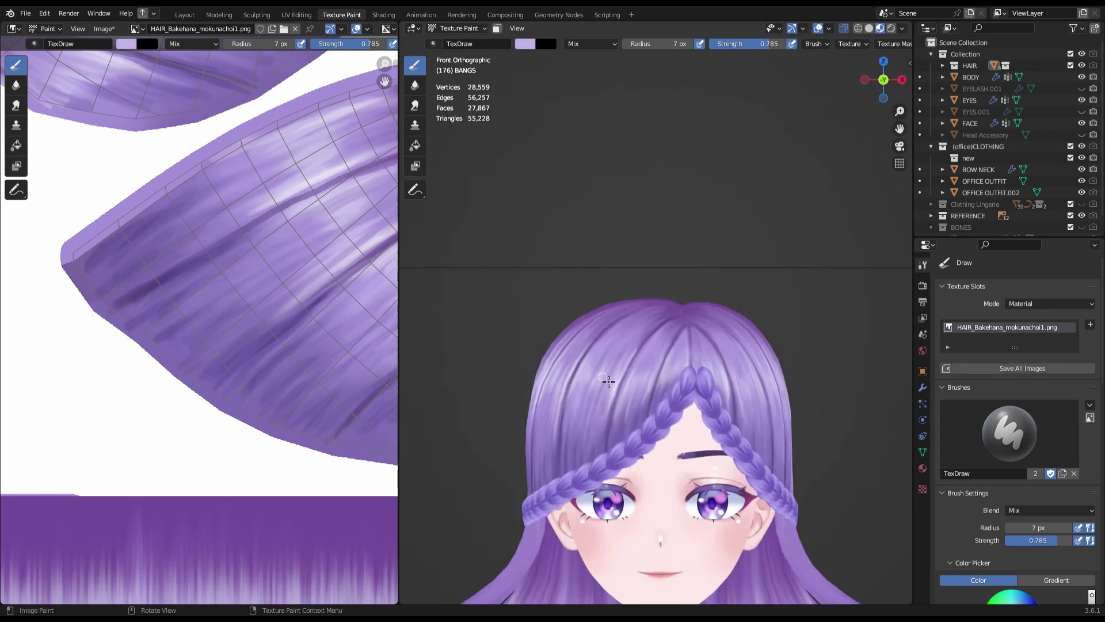
{"action": "key", "text": "s"}
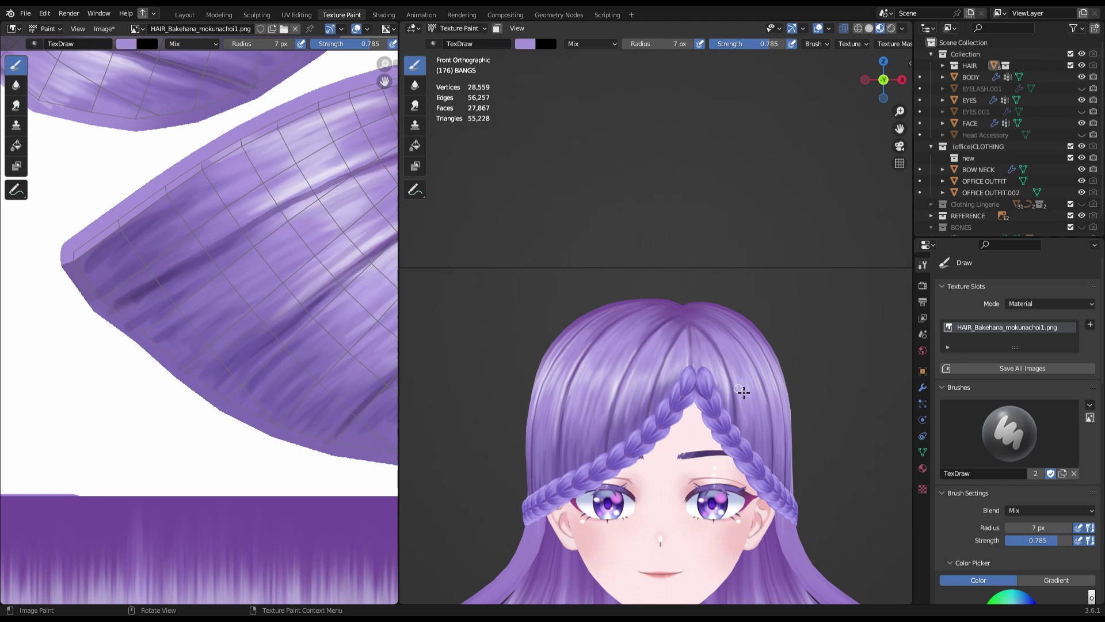
{"action": "scroll", "coordinate": [639, 365], "scroll_direction": "up", "scroll_amount": 2}
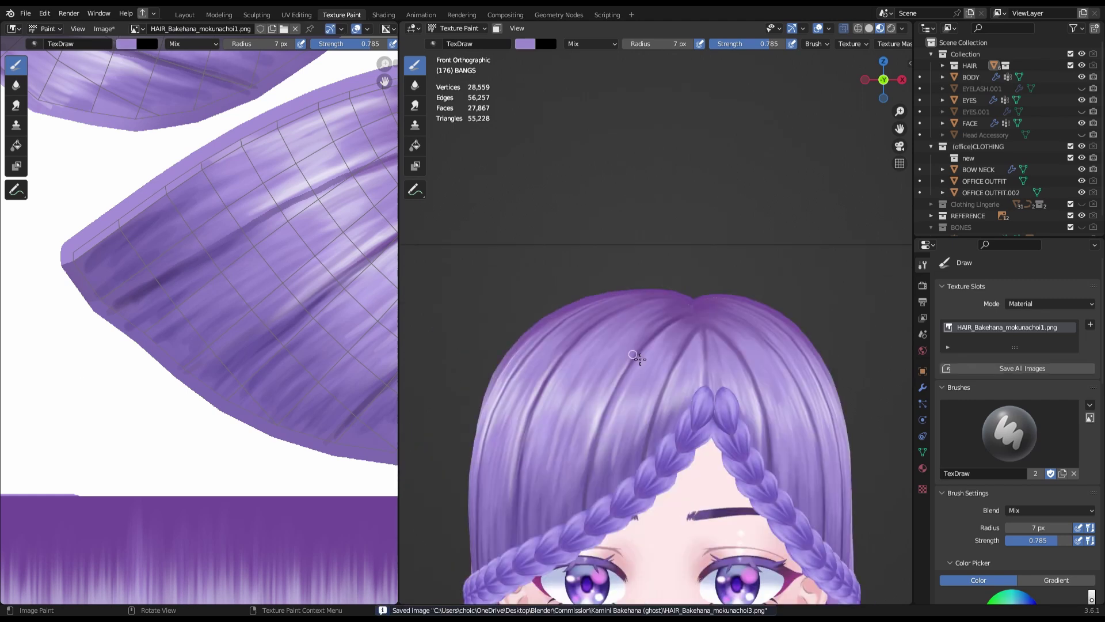
{"action": "key", "text": "shift+f"}
{"action": "scroll", "coordinate": [594, 504], "scroll_direction": "down", "scroll_amount": 4}
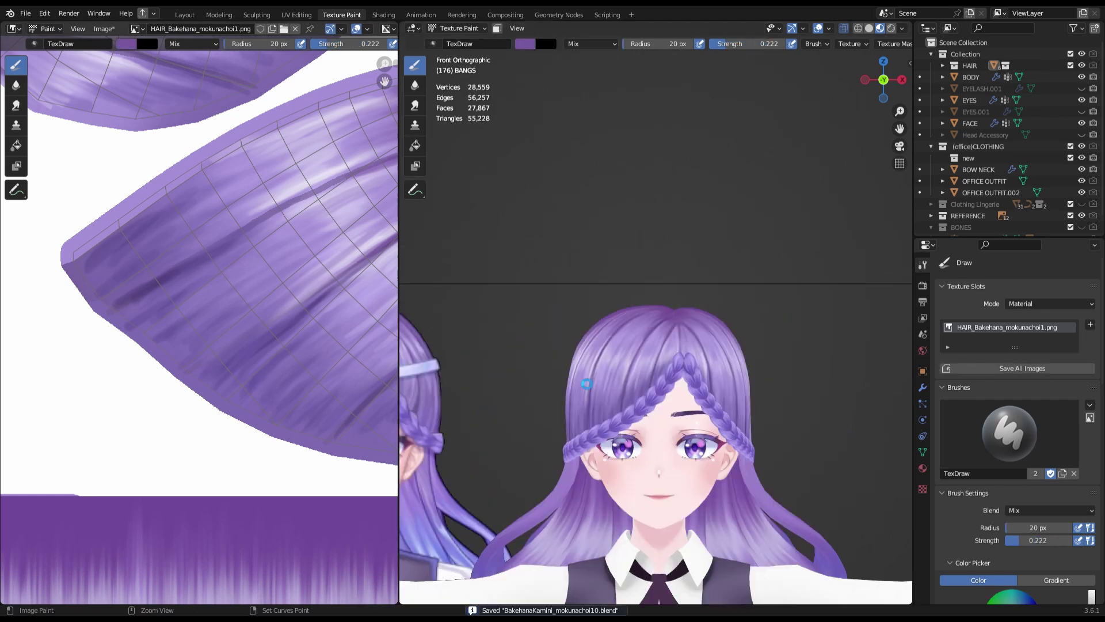
- Paint a stroke on the top of the hair and save both the hair texture and blend file
{"action": "mouse_move", "coordinate": [595, 501]}
{"action": "middle_mouse_down"}
{"action": "mouse_move", "coordinate": [585, 428]}
{"action": "mouse_move", "coordinate": [582, 442]}
{"action": "middle_mouse_up"}
{"action": "key", "text": "alt+s"}
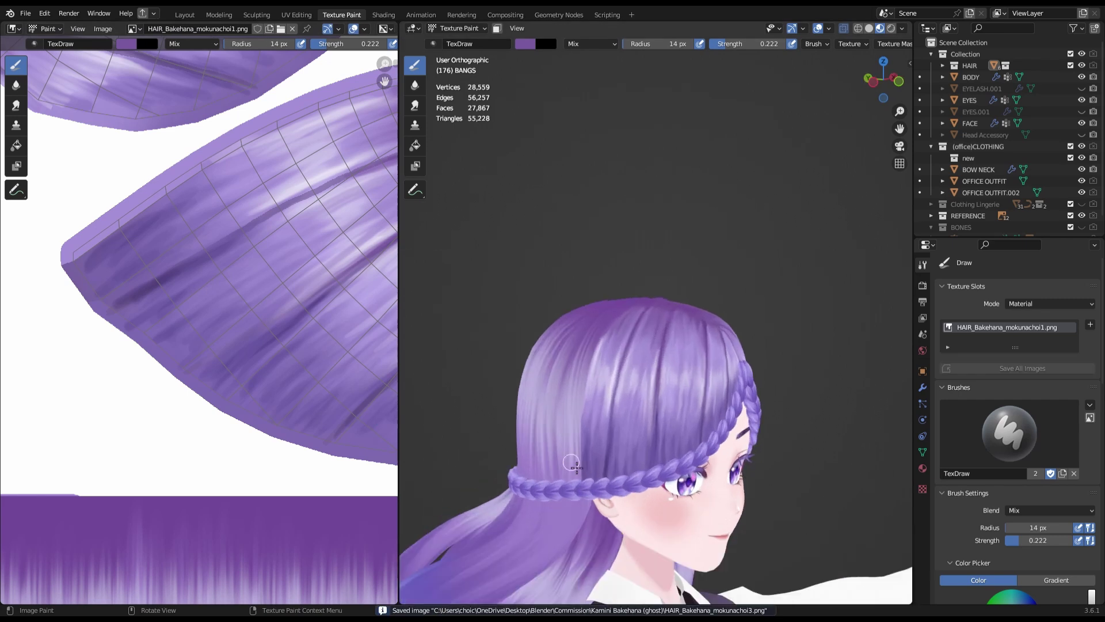
{"action": "middle_click_drag", "start_coordinate": [632, 390], "coordinate": [575, 369]}
{"action": "scroll", "coordinate": [635, 392], "scroll_direction": "up", "scroll_amount": 3}
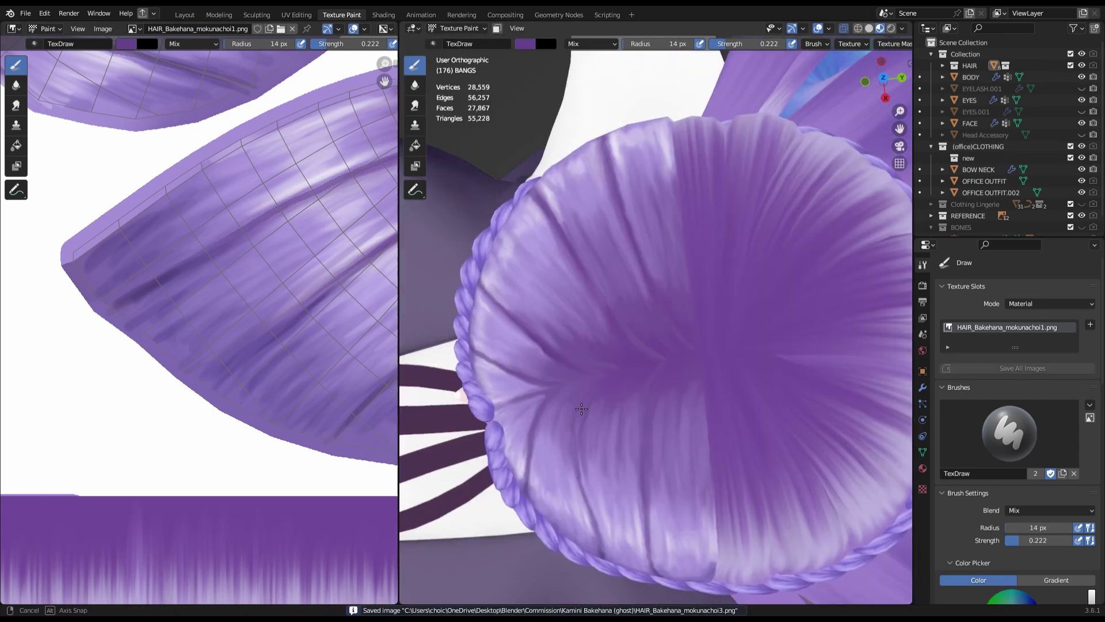
{"action": "left_click", "coordinate": [518, 326]}
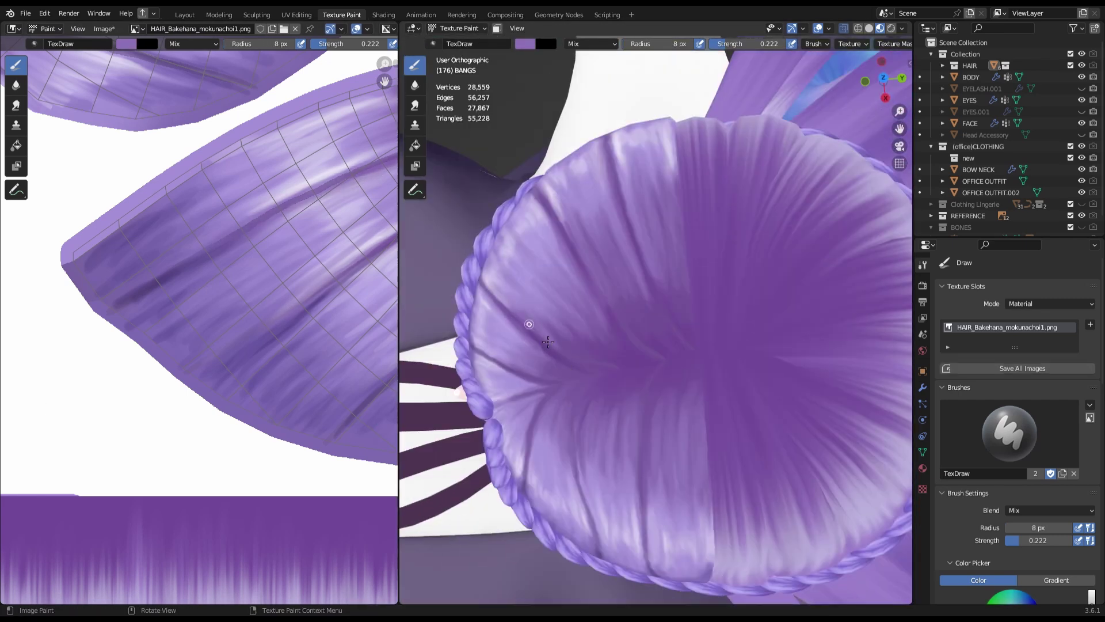
{"action": "key", "text": "KP_1"}
{"action": "key", "text": "ctrl+s"}
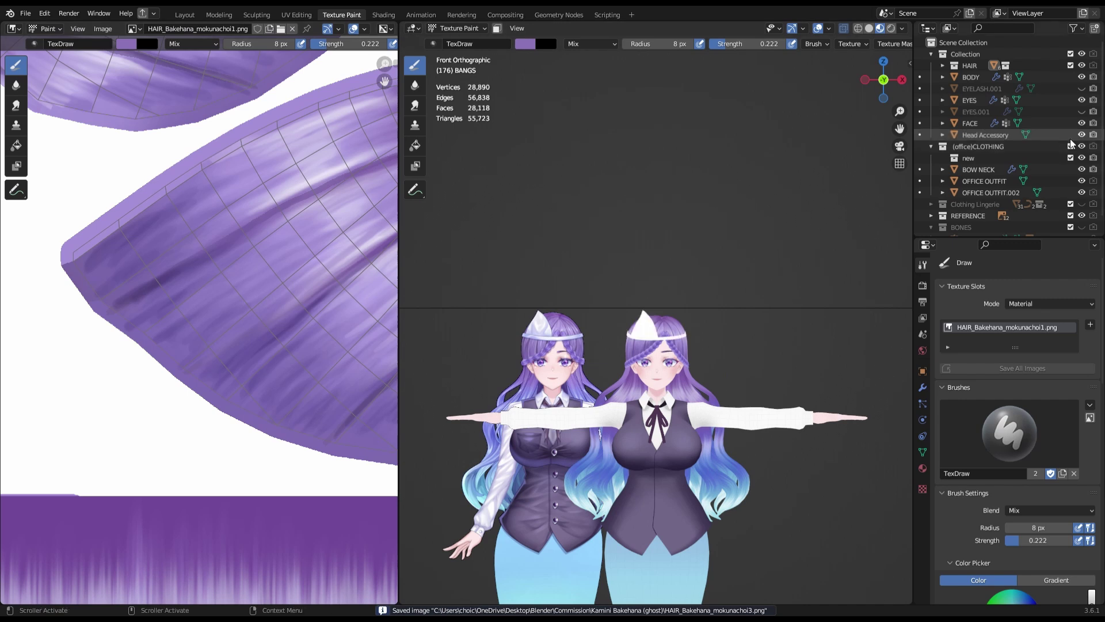
{"action": "key", "text": "ctrl+Tab"}
- Fill the Head Accessory with pale lavender using the fill brush
{"action": "left_click", "coordinate": [986, 135]}
{"action": "key", "text": "ctrl+Tab"}
{"action": "scroll", "coordinate": [525, 370], "scroll_direction": "up", "scroll_amount": 3}
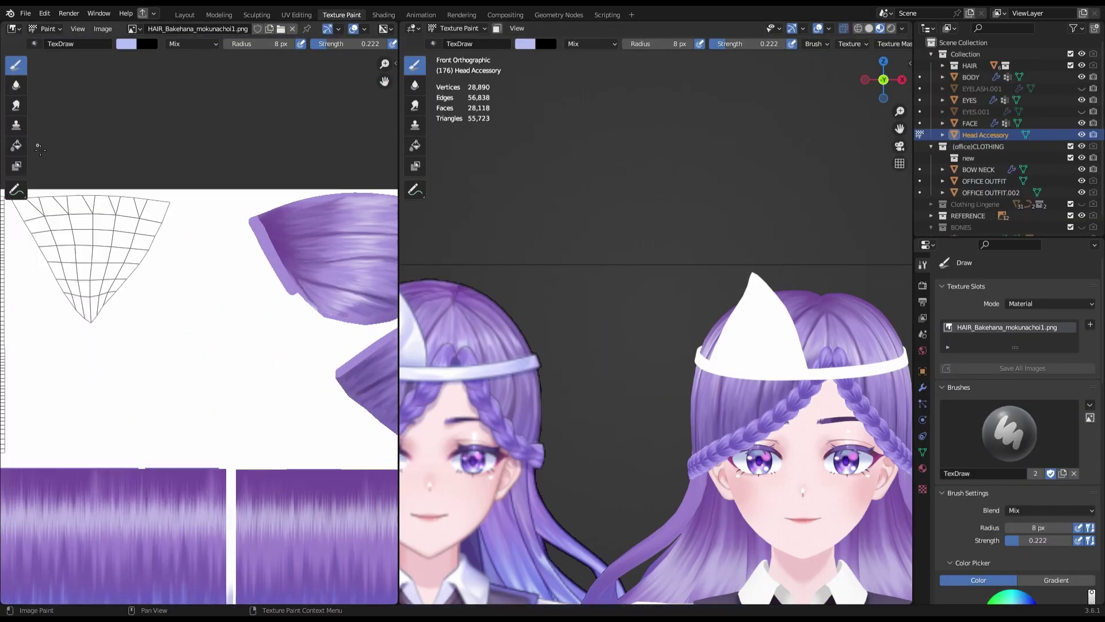
{"action": "left_click", "coordinate": [525, 370]}
{"action": "left_click", "coordinate": [748, 328]}
{"action": "scroll", "coordinate": [748, 328], "scroll_direction": "down", "scroll_amount": 2}
- Separate the accessory's mesh into a second object, Head Accessory.001, and save the file
{"action": "key", "text": "alt+s"}
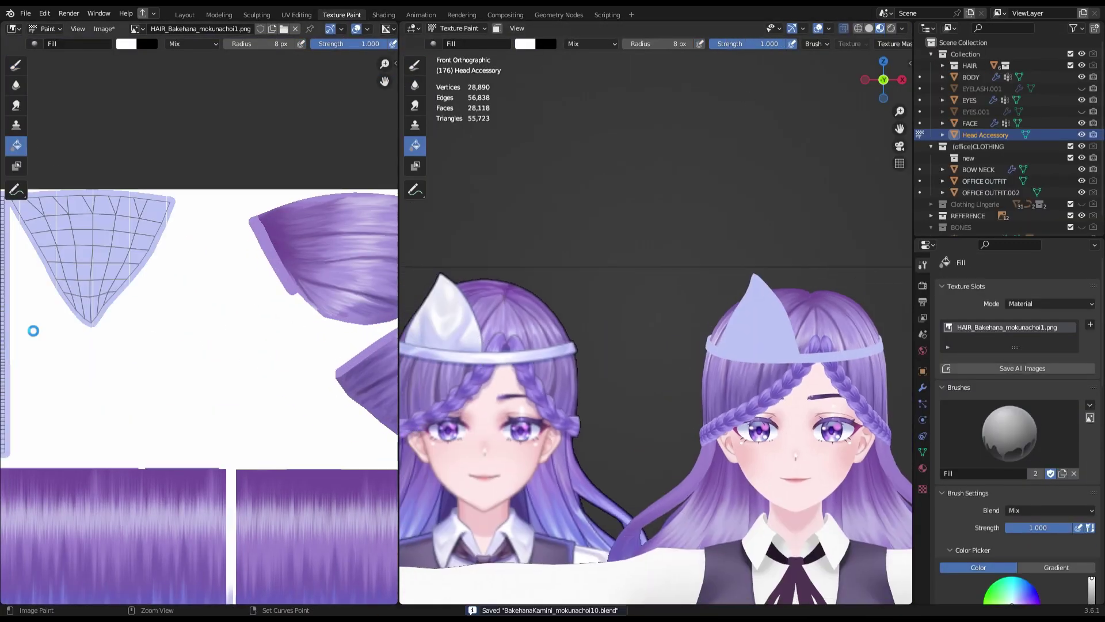
{"action": "key", "text": "Tab"}
{"action": "right_click", "coordinate": [769, 297]}
{"action": "left_click", "coordinate": [814, 540]}
{"action": "key", "text": "Tab"}
{"action": "scroll", "coordinate": [695, 195], "scroll_direction": "down", "scroll_amount": 2}
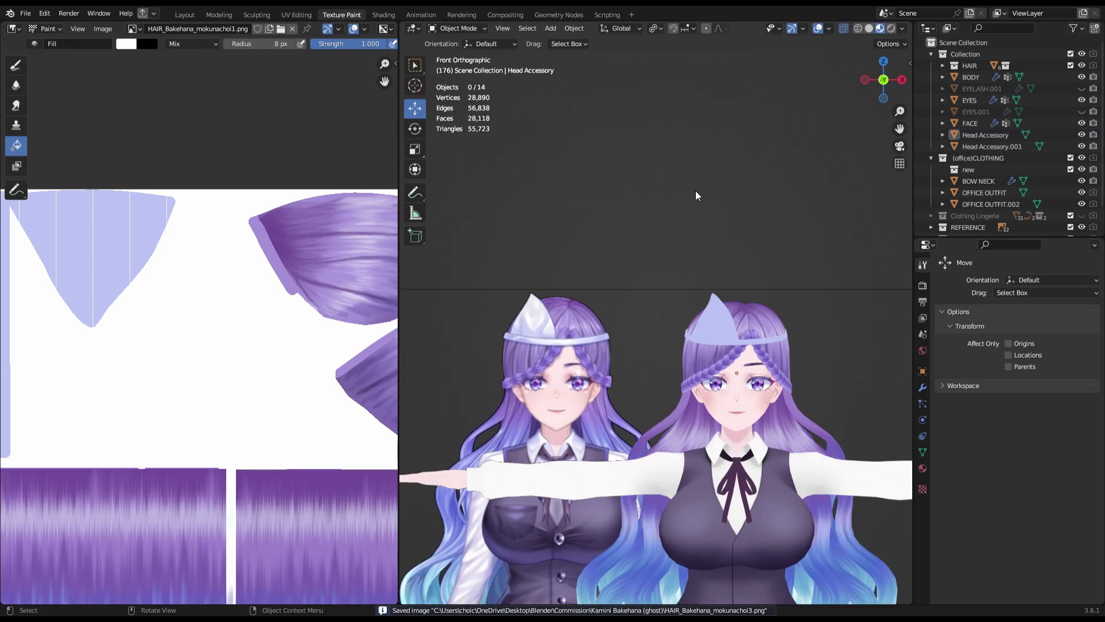
{"action": "key", "text": "KP_3"}
{"action": "scroll", "coordinate": [695, 230], "scroll_direction": "up", "scroll_amount": 4}
{"action": "key", "text": "ctrl+s"}
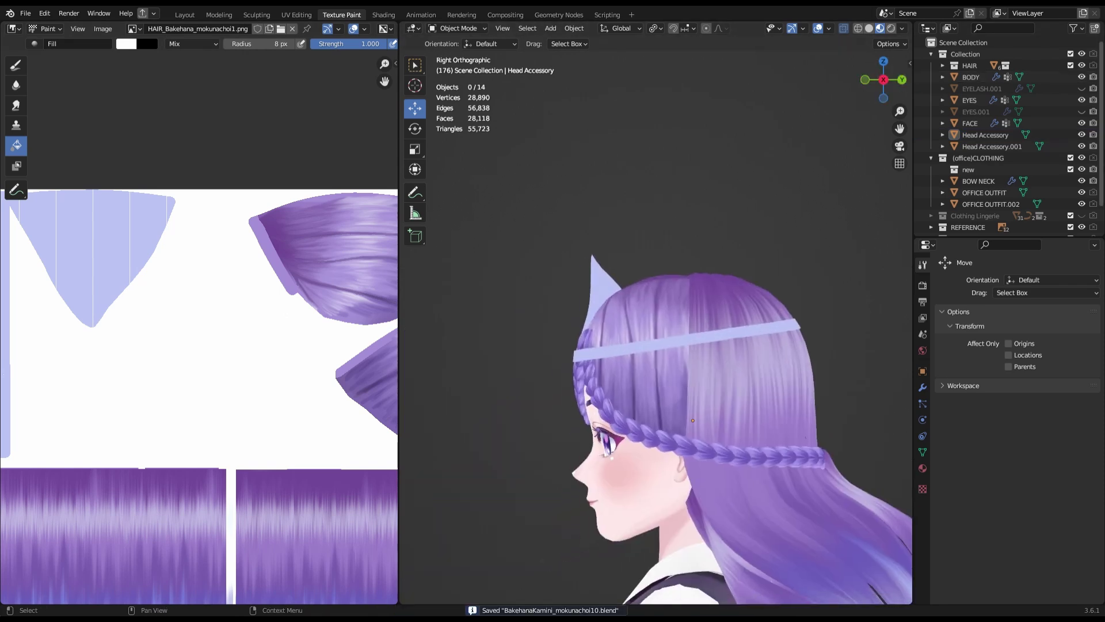
- Hide both head accessory pieces in the outliner and select the HAIR object
{"action": "left_click", "coordinate": [1088, 146]}
{"action": "left_click_drag", "start_coordinate": [1081, 146], "coordinate": [1082, 134]}
{"action": "scroll", "coordinate": [690, 345], "scroll_direction": "down", "scroll_amount": 3}
{"action": "middle_click_drag", "start_coordinate": [690, 346], "coordinate": [633, 357]}
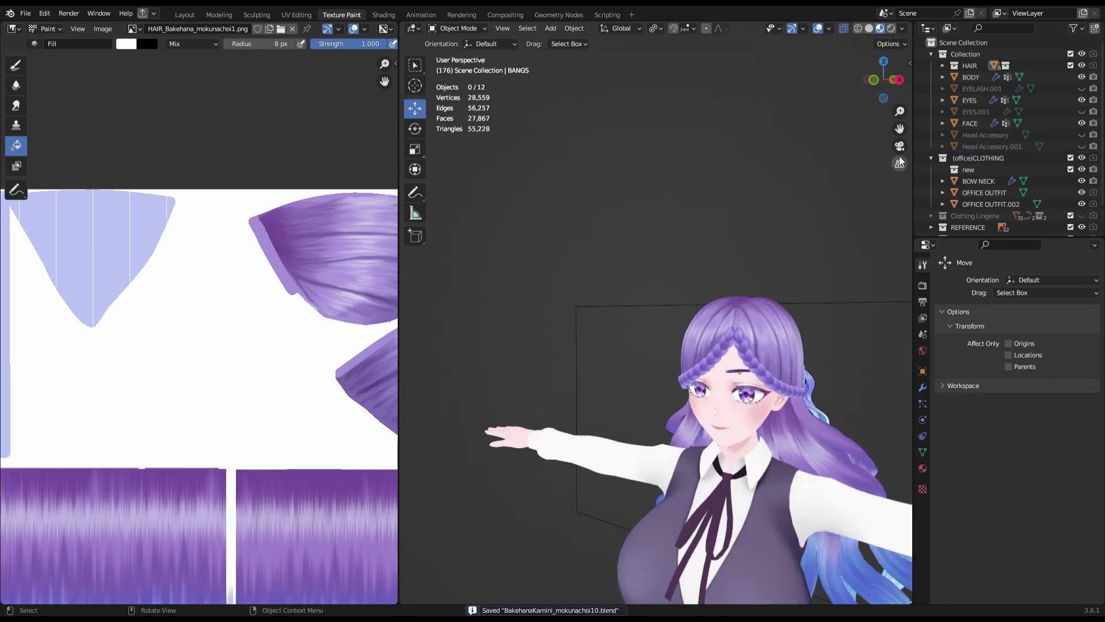
{"action": "scroll", "coordinate": [617, 392], "scroll_direction": "up", "scroll_amount": 5}
{"action": "left_click", "coordinate": [617, 390]}
{"action": "left_click", "coordinate": [457, 28]}
- Texture-paint the hair with the Draw brush, sampling lavenders and adding a purple strand on the right side
{"action": "left_click", "coordinate": [467, 107]}
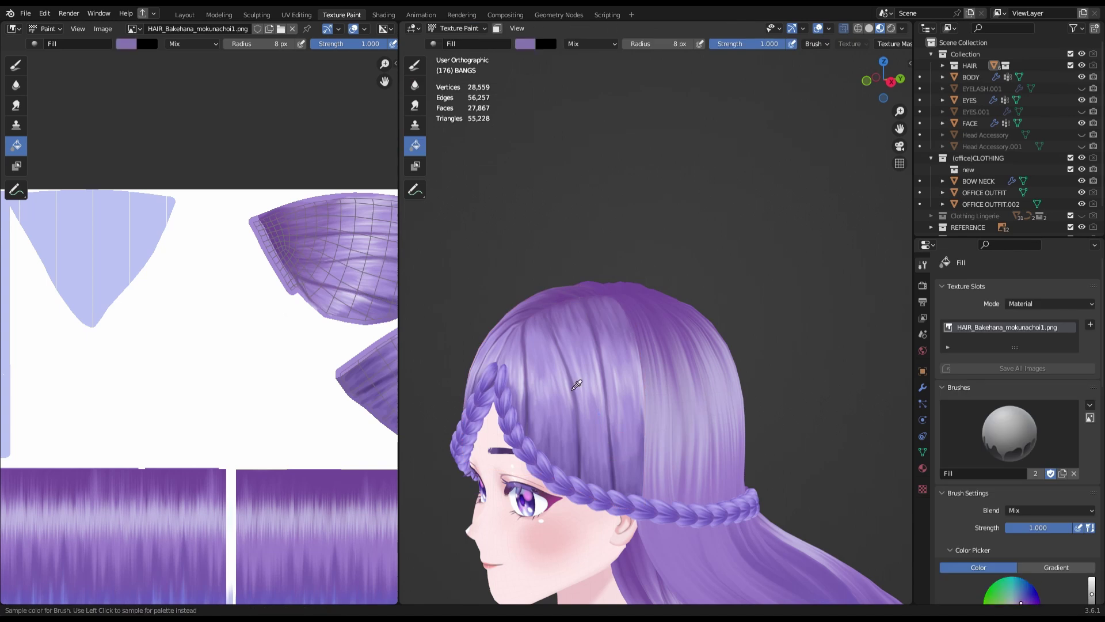
{"action": "key", "text": "1"}
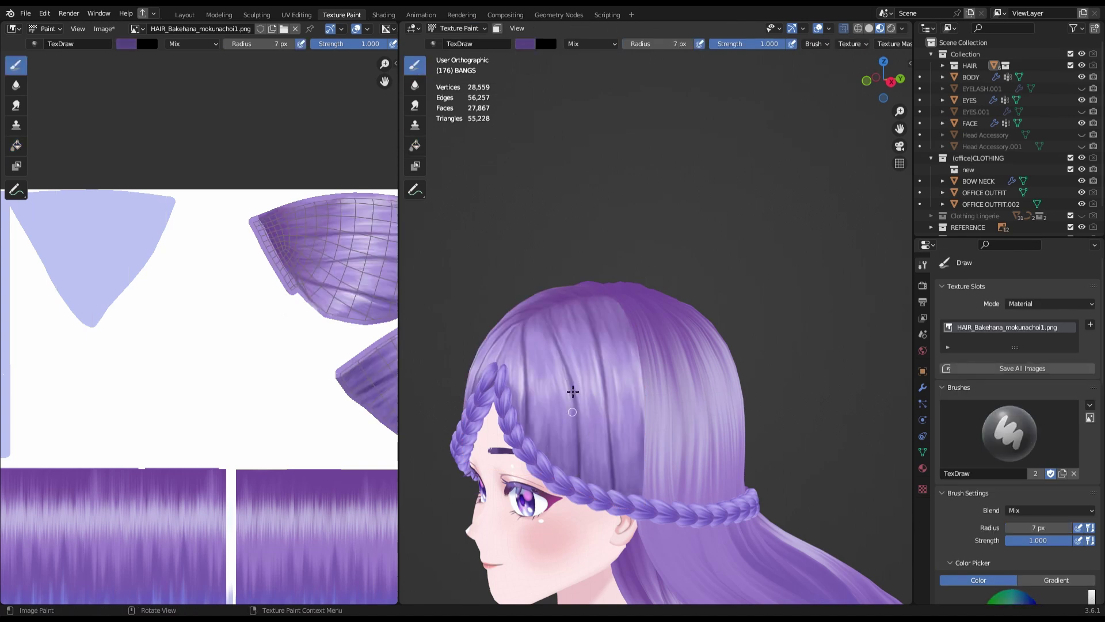
{"action": "key", "text": "s"}
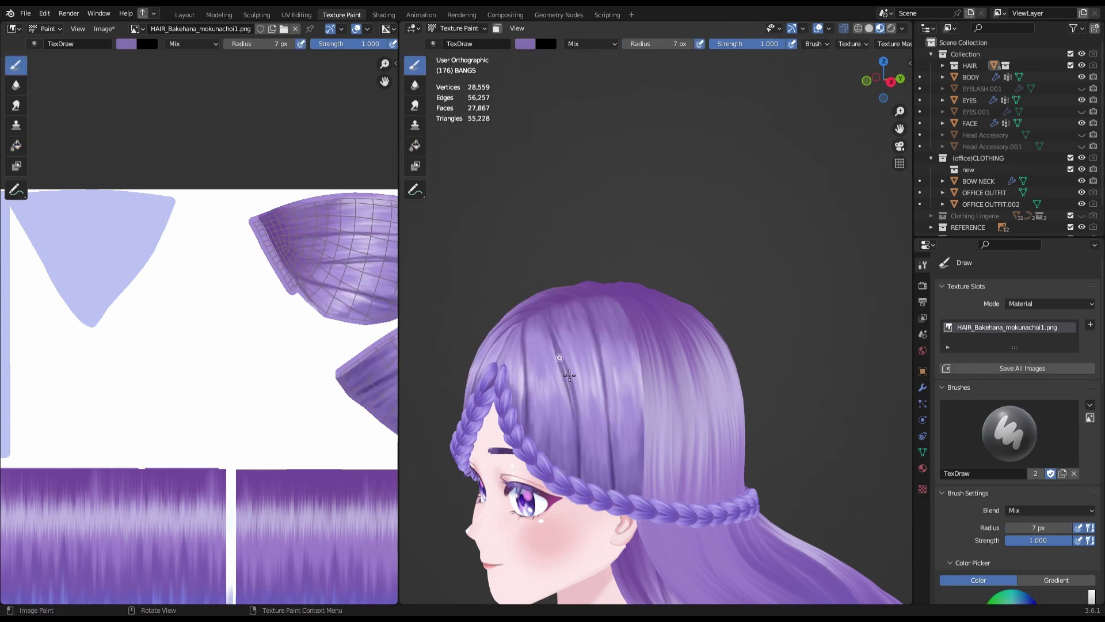
{"action": "key", "text": "s"}
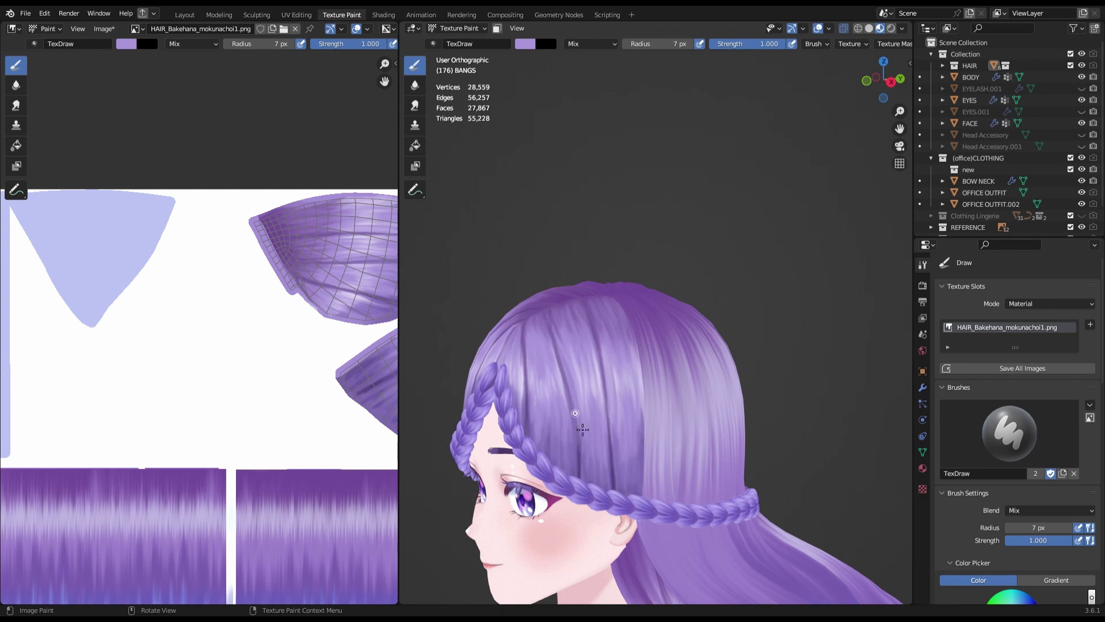
{"action": "key", "text": "s"}
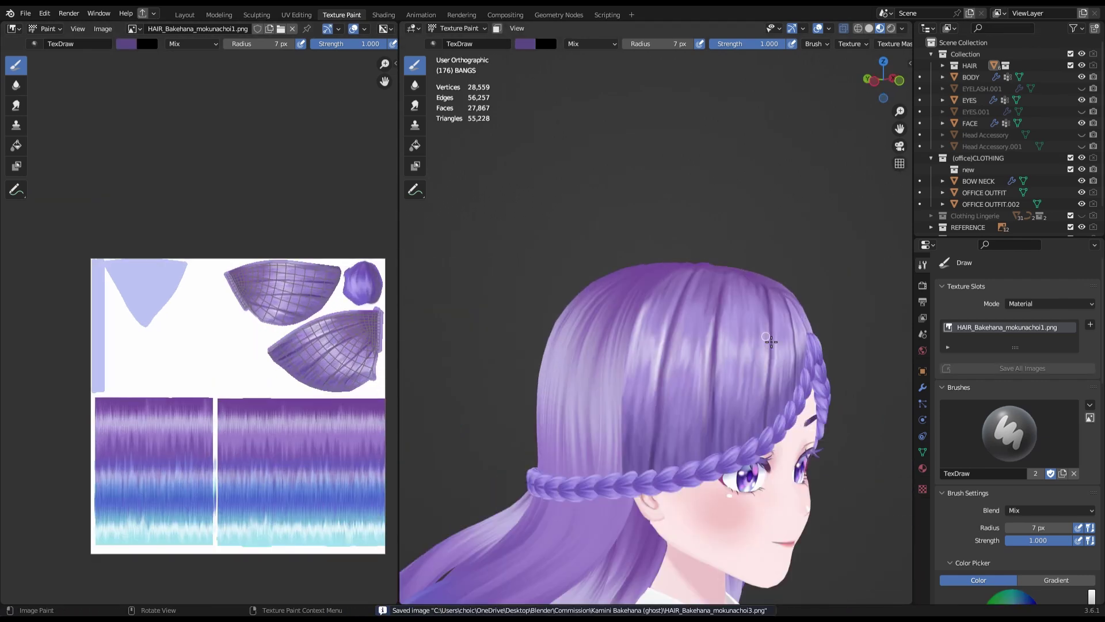
{"action": "middle_click_drag", "start_coordinate": [771, 342], "coordinate": [555, 367]}
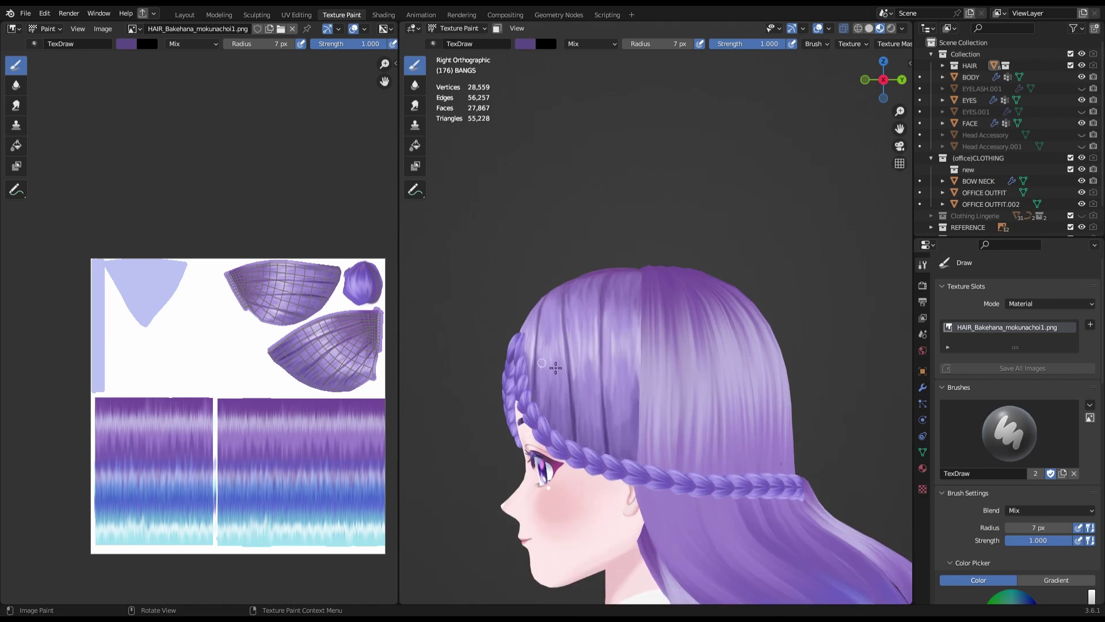
{"action": "left_click_drag", "start_coordinate": [555, 367], "coordinate": [570, 371]}
- Paint lavender strands over the left-side seam at 0.267 strength and save the hair texture
{"action": "key", "text": "s"}
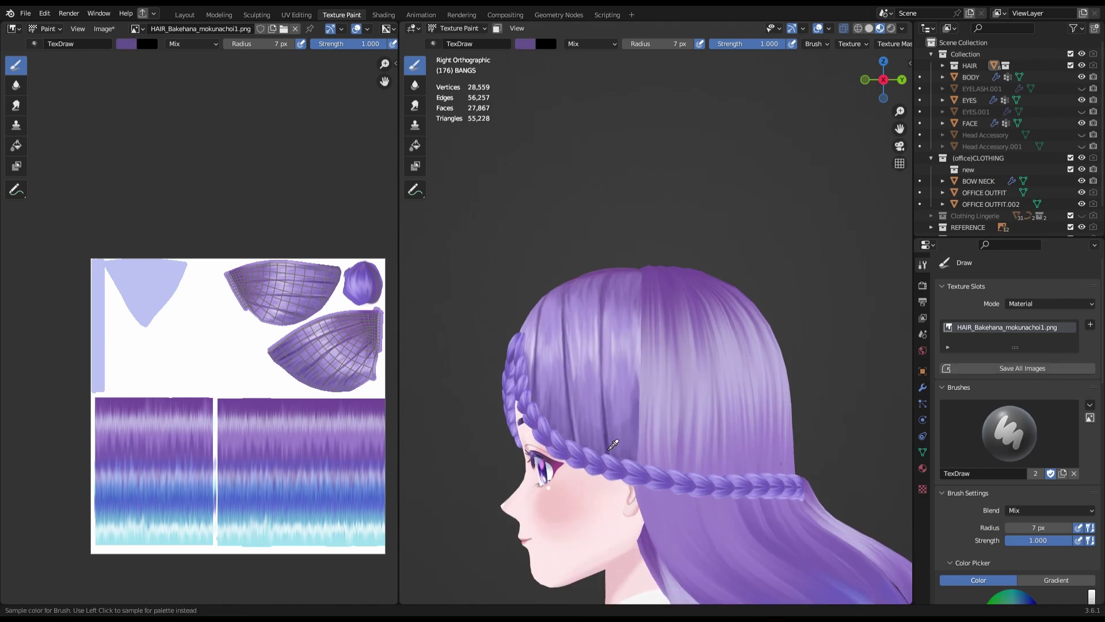
{"action": "mouse_move", "coordinate": [604, 374]}
{"action": "middle_mouse_down"}
{"action": "mouse_move", "coordinate": [629, 430]}
{"action": "mouse_move", "coordinate": [674, 398]}
{"action": "middle_mouse_up"}
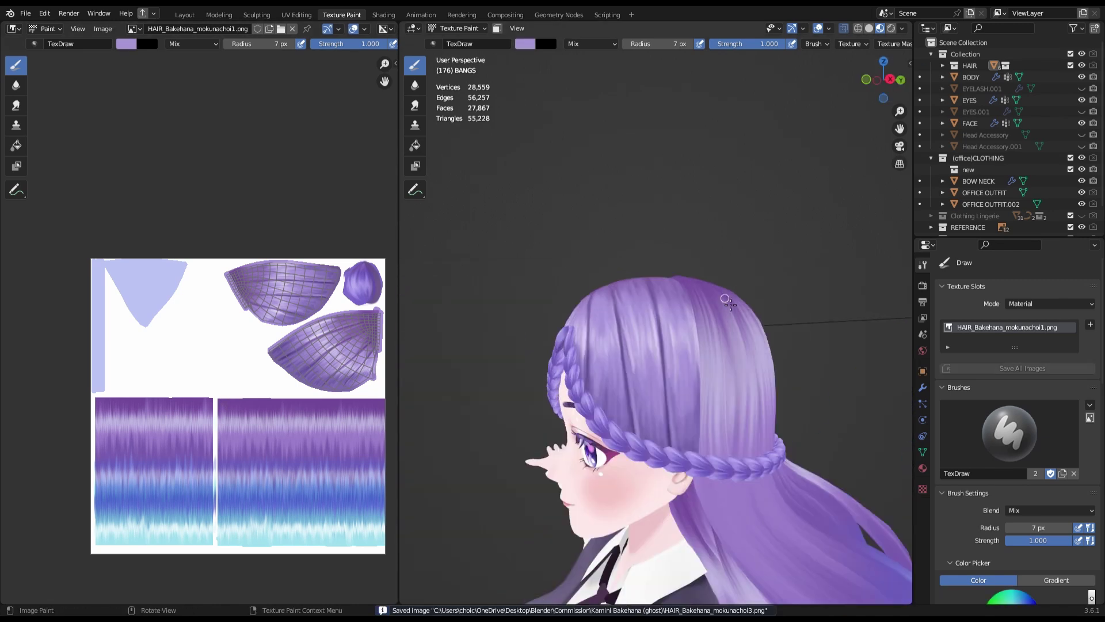
{"action": "key", "text": "s"}
{"action": "left_click", "coordinate": [877, 80]}
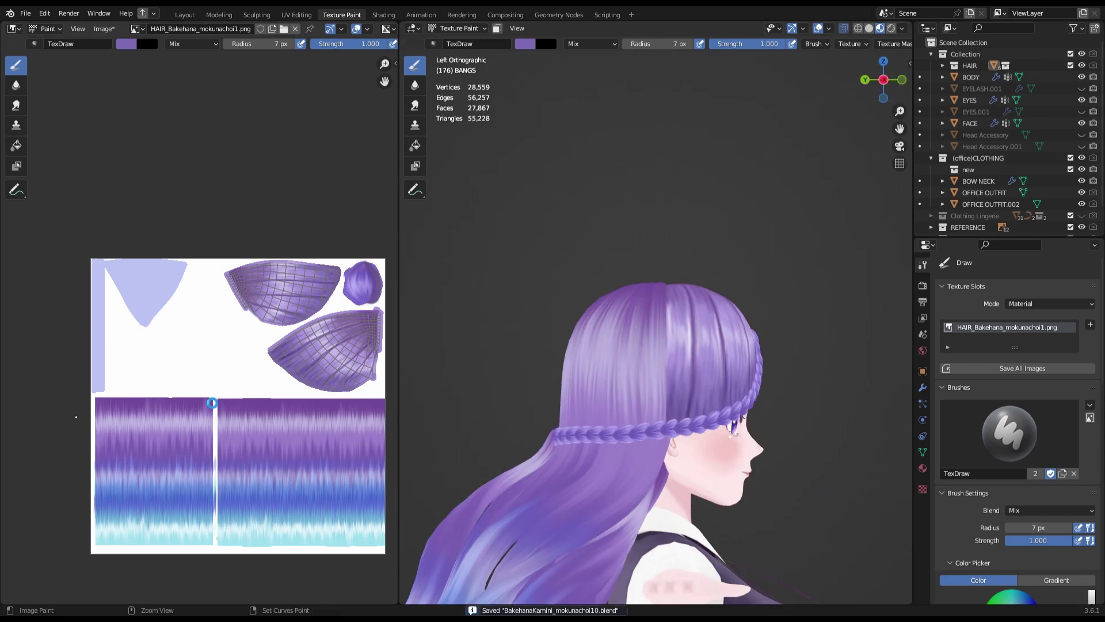
{"action": "scroll", "coordinate": [680, 166], "scroll_direction": "up", "scroll_amount": 3}
{"action": "key", "text": "alt+s"}
{"action": "key", "text": "shift+f"}
{"action": "mouse_move", "coordinate": [584, 402]}
{"action": "left_mouse_down"}
{"action": "mouse_move", "coordinate": [585, 301]}
{"action": "mouse_move", "coordinate": [617, 274]}
{"action": "left_mouse_up"}
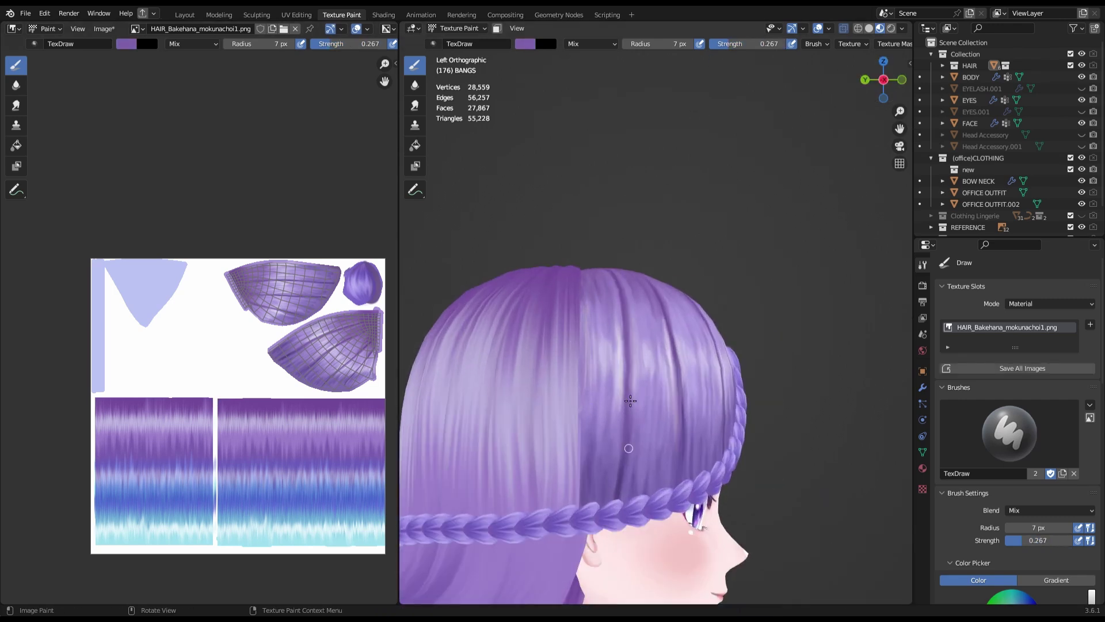
{"action": "scroll", "coordinate": [630, 401], "scroll_direction": "down", "scroll_amount": 2}
{"action": "scroll", "coordinate": [199, 327], "scroll_direction": "down", "scroll_amount": 3}
{"action": "mouse_move", "coordinate": [518, 374]}
{"action": "middle_mouse_down"}
{"action": "mouse_move", "coordinate": [636, 352]}
{"action": "mouse_move", "coordinate": [629, 308]}
{"action": "middle_mouse_up"}
{"action": "key", "text": "s"}
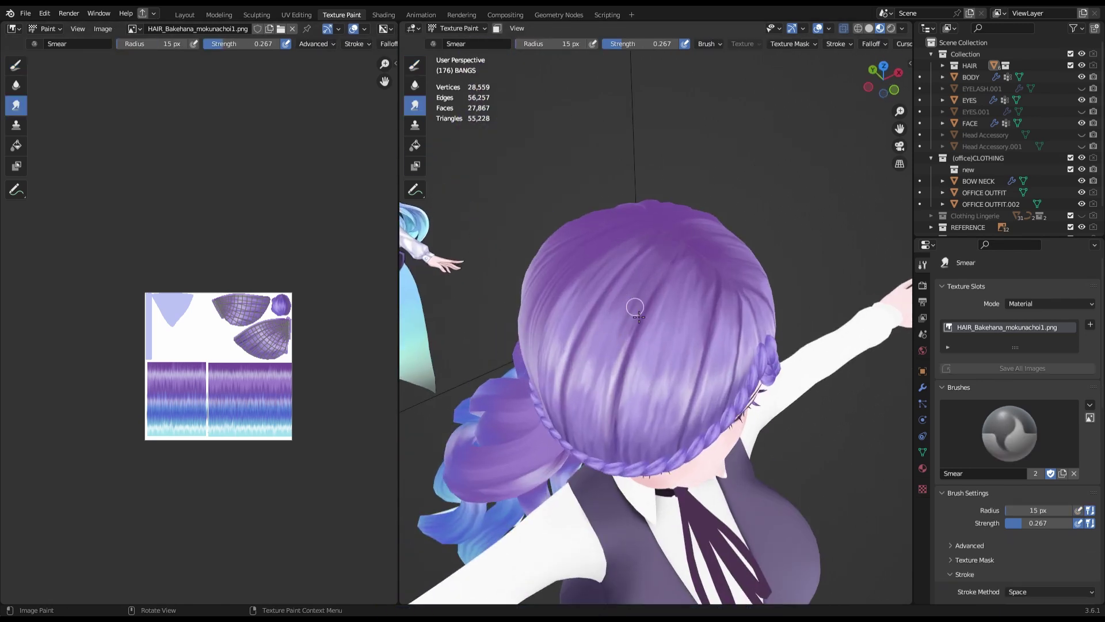
- Smear the hair strands together on the top and sides, then save the texture and blend file
{"action": "left_click_drag", "start_coordinate": [639, 316], "coordinate": [648, 315]}
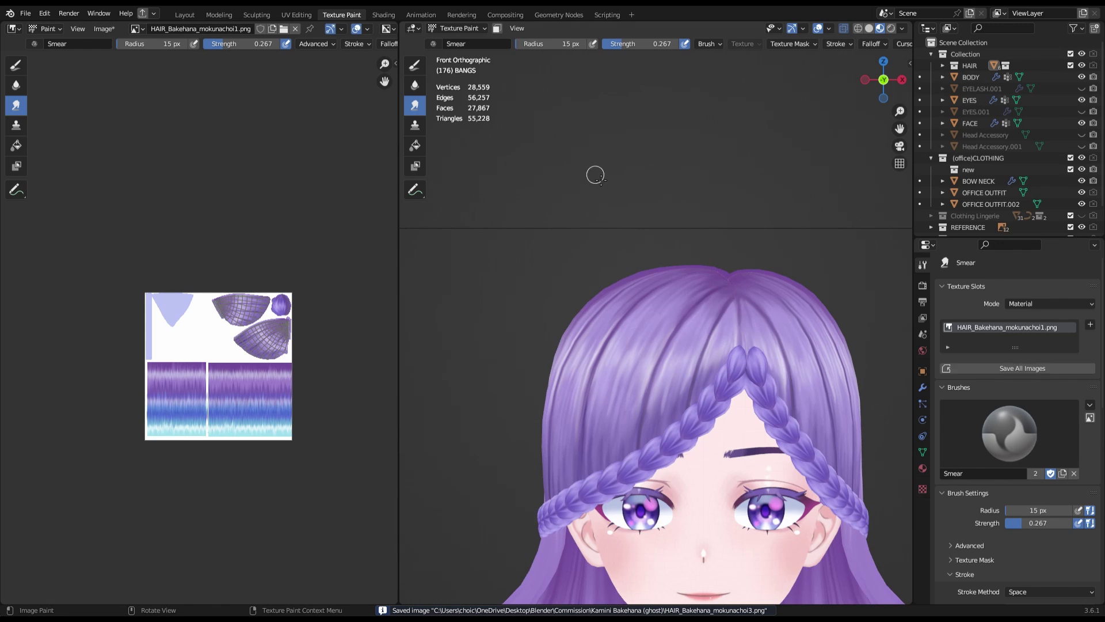
{"action": "scroll", "coordinate": [743, 316], "scroll_direction": "down", "scroll_amount": 3}
{"action": "middle_click_drag", "start_coordinate": [751, 249], "coordinate": [595, 286]}
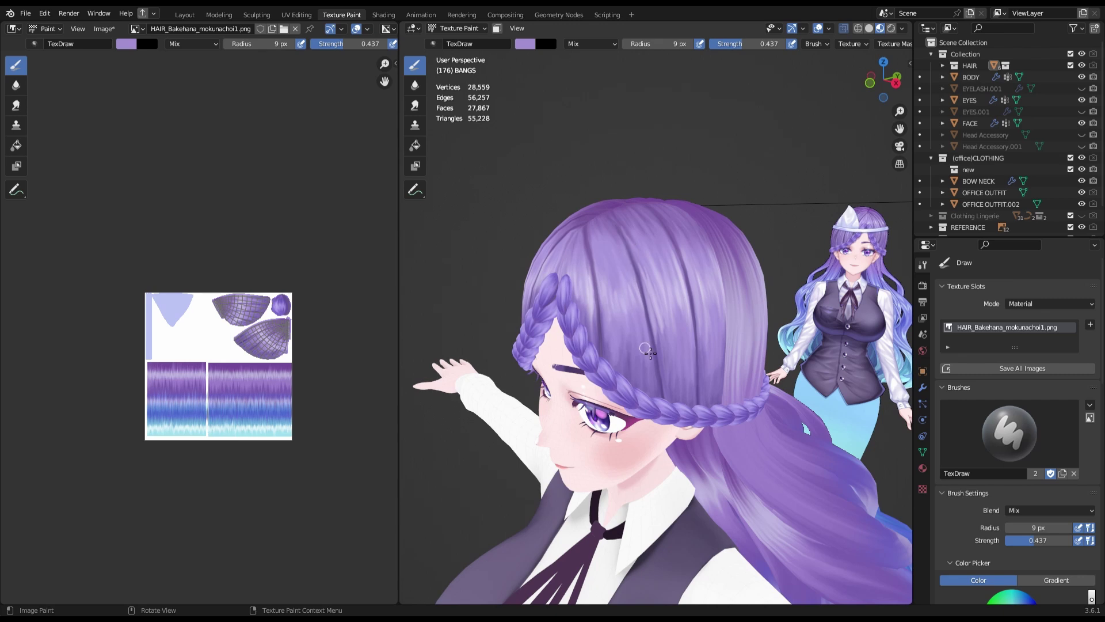
{"action": "middle_click_drag", "start_coordinate": [647, 350], "coordinate": [623, 344]}
{"action": "key", "text": "s"}
{"action": "mouse_move", "coordinate": [646, 280]}
{"action": "middle_mouse_down"}
{"action": "mouse_move", "coordinate": [722, 395]}
{"action": "mouse_move", "coordinate": [753, 276]}
{"action": "mouse_move", "coordinate": [838, 206]}
{"action": "mouse_move", "coordinate": [718, 289]}
{"action": "middle_mouse_up"}
{"action": "key", "text": "alt+s"}
{"action": "scroll", "coordinate": [719, 289], "scroll_direction": "up", "scroll_amount": 5}
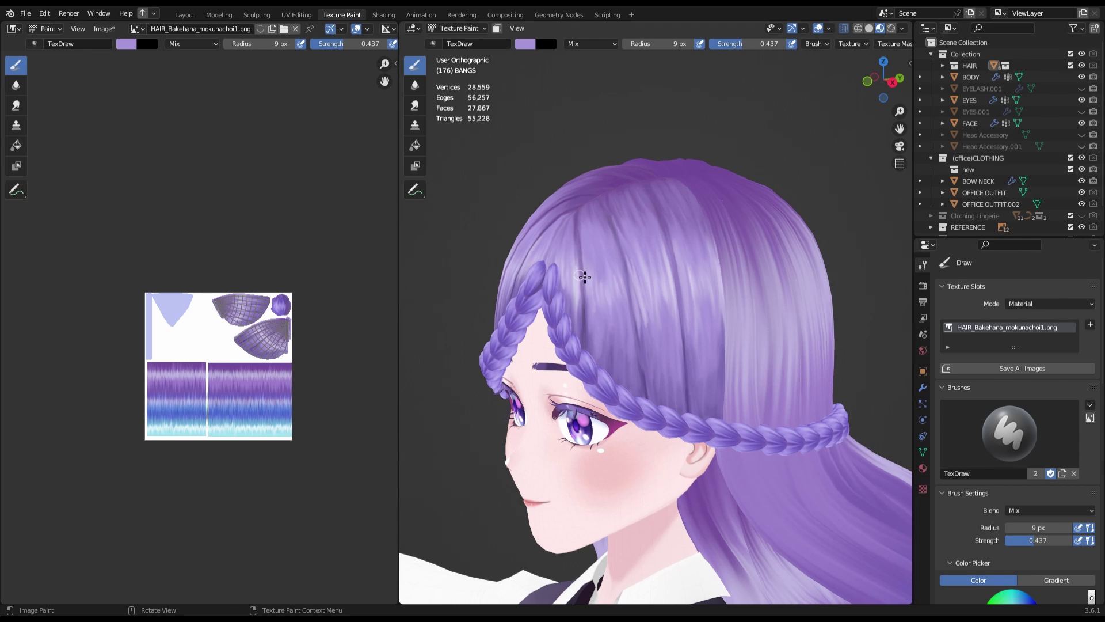
{"action": "scroll", "coordinate": [584, 277], "scroll_direction": "down", "scroll_amount": 3}
{"action": "scroll", "coordinate": [139, 266], "scroll_direction": "up", "scroll_amount": 2}
{"action": "key", "text": "ctrl+s"}
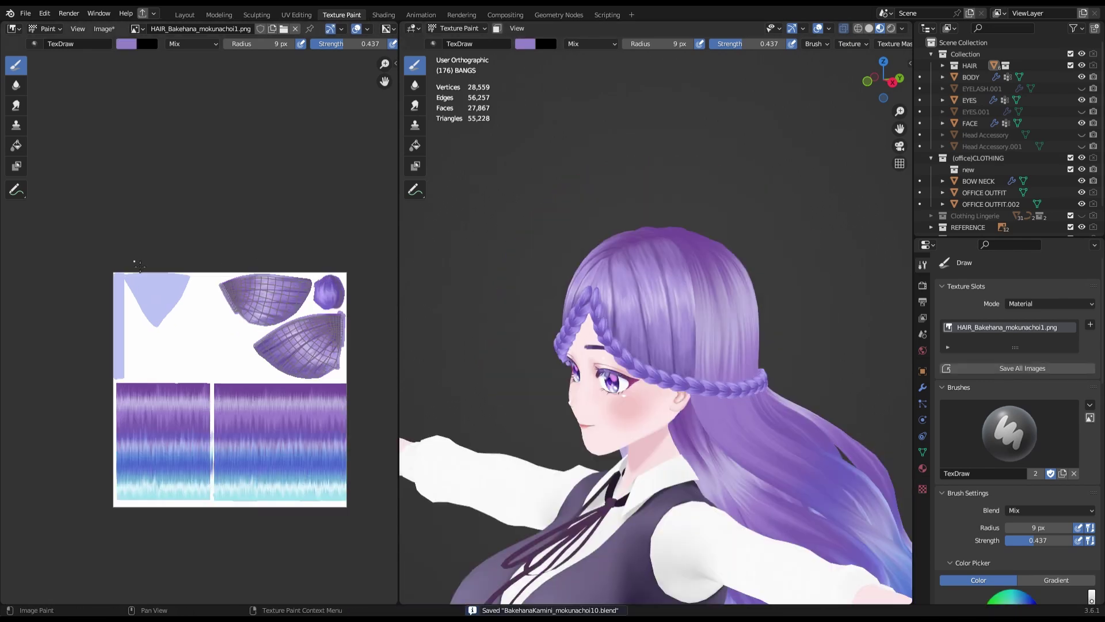
- Smooth the bangs and crown shading from front and top views, re-saving HAIR_Bakehana_mokunachoi3.png
{"action": "scroll", "coordinate": [538, 377], "scroll_direction": "up", "scroll_amount": 3}
{"action": "middle_click_drag", "start_coordinate": [538, 377], "coordinate": [576, 369]}
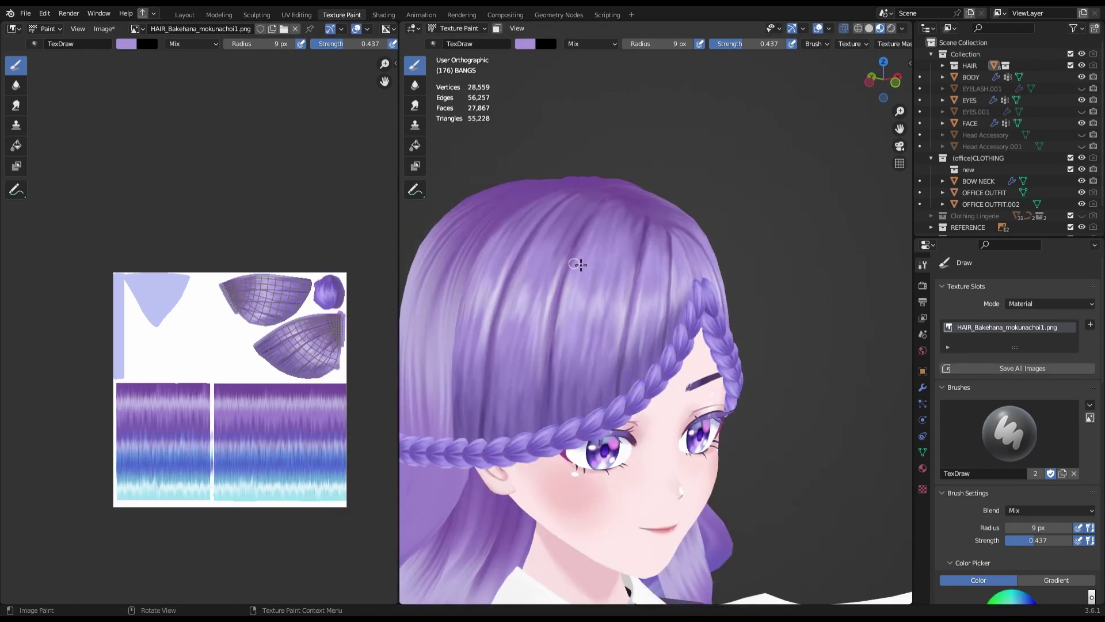
{"action": "scroll", "coordinate": [514, 286], "scroll_direction": "down", "scroll_amount": 3}
{"action": "scroll", "coordinate": [506, 341], "scroll_direction": "up", "scroll_amount": 3}
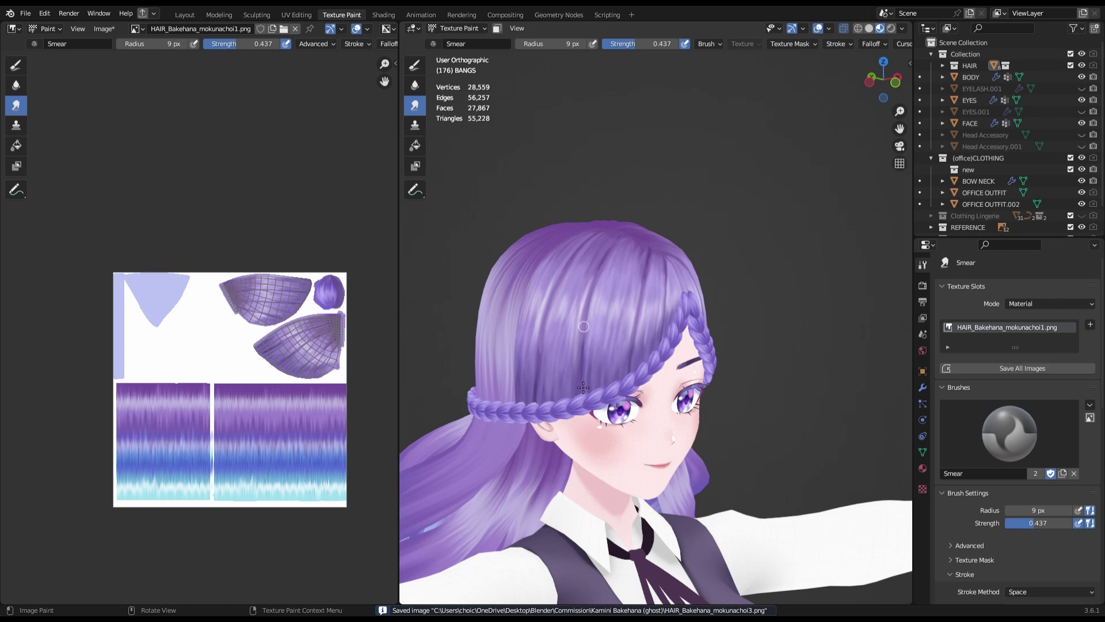
{"action": "scroll", "coordinate": [552, 371], "scroll_direction": "down", "scroll_amount": 3}
{"action": "scroll", "coordinate": [714, 300], "scroll_direction": "up", "scroll_amount": 3}
{"action": "middle_click_drag", "start_coordinate": [714, 299], "coordinate": [735, 363]}
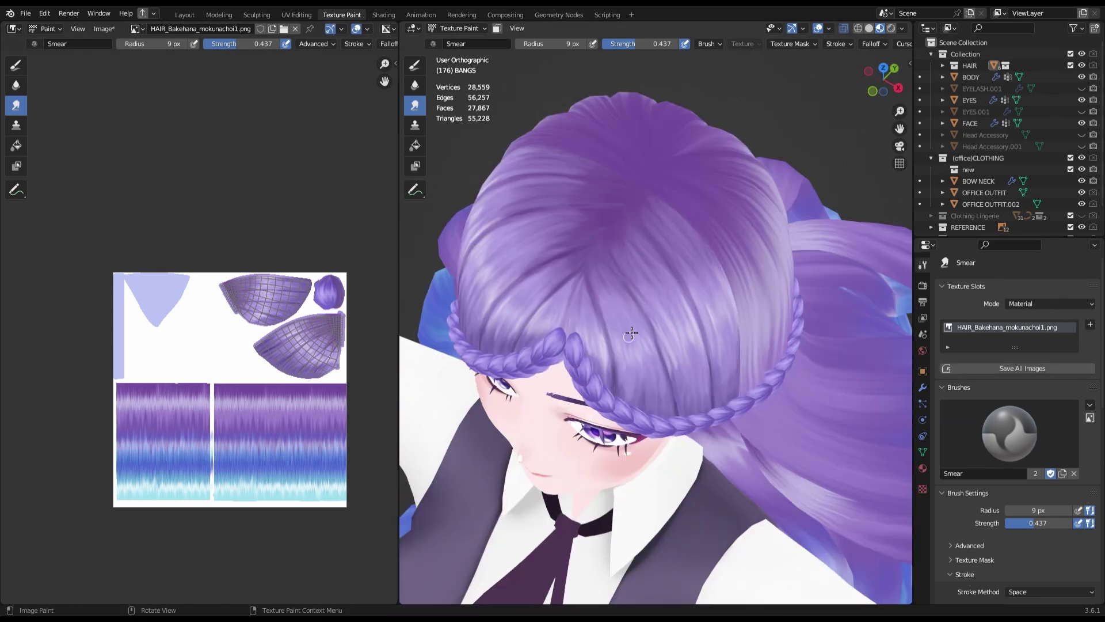
{"action": "scroll", "coordinate": [631, 332], "scroll_direction": "down", "scroll_amount": 3}
{"action": "scroll", "coordinate": [631, 333], "scroll_direction": "up", "scroll_amount": 3}
{"action": "middle_click_drag", "start_coordinate": [631, 333], "coordinate": [595, 315]}
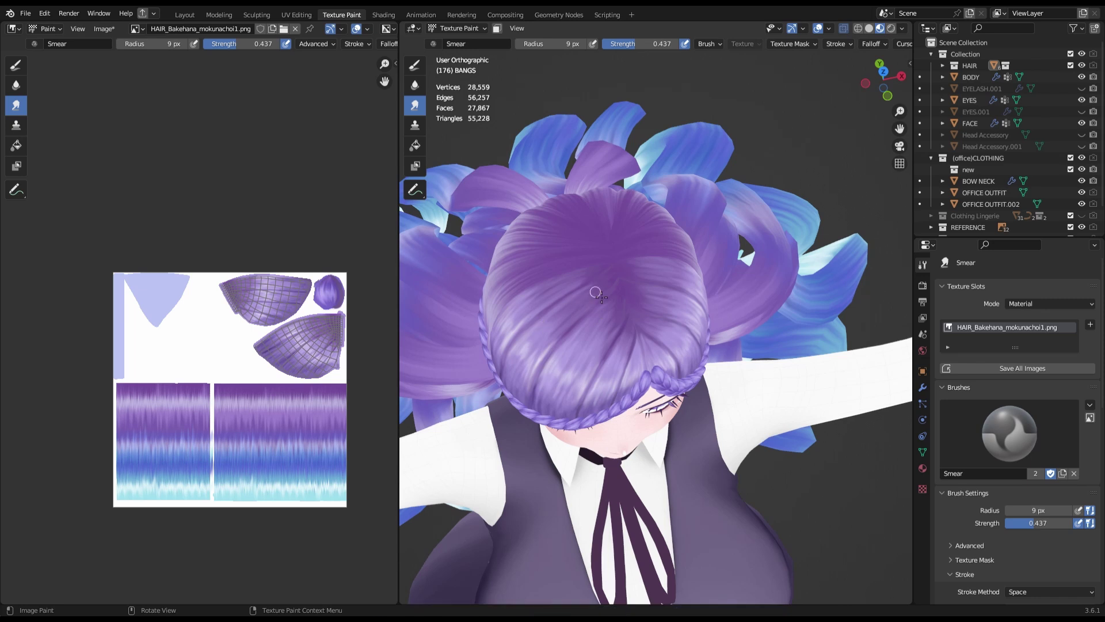
{"action": "scroll", "coordinate": [599, 296], "scroll_direction": "down", "scroll_amount": 3}
{"action": "key", "text": "KP_1"}
{"action": "key", "text": "alt+s"}
{"action": "scroll", "coordinate": [660, 409], "scroll_direction": "up", "scroll_amount": 3}
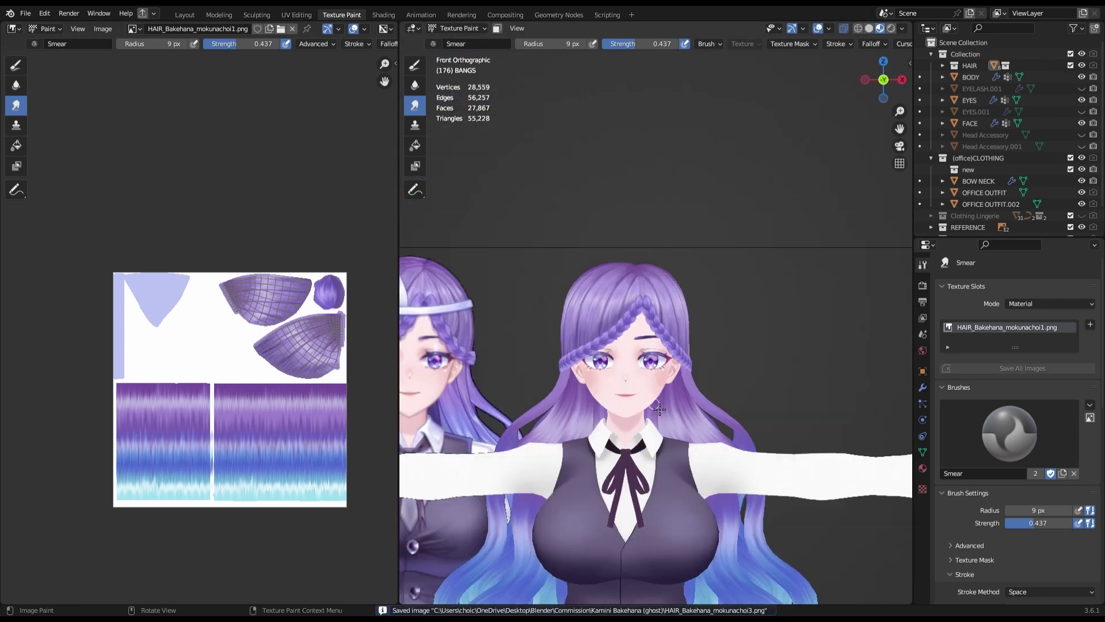
{"action": "scroll", "coordinate": [660, 410], "scroll_direction": "down", "scroll_amount": 3}
- Select a connected hair strand in Edit Mode, return to Object Mode, and save the file
{"action": "key", "text": "Tab"}
{"action": "left_click", "coordinate": [601, 396]}
{"action": "key", "text": "ctrl+l"}
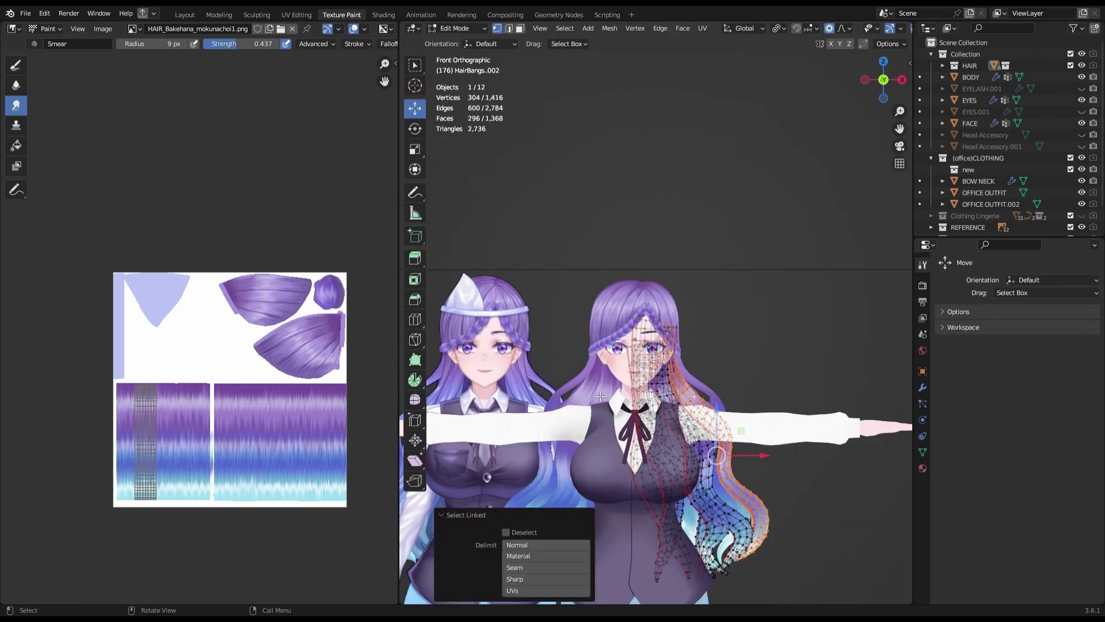
{"action": "key", "text": "ctrl+Page_Up"}
{"action": "key", "text": "Tab"}
{"action": "scroll", "coordinate": [562, 307], "scroll_direction": "up", "scroll_amount": 3}
{"action": "key", "text": "ctrl+s"}
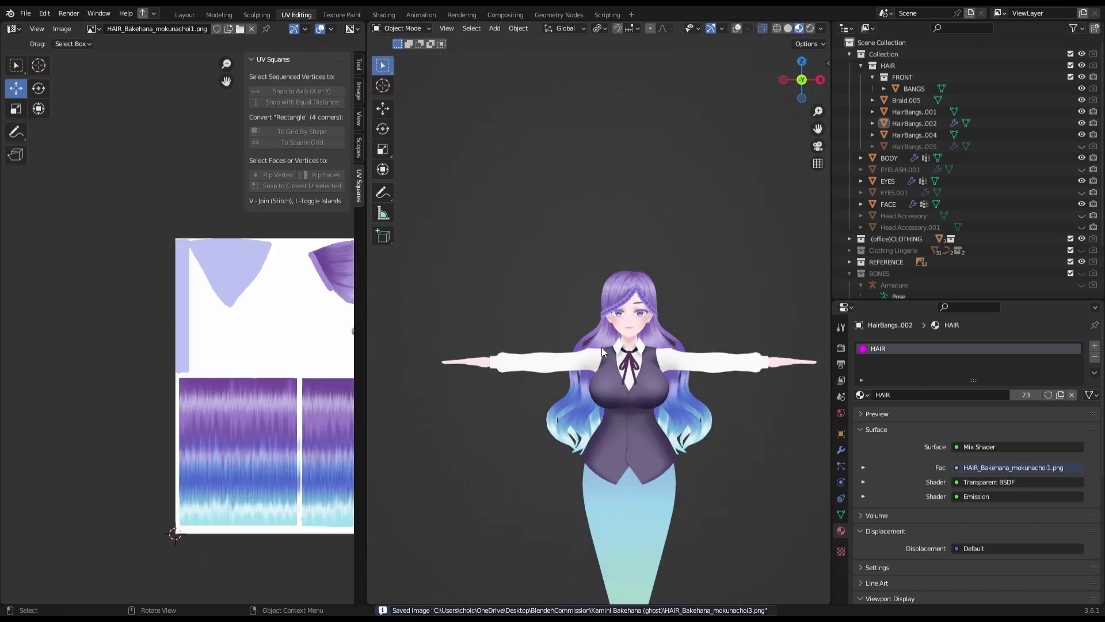
- Toggle visibility of HairBangs.005 and EYES.001, then unhide the pointed head accessories
{"action": "middle_click_drag", "start_coordinate": [602, 347], "coordinate": [641, 422]}
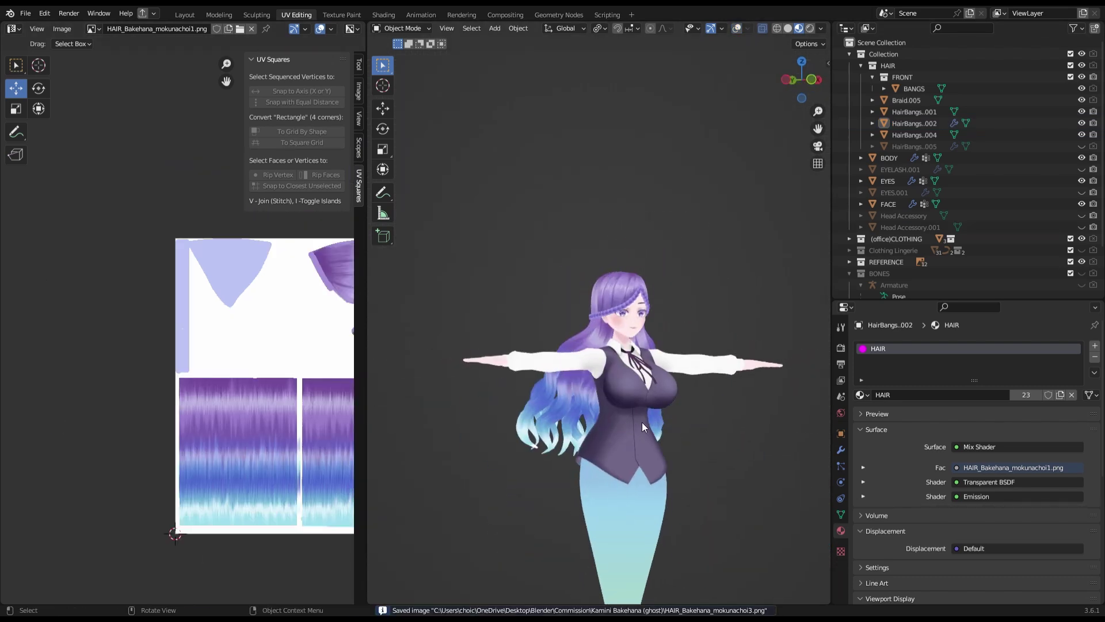
{"action": "key", "text": "KP_1"}
{"action": "key", "text": "shift+alt+z"}
{"action": "left_click", "coordinate": [1082, 146]}
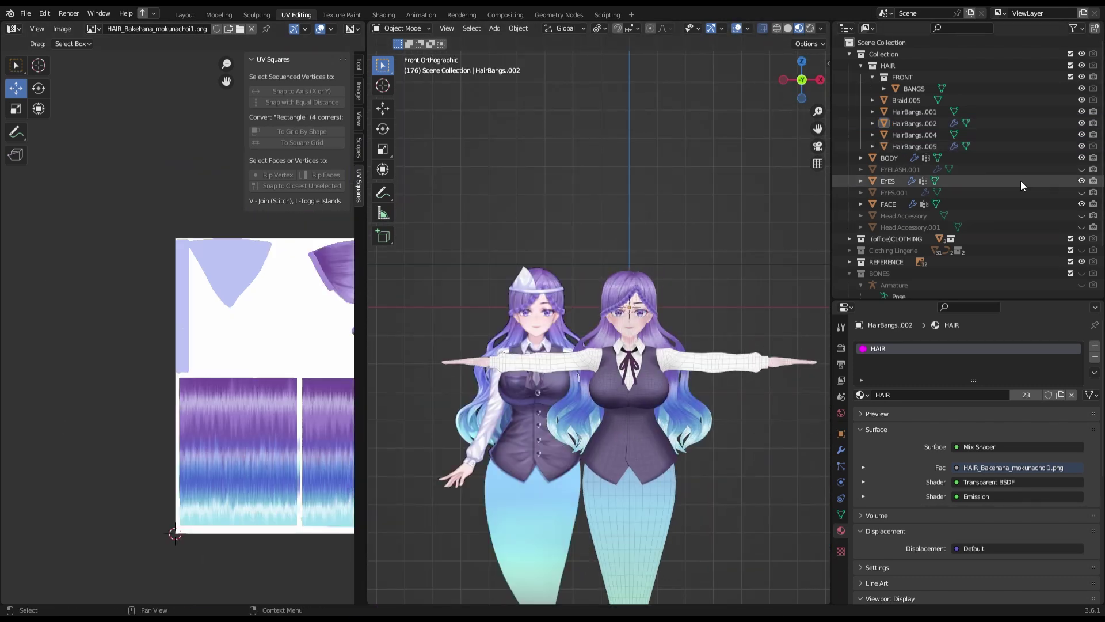
{"action": "left_click", "coordinate": [1081, 147]}
{"action": "scroll", "coordinate": [708, 265], "scroll_direction": "up", "scroll_amount": 10}
{"action": "left_click", "coordinate": [1082, 181]}
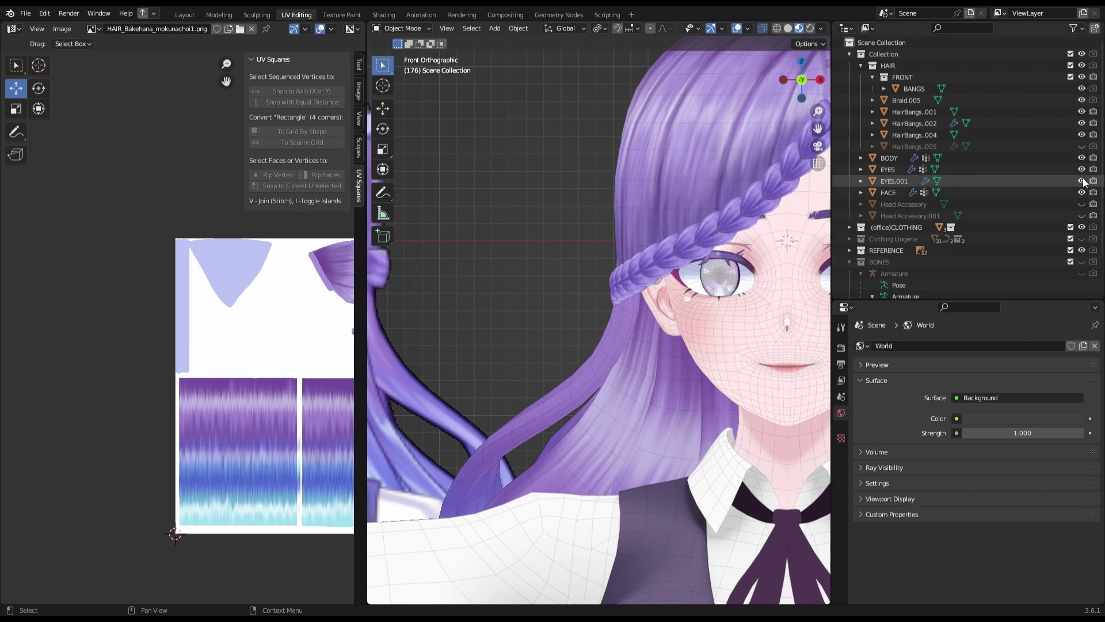
{"action": "scroll", "coordinate": [655, 268], "scroll_direction": "down", "scroll_amount": 8}
{"action": "key", "text": "alt+h"}
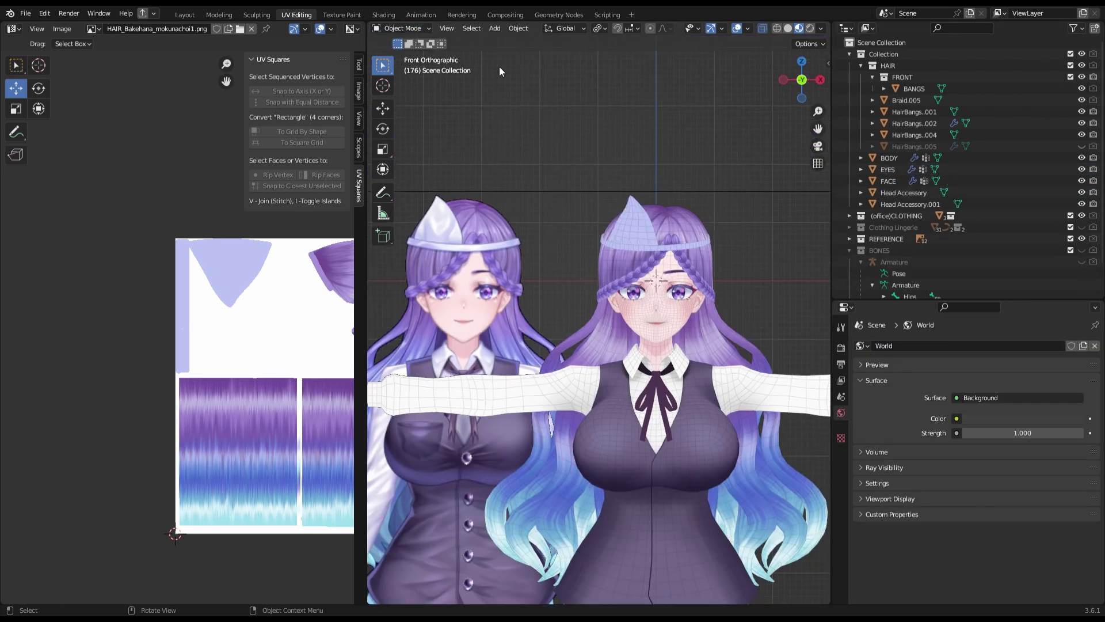
{"action": "scroll", "coordinate": [717, 251], "scroll_direction": "up", "scroll_amount": 3}
- Move the left model closer and put Head Accessory into Texture Paint mode
{"action": "key", "text": "g"}
{"action": "left_click", "coordinate": [628, 290]}
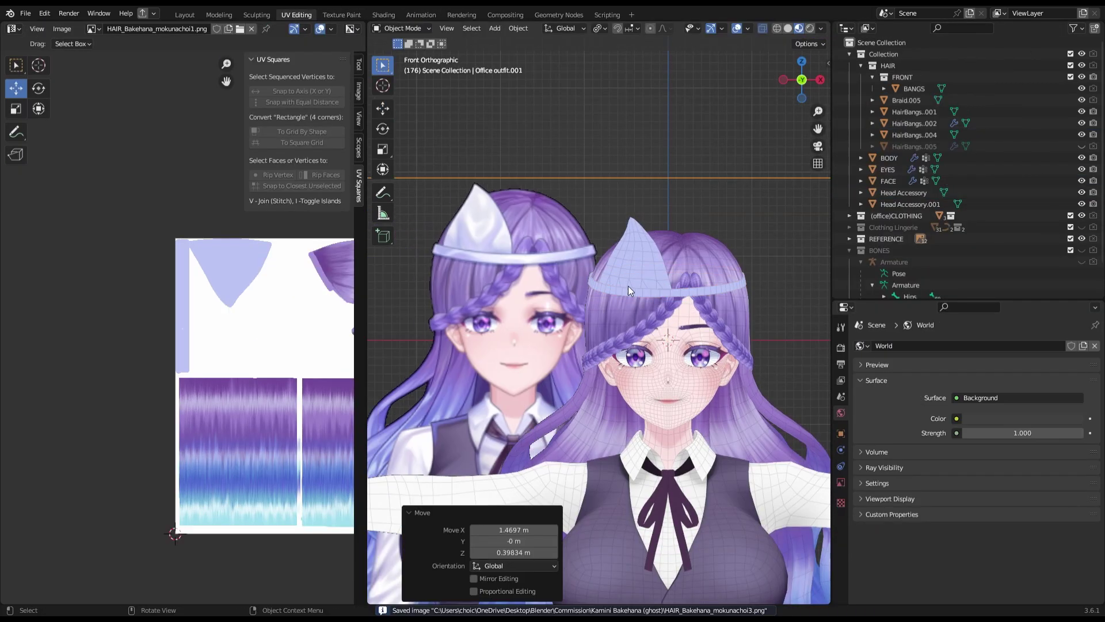
{"action": "left_click", "coordinate": [402, 28]}
{"action": "left_click", "coordinate": [429, 108]}
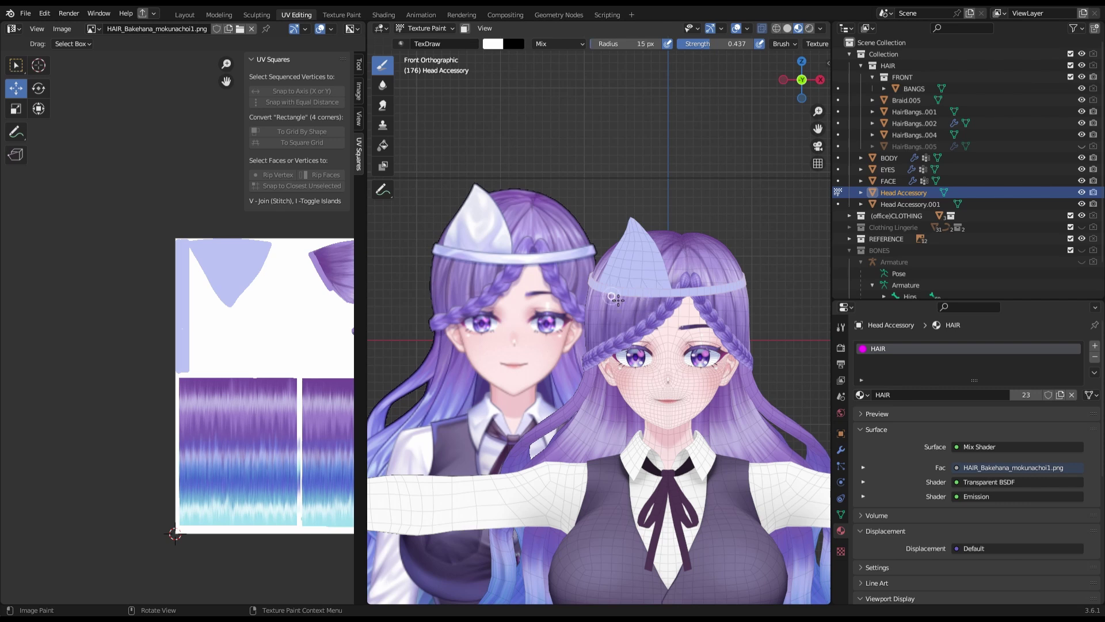
- Put Head Accessory.001 into Texture Paint and paint pale-lavender shading strokes on its point
{"action": "middle_click_drag", "start_coordinate": [654, 225], "coordinate": [475, 250]}
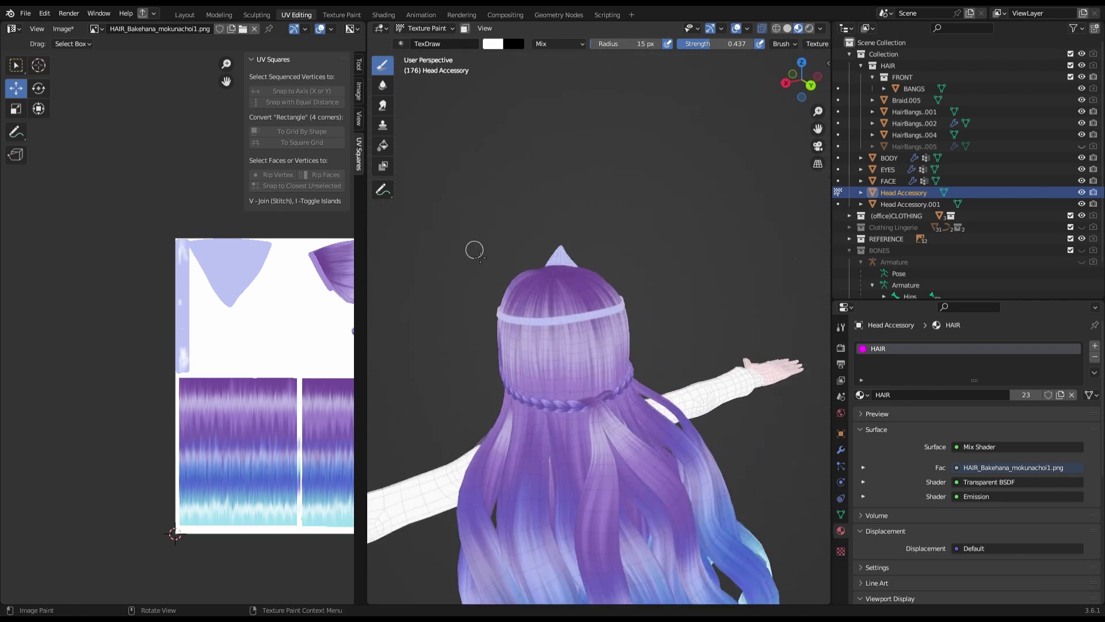
{"action": "mouse_move", "coordinate": [523, 343]}
{"action": "middle_mouse_down"}
{"action": "mouse_move", "coordinate": [657, 203]}
{"action": "mouse_move", "coordinate": [600, 218]}
{"action": "middle_mouse_up"}
{"action": "key", "text": "KP_1"}
{"action": "scroll", "coordinate": [600, 219], "scroll_direction": "up", "scroll_amount": 3}
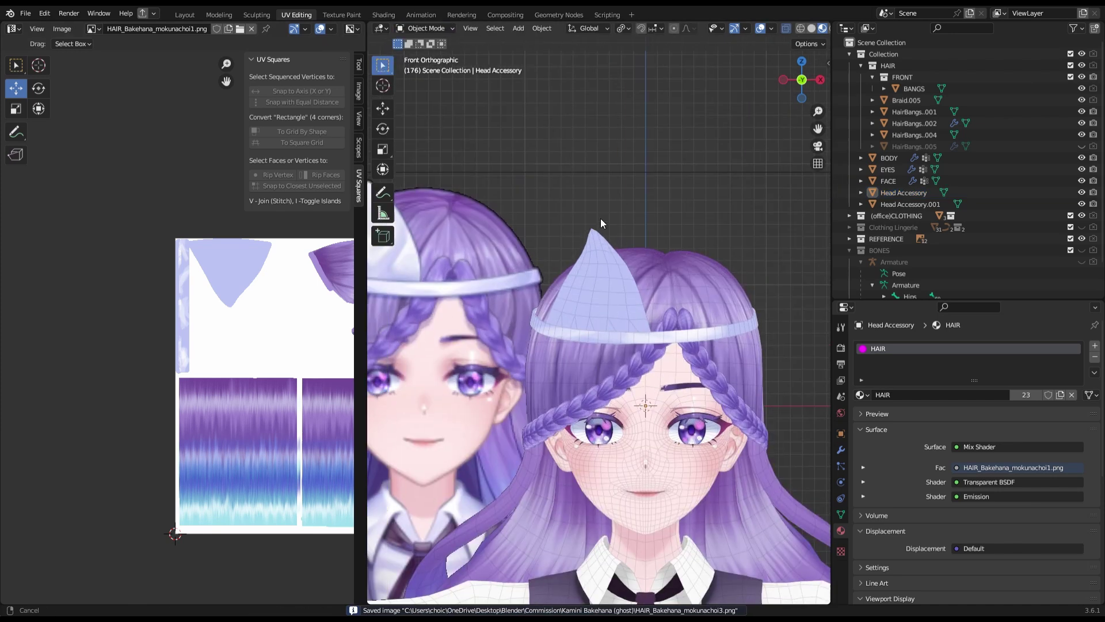
{"action": "left_click", "coordinate": [910, 204]}
{"action": "left_click", "coordinate": [426, 28]}
{"action": "left_click", "coordinate": [423, 104]}
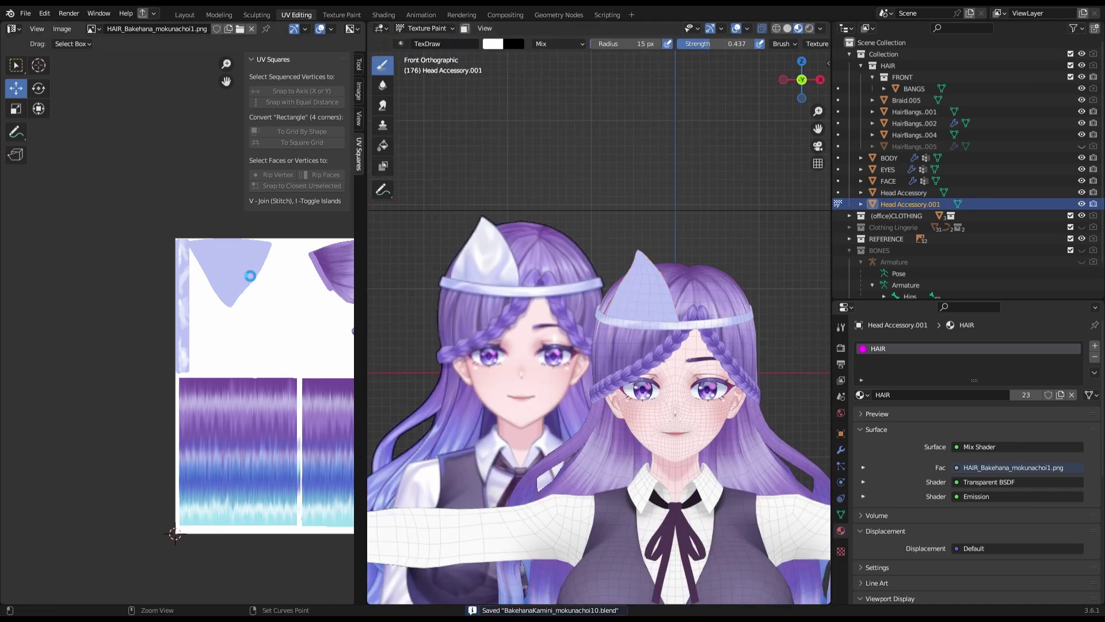
{"action": "left_click_drag", "start_coordinate": [656, 252], "coordinate": [688, 235]}
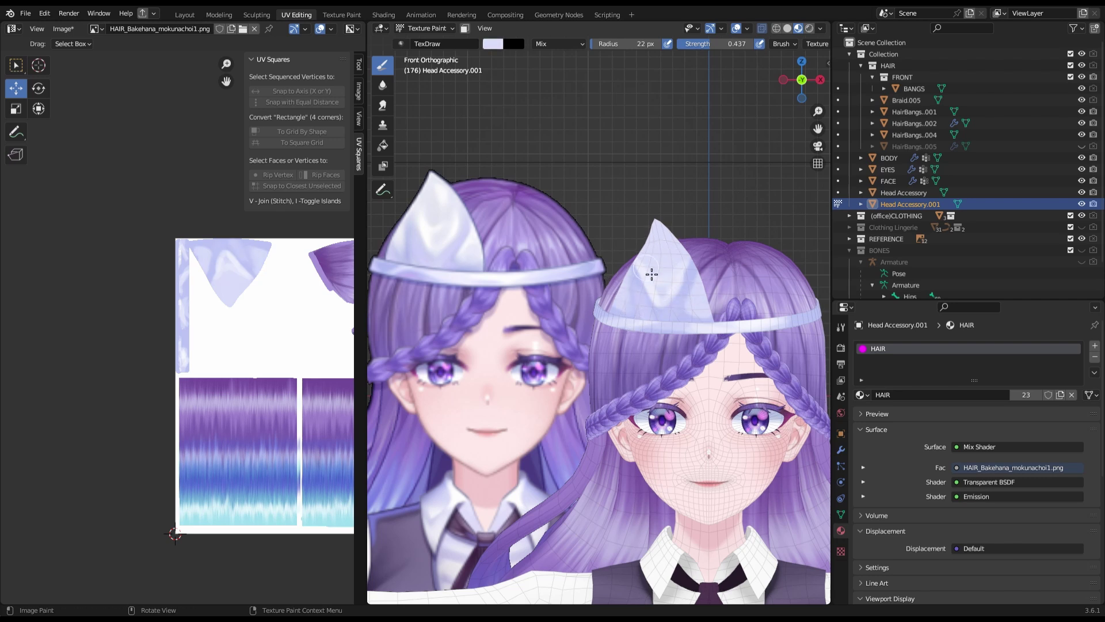
{"action": "key", "text": "shift+alt+z"}
- Switch between Soften and Draw brushes, save the texture image, and hide the REFERENCE collection
{"action": "left_click", "coordinate": [382, 85]}
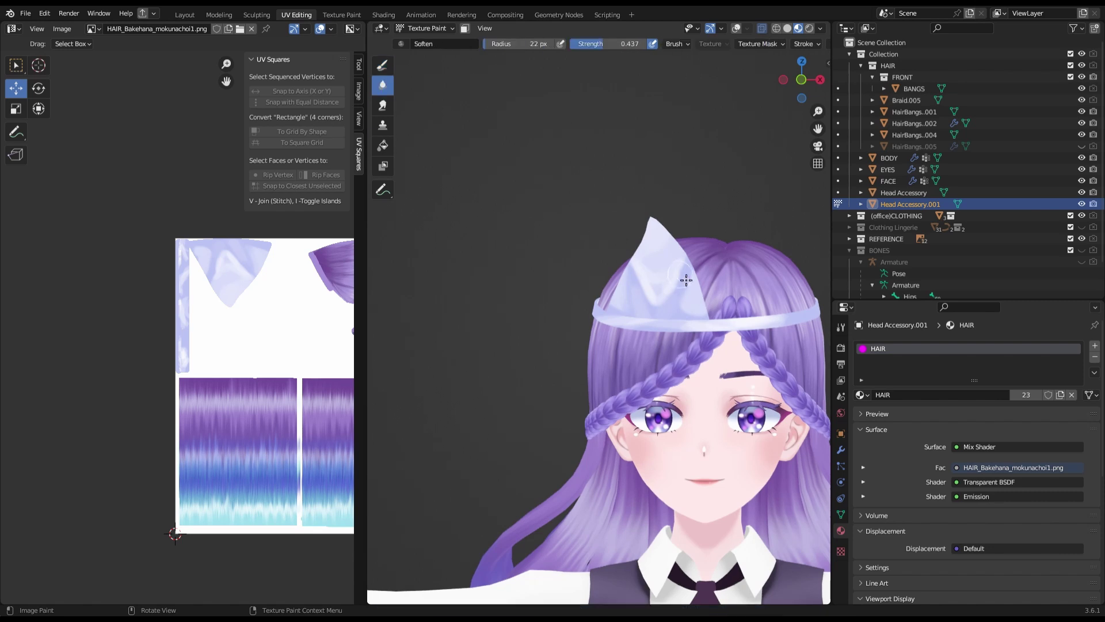
{"action": "left_click", "coordinate": [799, 78]}
{"action": "key", "text": "shift+alt+z"}
{"action": "scroll", "coordinate": [587, 180], "scroll_direction": "up", "scroll_amount": 4}
{"action": "left_click", "coordinate": [383, 64]}
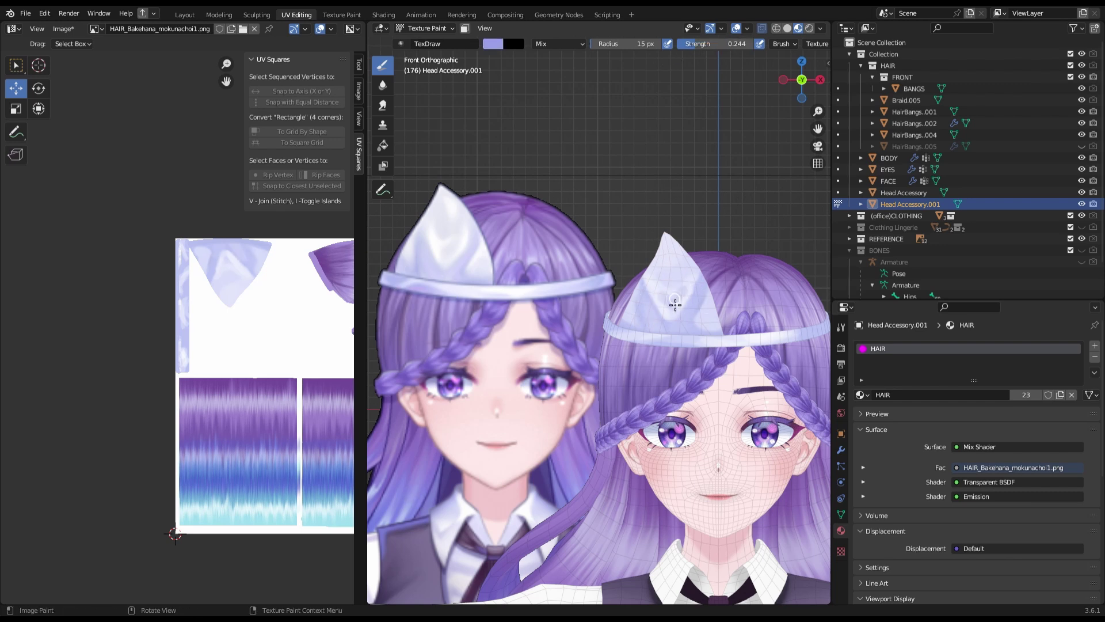
{"action": "key", "text": "alt+s"}
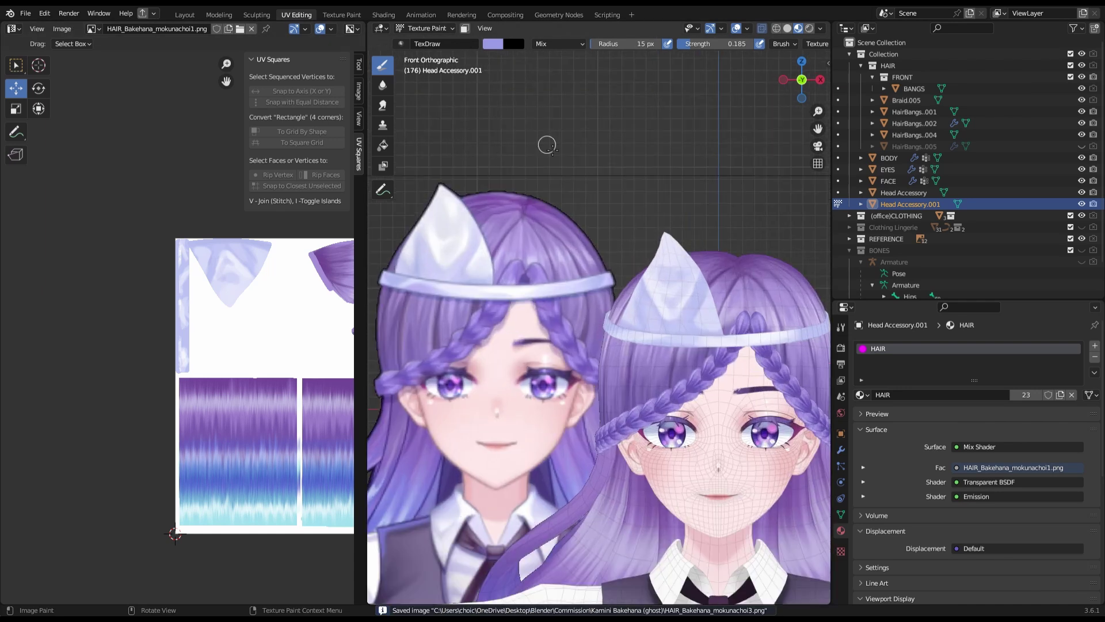
{"action": "left_click", "coordinate": [382, 85]}
{"action": "scroll", "coordinate": [950, 173], "scroll_direction": "down", "scroll_amount": 2}
- Soften and smear the lavender paint on the accessory's point, then save the texture
{"action": "left_click", "coordinate": [1082, 206]}
{"action": "left_click", "coordinate": [746, 28]}
{"action": "middle_click_drag", "start_coordinate": [662, 270], "coordinate": [676, 291]}
{"action": "scroll", "coordinate": [676, 291], "scroll_direction": "up", "scroll_amount": 3}
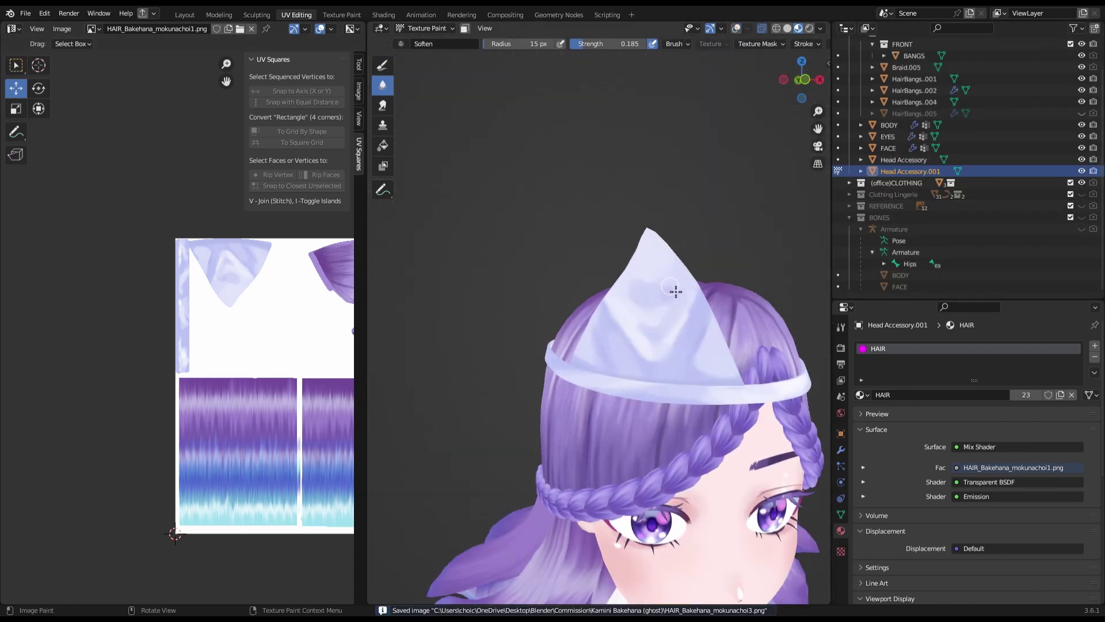
{"action": "left_click", "coordinate": [703, 305]}
{"action": "key", "text": "shift+space"}
{"action": "key", "text": "KP_1"}
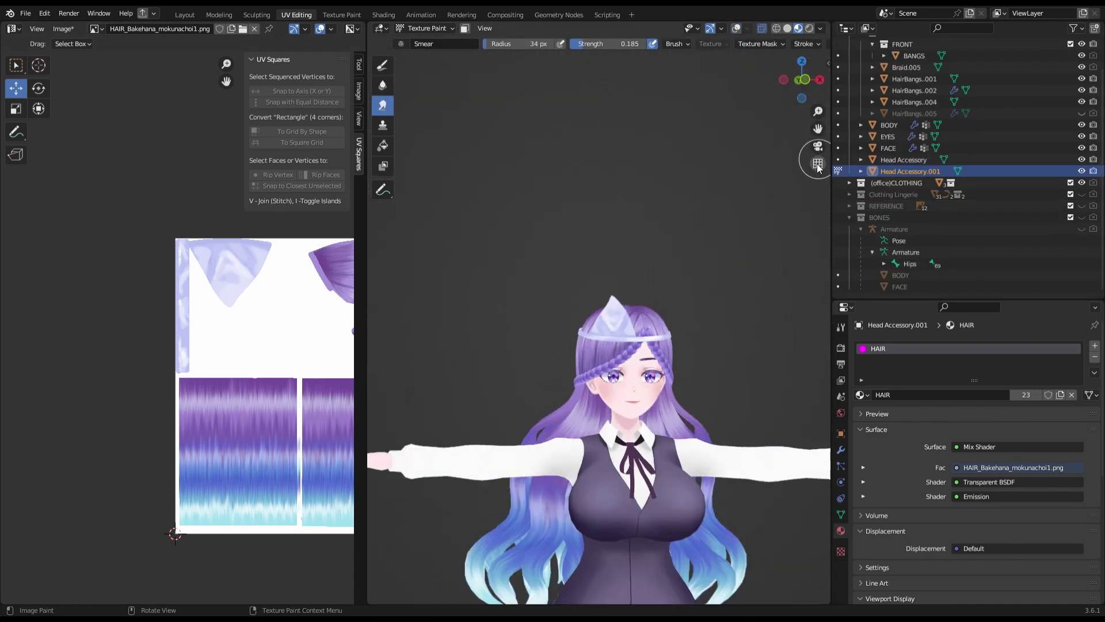
{"action": "key", "text": "alt+s"}
{"action": "scroll", "coordinate": [633, 230], "scroll_direction": "up", "scroll_amount": 1}
{"action": "scroll", "coordinate": [552, 195], "scroll_direction": "up", "scroll_amount": 3}
- Paint white highlights onto the accessory's point, save the texture, and hide the REFERENCE collection
{"action": "key", "text": "shift+space"}
{"action": "left_click", "coordinate": [552, 195]}
{"action": "middle_click_drag", "start_coordinate": [553, 196], "coordinate": [619, 242], "text": "shift"}
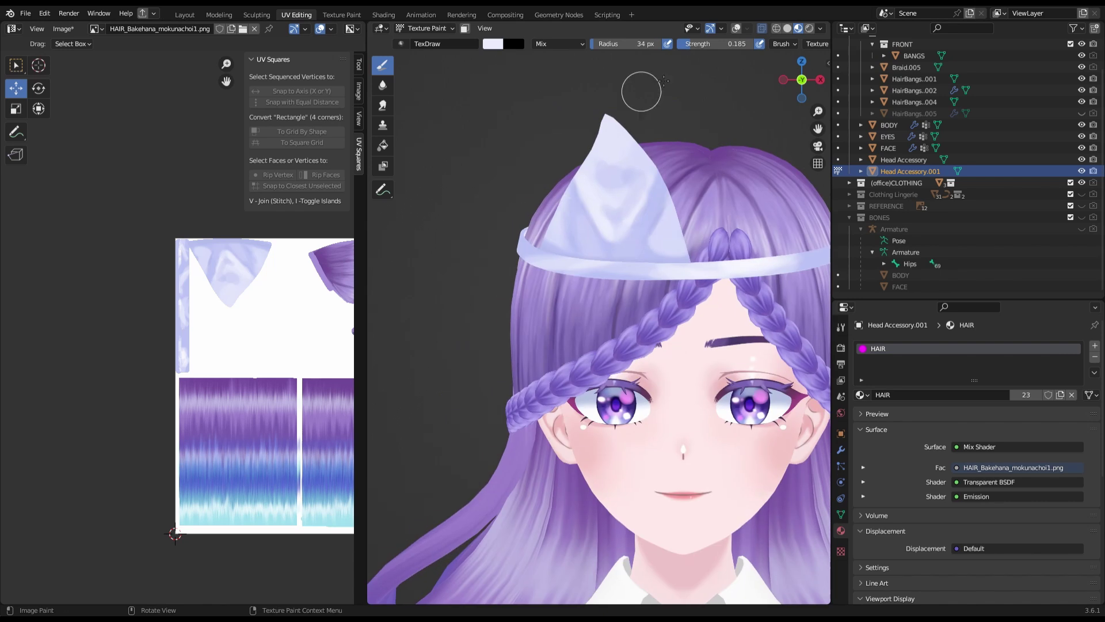
{"action": "scroll", "coordinate": [461, 269], "scroll_direction": "down", "scroll_amount": 4}
{"action": "key", "text": "alt+s"}
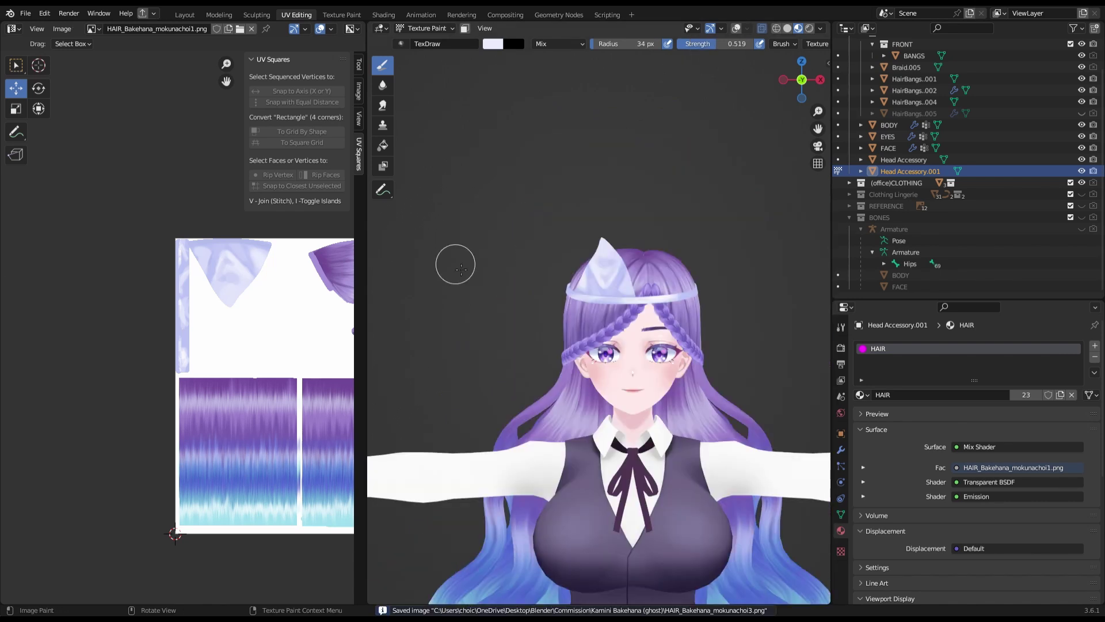
{"action": "scroll", "coordinate": [615, 260], "scroll_direction": "up", "scroll_amount": 4}
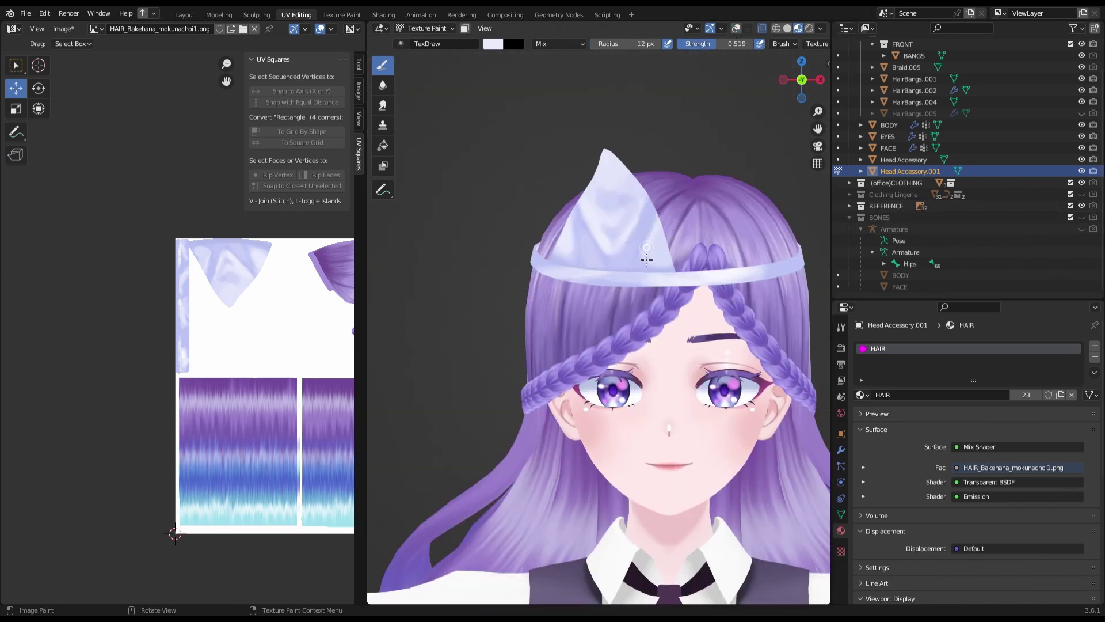
{"action": "key", "text": "KP_1"}
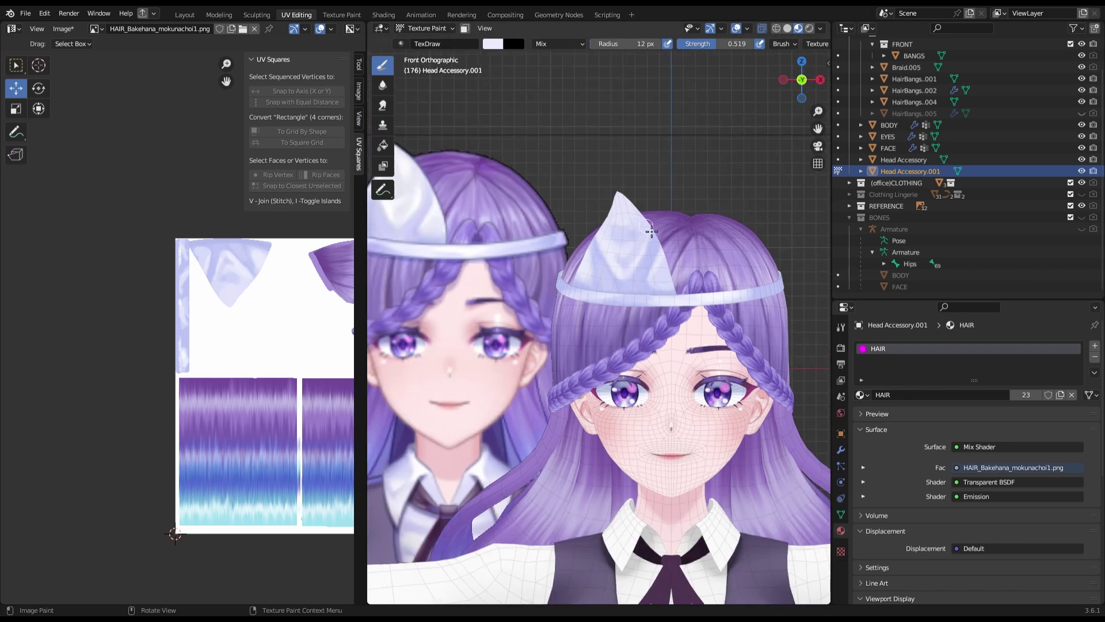
{"action": "left_click", "coordinate": [1082, 206]}
{"action": "left_click", "coordinate": [383, 84]}
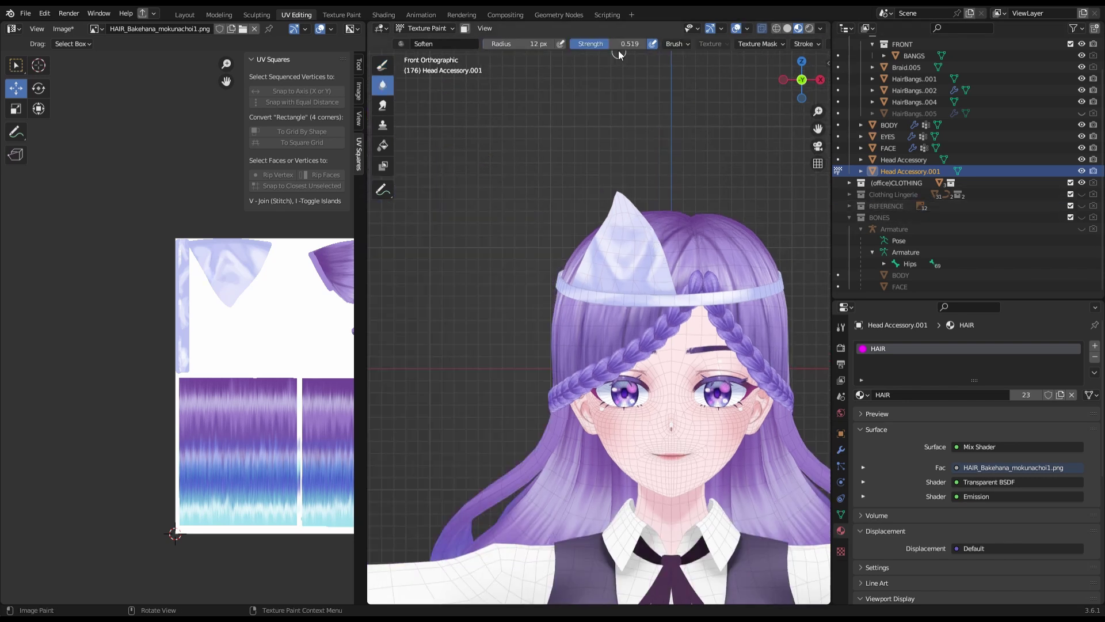